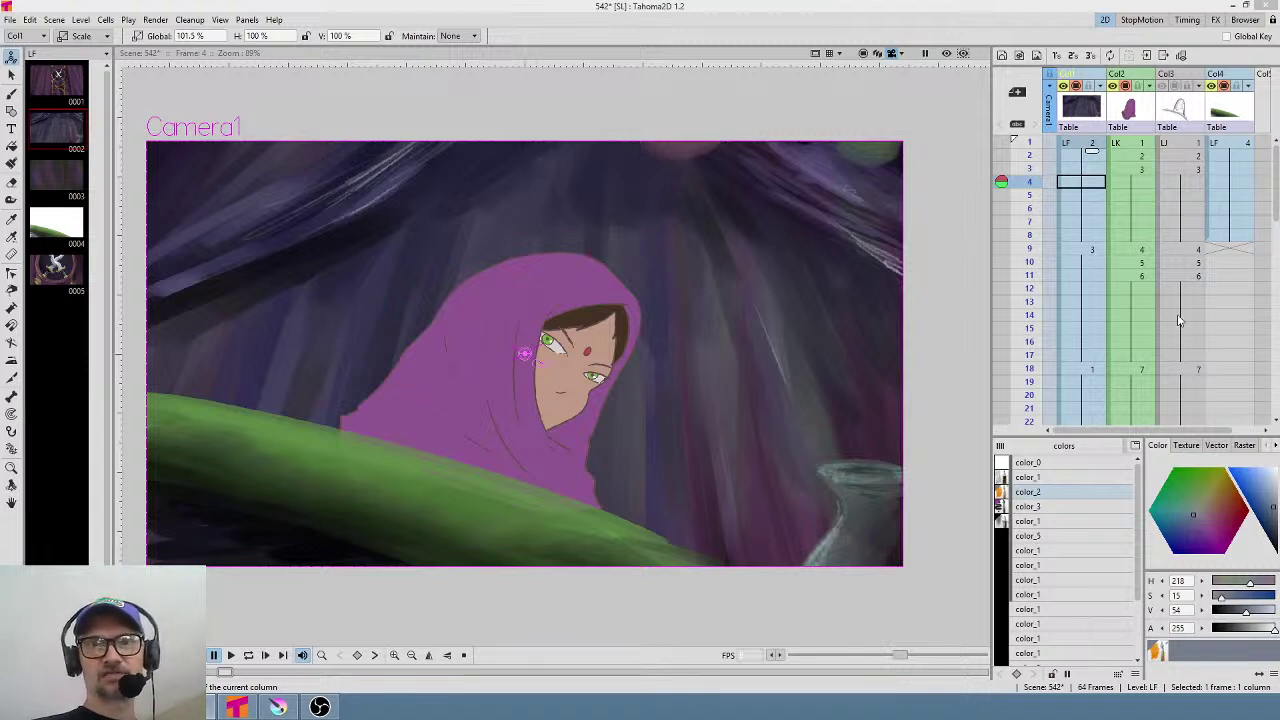
Scrub the scene to frame 8, and switch to TradingView to examine the 30-minute BTCUSD chart at different zoom levels.
mouse_move(1030, 181)
mouse_down()
mouse_move(1033, 152)
mouse_move(1025, 246)
mouse_up()
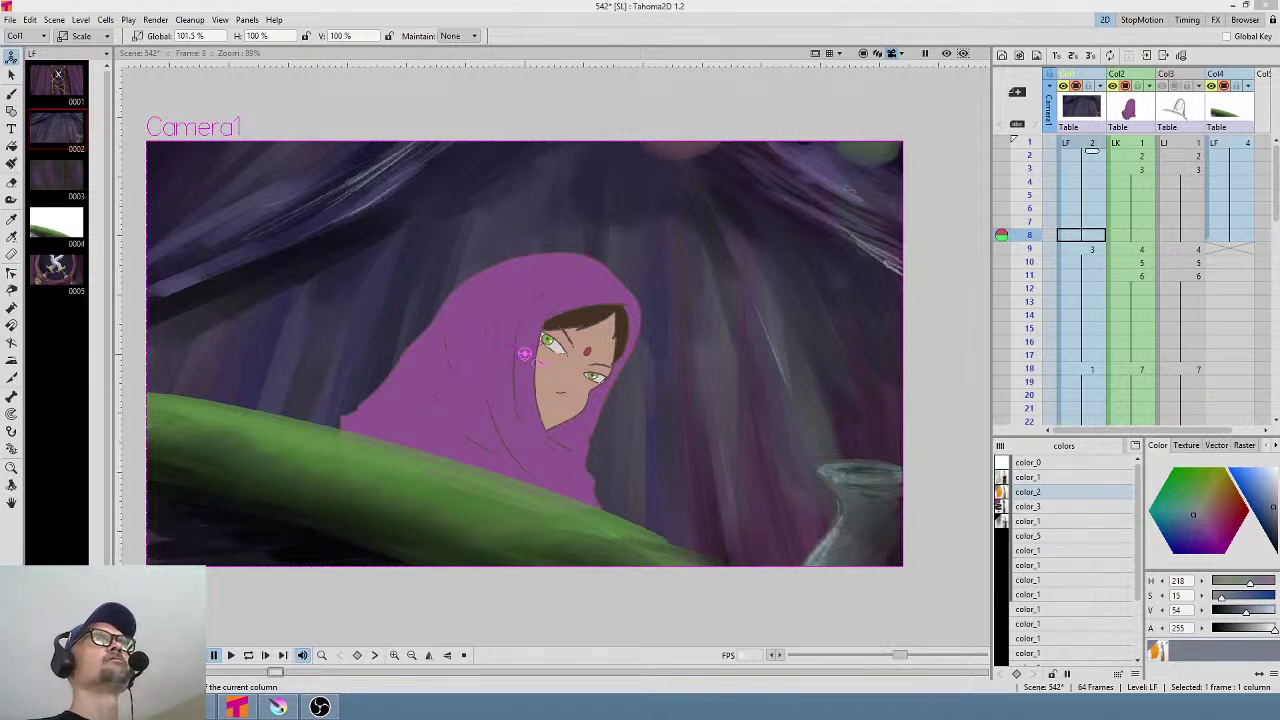
drag(524, 0, 688, 138)
double_click(688, 138)
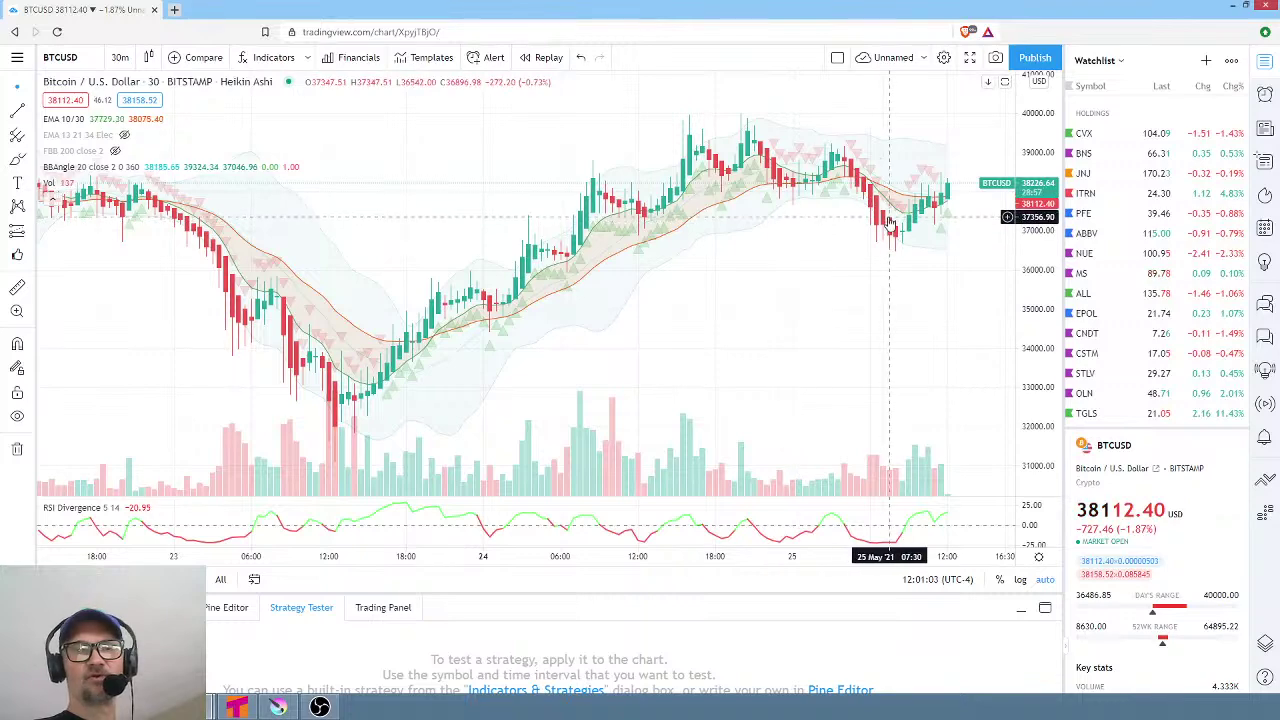
scroll(860, 210, down, 2)
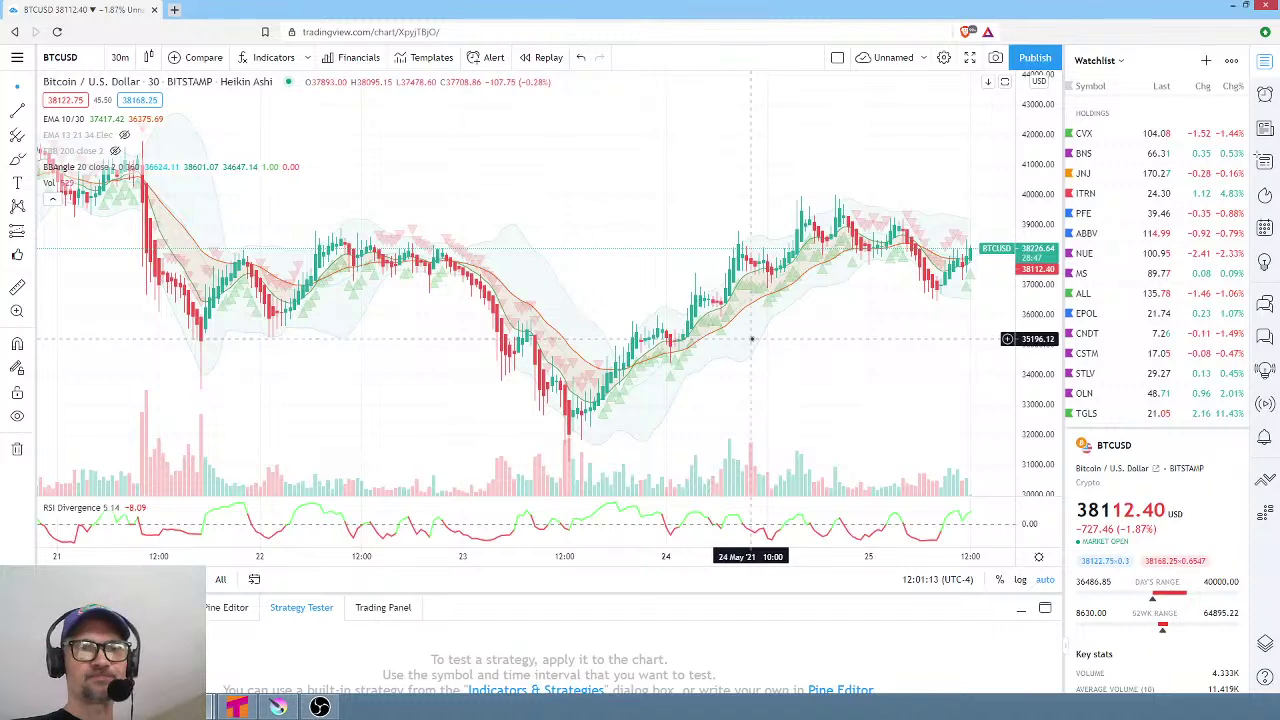
scroll(792, 342, down, 3)
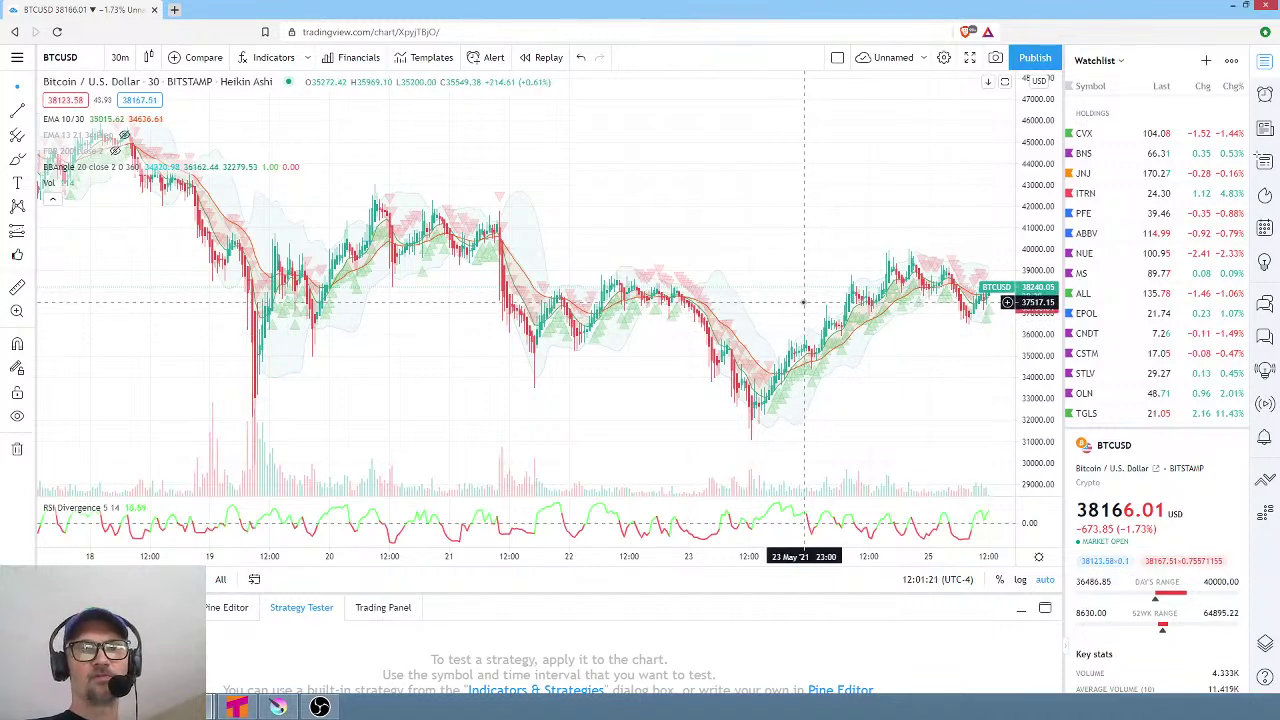
scroll(804, 301, up, 3)
scroll(808, 300, up, 3)
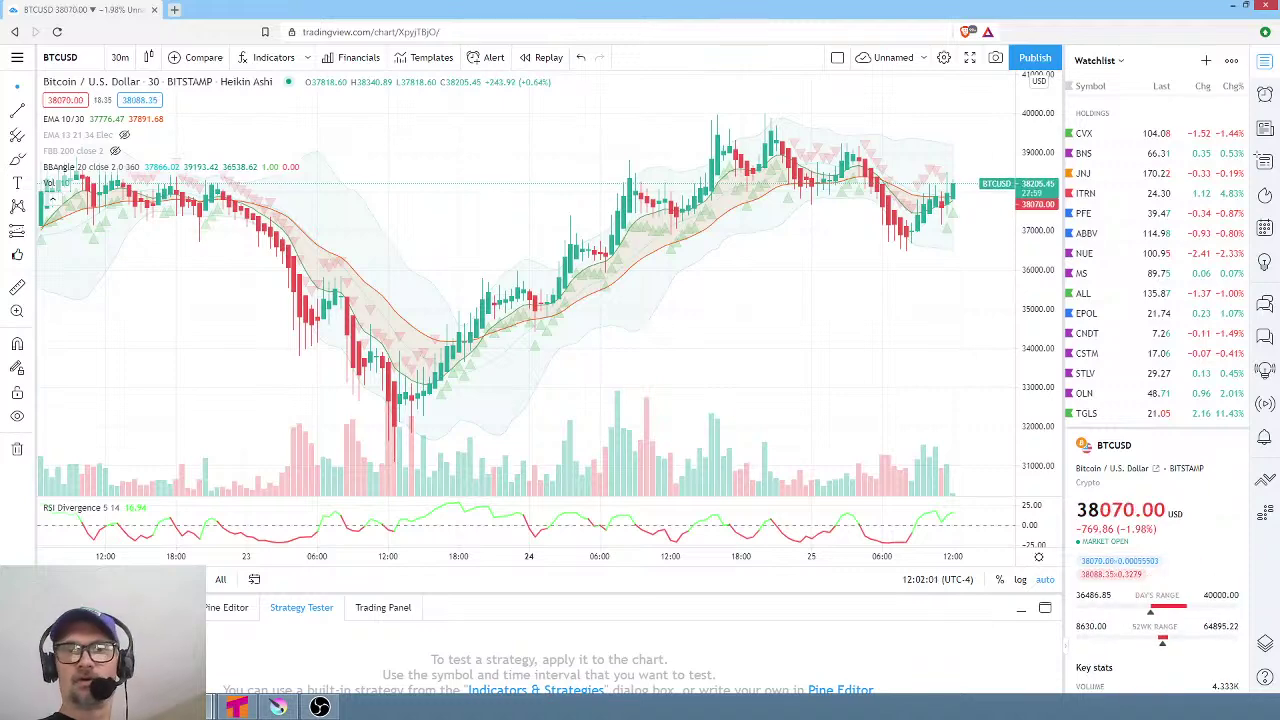
Open ABBV from the watchlist and review its earnings, financials, performance, technicals and company profile.
scroll(1150, 580, down, 4)
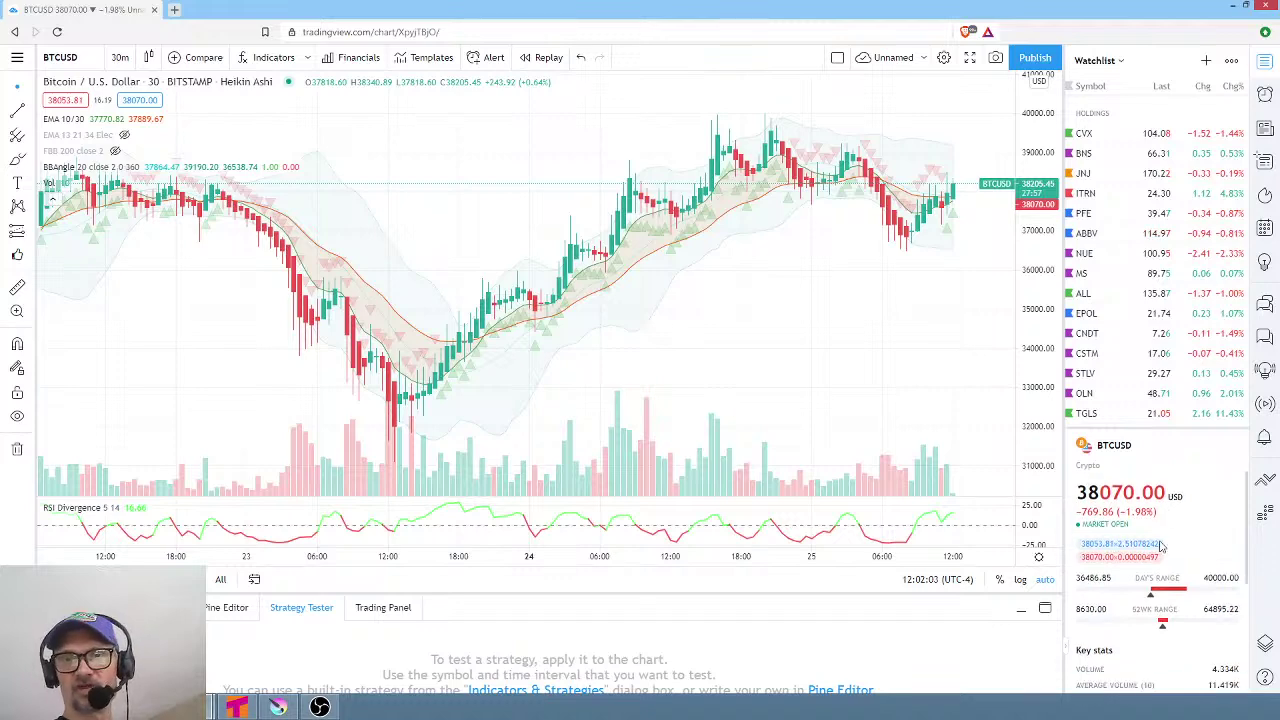
click(1105, 233)
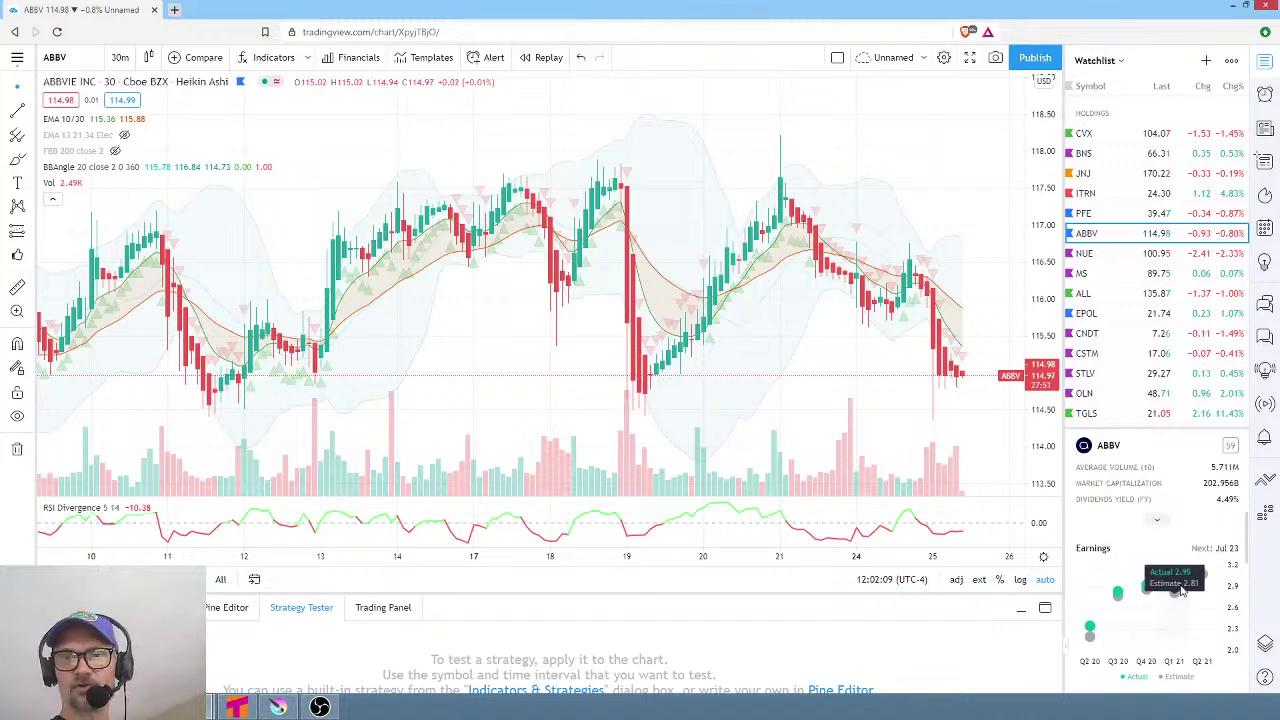
scroll(1165, 580, down, 3)
scroll(1176, 550, down, 2)
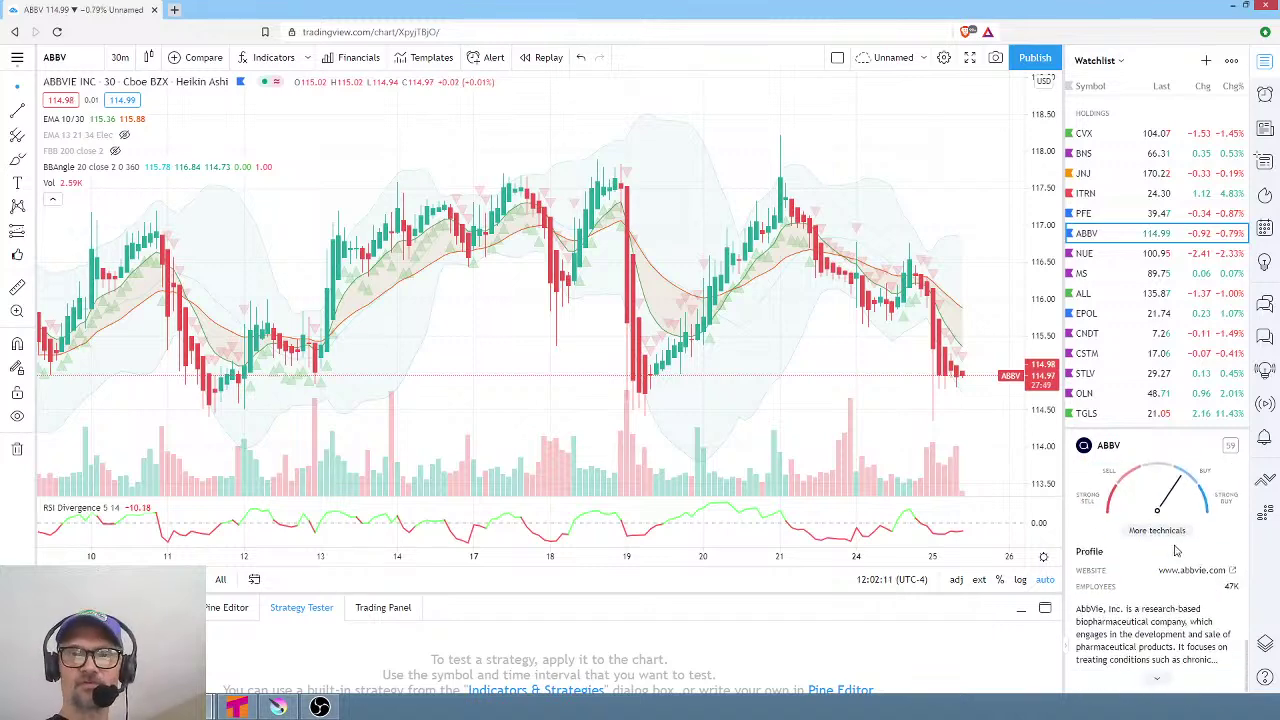
scroll(1170, 551, up, 2)
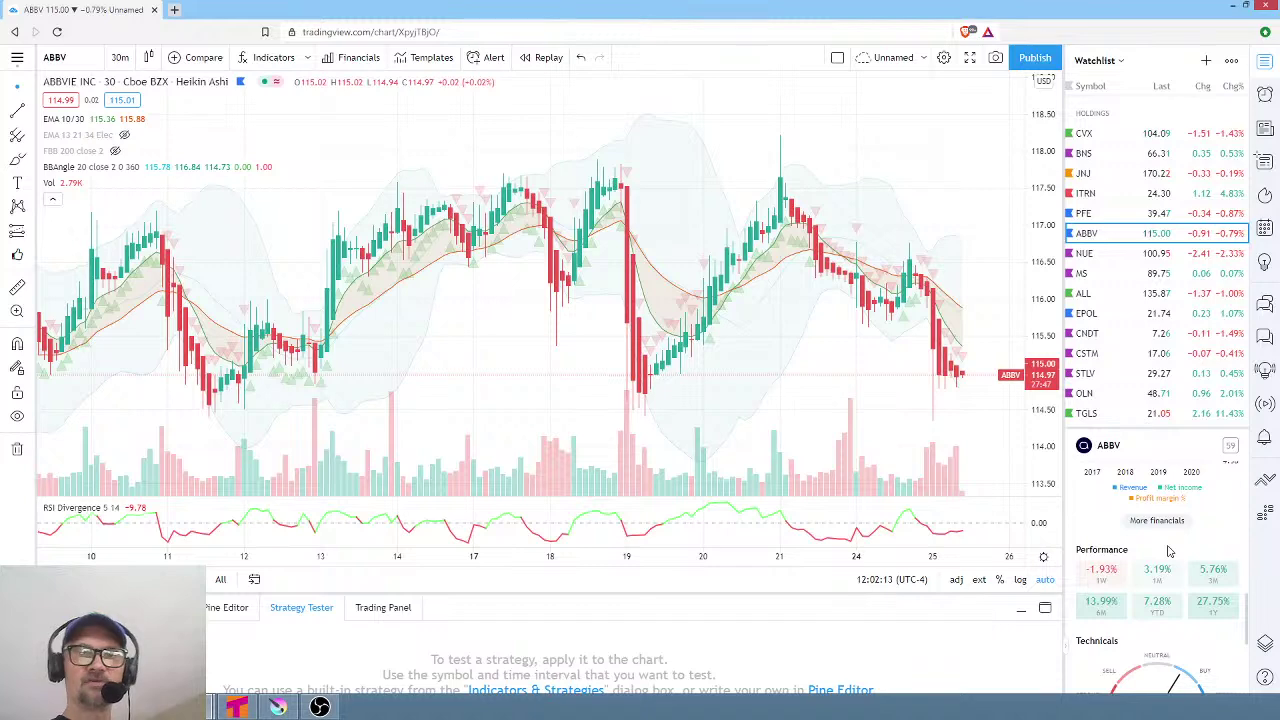
scroll(1168, 550, up, 5)
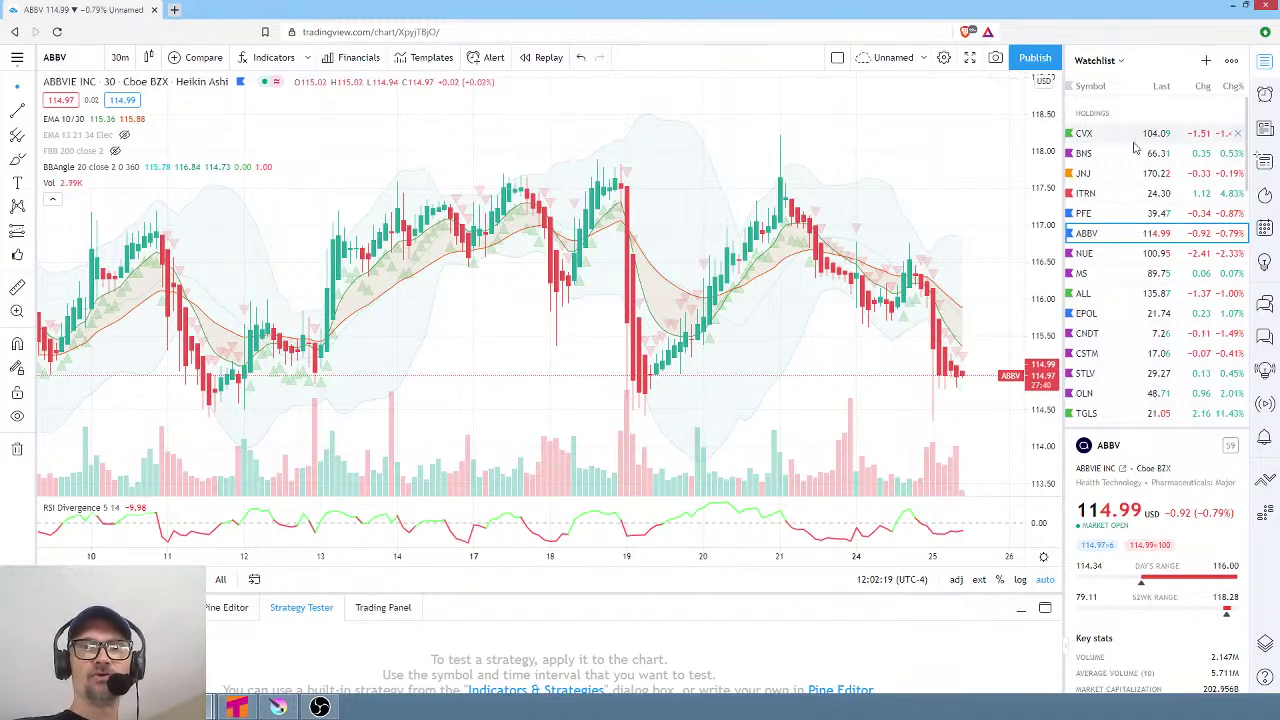
Switch the ABBV chart to the 1 week interval and examine its history over several years.
click(120, 57)
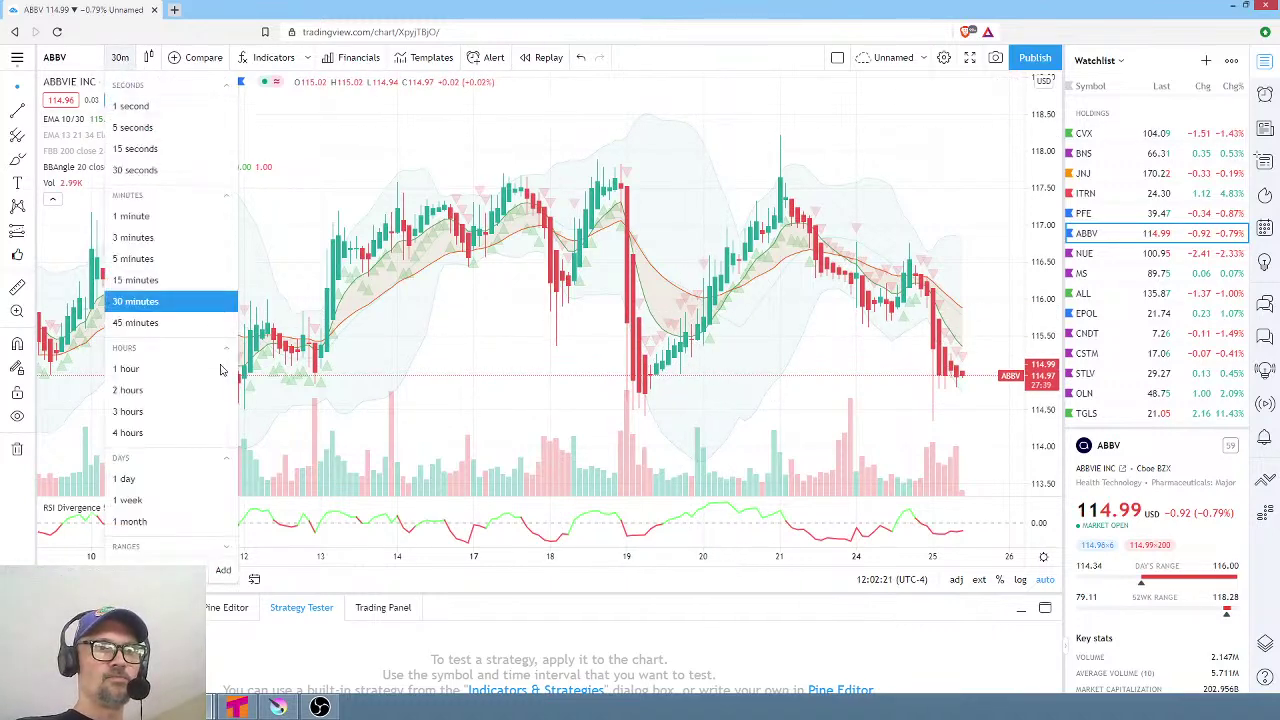
click(165, 499)
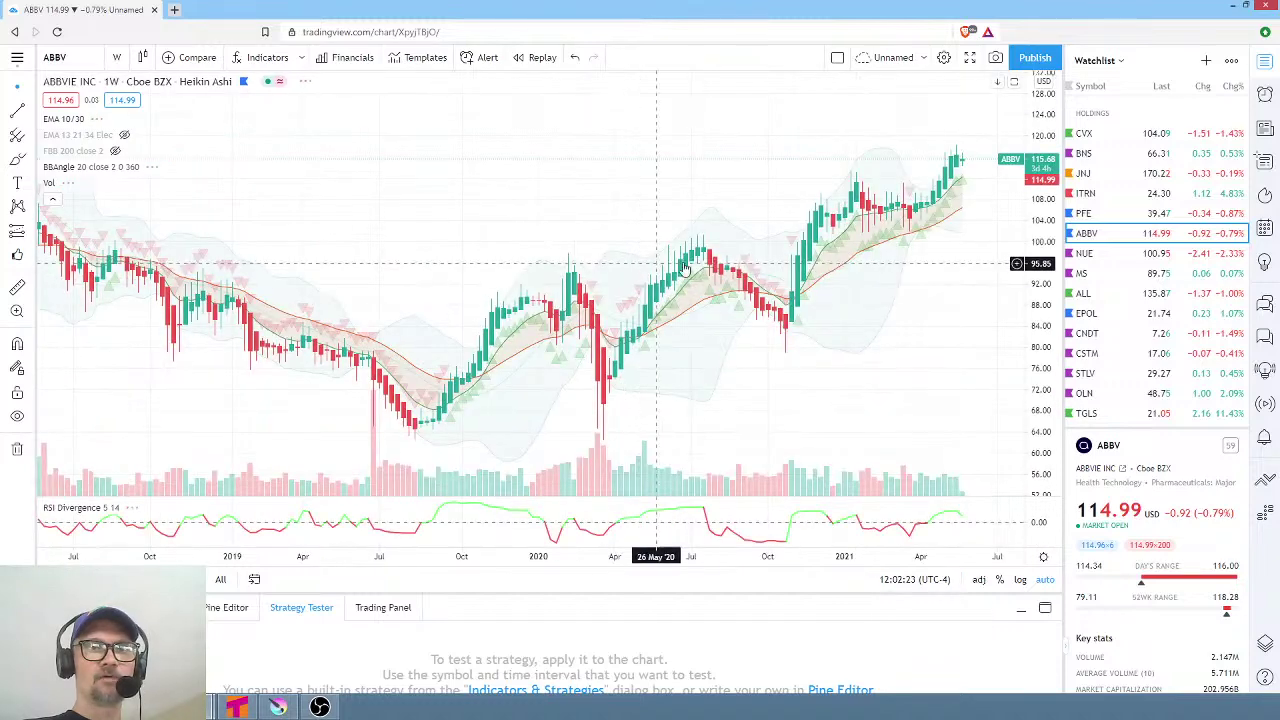
scroll(1110, 250, down, 10)
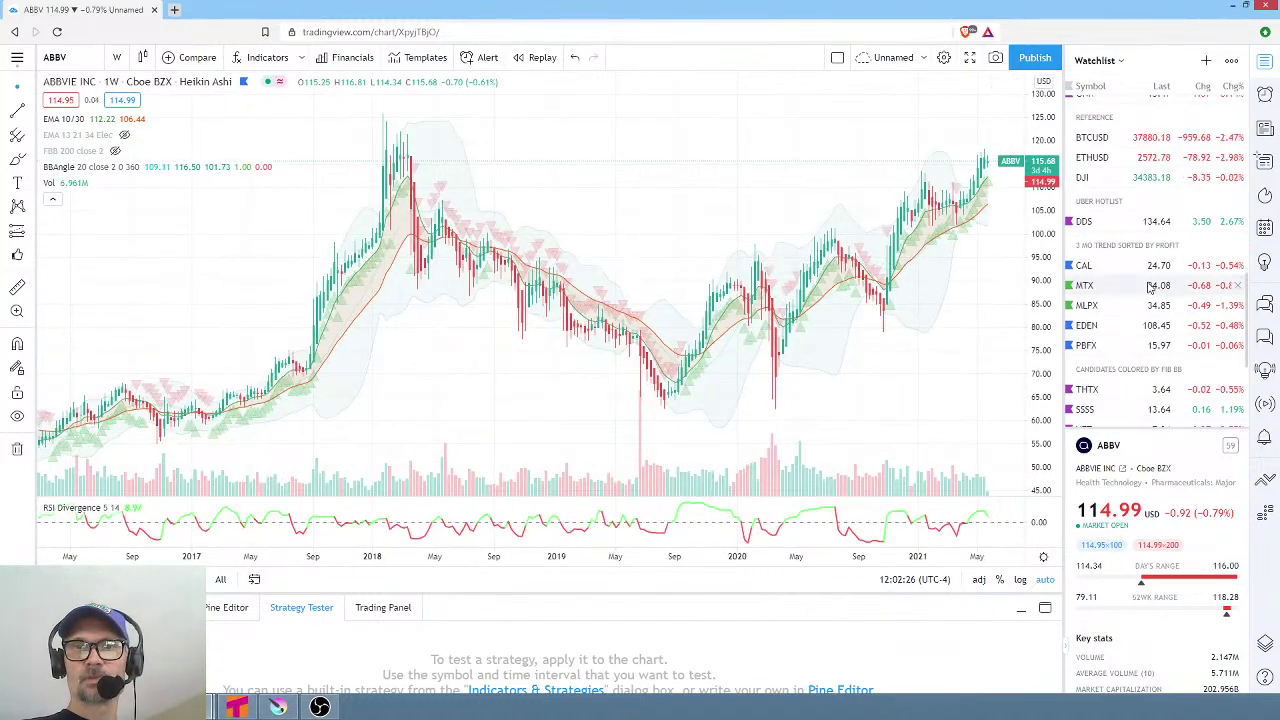
Open BTCUSD from the watchlist, examine its recent weekly candles, and switch the chart to the 1 day interval.
click(1138, 140)
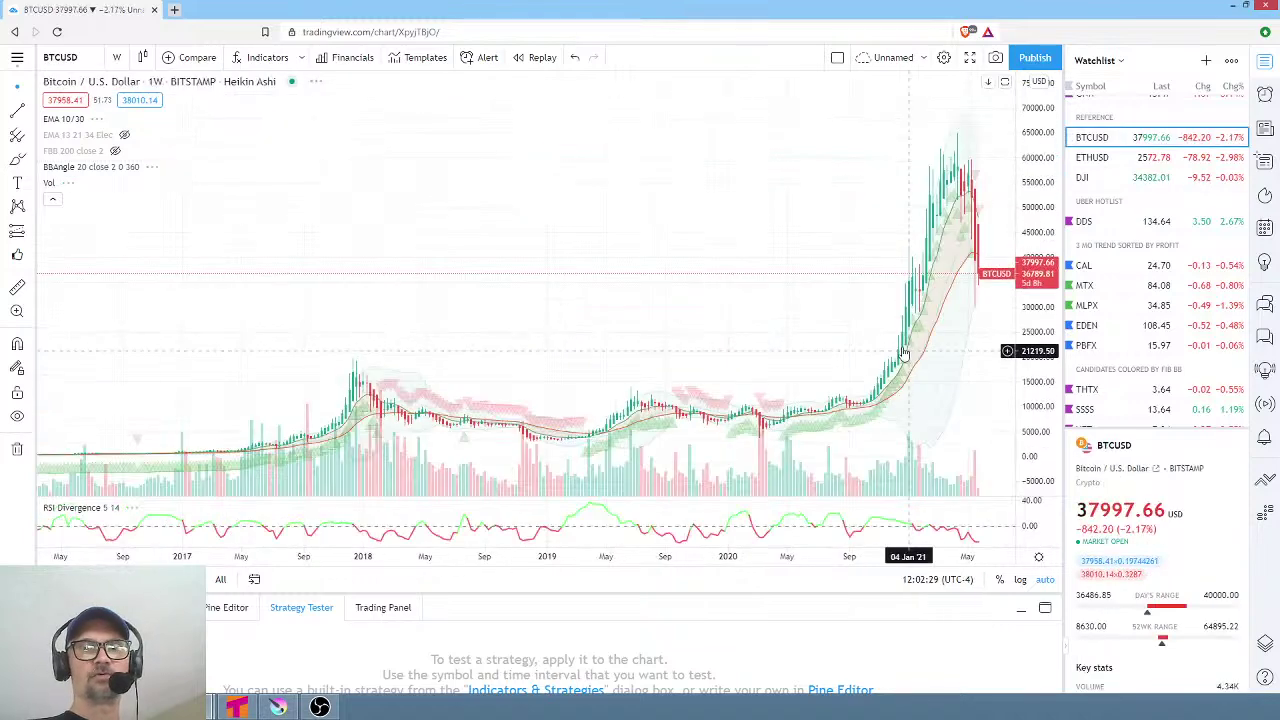
scroll(960, 315, up, 5)
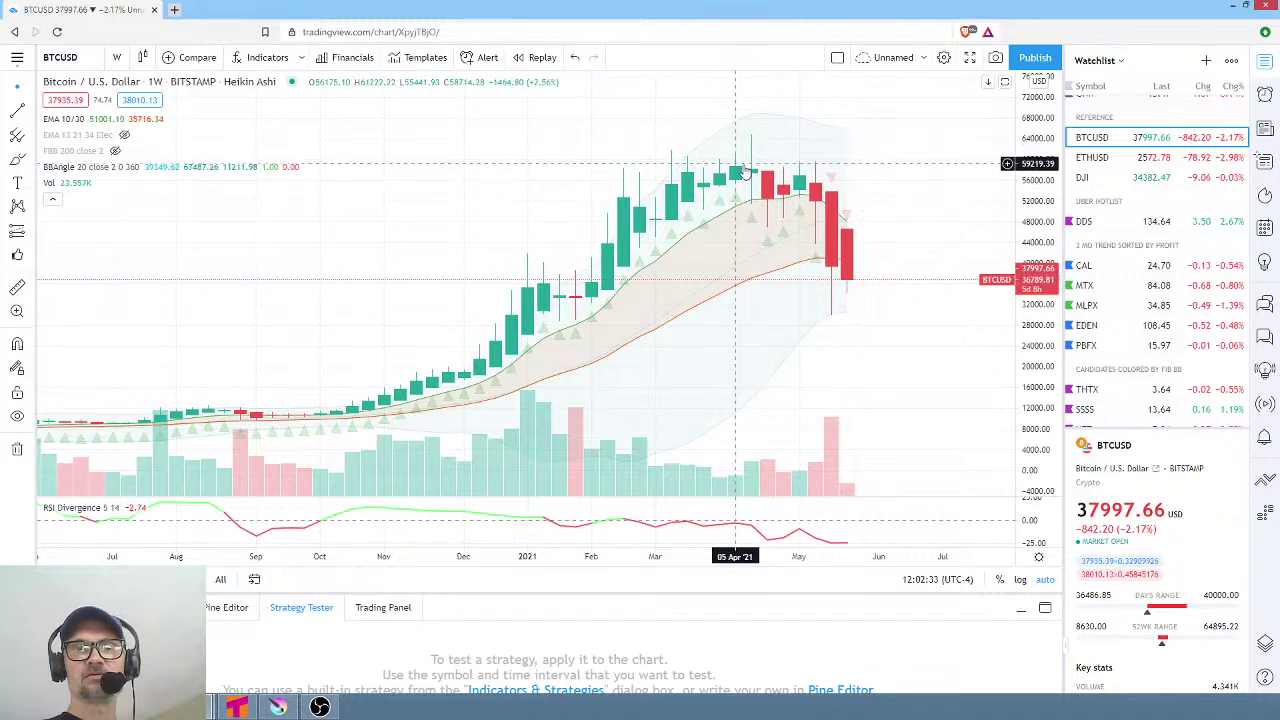
click(117, 58)
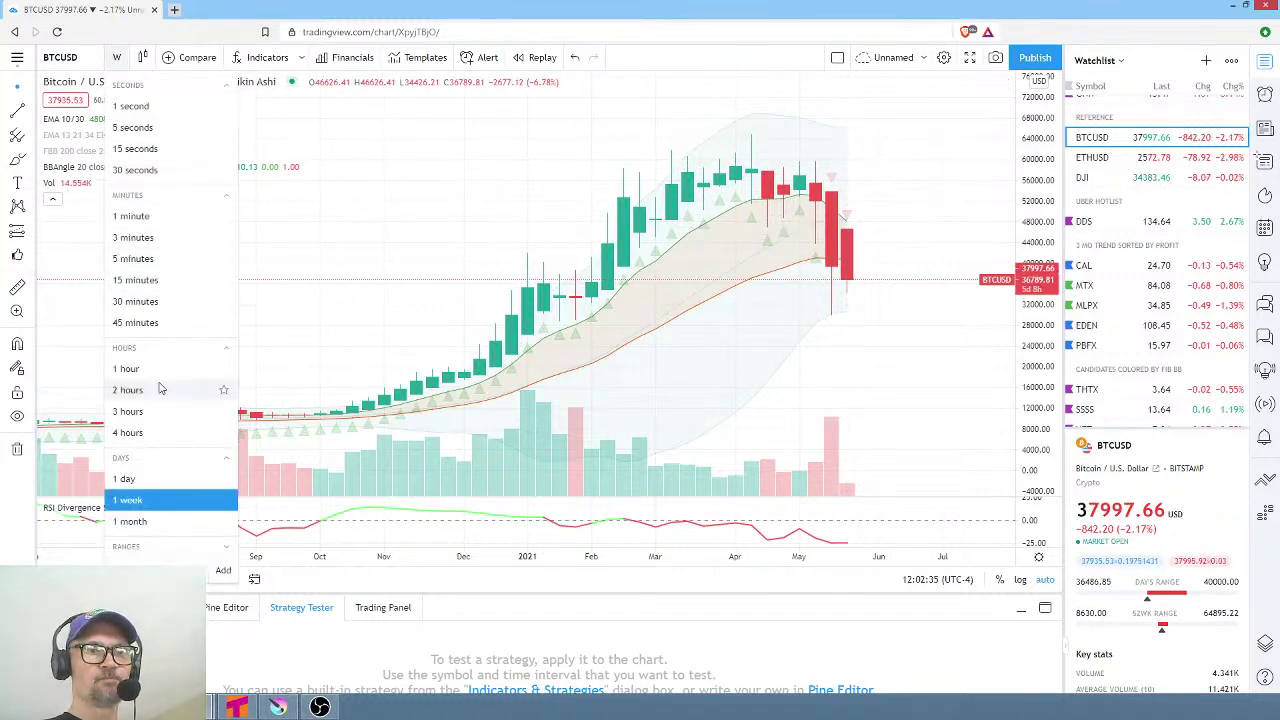
click(128, 479)
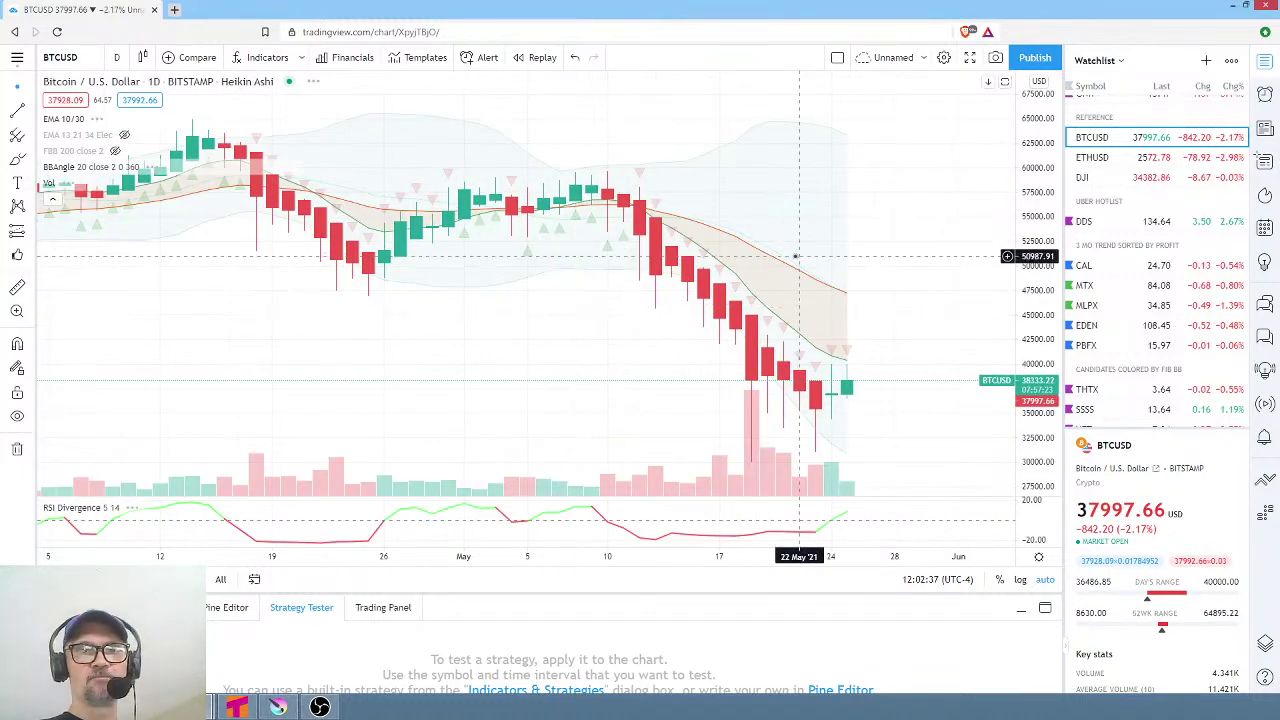
scroll(800, 275, down, 2)
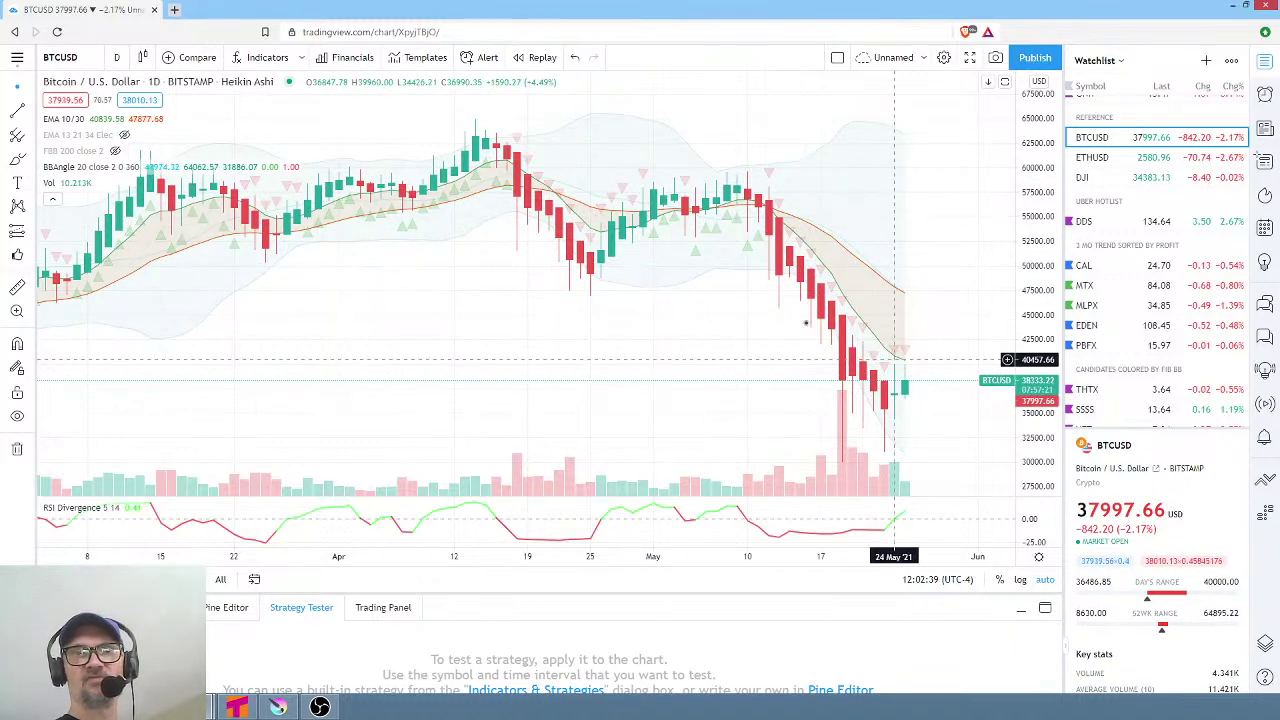
Switch the BTCUSD chart to the 1 hour interval and examine its recent price movement.
click(117, 57)
click(160, 368)
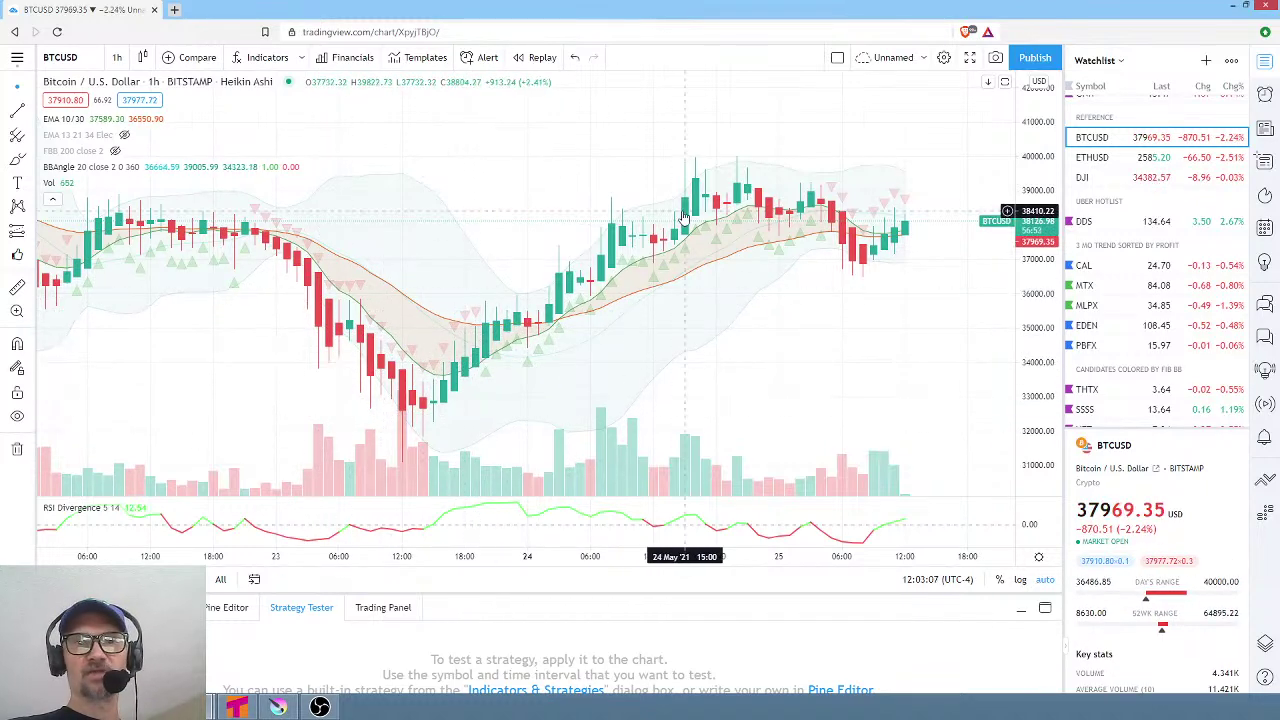
scroll(684, 218, down, 5)
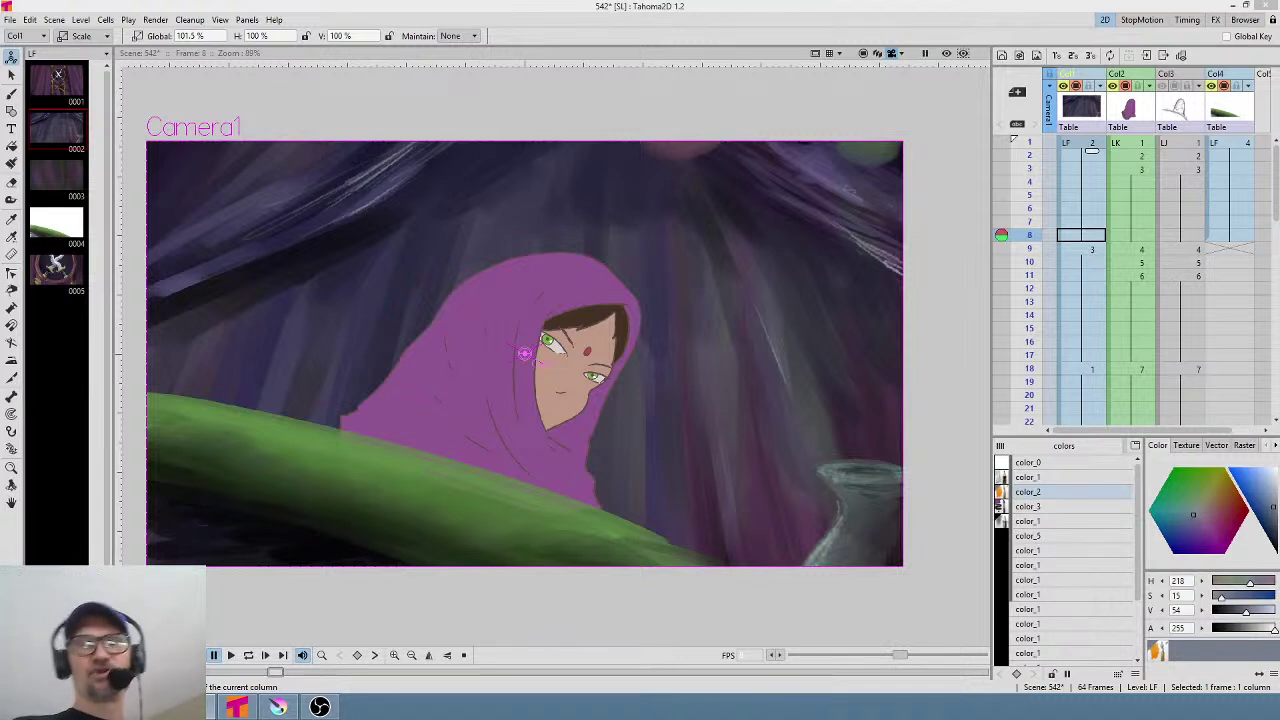
Switch back to Tahoma2D and scrub through scene 542 from frame 1 to frame 48 to review its shots.
click(1017, 145)
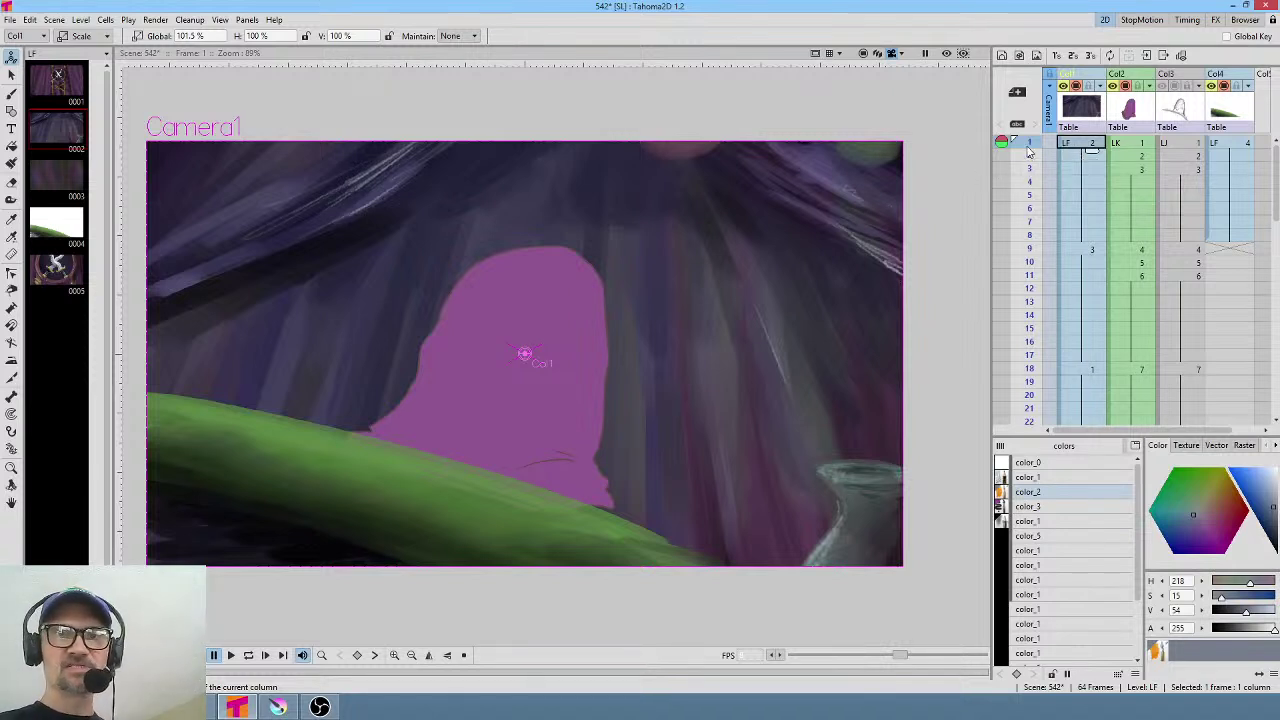
drag(1029, 150, 1030, 341)
scroll(1029, 240, down, 6)
click(1027, 264)
scroll(1030, 341, down, 6)
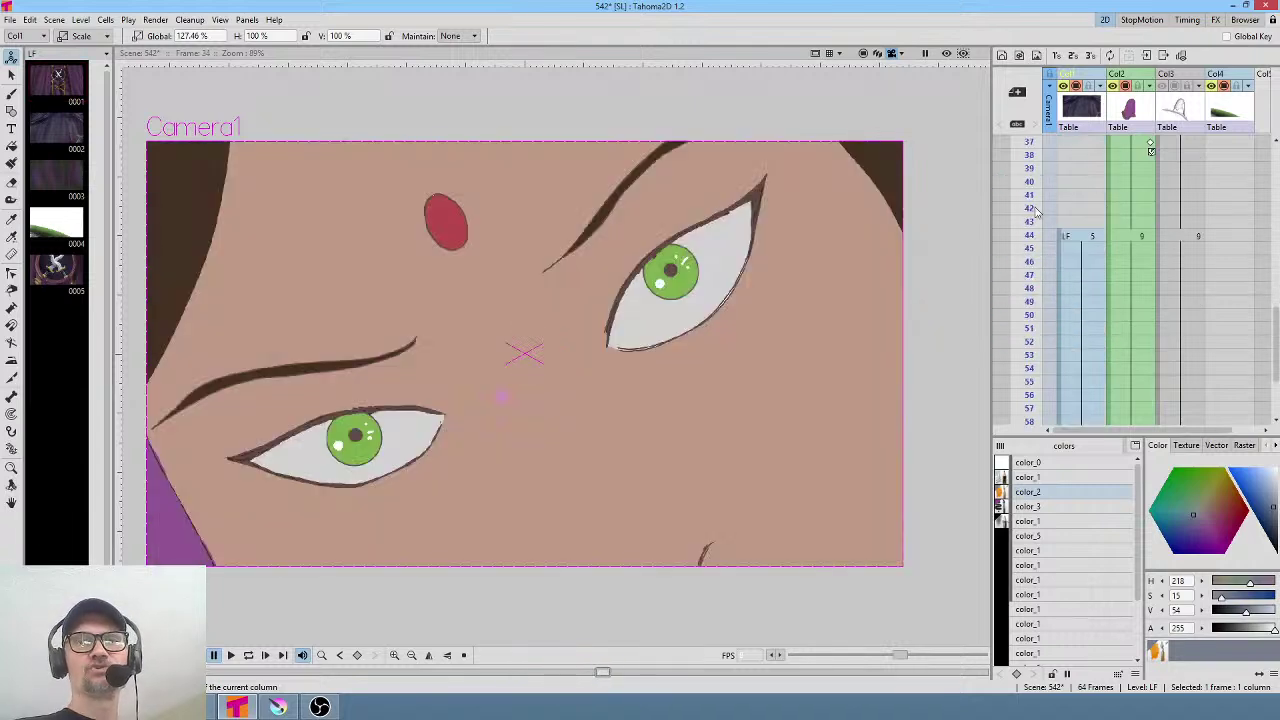
mouse_move(1036, 212)
mouse_down()
mouse_move(1038, 355)
mouse_move(1040, 288)
mouse_up()
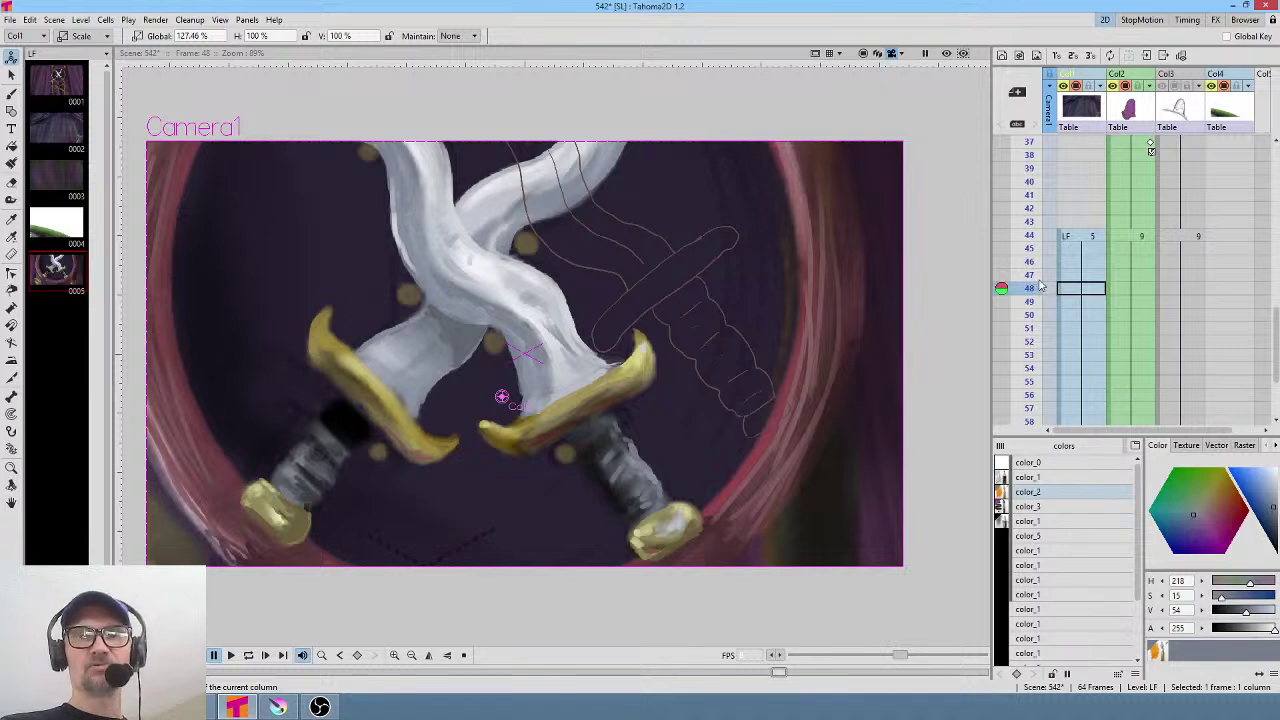
scroll(1040, 280, up, 6)
scroll(1065, 258, up, 2)
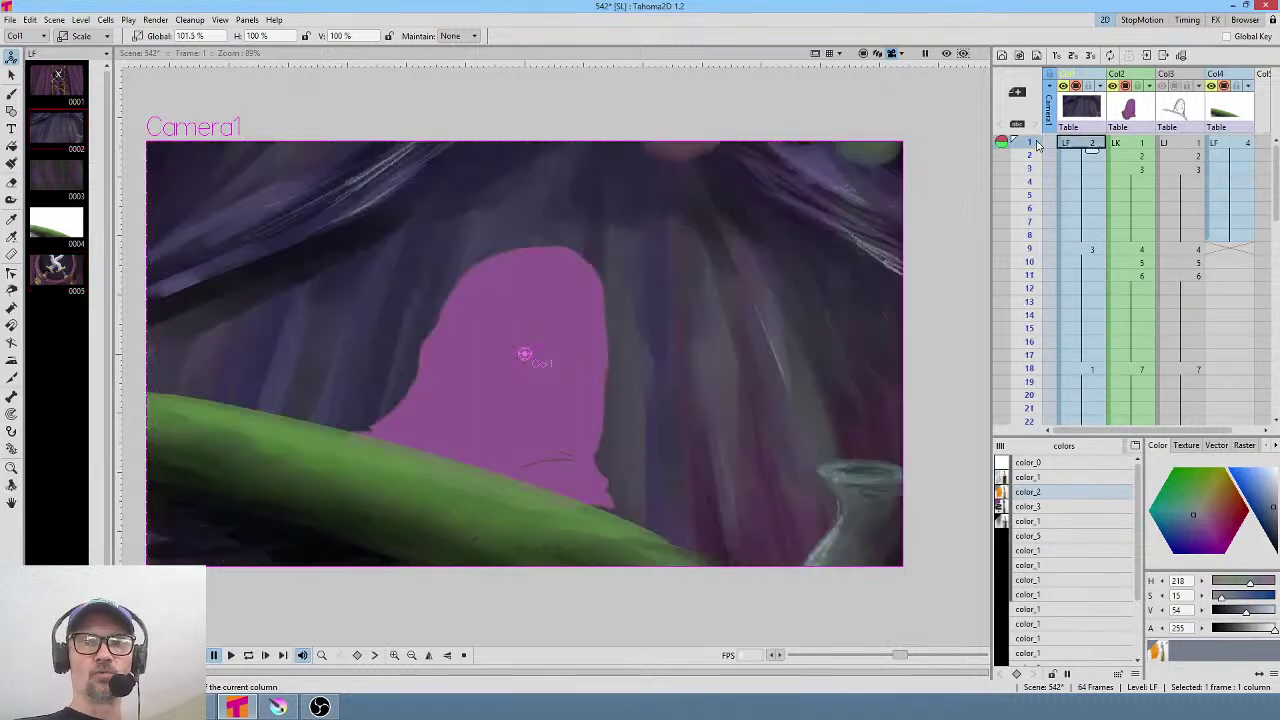
Step through the scene from frame 1 via frame 5 to frame 25 and look over the remaining exposures.
click(1037, 145)
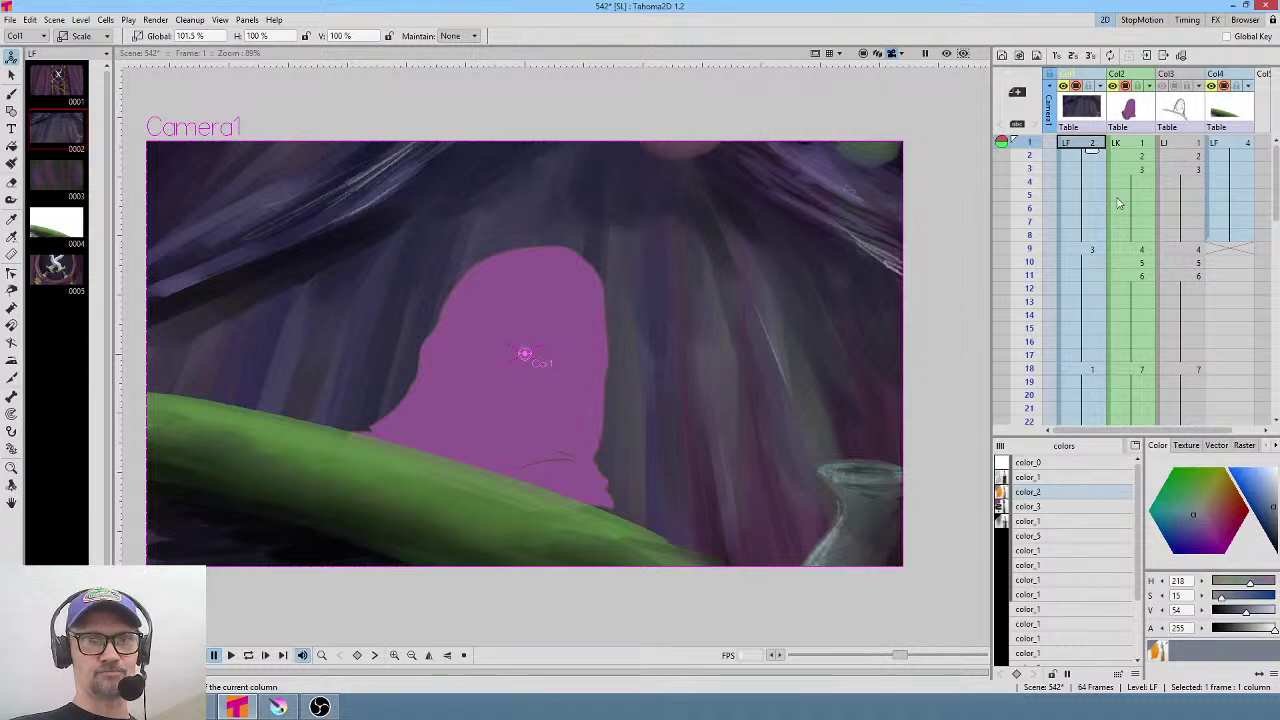
click(1031, 171)
scroll(1031, 180, down, 4)
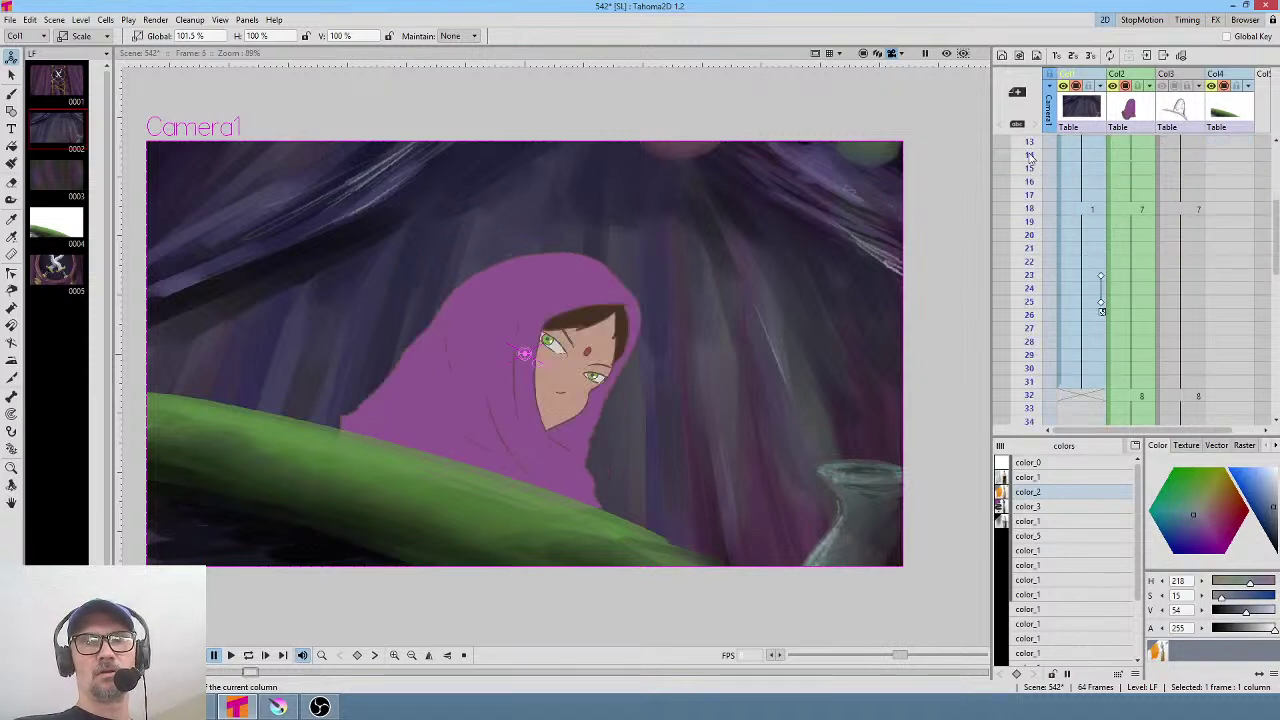
click(1031, 221)
click(1031, 301)
scroll(1065, 290, down, 6)
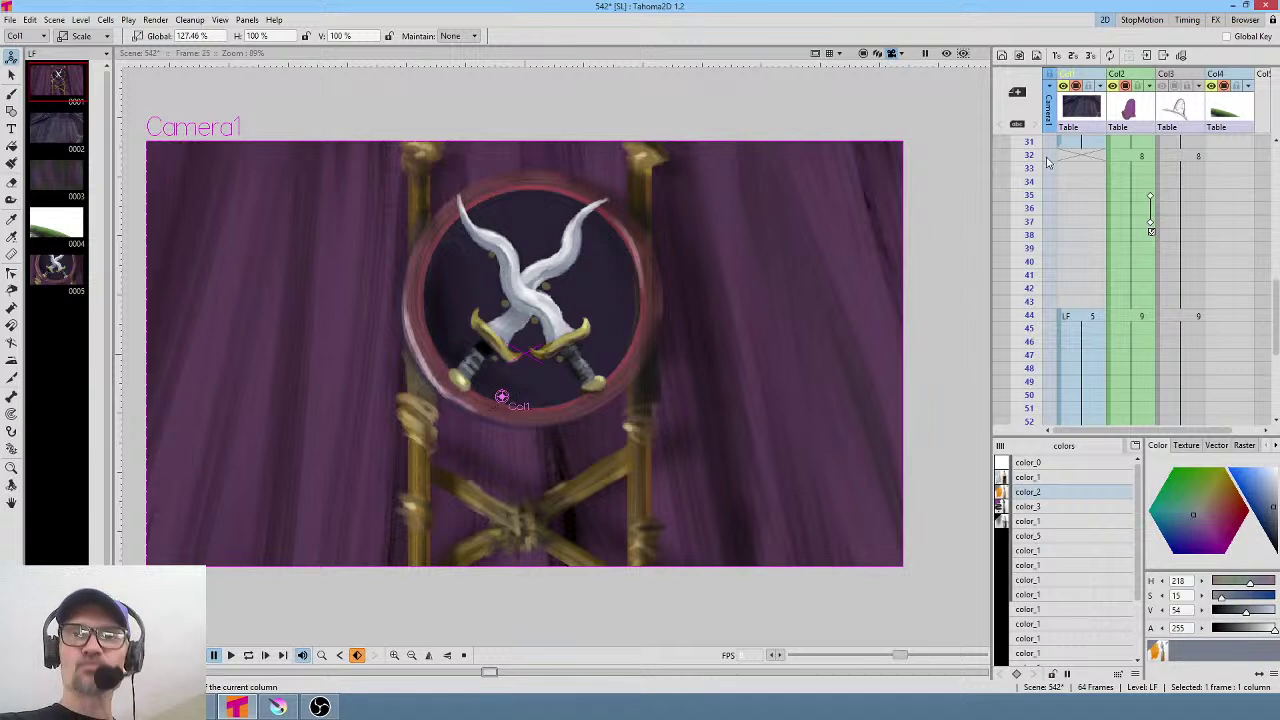
scroll(1045, 165, up, 10)
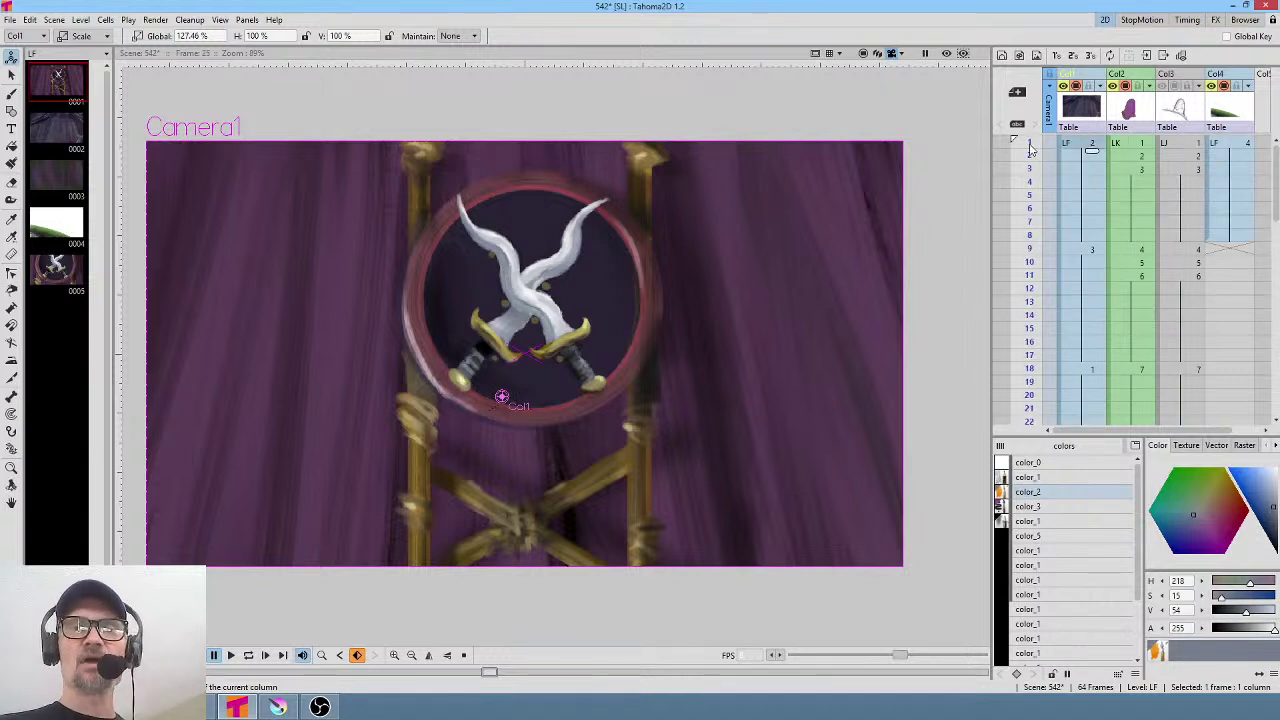
Scrub the scene from frame 1 to frame 5, and switch to Vegas Pro to look at the edit timeline around the 542 clip.
drag(1032, 148, 1037, 193)
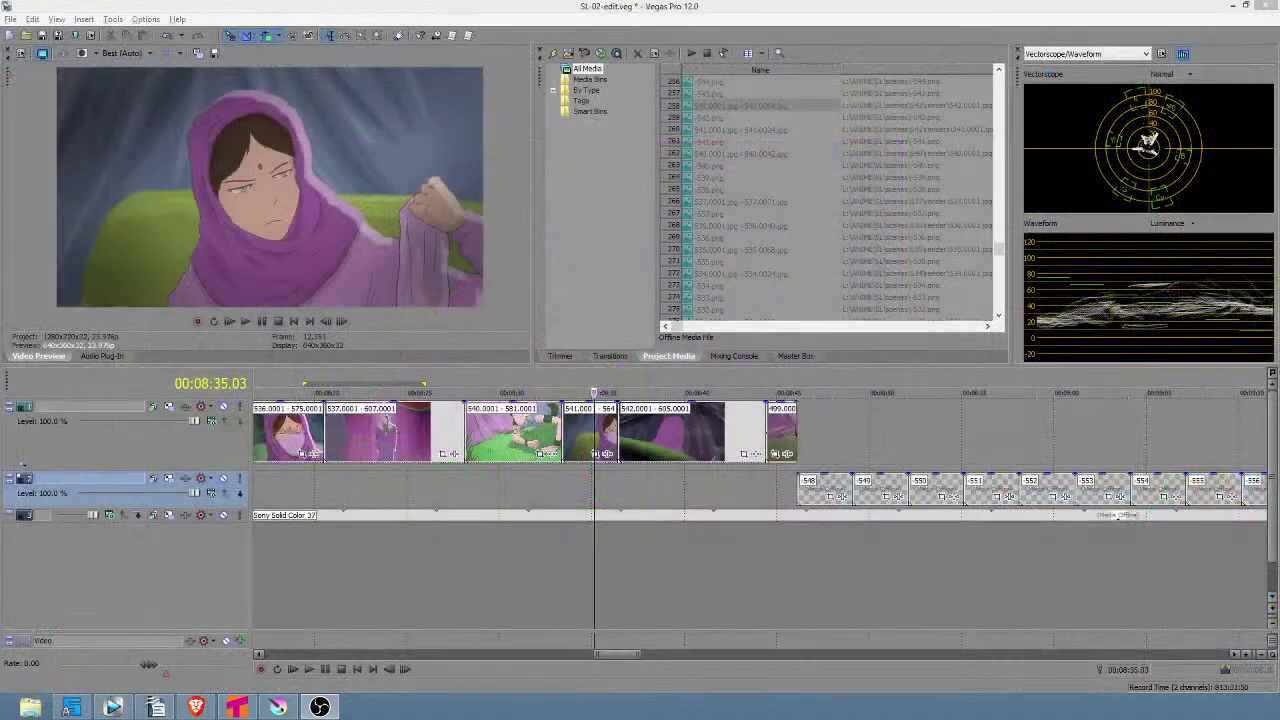
drag(341, 565, 680, 572)
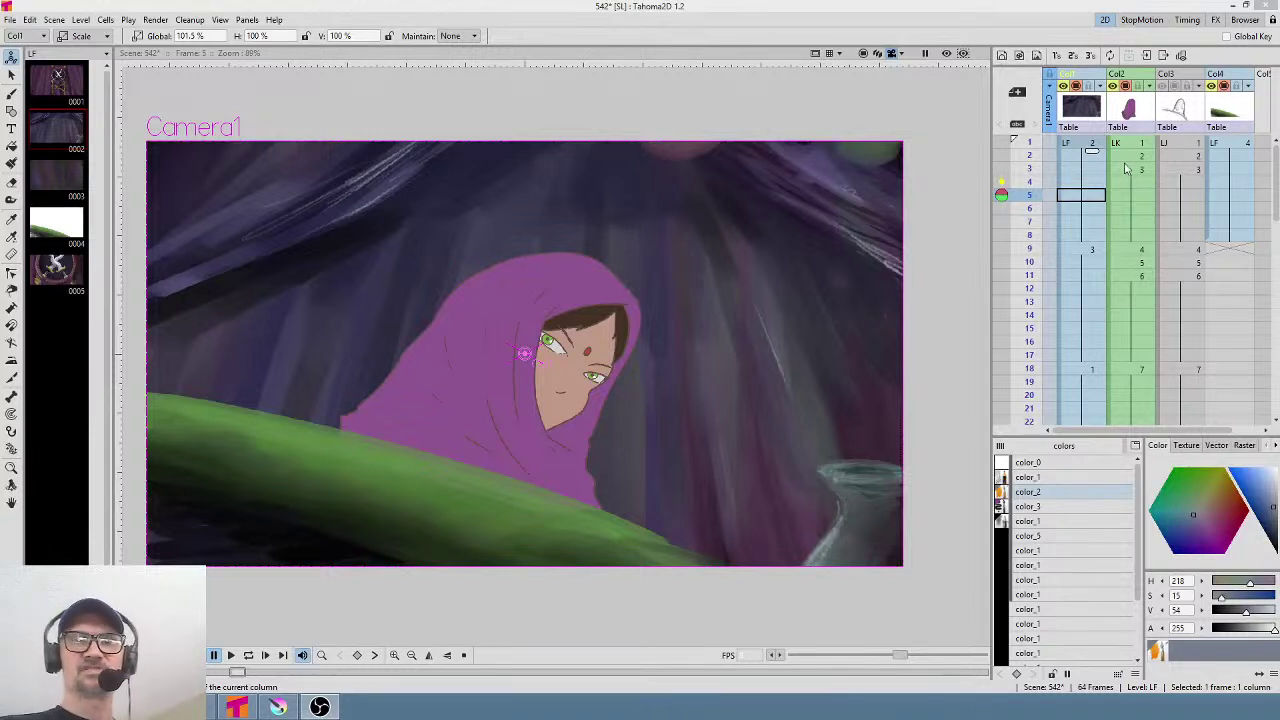
Return to frame 1 in Tahoma2D and insert a new vector level in its own column directly after Col2.
click(1033, 143)
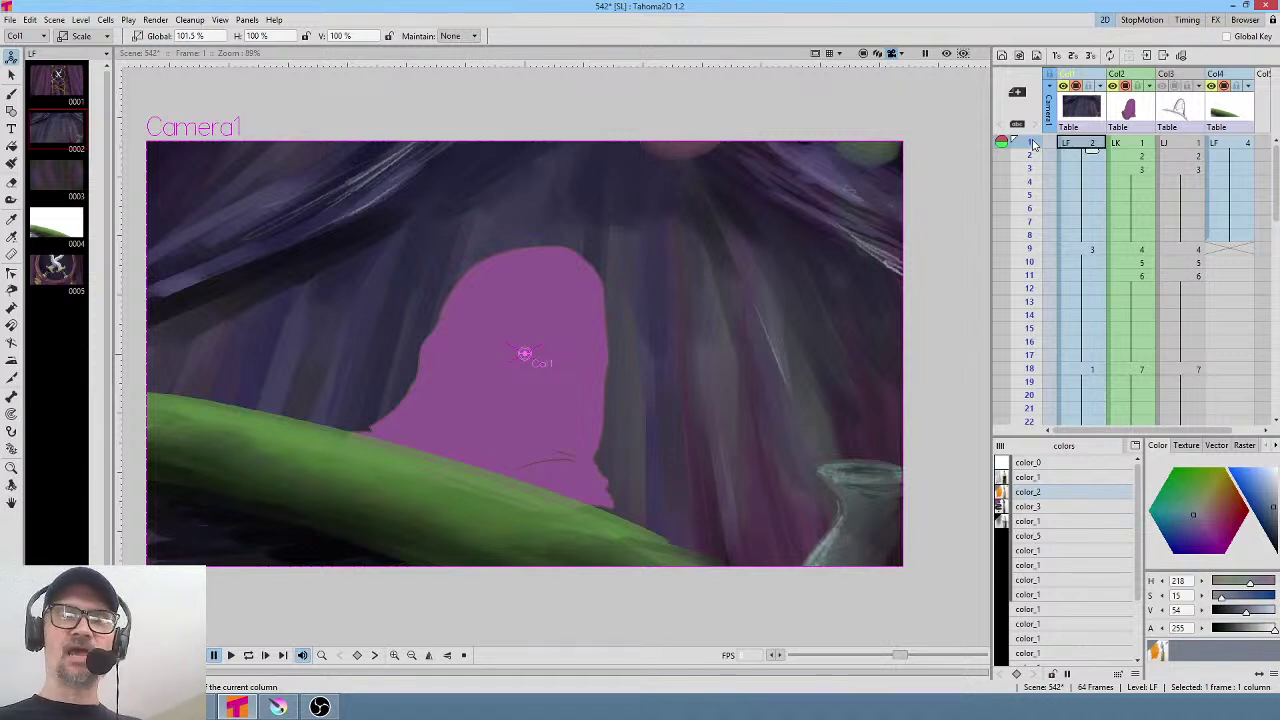
click(1145, 143)
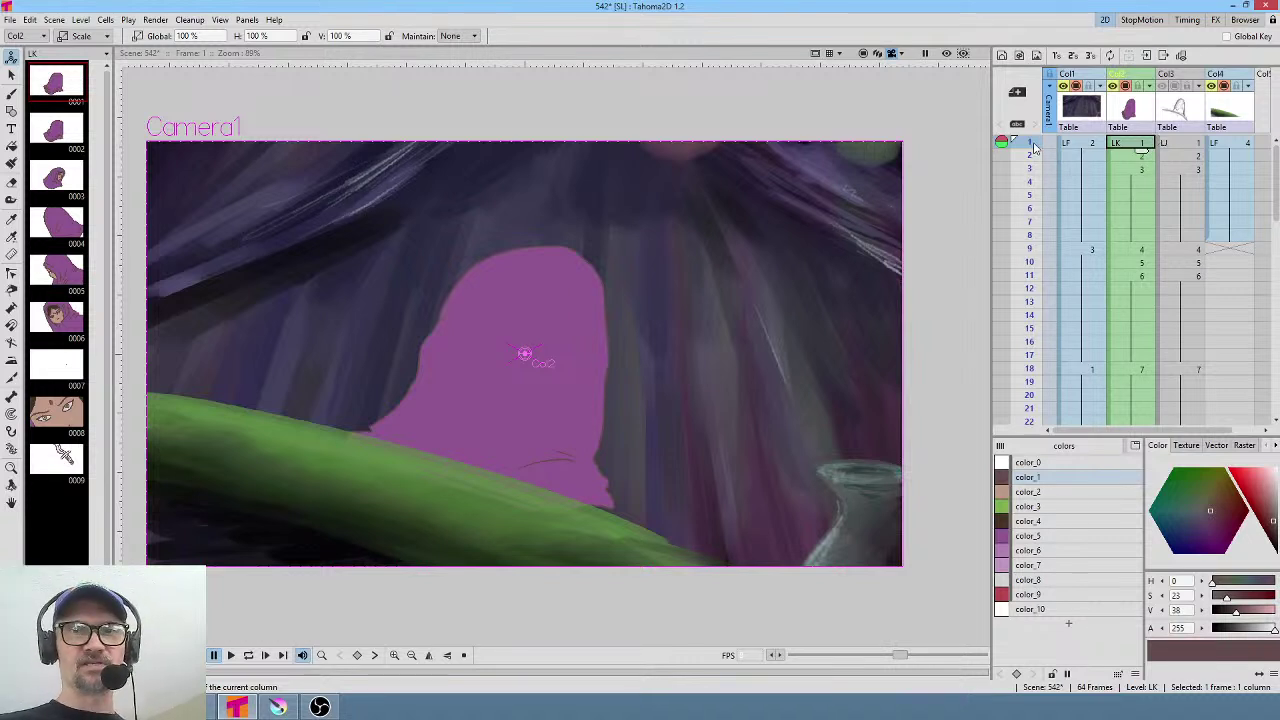
mouse_move(1037, 148)
mouse_down()
mouse_move(1029, 292)
mouse_move(1033, 143)
mouse_move(1033, 278)
mouse_move(1049, 146)
mouse_up()
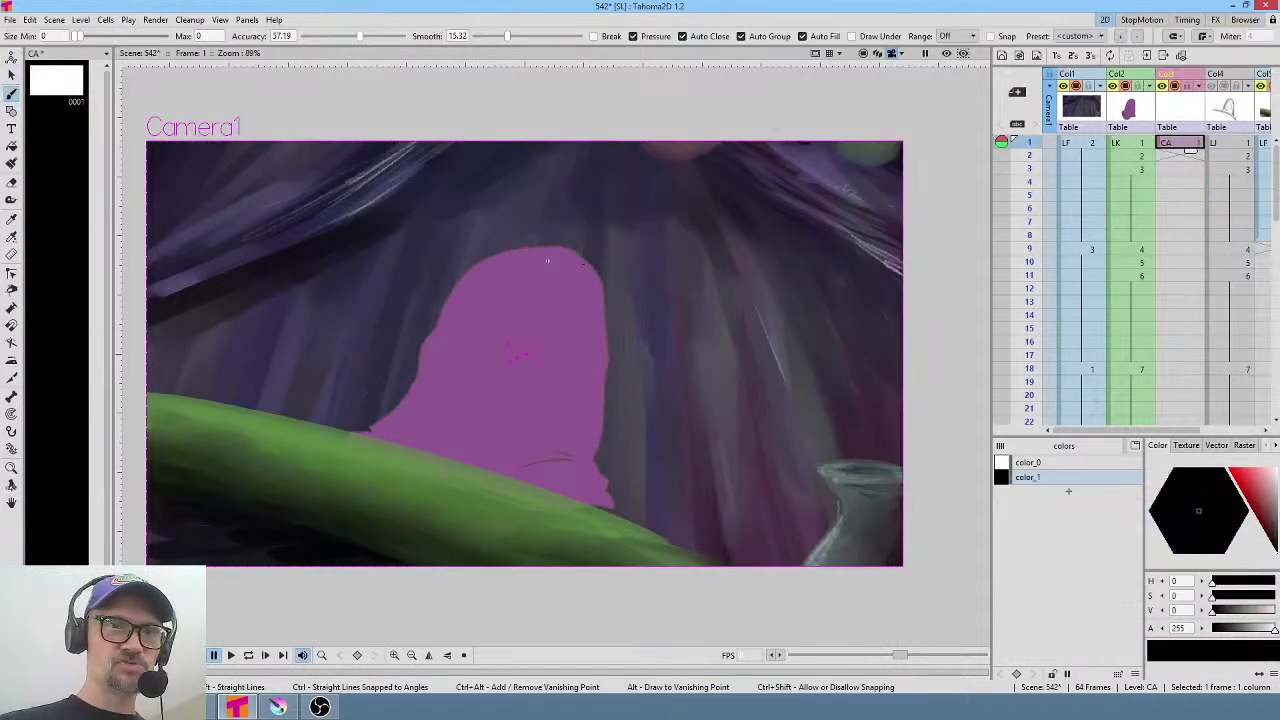
Draw a closed, black-filled shadow shape over the cloaked figure on frame 1 and lower its column's opacity to about 13%.
mouse_move(547, 261)
mouse_down()
mouse_move(508, 310)
mouse_move(508, 343)
mouse_move(480, 352)
mouse_move(498, 385)
mouse_move(459, 457)
mouse_up()
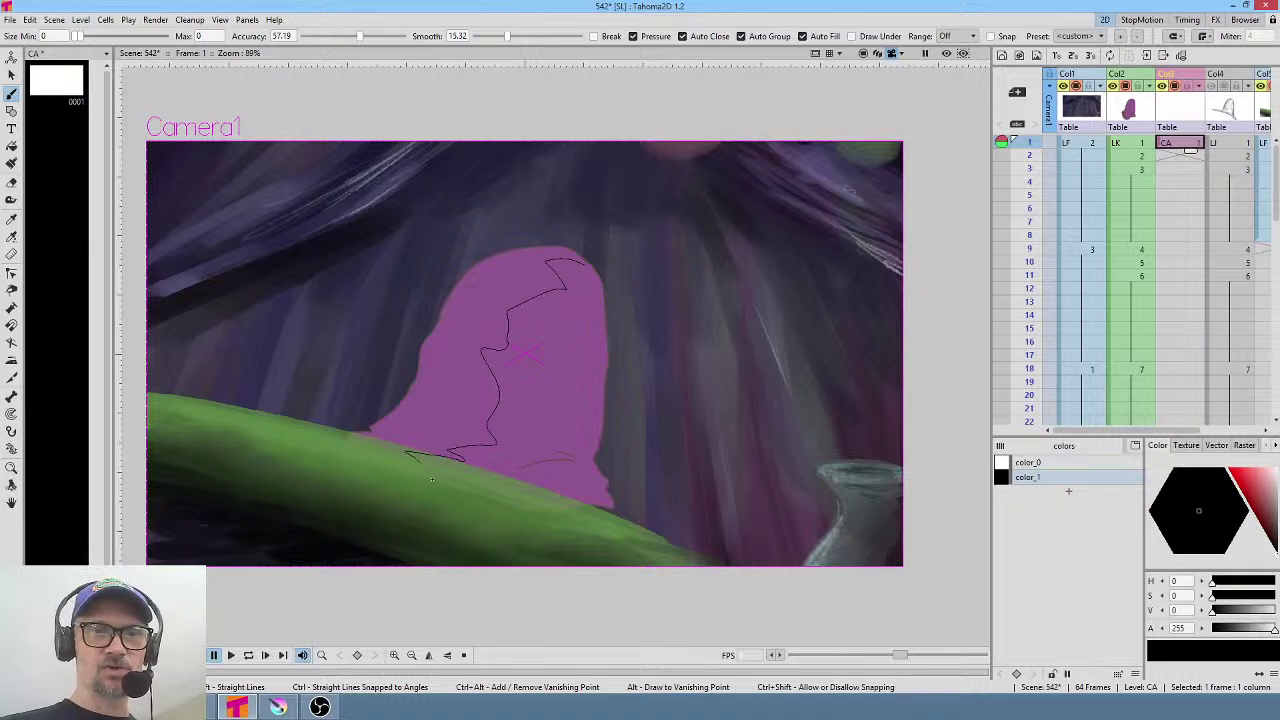
drag(432, 480, 462, 514)
drag(516, 549, 551, 541)
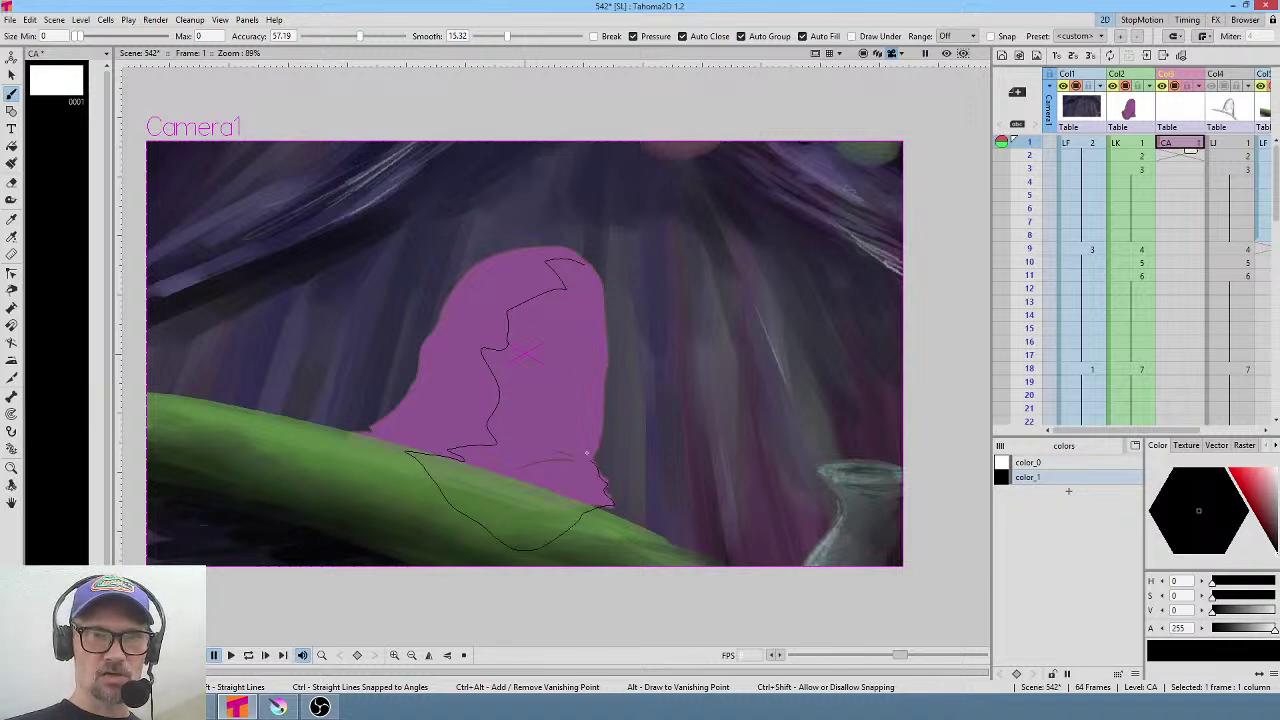
drag(588, 454, 597, 296)
click(1176, 112)
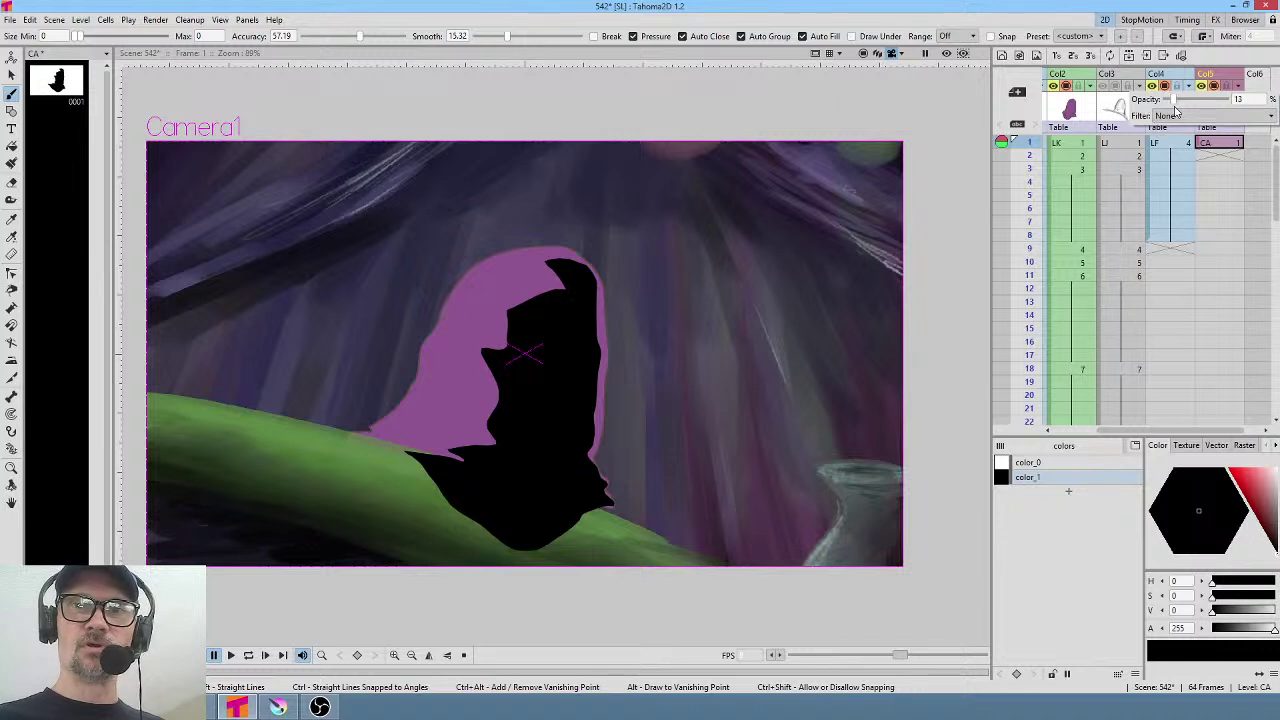
drag(1177, 101, 1174, 101)
Erase the shadow drawing on frame 2 of Col5, check it against frame 1, and ready the Brush on frame 2.
click(1220, 157)
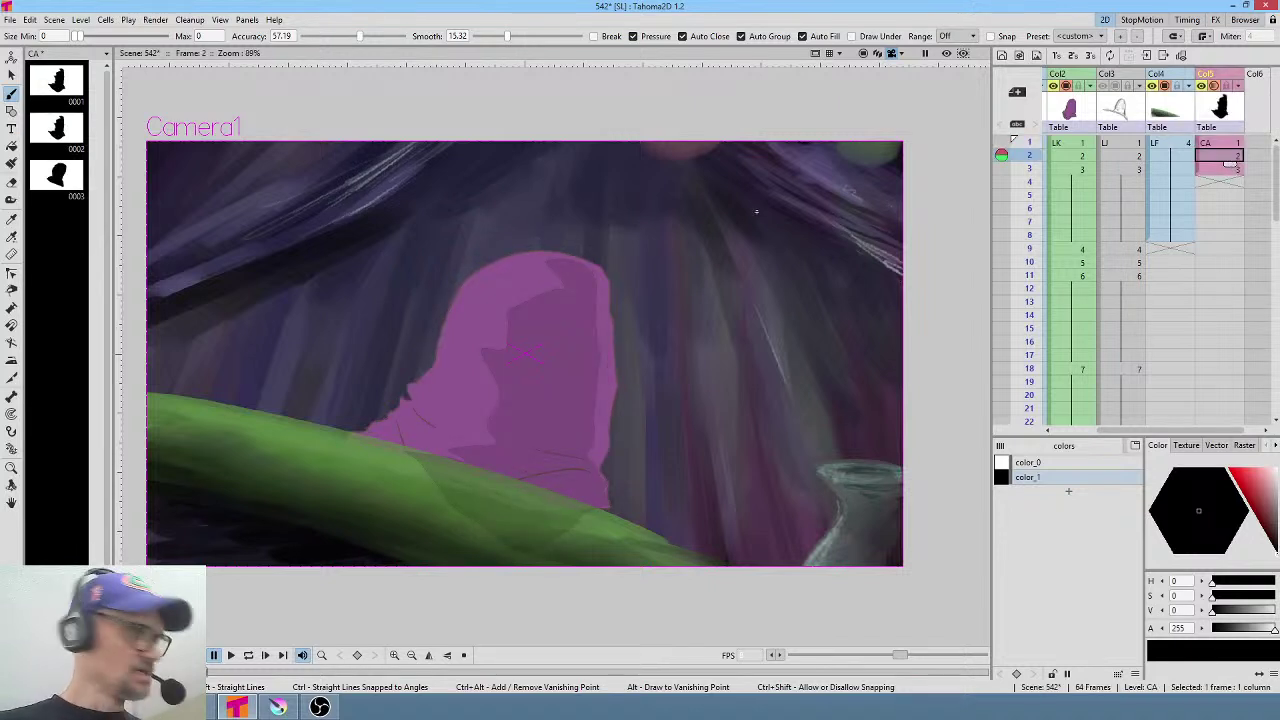
key(e)
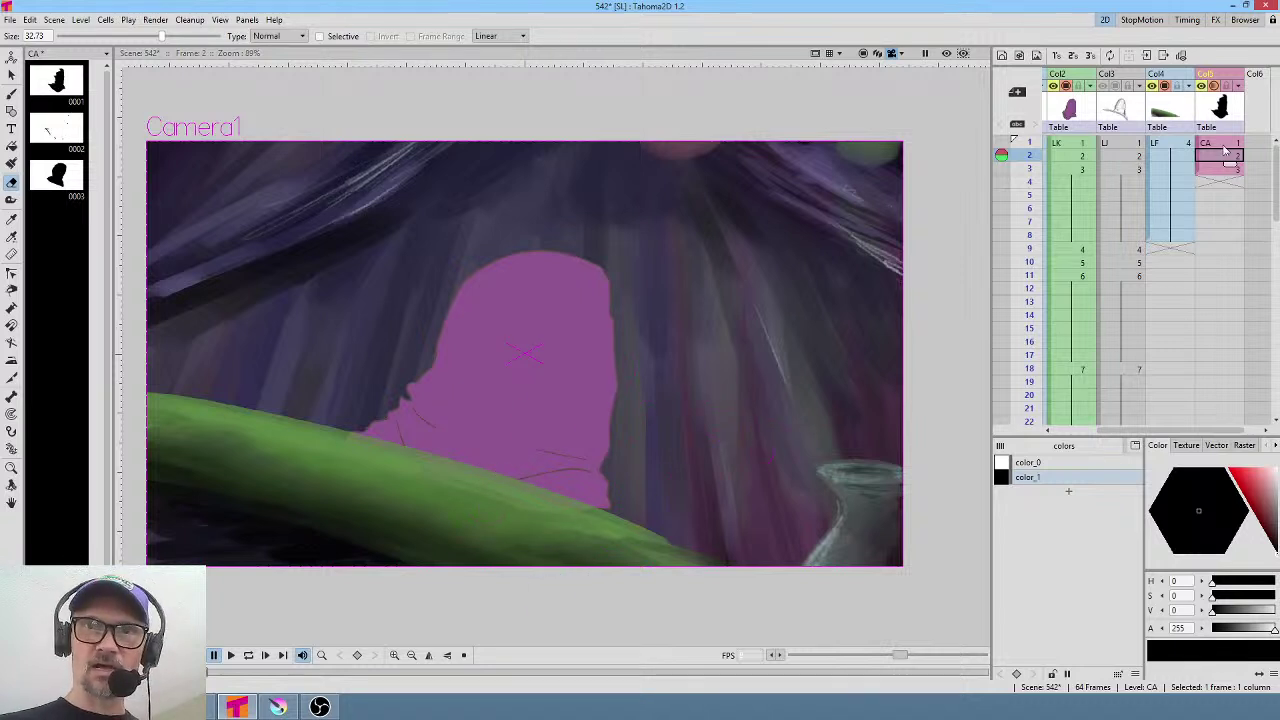
click(1222, 144)
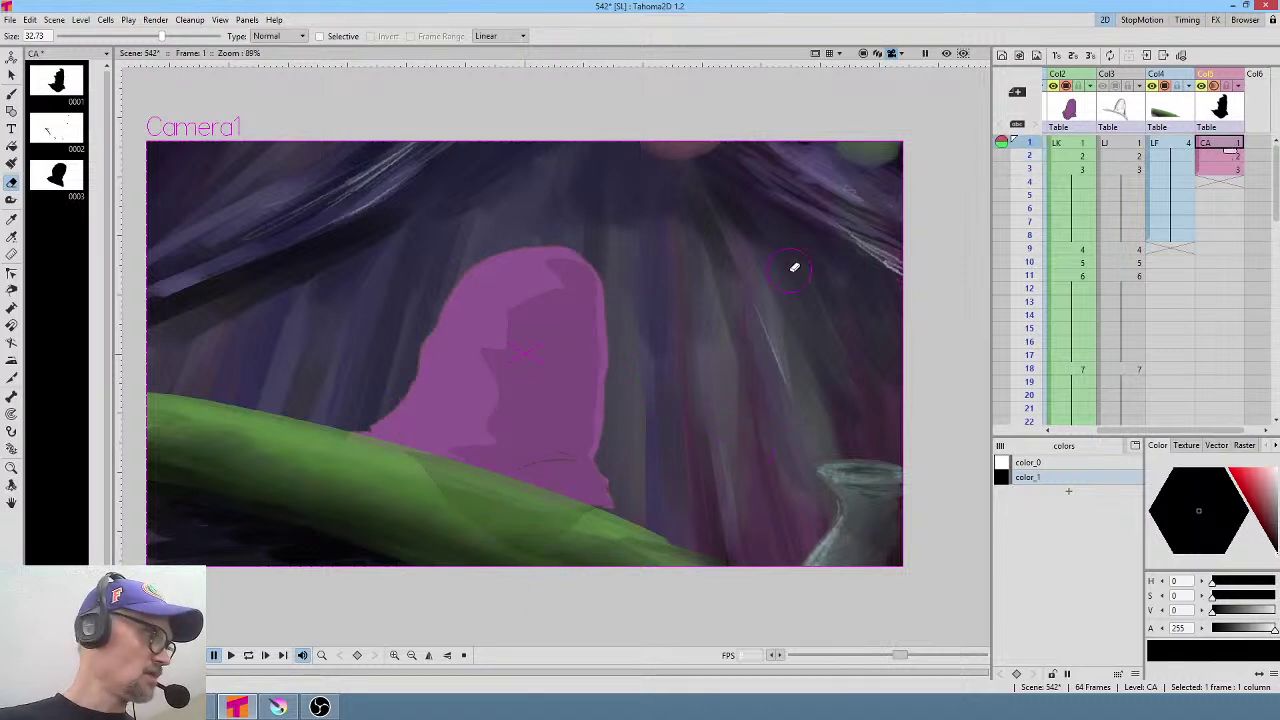
key(b)
click(1228, 158)
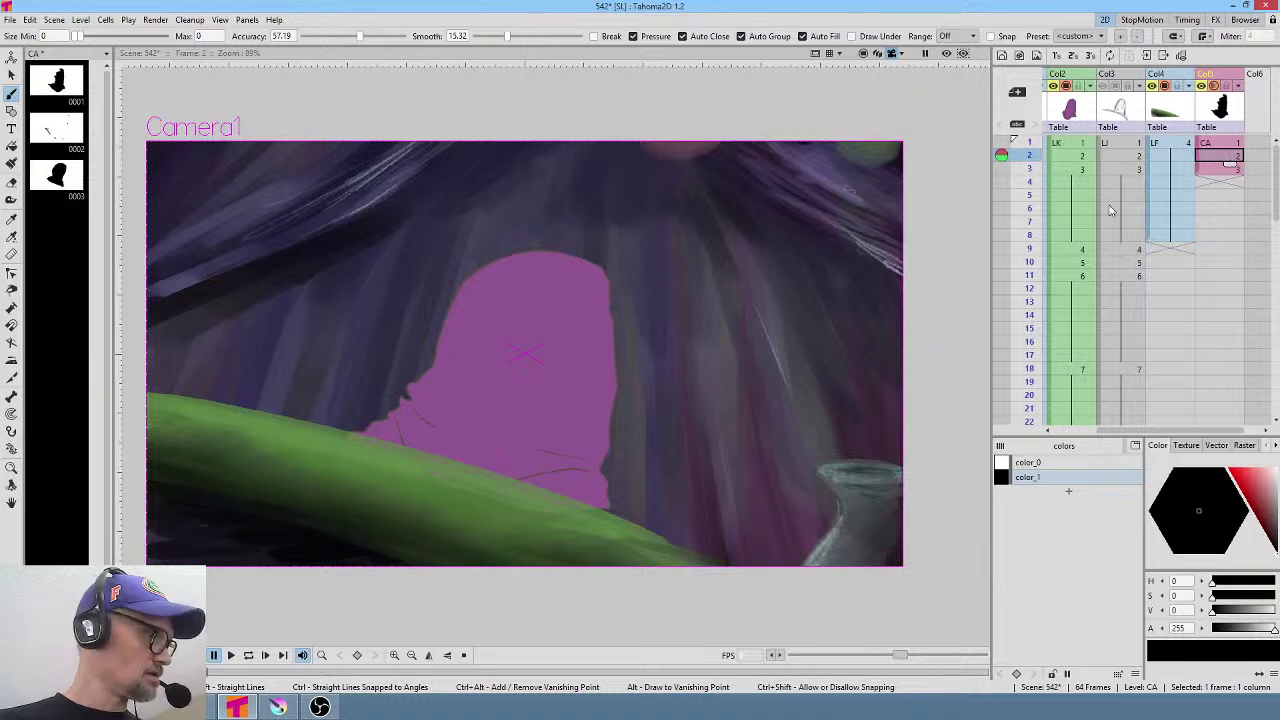
key(e)
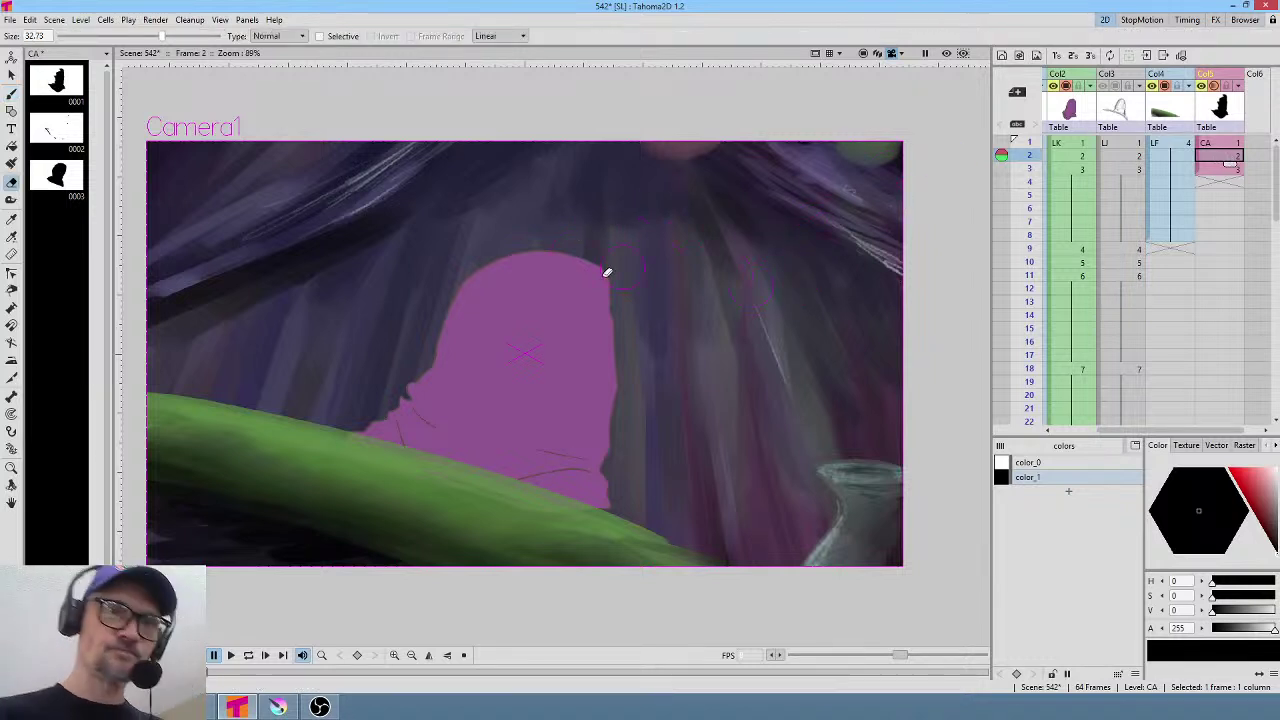
key(b)
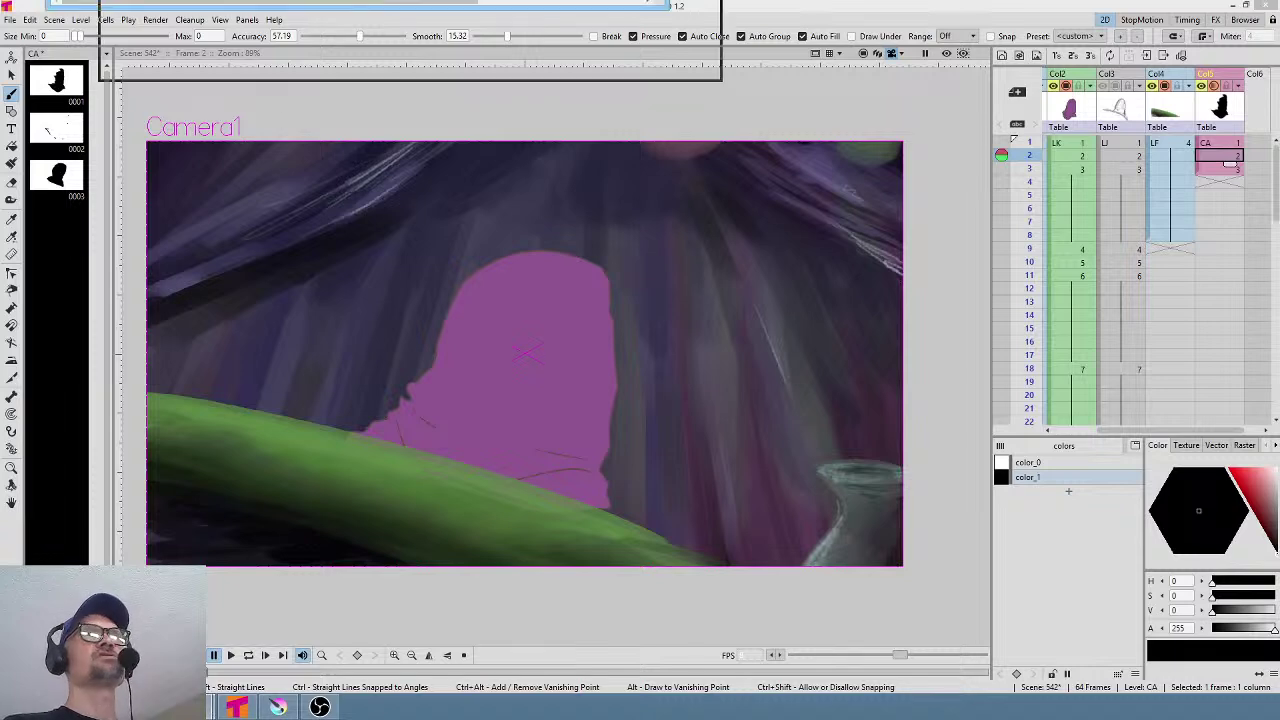
Switch to the browser, open the Flowframes itch.io page from the search results, look over its features, and close the browser.
drag(510, 1, 824, 157)
double_click(824, 157)
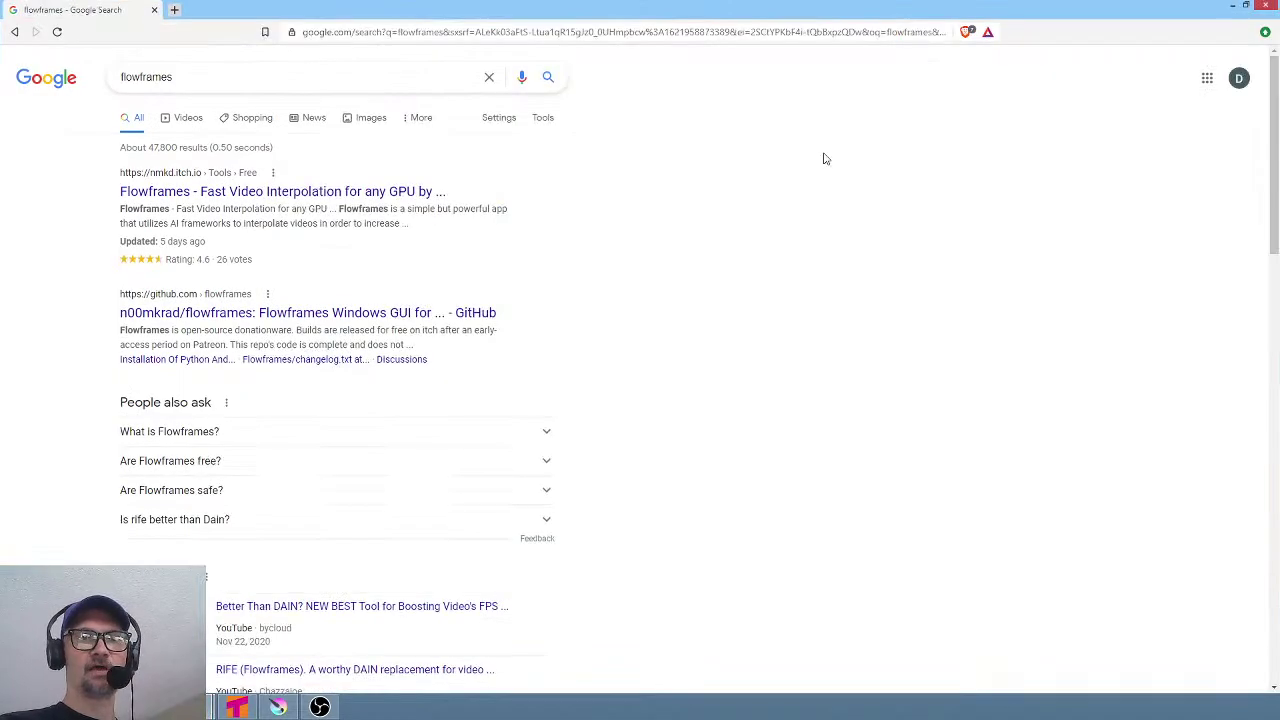
click(295, 197)
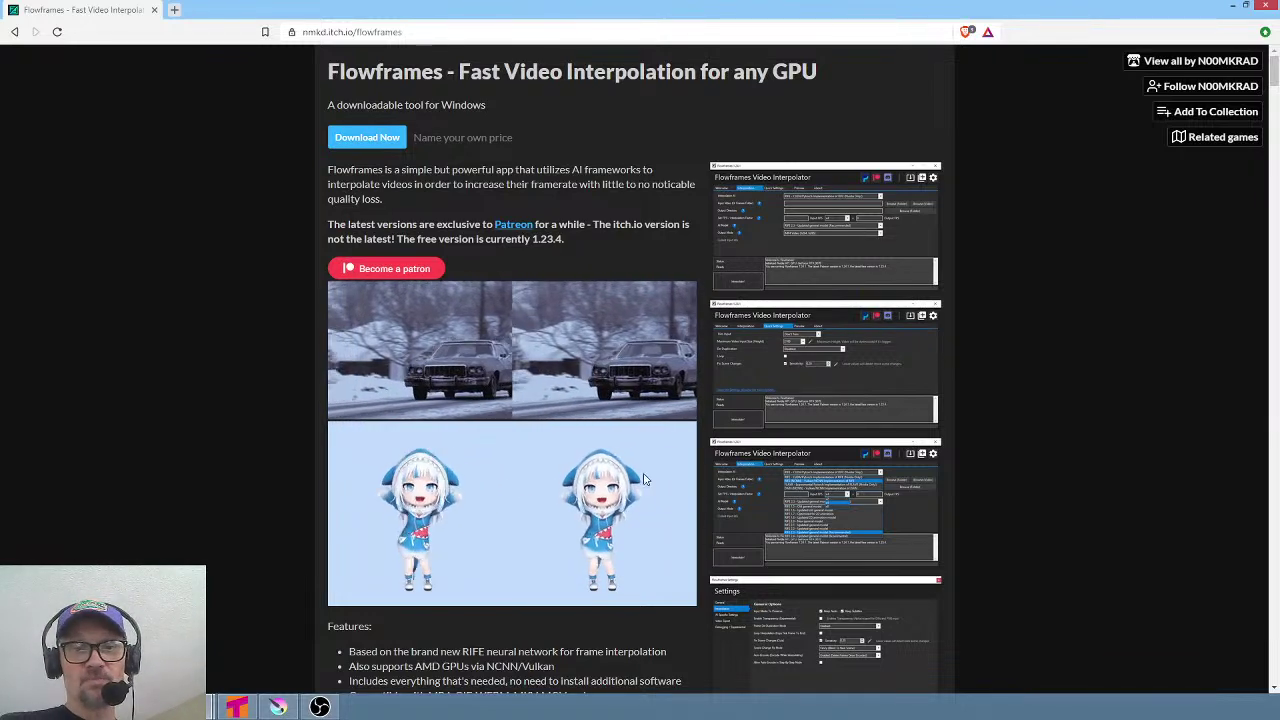
scroll(644, 480, down, 2)
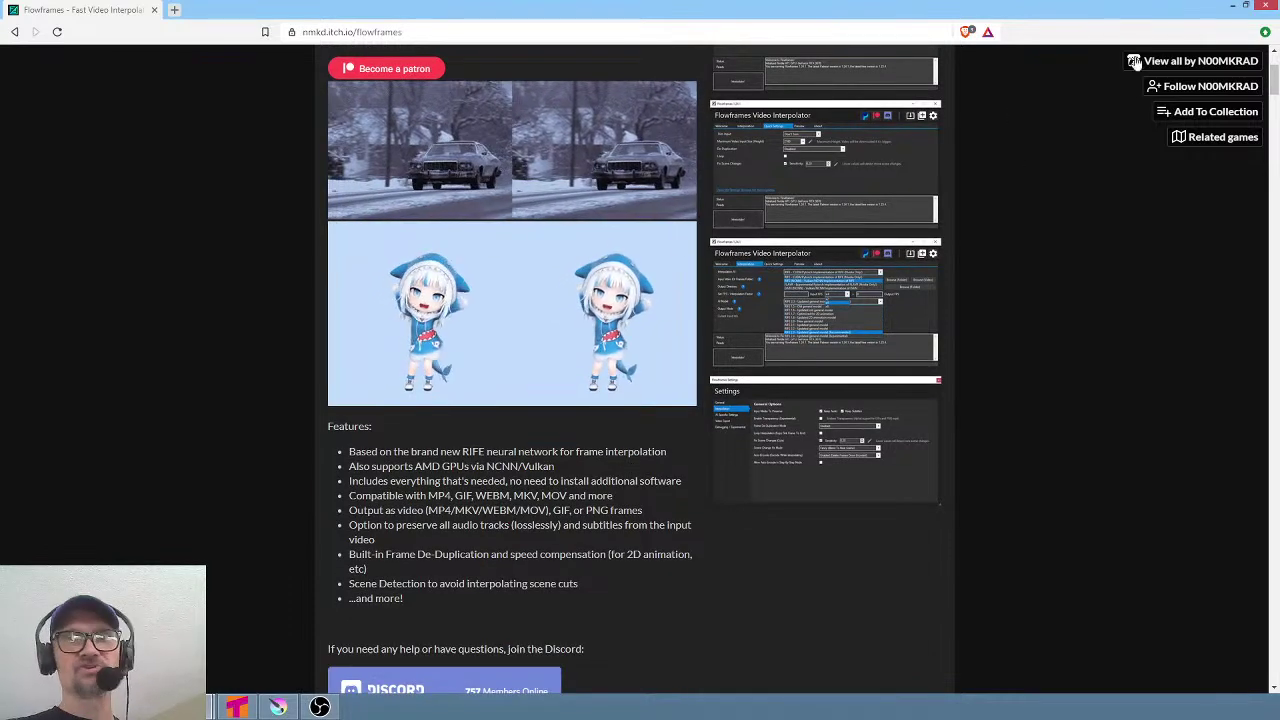
click(1265, 9)
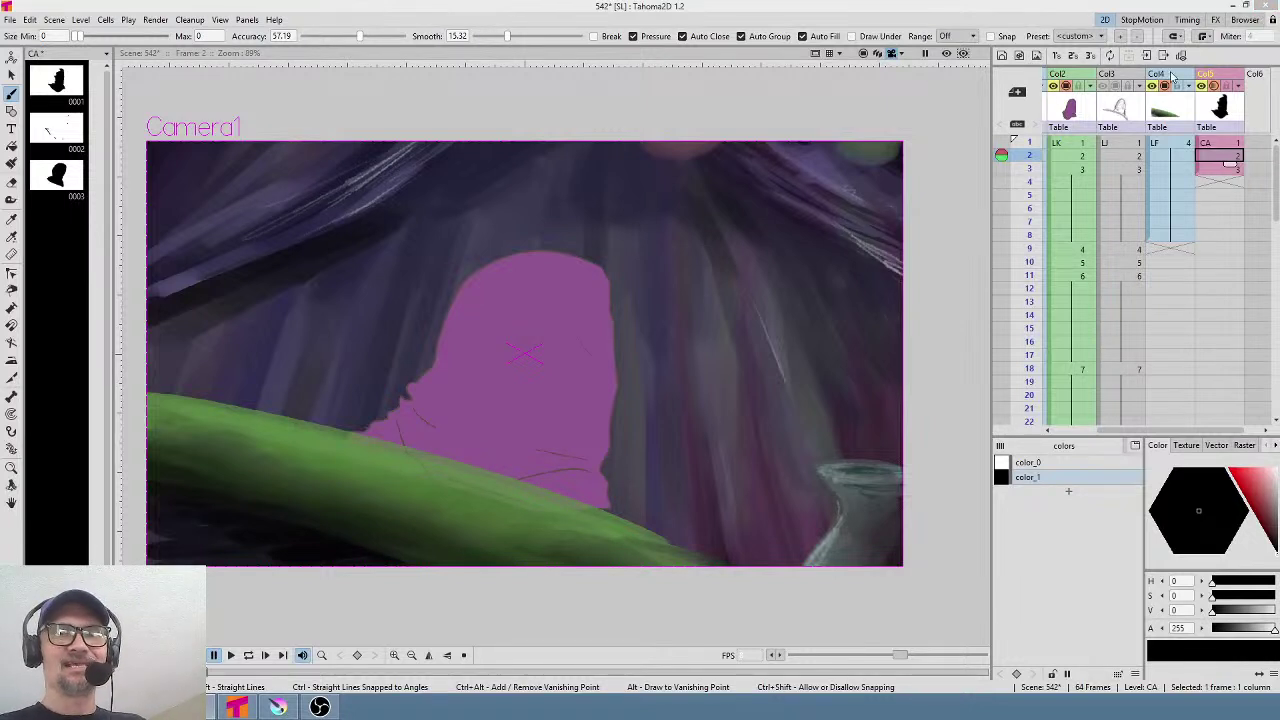
Step through frames 1 to 3 of the scene to compare the shadow drawings, ending on frame 1.
click(1027, 145)
mouse_move(1027, 147)
mouse_down()
mouse_move(1022, 185)
mouse_move(1034, 150)
mouse_up()
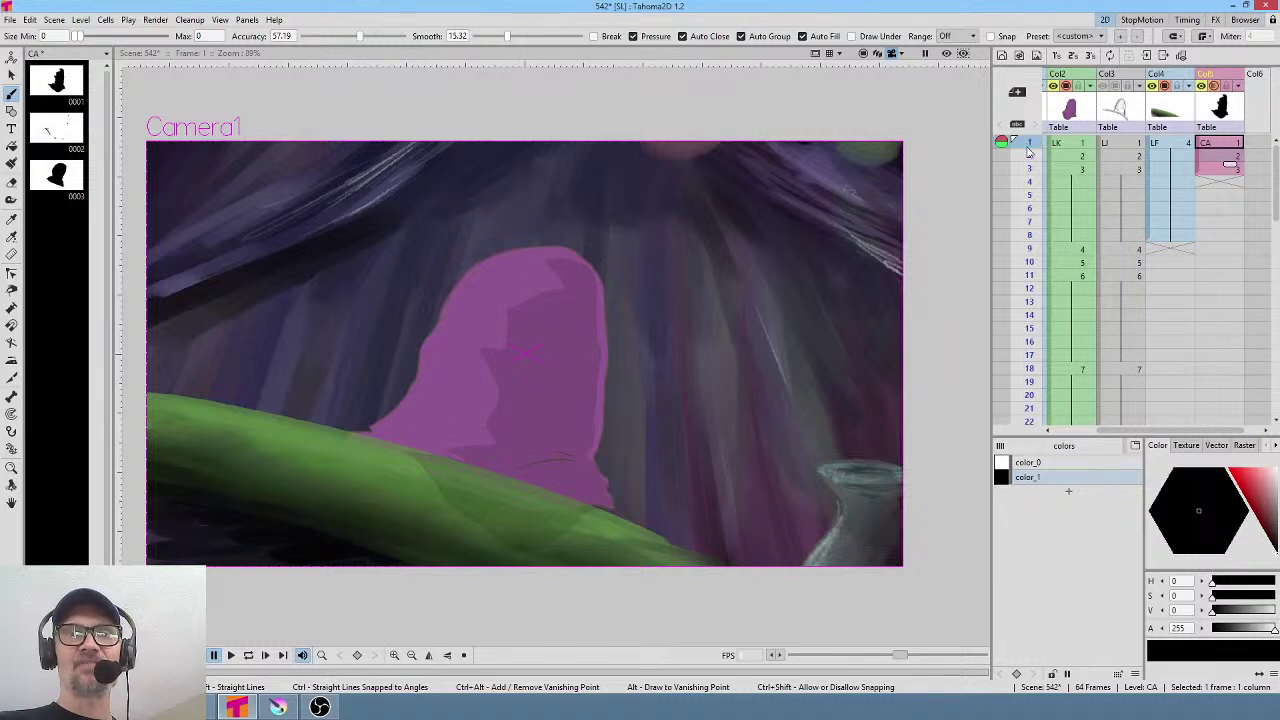
click(1030, 156)
click(1030, 169)
click(1031, 157)
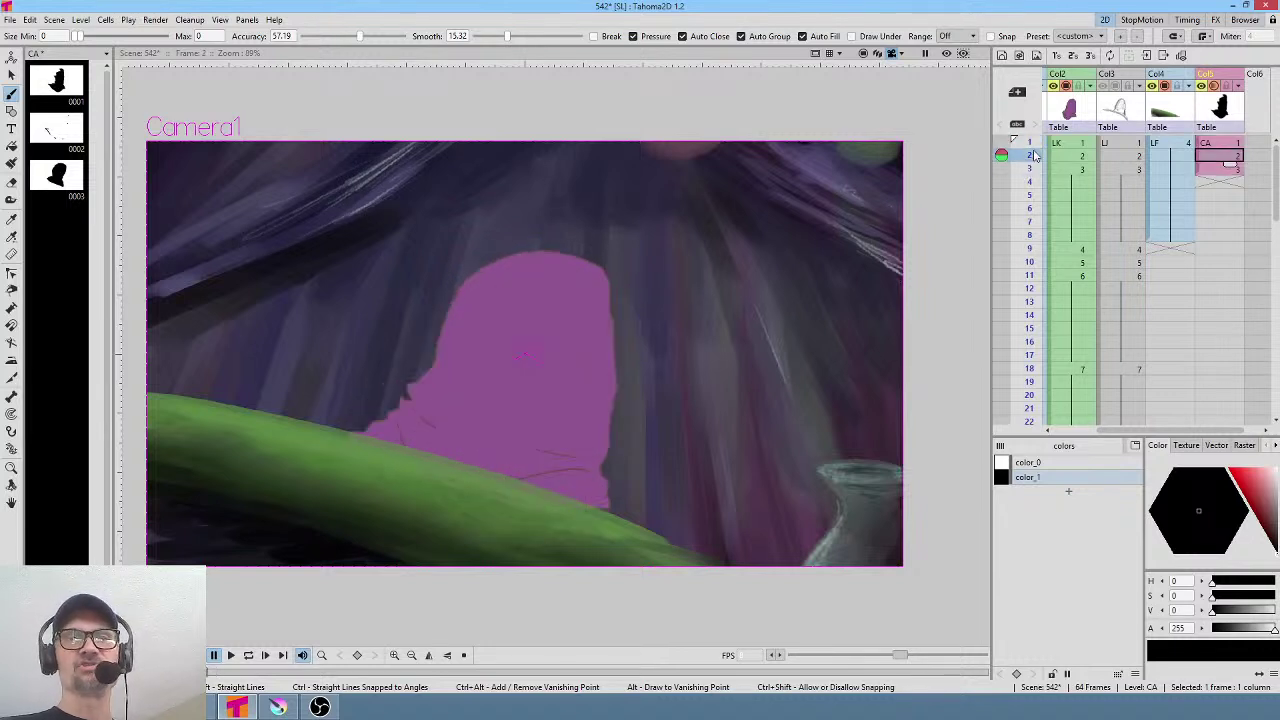
click(1035, 145)
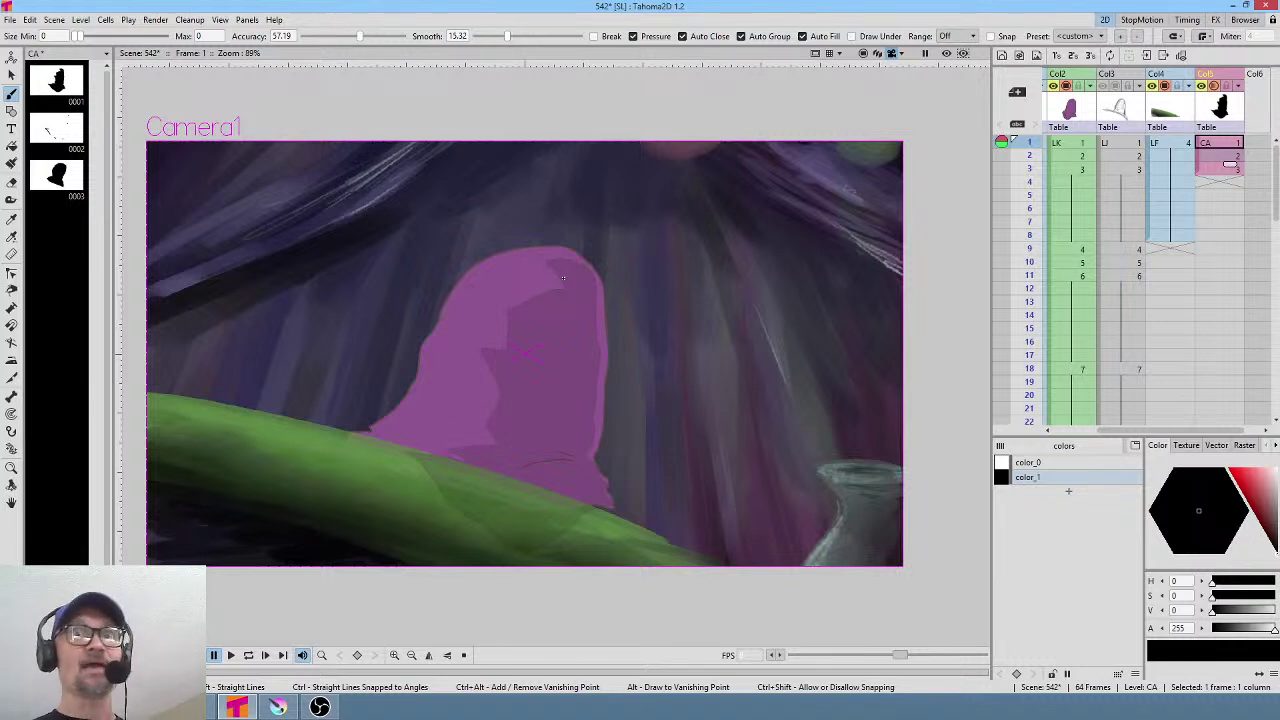
Show onion skins of frames 1 and 3 on frame 2 and draw the filled in-between shadow shape over the figure.
click(1222, 156)
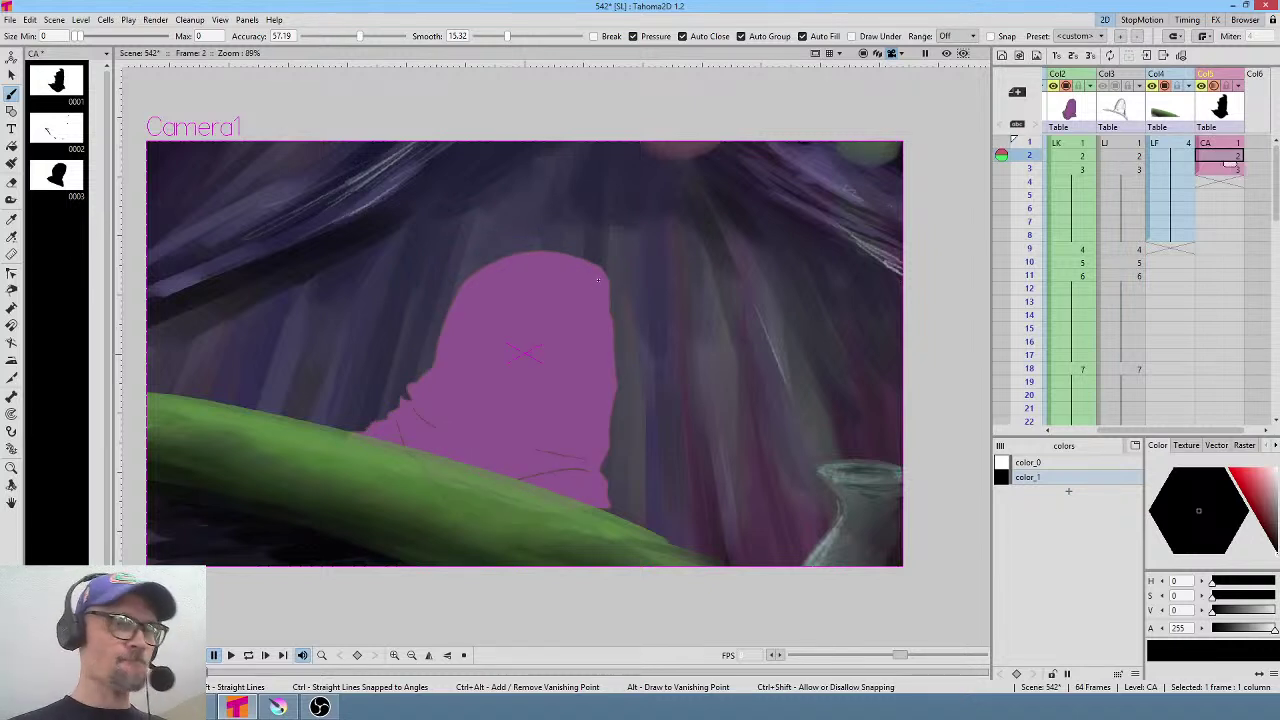
click(1003, 143)
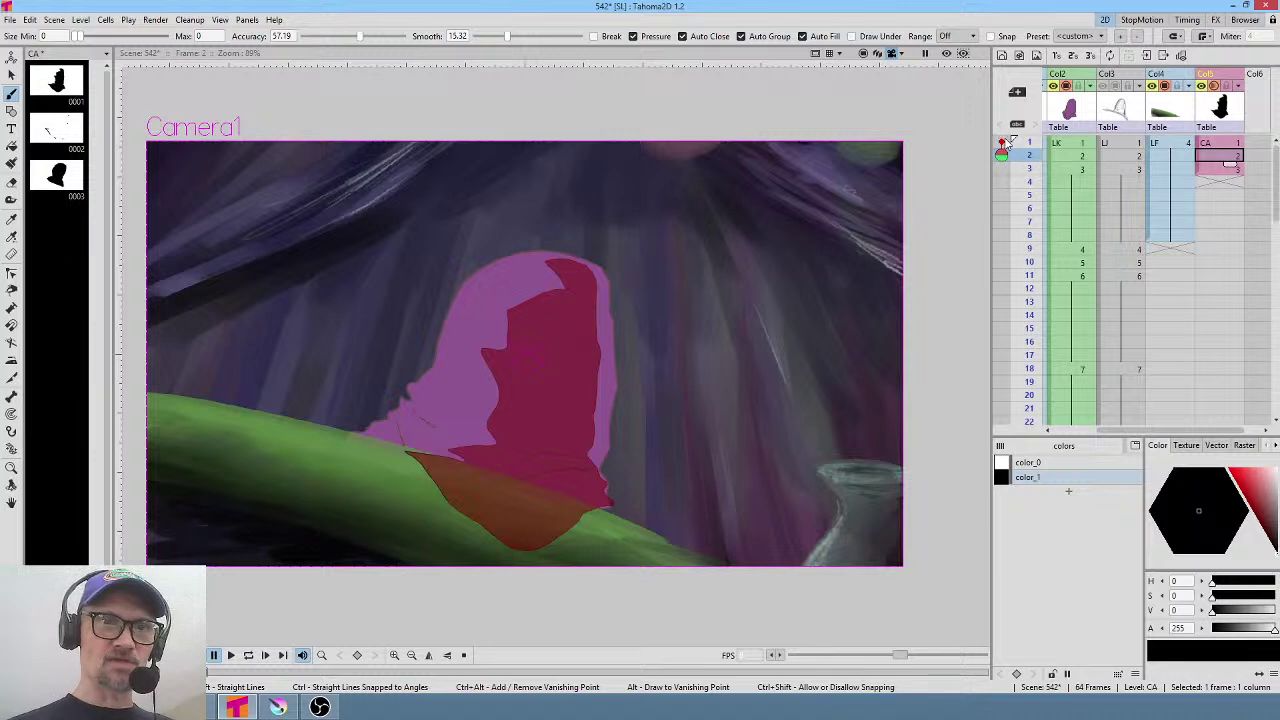
click(1221, 169)
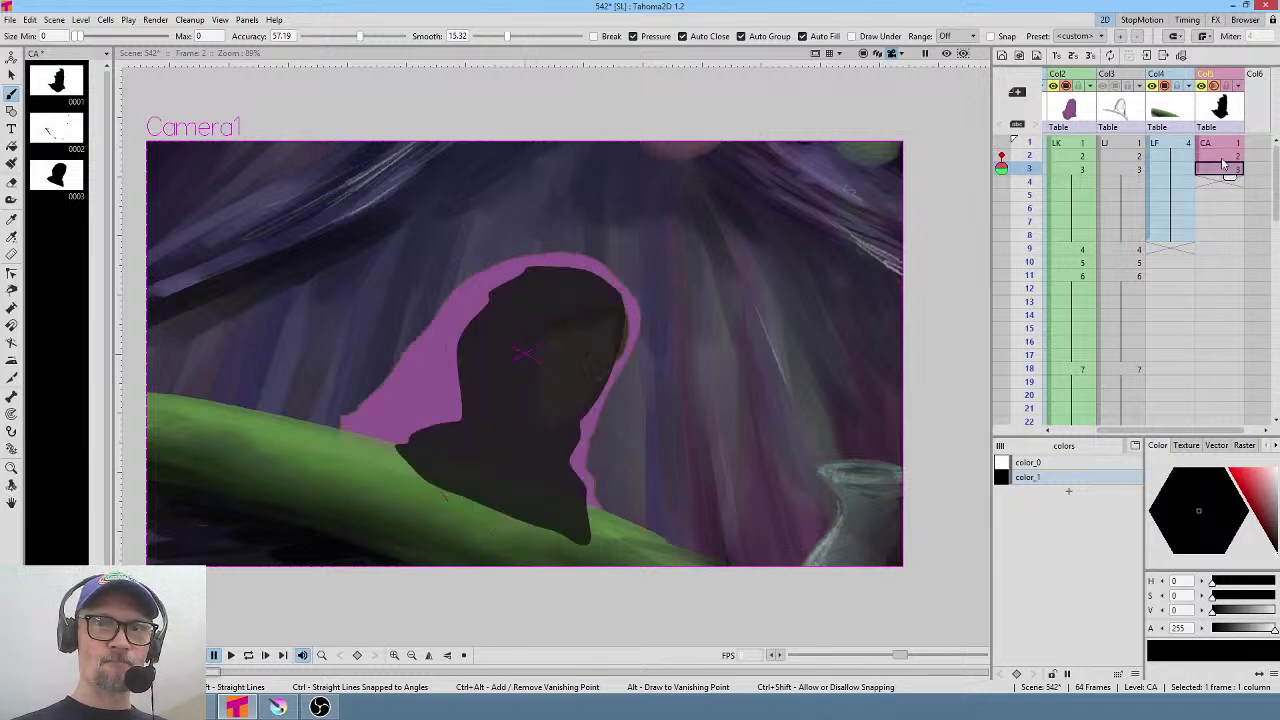
click(1221, 156)
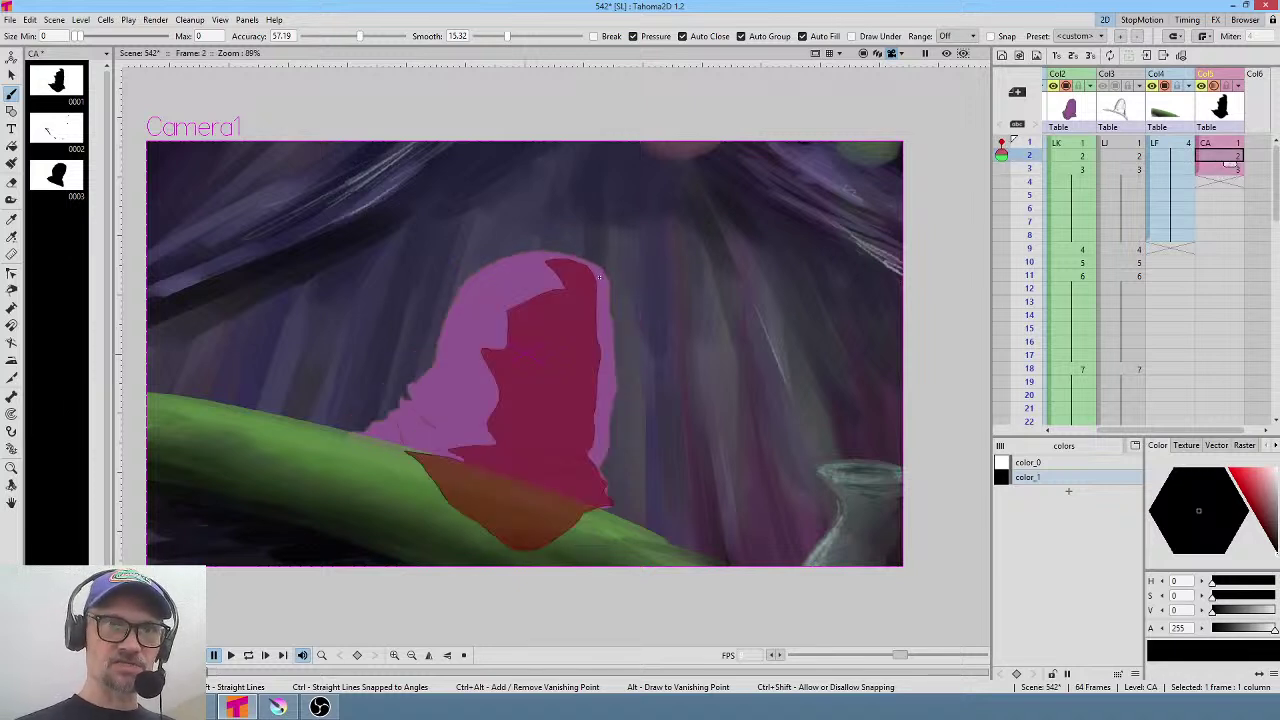
click(1001, 168)
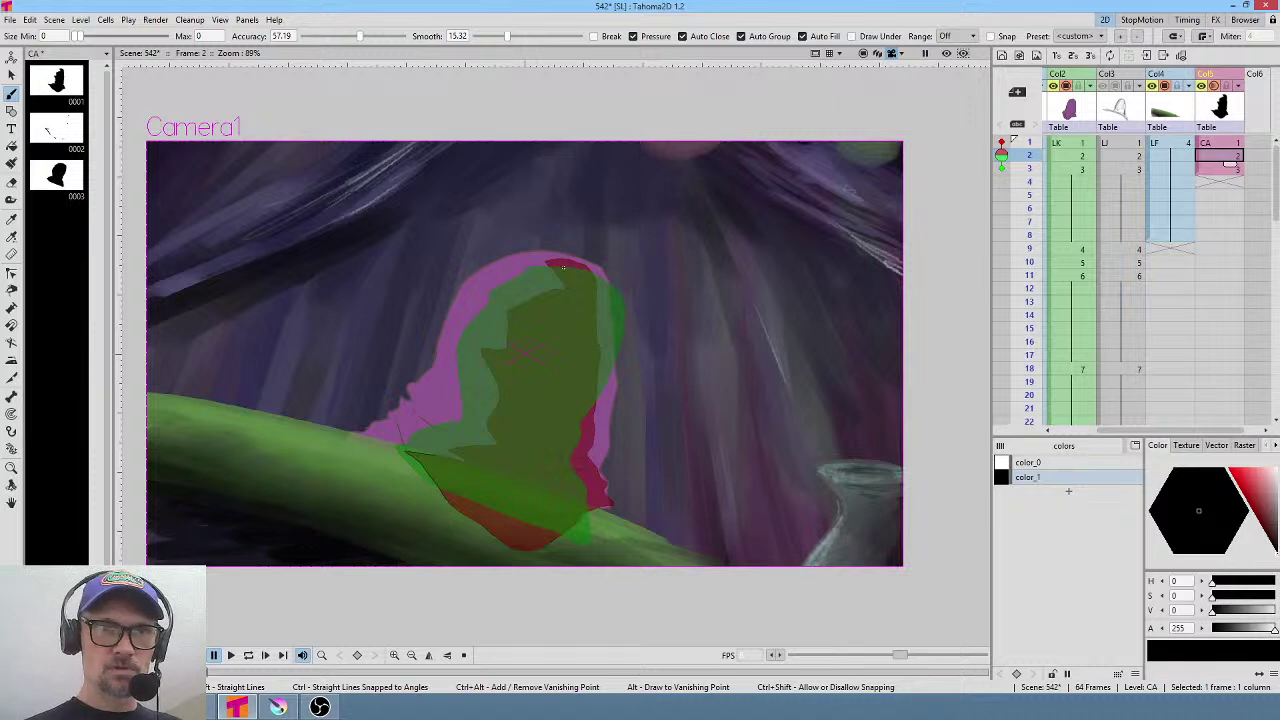
mouse_move(563, 267)
mouse_down()
mouse_move(546, 263)
mouse_move(512, 290)
mouse_move(477, 385)
mouse_move(478, 432)
mouse_move(438, 446)
mouse_move(473, 487)
mouse_up()
mouse_move(507, 529)
mouse_down()
mouse_move(594, 486)
mouse_move(580, 462)
mouse_move(612, 312)
mouse_move(591, 270)
mouse_up()
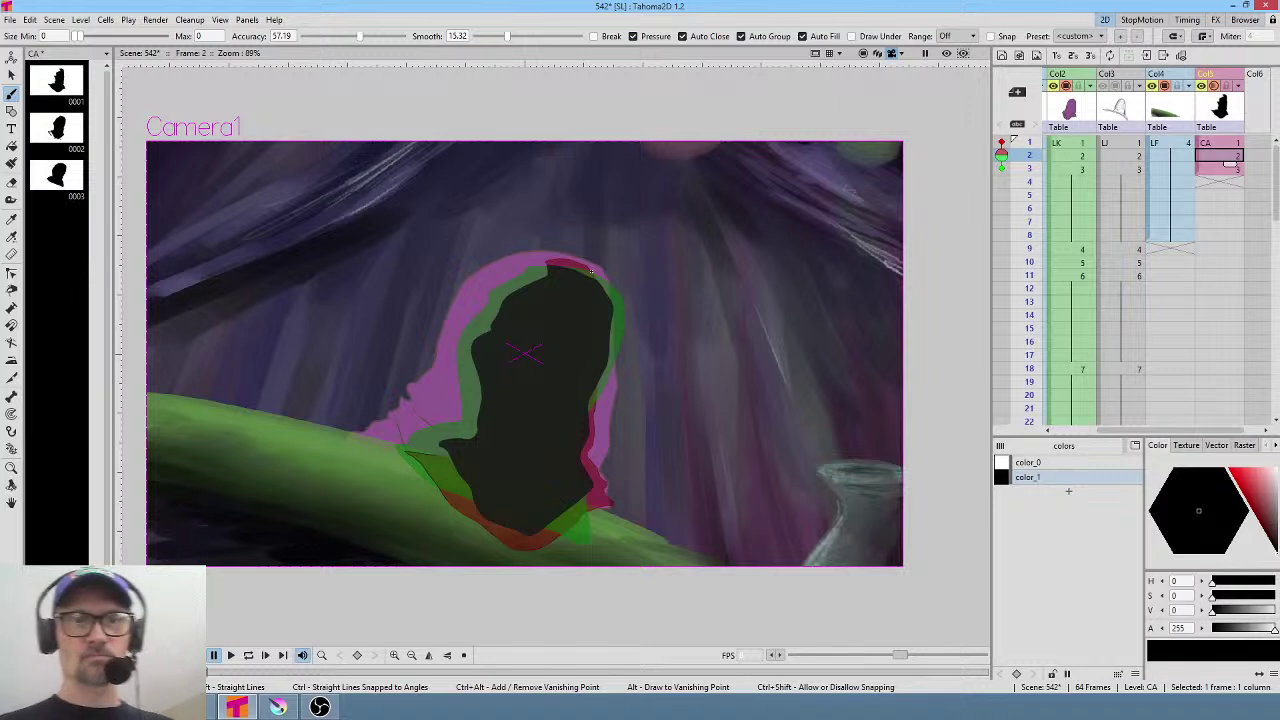
Remove the frame 1 and 3 onion skins and push the frame 2 shadow's edge inside the cloak with the Magnet tool.
click(1001, 143)
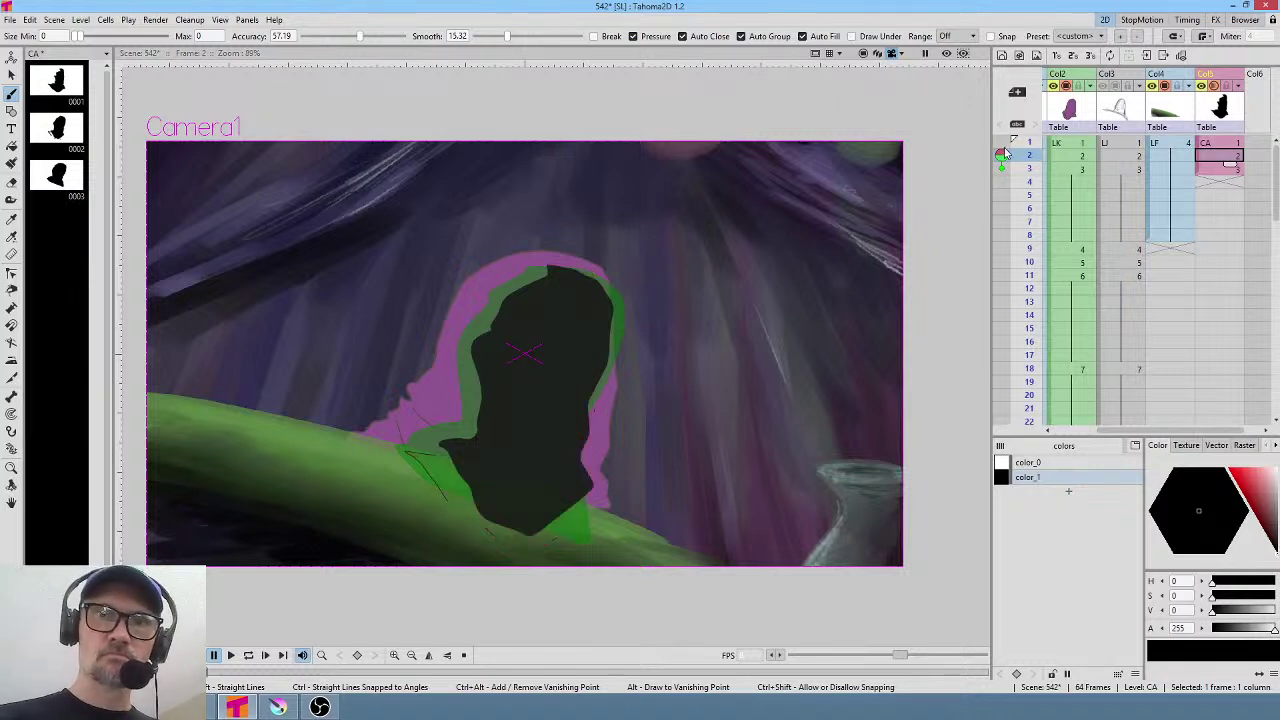
click(1002, 170)
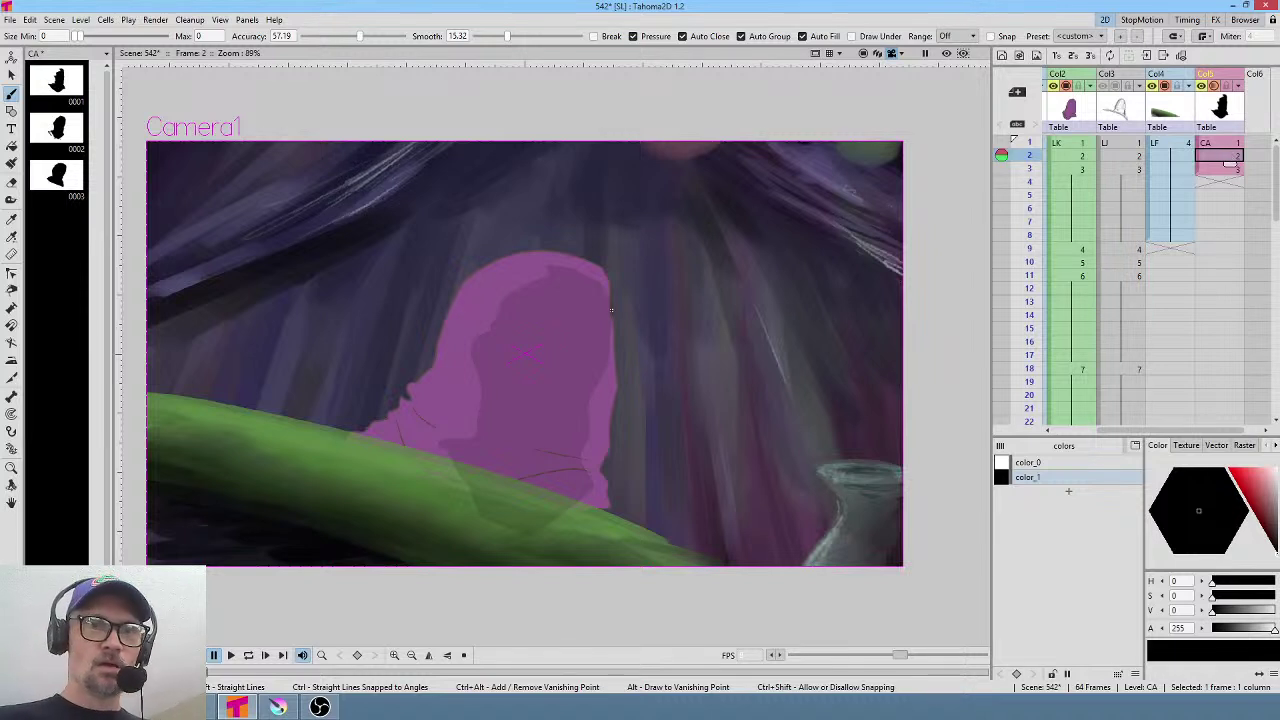
click(11, 325)
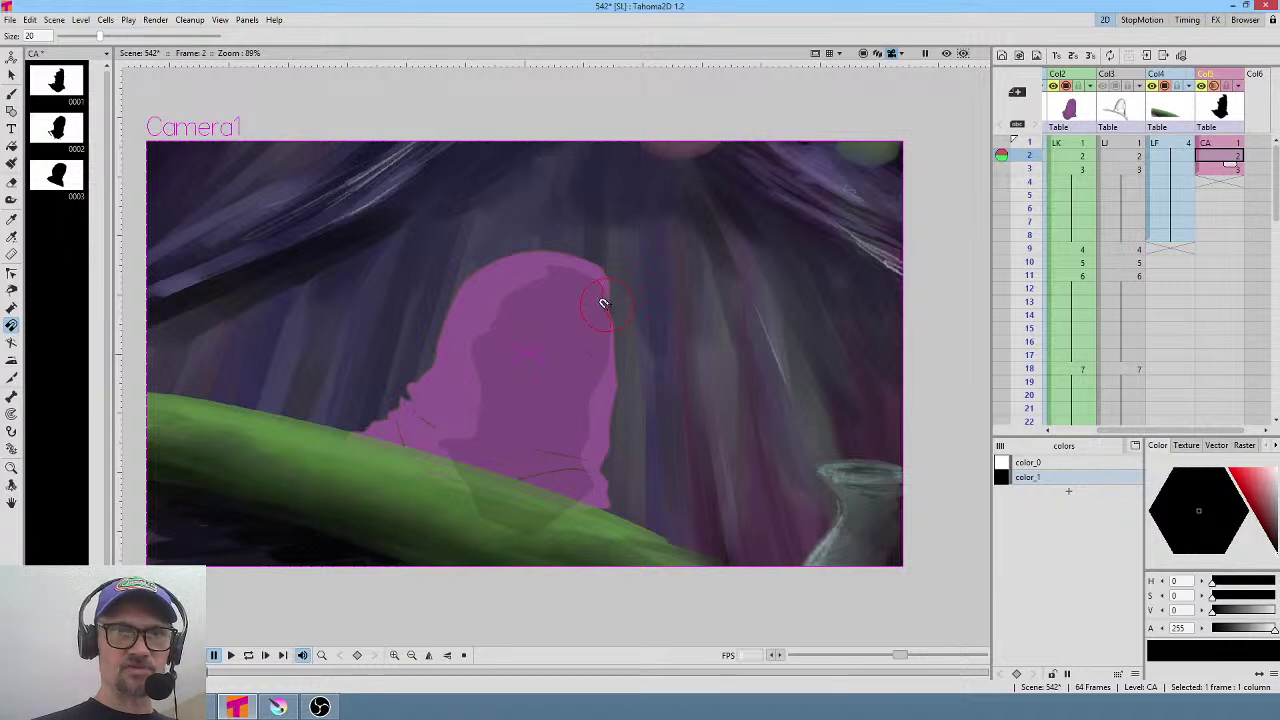
mouse_move(629, 319)
mouse_down()
mouse_move(611, 323)
mouse_move(612, 288)
mouse_up()
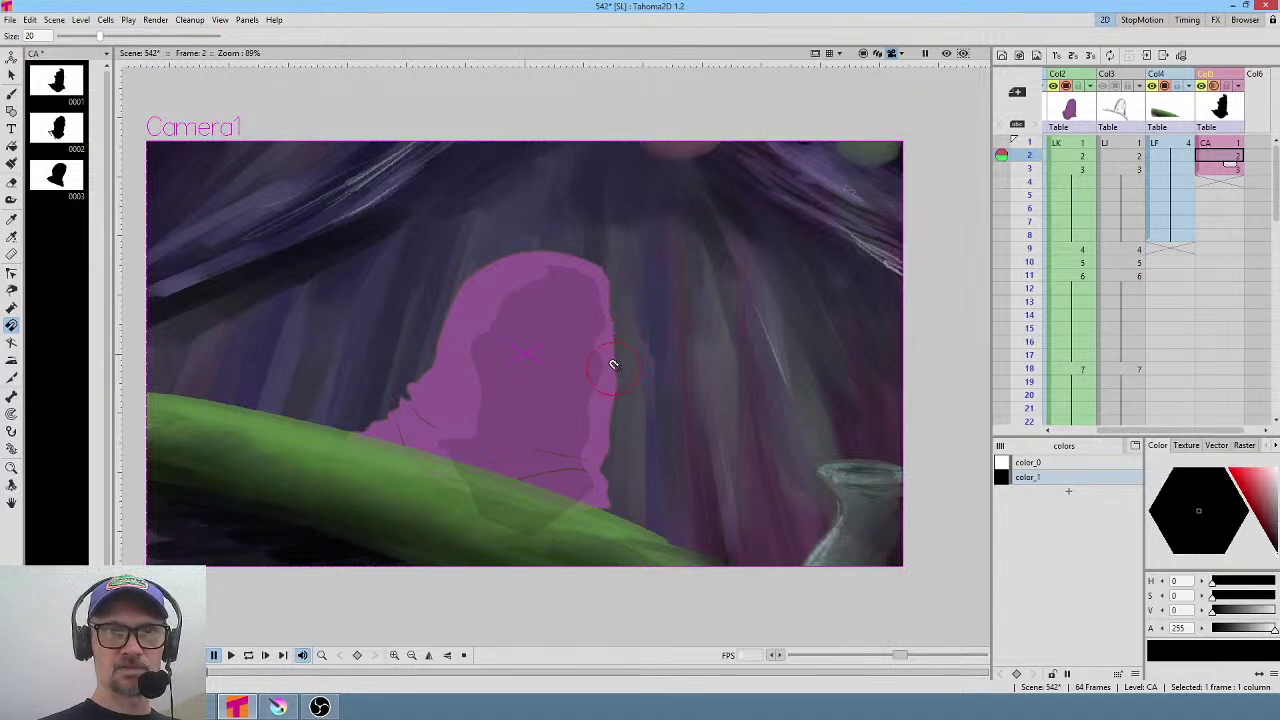
Play the animation from frame 1 and extend the exposure of the third shadow drawing in Col5 through frame 8.
click(1032, 143)
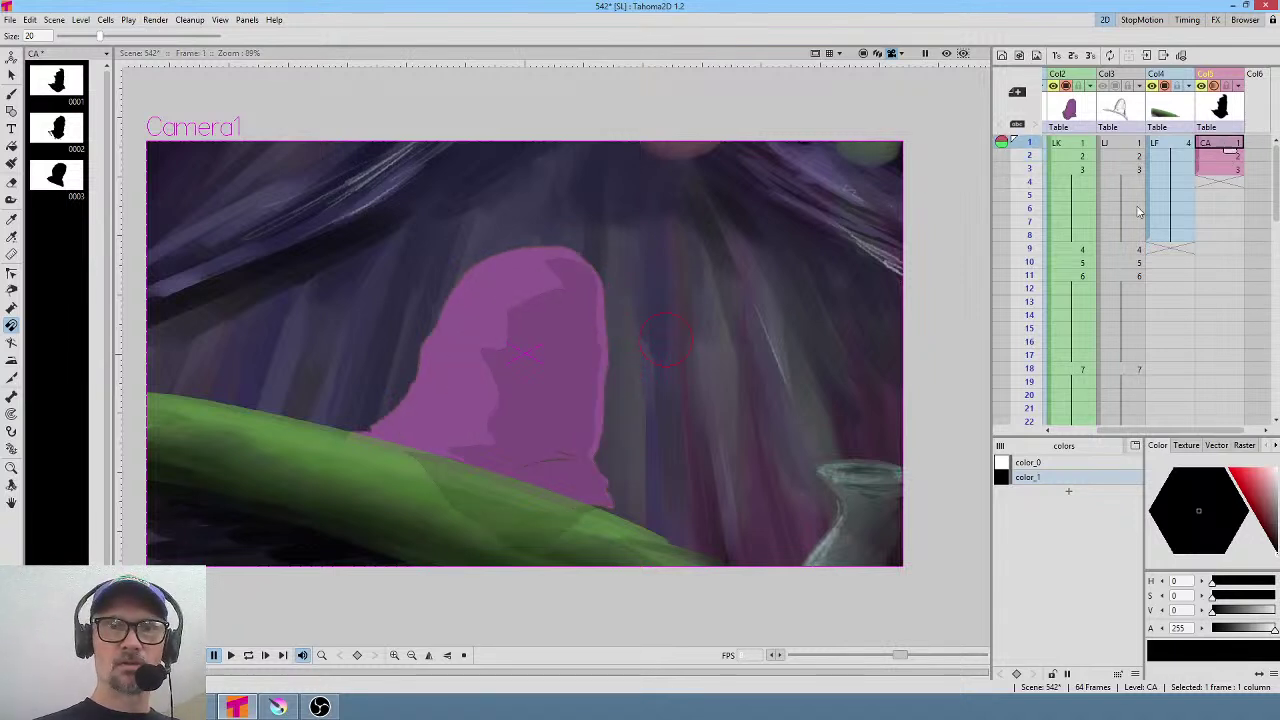
key(p)
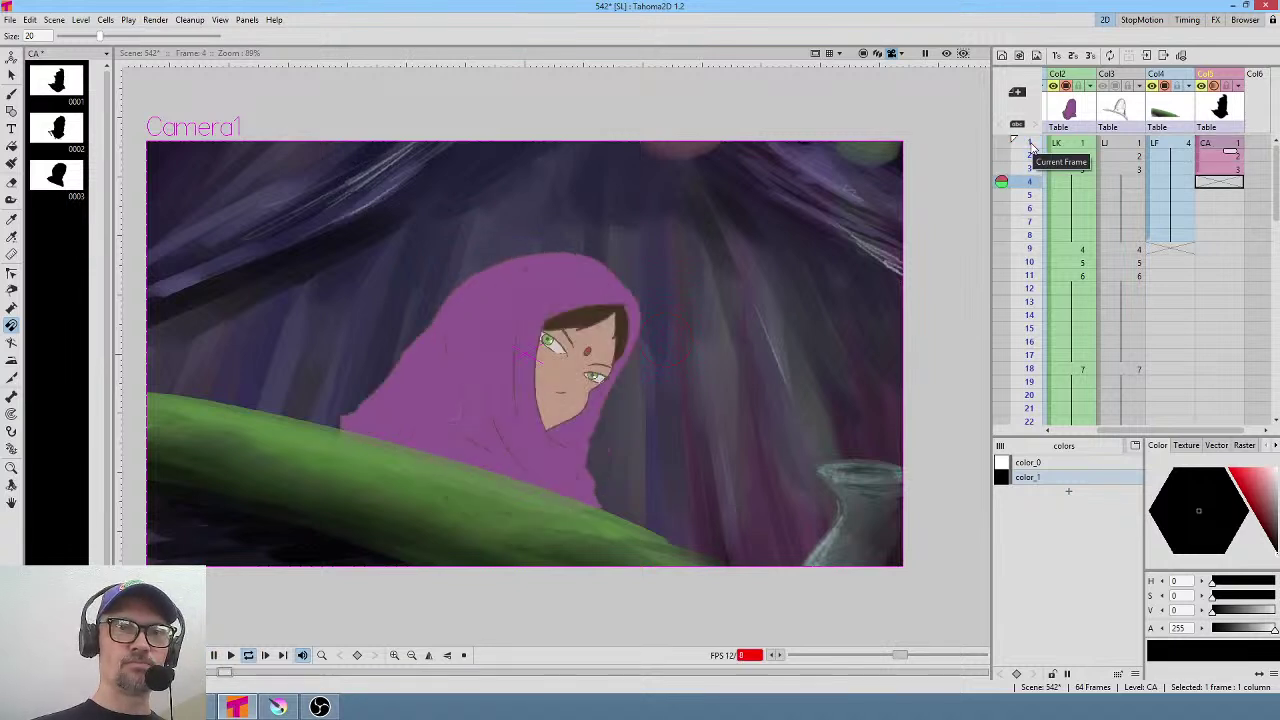
click(1225, 169)
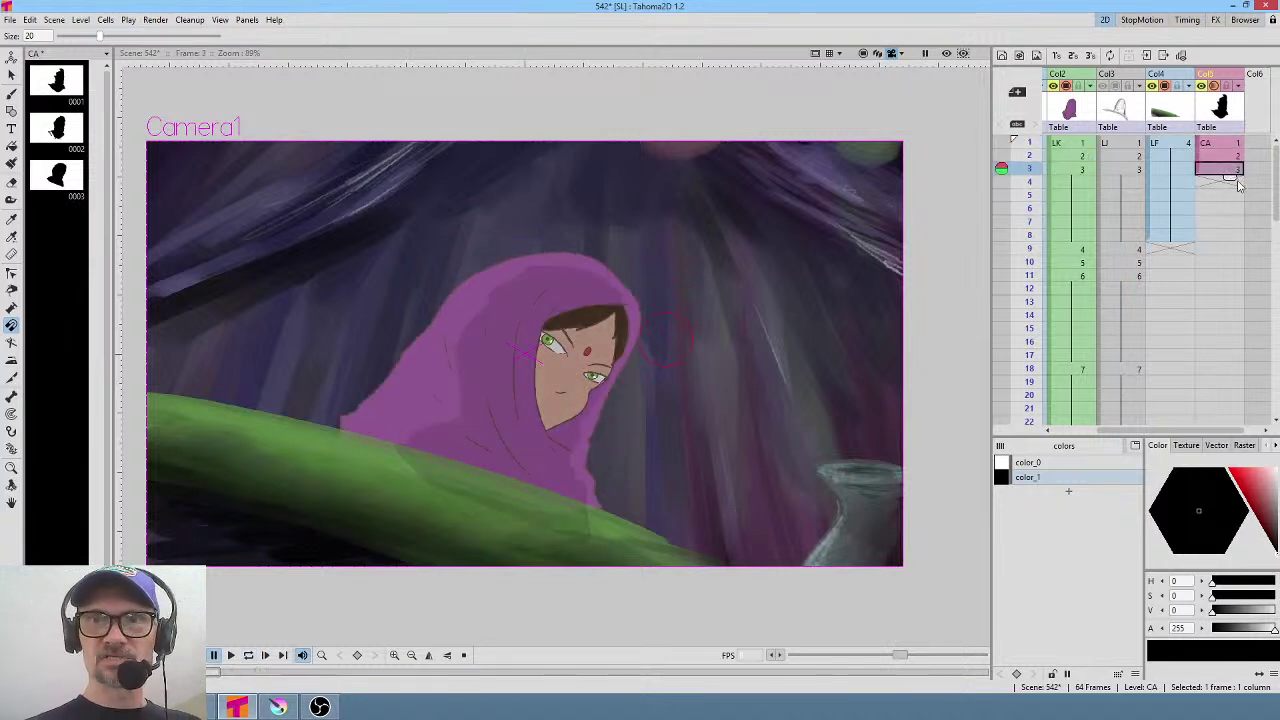
drag(1232, 178, 1230, 249)
click(1230, 249)
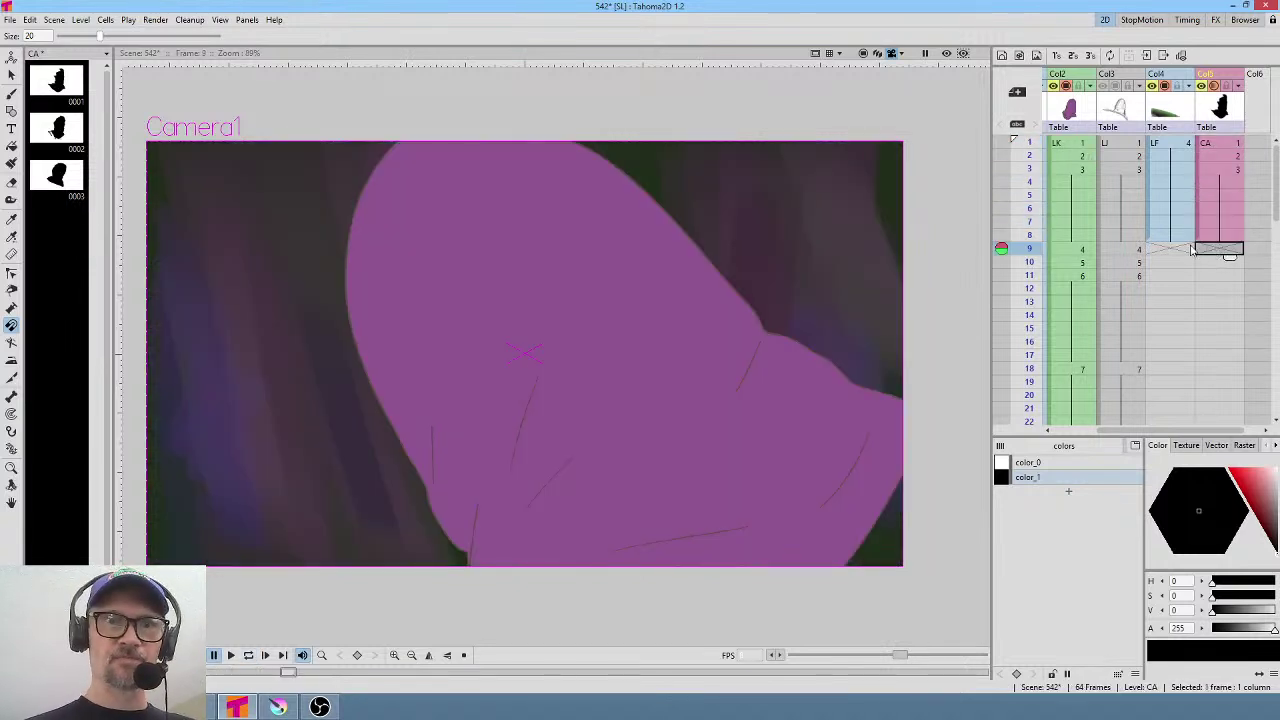
Draw filled shadow shapes along the cloak's hood, shoulder and folds on frame 9 of Col5 with the Brush tool.
click(1229, 146)
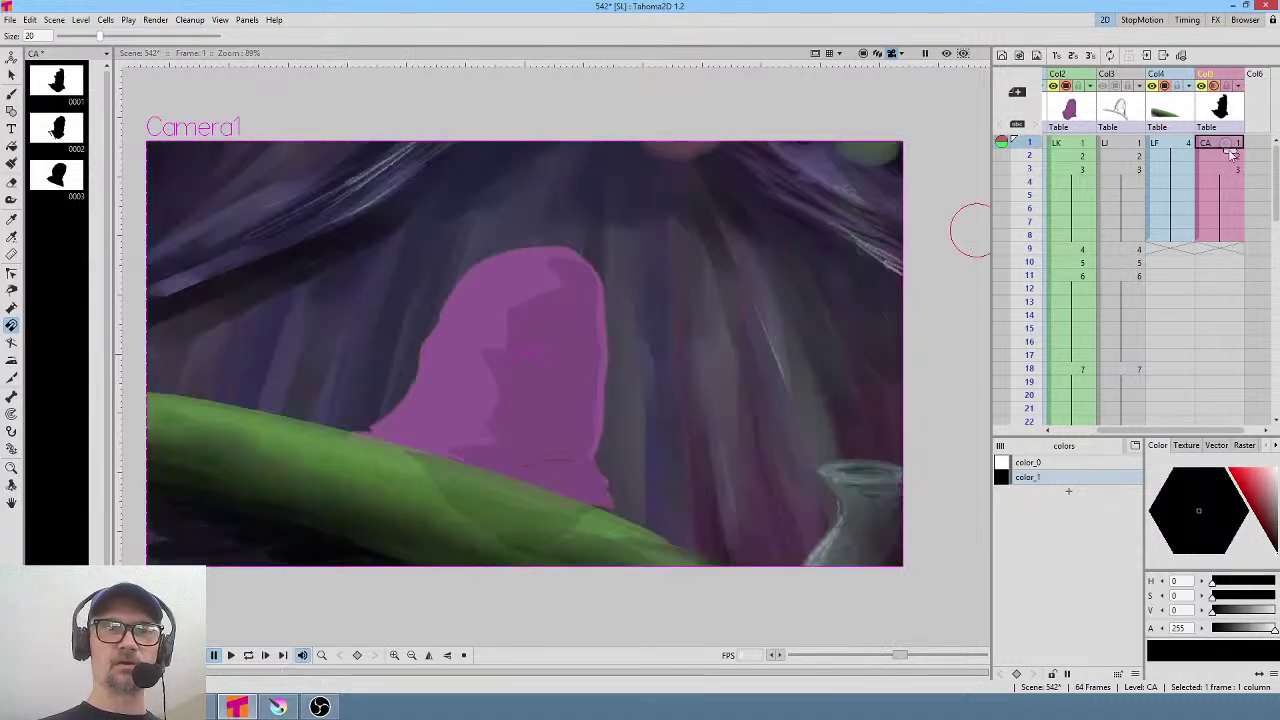
click(1219, 249)
drag(606, 277, 586, 263)
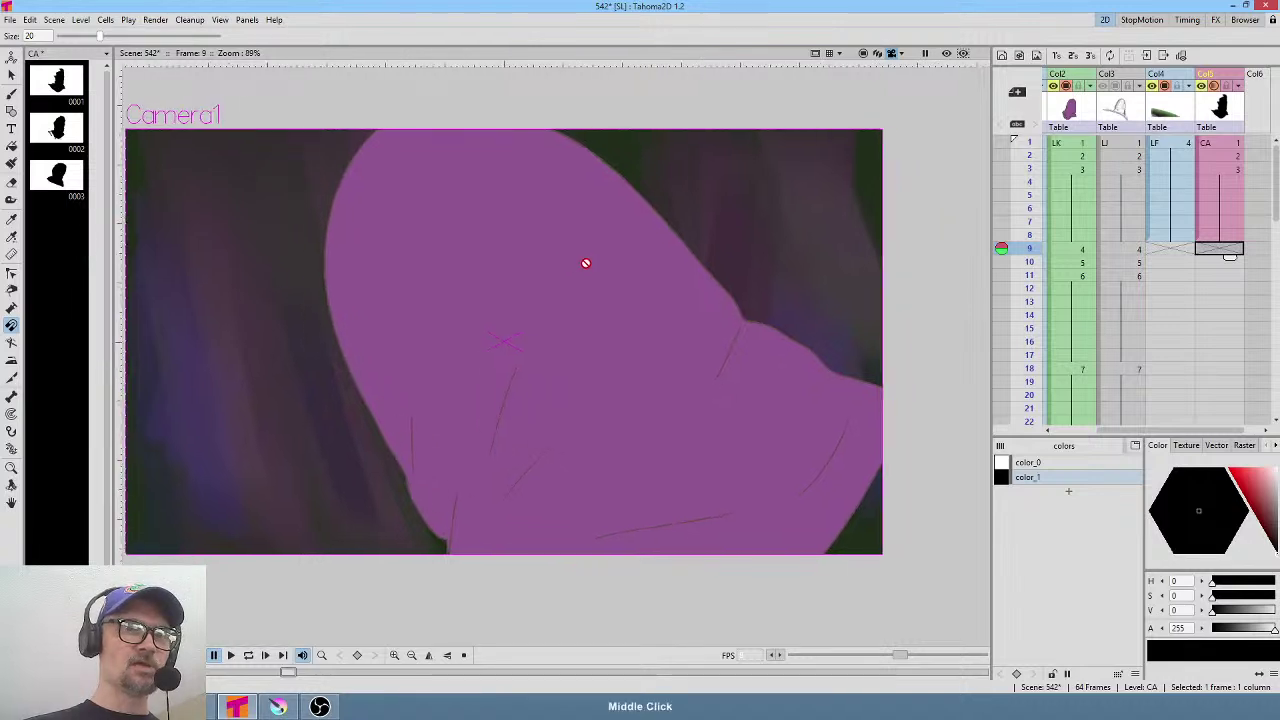
scroll(602, 269, down, 2)
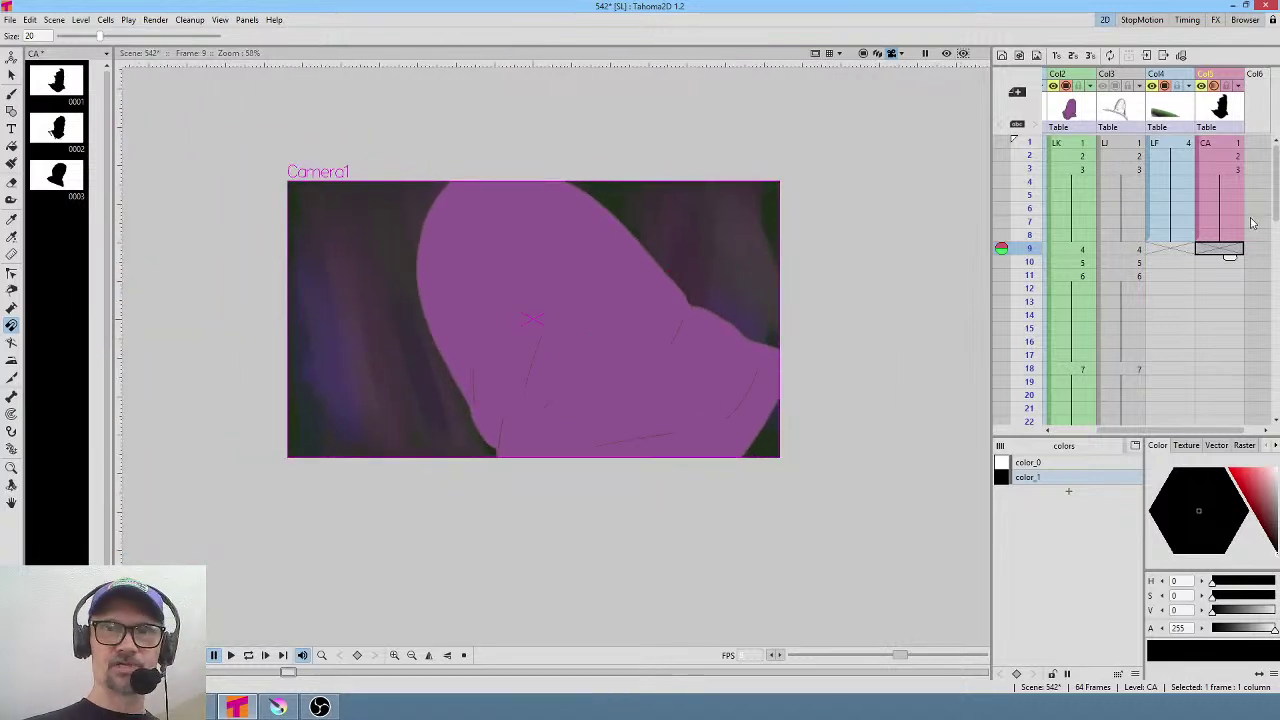
click(1206, 289)
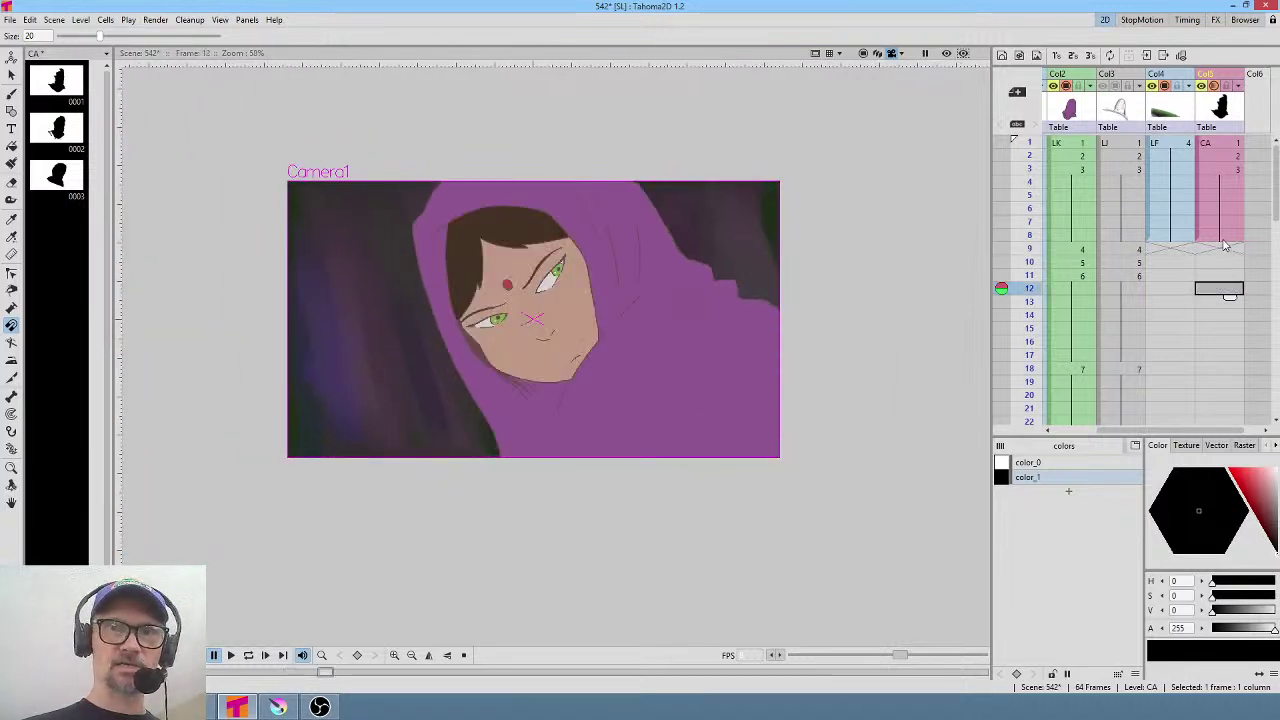
click(1222, 248)
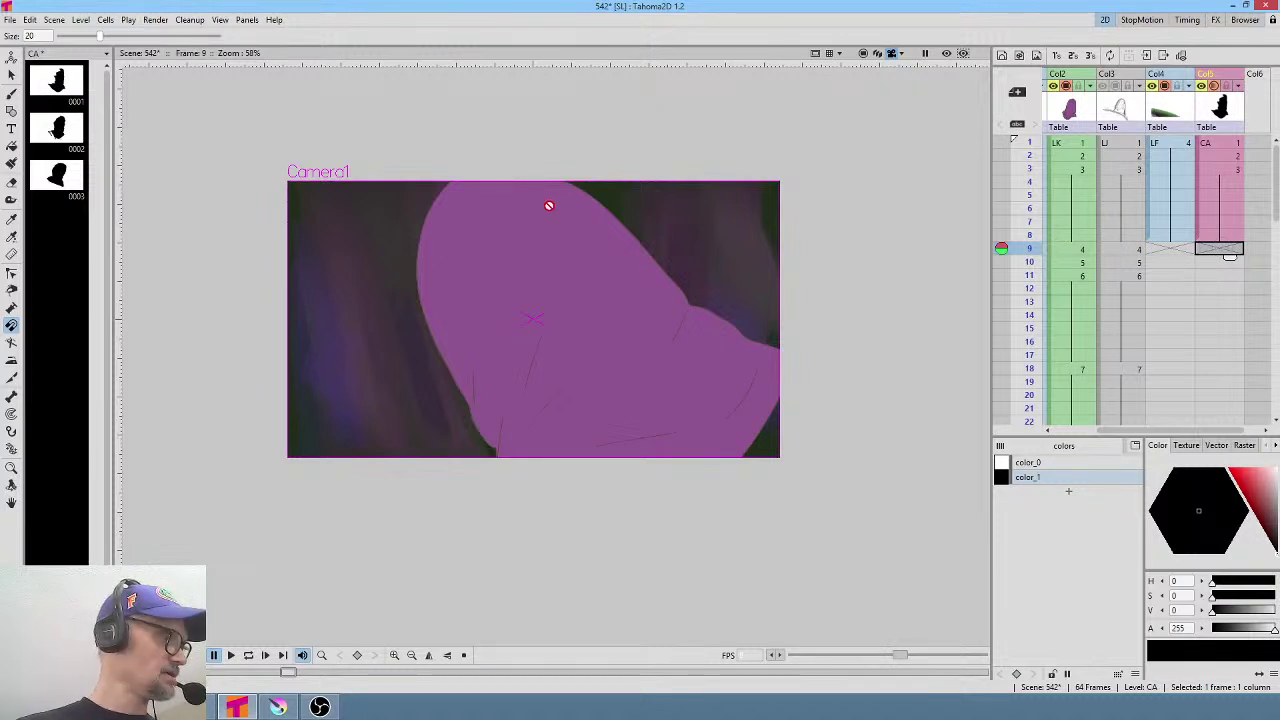
key(b)
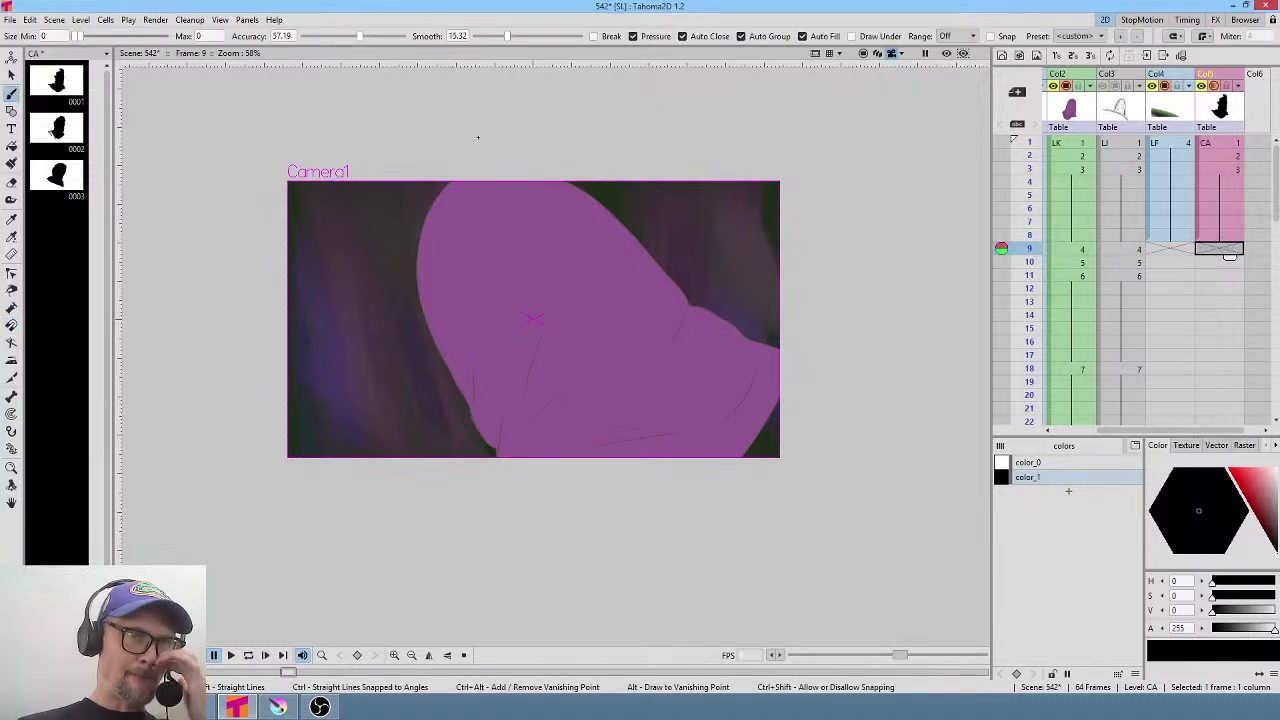
mouse_move(478, 175)
mouse_down()
mouse_move(438, 232)
mouse_move(436, 320)
mouse_move(464, 372)
mouse_move(446, 262)
mouse_move(504, 205)
mouse_move(548, 203)
mouse_up()
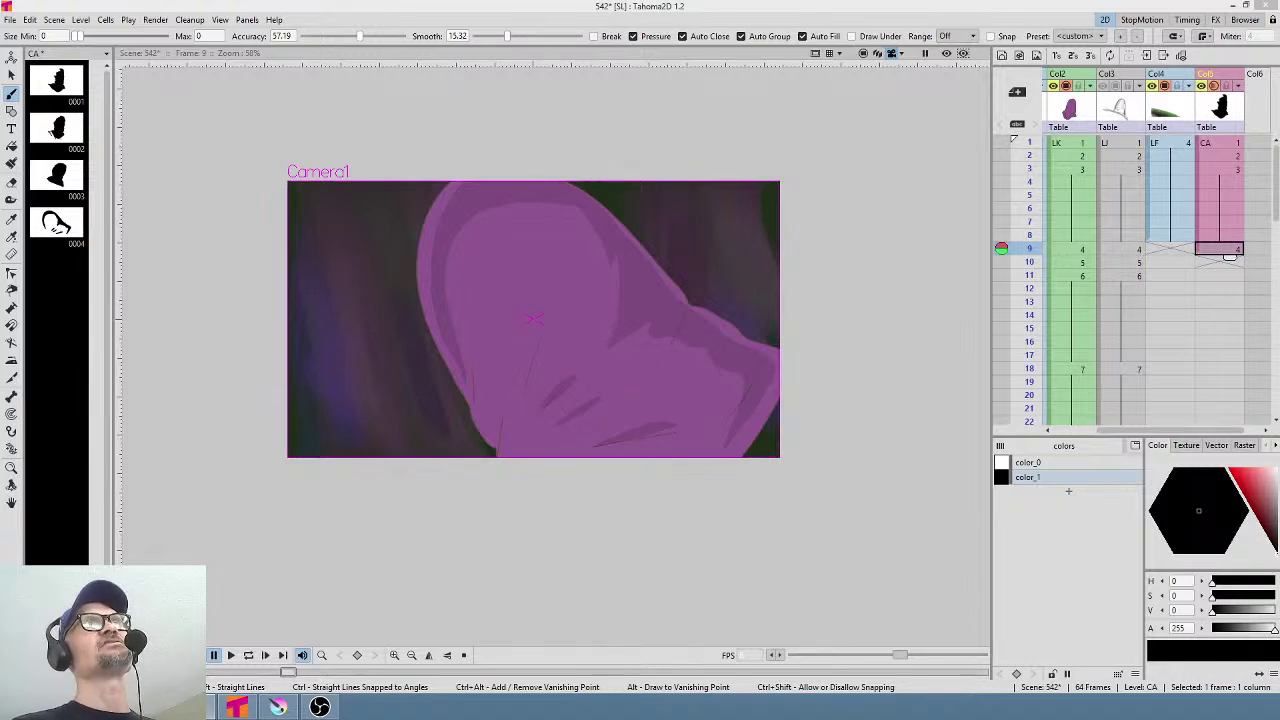
Switch to the TradingView browser window, maximize it and examine the BTCUSD chart at the 15-minute interval.
drag(300, 15, 710, 126)
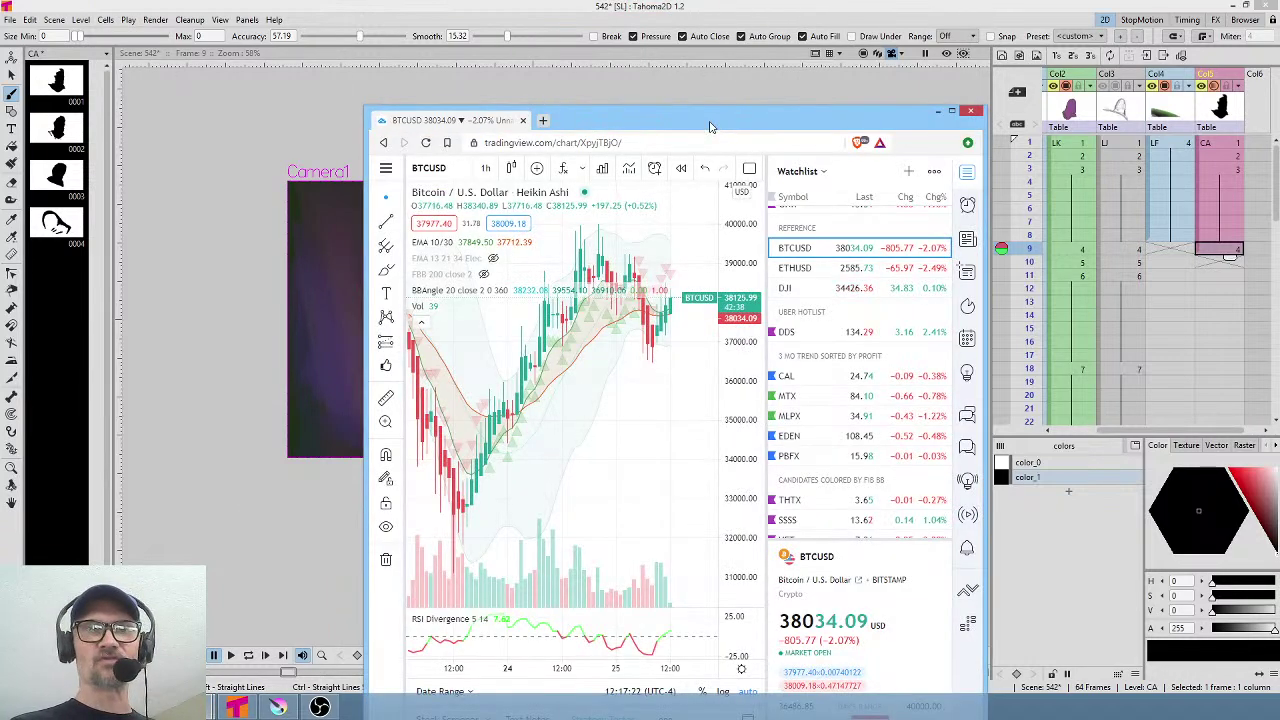
double_click(710, 126)
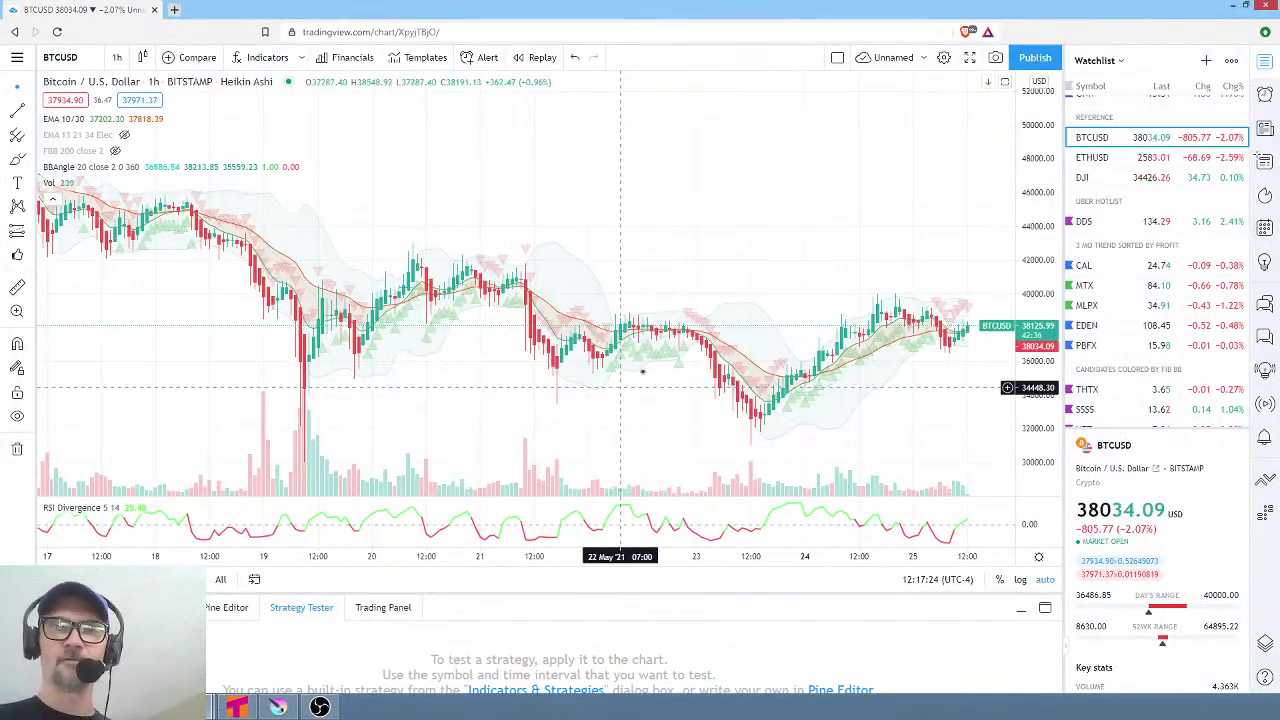
click(122, 62)
click(186, 280)
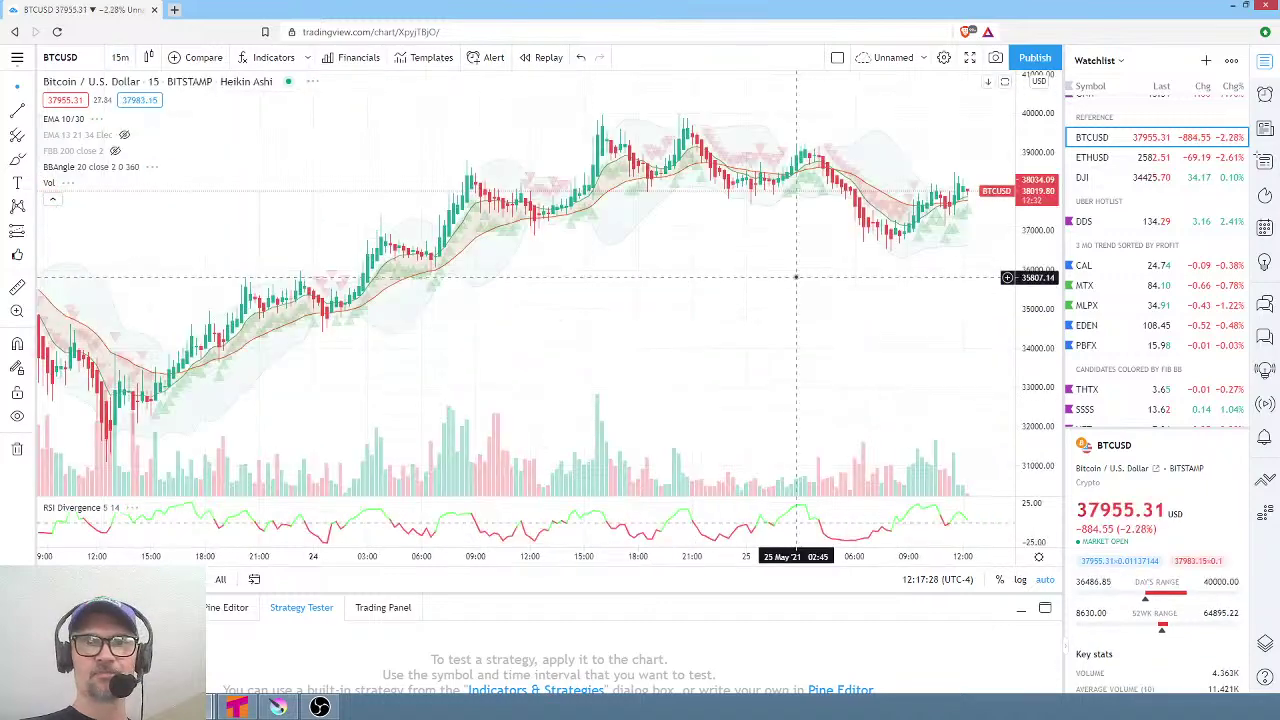
scroll(708, 192, up, 2)
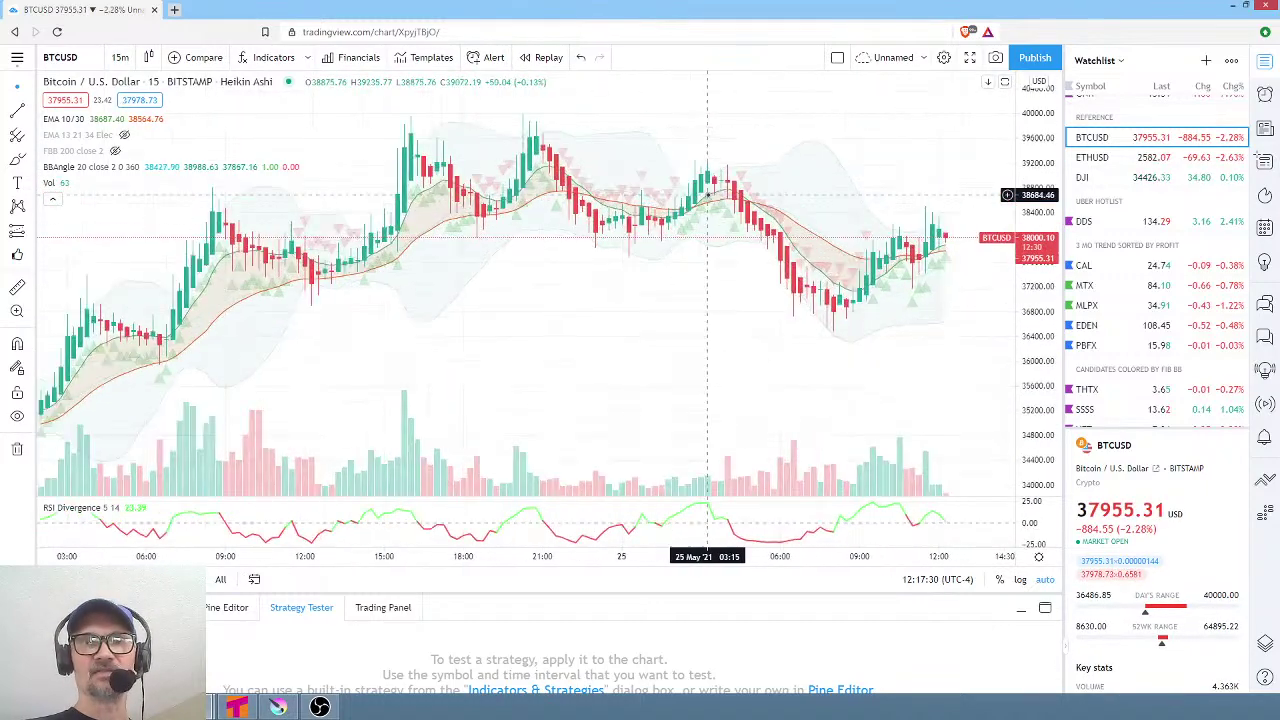
scroll(708, 195, up, 3)
drag(651, 332, 690, 330)
scroll(641, 289, down, 5)
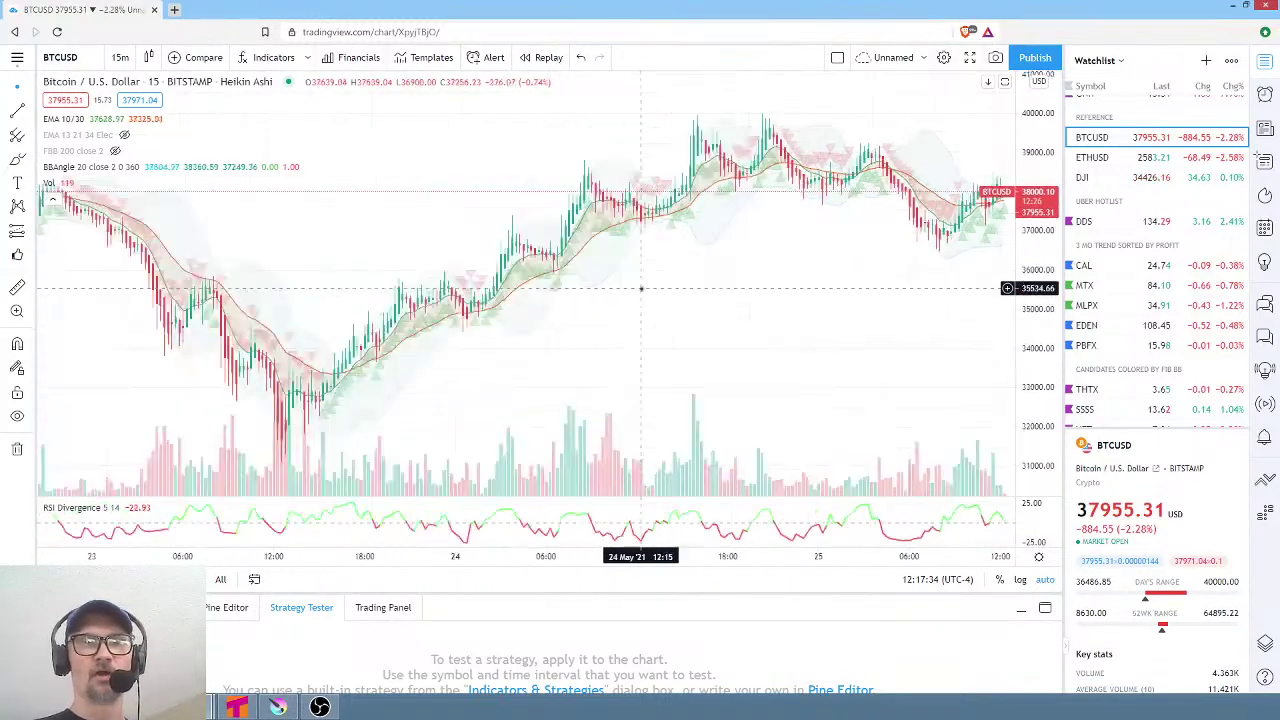
scroll(641, 289, down, 2)
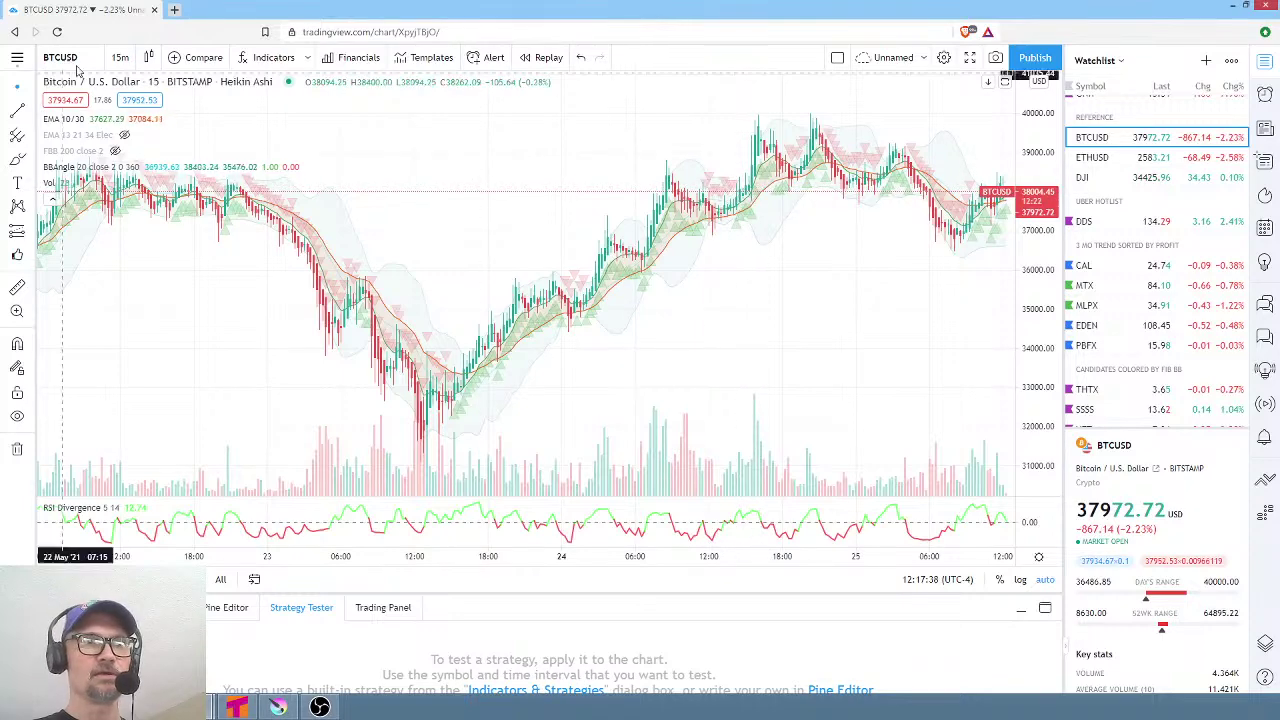
Set the BTCUSD chart interval to 1 hour and examine the most recent candles.
click(119, 58)
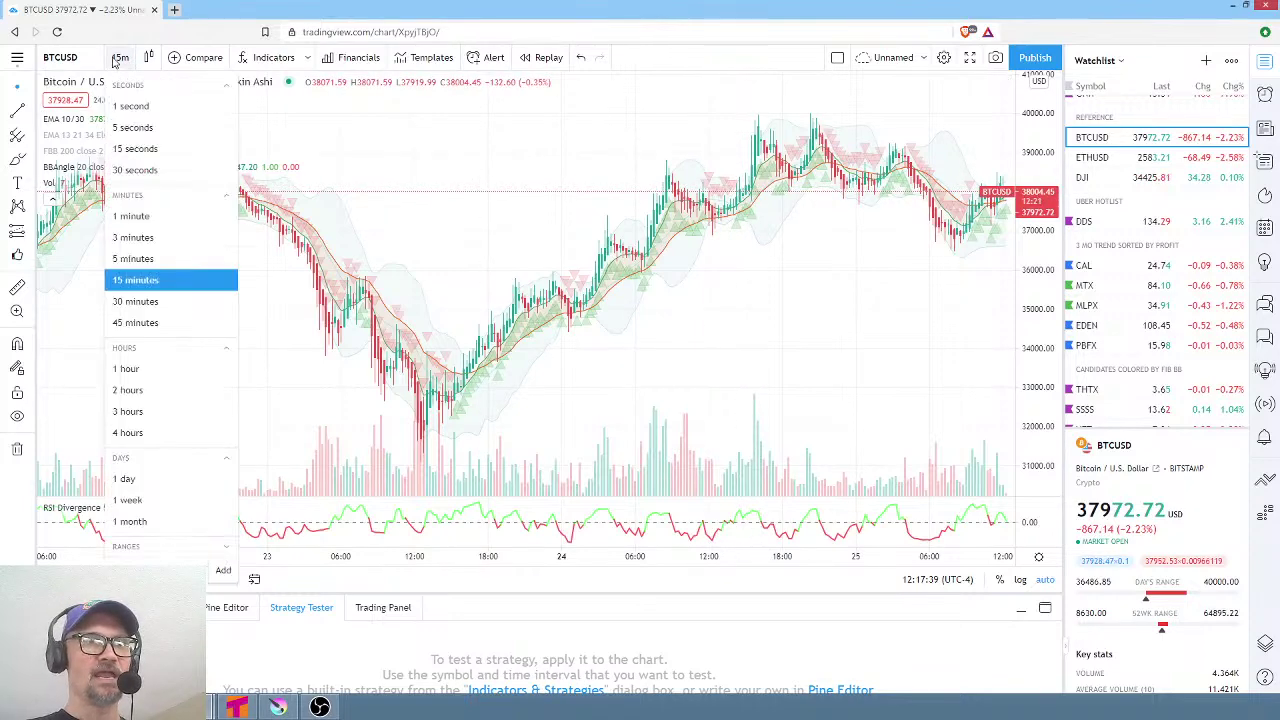
click(163, 374)
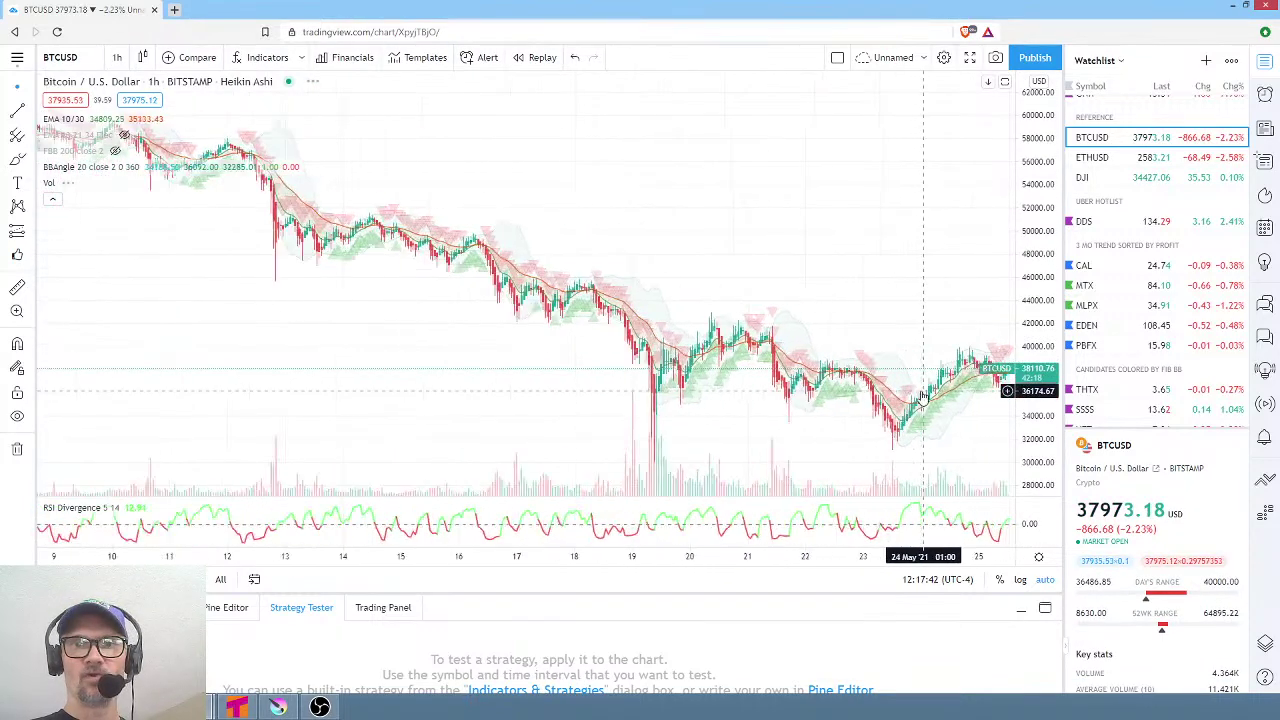
scroll(923, 395, up, 5)
drag(903, 370, 641, 337)
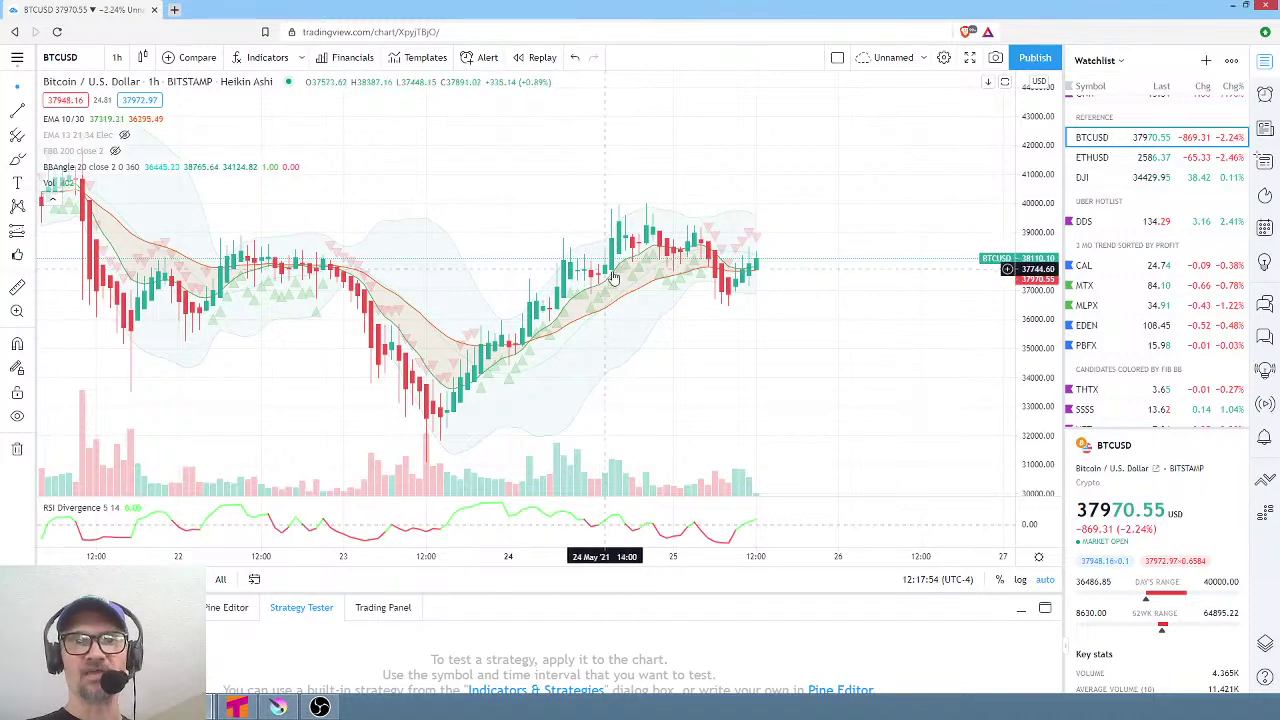
Set the BTCUSD chart back to the 15-minute interval and examine the 24 May candles closely.
click(115, 58)
click(157, 278)
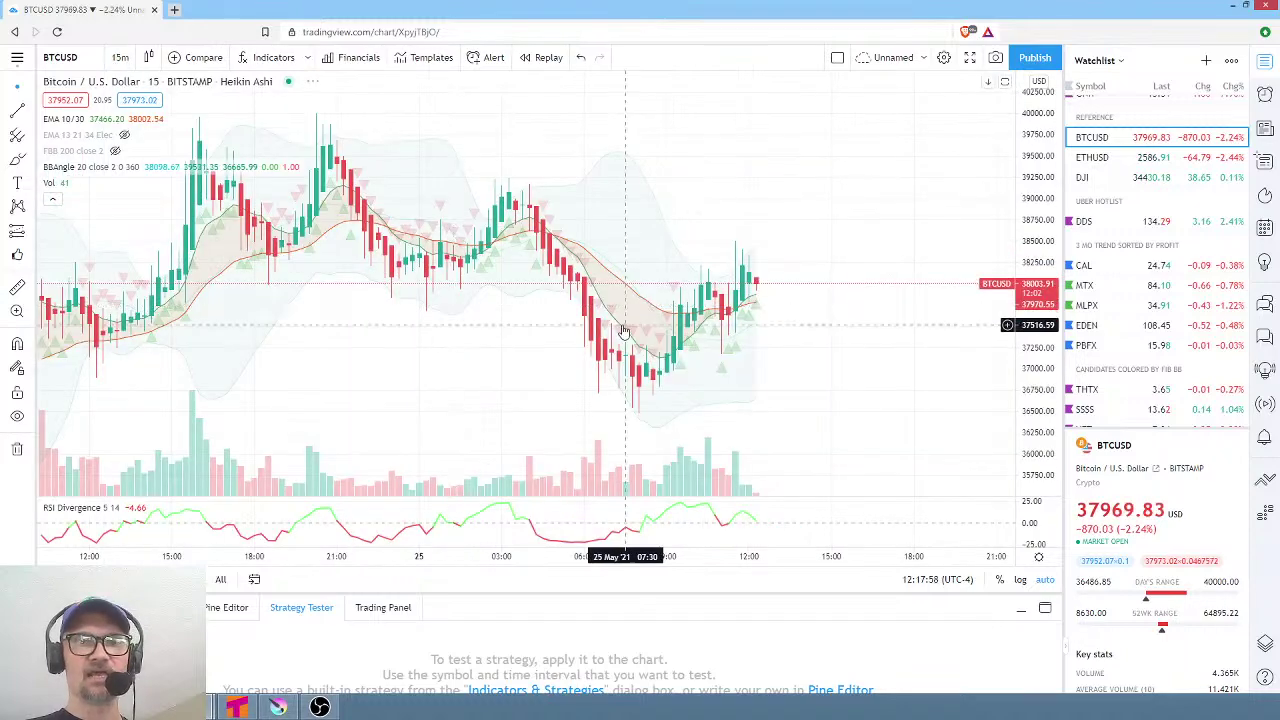
drag(314, 357, 703, 397)
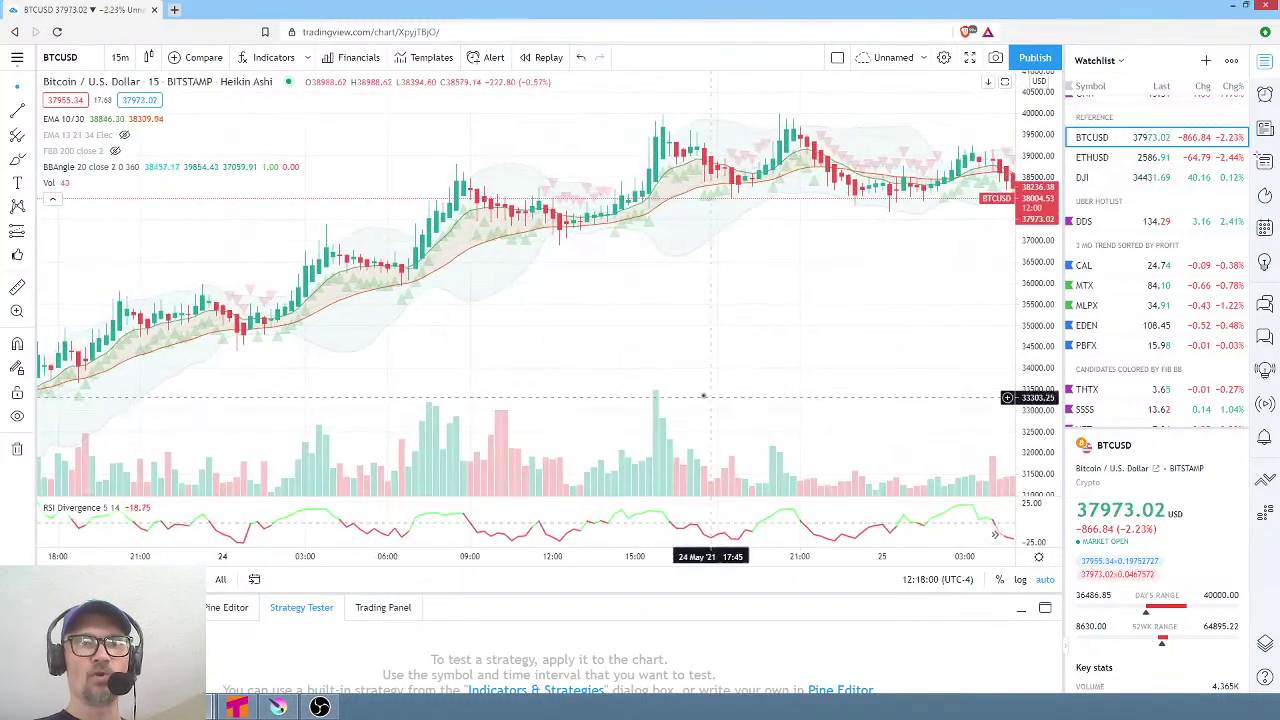
scroll(703, 397, down, 3)
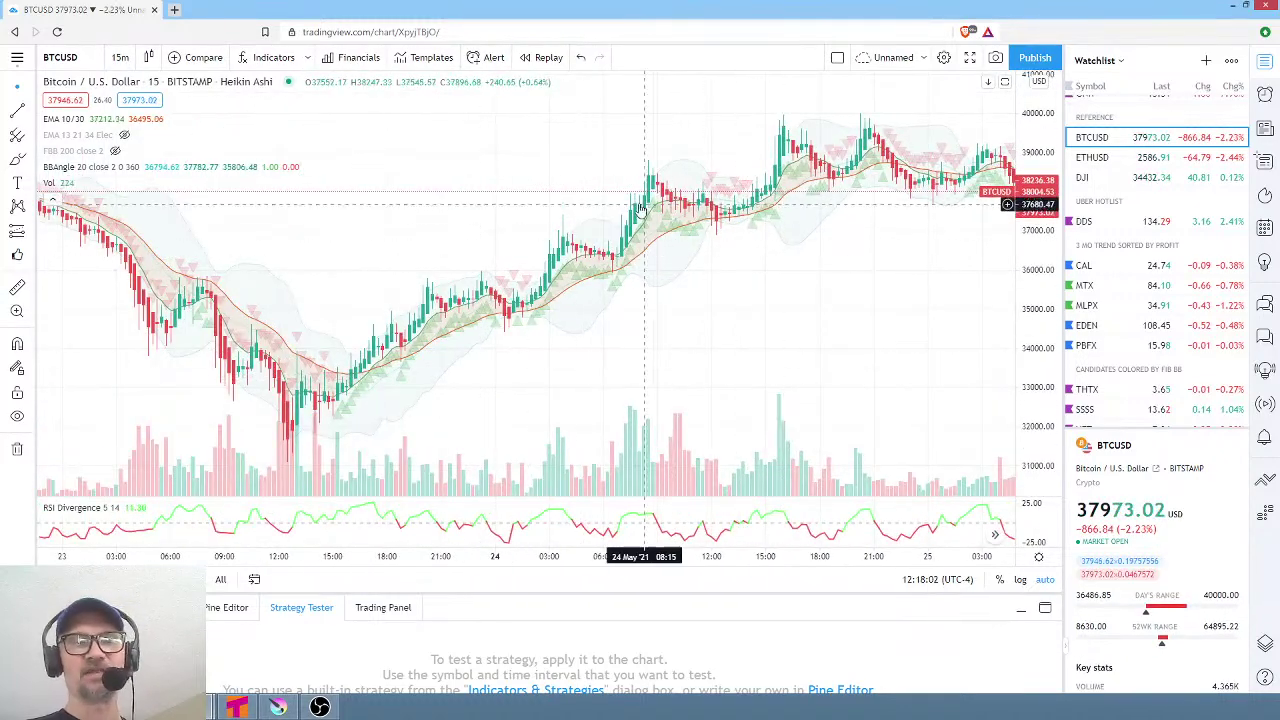
scroll(738, 195, up, 3)
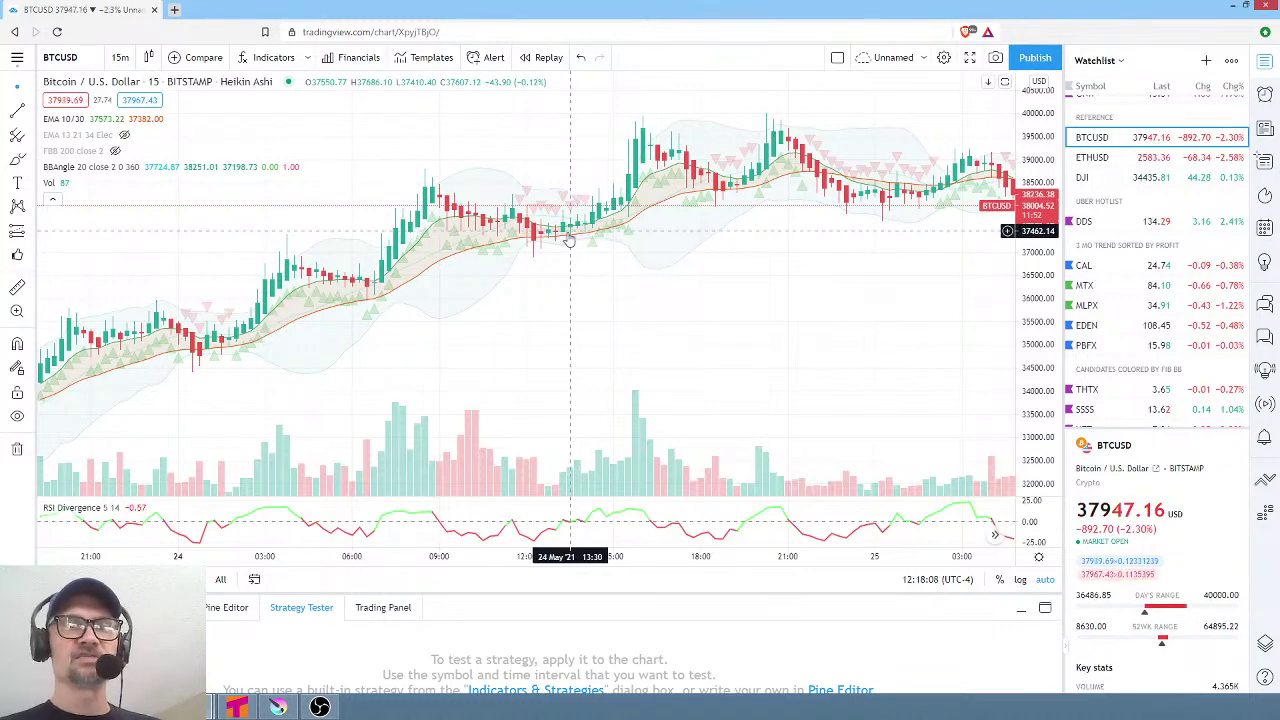
scroll(569, 242, up, 2)
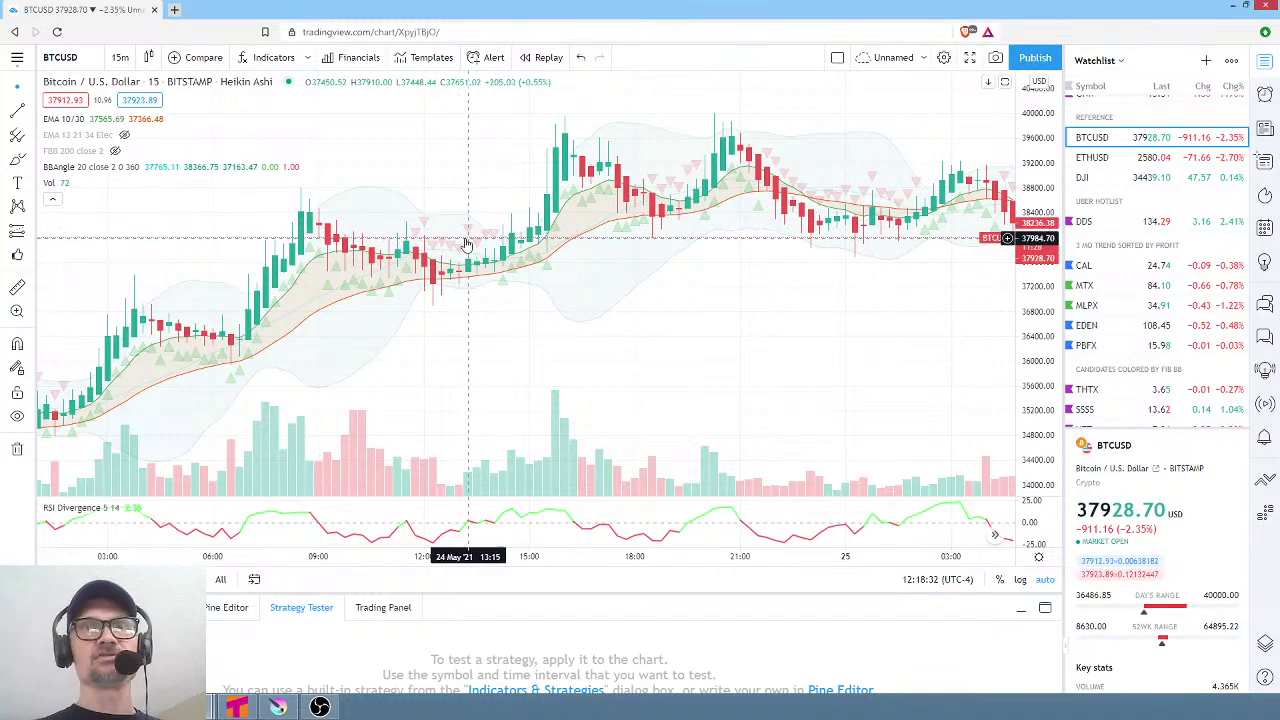
scroll(440, 270, up, 3)
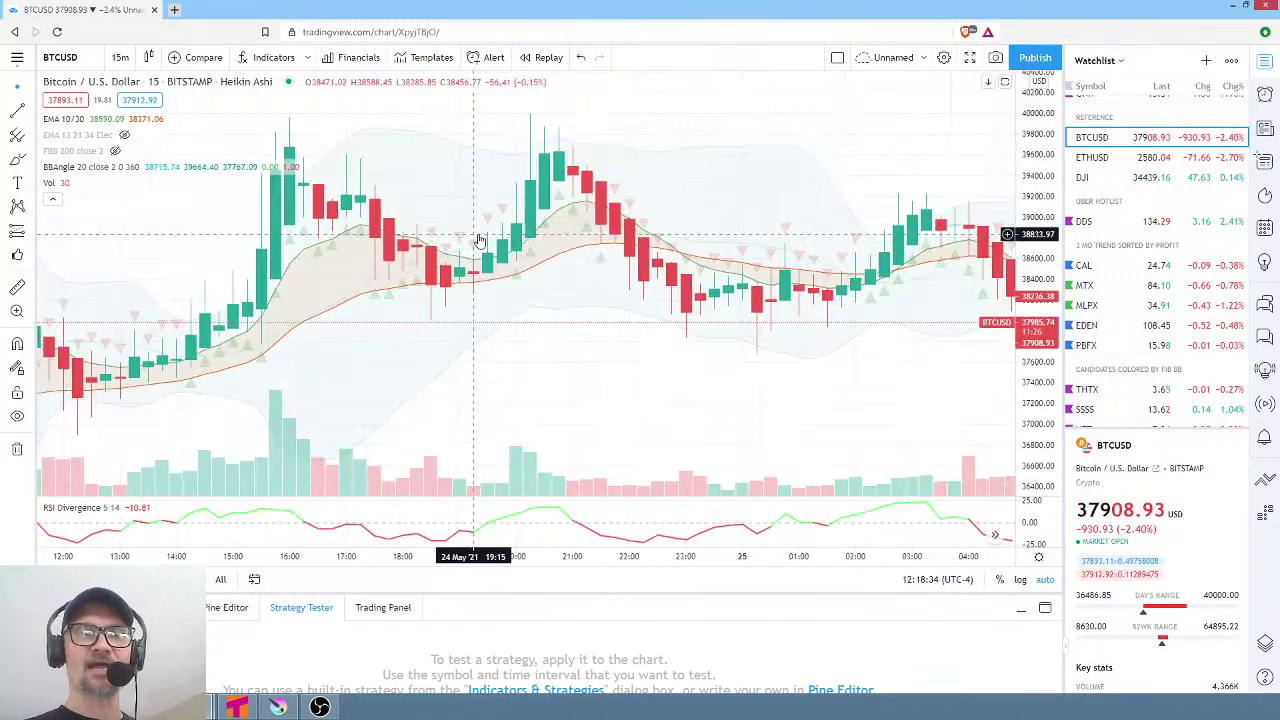
drag(401, 305, 471, 306)
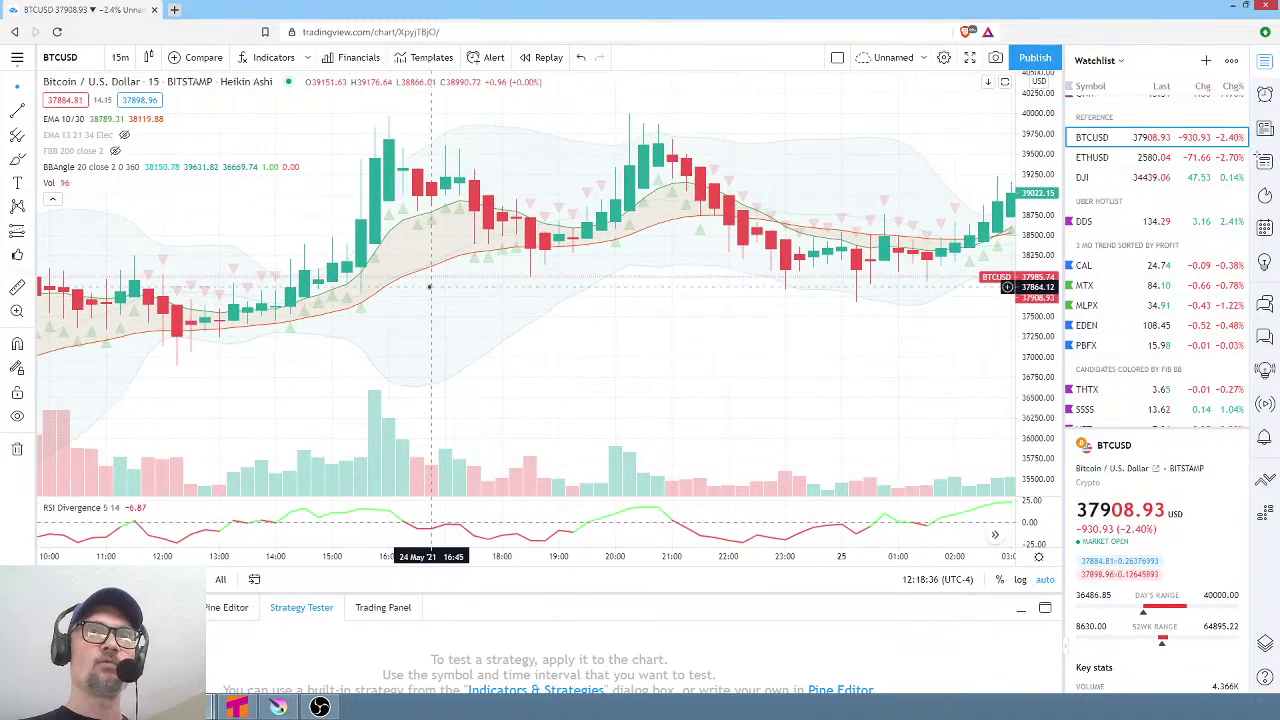
drag(212, 324, 320, 295)
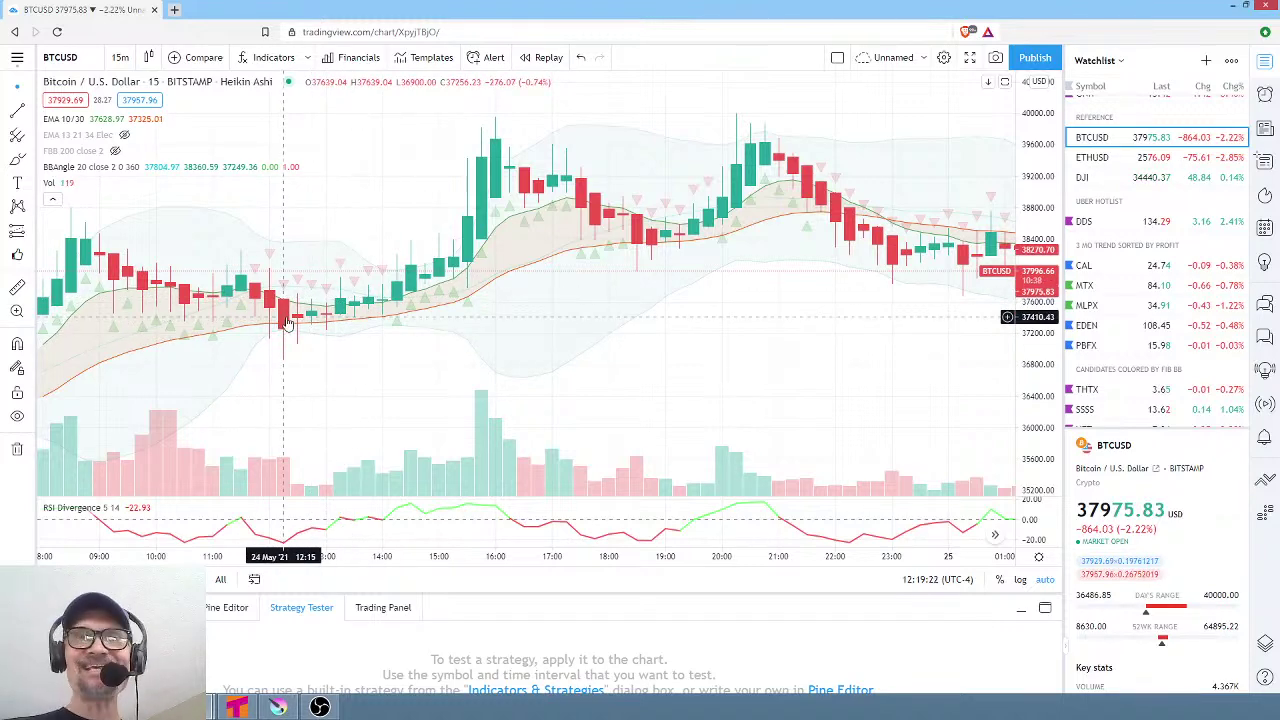
Set the BTCUSD chart interval to 1 second and view its latest bars.
click(120, 57)
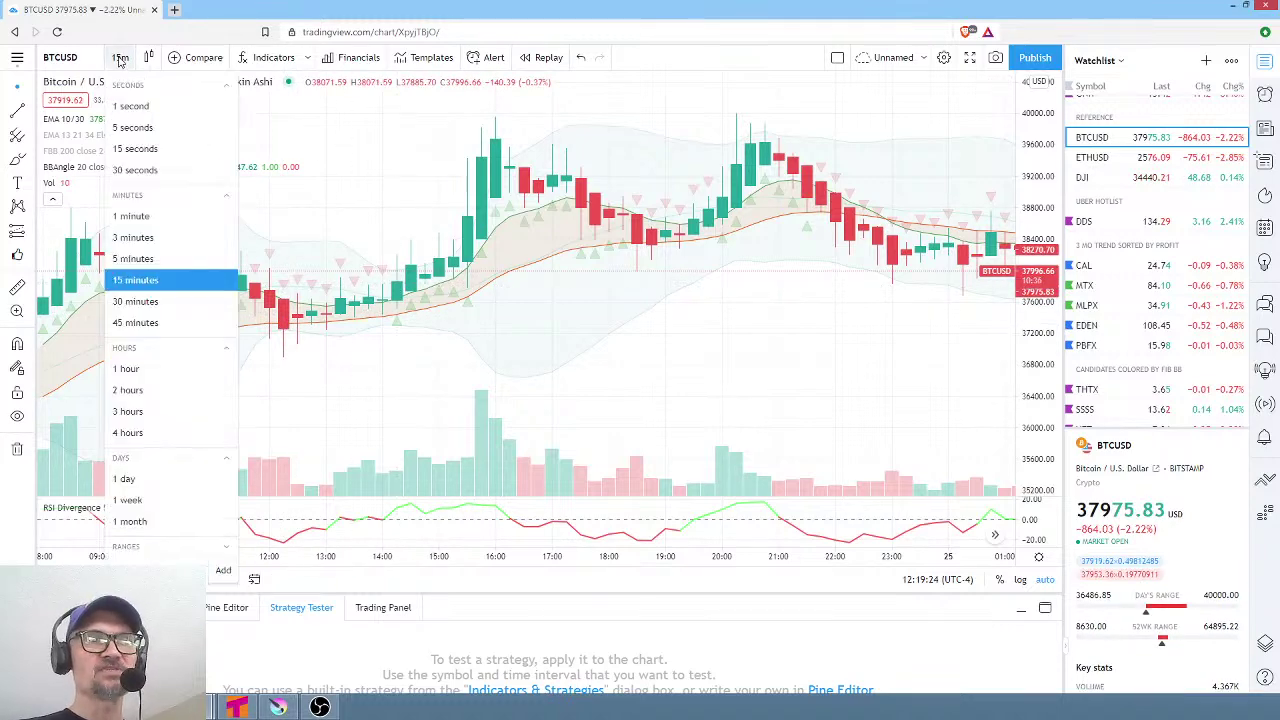
click(130, 106)
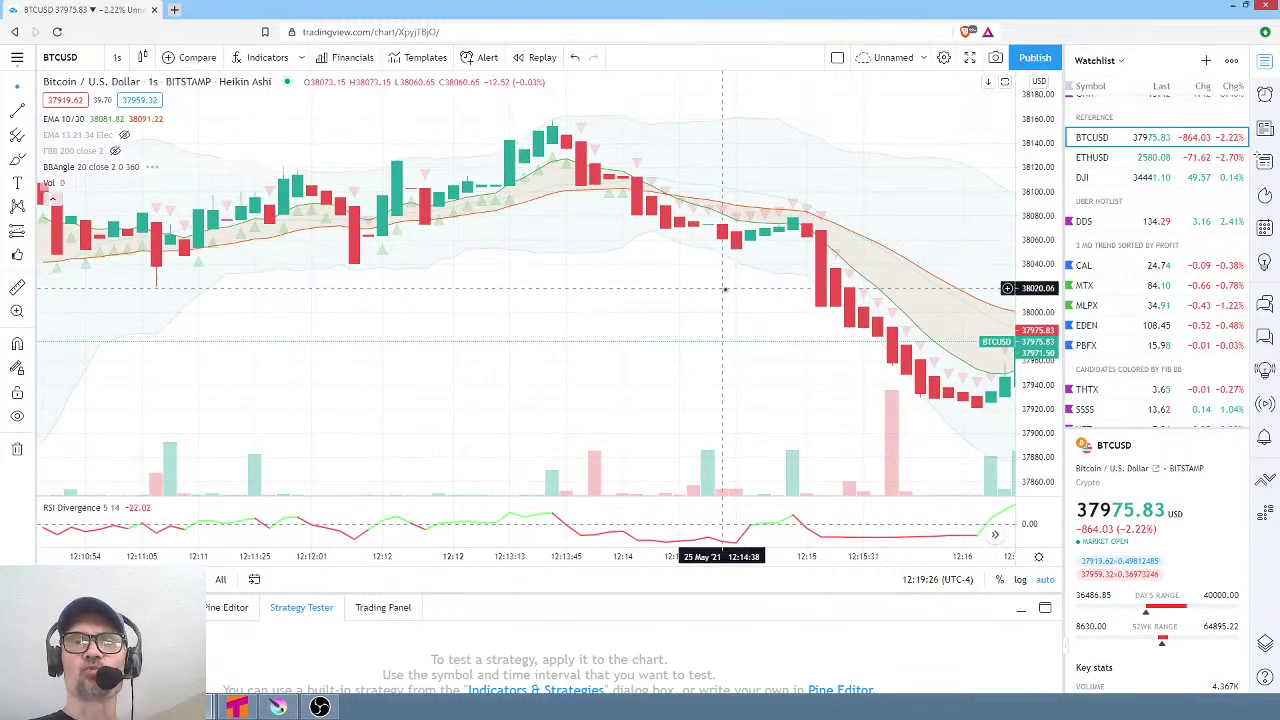
click(995, 534)
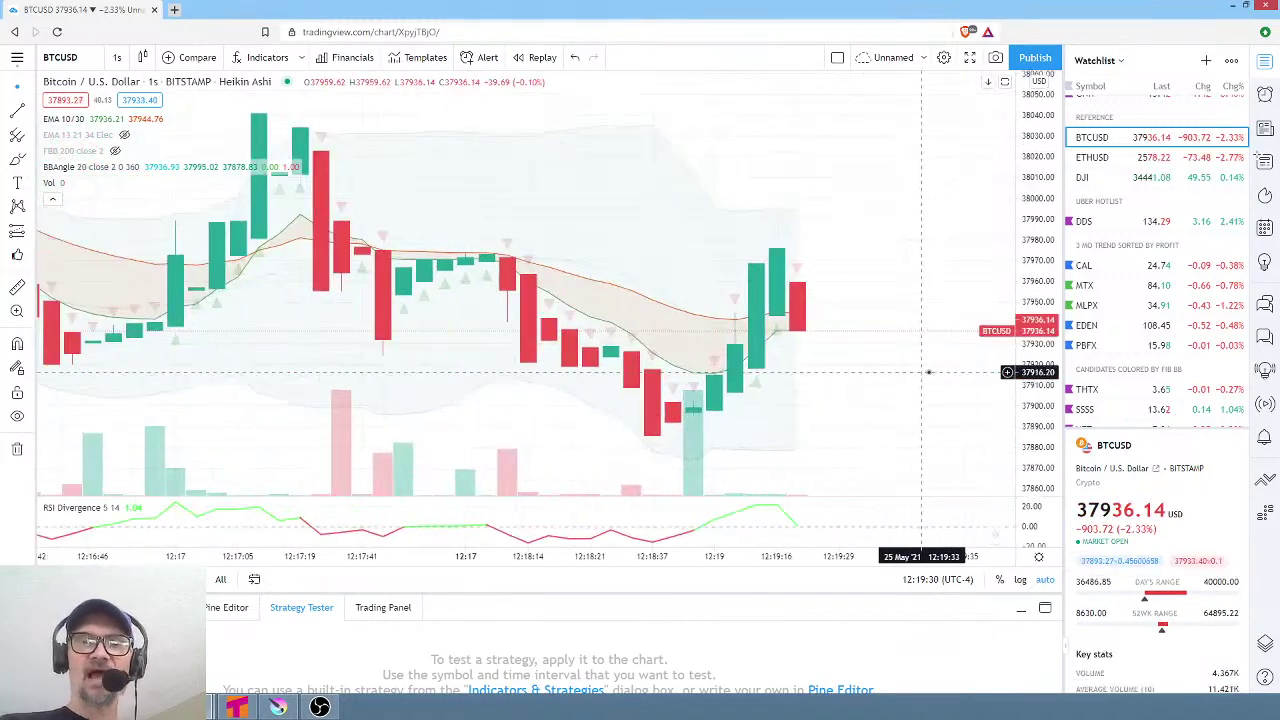
scroll(929, 372, down, 2)
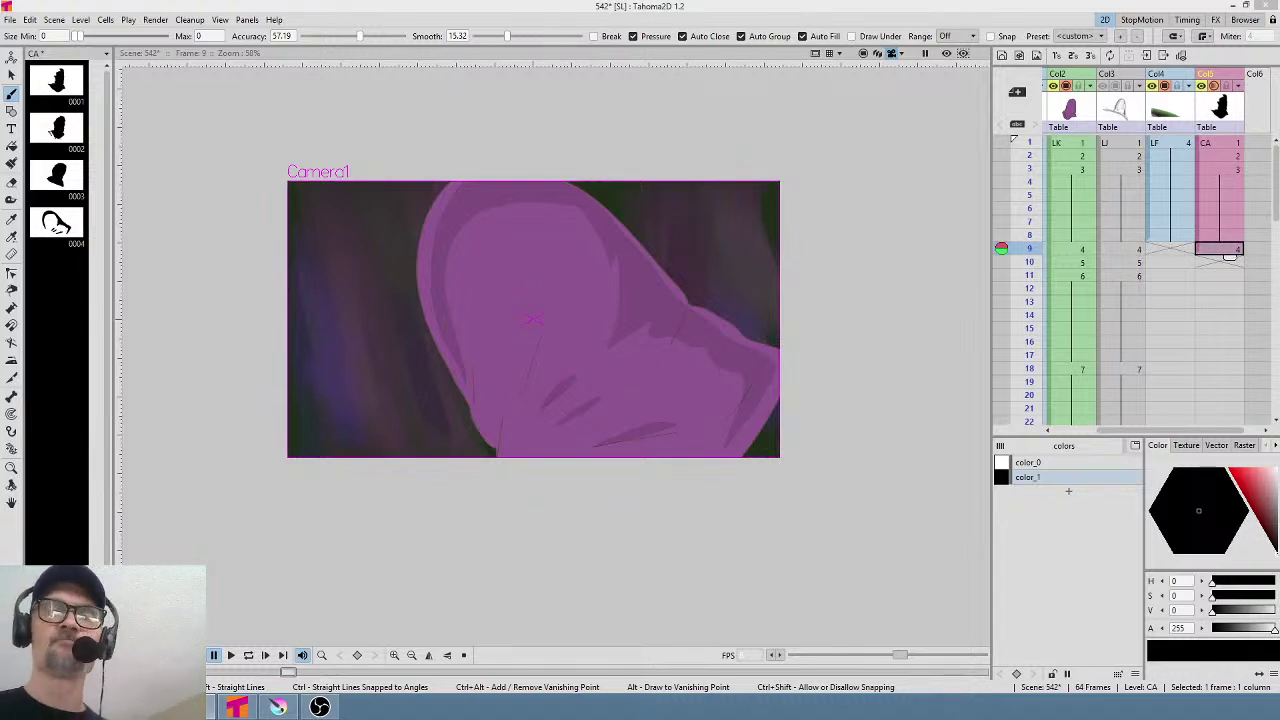
On frame 10 of column CA, show the previous drawing as onion skin and paint the main shadow band around the hood and along the shoulder.
click(1225, 263)
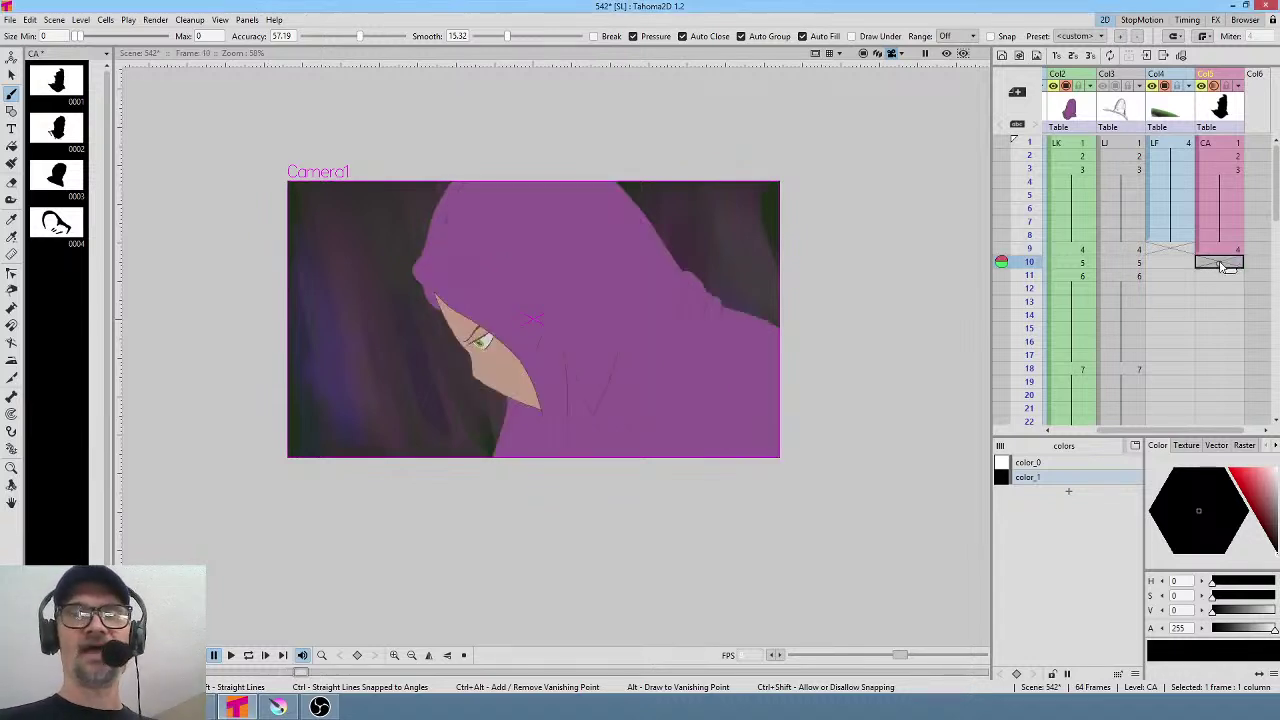
click(1002, 249)
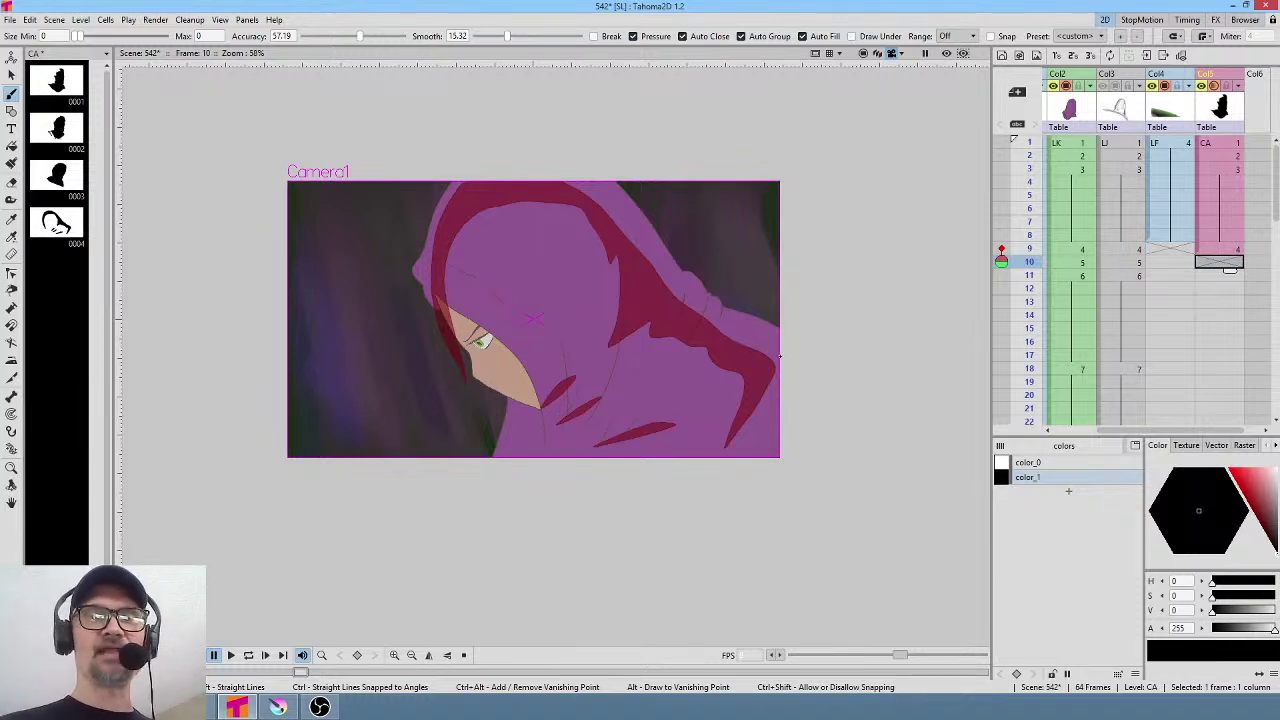
mouse_move(781, 360)
mouse_down()
mouse_move(700, 310)
mouse_move(555, 166)
mouse_move(509, 162)
mouse_move(456, 187)
mouse_up()
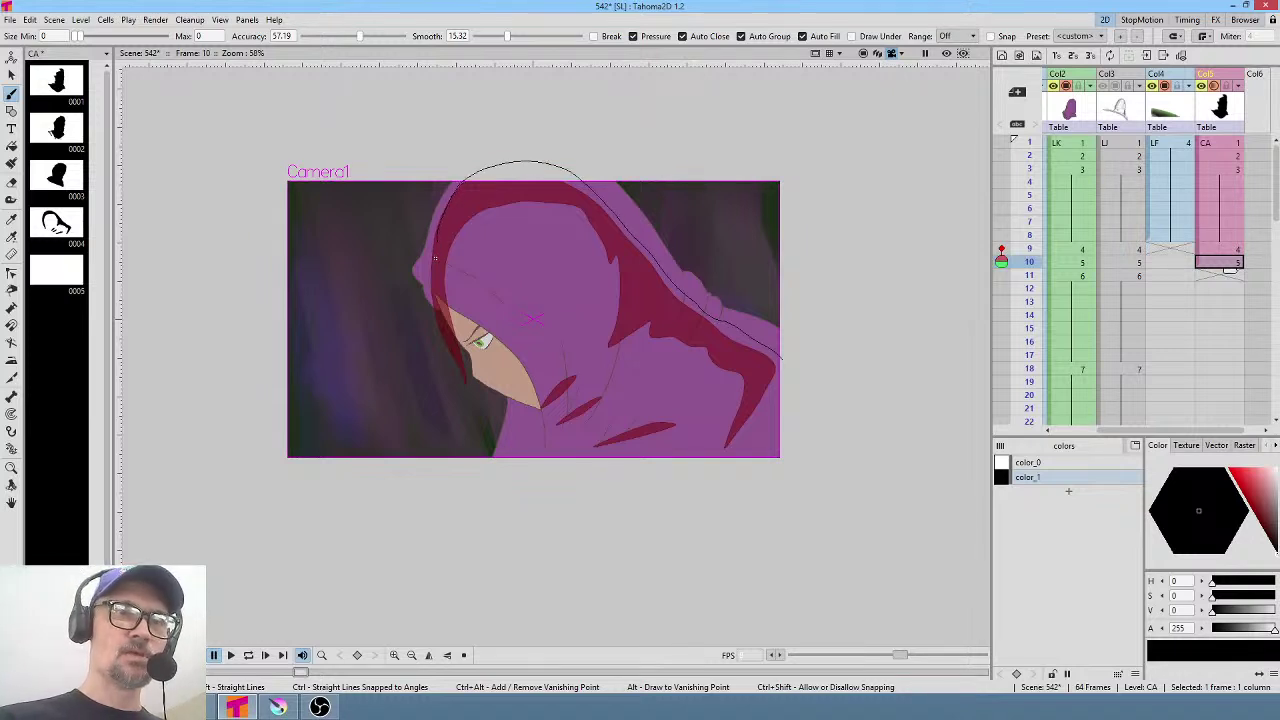
drag(439, 293, 508, 365)
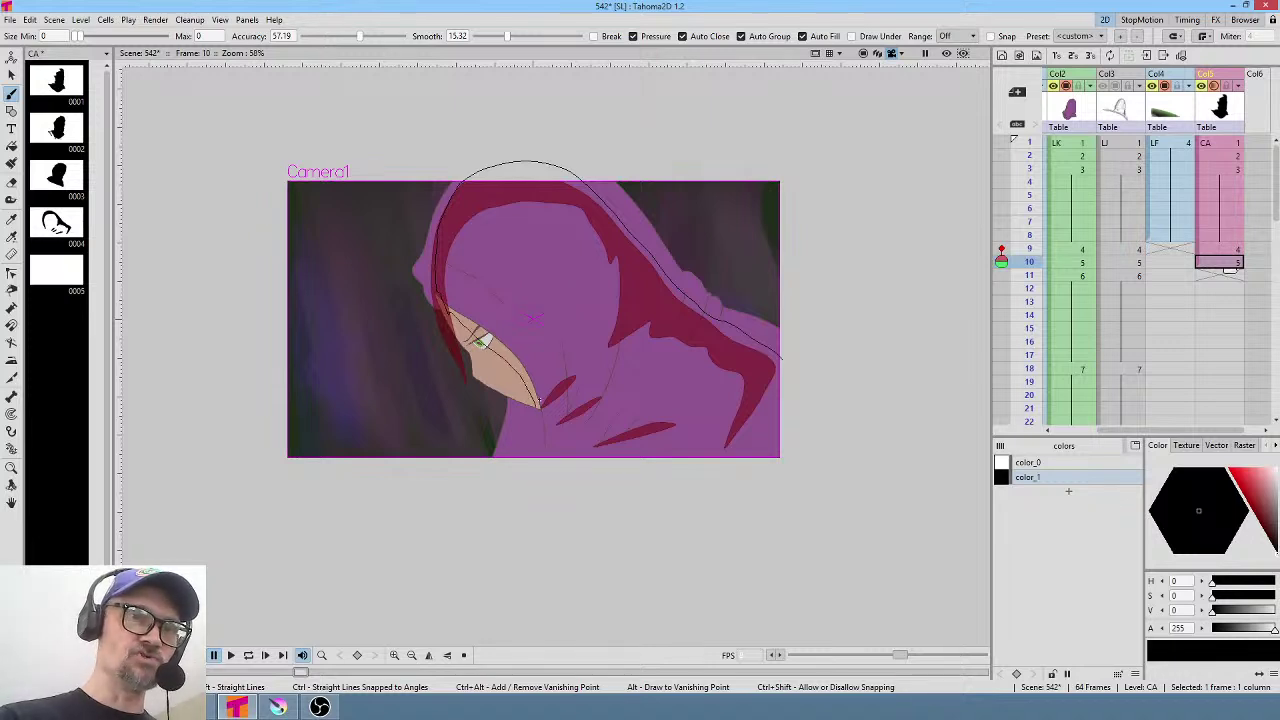
mouse_move(540, 405)
mouse_down()
mouse_move(527, 356)
mouse_move(468, 294)
mouse_move(493, 202)
mouse_move(530, 201)
mouse_move(598, 234)
mouse_move(624, 270)
mouse_move(628, 341)
mouse_move(658, 303)
mouse_move(688, 350)
mouse_move(735, 382)
mouse_up()
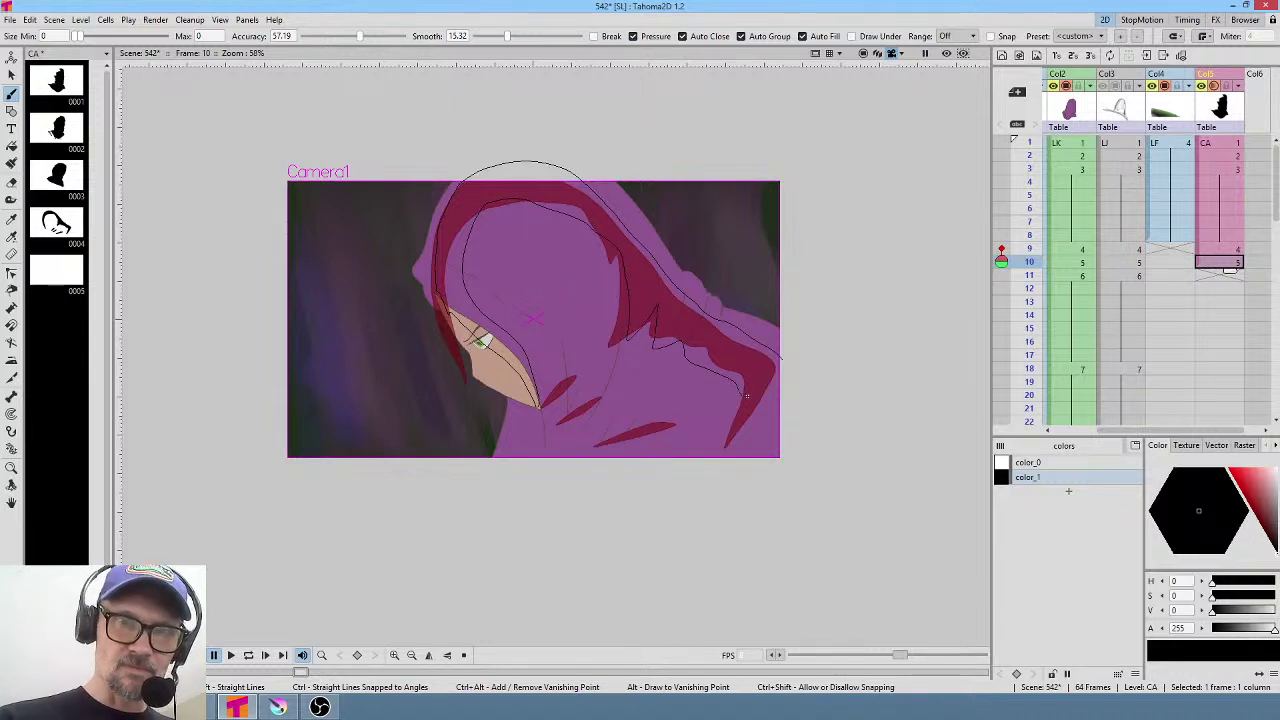
drag(742, 441, 758, 452)
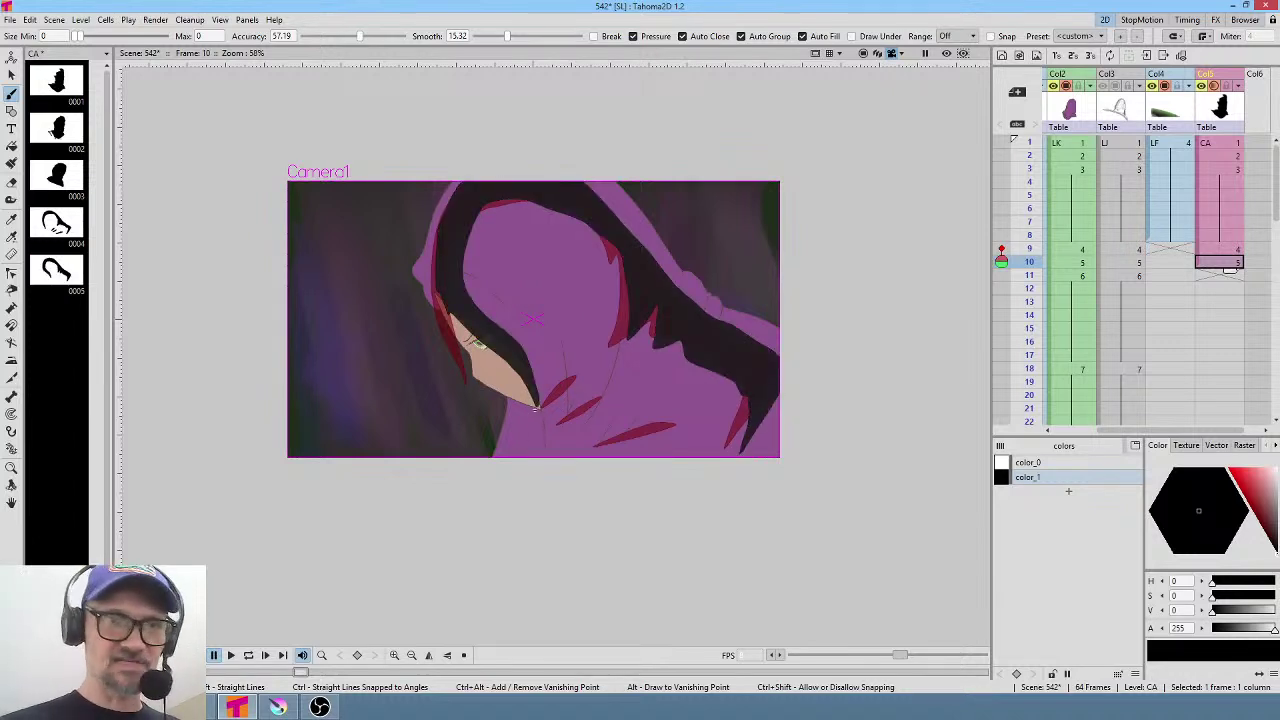
Add the neck shadow under the chin and three small fold shadows on the cloak in the frame 10 drawing.
mouse_move(514, 411)
mouse_down()
mouse_move(518, 460)
mouse_move(542, 452)
mouse_move(545, 402)
mouse_up()
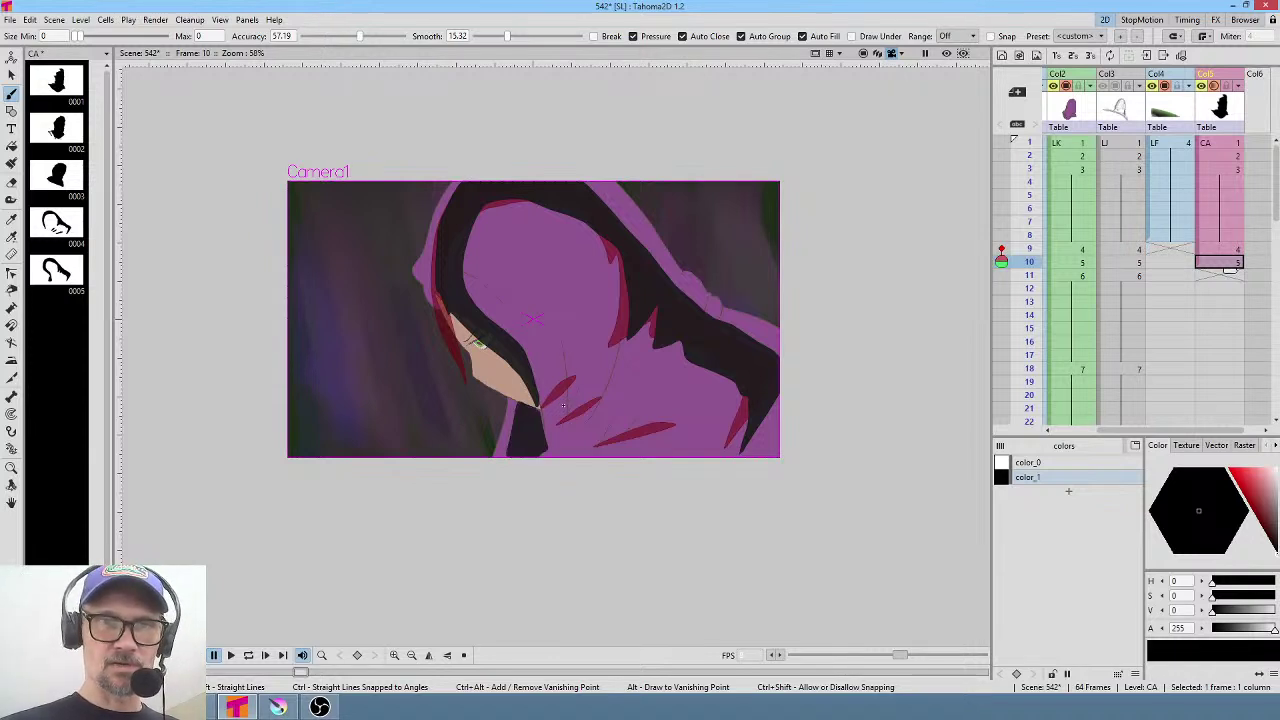
mouse_move(555, 405)
mouse_down()
mouse_move(588, 363)
mouse_move(587, 423)
mouse_move(614, 386)
mouse_up()
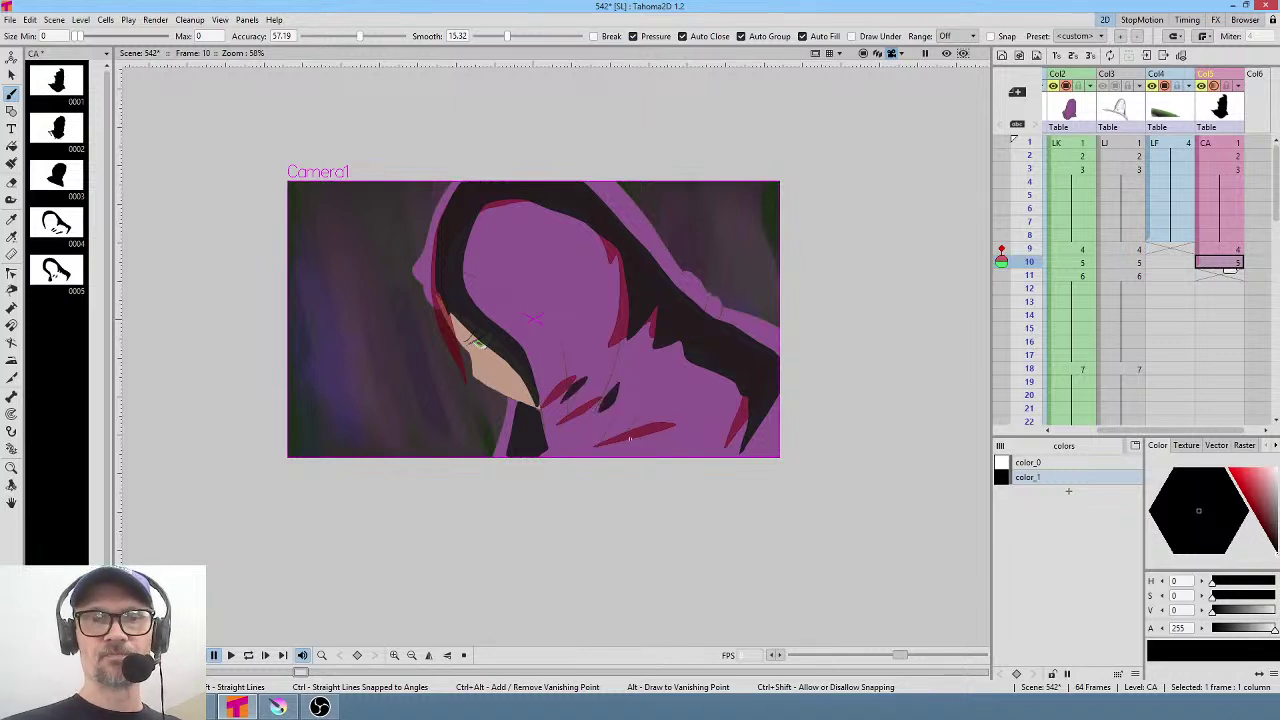
drag(612, 437, 678, 413)
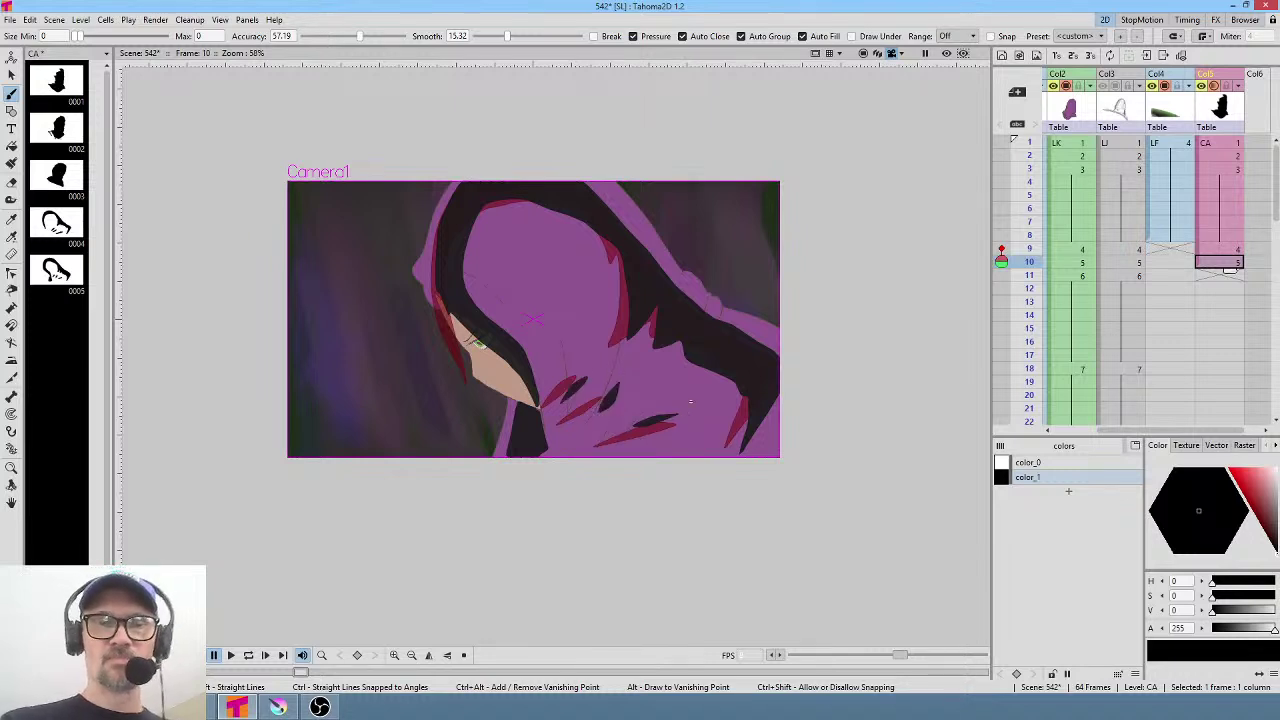
Start the shadow drawing on frame 11 and paint a closed shadow band around the face inside the hood opening.
click(1228, 276)
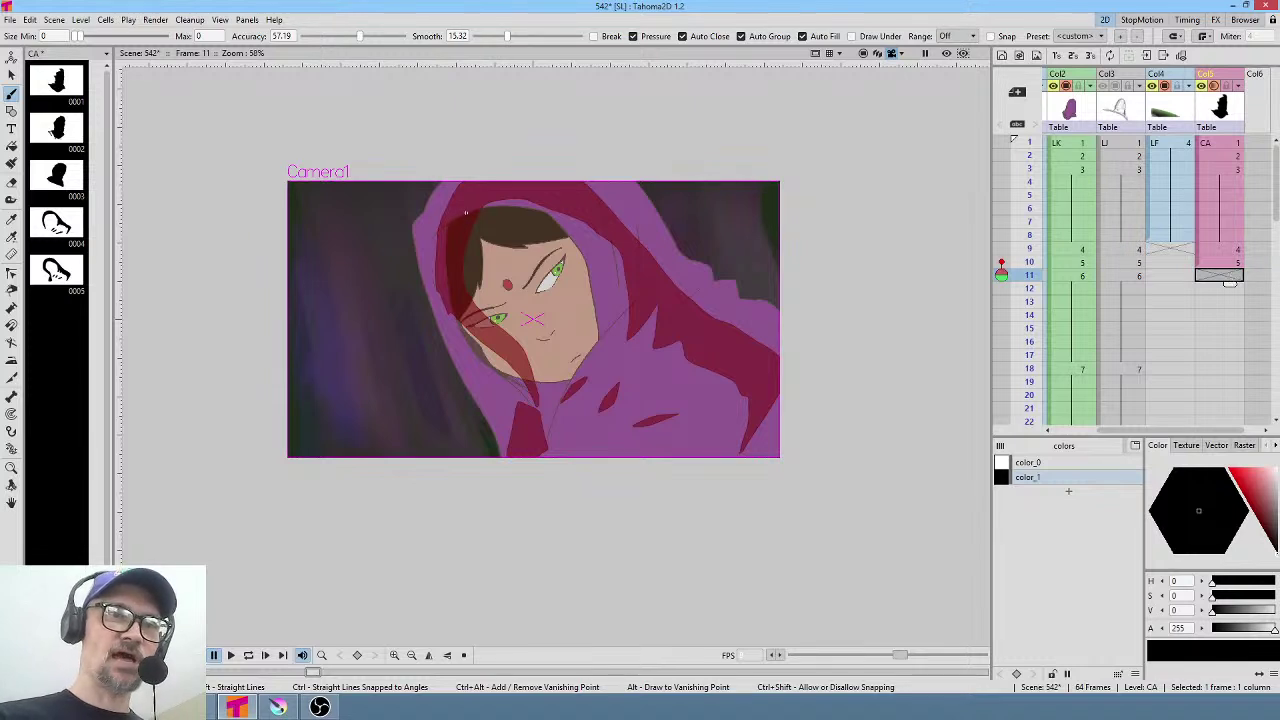
drag(465, 210, 420, 226)
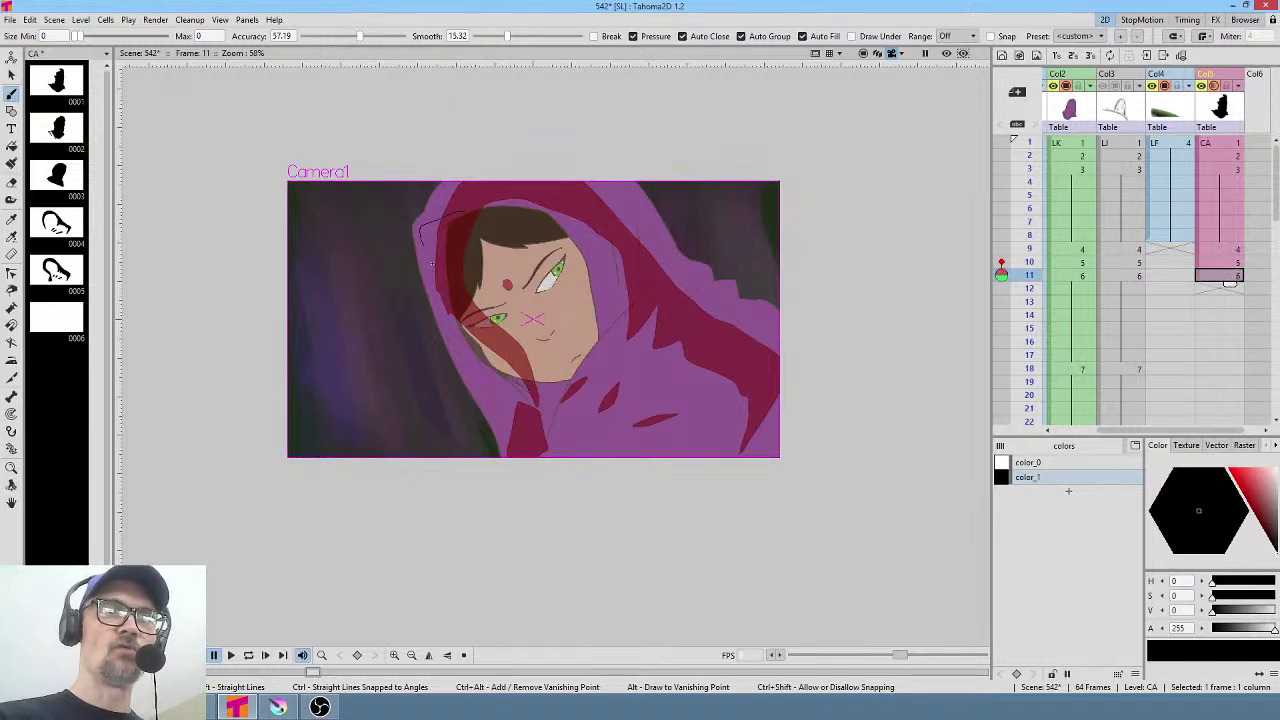
mouse_move(440, 268)
mouse_down()
mouse_move(501, 409)
mouse_move(552, 411)
mouse_move(567, 378)
mouse_up()
mouse_move(498, 358)
mouse_down()
mouse_move(481, 218)
mouse_move(552, 242)
mouse_move(586, 340)
mouse_move(576, 383)
mouse_move(606, 330)
mouse_move(592, 265)
mouse_move(537, 201)
mouse_move(462, 210)
mouse_up()
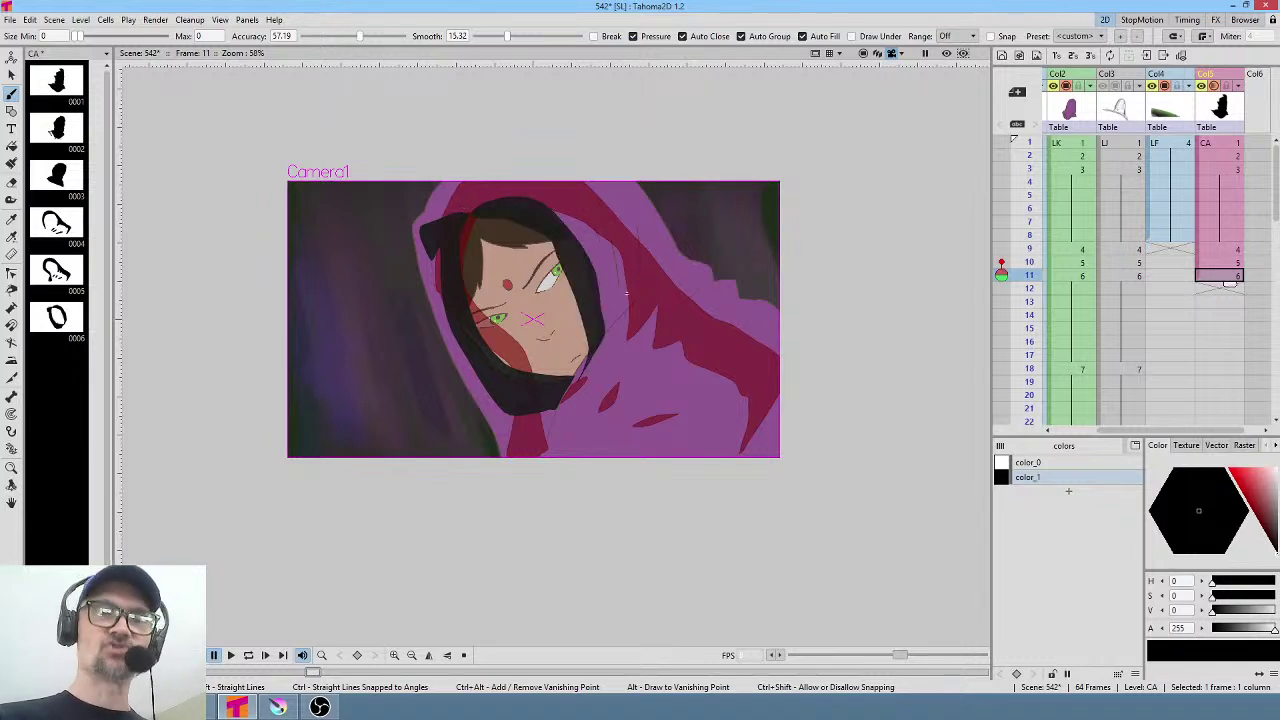
Add the hood fold, neck and outer hood-to-shoulder shadows to the frame 11 drawing.
drag(620, 318, 617, 230)
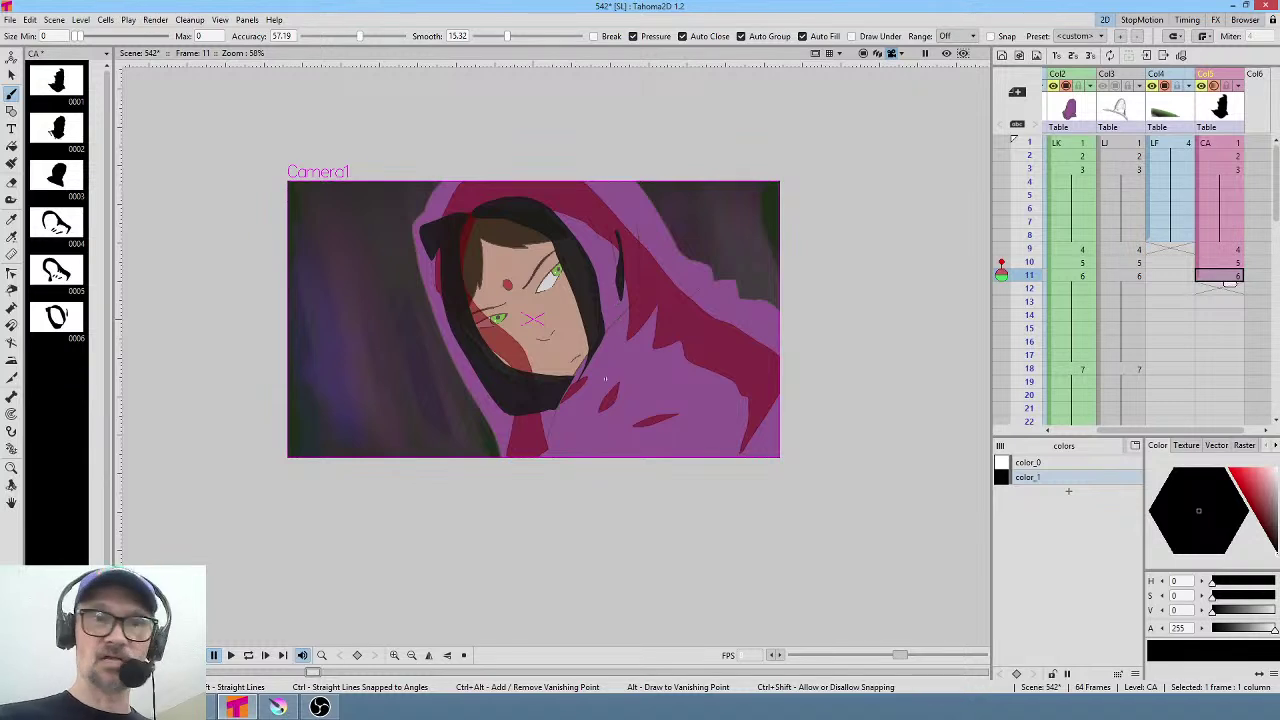
mouse_move(515, 424)
mouse_down()
mouse_move(545, 453)
mouse_move(557, 410)
mouse_up()
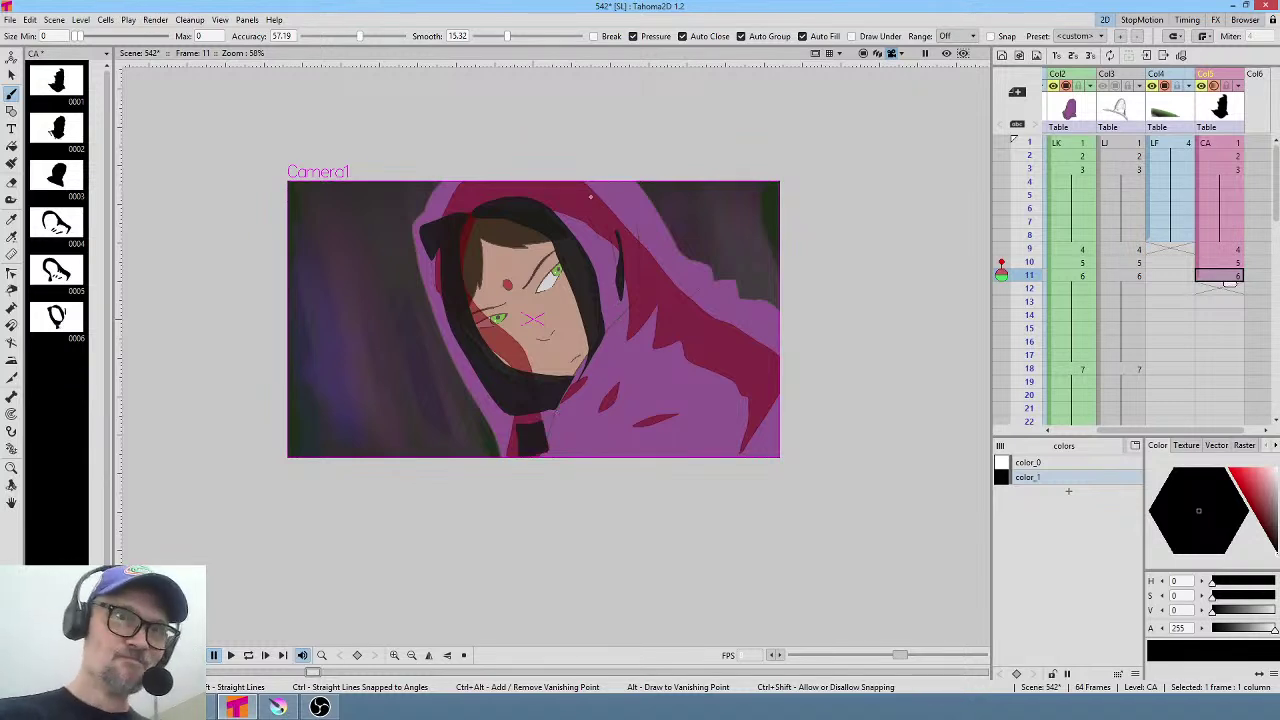
mouse_move(562, 173)
mouse_down()
mouse_move(631, 242)
mouse_move(649, 294)
mouse_move(663, 282)
mouse_move(672, 321)
mouse_move(691, 318)
mouse_move(707, 360)
mouse_move(763, 386)
mouse_move(757, 436)
mouse_move(774, 320)
mouse_move(734, 312)
mouse_move(598, 158)
mouse_up()
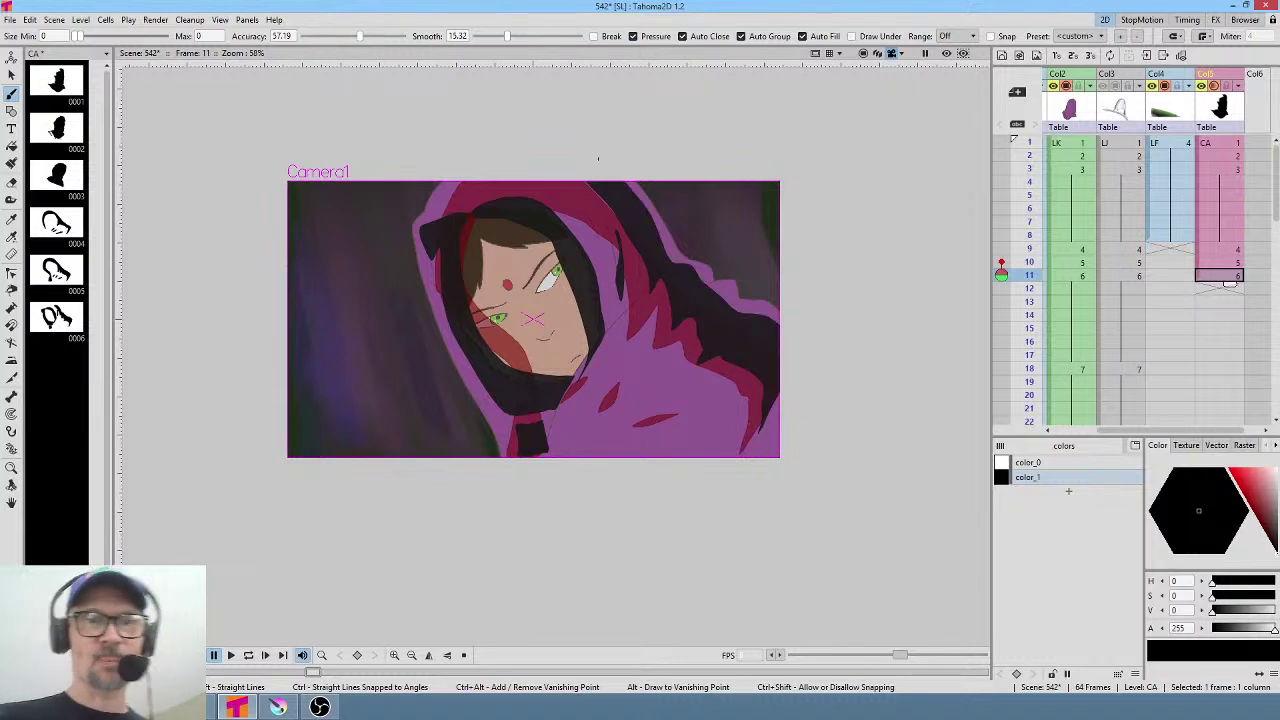
Turn off the onion skin and extend the exposure of the frame 11 shadow drawing through frame 17.
click(1001, 268)
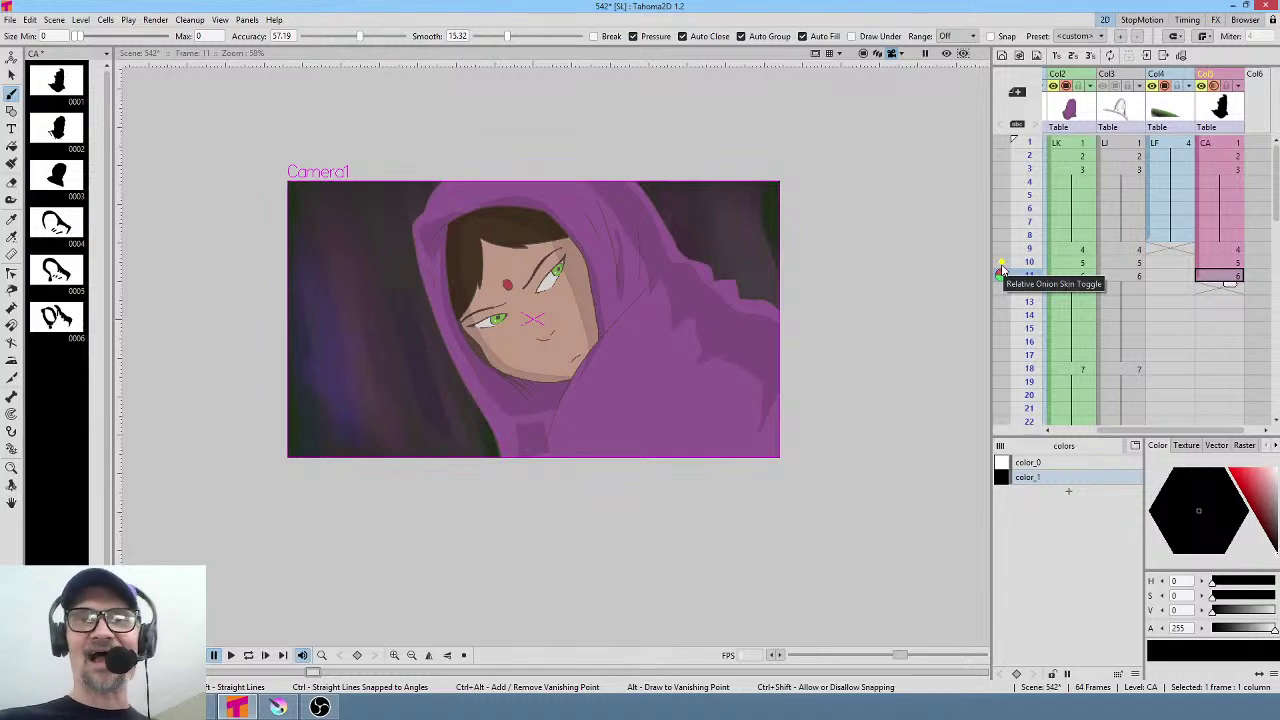
click(1213, 289)
click(1226, 276)
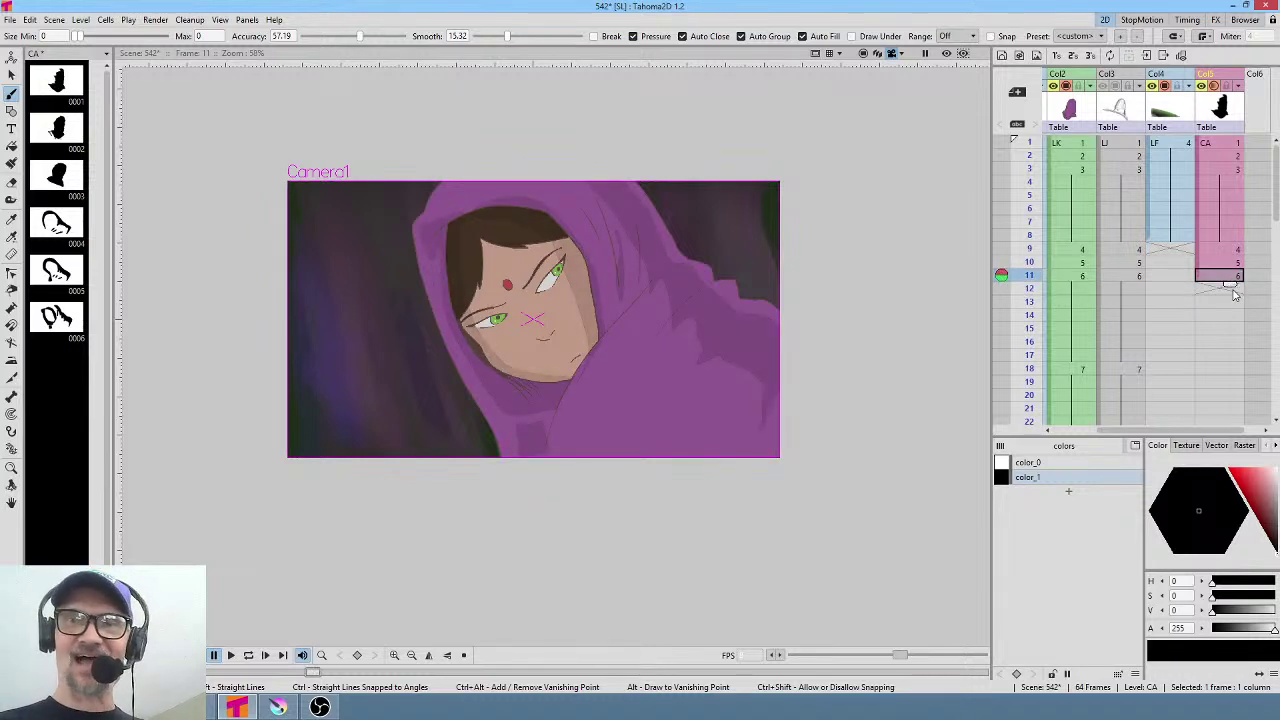
drag(1230, 284, 1229, 373)
click(1216, 372)
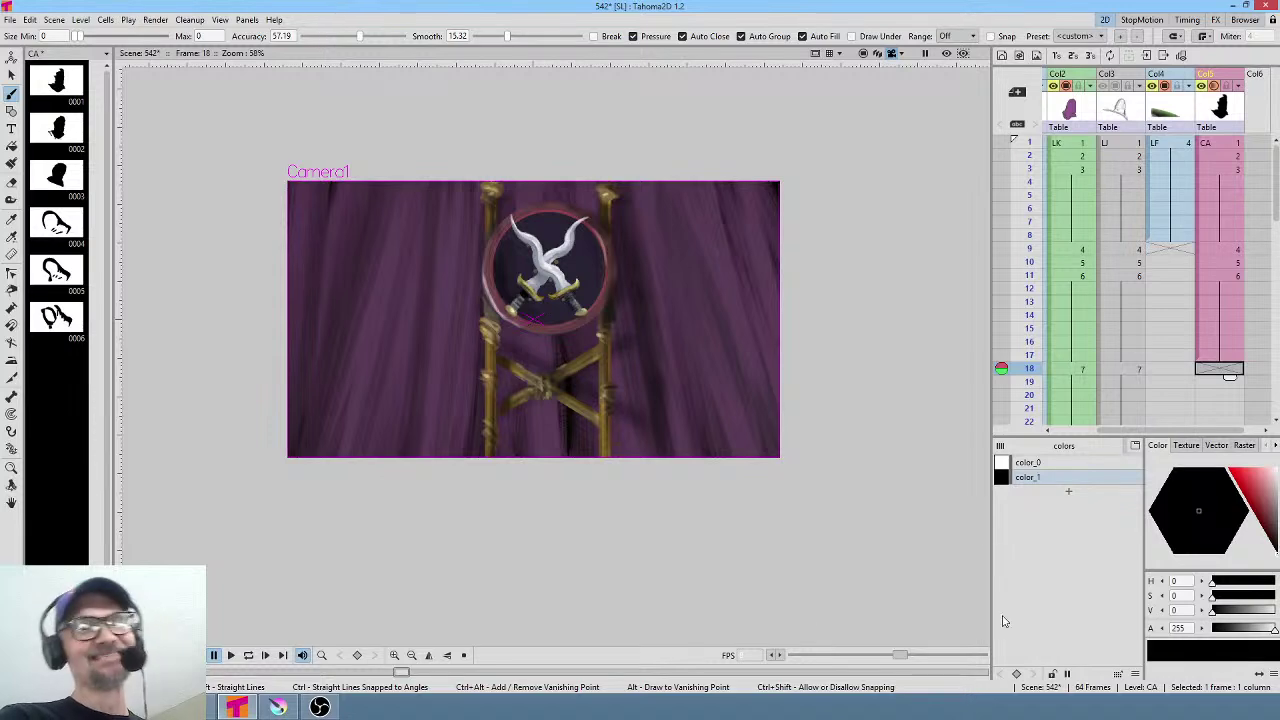
Step through the crossed-daggers shot from frame 18 onward to examine where the next character drawing begins.
scroll(609, 258, up, 3)
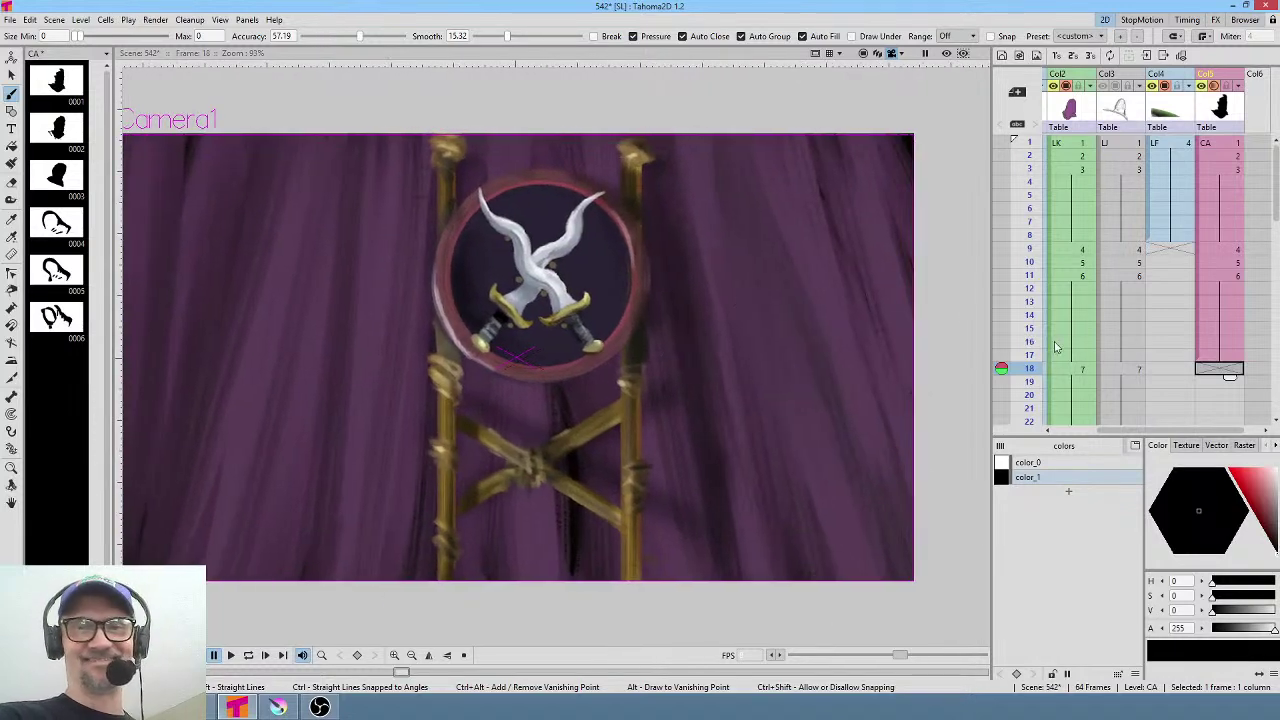
scroll(1084, 338, down, 2)
key(Down)
key(Down)
key(Down)
key(Down)
key(Down)
key(Down)
key(Down)
key(Down)
key(Down)
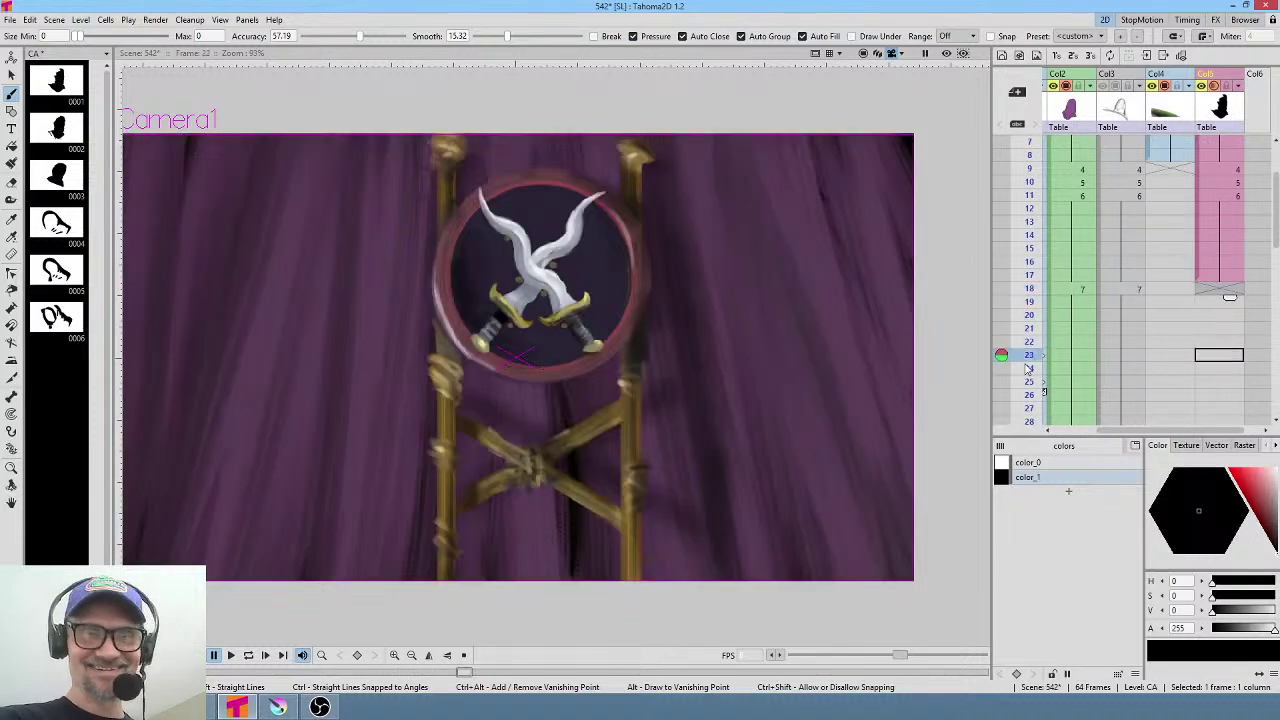
scroll(1082, 357, down, 6)
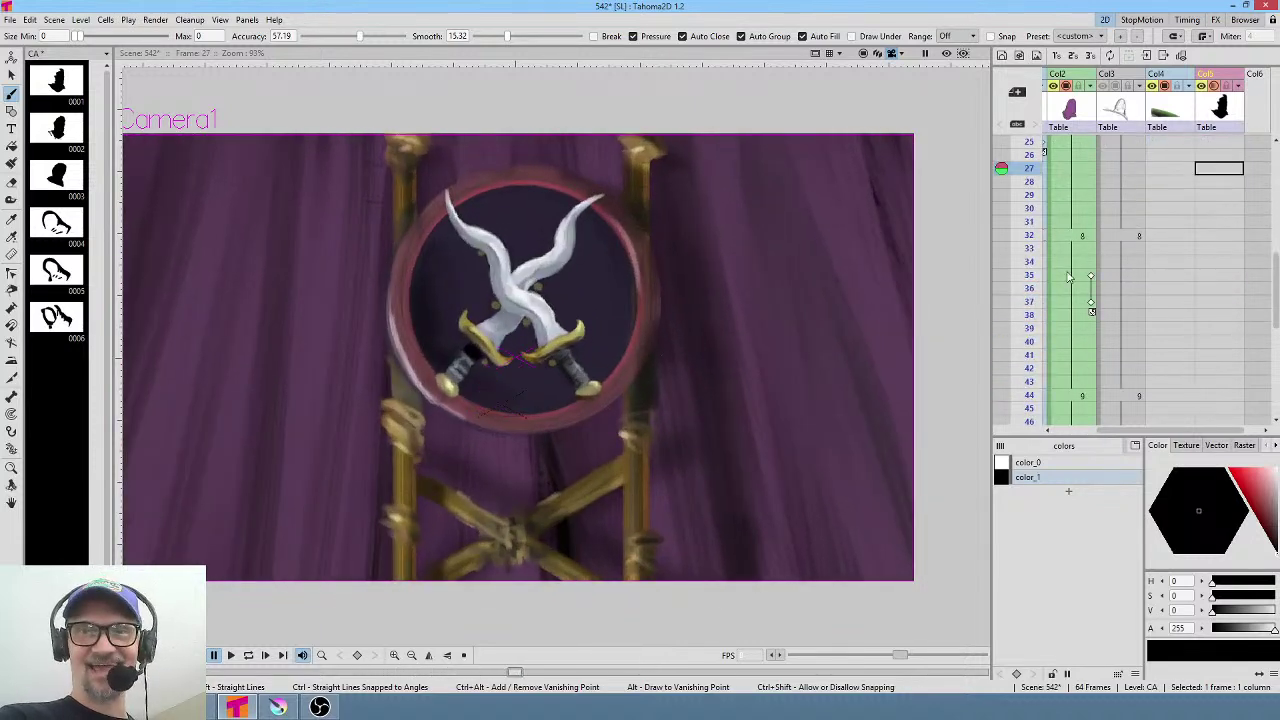
click(1036, 249)
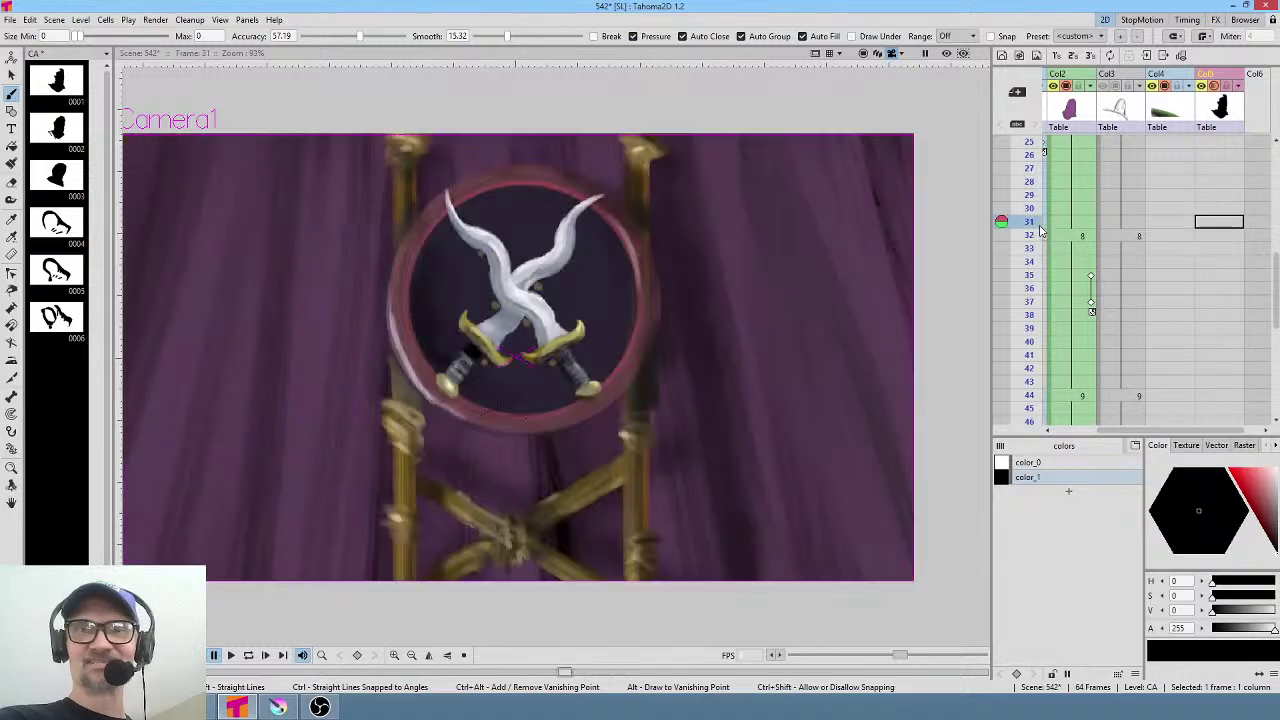
key(Up)
On frame 32 of column CA, paint shadows over both upper eyelids and along the hairline of the face close-up.
click(1229, 240)
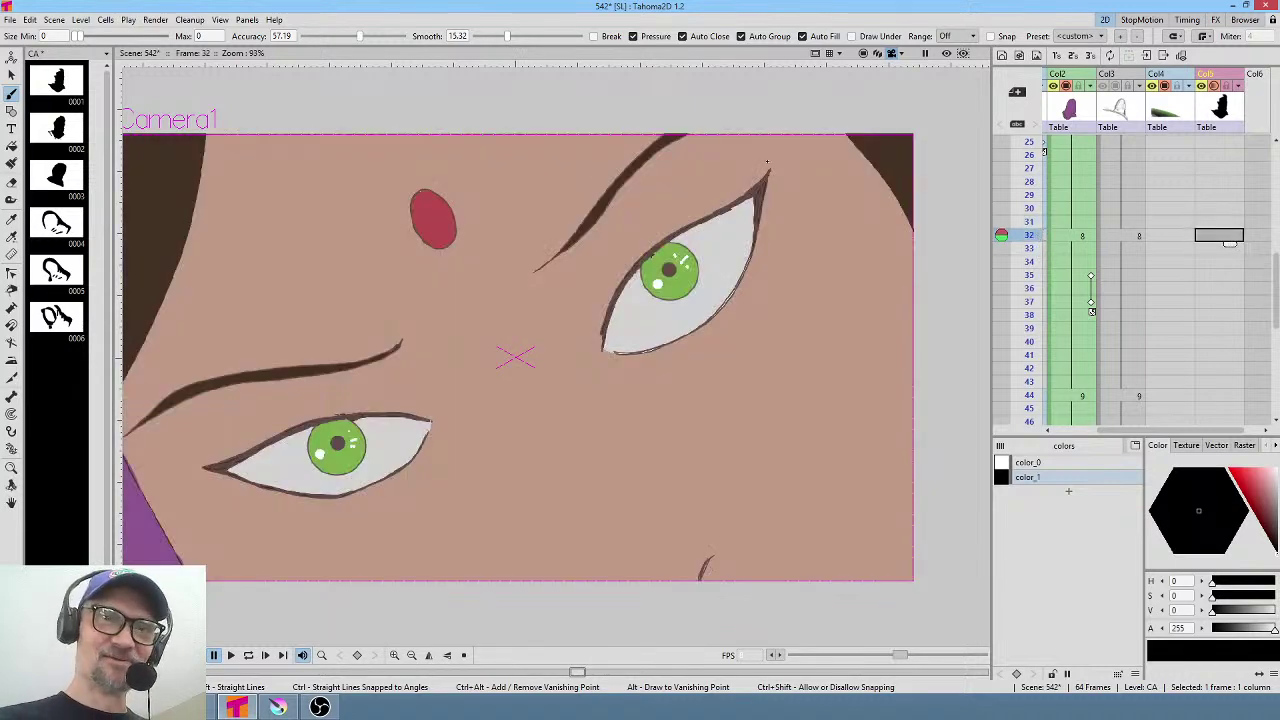
mouse_move(768, 161)
mouse_down()
mouse_move(640, 243)
mouse_move(606, 293)
mouse_move(600, 360)
mouse_move(618, 318)
mouse_move(776, 150)
mouse_up()
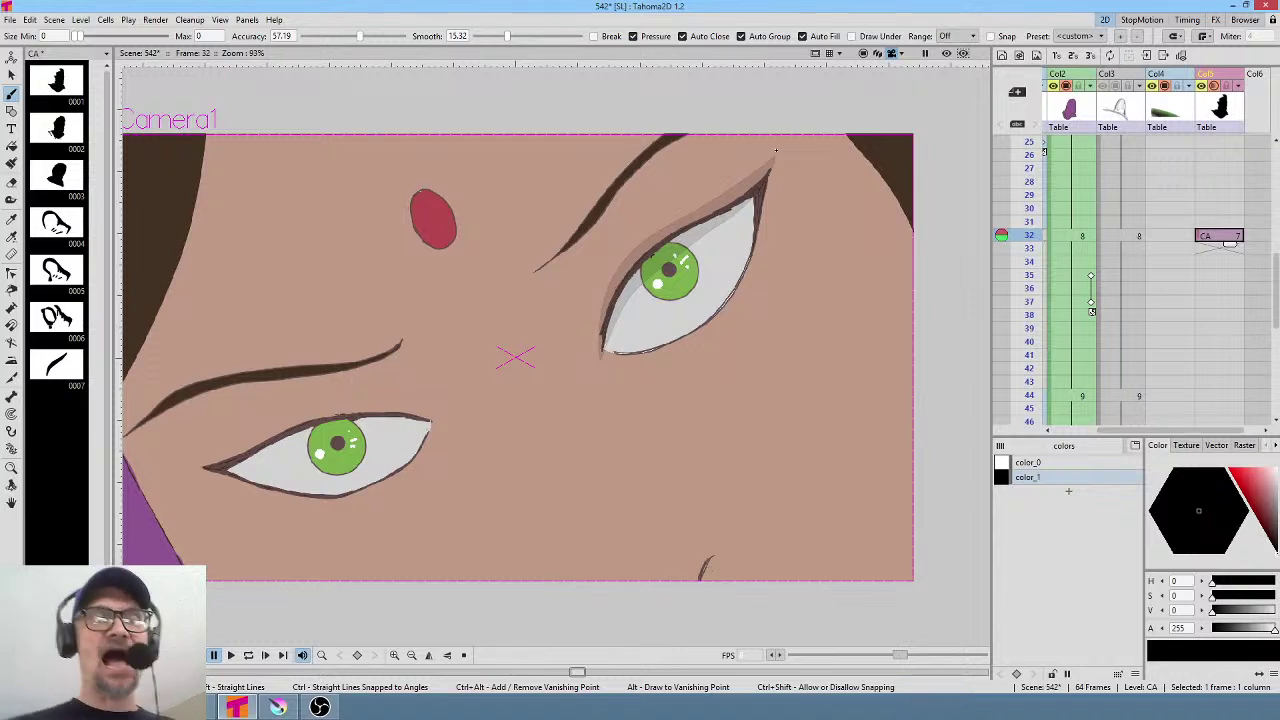
mouse_move(430, 408)
mouse_down()
mouse_move(298, 417)
mouse_move(182, 469)
mouse_move(230, 474)
mouse_move(310, 437)
mouse_move(430, 420)
mouse_up()
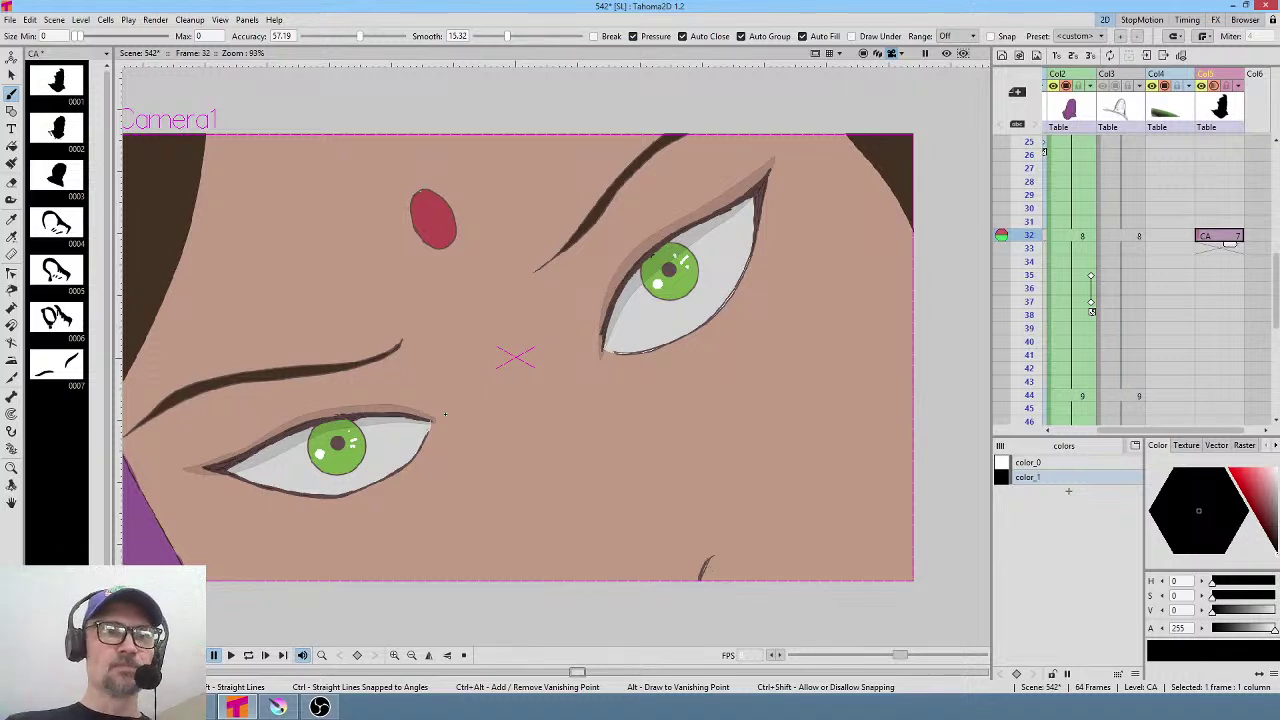
middle_click(445, 413)
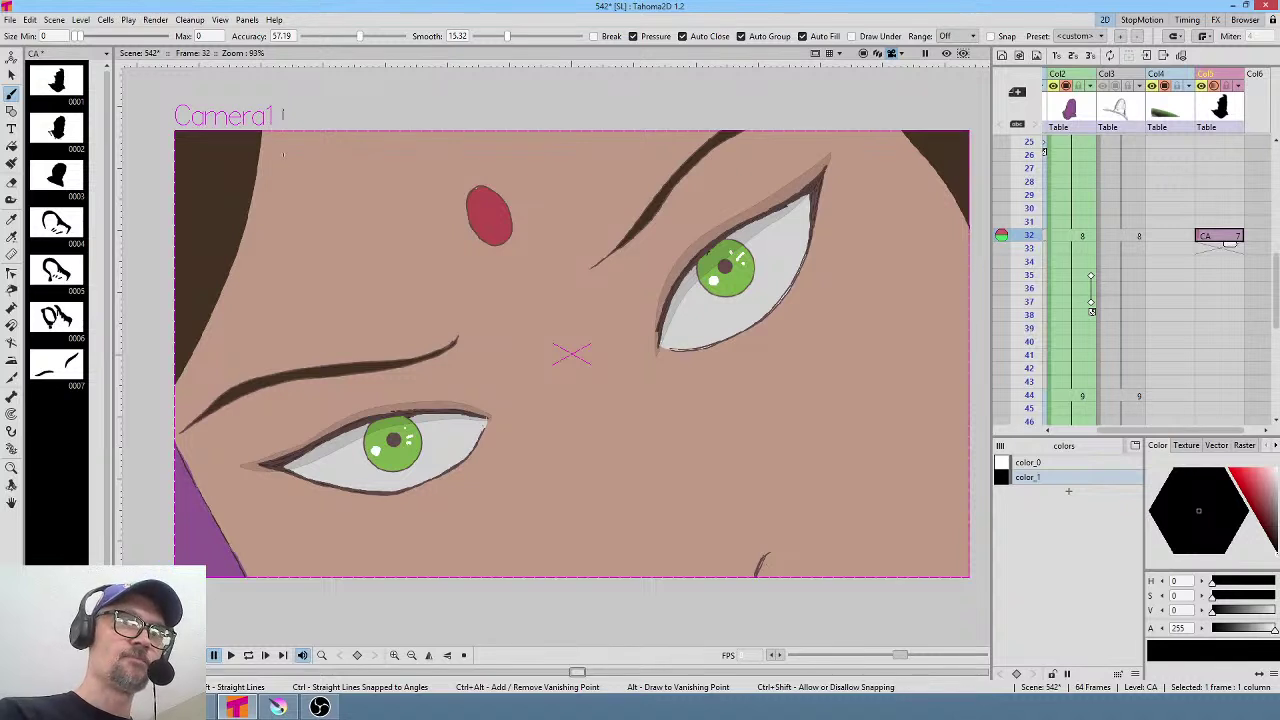
mouse_move(283, 118)
mouse_down()
mouse_move(277, 234)
mouse_move(191, 376)
mouse_move(162, 382)
mouse_move(220, 222)
mouse_move(242, 97)
mouse_up()
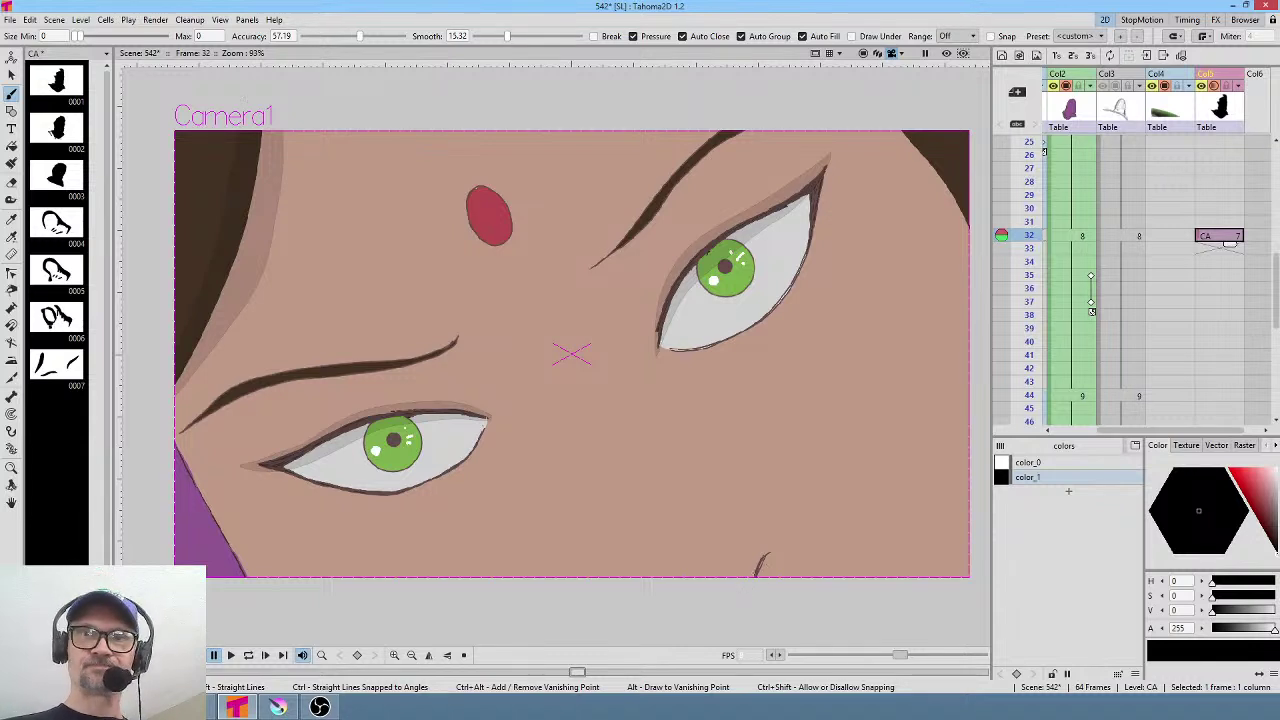
Extend the exposure of the frame 32 close-up shadow drawing through frame 33.
middle_click(1230, 246)
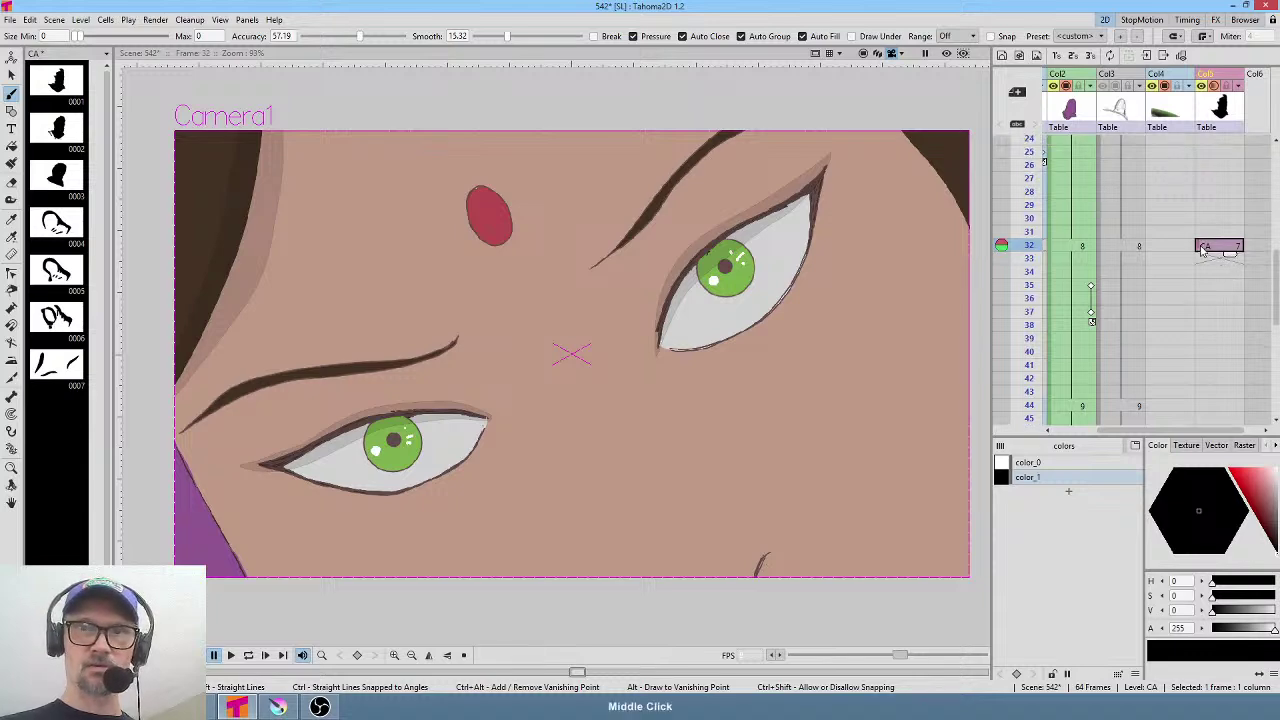
middle_click(1210, 318)
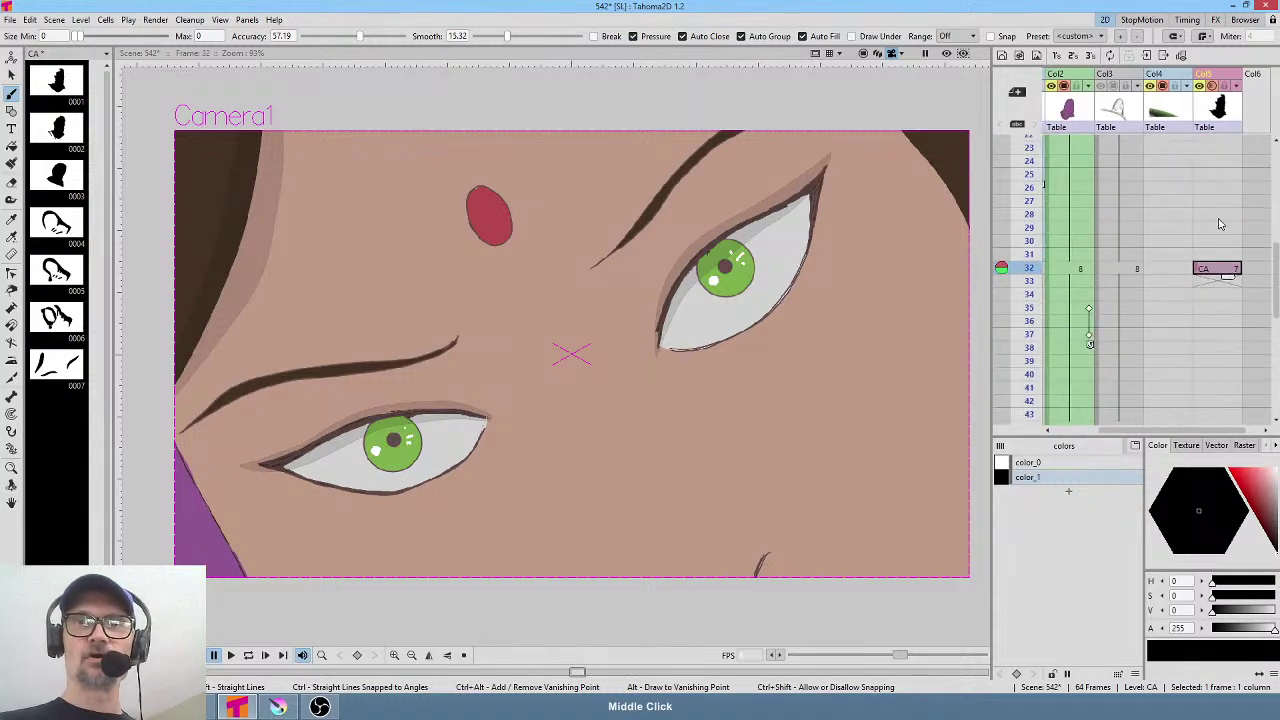
middle_click(1208, 244)
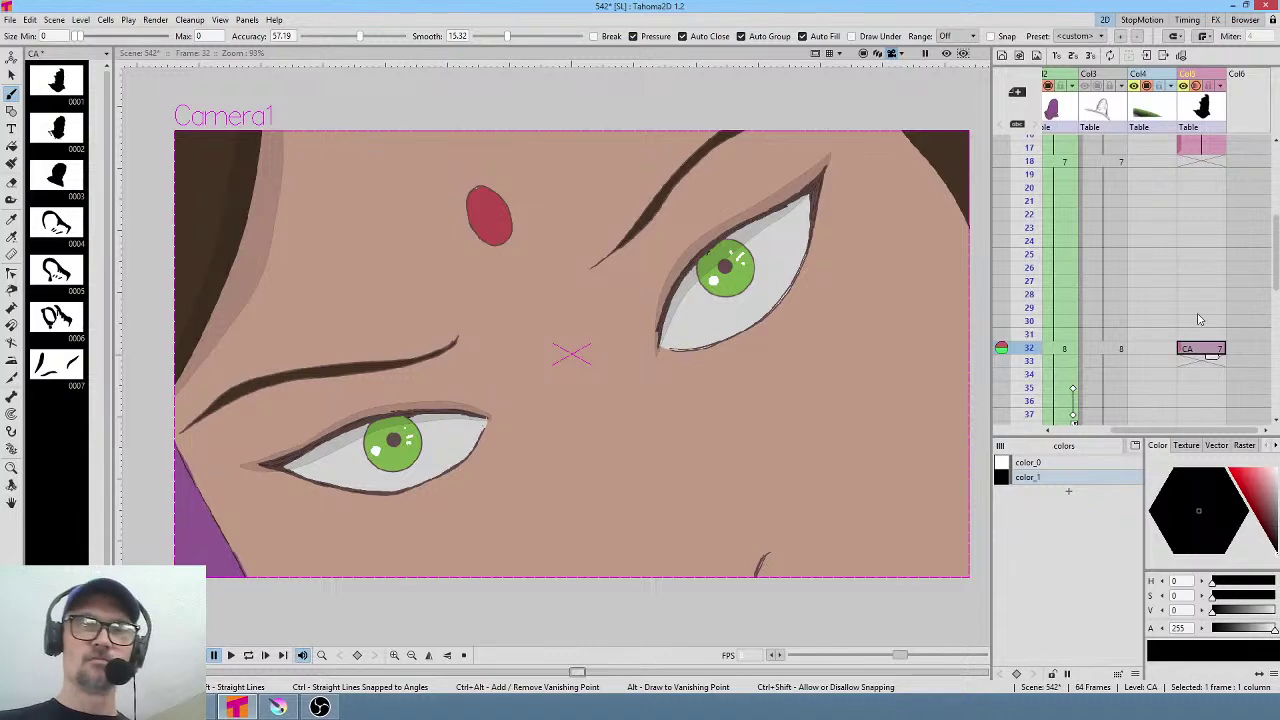
scroll(1192, 300, down, 4)
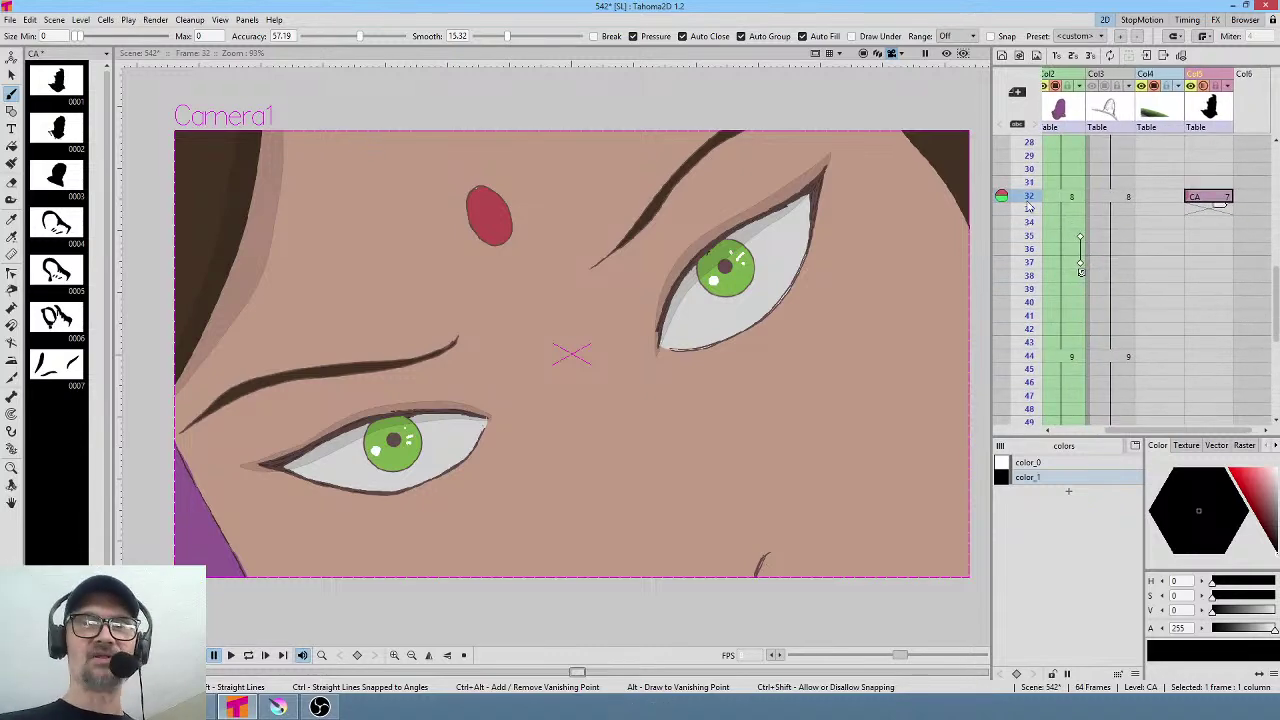
mouse_move(1032, 208)
mouse_down()
mouse_move(1032, 254)
mouse_move(1032, 222)
mouse_up()
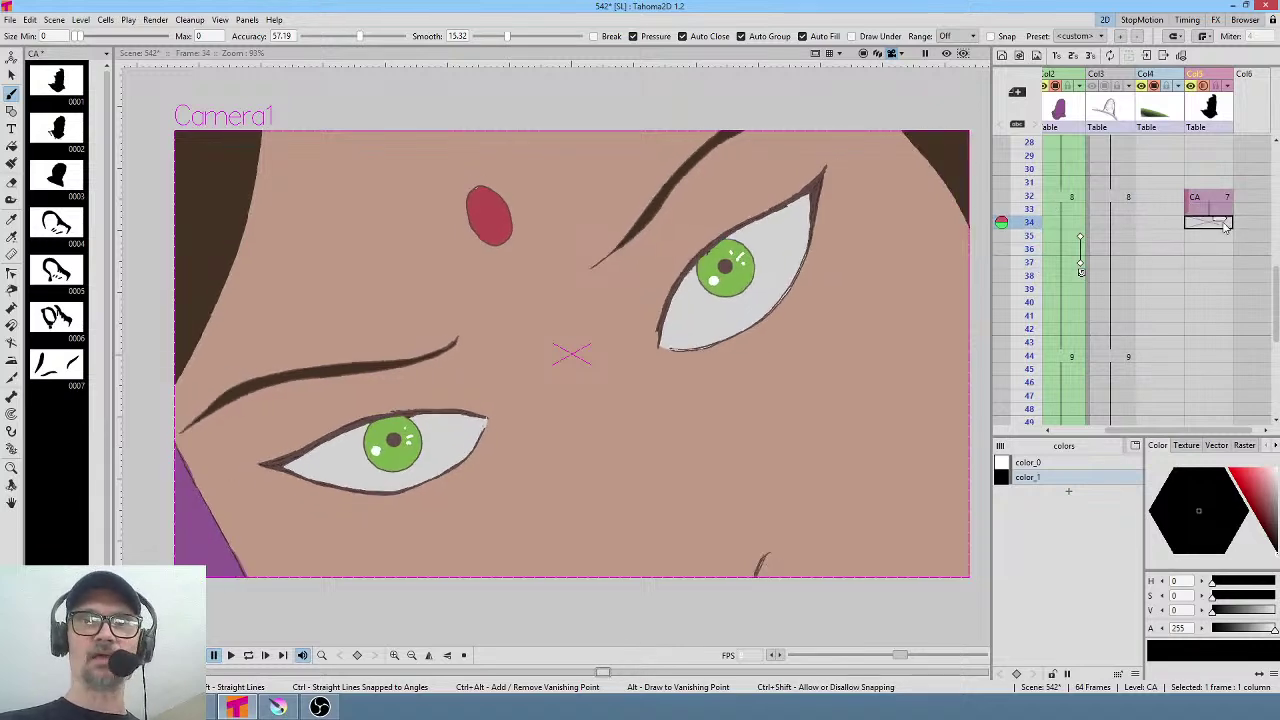
Return to frame 1 and step through the shadow drawings up to frame 10 to review them in sequence.
scroll(1200, 240, up, 9)
click(1192, 142)
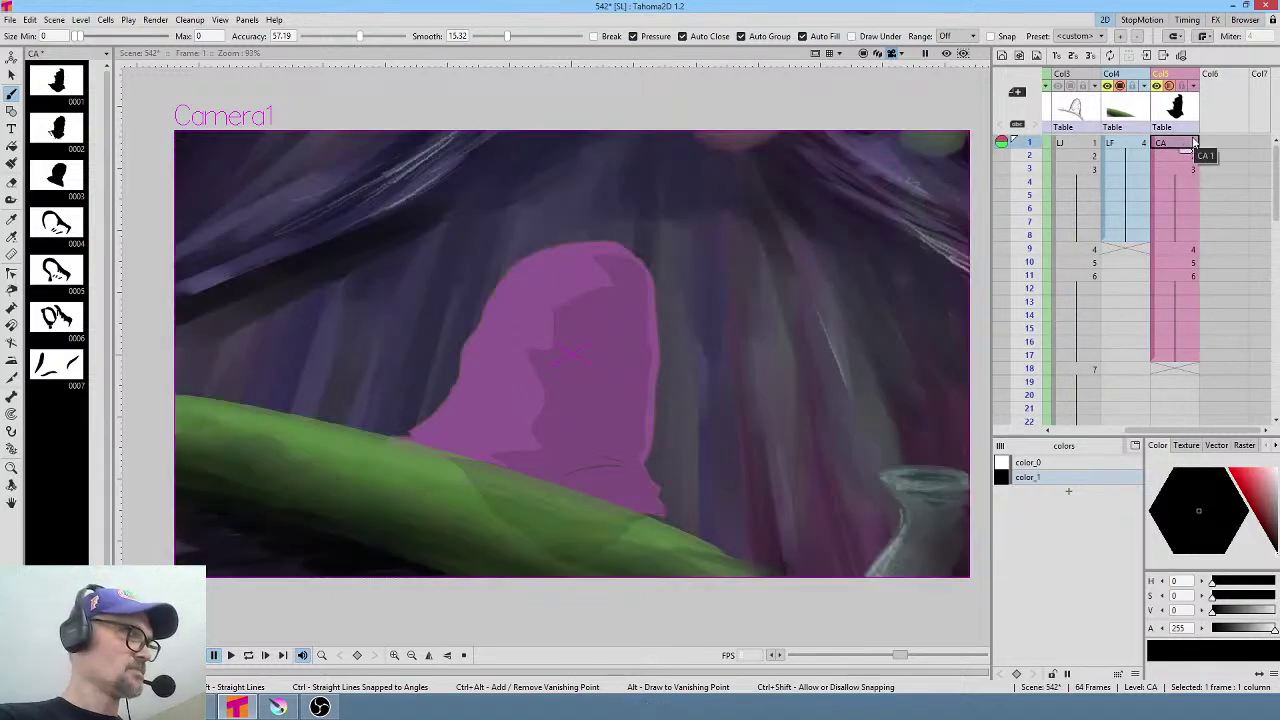
key(Down)
key(Down)
key(Down)
key(Down)
key(Down)
key(Down)
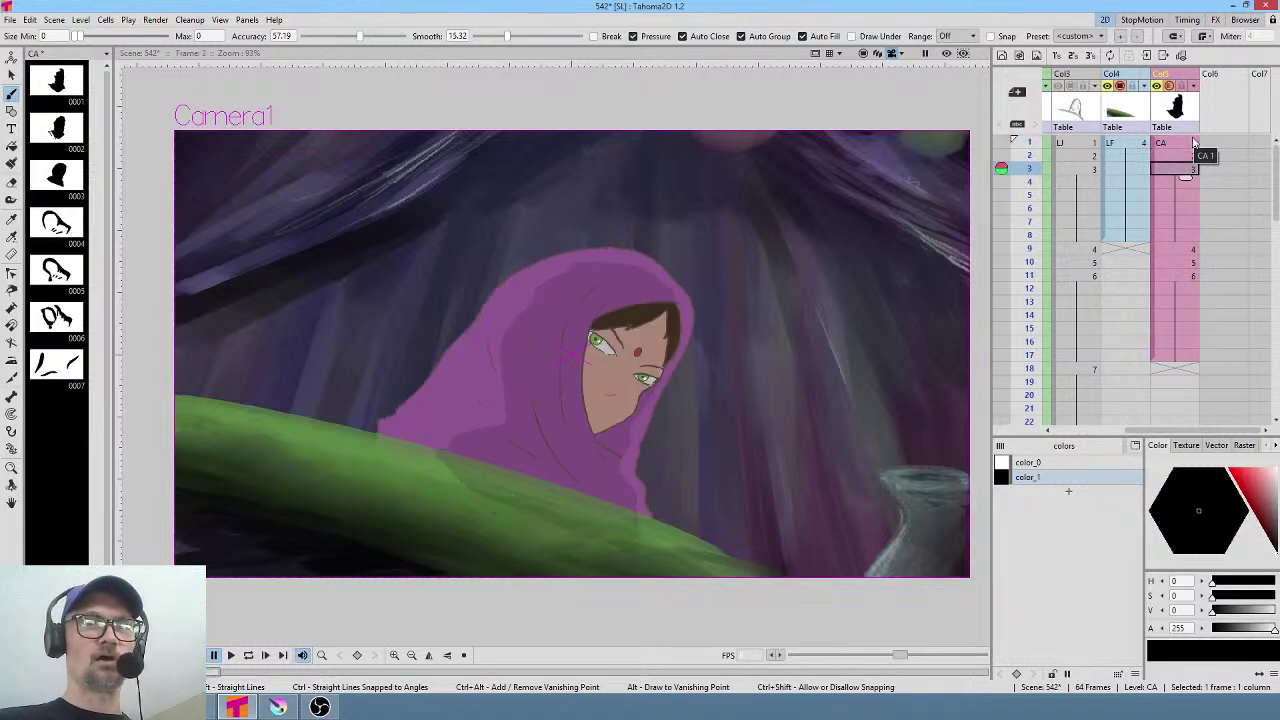
key(Down)
key(Down)
key(Down)
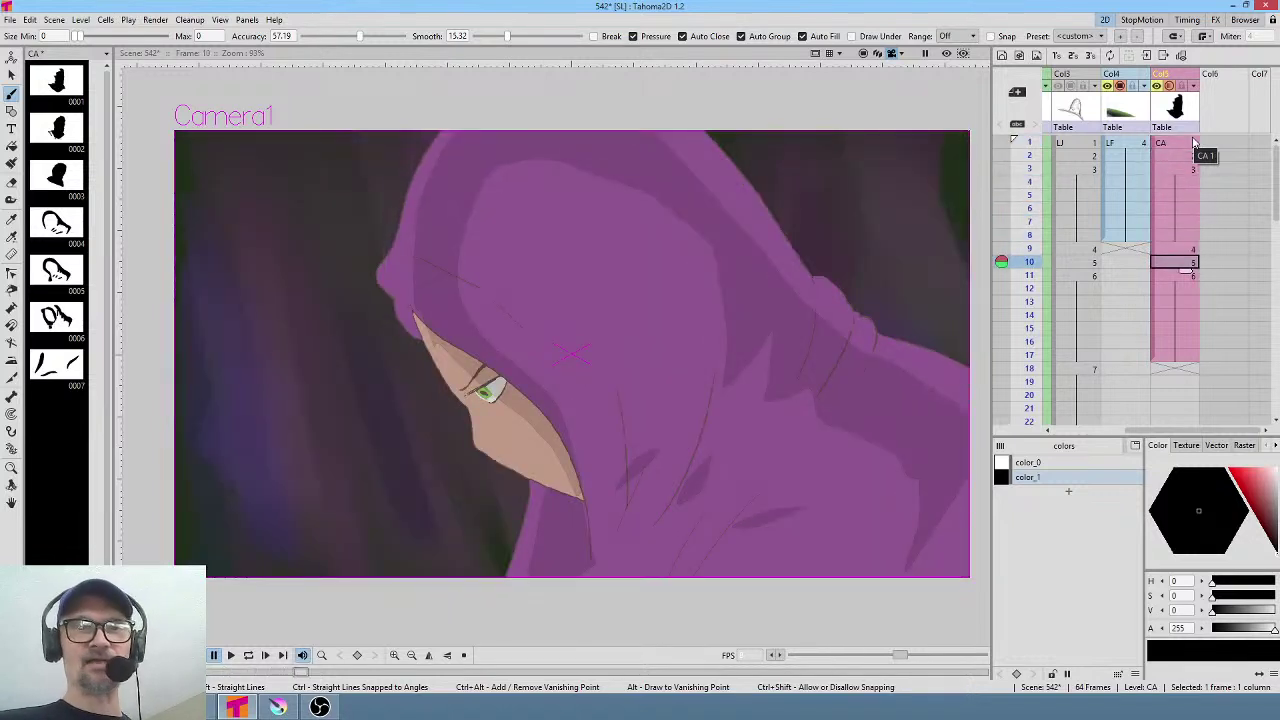
On frame 11 of column CA, paint additional shadows over the cloak folds at the neck, below the chin.
key(Down)
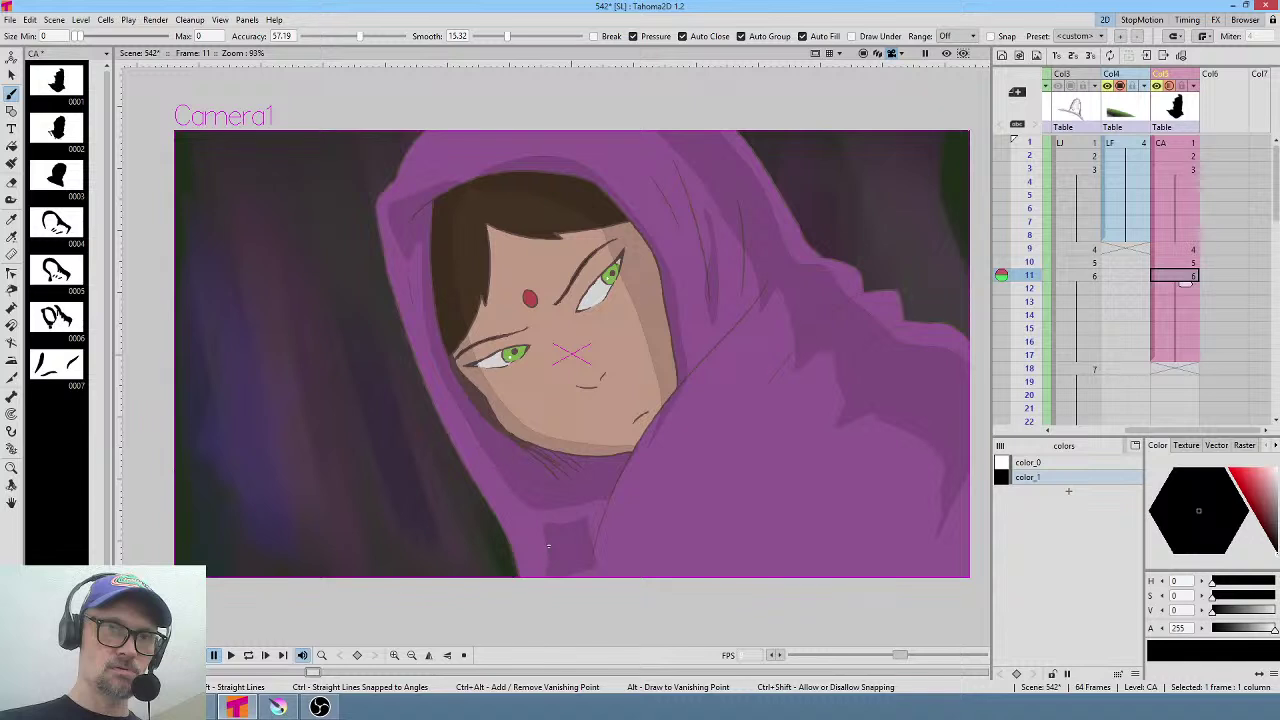
mouse_move(547, 542)
mouse_down()
mouse_move(527, 493)
mouse_move(595, 490)
mouse_move(607, 498)
mouse_move(595, 554)
mouse_up()
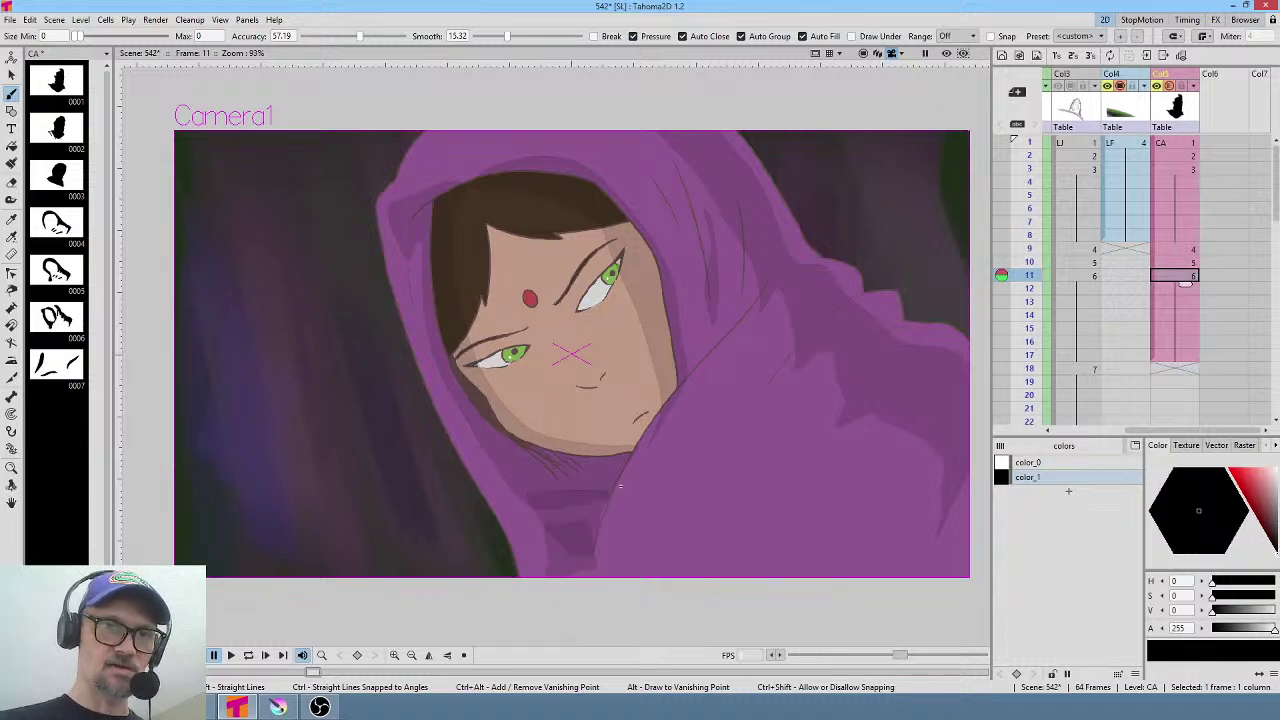
mouse_move(616, 487)
mouse_down()
mouse_move(595, 573)
mouse_move(555, 598)
mouse_move(551, 517)
mouse_up()
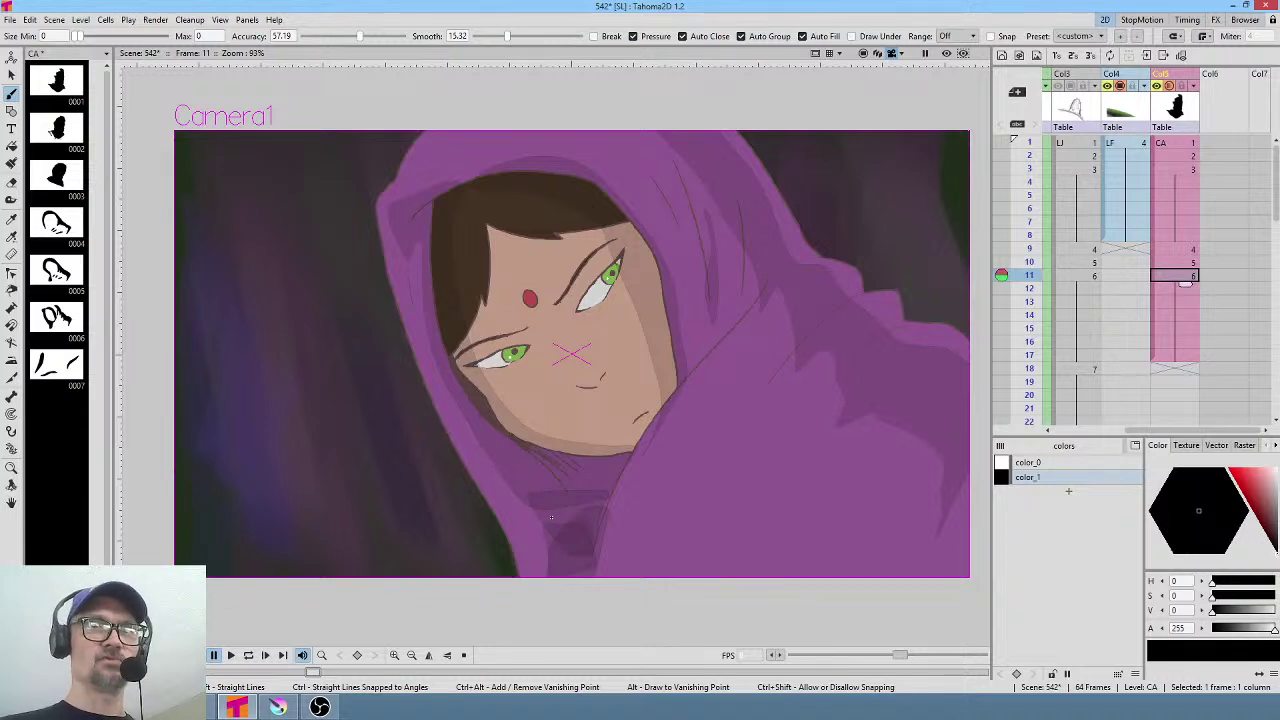
Enable column color filter and transparency for rendering in the scene settings, and preview frame 11 with the shadows rendered.
click(946, 55)
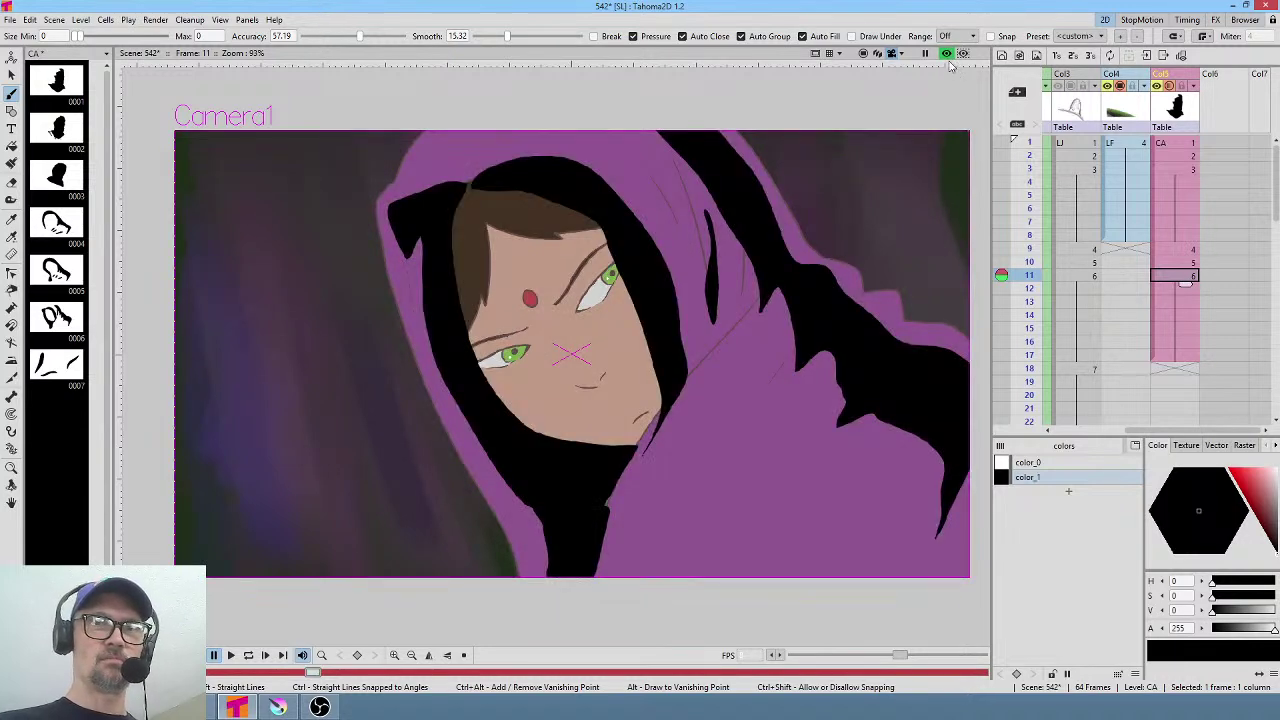
click(946, 55)
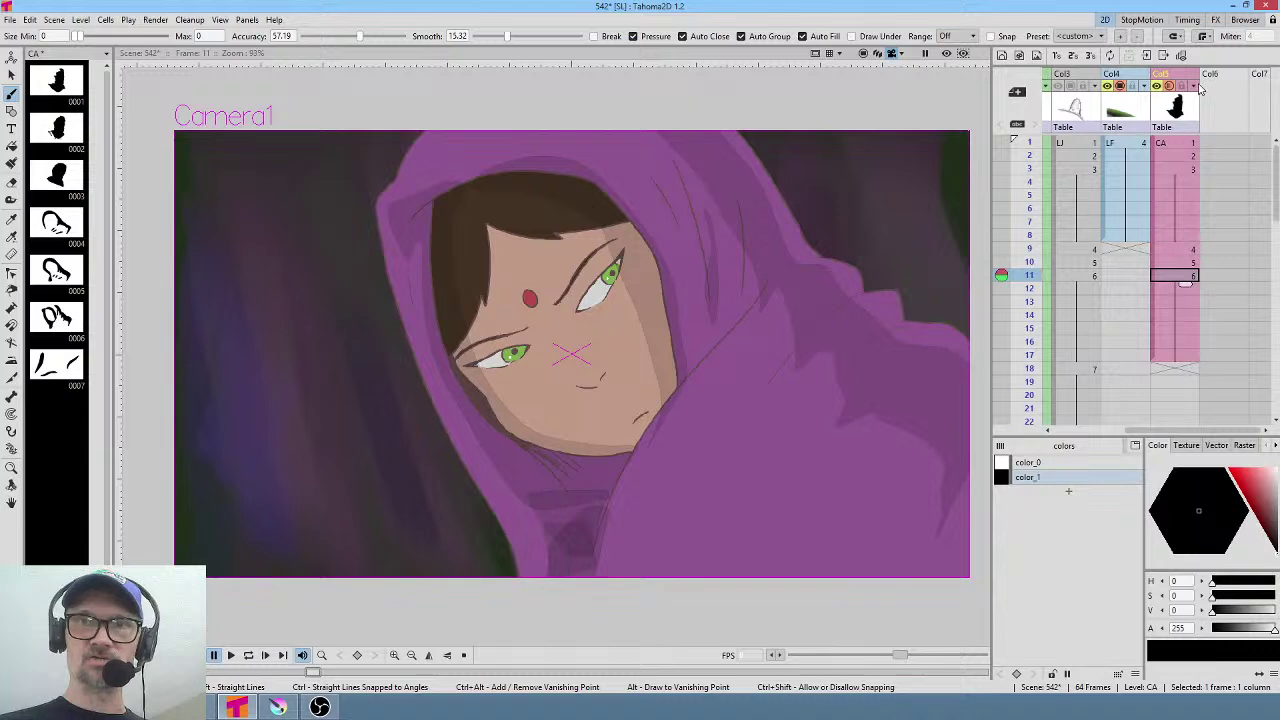
click(80, 20)
click(80, 36)
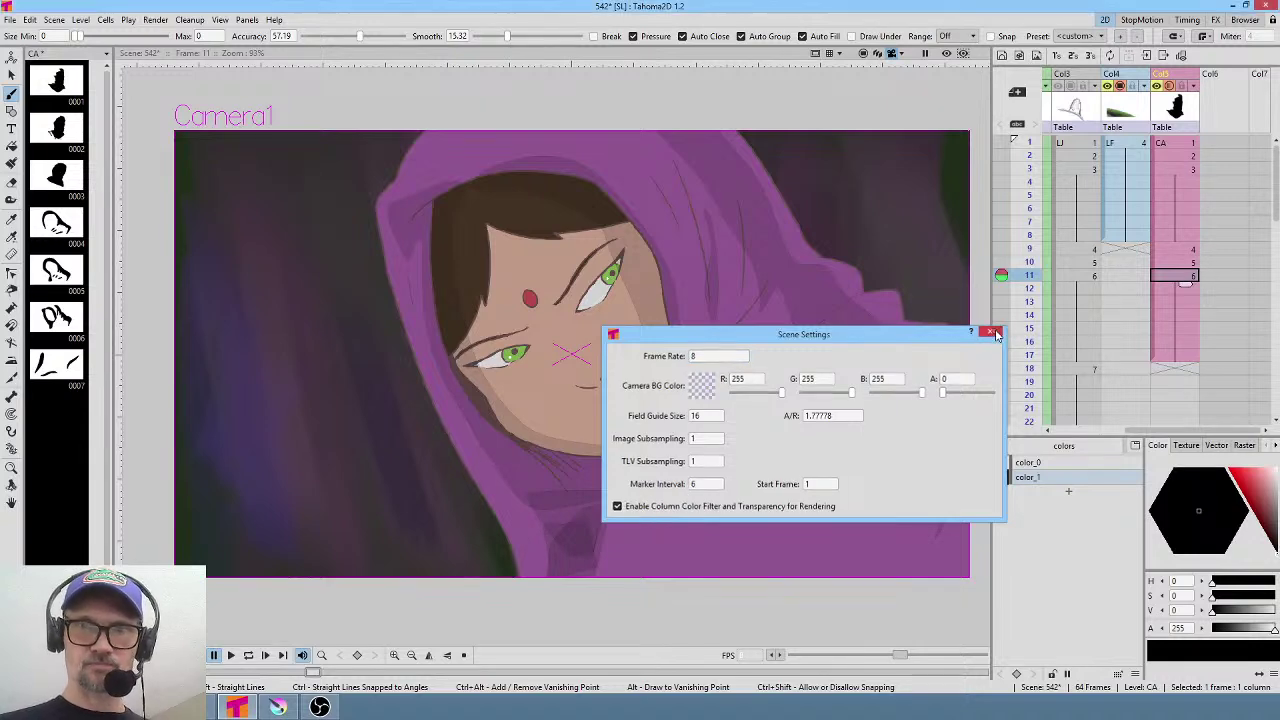
click(992, 333)
click(946, 53)
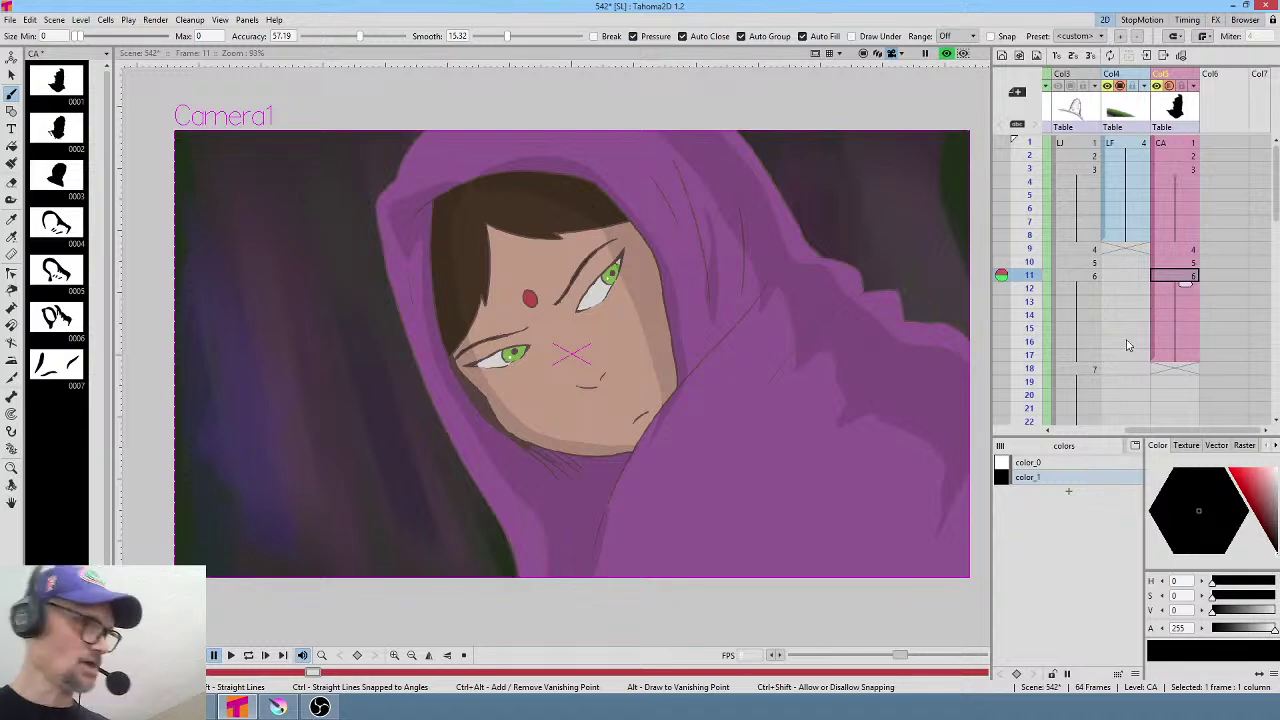
Play the scene in a loop to review the rendered shadows, and stop the playback.
key(l)
scroll(886, 403, down, 1)
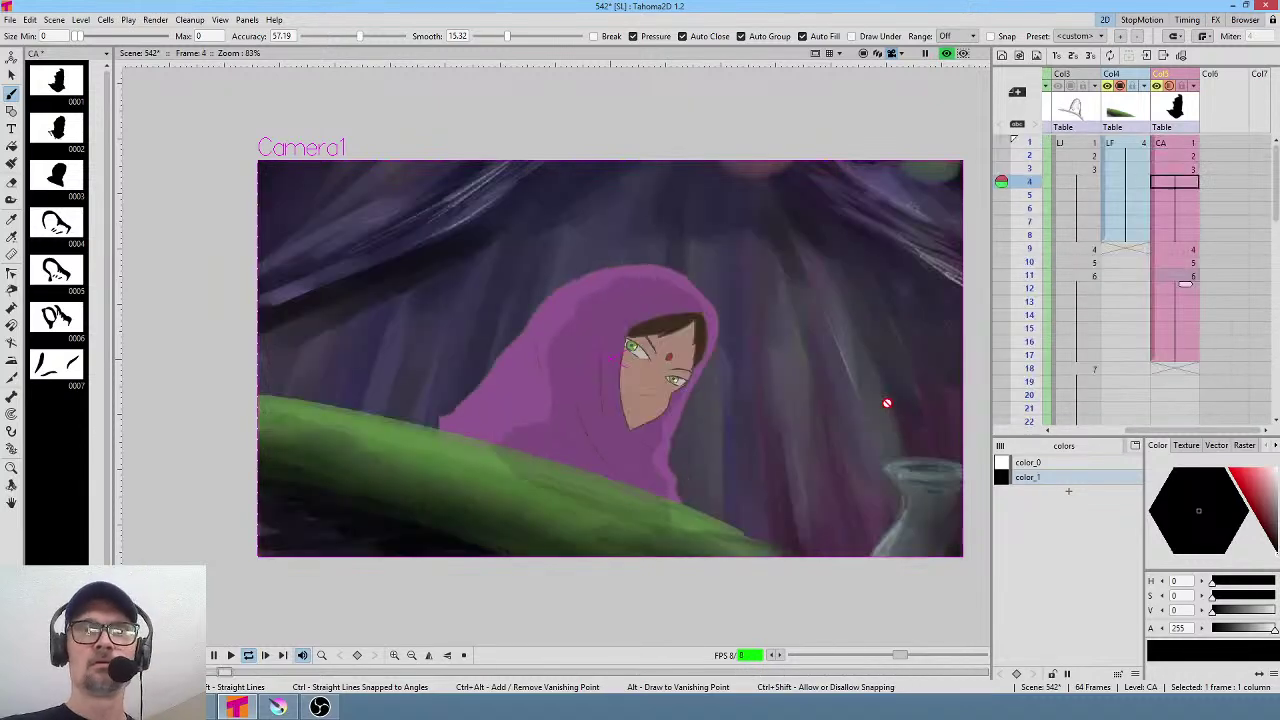
key(p)
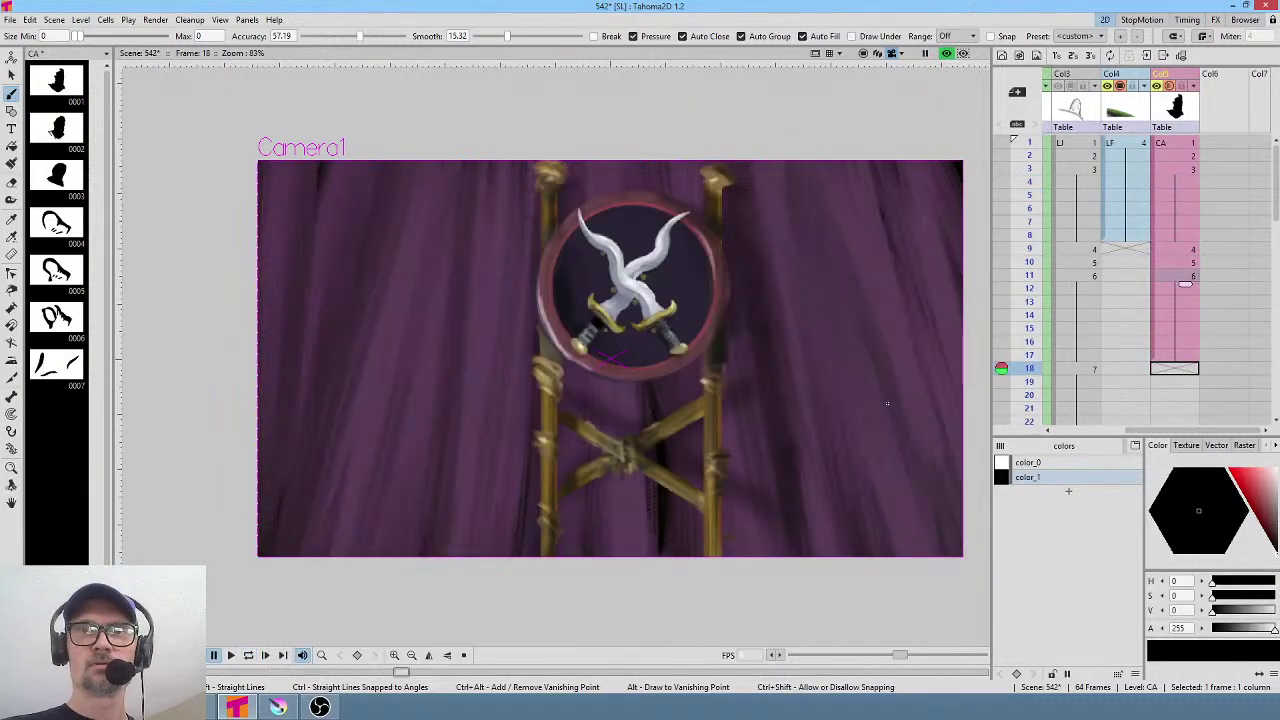
On frame 9 of column CA, widen the shadow along the hood's outer edge and paint a fold shadow at the neck.
click(1188, 249)
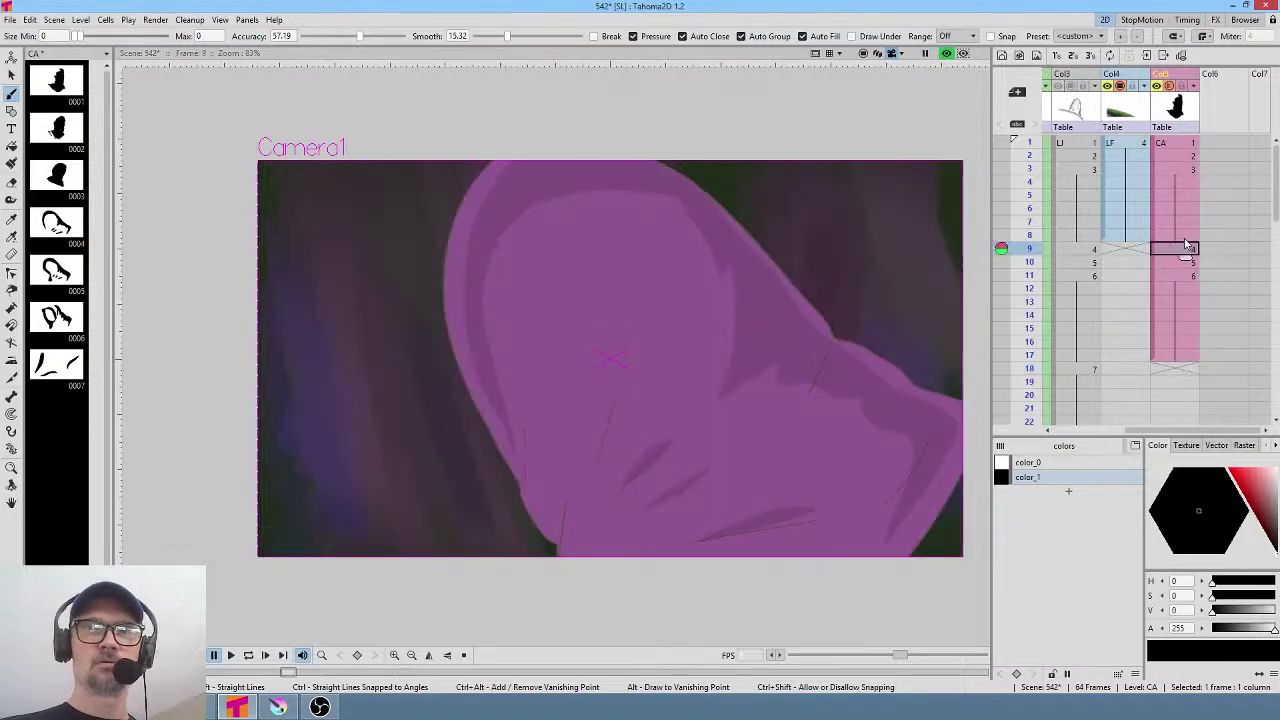
click(1033, 177)
drag(1033, 181, 1036, 249)
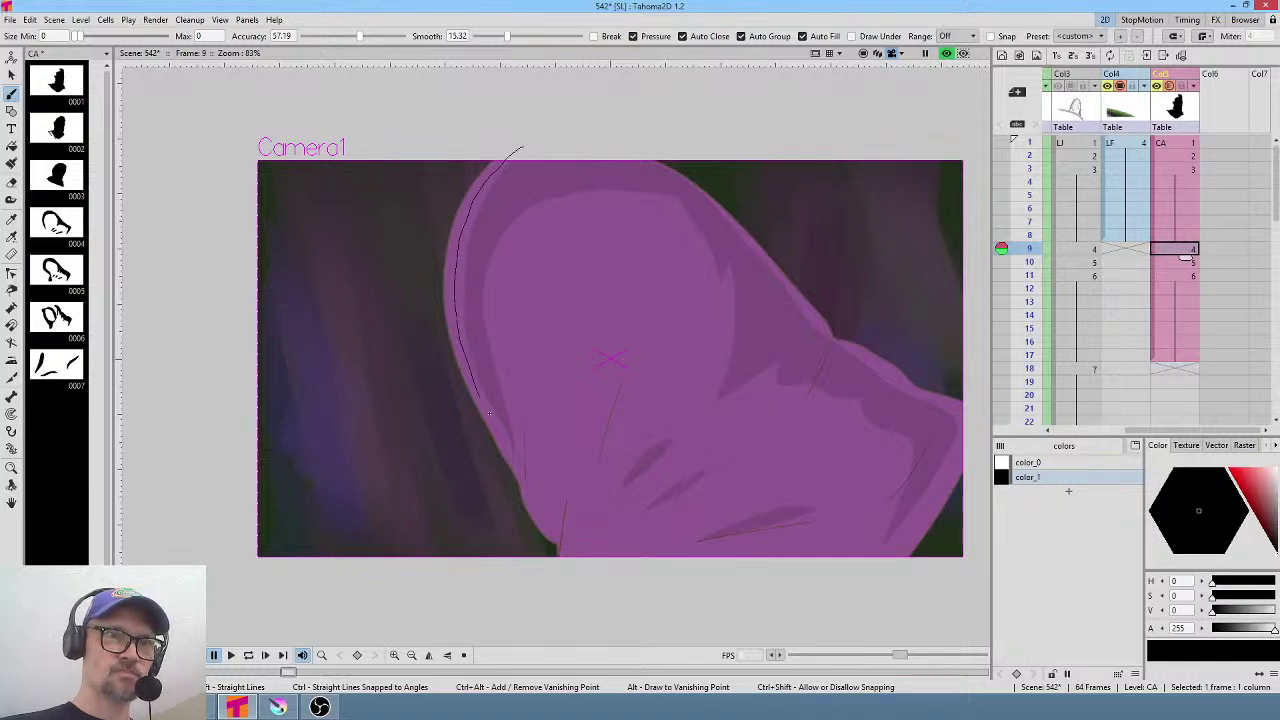
mouse_move(487, 367)
mouse_down()
mouse_move(478, 298)
mouse_move(518, 152)
mouse_move(542, 137)
mouse_up()
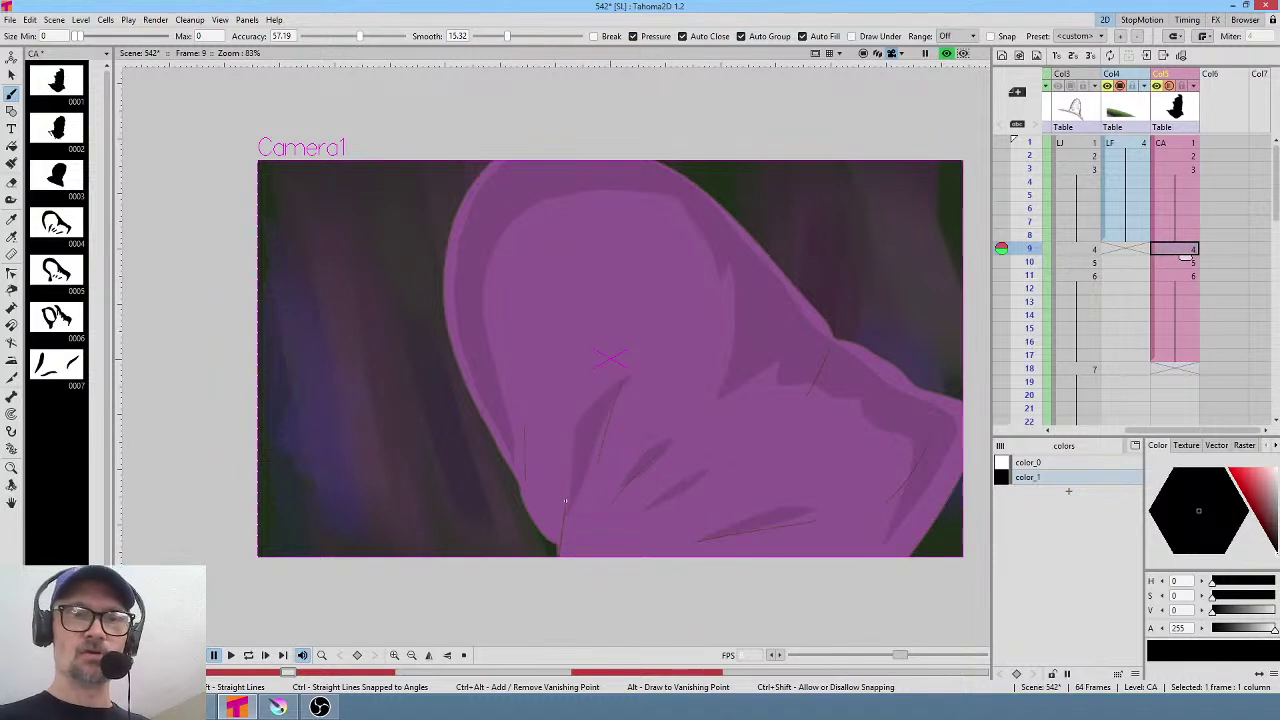
On frame 10 of column CA, erase the small neck fold shadow and paint pointed fold shadows beside the face opening.
click(1183, 263)
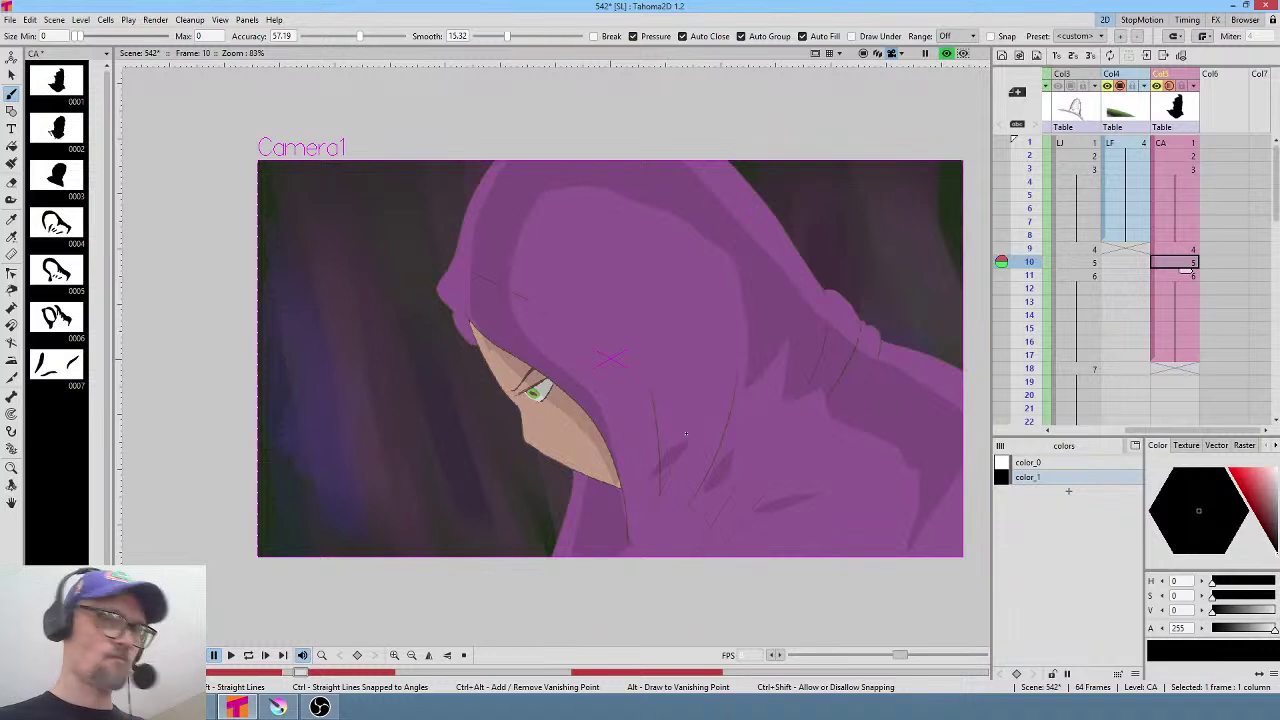
key(a)
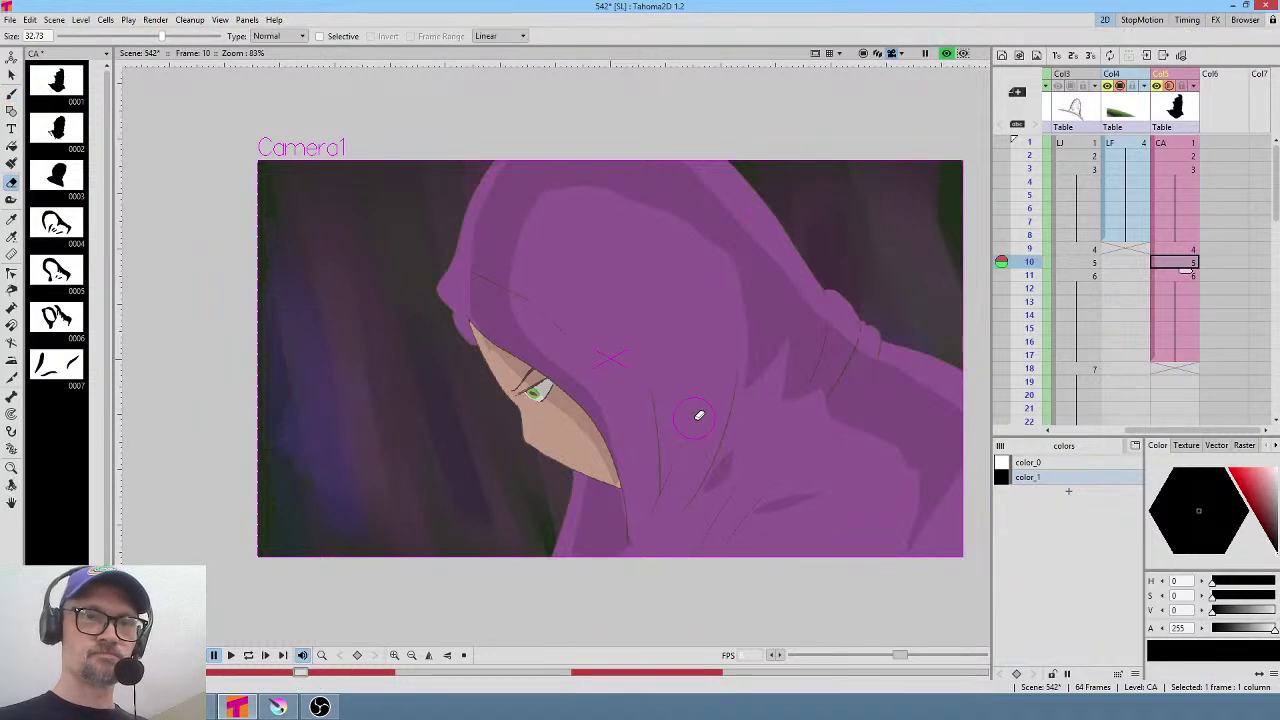
key(b)
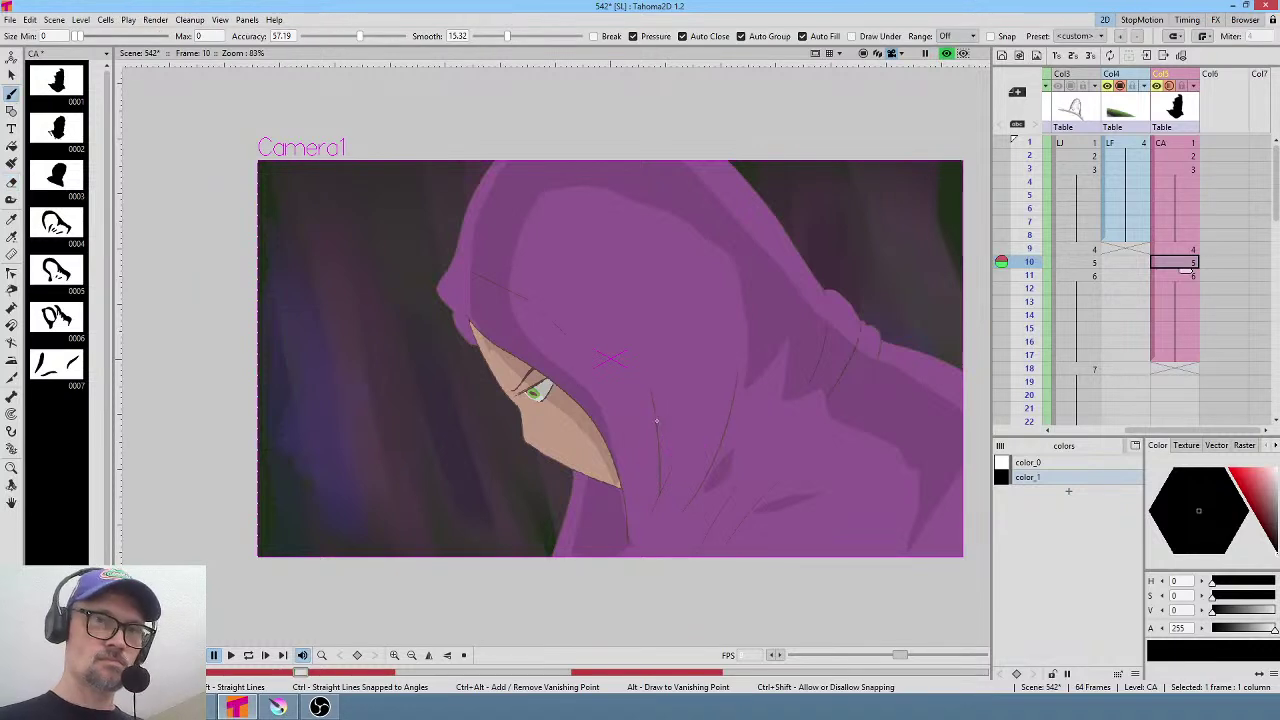
drag(661, 488, 682, 452)
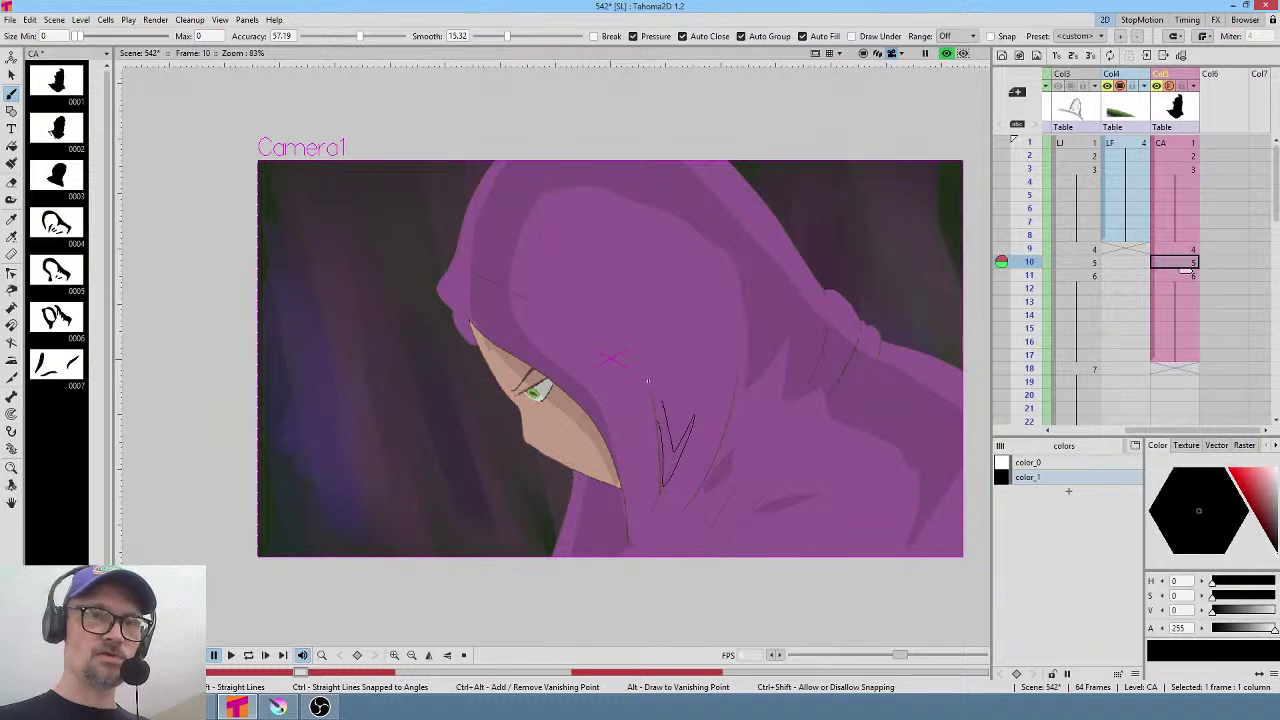
key(ctrl+z)
key(ctrl+z)
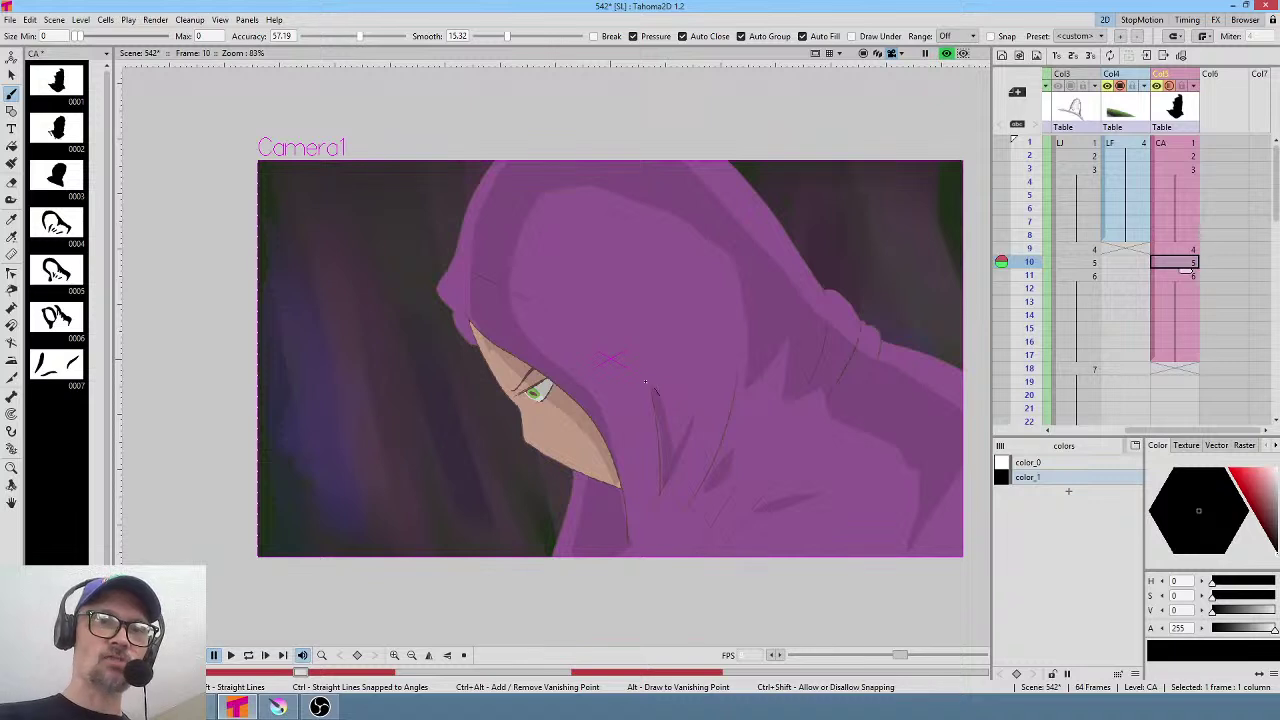
key(ctrl+z)
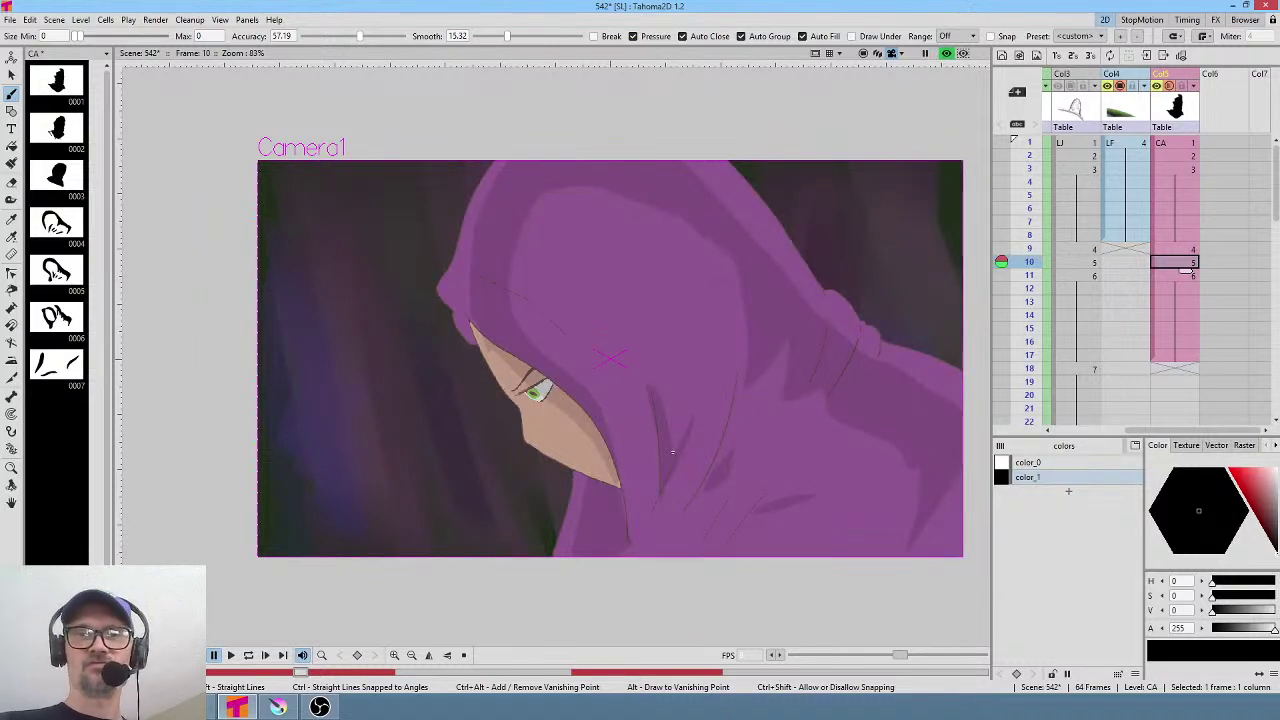
Step back and forth through frames 8 to 10 to compare the reworked shadows.
click(1031, 235)
click(1031, 249)
click(1032, 261)
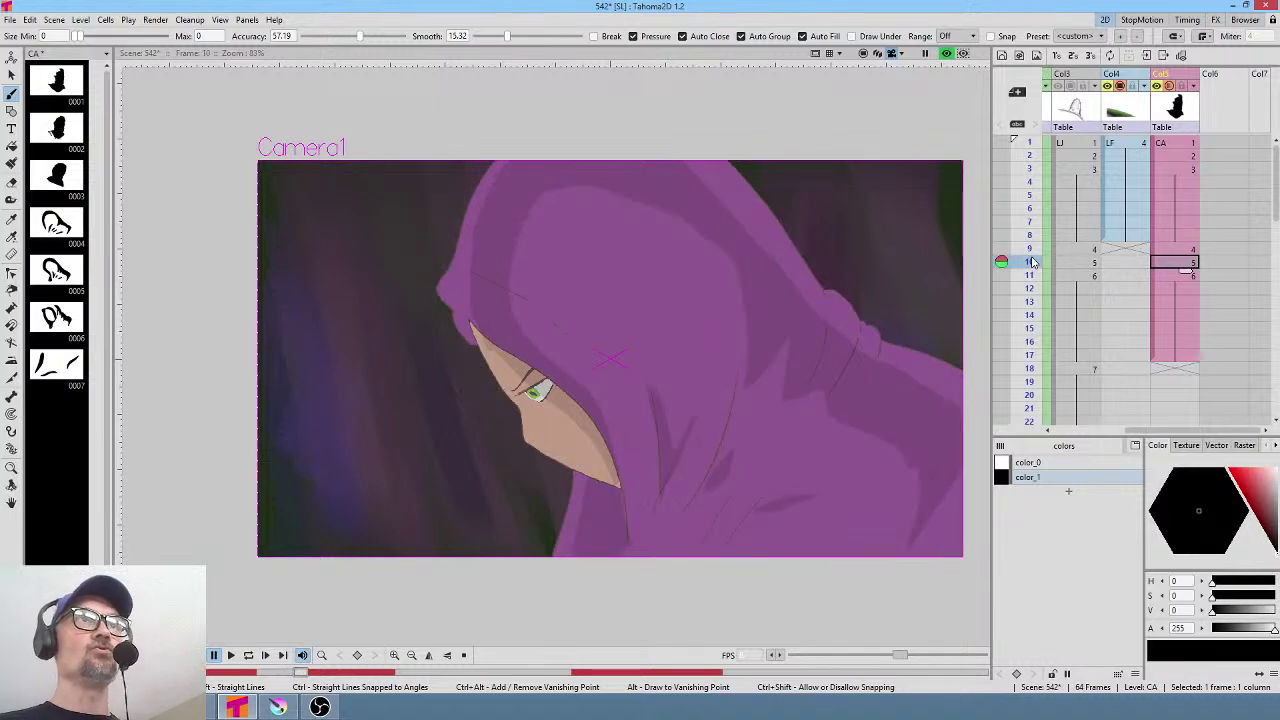
click(1031, 249)
On frame 11 of column CA, paint long fold shadows across the cloak's arm and shoulder.
click(1032, 274)
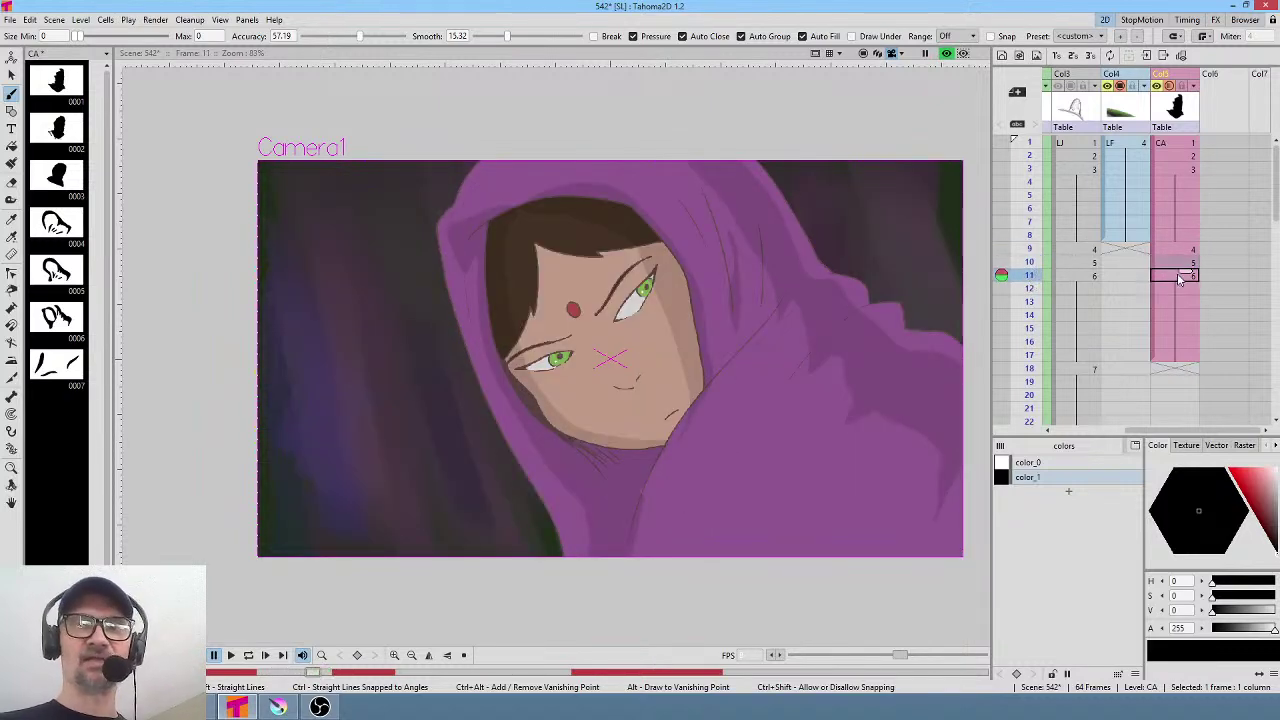
drag(766, 398, 705, 485)
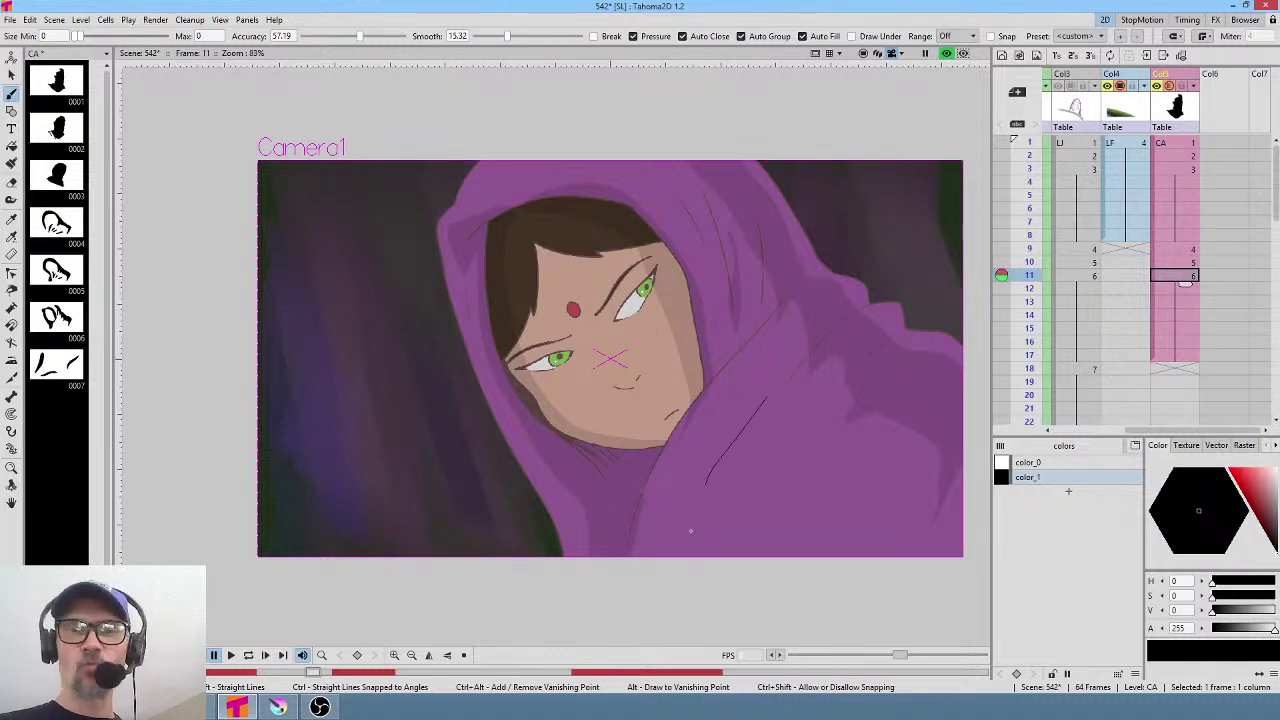
key(ctrl+z)
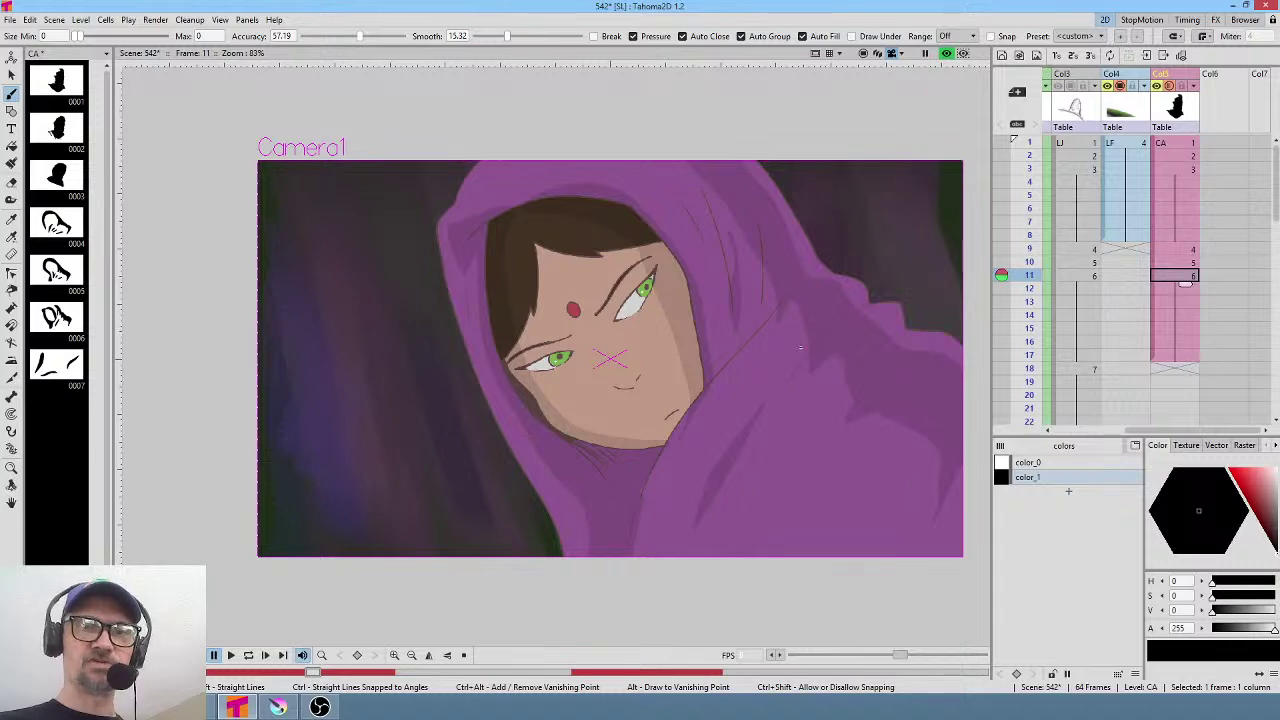
key(ctrl+z)
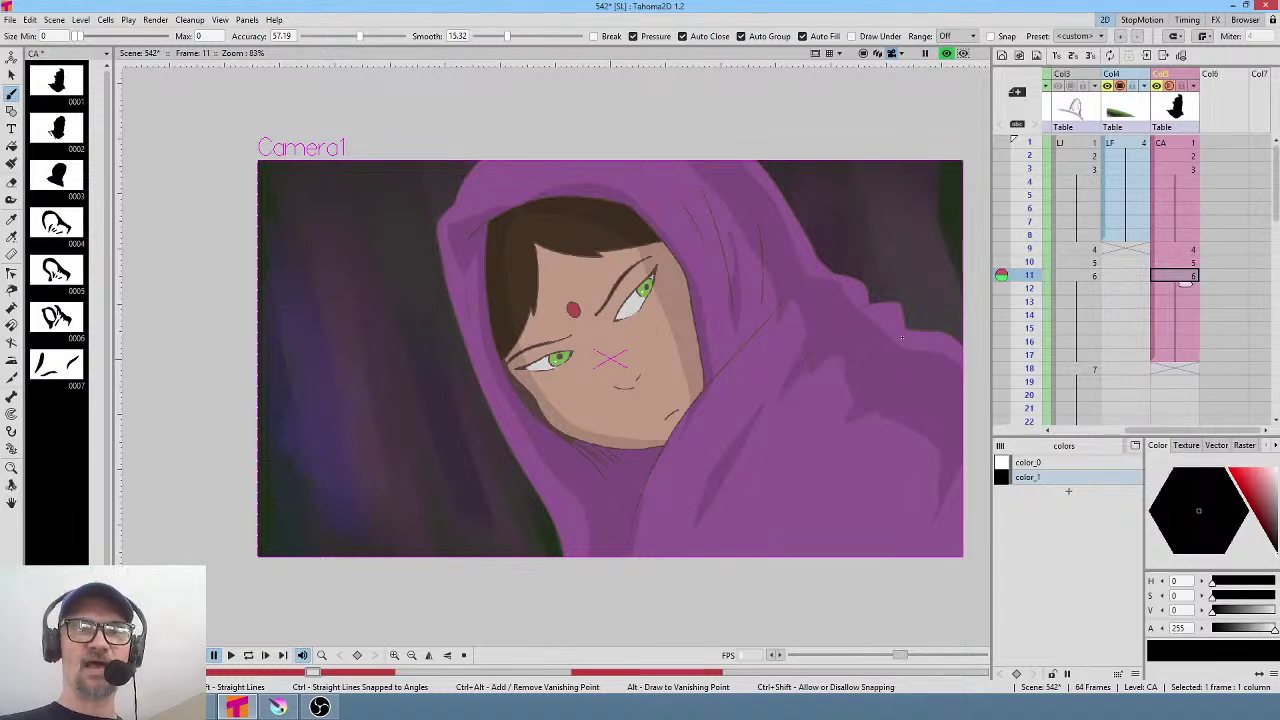
key(ctrl+z)
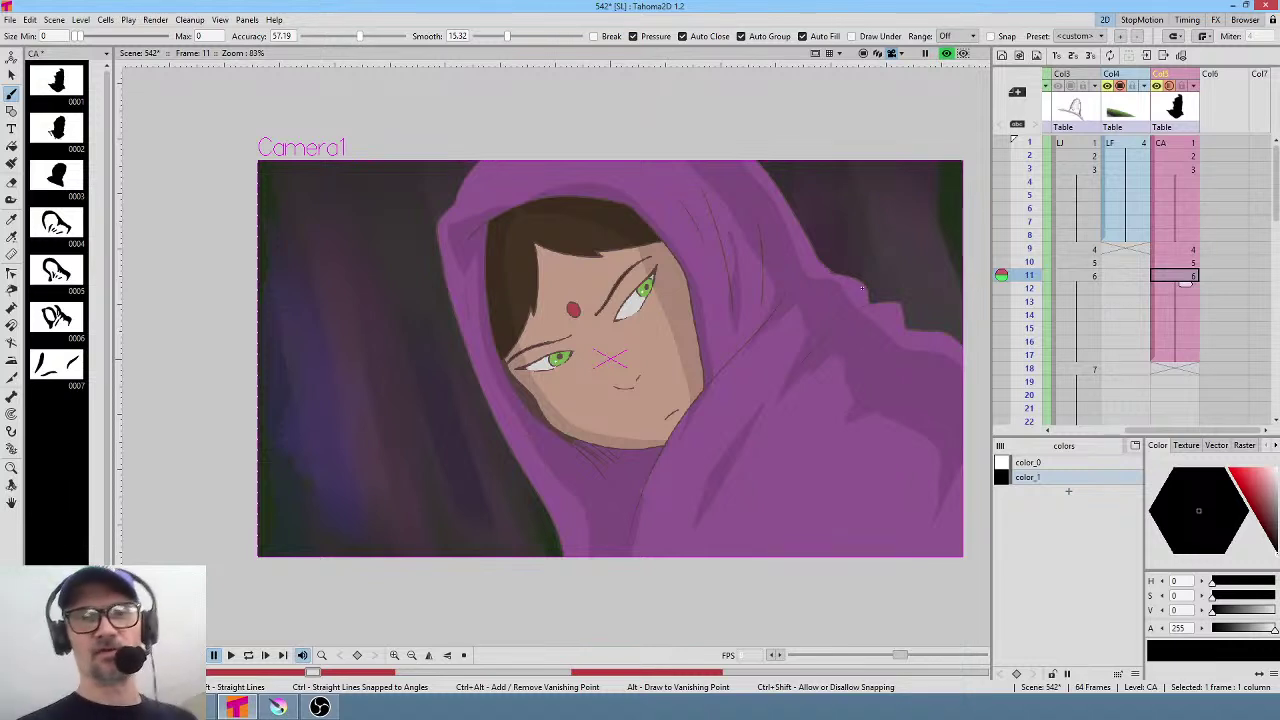
key(ctrl+z)
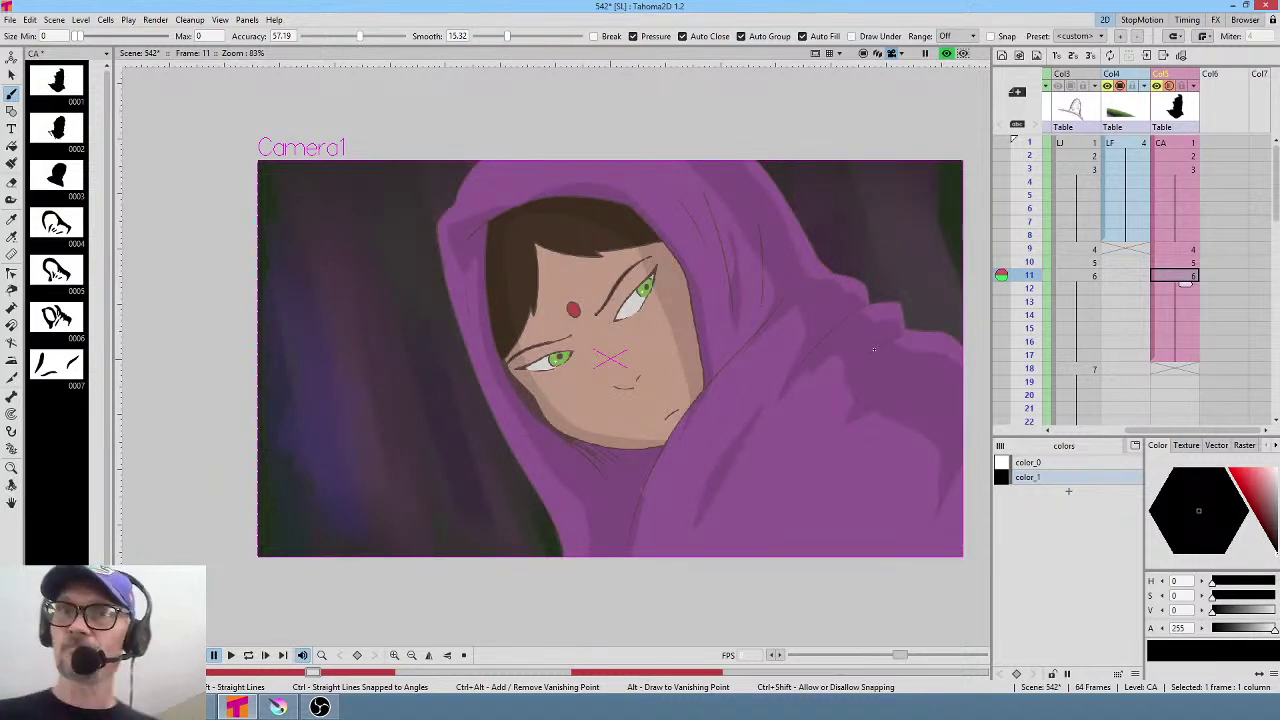
Paint frame 11 shadows near the top of the hood and along the cloak fold running from the chin to the shoulder.
middle_click(781, 367)
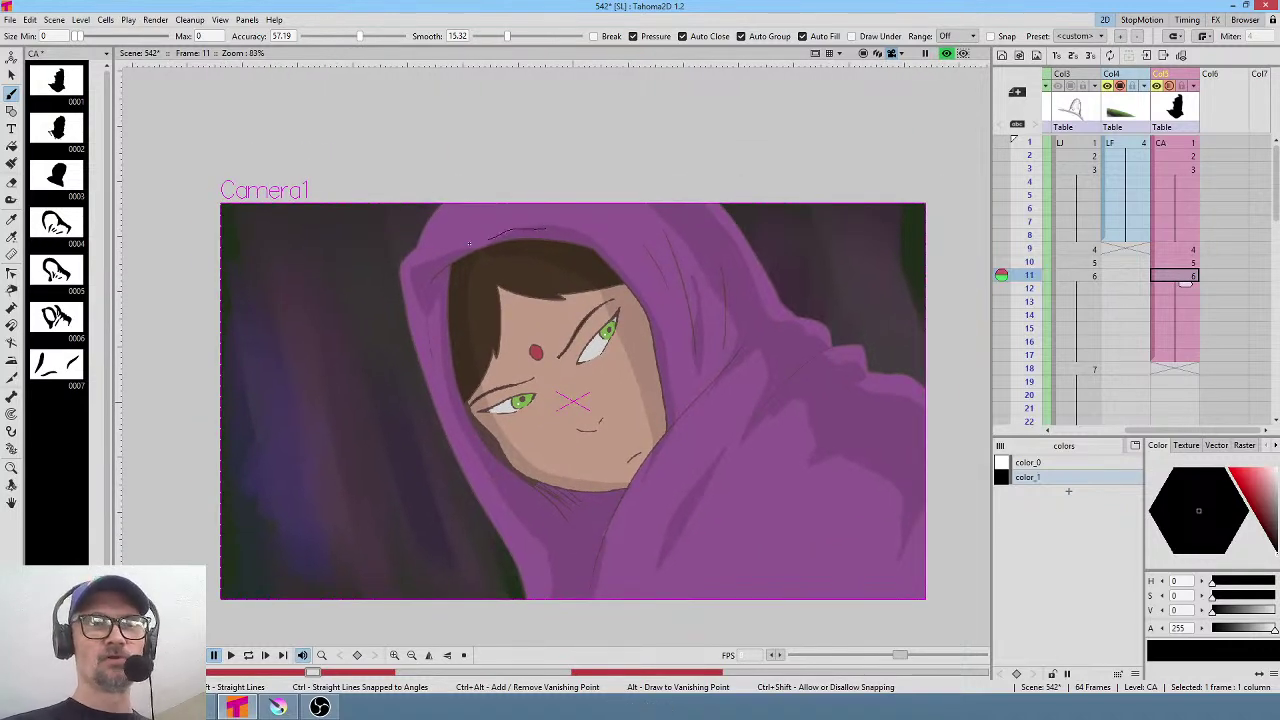
key(ctrl+z)
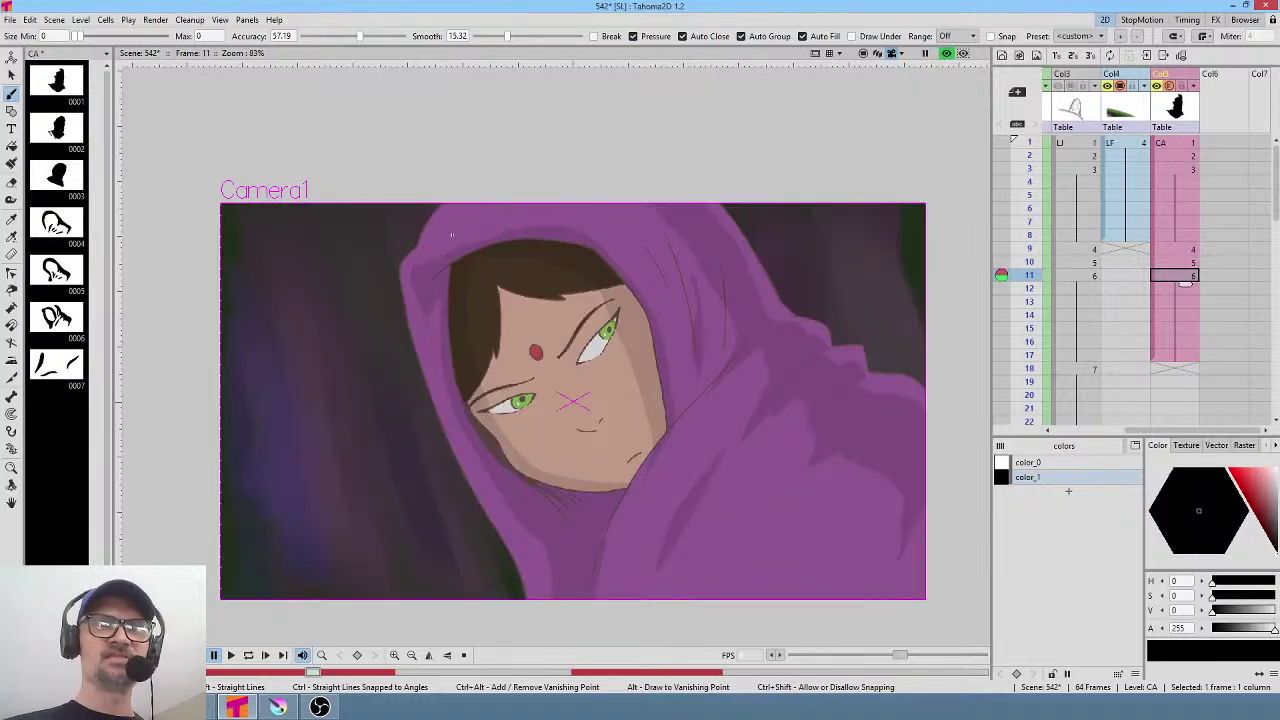
key(ctrl+z)
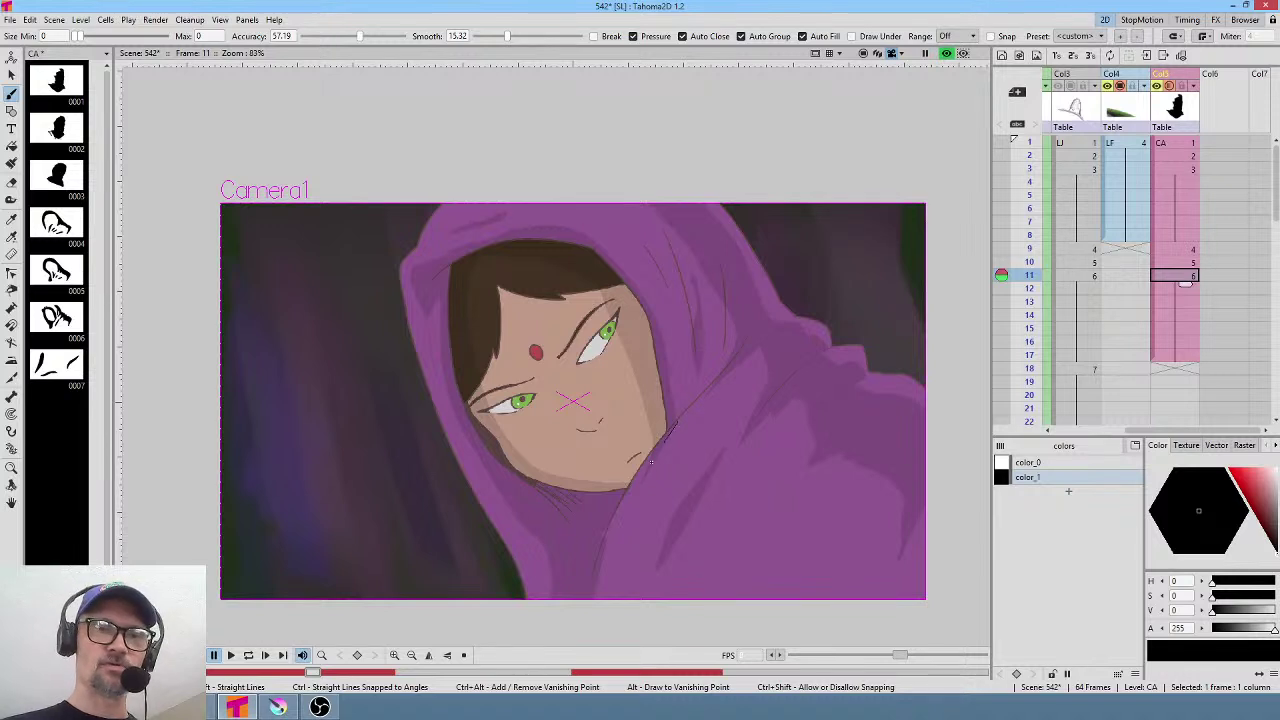
drag(604, 522, 646, 452)
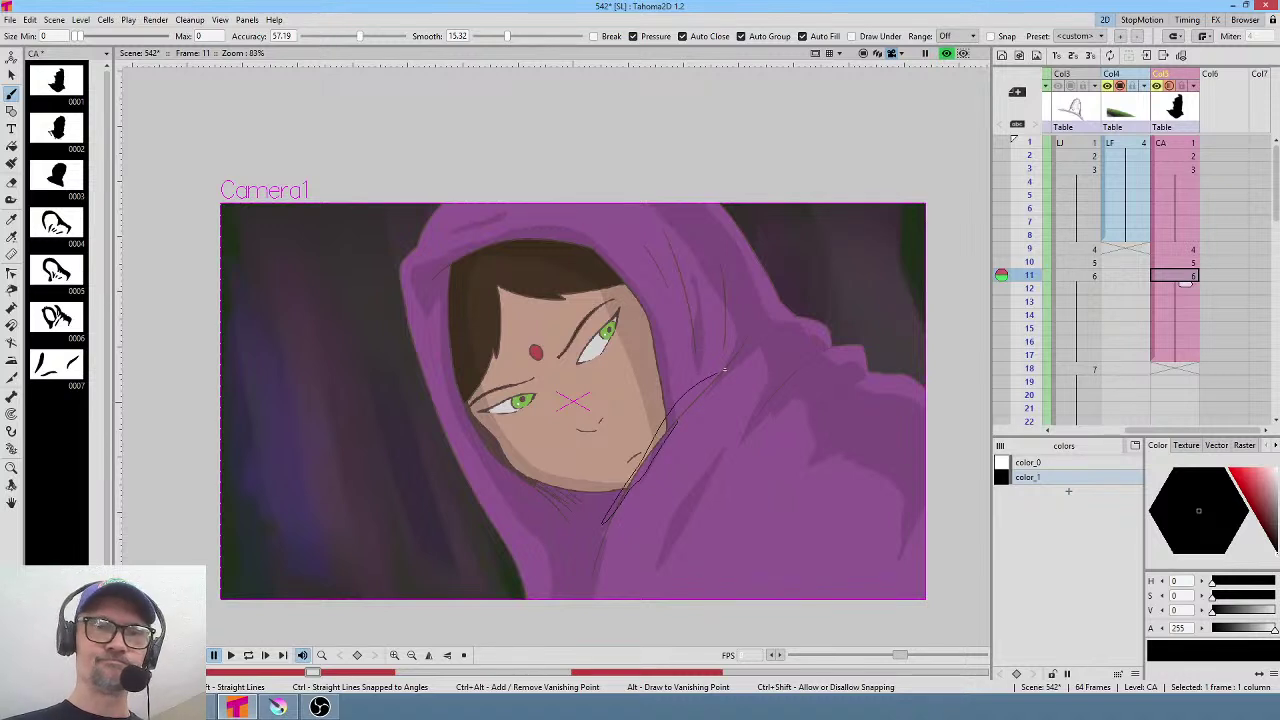
key(ctrl+z)
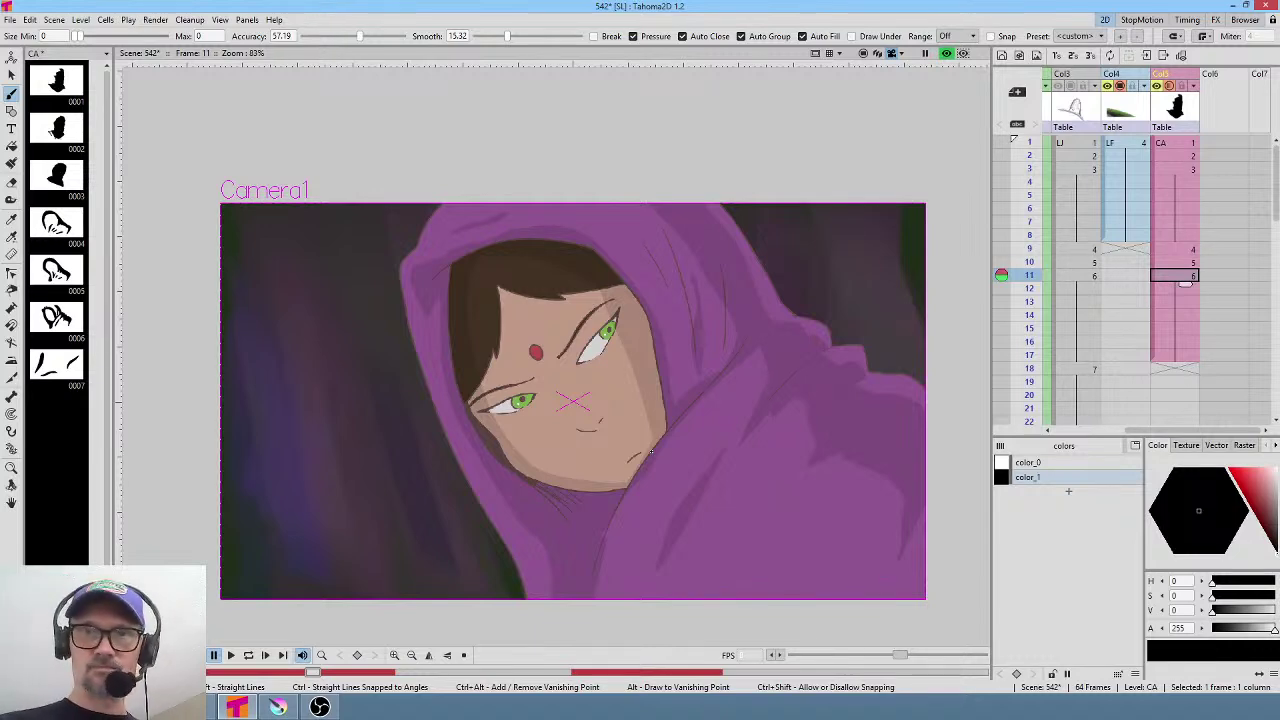
Scrub back from frame 11 and through frames 2 to 9 to review the shadows in motion.
mouse_move(1033, 278)
mouse_down()
mouse_move(1033, 368)
mouse_move(1047, 180)
mouse_move(1052, 206)
mouse_up()
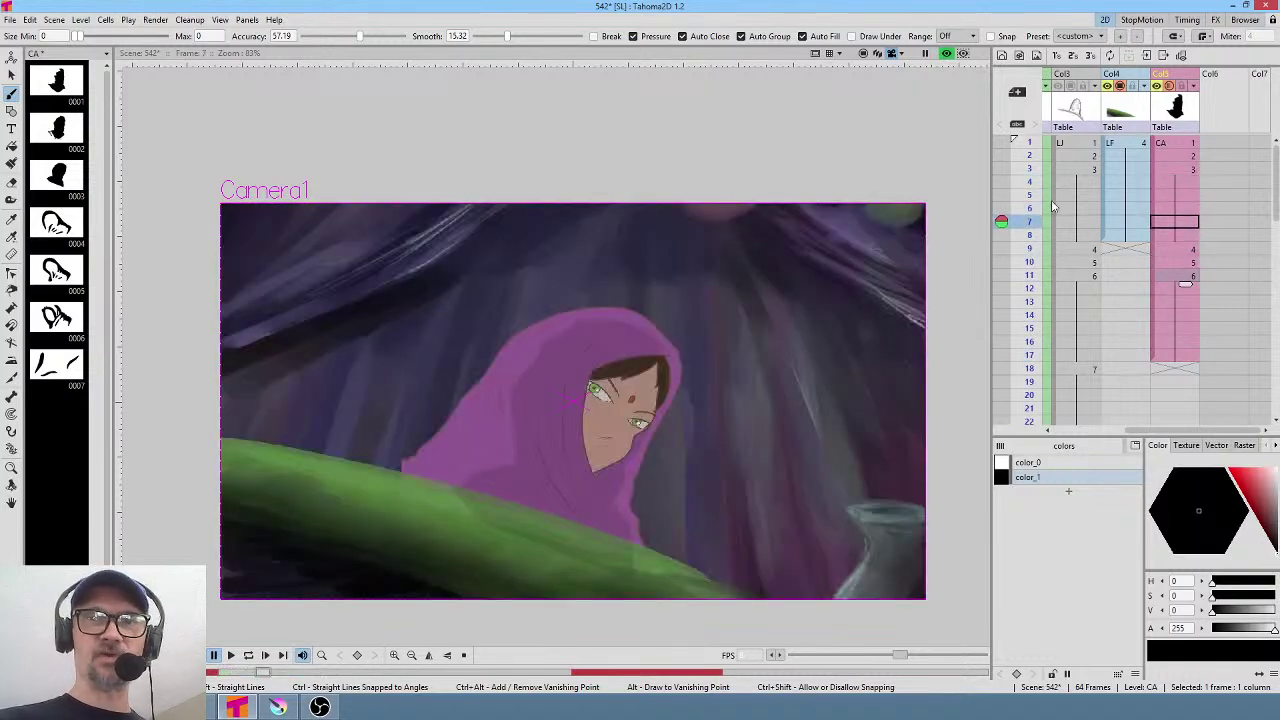
middle_click(1052, 206)
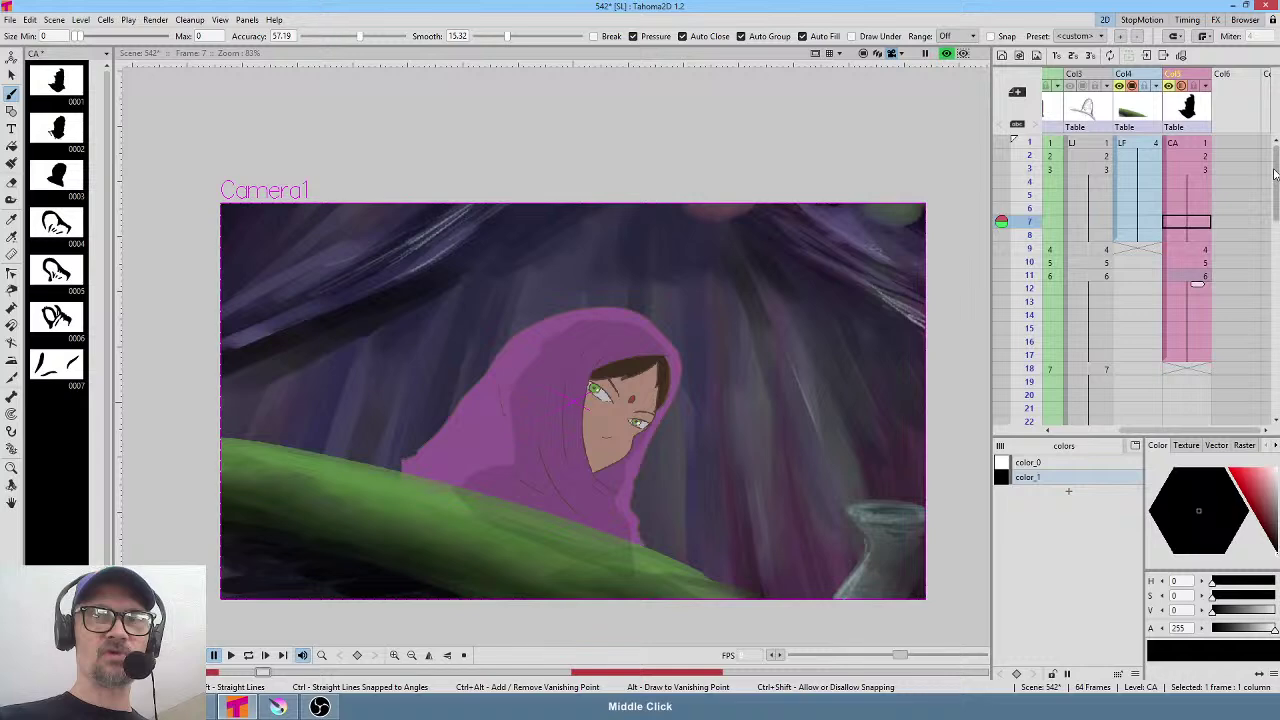
click(1032, 156)
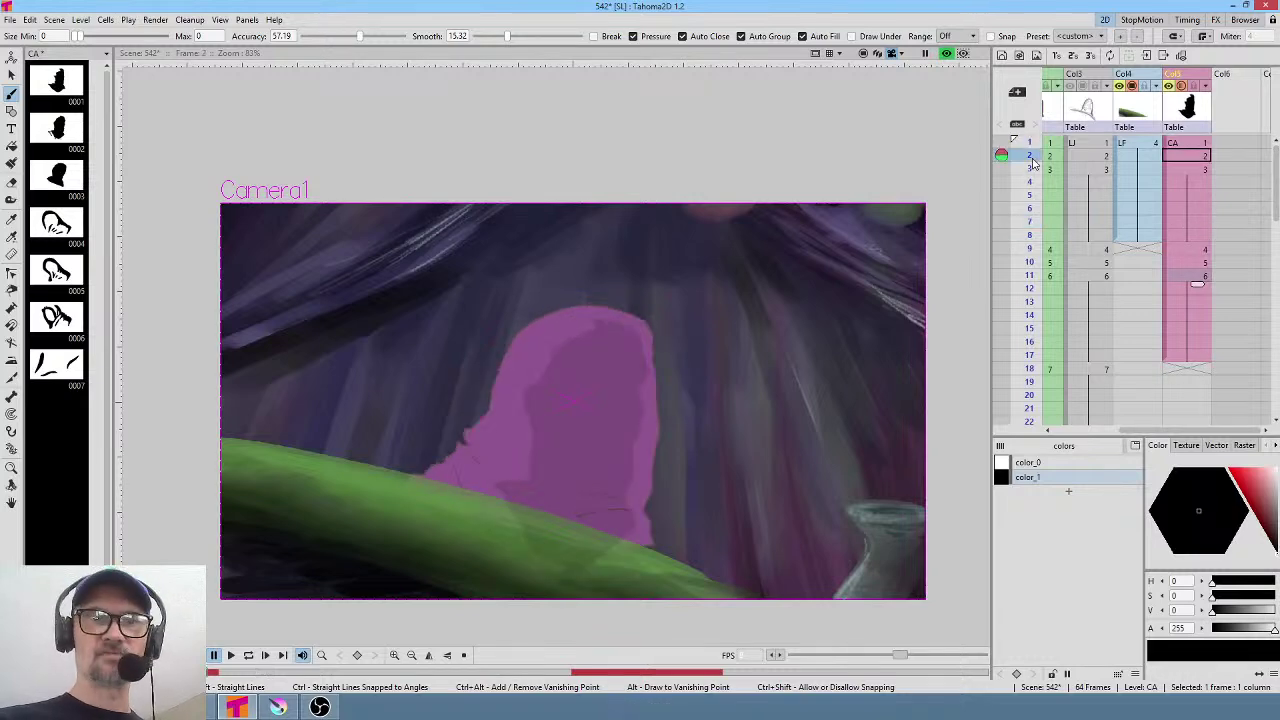
mouse_move(1035, 163)
mouse_down()
mouse_move(1020, 285)
mouse_move(1027, 222)
mouse_move(1025, 273)
mouse_move(1028, 248)
mouse_up()
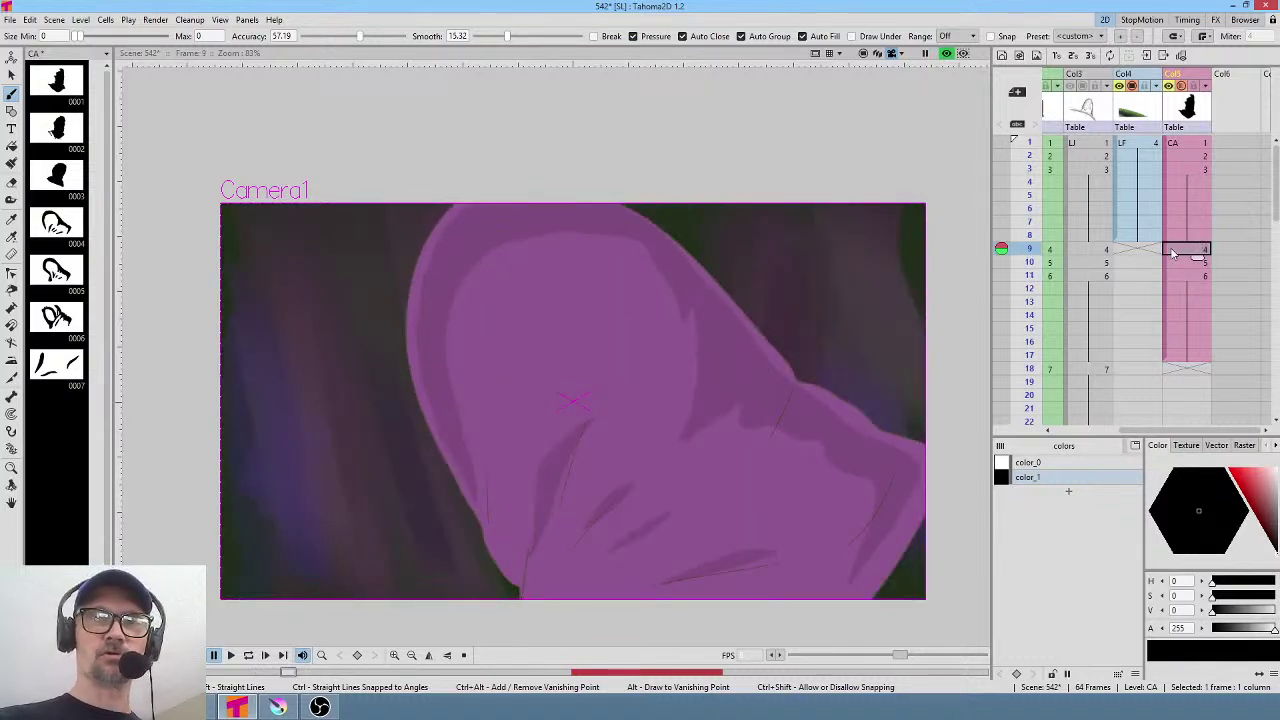
On frame 10 of column CA, try a shadow stroke down the back edge of the hood and undo it.
click(1196, 263)
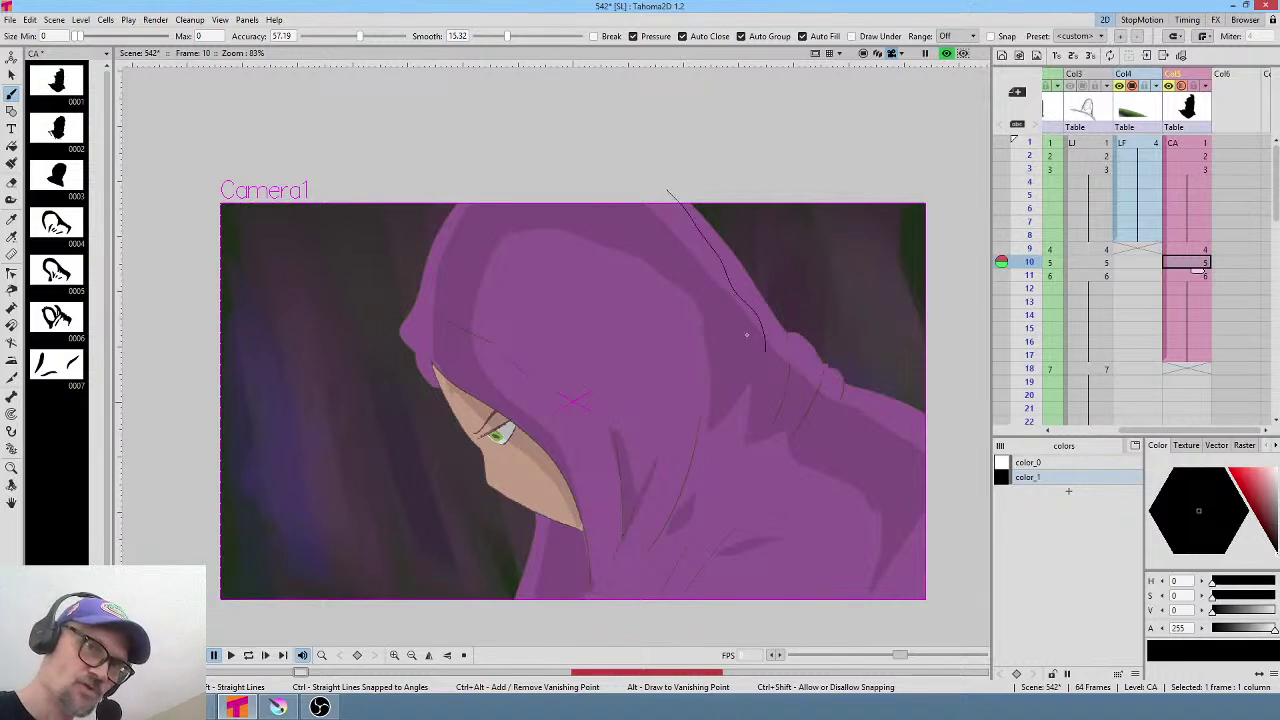
key(ctrl+z)
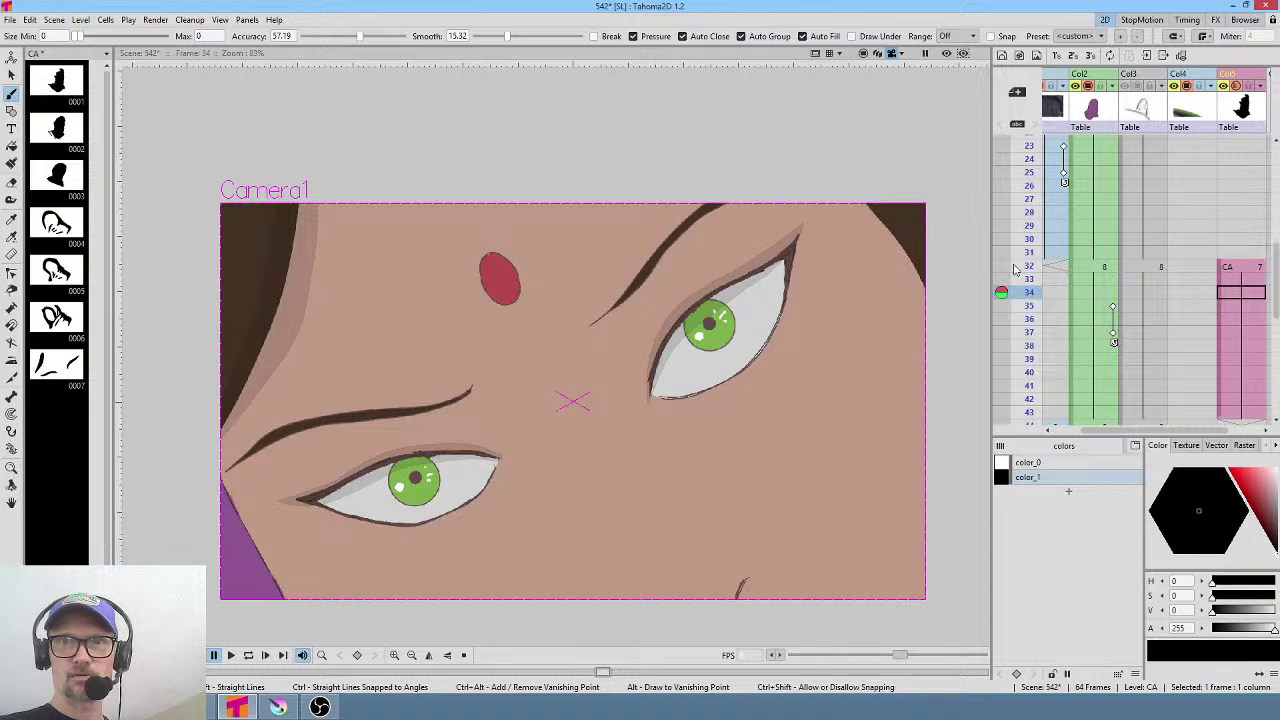
Scrub between frames 35 and 32 of the eye close-up, and check the first drawing of column LK.
click(1031, 305)
mouse_move(1033, 308)
mouse_down()
mouse_move(1033, 333)
mouse_move(1033, 290)
mouse_move(1035, 355)
mouse_move(1040, 266)
mouse_up()
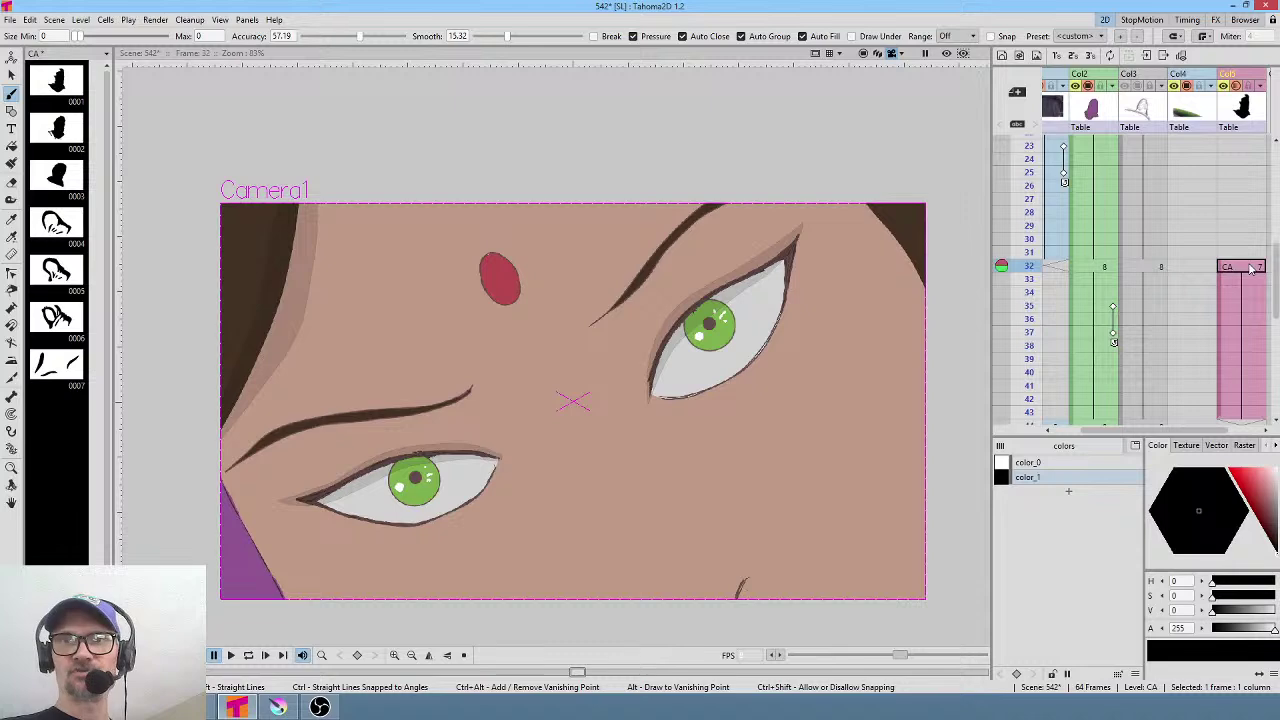
scroll(1105, 261, up, 5)
click(1094, 144)
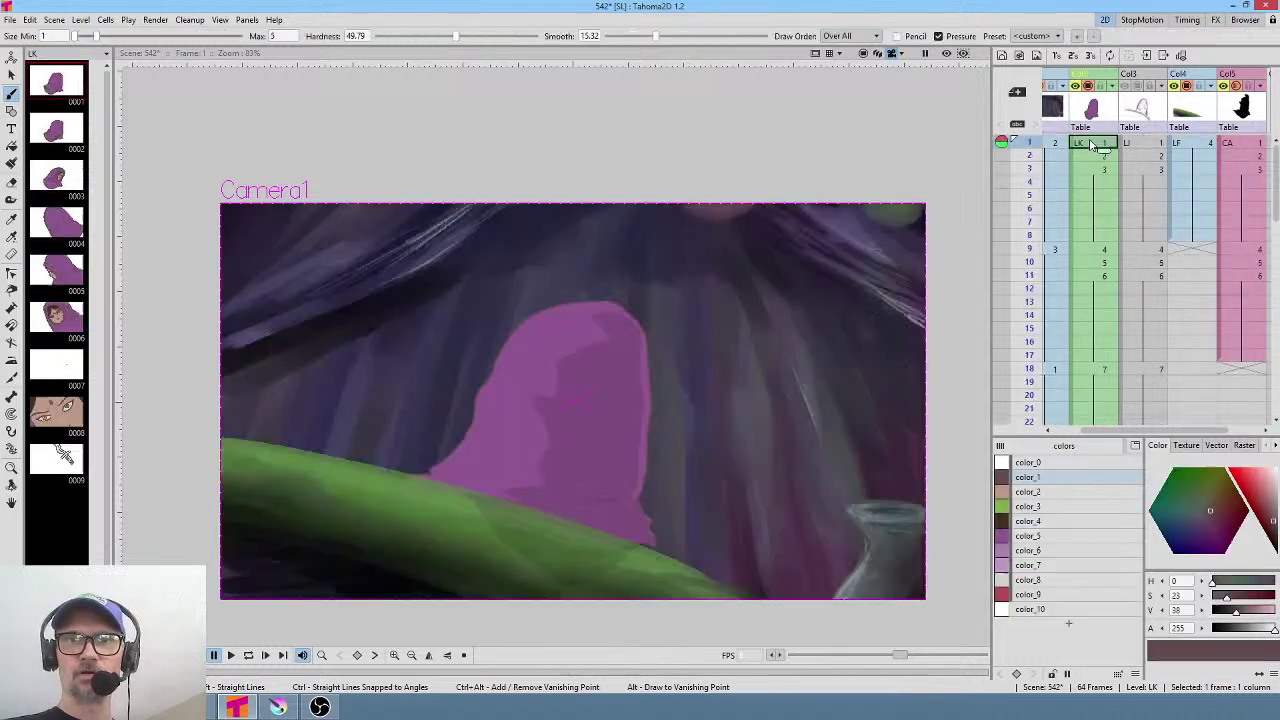
scroll(1113, 310, down, 5)
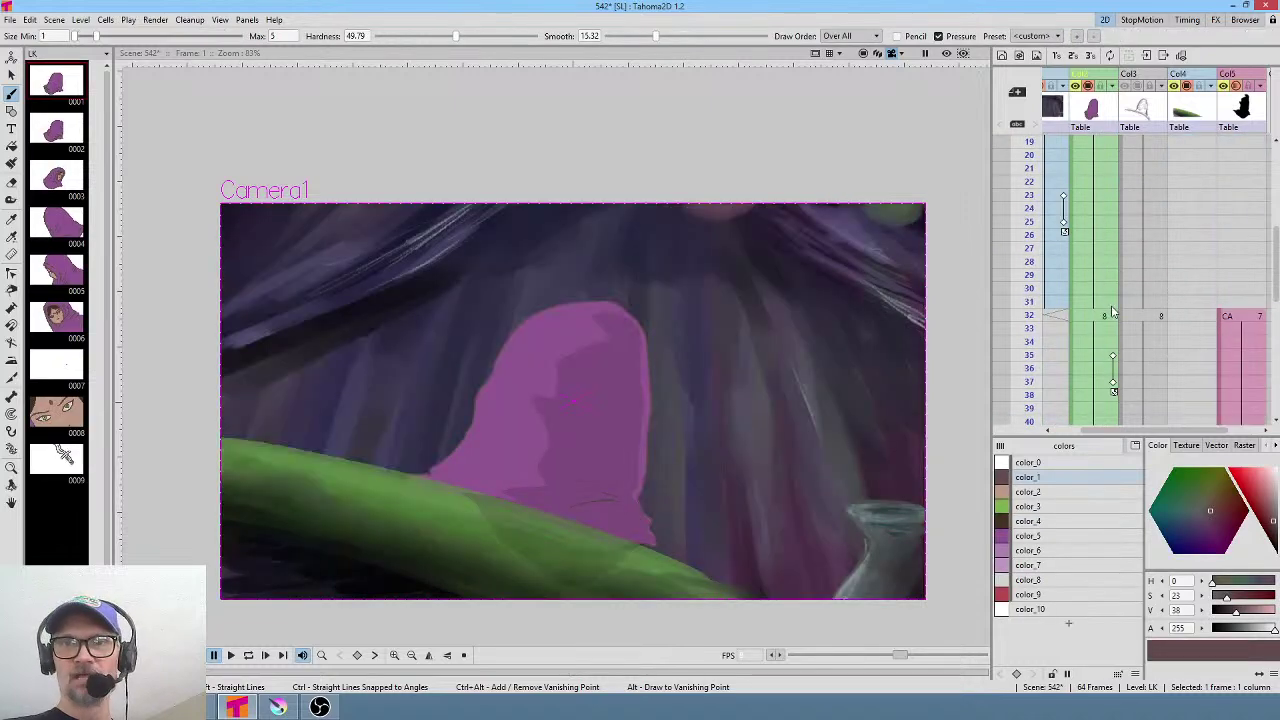
In the Stage Schematic, rearrange the nodes and parent the shadow column Col5 (CA) to Col2 (LK) instead of Table.
click(1238, 317)
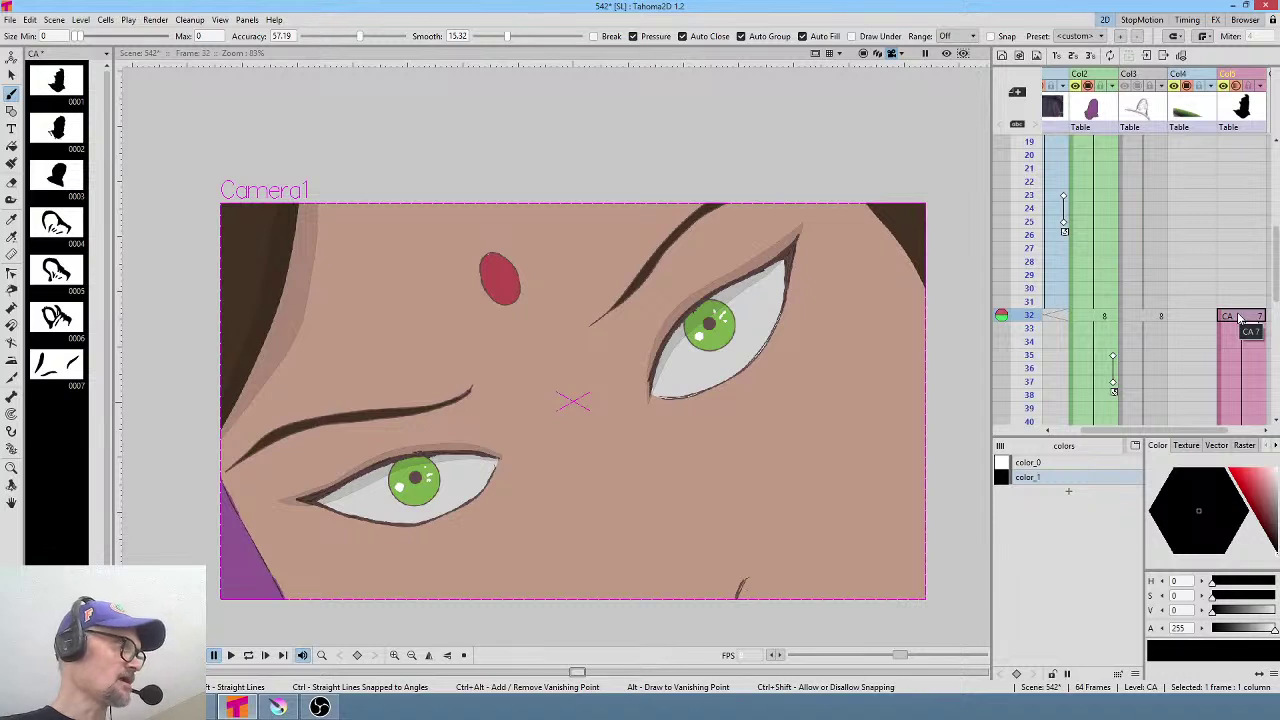
key(F8)
click(560, 378)
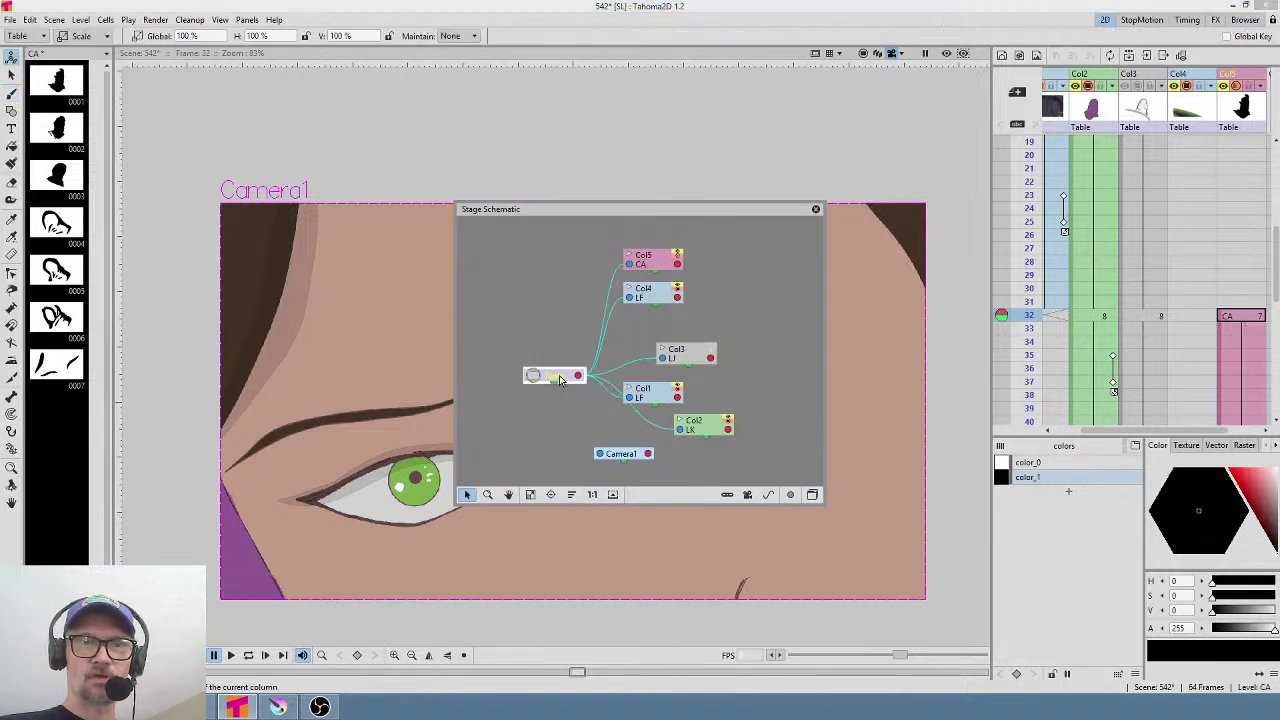
drag(560, 378, 509, 317)
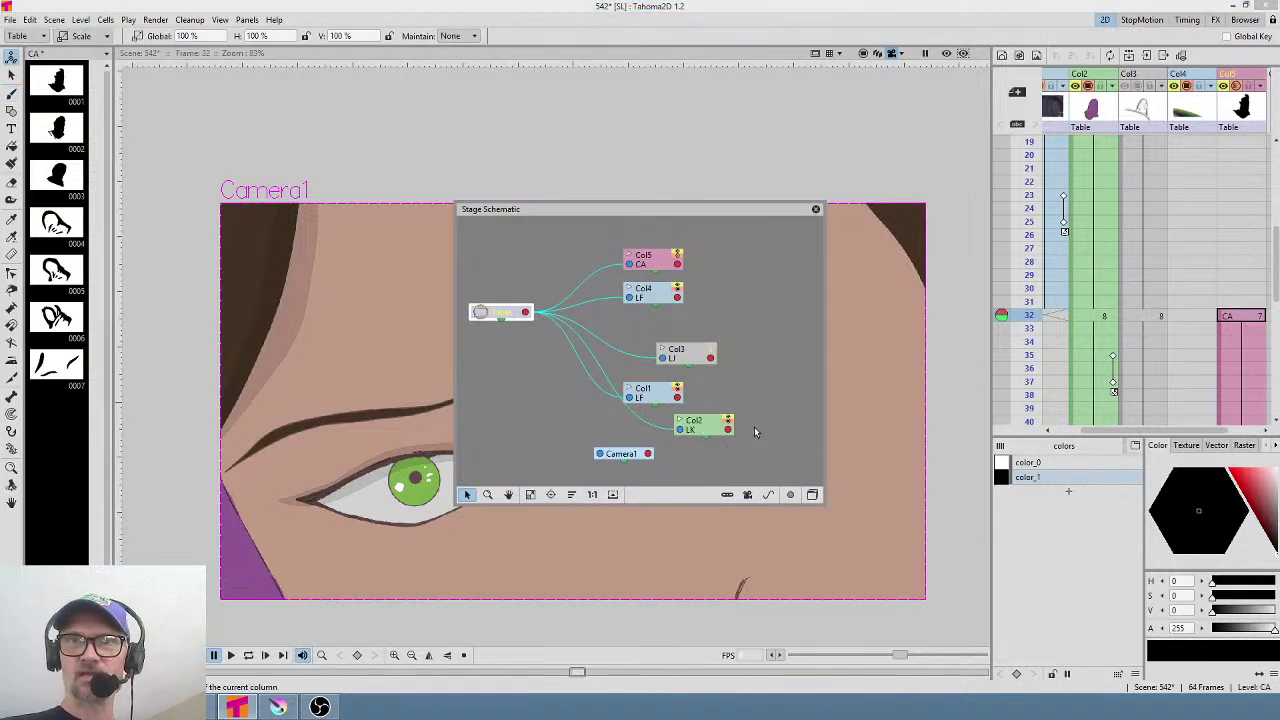
drag(653, 266, 753, 330)
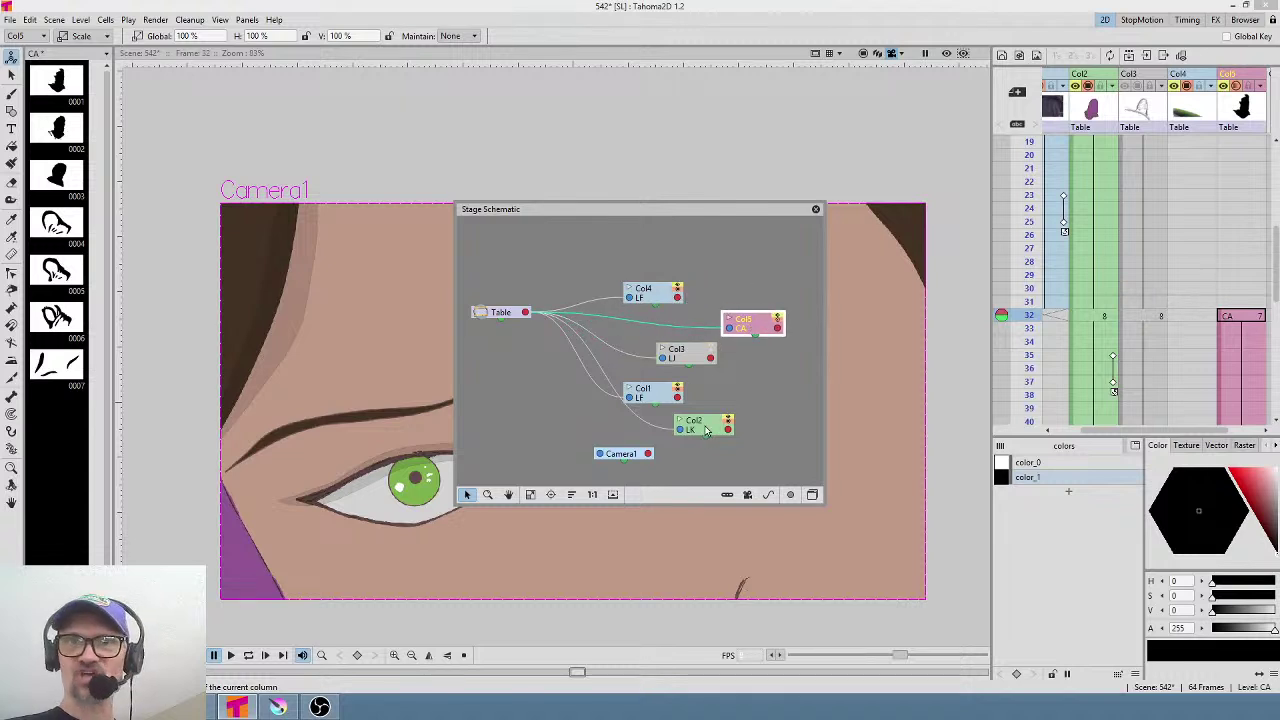
drag(695, 430, 649, 428)
drag(738, 328, 755, 364)
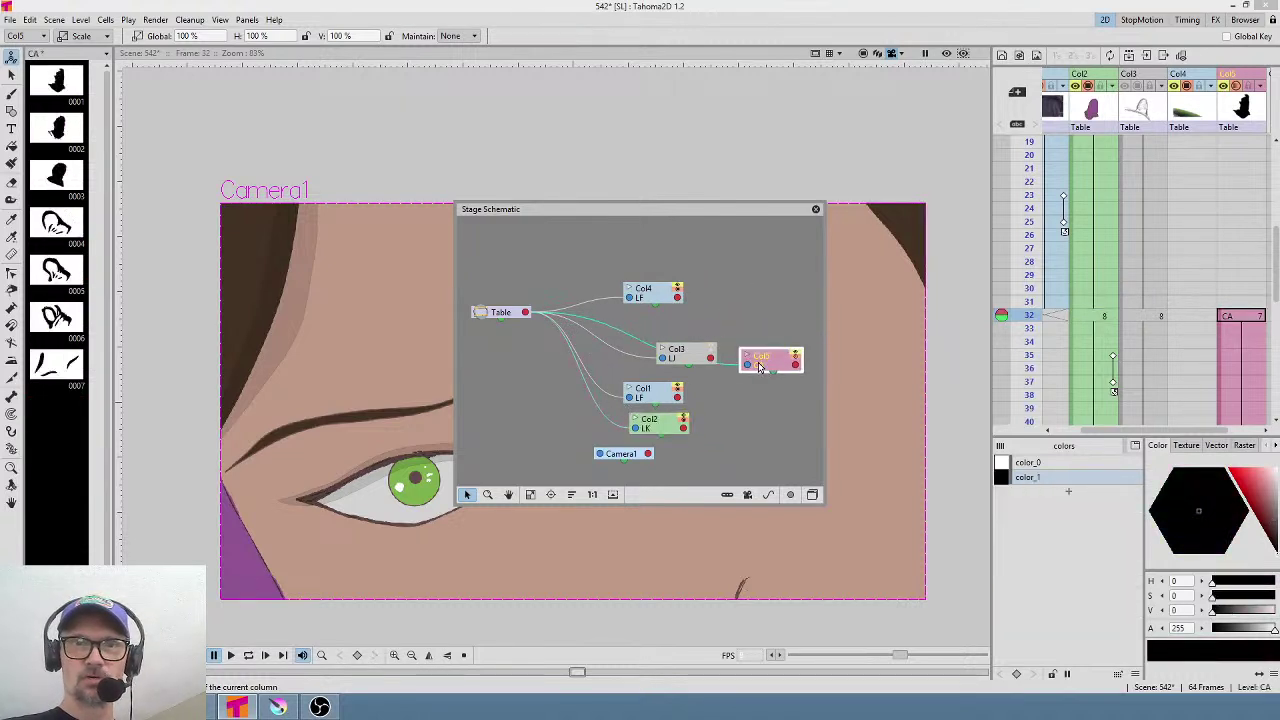
drag(684, 428, 758, 431)
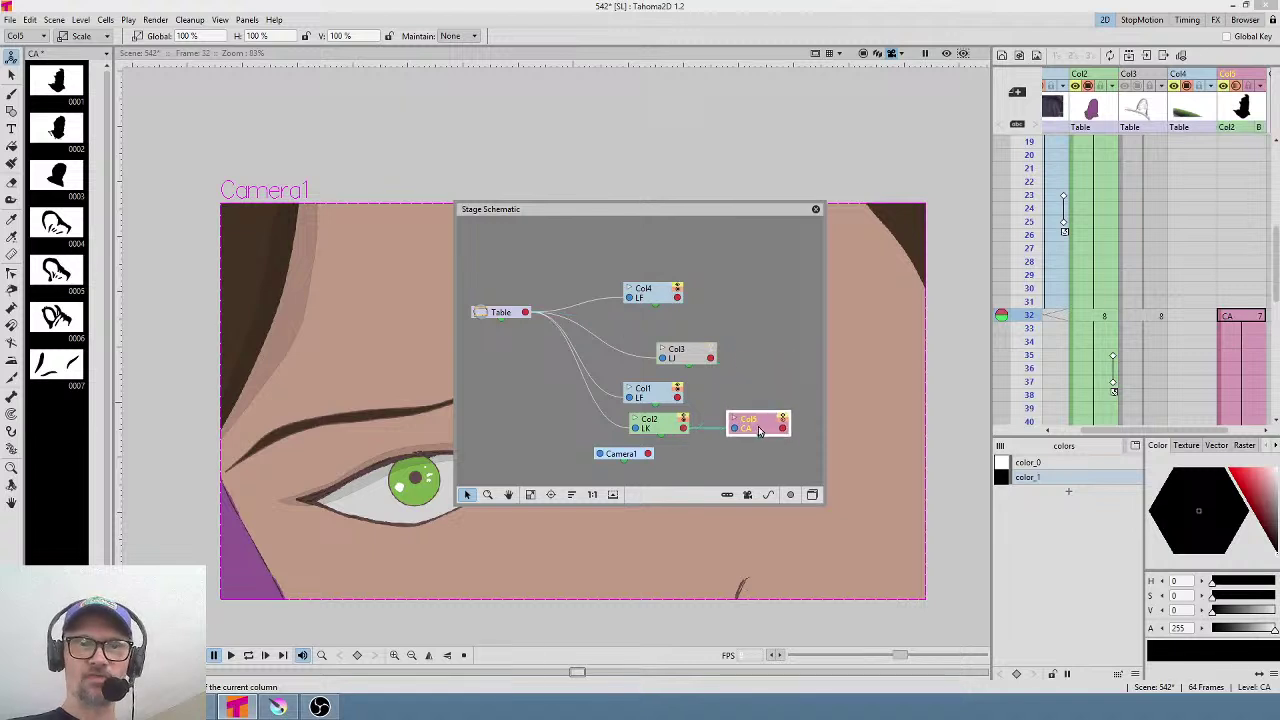
click(815, 209)
Scrub frames 32 to 35 and 1 to 9 to check the shadow column linked to Col2.
mouse_move(1028, 318)
mouse_down()
mouse_move(1028, 395)
mouse_move(1029, 356)
mouse_up()
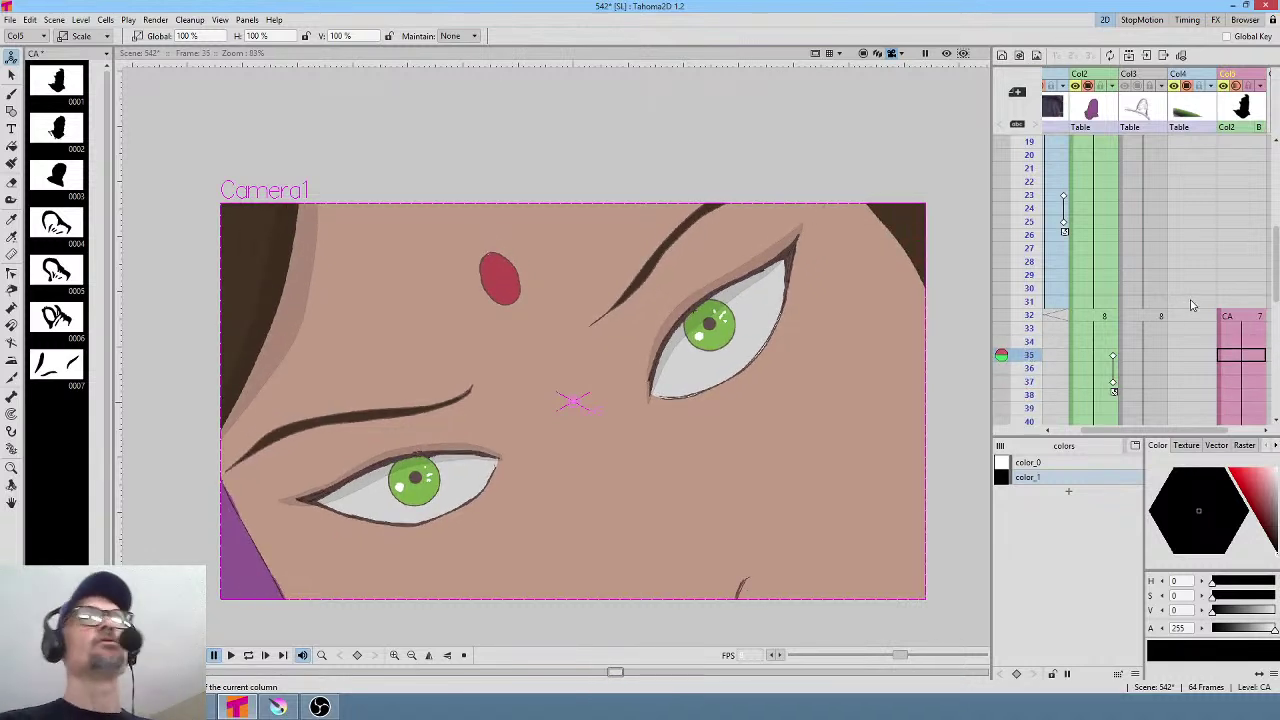
scroll(1162, 298, up, 5)
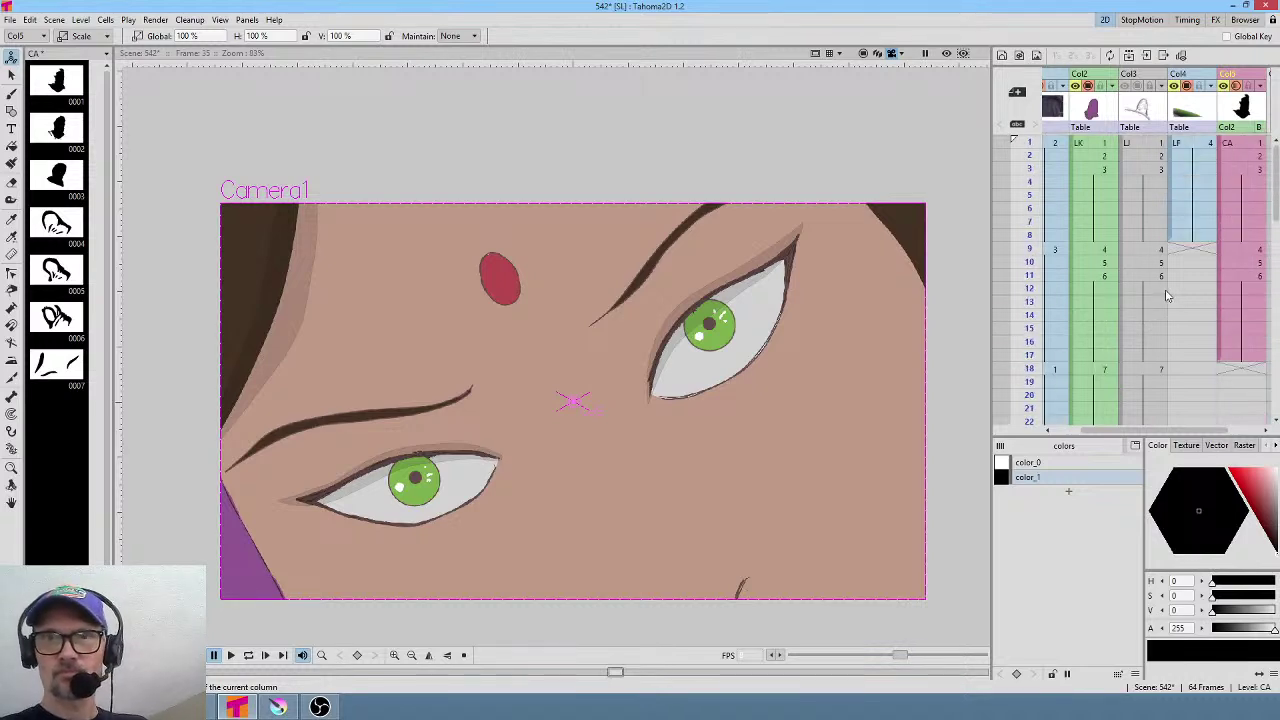
mouse_move(1028, 150)
mouse_down()
mouse_move(1022, 275)
mouse_move(1024, 249)
mouse_up()
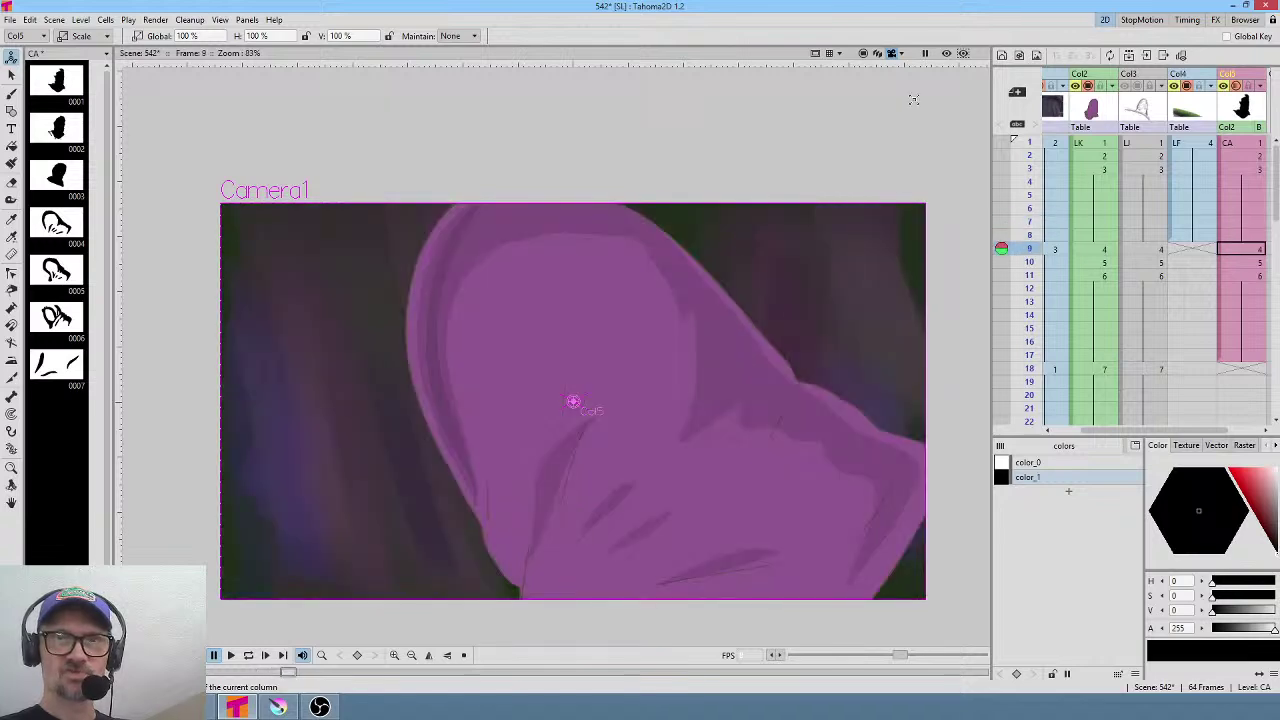
Turn on the preview and scrub from frame 1 to frame 44 to review the shot.
click(947, 55)
drag(1027, 145, 1024, 368)
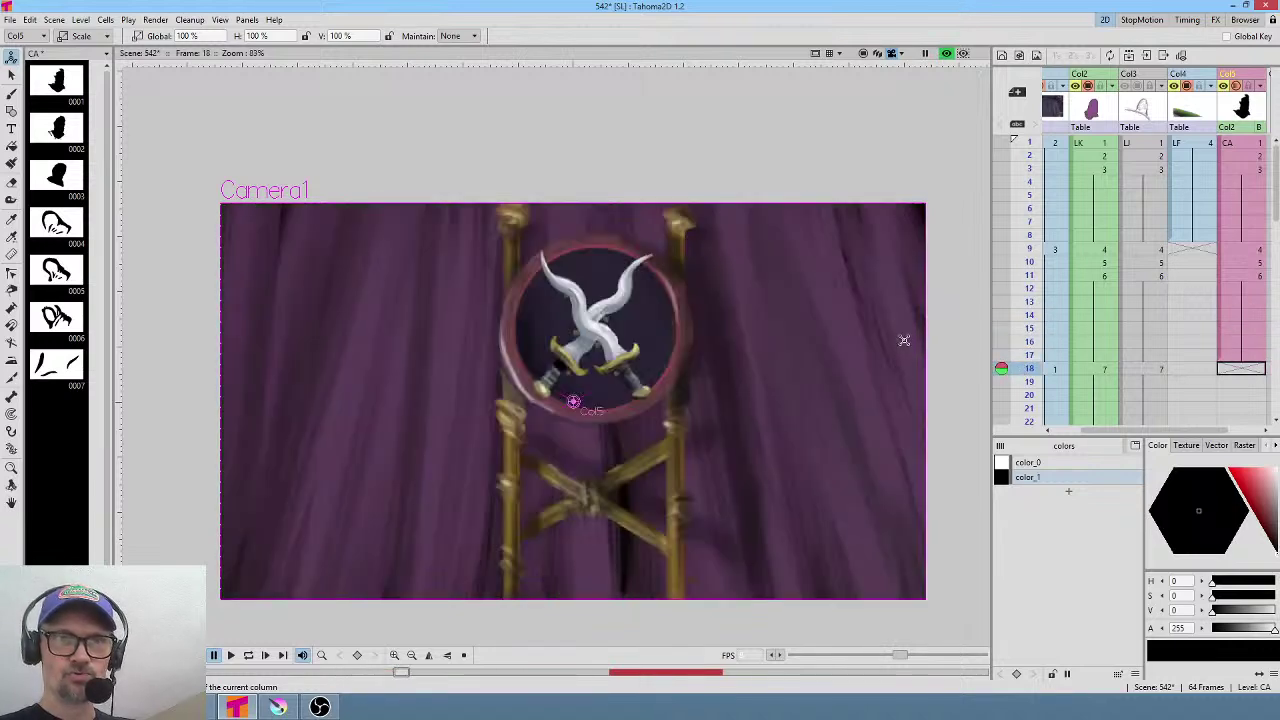
scroll(903, 337, down, 1)
scroll(1030, 390, down, 4)
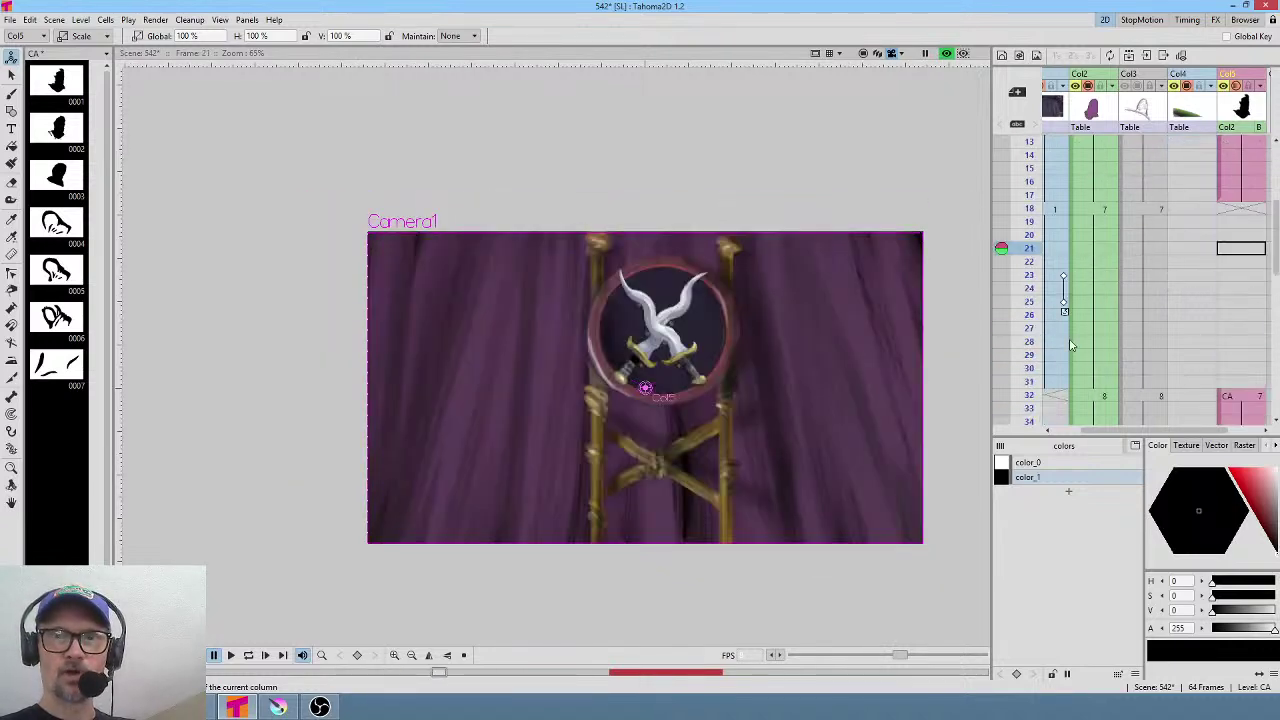
click(1034, 266)
scroll(1034, 345, down, 6)
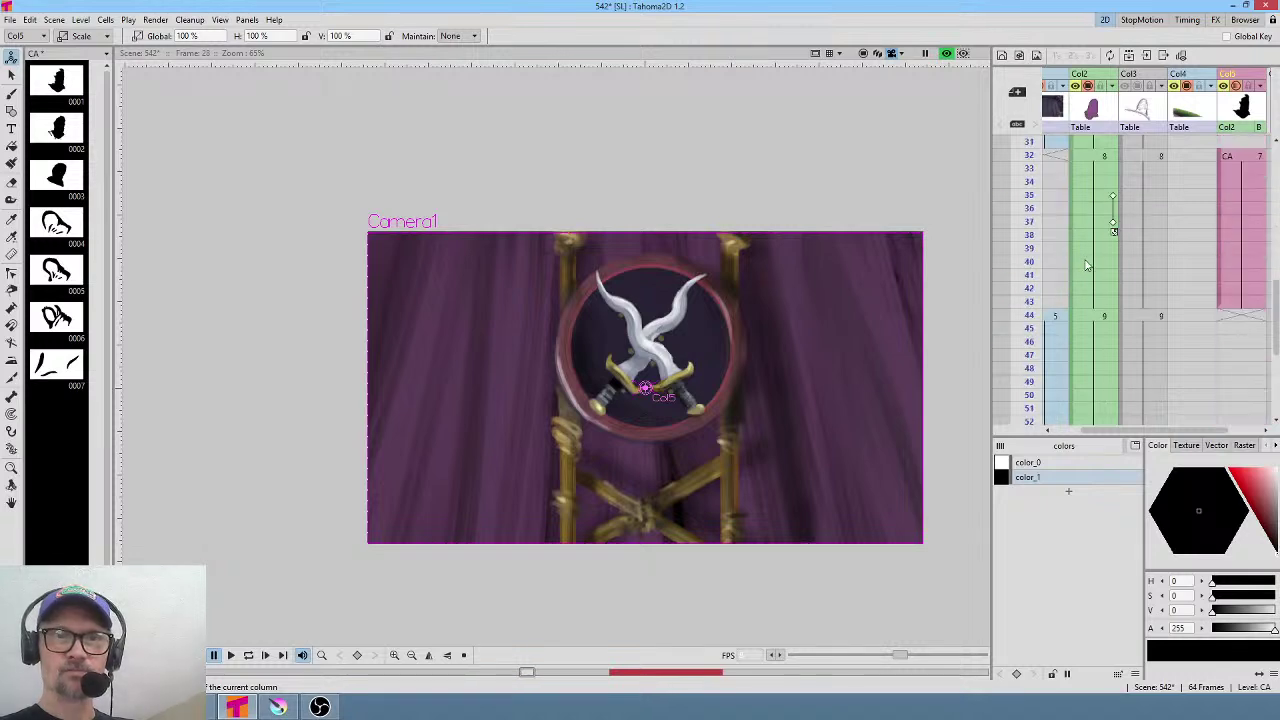
click(1027, 170)
mouse_move(1027, 180)
mouse_down()
mouse_move(1022, 341)
mouse_move(1026, 316)
mouse_up()
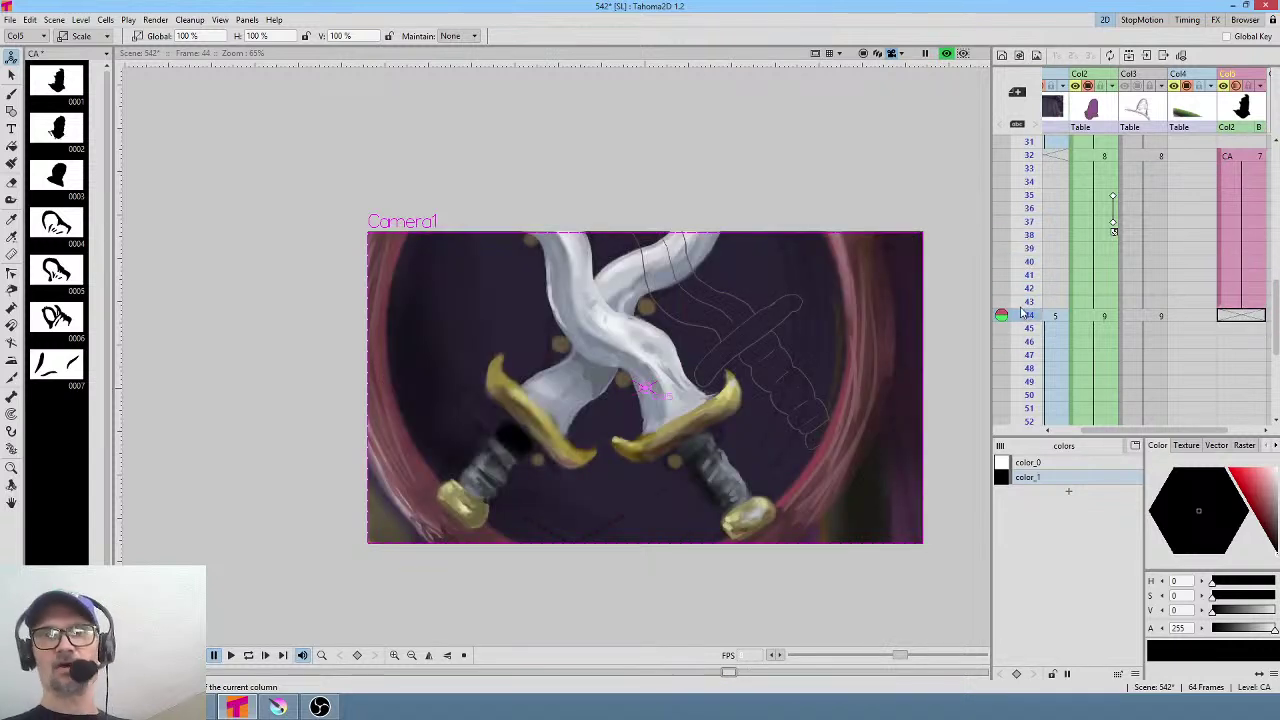
Open drawing 9 of level LK on its own and clear its dagger line art.
click(1106, 317)
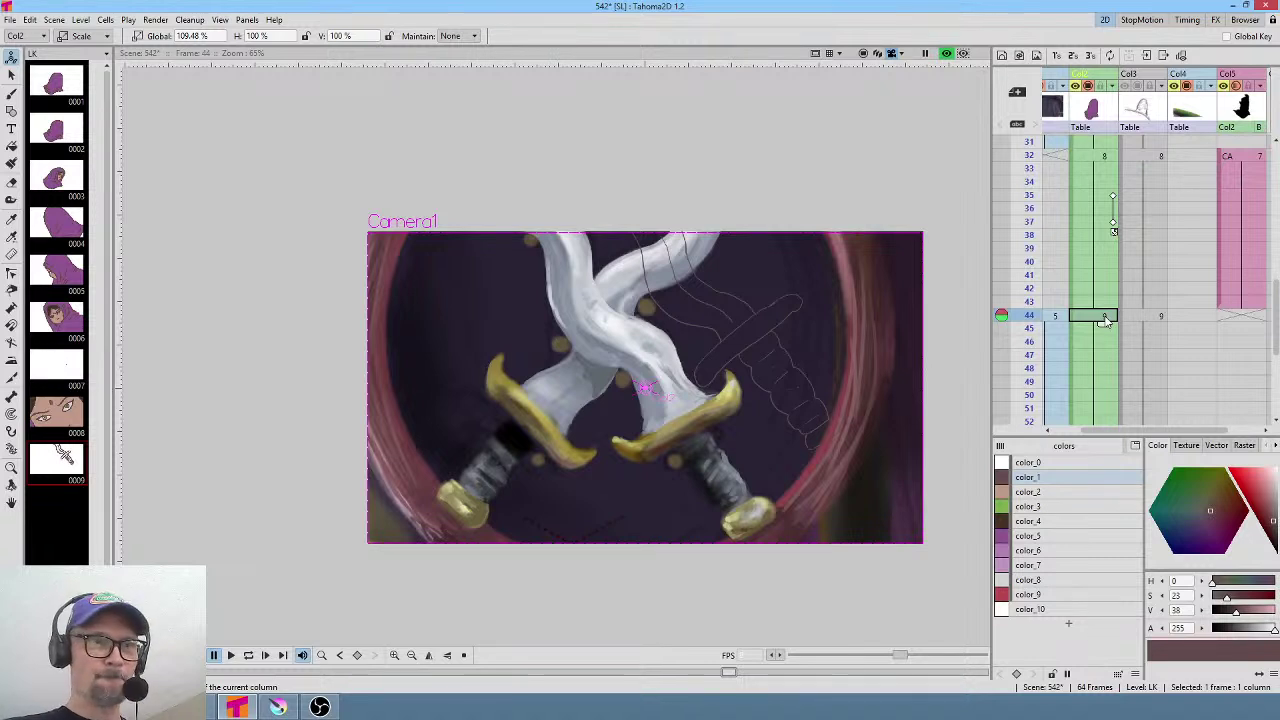
click(60, 460)
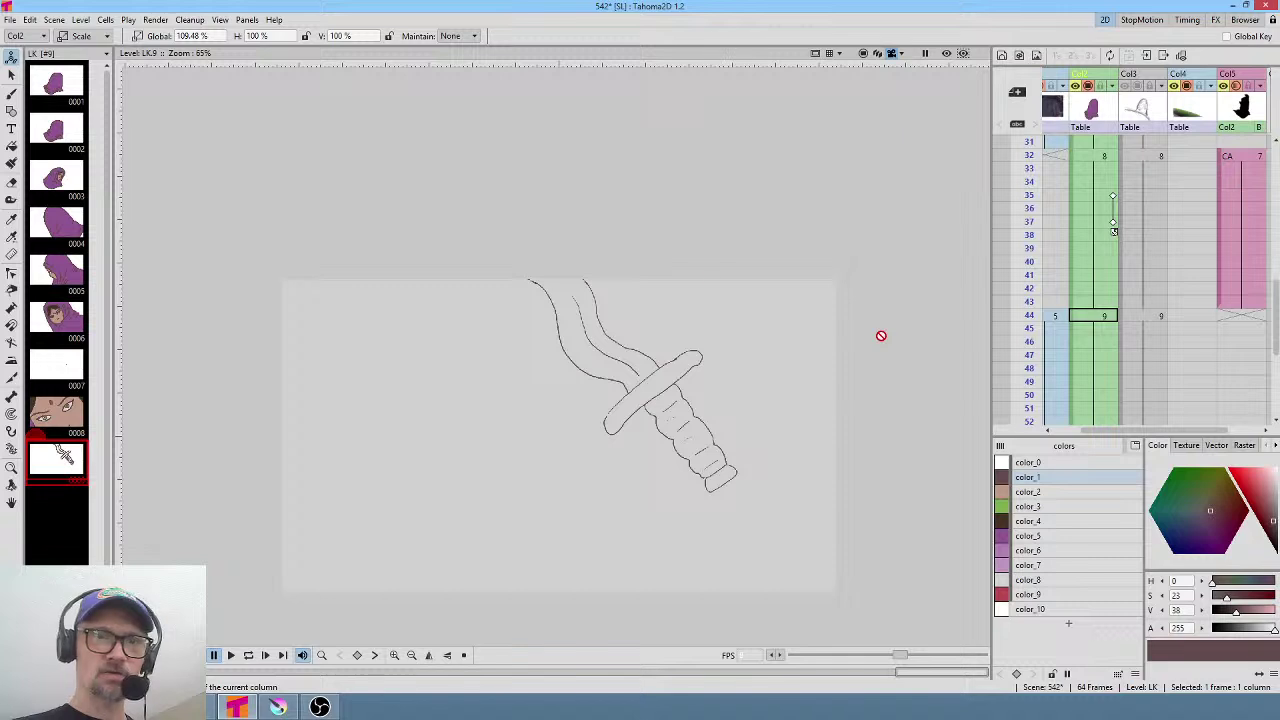
key(a)
mouse_move(702, 250)
mouse_down()
mouse_move(705, 520)
mouse_move(702, 202)
mouse_up()
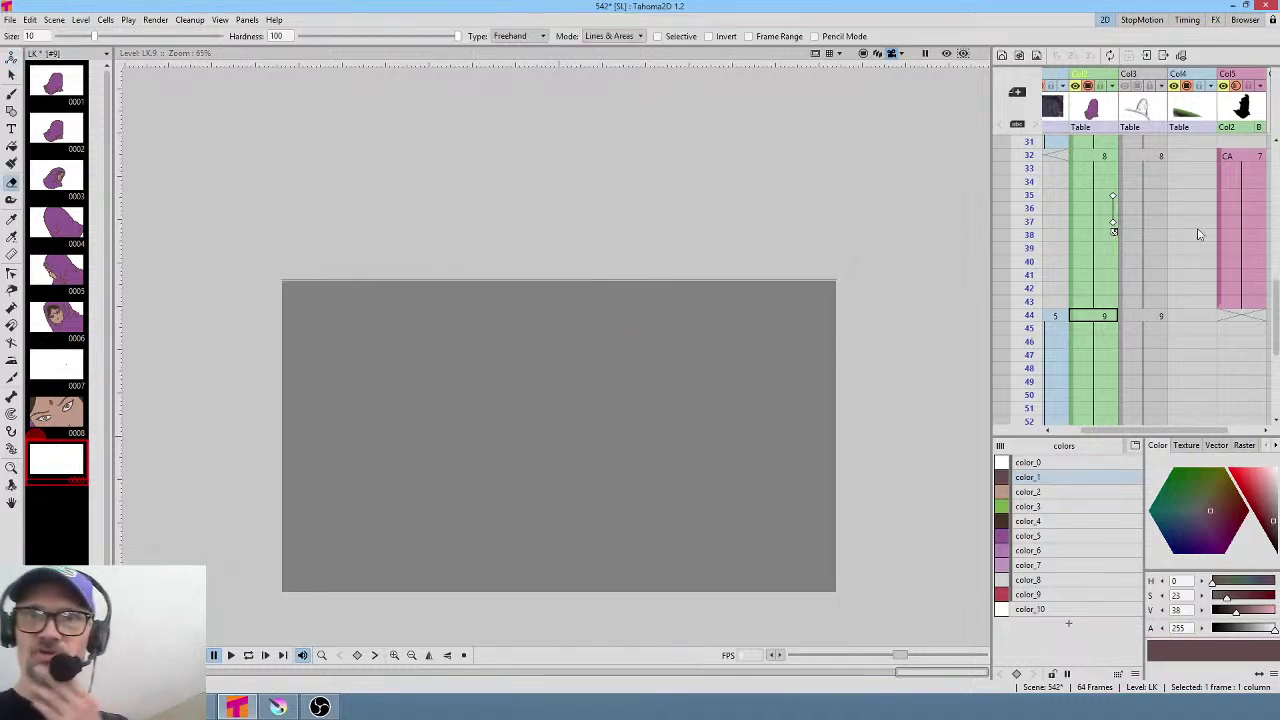
Show the rough sketch in Col3 and hide the Col1 background while working on frame 44 of the scene.
click(1133, 88)
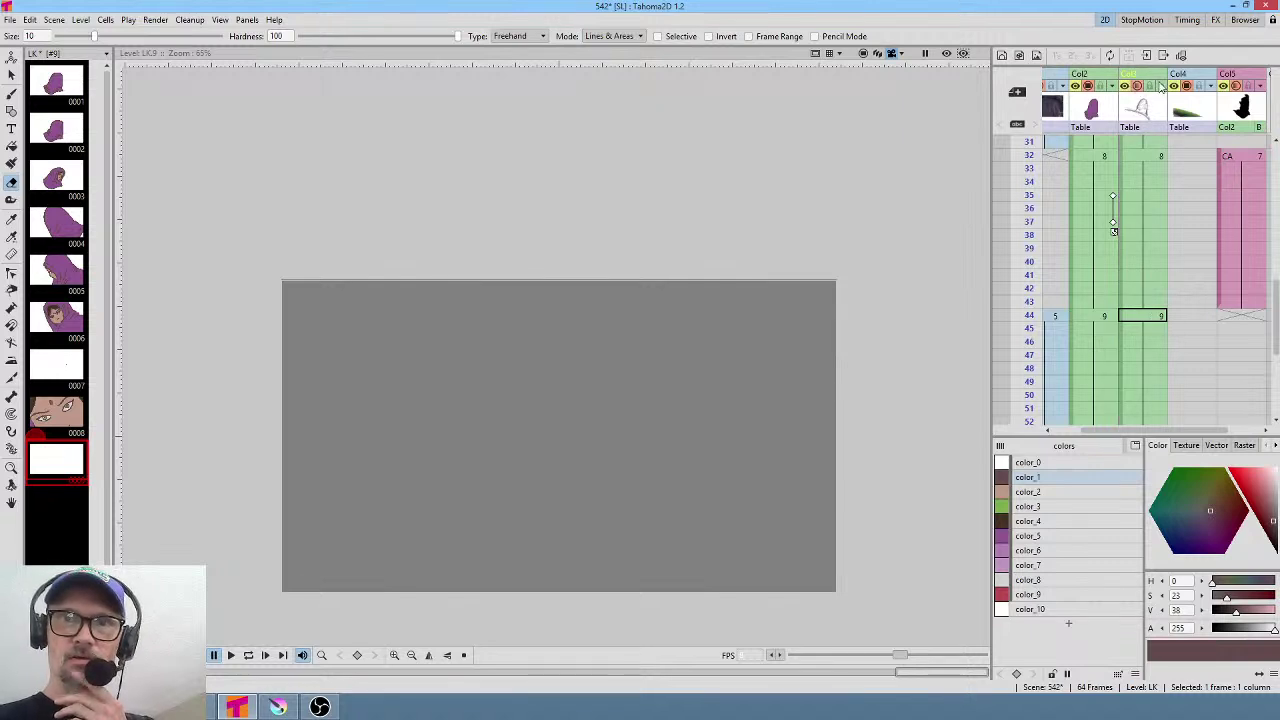
middle_click(1058, 90)
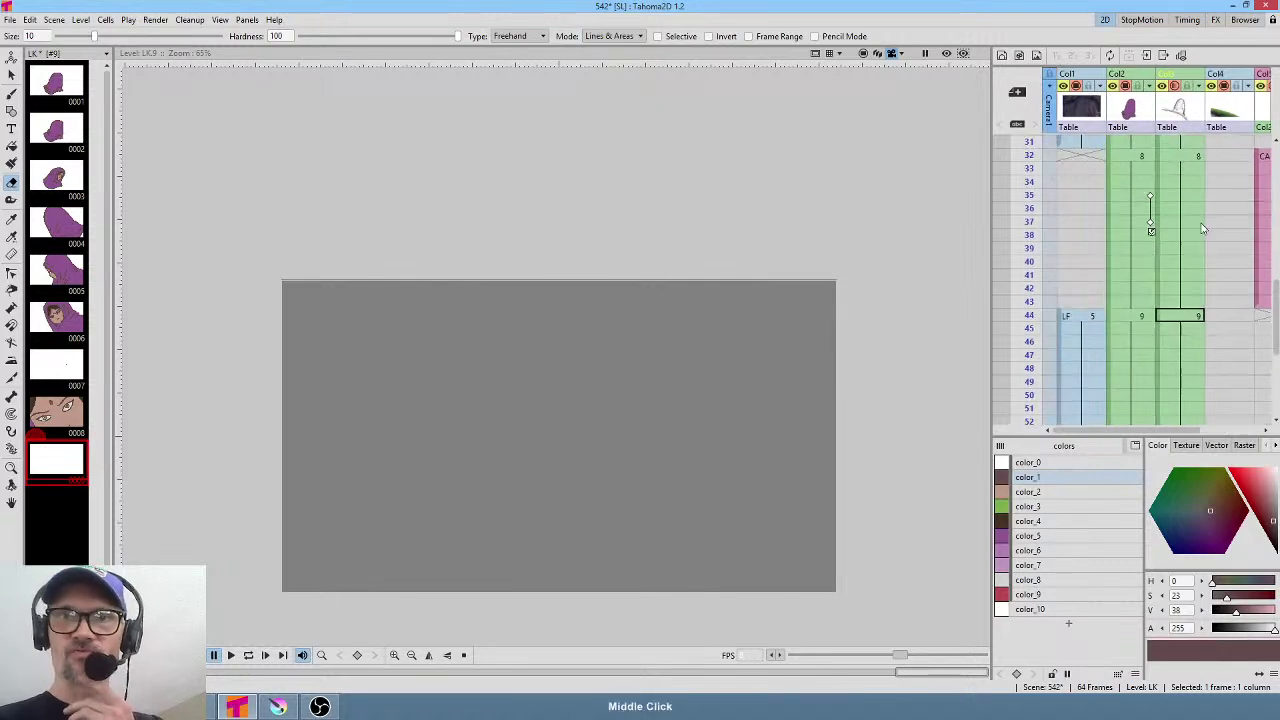
click(1063, 90)
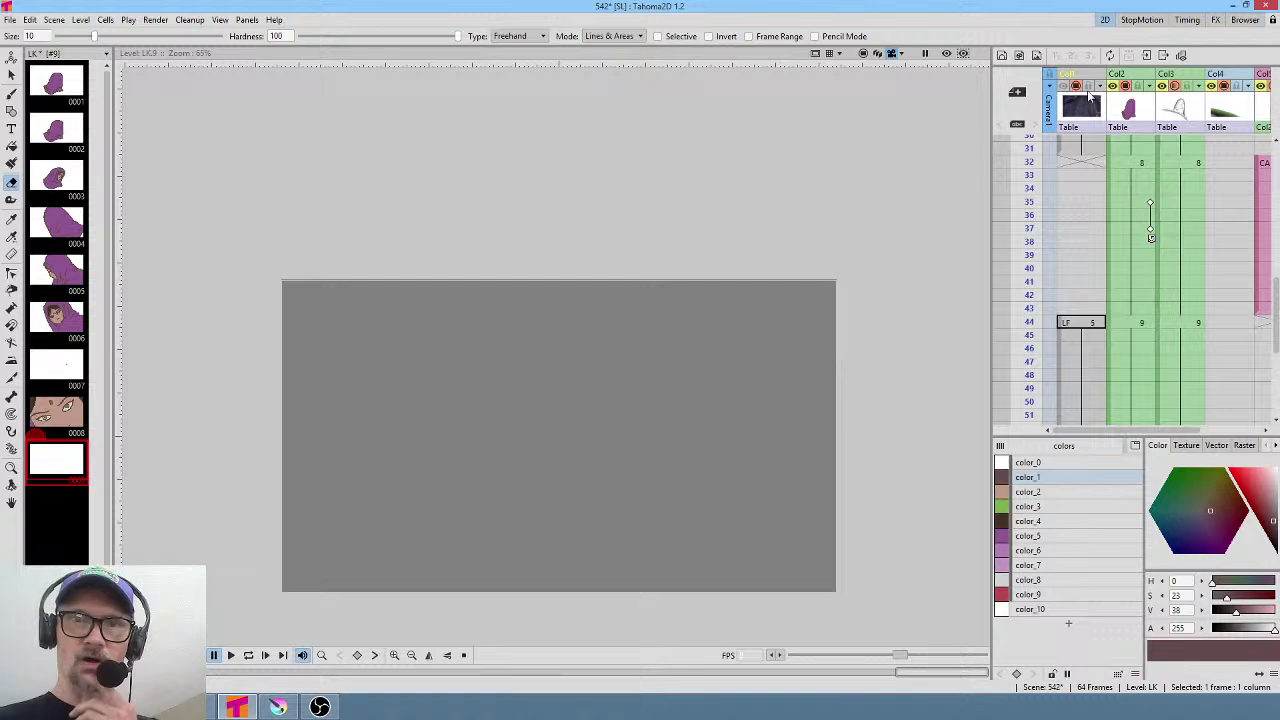
click(1141, 323)
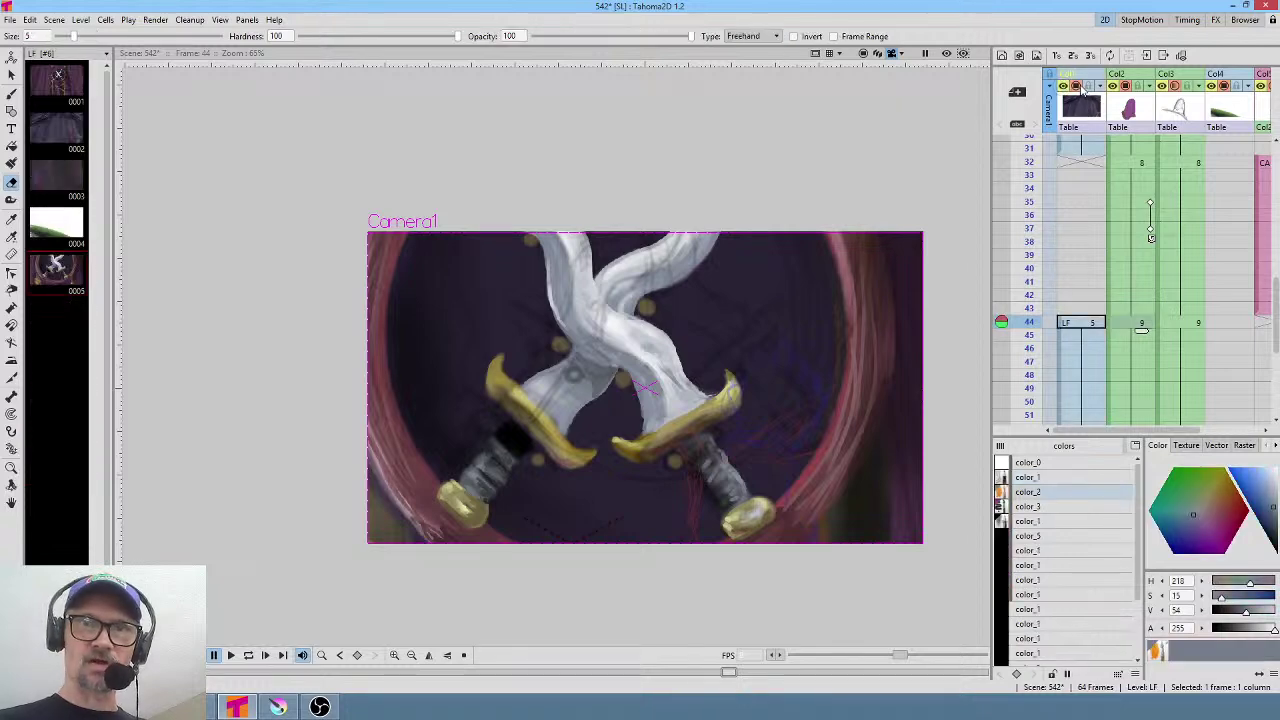
click(1078, 86)
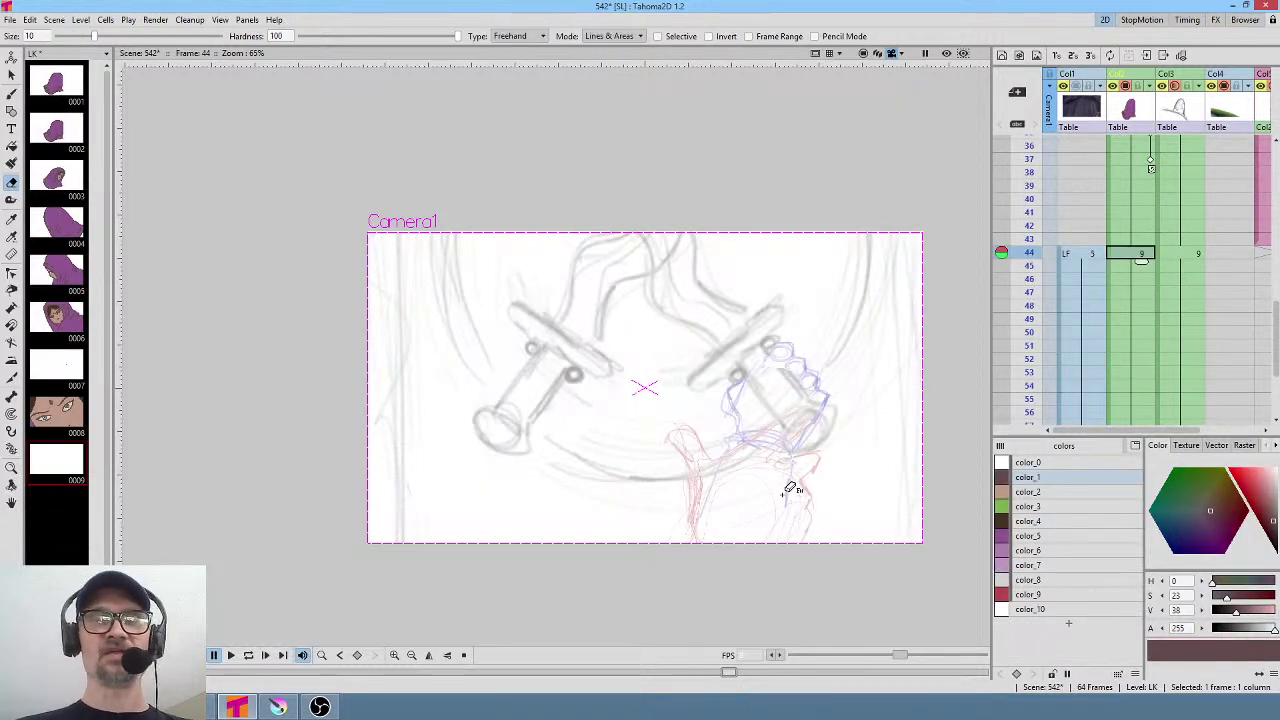
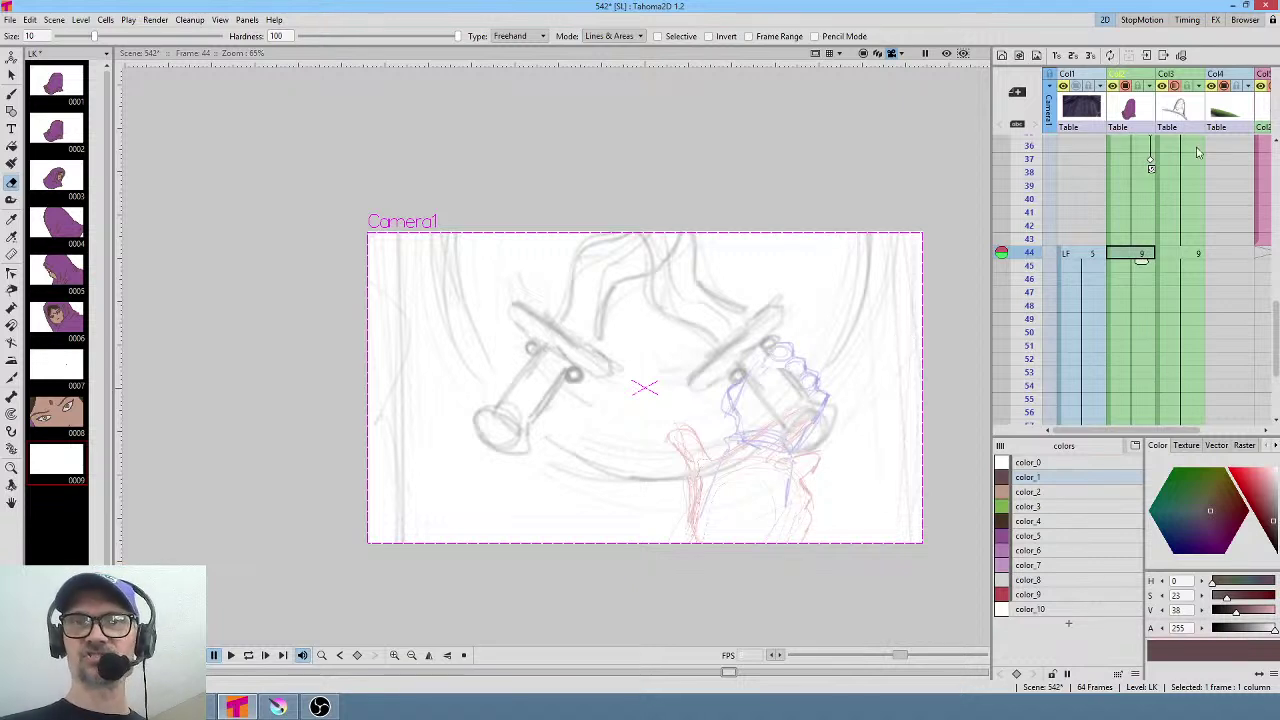
Toggle the Col3 sketch off and on, restore the Col1 background and set its opacity to 21%.
click(1178, 90)
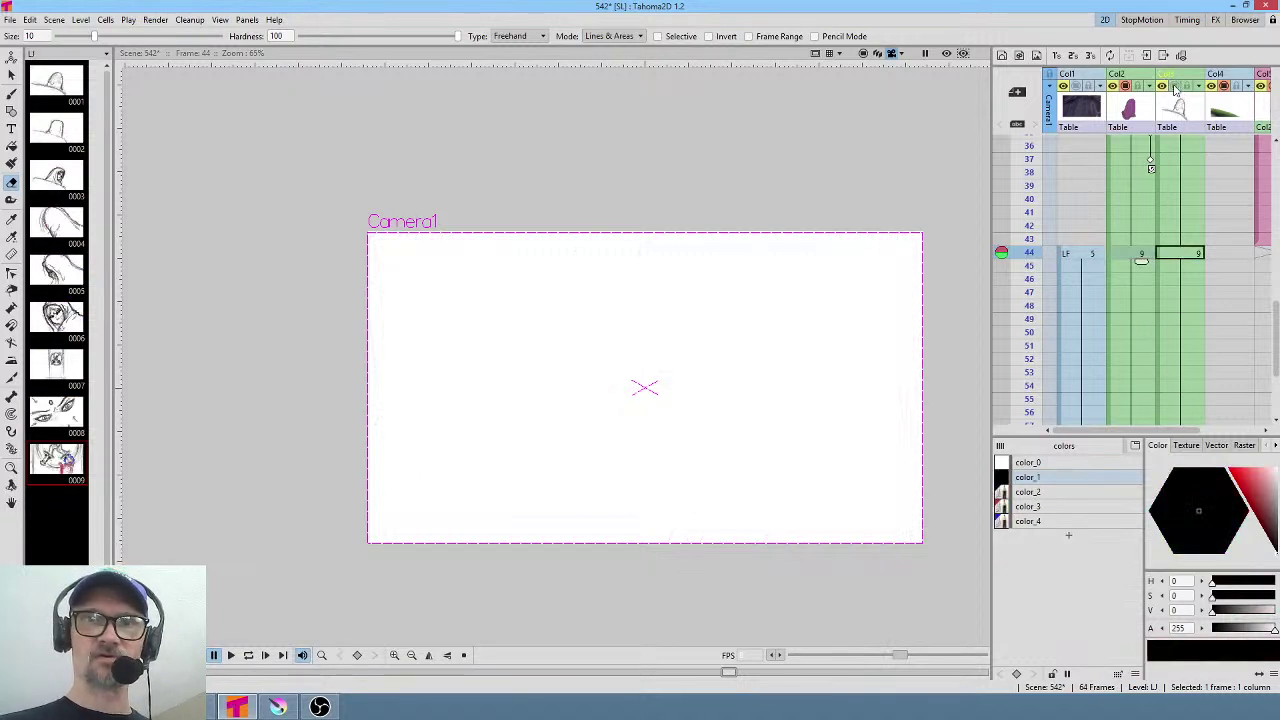
click(1175, 86)
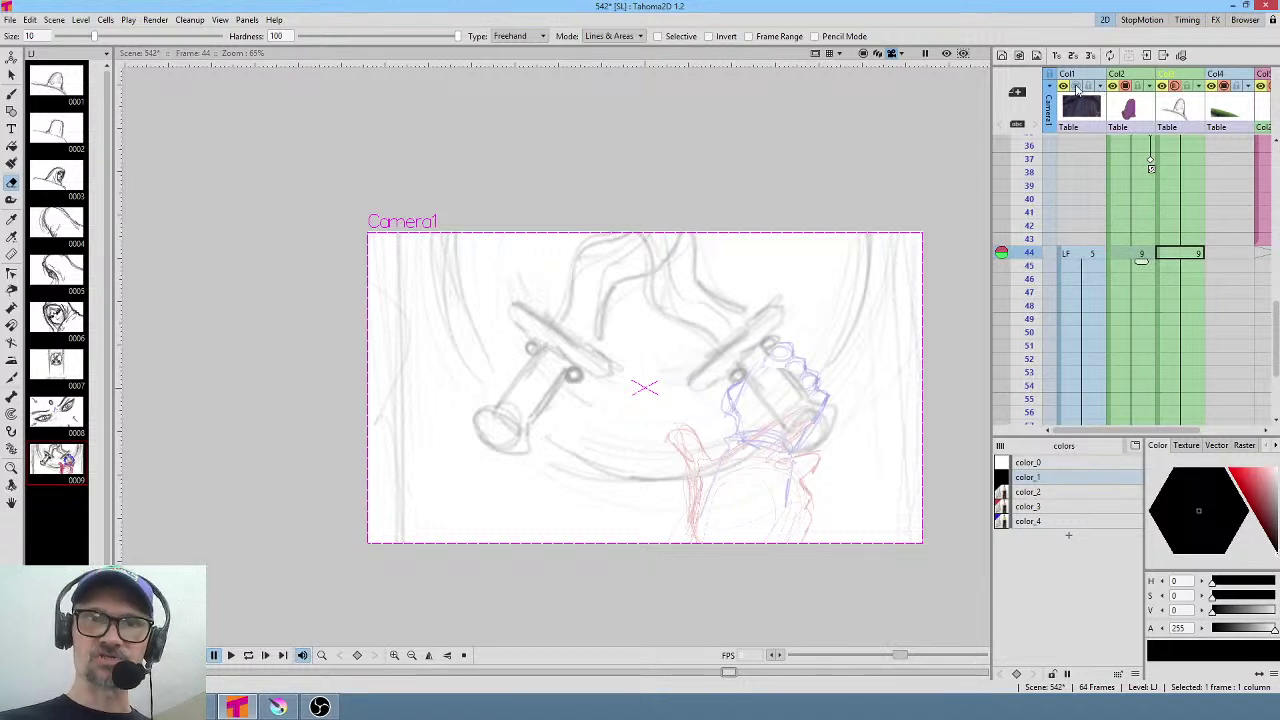
click(1075, 87)
click(1101, 88)
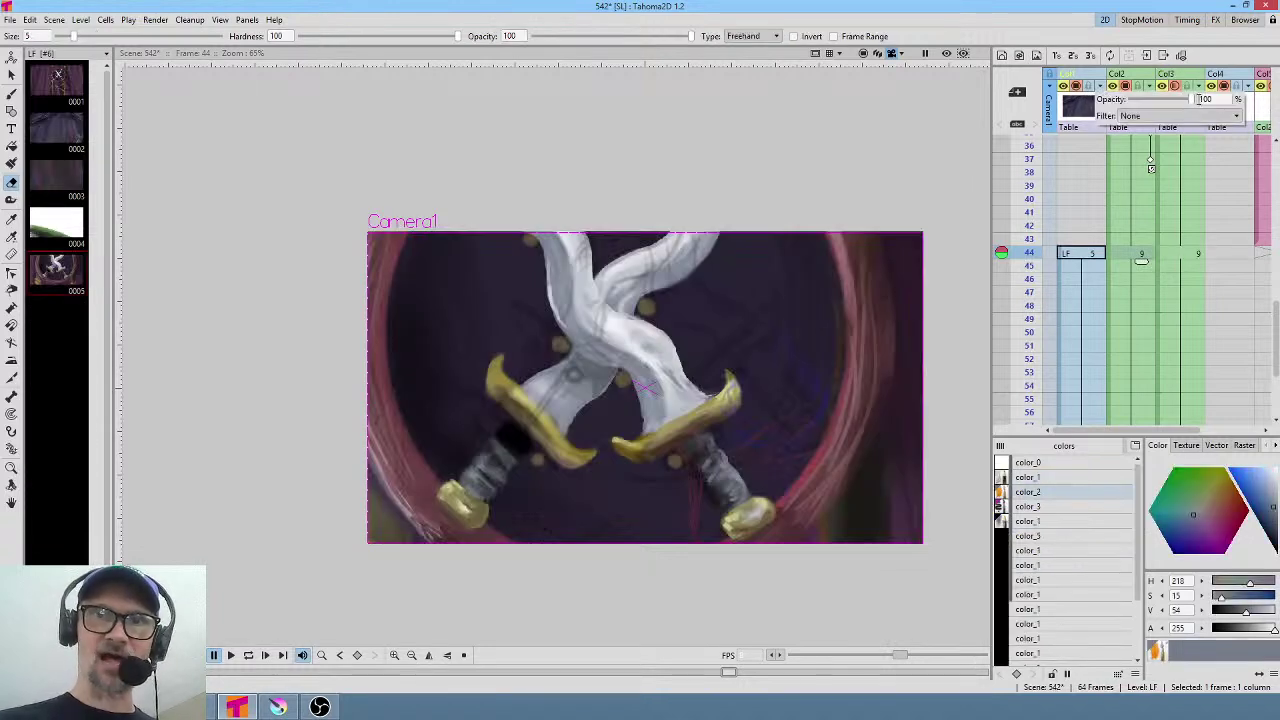
mouse_move(1193, 103)
mouse_down()
mouse_move(1134, 104)
mouse_move(1153, 108)
mouse_up()
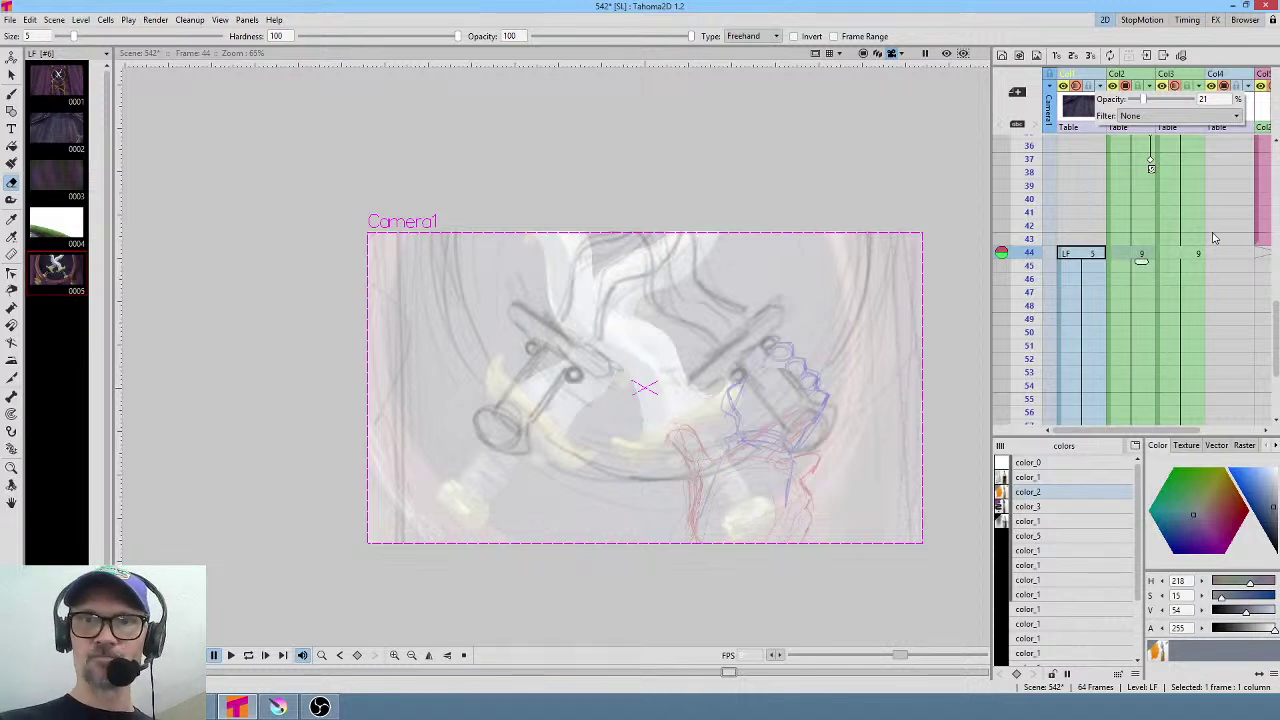
Trace the open hand over the red sketch in Col2 frame 44 with the brush in color_1.
click(1143, 253)
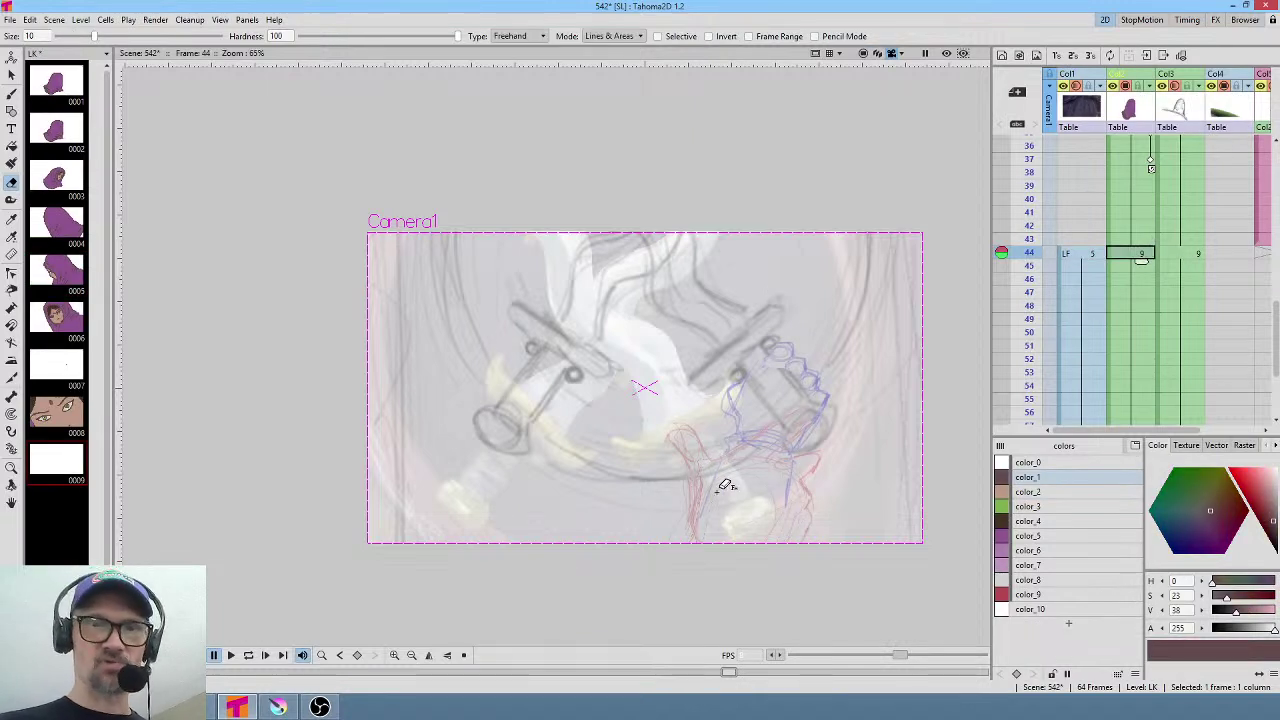
key(b)
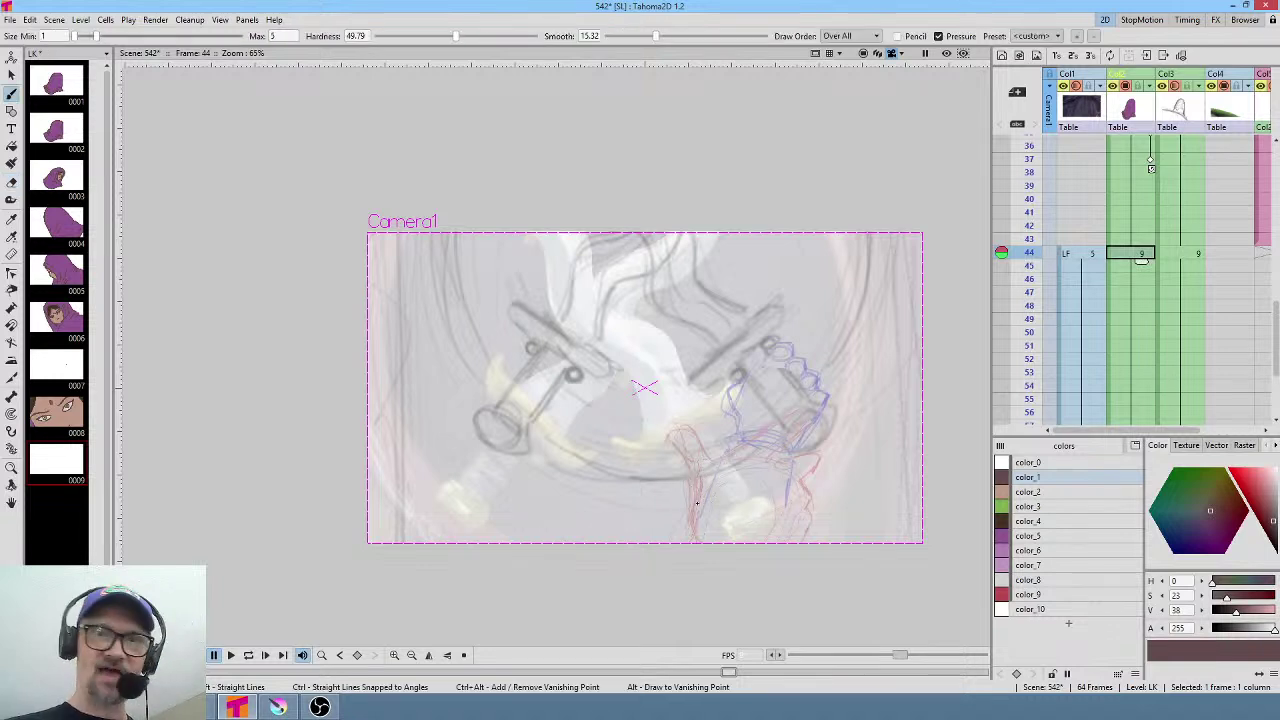
click(1057, 477)
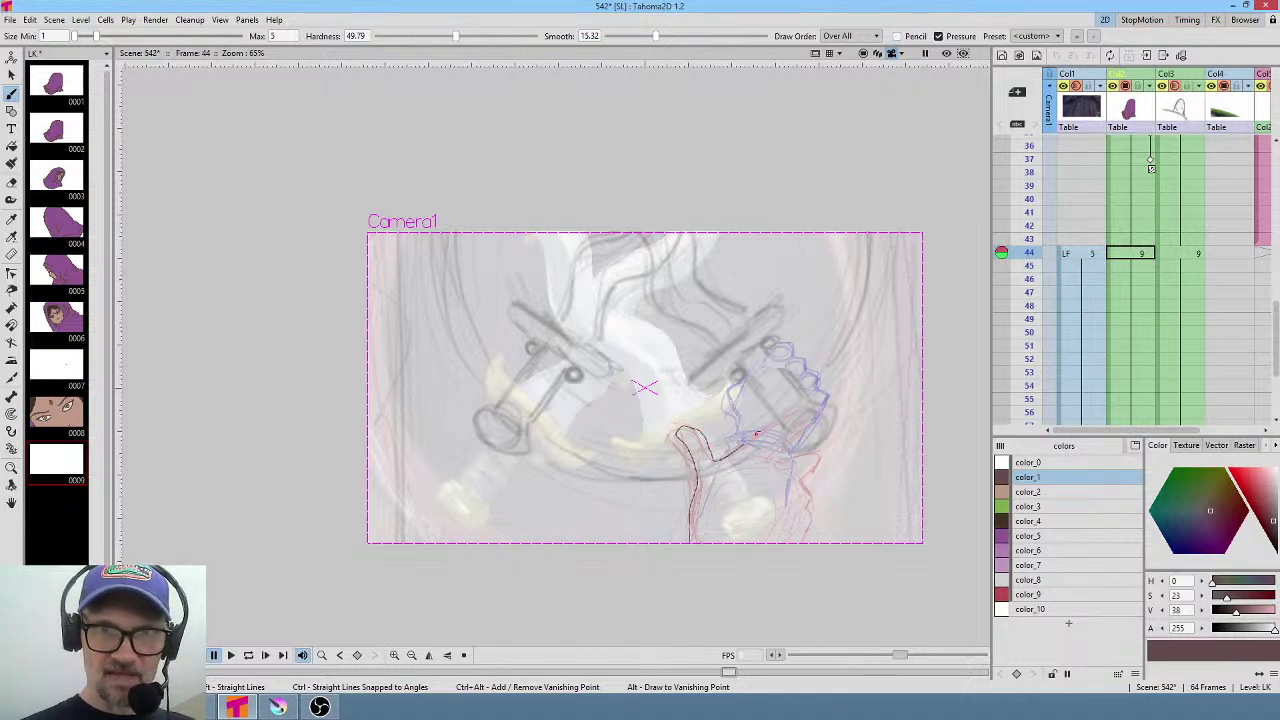
drag(812, 405, 817, 414)
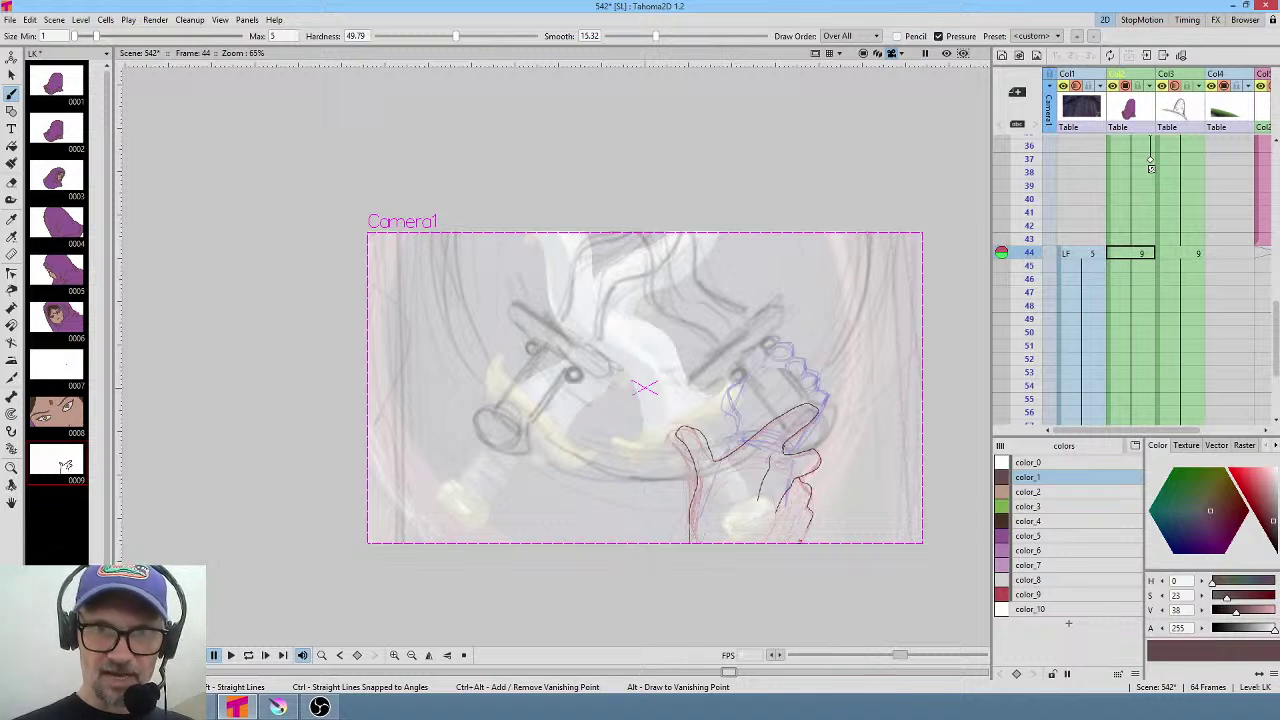
Select the whole hand drawing on frame 44 and move it down and left by about X -688.64 px, Y -297.86 px.
key(s)
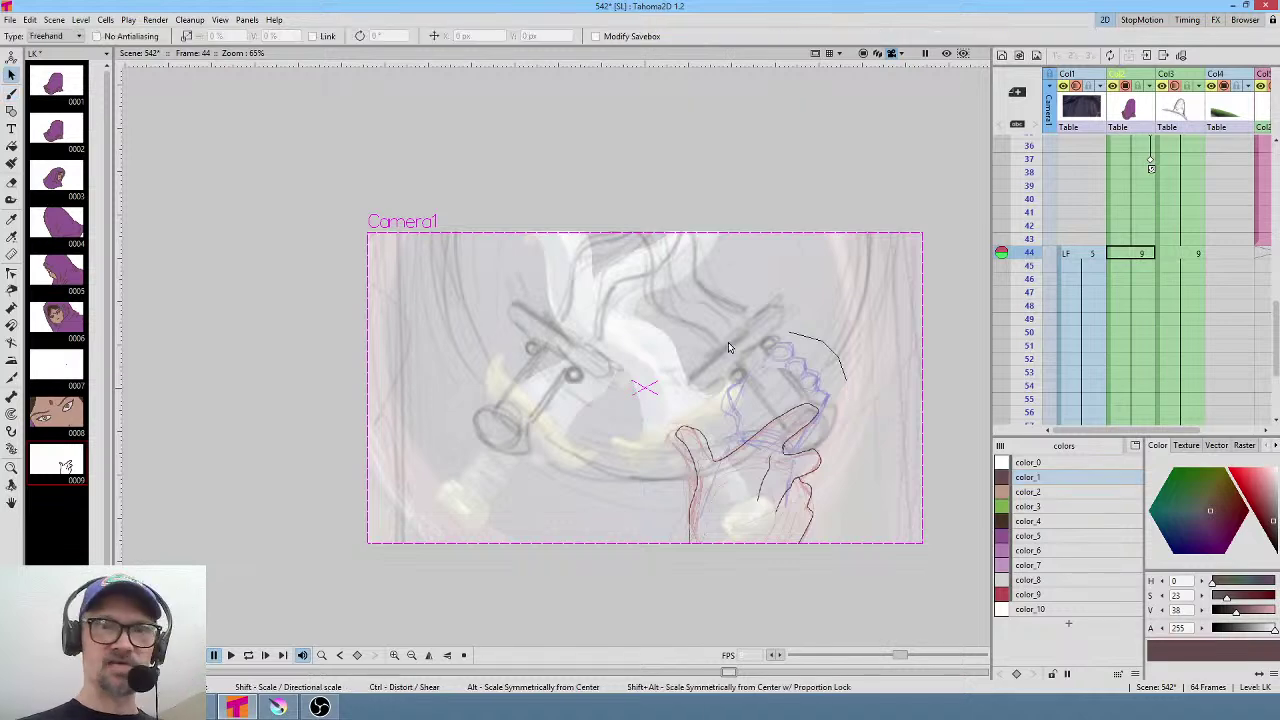
mouse_move(790, 342)
mouse_down()
mouse_move(905, 420)
mouse_move(792, 346)
mouse_up()
mouse_move(780, 503)
mouse_down()
mouse_move(640, 523)
mouse_move(630, 572)
mouse_move(653, 525)
mouse_move(744, 489)
mouse_move(758, 467)
mouse_move(691, 438)
mouse_move(630, 548)
mouse_move(633, 567)
mouse_move(645, 558)
mouse_up()
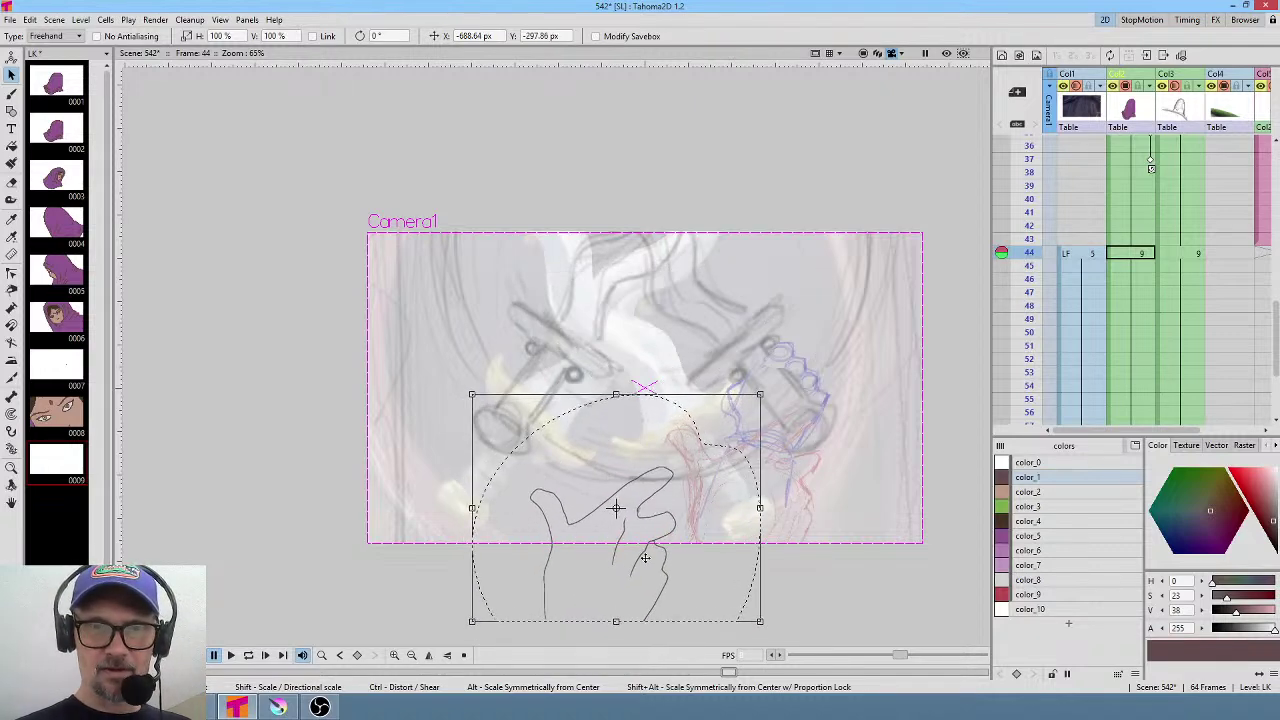
Duplicate drawing 9 into Col2 frame 45 and clear the hand lines from the new drawing.
click(1140, 266)
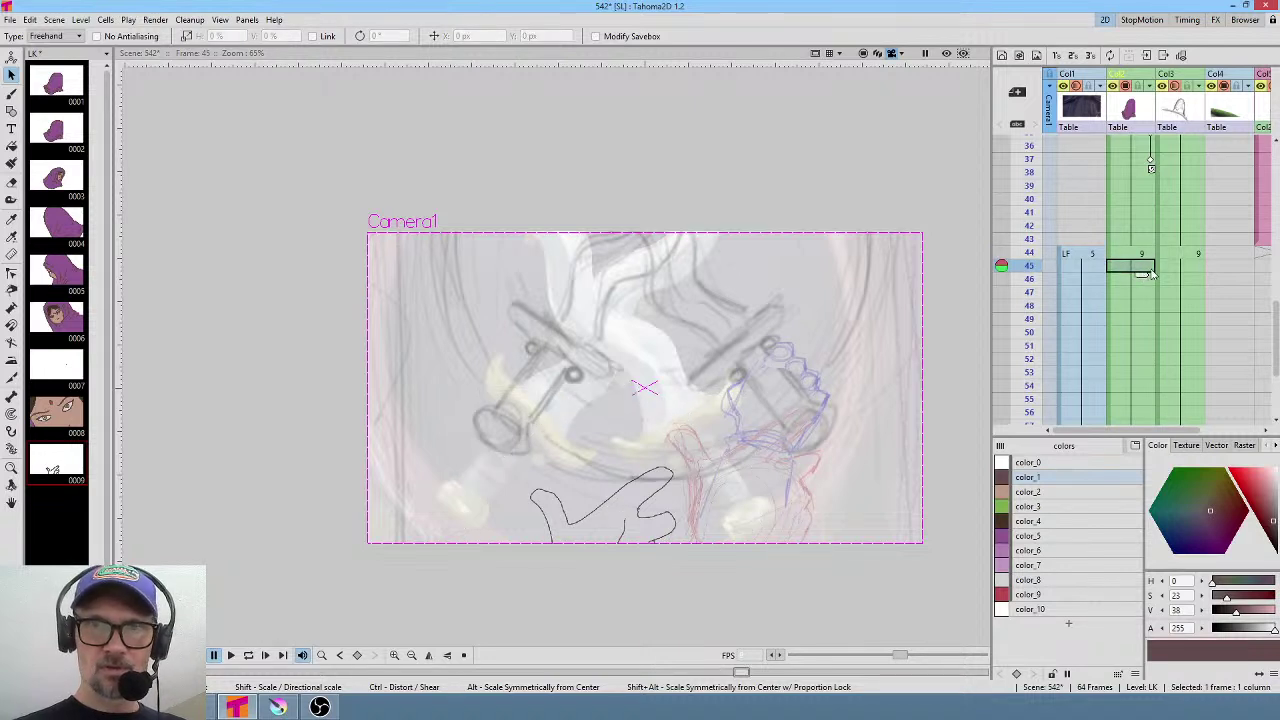
key(d)
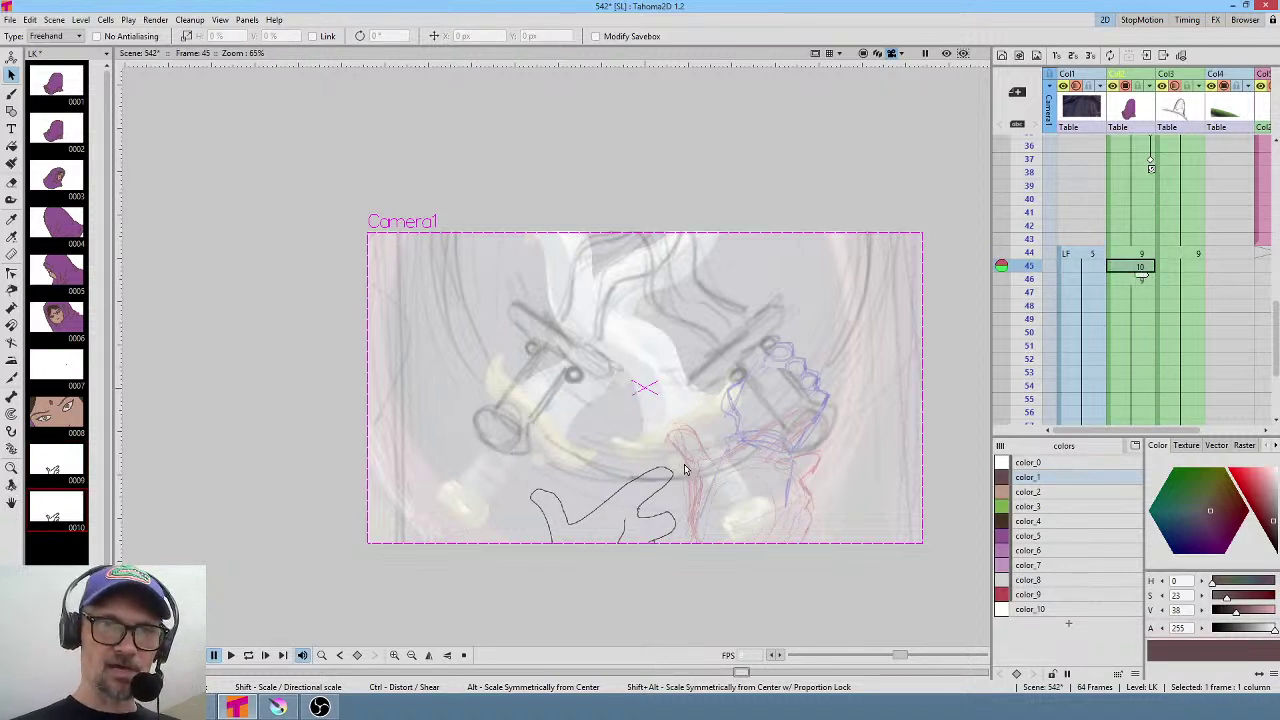
mouse_move(603, 431)
mouse_down()
mouse_move(710, 437)
mouse_move(760, 492)
mouse_up()
key(Delete)
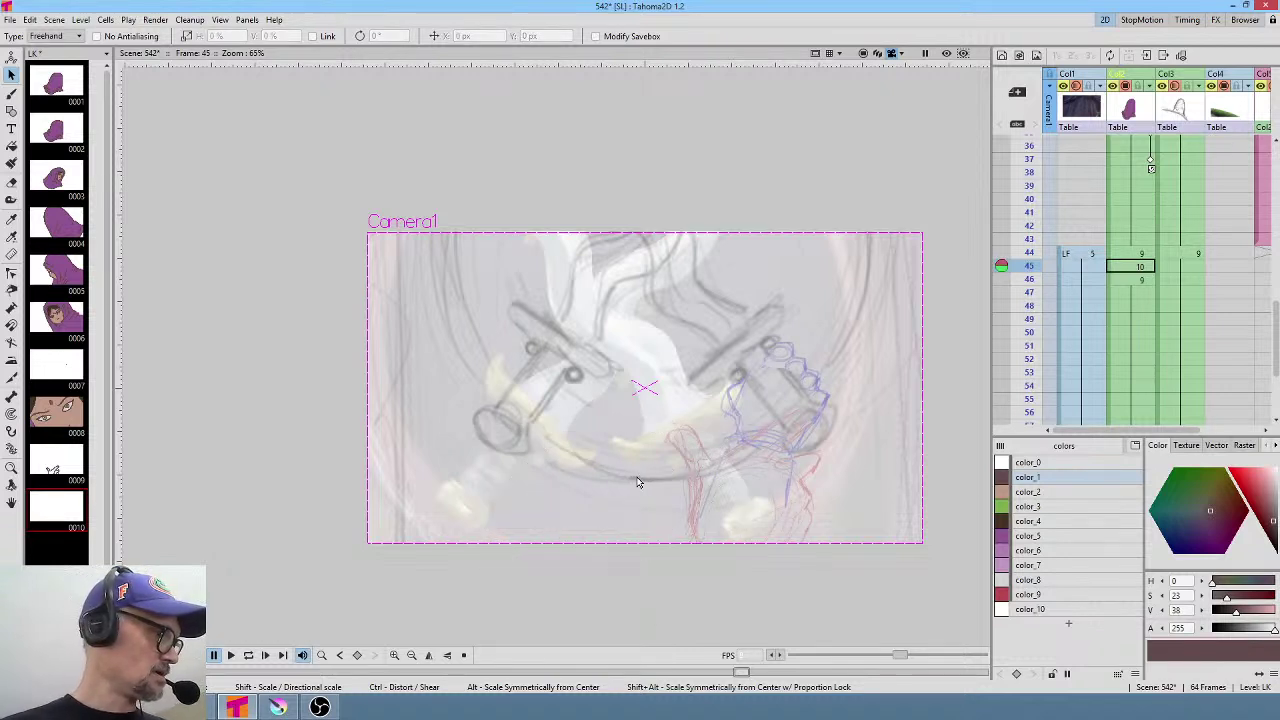
Paste the full hand into frame 45, rotate it -11.44° and offset it about X -208.51, Y -571.98 px against frame 44's onion skin.
key(ctrl+z)
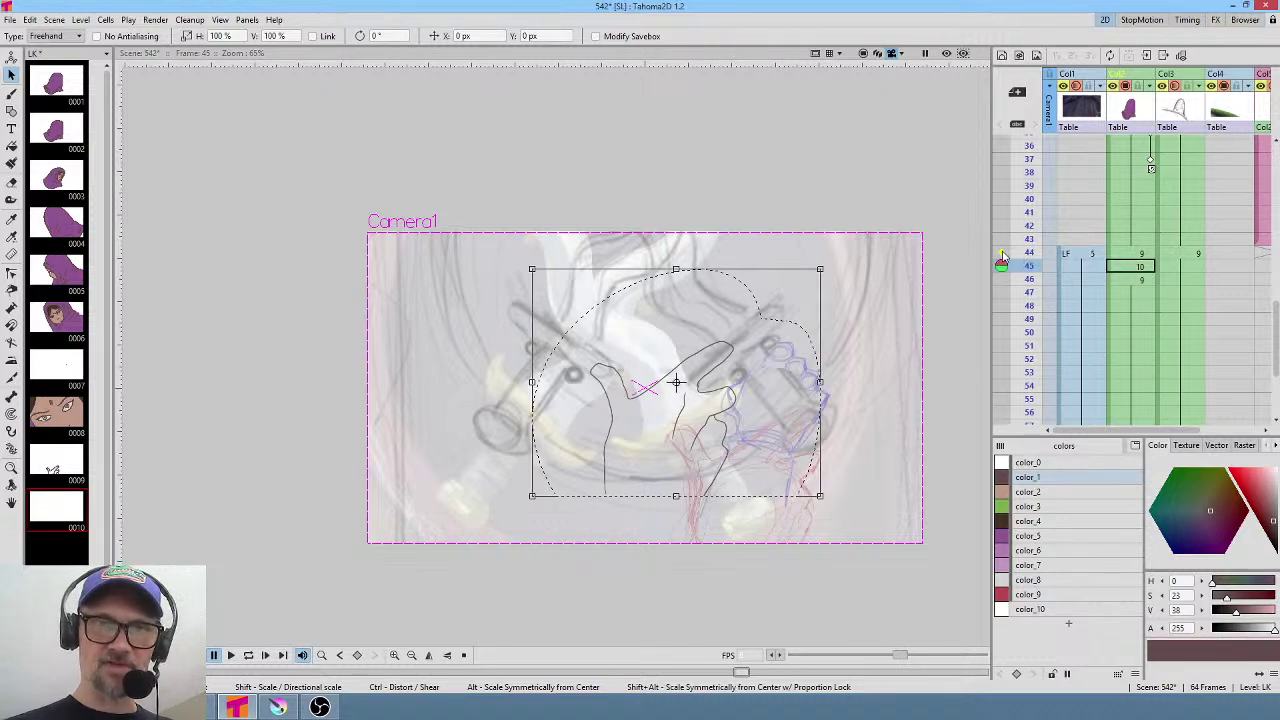
drag(736, 393, 726, 428)
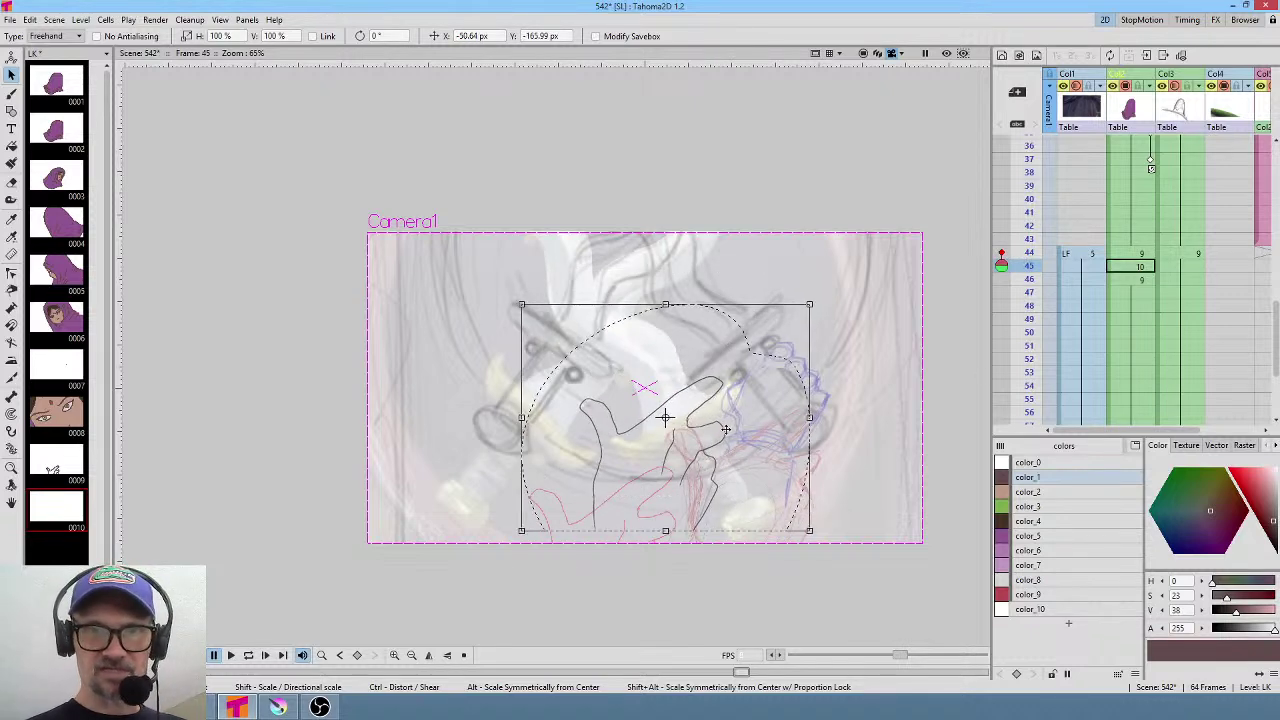
drag(820, 298, 849, 326)
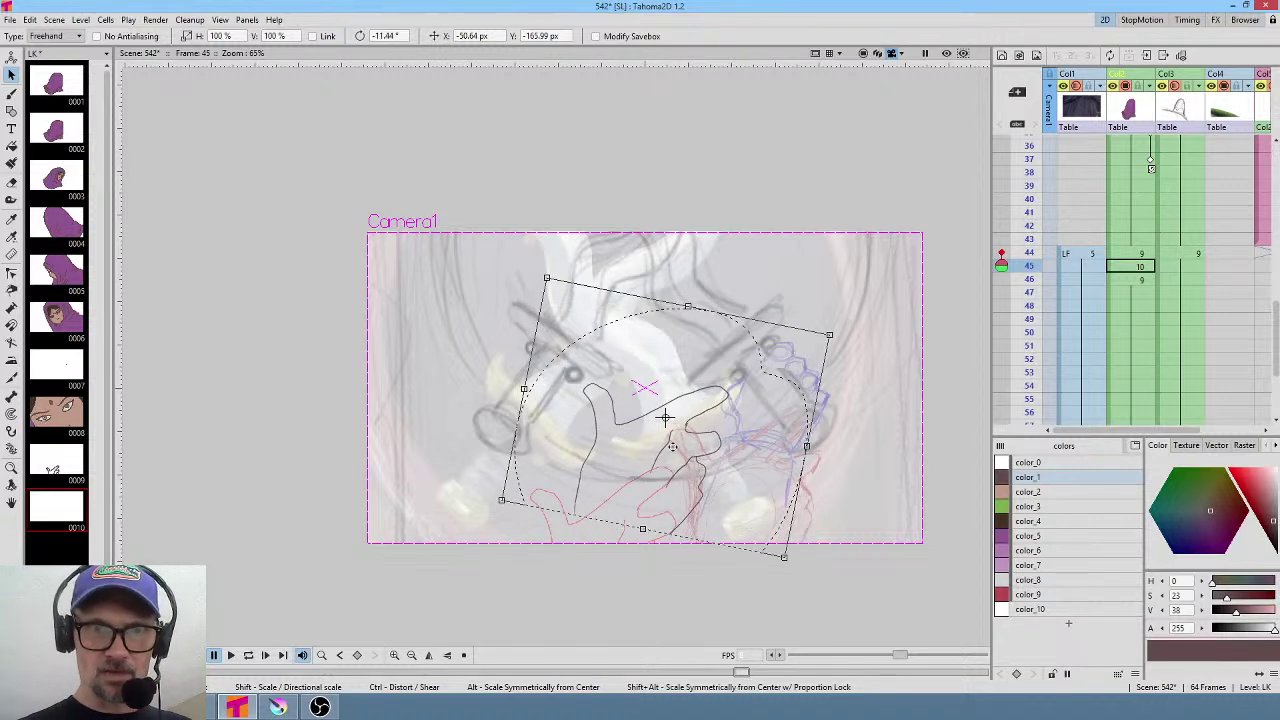
drag(672, 447, 638, 533)
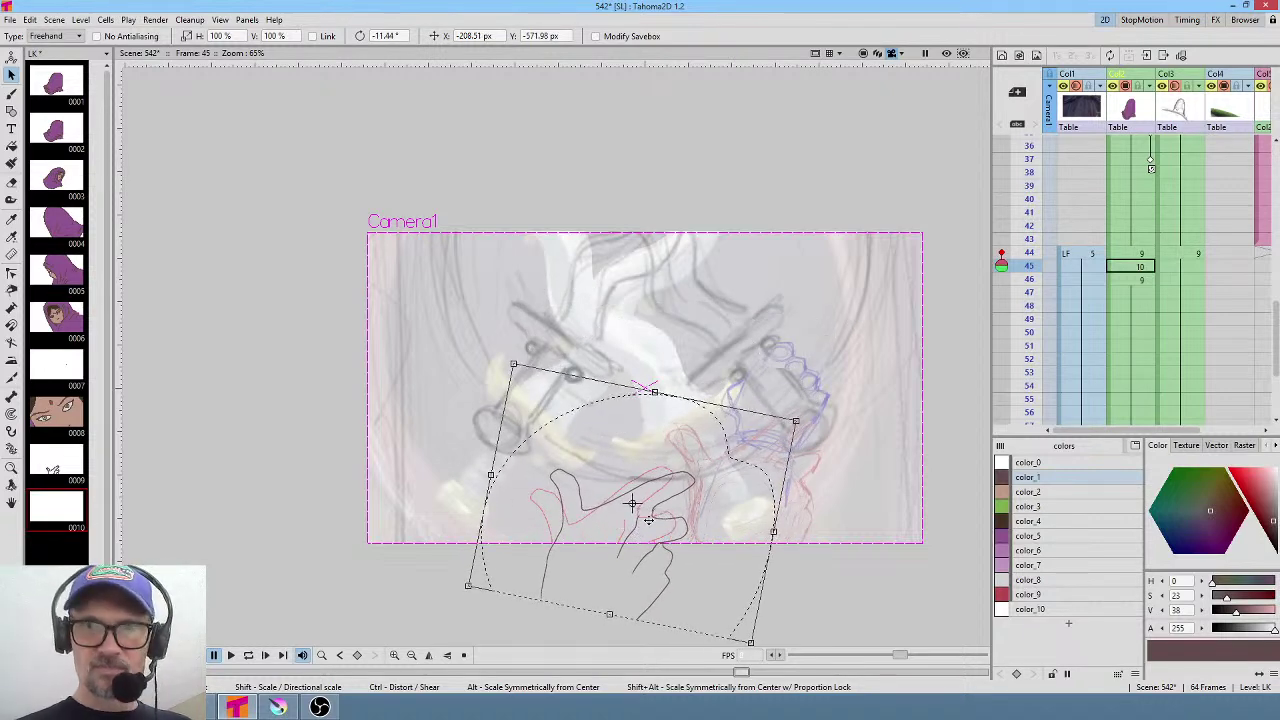
Remove the held drawing 9 from Col2 frames 46 through 64.
click(1143, 272)
scroll(1136, 300, down, 5)
shift+click(1136, 350)
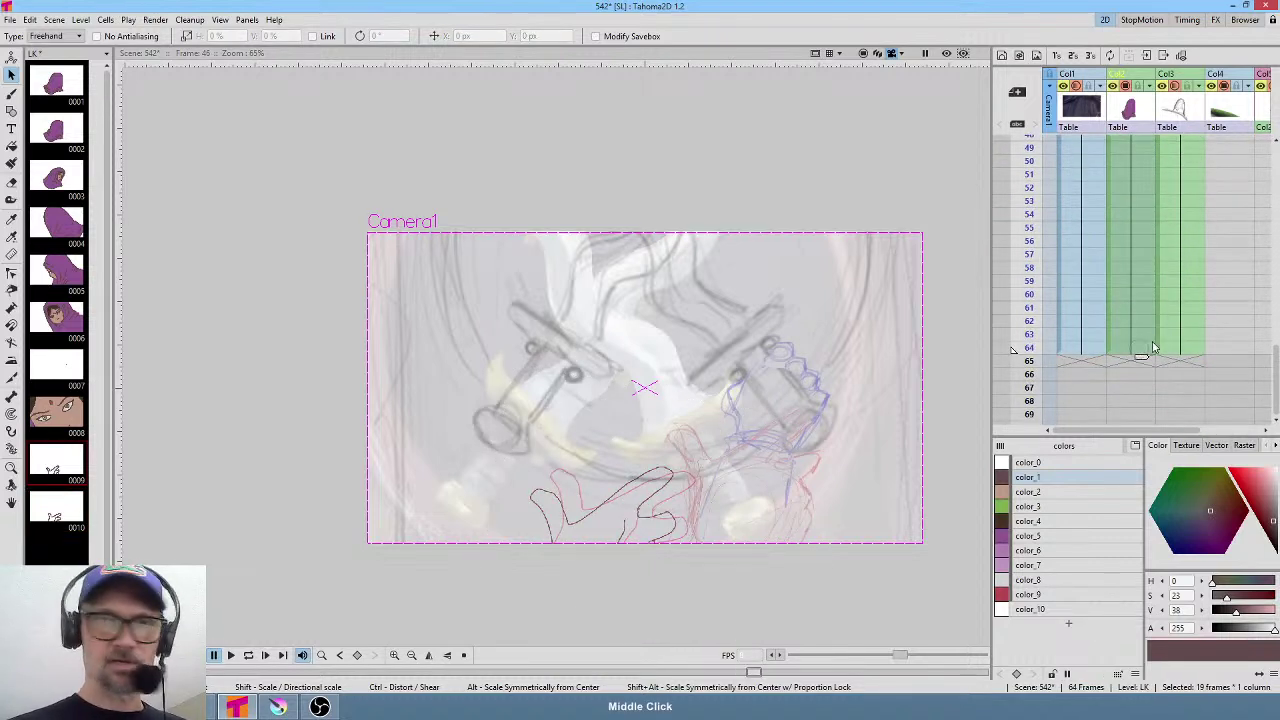
scroll(1140, 300, up, 5)
click(1143, 280)
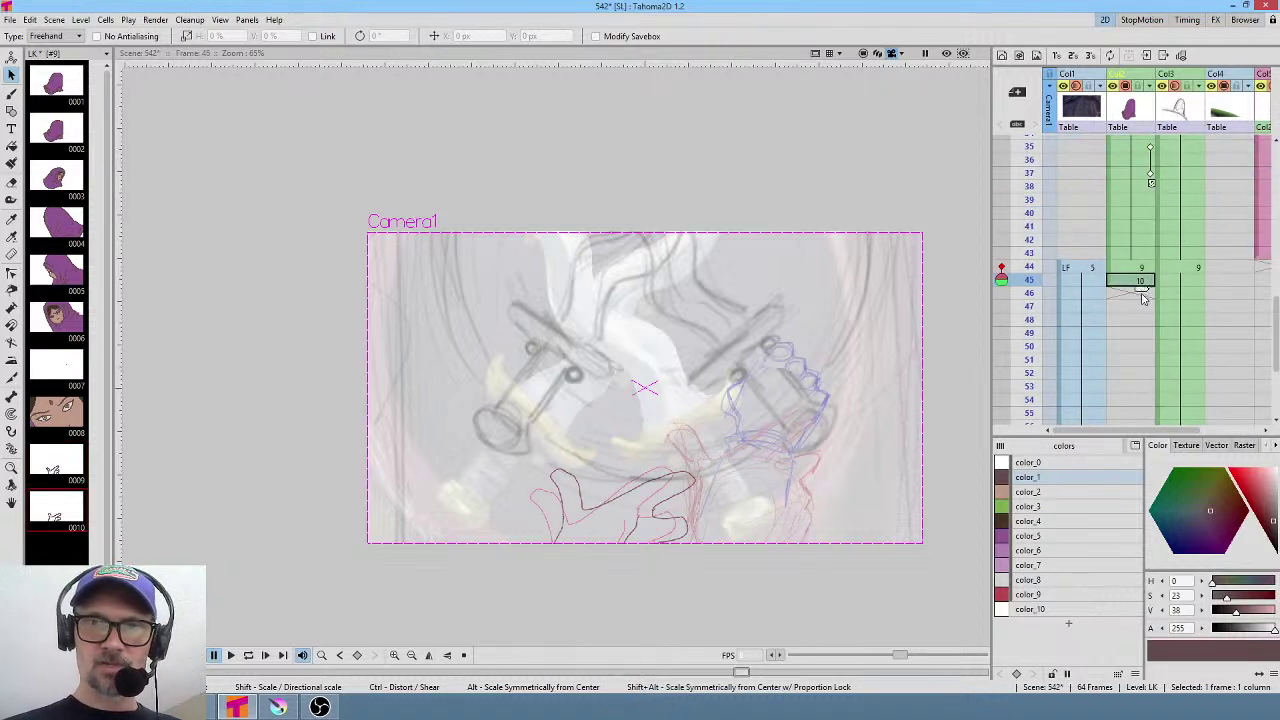
Paste the hand into Col2 frame 46, rotate it -18.12° and offset it by about X 320.62 px, Y -178.44 px.
click(1131, 295)
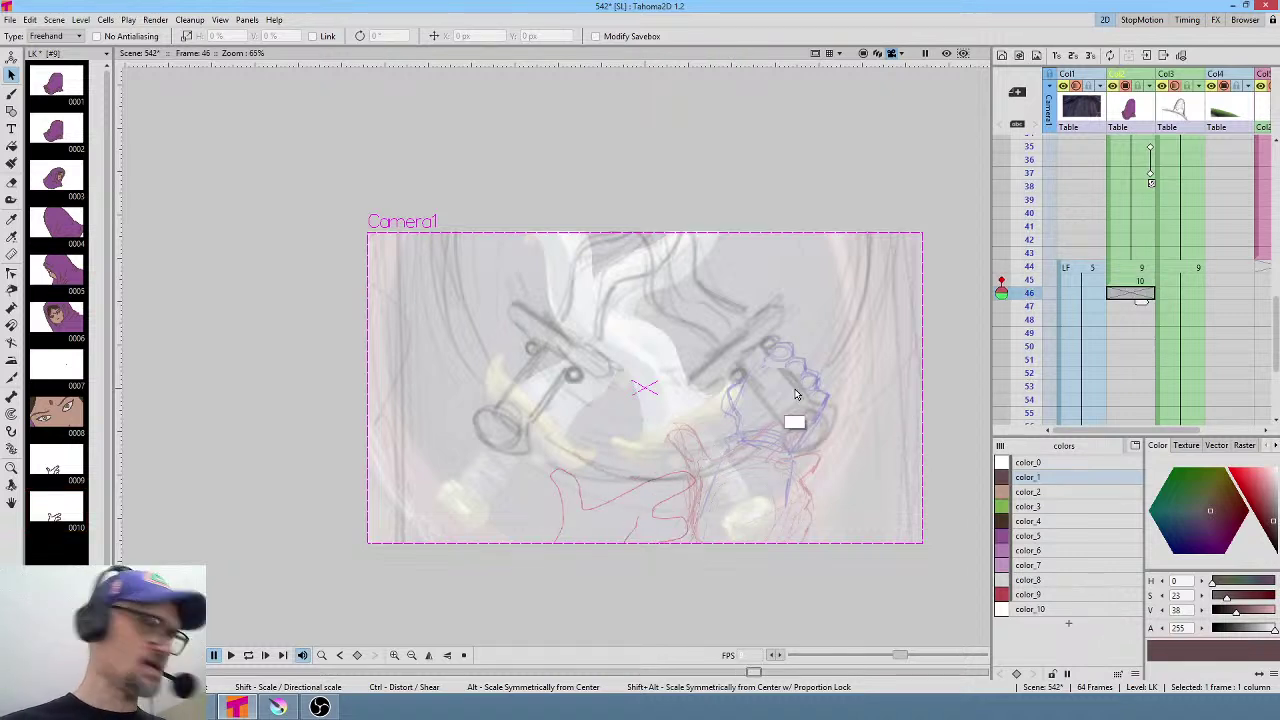
drag(605, 490, 697, 450)
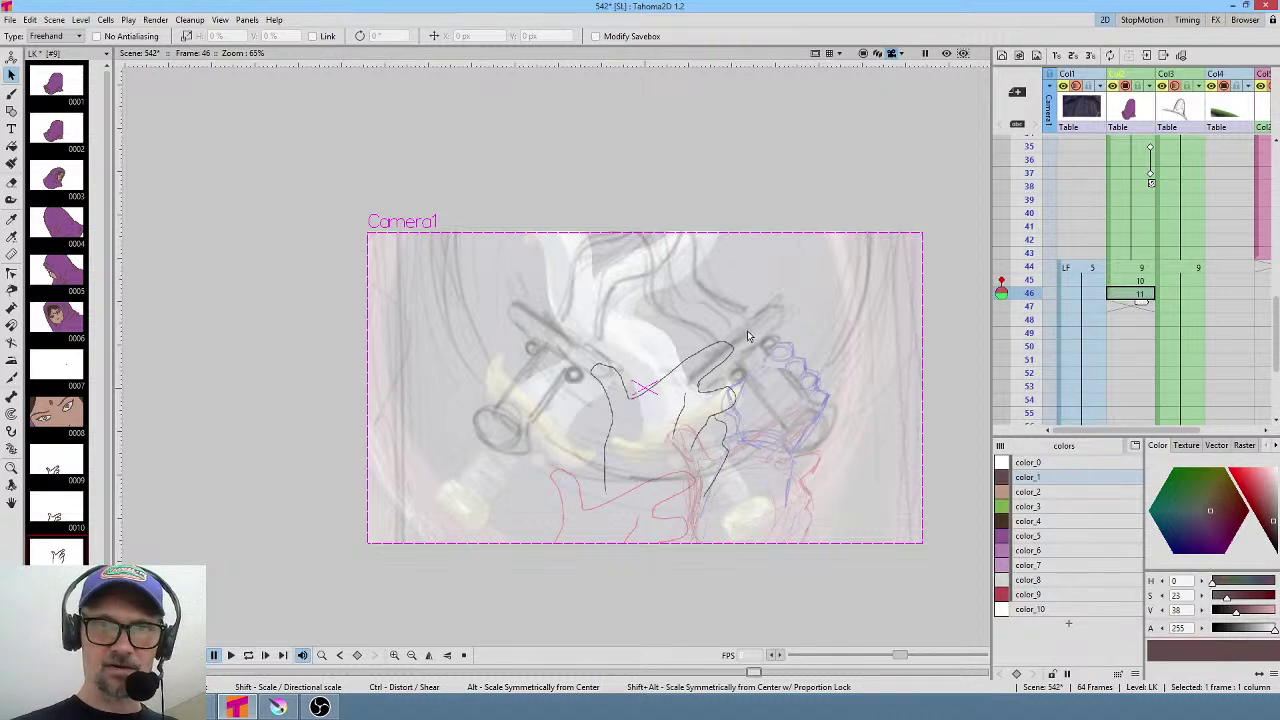
mouse_move(759, 312)
mouse_down()
mouse_move(820, 343)
mouse_move(821, 290)
mouse_move(864, 330)
mouse_up()
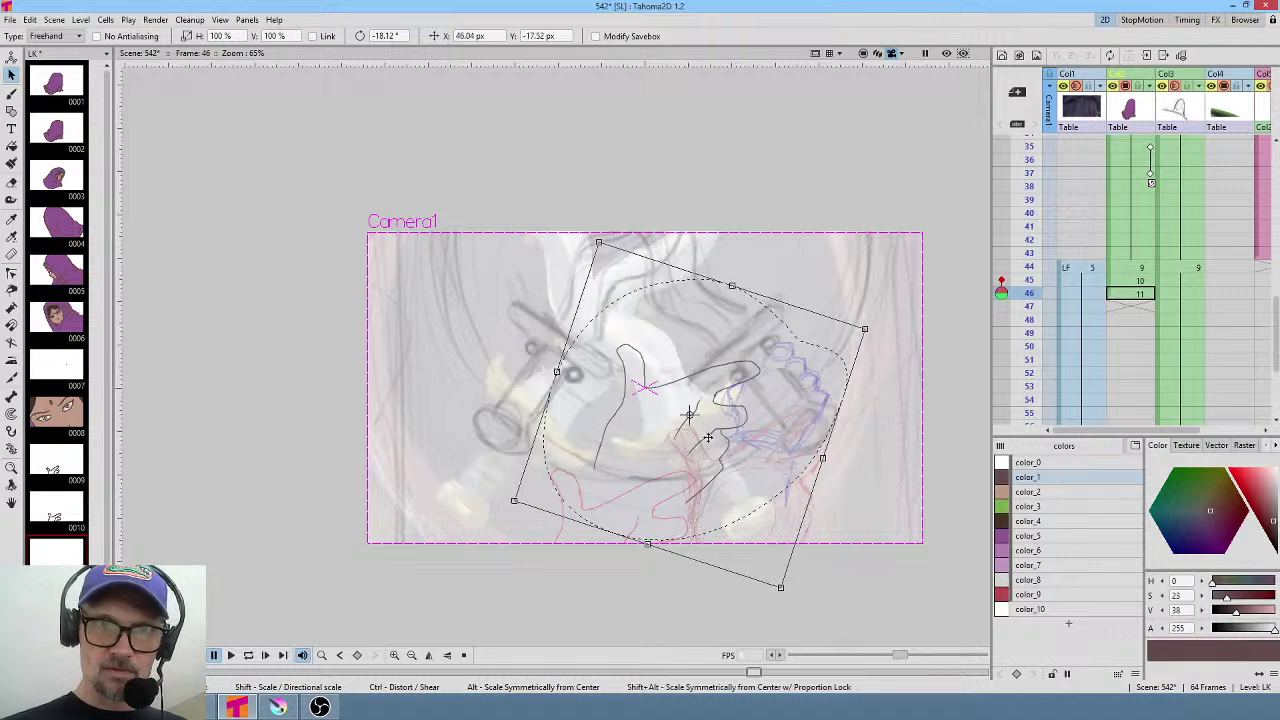
mouse_move(680, 425)
mouse_down()
mouse_move(755, 453)
mouse_move(772, 446)
mouse_up()
drag(738, 474, 735, 461)
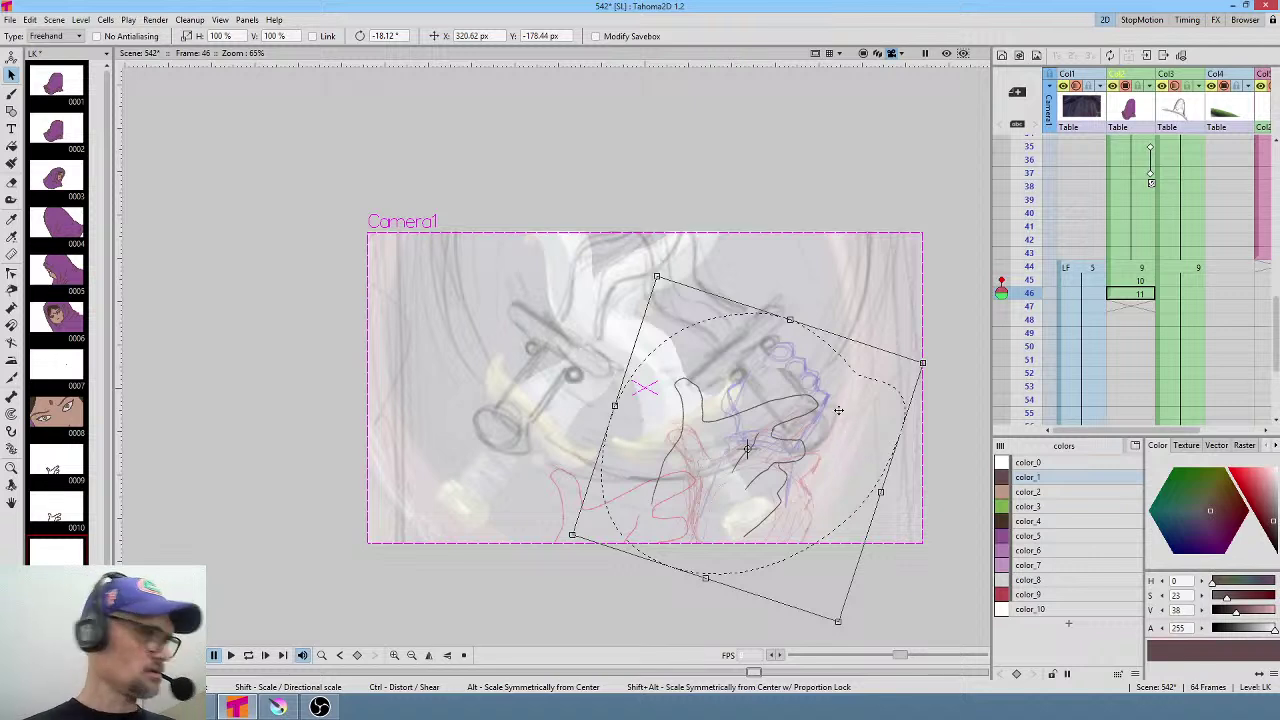
Erase the curled lower fingers of the frame 46 hand and brush in the wrist and sleeve lines down to the camera edge.
key(a)
mouse_move(772, 428)
mouse_down()
mouse_move(737, 486)
mouse_move(777, 491)
mouse_move(800, 440)
mouse_up()
key(b)
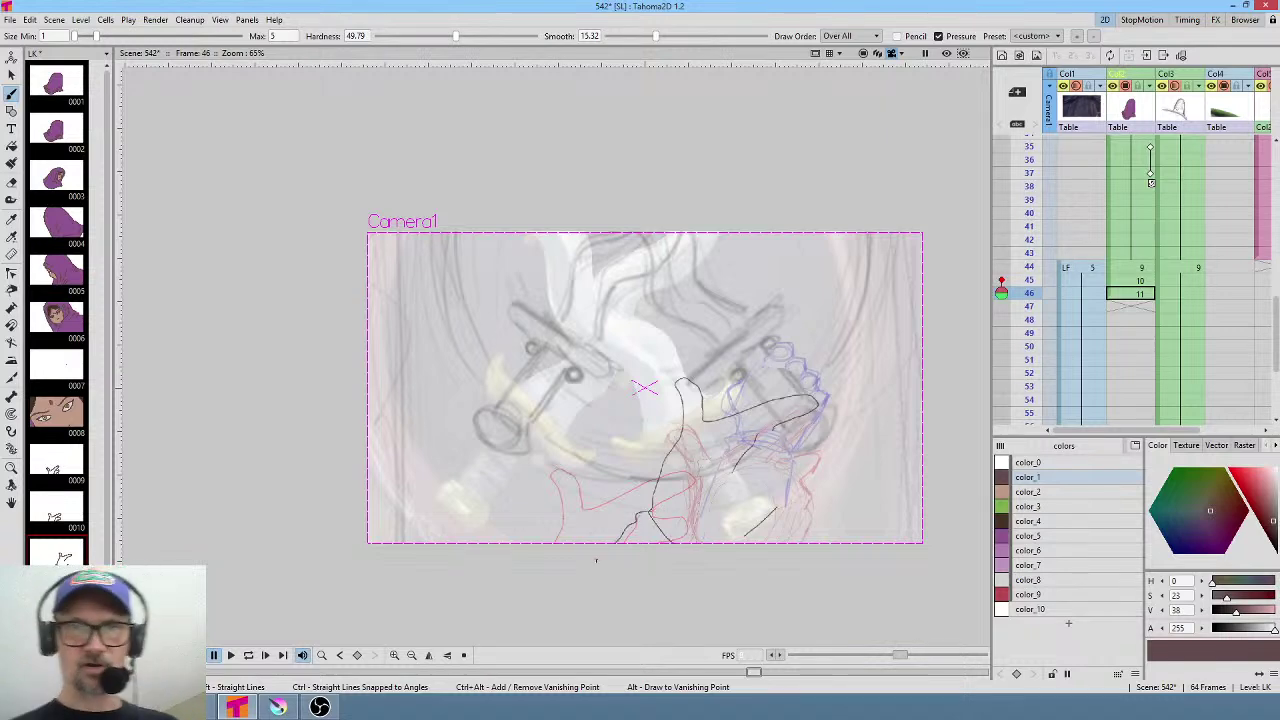
Draw the three remaining outstretched fingers on the frame 46 hand and join the little finger to the palm edge.
scroll(800, 380, up, 5)
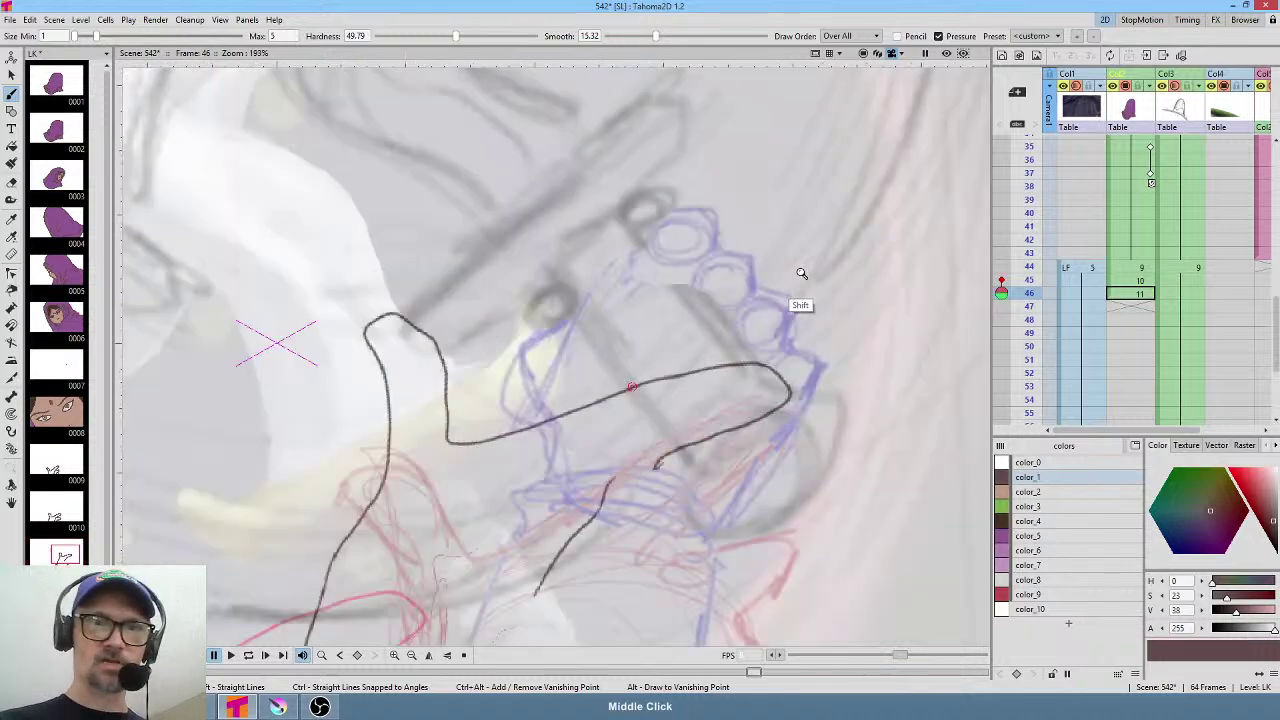
middle_click(801, 364)
mouse_move(801, 364)
mouse_down()
mouse_move(770, 215)
mouse_move(727, 227)
mouse_up()
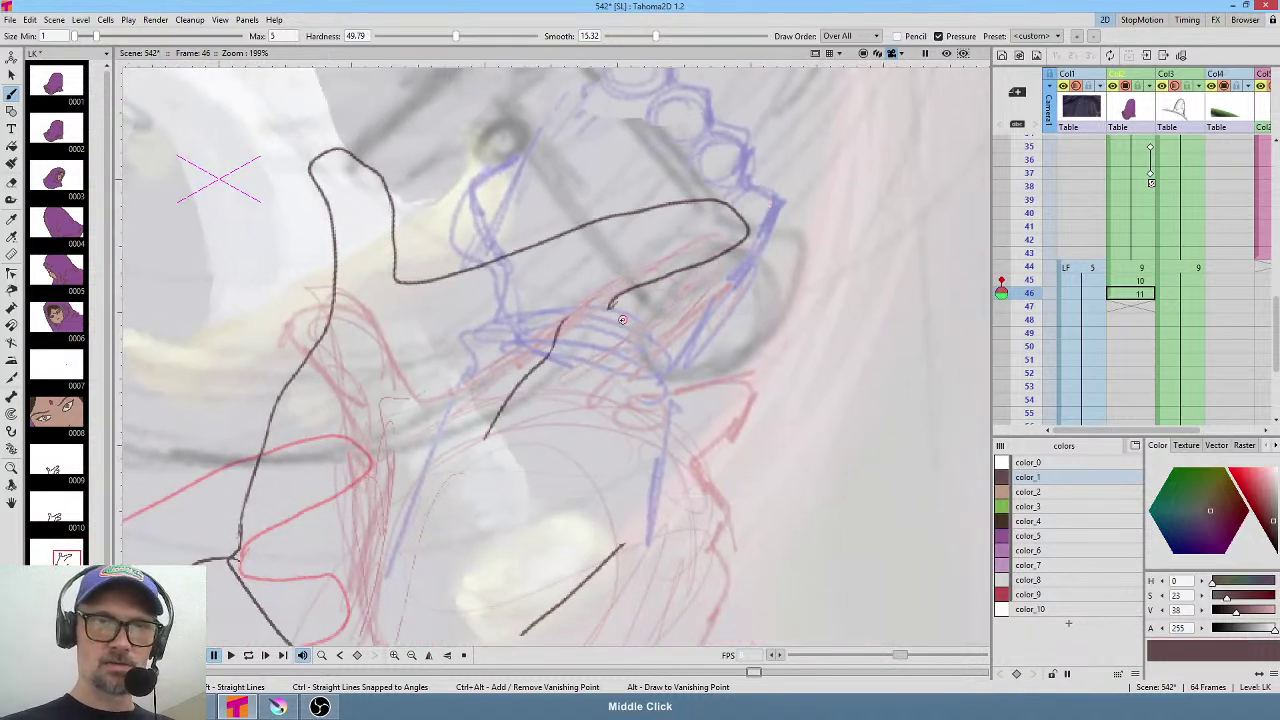
mouse_move(610, 308)
mouse_down()
mouse_move(792, 258)
mouse_move(820, 269)
mouse_move(817, 300)
mouse_move(799, 314)
mouse_move(645, 377)
mouse_move(665, 395)
mouse_move(795, 392)
mouse_move(783, 430)
mouse_move(668, 462)
mouse_up()
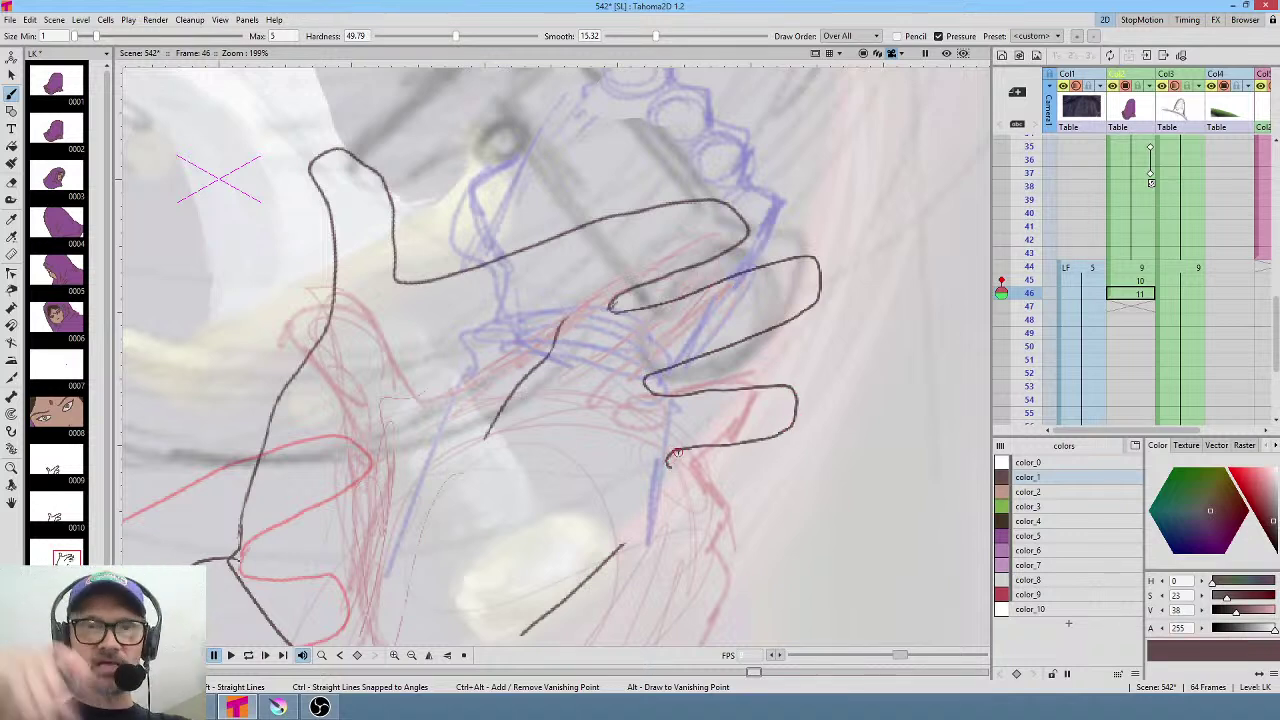
mouse_move(684, 468)
mouse_down()
mouse_move(725, 492)
mouse_move(742, 544)
mouse_move(709, 557)
mouse_move(700, 532)
mouse_move(619, 541)
mouse_up()
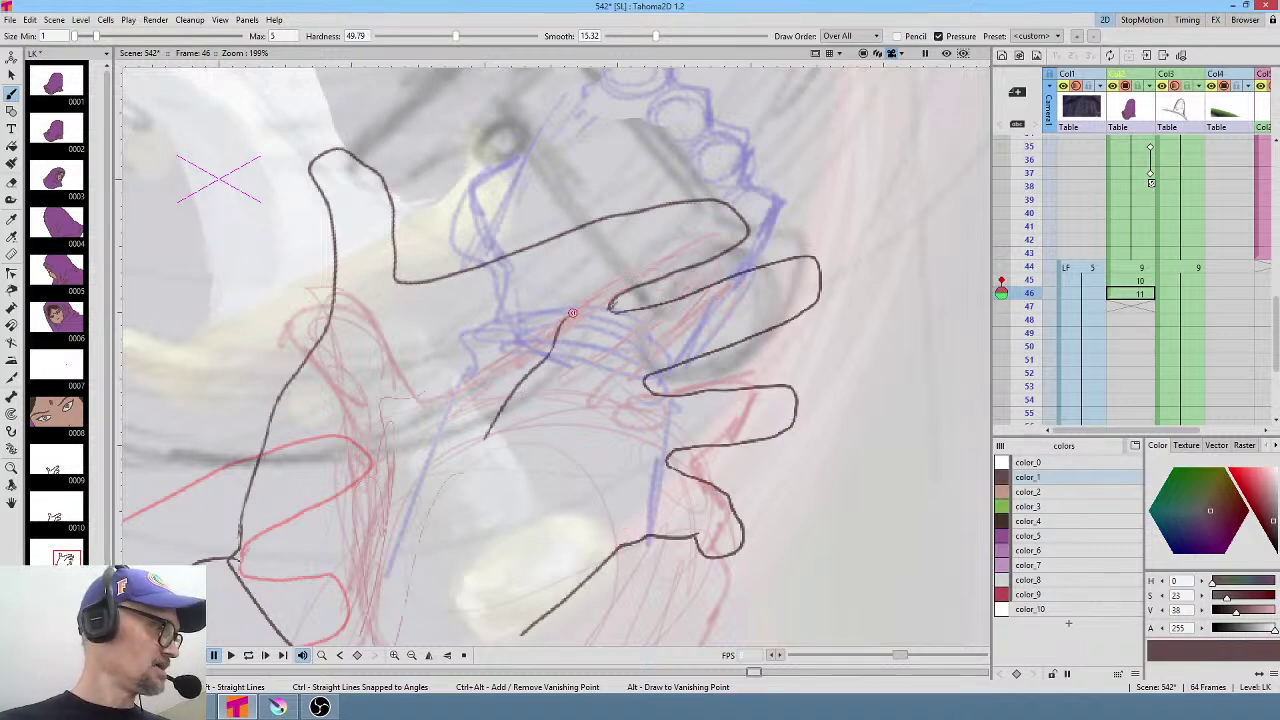
Erase the old finger line inside the frame 46 palm and brush in short crease lines.
key(a)
mouse_move(570, 305)
mouse_down()
mouse_move(591, 303)
mouse_move(591, 286)
mouse_up()
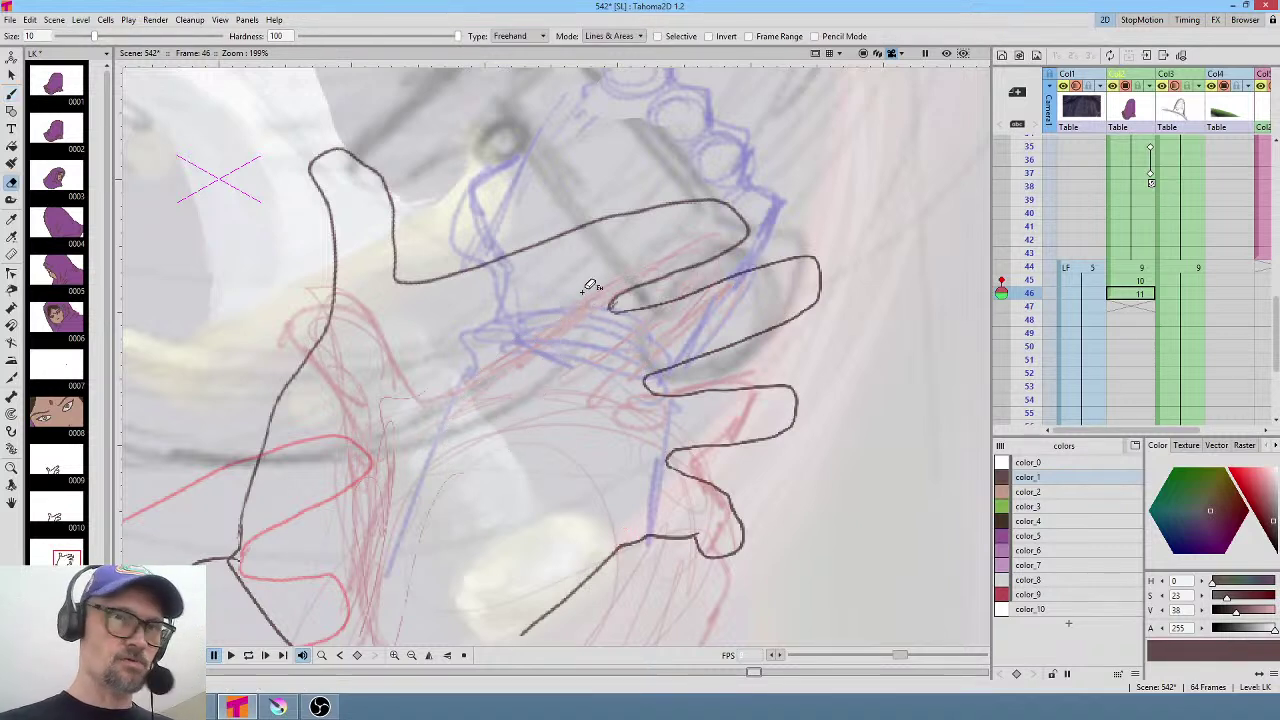
key(b)
mouse_move(508, 293)
mouse_down()
mouse_move(469, 344)
mouse_move(518, 346)
mouse_up()
drag(596, 355, 514, 405)
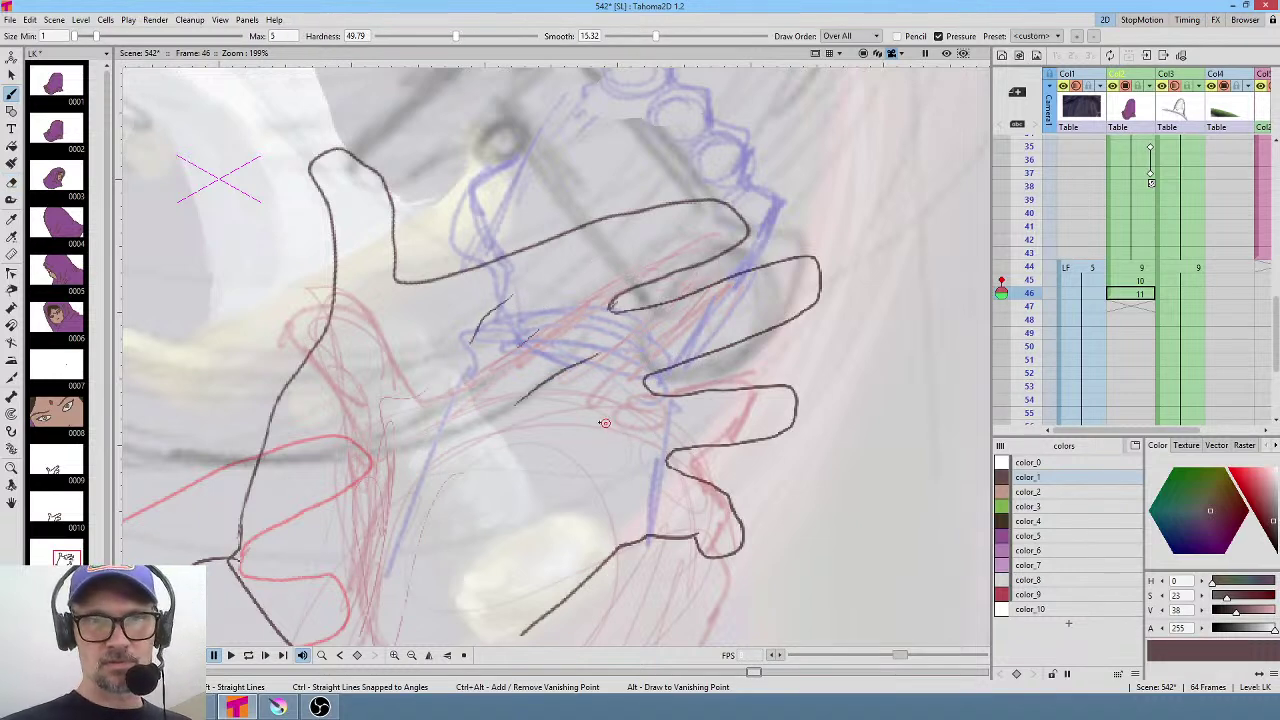
drag(610, 428, 576, 440)
Erase the lower palm creases on the frame 46 hand and redraw them as shorter strokes below the fingers.
key(a)
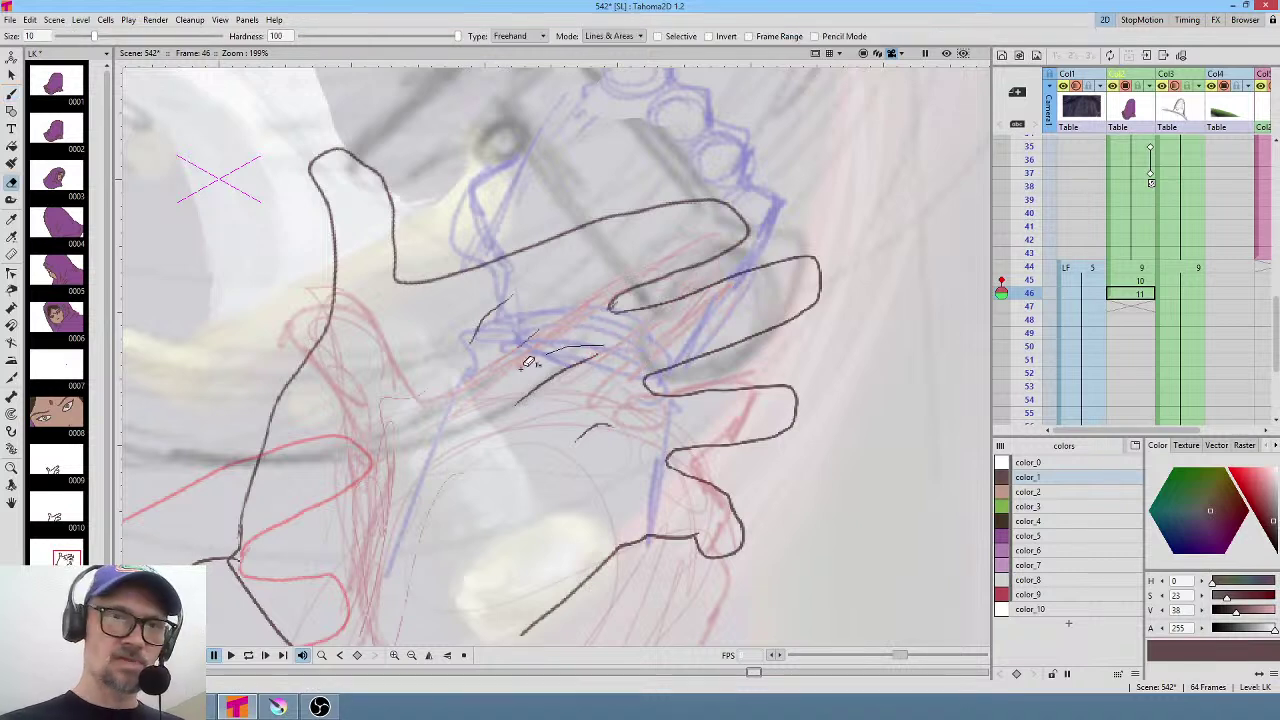
drag(528, 357, 615, 343)
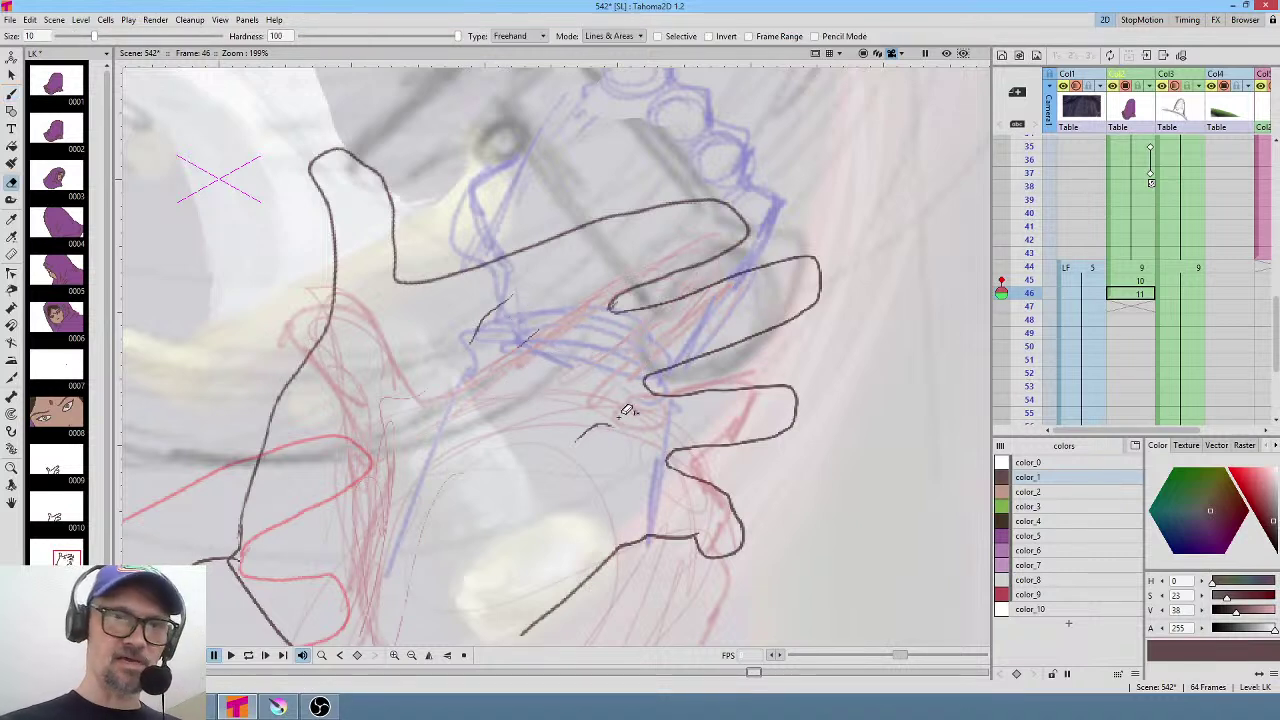
drag(618, 414, 615, 397)
key(b)
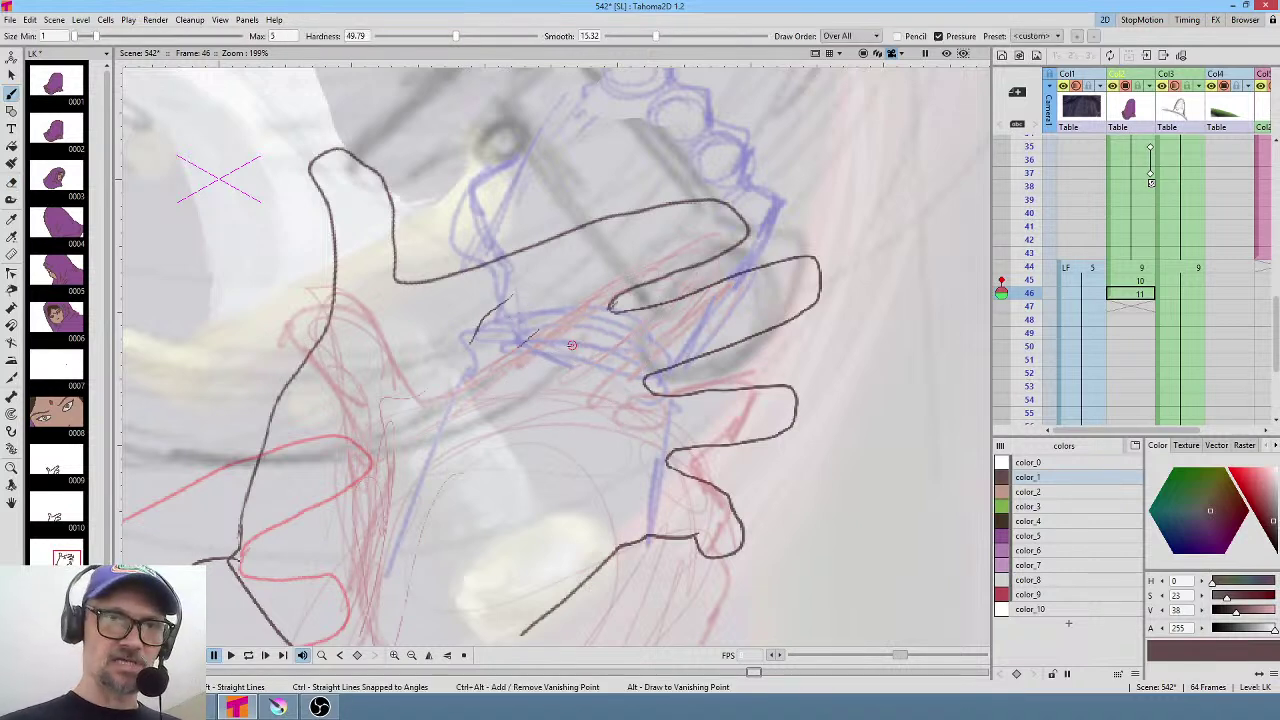
drag(530, 372, 560, 350)
drag(604, 423, 562, 438)
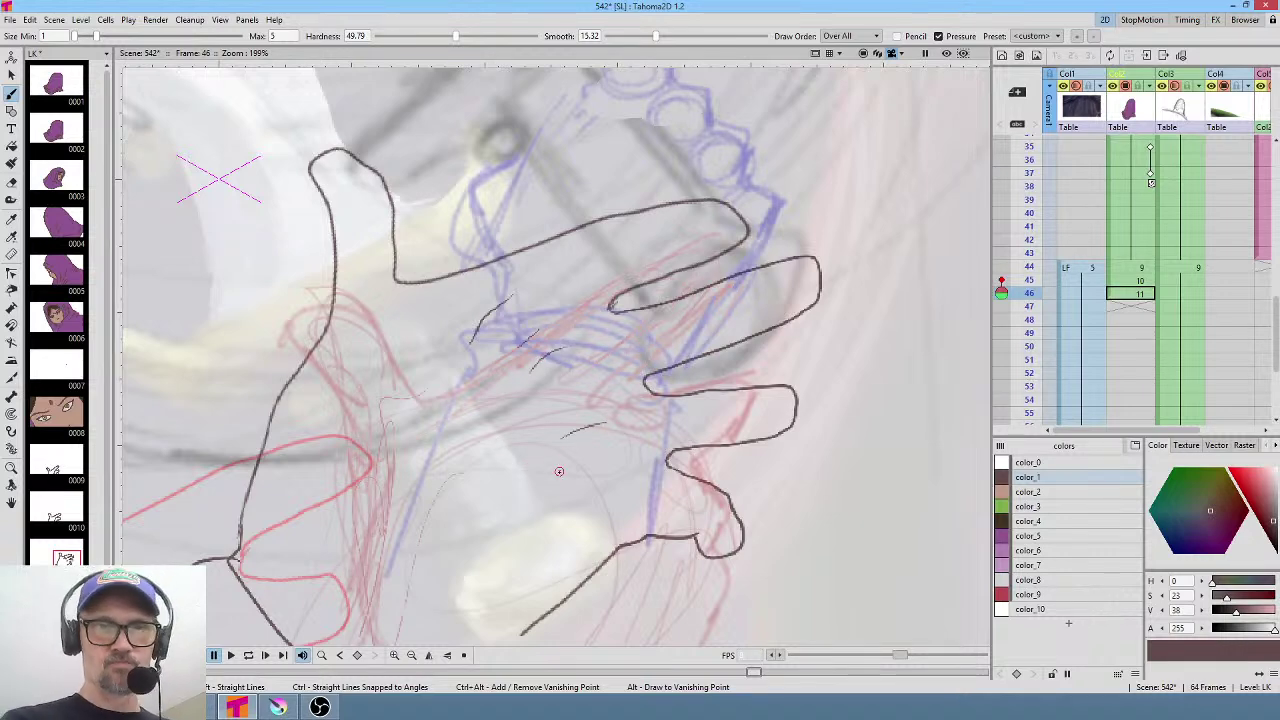
Brush the closed fist with knuckle lines on frame 47 over the blue sketch, then add the cuff and sleeve lines down to the camera edge.
scroll(766, 328, down, 3)
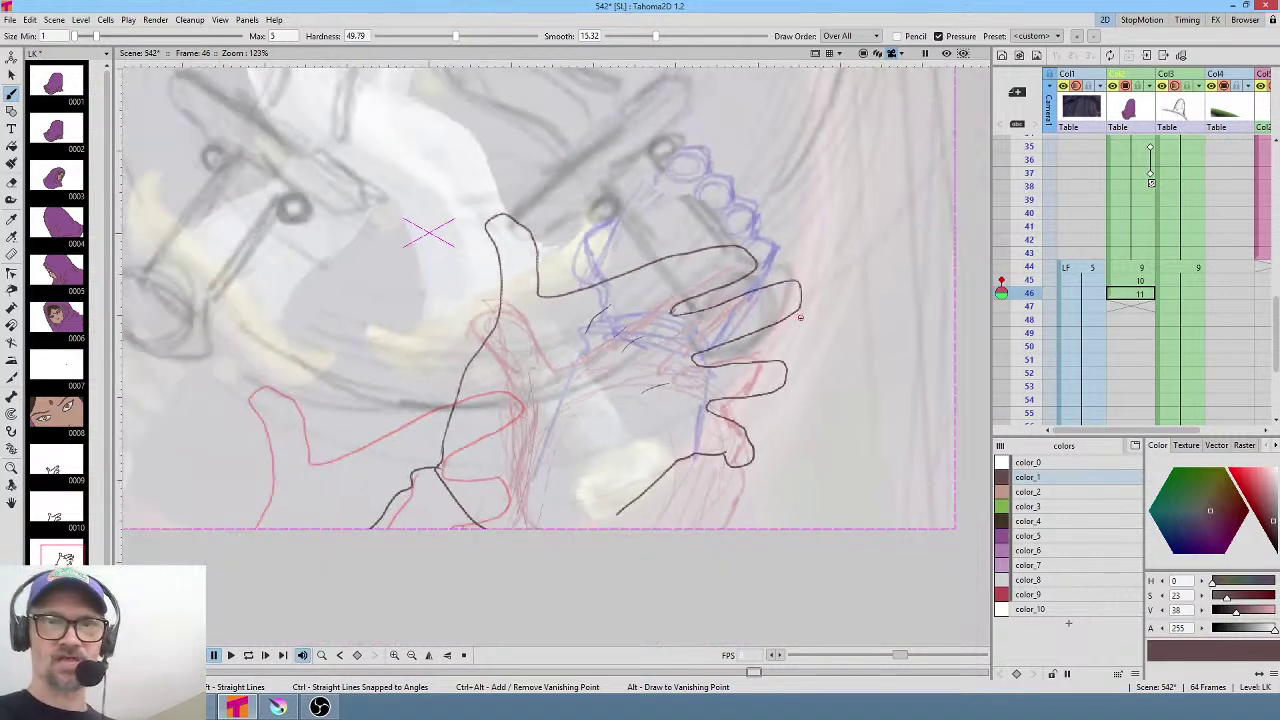
scroll(800, 317, down, 1)
key(Down)
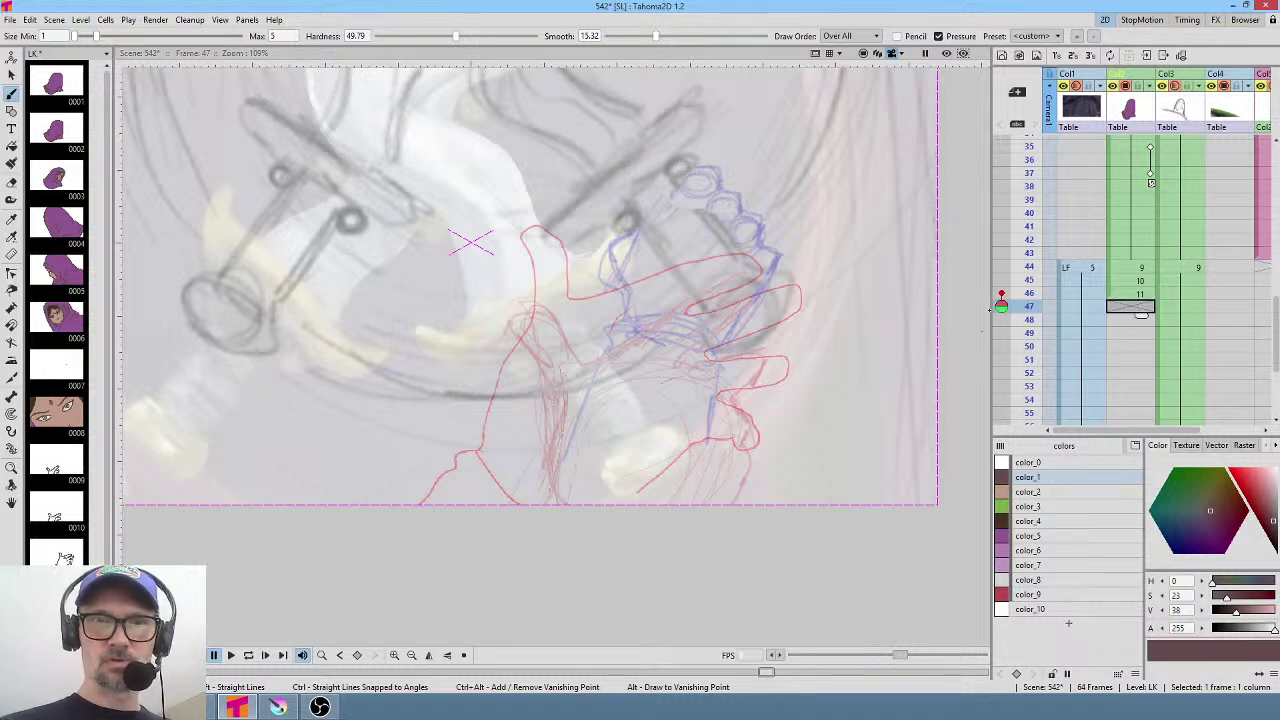
drag(612, 328, 618, 302)
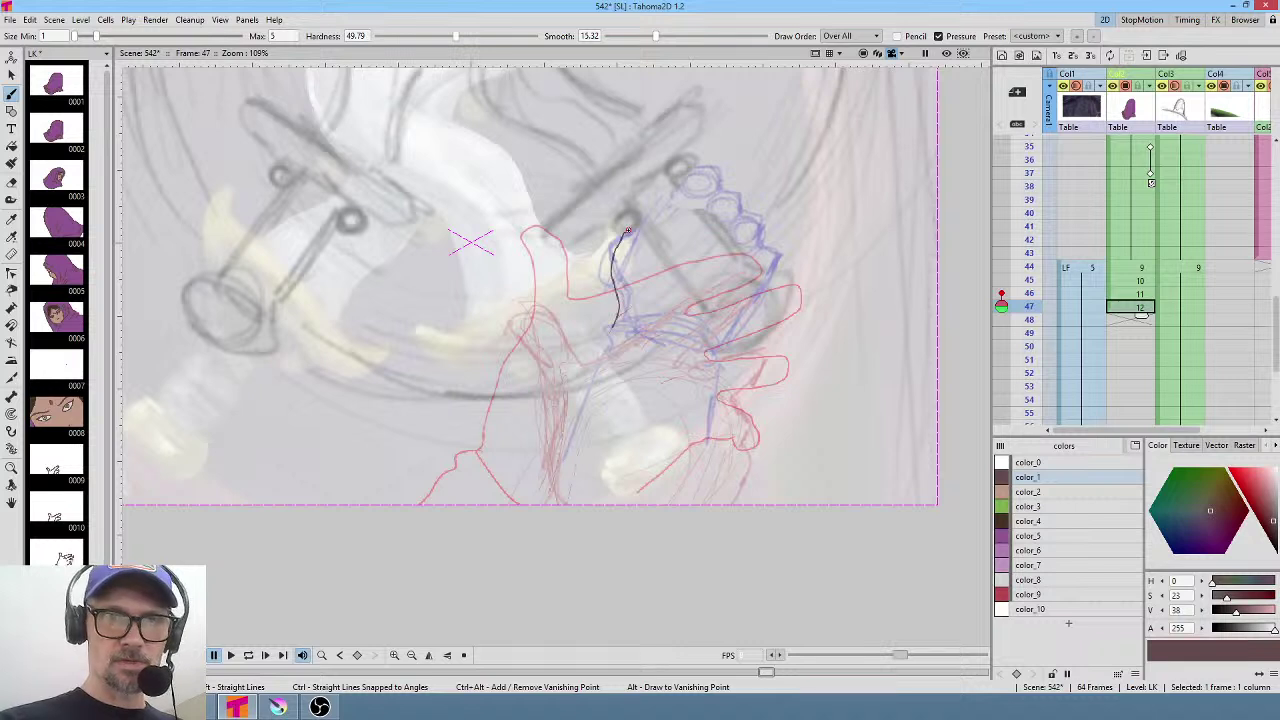
drag(655, 202, 702, 170)
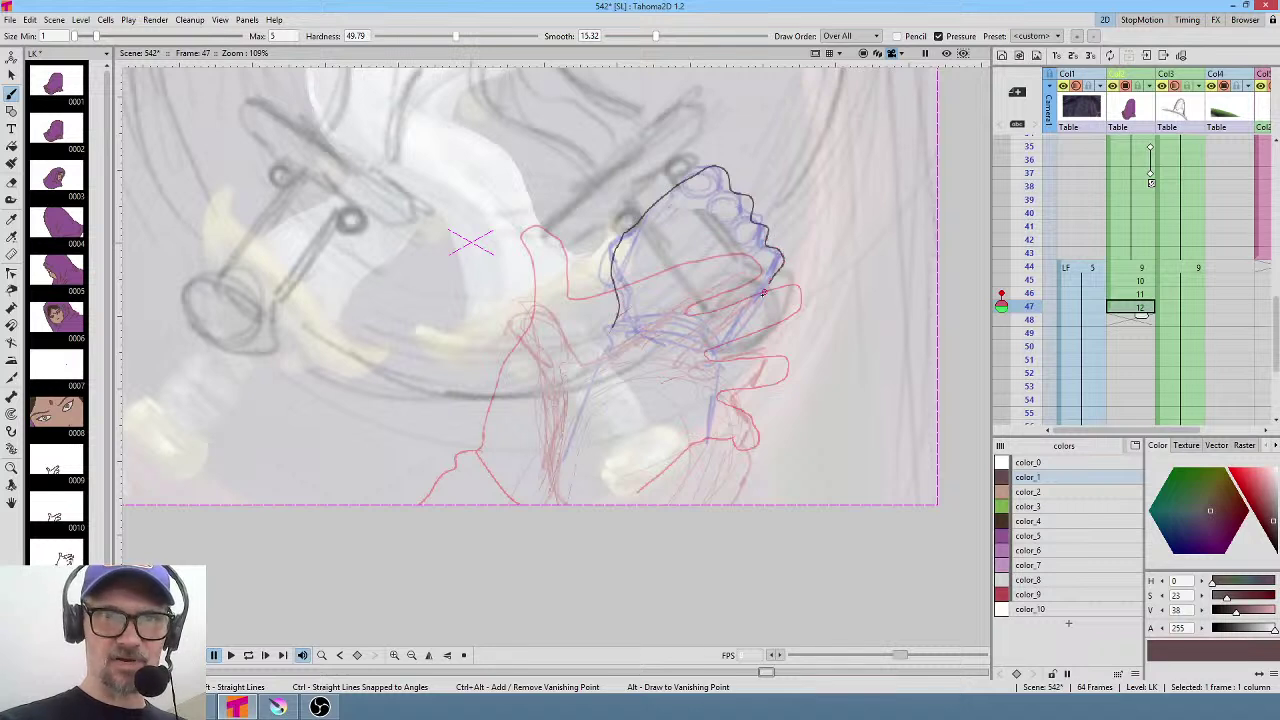
drag(763, 292, 719, 333)
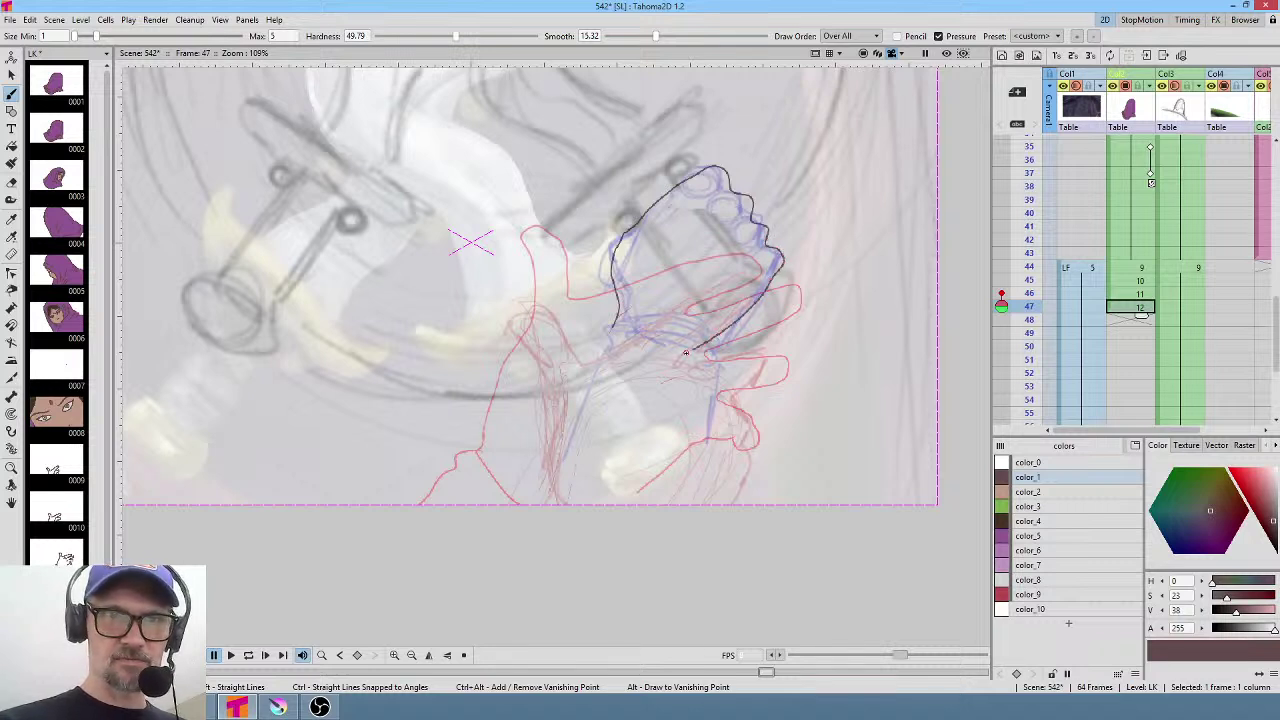
mouse_move(657, 333)
mouse_down()
mouse_move(613, 326)
mouse_move(618, 310)
mouse_move(455, 505)
mouse_up()
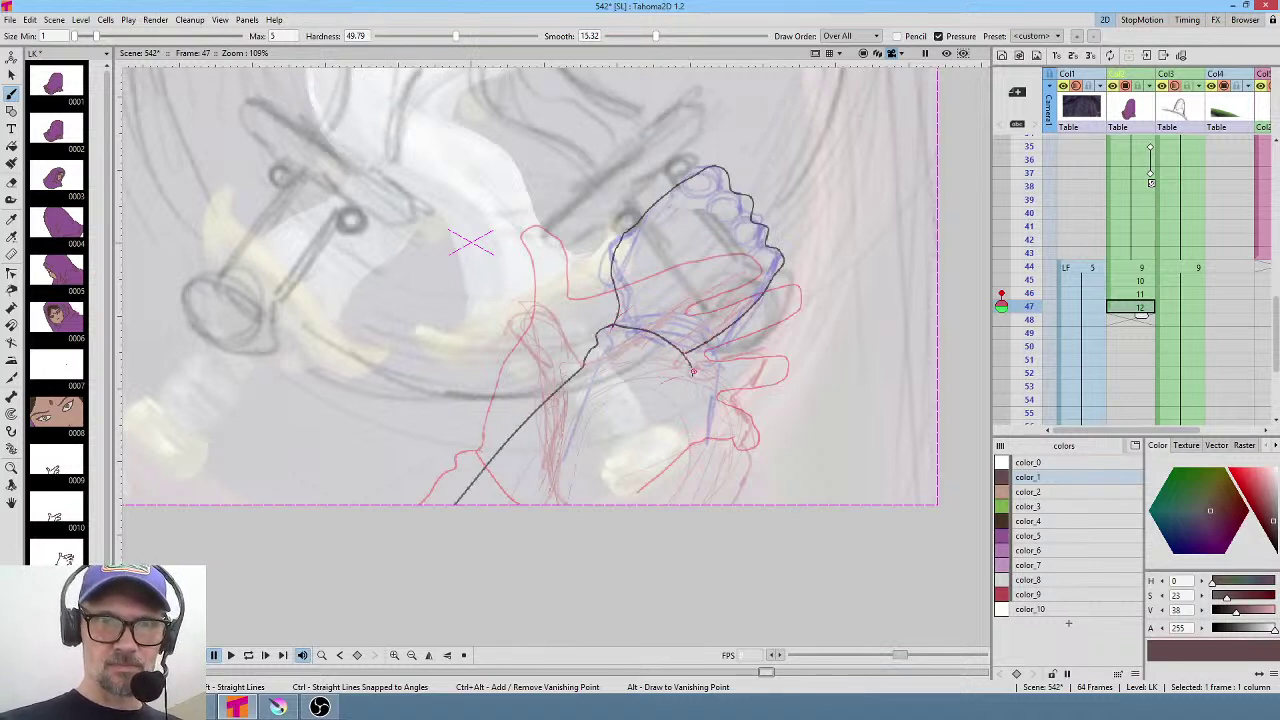
drag(612, 500, 608, 505)
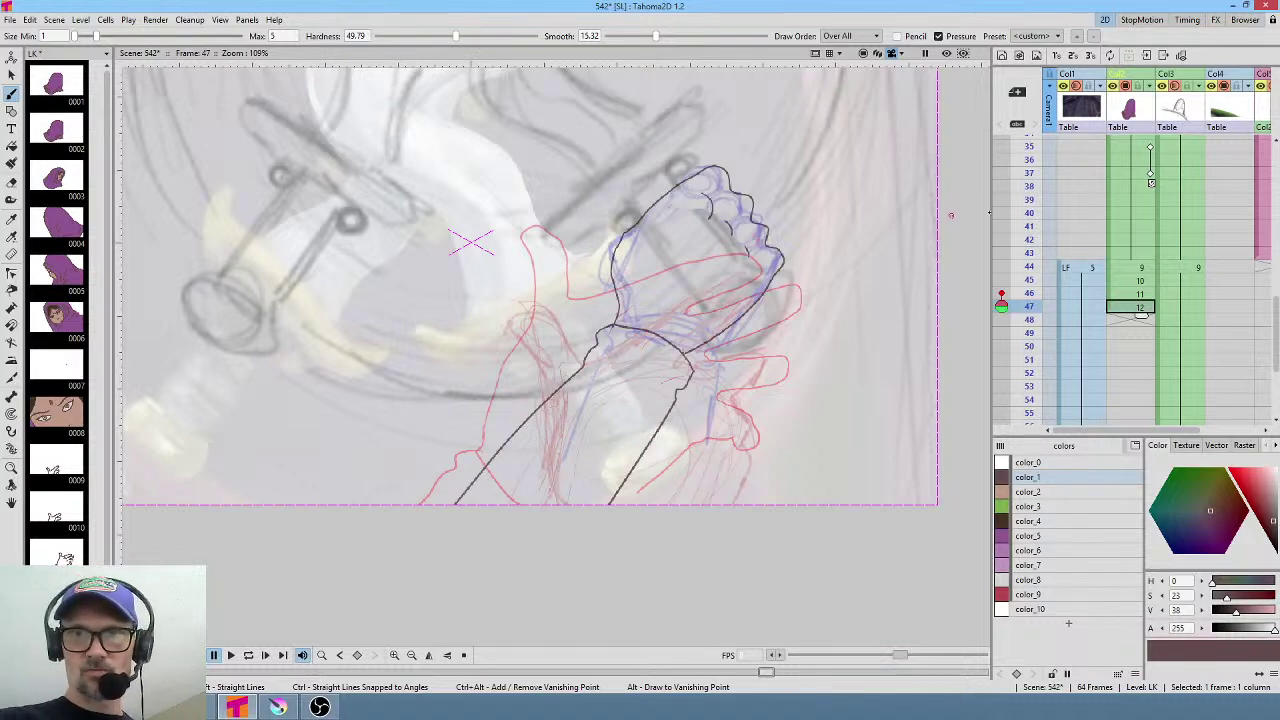
Turn off the onion skin and compare the hand drawings on frames 44 to 47.
click(1143, 268)
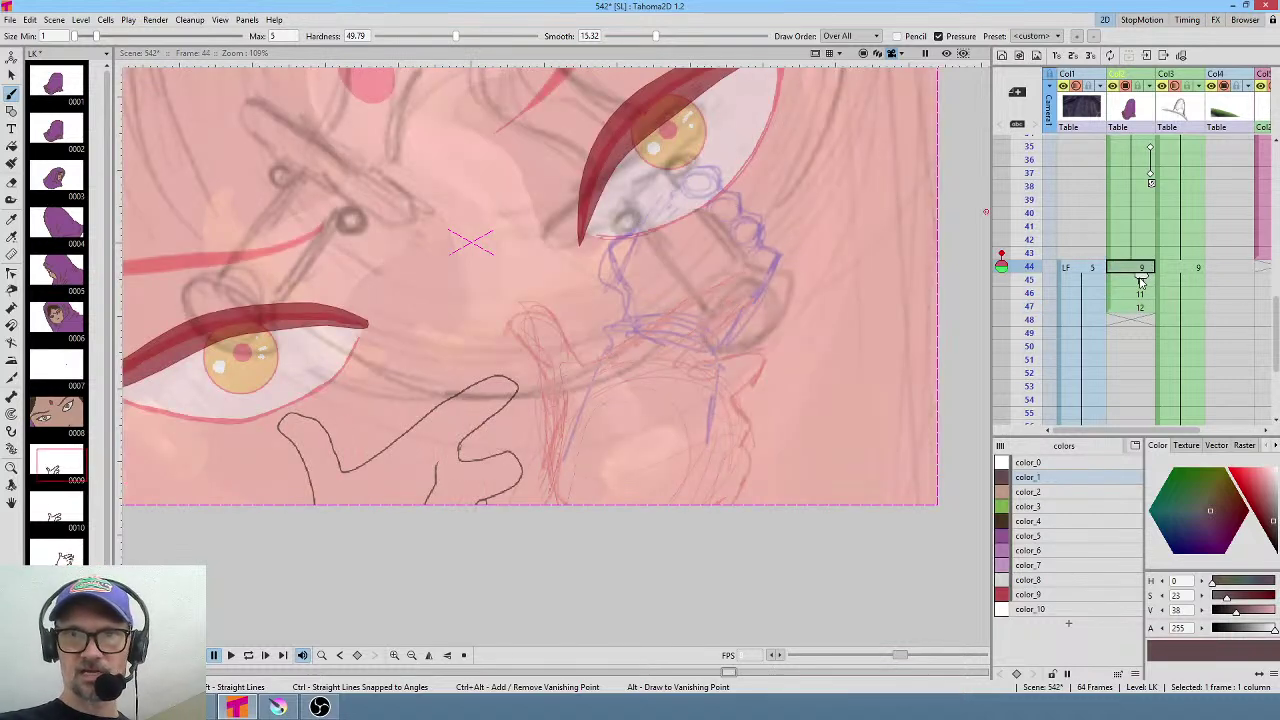
click(1001, 266)
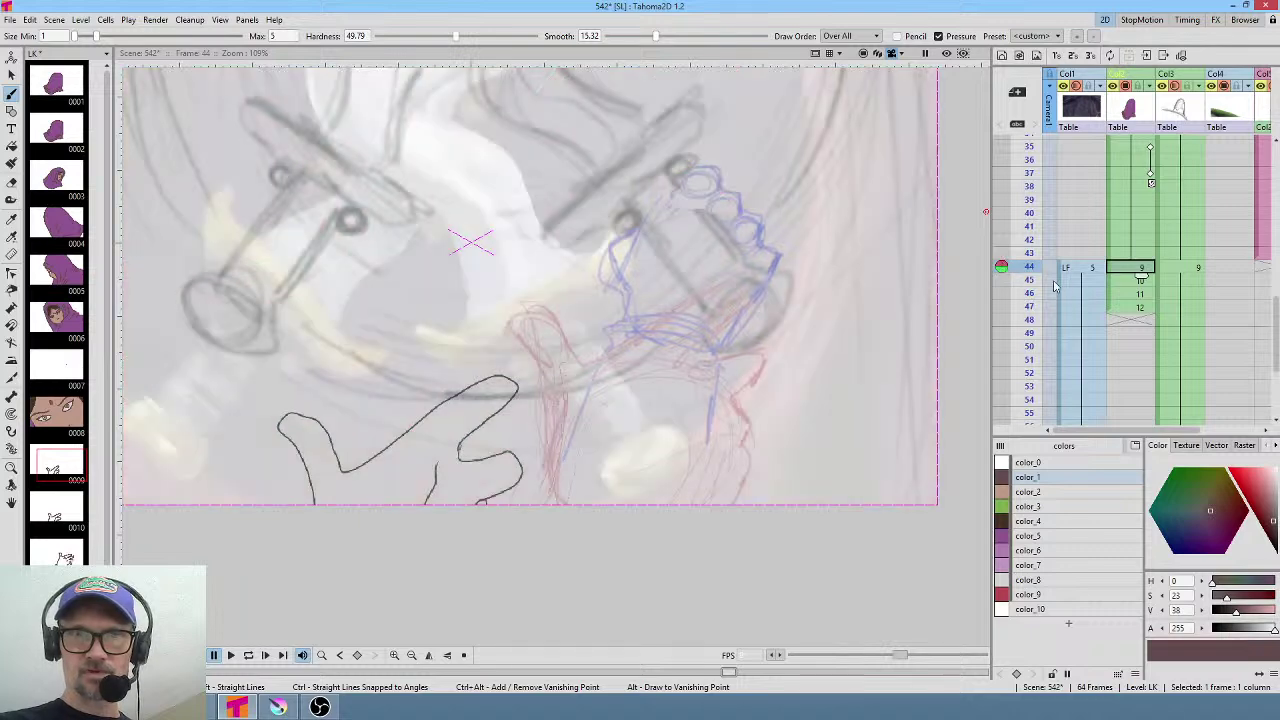
click(1130, 282)
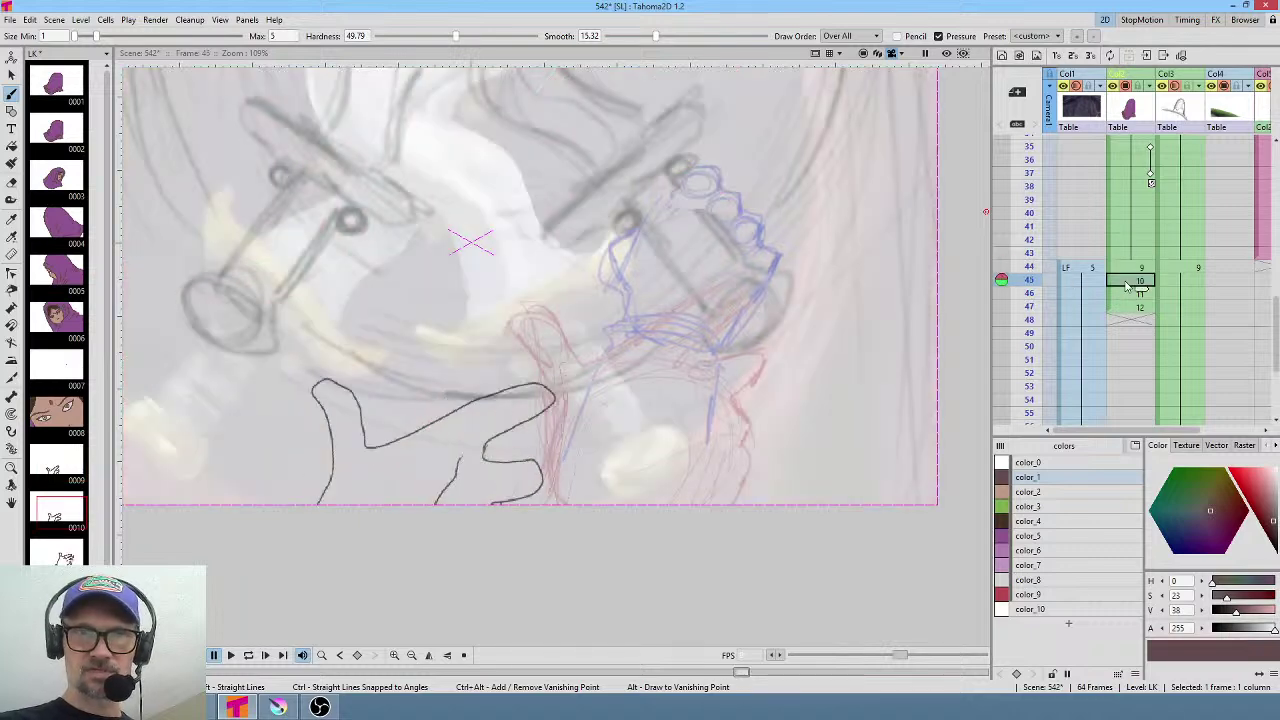
click(1128, 294)
click(1127, 309)
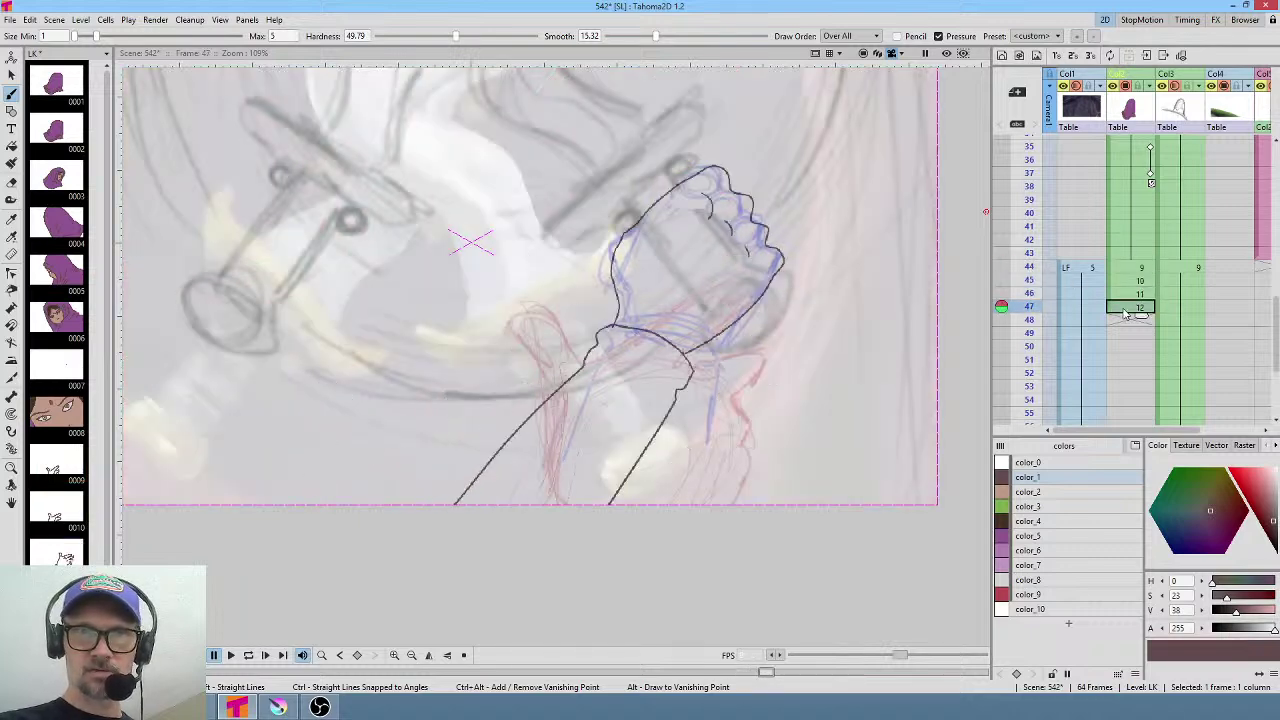
click(1130, 267)
Select the whole frame 46 hand, scale it to 75.27%, and move it up over the sketched palm.
click(1130, 293)
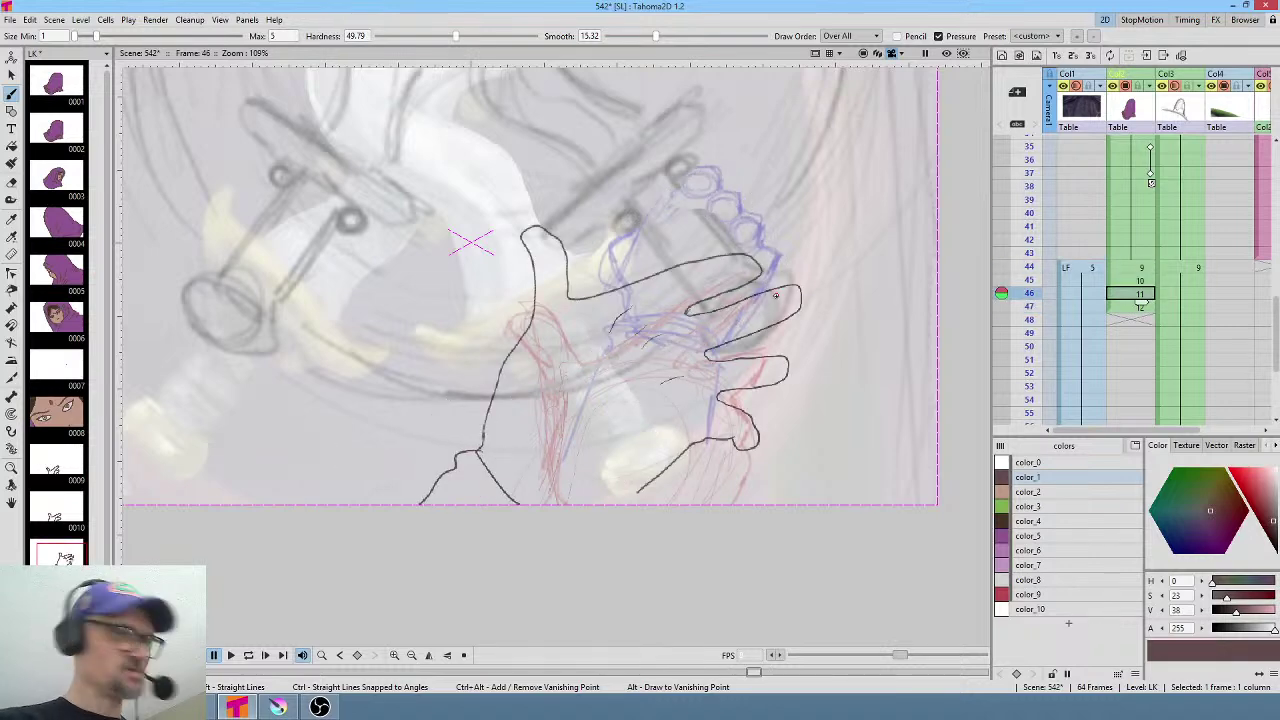
key(s)
mouse_move(820, 208)
mouse_down()
mouse_move(294, 557)
mouse_move(880, 137)
mouse_move(814, 205)
mouse_move(734, 251)
mouse_up()
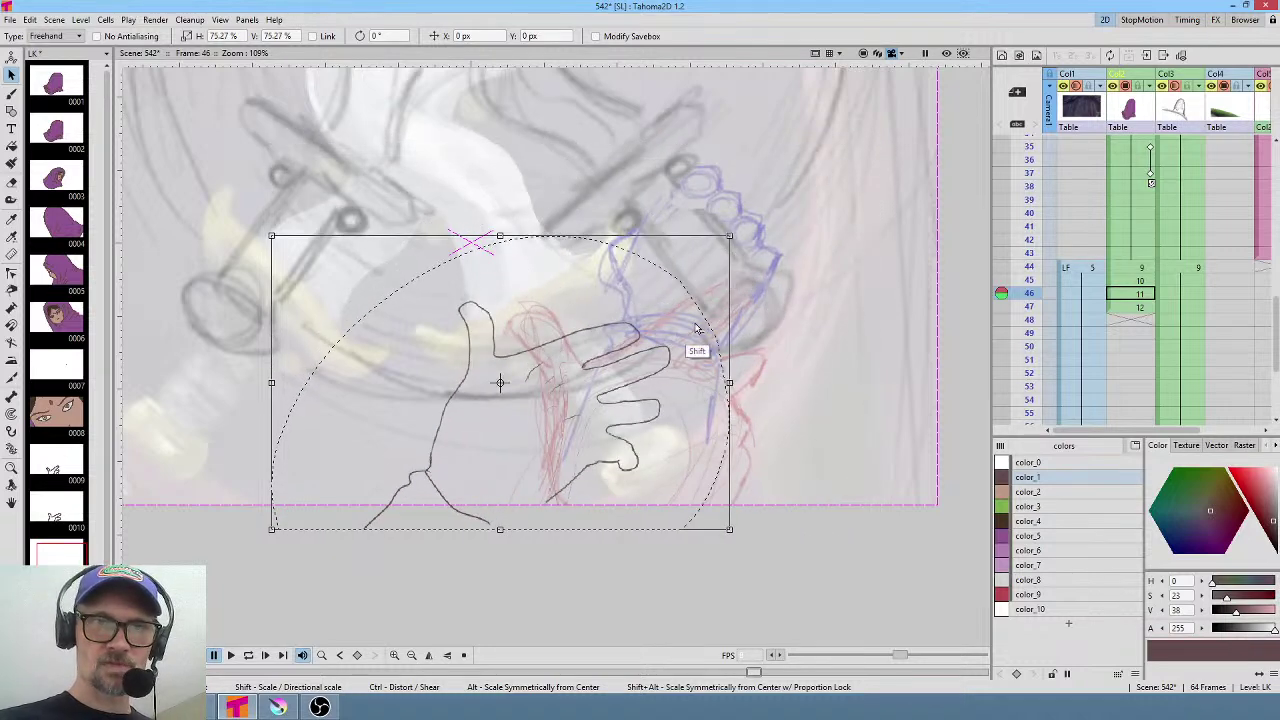
mouse_move(621, 422)
mouse_down()
mouse_move(701, 347)
mouse_move(719, 356)
mouse_up()
Run through frames 41 to 51 to check the motion of the reaching hand.
click(1140, 280)
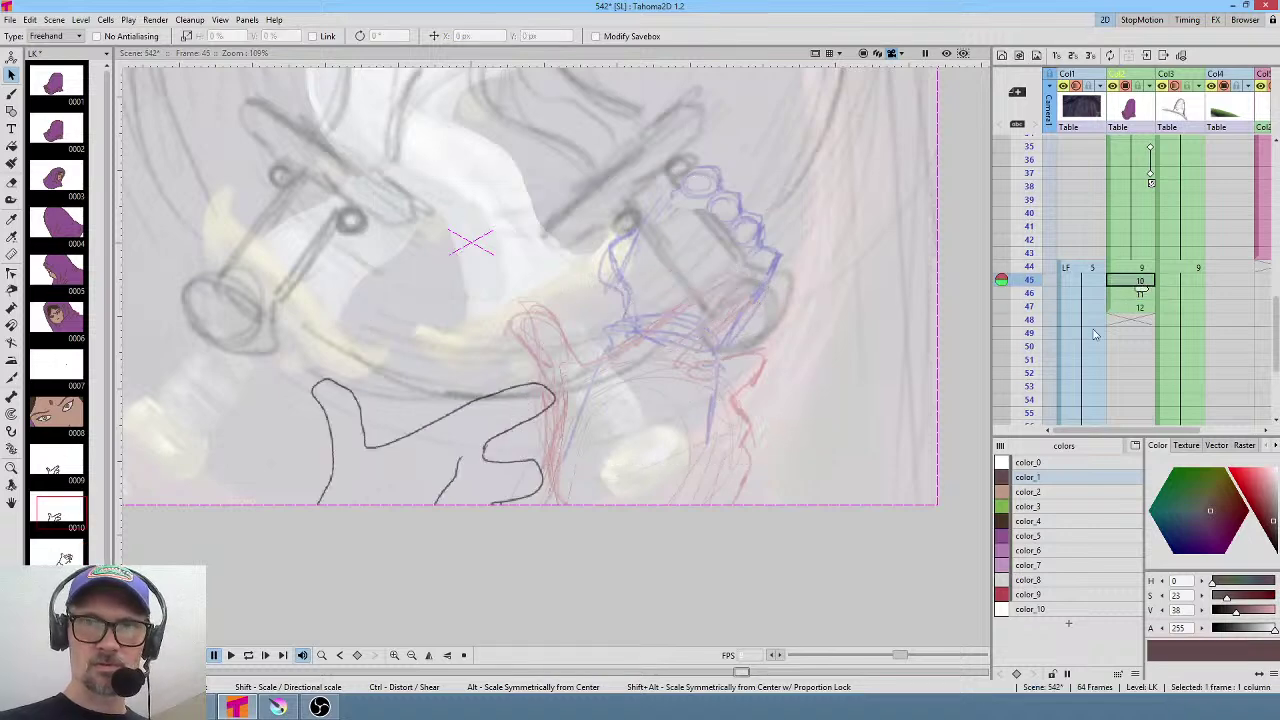
click(1030, 268)
mouse_move(1030, 271)
mouse_down()
mouse_move(1030, 324)
mouse_move(1030, 232)
mouse_move(1030, 330)
mouse_move(1026, 237)
mouse_move(1040, 228)
mouse_up()
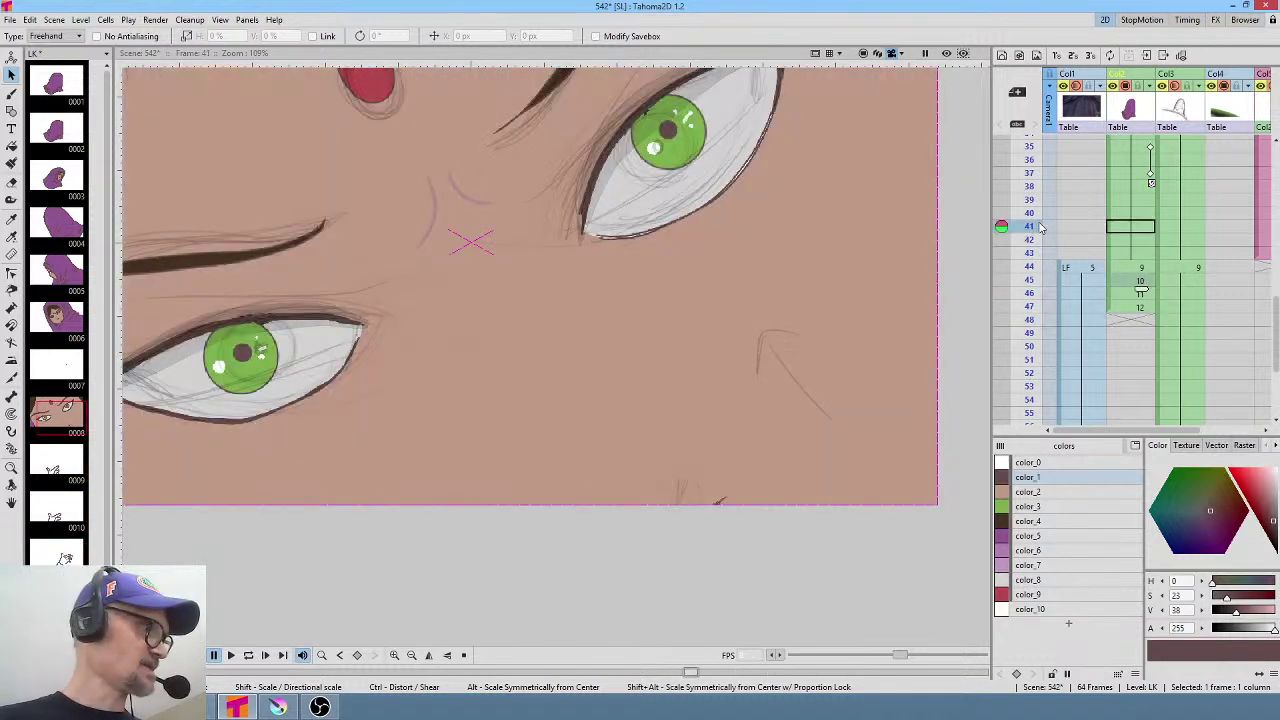
click(1142, 268)
key(Down)
key(Down)
key(Down)
key(Down)
key(Down)
key(Down)
key(Down)
key(Down)
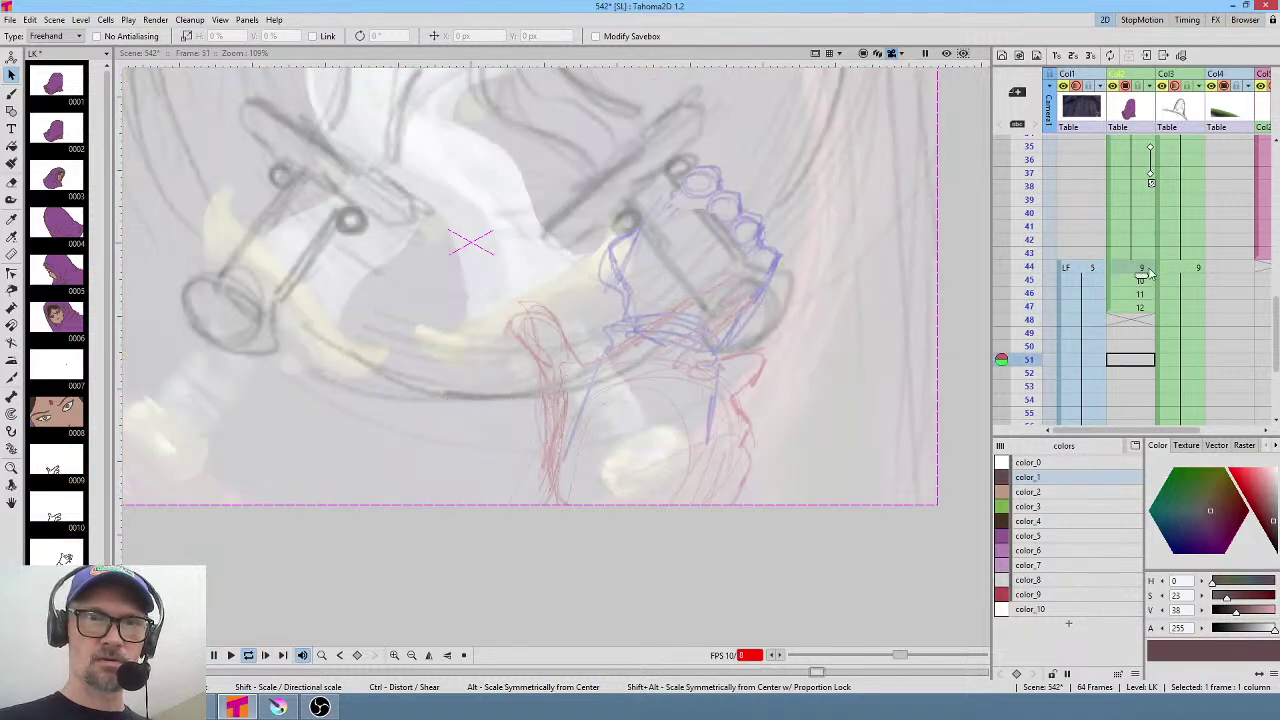
Hold the frame 47 fist drawing through to the end of the scene at frame 64.
click(1142, 307)
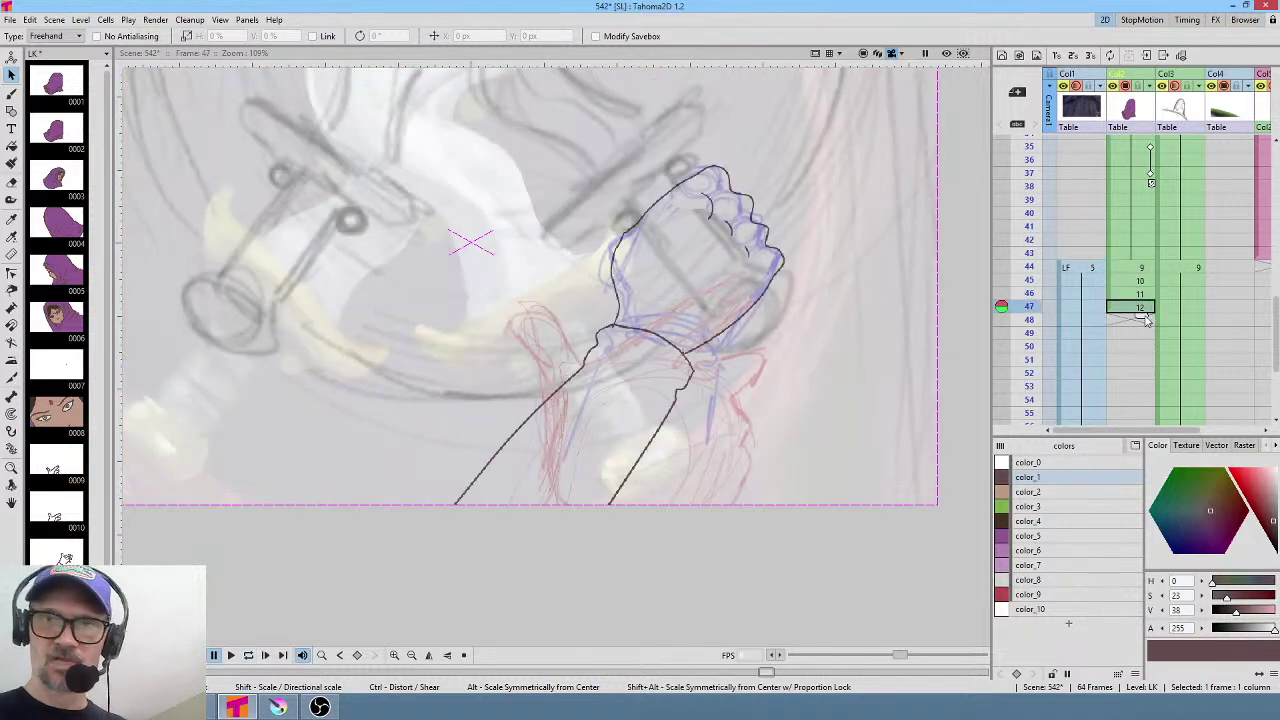
drag(1140, 422, 1145, 313)
middle_click(1147, 232)
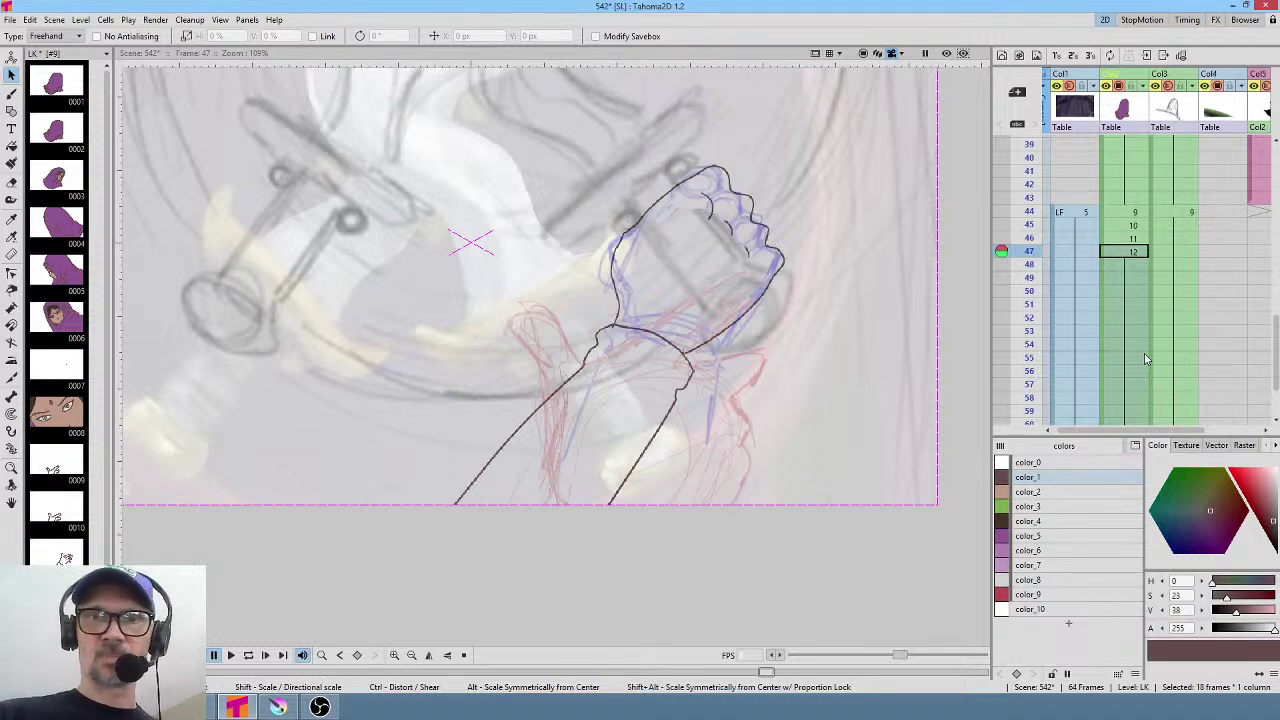
Extend the frame 46 sleeve lines down to the camera edge with the brush and join the palm edge to the cuff.
click(1136, 212)
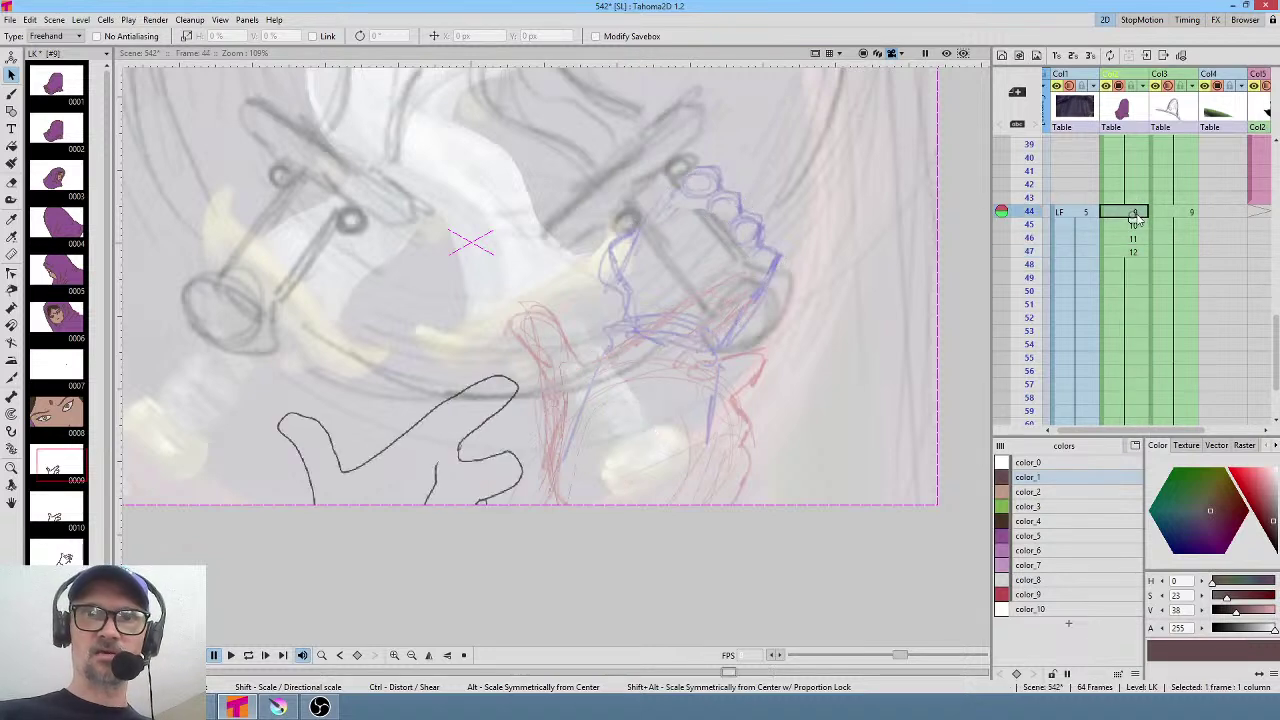
click(1134, 225)
click(1134, 238)
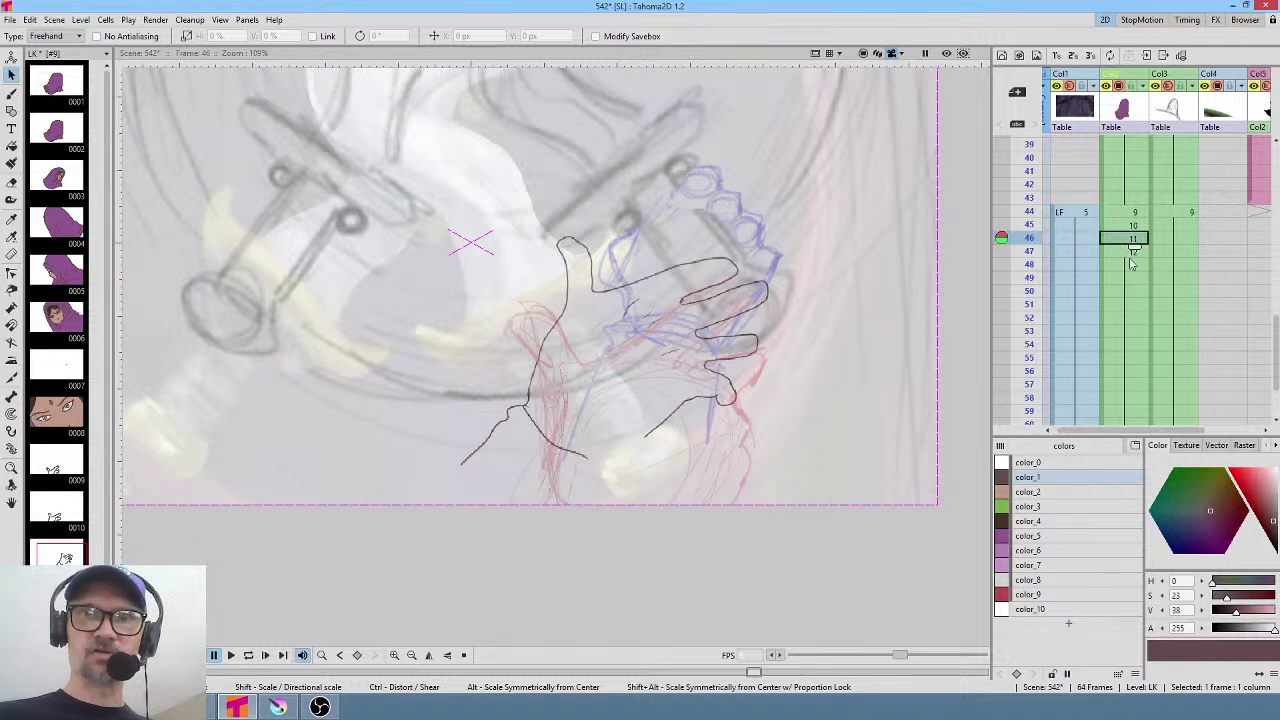
key(b)
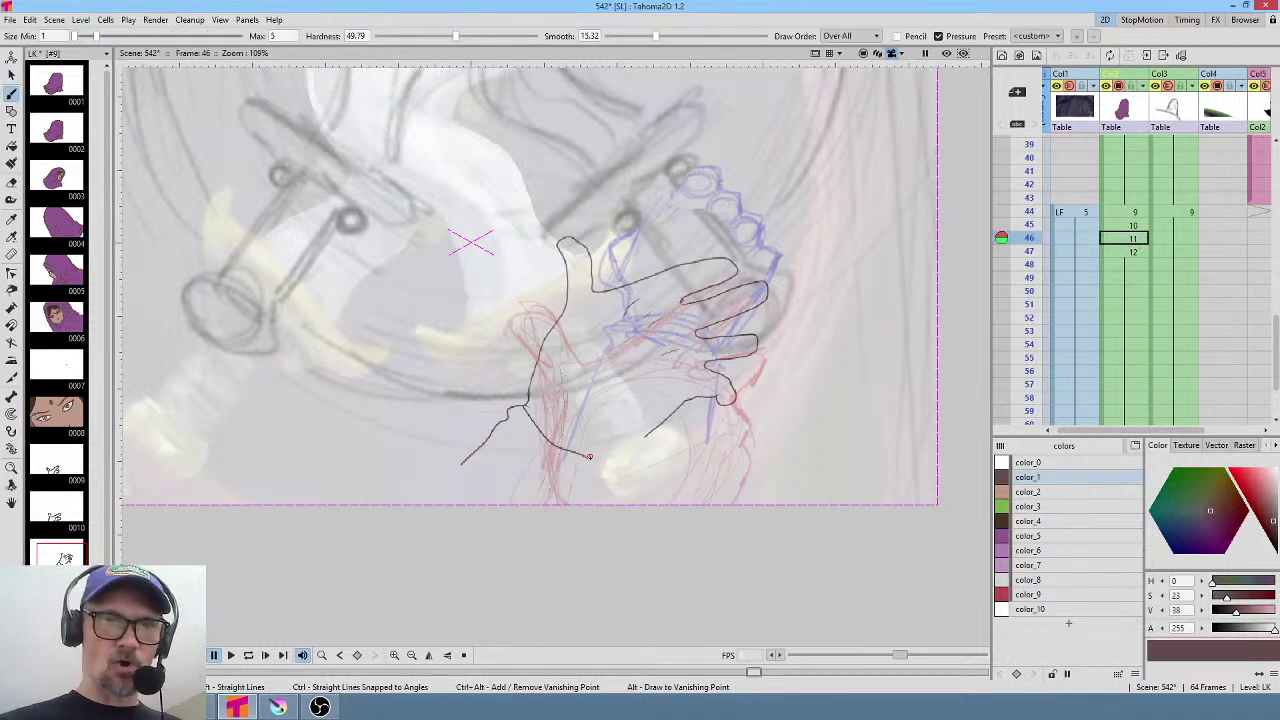
drag(594, 482, 585, 505)
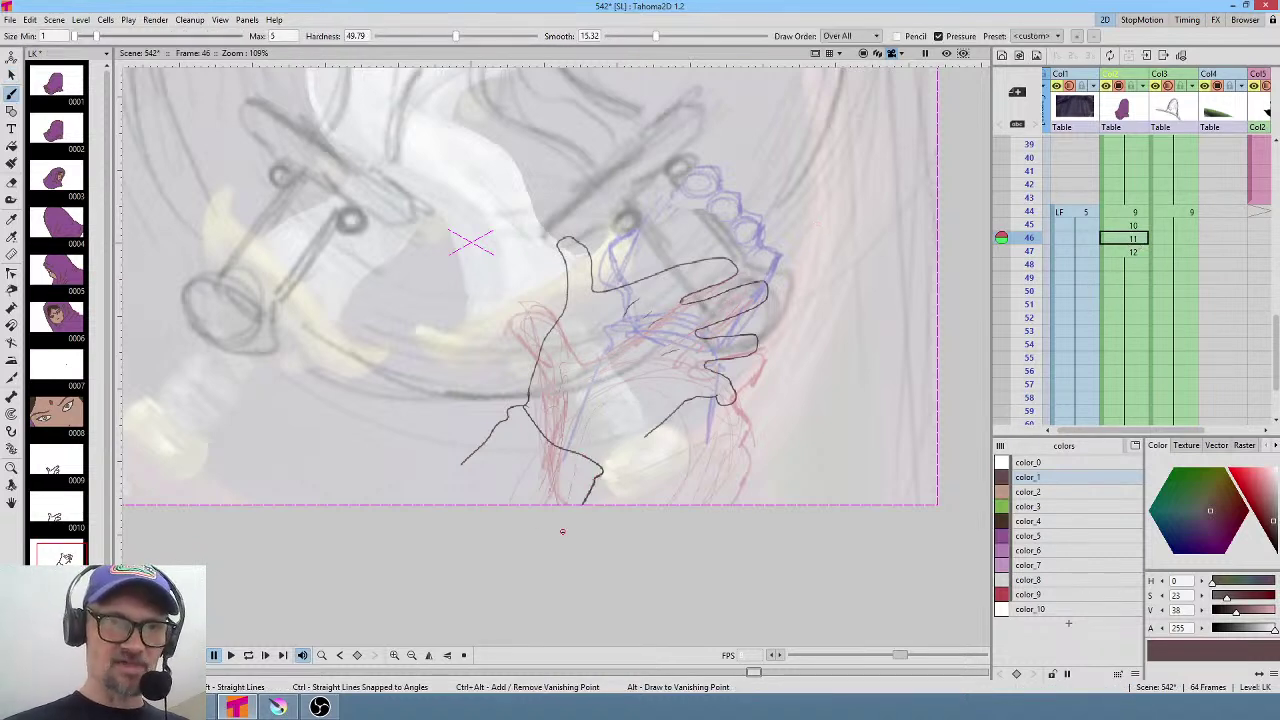
drag(422, 505, 457, 467)
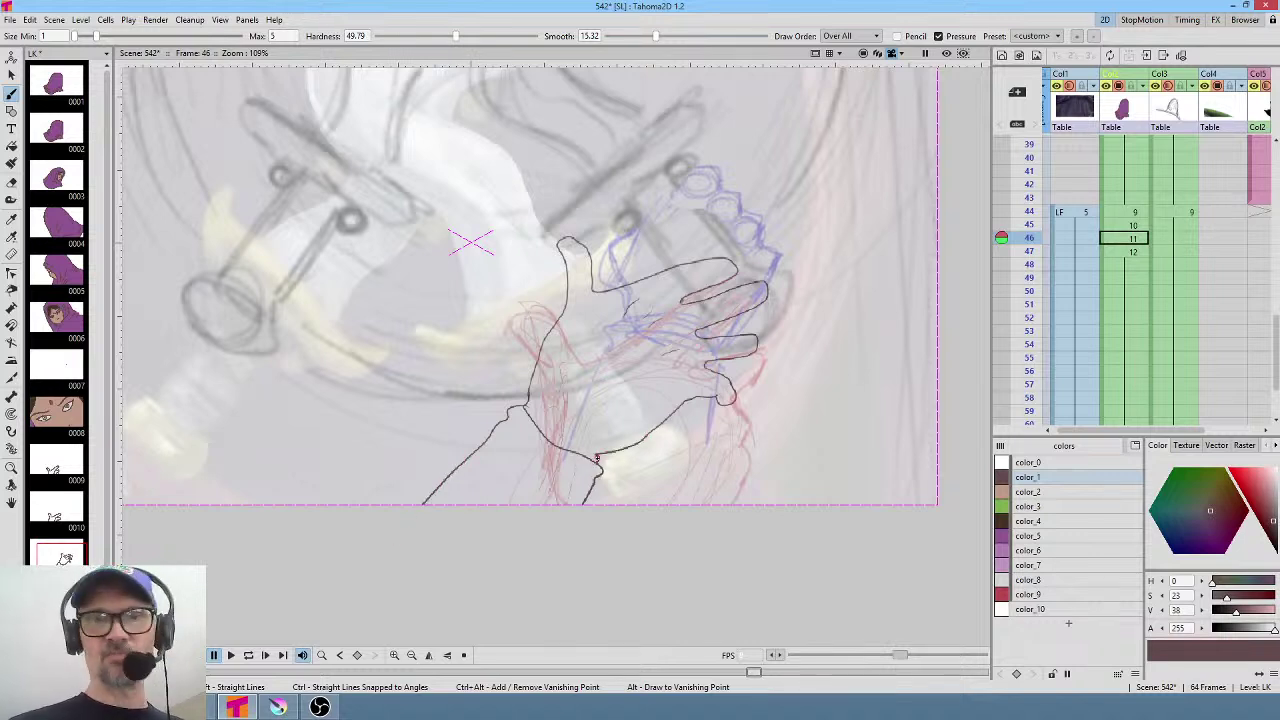
Fill the hand on frame 44 with the brown skin tone color_2.
click(1120, 252)
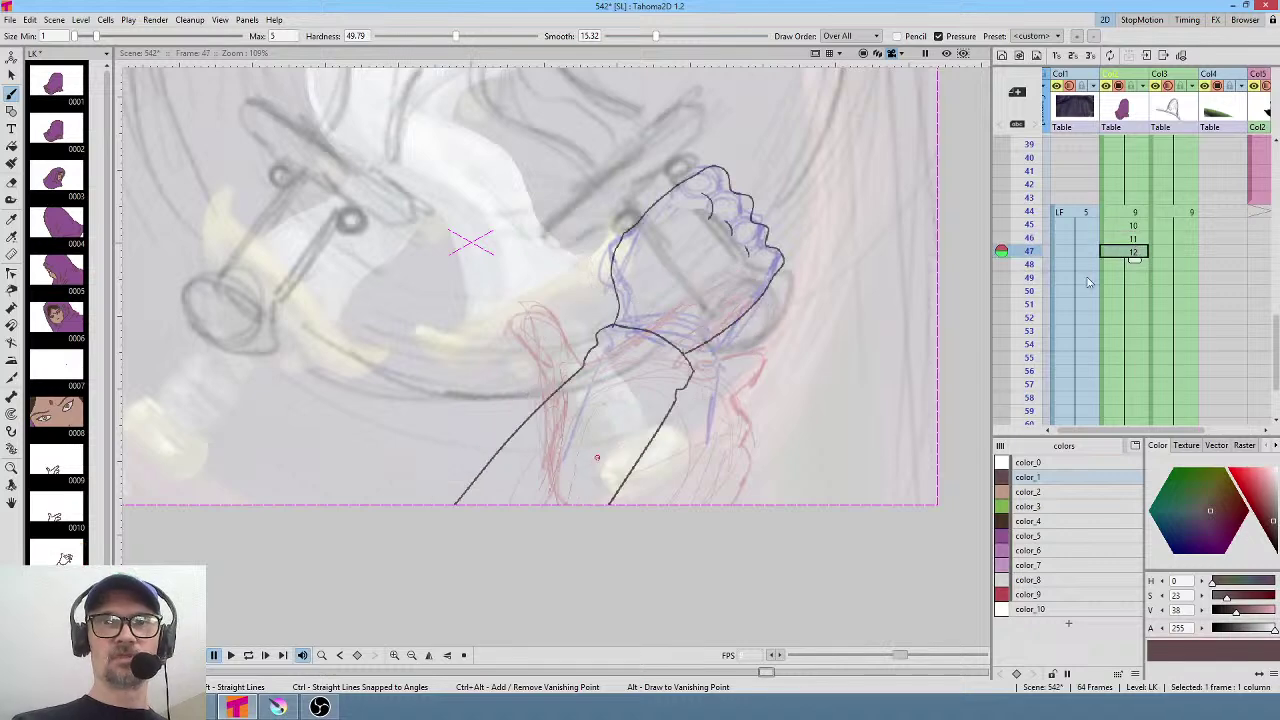
mouse_move(1028, 205)
mouse_down()
mouse_move(1037, 284)
mouse_move(1036, 212)
mouse_up()
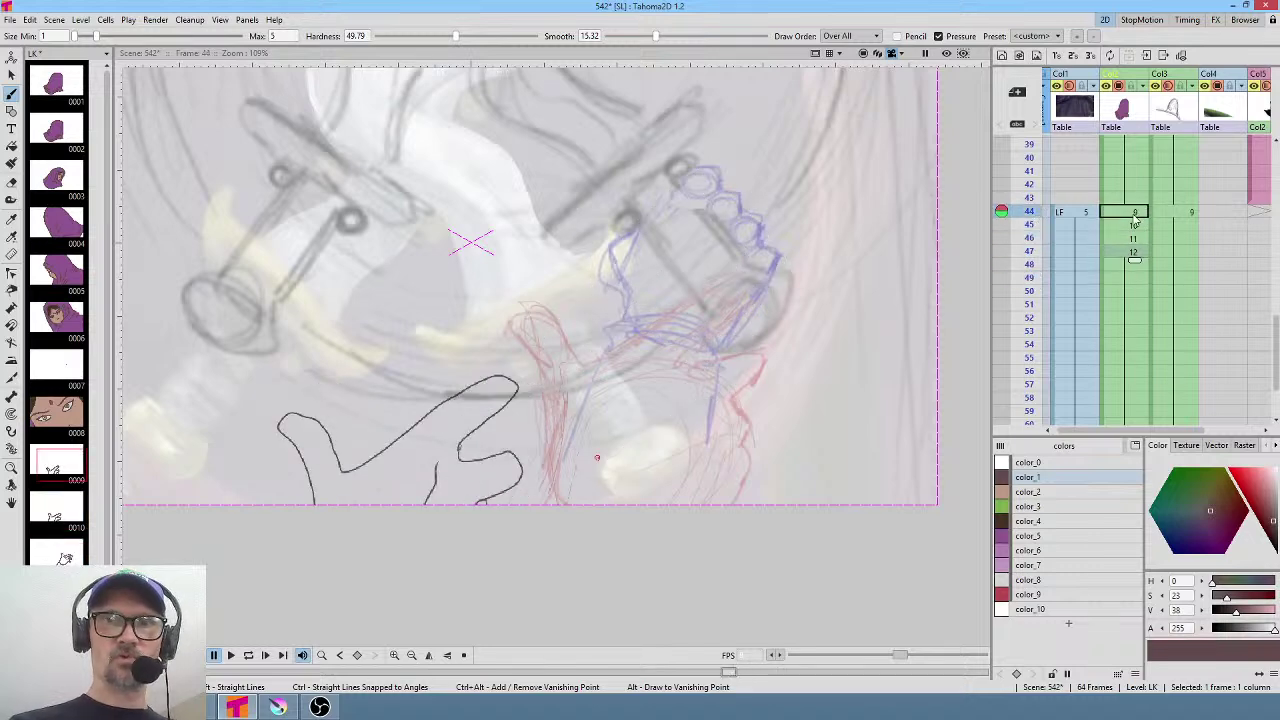
click(1135, 212)
click(1054, 491)
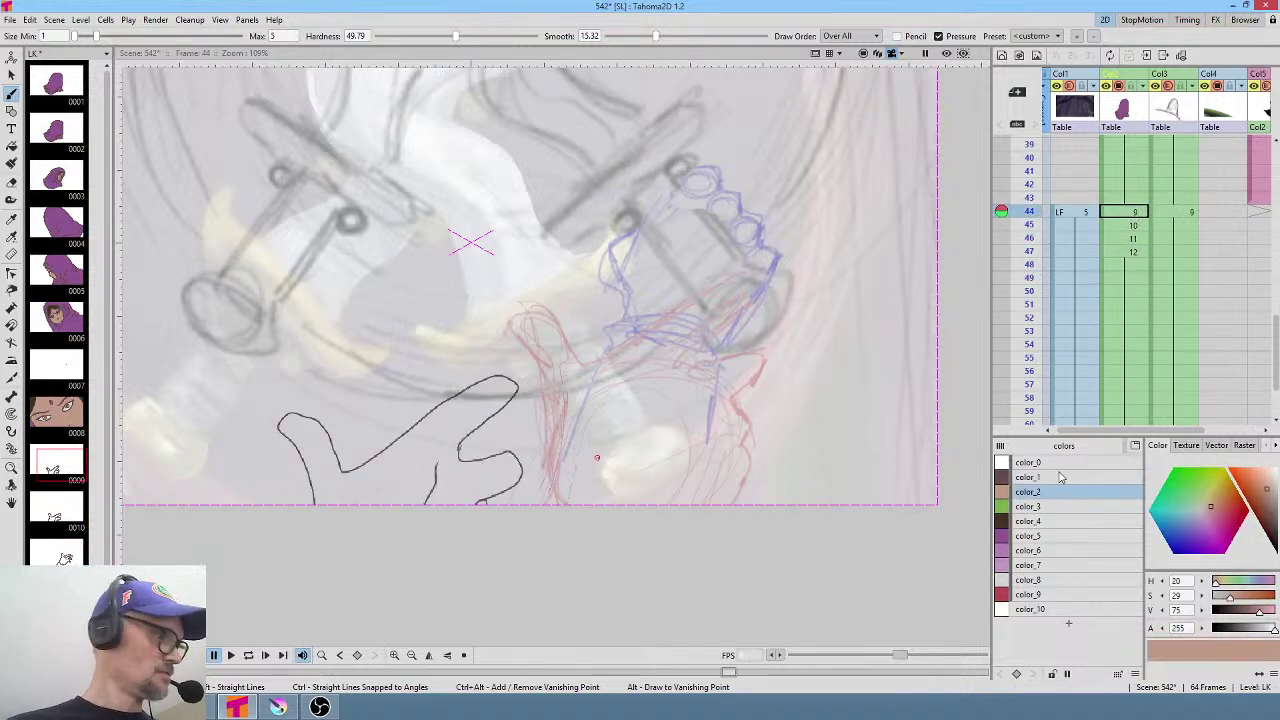
key(f)
click(520, 451)
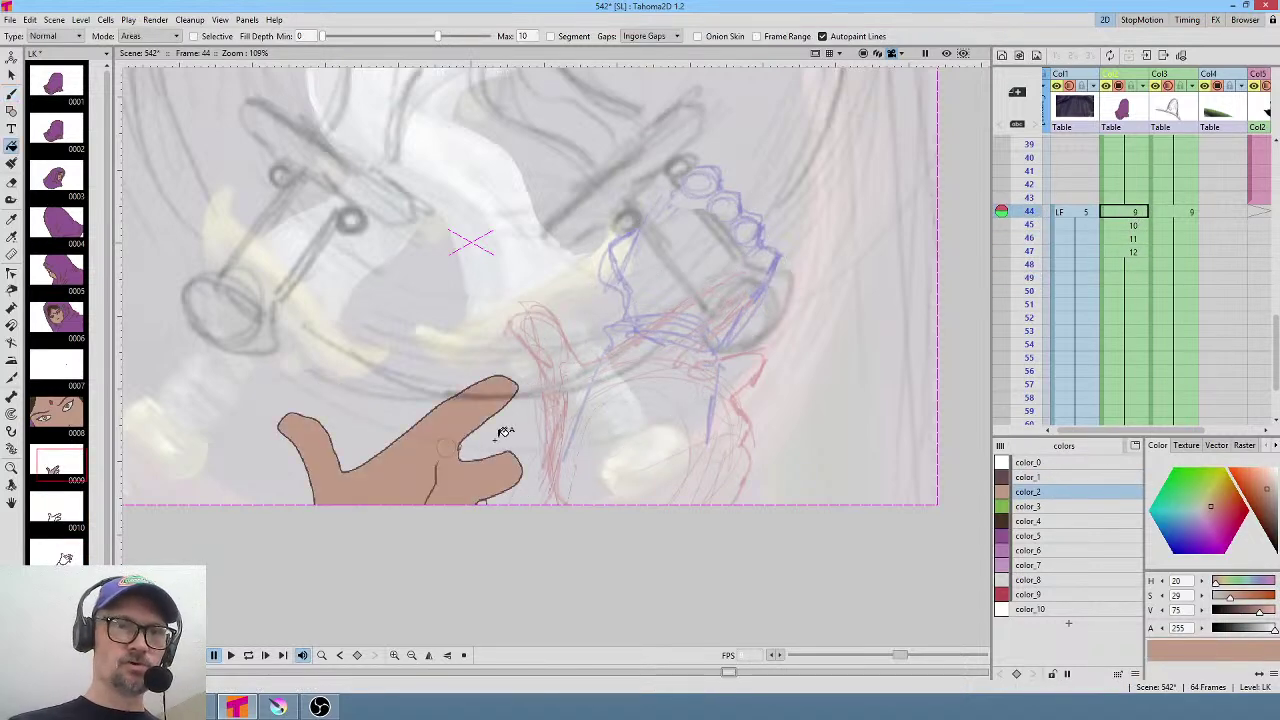
click(1060, 506)
Fill the hands on frames 45 and 46 and the fist on frame 47 with color_2.
click(1135, 225)
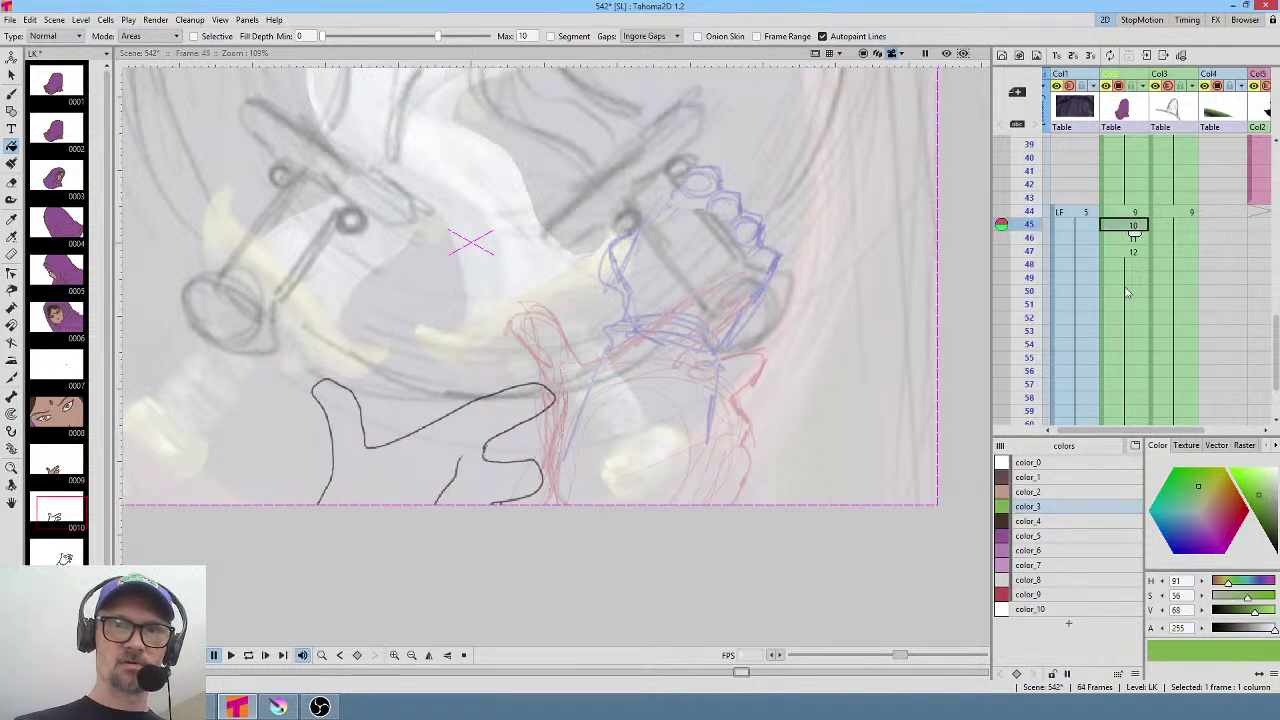
click(1050, 491)
click(445, 440)
key(.)
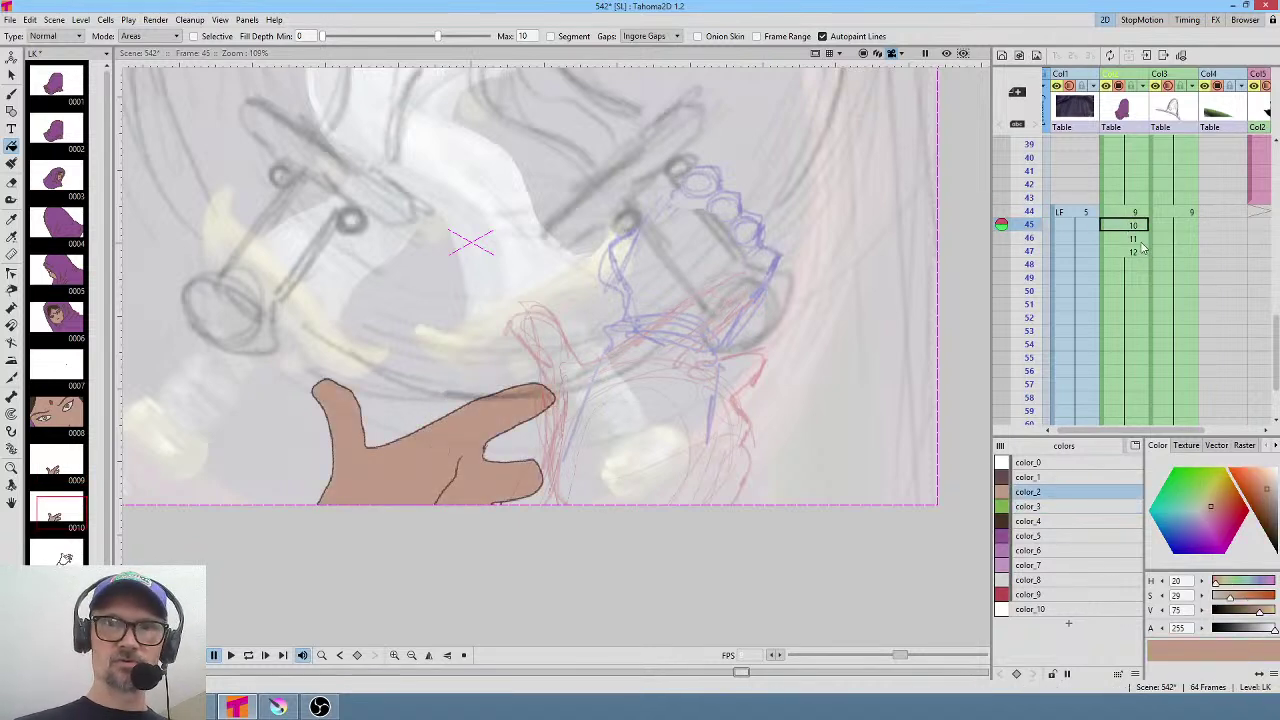
click(633, 360)
click(1133, 251)
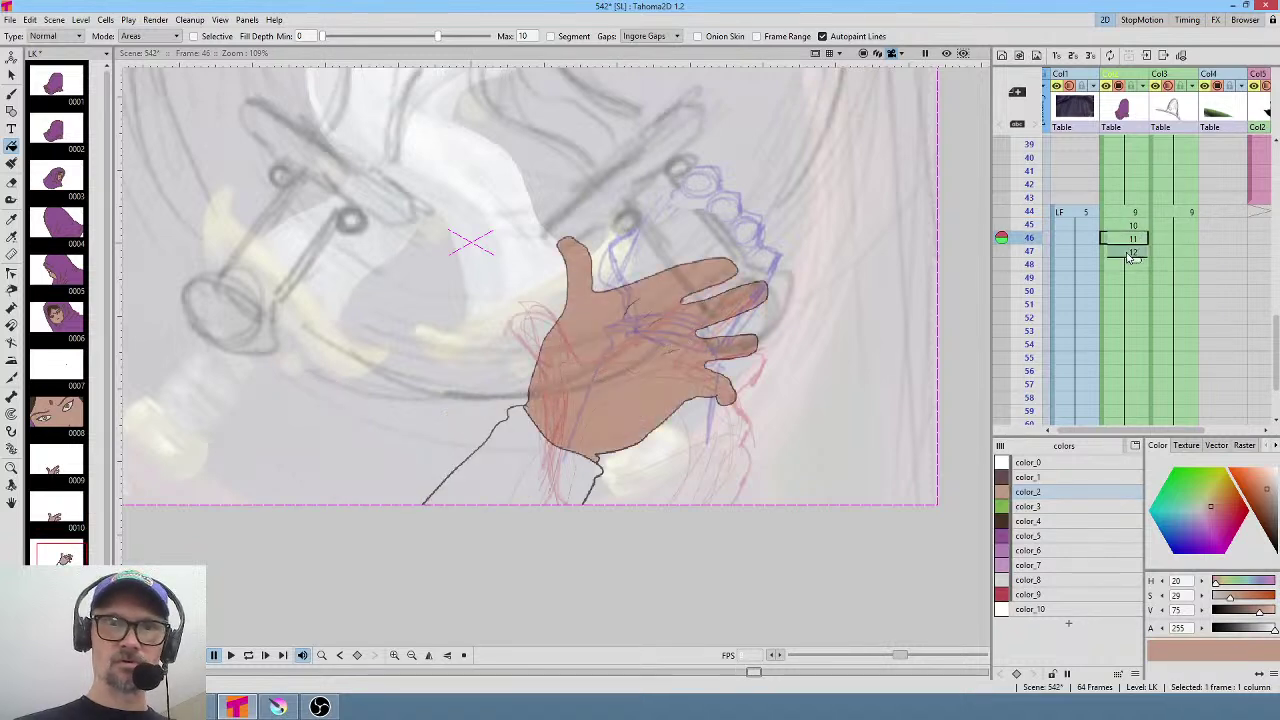
click(720, 272)
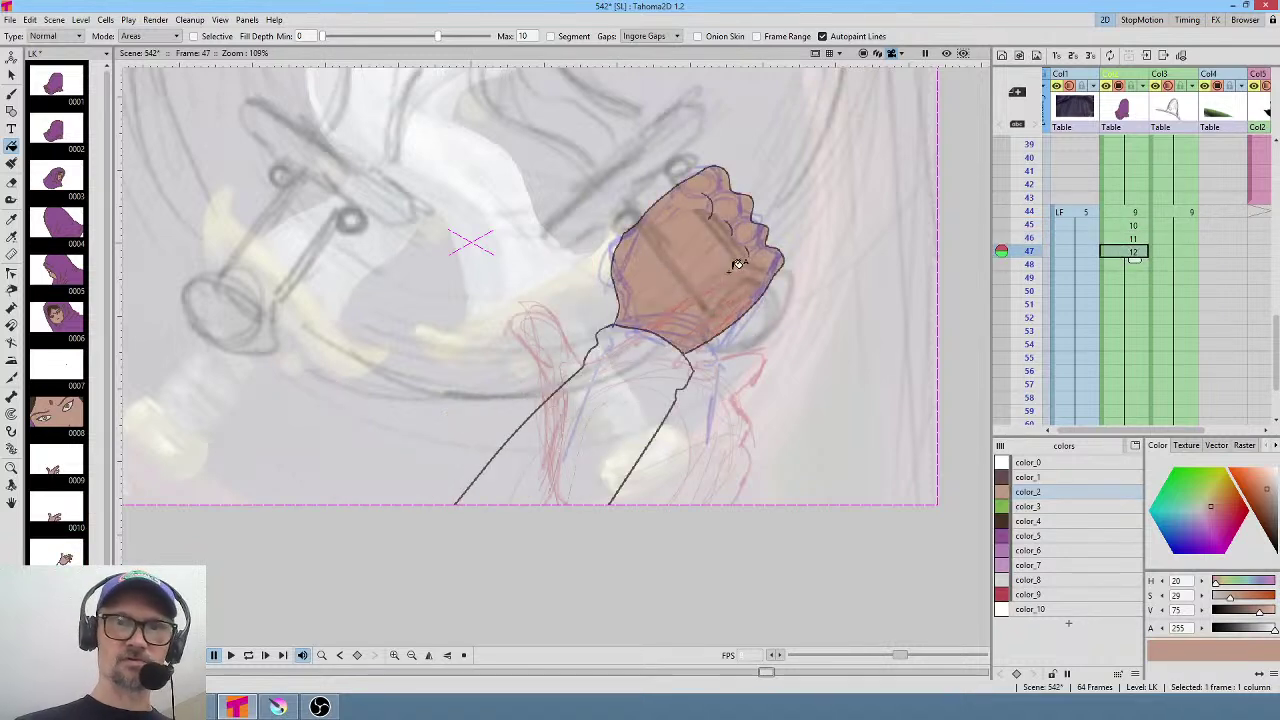
Fill the sleeves on frames 47 and 46 with the purple color_6.
click(1057, 551)
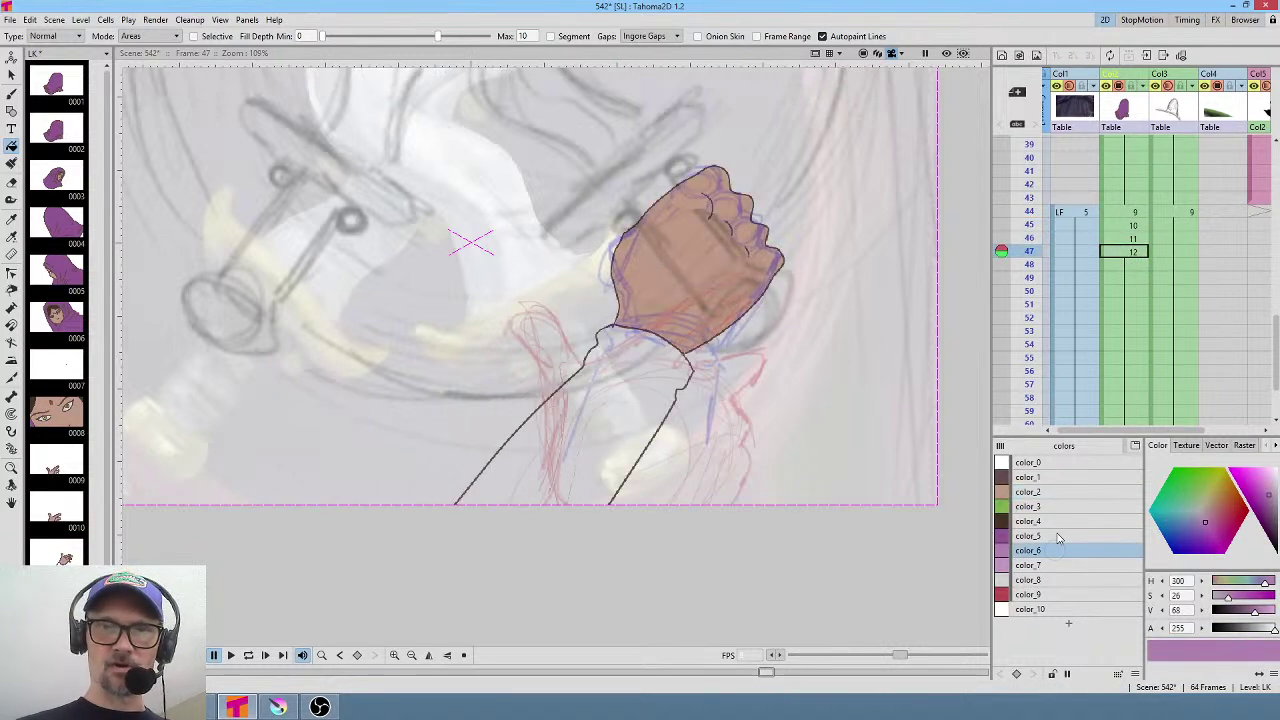
click(621, 421)
click(1133, 238)
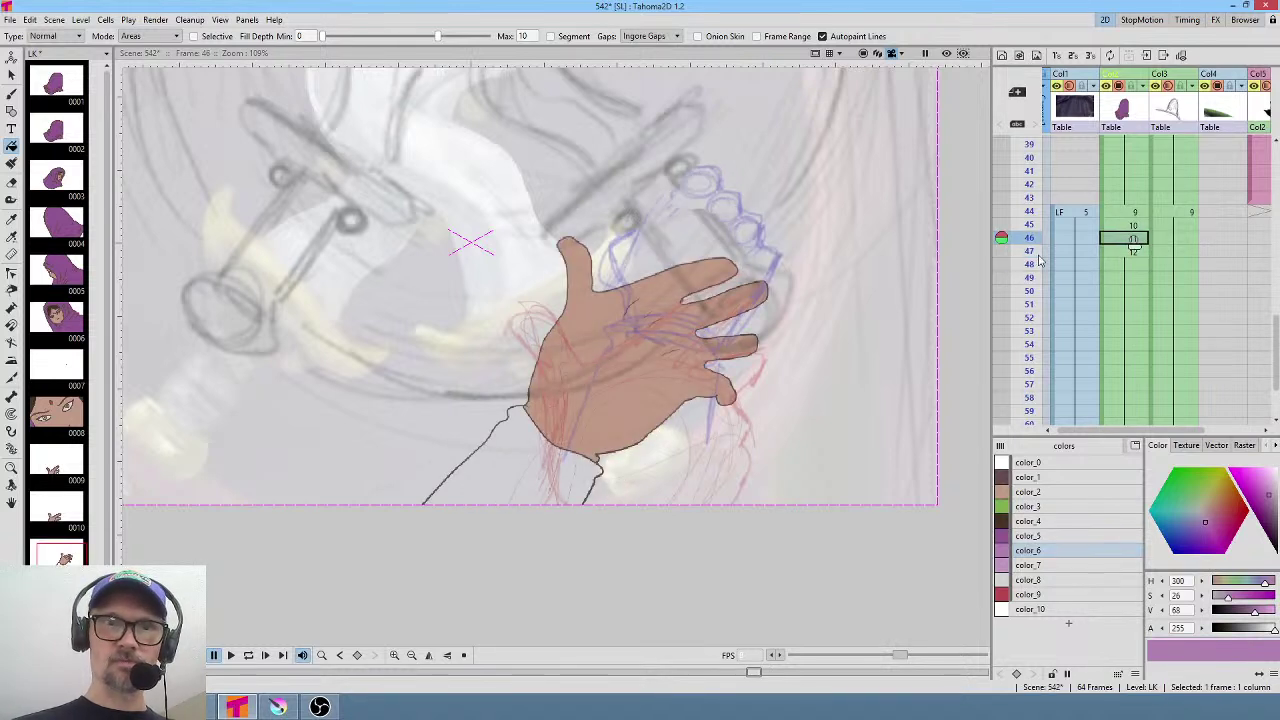
click(530, 472)
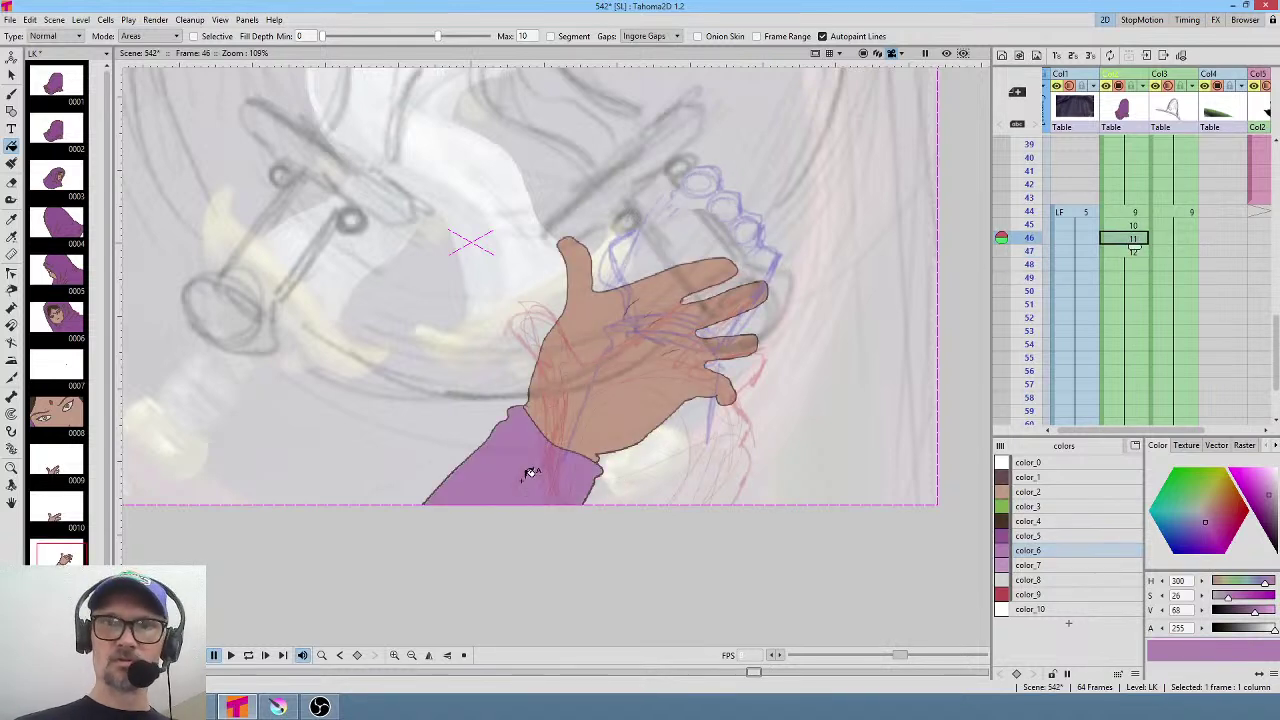
Hide the rough hand sketch in column Col3.
click(1160, 88)
click(1168, 86)
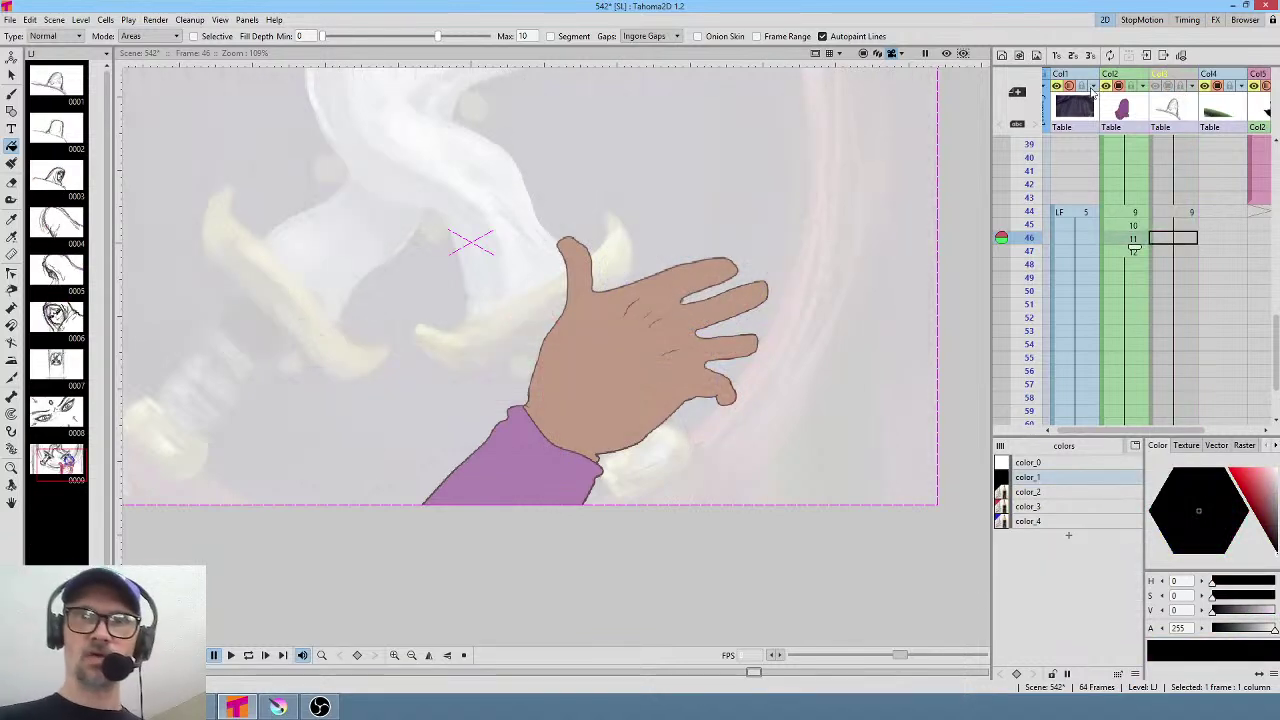
Set the background column Col1's opacity to 100% and view the whole camera frame at frame 44.
click(1093, 88)
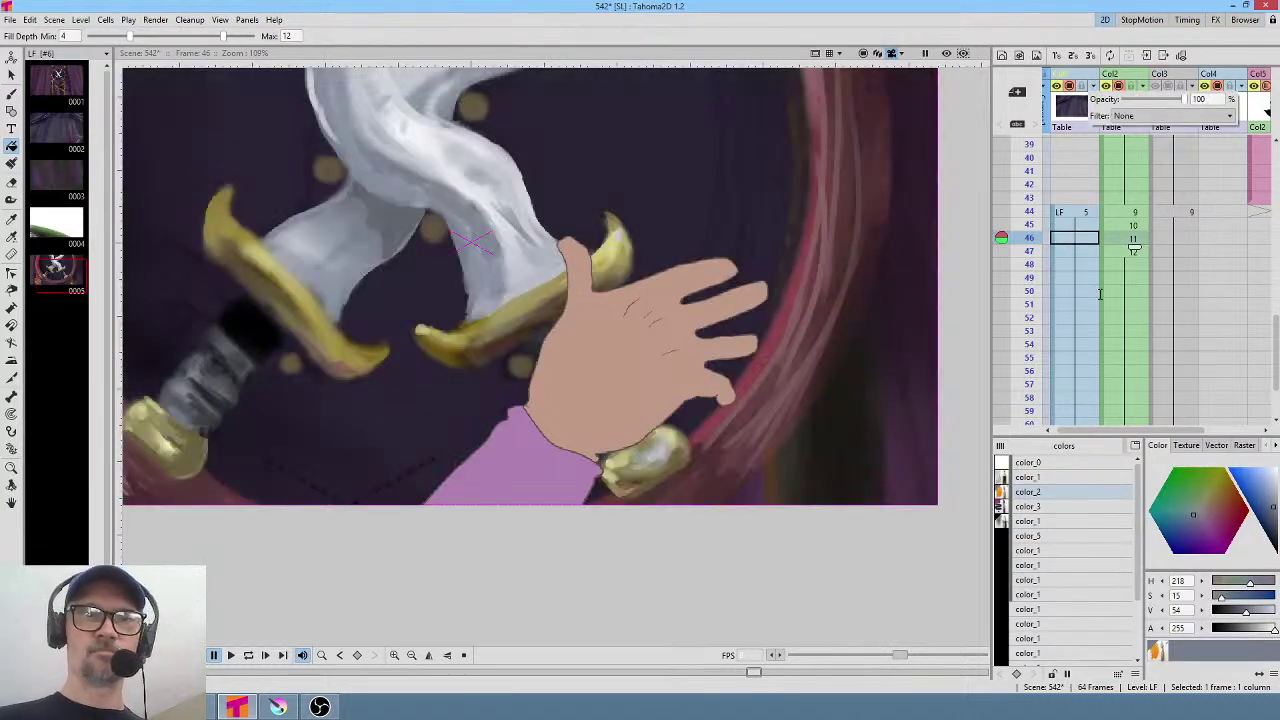
mouse_move(1029, 207)
mouse_down()
mouse_move(1029, 264)
mouse_move(1035, 220)
mouse_up()
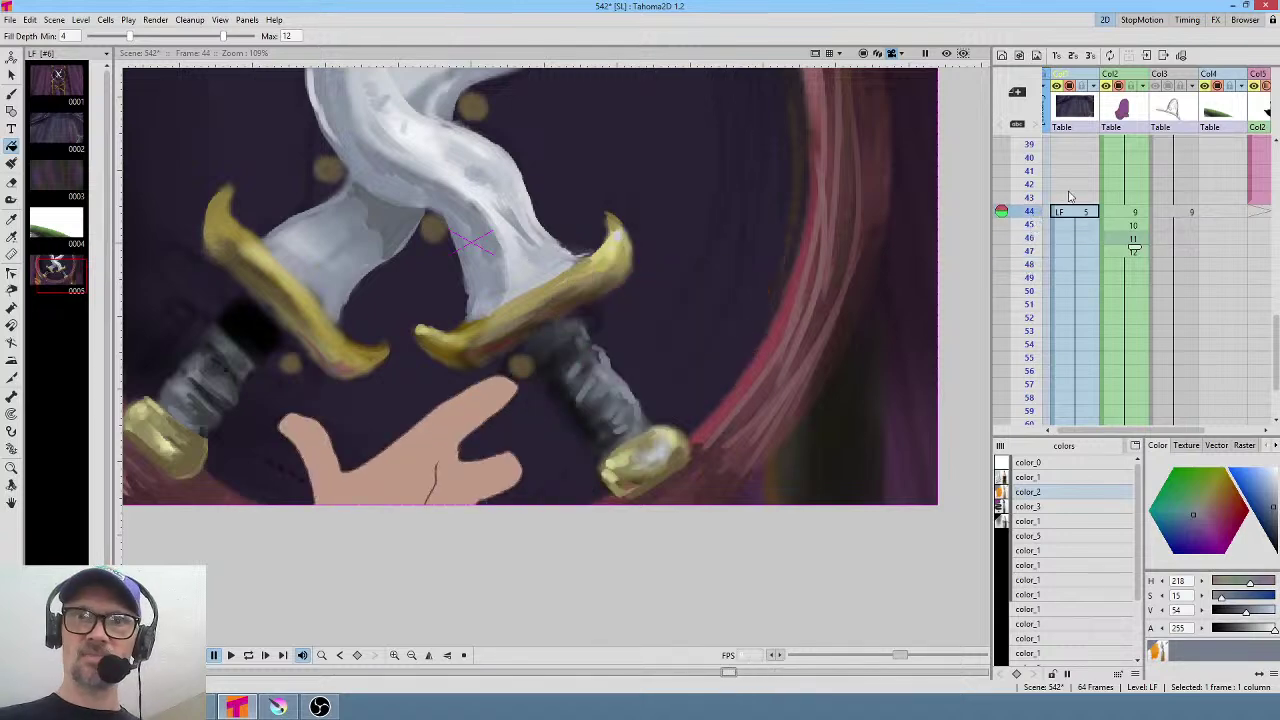
middle_click(1220, 274)
middle_click(1200, 343)
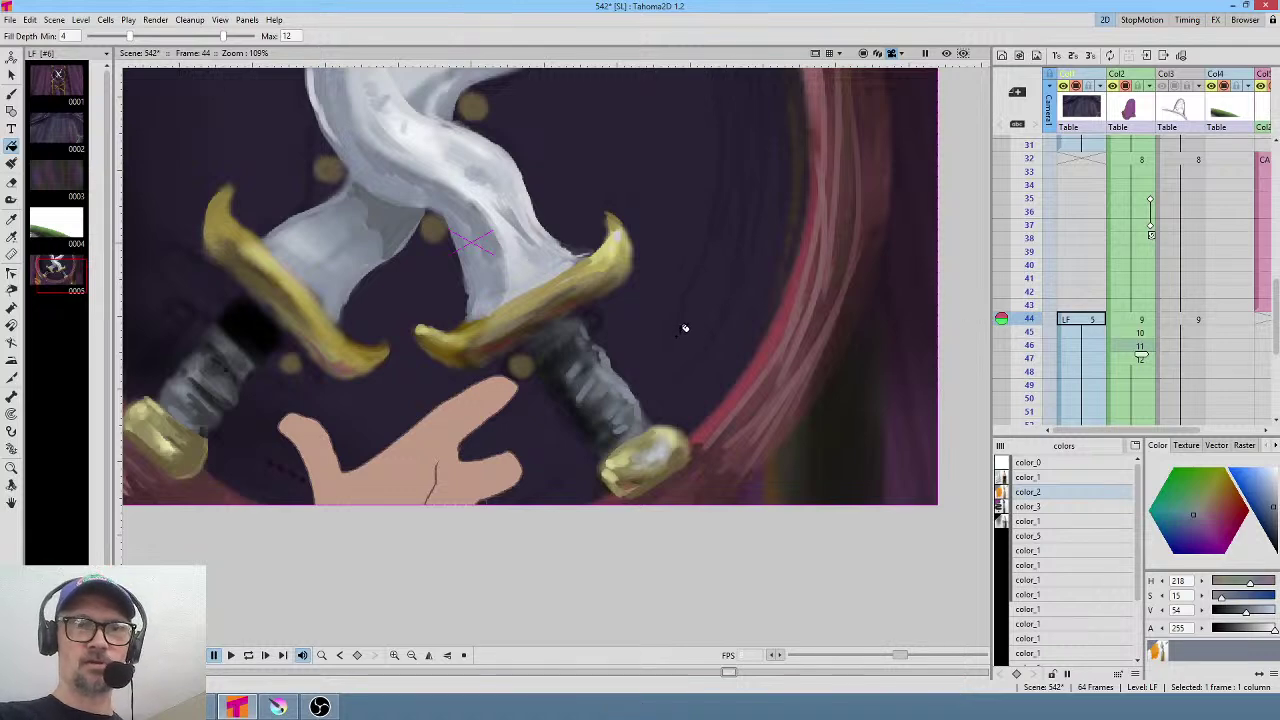
key(alt+9)
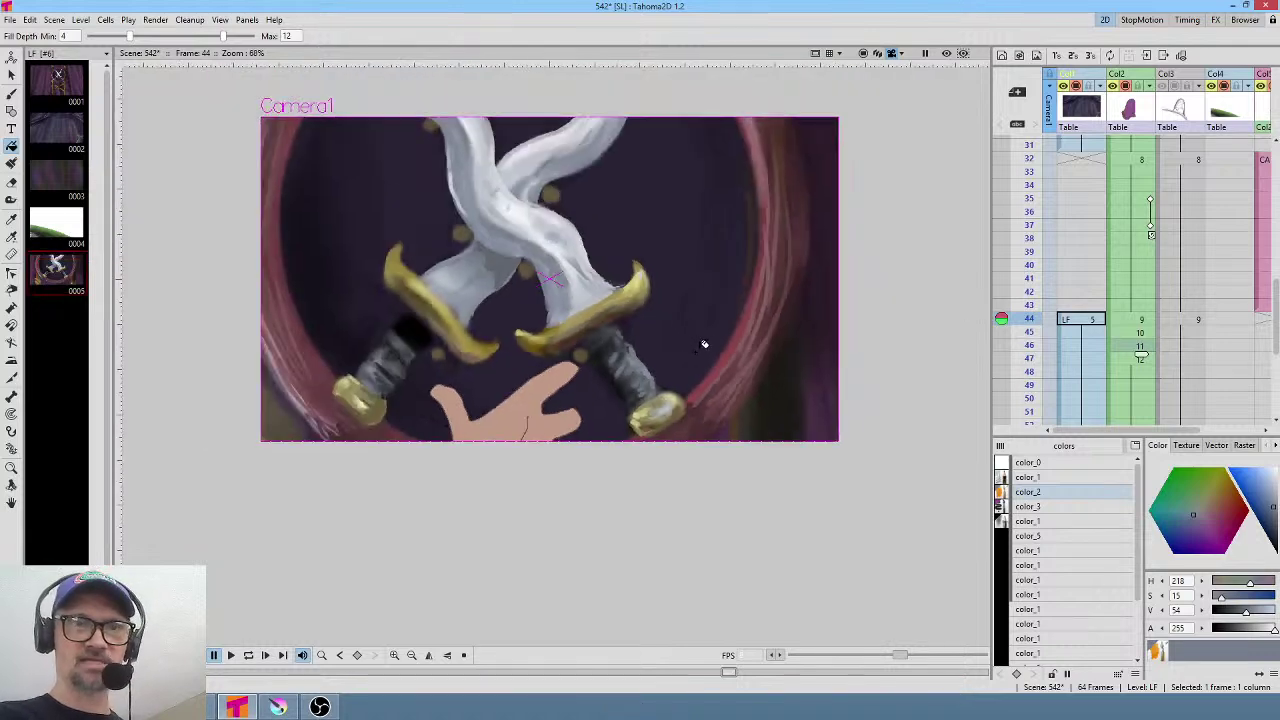
Lower the background column Col1's opacity to 29%.
click(1136, 320)
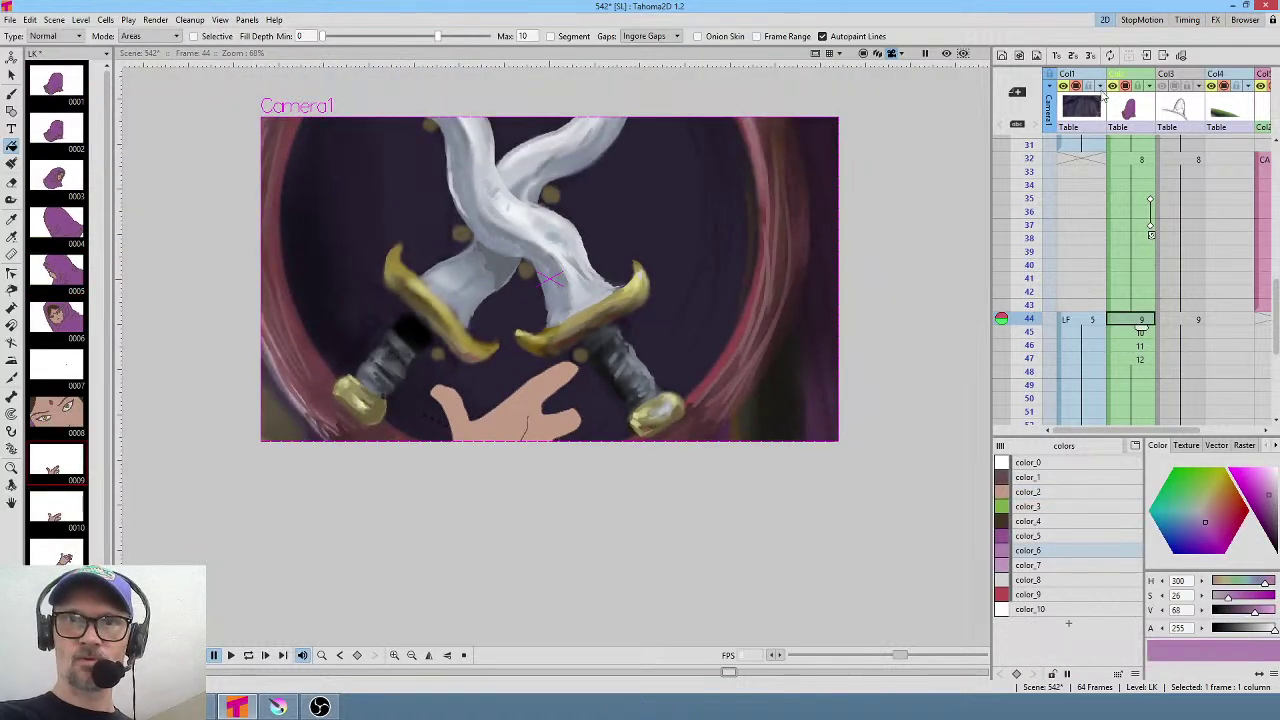
click(1100, 88)
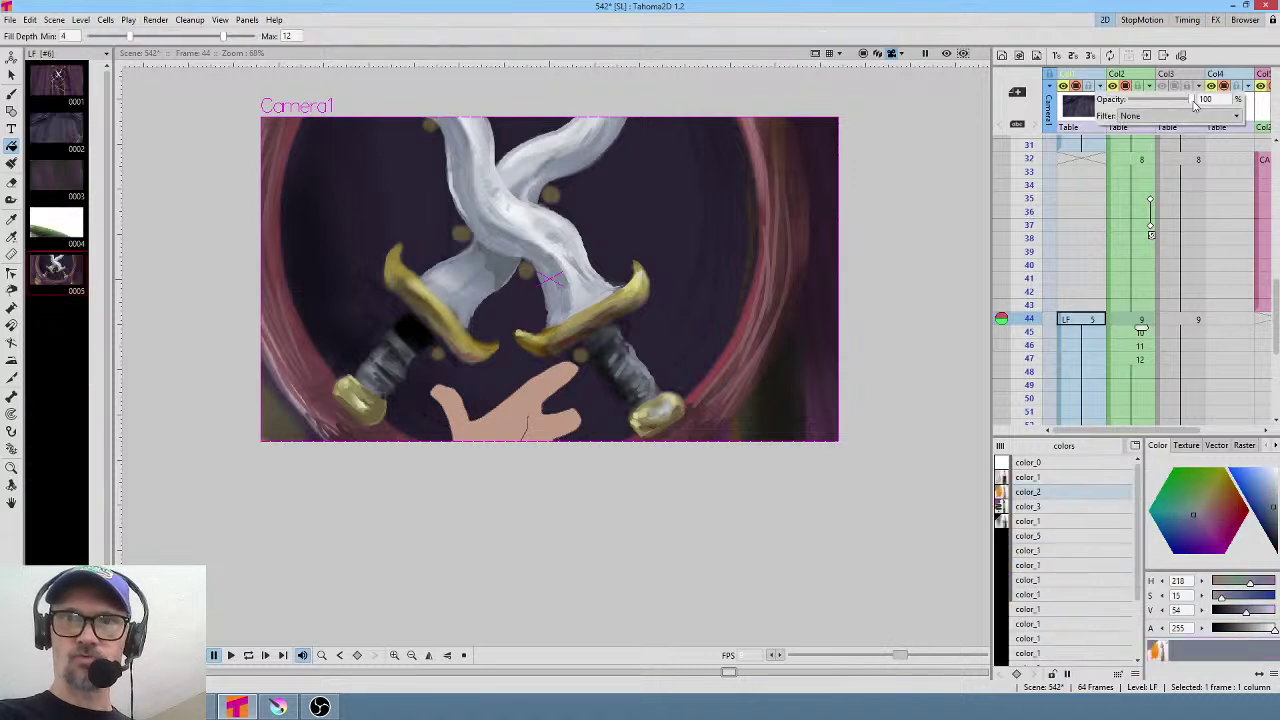
drag(1195, 106, 1150, 105)
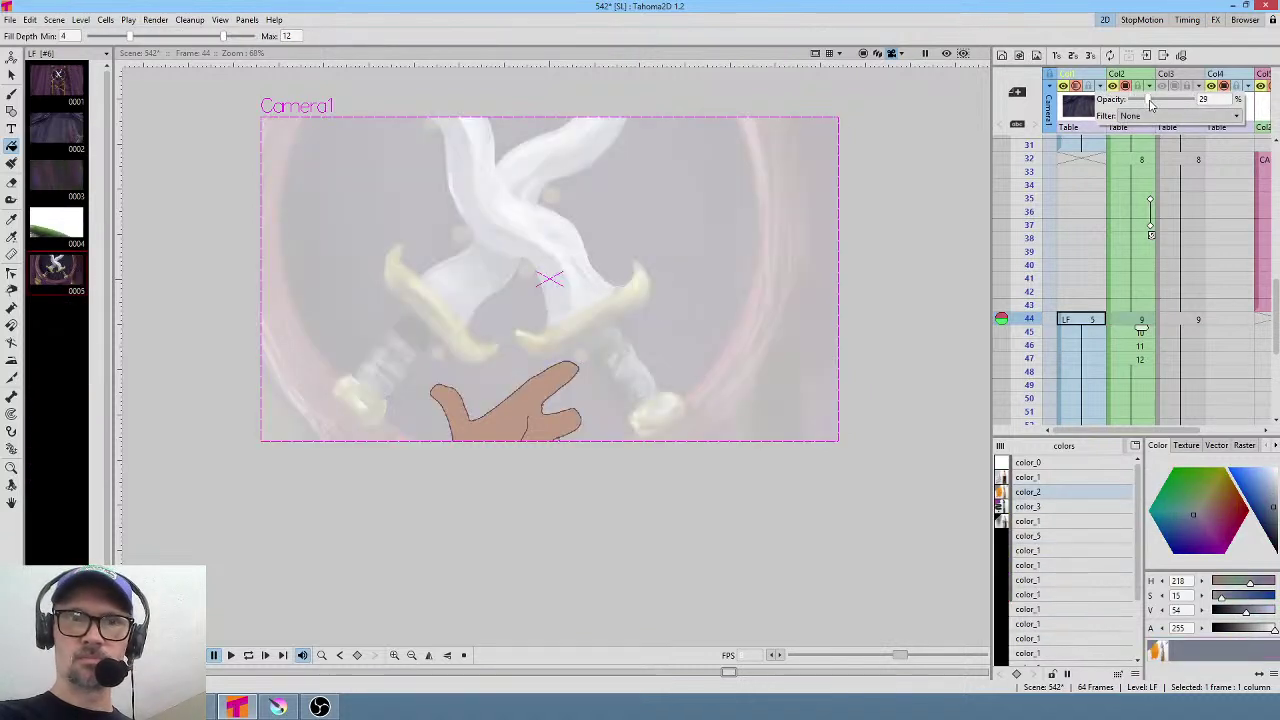
Scrub through the shots leading up to frame 44 to examine how they run into the reaching hand.
click(1029, 158)
click(1029, 278)
drag(1029, 298, 1025, 344)
scroll(1100, 240, up, 3)
scroll(1070, 317, down, 4)
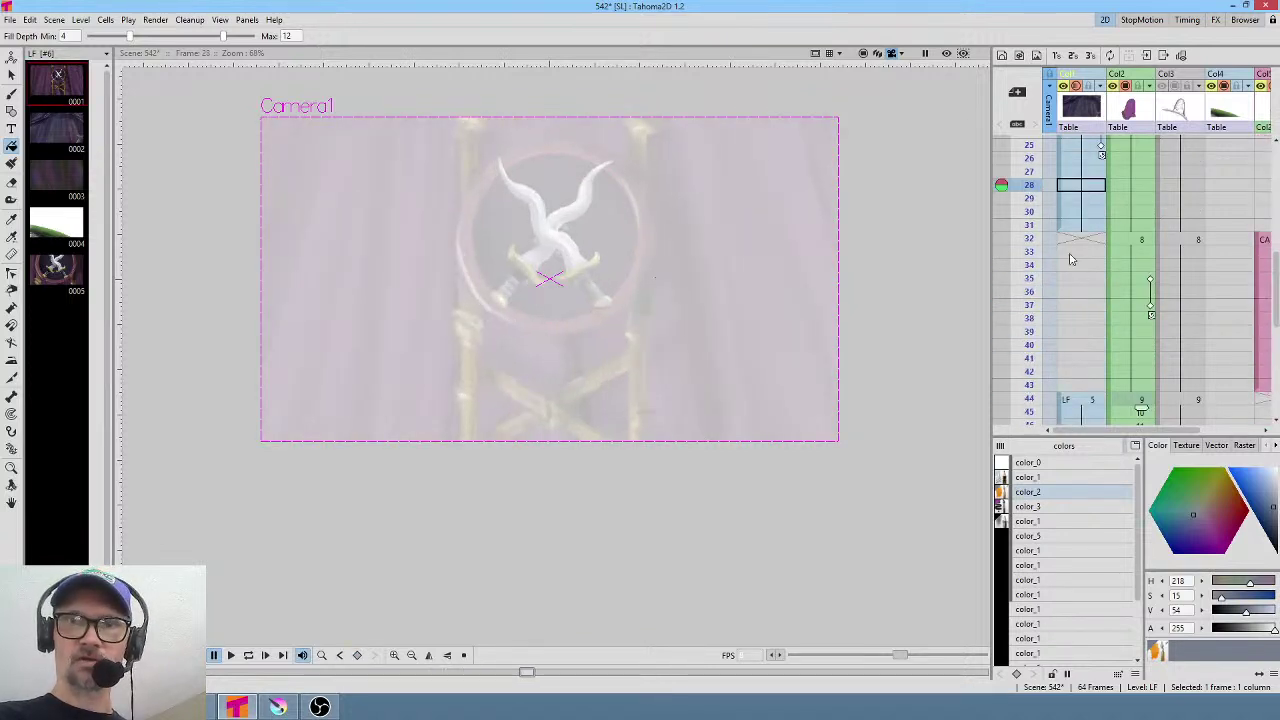
drag(1038, 230, 1029, 342)
scroll(1029, 342, down, 4)
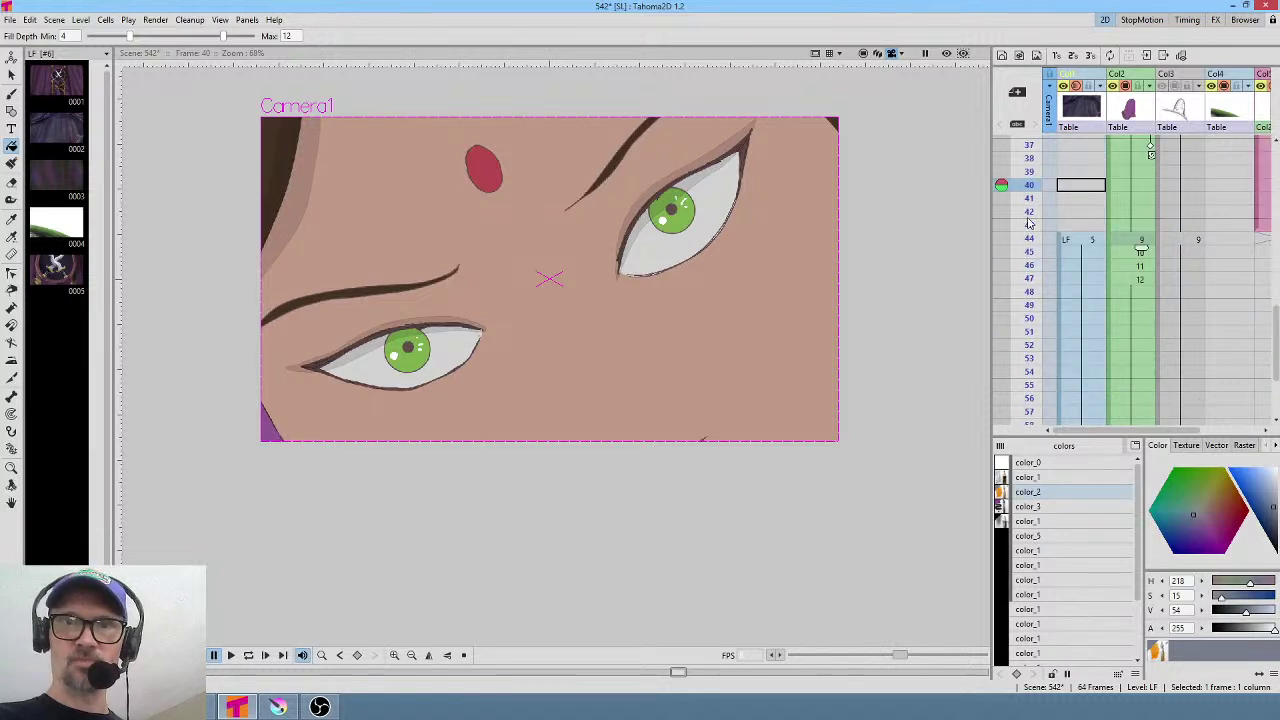
mouse_move(1030, 222)
mouse_down()
mouse_move(1024, 300)
mouse_move(1031, 242)
mouse_up()
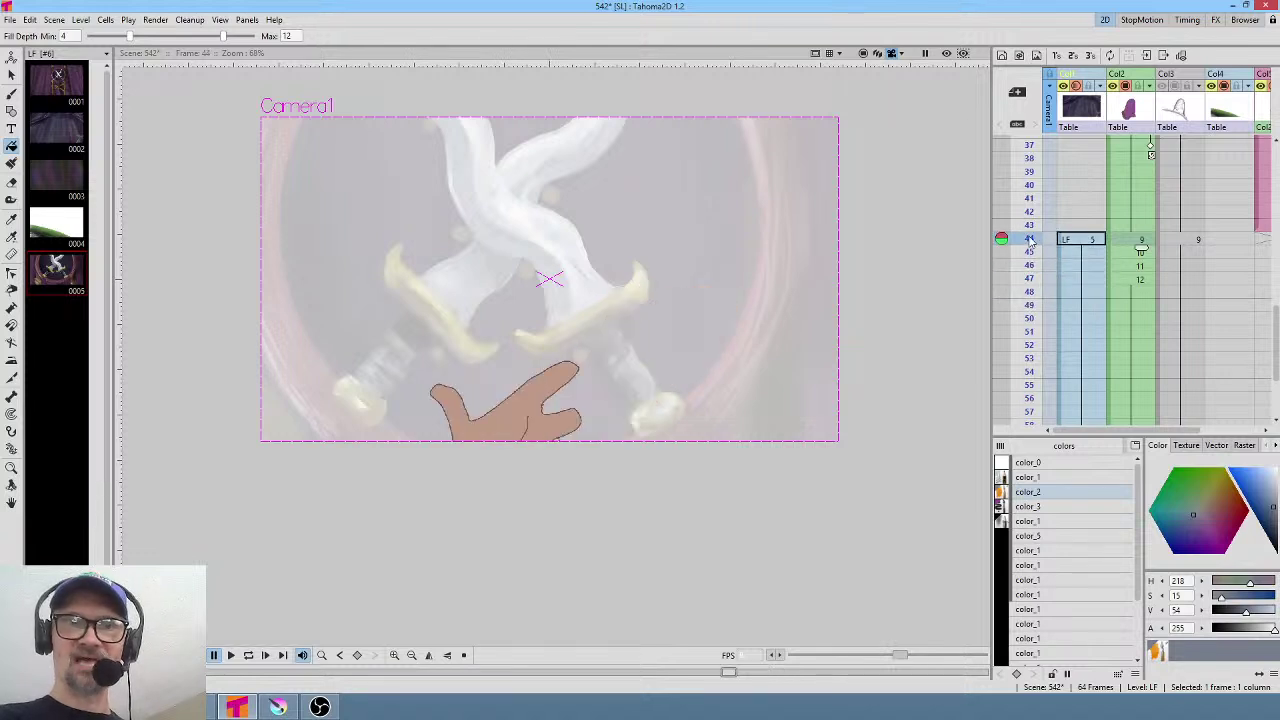
Animate the fist's position on frame 47, moving it onto the sword handle at about X -171 px, Y -198 px.
click(1122, 242)
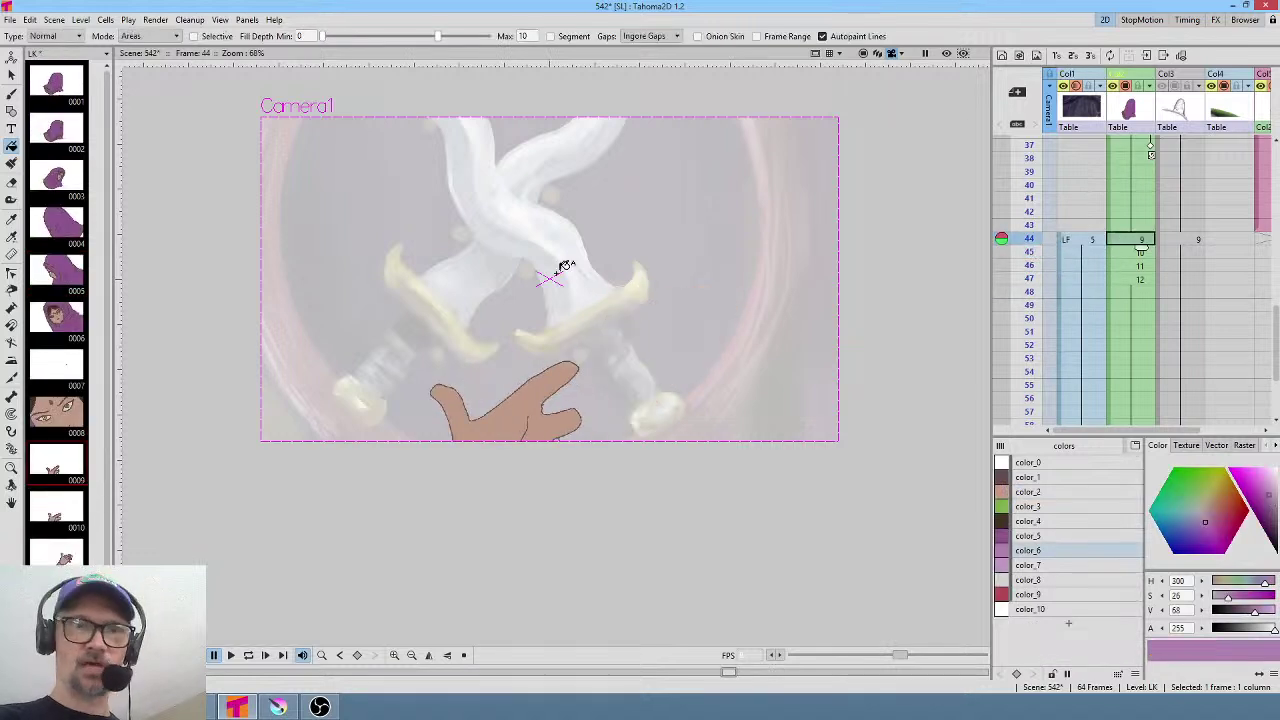
click(1140, 280)
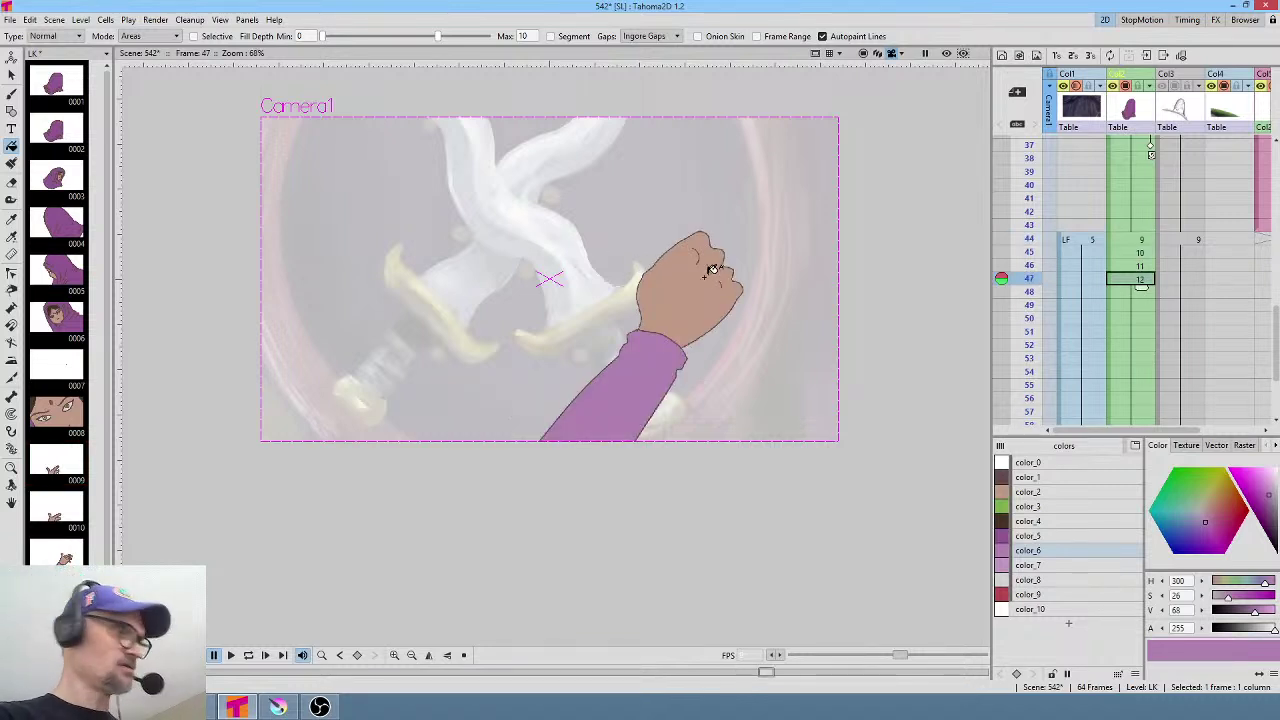
key(a)
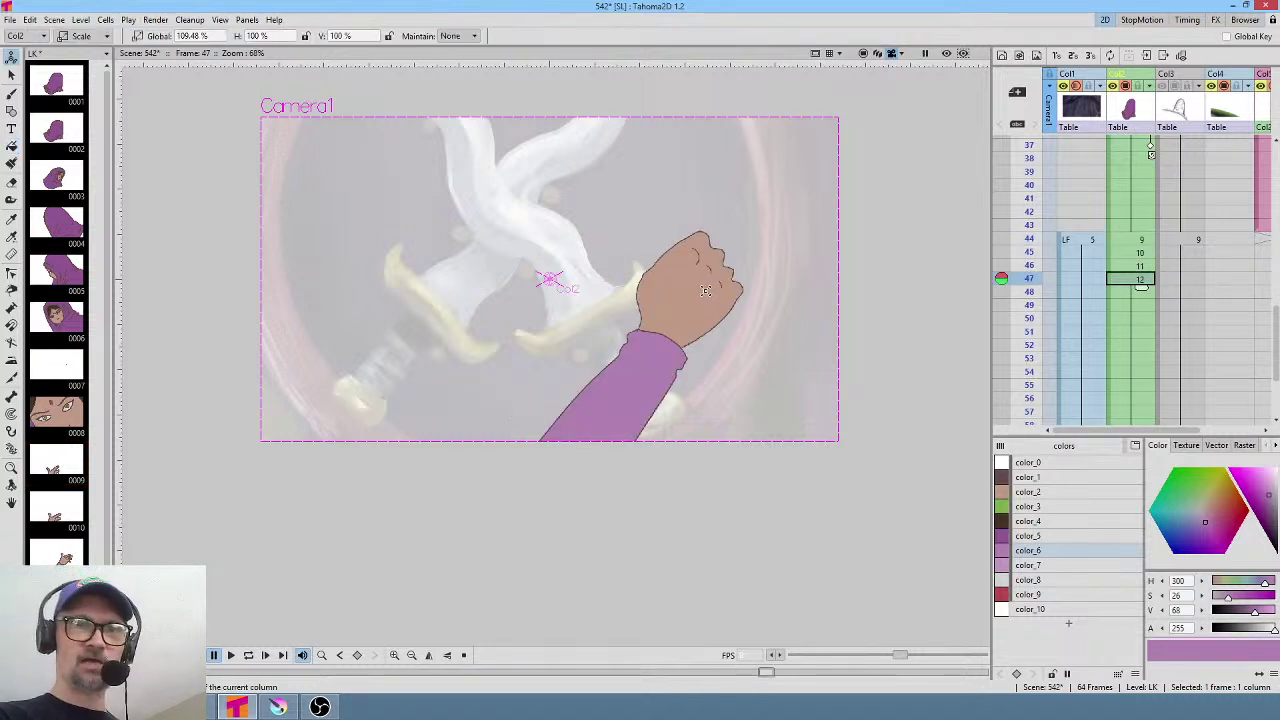
click(104, 36)
click(98, 50)
drag(680, 385, 642, 441)
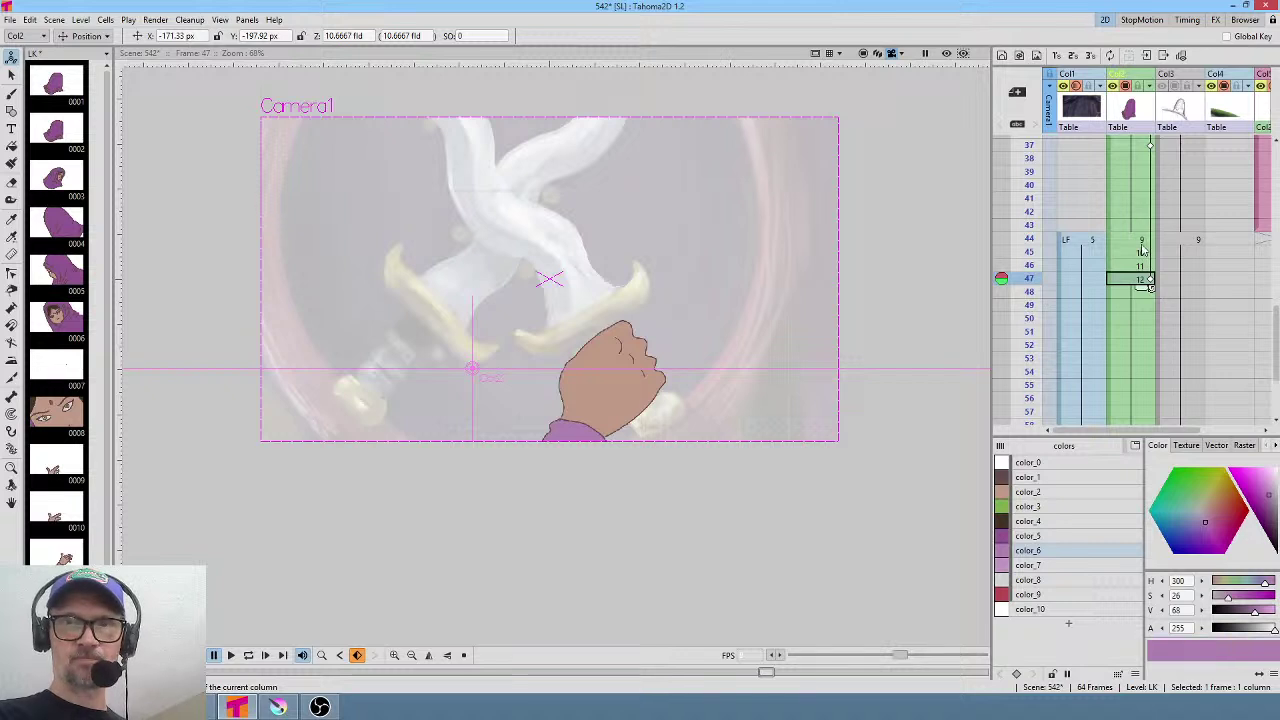
Copy the Col2 keyframe from frame 37 to frame 43, at the end of the eyes close-up.
click(1140, 242)
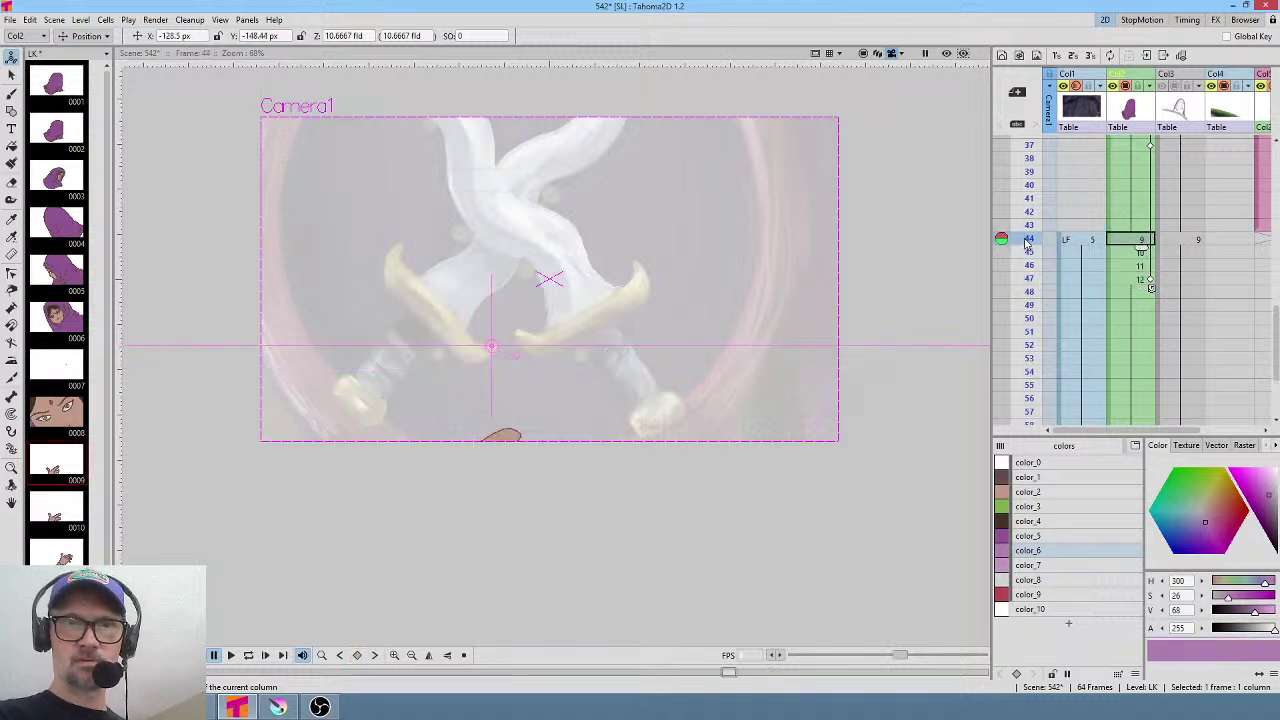
mouse_move(1027, 244)
mouse_down()
mouse_move(1027, 292)
mouse_move(1027, 240)
mouse_move(1027, 291)
mouse_move(1027, 252)
mouse_up()
click(1142, 242)
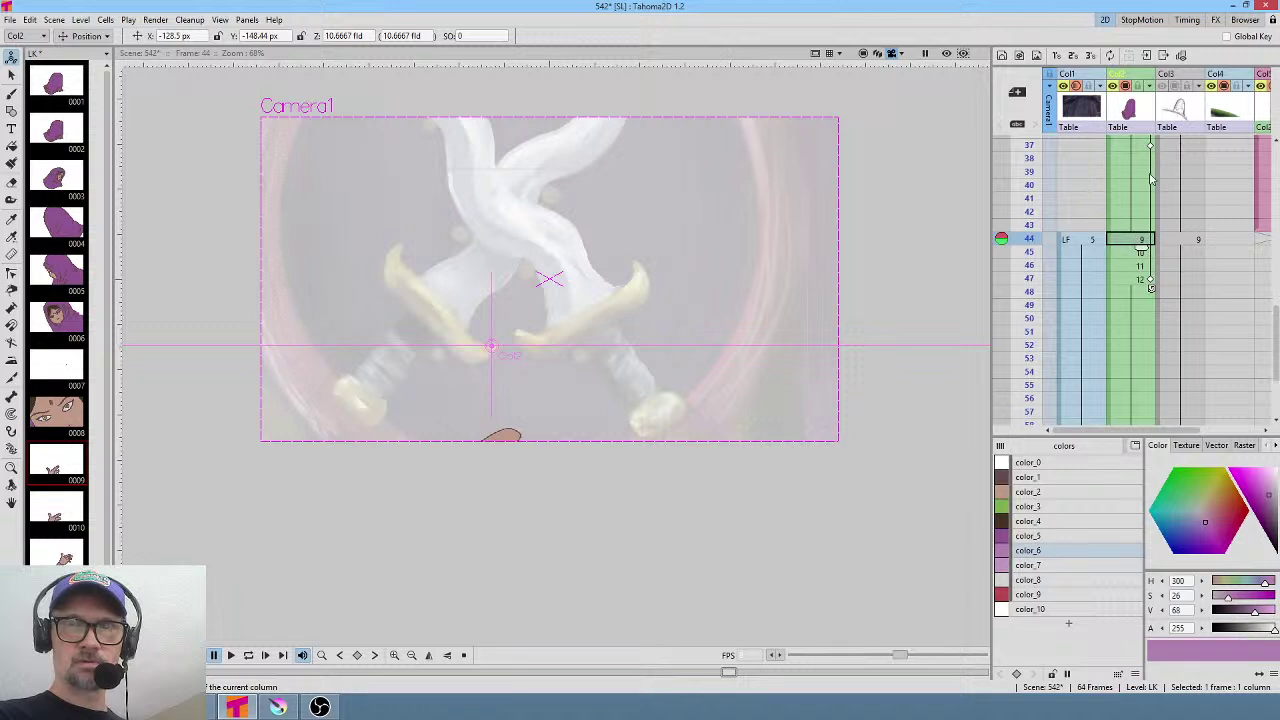
scroll(1155, 205, up, 2)
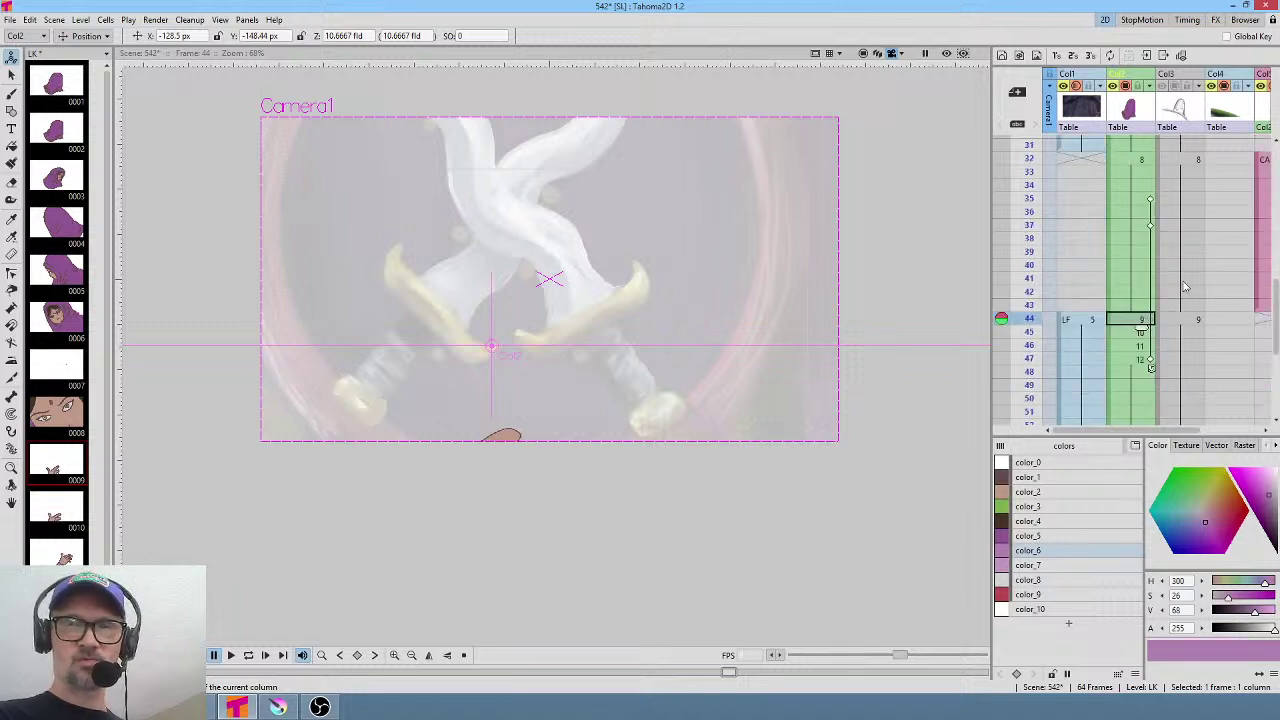
click(1140, 198)
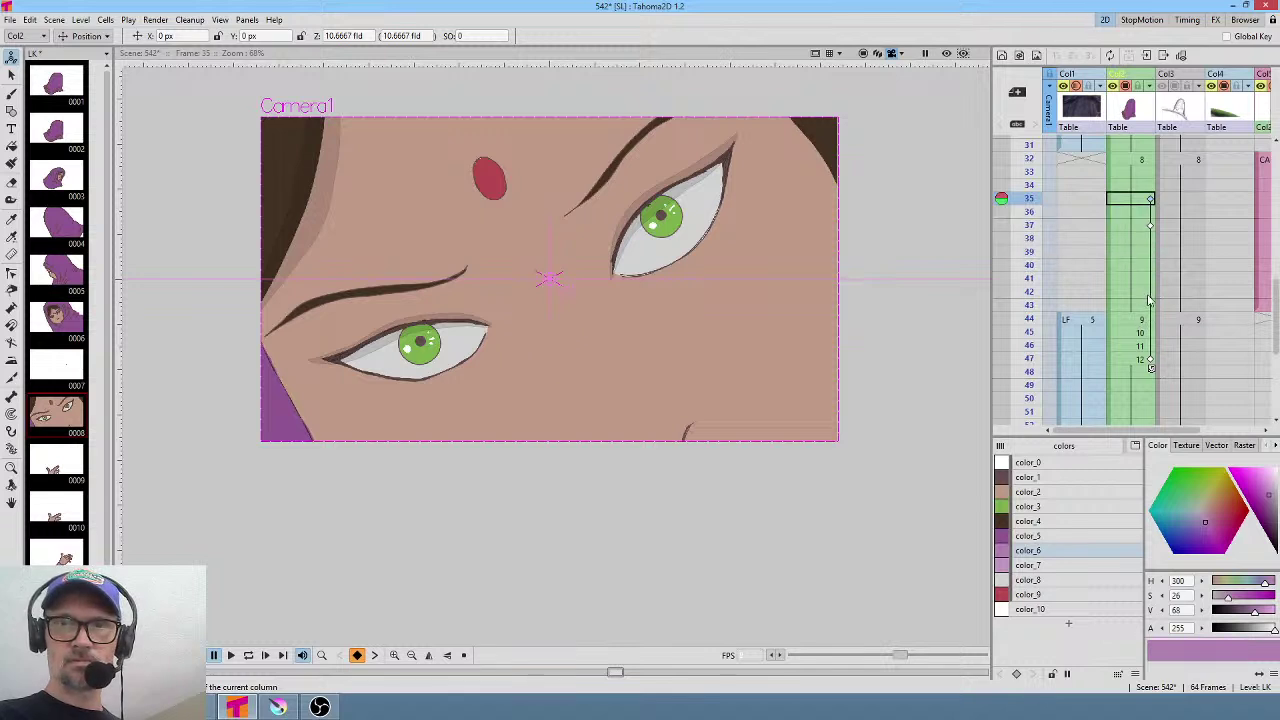
click(1150, 226)
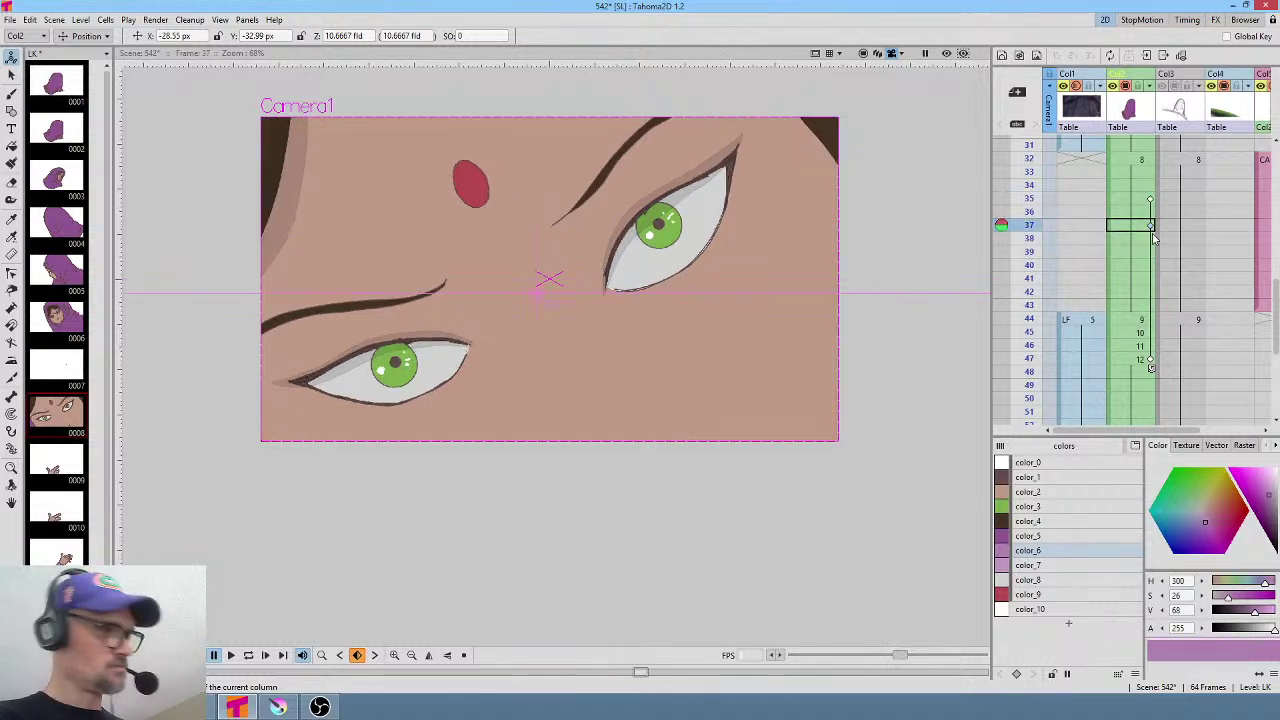
click(1147, 306)
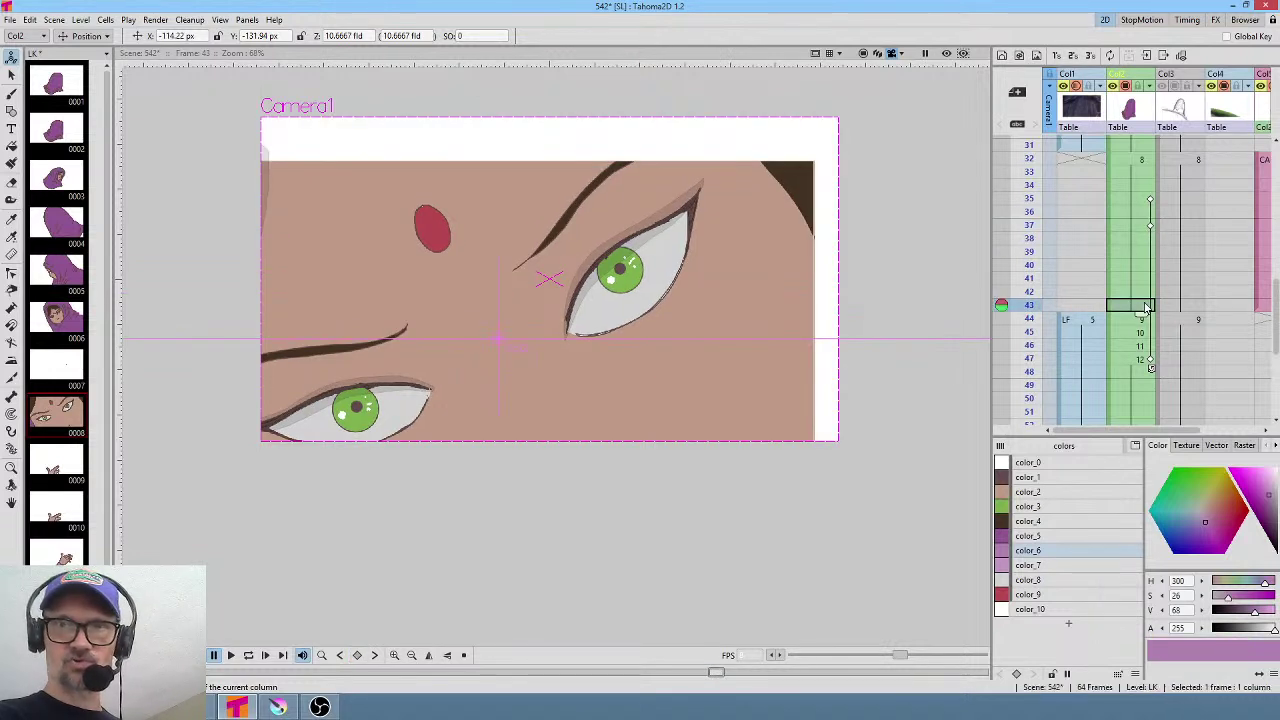
key(ctrl+z)
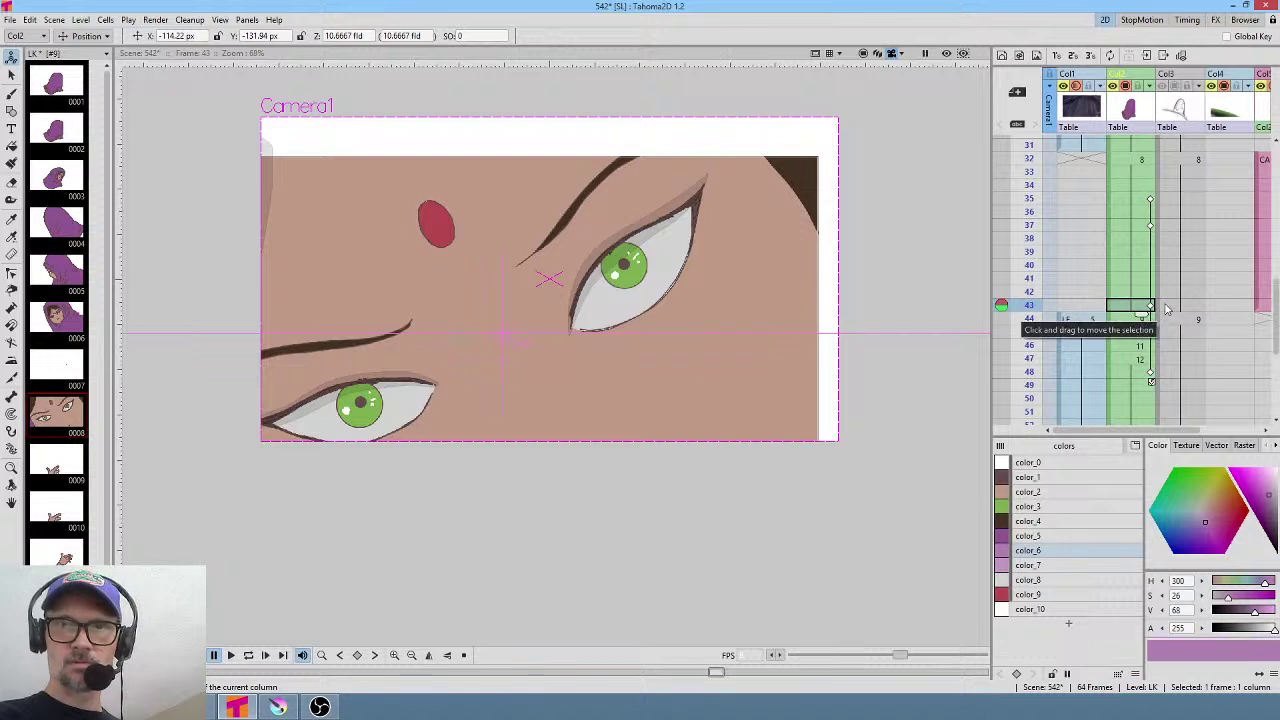
Copy the Col2 keyframe from frame 35 to frame 44 and move the fist's keyframe from frame 49 to frame 47.
click(1151, 200)
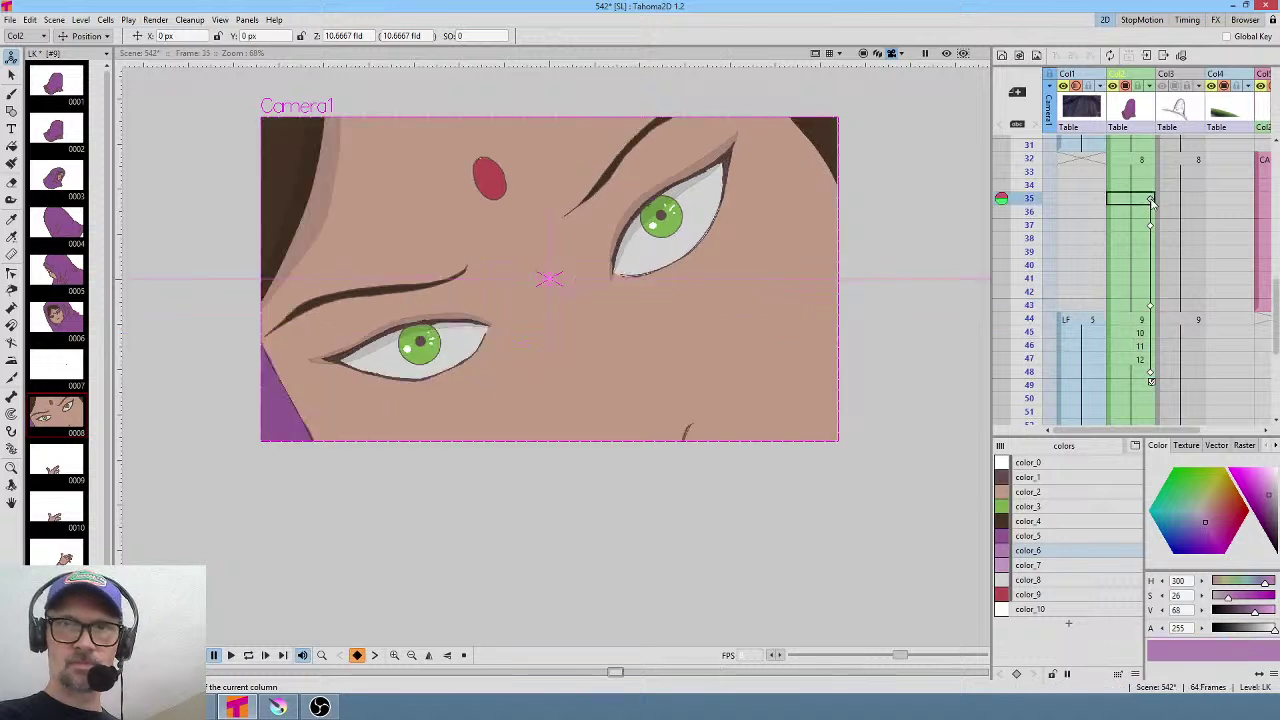
click(1143, 320)
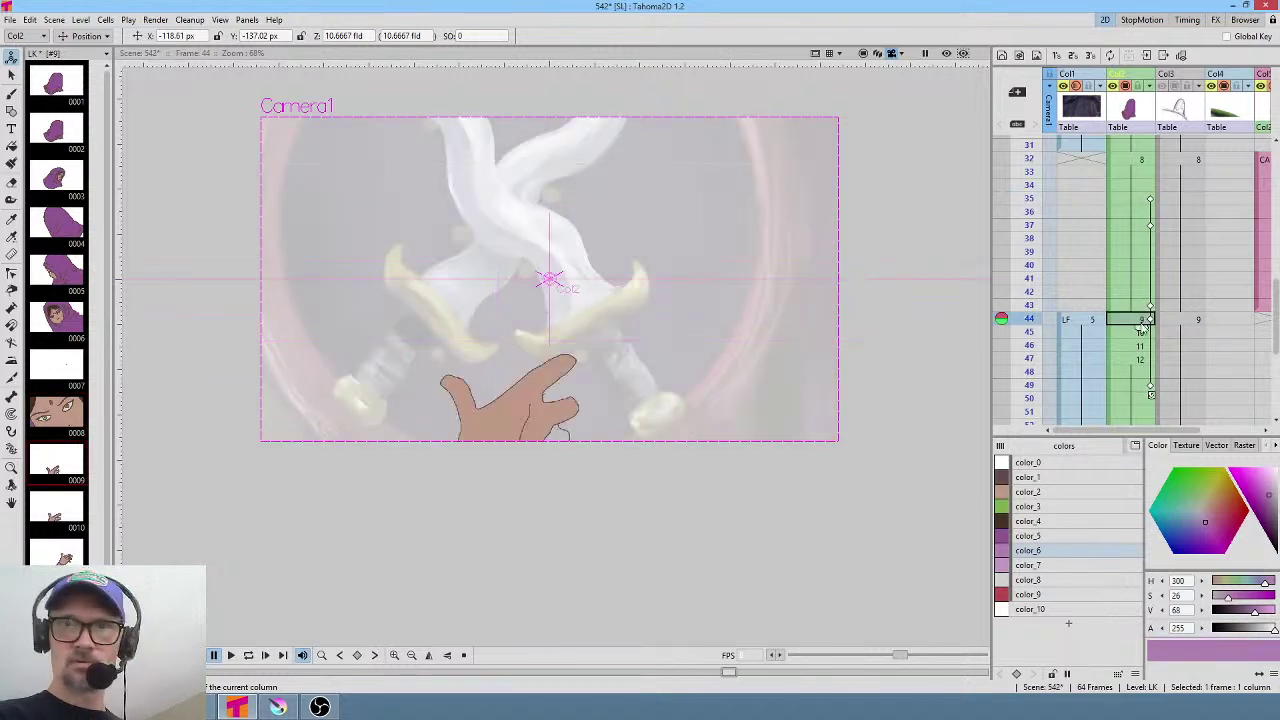
click(1145, 386)
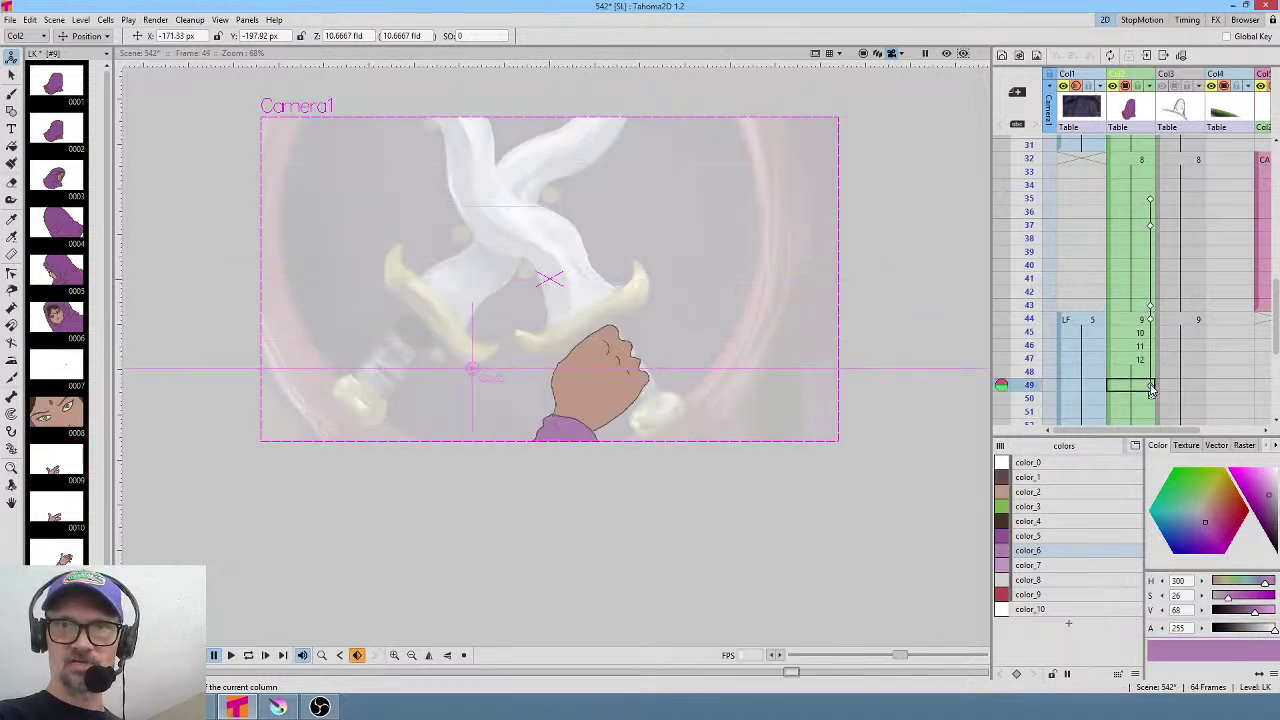
Shift the fist on frame 47 slightly toward the sword pommel, to about X -133 px, Y -193 px.
click(1028, 173)
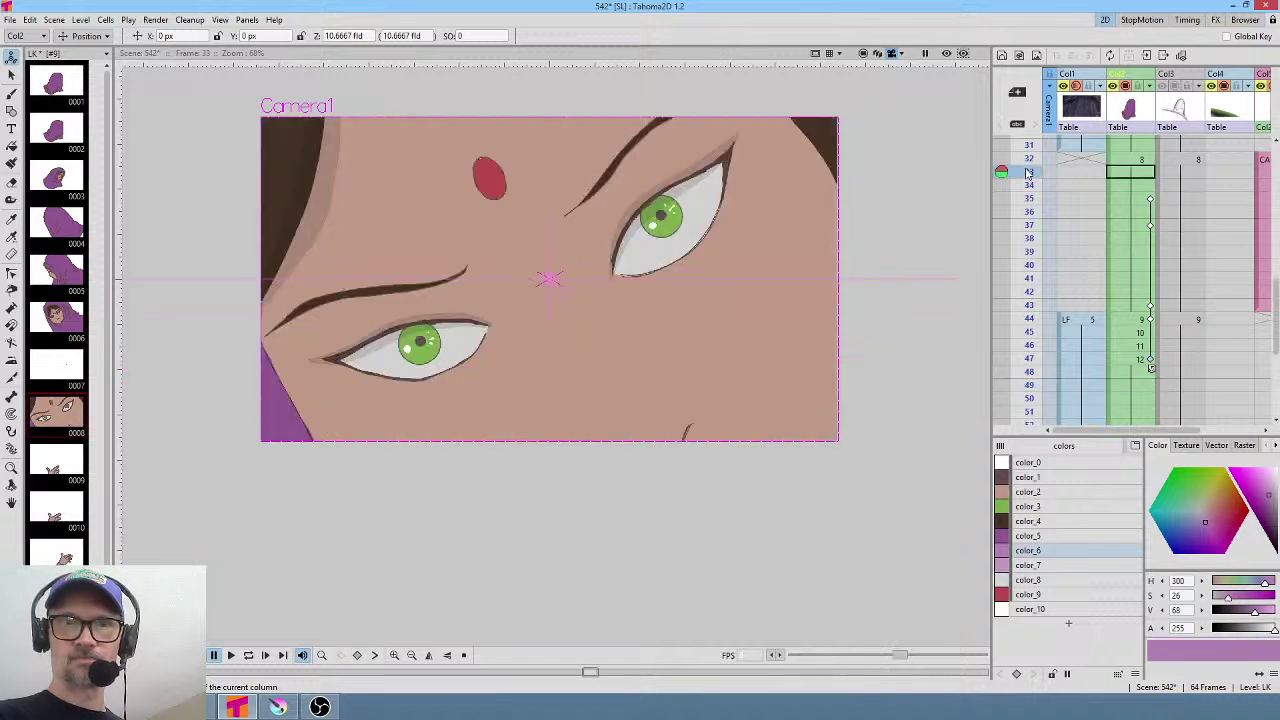
mouse_move(1028, 173)
mouse_down()
mouse_move(1027, 368)
mouse_move(1022, 355)
mouse_move(1031, 322)
mouse_move(1038, 366)
mouse_up()
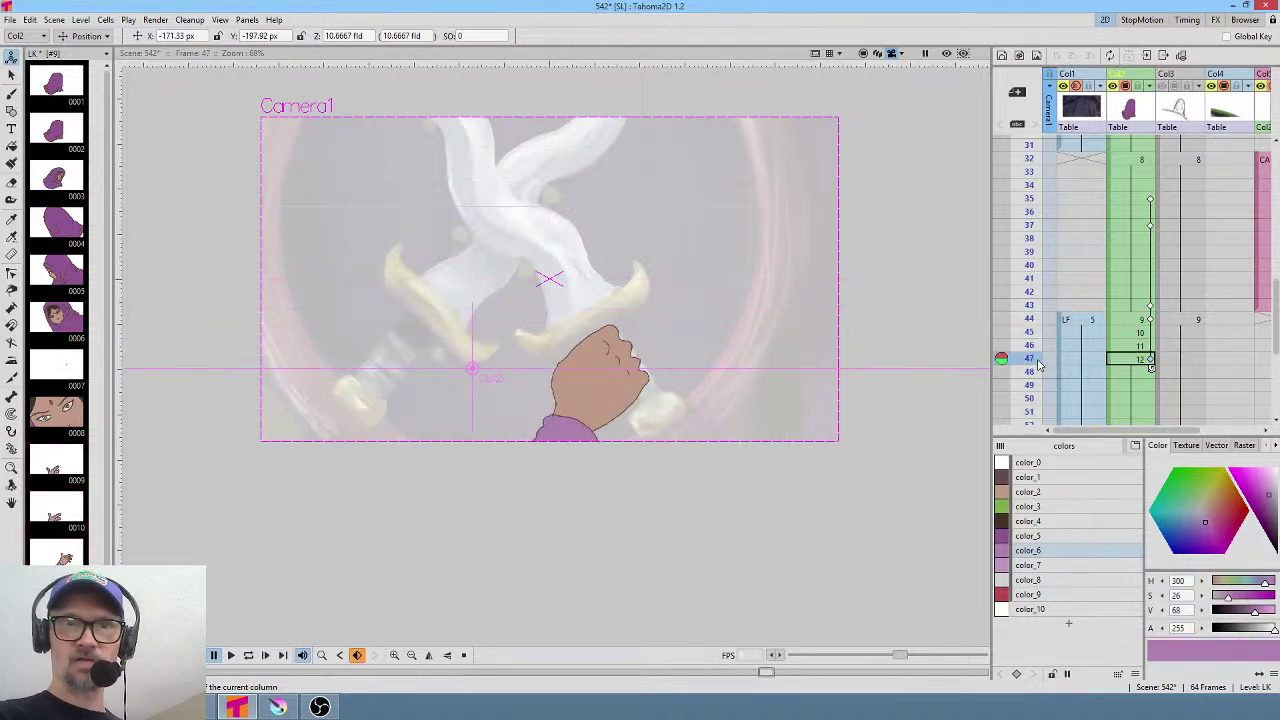
drag(603, 344, 619, 344)
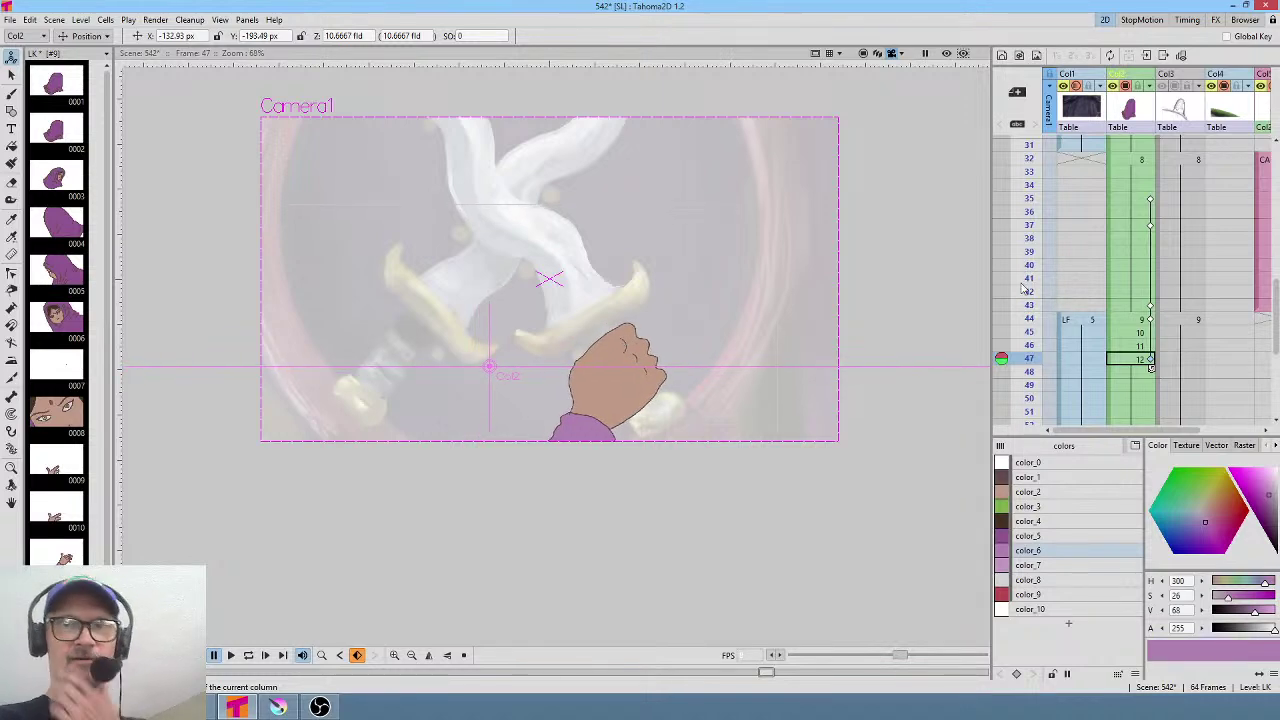
Scale the open hand on frame 44 to about 113% with the Animate tool.
mouse_move(1030, 318)
mouse_down()
mouse_move(1044, 378)
mouse_move(1052, 305)
mouse_move(1066, 358)
mouse_move(1078, 306)
mouse_move(1090, 320)
mouse_up()
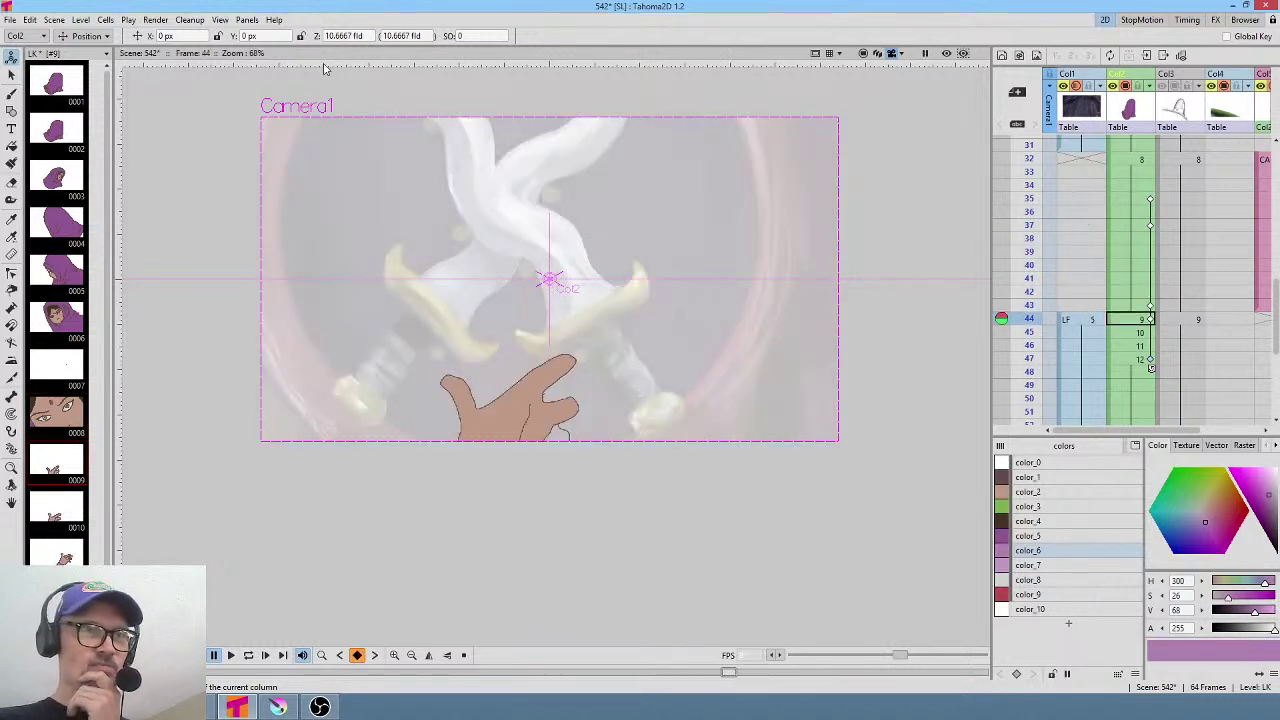
click(88, 36)
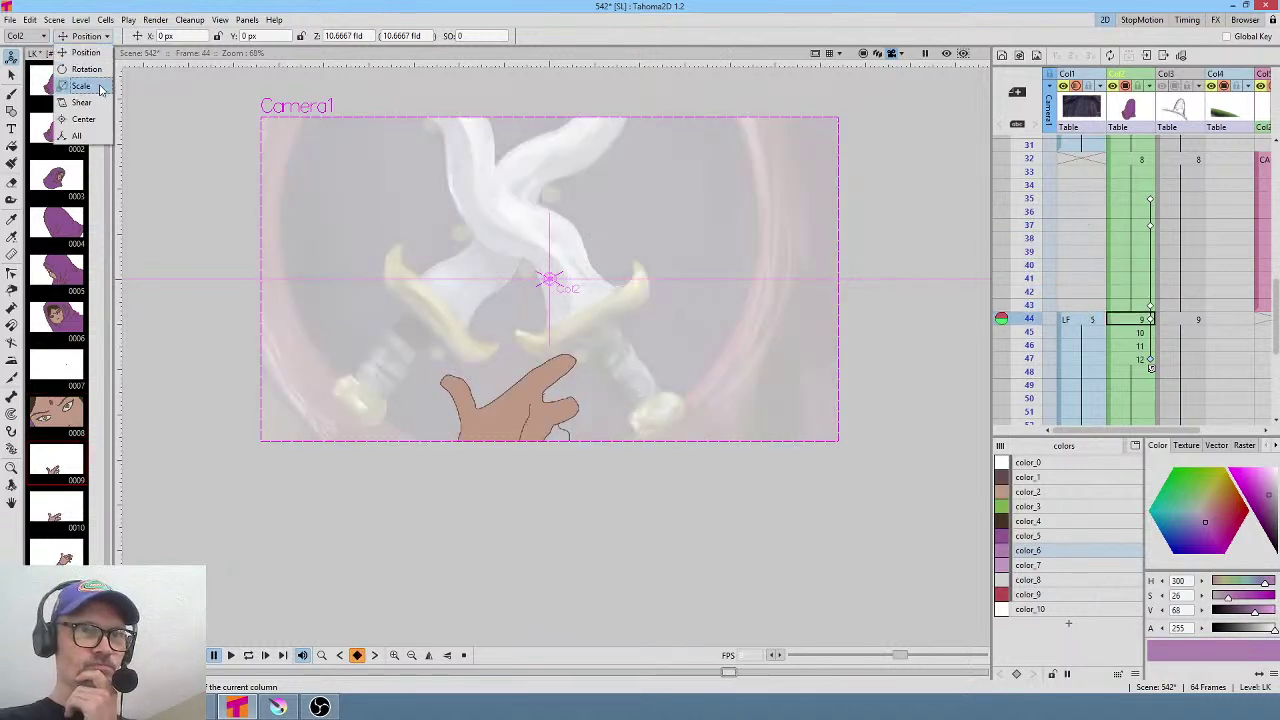
click(81, 86)
drag(655, 385, 697, 368)
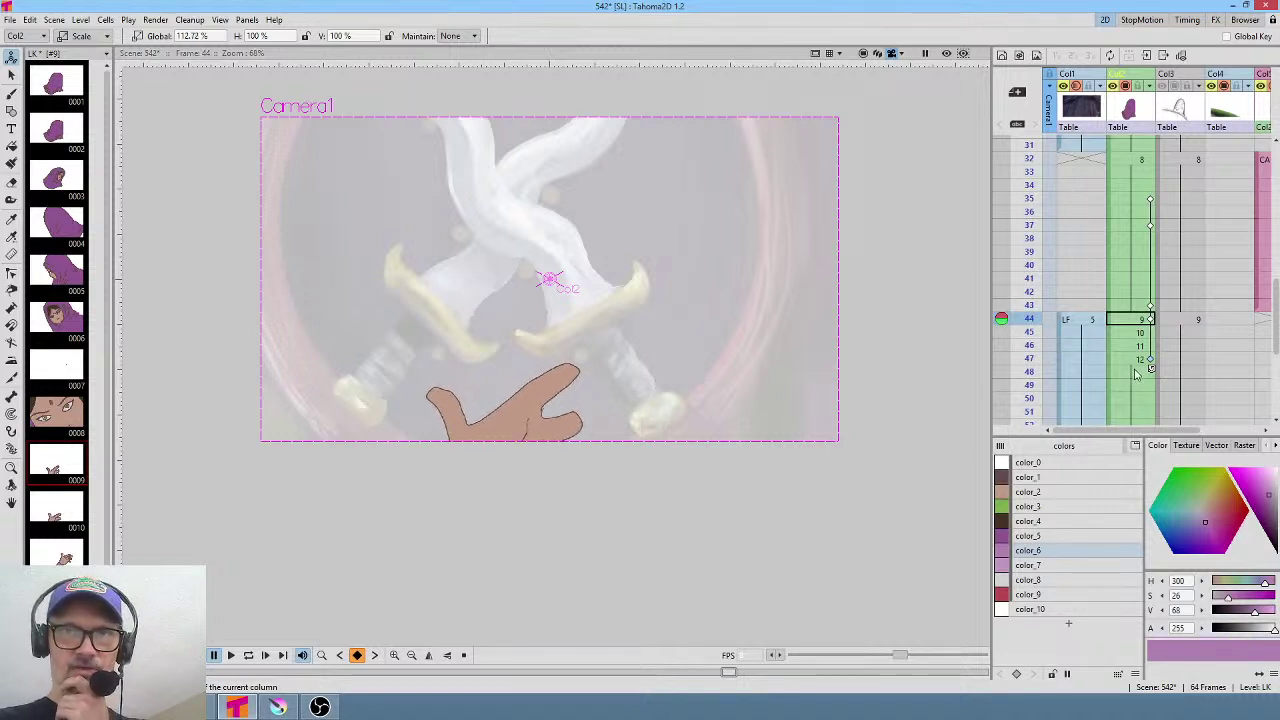
Scale the fist on frame 47 to about 129% and reposition it over the sword handle at about X -216 px, Y -189 px.
click(1135, 359)
mouse_move(737, 318)
mouse_down()
mouse_move(783, 303)
mouse_move(773, 312)
mouse_up()
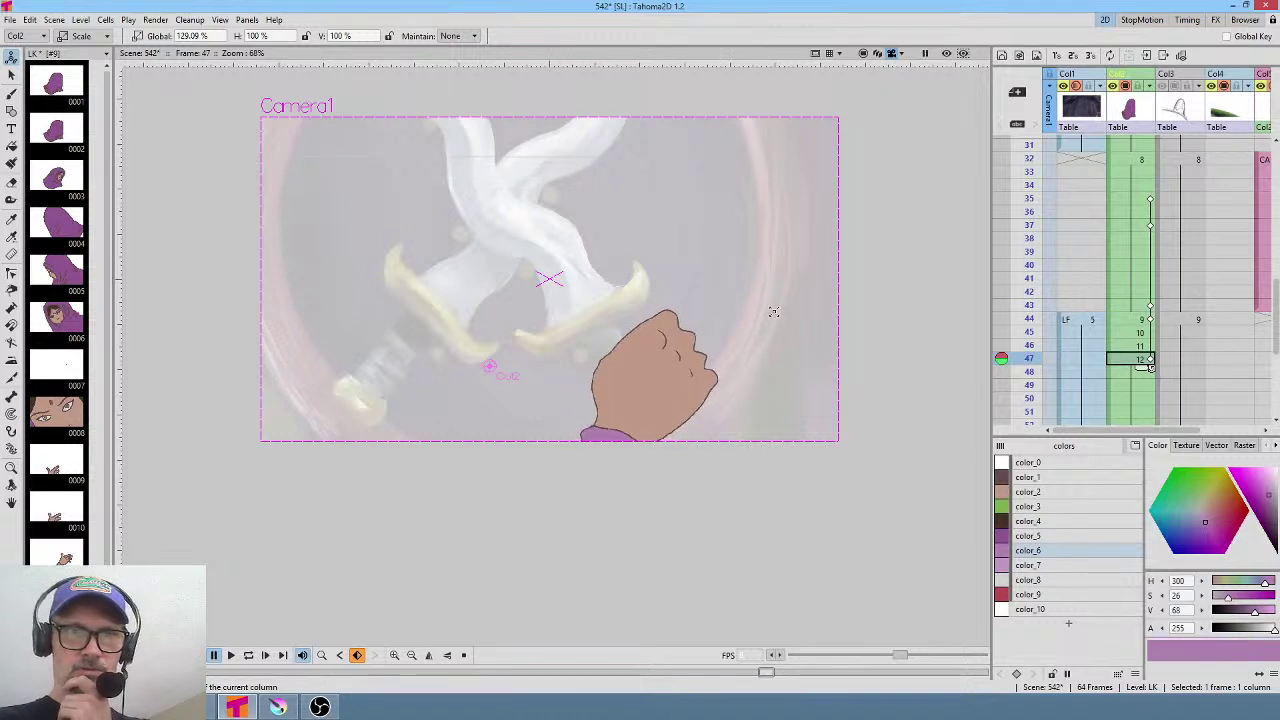
click(80, 36)
click(80, 52)
drag(714, 426, 510, 391)
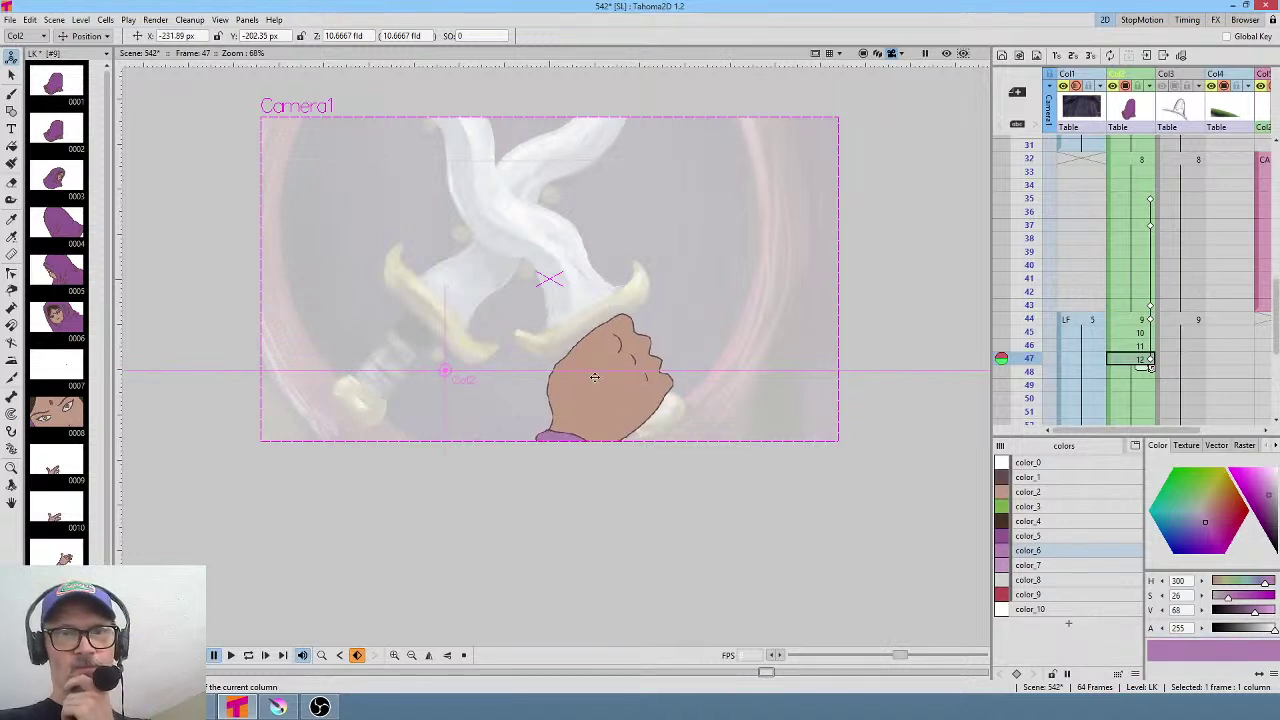
drag(597, 378, 604, 372)
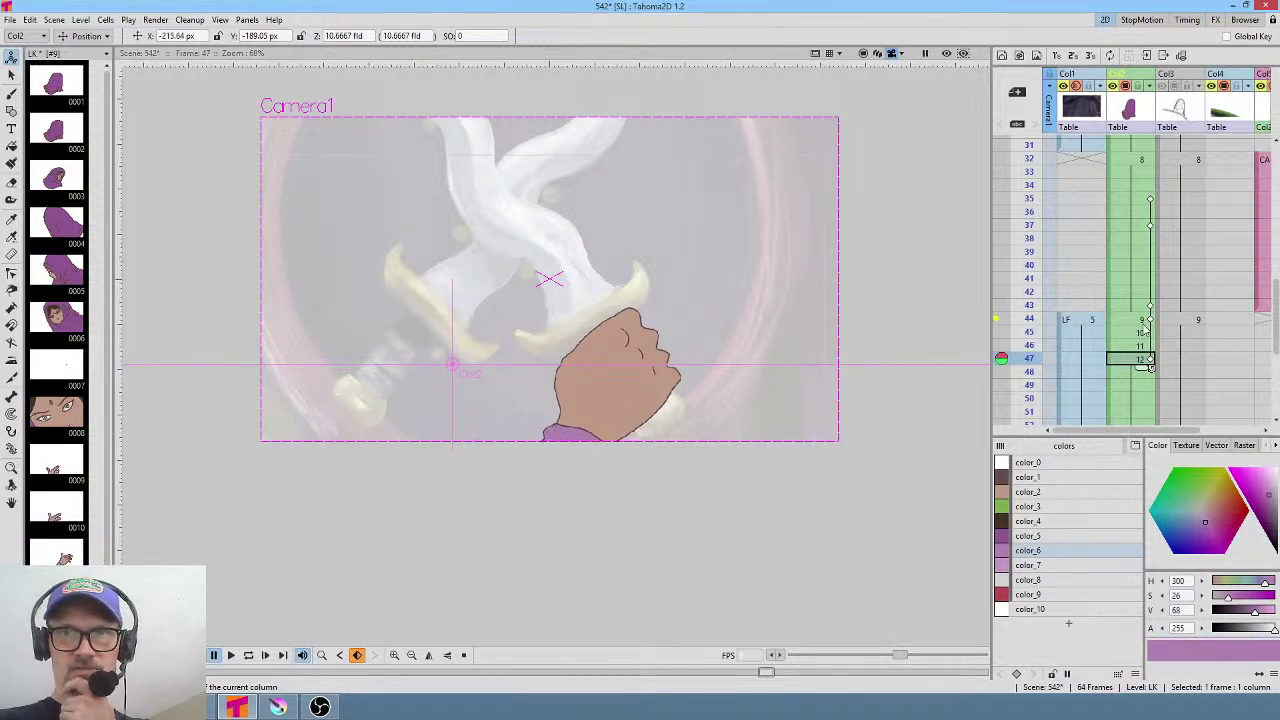
Review the hand motion around frame 44 and raise the opacity of the sword background column Col1 to full.
click(1138, 320)
mouse_move(1038, 288)
mouse_down()
mouse_move(1010, 266)
mouse_move(1012, 390)
mouse_move(1010, 243)
mouse_up()
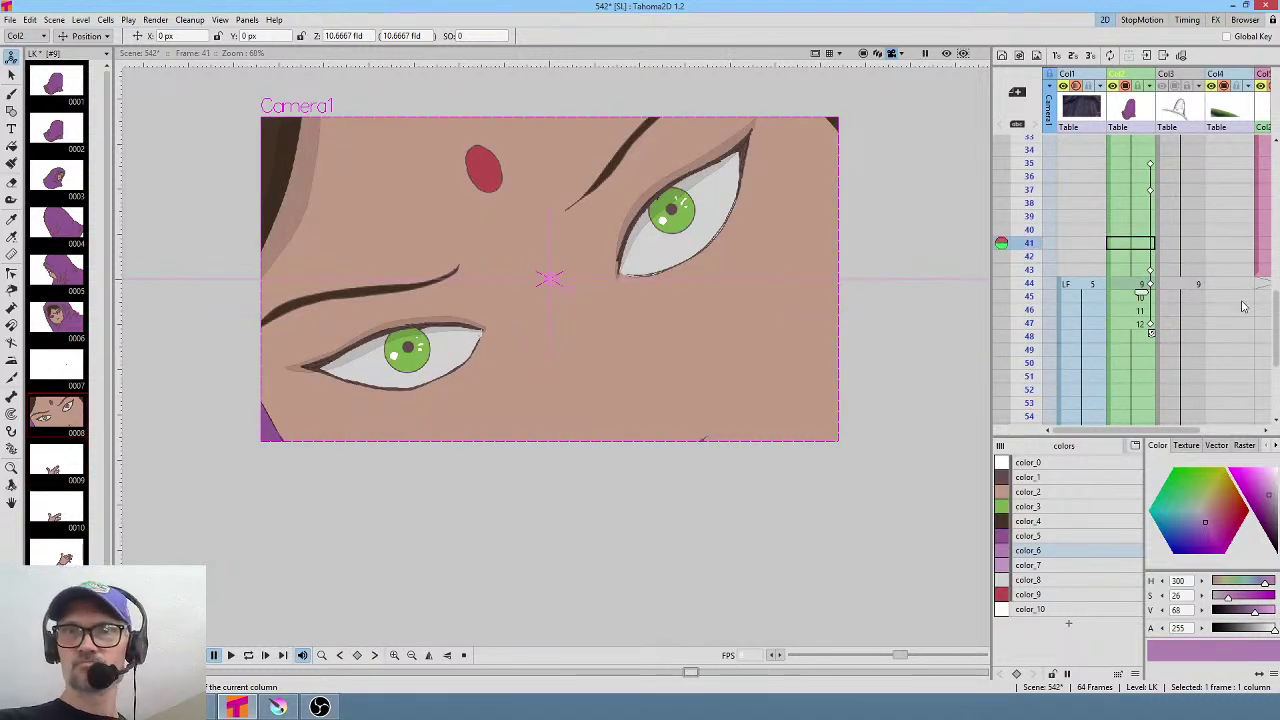
click(1240, 300)
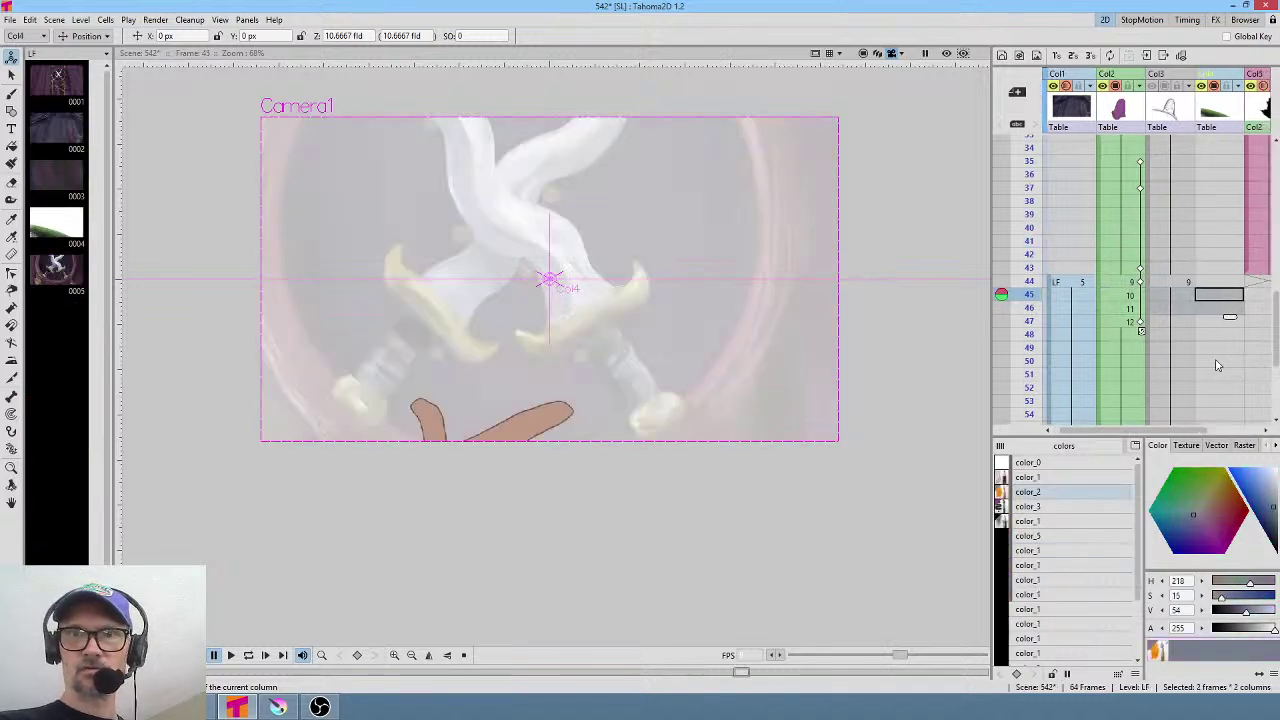
click(1064, 100)
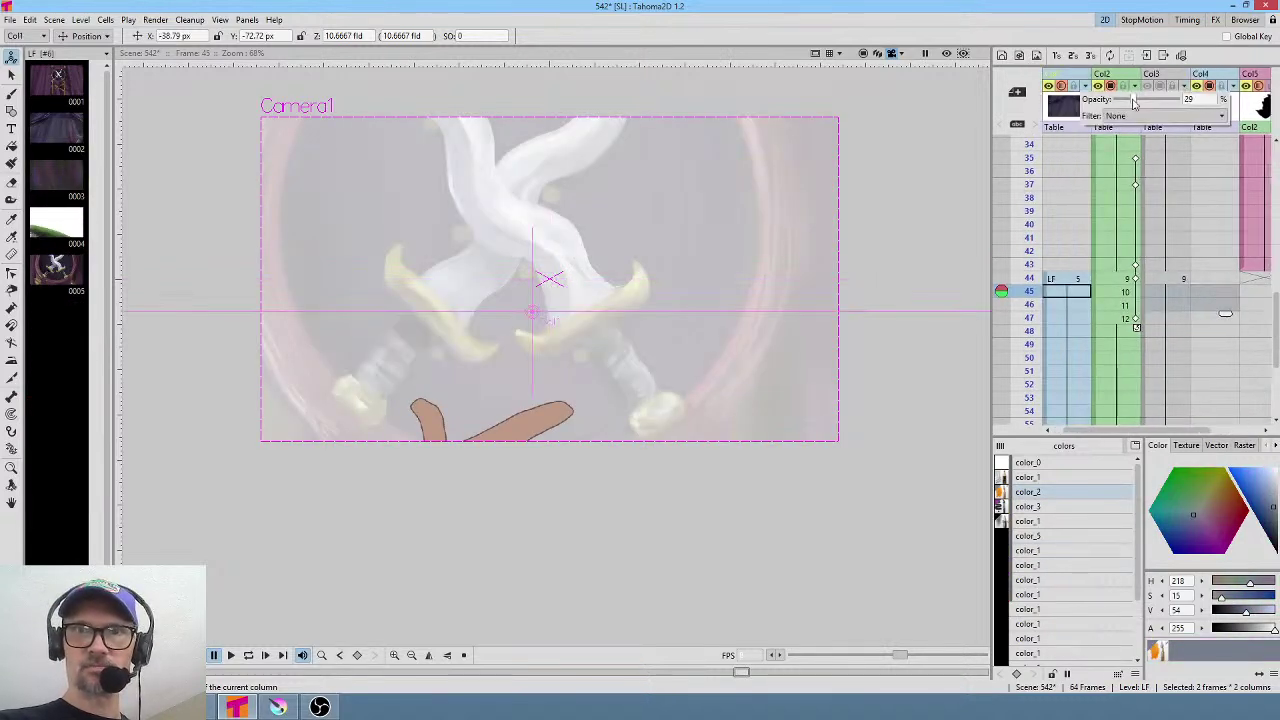
drag(1131, 100, 1198, 102)
Draw black shadow shapes along the thumb and fingers of the open hand on frame 44 of Col5 with the Brush.
click(1261, 291)
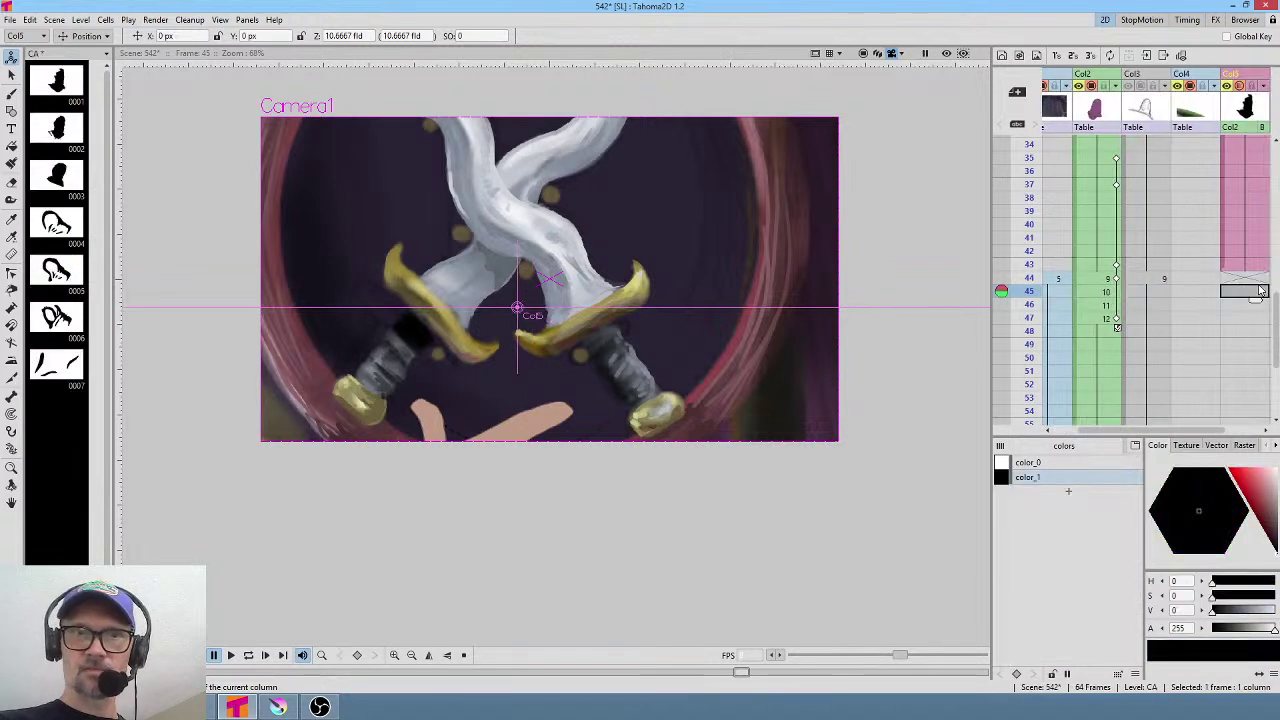
click(1250, 281)
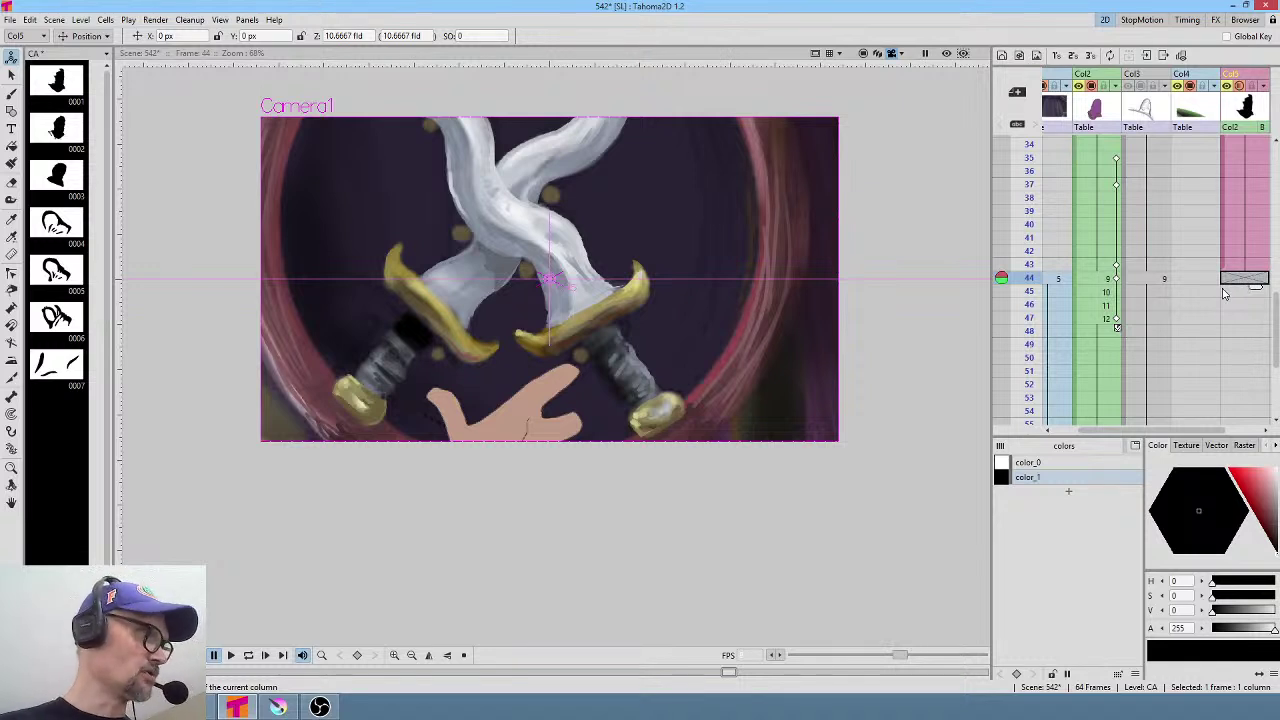
key(b)
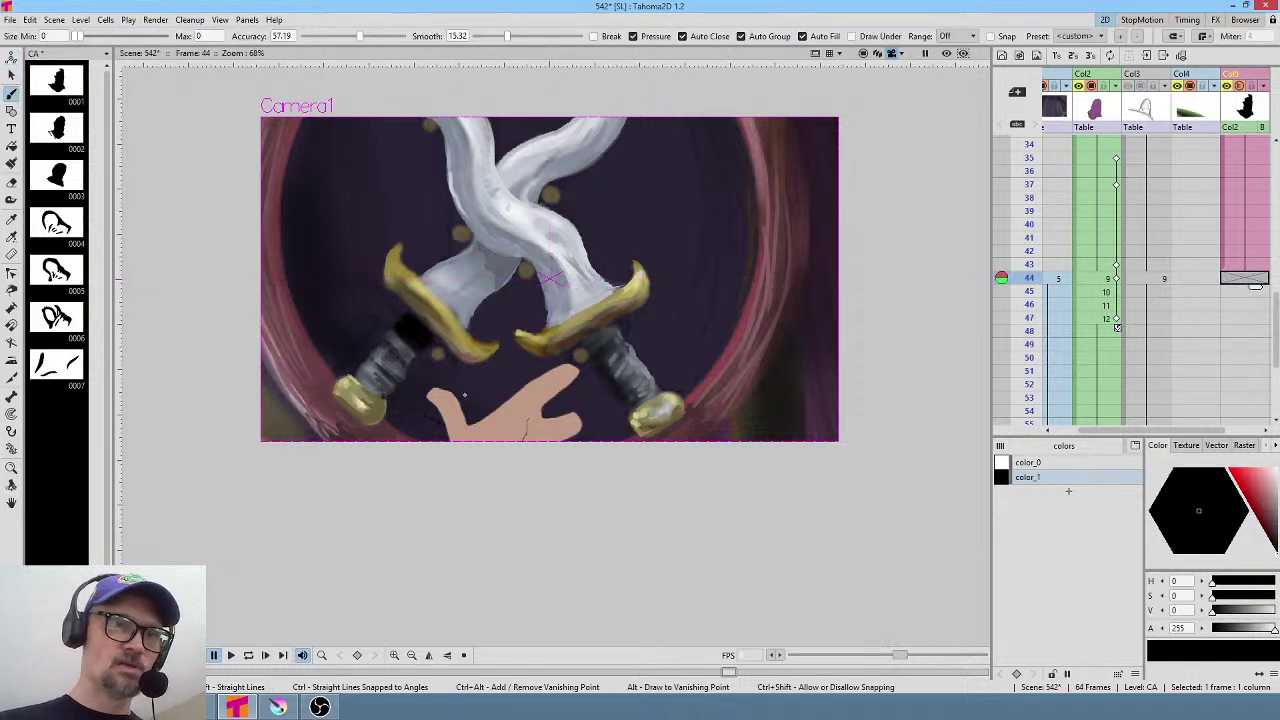
mouse_move(455, 447)
mouse_down()
mouse_move(439, 399)
mouse_move(452, 447)
mouse_up()
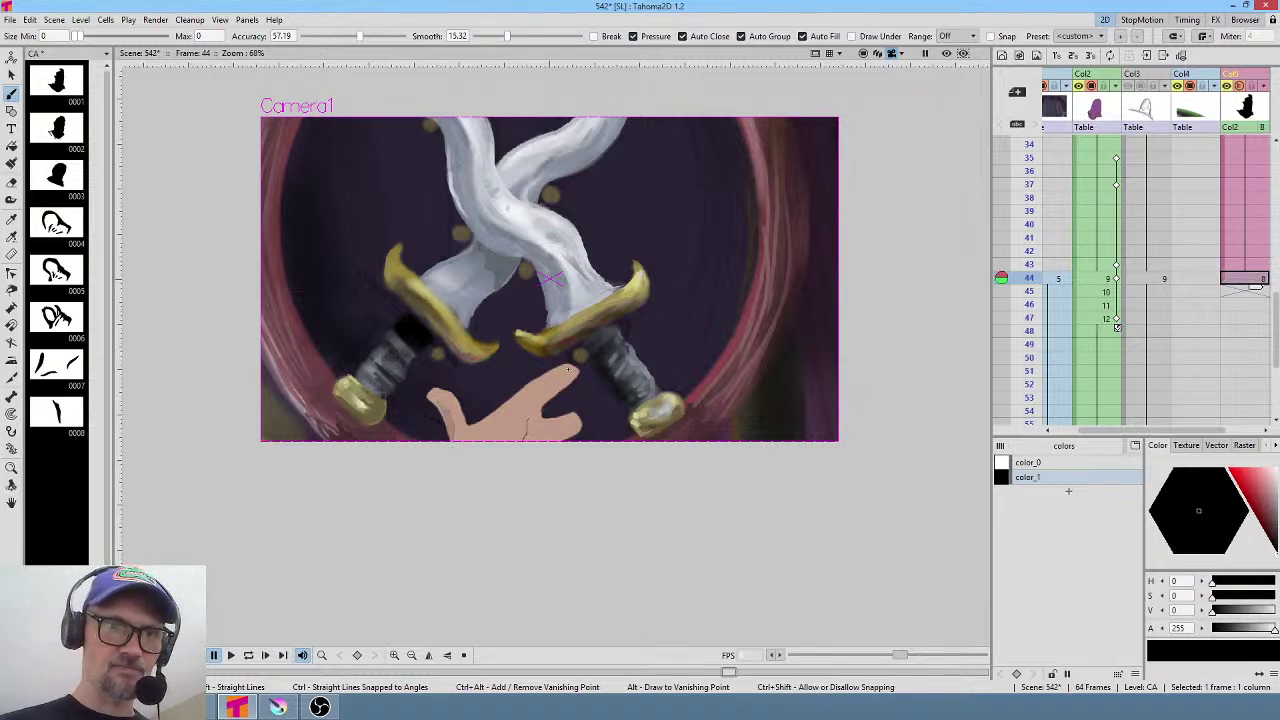
mouse_move(568, 370)
mouse_down()
mouse_move(540, 397)
mouse_move(565, 369)
mouse_move(562, 391)
mouse_move(580, 373)
mouse_move(580, 424)
mouse_up()
Start the hand's shadow drawing on frame 45 of Col5 with a black brush shape along the thumb.
click(1248, 292)
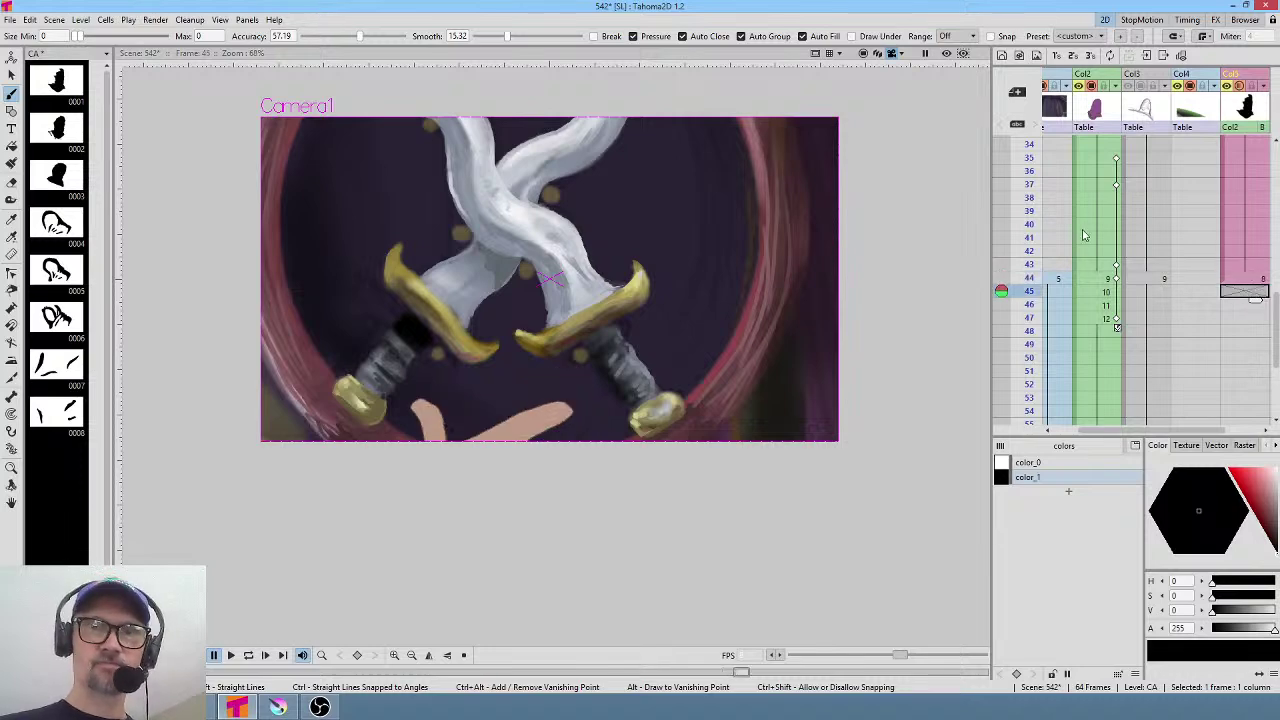
mouse_move(1036, 250)
mouse_down()
mouse_move(1028, 335)
mouse_move(1032, 250)
mouse_move(1033, 293)
mouse_move(1037, 281)
mouse_up()
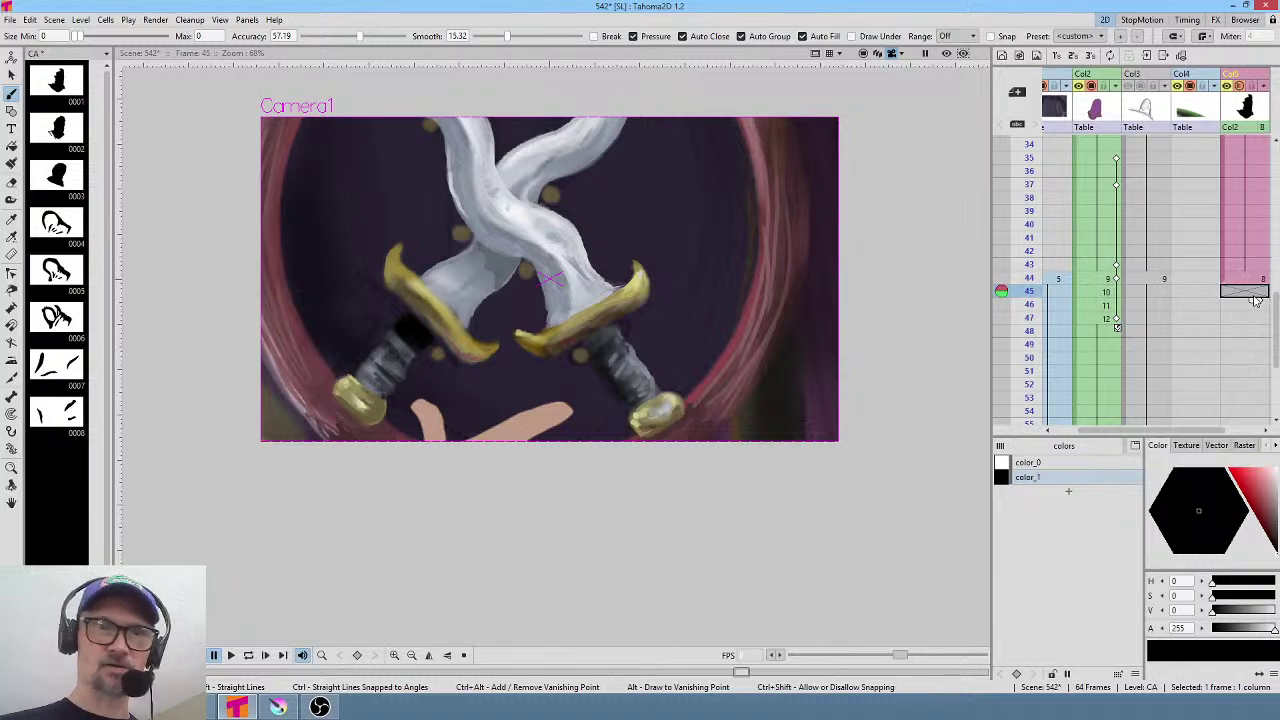
drag(442, 446, 423, 412)
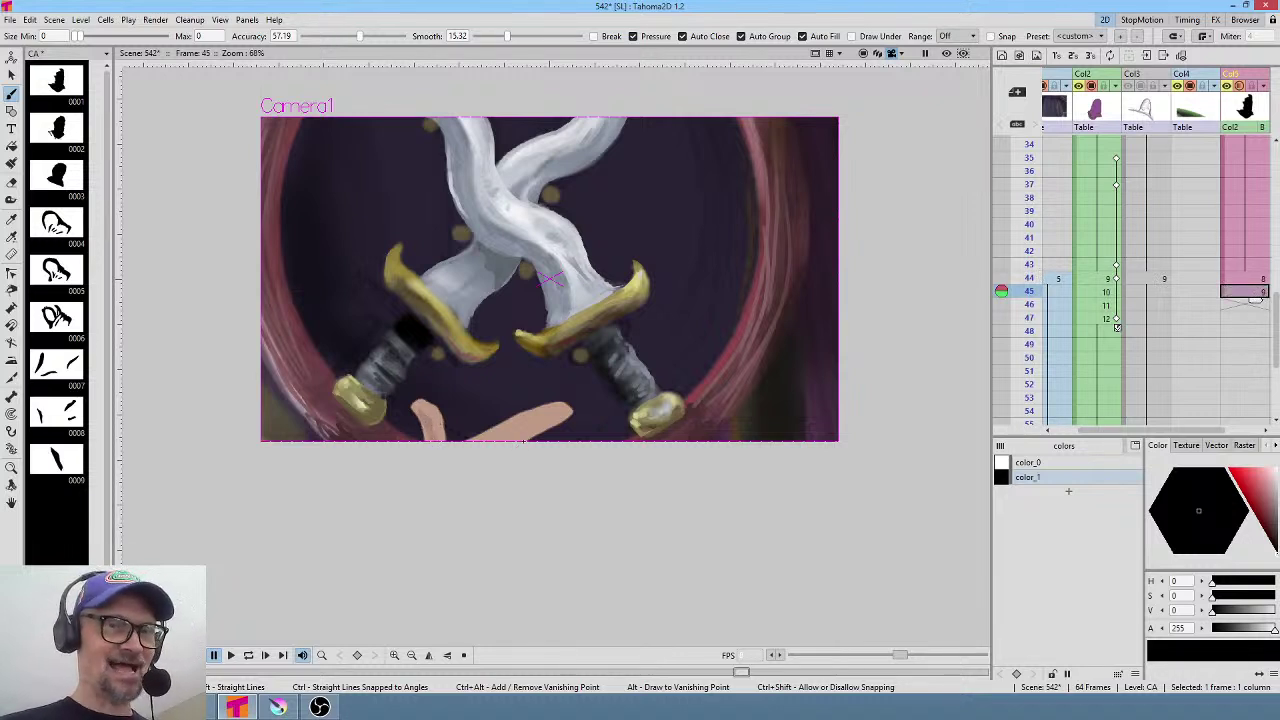
Paint the forearm shadow on frame 45 and shadow shapes along the thumb, palm and fingers of the open hand on frame 46.
mouse_move(523, 441)
mouse_down()
mouse_move(568, 408)
mouse_move(498, 446)
mouse_up()
key(Down)
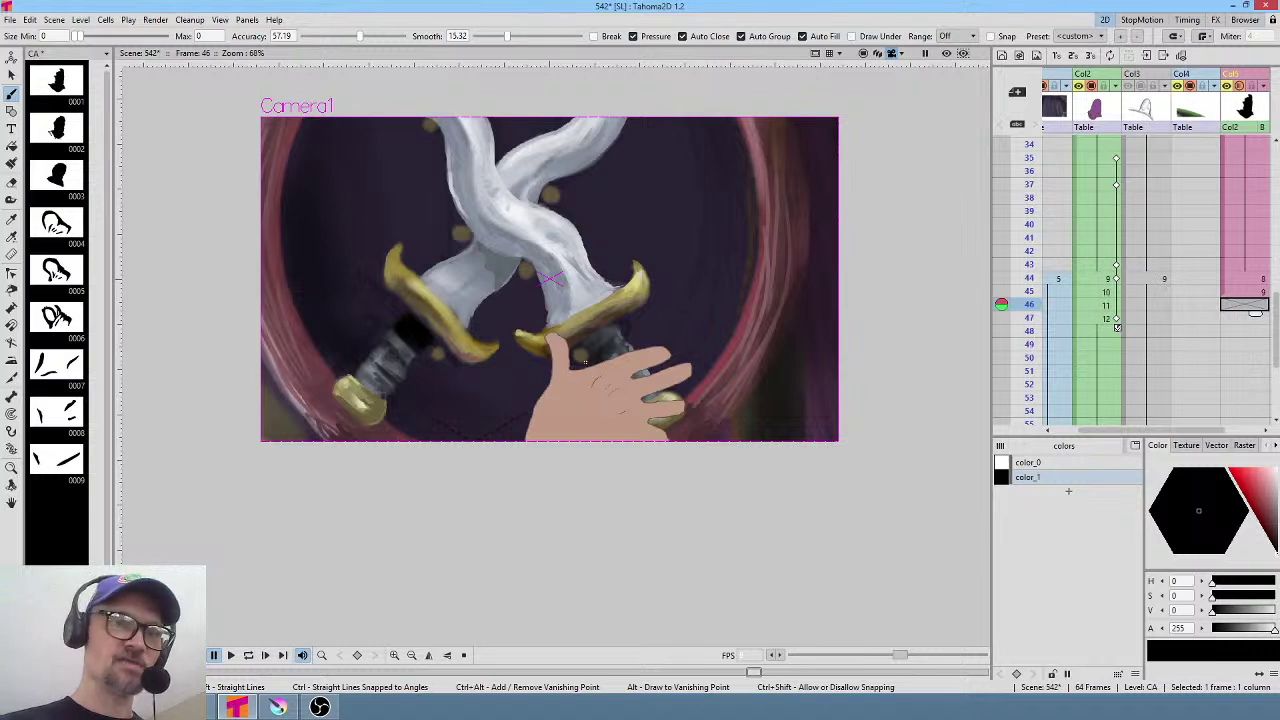
drag(563, 342, 562, 378)
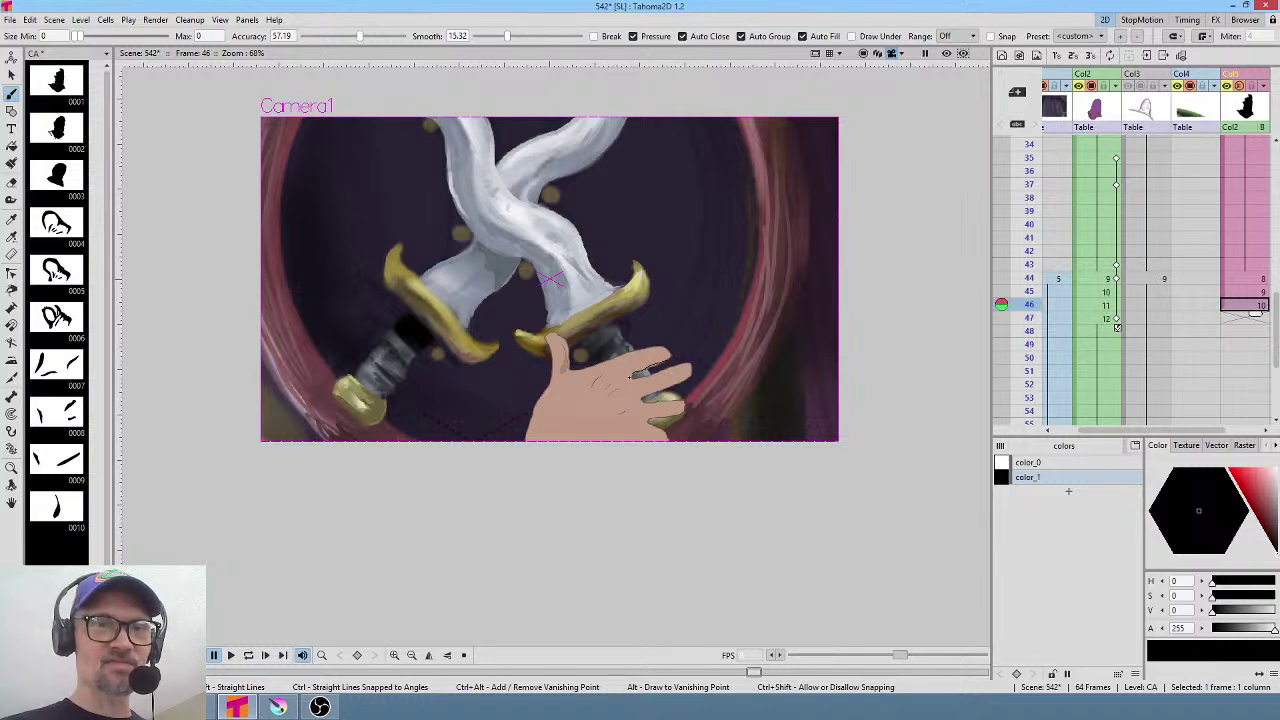
drag(632, 373, 673, 349)
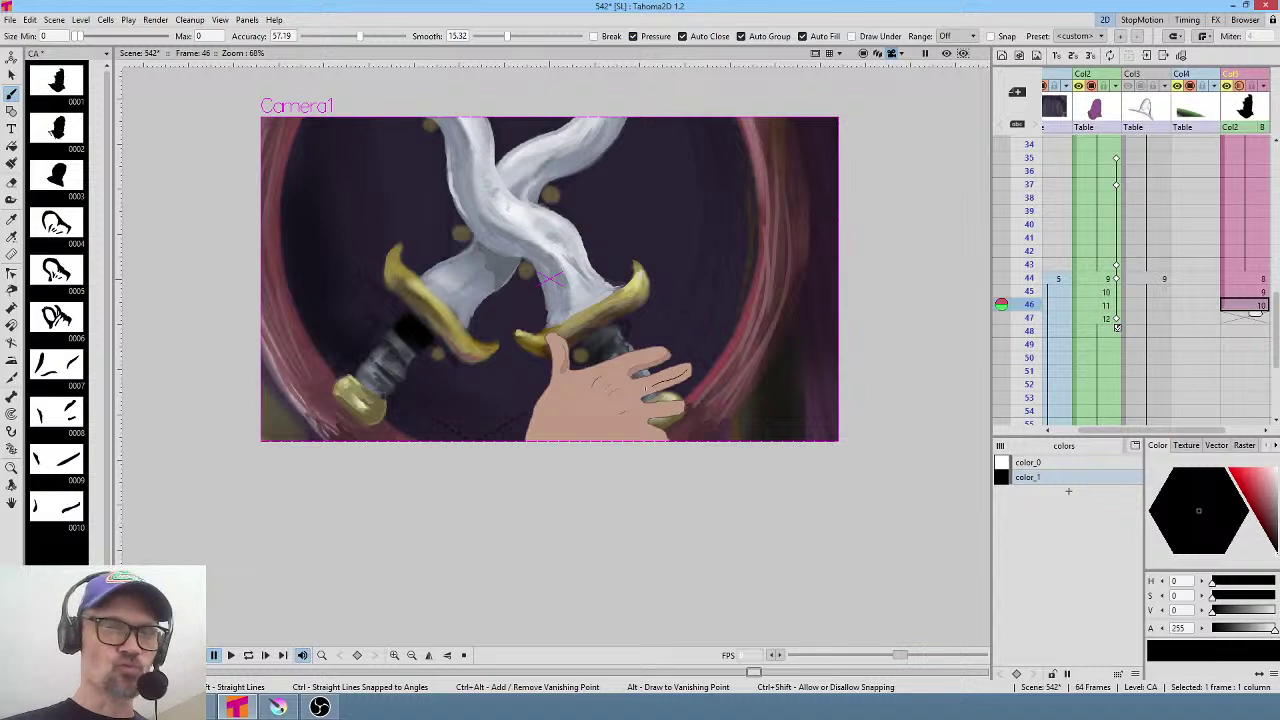
drag(642, 396, 692, 372)
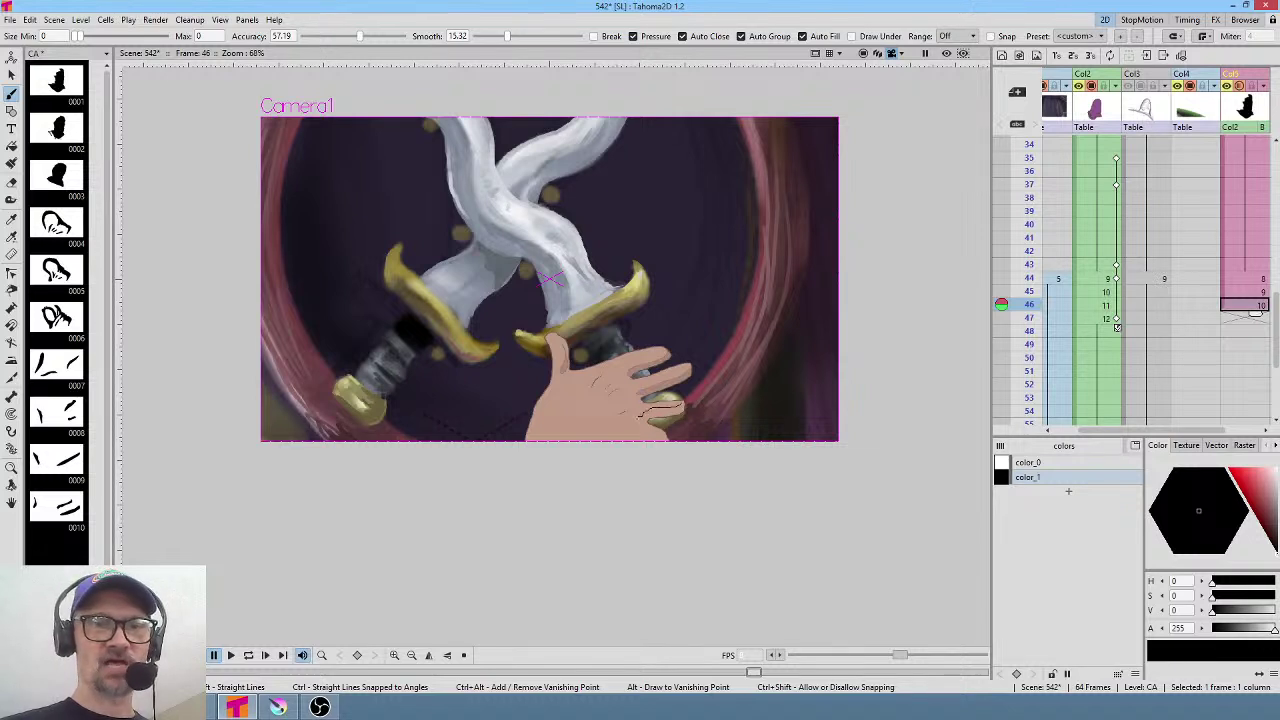
drag(686, 405, 640, 416)
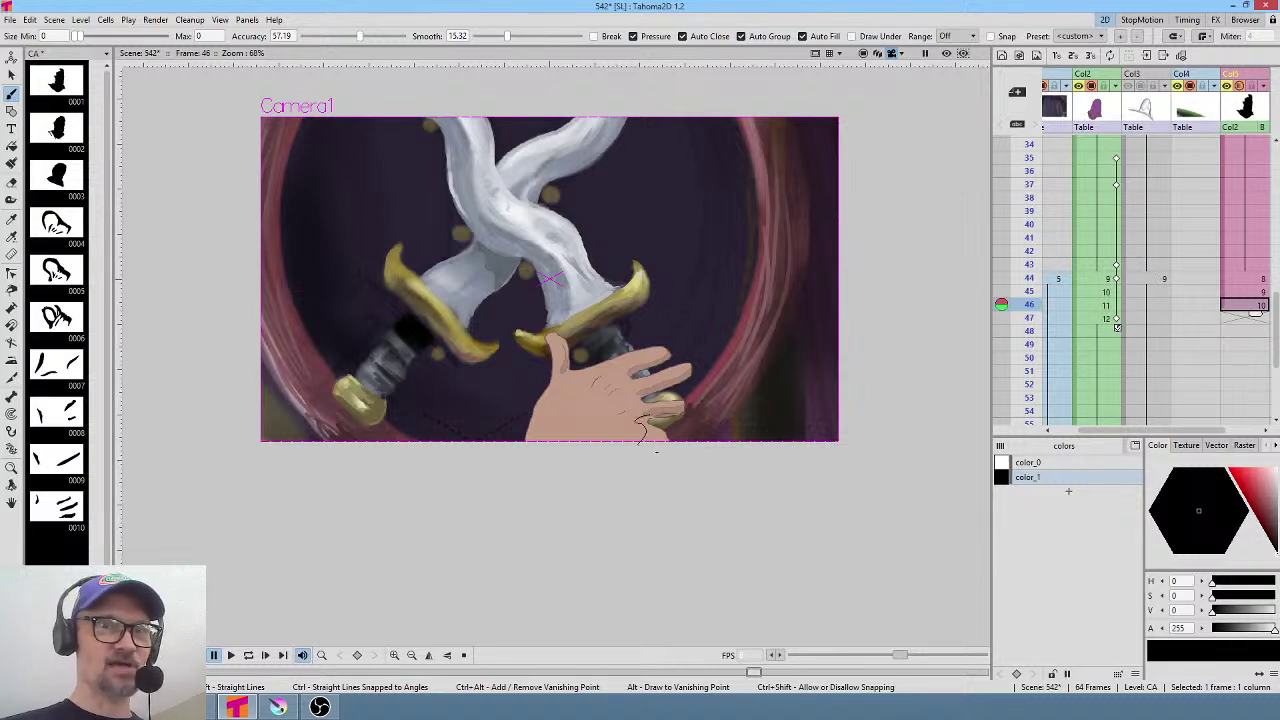
key(ctrl+z)
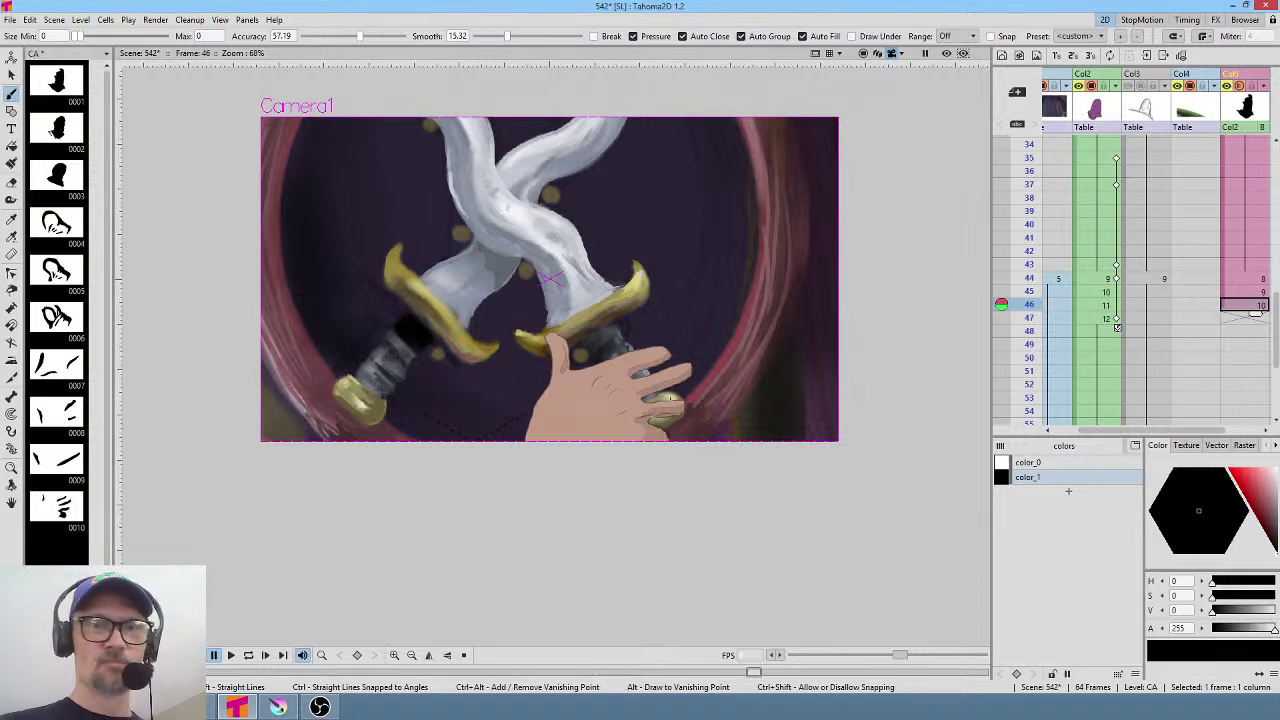
Paint shadow shapes over the gripping fist's upper edge, knuckles and fingers on frame 47, undoing the faulty stroke.
click(1250, 318)
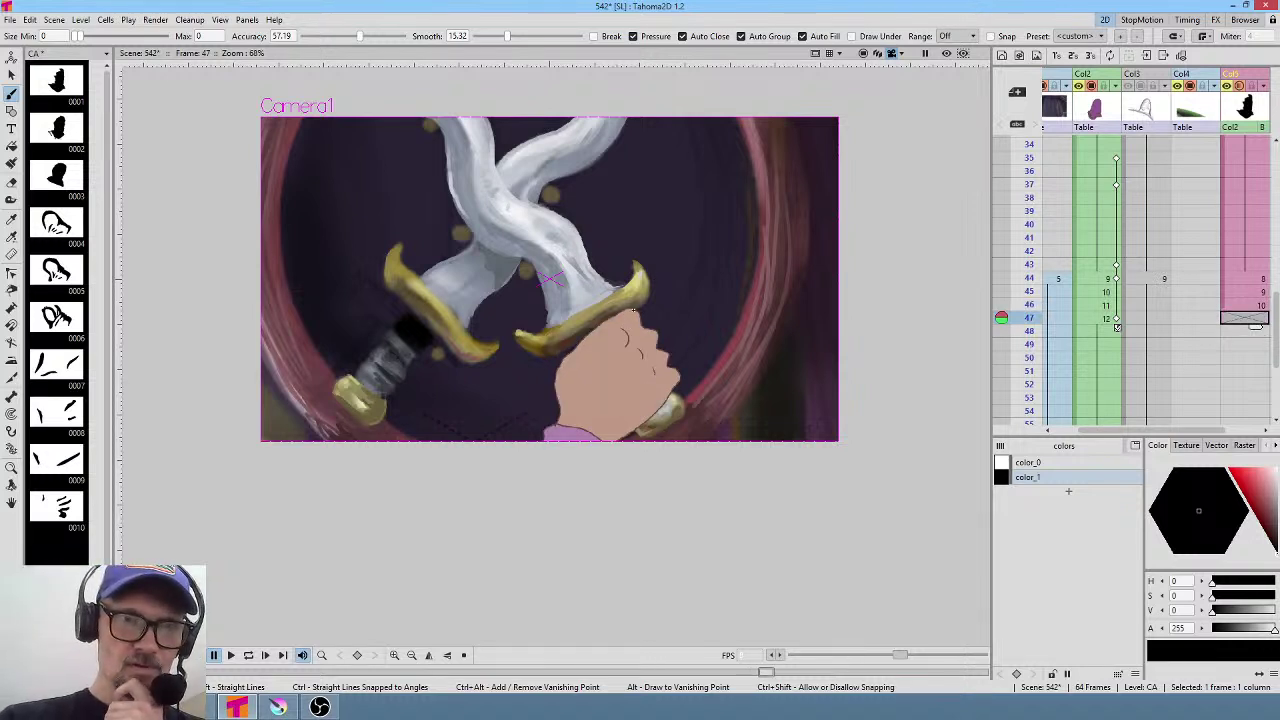
mouse_move(633, 311)
mouse_down()
mouse_move(570, 350)
mouse_move(555, 384)
mouse_move(633, 311)
mouse_up()
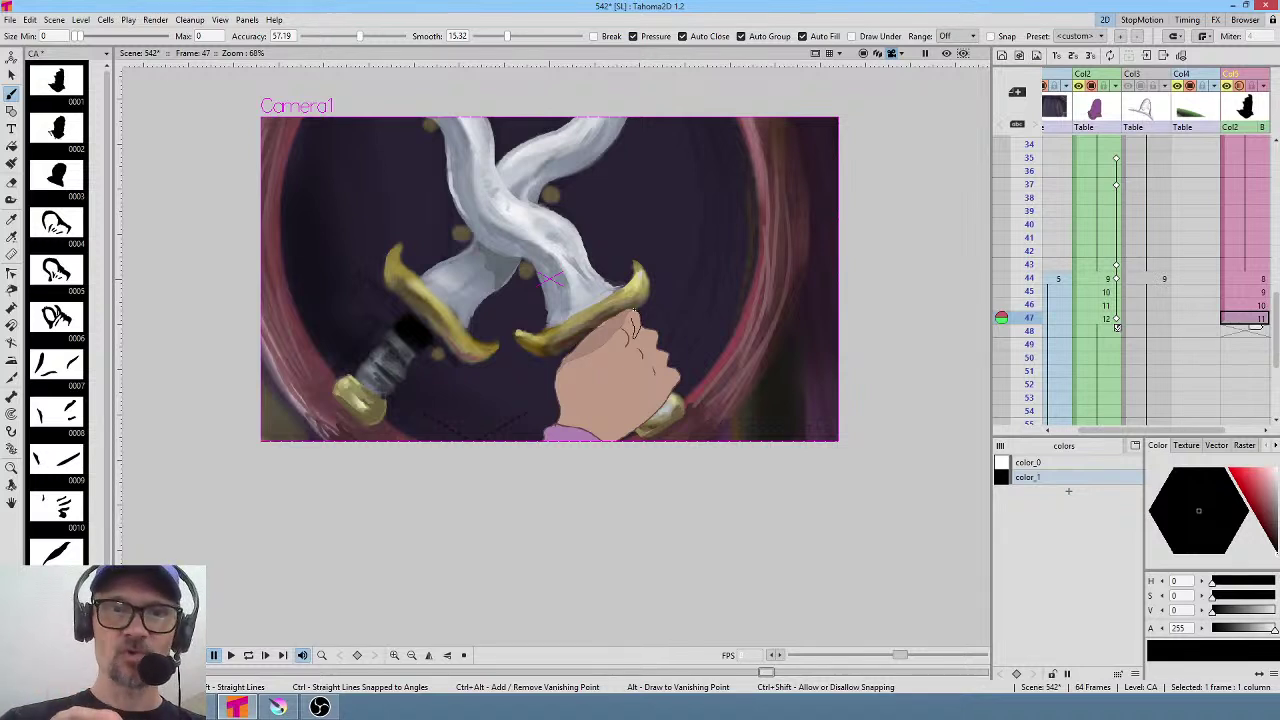
drag(633, 318, 651, 341)
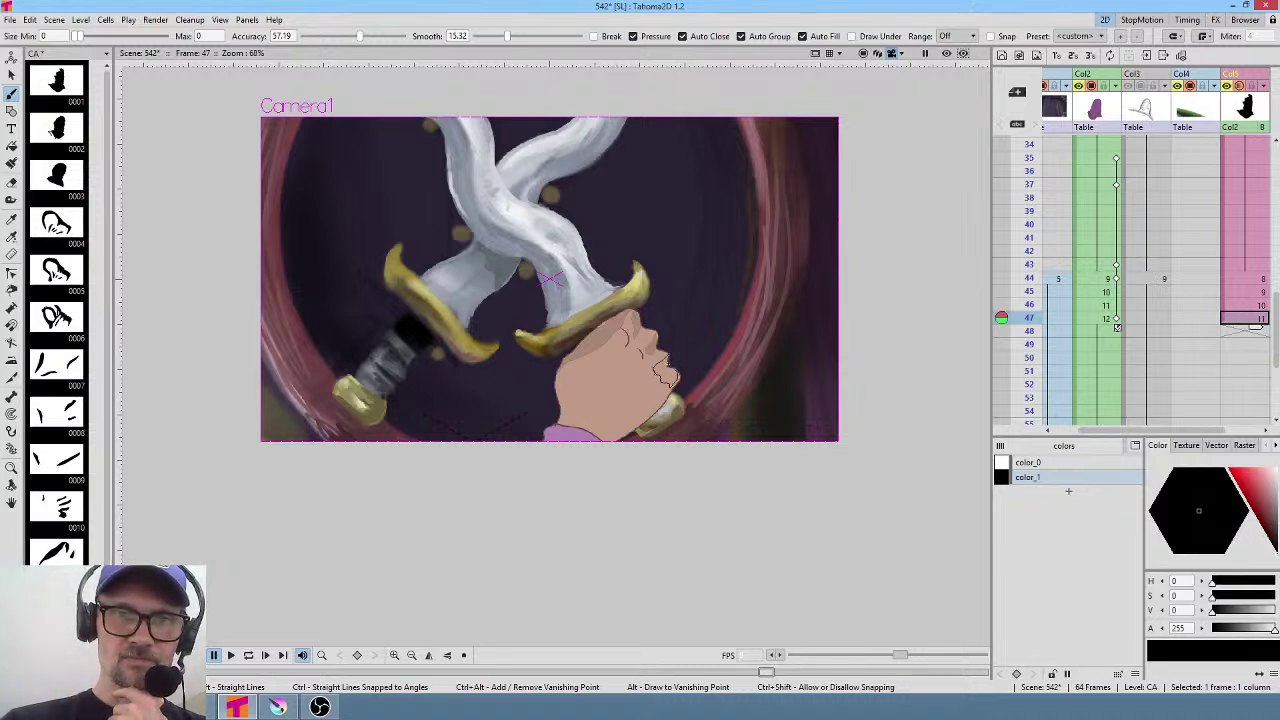
key(ctrl+z)
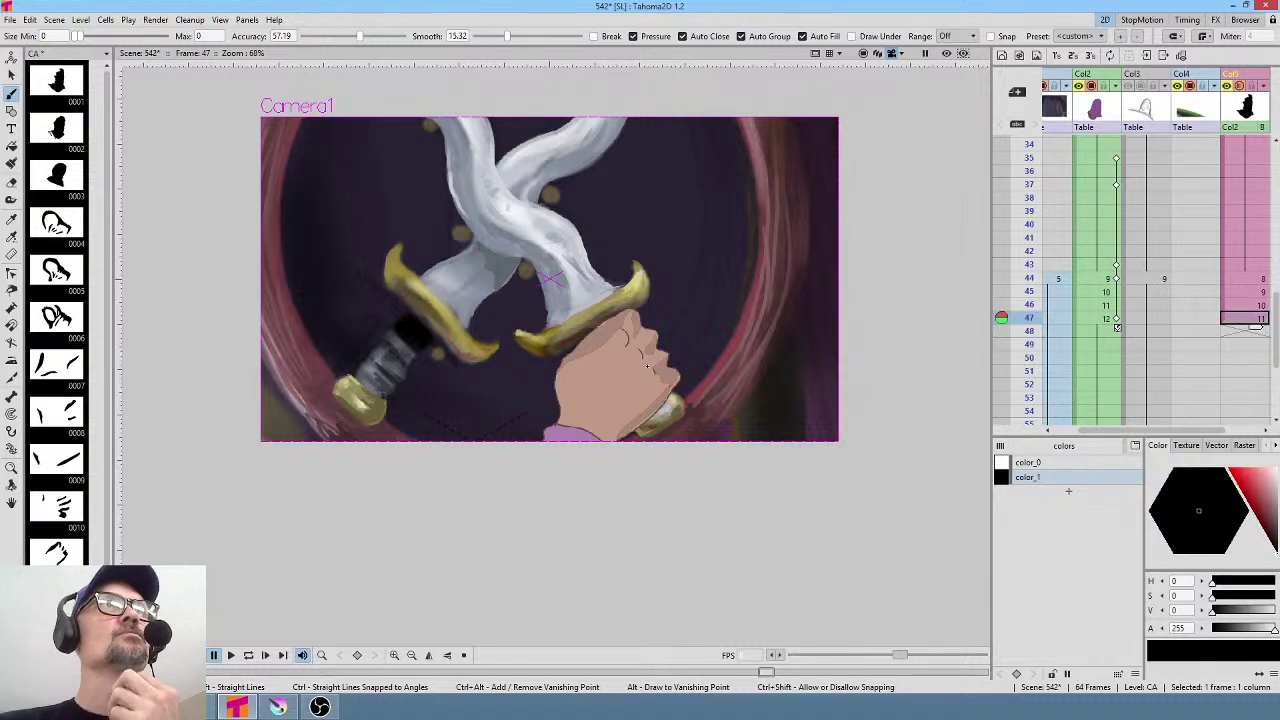
Extend the fist's shadow drawing 11 in the CA column through frame 64.
key(ctrl+p)
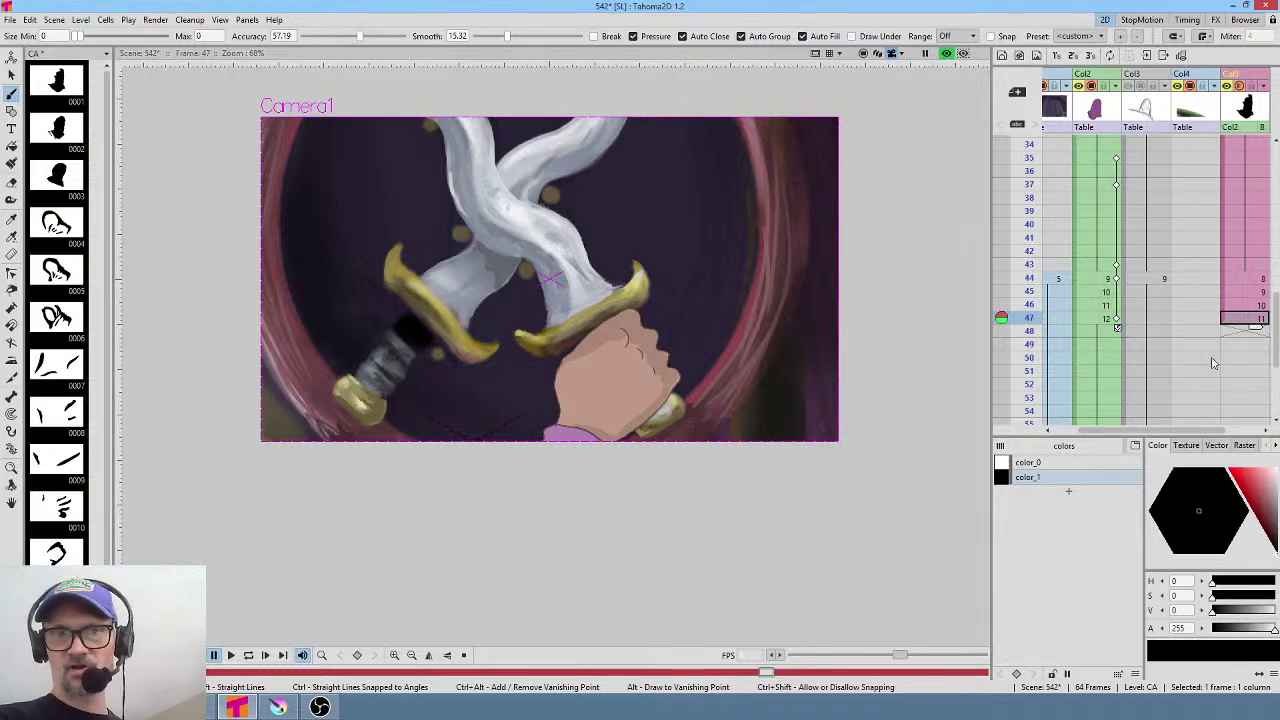
scroll(1186, 337, down, 2)
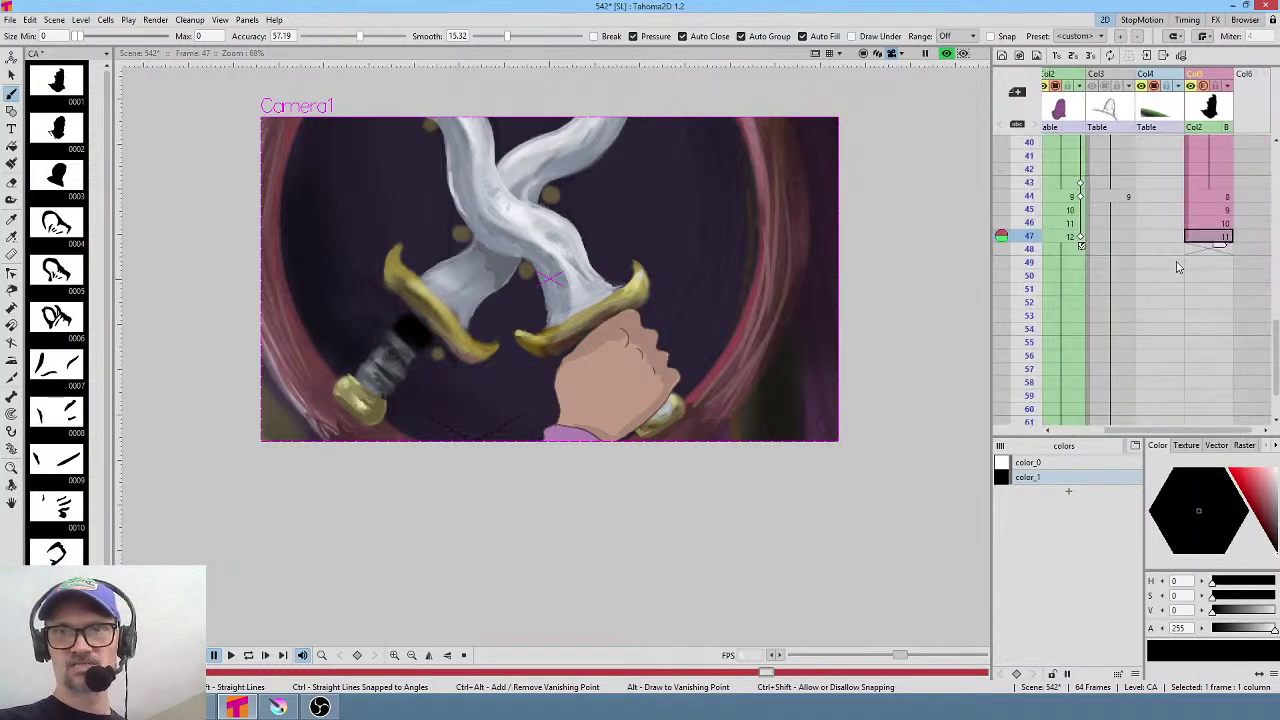
drag(1220, 248, 1219, 316)
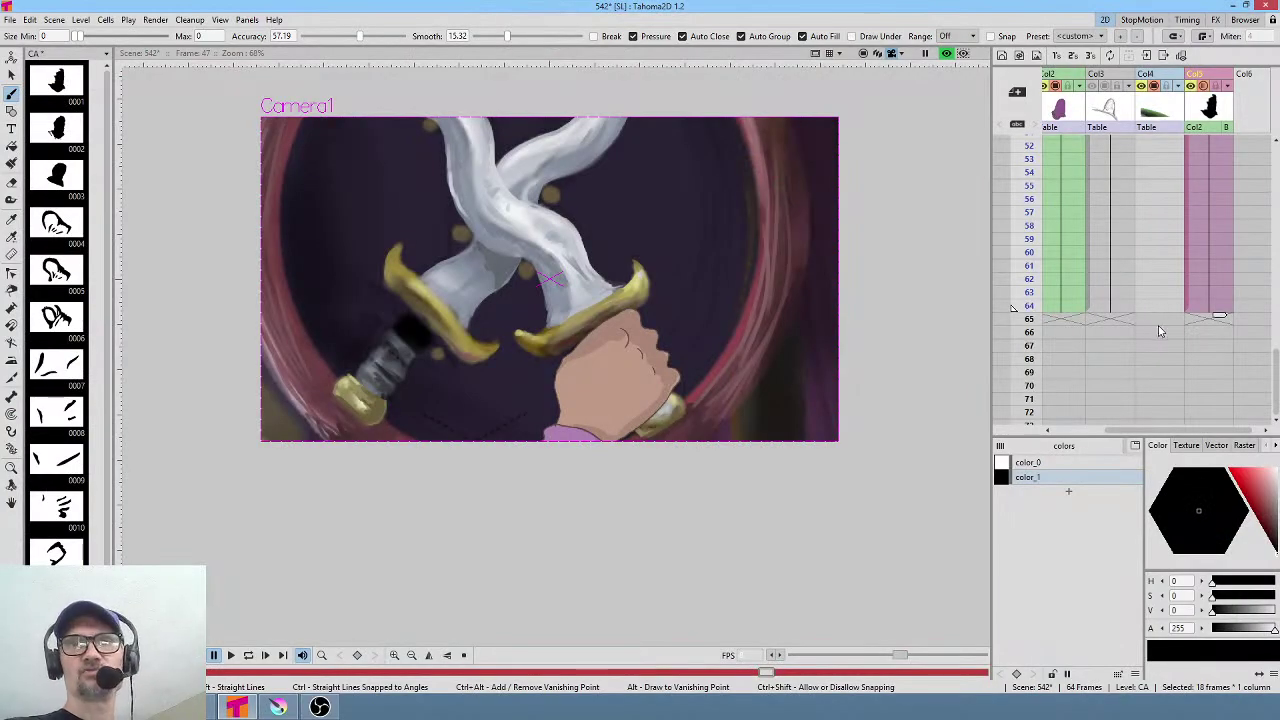
Return to the start of the scene and scrub through frames 1 to 5 to review the shaded hooded figure.
scroll(1150, 280, up, 10)
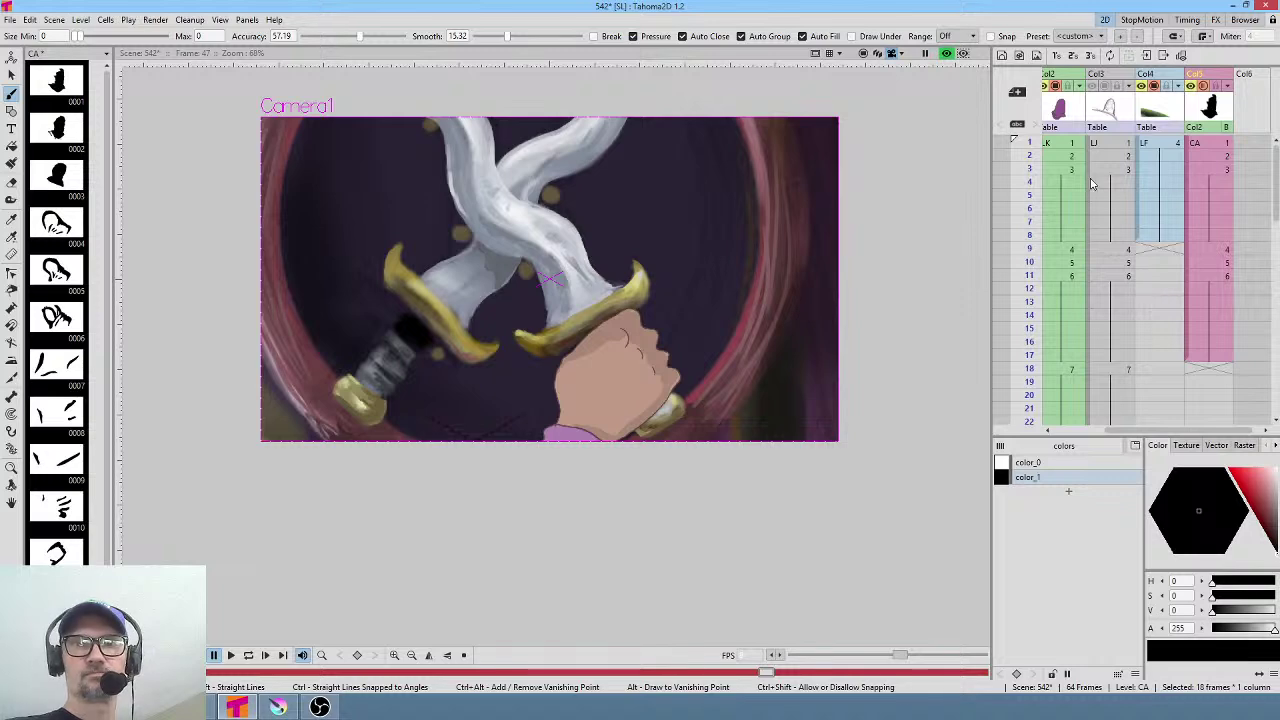
click(1031, 144)
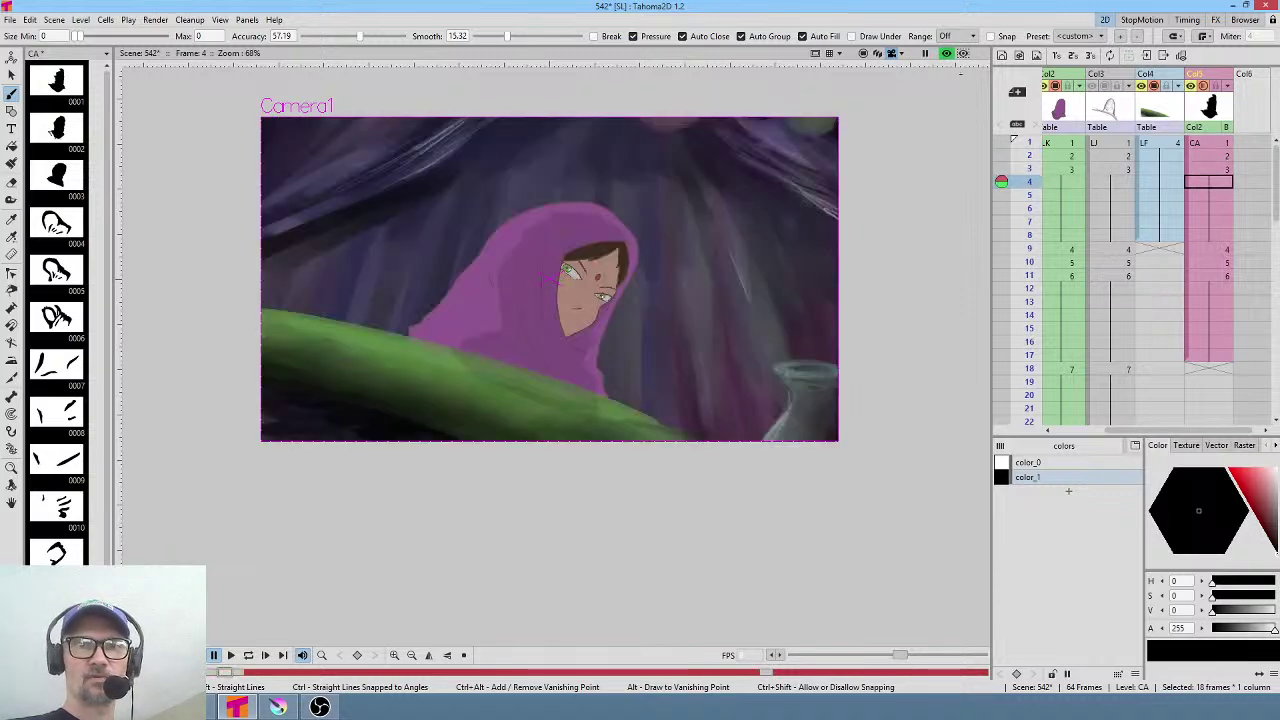
mouse_move(1033, 148)
mouse_down()
mouse_move(1026, 234)
mouse_move(1027, 170)
mouse_move(1025, 195)
mouse_up()
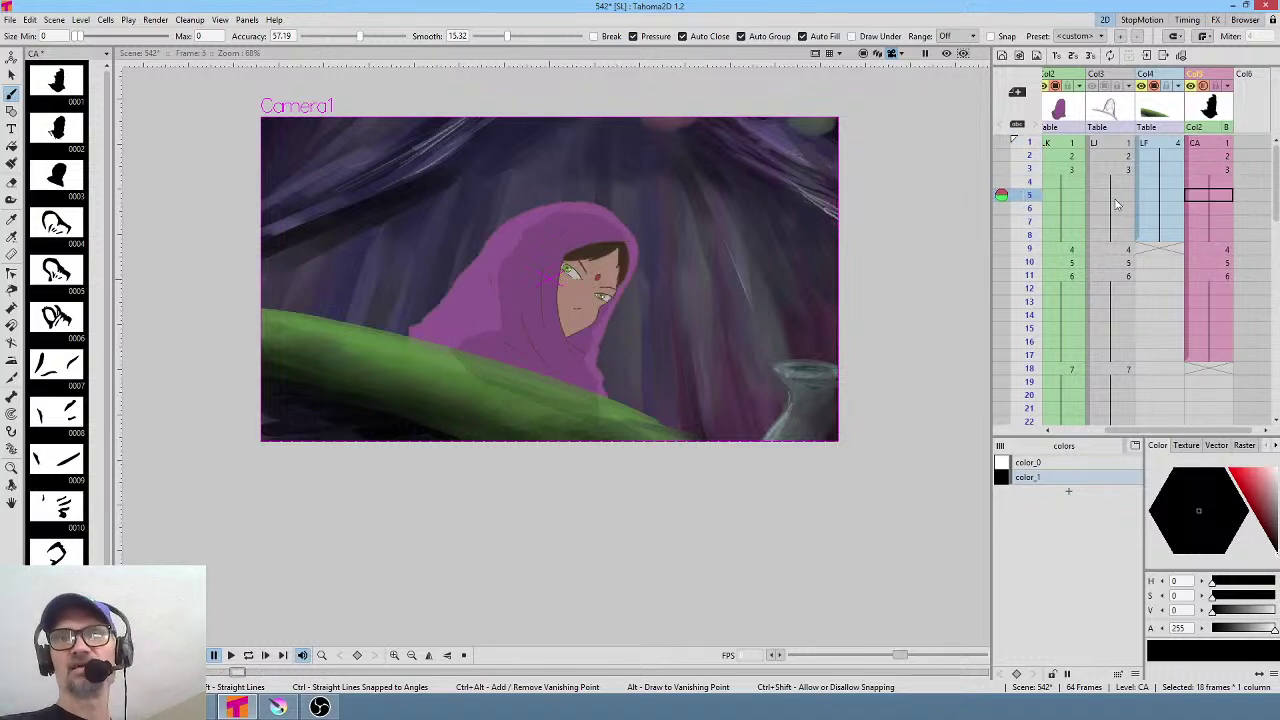
Insert a blank column directly after the LK character column and create a vector level named CB in it at frame 5.
click(1065, 196)
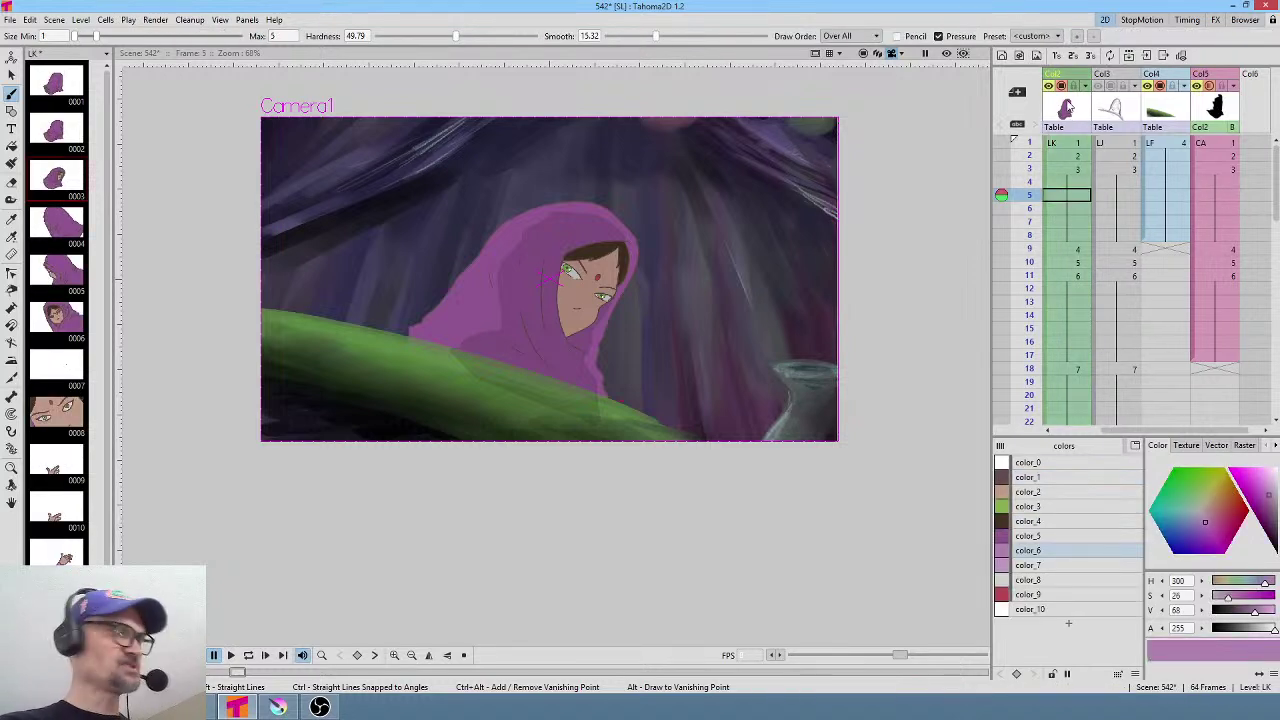
key(Insert)
click(1113, 200)
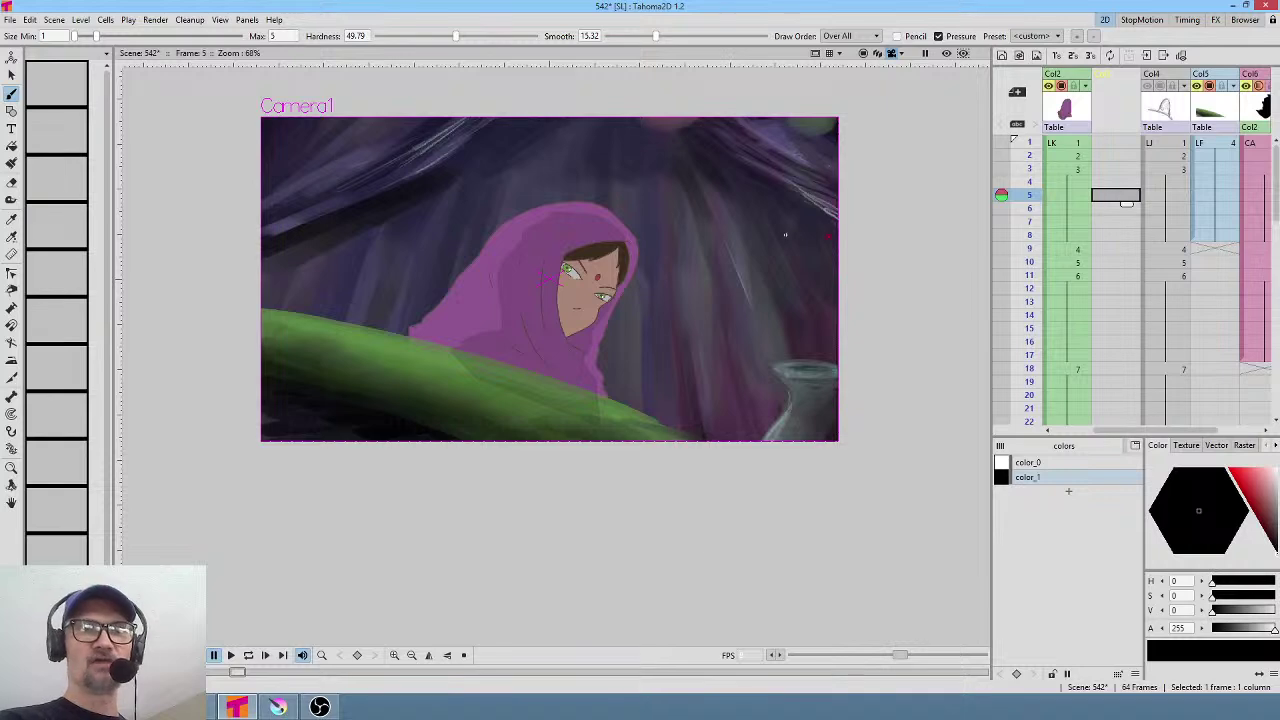
scroll(660, 268, up, 6)
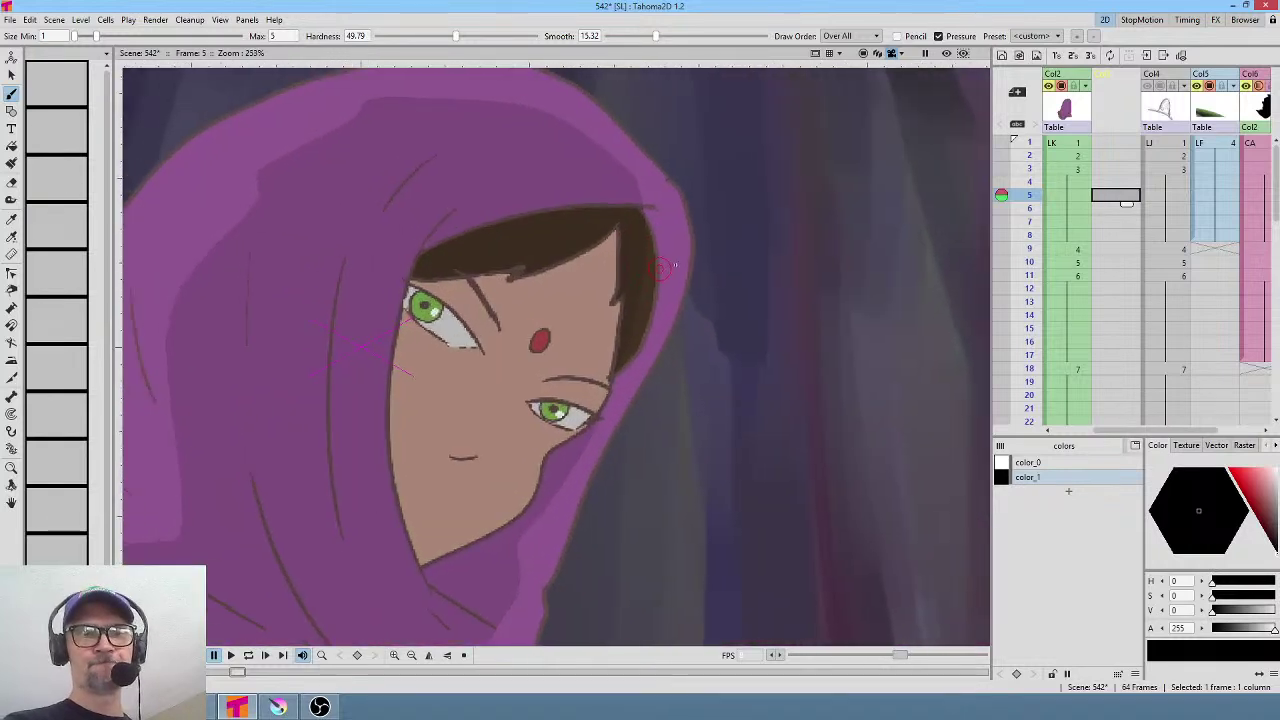
drag(660, 268, 731, 247)
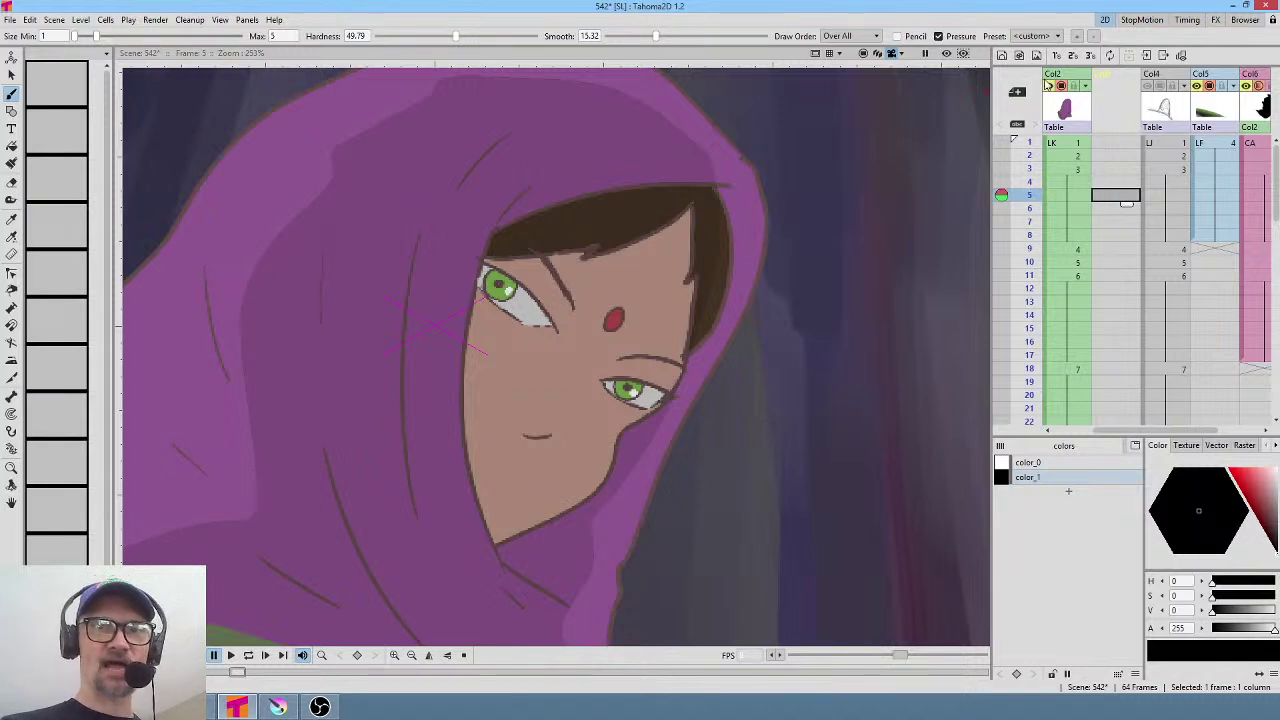
click(1002, 56)
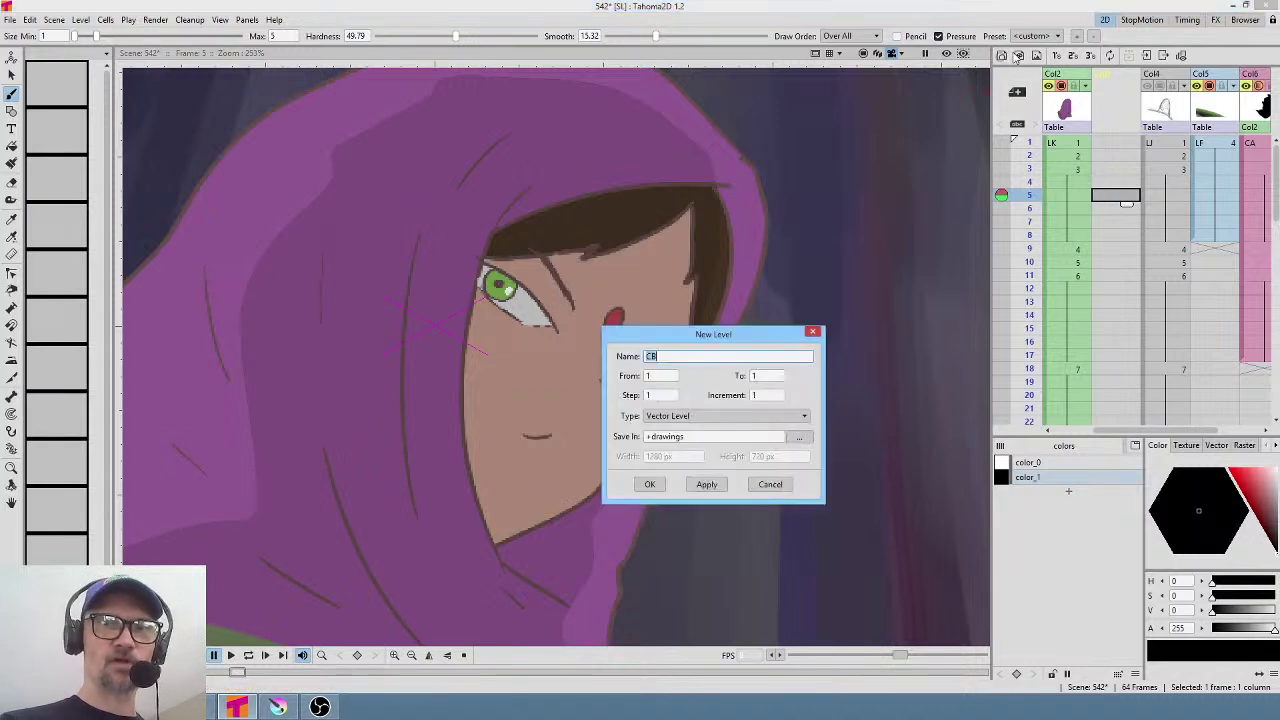
click(650, 484)
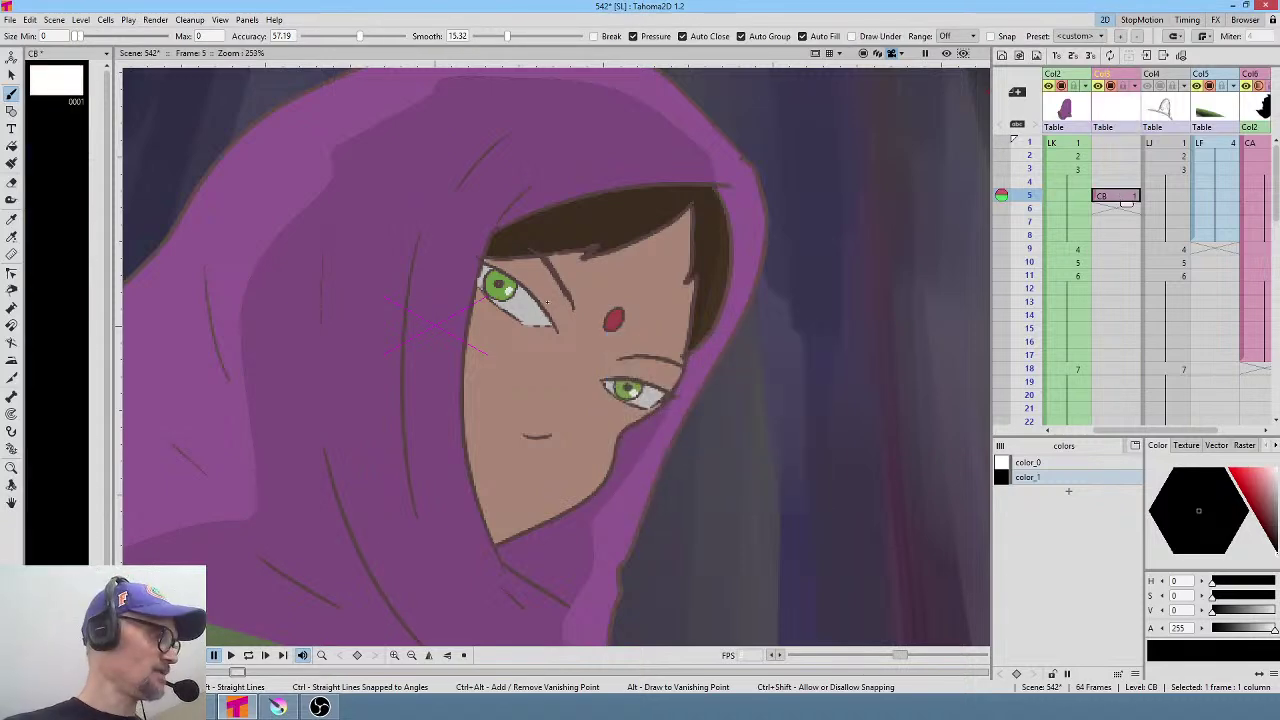
Paint filled black shapes covering both of the woman's eyes on CB drawing 1, including the remaining gaps around the larger eye.
scroll(547, 301, up, 2)
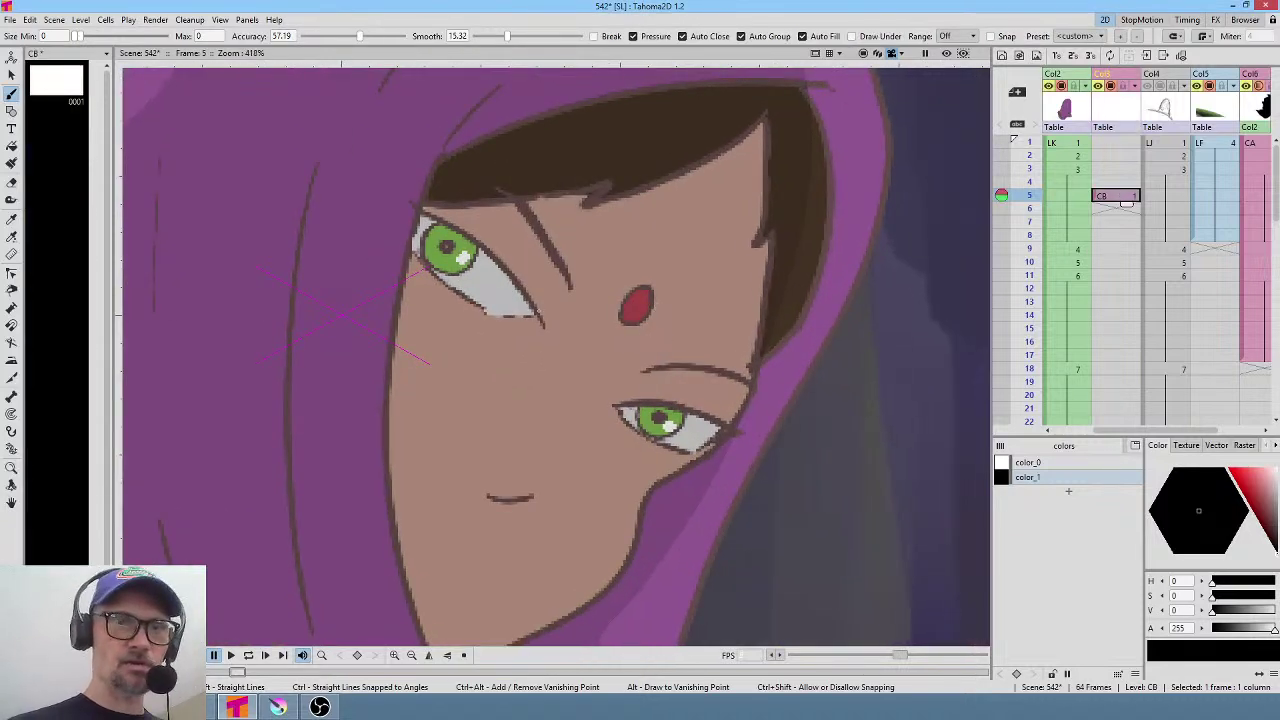
mouse_move(536, 318)
mouse_down()
mouse_move(497, 261)
mouse_move(436, 214)
mouse_move(416, 236)
mouse_move(414, 254)
mouse_move(450, 283)
mouse_move(538, 320)
mouse_up()
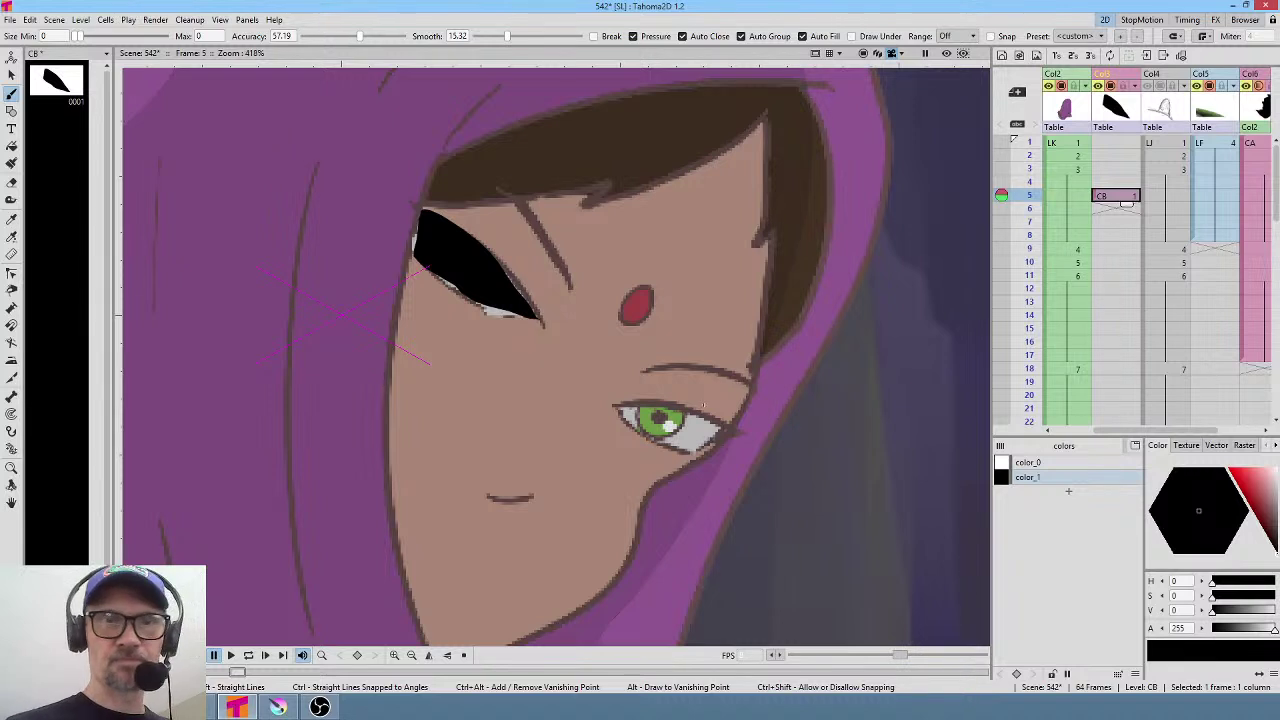
mouse_move(720, 422)
mouse_down()
mouse_move(640, 402)
mouse_move(628, 432)
mouse_move(676, 452)
mouse_move(722, 426)
mouse_up()
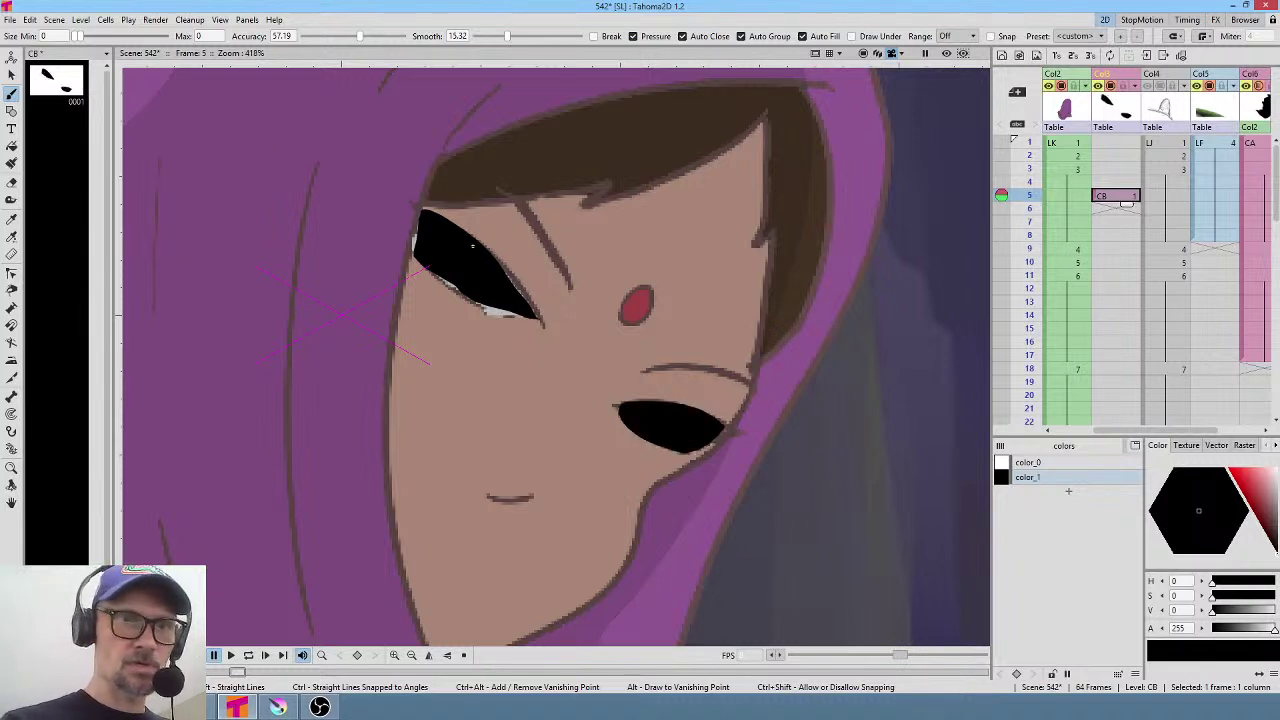
mouse_move(492, 252)
mouse_down()
mouse_move(538, 319)
mouse_move(437, 283)
mouse_move(416, 256)
mouse_up()
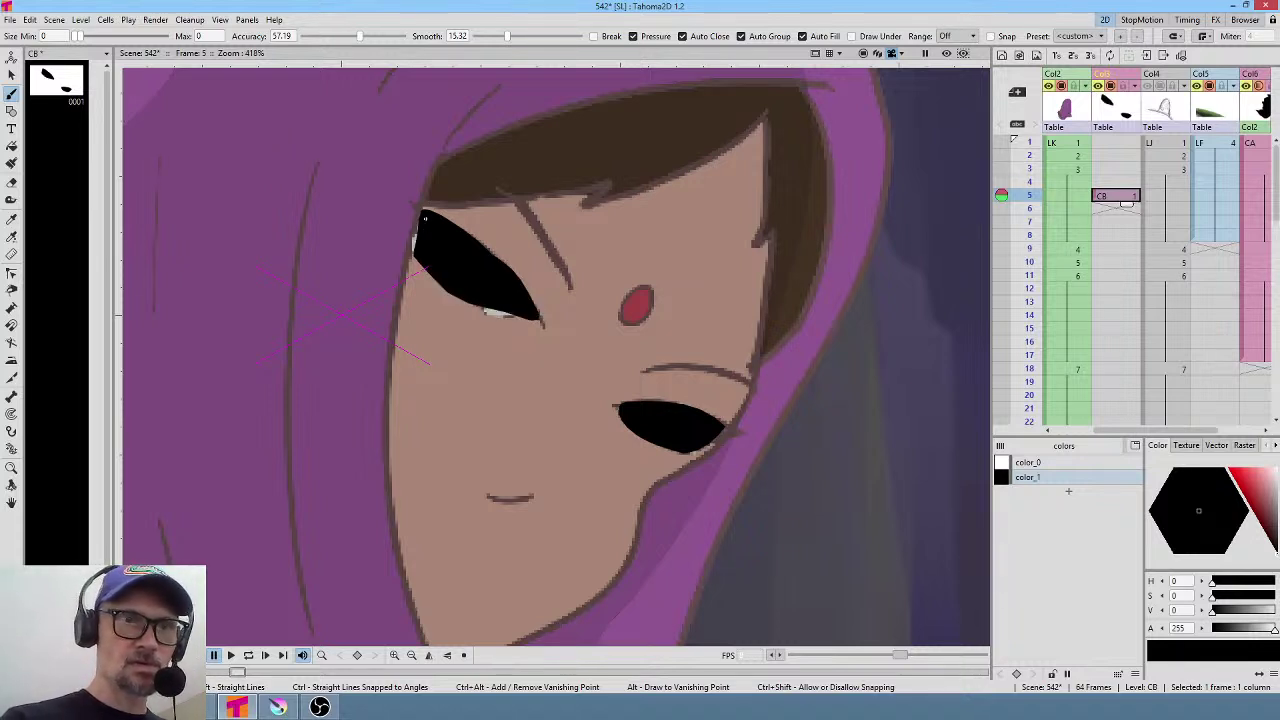
mouse_move(478, 307)
mouse_down()
mouse_move(513, 315)
mouse_move(531, 302)
mouse_move(454, 284)
mouse_move(437, 262)
mouse_move(456, 297)
mouse_move(513, 300)
mouse_up()
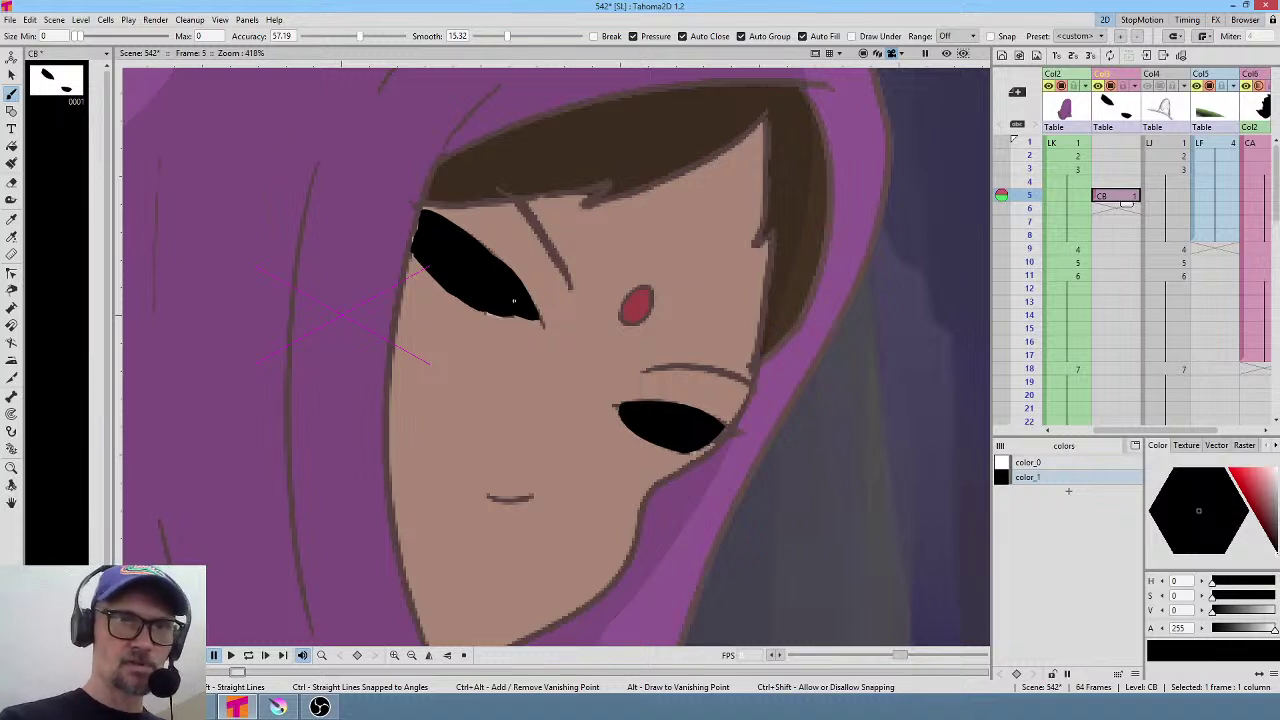
Recolour the black eye shapes by sampling the shaded skin tone from the face into color_1.
key(r)
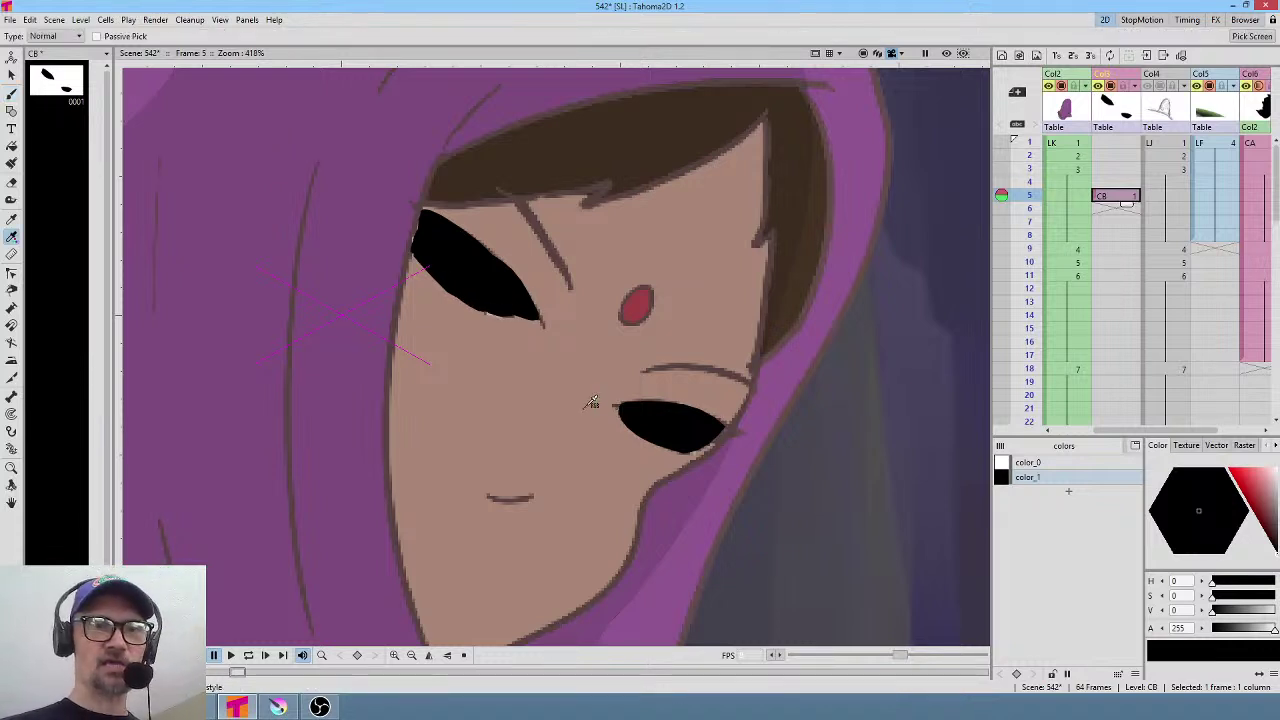
click(592, 405)
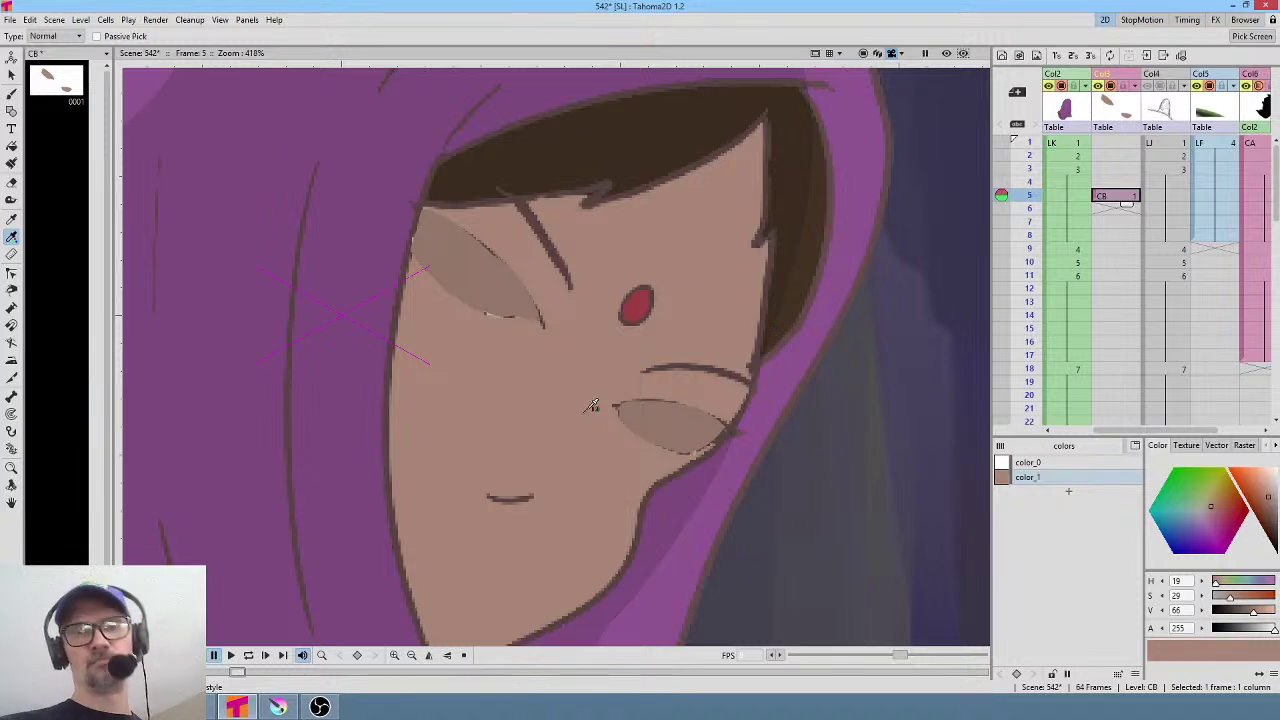
drag(903, 360, 766, 366)
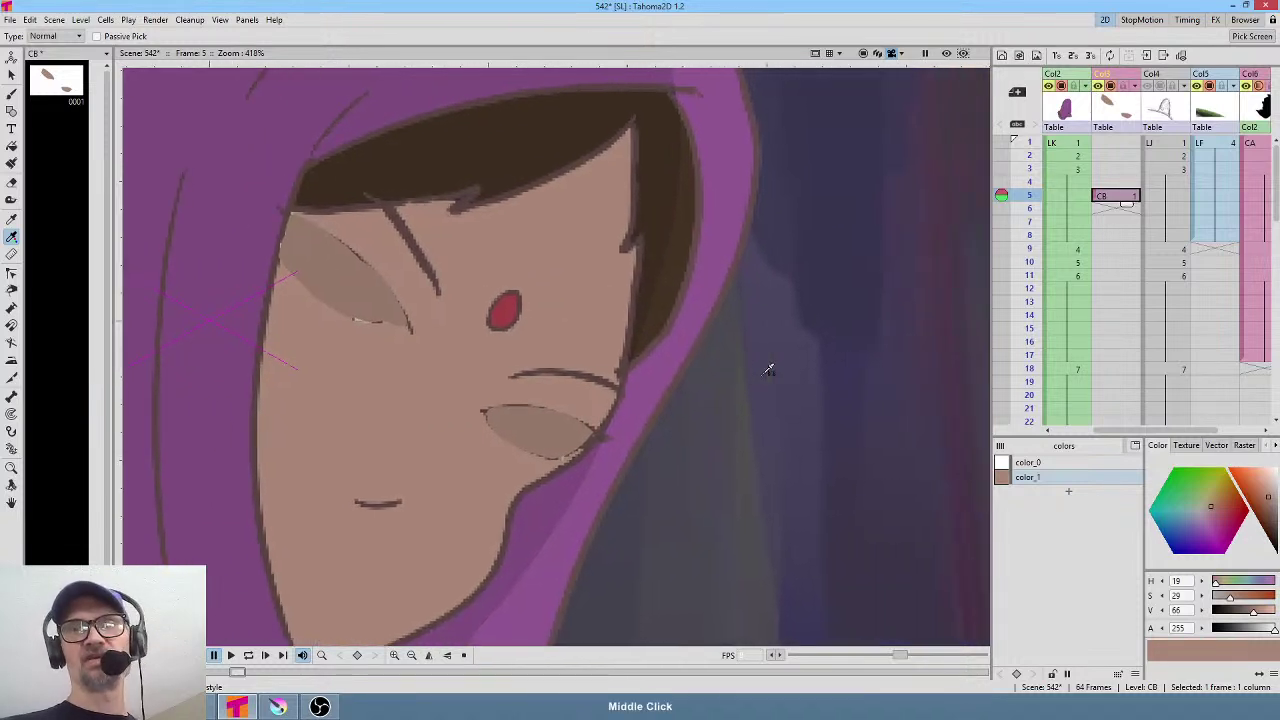
Hide the CA shadow column and resample the unshaded skin tone from the face into color_1 of level CB.
scroll(1190, 146, right, 2)
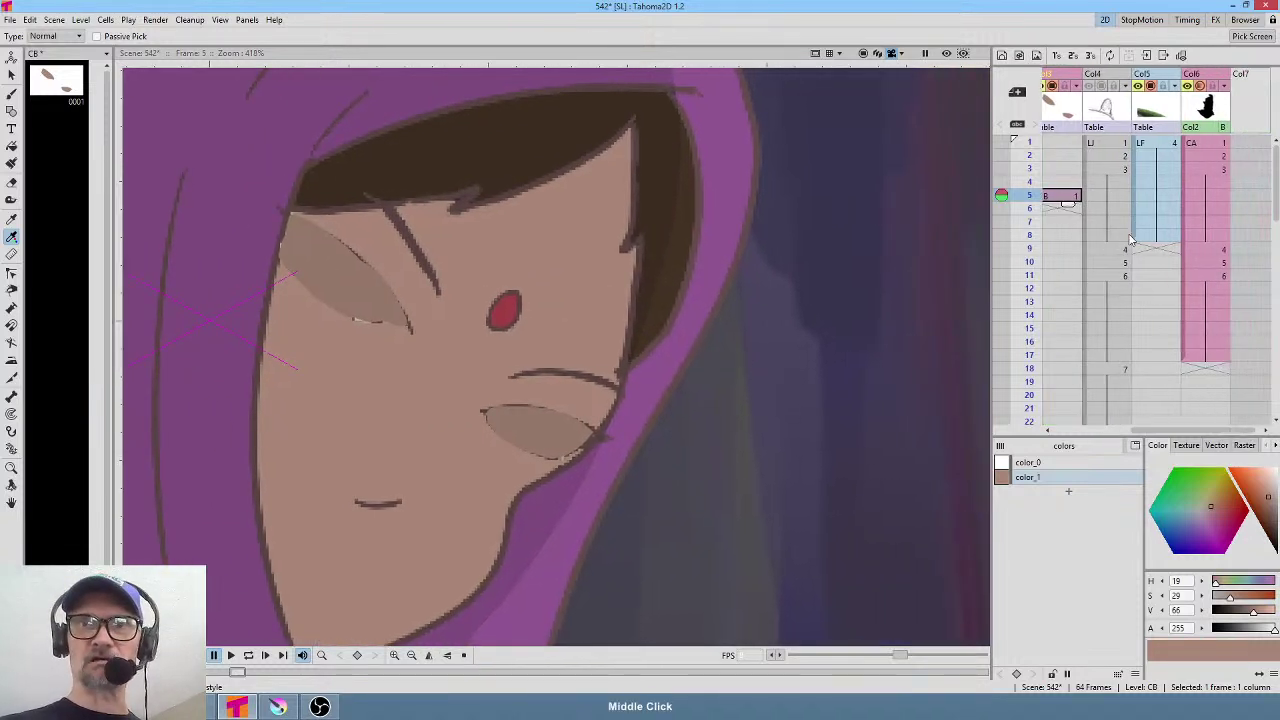
click(1203, 90)
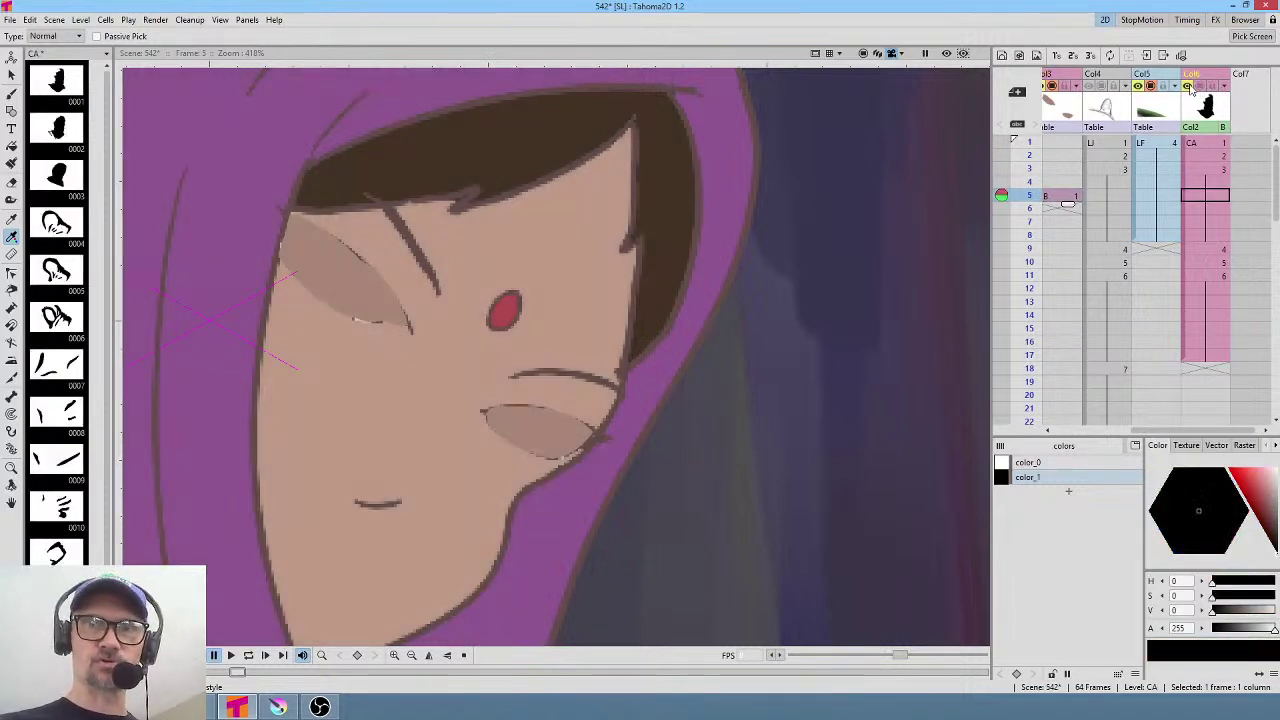
click(1189, 87)
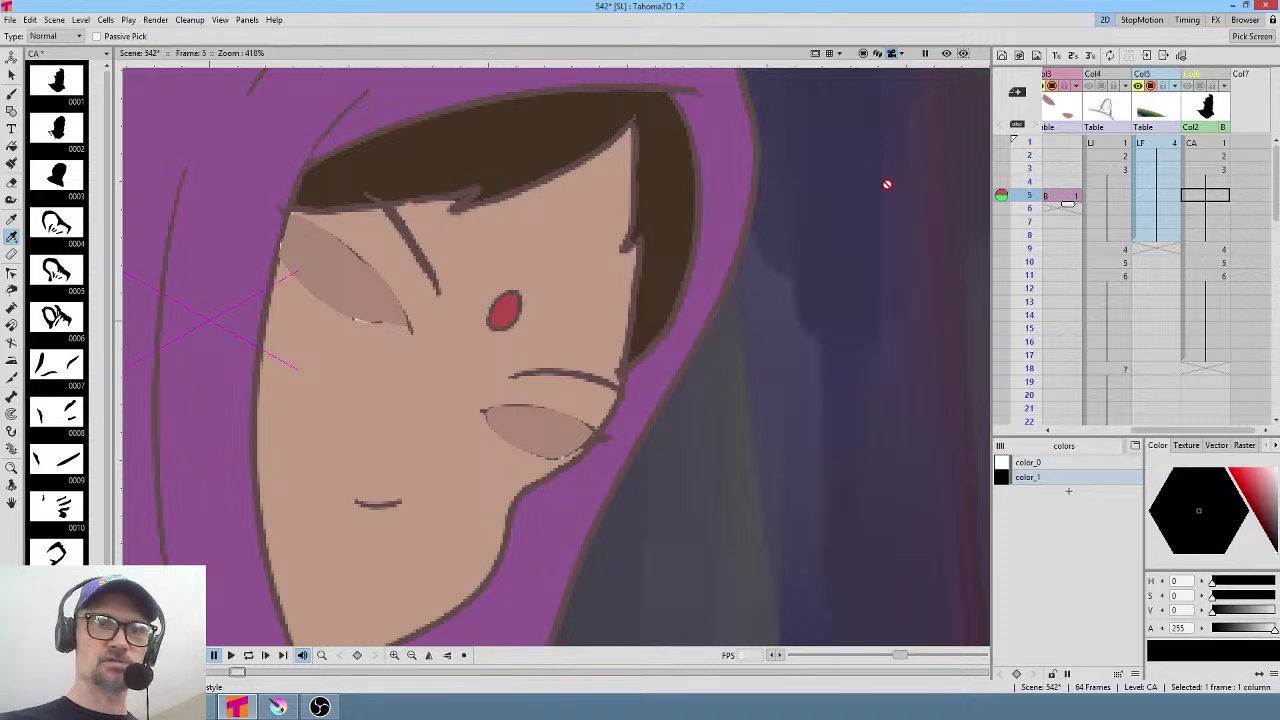
middle_click(1137, 248)
click(1103, 196)
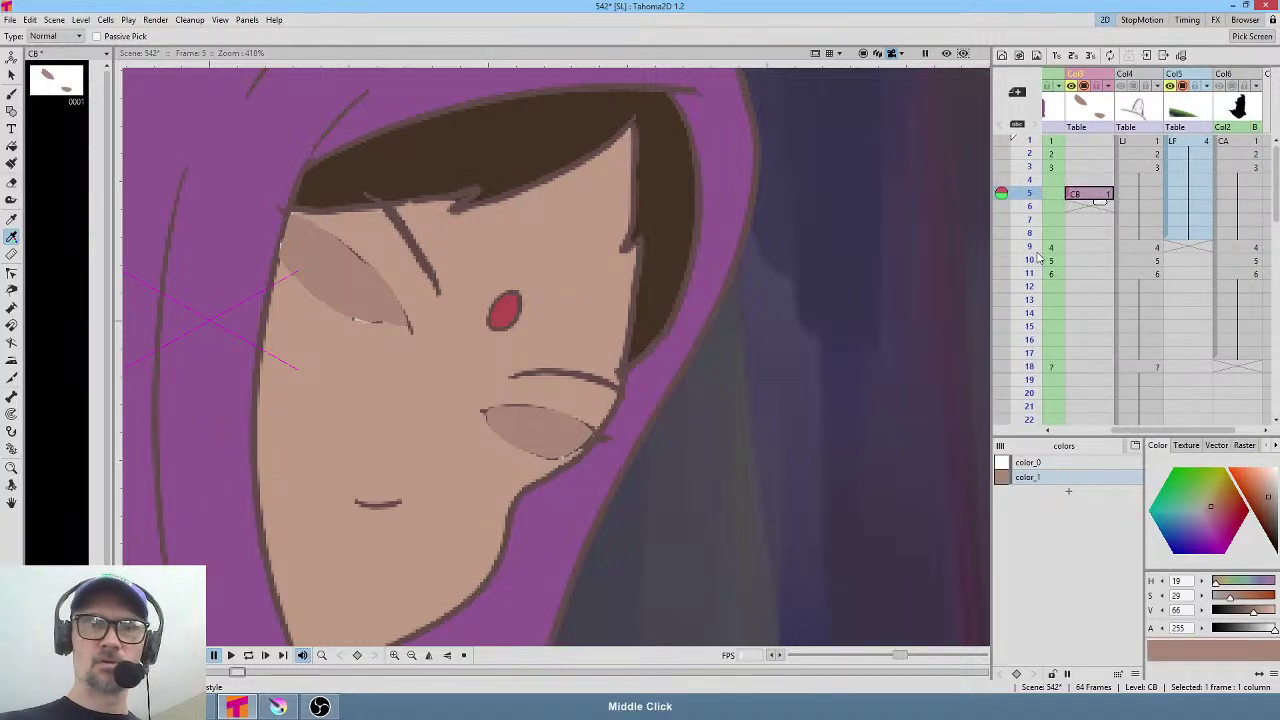
click(578, 287)
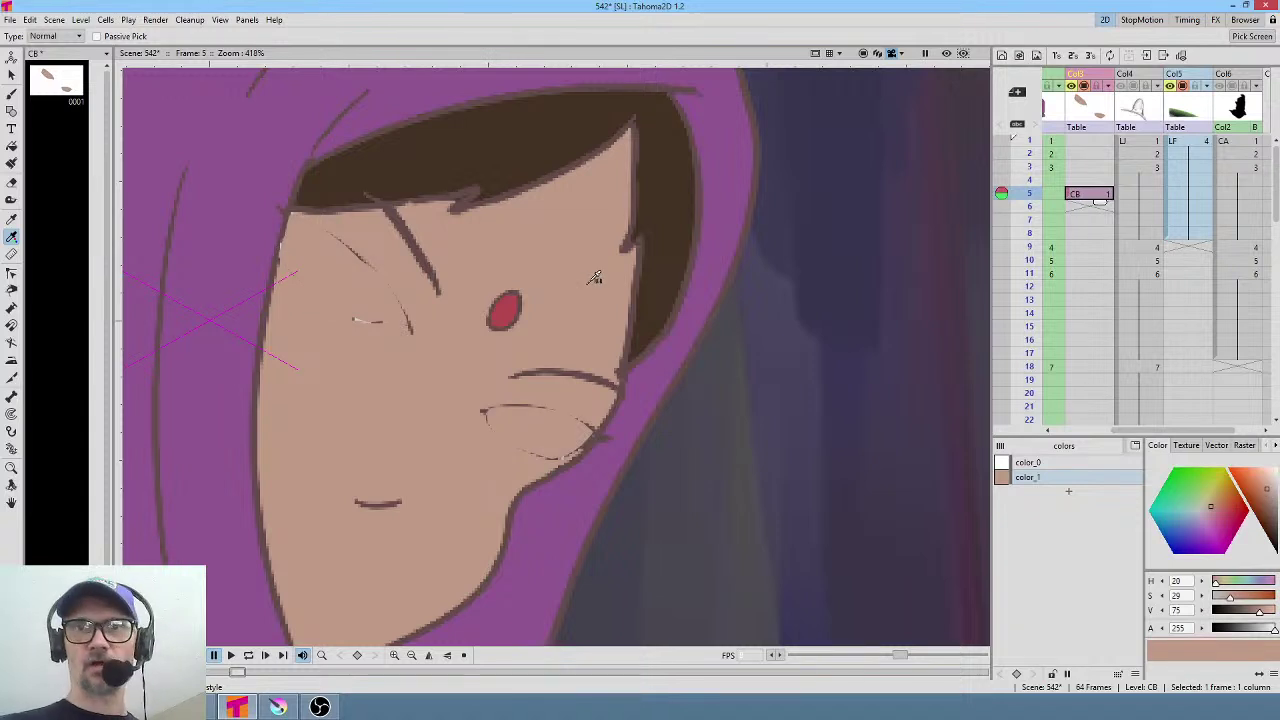
Show the CA shadow column again and add a dark brown style to level CB with H 20, S 46, V 40.
click(1236, 87)
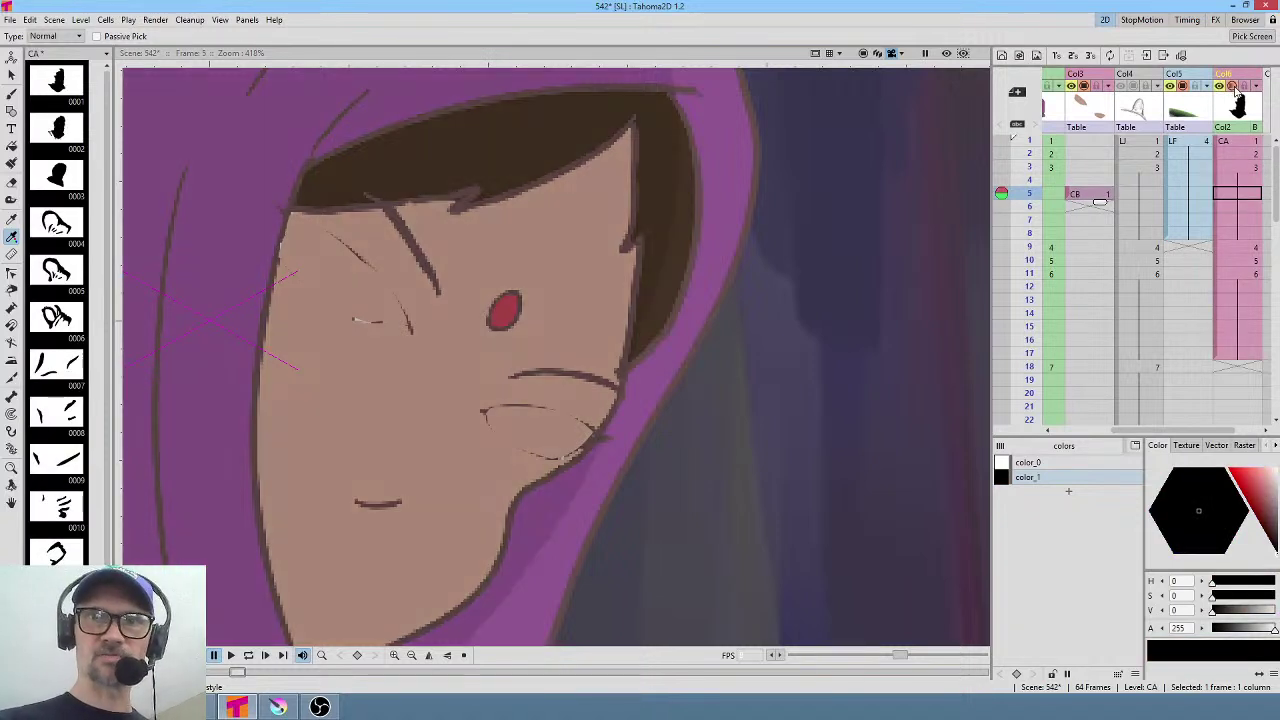
click(1104, 194)
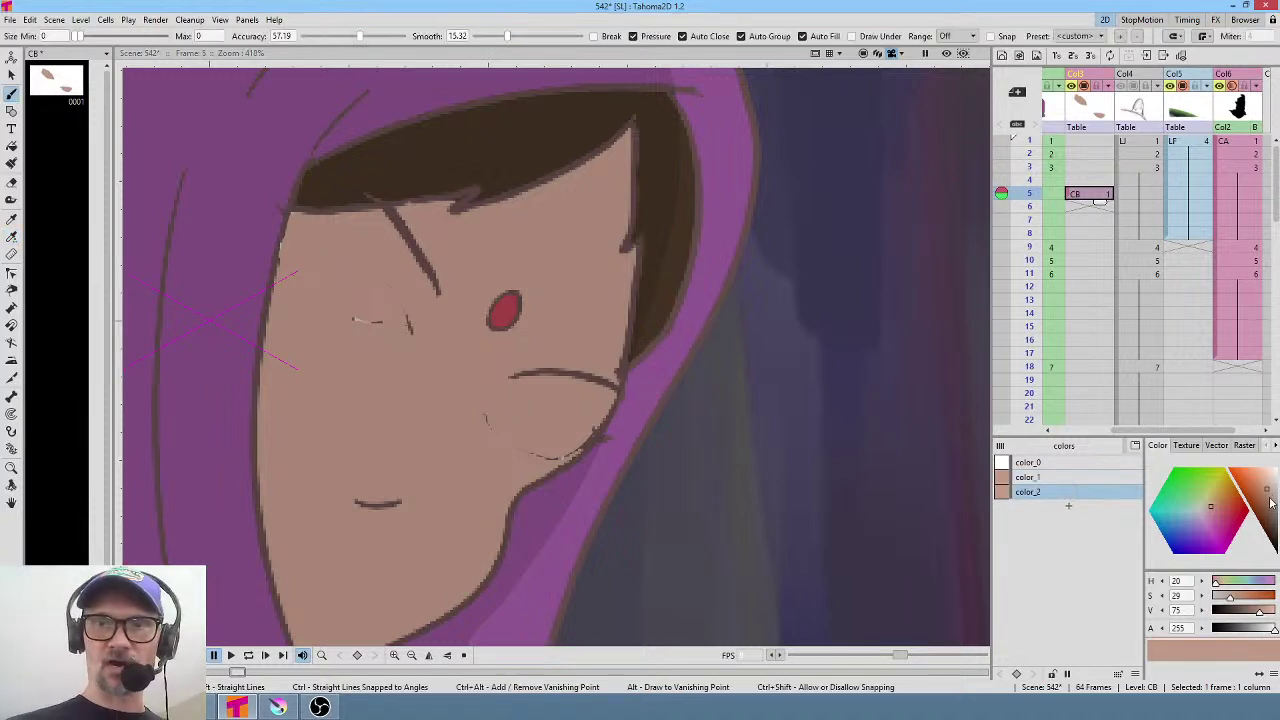
drag(1268, 492, 1272, 530)
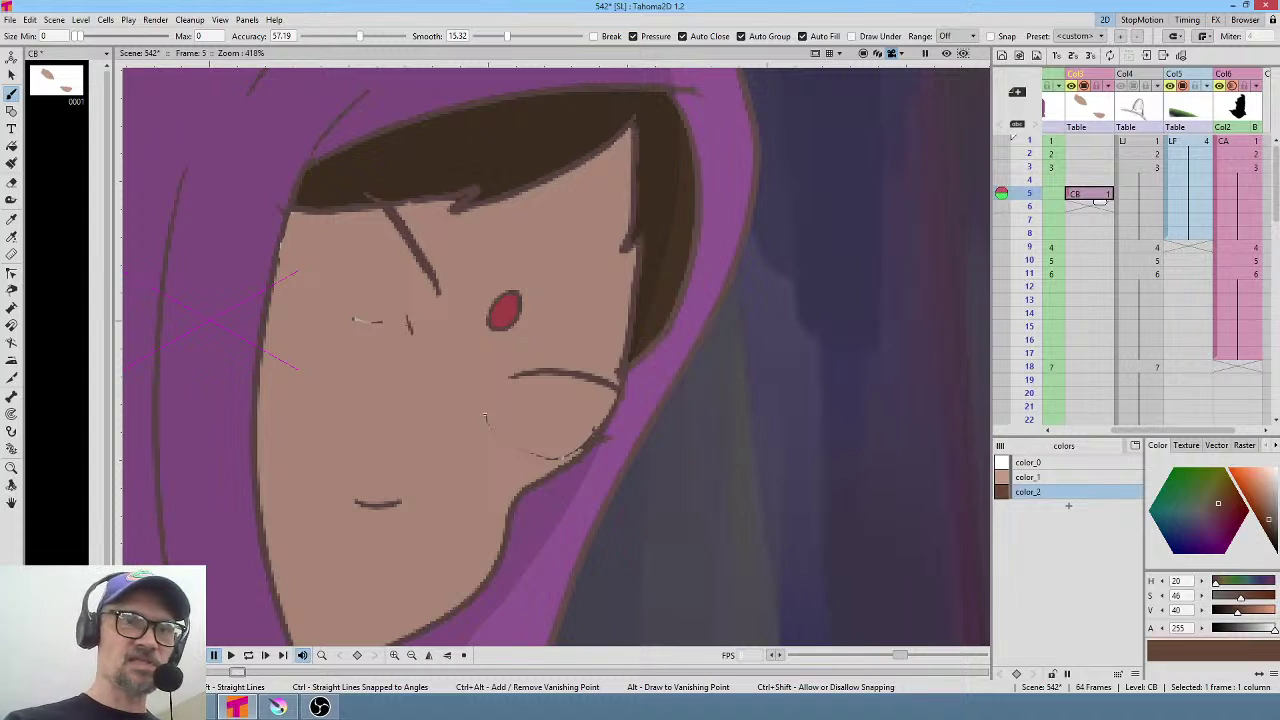
Draw dark brown closed-eye lash lines along both eyelids on CB drawing 1, trimming the excess brown with the skin tone color_1.
mouse_move(493, 432)
mouse_down()
mouse_move(532, 457)
mouse_move(590, 441)
mouse_move(507, 447)
mouse_up()
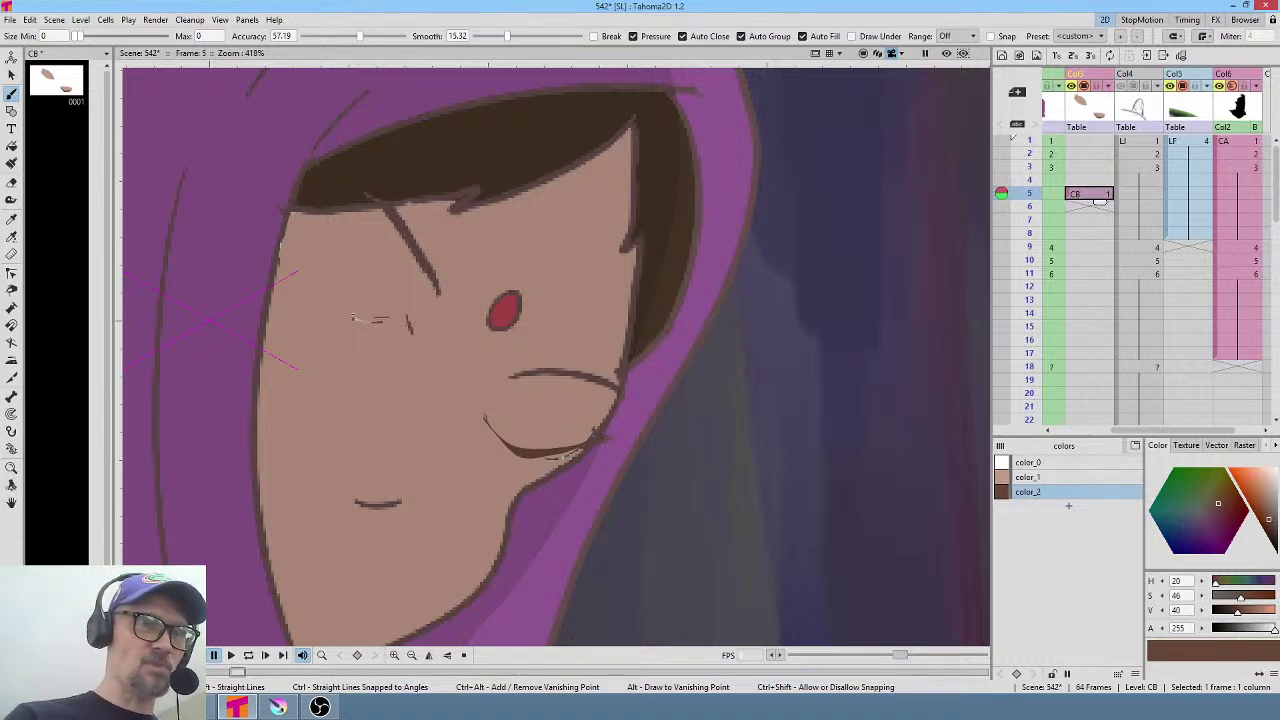
mouse_move(376, 316)
mouse_down()
mouse_move(324, 304)
mouse_move(290, 258)
mouse_move(340, 316)
mouse_move(394, 319)
mouse_up()
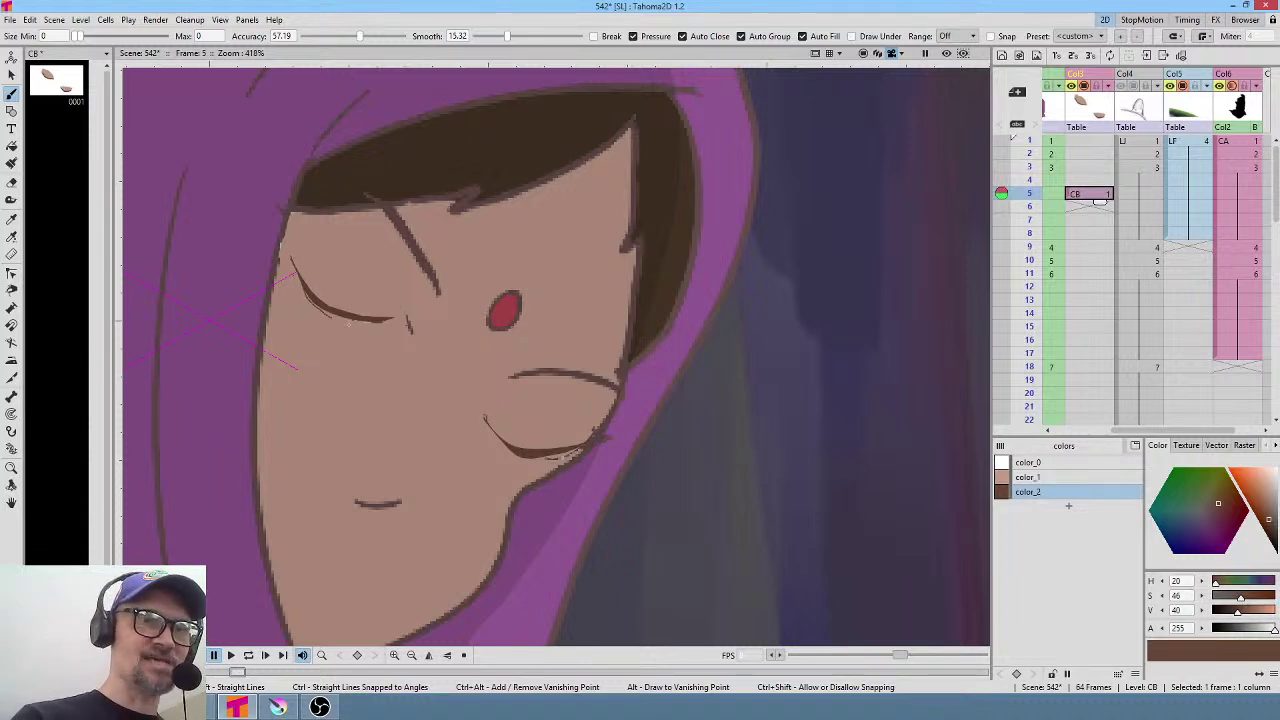
drag(348, 324, 406, 322)
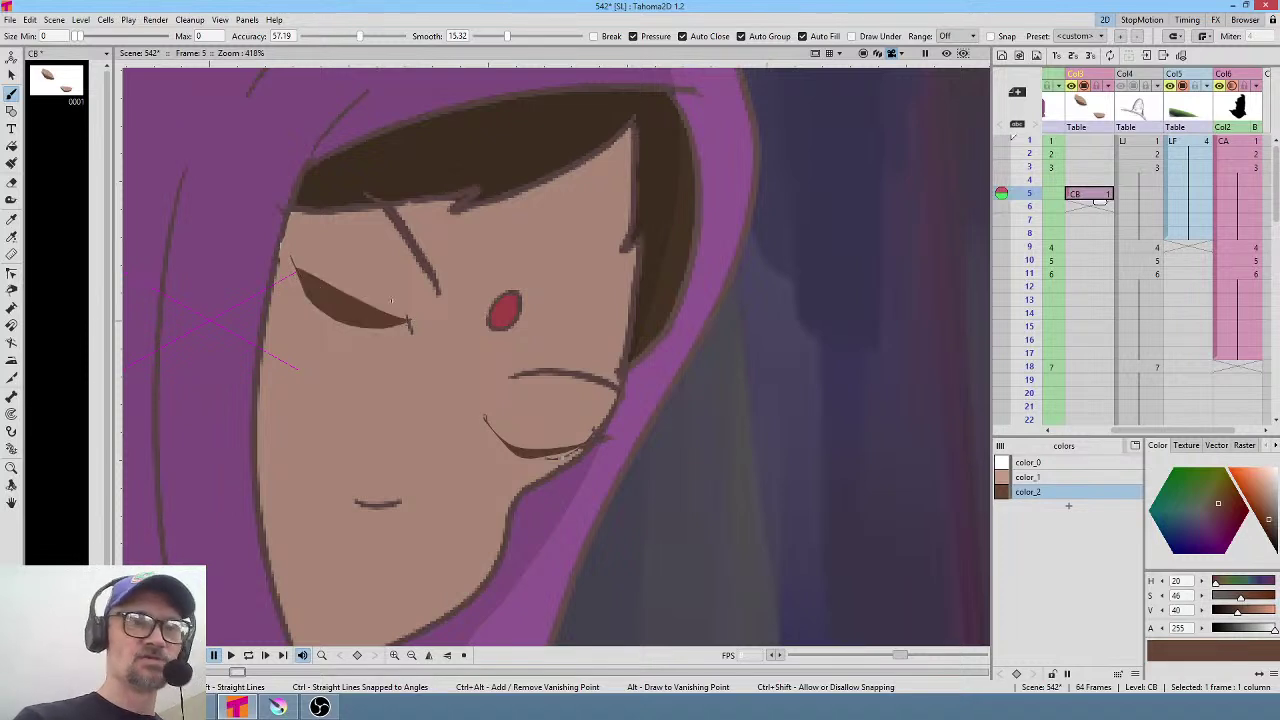
click(1030, 477)
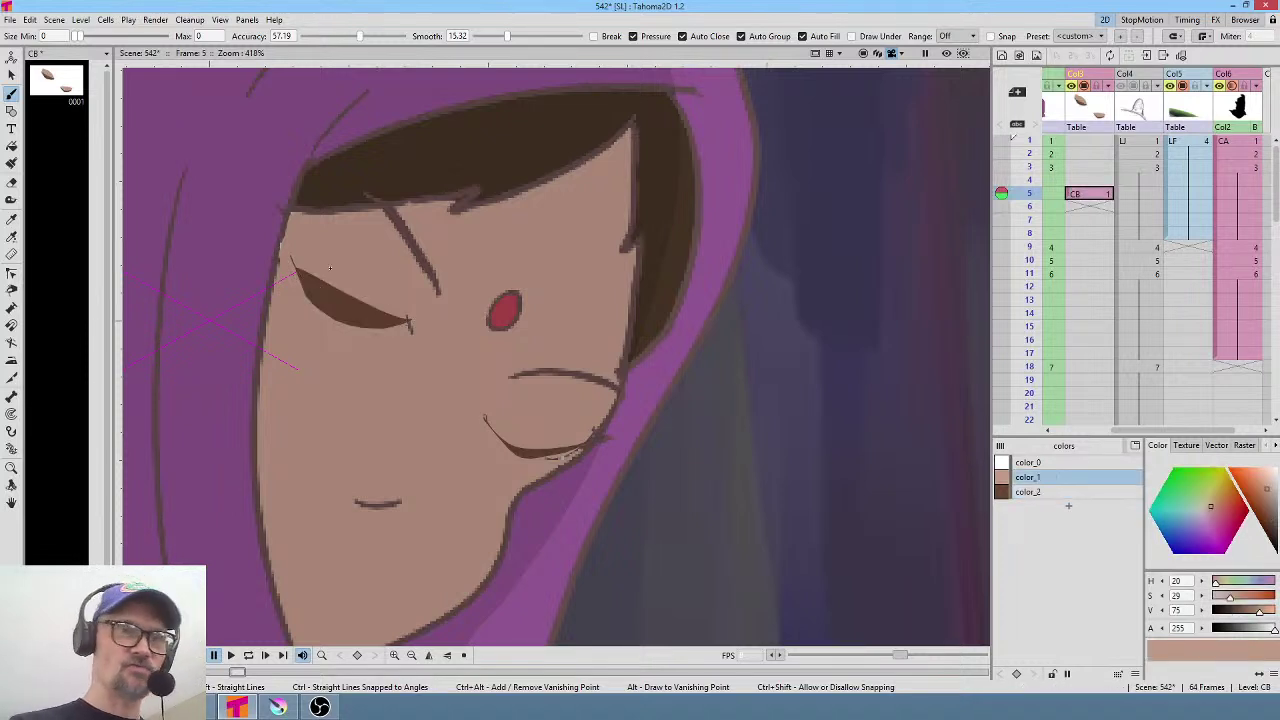
drag(314, 289, 339, 316)
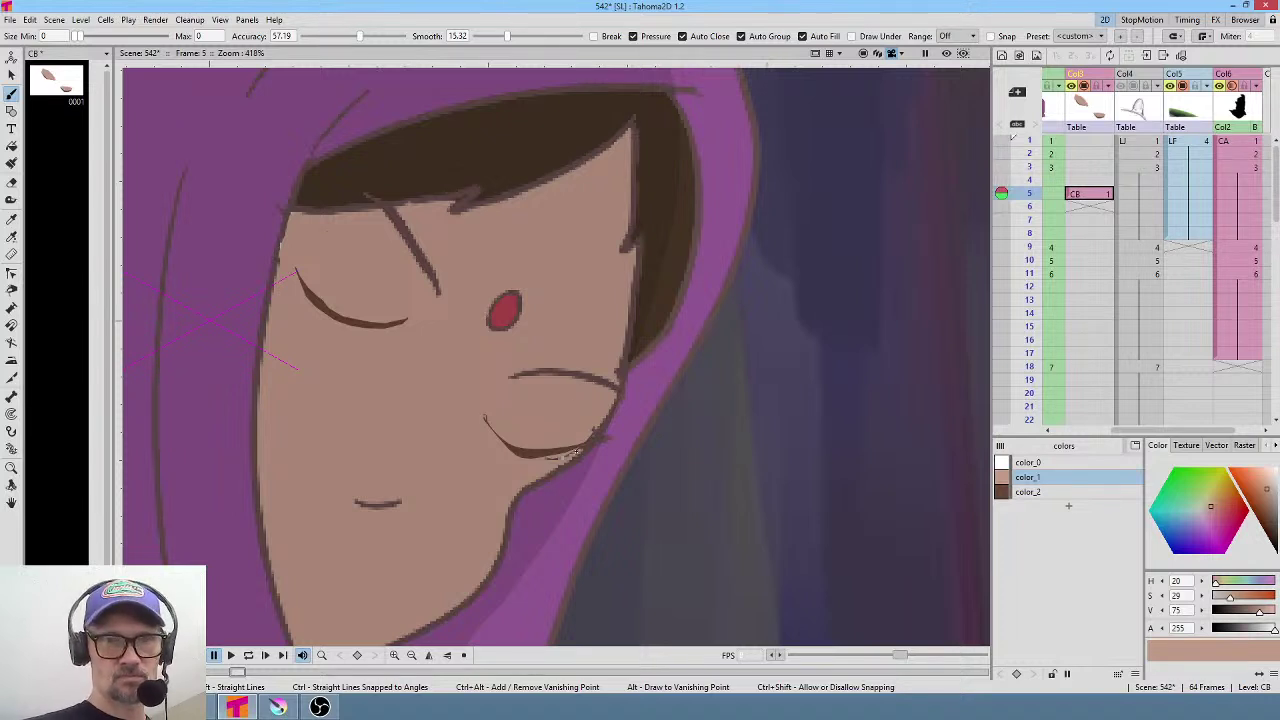
click(1050, 491)
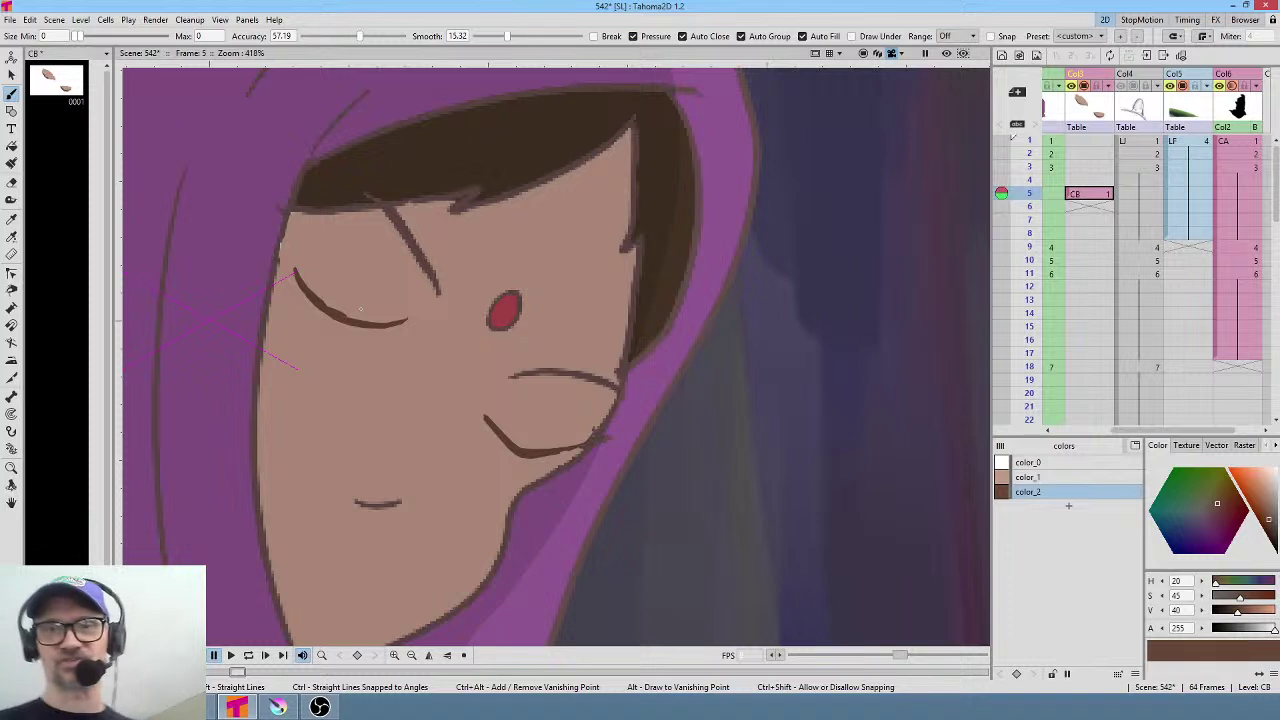
Add a translucent black style to the CB palette with its alpha set to 92.
click(1068, 505)
click(1260, 518)
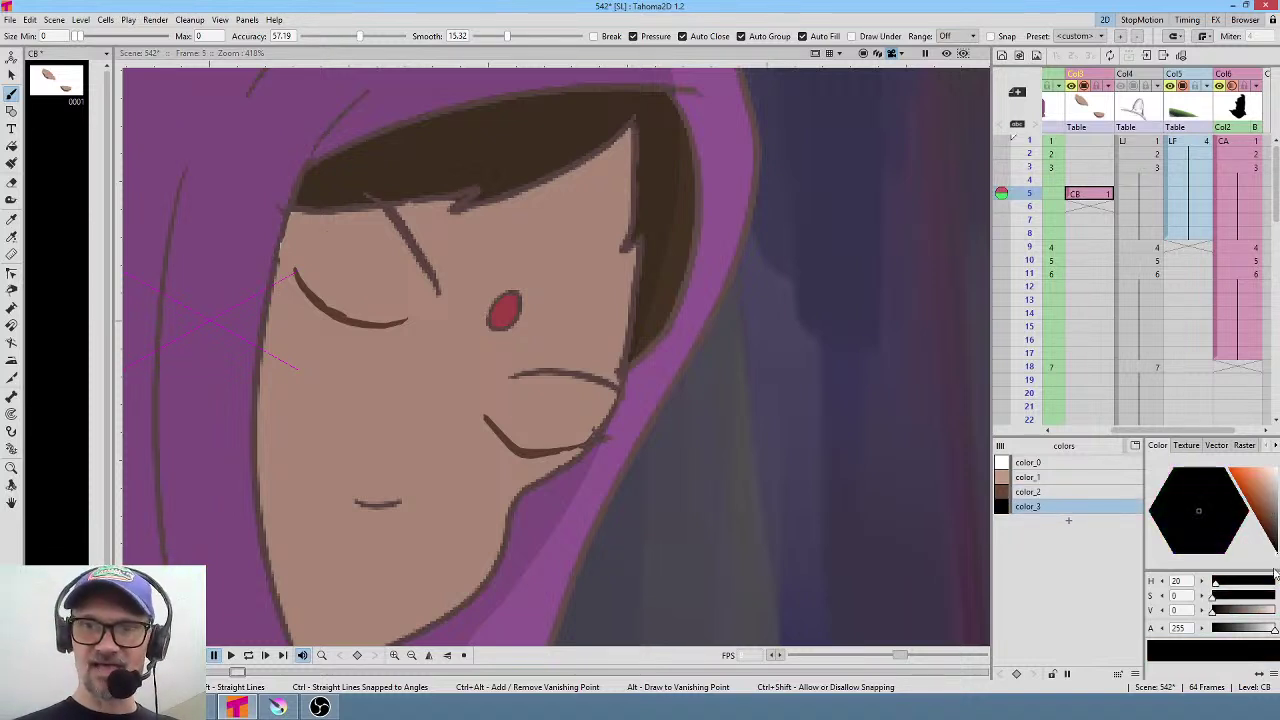
drag(1273, 630, 1235, 635)
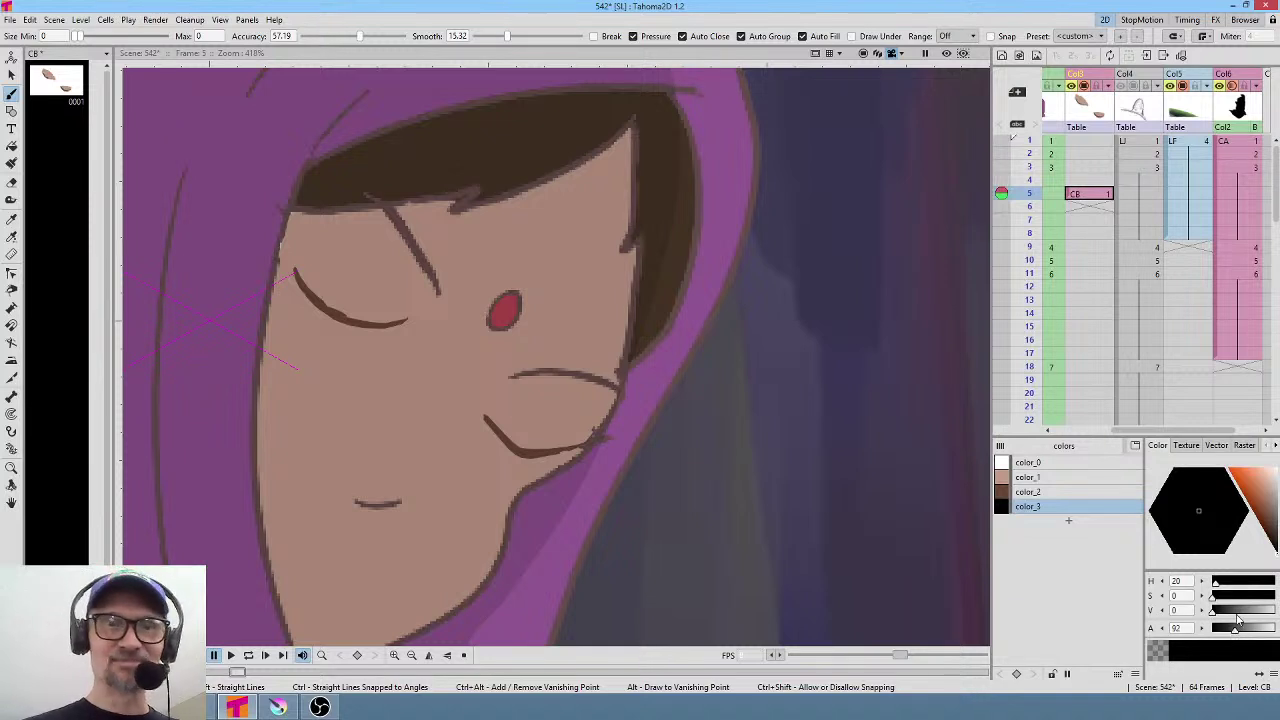
Paint crease shadows on both closed eyelids and beneath the lash lines with color_3, reducing its alpha to 18.
mouse_move(506, 403)
mouse_down()
mouse_move(586, 412)
mouse_move(550, 386)
mouse_move(503, 397)
mouse_up()
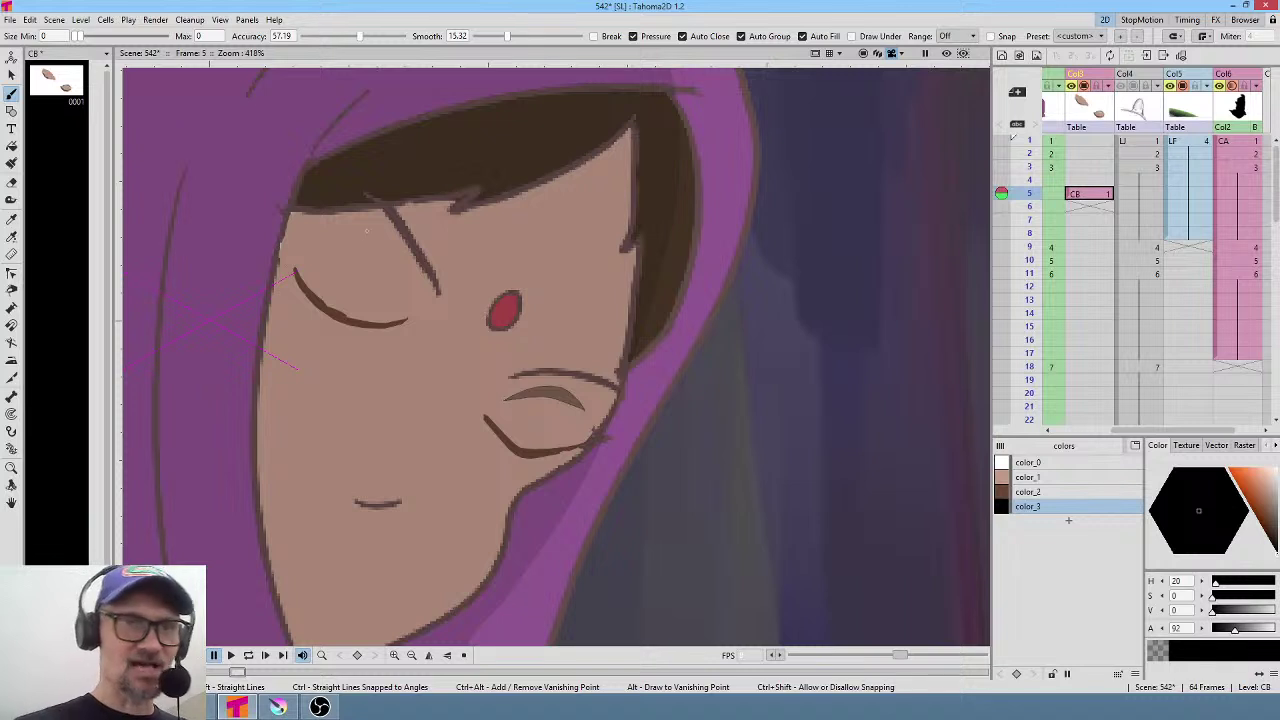
mouse_move(320, 251)
mouse_down()
mouse_move(381, 269)
mouse_move(397, 290)
mouse_move(382, 250)
mouse_move(317, 253)
mouse_up()
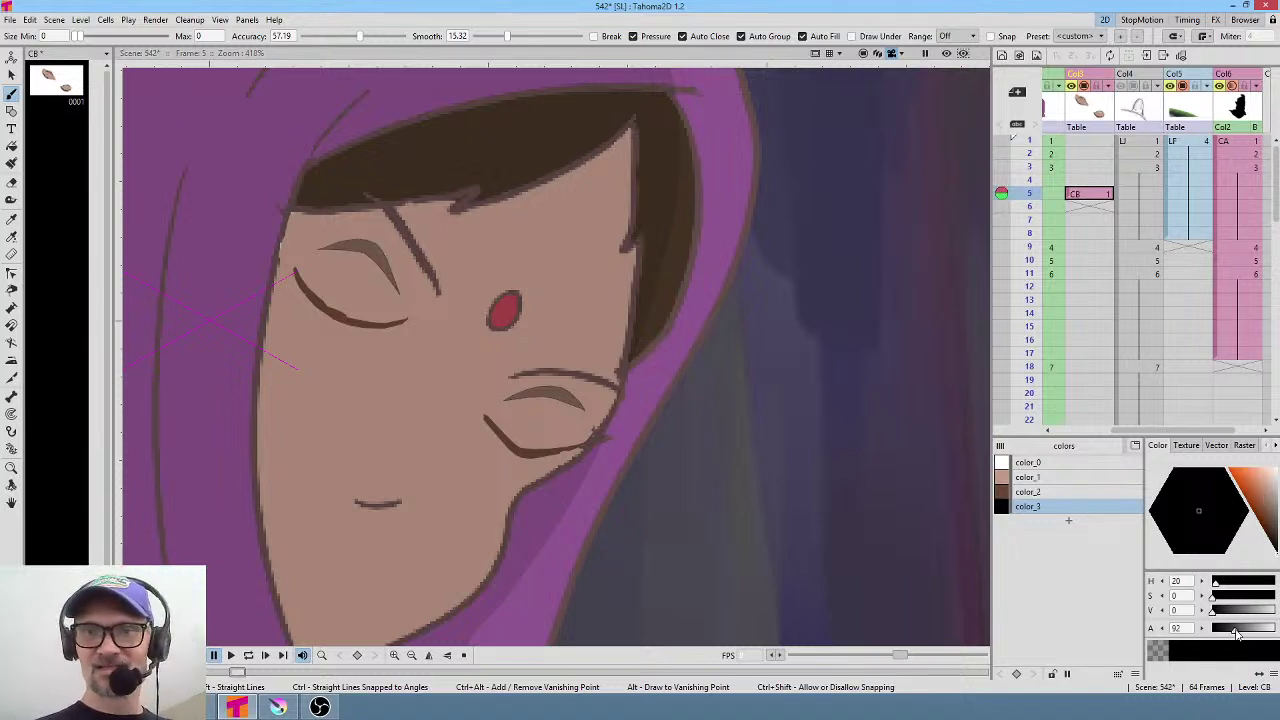
drag(1237, 633, 1215, 640)
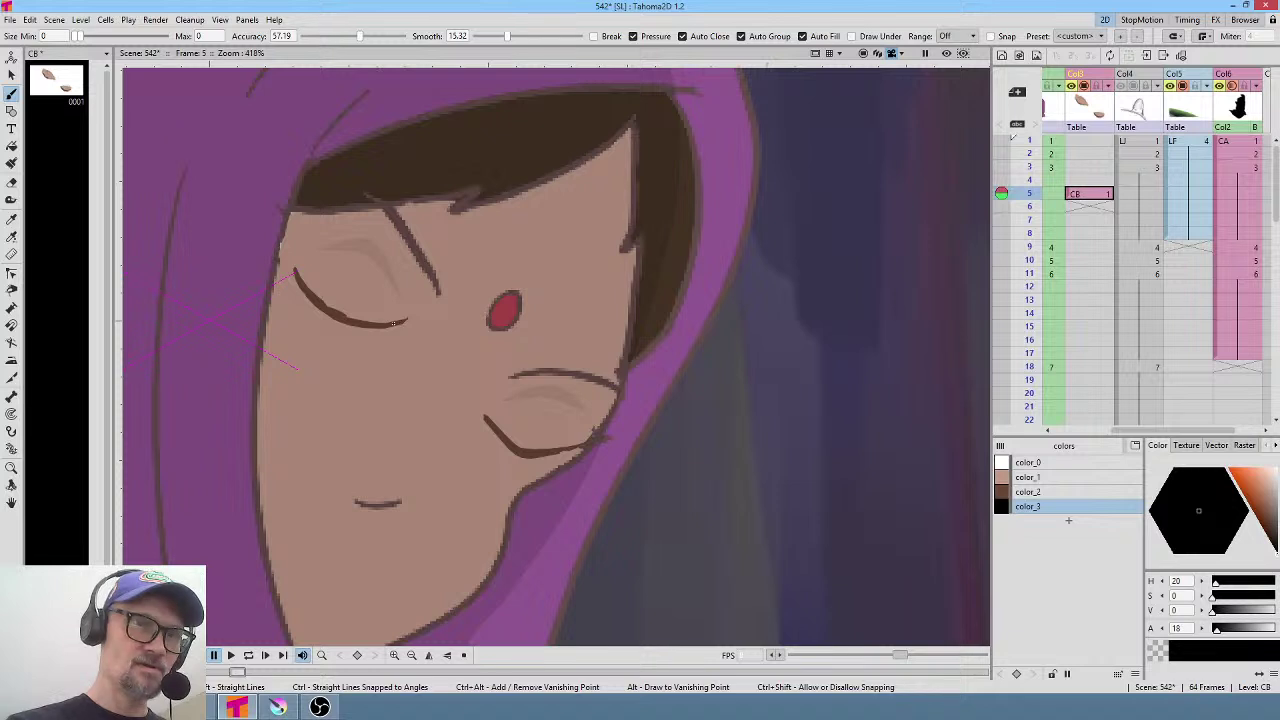
mouse_move(394, 322)
mouse_down()
mouse_move(315, 303)
mouse_move(294, 280)
mouse_move(349, 337)
mouse_move(406, 322)
mouse_up()
mouse_move(577, 452)
mouse_down()
mouse_move(487, 420)
mouse_move(545, 465)
mouse_move(588, 442)
mouse_up()
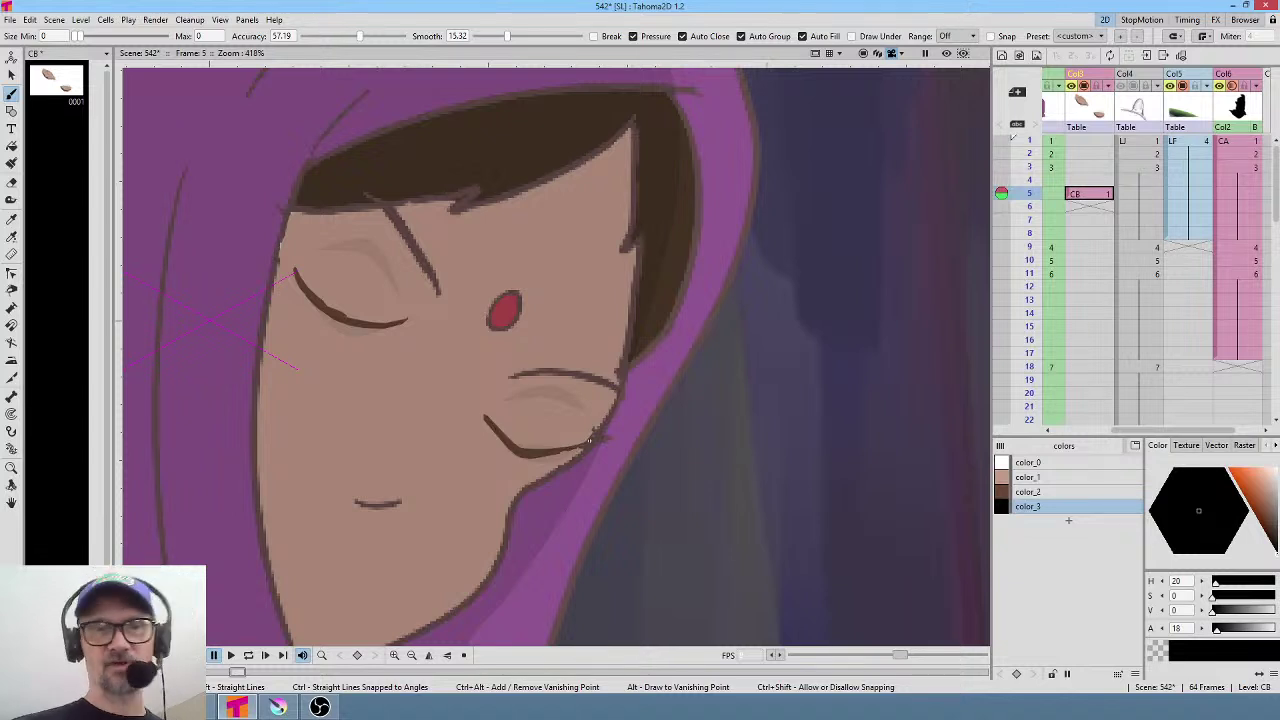
Examine the animation across frames 1 to 12 to find where the woman's eyes are visible for another blink.
click(1028, 156)
mouse_move(1028, 156)
mouse_down()
mouse_move(1028, 251)
mouse_move(1017, 160)
mouse_up()
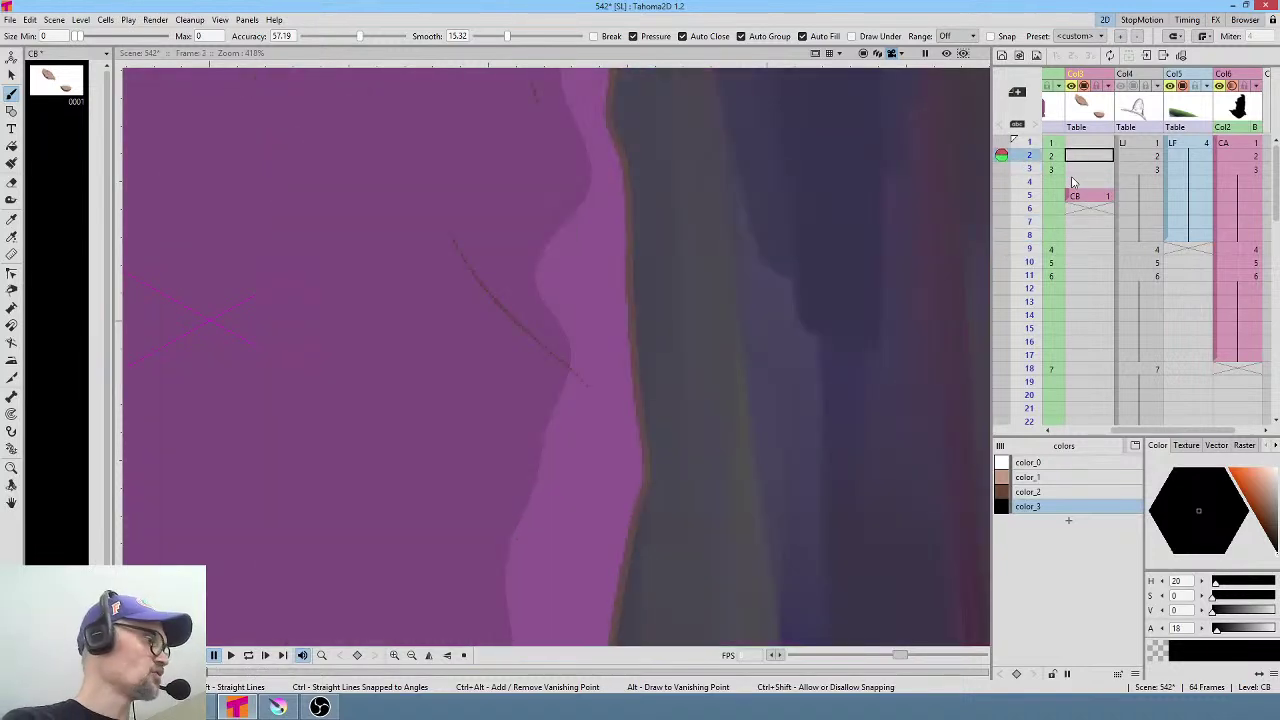
key(ctrl+shift+r)
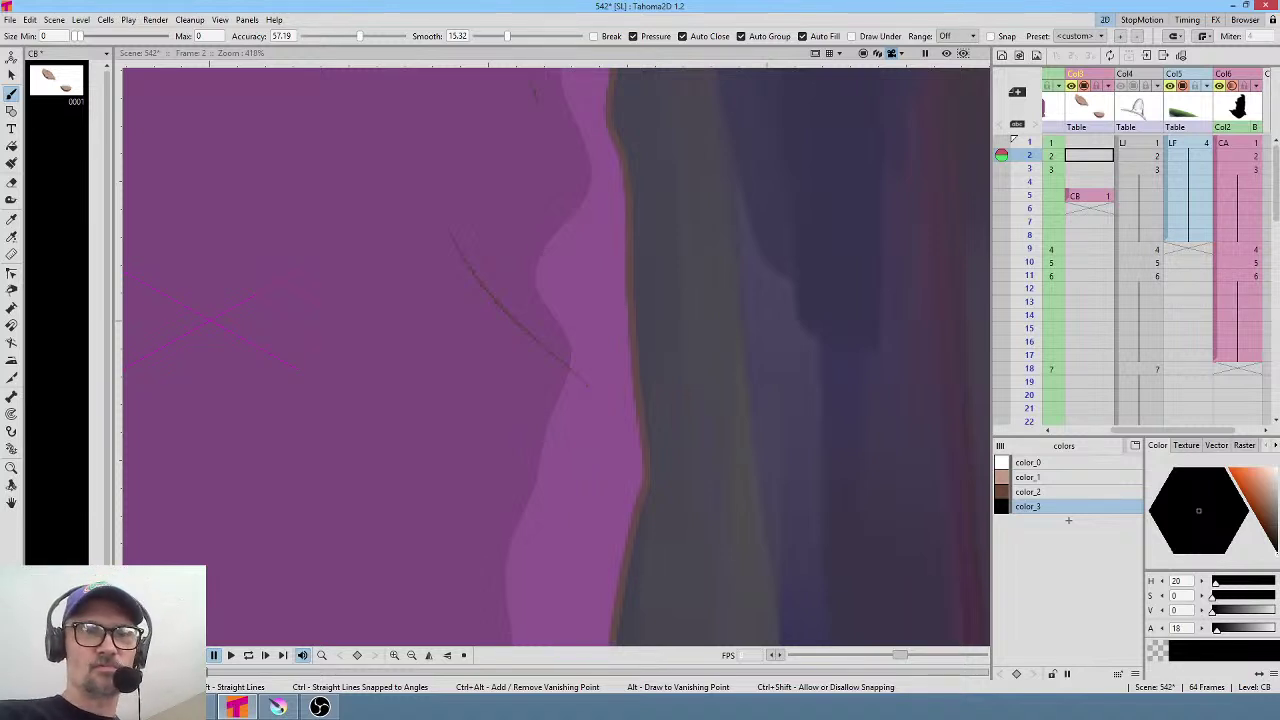
scroll(686, 351, down, 5)
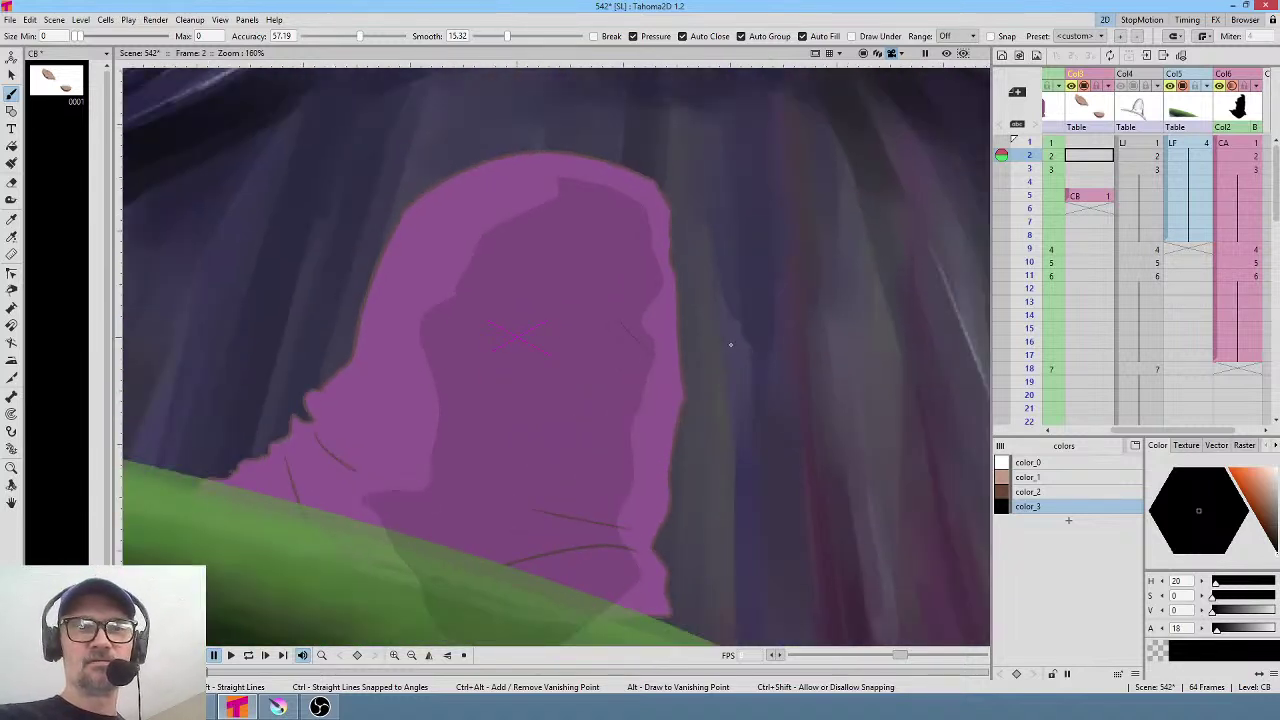
scroll(1090, 210, left, 3)
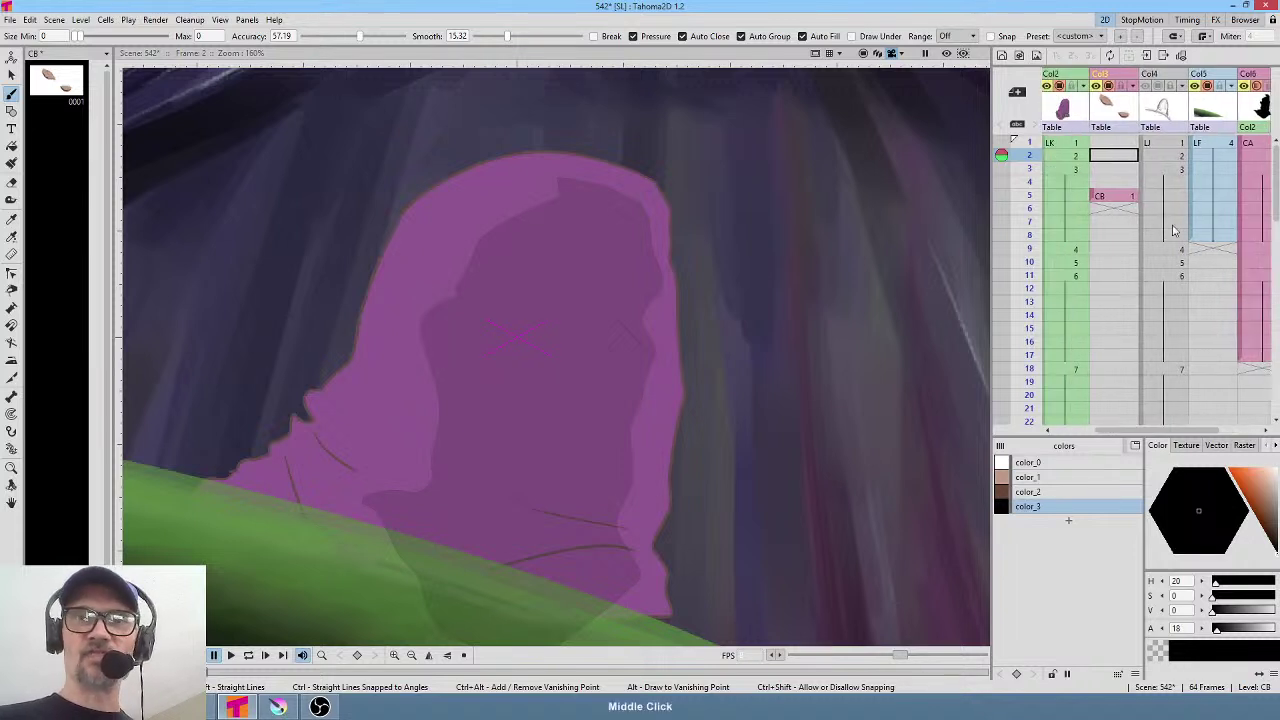
click(1030, 142)
drag(1032, 142, 1030, 222)
click(1030, 234)
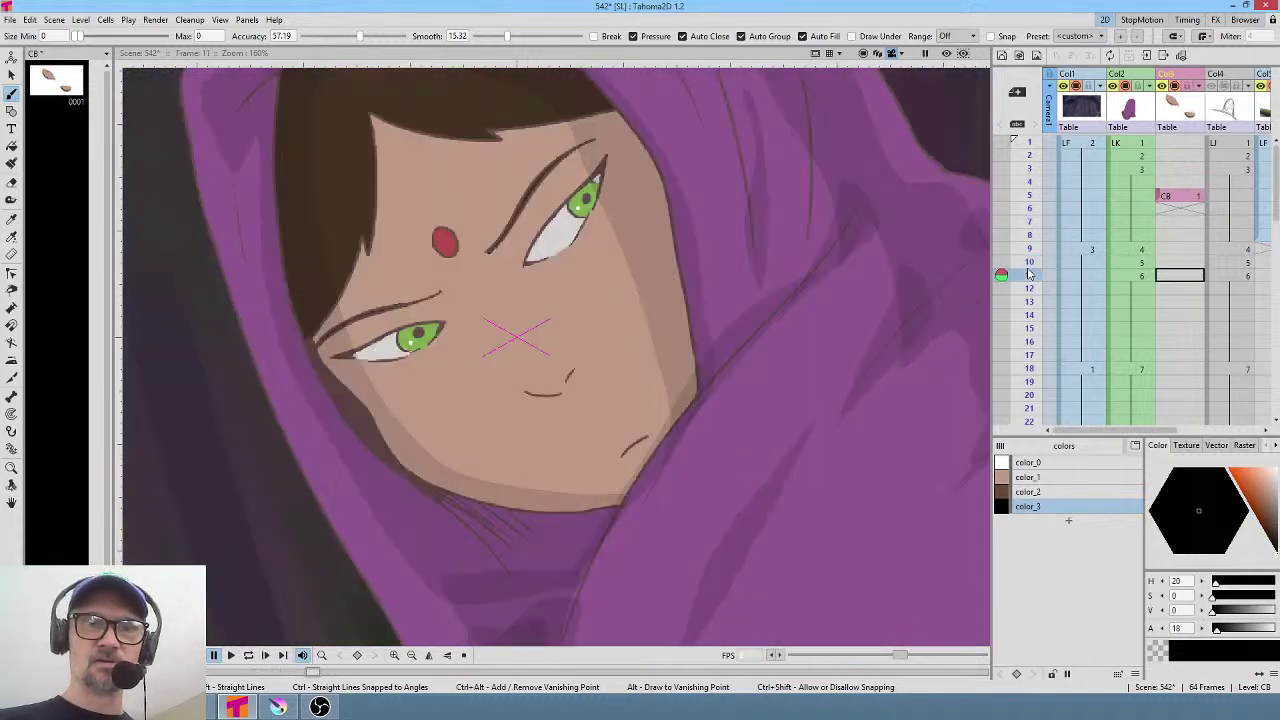
click(1030, 286)
click(1030, 275)
click(1030, 262)
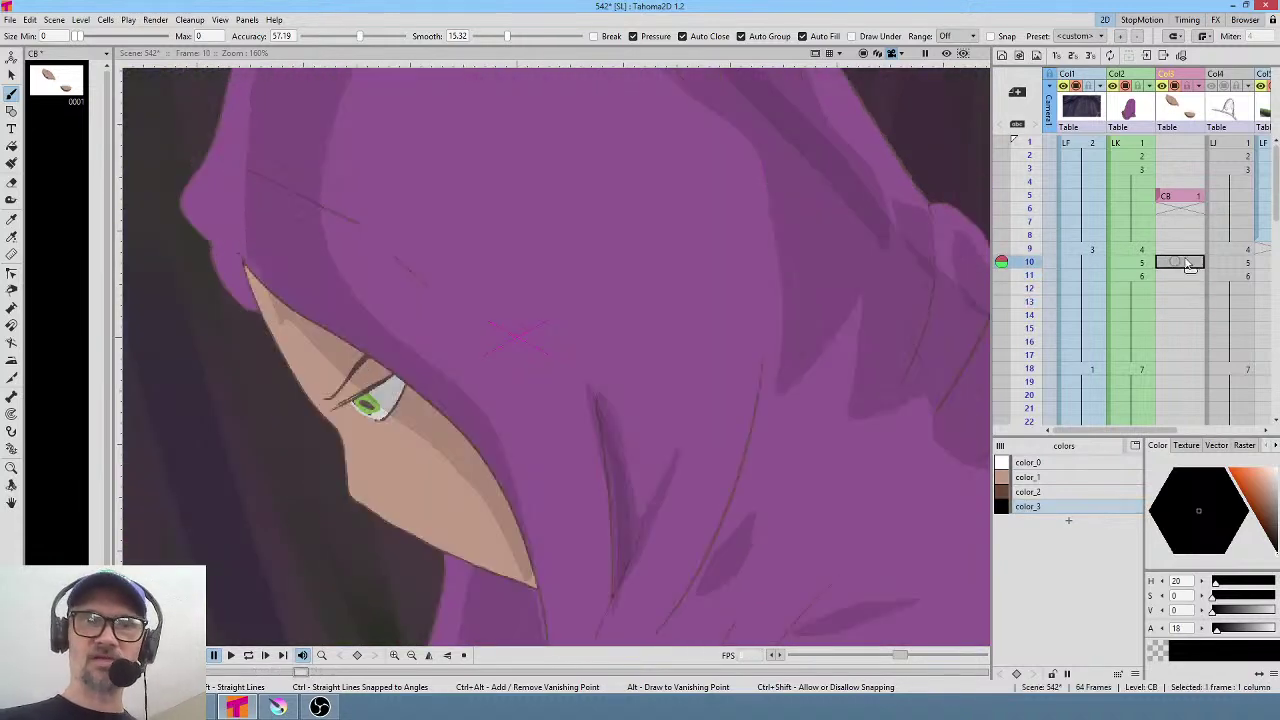
click(1029, 208)
click(1030, 248)
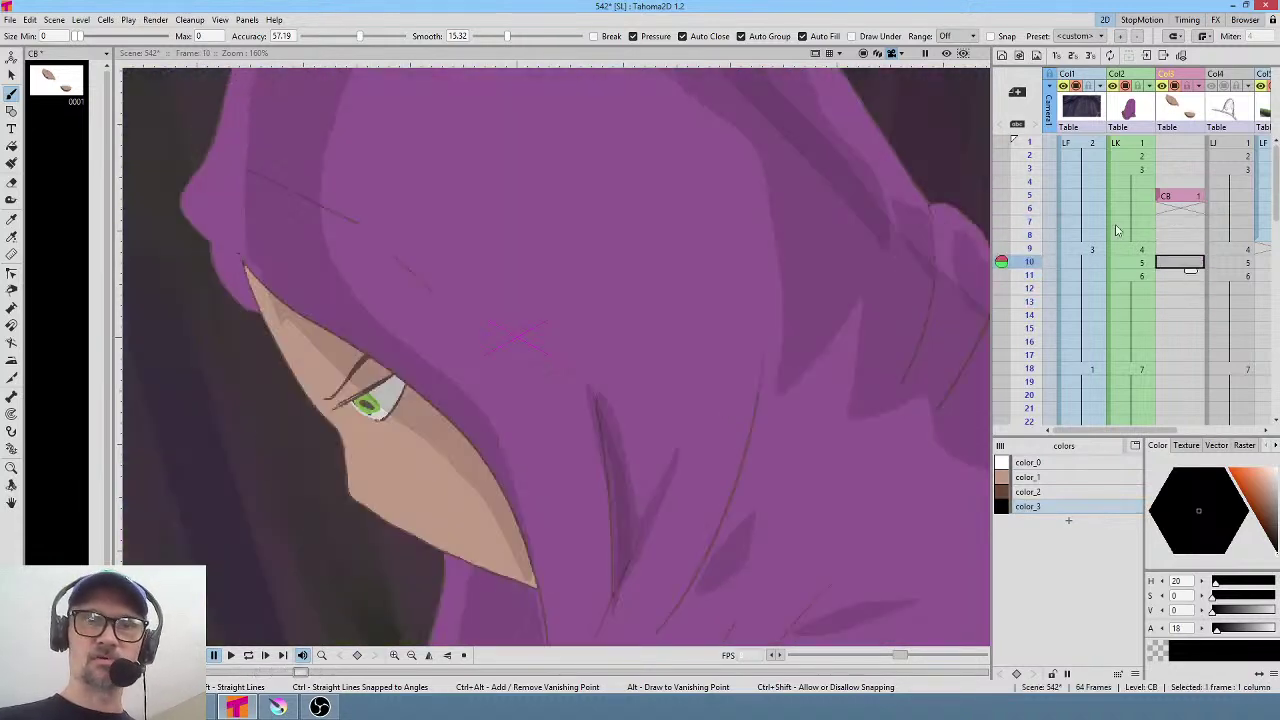
click(1175, 274)
click(1190, 261)
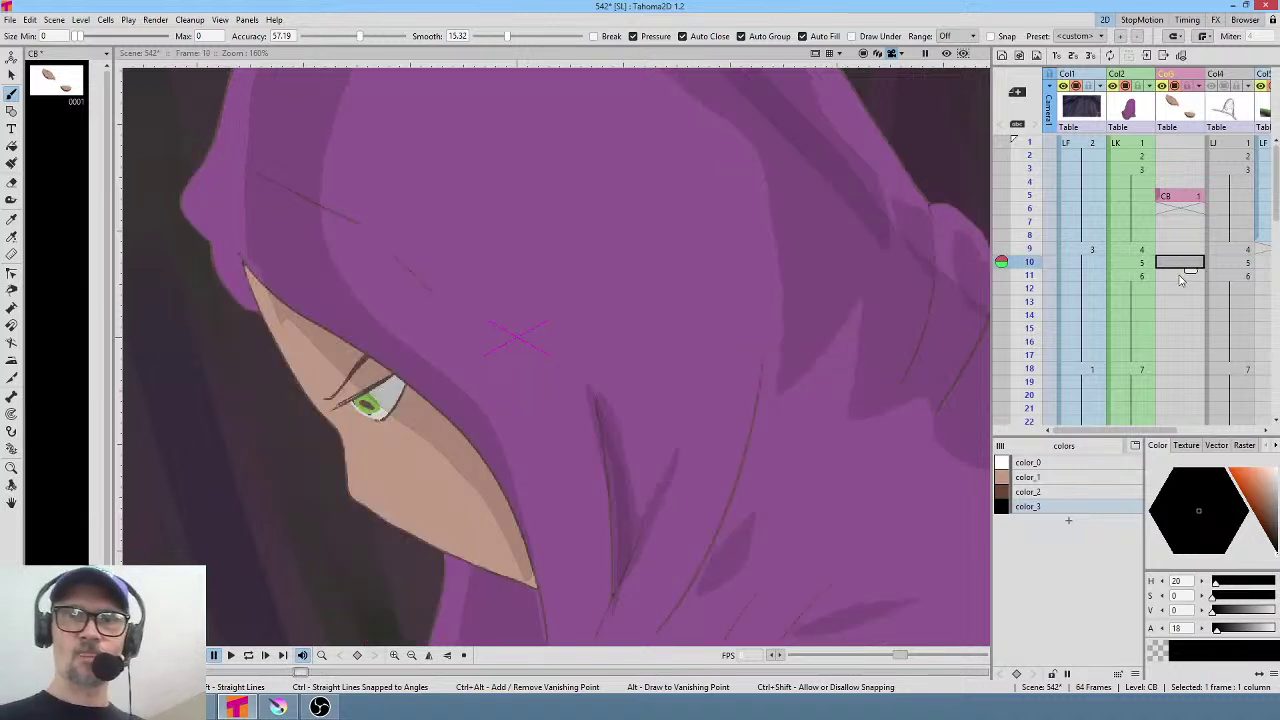
click(1182, 276)
Paint skin-coloured eyelids over both eyes with color_1 in a new CB drawing at frame 14.
click(1182, 316)
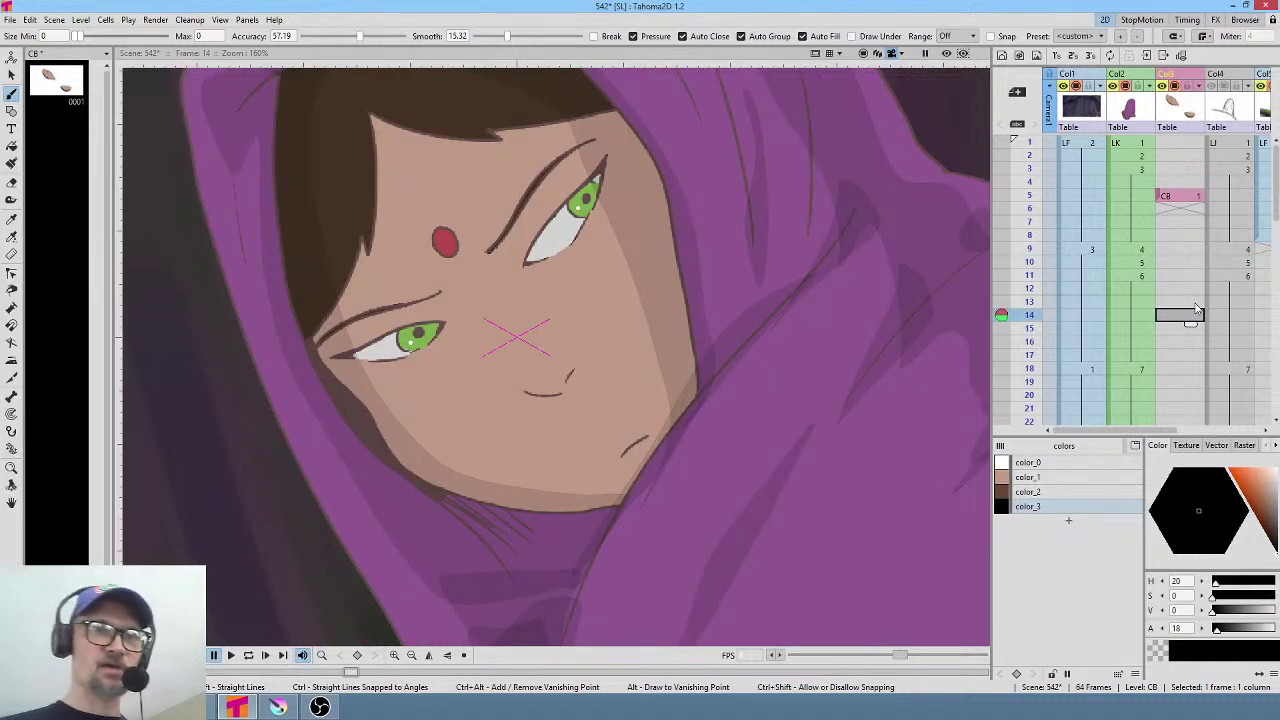
click(1042, 480)
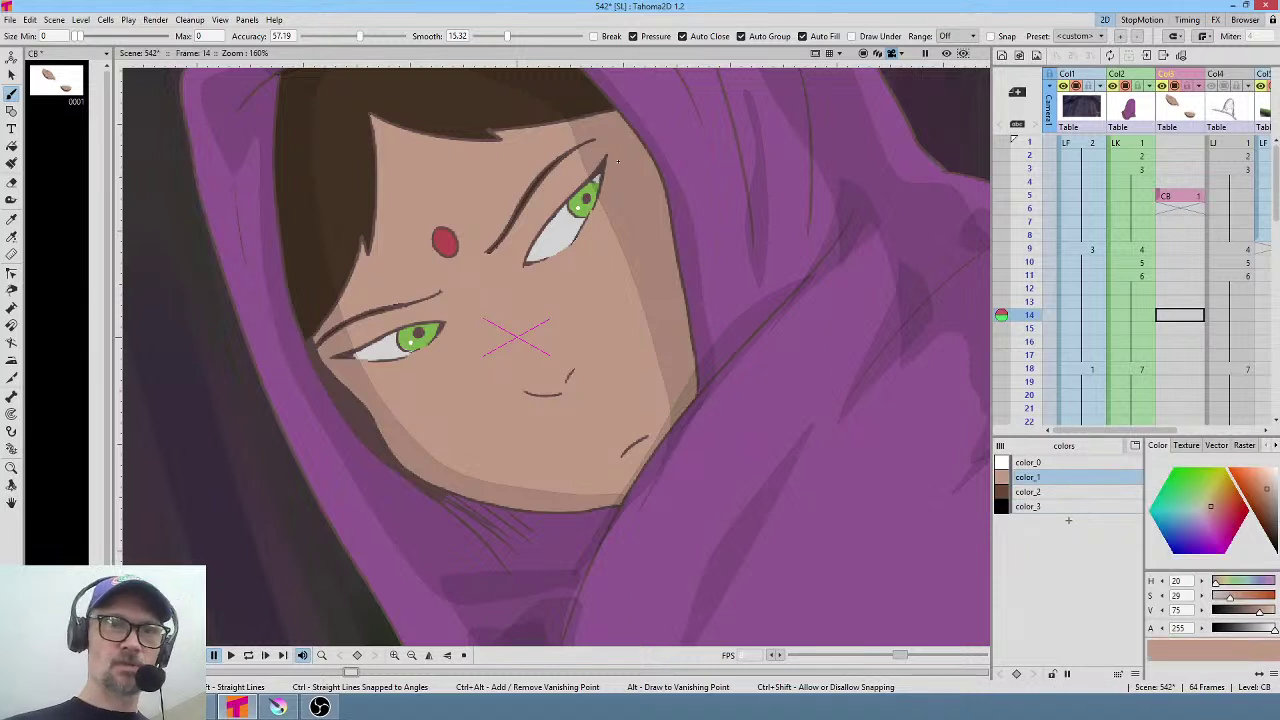
drag(609, 150, 581, 183)
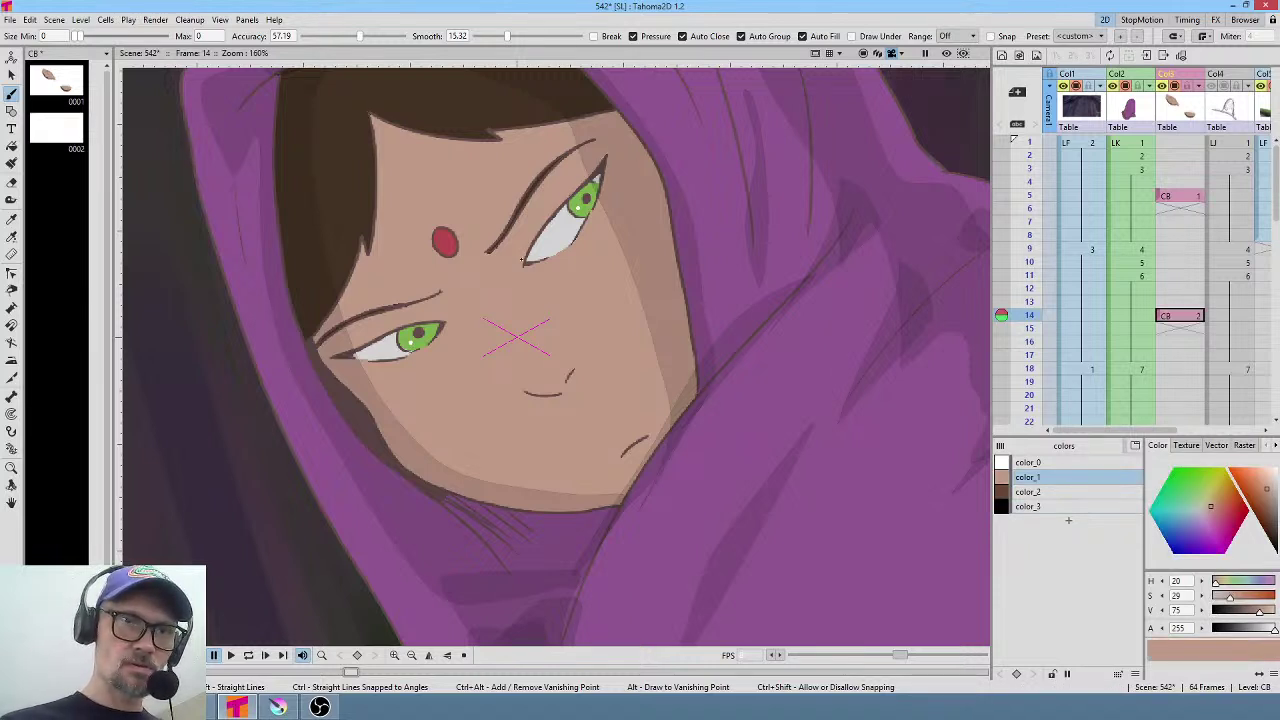
drag(612, 155, 609, 148)
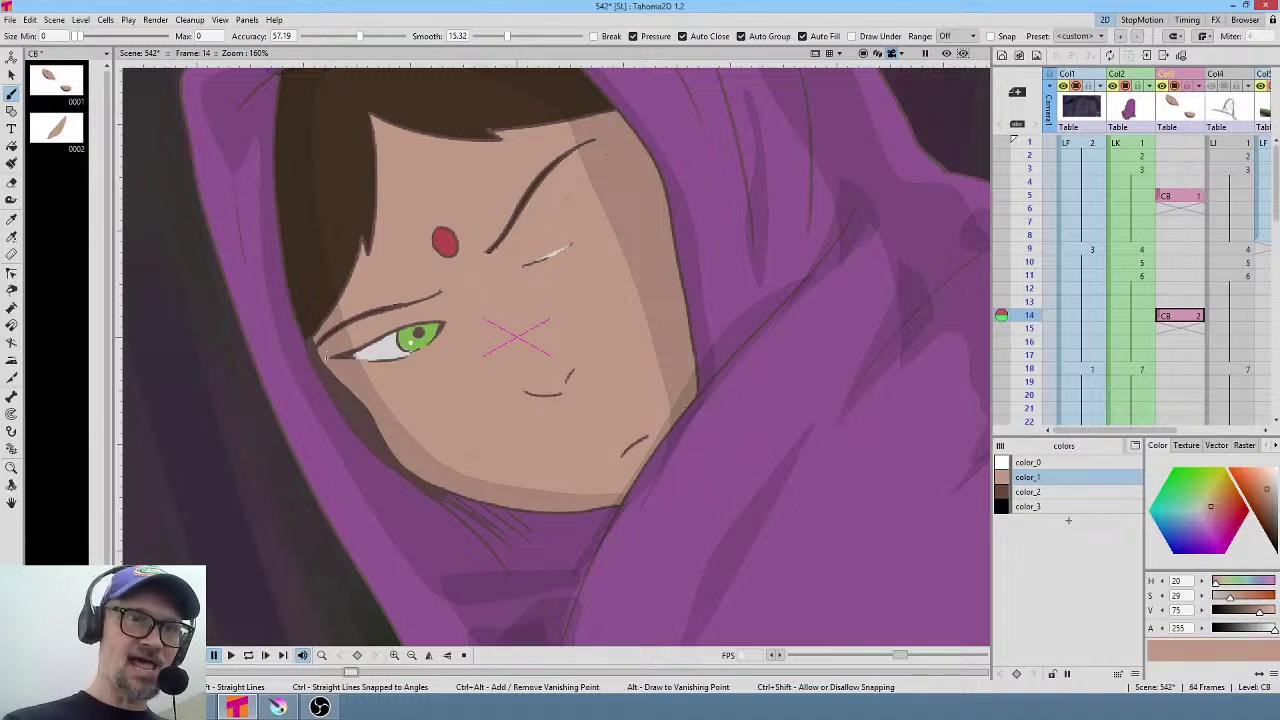
mouse_move(375, 361)
mouse_down()
mouse_move(404, 358)
mouse_move(440, 328)
mouse_up()
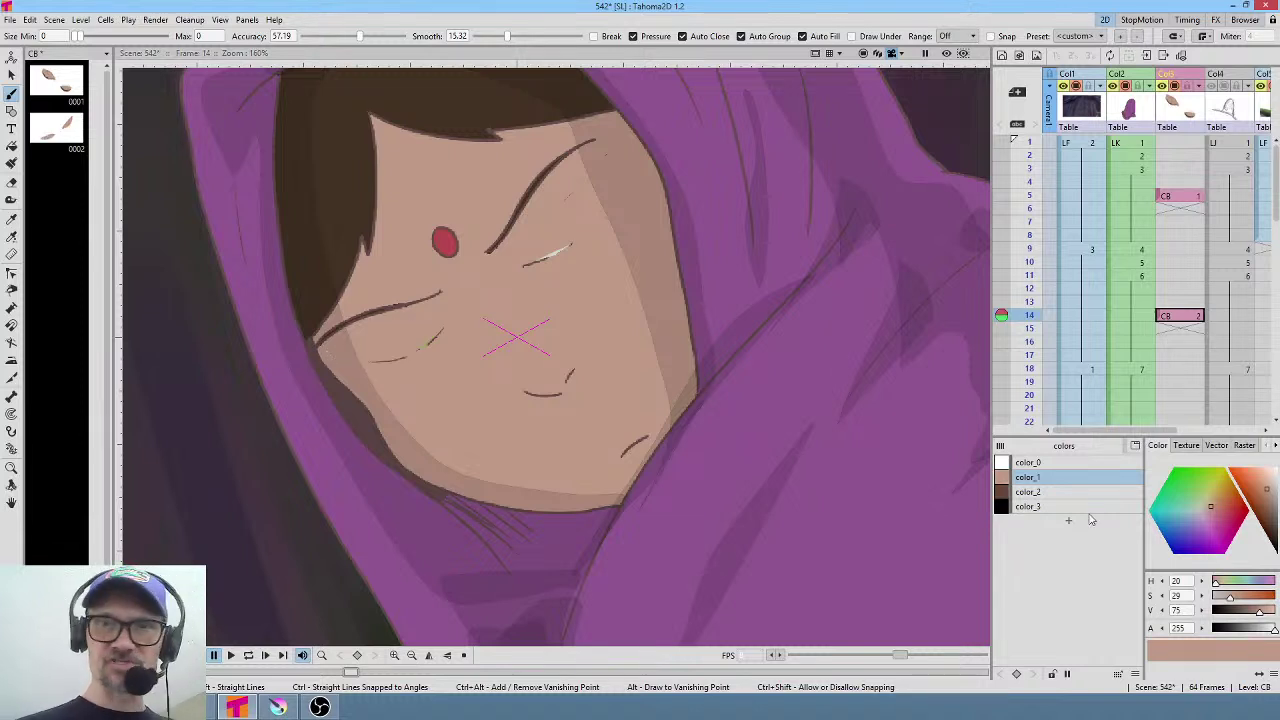
Draw the closed-eye lash lines of both eyes at frame 14 with the dark brown color_2.
click(1063, 494)
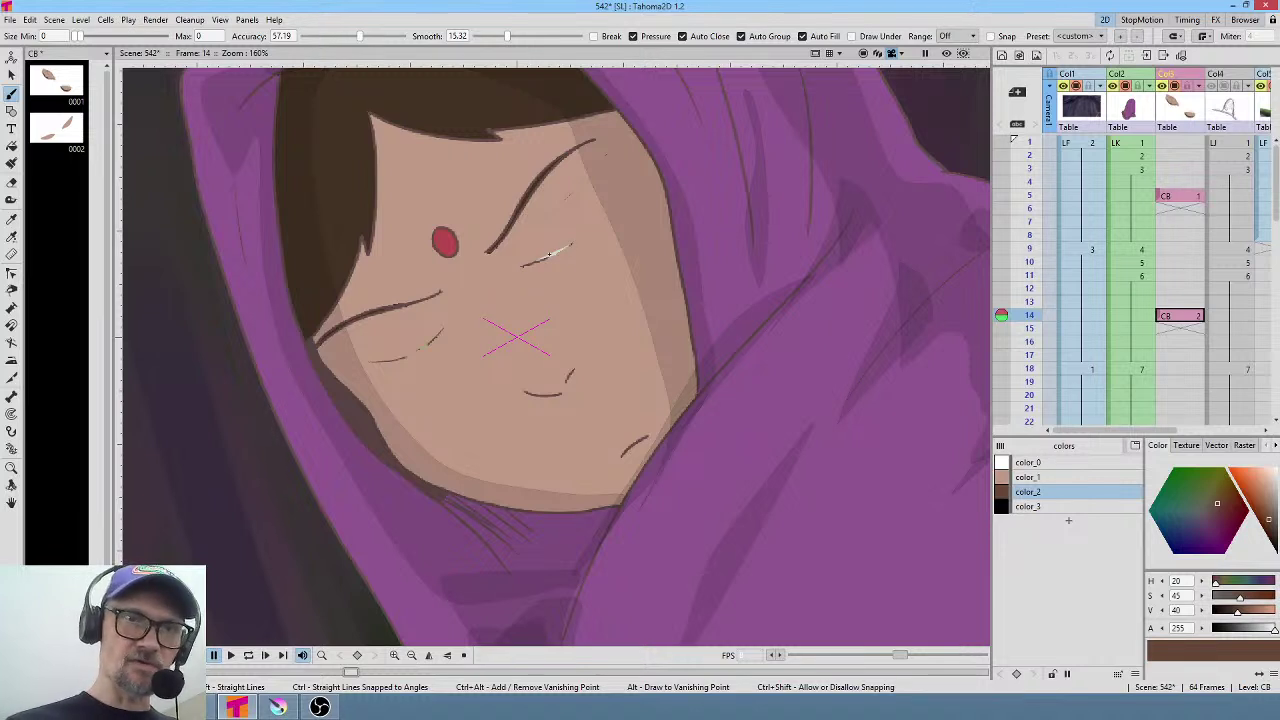
drag(592, 226, 612, 185)
mouse_move(590, 231)
mouse_down()
mouse_move(546, 259)
mouse_move(580, 252)
mouse_move(524, 265)
mouse_up()
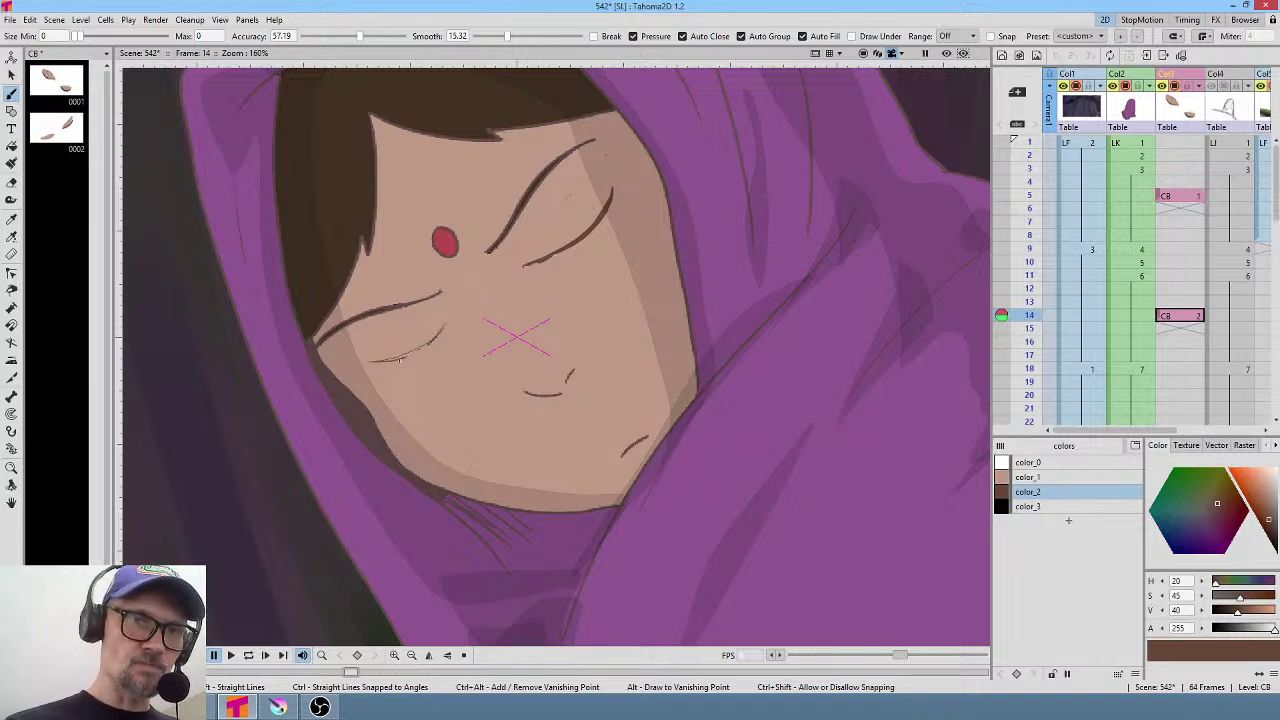
drag(442, 326, 444, 324)
Shade both closed eyelids at frame 14 with the translucent black color_3, adding creases above the lash lines.
click(1060, 507)
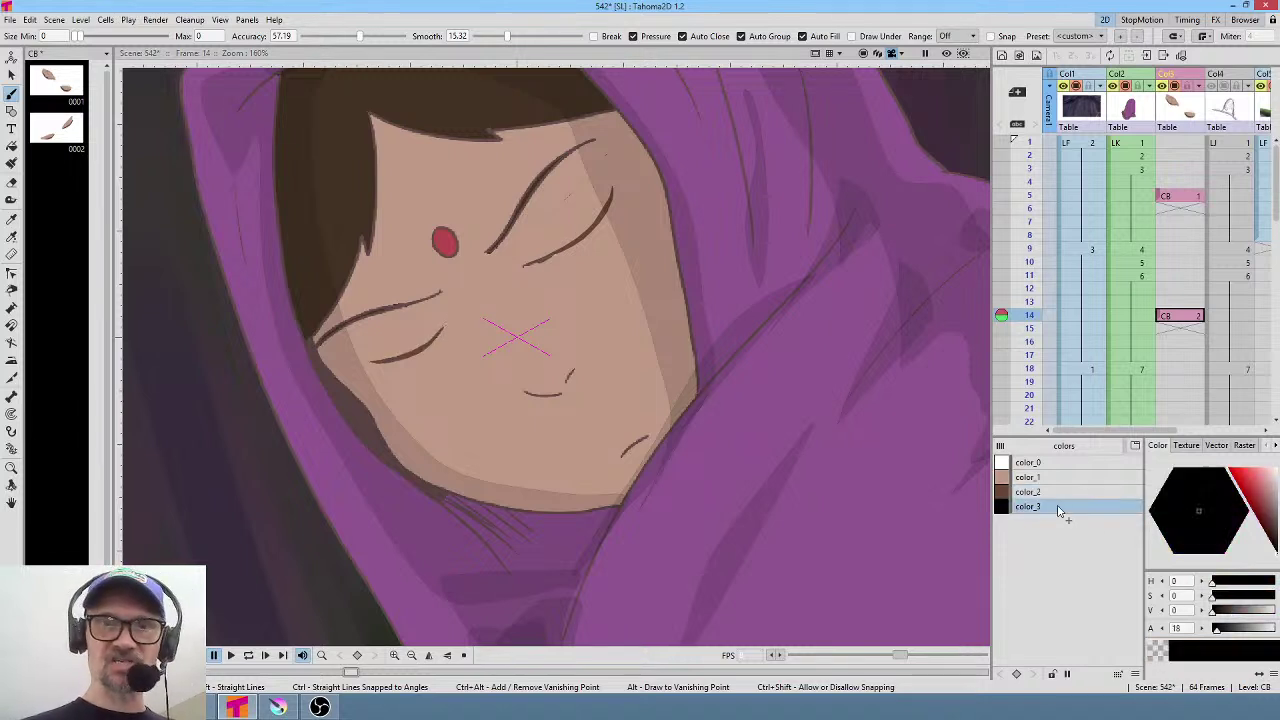
mouse_move(600, 182)
mouse_down()
mouse_move(544, 225)
mouse_move(554, 200)
mouse_move(600, 183)
mouse_up()
mouse_move(565, 247)
mouse_down()
mouse_move(535, 265)
mouse_move(610, 215)
mouse_up()
mouse_move(442, 328)
mouse_down()
mouse_move(376, 364)
mouse_move(442, 330)
mouse_move(374, 336)
mouse_move(438, 294)
mouse_up()
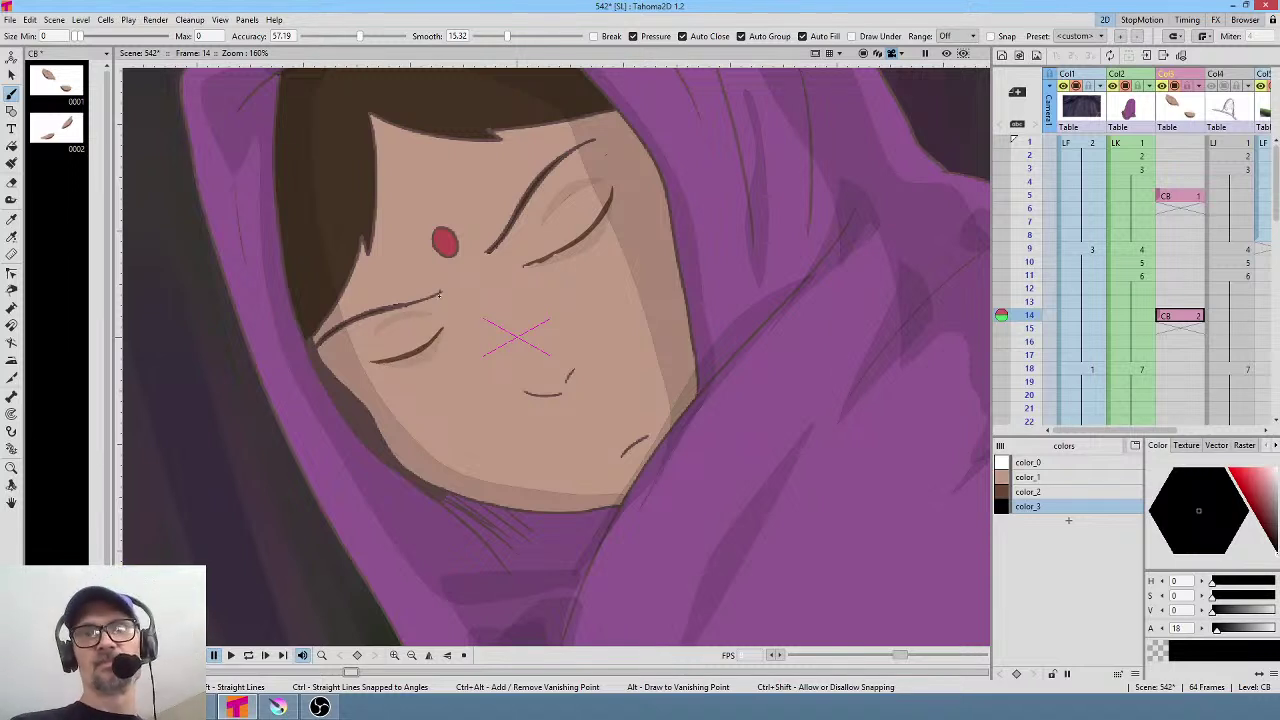
Examine the animation from frame 14 to frame 34 to find the next shot where the woman's eyes are visible.
scroll(1061, 206, down, 3)
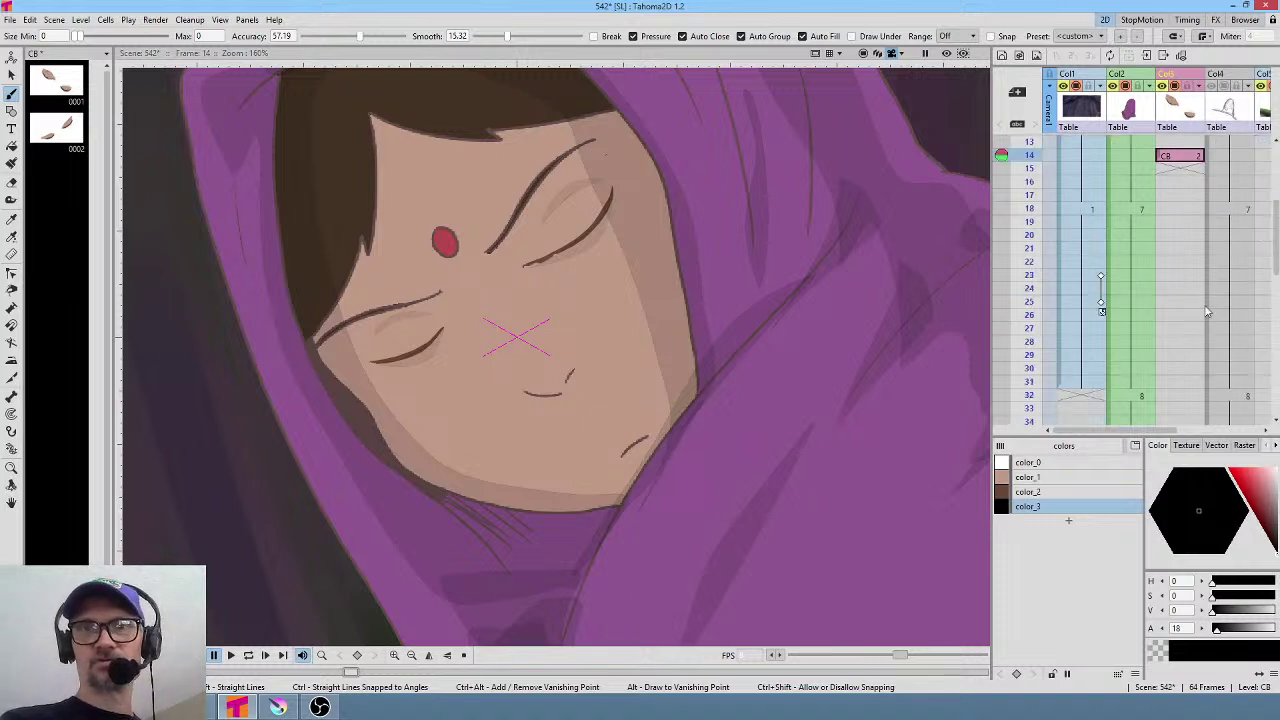
scroll(1061, 206, up, 2)
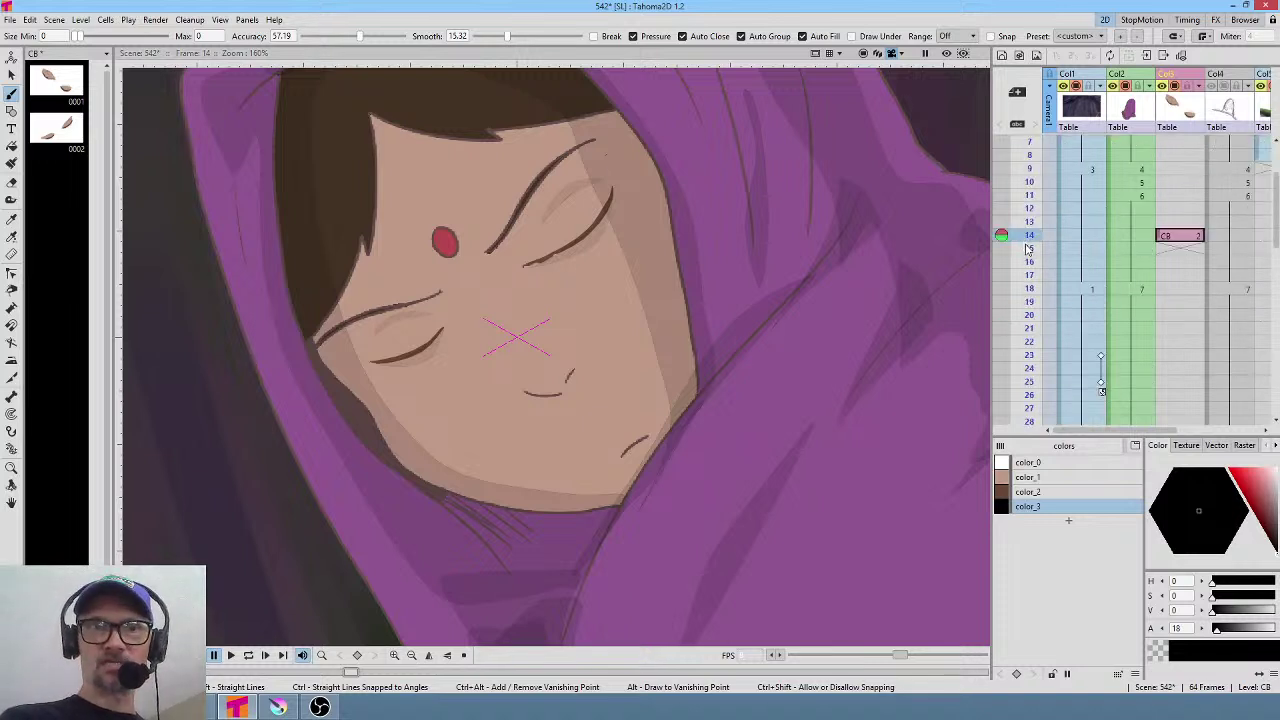
click(1026, 290)
drag(1026, 290, 1028, 355)
scroll(1028, 355, down, 1)
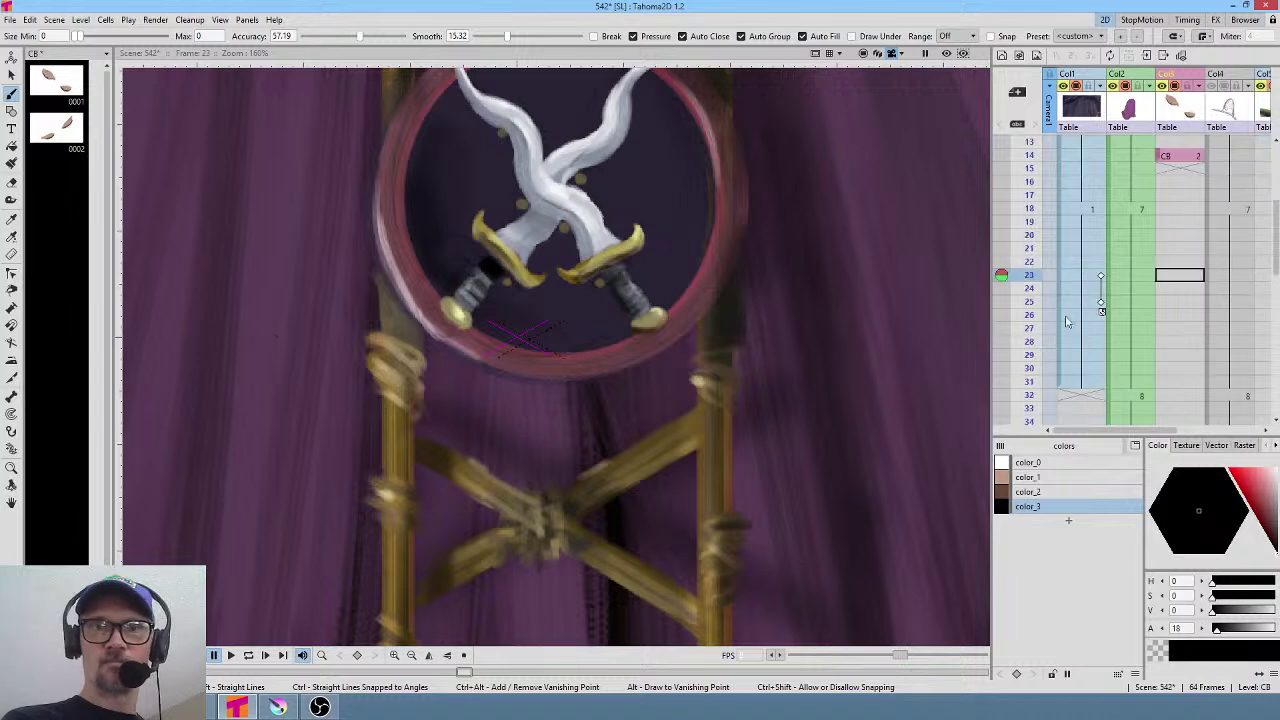
drag(1040, 267, 1032, 316)
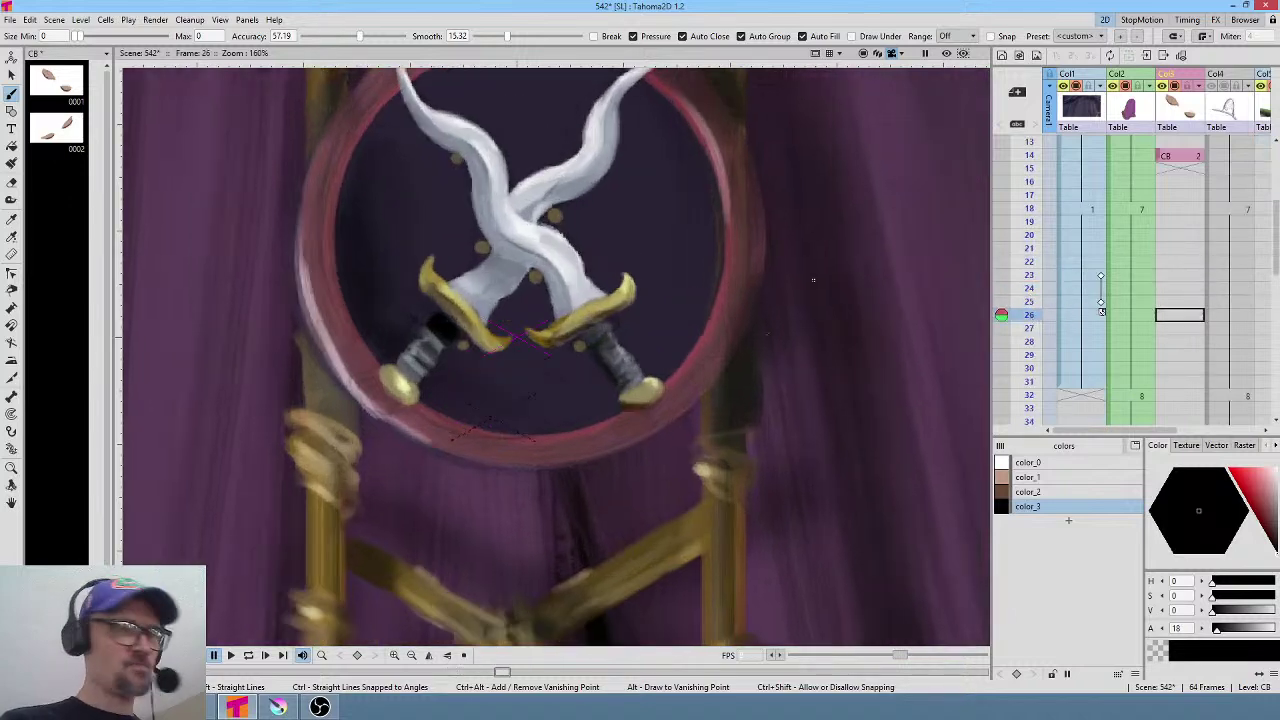
key(alt+0)
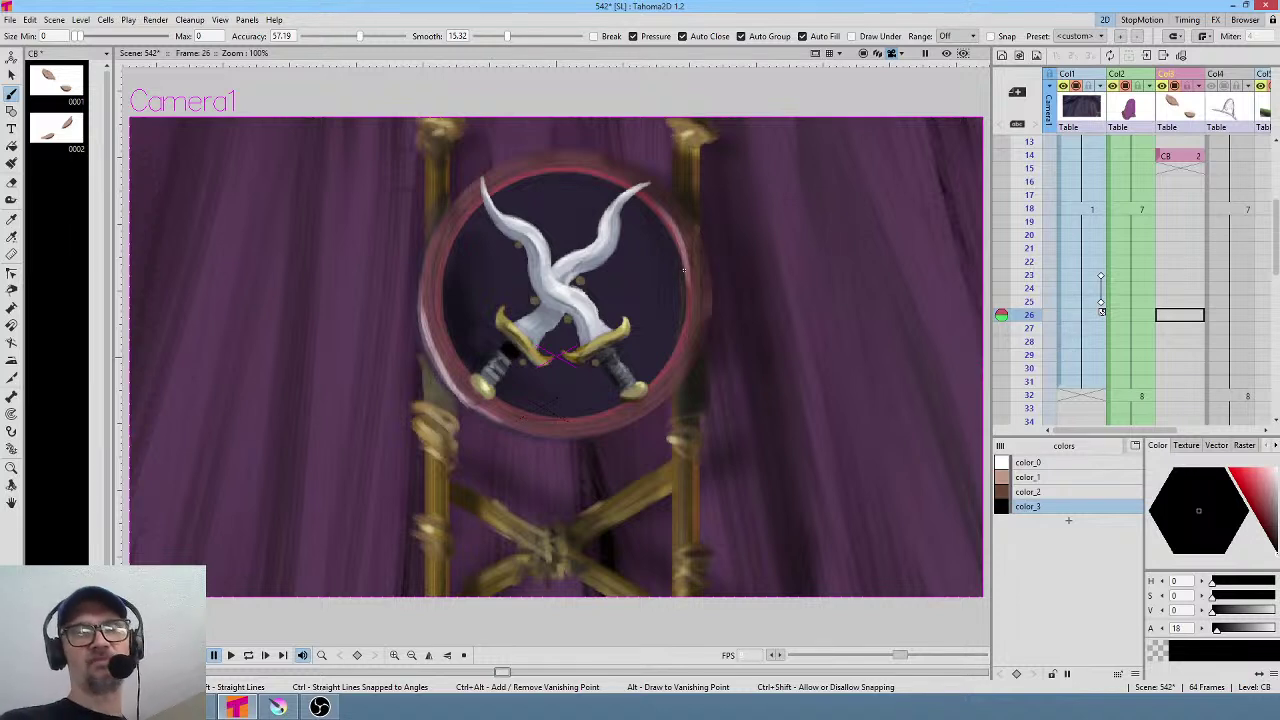
drag(1018, 215, 1020, 342)
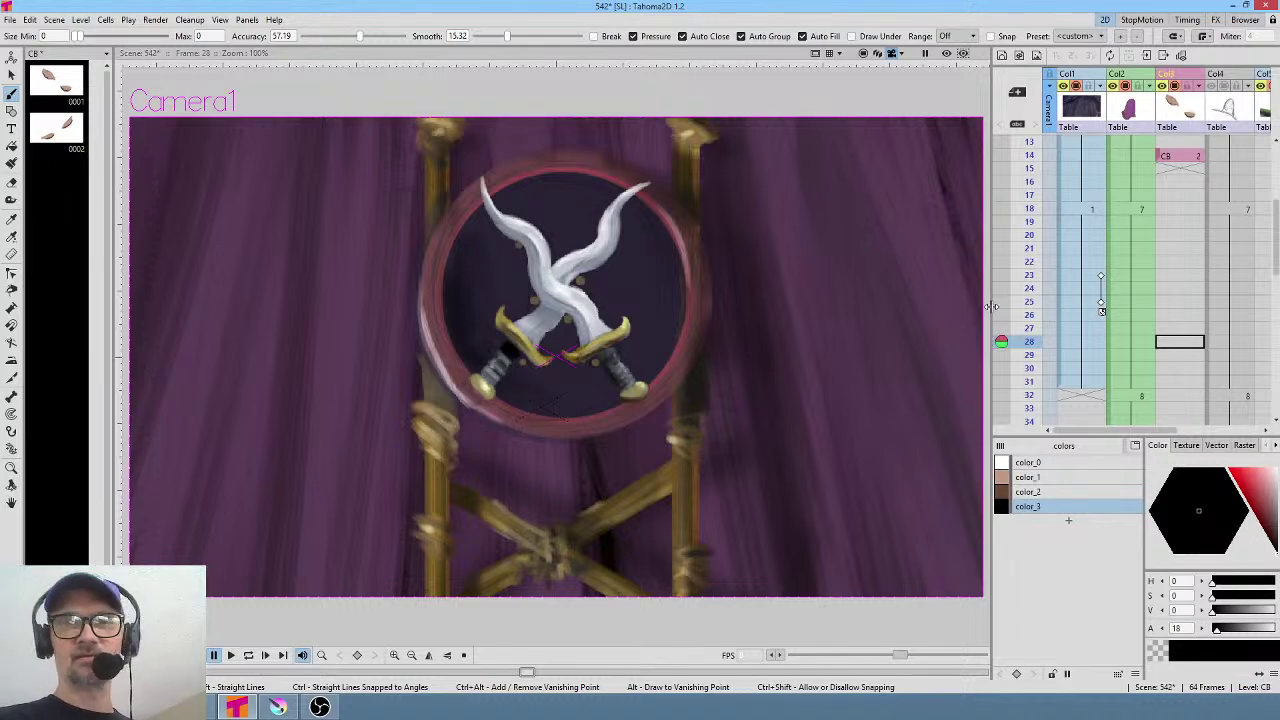
drag(1030, 289, 1030, 396)
scroll(1097, 313, down, 4)
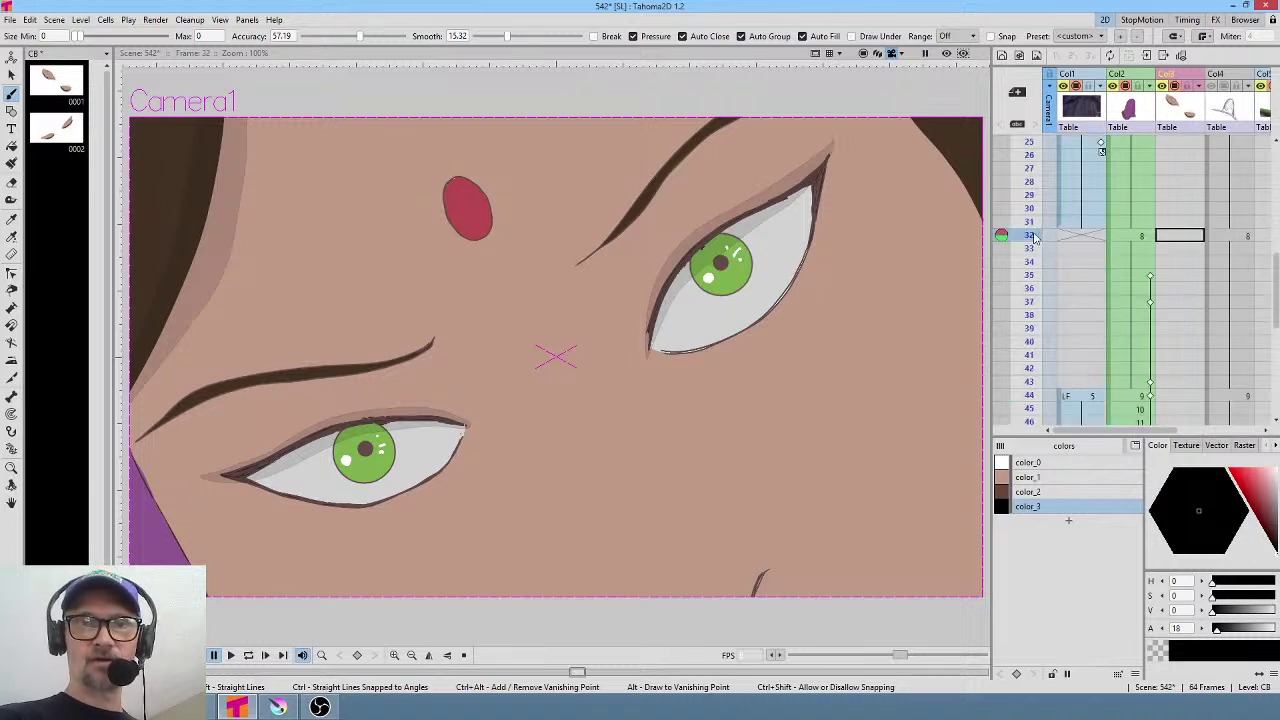
drag(1040, 236, 1022, 276)
Paint skin-coloured eyelids over both close-up eyes with color_1 in a new CB drawing at frame 34.
click(1192, 263)
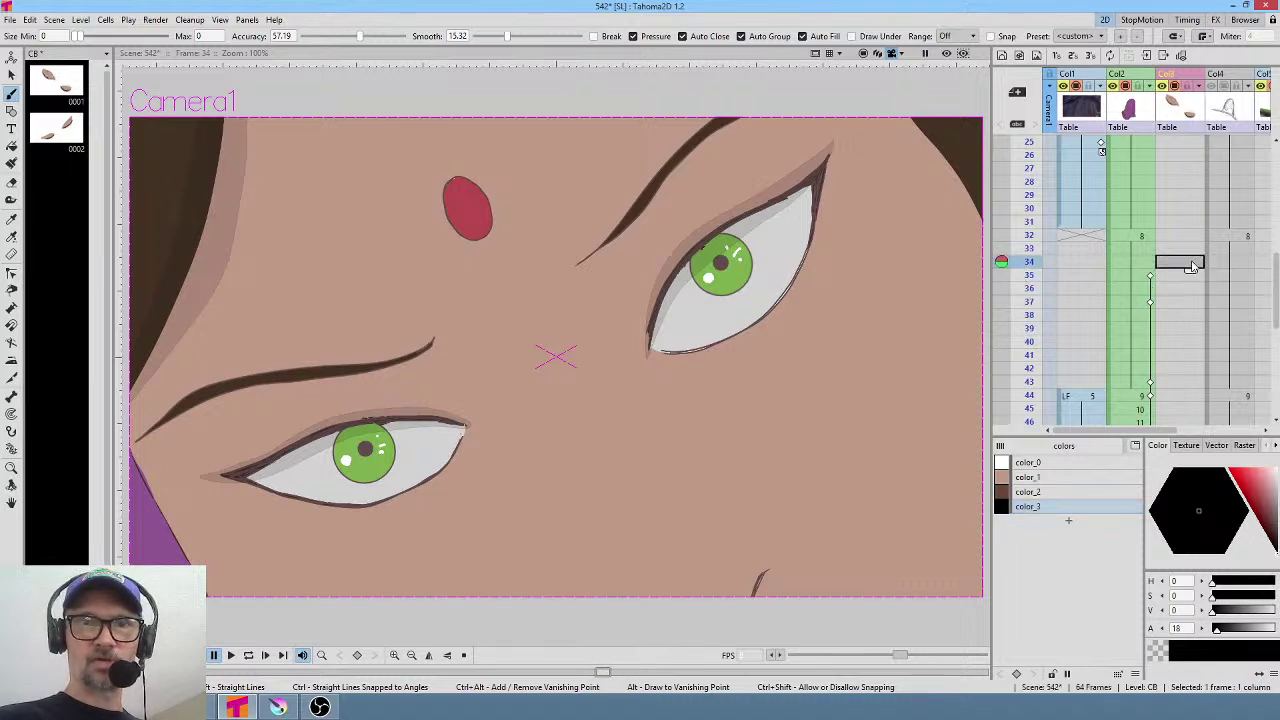
click(1062, 477)
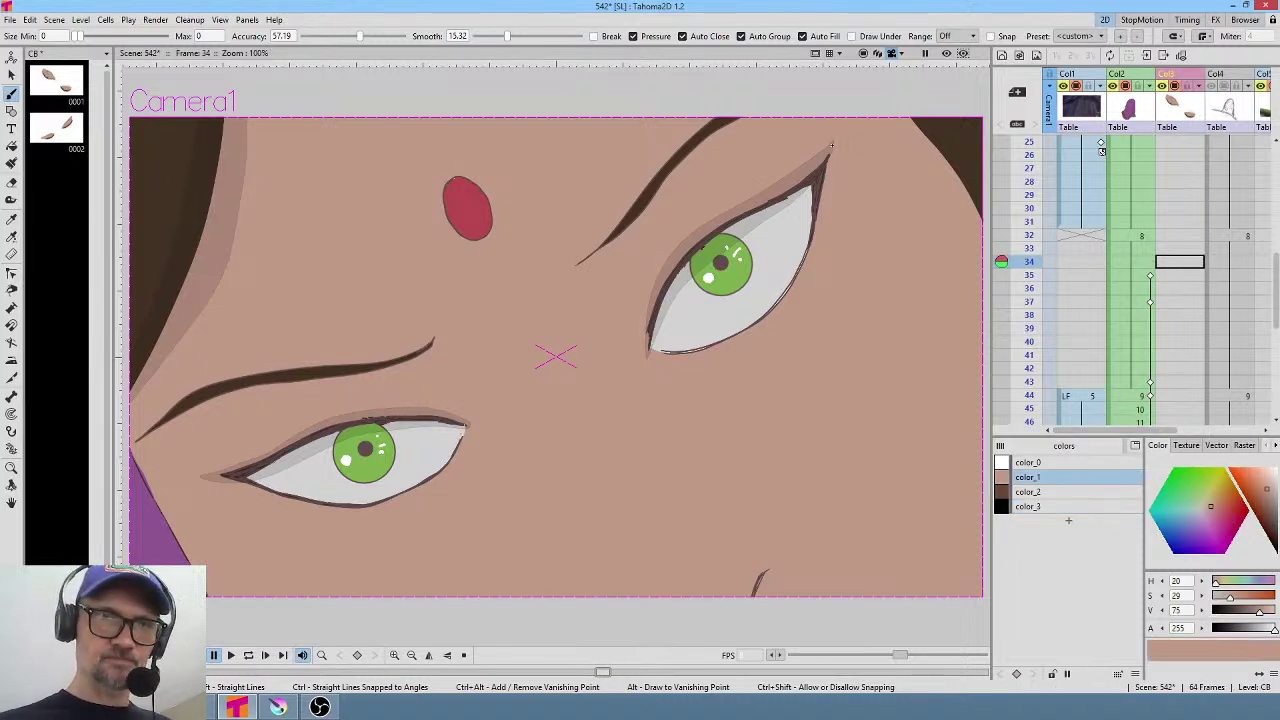
click(749, 205)
drag(670, 268, 648, 348)
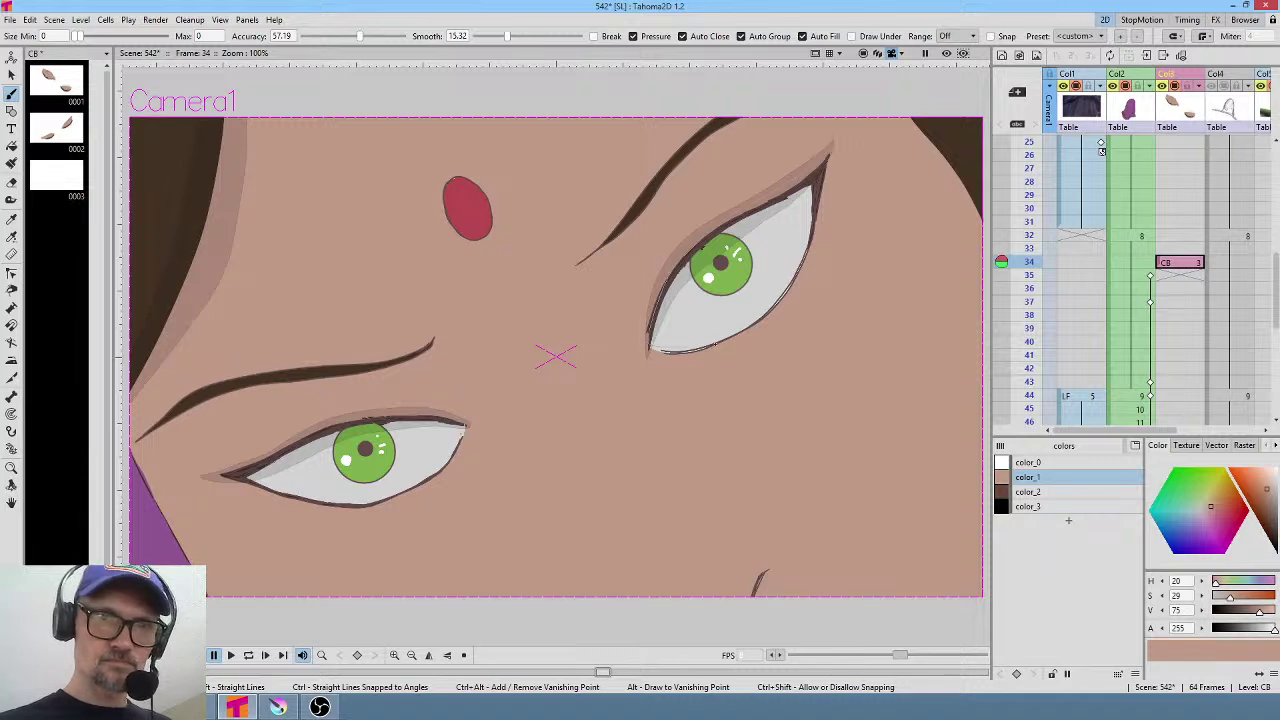
drag(826, 184, 832, 141)
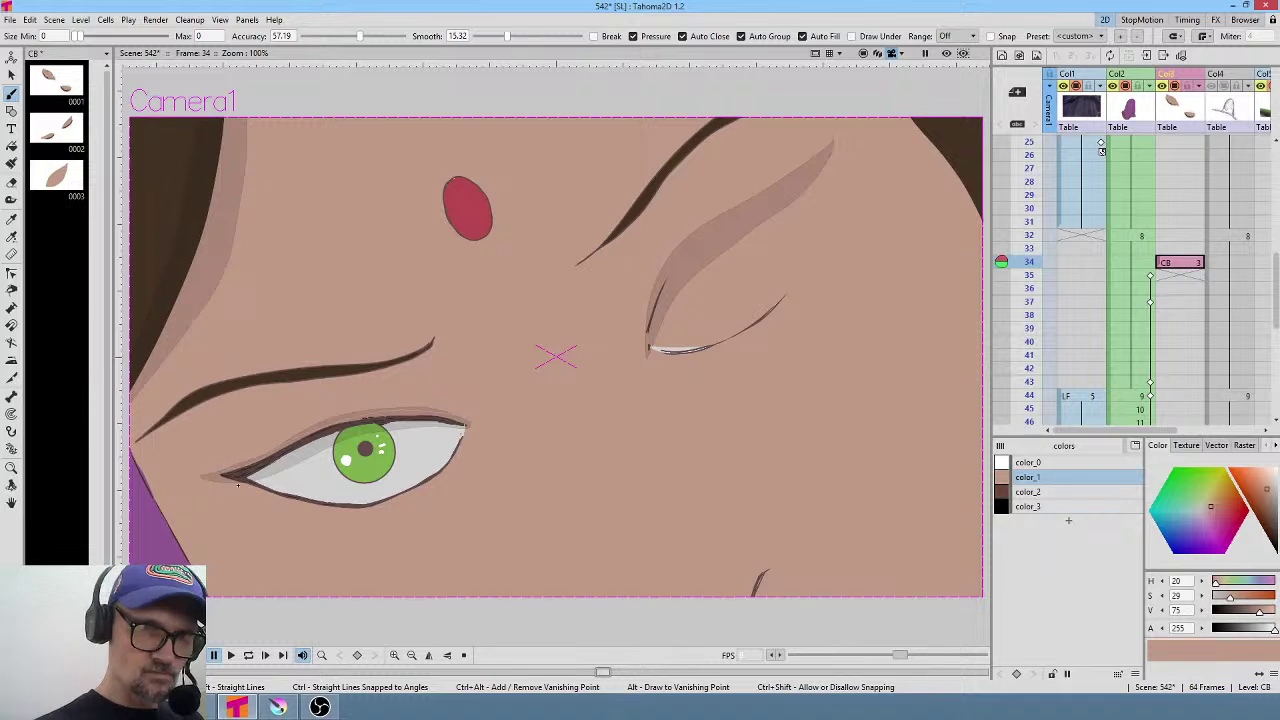
drag(466, 422, 218, 476)
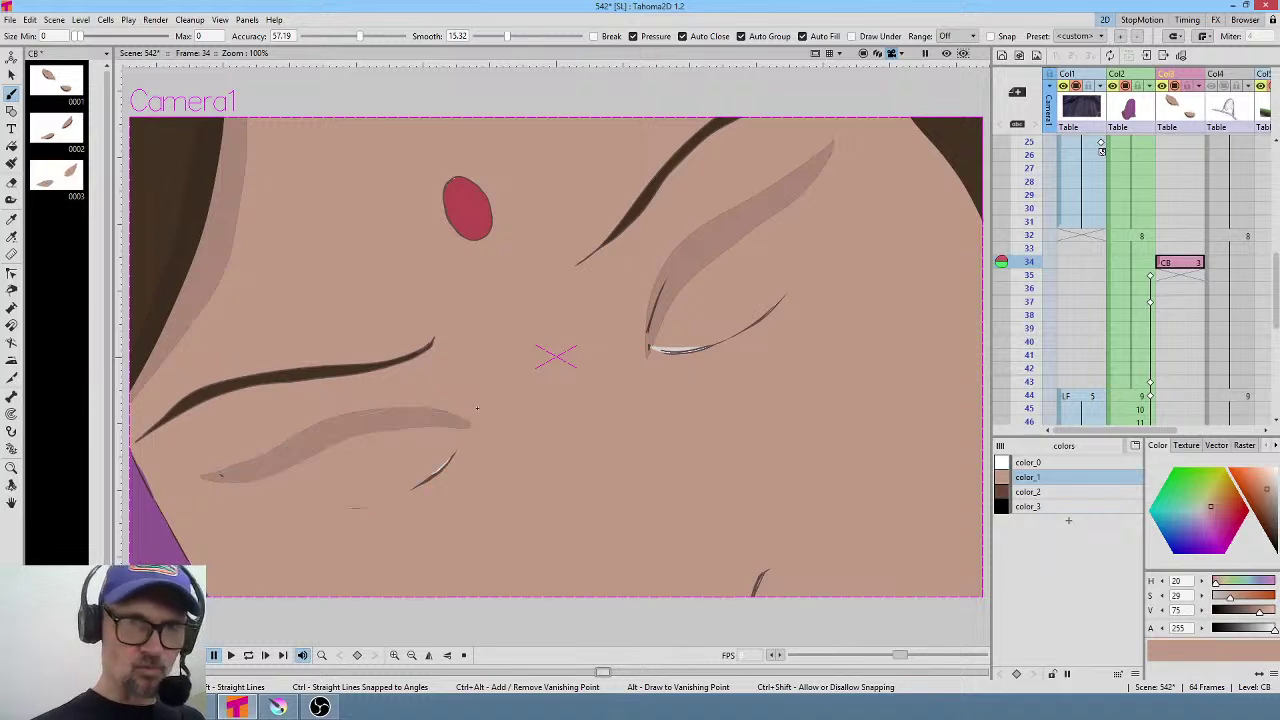
Draw the closed-eye lash lines of both eyes at frame 34 with the dark brown color_2.
click(1060, 494)
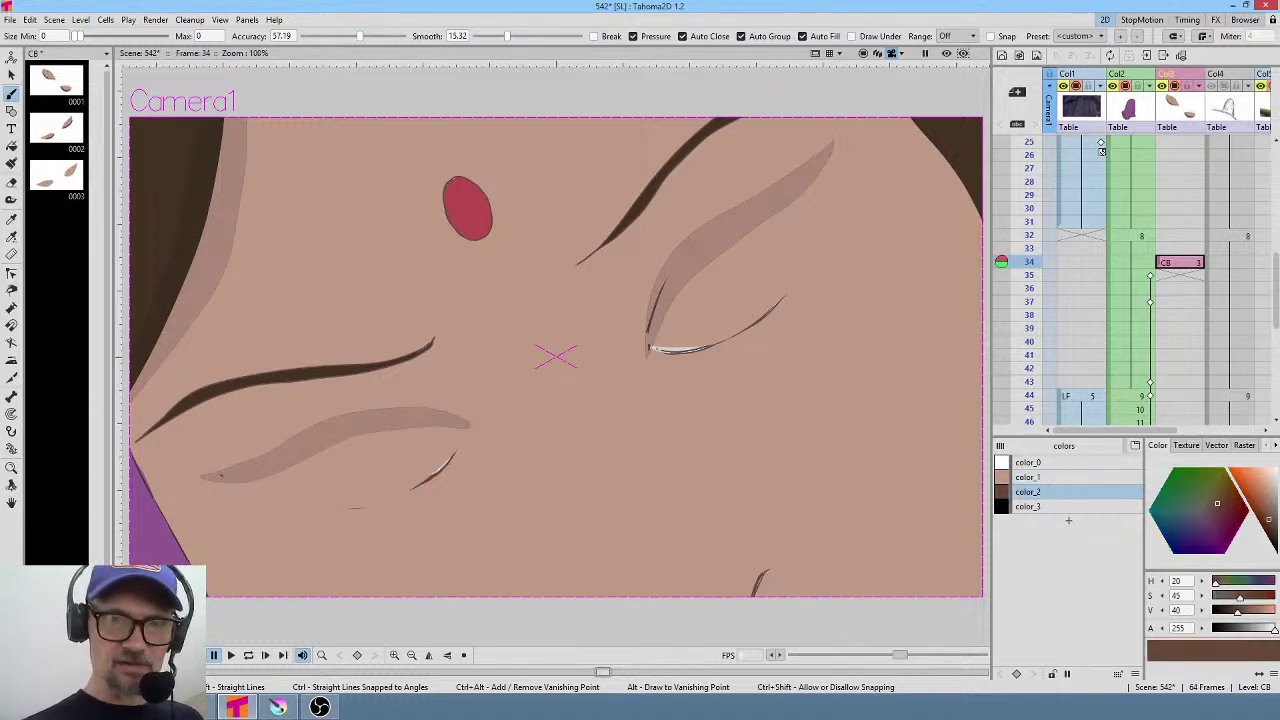
mouse_move(650, 349)
mouse_down()
mouse_move(752, 322)
mouse_move(826, 216)
mouse_move(796, 288)
mouse_move(658, 350)
mouse_move(682, 369)
mouse_up()
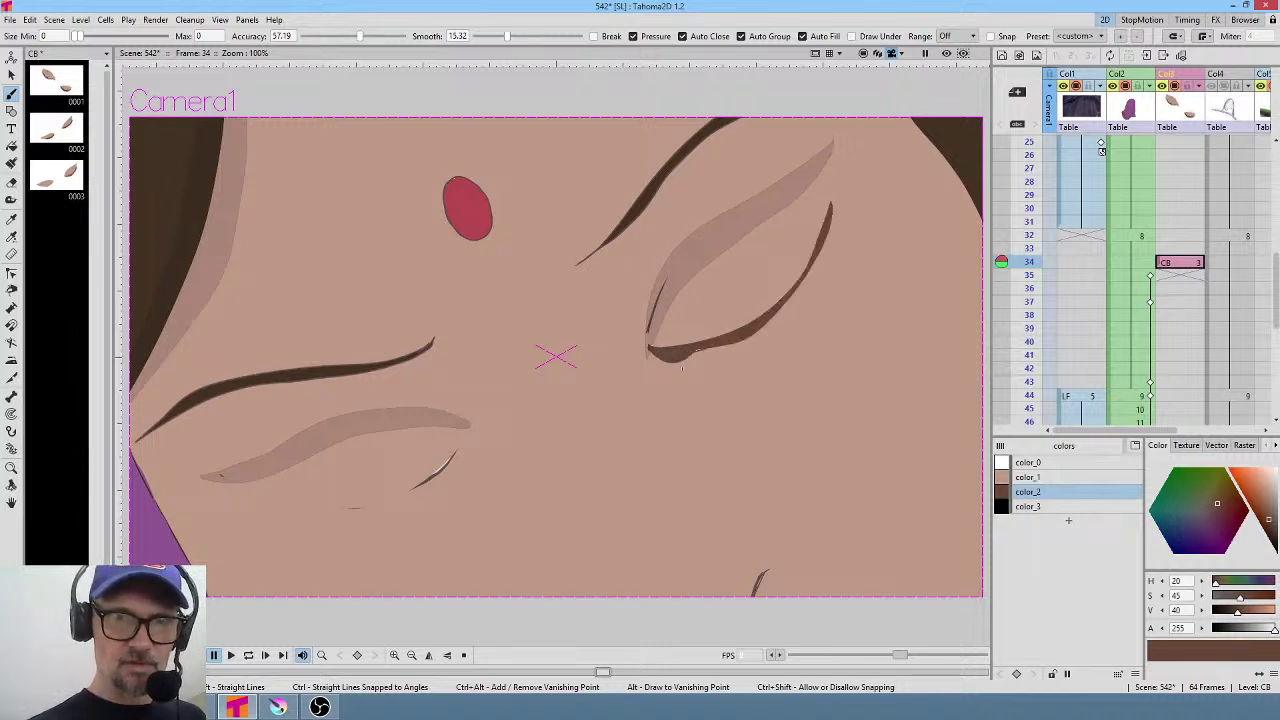
key(ctrl+z)
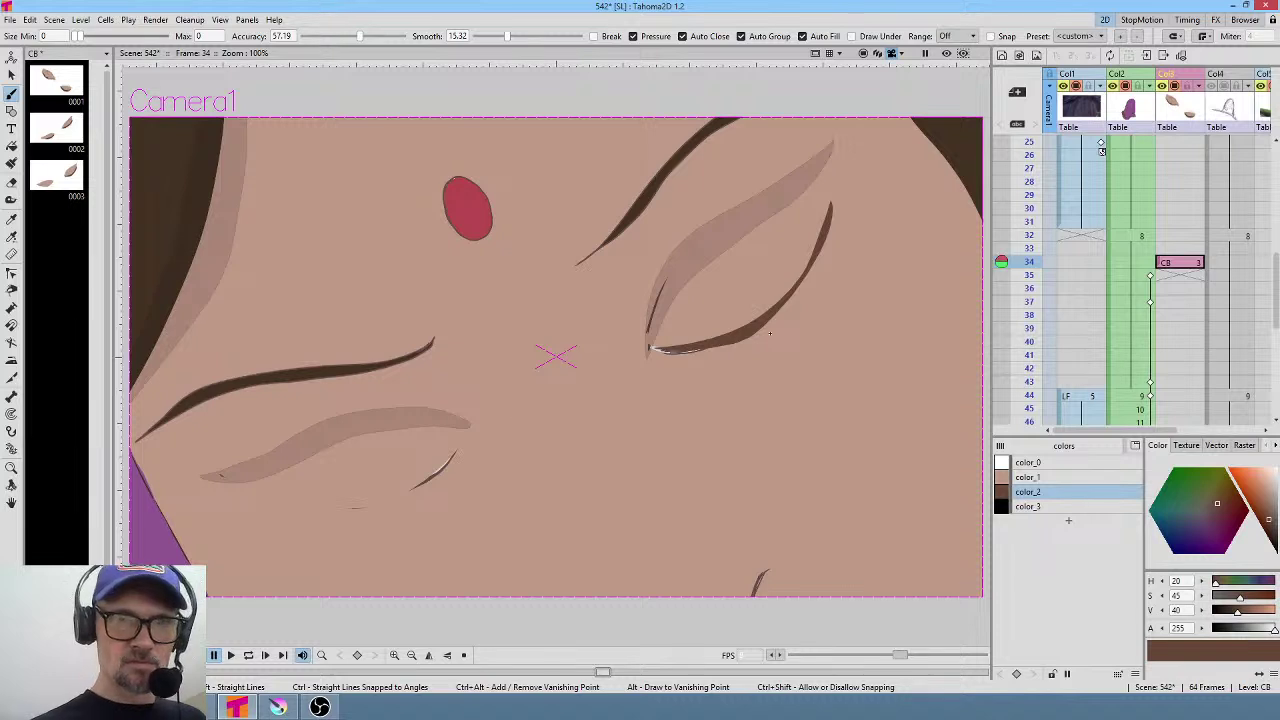
mouse_move(645, 349)
mouse_down()
mouse_move(682, 352)
mouse_move(747, 328)
mouse_up()
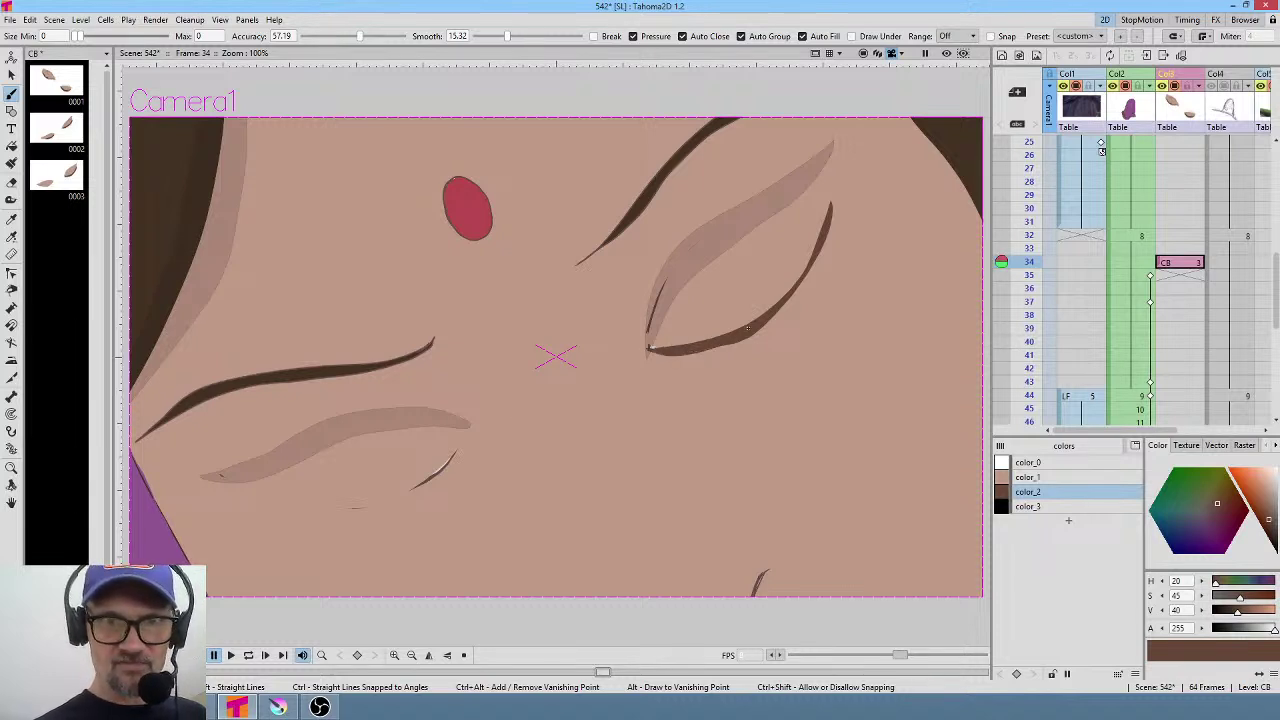
mouse_move(430, 477)
mouse_down()
mouse_move(331, 508)
mouse_move(252, 504)
mouse_move(310, 523)
mouse_move(390, 504)
mouse_move(443, 473)
mouse_move(466, 430)
mouse_up()
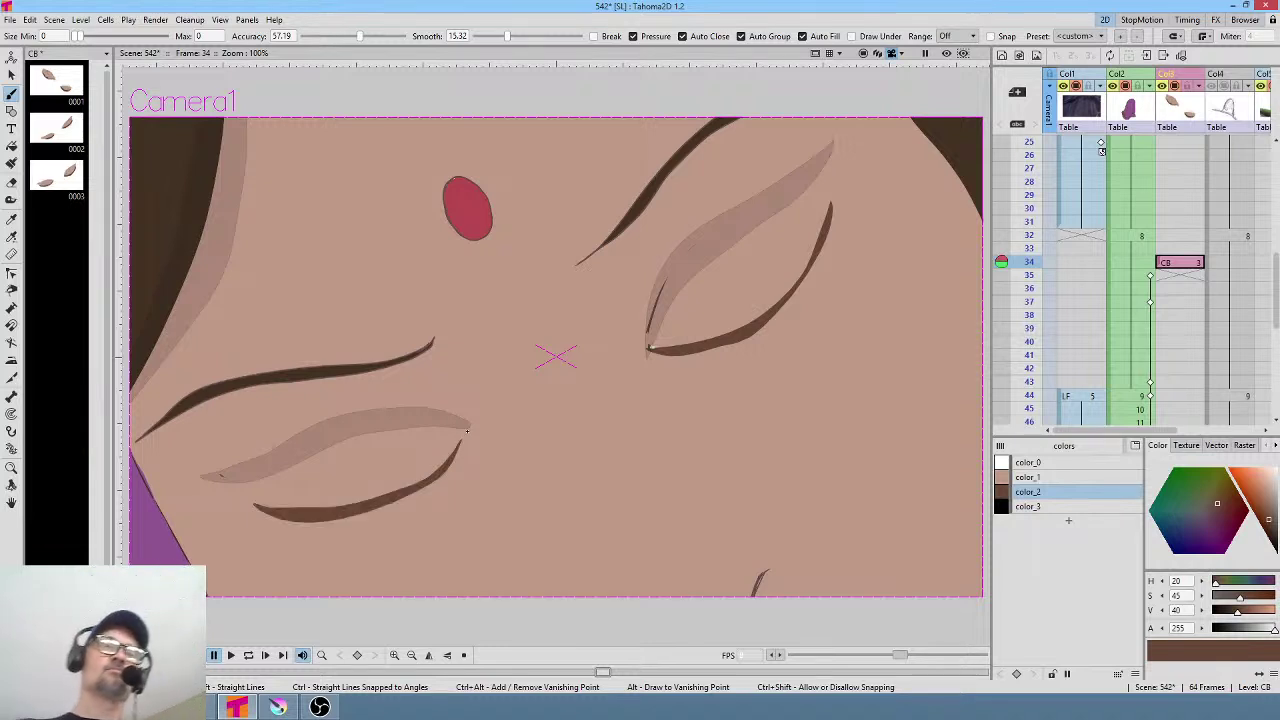
Shade below both lash lines and along the upper lid creases at frame 34 with the translucent black color_3.
click(1055, 506)
mouse_move(832, 202)
mouse_down()
mouse_move(790, 292)
mouse_move(744, 326)
mouse_move(652, 347)
mouse_move(737, 354)
mouse_move(769, 337)
mouse_move(819, 291)
mouse_move(835, 197)
mouse_up()
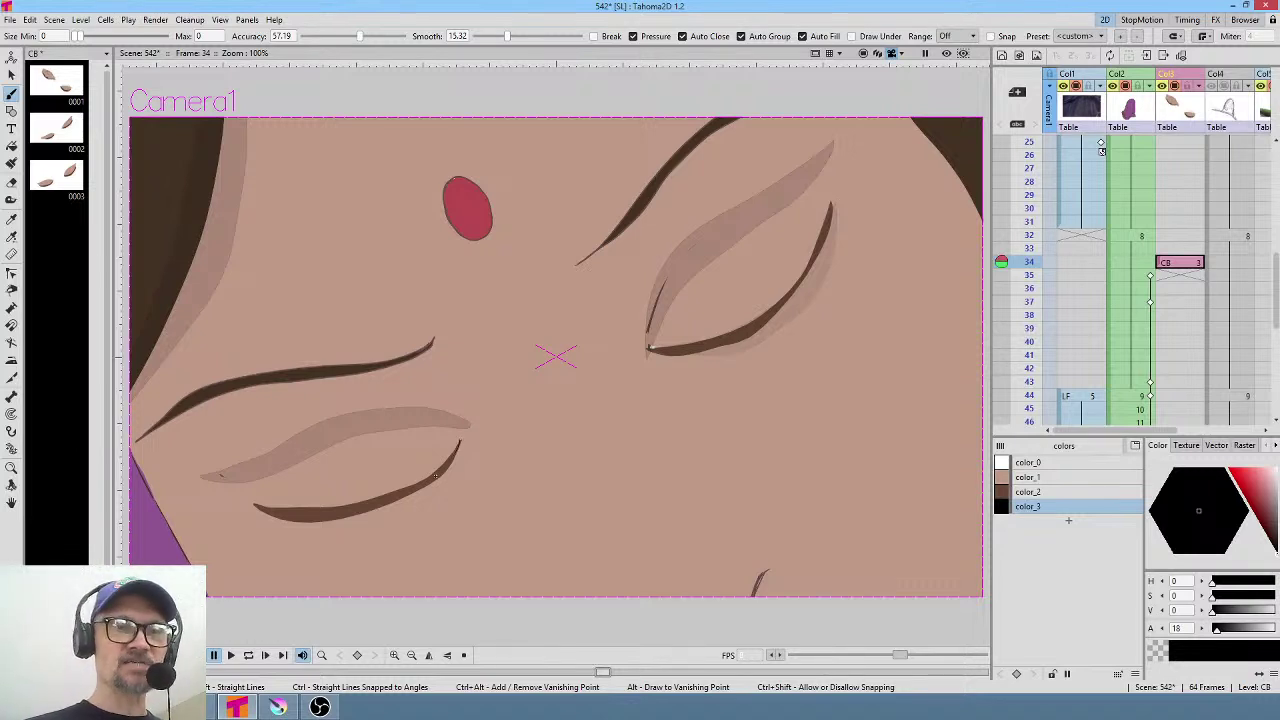
mouse_move(436, 476)
mouse_down()
mouse_move(308, 517)
mouse_move(247, 505)
mouse_move(275, 521)
mouse_move(398, 524)
mouse_move(443, 490)
mouse_move(458, 446)
mouse_up()
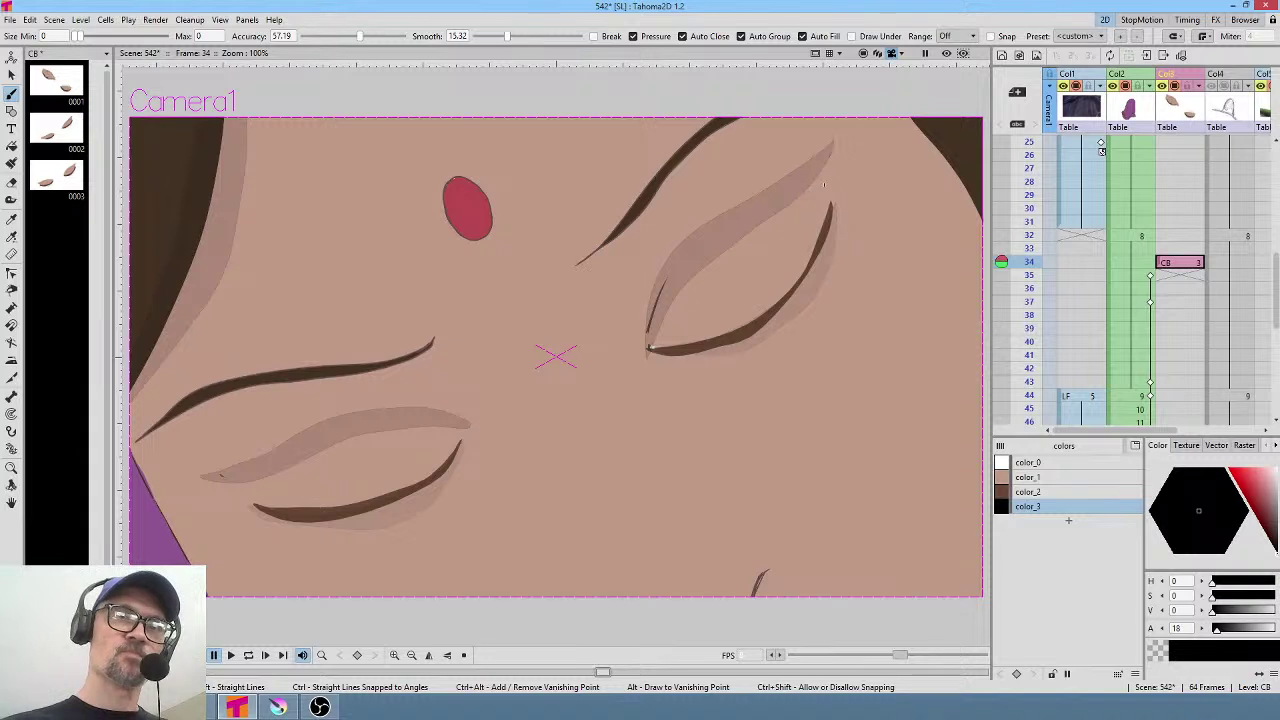
mouse_move(824, 185)
mouse_down()
mouse_move(733, 215)
mouse_move(656, 330)
mouse_move(684, 287)
mouse_move(818, 178)
mouse_up()
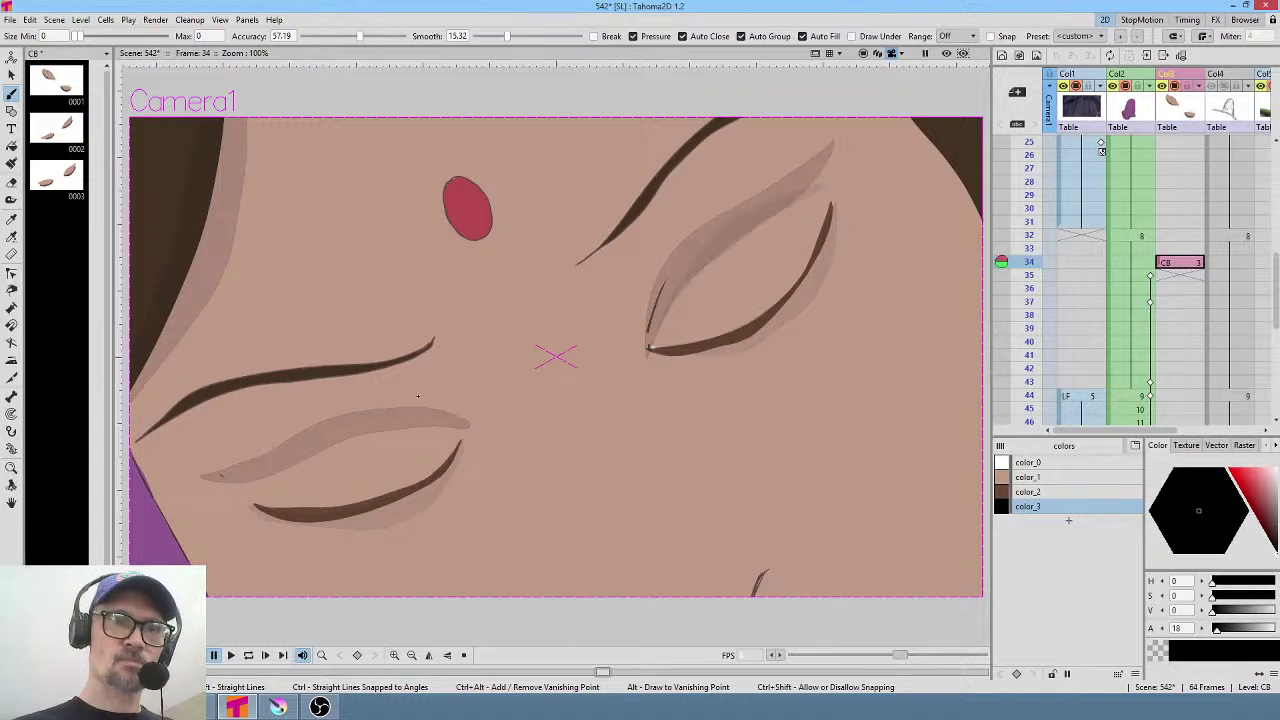
mouse_move(426, 410)
mouse_down()
mouse_move(285, 436)
mouse_move(318, 455)
mouse_move(442, 405)
mouse_up()
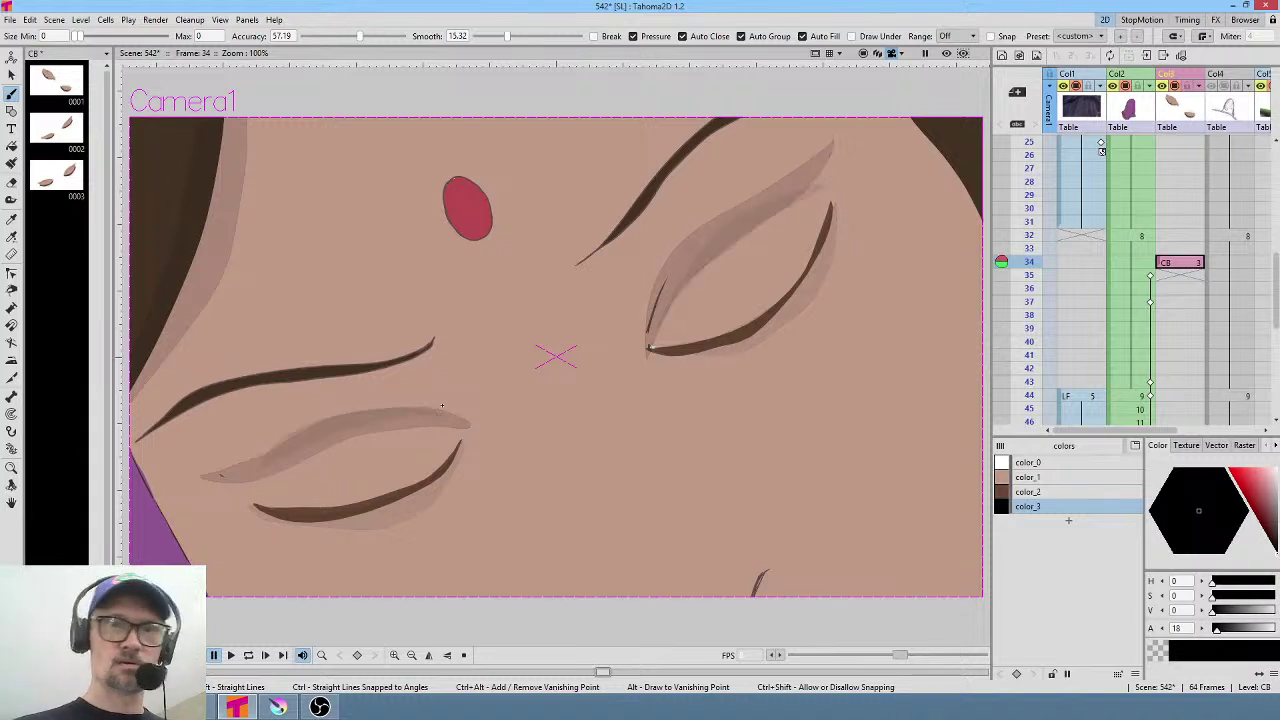
Rename the column holding the CB eyelid drawings as blinx.
click(1177, 266)
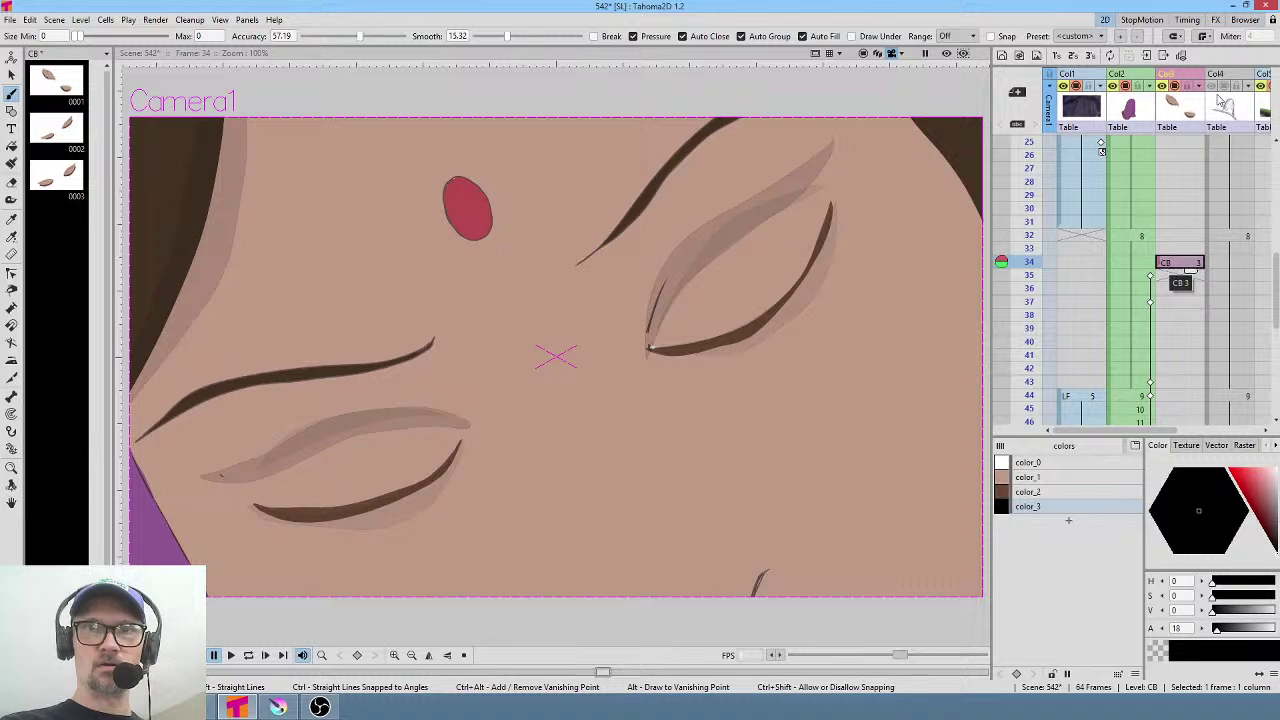
click(1188, 76)
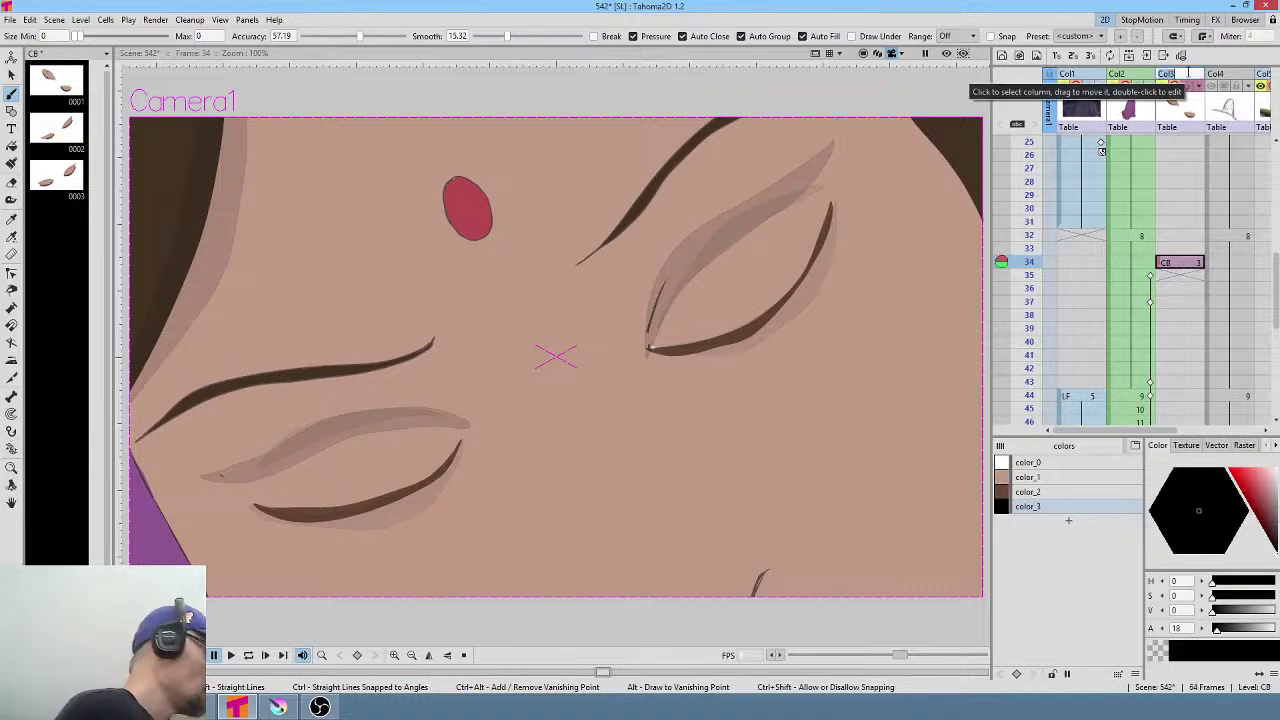
text(bl)
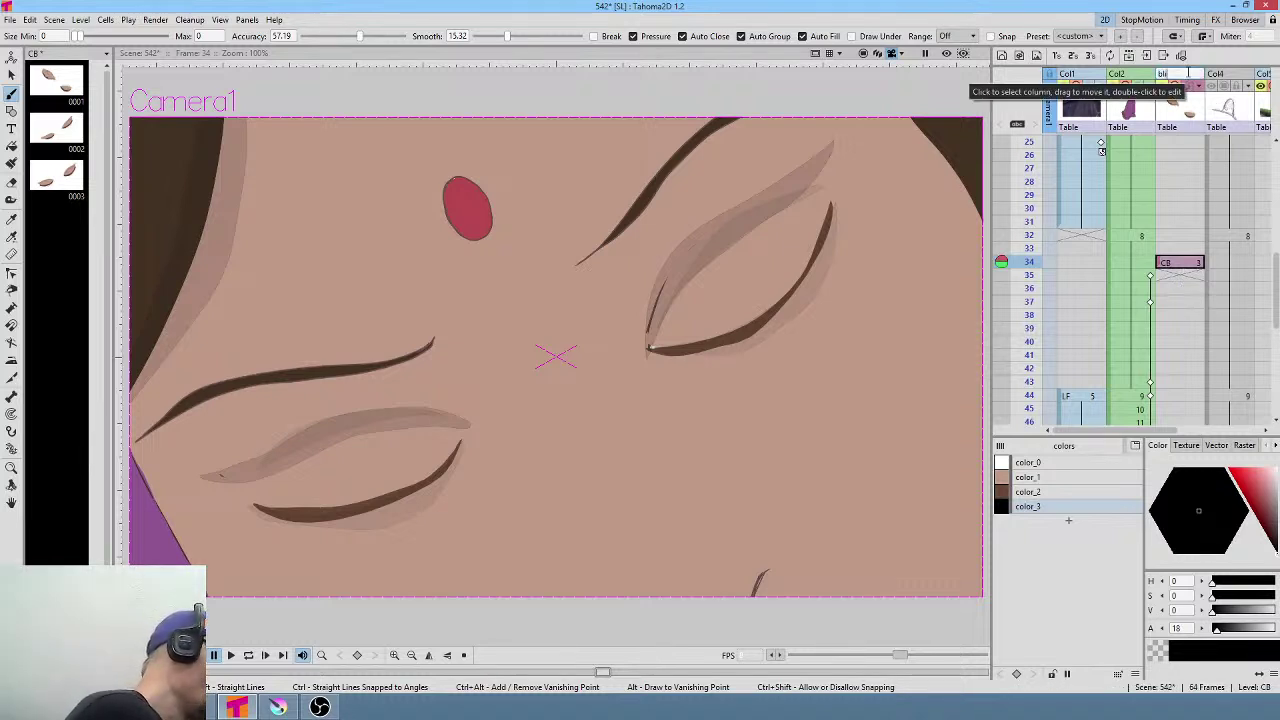
text(ush)
key(Return)
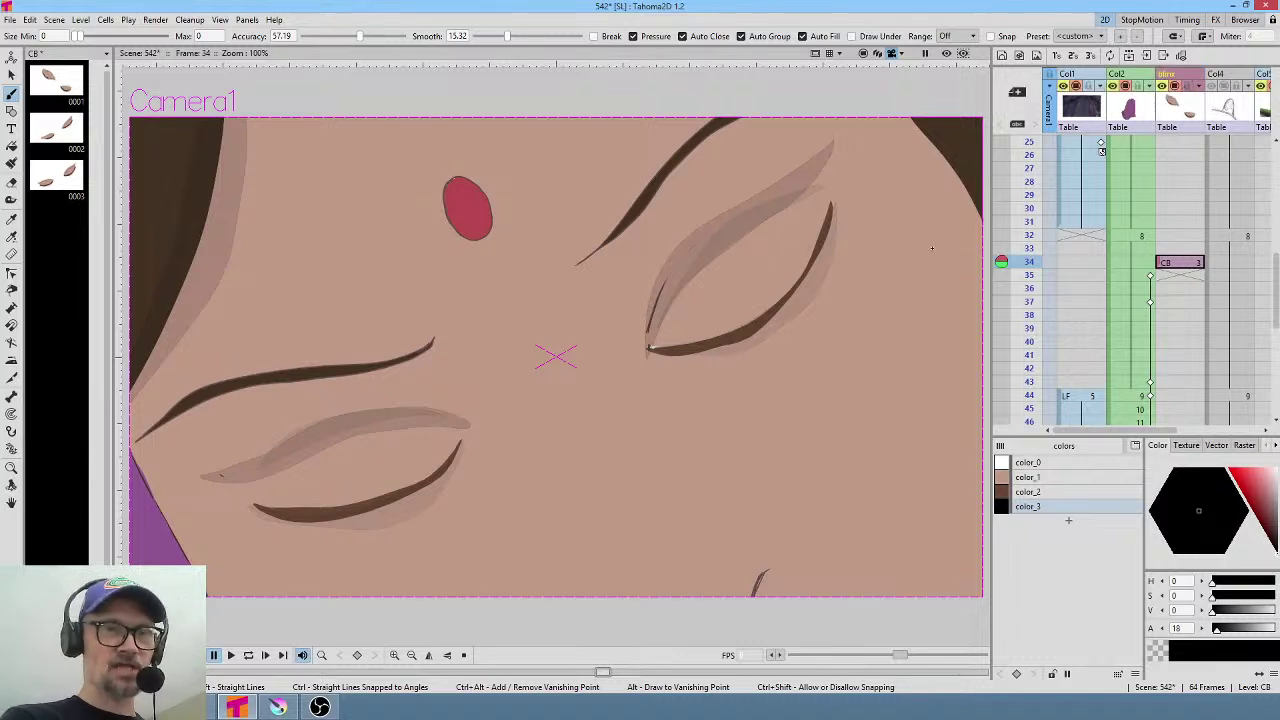
Link the blinx column to Col2 as its parent in the Stage Schematic, replacing its link to Table.
key(F9)
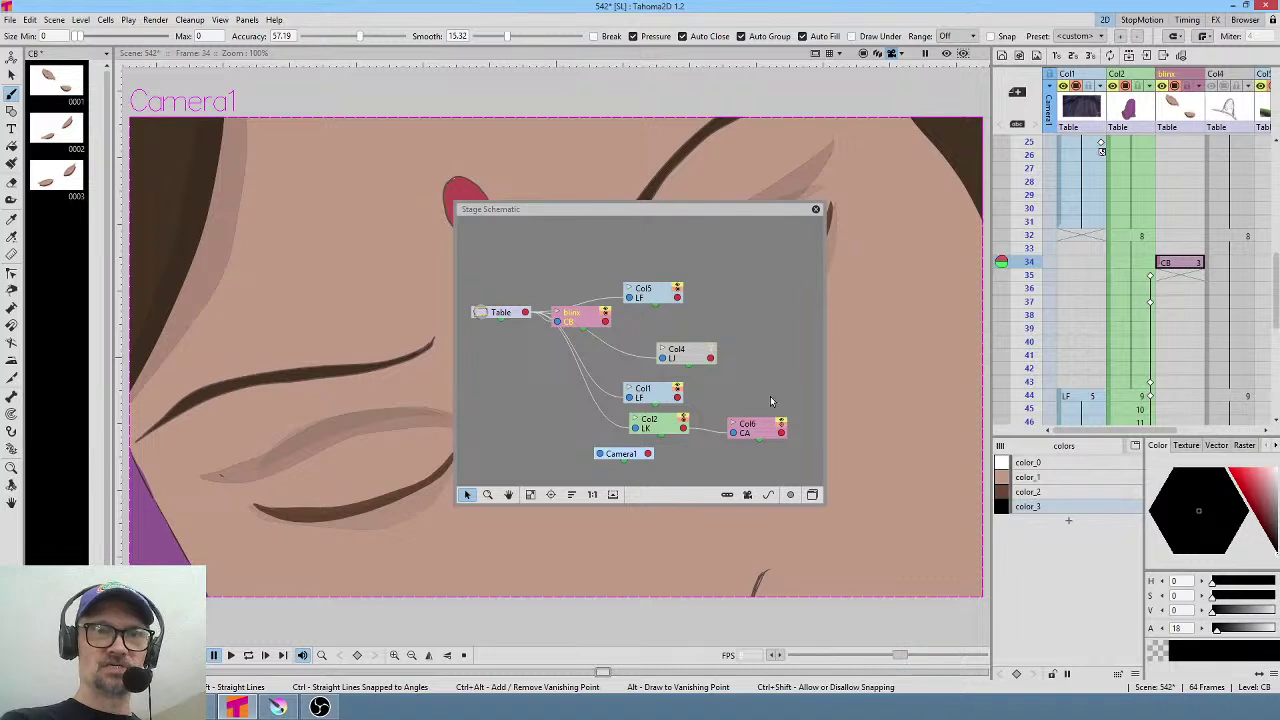
drag(590, 328, 684, 427)
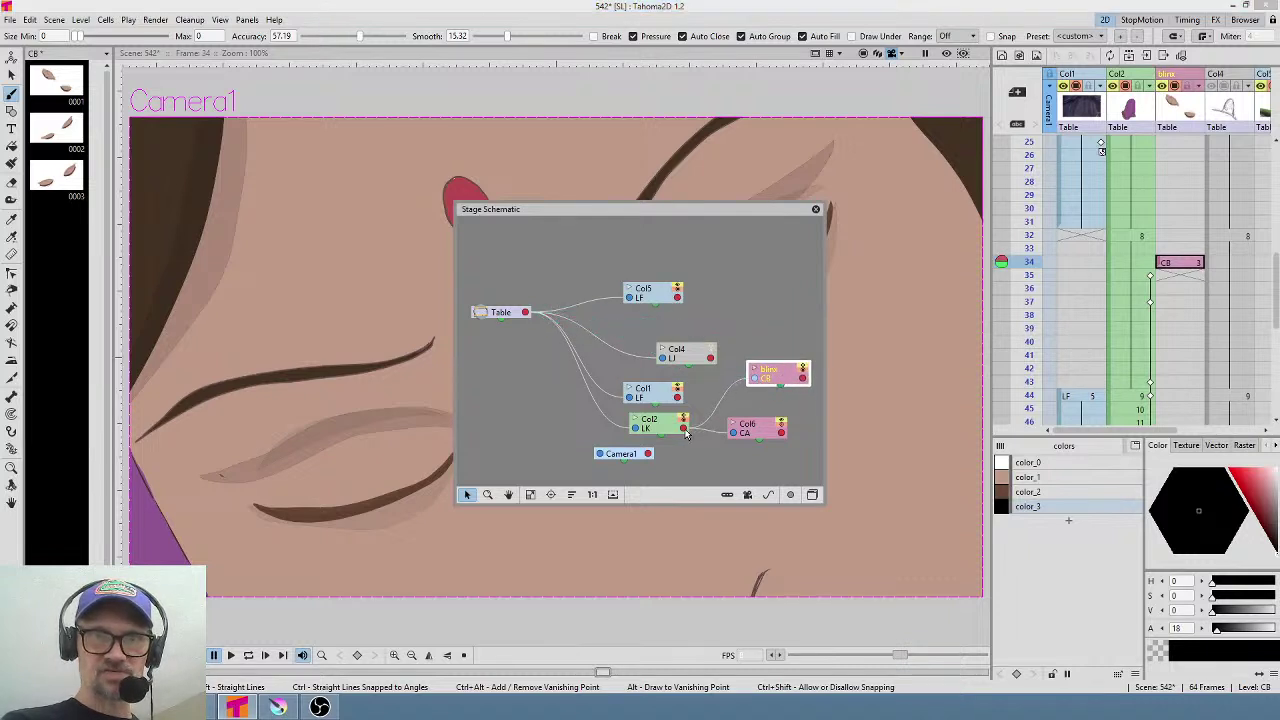
click(816, 211)
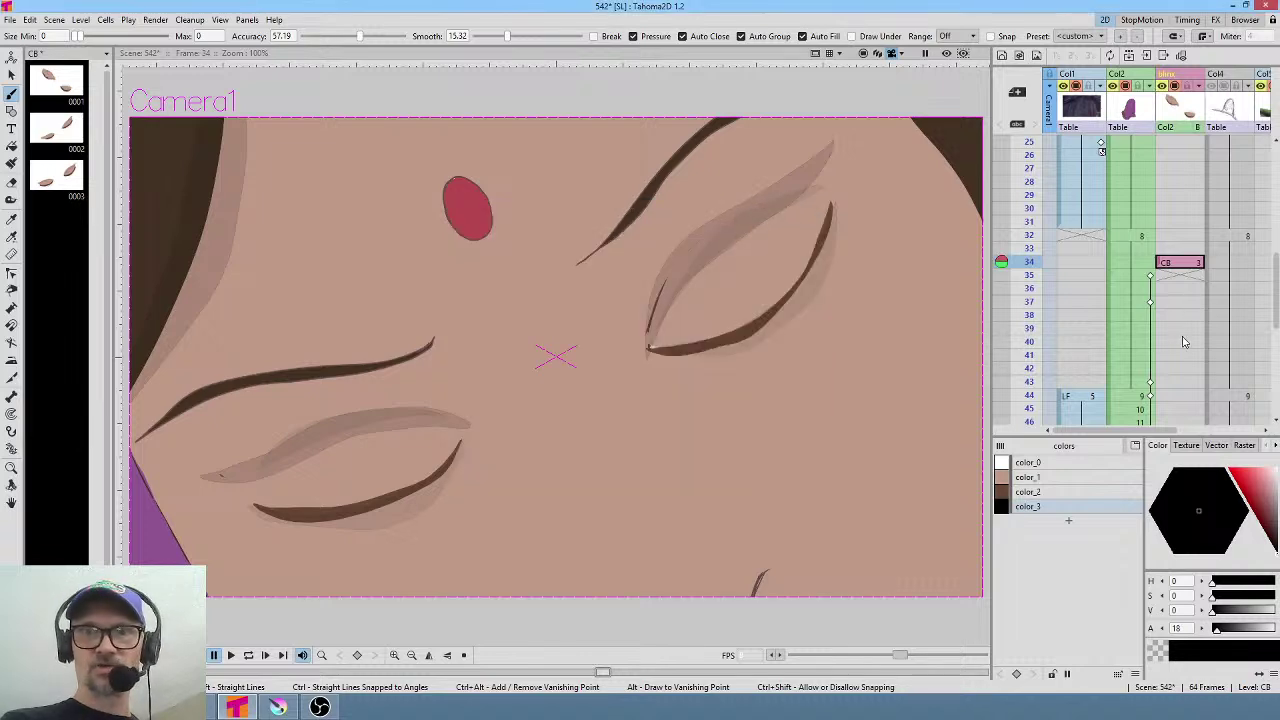
Reuse CB drawing 3 at frame 40 of the blinx column for a second blink.
click(1182, 342)
click(1180, 264)
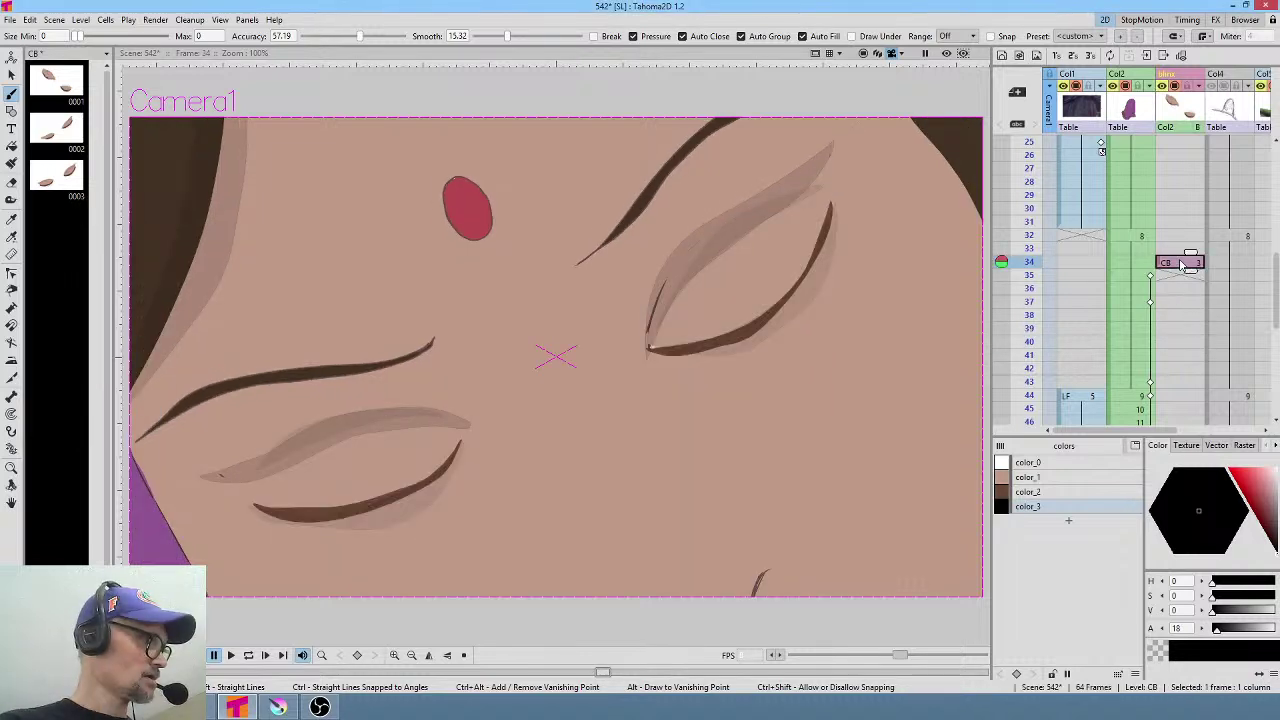
click(1182, 342)
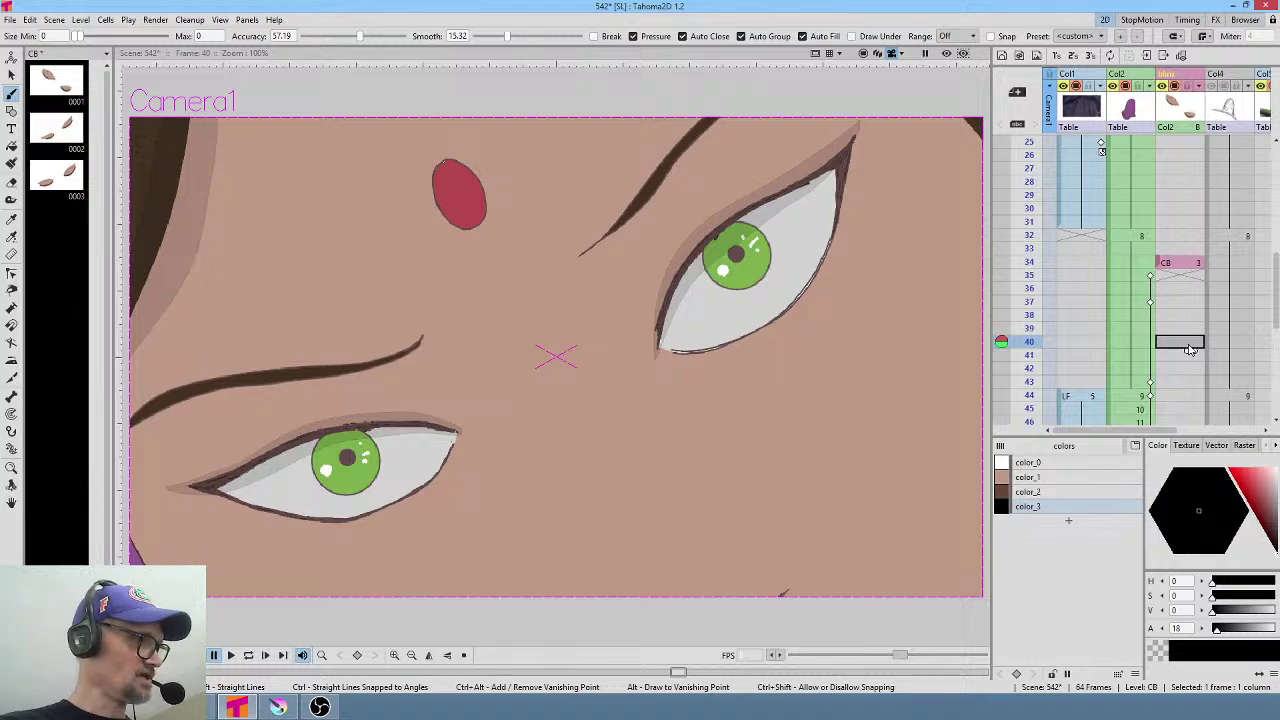
text(3)
key(Return)
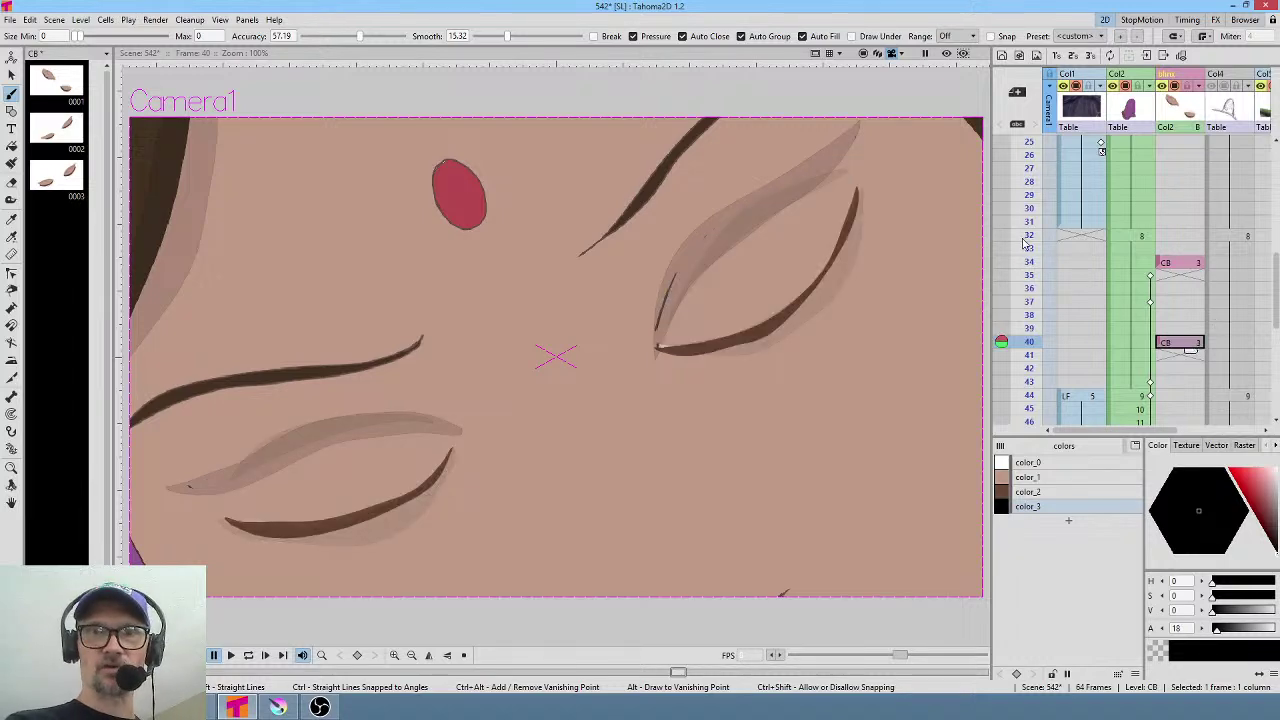
Play the close-up shot from frame 32 to check the timing of the two blinks.
drag(1025, 243, 1040, 220)
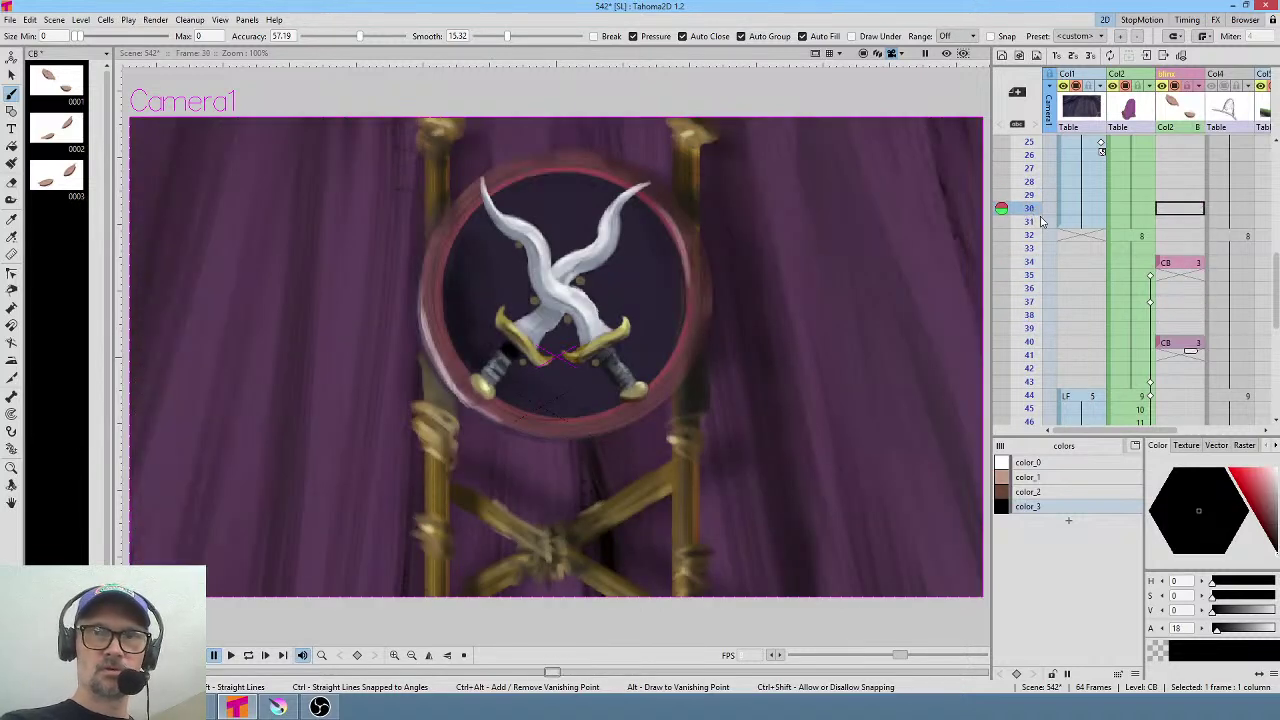
click(1150, 240)
key(p)
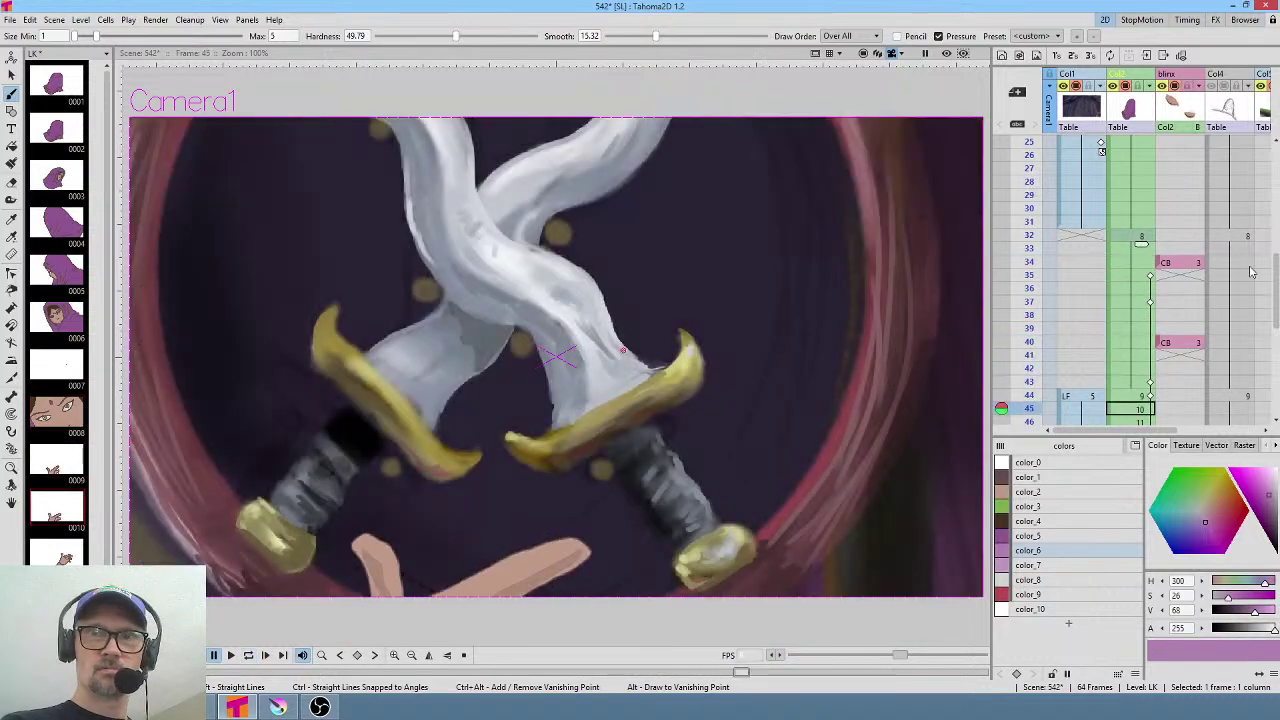
Move the second blink of the close-up from frame 40 to frame 36 and play the shot again.
click(1165, 343)
drag(1160, 347, 1160, 295)
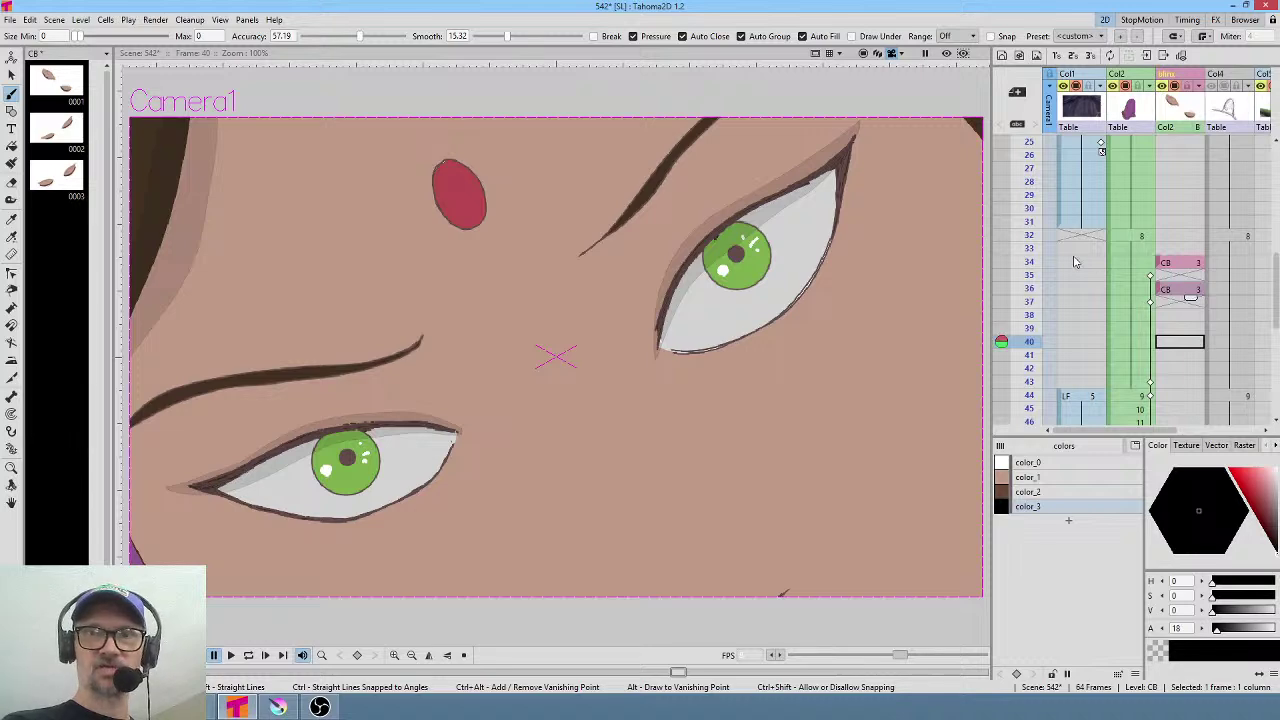
click(1142, 248)
key(p)
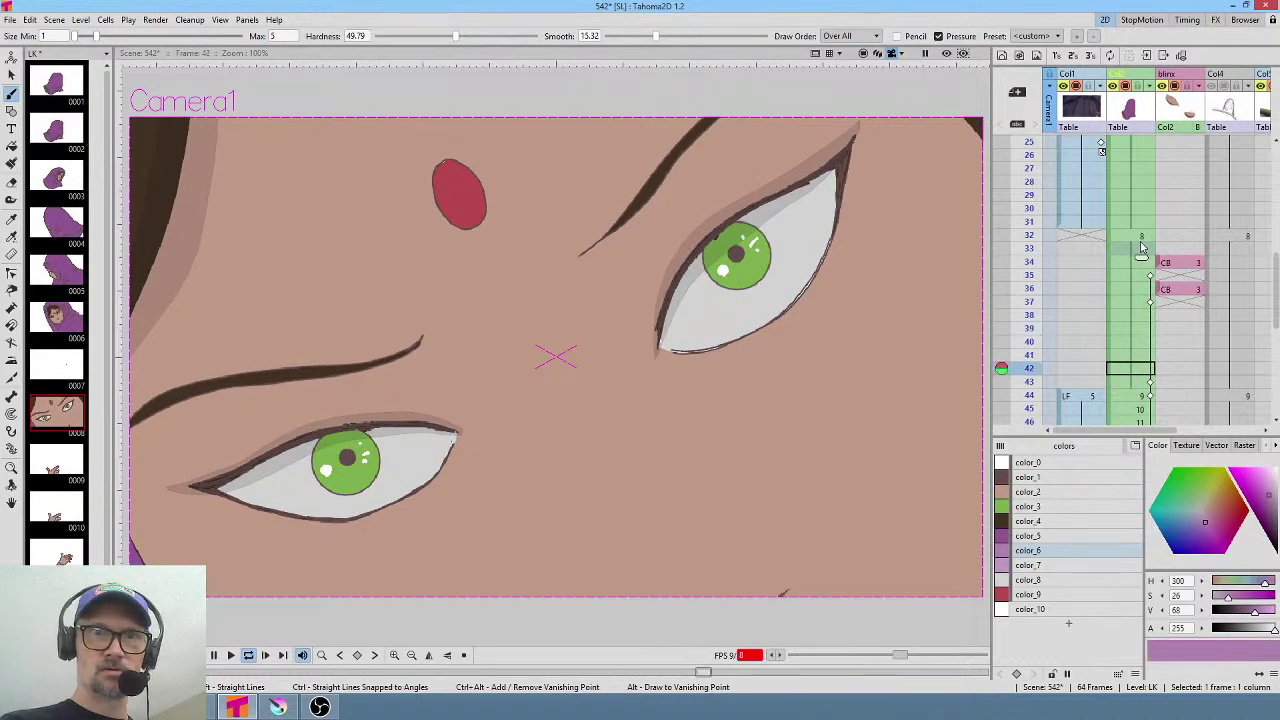
Examine the crossed-swords shot around frames 44 to 53 to see how the hand reaches for the hilt.
scroll(820, 289, down, 2)
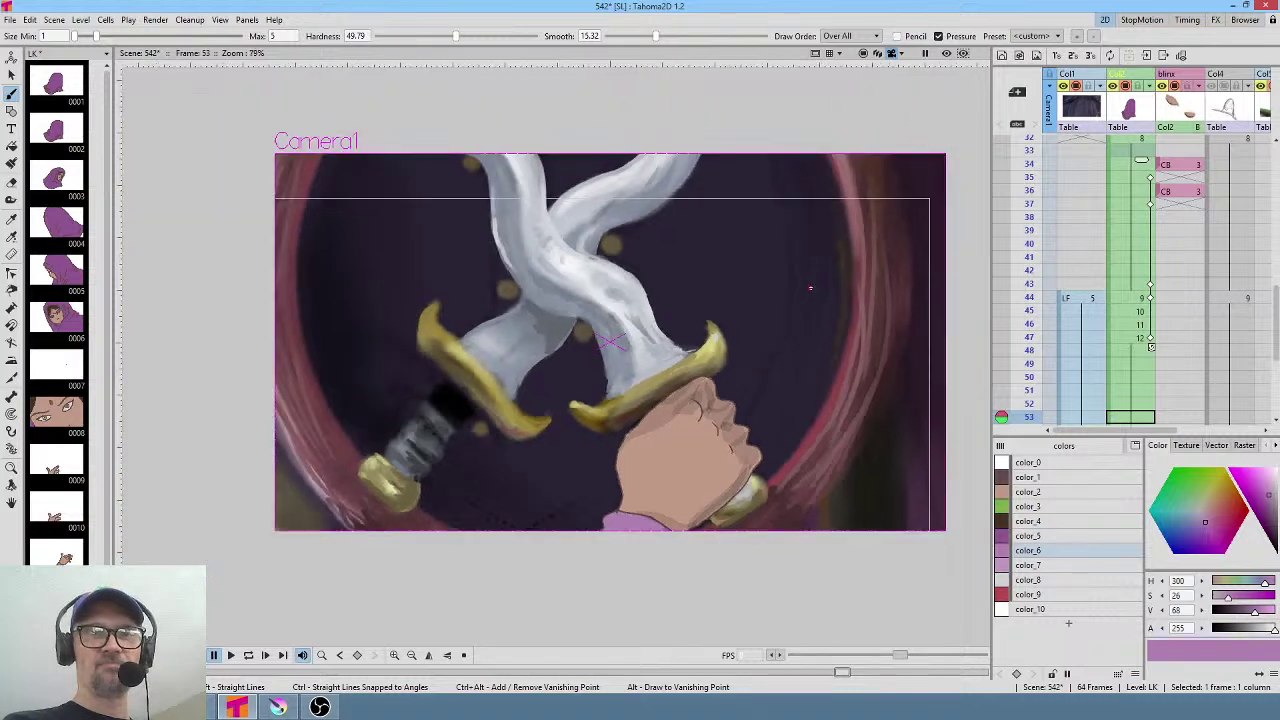
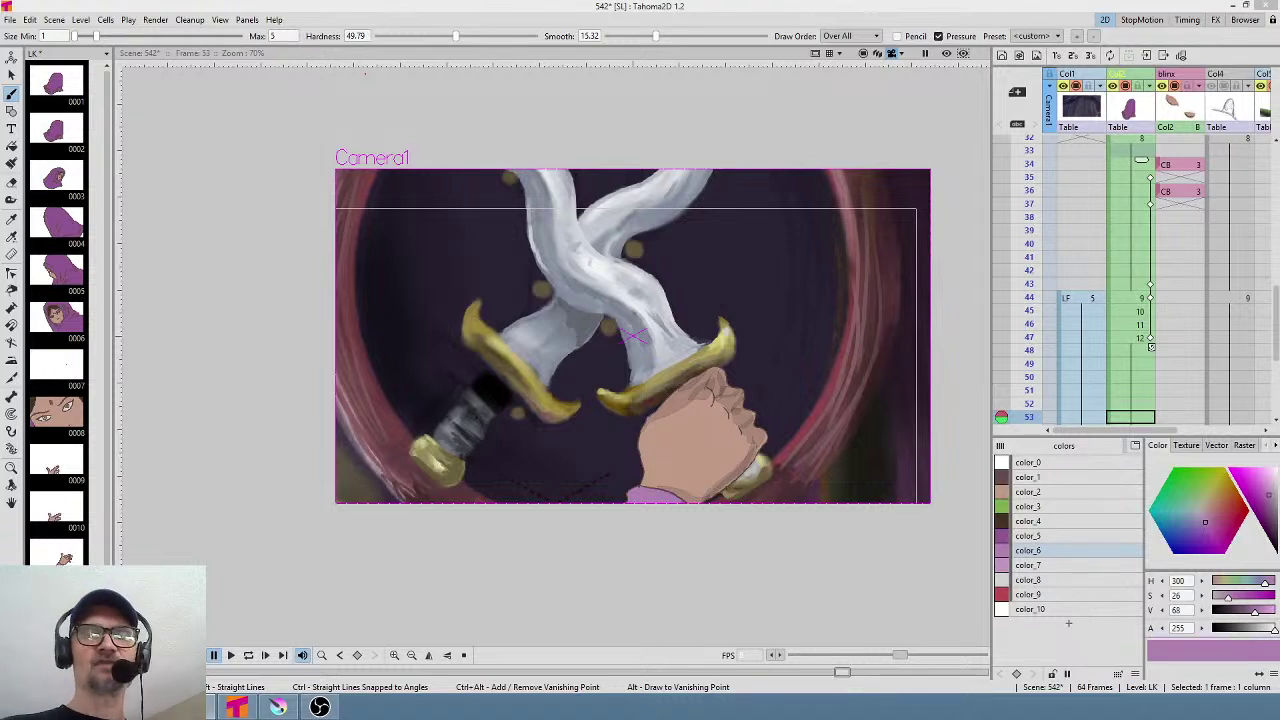
middle_click(1182, 216)
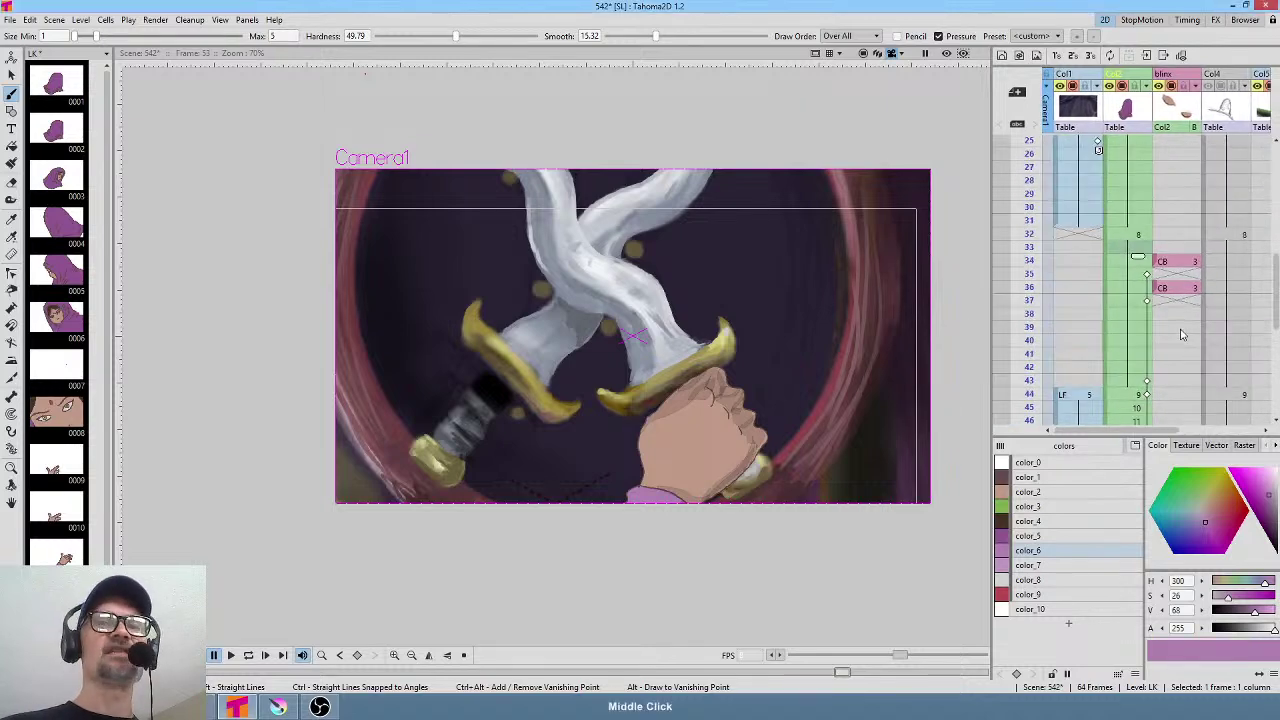
scroll(1190, 290, down, 5)
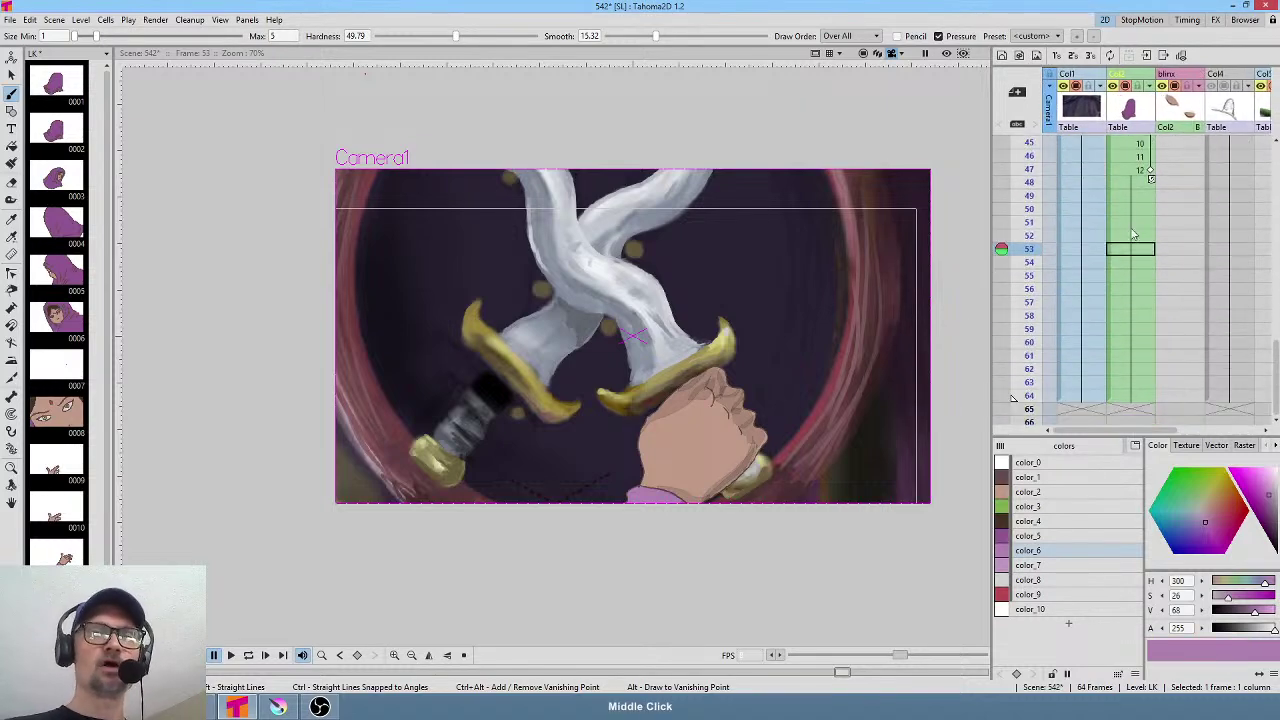
scroll(1166, 210, up, 3)
drag(1030, 221, 1030, 298)
click(1030, 248)
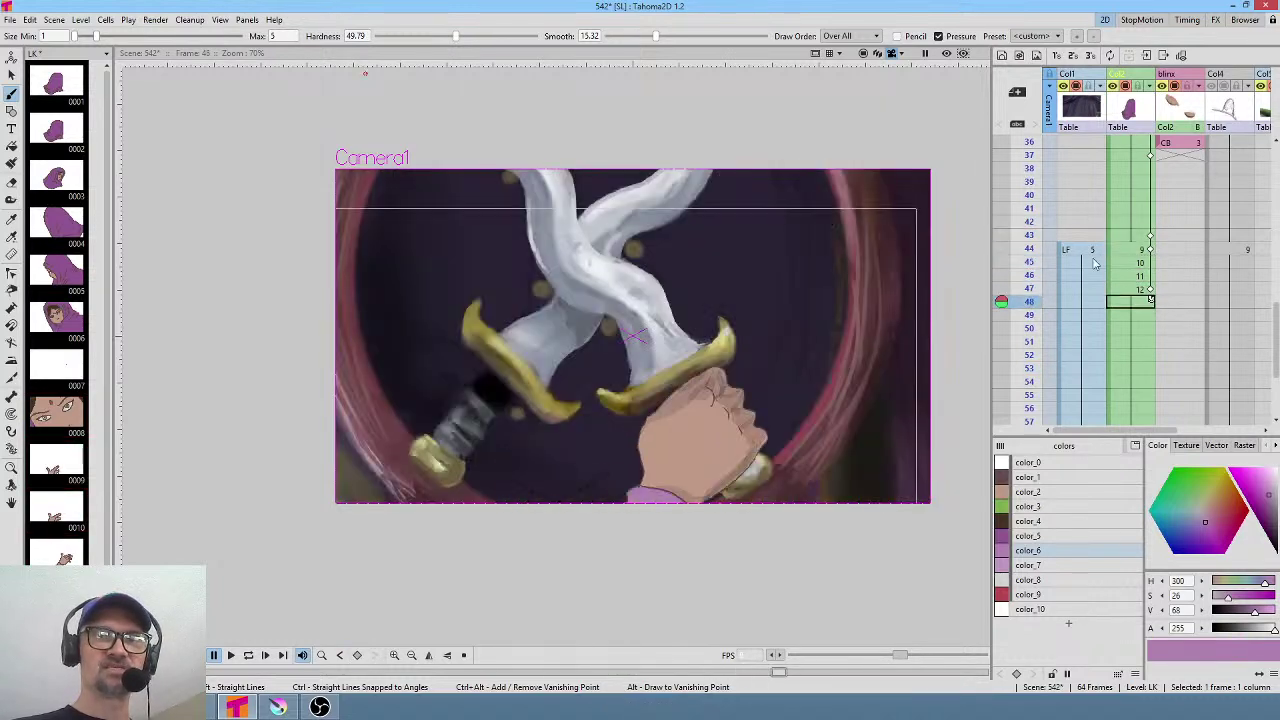
scroll(1033, 248, down, 5)
mouse_move(1033, 150)
mouse_down()
mouse_move(1030, 211)
mouse_move(1030, 185)
mouse_move(1030, 198)
mouse_up()
Turn on the rendered preview and check the reaching hand at frames 44 and 45.
click(946, 53)
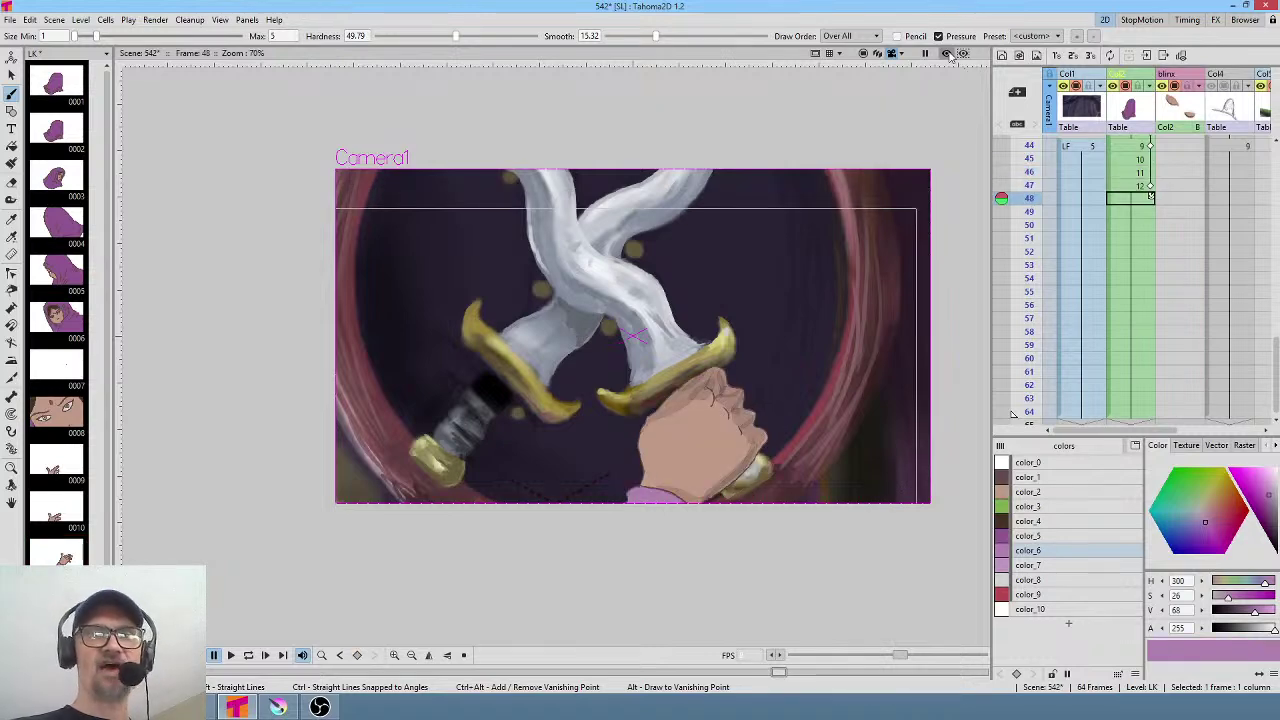
click(1029, 172)
key(Down)
key(Down)
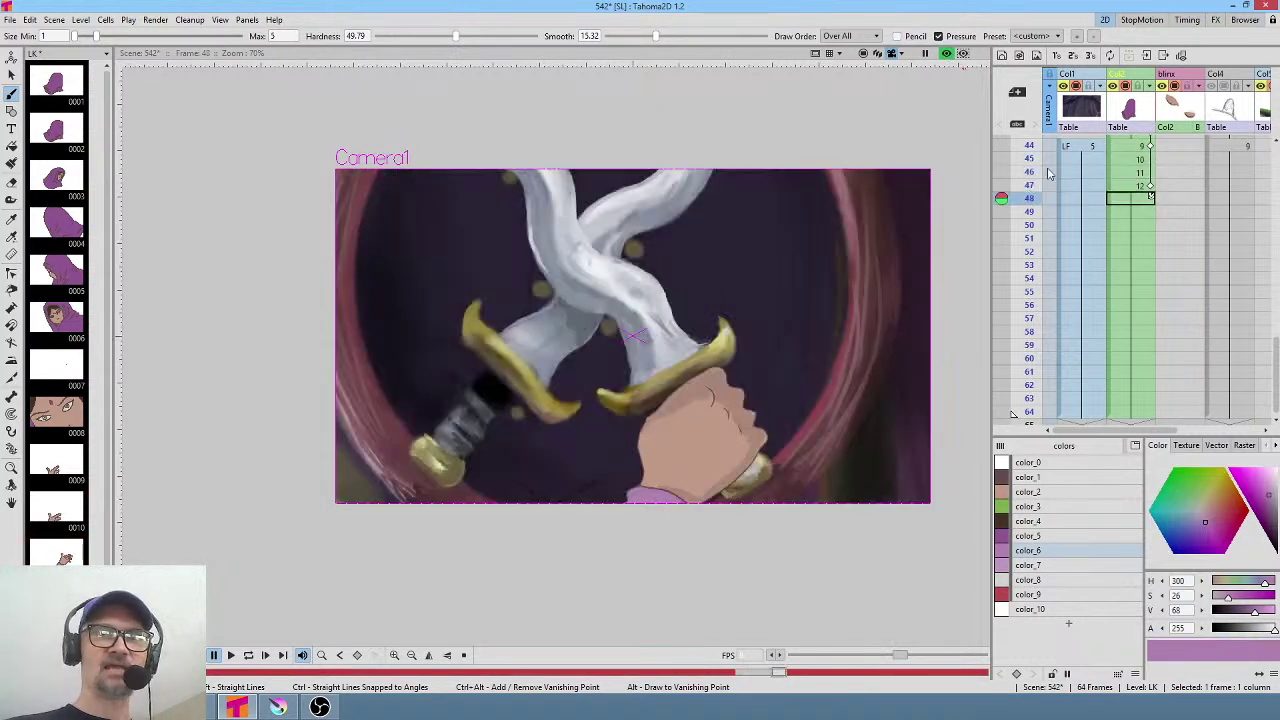
middle_click(1190, 282)
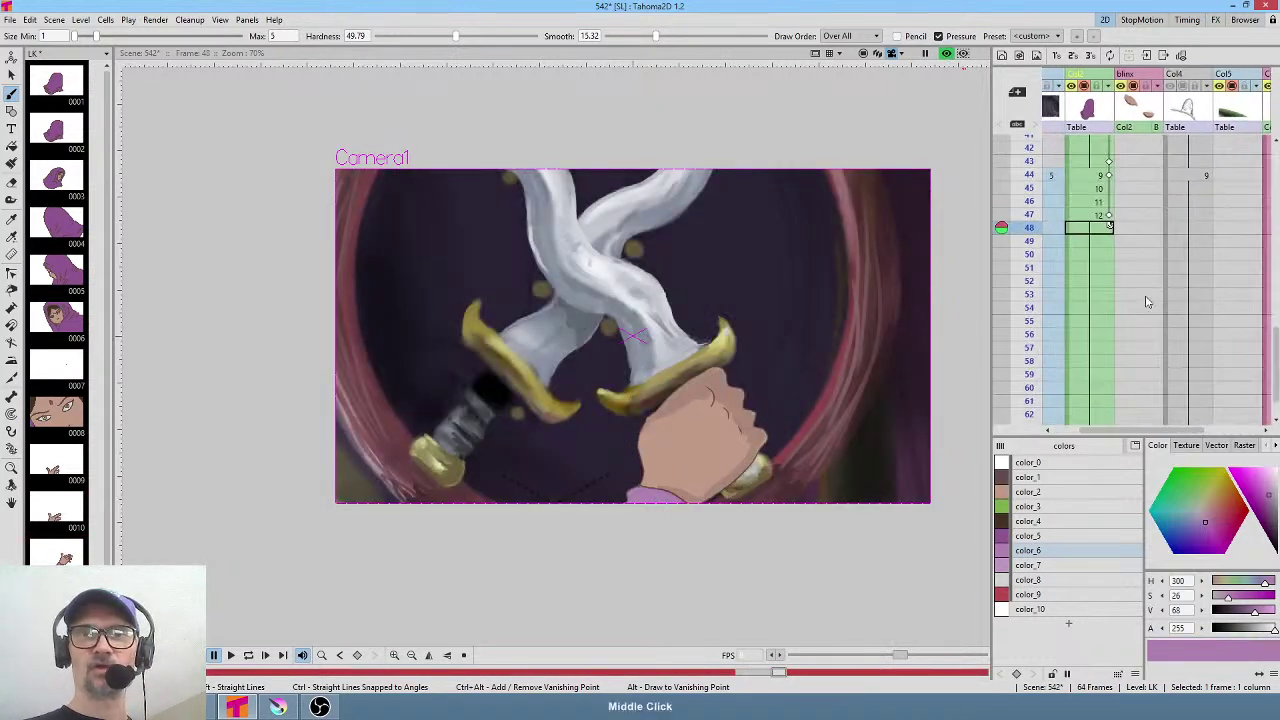
click(1148, 176)
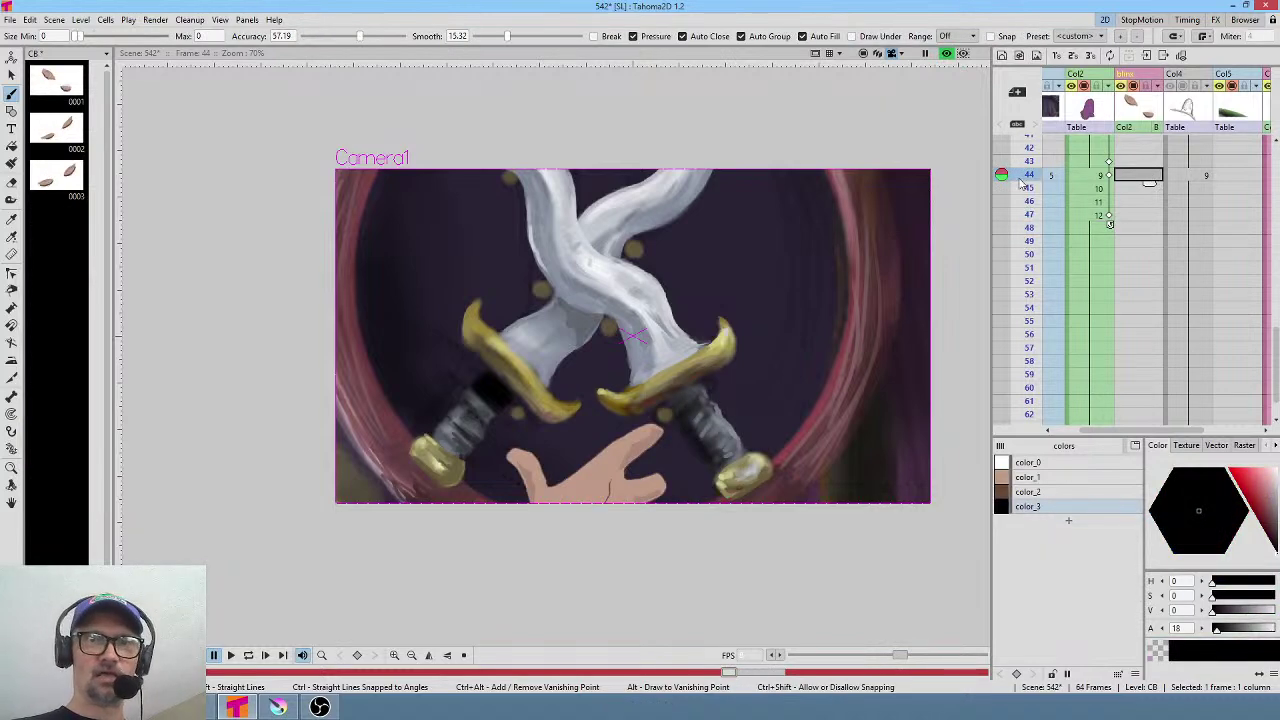
mouse_move(1023, 186)
mouse_down()
mouse_move(1031, 230)
mouse_move(1033, 187)
mouse_up()
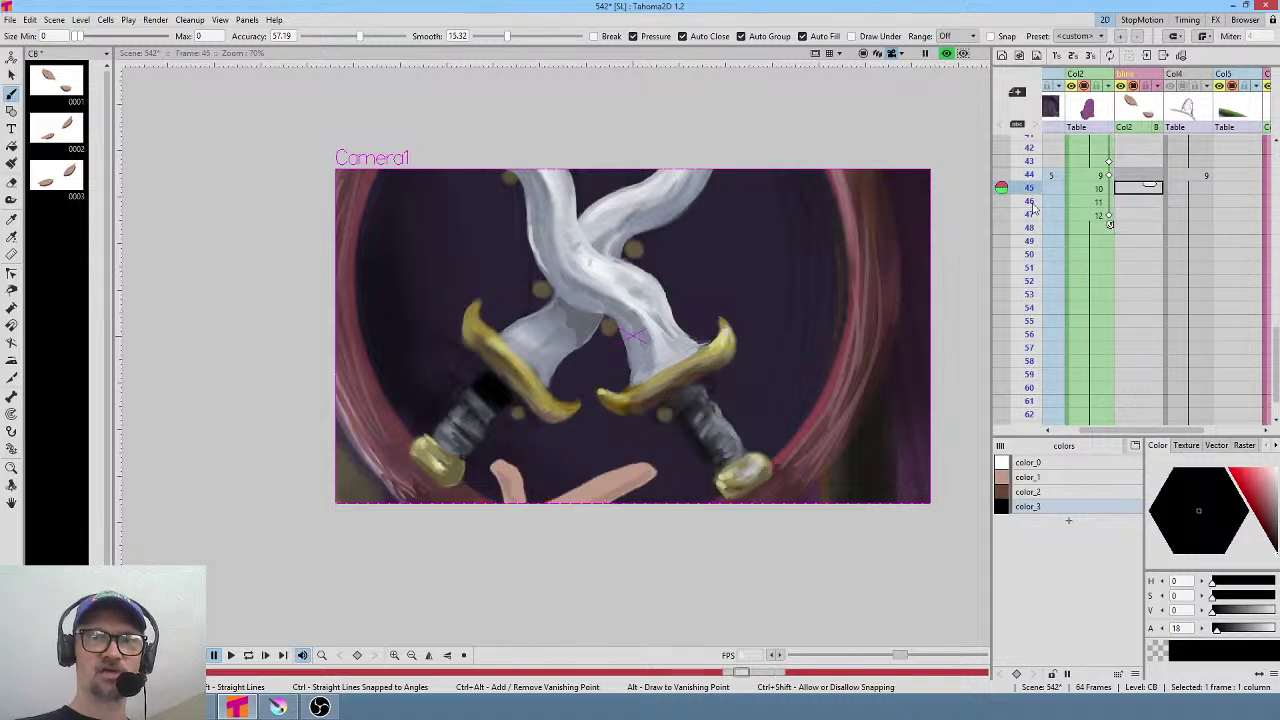
Insert an empty column between Col2 and blinx and create vector level CC in it at frame 44.
click(1150, 176)
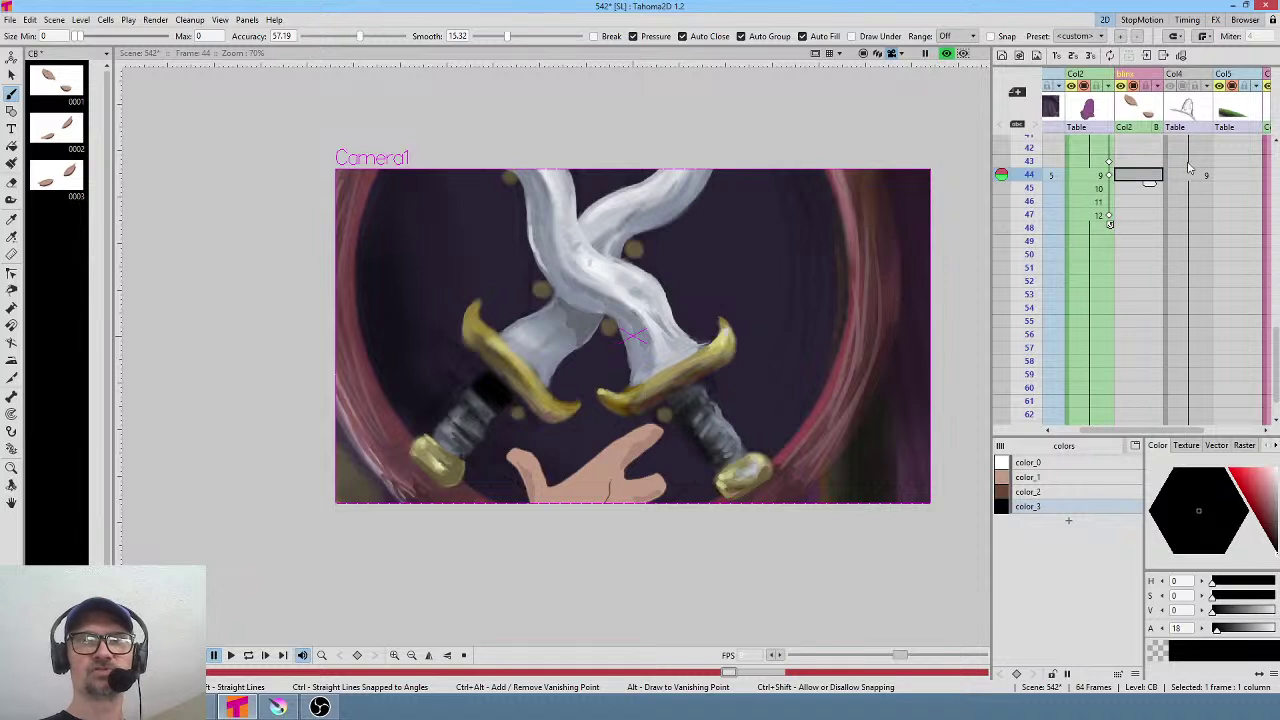
click(1100, 82)
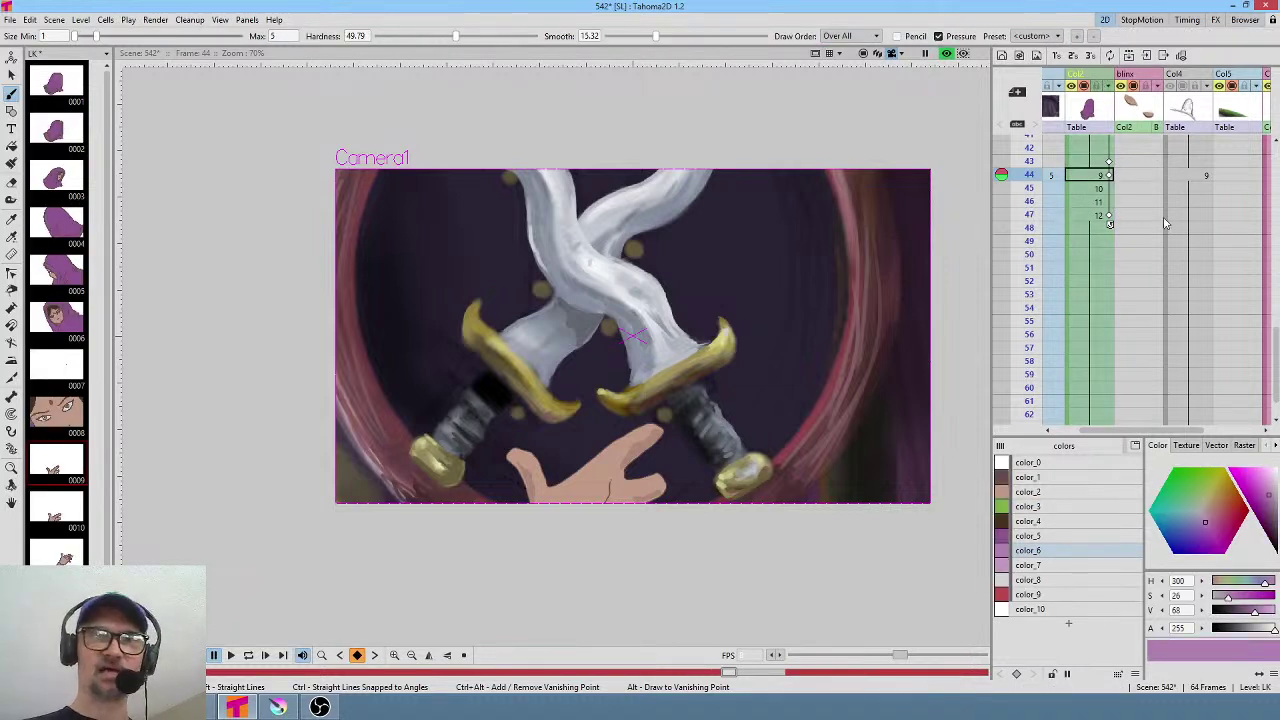
key(Insert)
click(1134, 177)
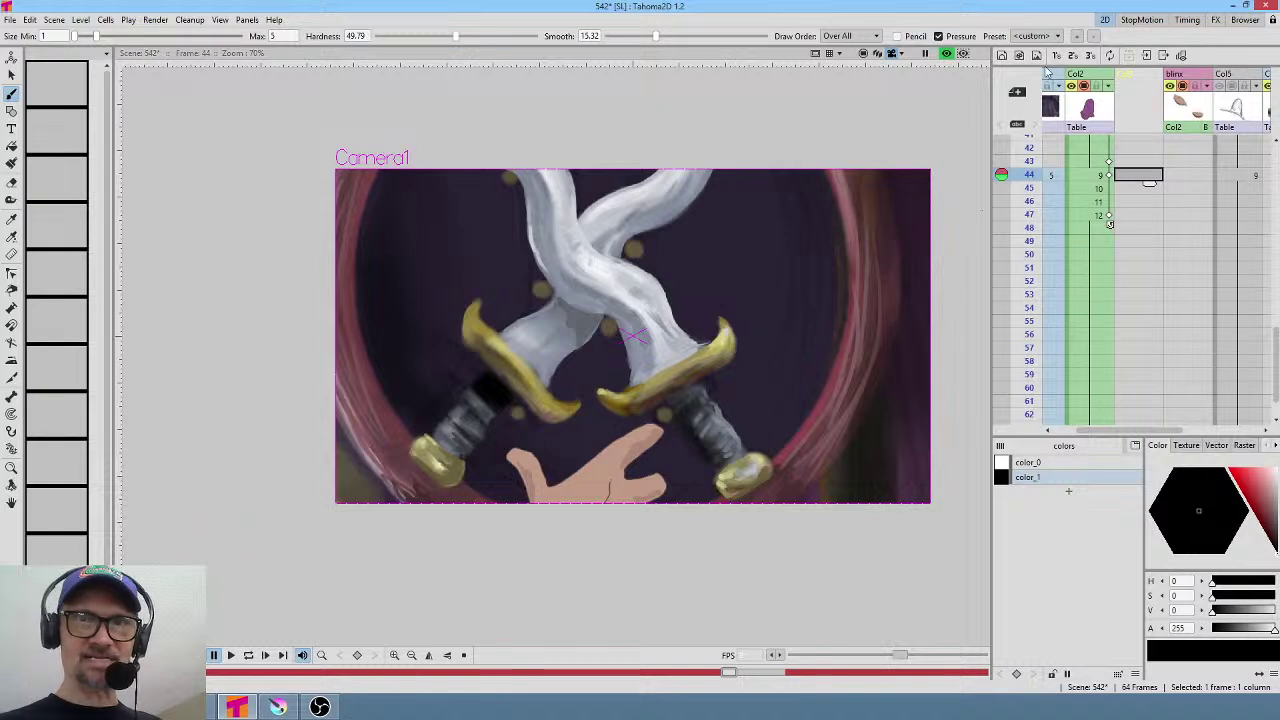
click(1002, 55)
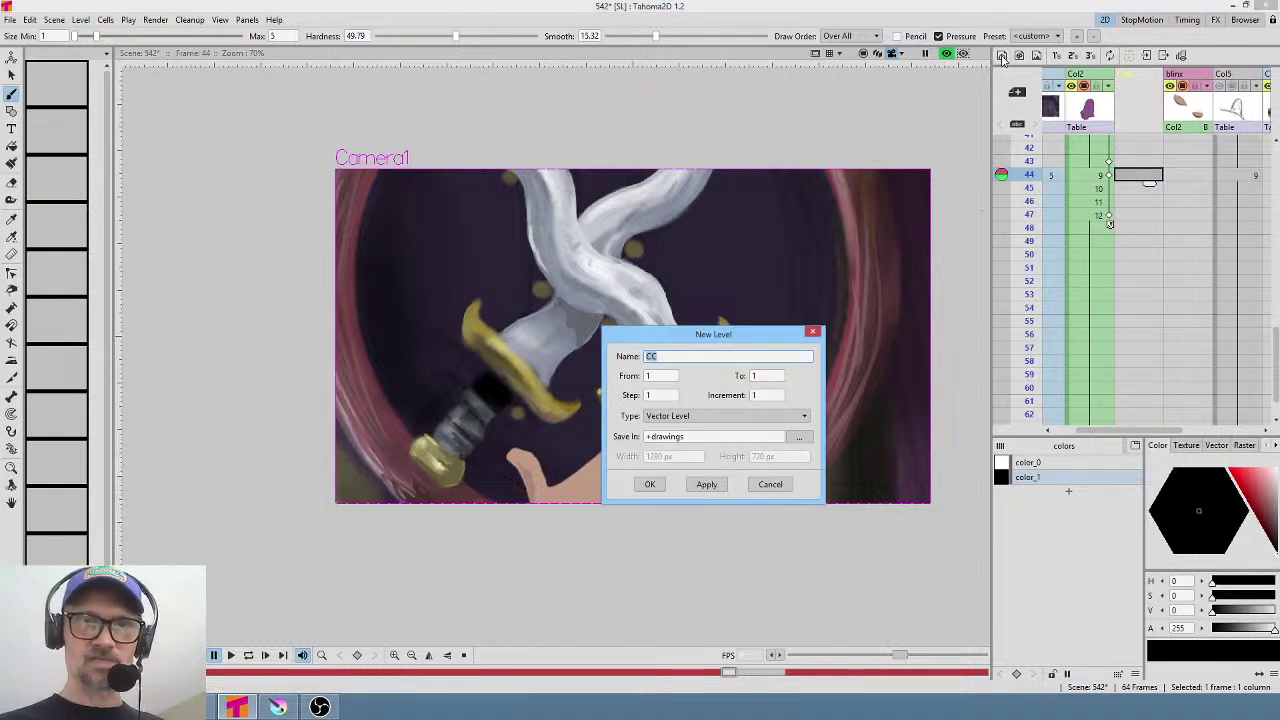
click(651, 484)
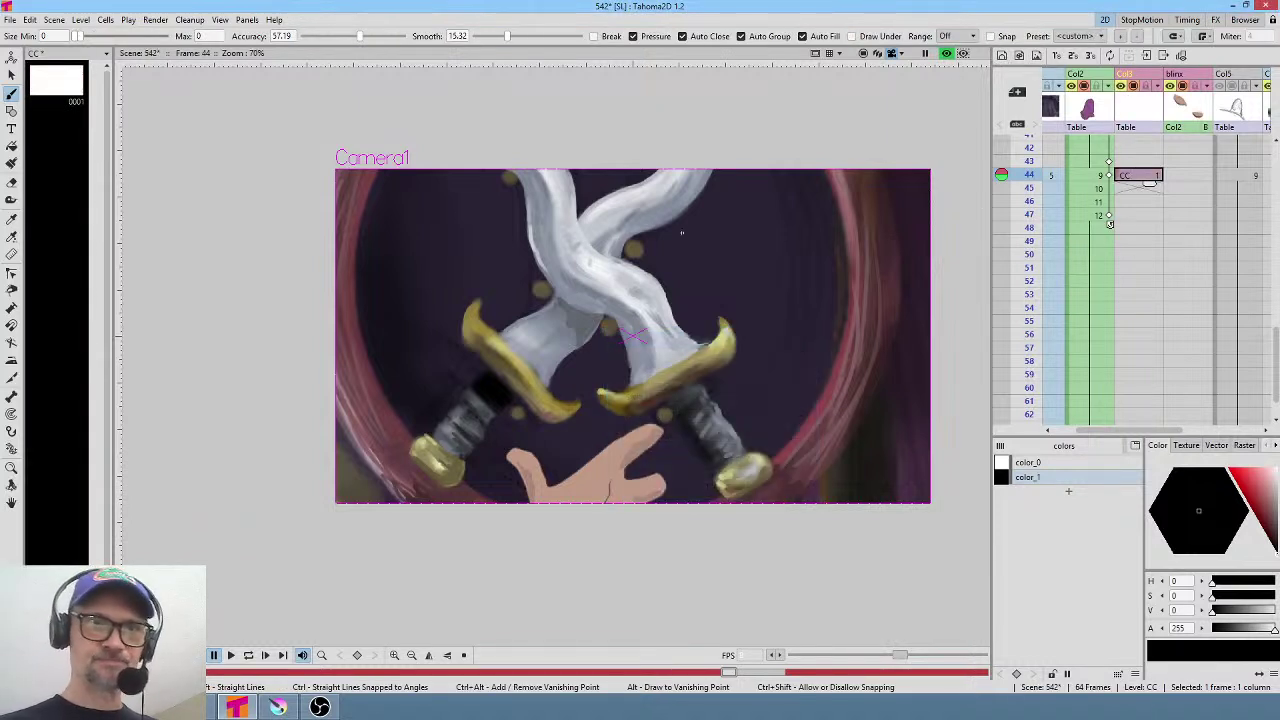
Trace the outline of the front wavy sword blade down to its guard as a closed, filled black shape.
middle_click(661, 277)
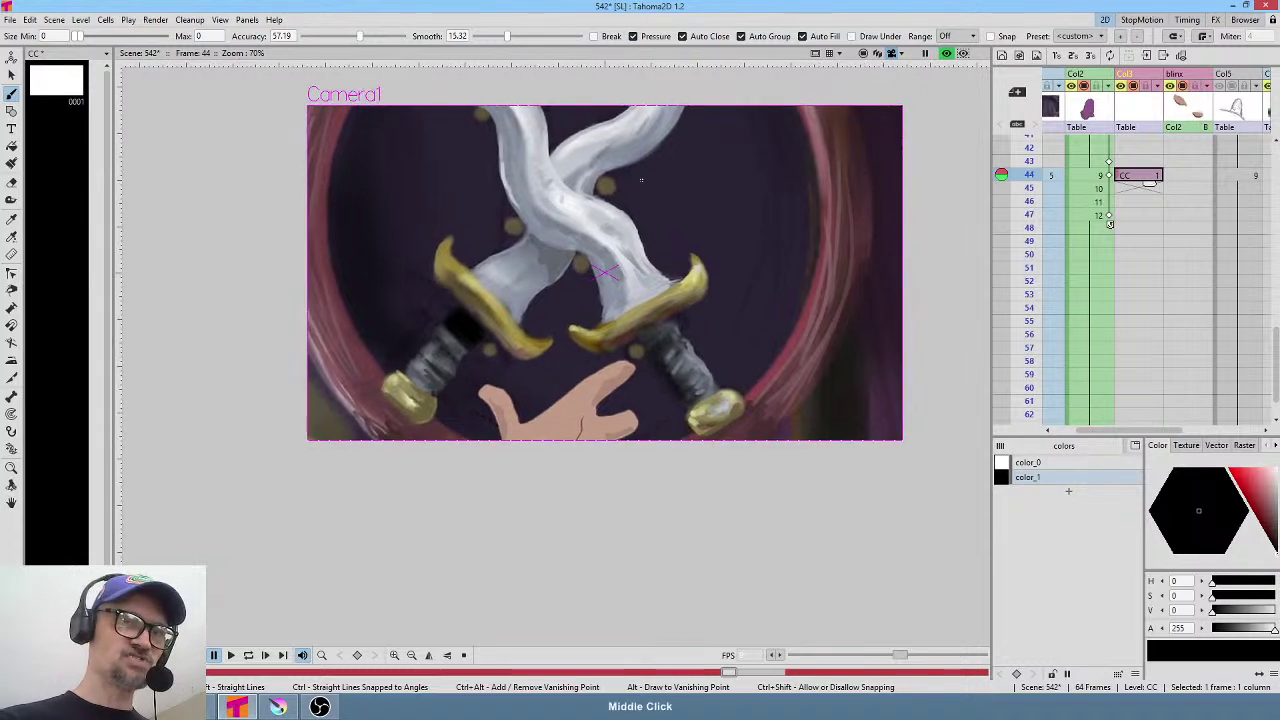
scroll(674, 209, up, 3)
drag(712, 185, 795, 290)
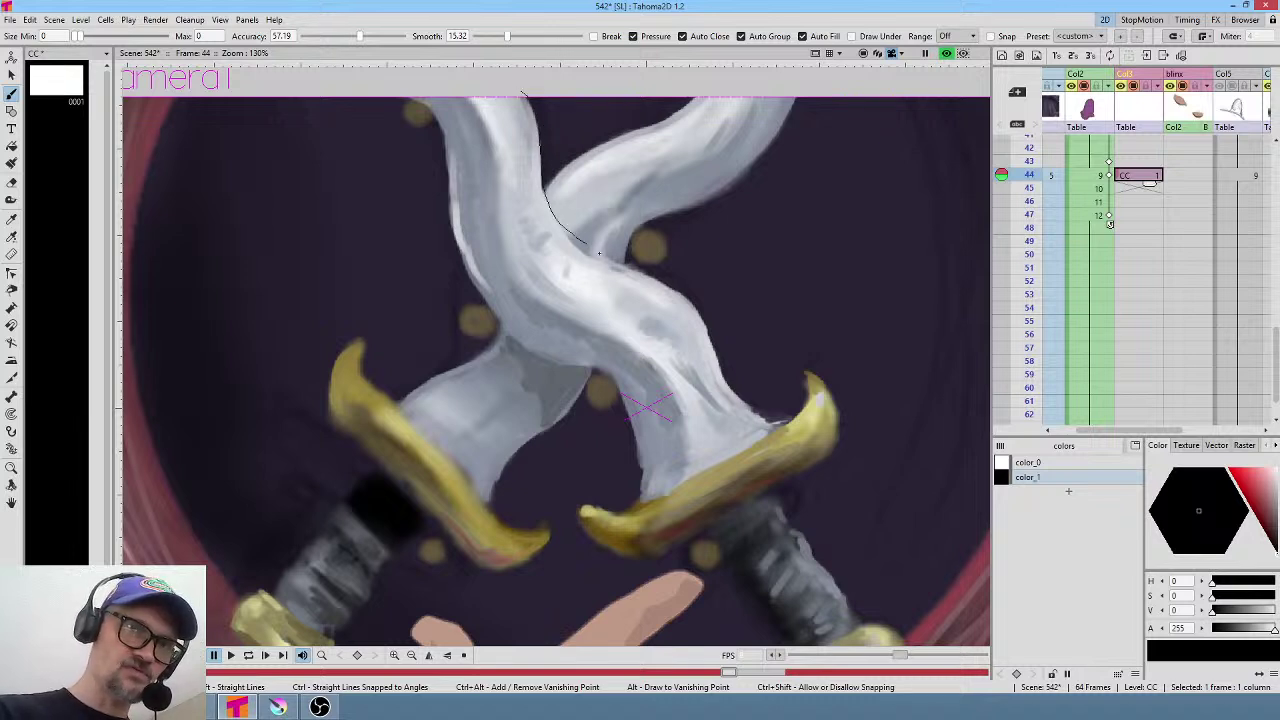
drag(642, 270, 668, 287)
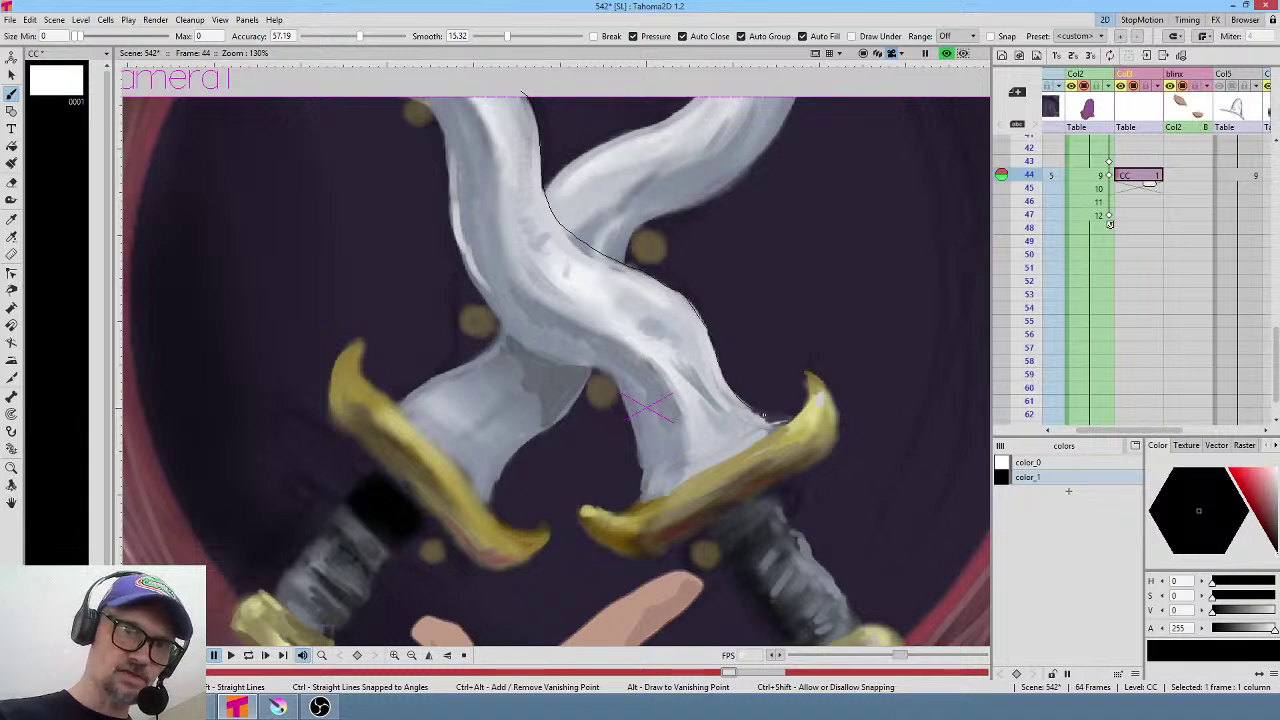
drag(756, 447, 636, 507)
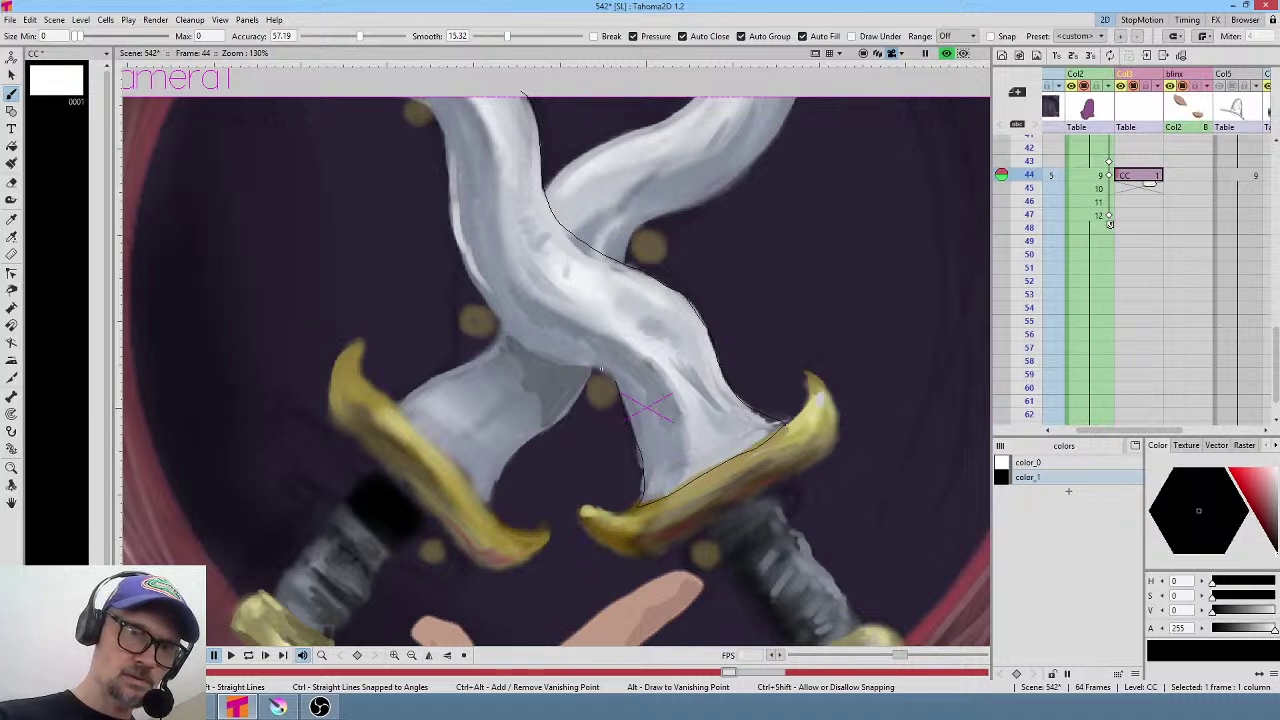
drag(454, 240, 446, 180)
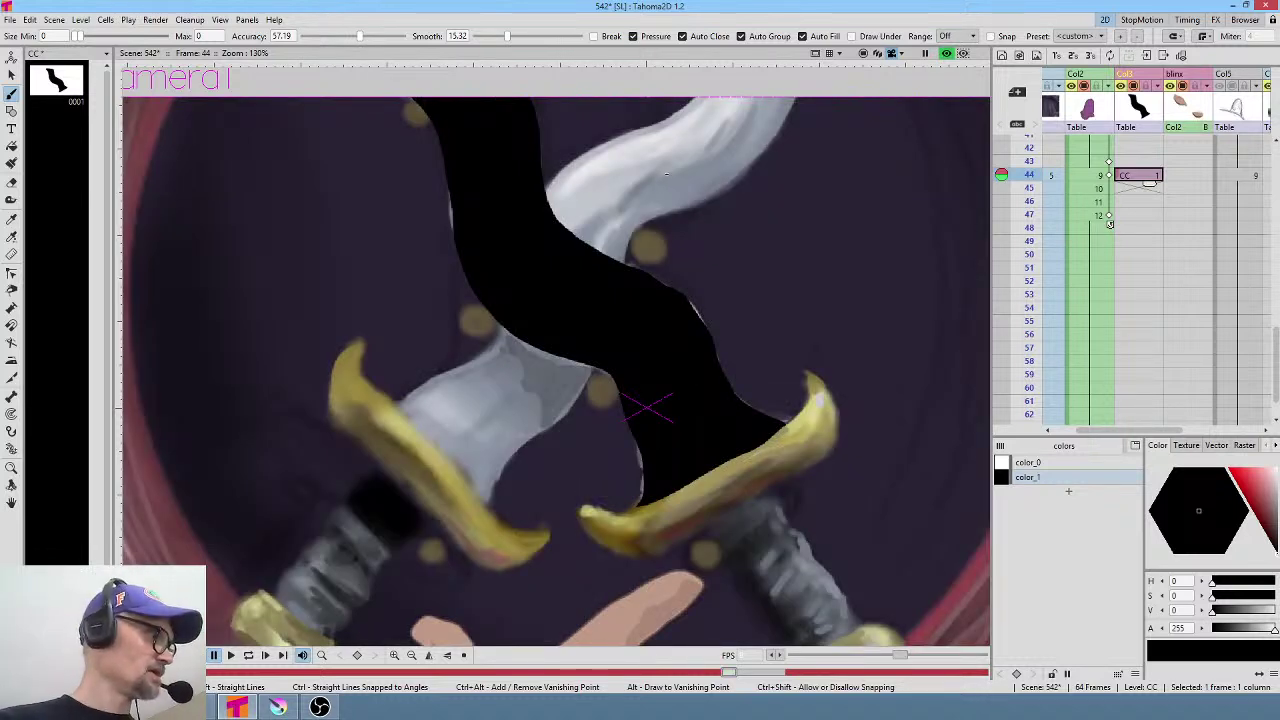
Set color_1 of the traced blade to the blue-grey sampled from the painted rear blade, comparing it with the preview off and on.
key(r)
click(691, 152)
click(701, 151)
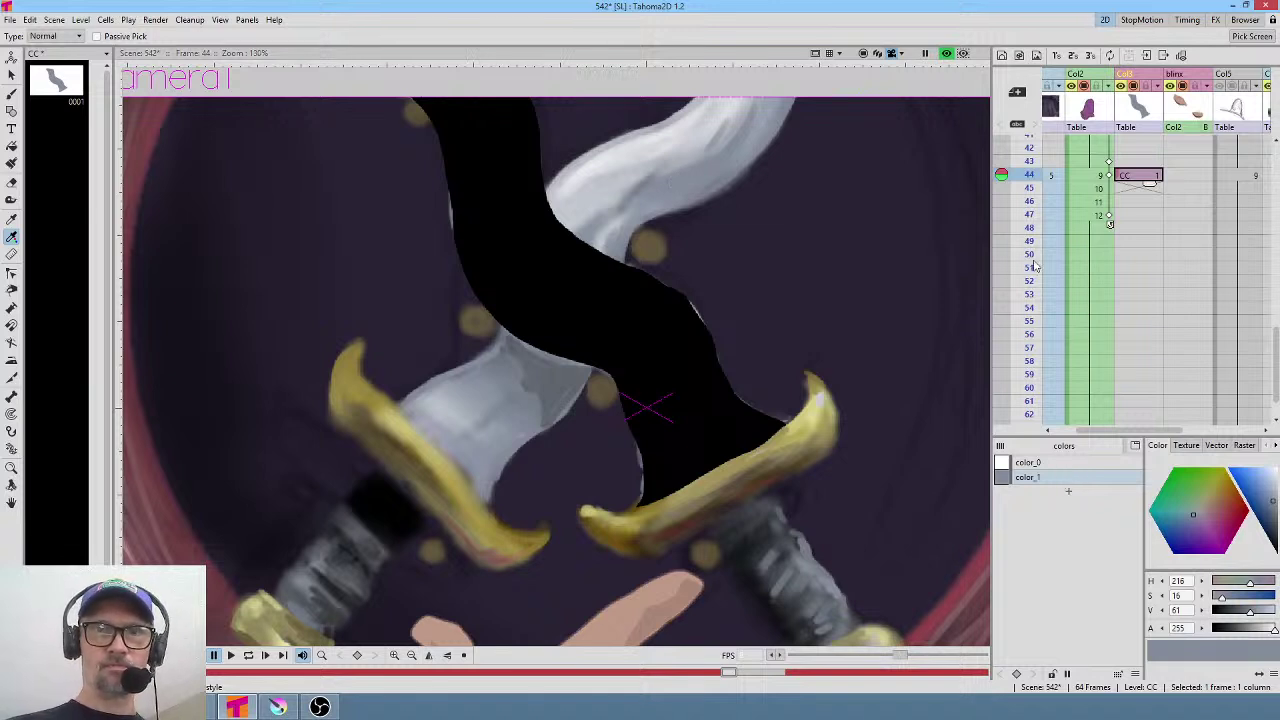
click(947, 54)
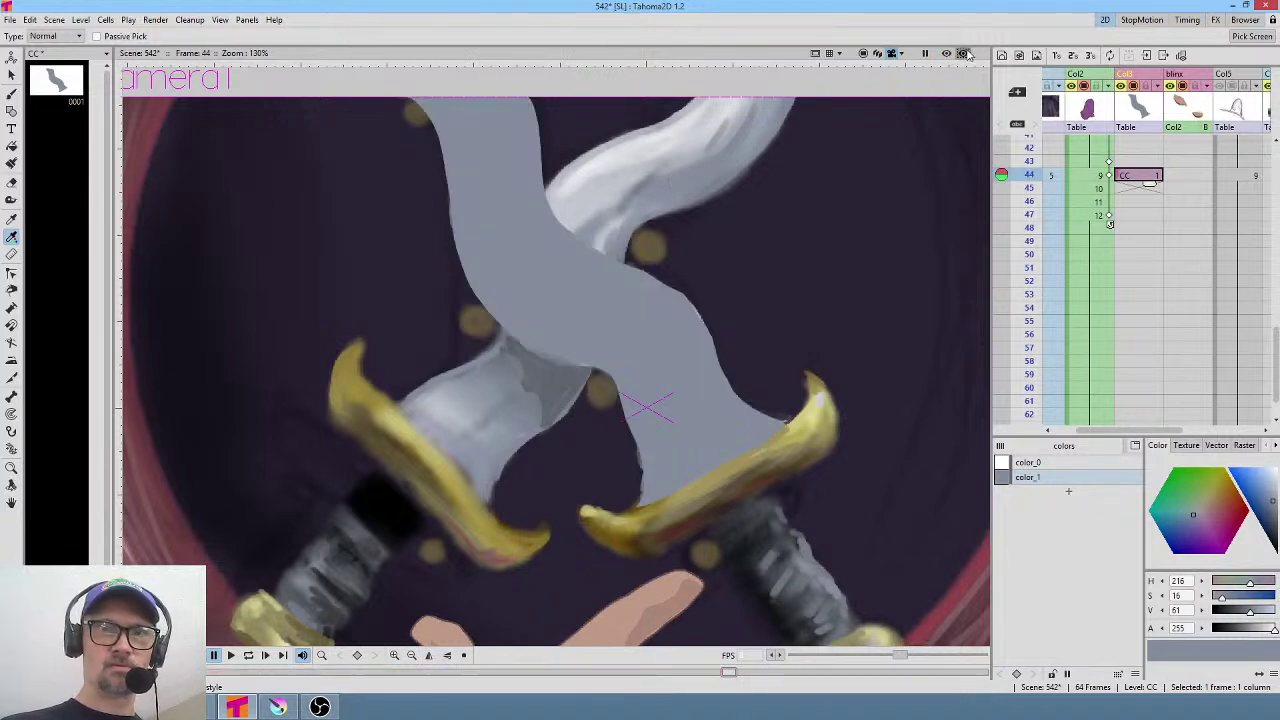
click(947, 54)
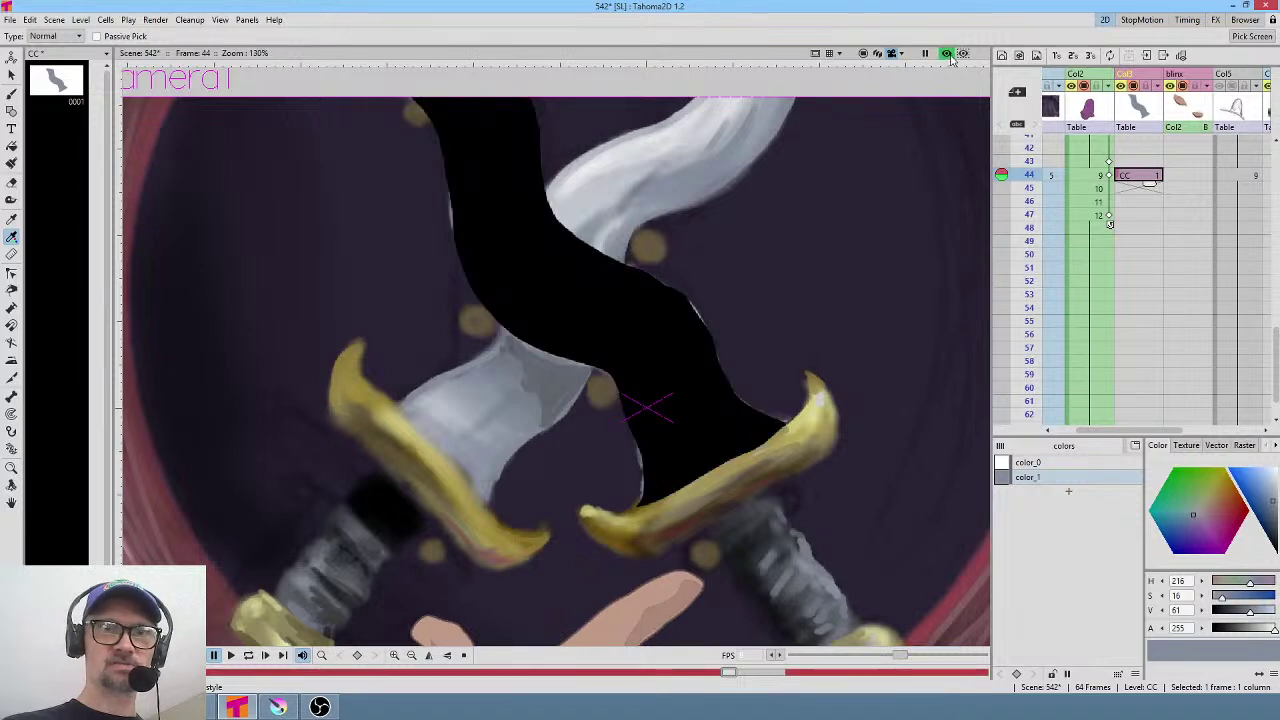
Darken color_1 to a value of 56 and turn off the preview.
click(1065, 479)
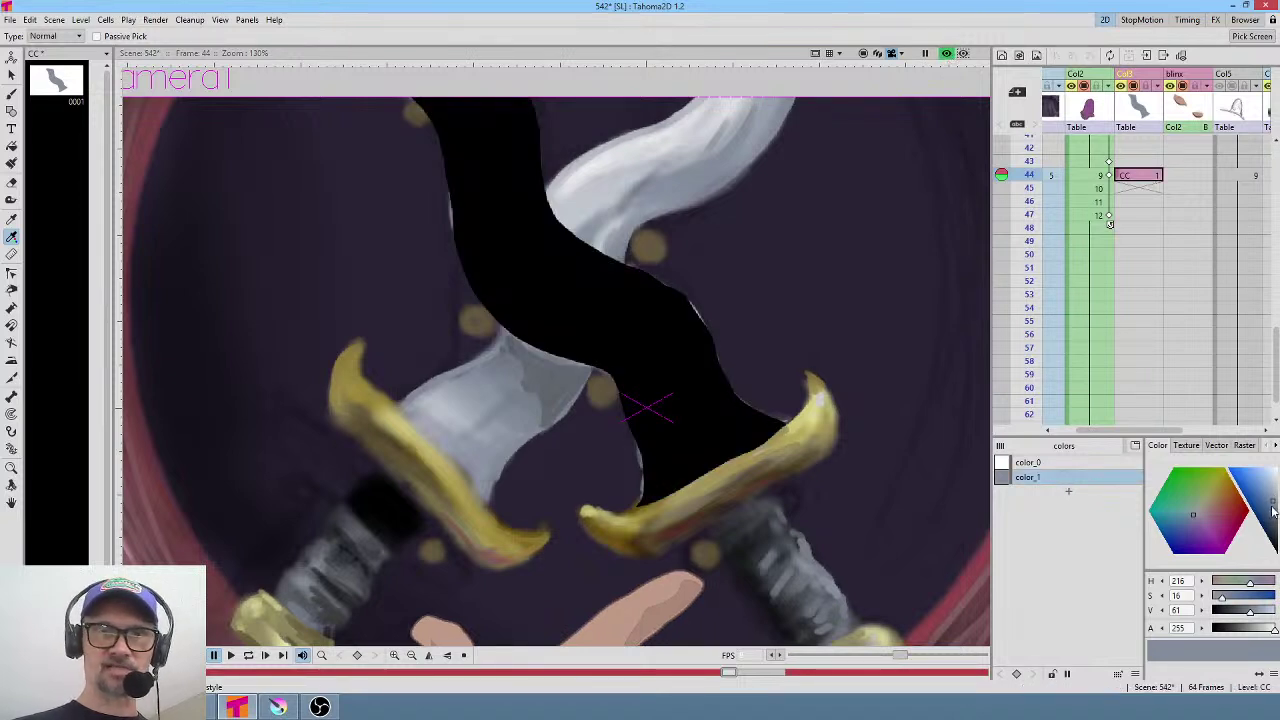
click(1266, 503)
drag(1266, 503, 1275, 502)
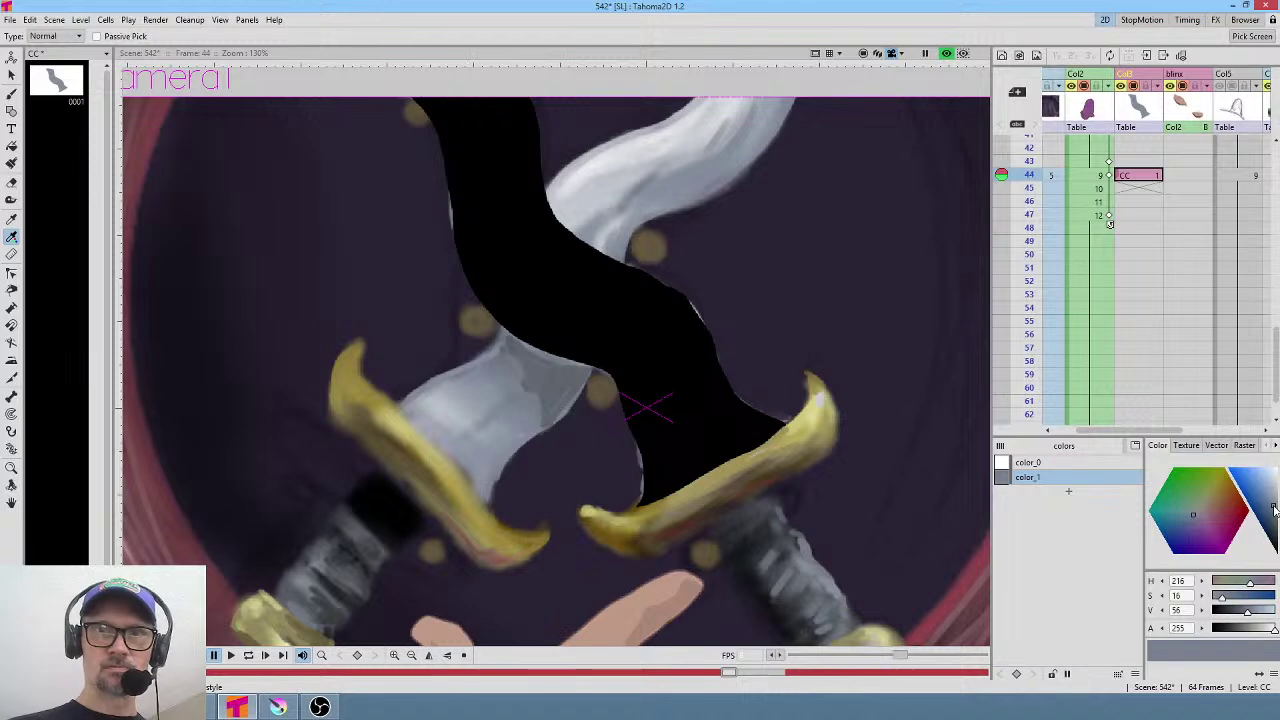
click(947, 54)
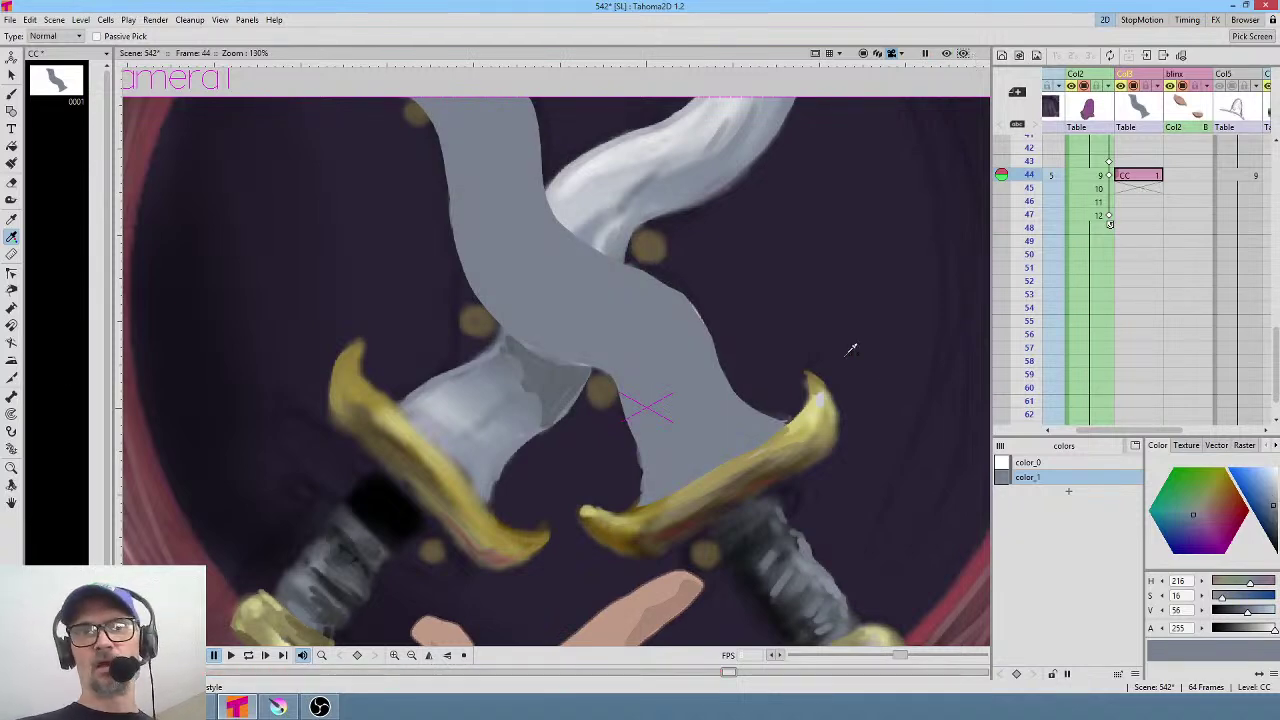
Add style color_2 to the palette and give it the light grey sampled from the rear blade's highlight.
middle_click(805, 348)
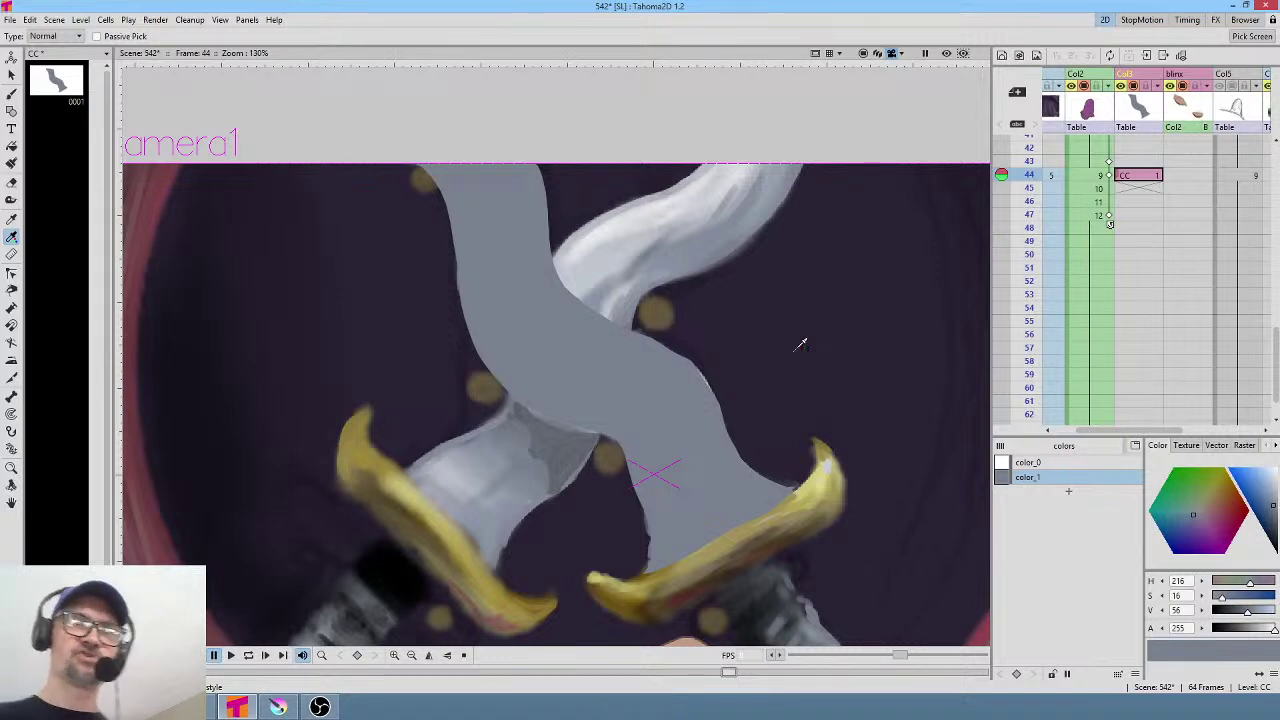
click(1068, 491)
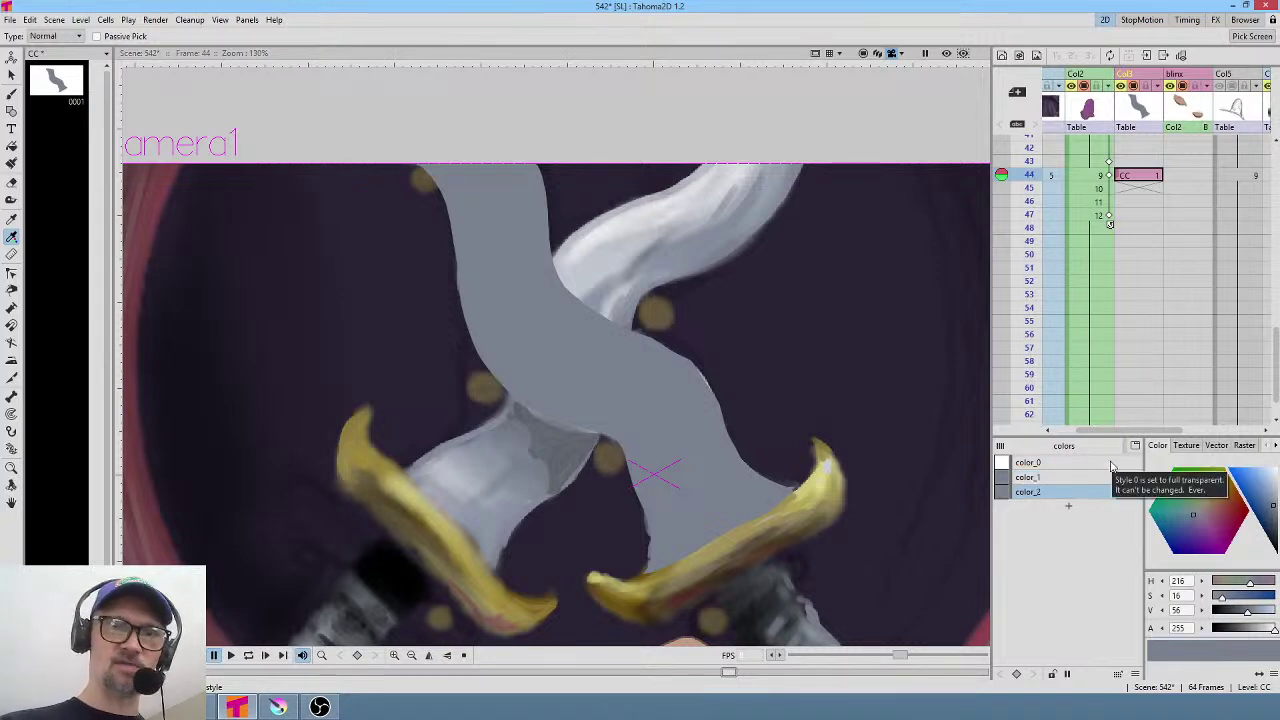
click(704, 188)
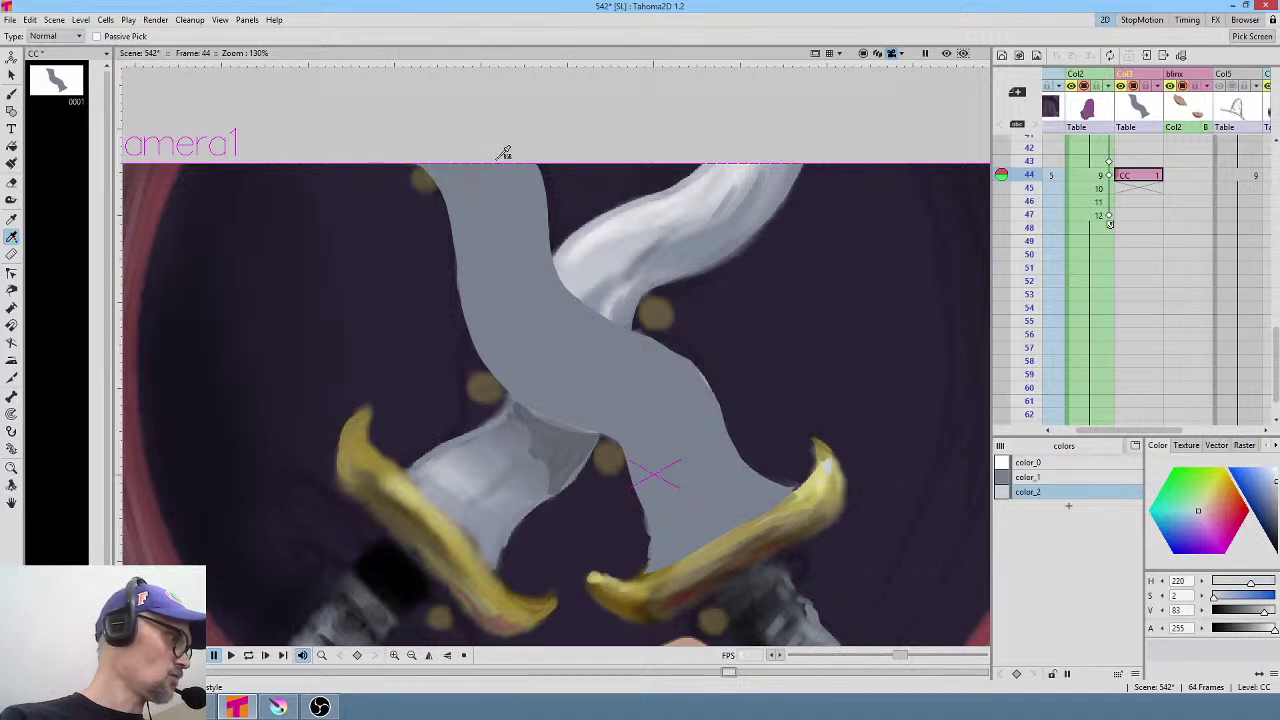
Paint a closed light-grey highlight band in color_2 along the upper curved edge of the traced blade, down to the guard.
key(b)
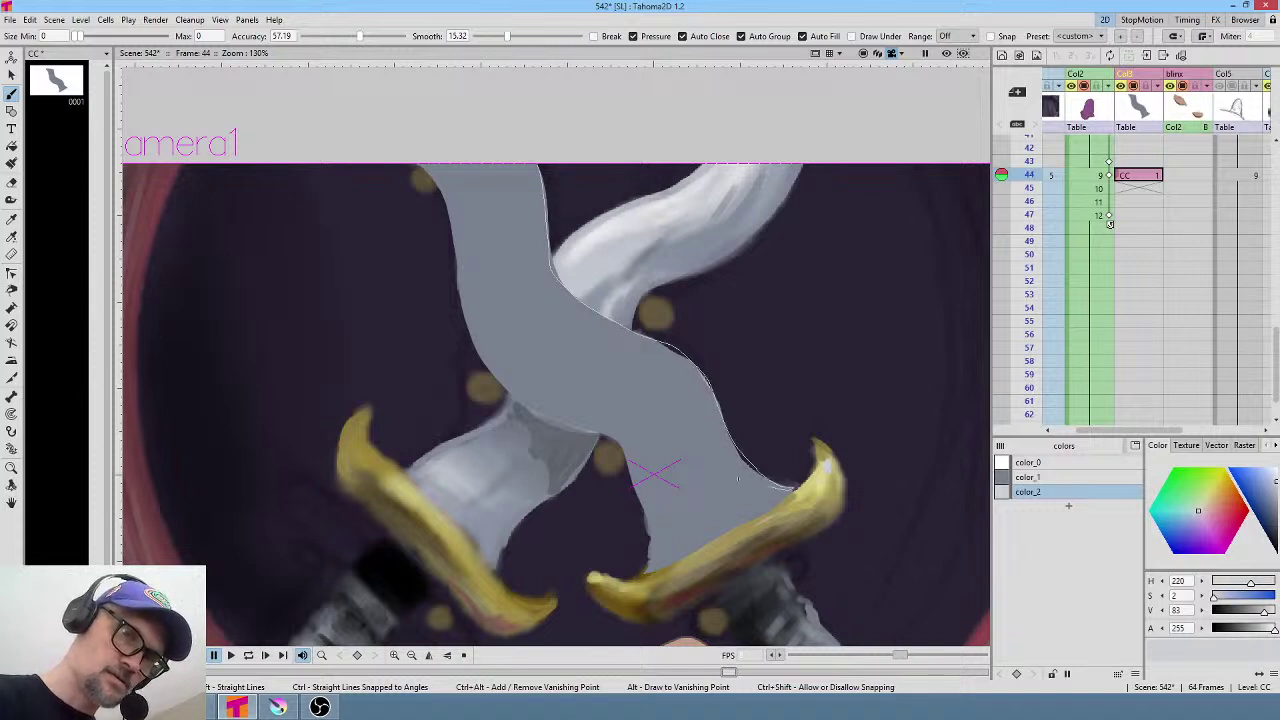
drag(768, 487, 684, 405)
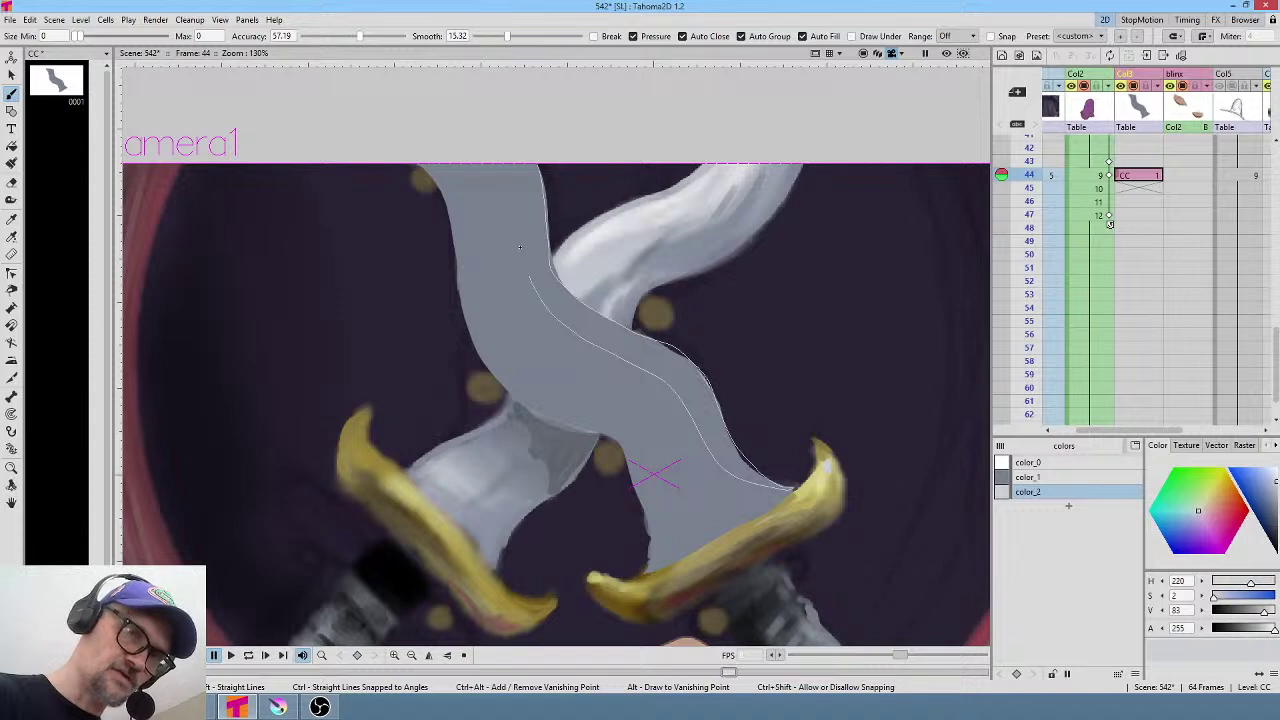
drag(501, 183, 498, 168)
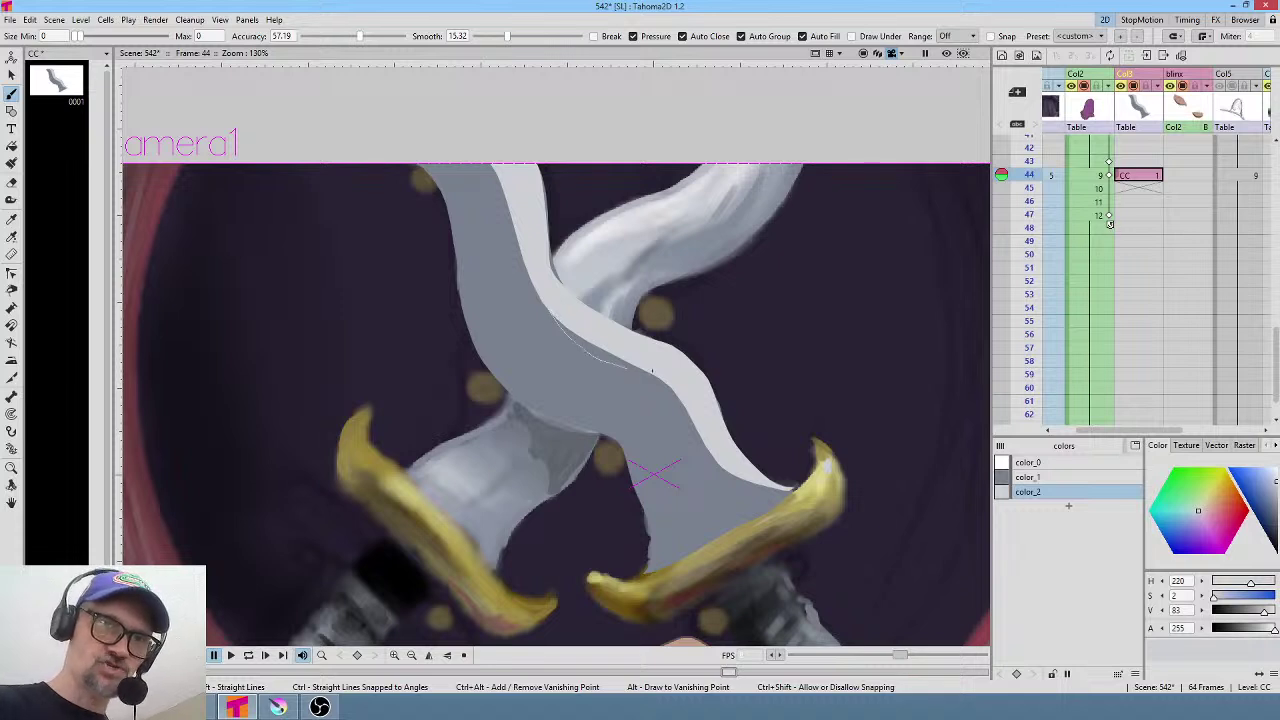
Widen the light-grey highlight band inward with more closed color_2 shapes from the blade's tip to the guard, and set color_2's alpha to 142.
mouse_move(687, 407)
mouse_down()
mouse_move(676, 356)
mouse_move(517, 157)
mouse_up()
key(ctrl+z)
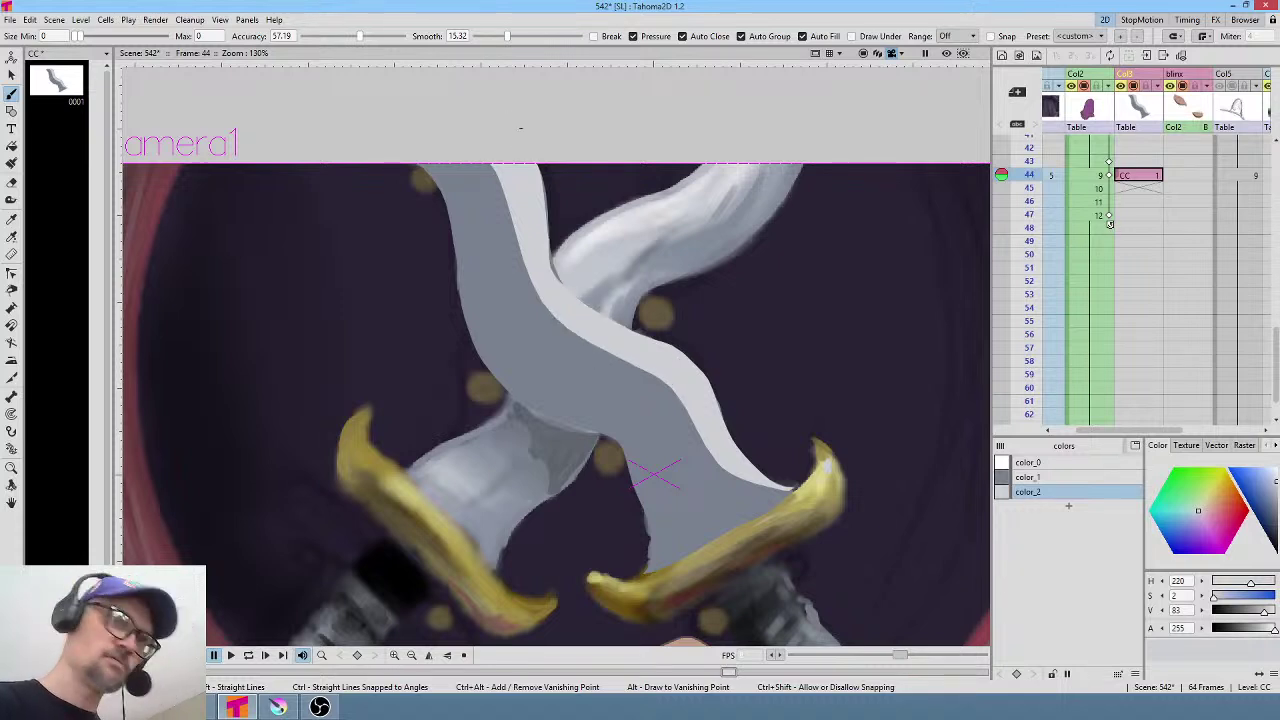
drag(516, 238, 532, 296)
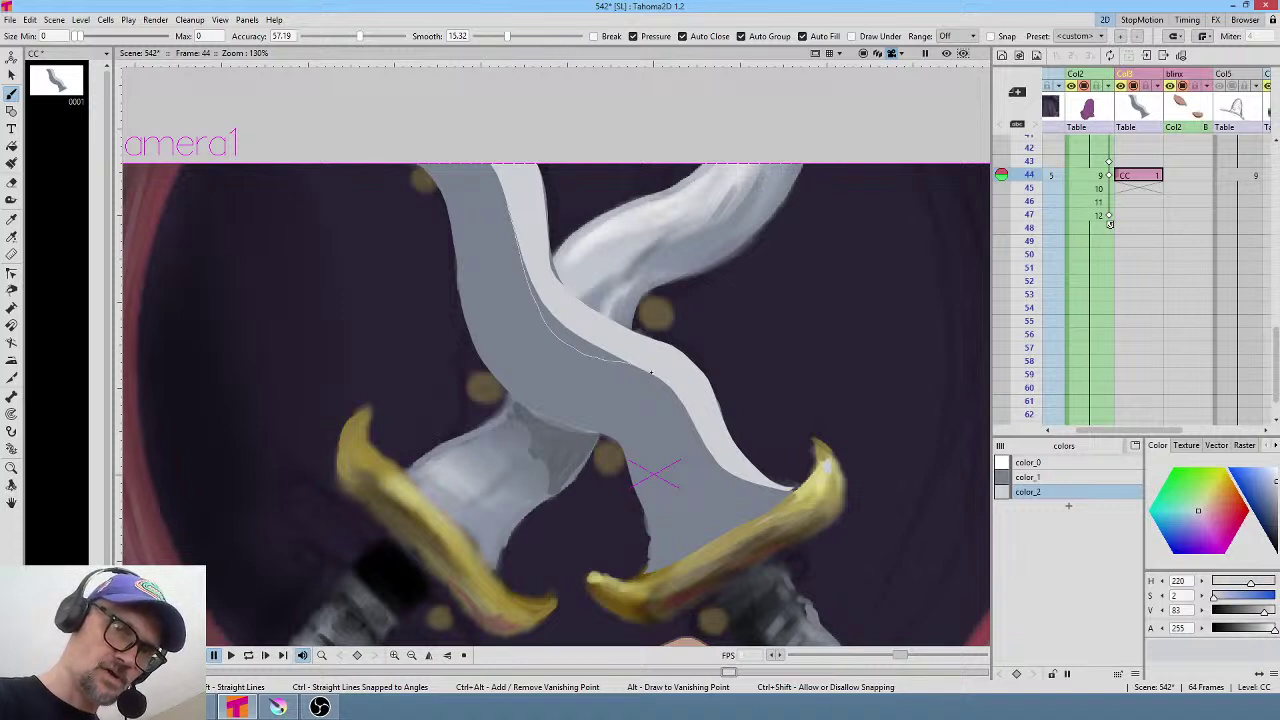
drag(584, 325, 537, 259)
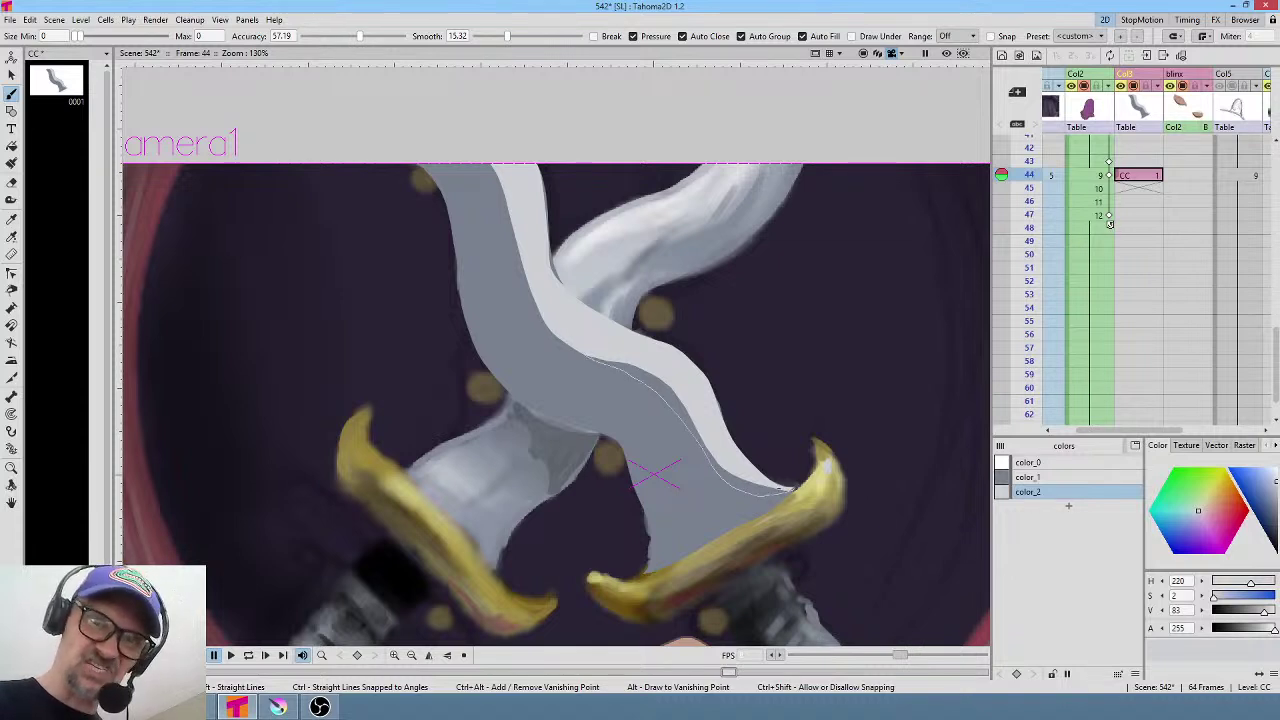
drag(609, 350, 609, 347)
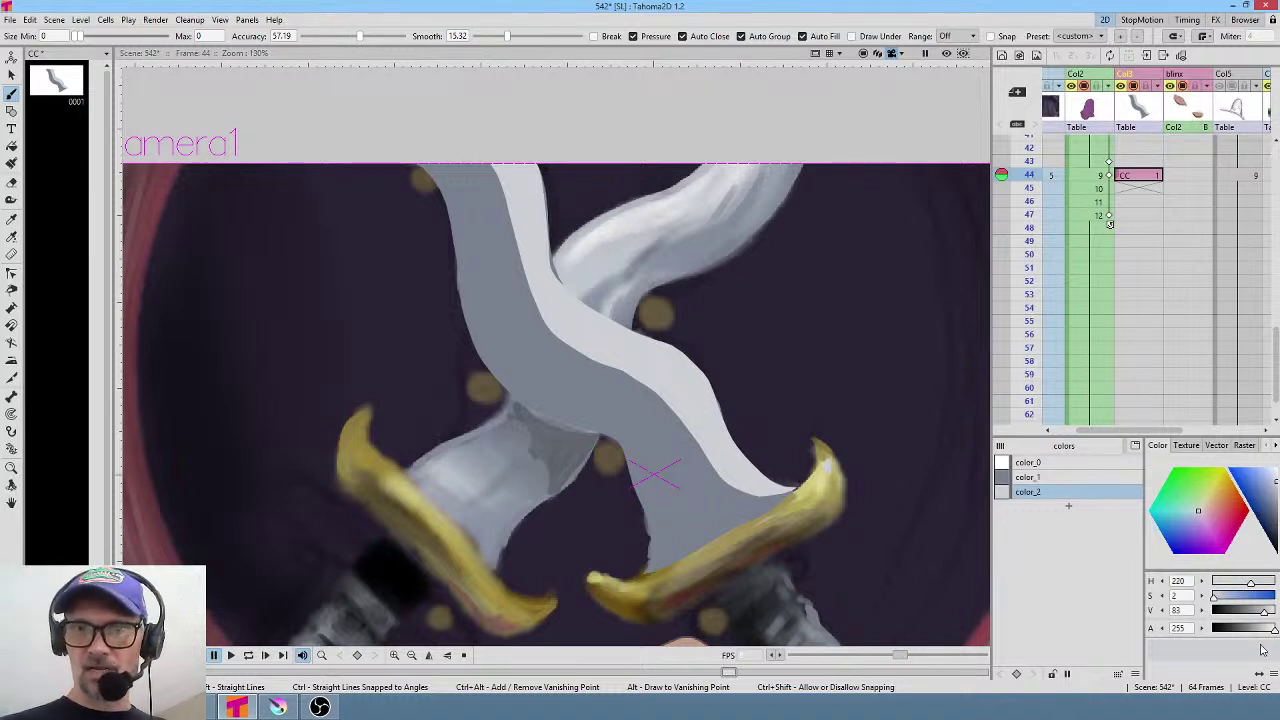
drag(1272, 630, 1246, 636)
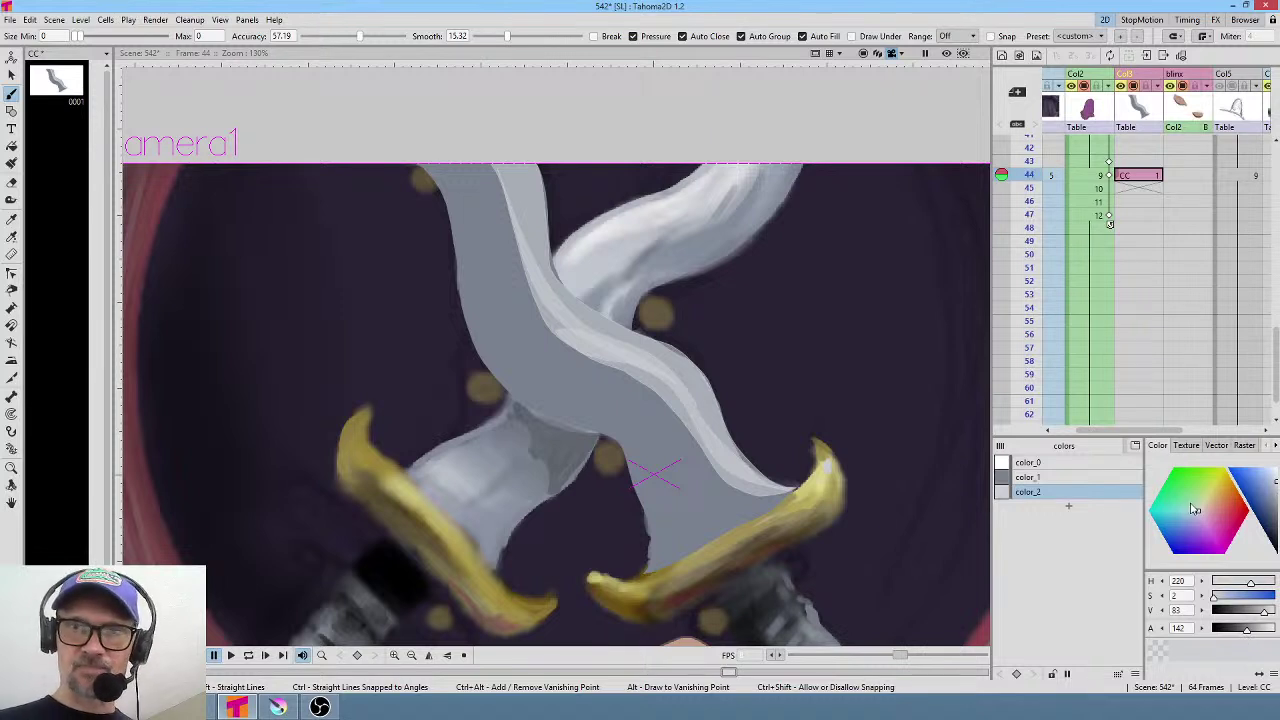
Add style color_3 as black, paint a closed shadow shape along the blade's inner face beside the ridge, and lower its alpha to 24.
click(1070, 505)
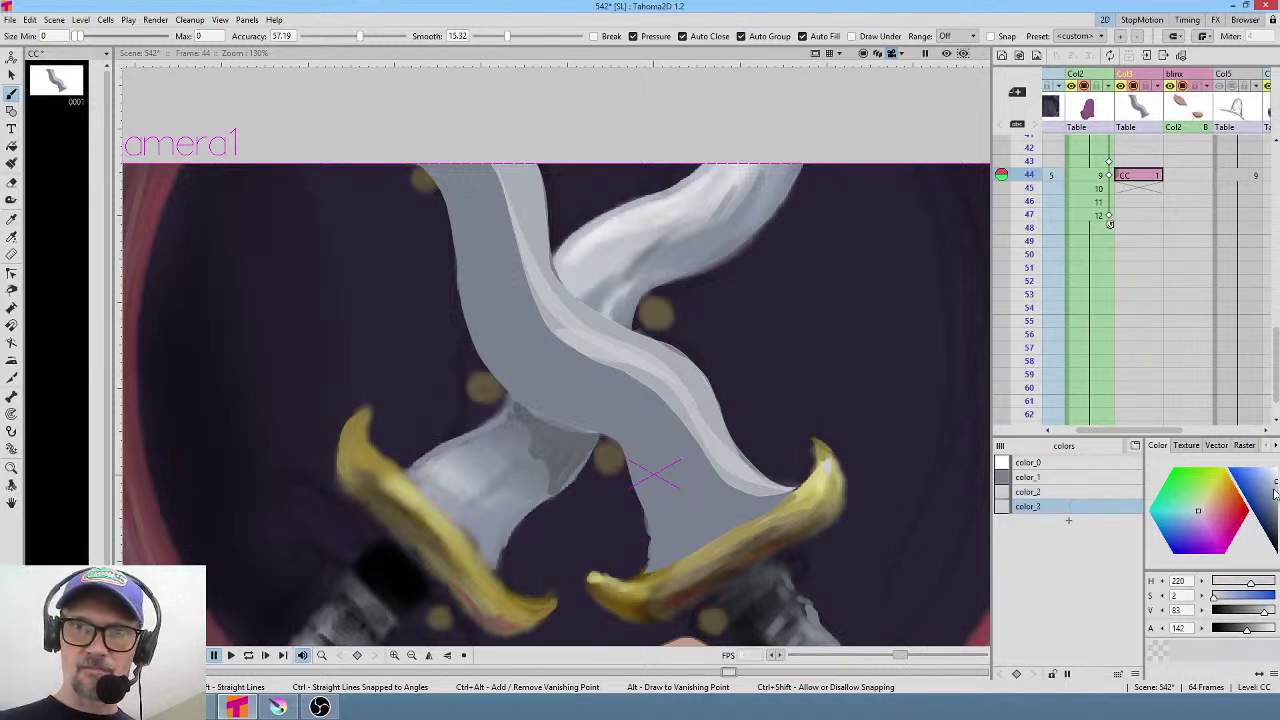
drag(1274, 506, 1273, 568)
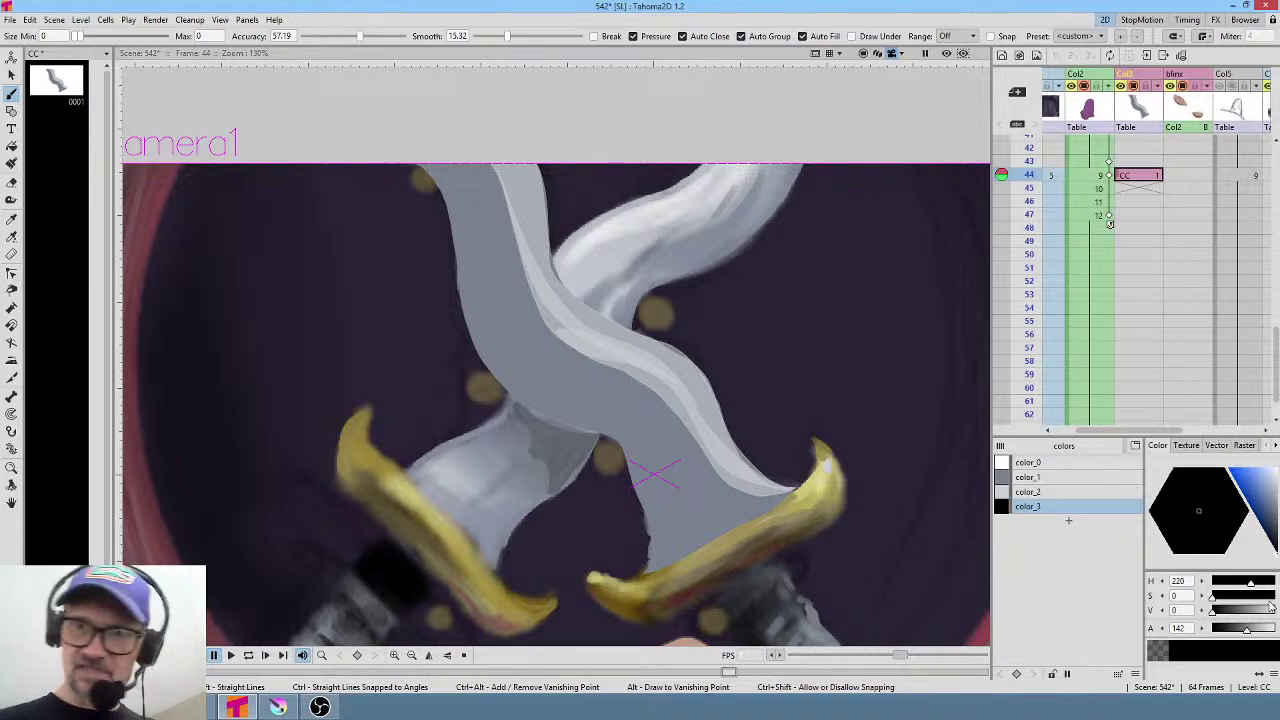
drag(1250, 636, 1238, 634)
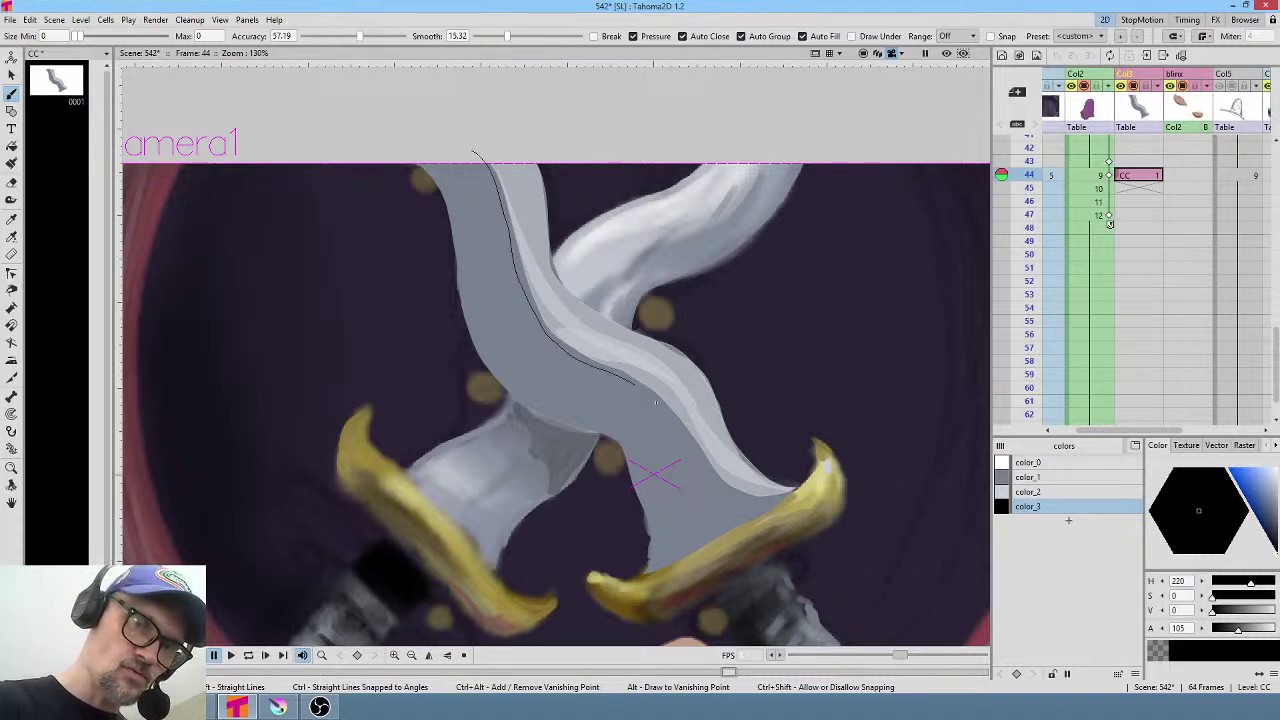
mouse_move(670, 548)
mouse_down()
mouse_move(624, 426)
mouse_move(520, 382)
mouse_move(466, 250)
mouse_move(472, 158)
mouse_up()
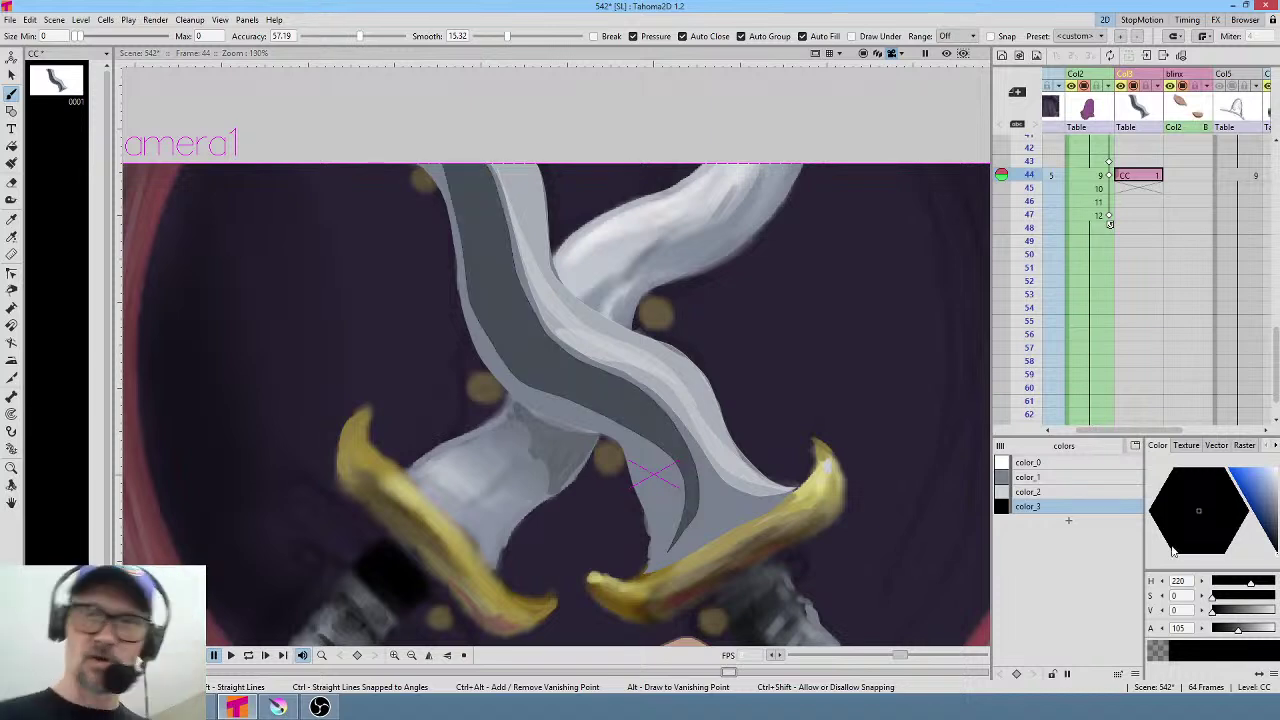
mouse_move(1238, 632)
mouse_down()
mouse_move(1205, 639)
mouse_move(1220, 627)
mouse_up()
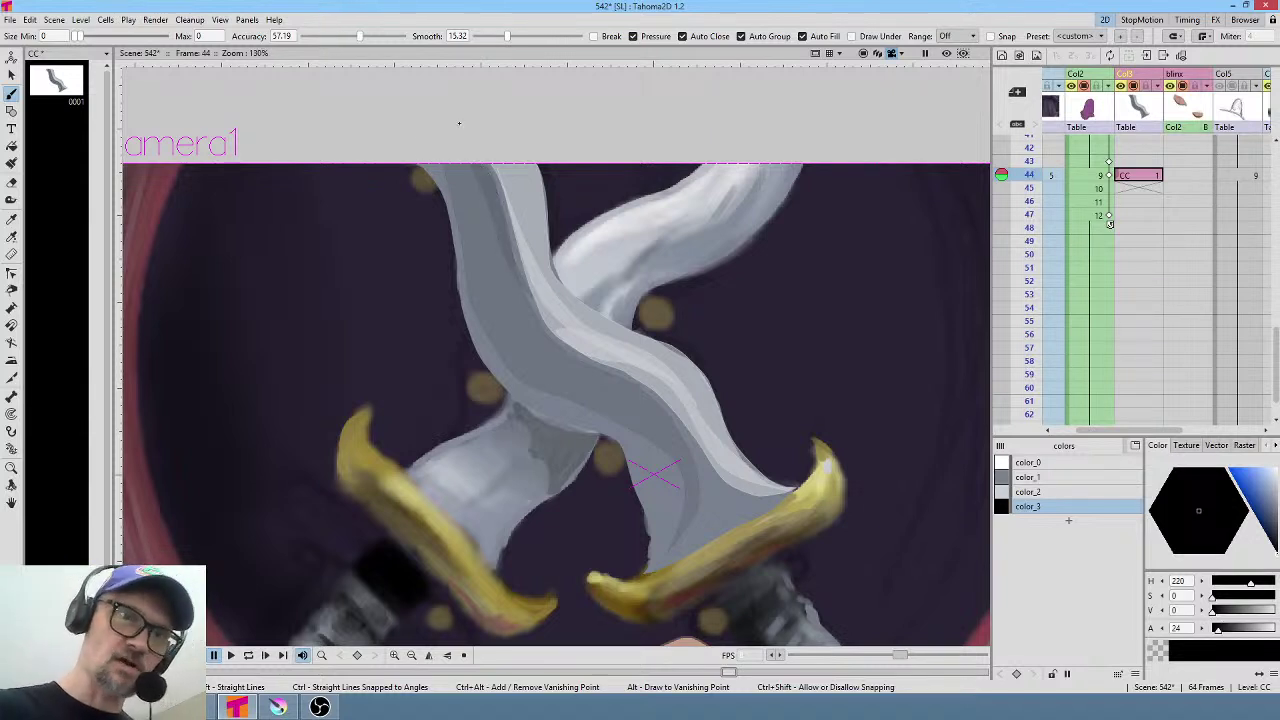
Layer extra translucent color_3 shading strokes along the blade's dark side and ridge down to the guard, undoing the unwanted ones.
mouse_move(585, 360)
mouse_down()
mouse_move(670, 411)
mouse_move(693, 448)
mouse_move(691, 511)
mouse_move(647, 400)
mouse_move(575, 368)
mouse_up()
key(ctrl+z)
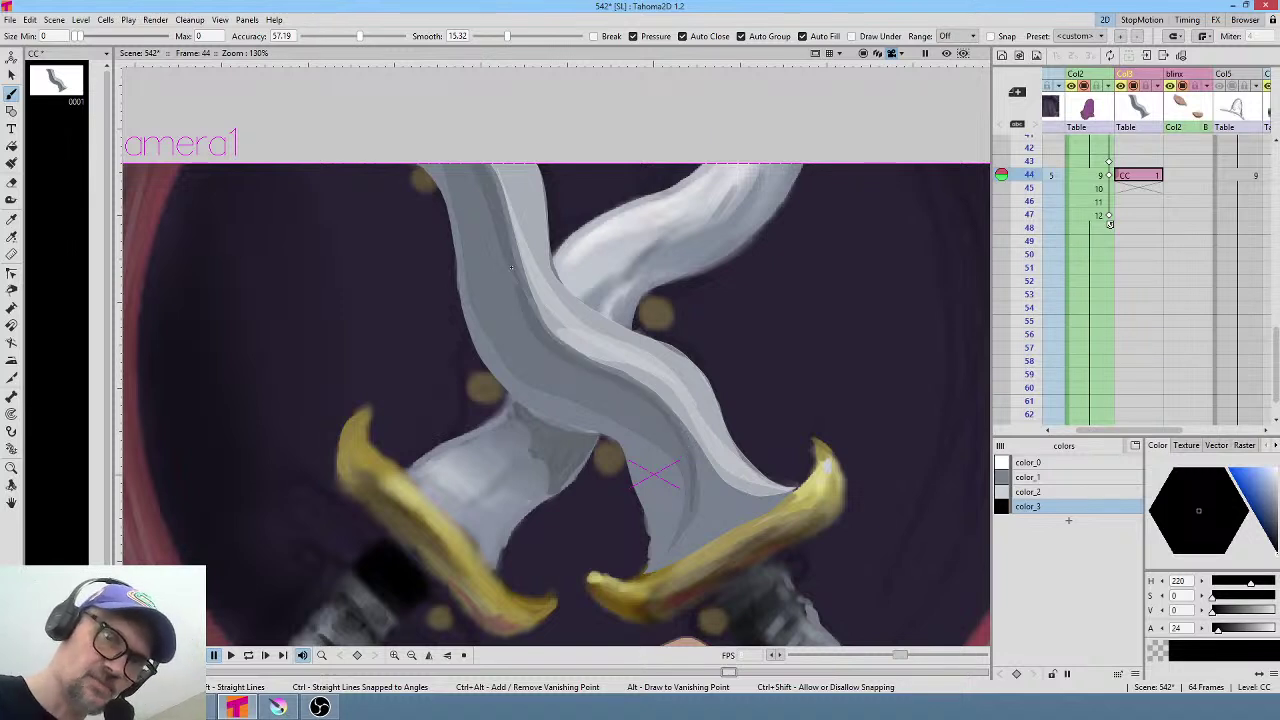
drag(474, 224, 482, 252)
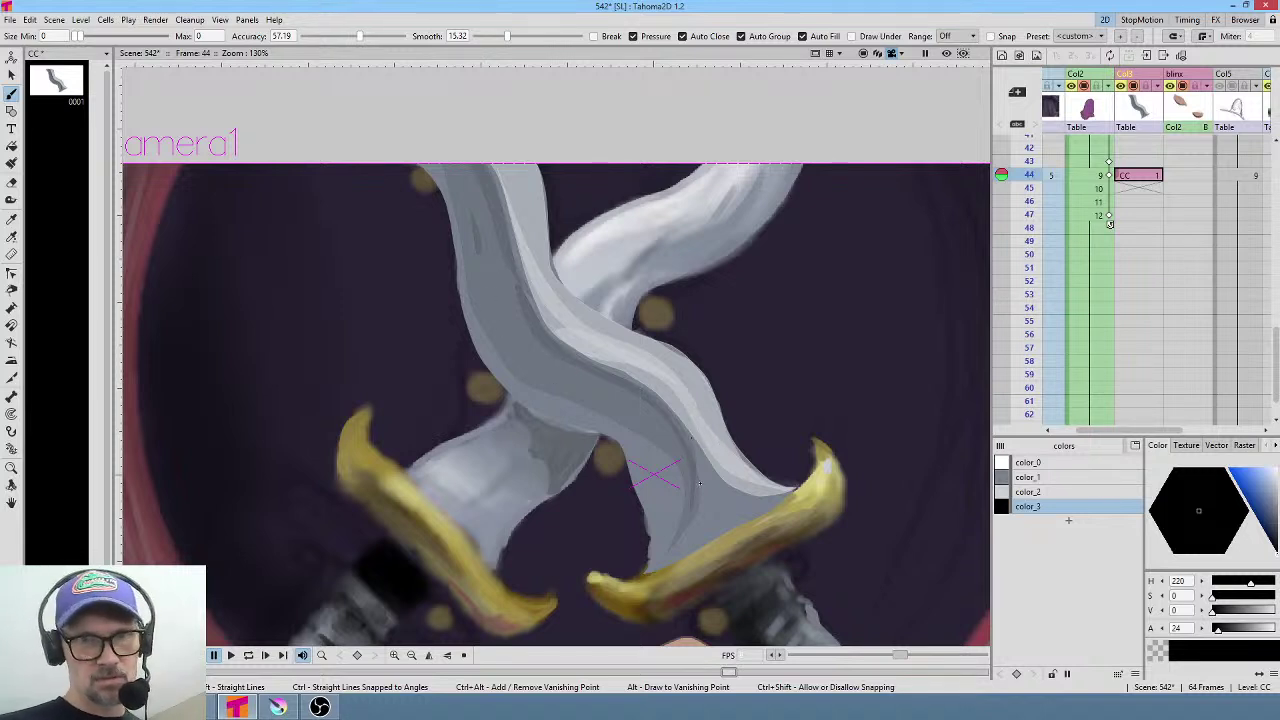
mouse_move(699, 484)
mouse_down()
mouse_move(682, 550)
mouse_move(667, 412)
mouse_move(680, 532)
mouse_up()
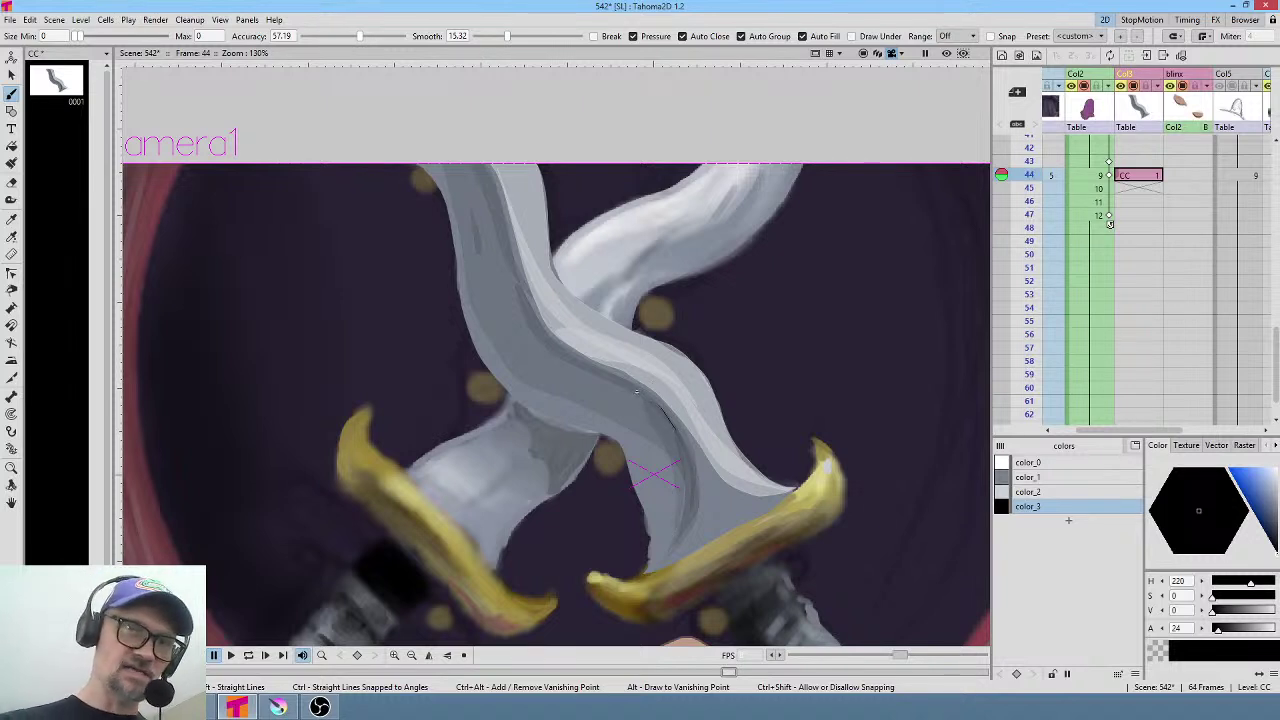
mouse_move(636, 391)
mouse_down()
mouse_move(536, 317)
mouse_move(516, 261)
mouse_move(543, 335)
mouse_move(638, 385)
mouse_move(676, 441)
mouse_up()
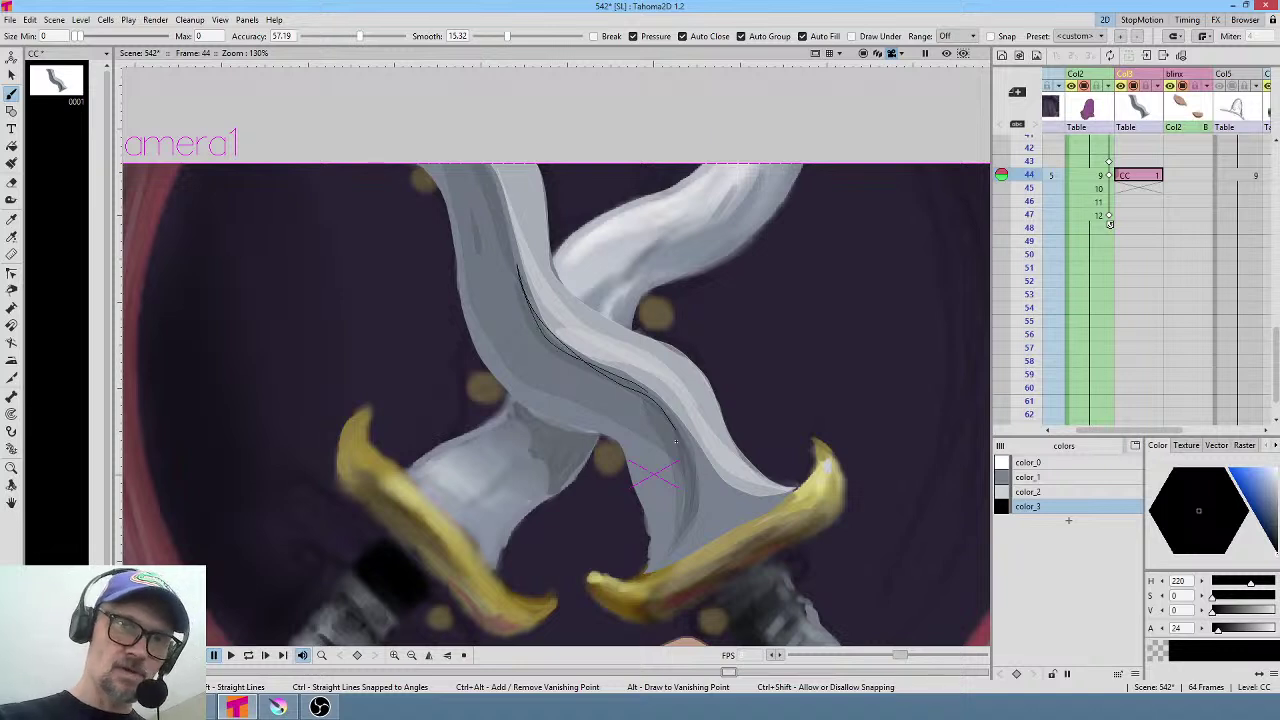
key(ctrl+z)
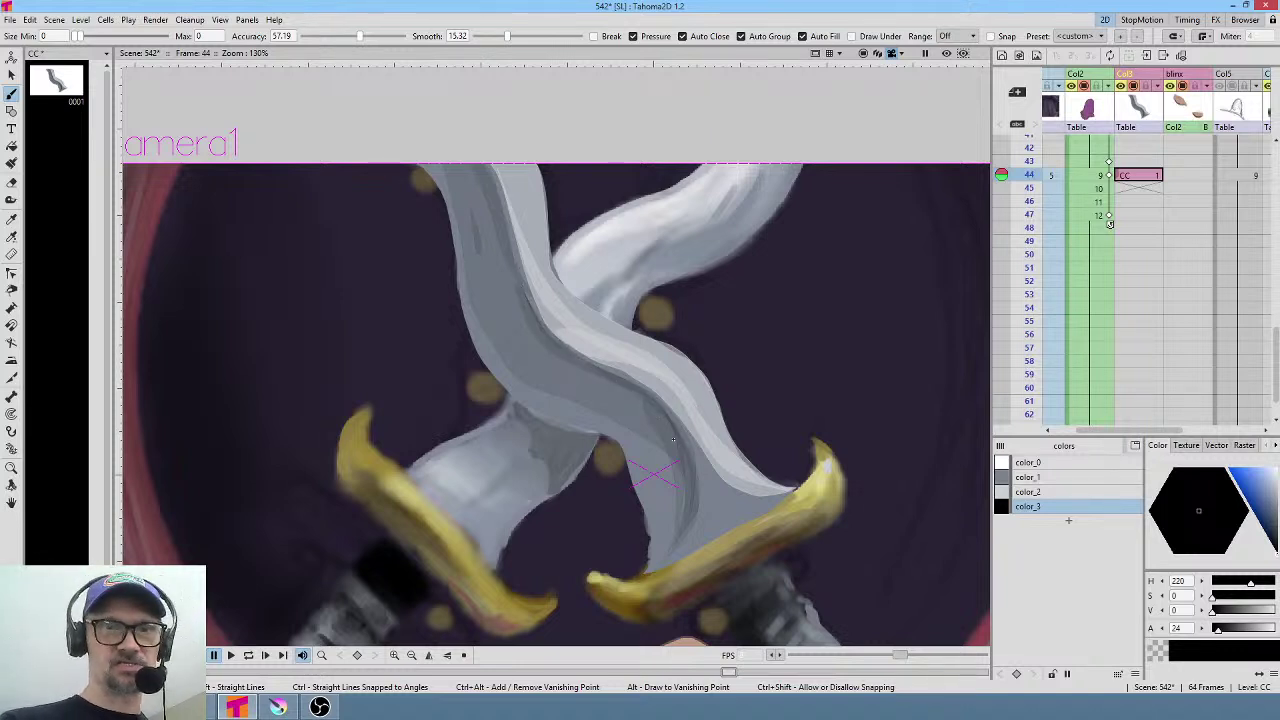
key(ctrl+z)
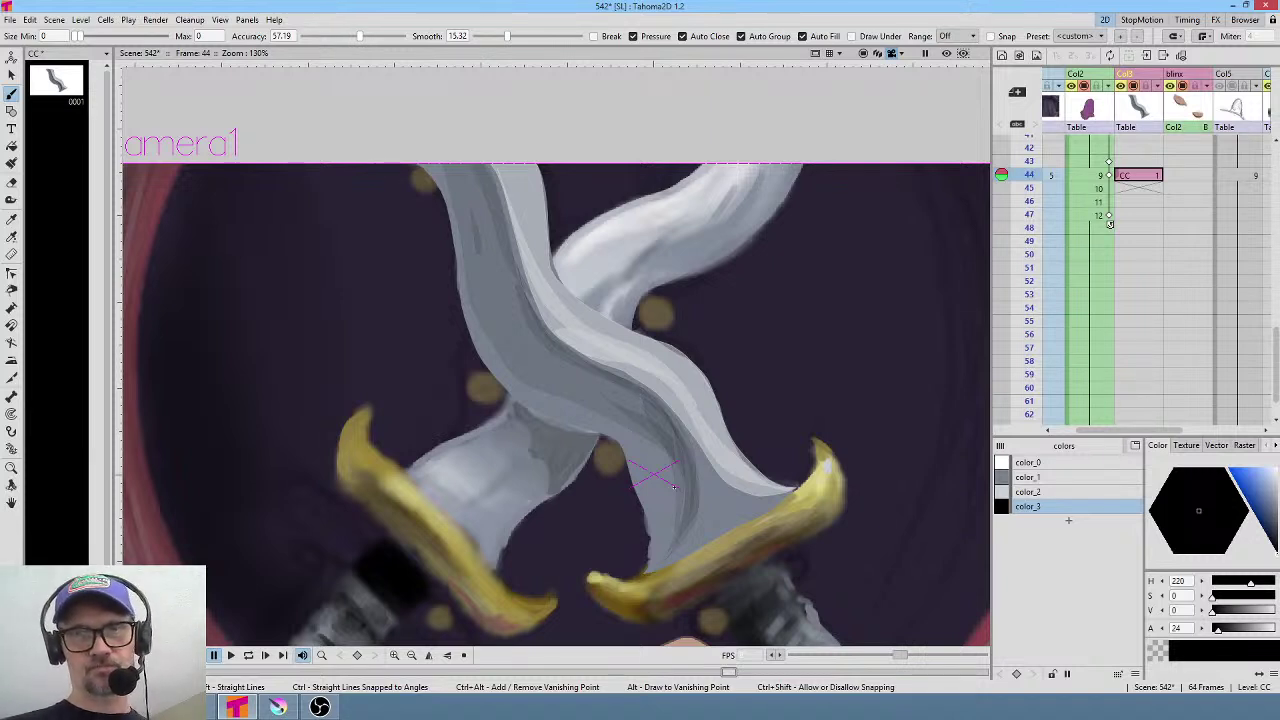
Add style color_4 to the palette as white with saturation 0, value 100 and alpha 244.
click(1062, 493)
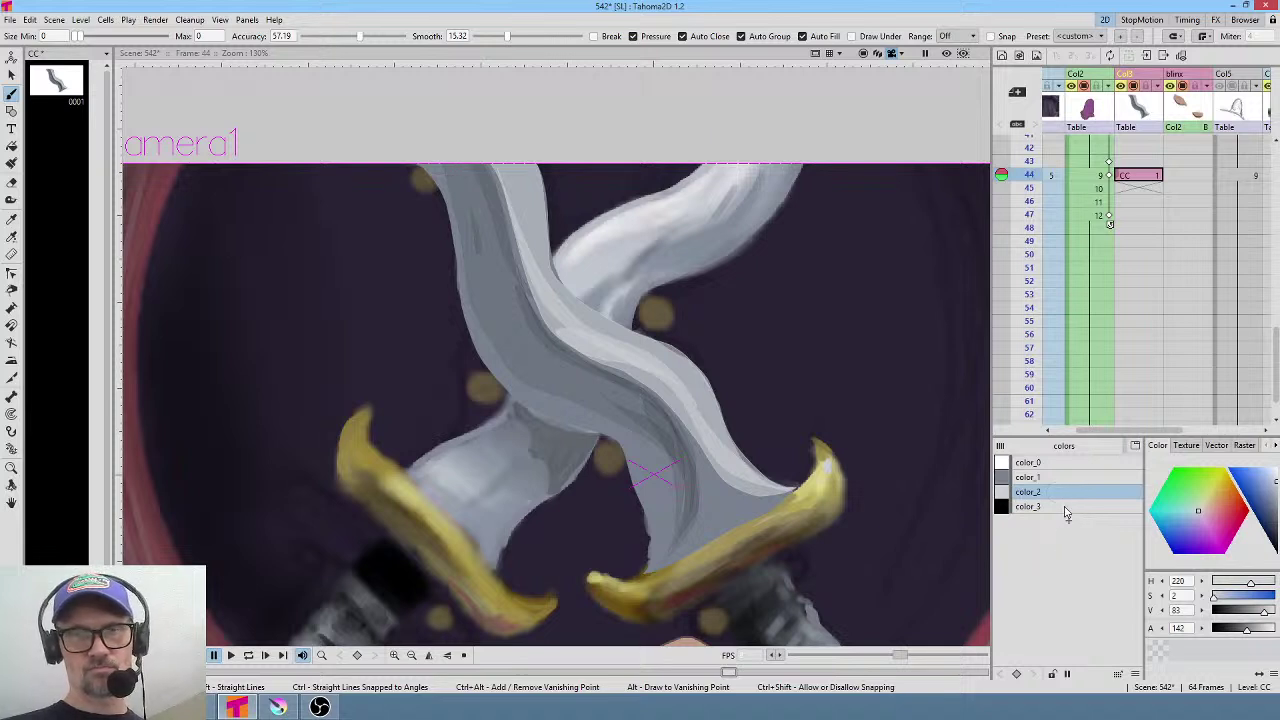
click(1065, 509)
click(1068, 521)
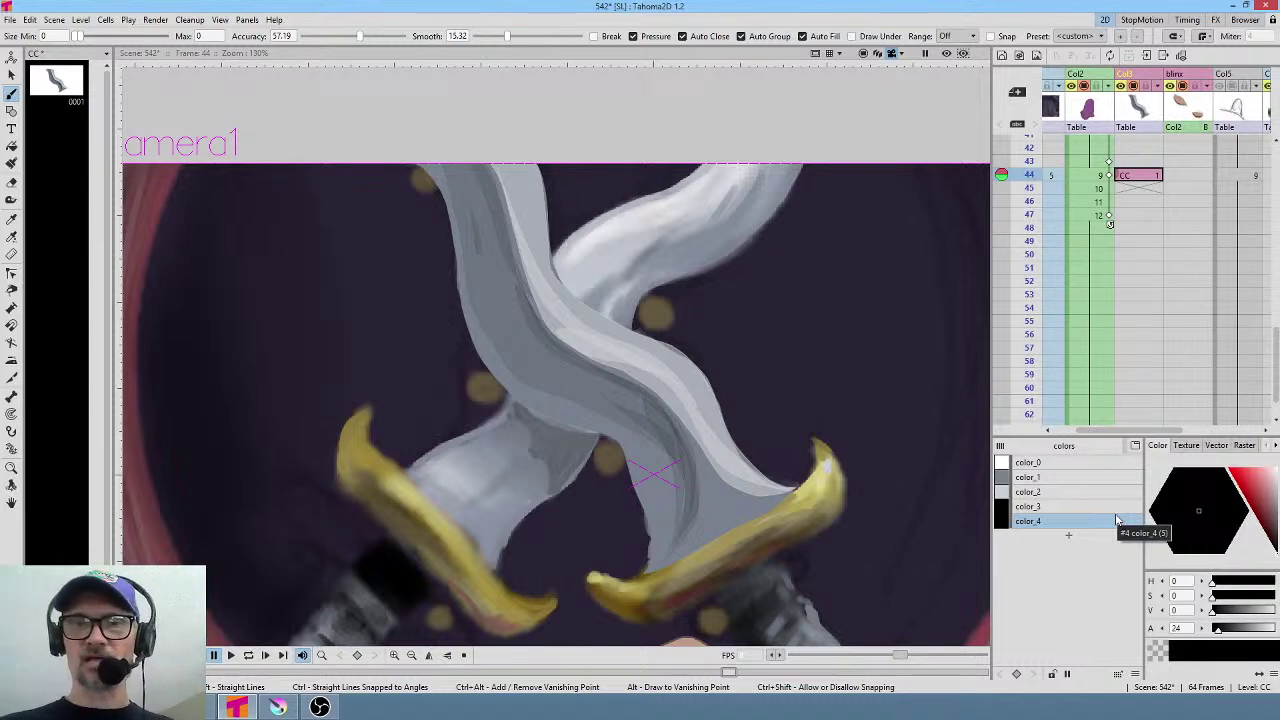
click(1265, 496)
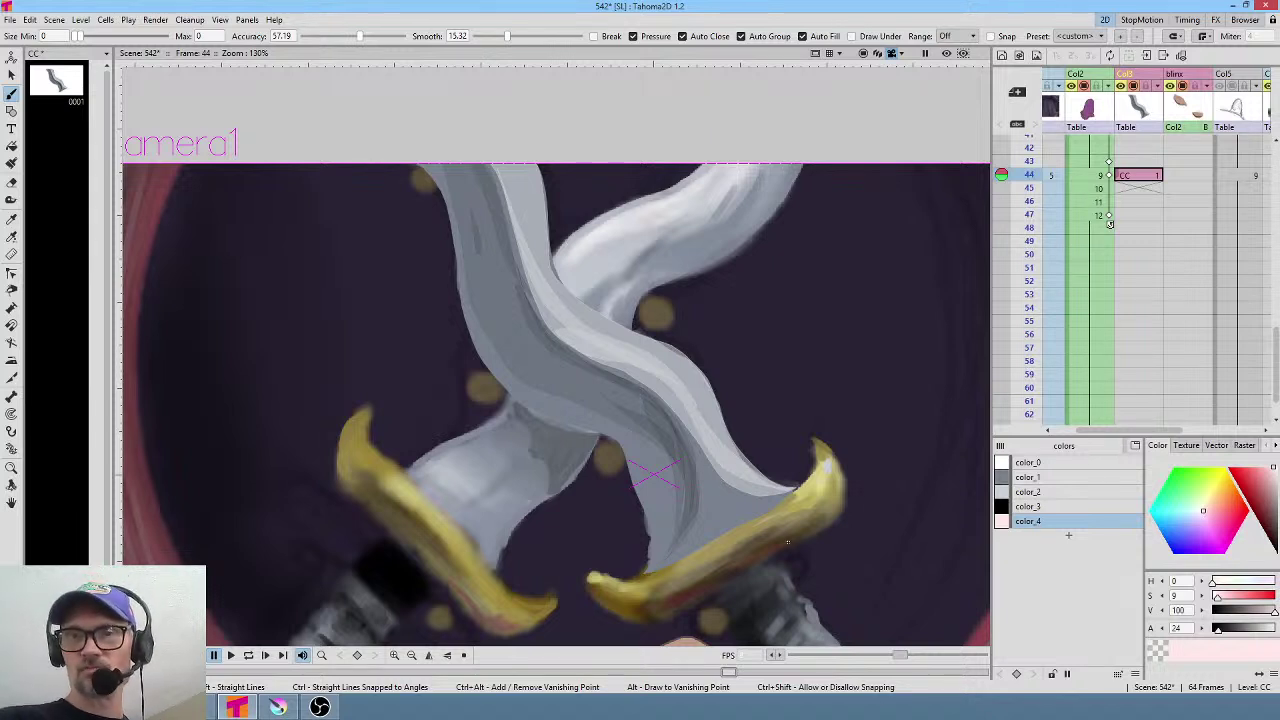
click(1276, 472)
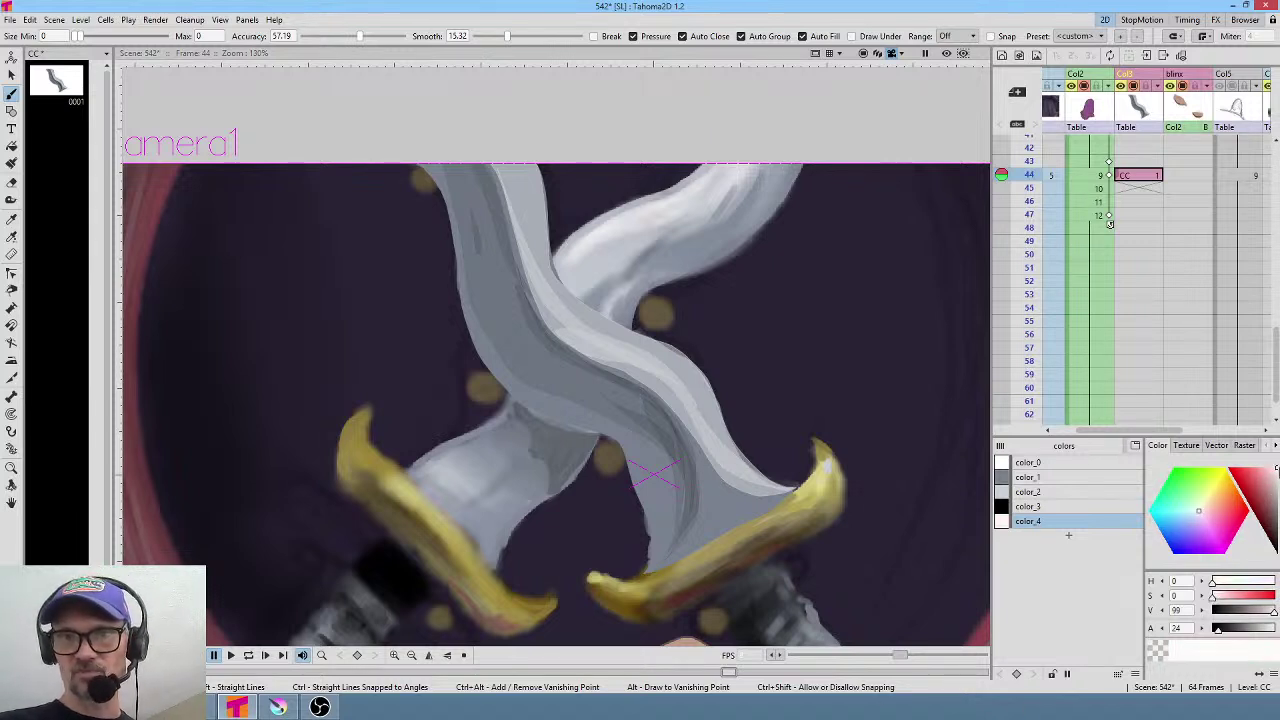
click(1274, 611)
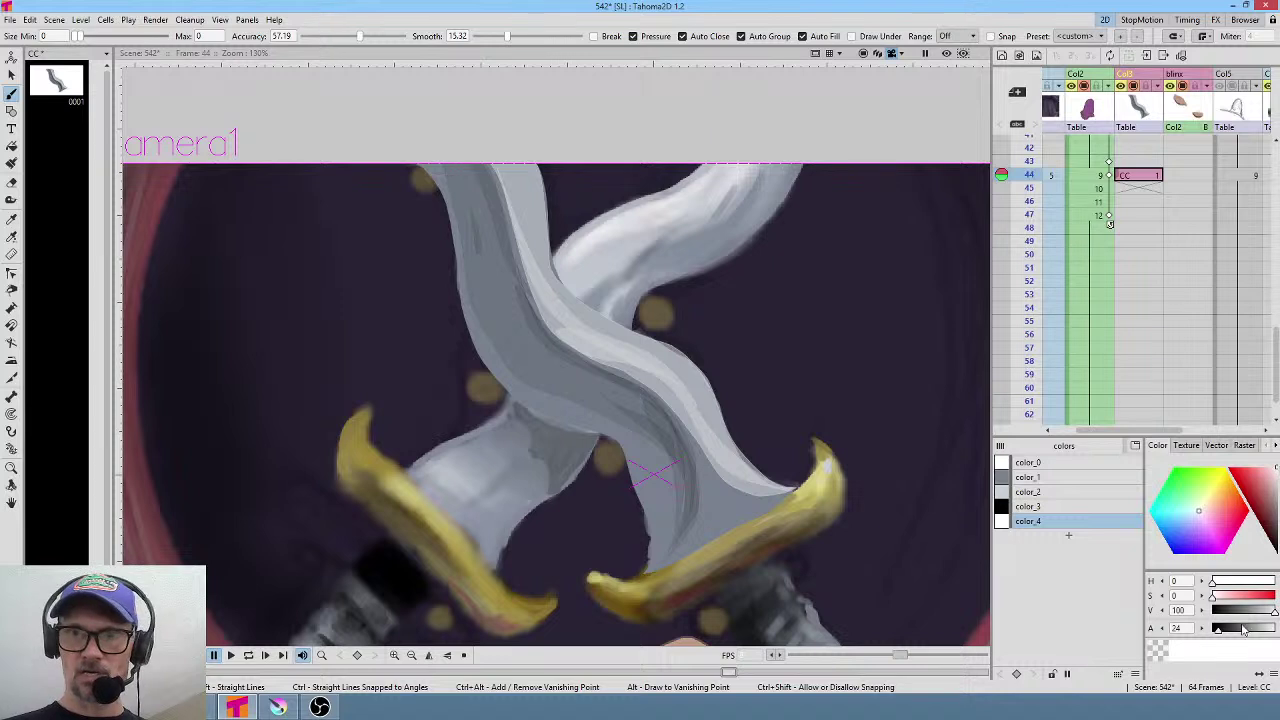
drag(1218, 630, 1274, 632)
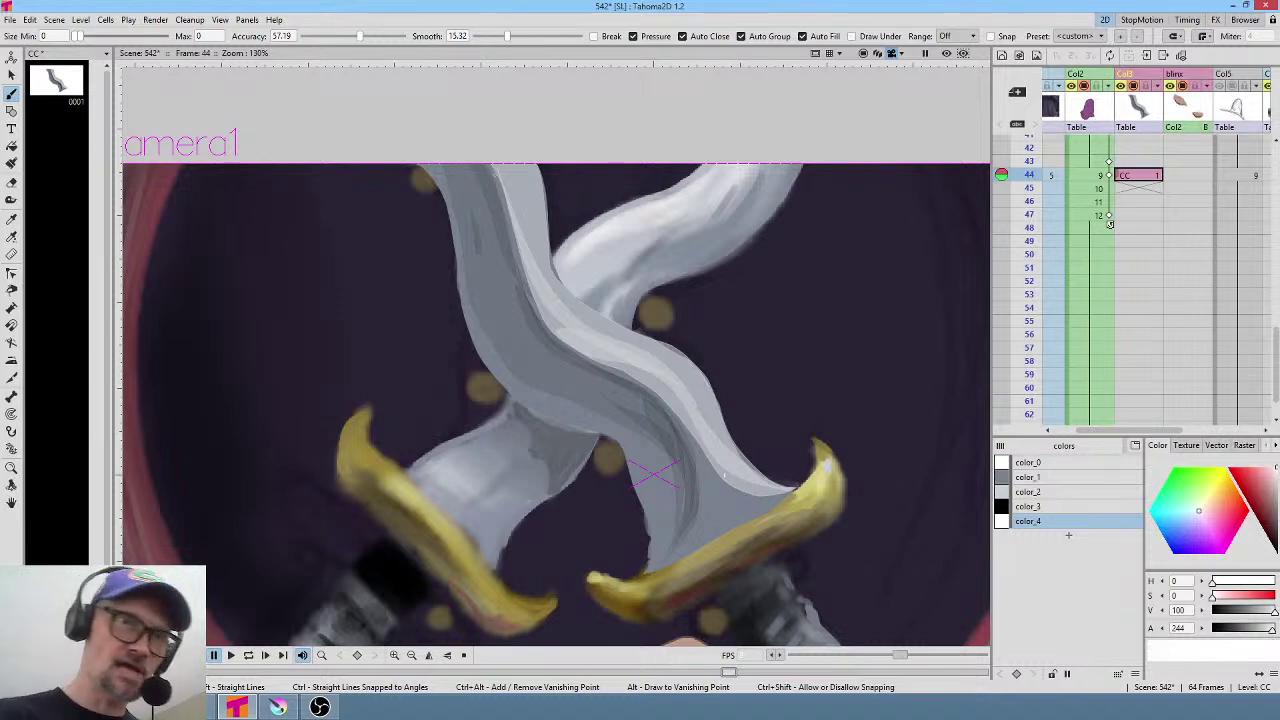
Paint thin white color_4 glints along the blade's central ridge from the upper end to the guard, and reduce color_4's alpha to 171.
drag(507, 228, 500, 196)
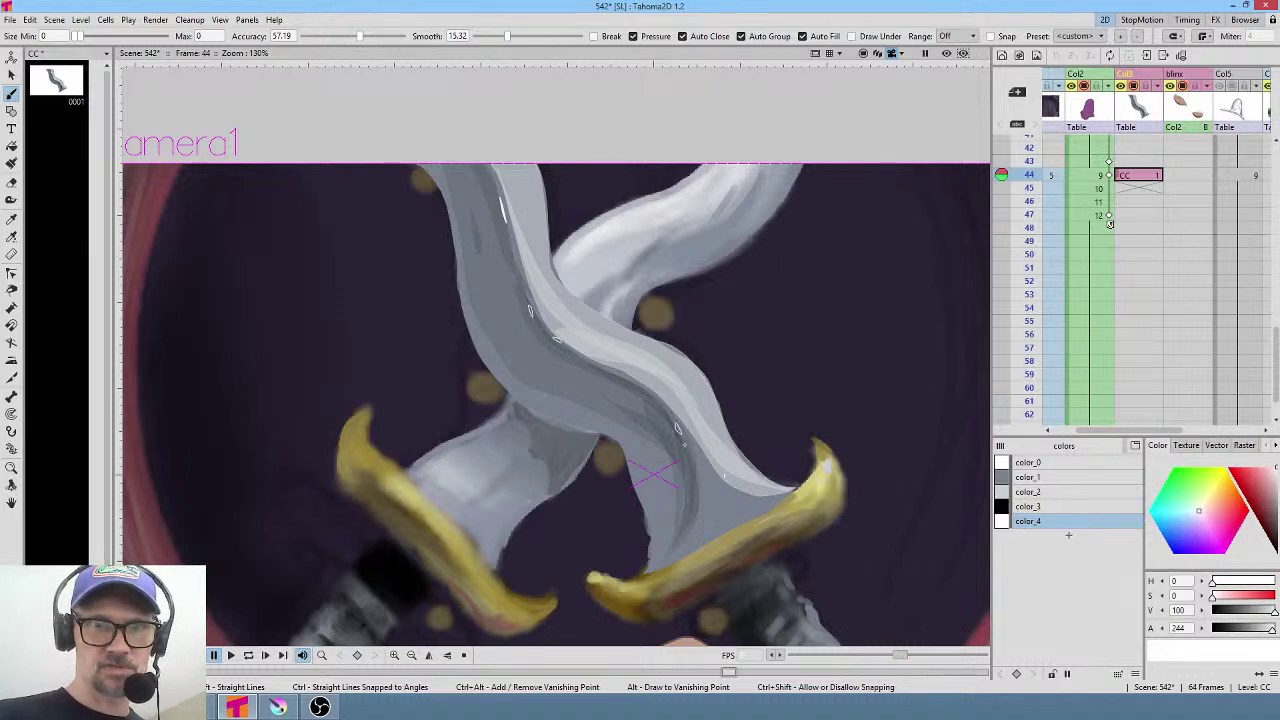
mouse_move(694, 485)
mouse_down()
mouse_move(690, 463)
mouse_move(690, 534)
mouse_move(693, 480)
mouse_up()
drag(688, 540, 692, 444)
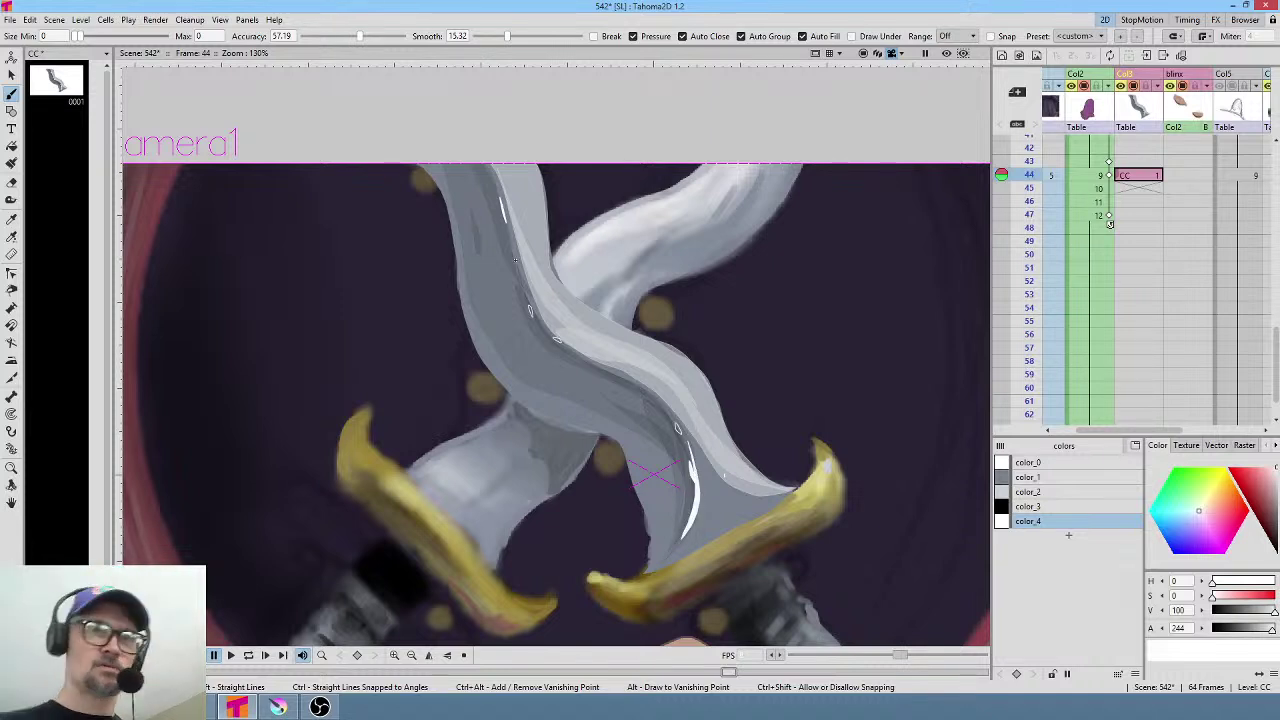
mouse_move(530, 292)
mouse_down()
mouse_move(546, 338)
mouse_move(580, 362)
mouse_move(532, 310)
mouse_move(521, 264)
mouse_up()
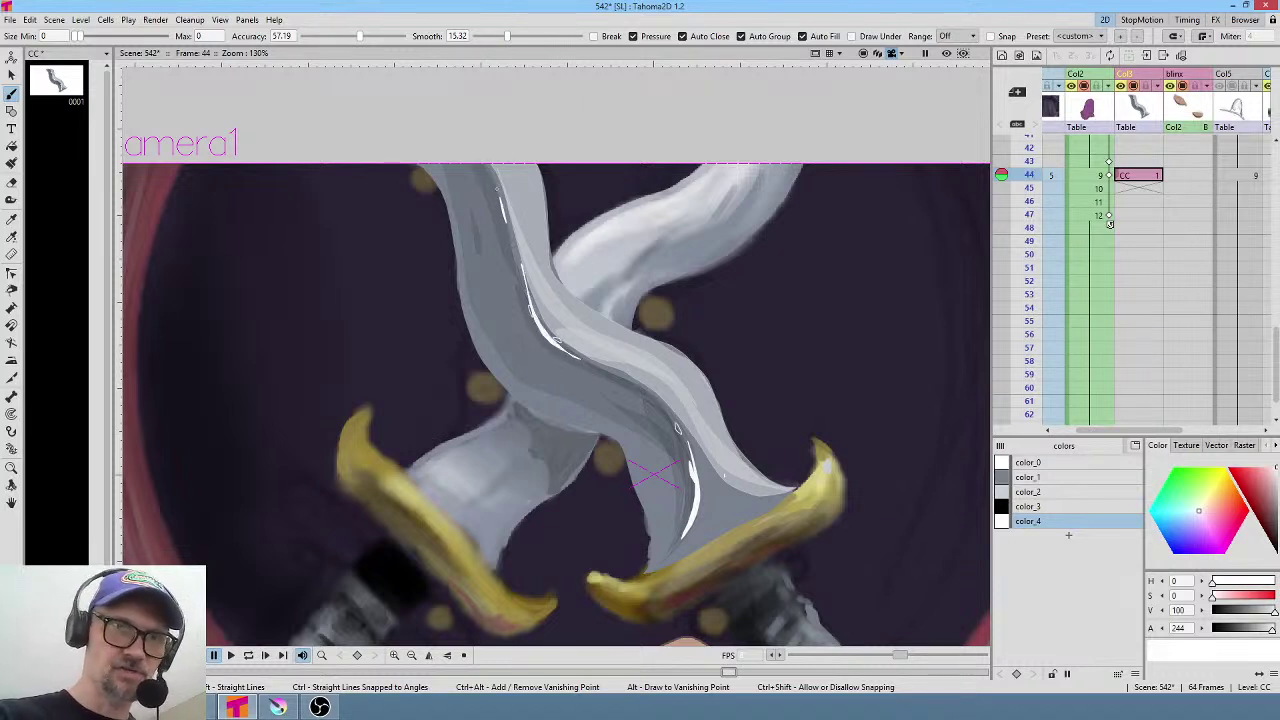
mouse_move(496, 190)
mouse_down()
mouse_move(507, 222)
mouse_move(486, 166)
mouse_up()
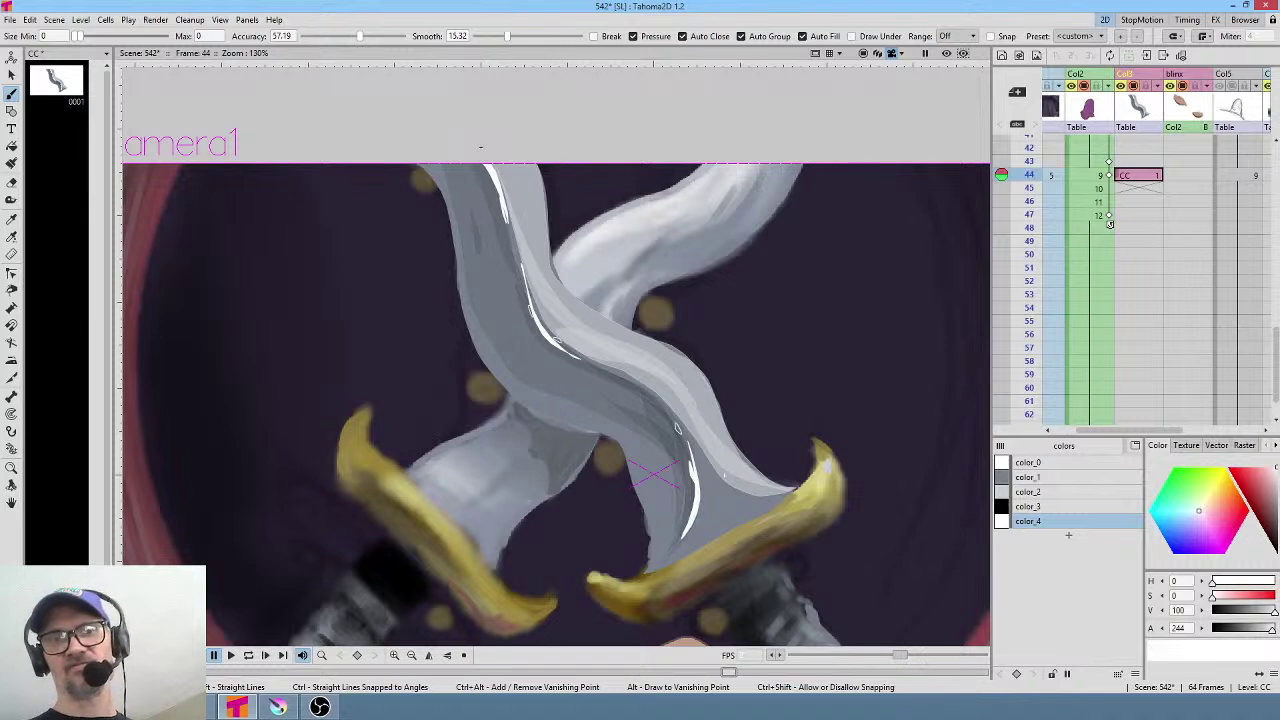
mouse_move(616, 370)
mouse_down()
mouse_move(675, 413)
mouse_move(616, 370)
mouse_up()
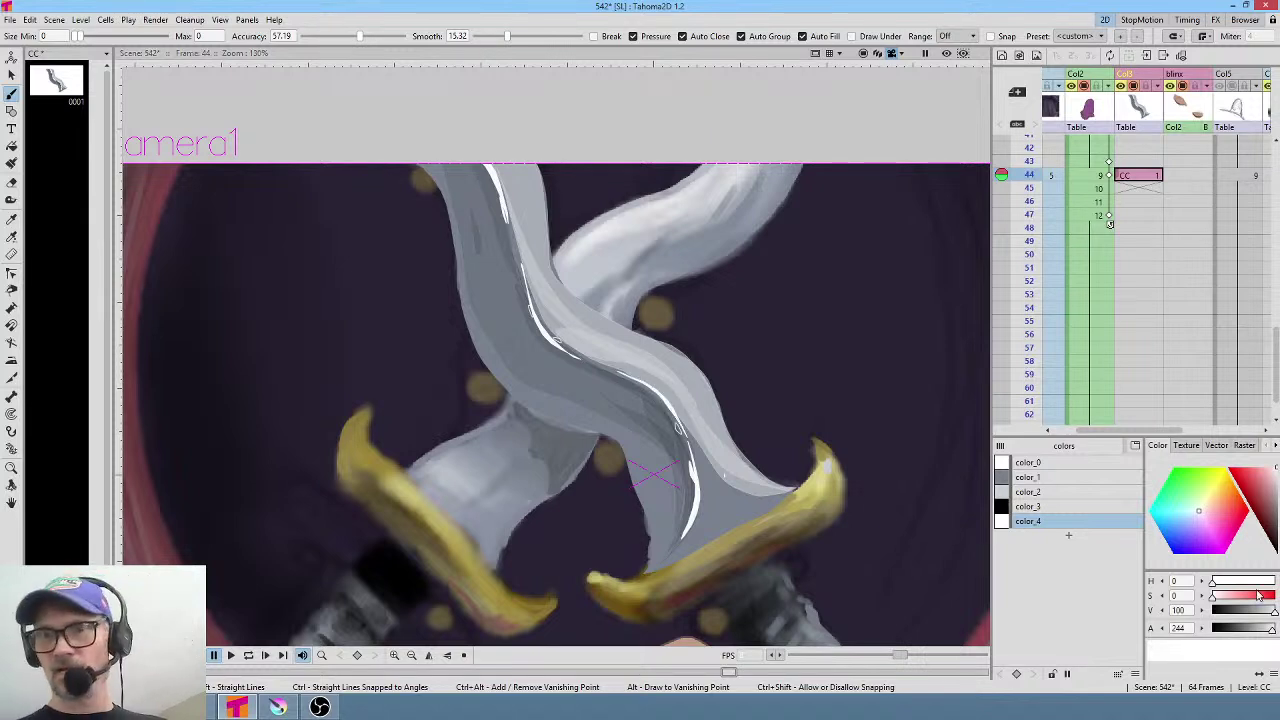
mouse_move(1265, 633)
mouse_down()
mouse_move(1214, 636)
mouse_move(1253, 642)
mouse_up()
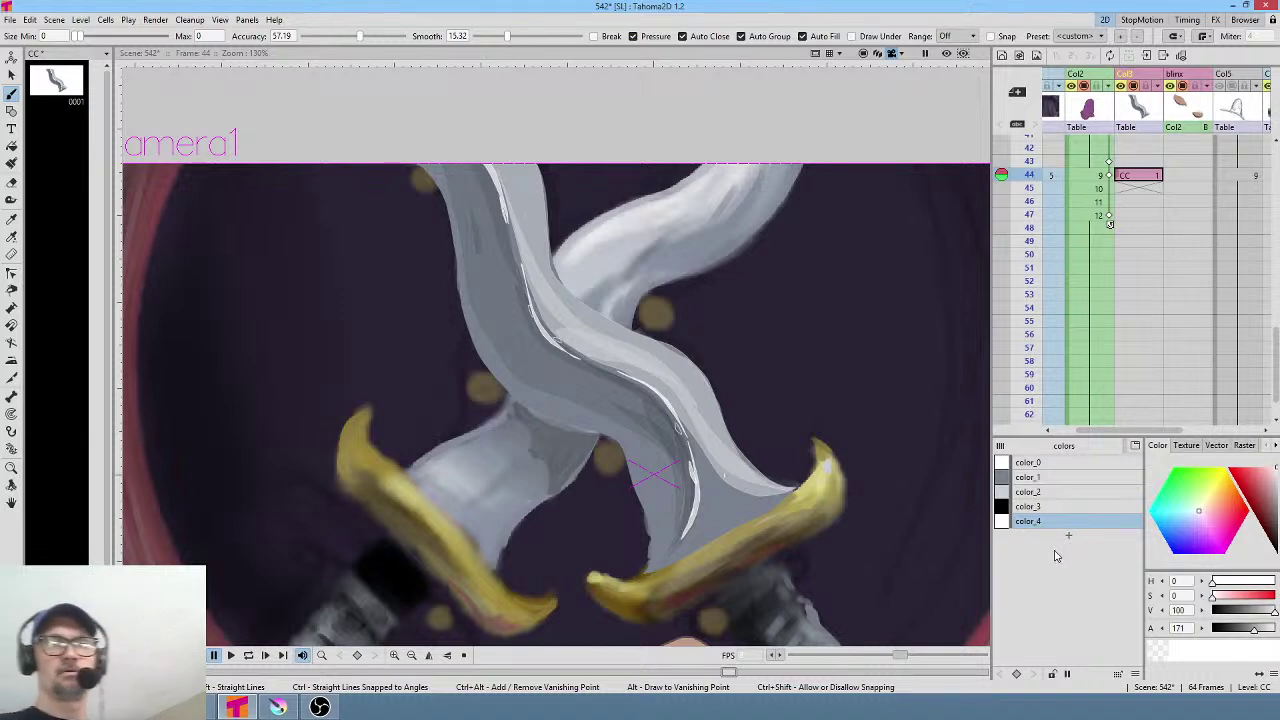
Extend the exposure of blade drawing CC 1 from frame 44 through frame 64, and preview the shot.
key(ctrl+shift+r)
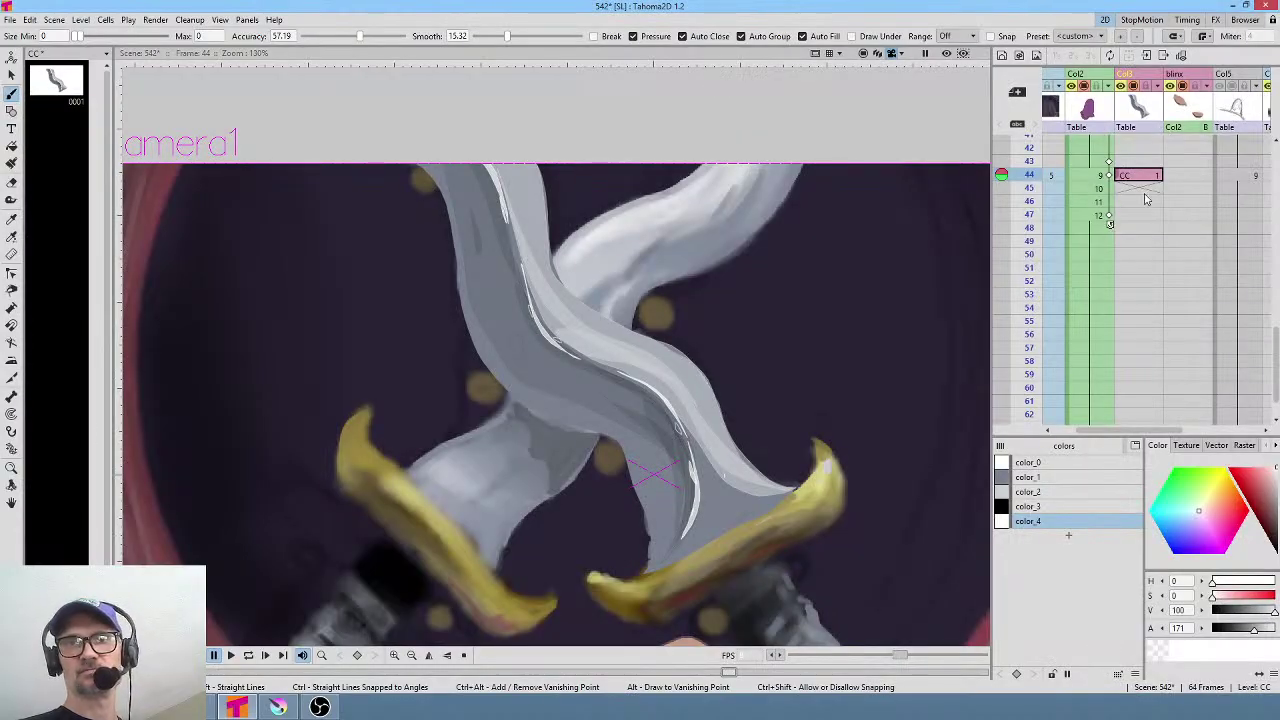
drag(1148, 182, 1163, 354)
scroll(1158, 248, up, 3)
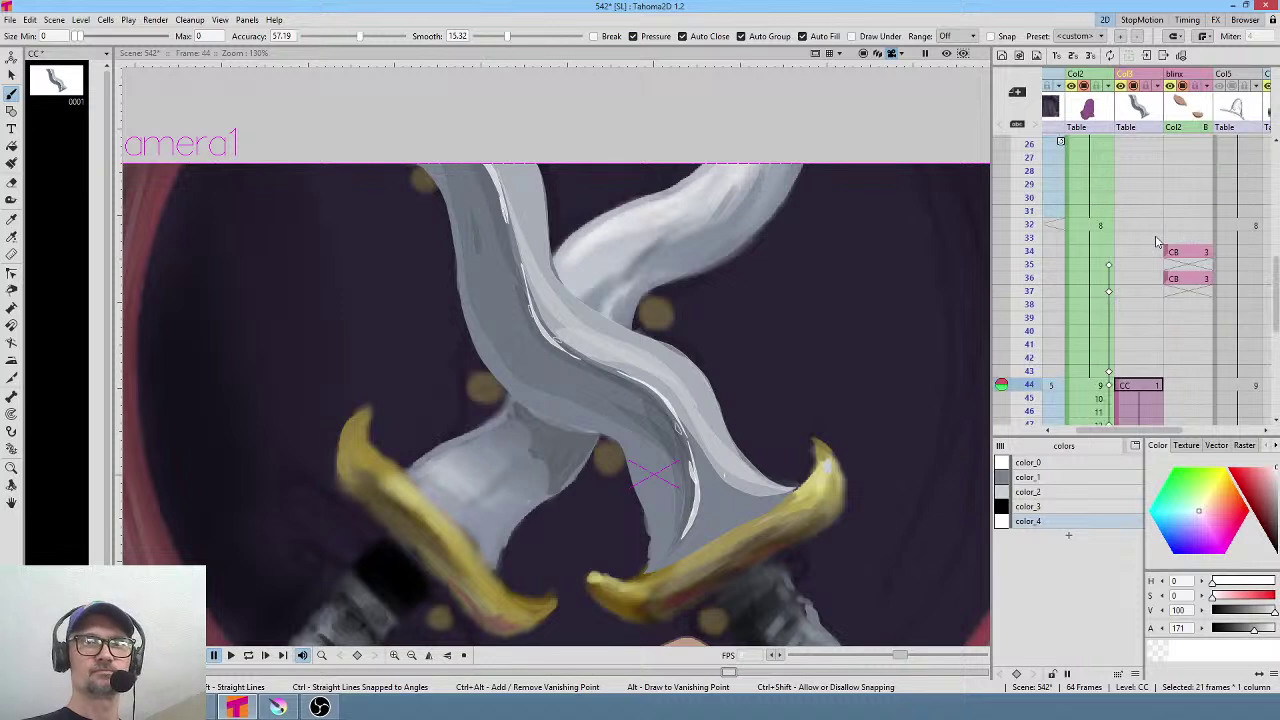
key(alt+r)
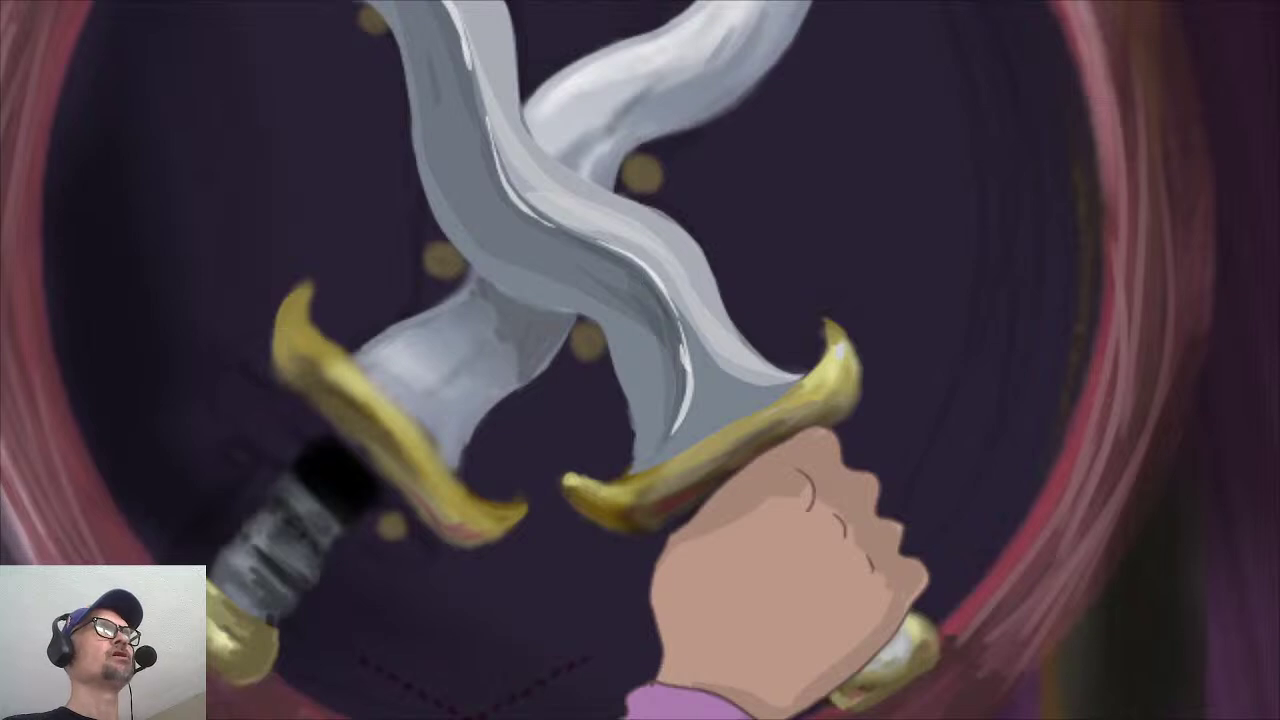
key(Escape)
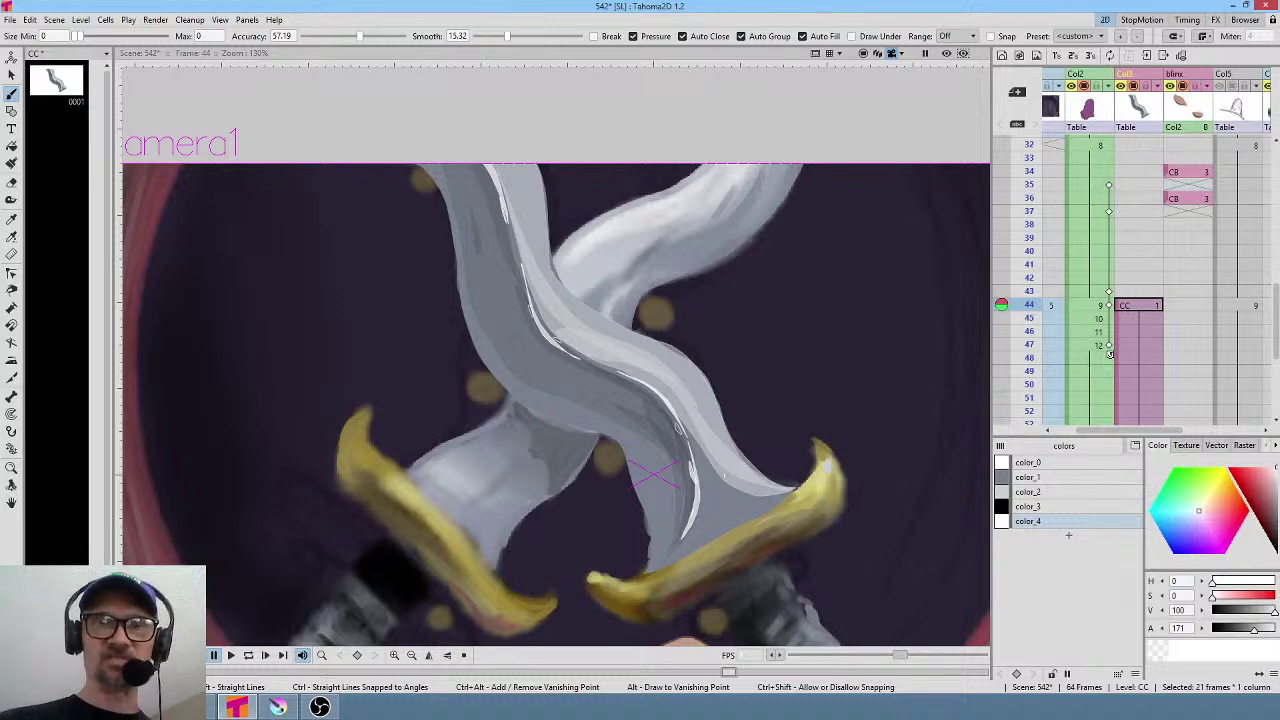
Add style color_5 to the palette and sample its gold colour from the painted guard of the front sword.
click(1068, 535)
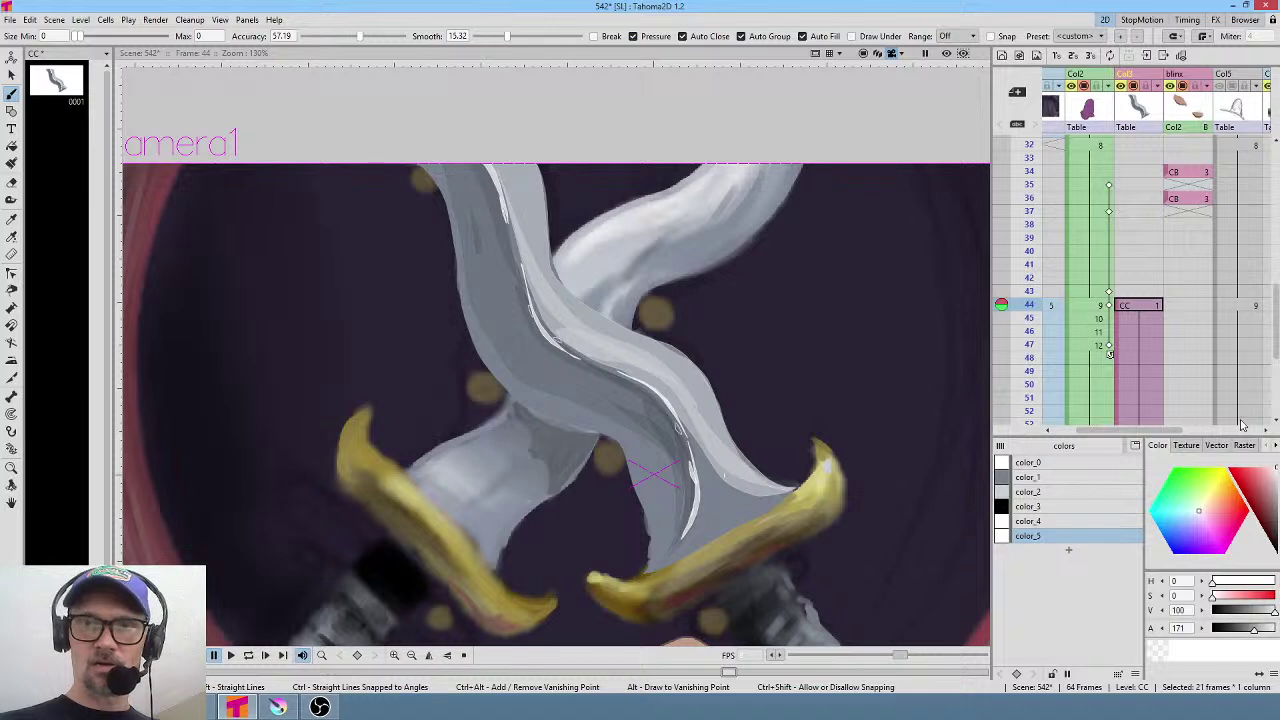
drag(1201, 511, 1212, 489)
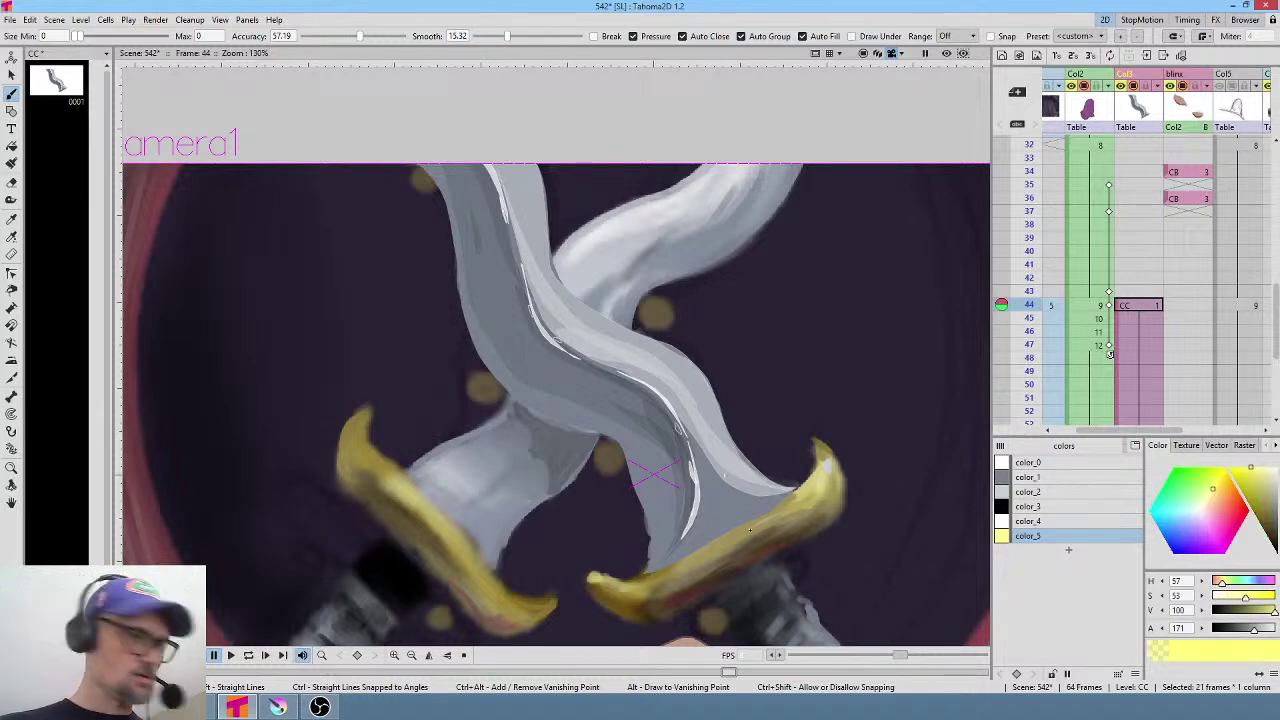
key(r)
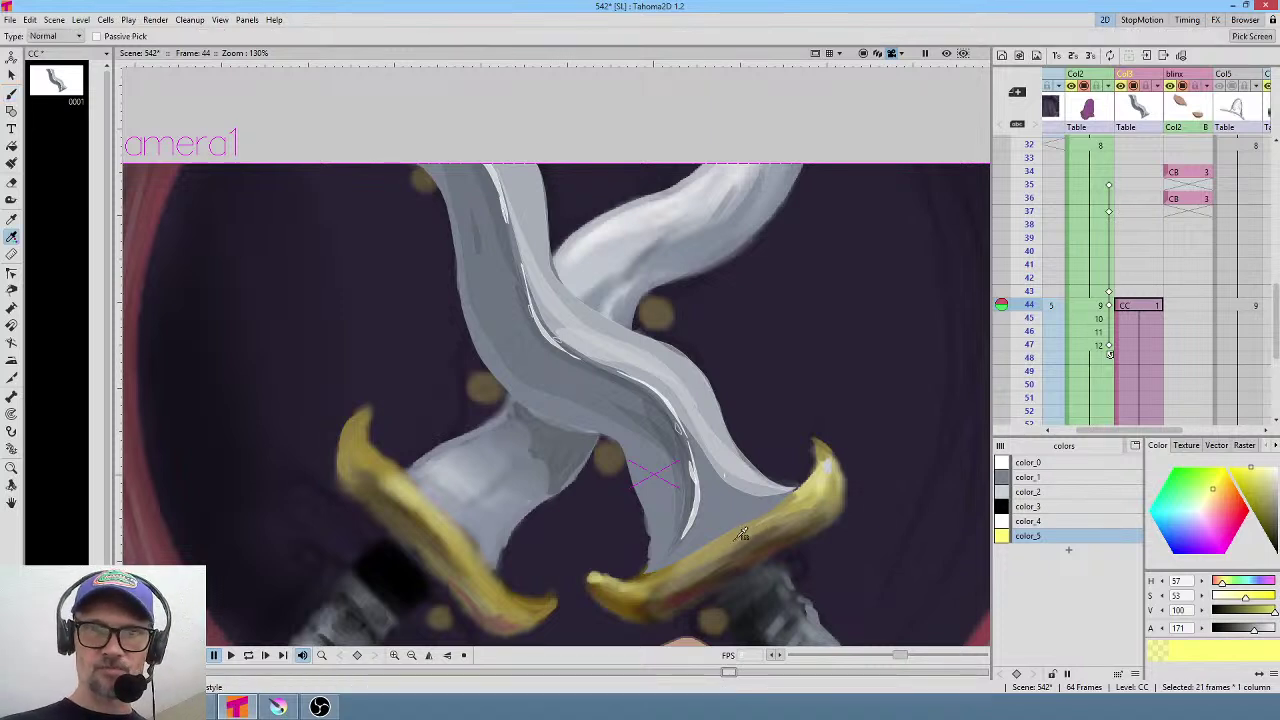
click(740, 532)
key(b)
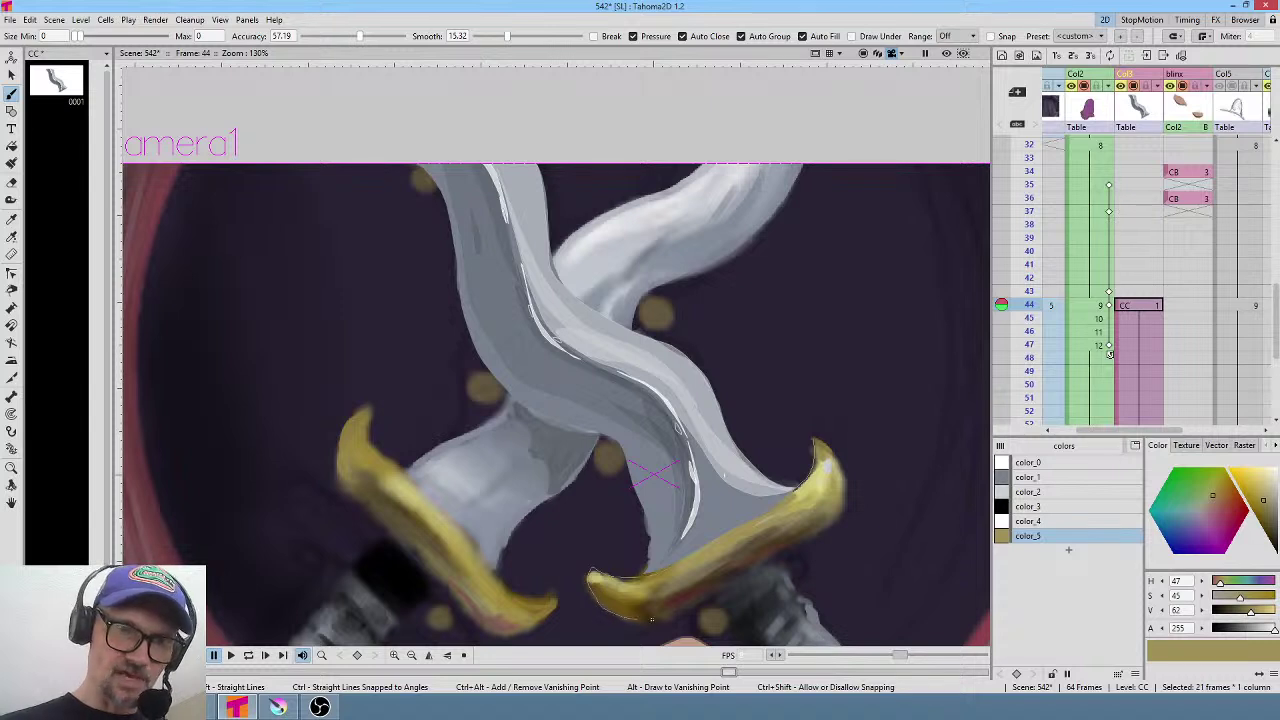
Trace the front sword's painted guard with a closed brush outline that fills solid in color_5.
drag(651, 619, 826, 520)
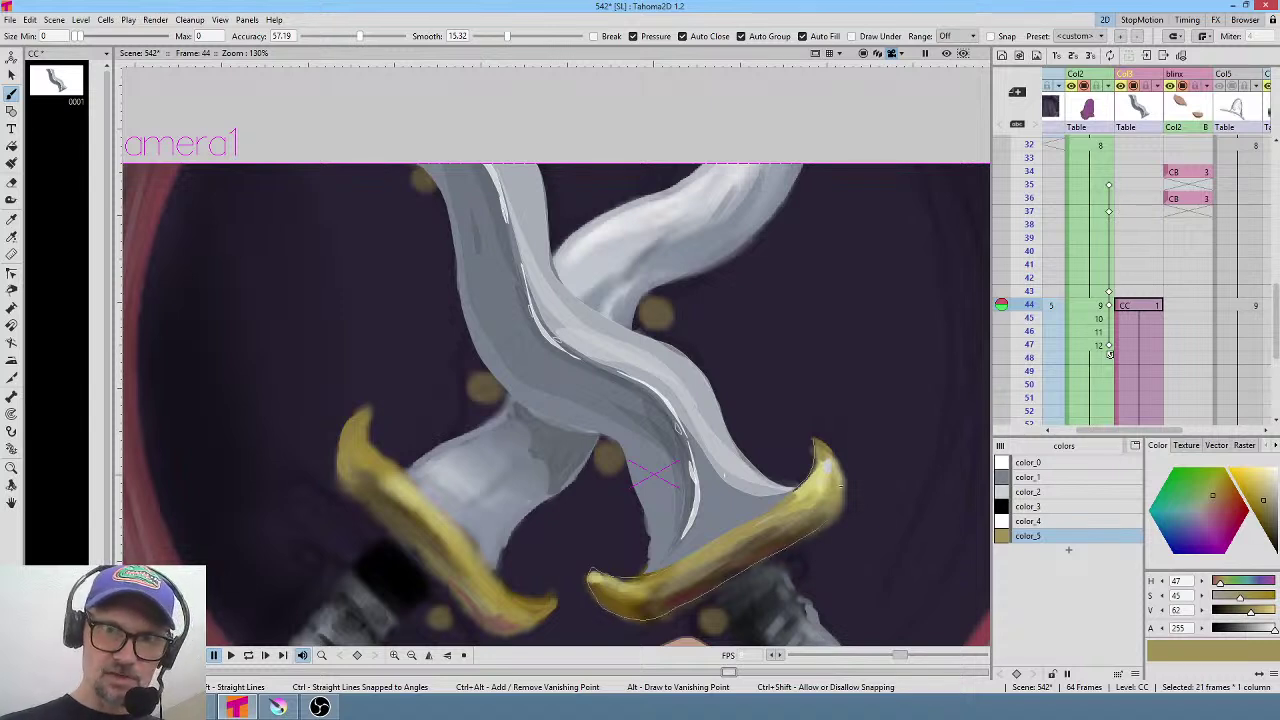
key(ctrl+z)
middle_click(871, 392)
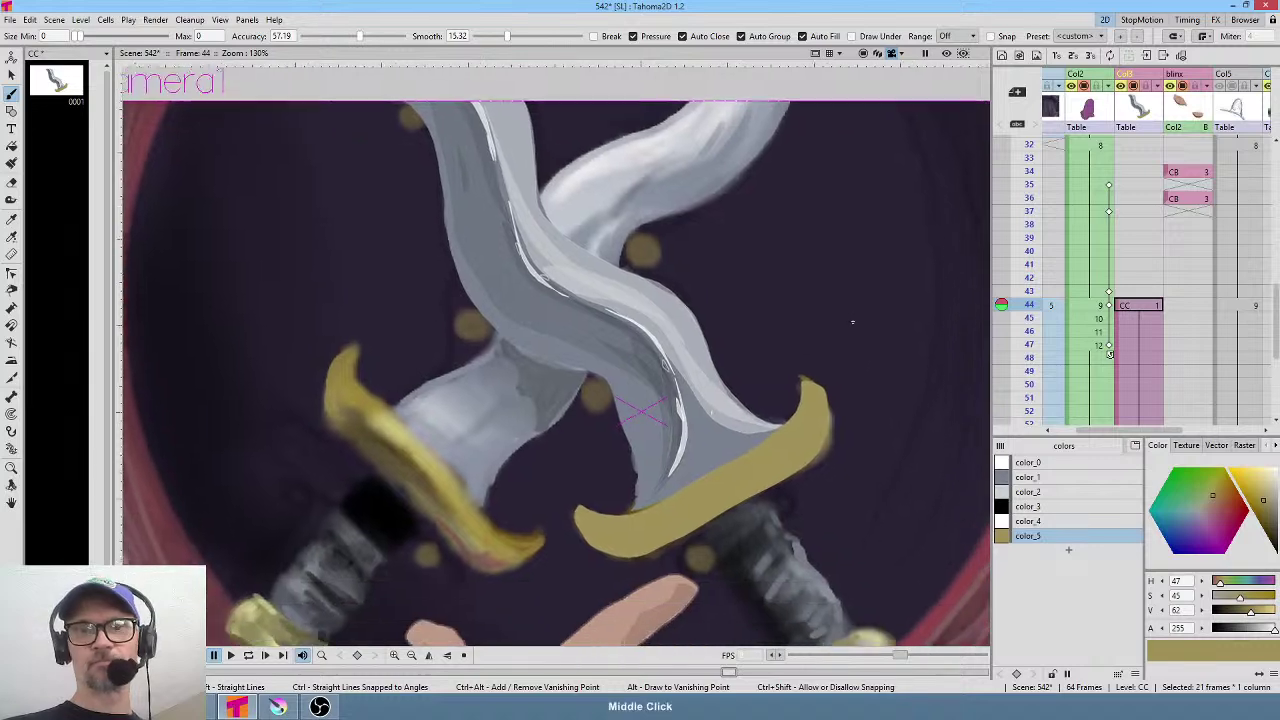
middle_click(851, 347)
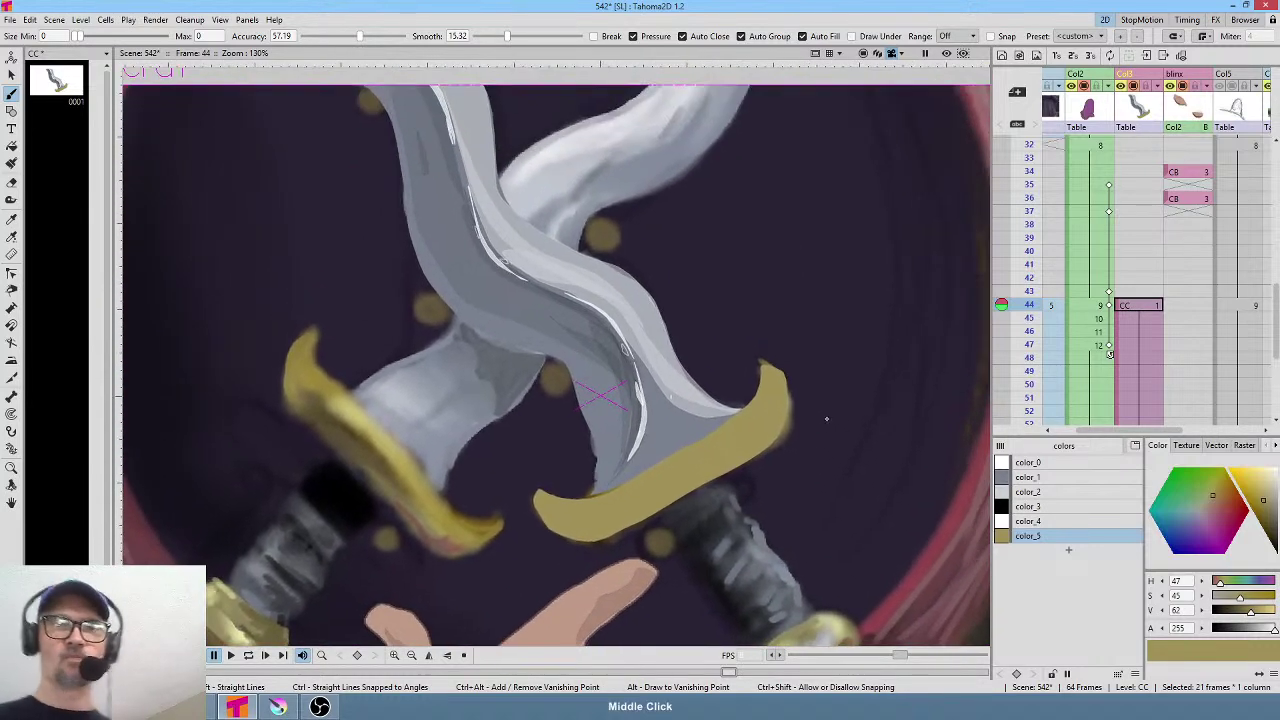
Paint translucent color_3 shading along the lower edge of the golden guard up to its raised end.
click(1062, 506)
click(1054, 508)
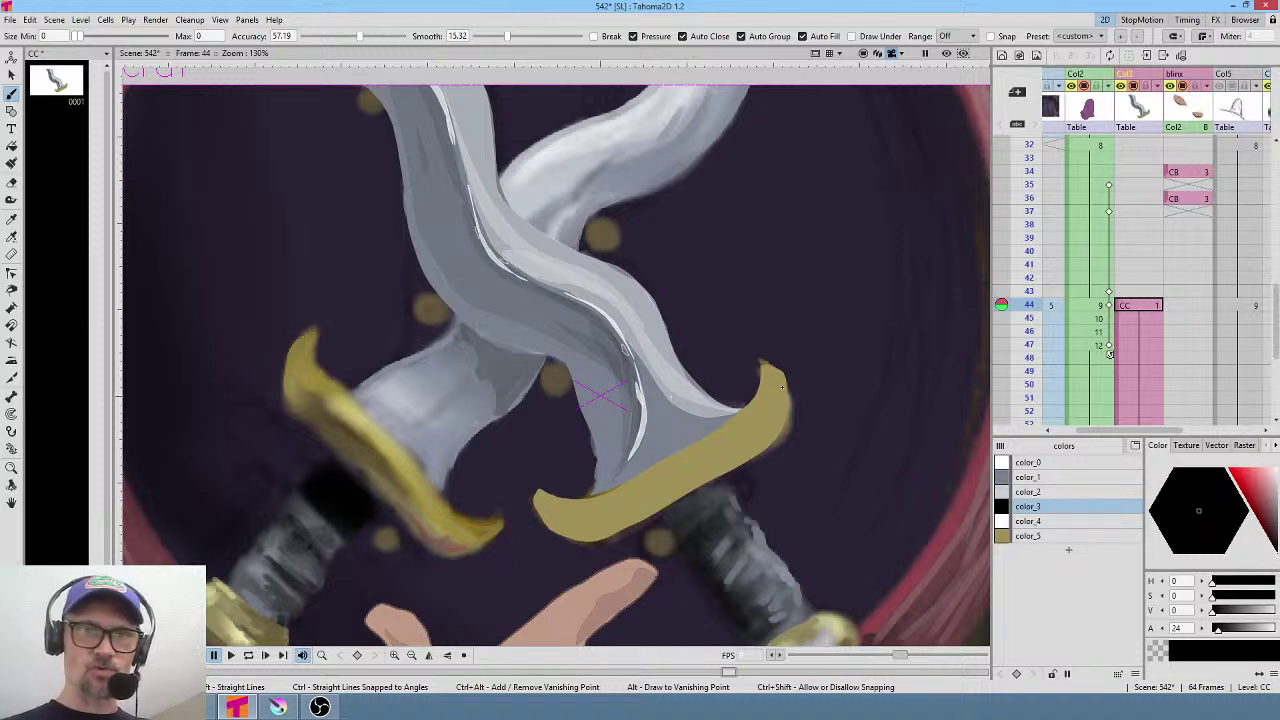
mouse_move(778, 375)
mouse_down()
mouse_move(767, 432)
mouse_move(704, 472)
mouse_move(603, 522)
mouse_move(554, 522)
mouse_move(589, 536)
mouse_move(632, 519)
mouse_move(790, 404)
mouse_up()
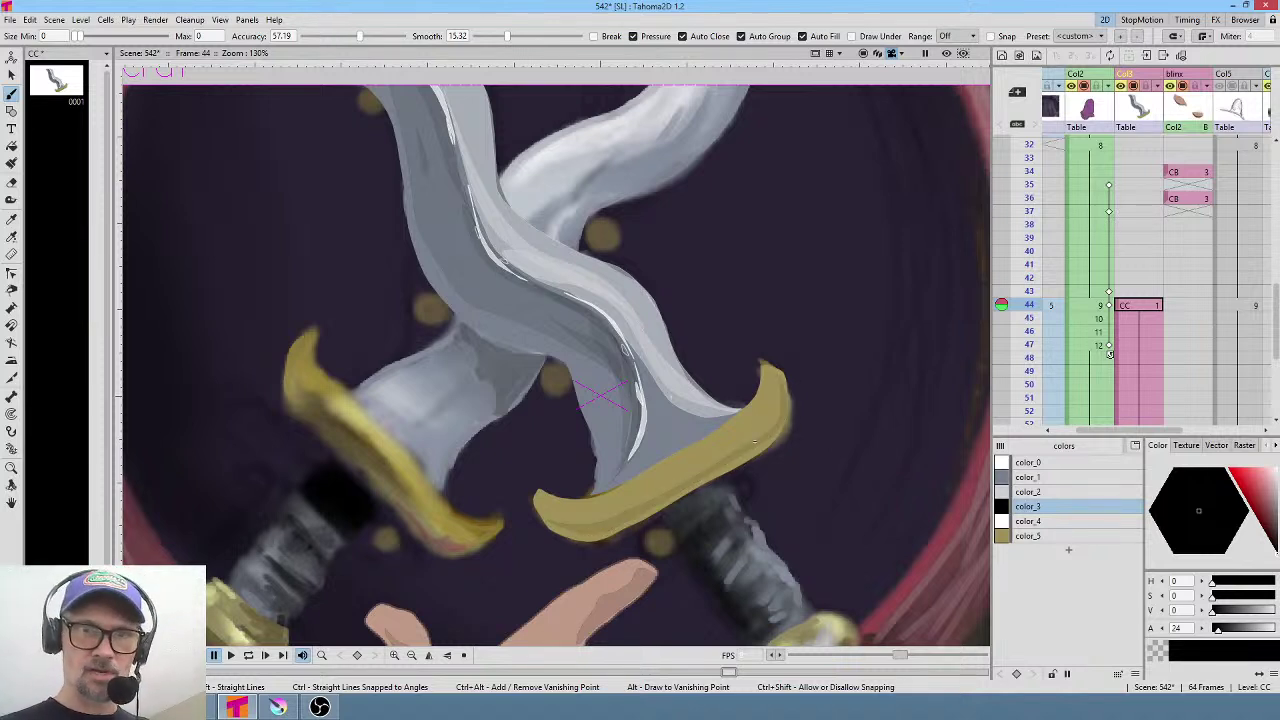
mouse_move(784, 408)
mouse_down()
mouse_move(722, 462)
mouse_move(578, 530)
mouse_move(730, 466)
mouse_move(784, 414)
mouse_up()
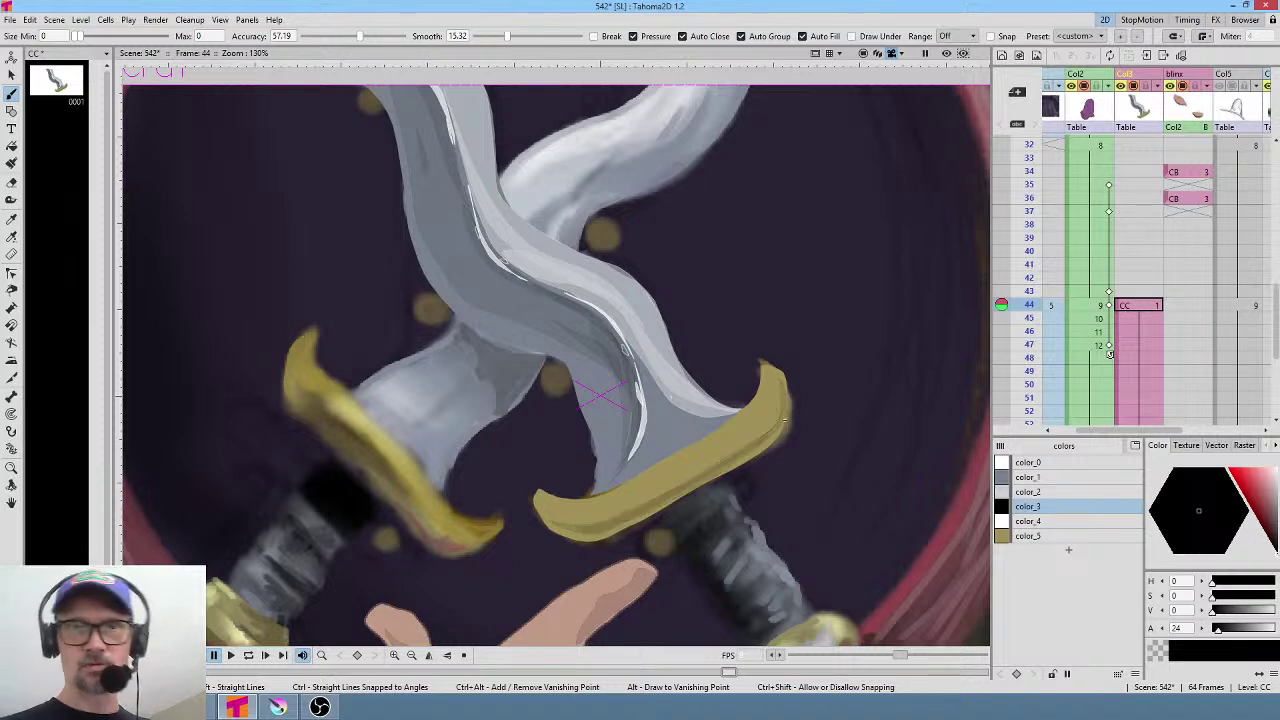
Try broad highlights along the guard's upper edge, first in color_4 and again in color_2, undoing each attempt.
click(1042, 520)
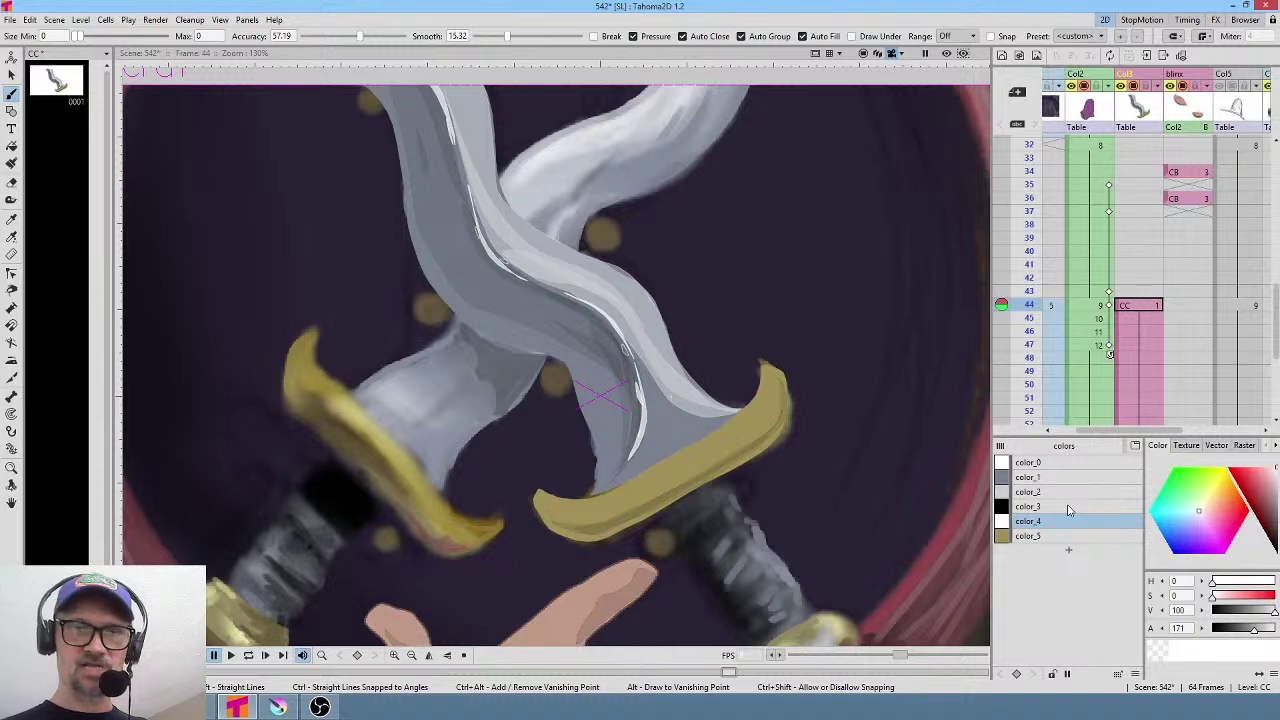
mouse_move(762, 380)
mouse_down()
mouse_move(654, 475)
mouse_move(565, 501)
mouse_move(642, 491)
mouse_move(720, 446)
mouse_move(753, 425)
mouse_move(770, 370)
mouse_up()
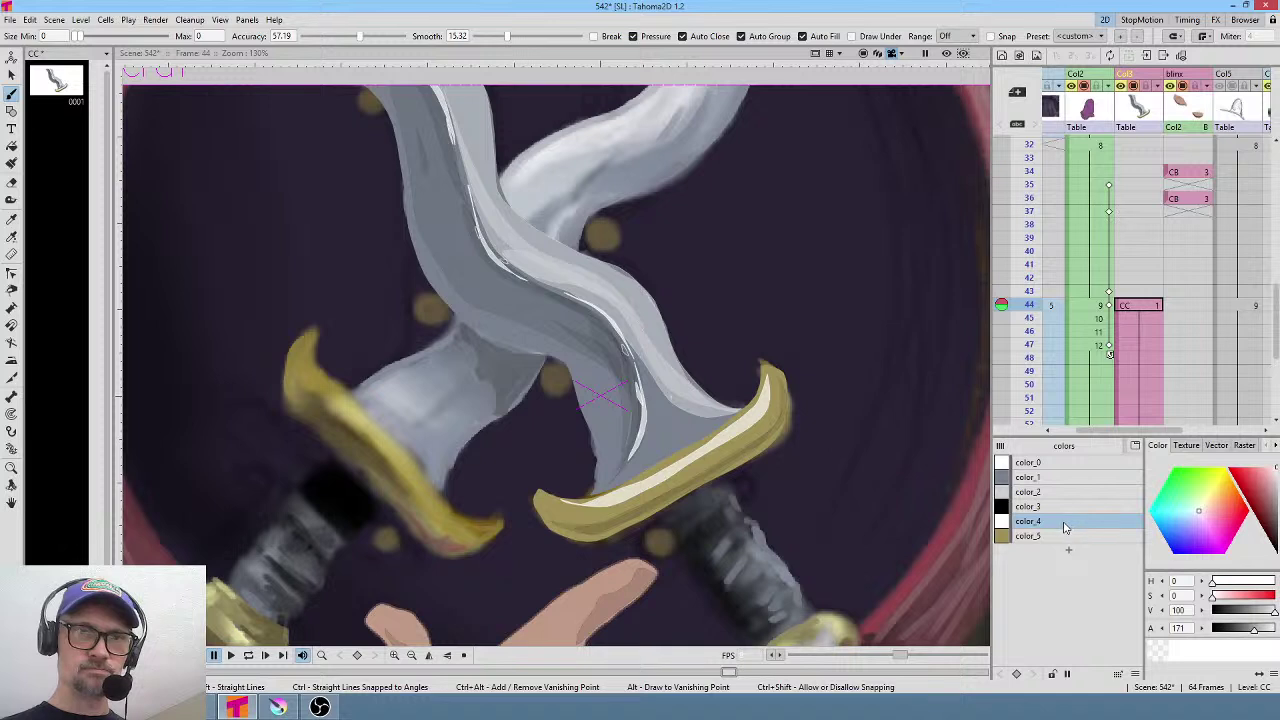
key(ctrl+z)
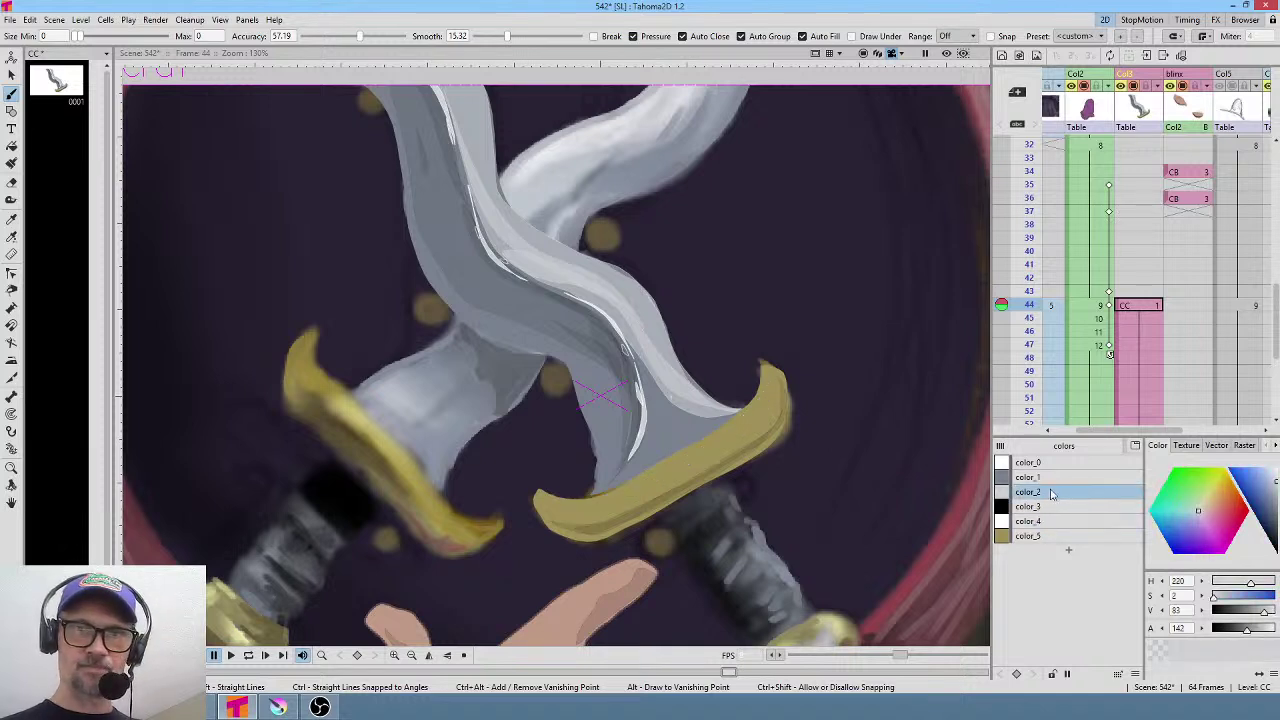
click(1048, 491)
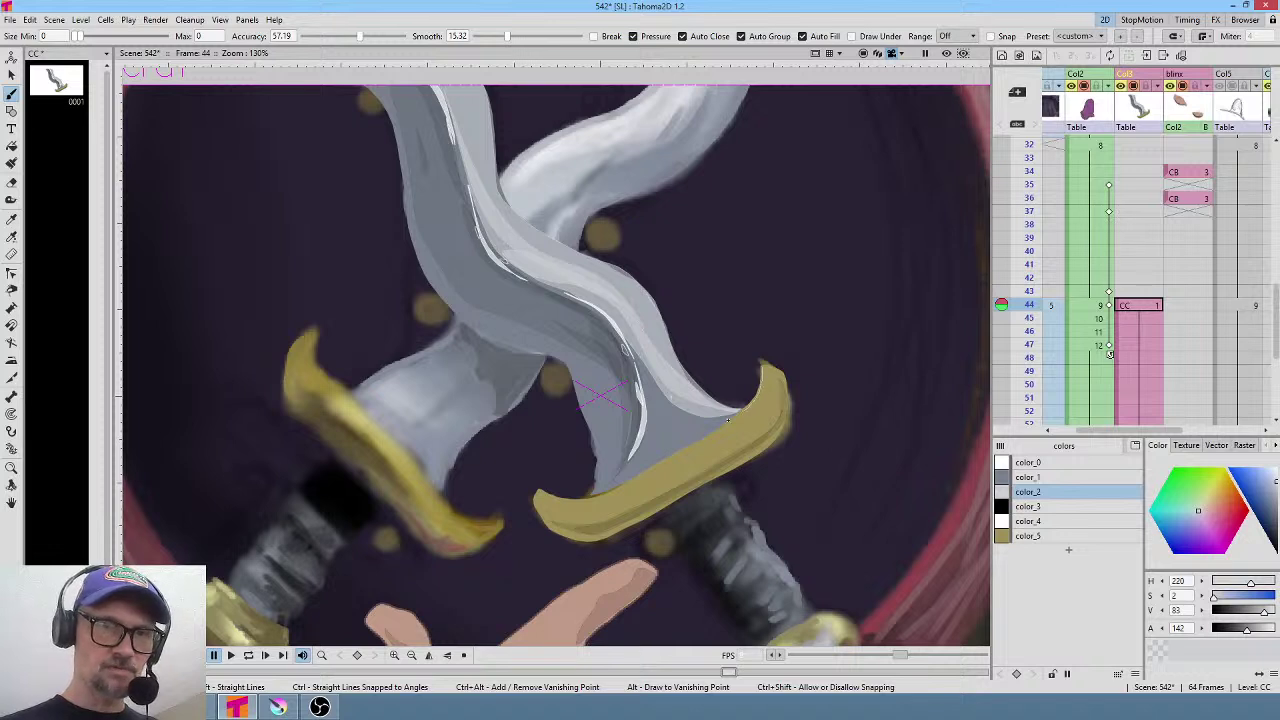
drag(694, 441, 558, 496)
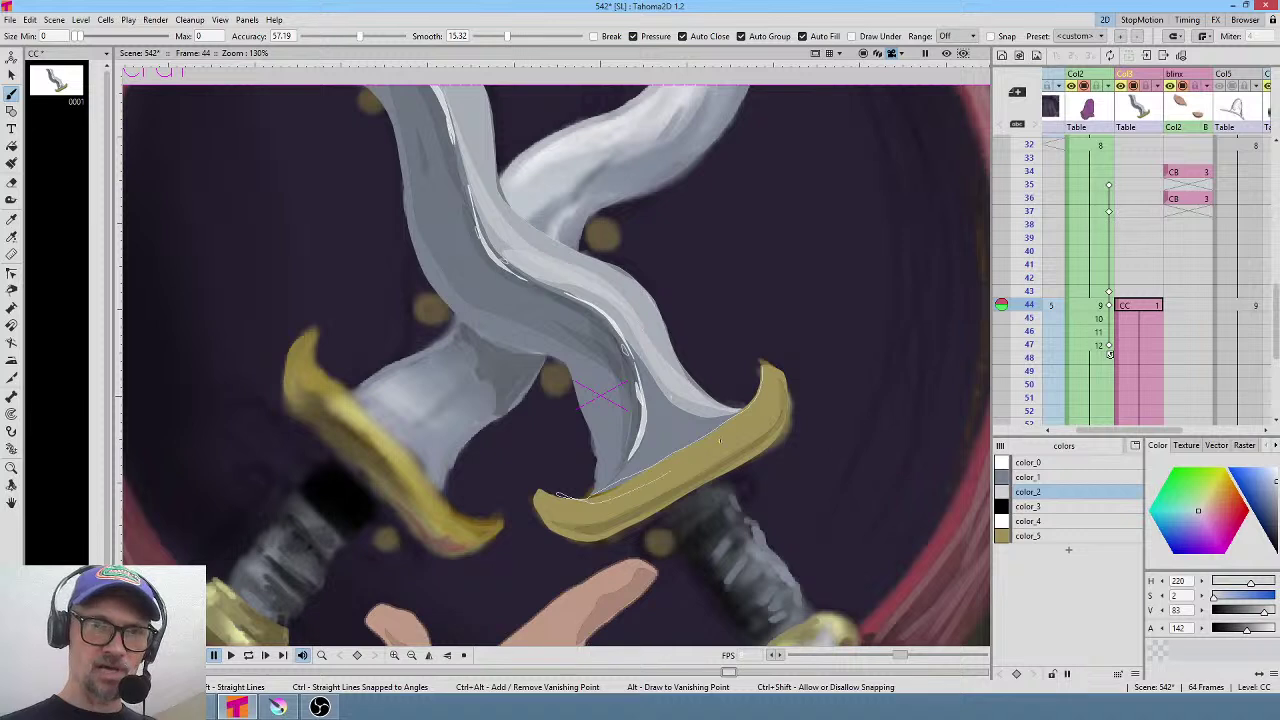
mouse_move(719, 440)
mouse_down()
mouse_move(750, 420)
mouse_move(772, 368)
mouse_up()
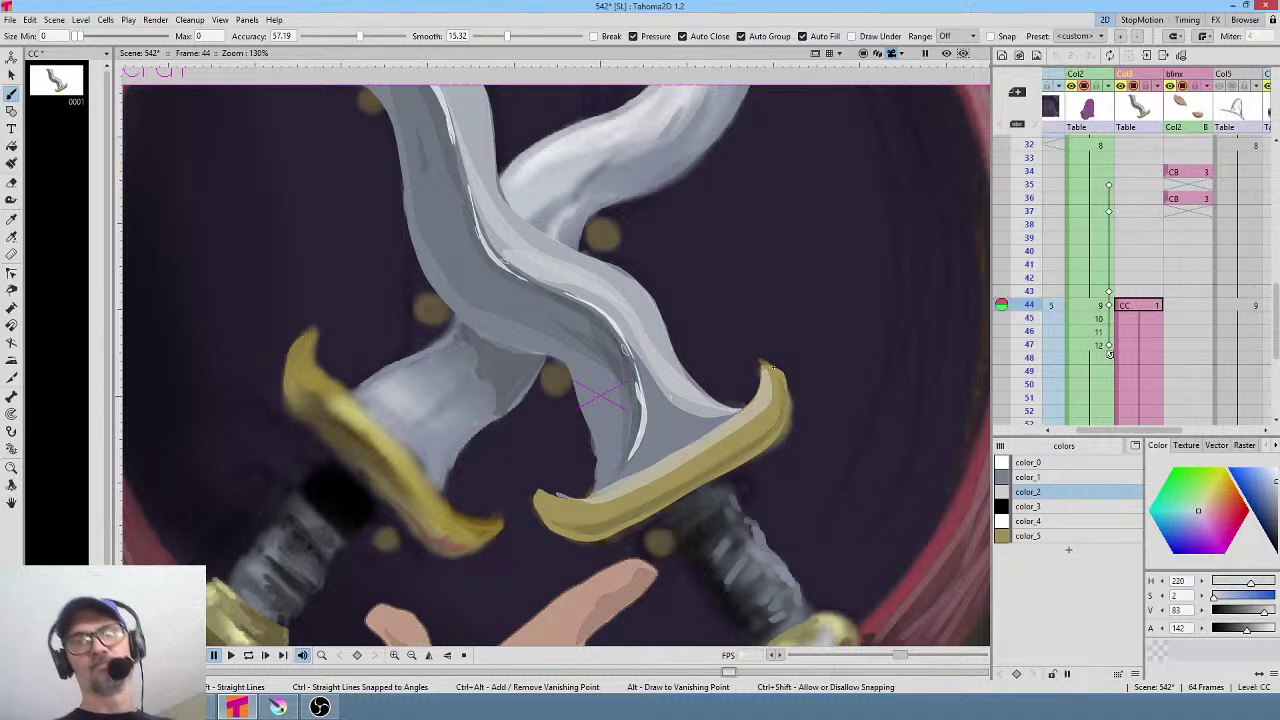
key(ctrl+z)
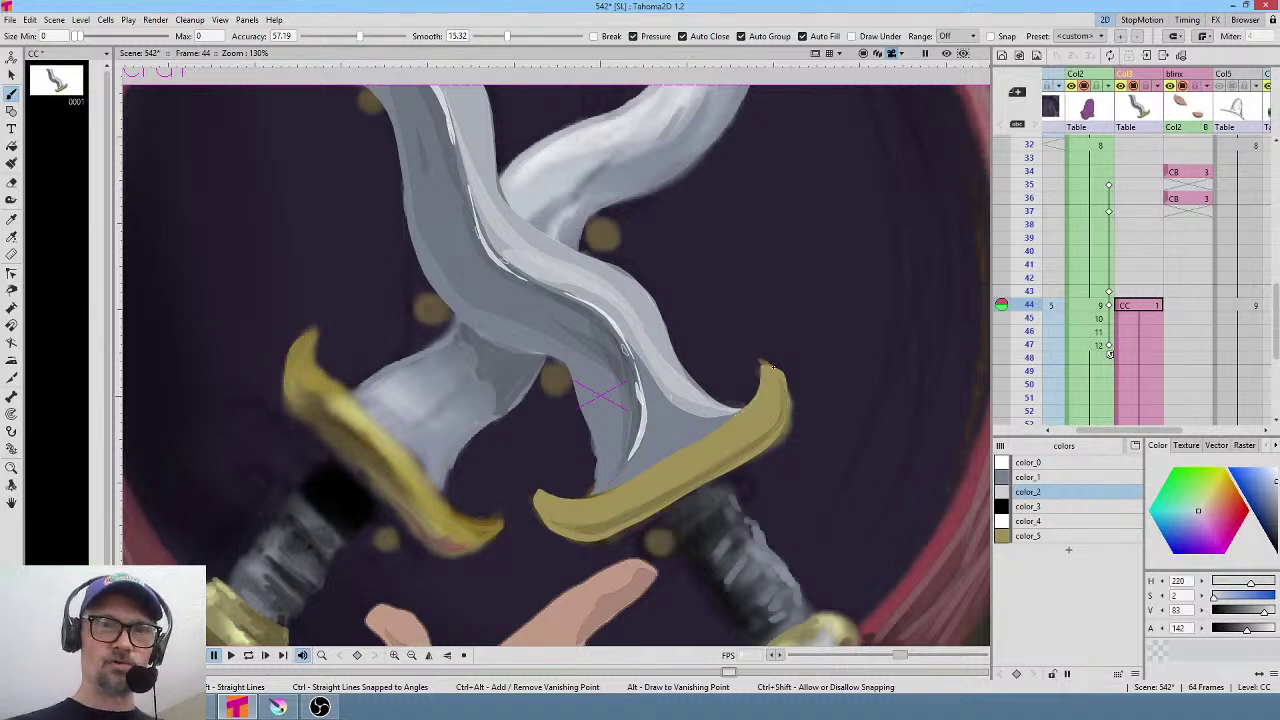
Add style color_6 as light gray with alpha 66, and paint translucent highlights along the guard's upper edge.
click(1068, 549)
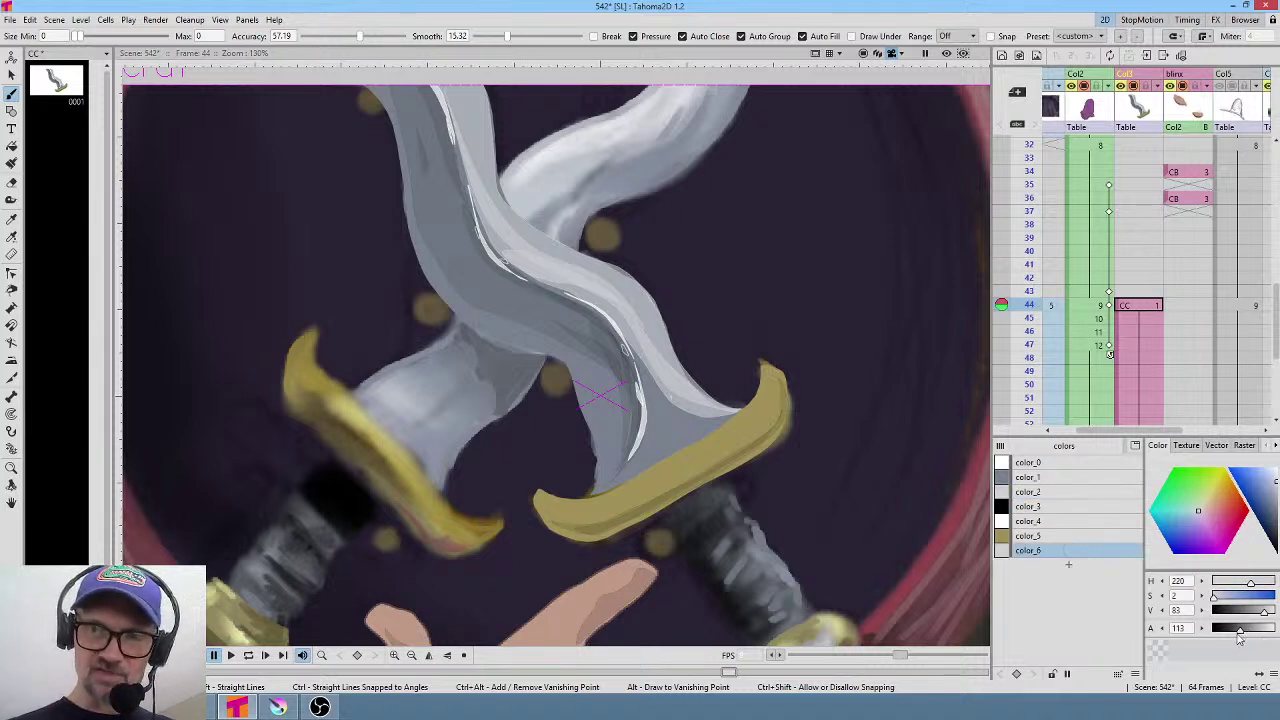
drag(1248, 630, 1228, 637)
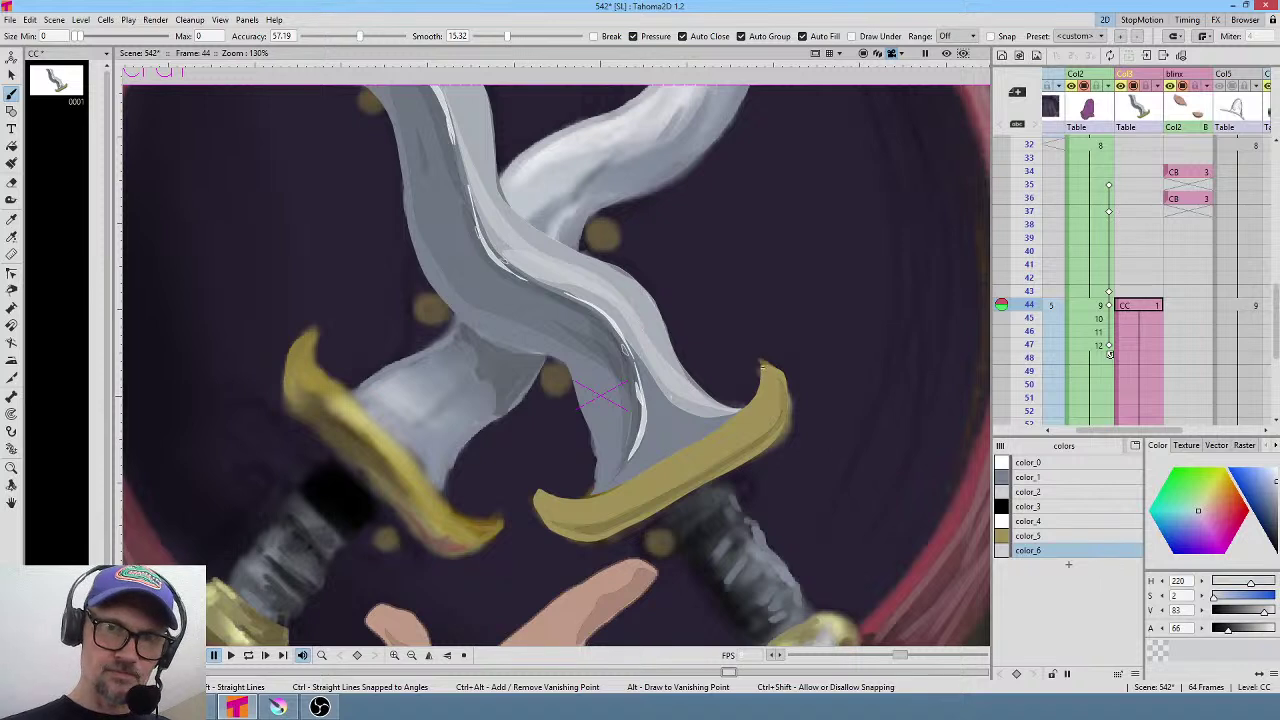
mouse_move(703, 437)
mouse_down()
mouse_move(672, 460)
mouse_move(745, 420)
mouse_move(778, 357)
mouse_up()
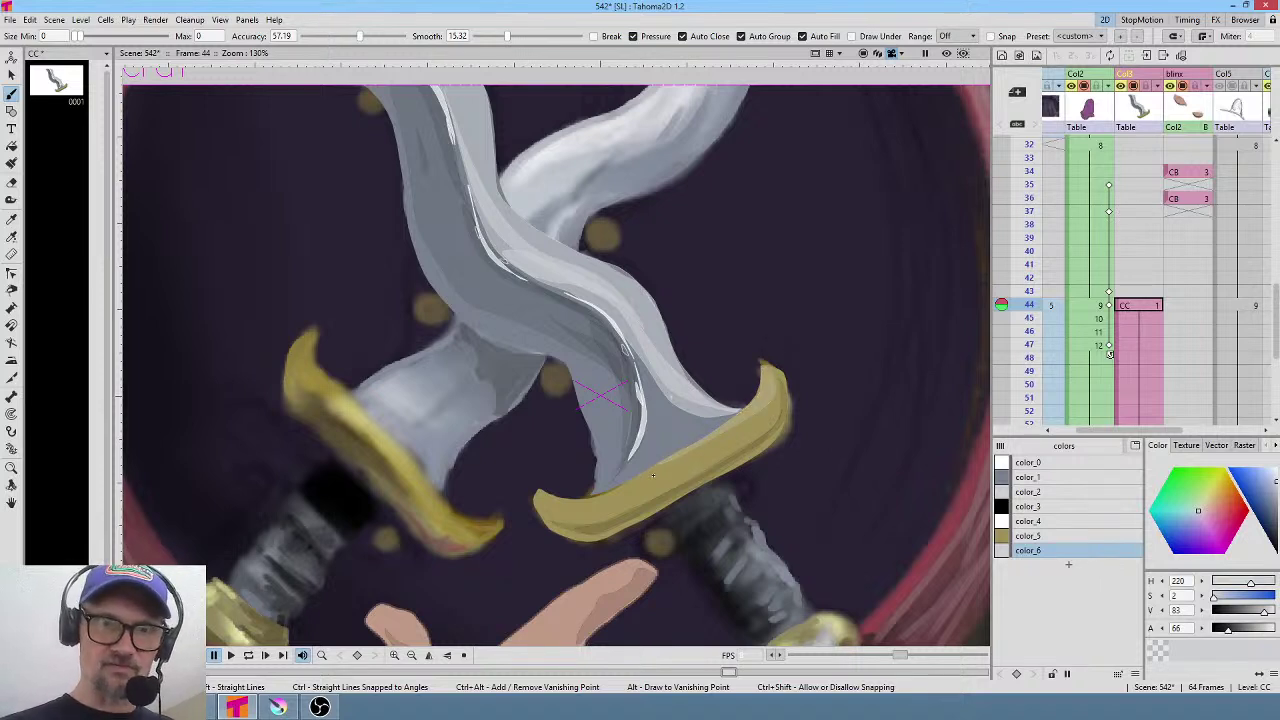
mouse_move(653, 476)
mouse_down()
mouse_move(588, 502)
mouse_move(552, 502)
mouse_up()
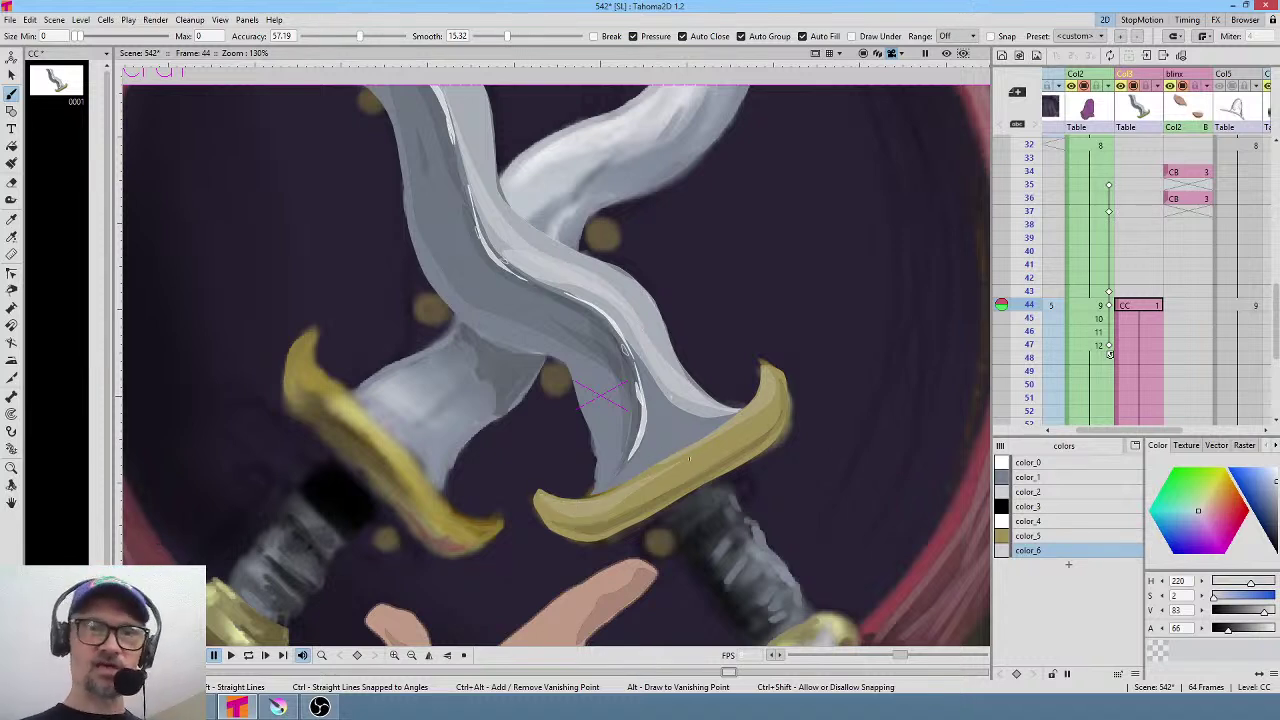
drag(674, 461, 588, 505)
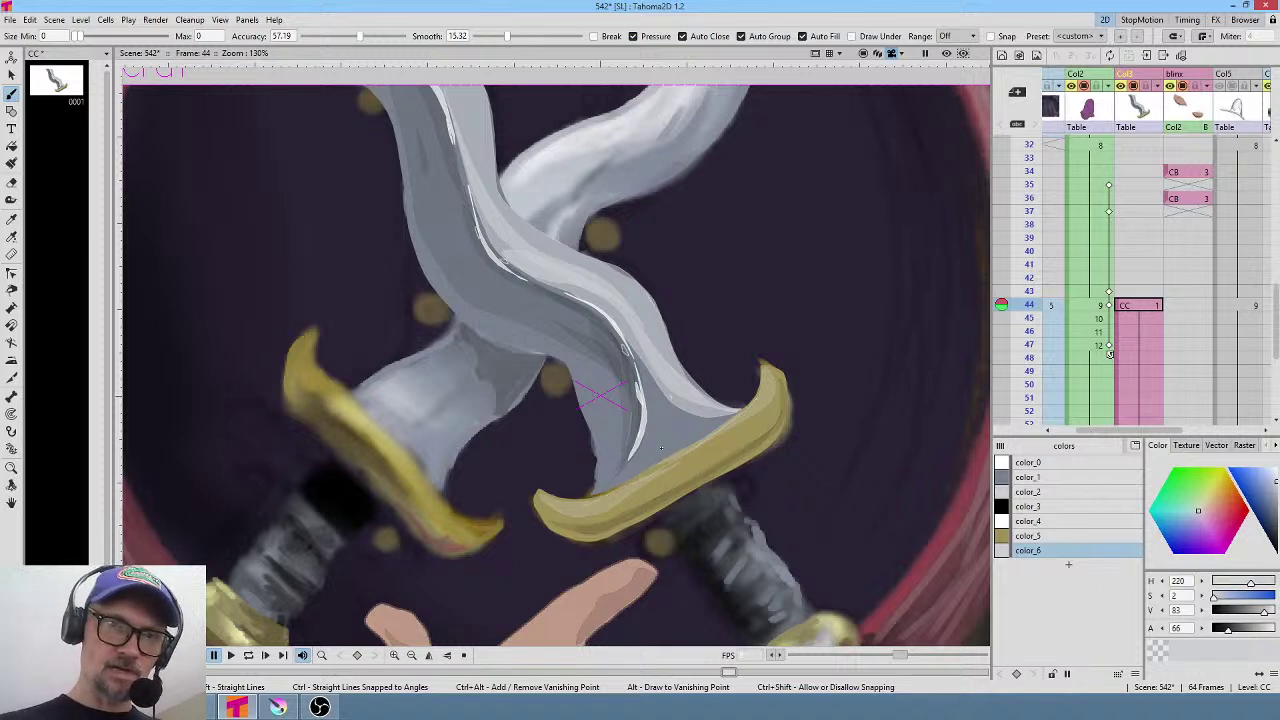
mouse_move(662, 438)
mouse_down()
mouse_move(660, 424)
mouse_move(676, 432)
mouse_move(652, 454)
mouse_move(666, 452)
mouse_up()
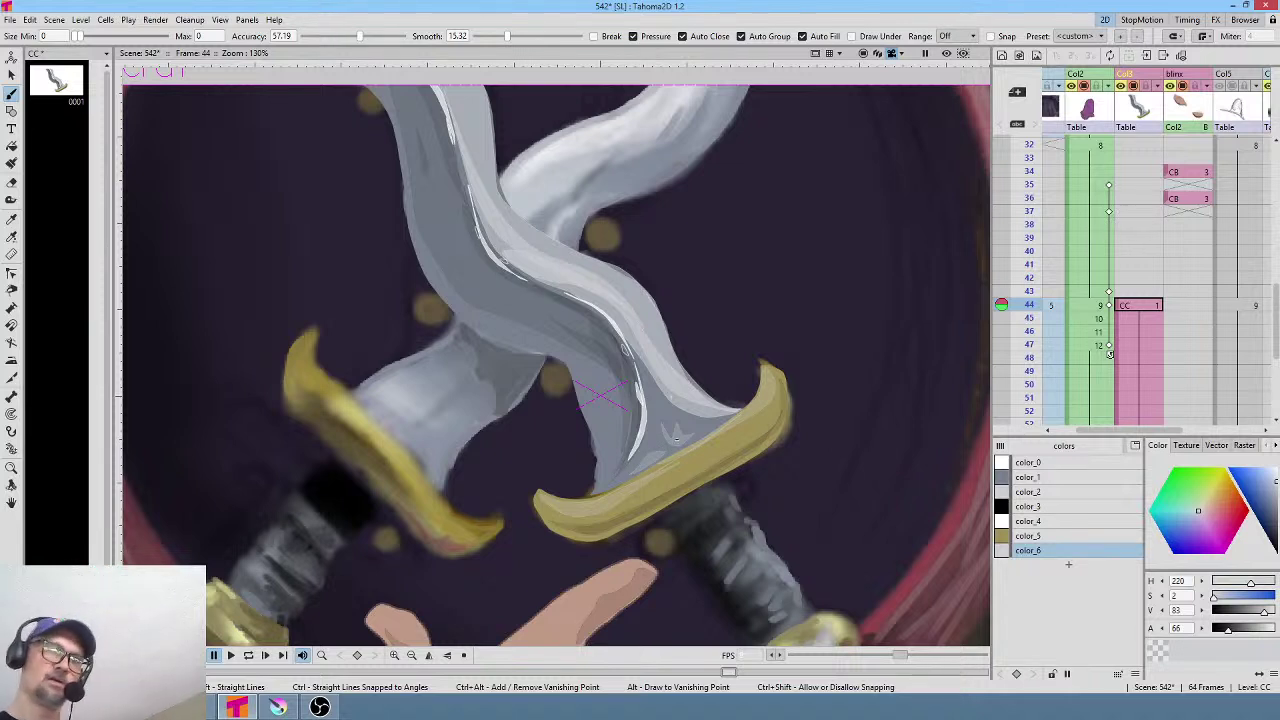
key(ctrl+z)
key(ctrl+z)
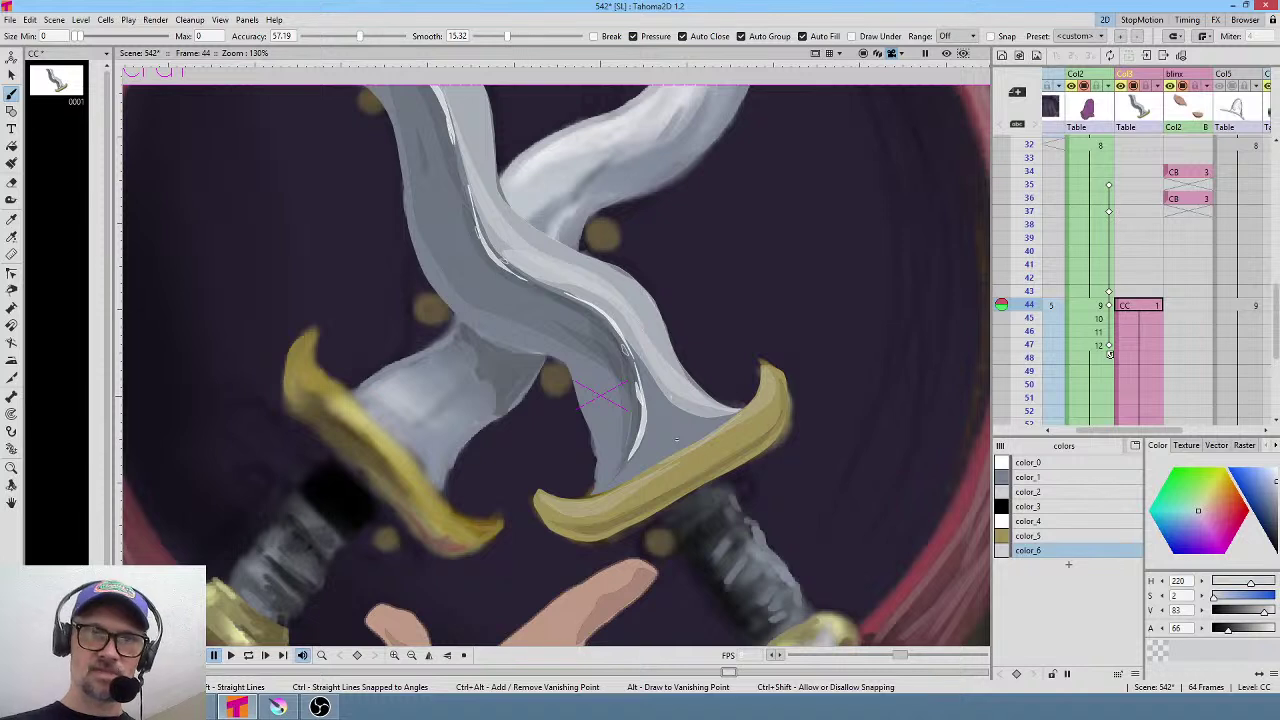
Paint translucent color_6 strokes along the blade's dark side near the guard and at the upper end, plus another along the guard.
mouse_move(622, 480)
mouse_down()
mouse_move(598, 369)
mouse_move(545, 303)
mouse_up()
drag(605, 333, 651, 397)
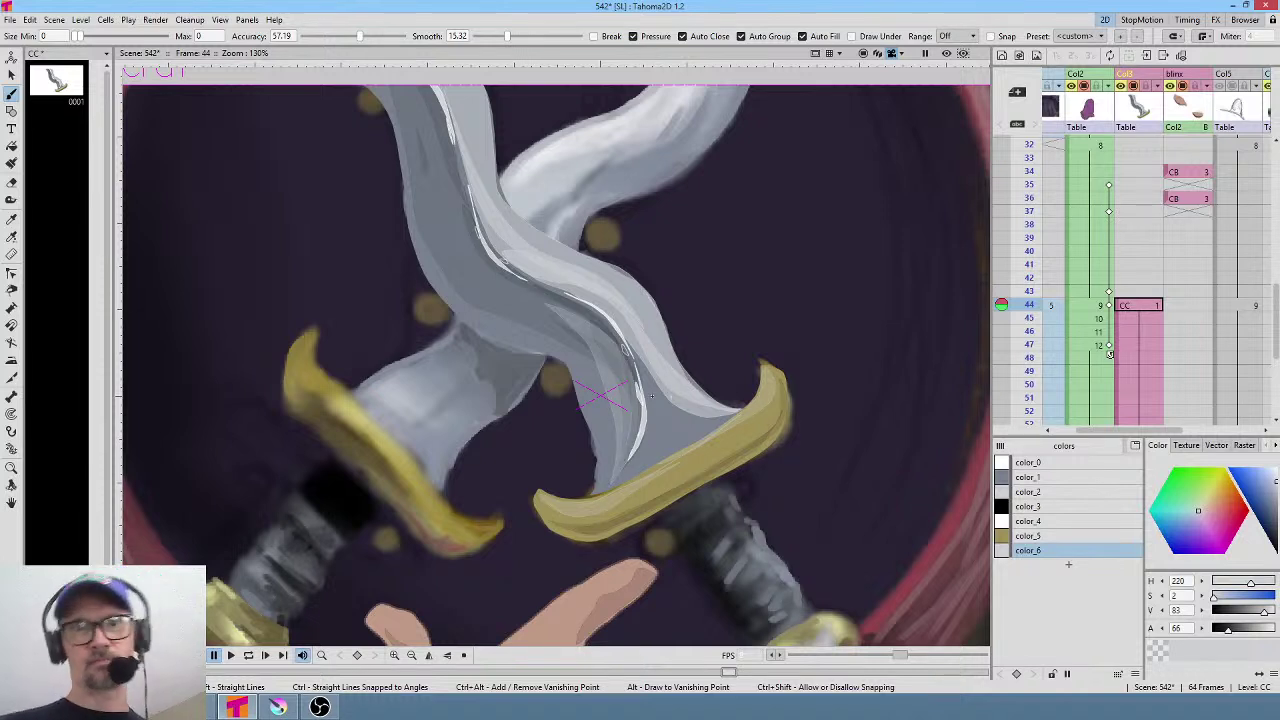
drag(428, 95, 472, 236)
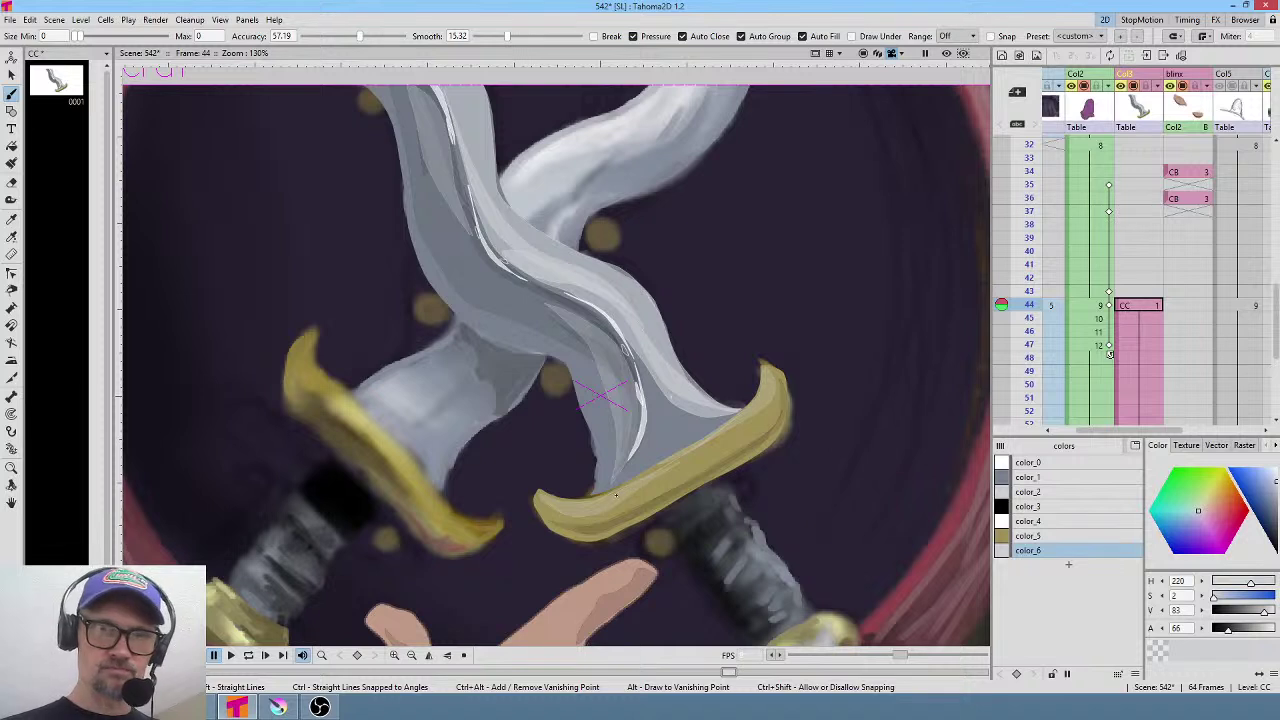
drag(616, 495, 703, 440)
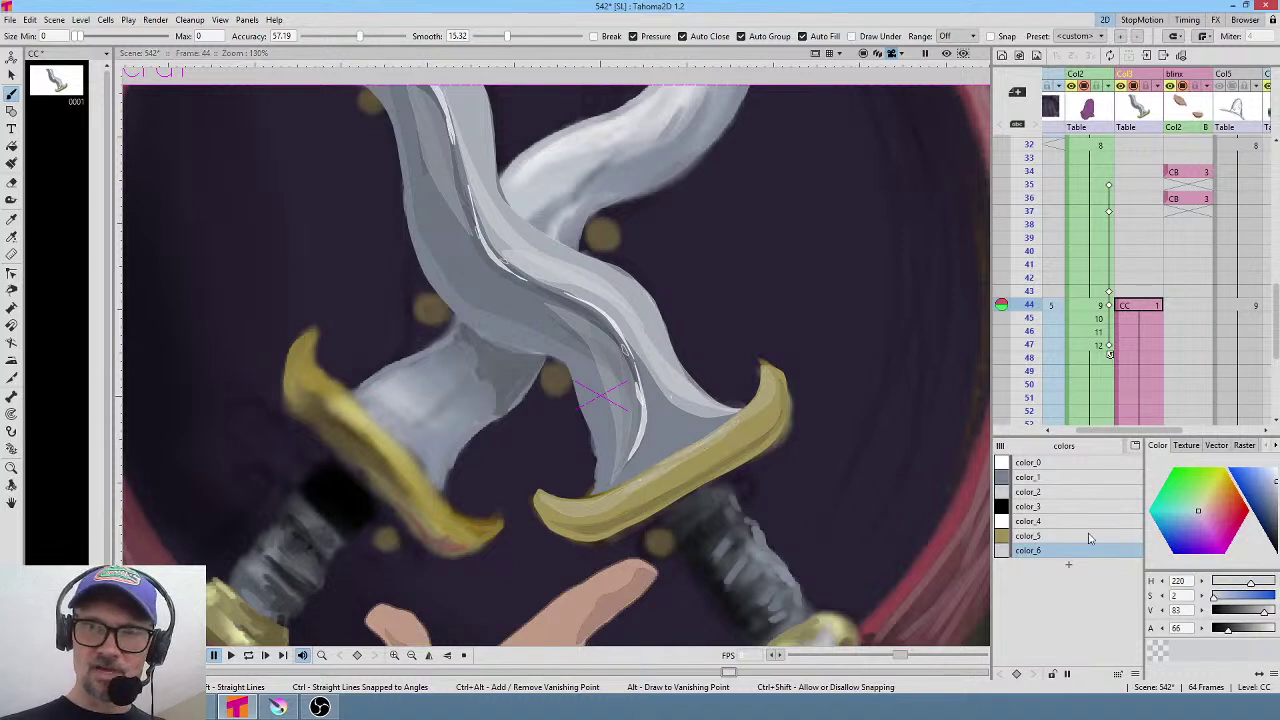
Add small white color_4 glints at the middle and both ends of the golden guard.
click(1047, 522)
drag(702, 443, 671, 462)
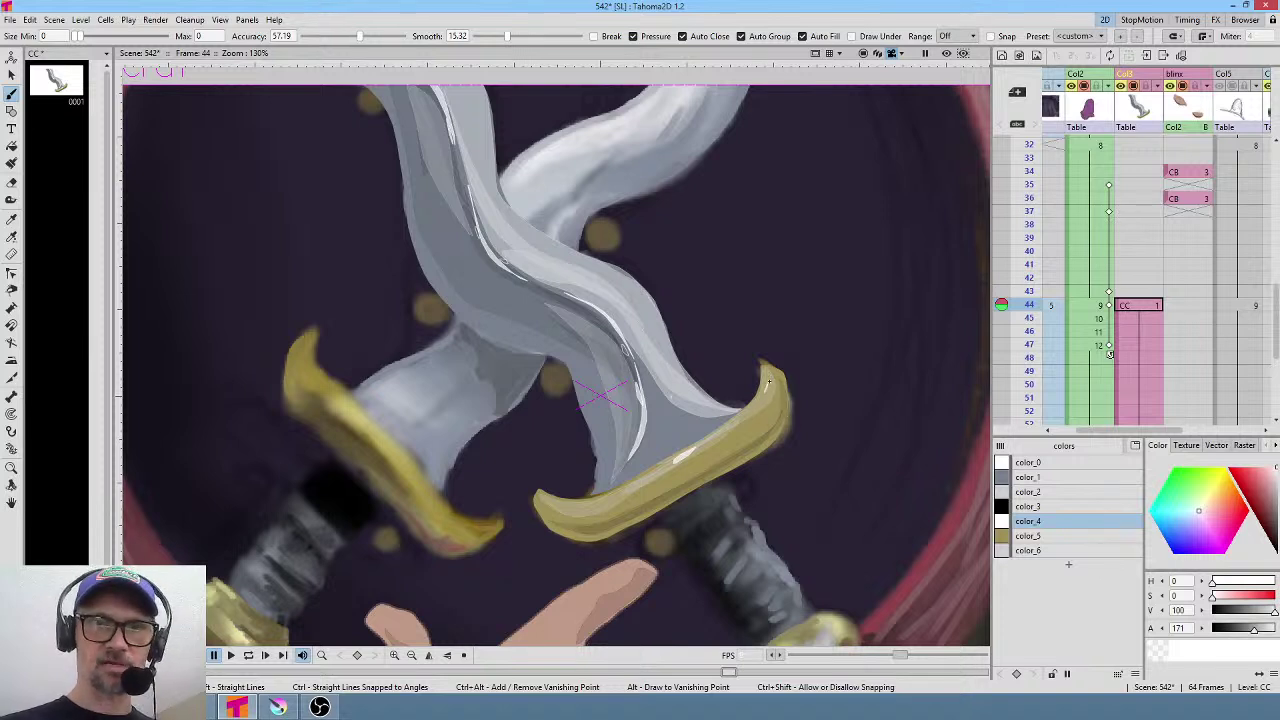
drag(769, 383, 767, 399)
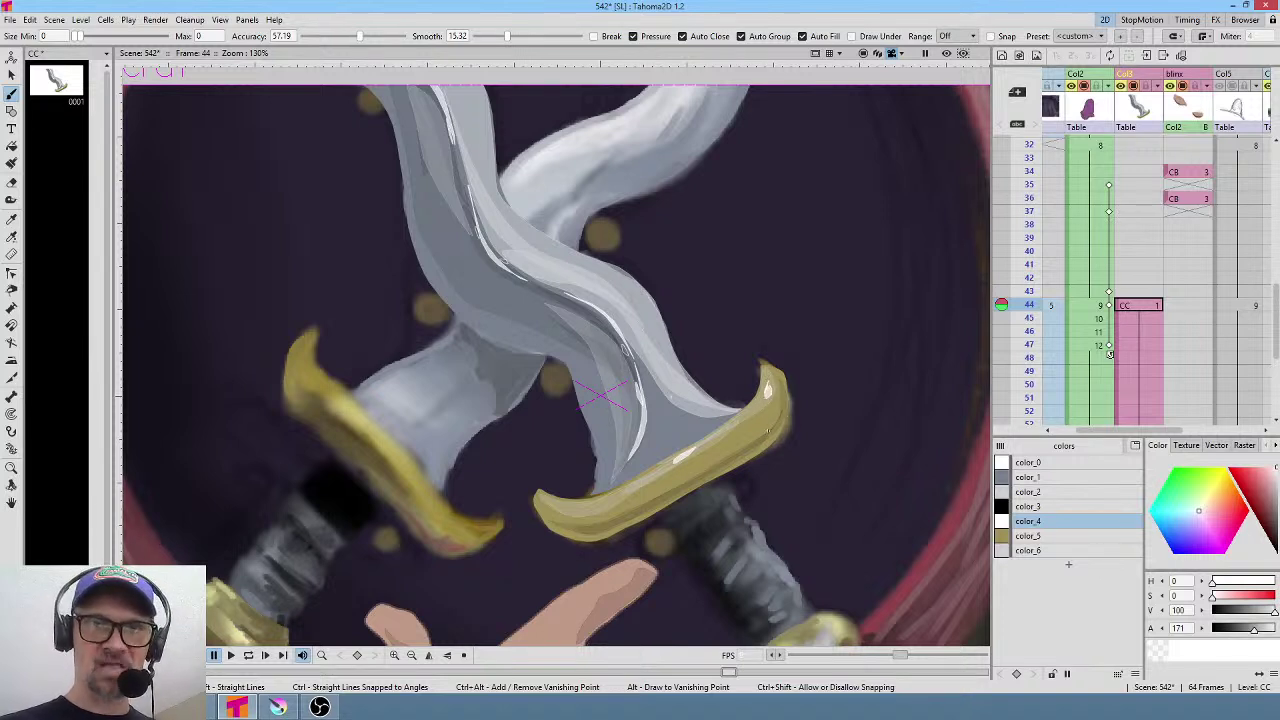
click(547, 503)
scroll(705, 375, down, 2)
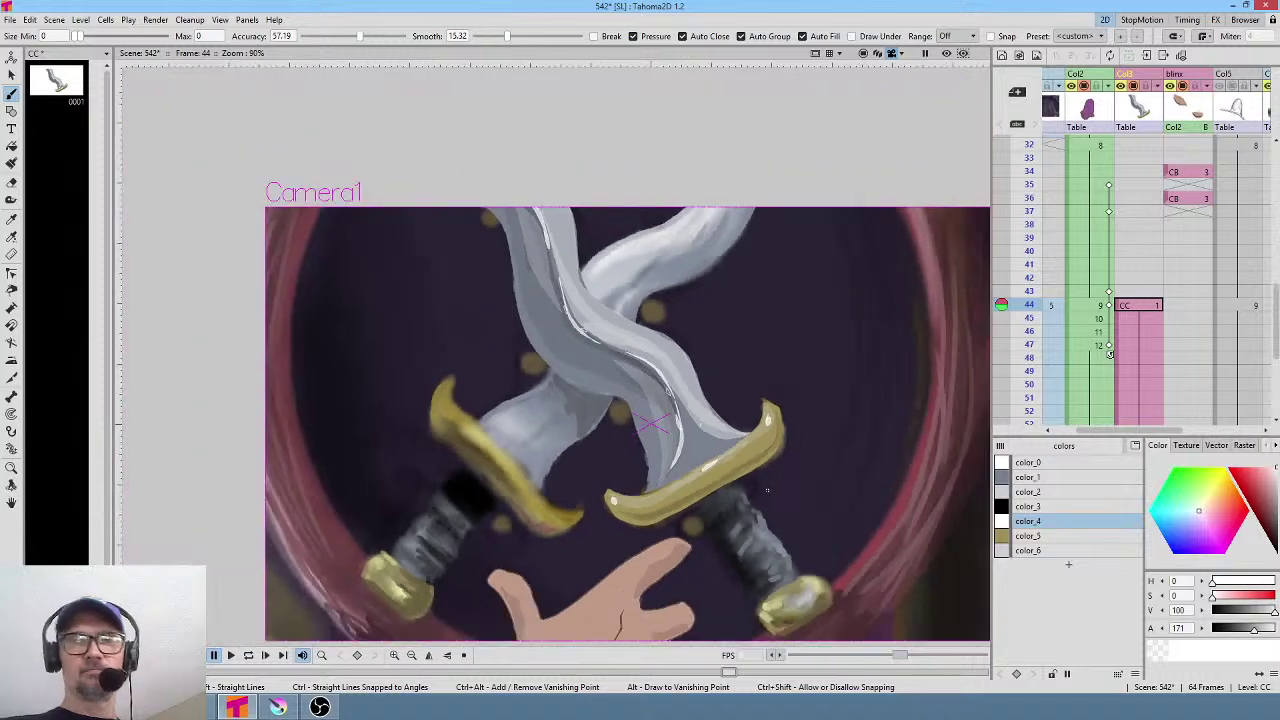
key(ctrl+shift+r)
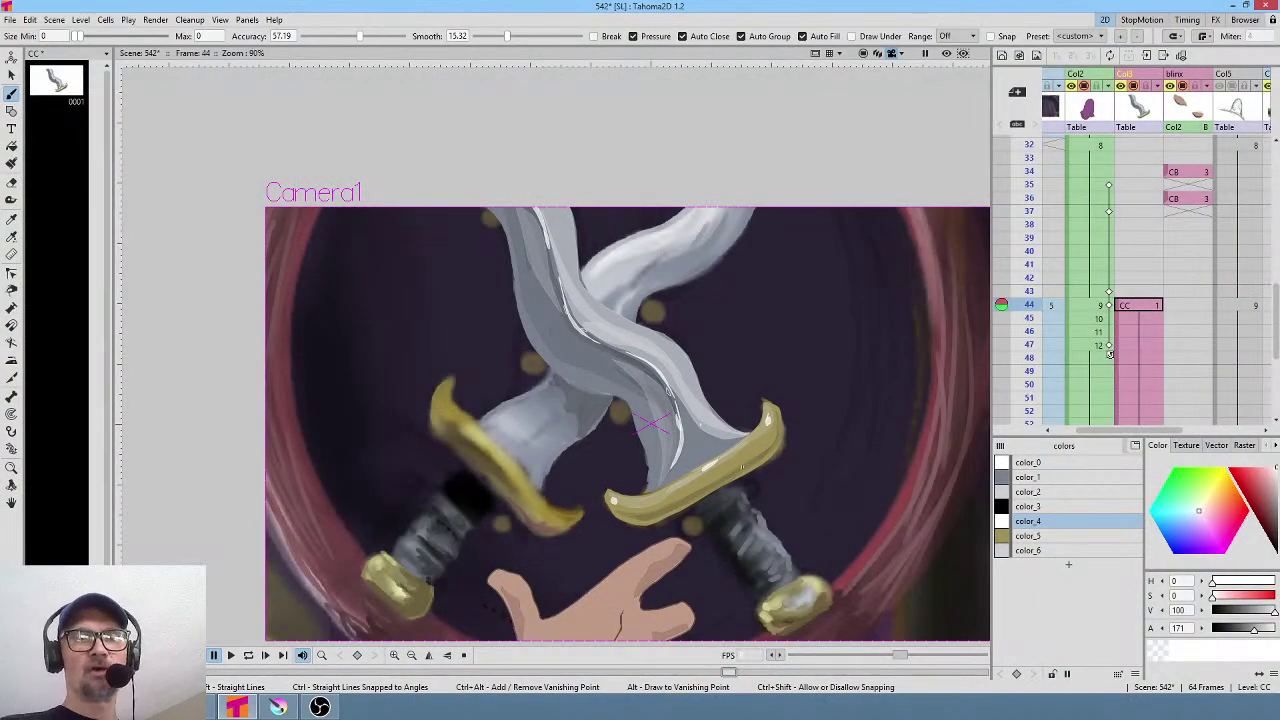
Paint a gold color_5 test blob in the dark area beside the swords and shade it with translucent color_3 strokes.
scroll(729, 437, up, 2)
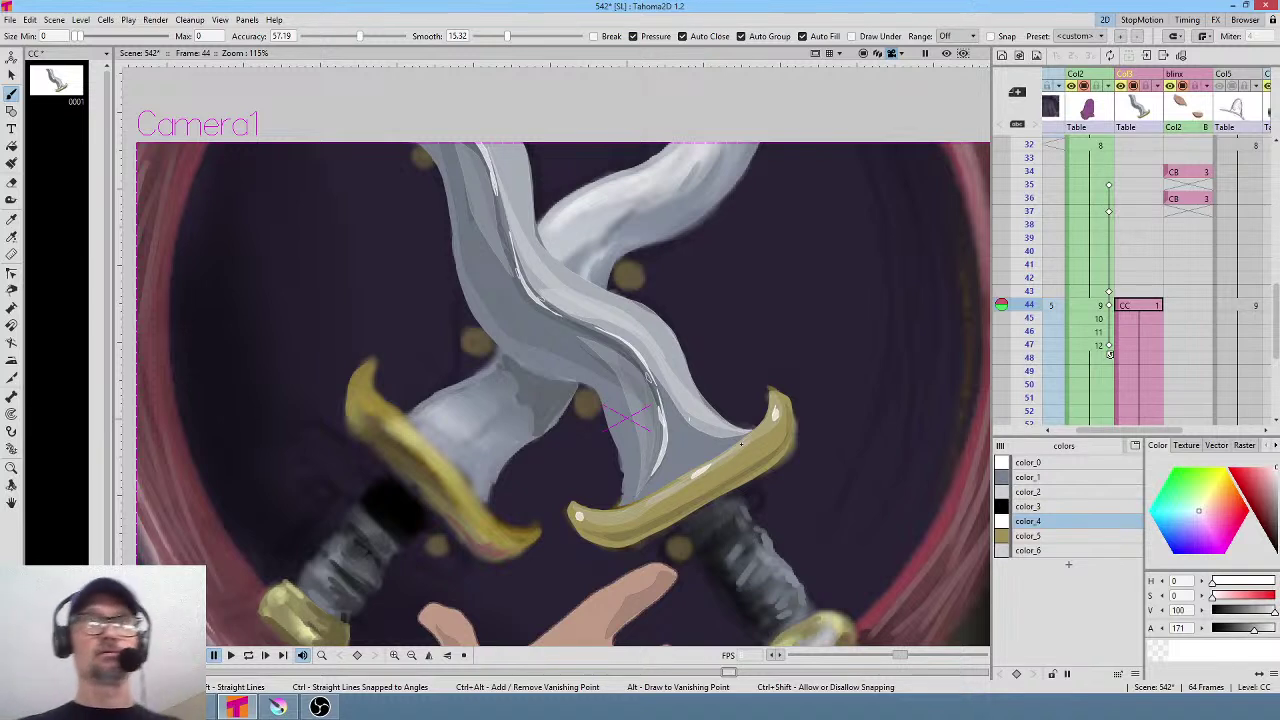
click(1062, 536)
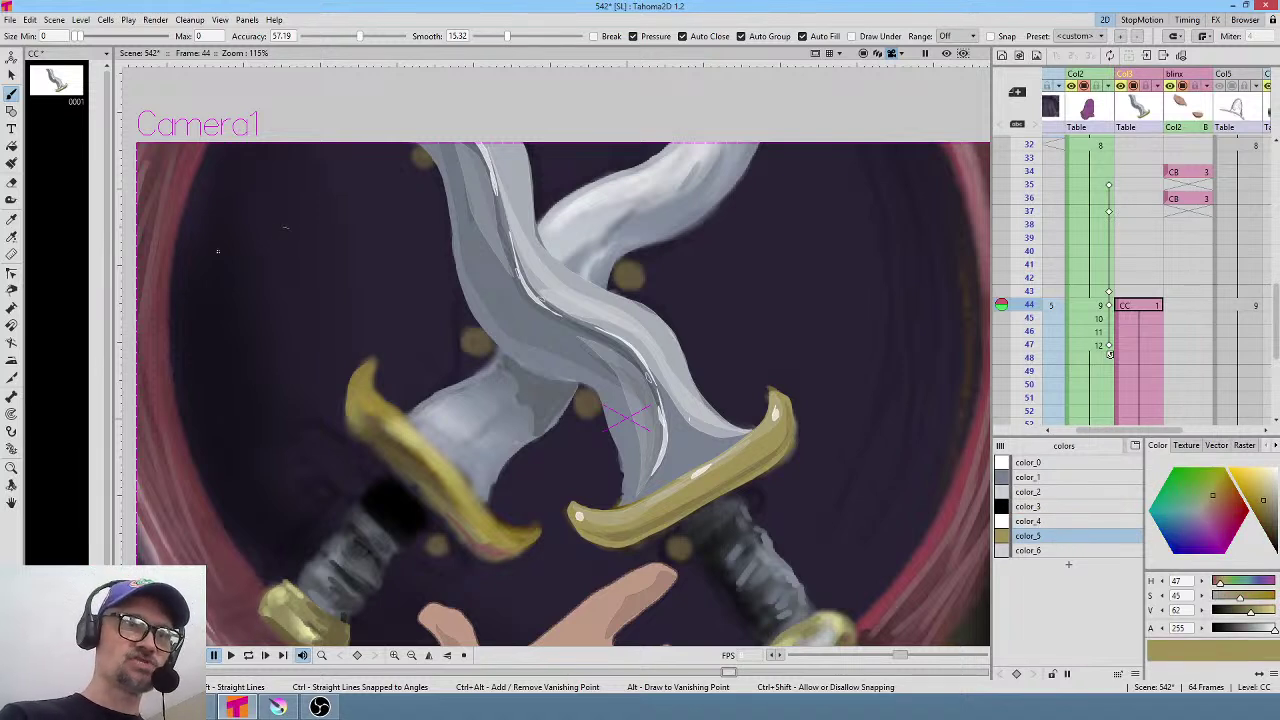
mouse_move(286, 228)
mouse_down()
mouse_move(206, 332)
mouse_move(310, 312)
mouse_move(366, 222)
mouse_move(286, 228)
mouse_up()
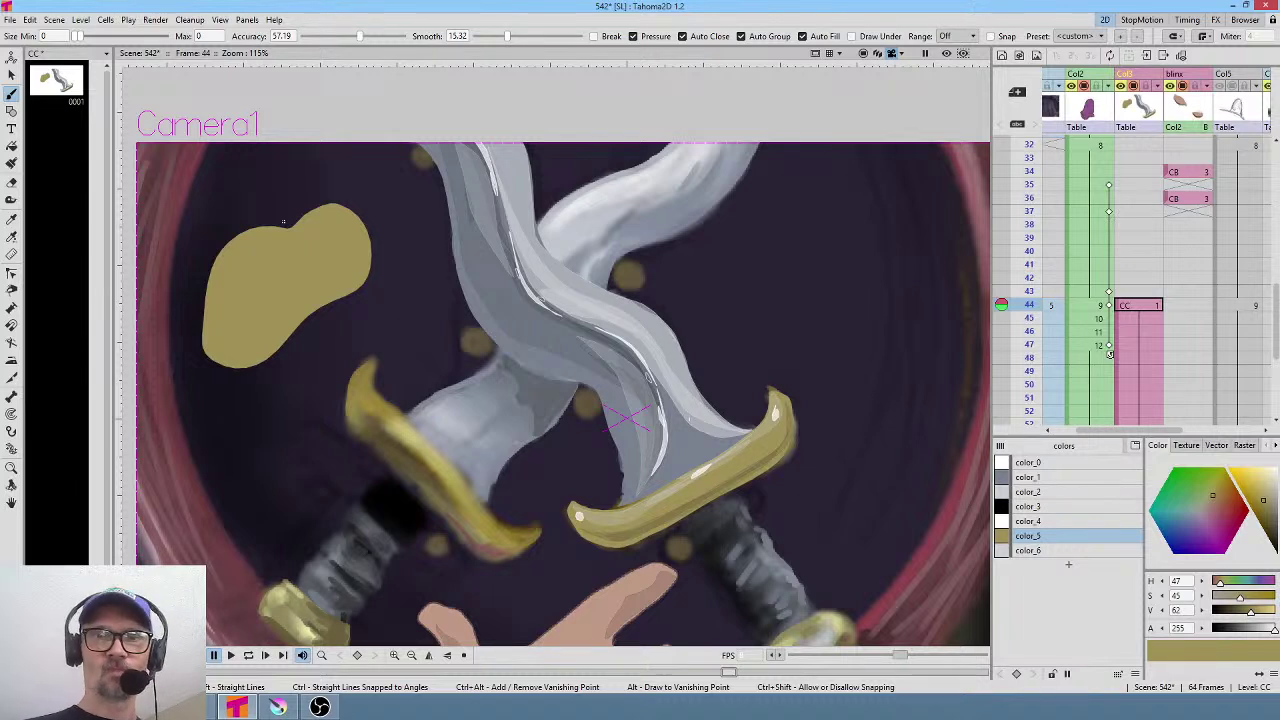
click(1054, 508)
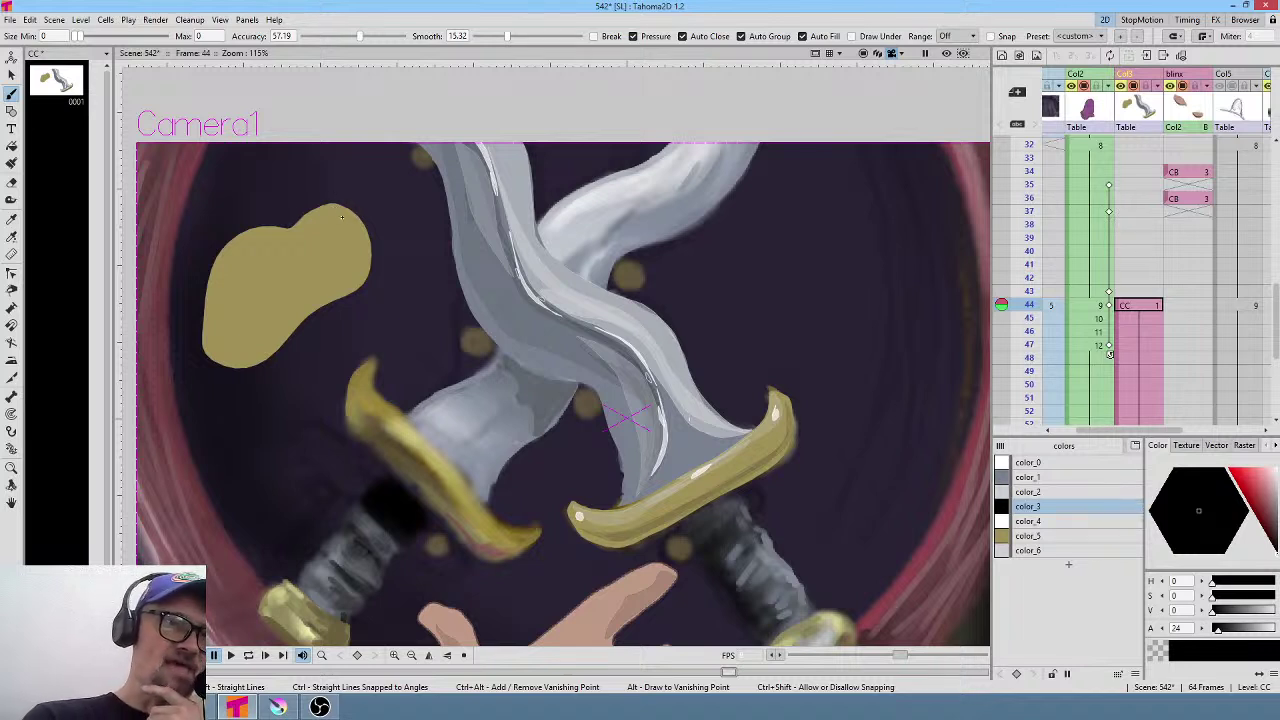
mouse_move(341, 216)
mouse_down()
mouse_move(332, 262)
mouse_move(227, 346)
mouse_move(228, 362)
mouse_move(343, 289)
mouse_move(362, 262)
mouse_move(355, 210)
mouse_up()
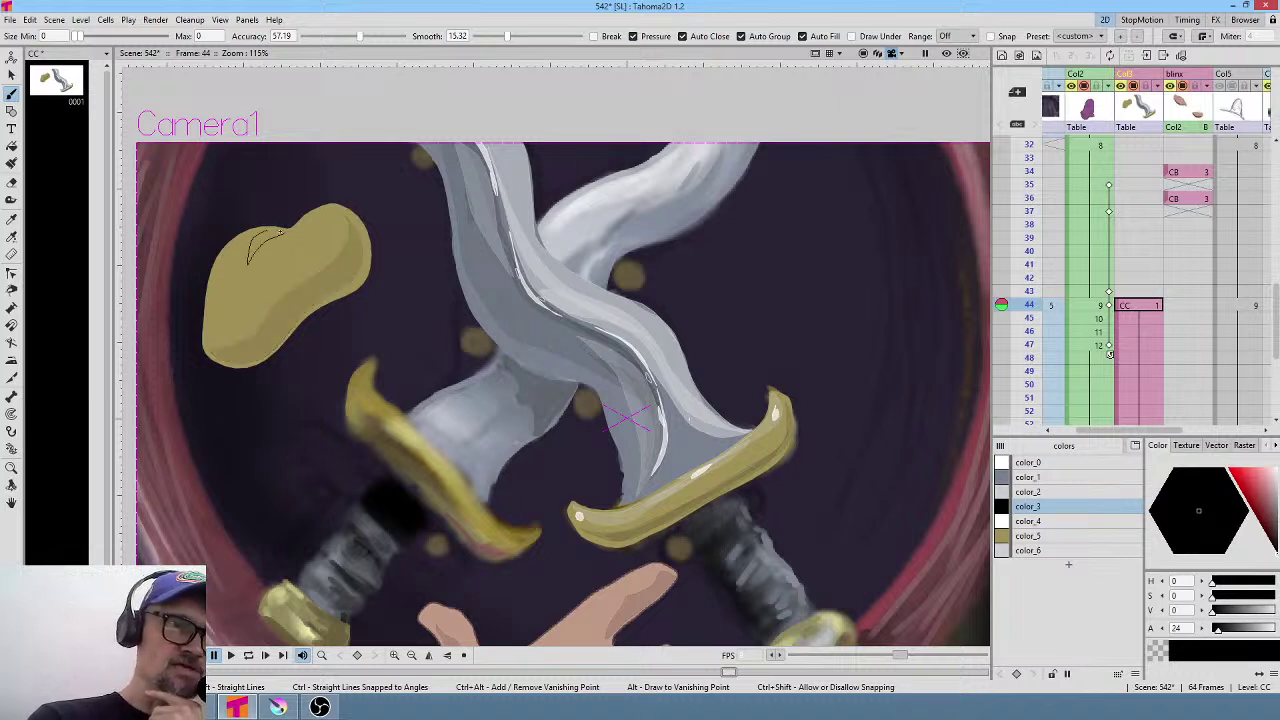
Paint translucent color_6 highlights over the upper parts of the gold test blob.
click(1046, 492)
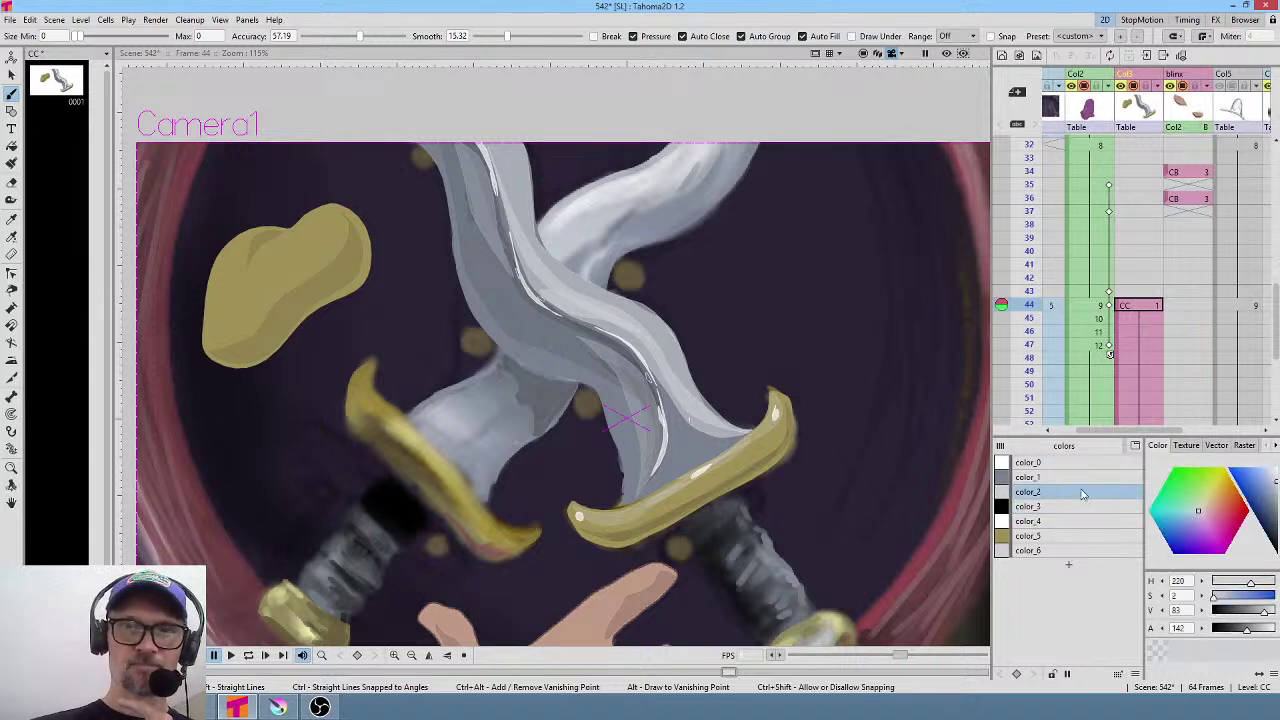
click(1052, 550)
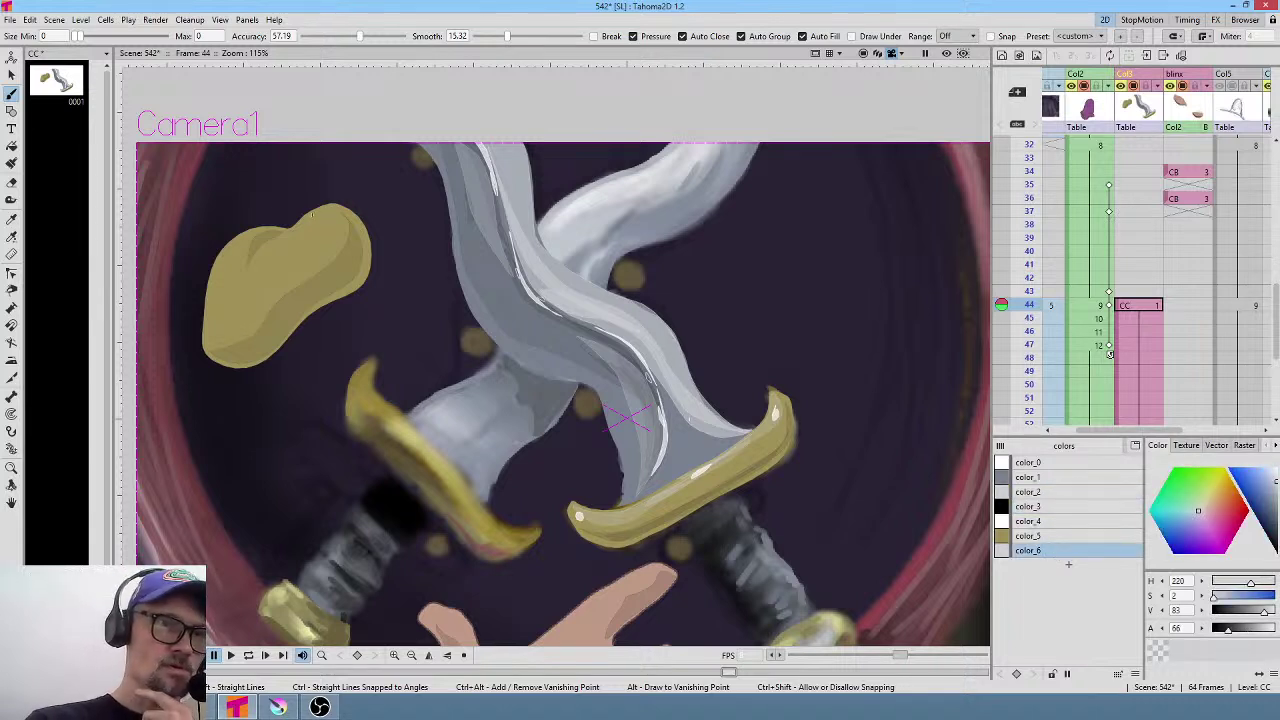
drag(268, 263, 340, 201)
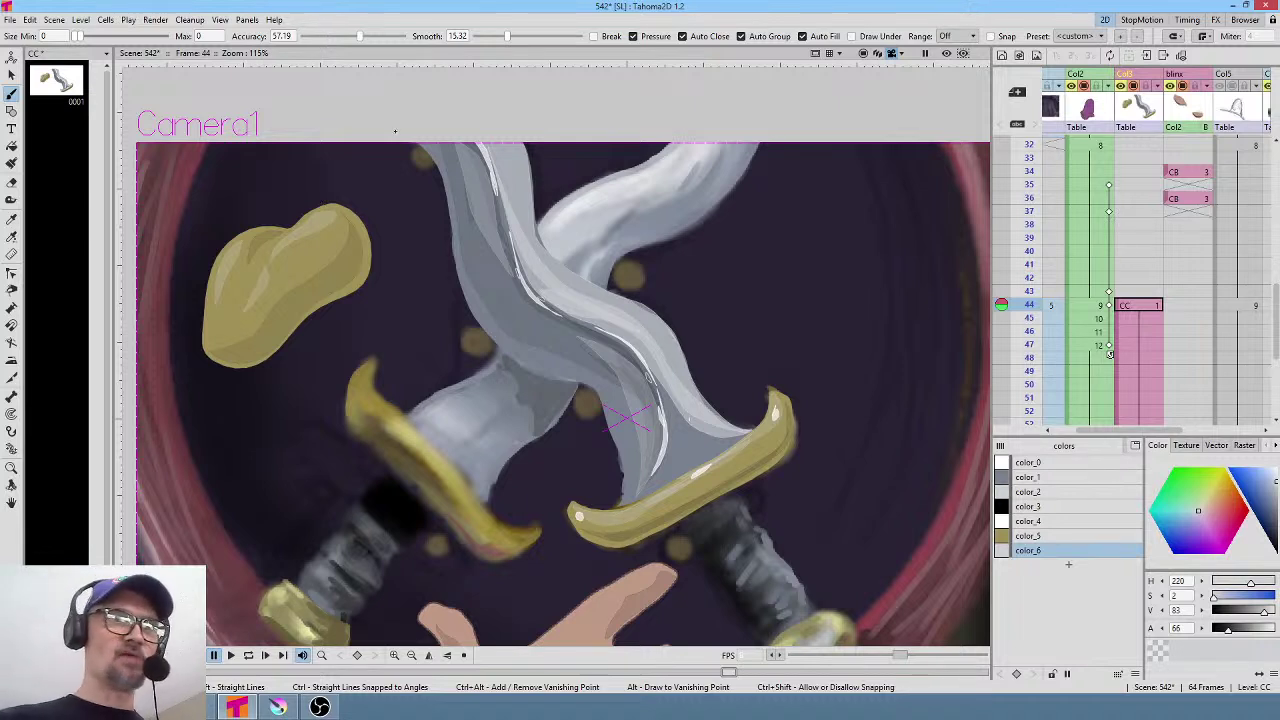
Erase the entire gold test blob together with its shading and highlights.
key(e)
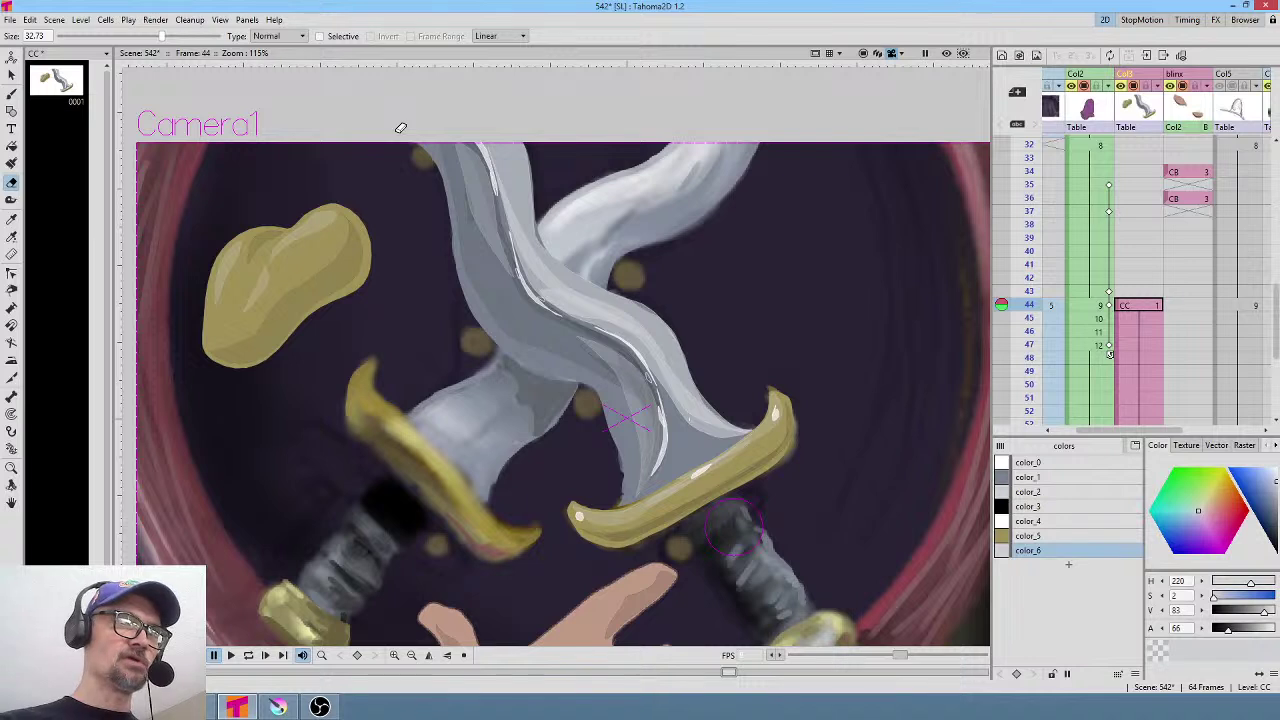
click(346, 195)
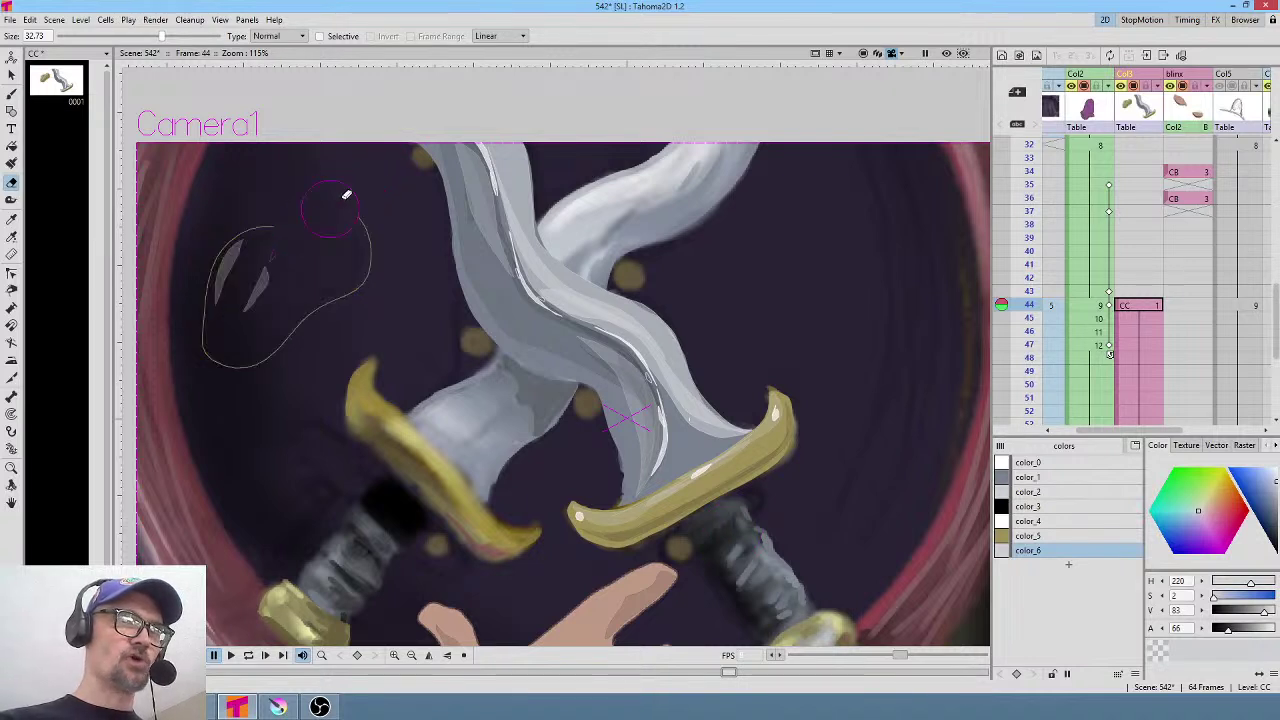
mouse_move(262, 320)
mouse_down()
mouse_move(209, 323)
mouse_move(209, 286)
mouse_up()
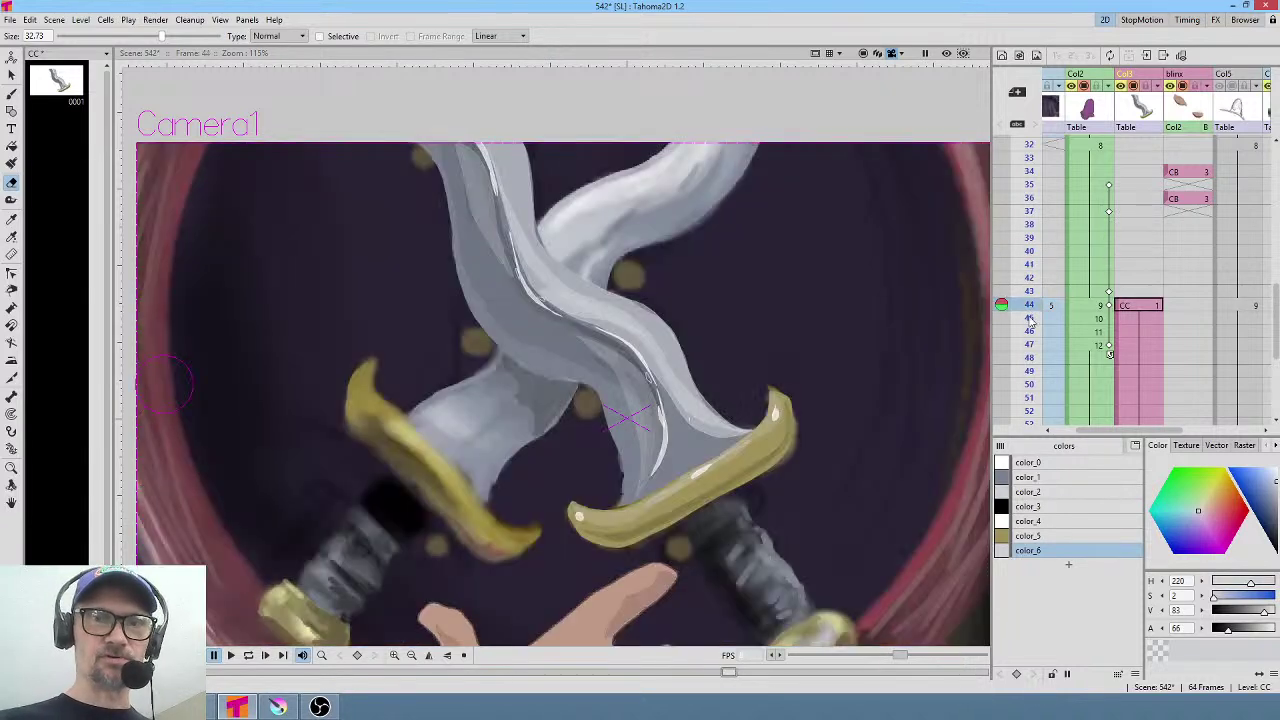
Check the hand gripping the sword at frame 50 in the full camera frame, and save the scene with all levels.
click(1030, 359)
drag(1030, 371, 1030, 384)
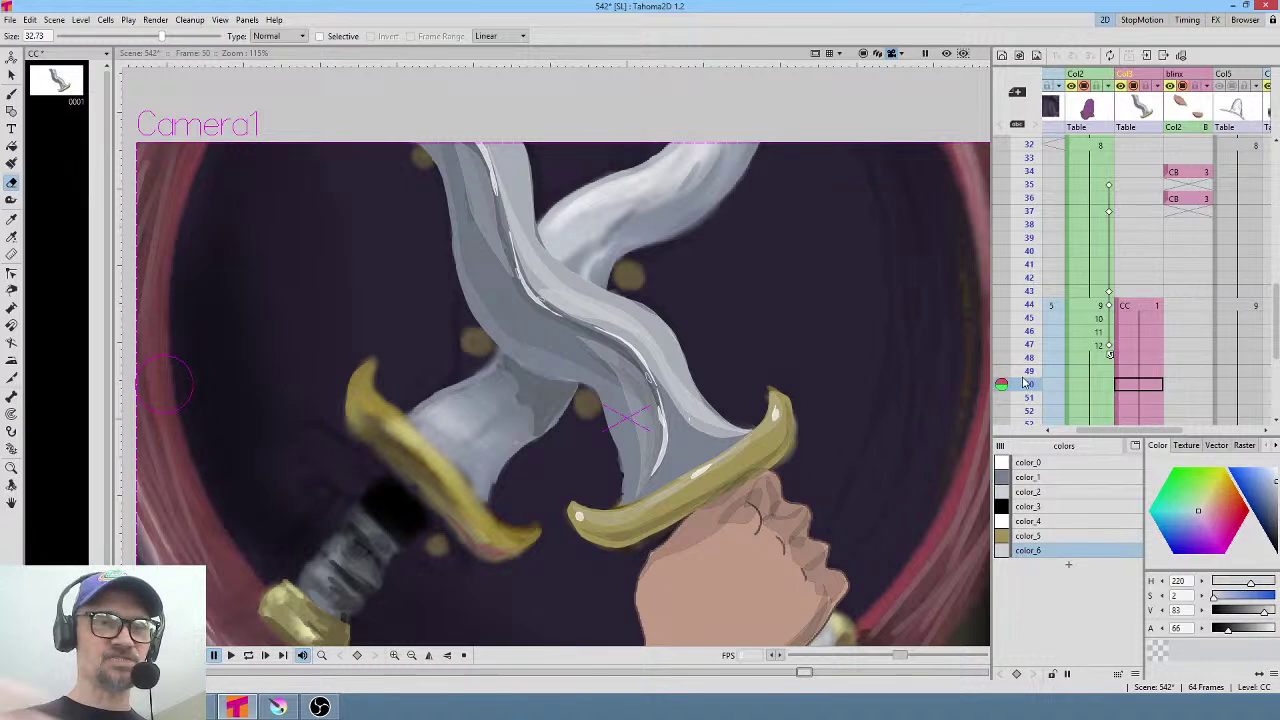
scroll(792, 428, down, 1)
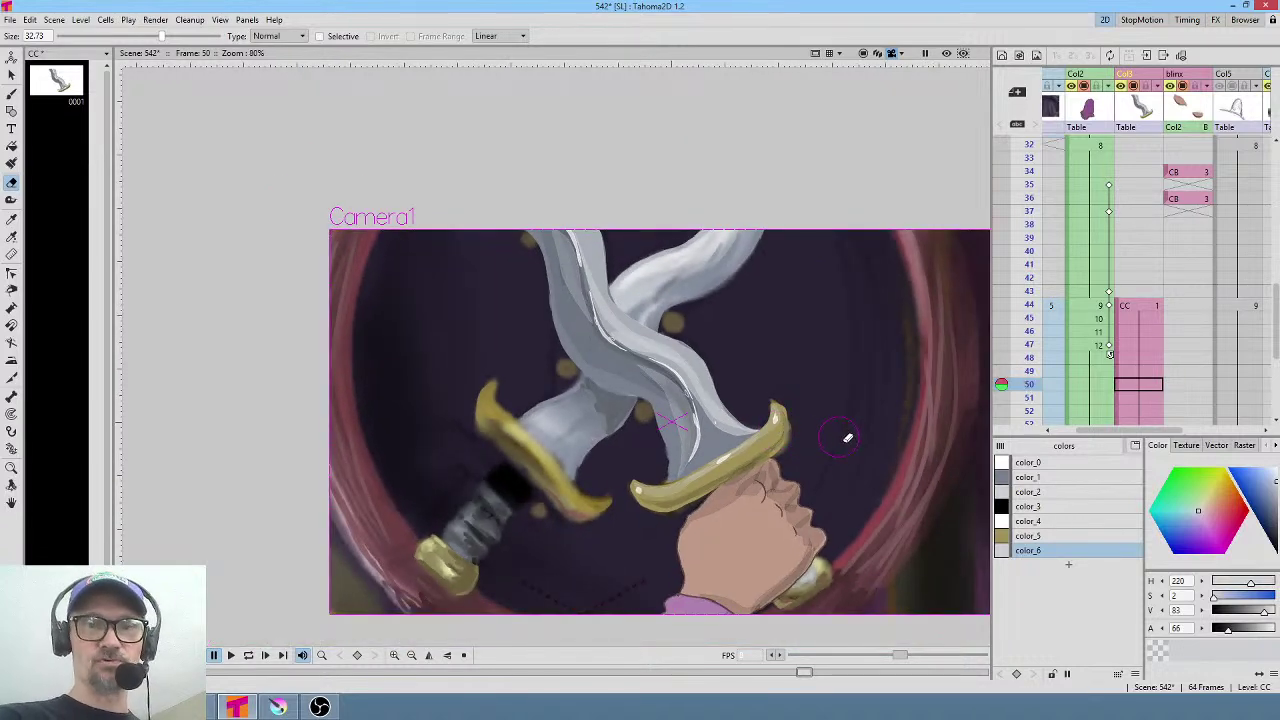
scroll(840, 434, down, 1)
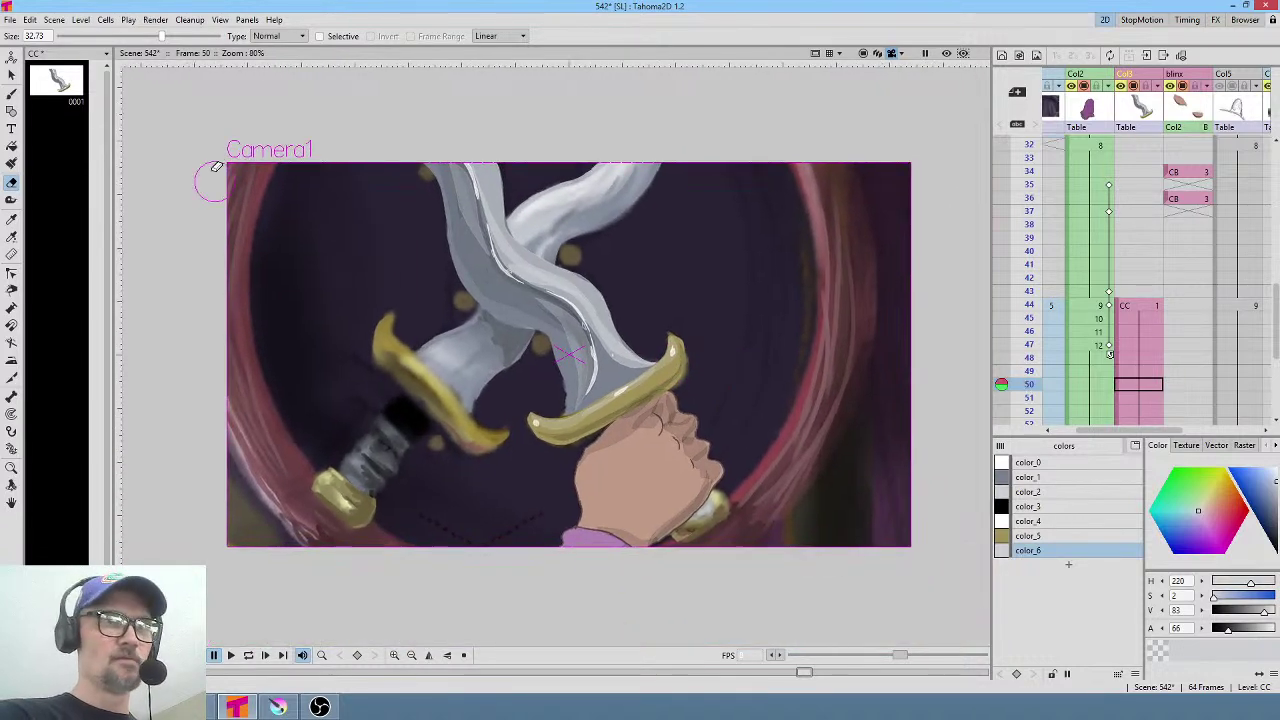
click(9, 19)
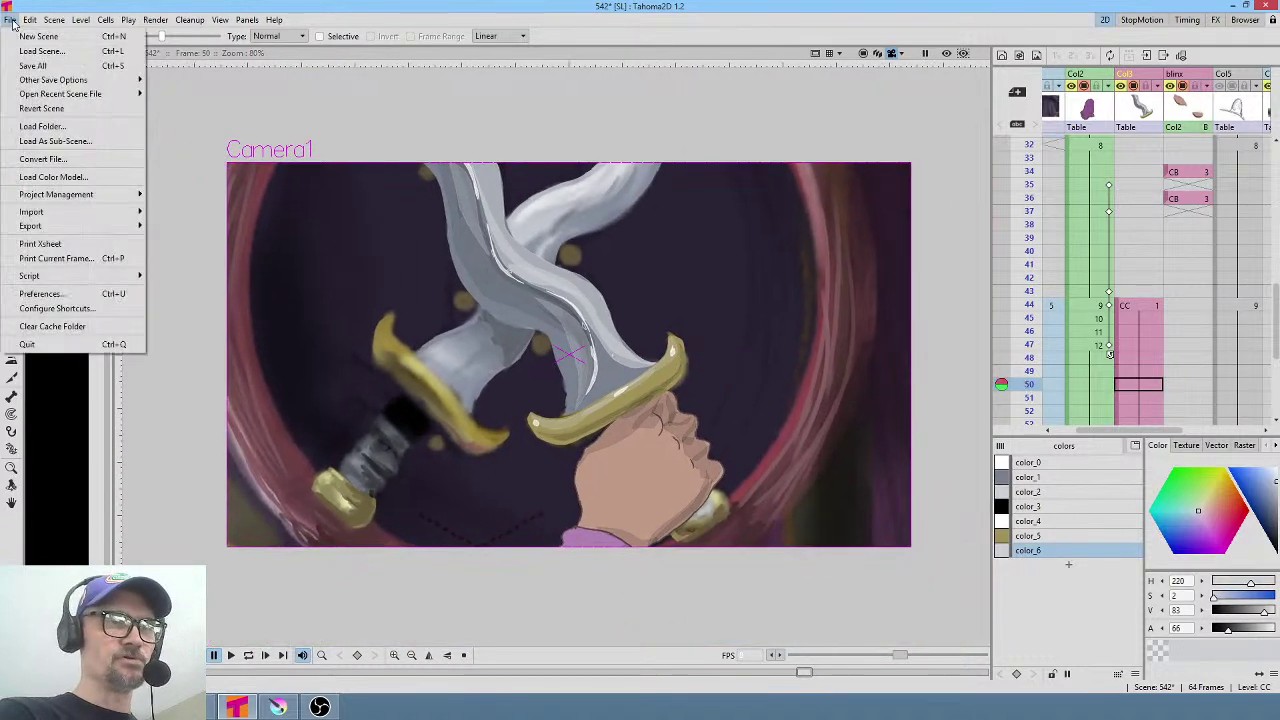
click(47, 69)
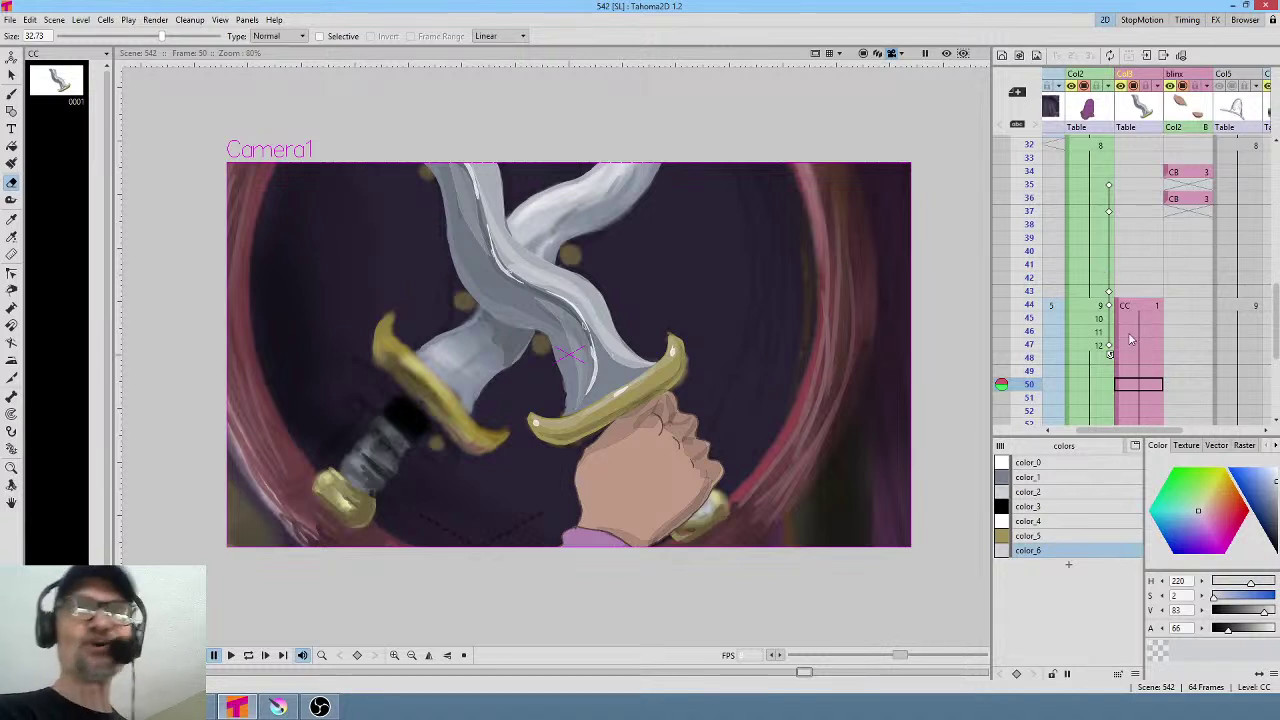
Scrub the scene from frame 1 to frame 47 to review the woman, the sword zoom, the eye close-up and the sword grab.
scroll(1035, 250, up, 10)
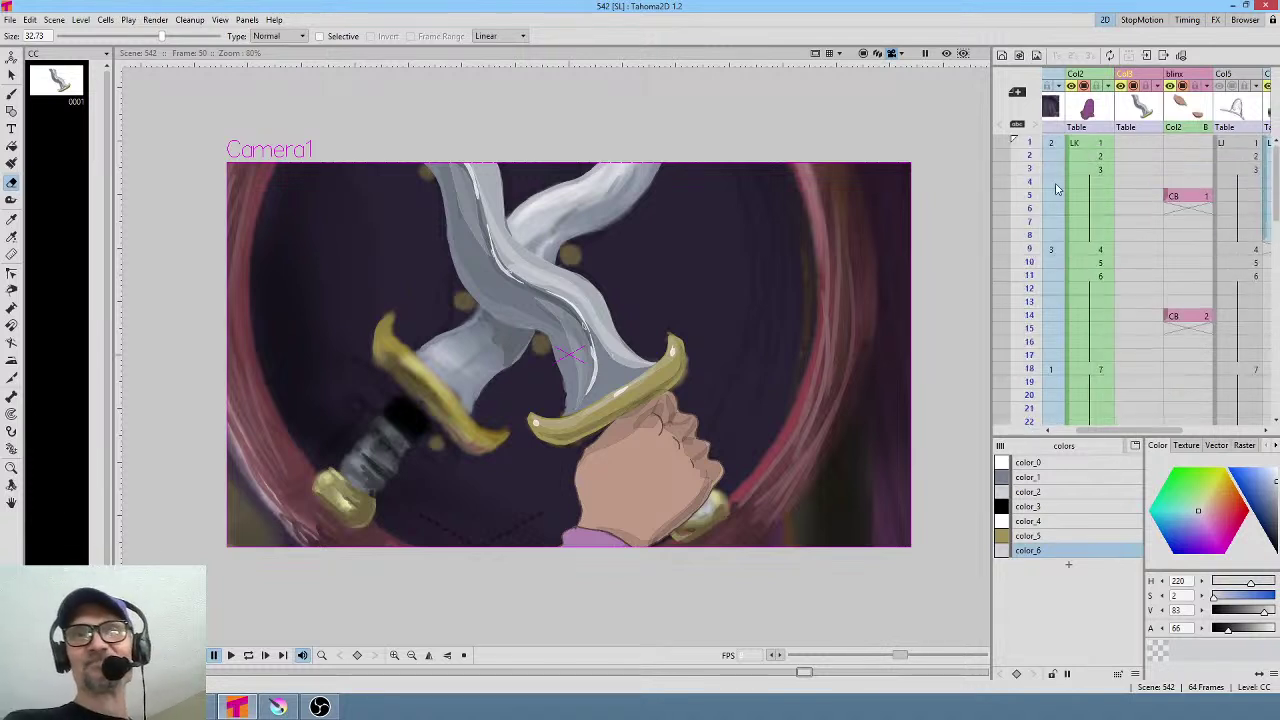
drag(1030, 143, 1032, 210)
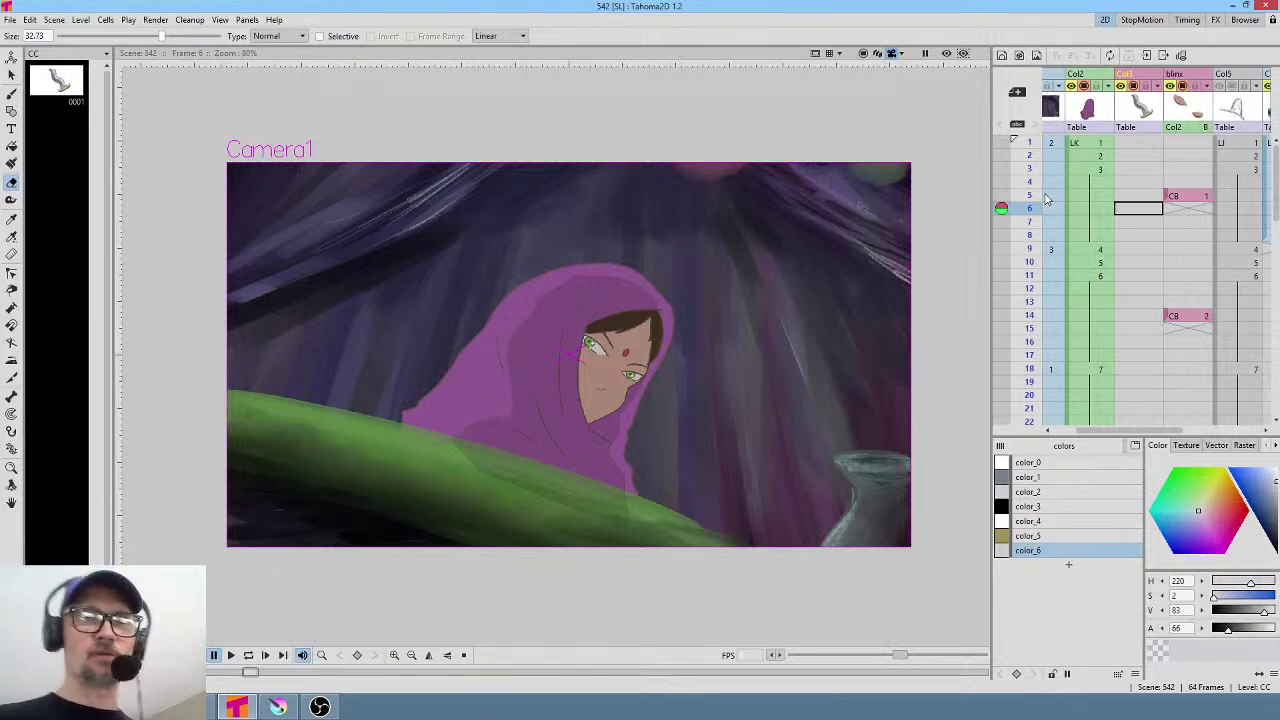
drag(1030, 148, 1027, 285)
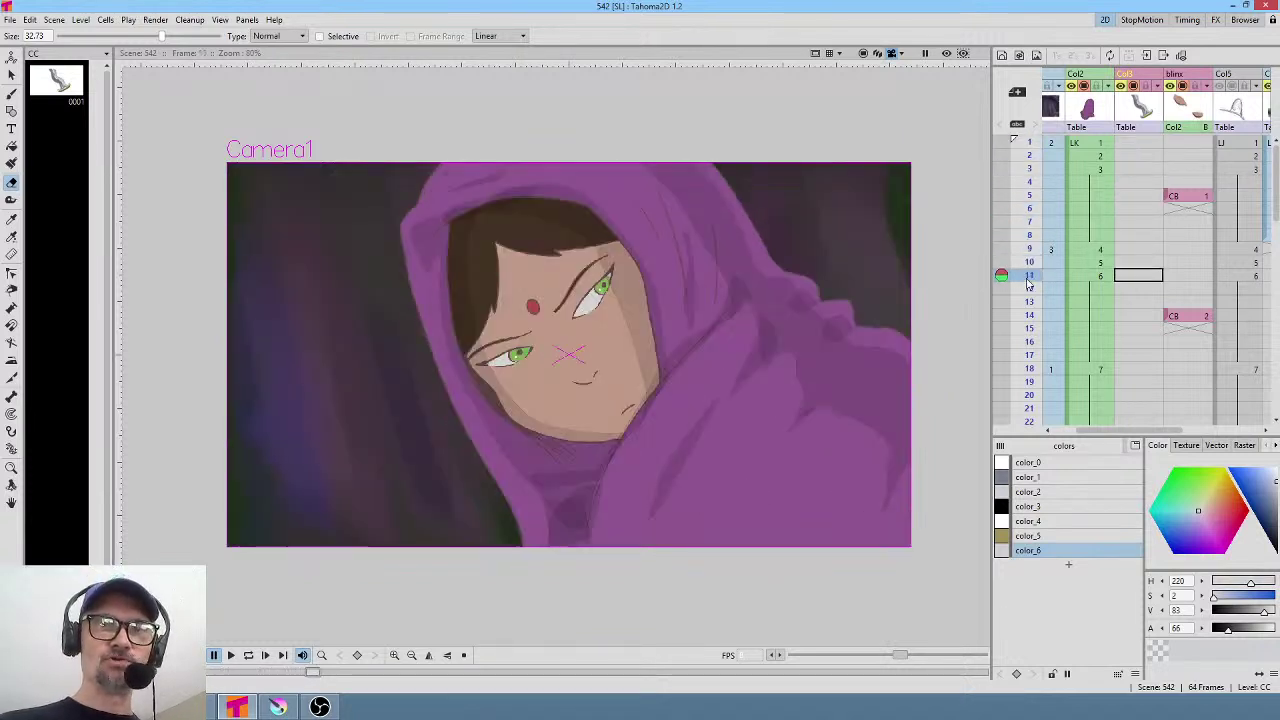
scroll(1153, 343, down, 3)
drag(1030, 187, 1034, 343)
scroll(1204, 210, down, 3)
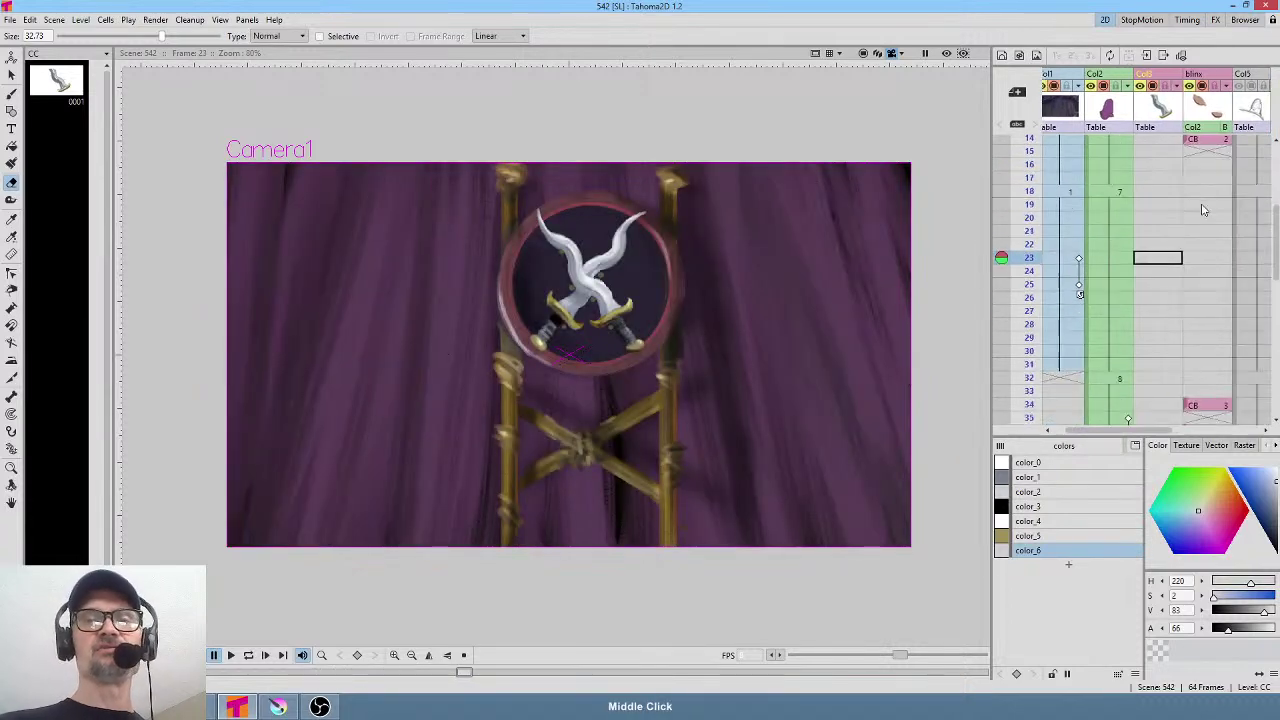
drag(1030, 257, 1036, 353)
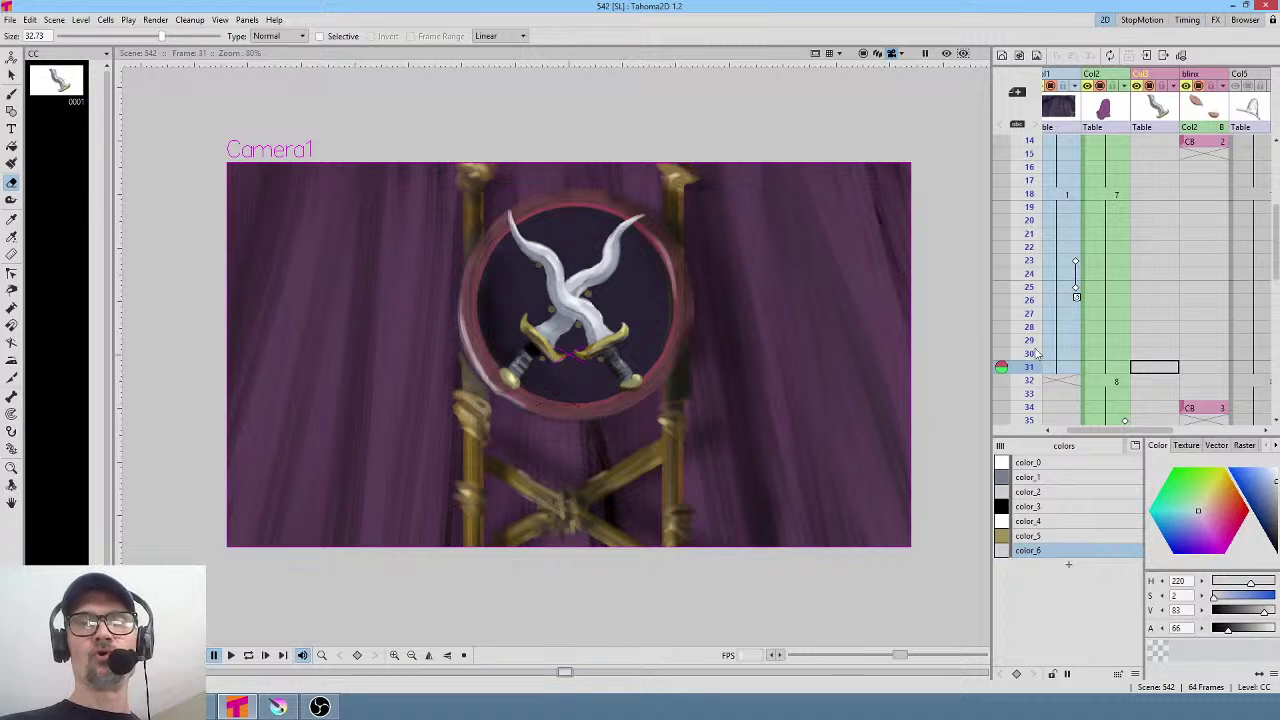
scroll(1194, 214, down, 3)
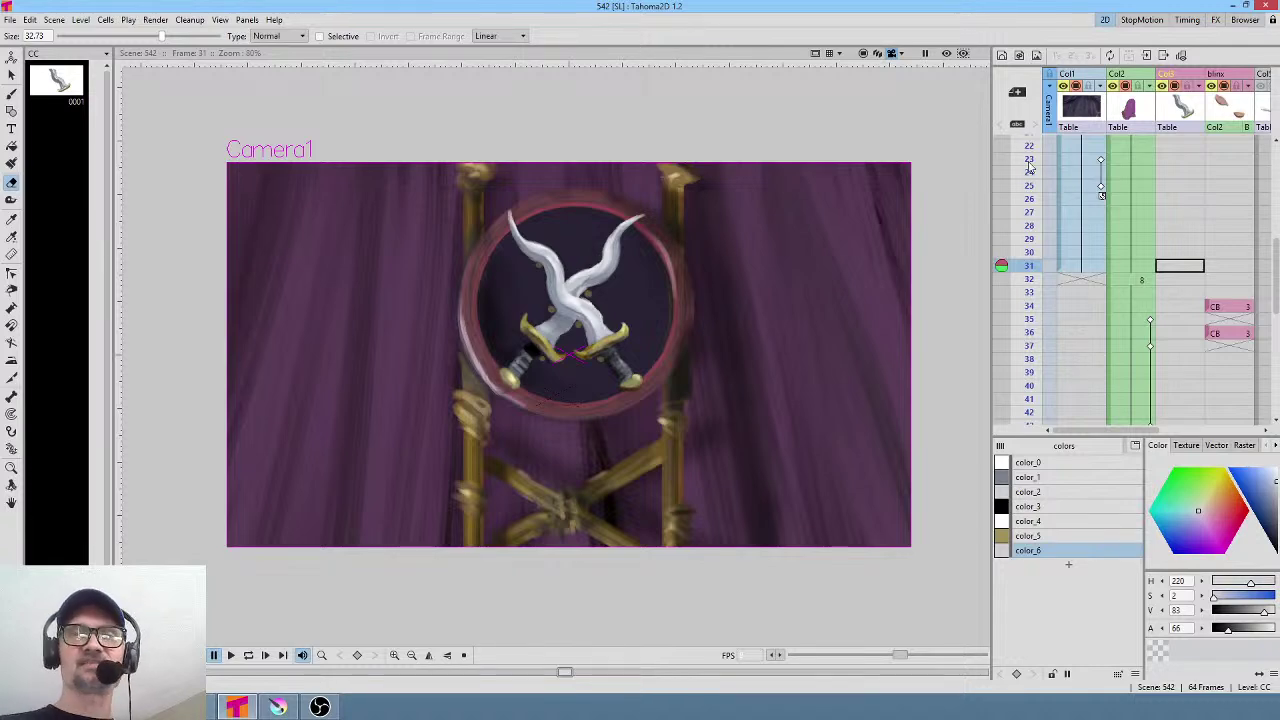
drag(1030, 161, 1043, 278)
middle_click(1205, 318)
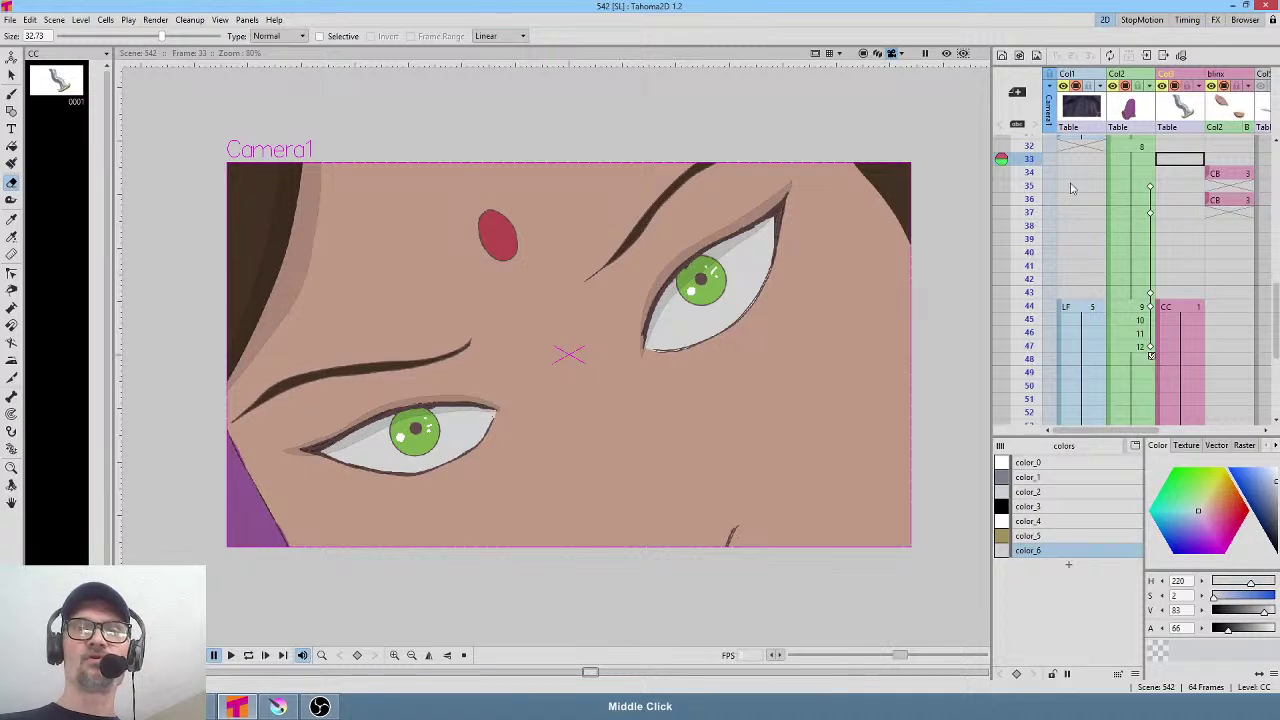
drag(1029, 170, 1010, 250)
drag(1040, 189, 1022, 345)
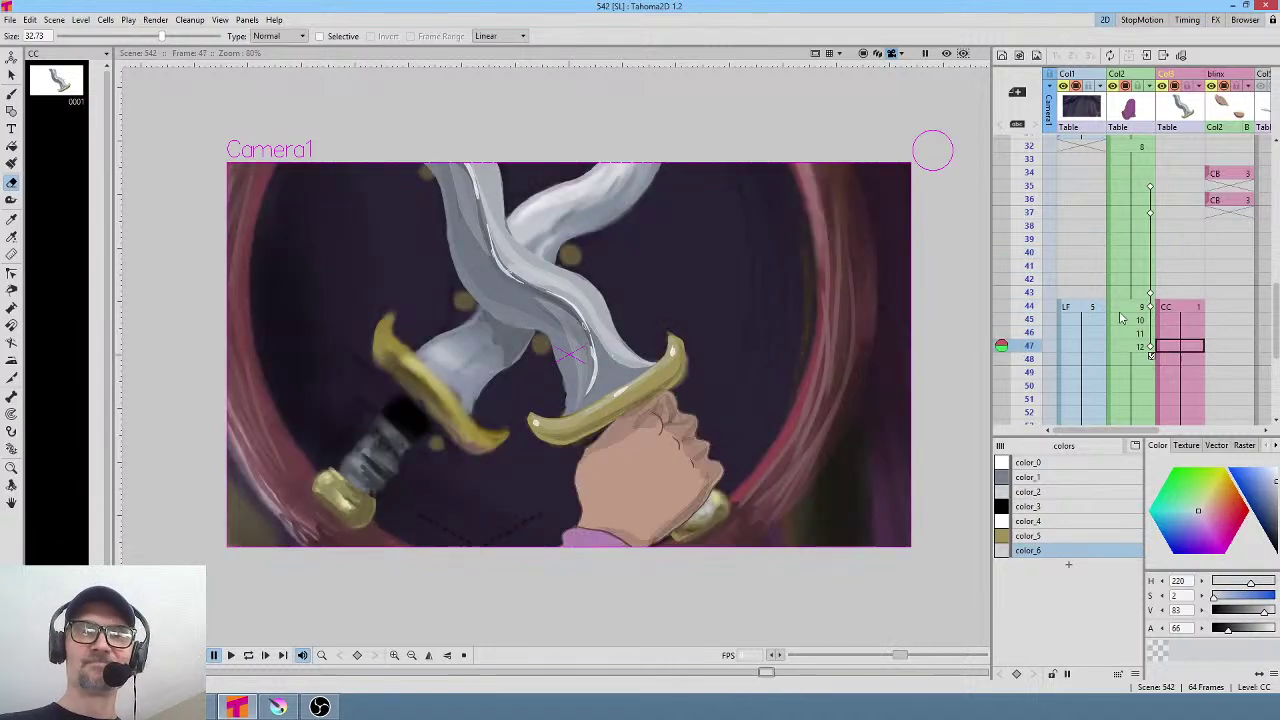
middle_click(1022, 345)
mouse_move(1018, 203)
mouse_down()
mouse_move(1022, 275)
mouse_move(1022, 215)
mouse_up()
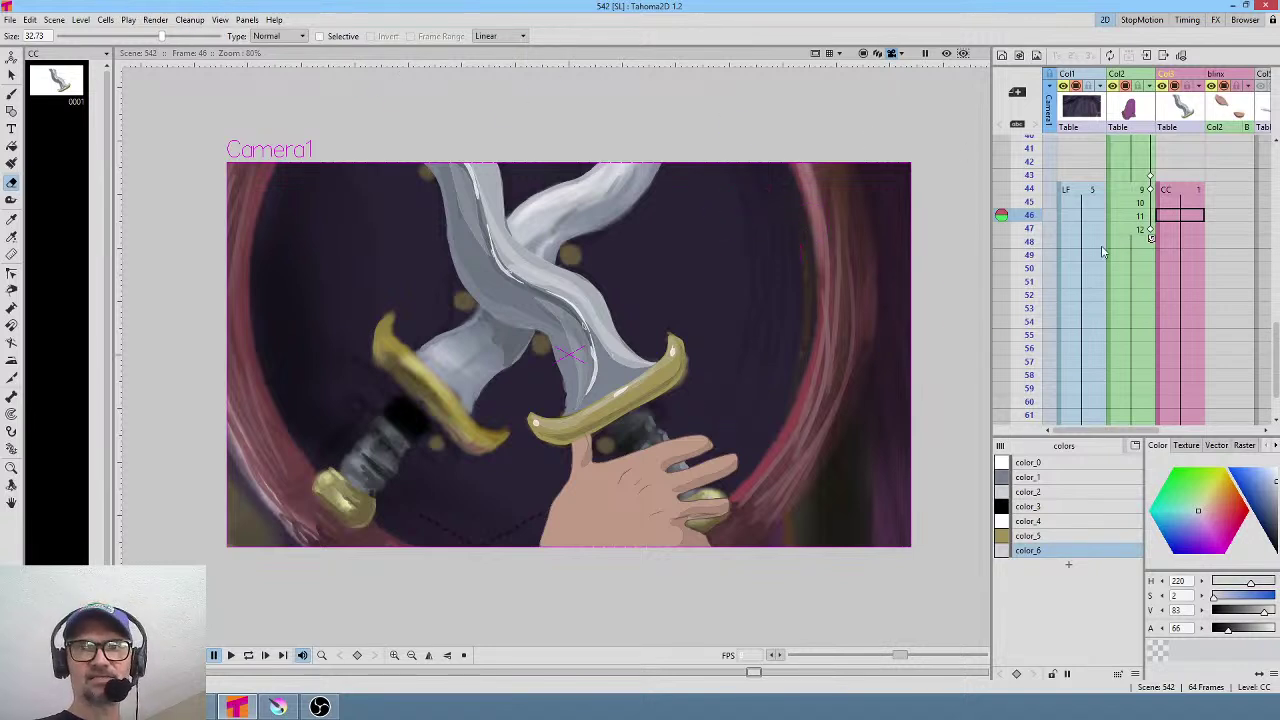
Enable Add Antialiasing for the LK level of the frame 32 eye close-up and set Antialias Softness to 100.
click(1139, 204)
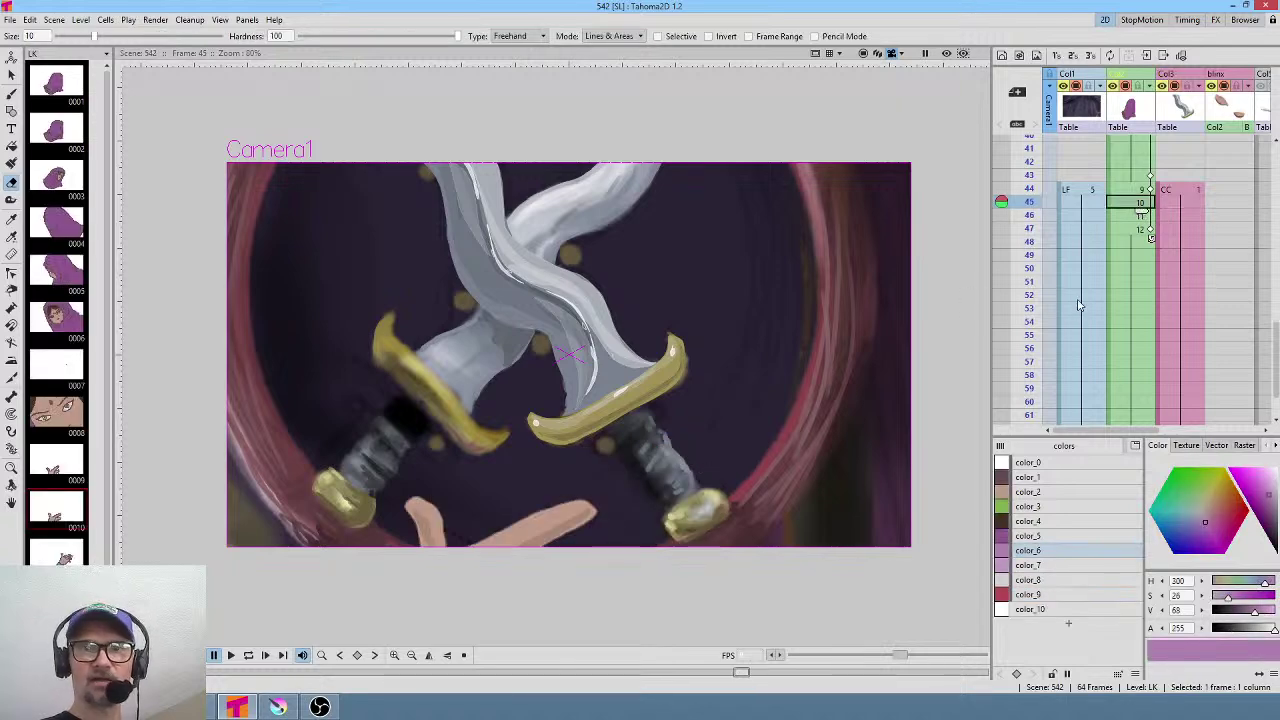
scroll(1135, 215, up, 5)
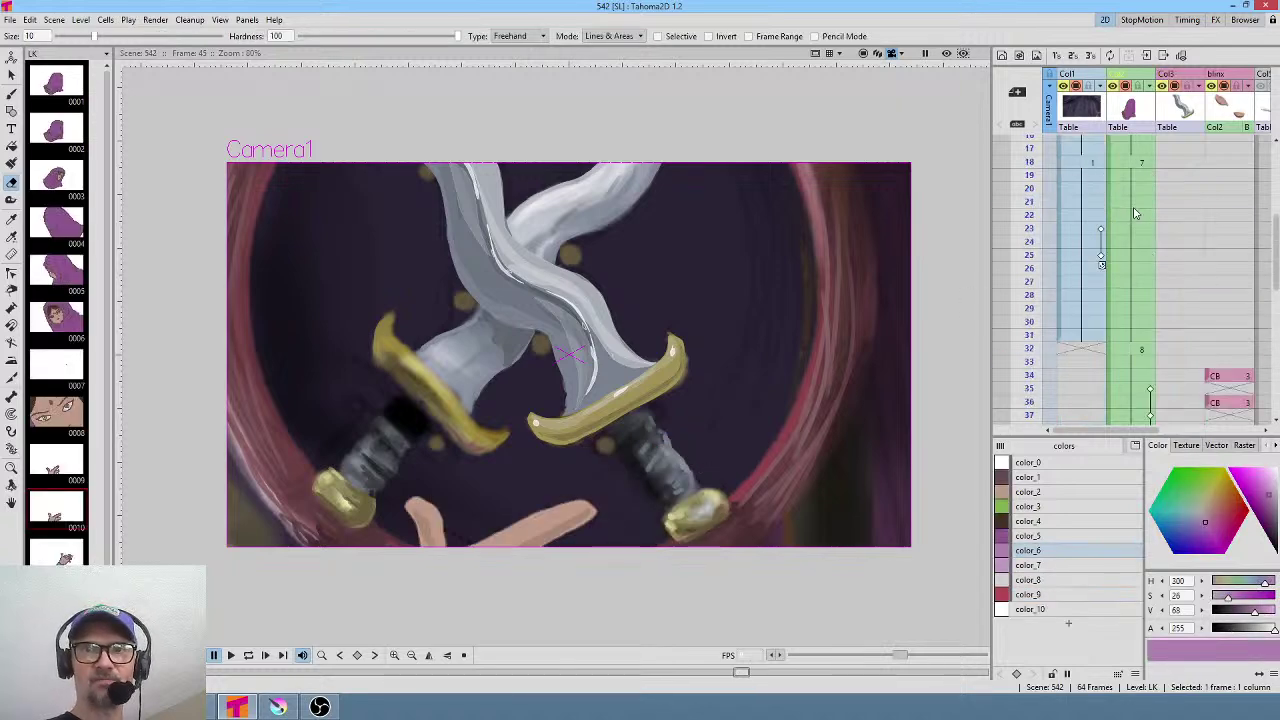
click(1130, 349)
scroll(798, 305, up, 8)
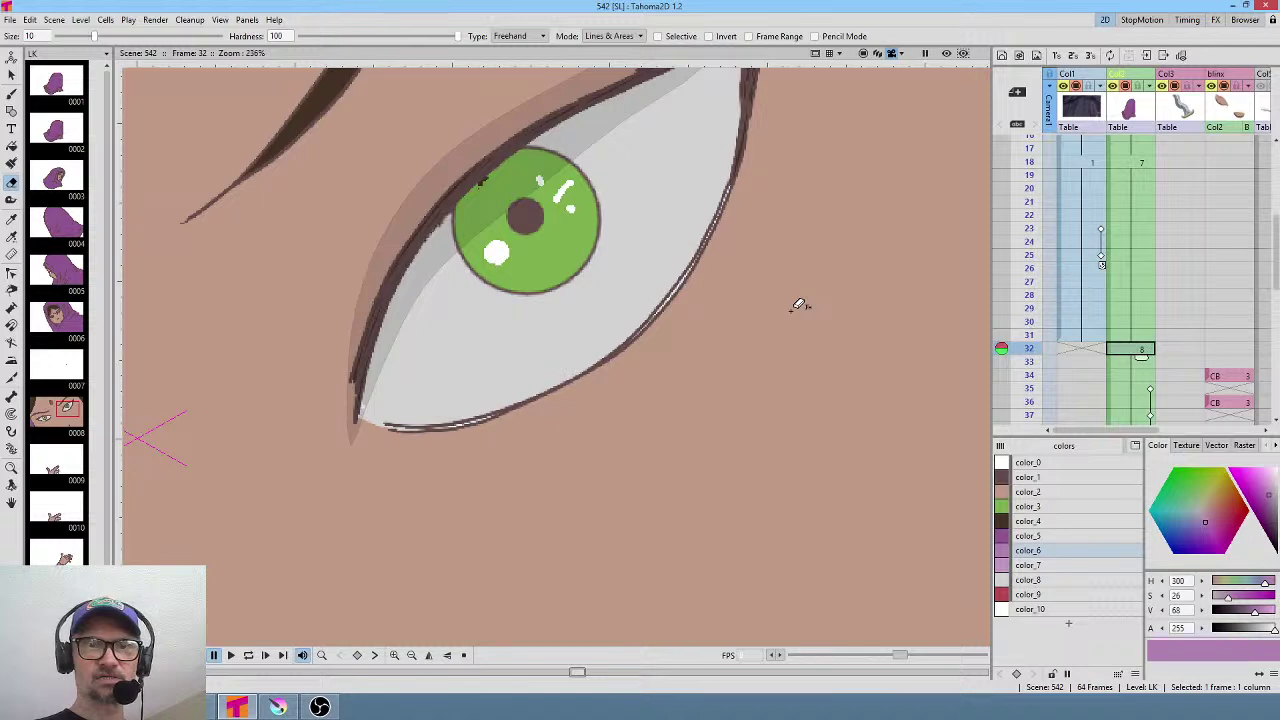
click(82, 20)
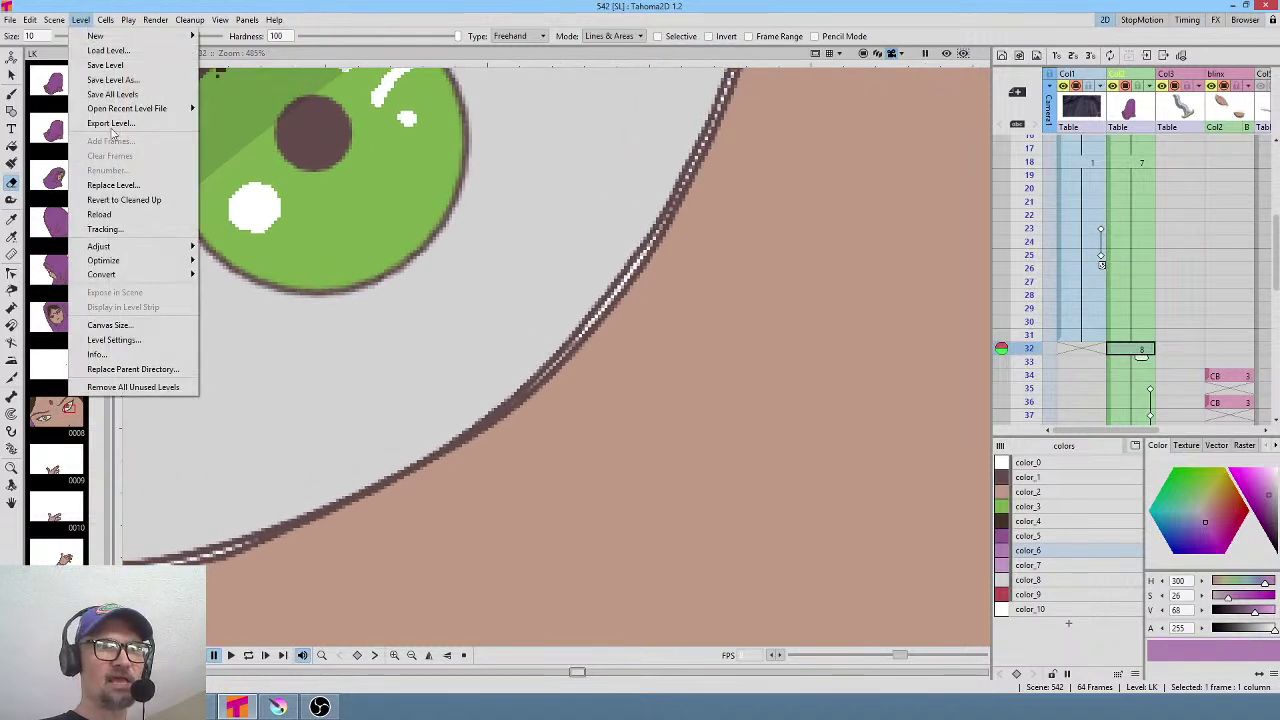
click(130, 341)
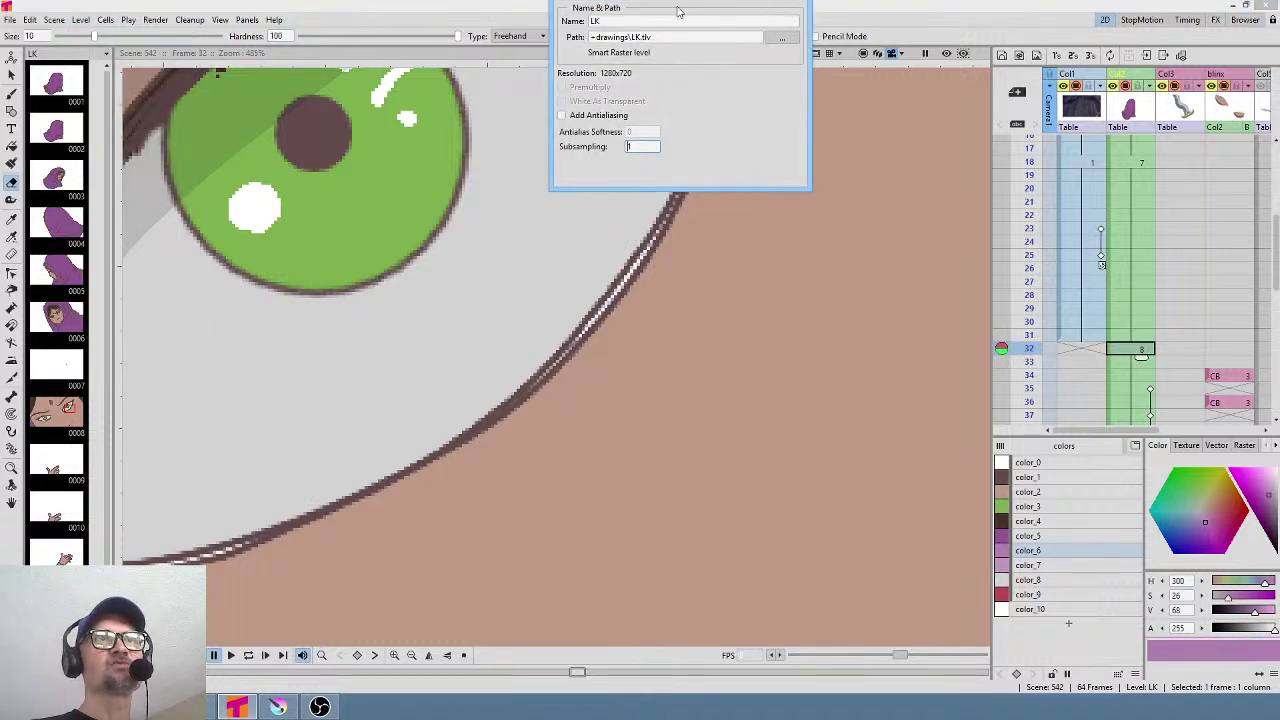
drag(684, 5, 712, 344)
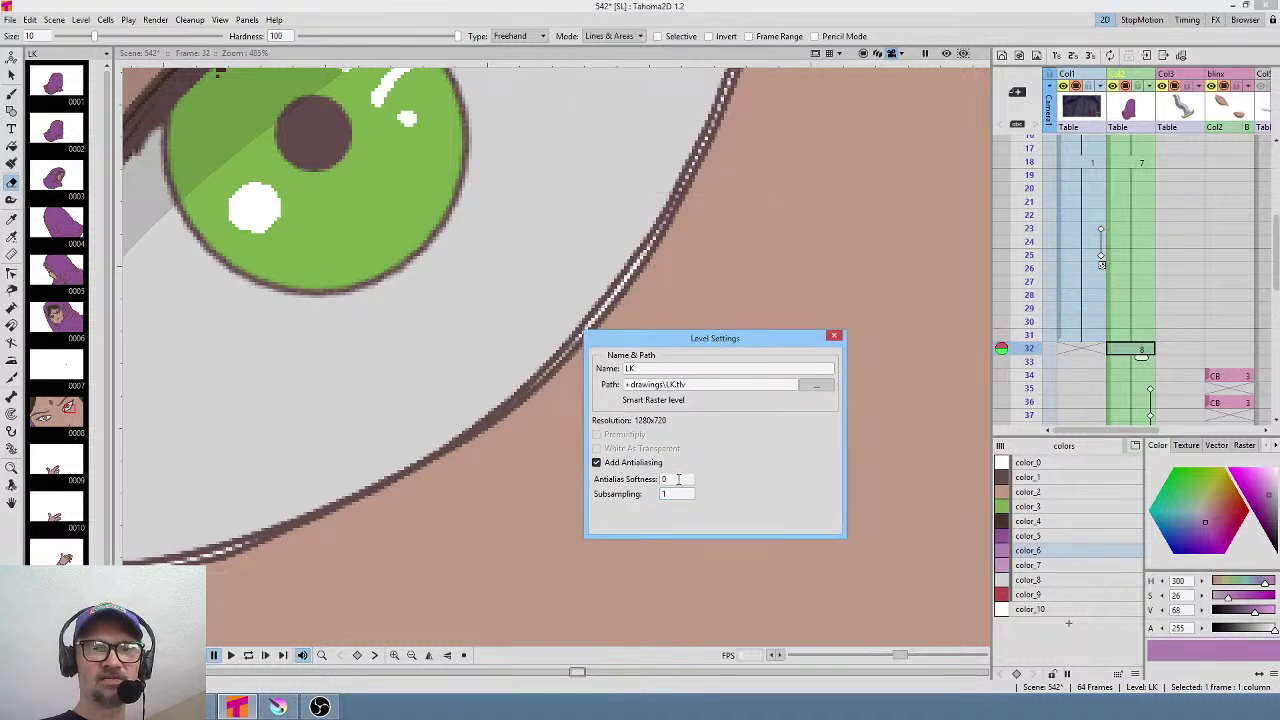
click(677, 481)
text(100)
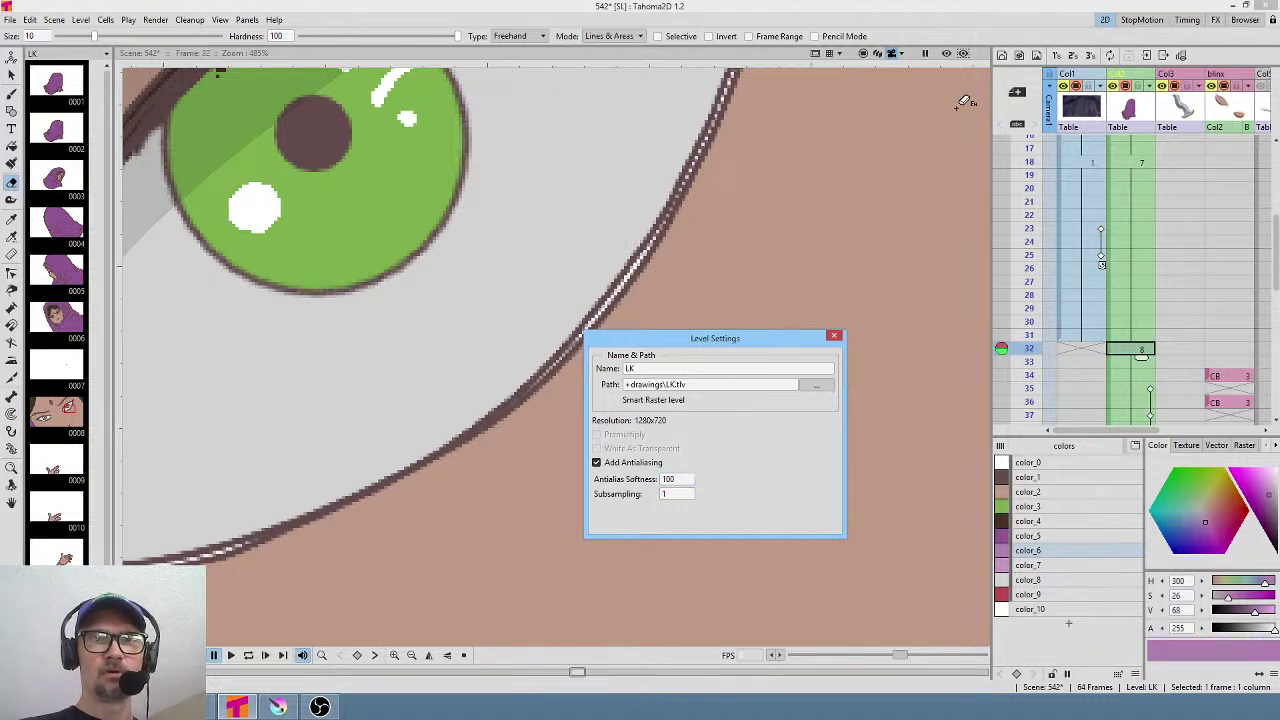
Preview the frame and switch the LK level's antialiasing off and on again to compare the eye's line edges up close.
click(946, 58)
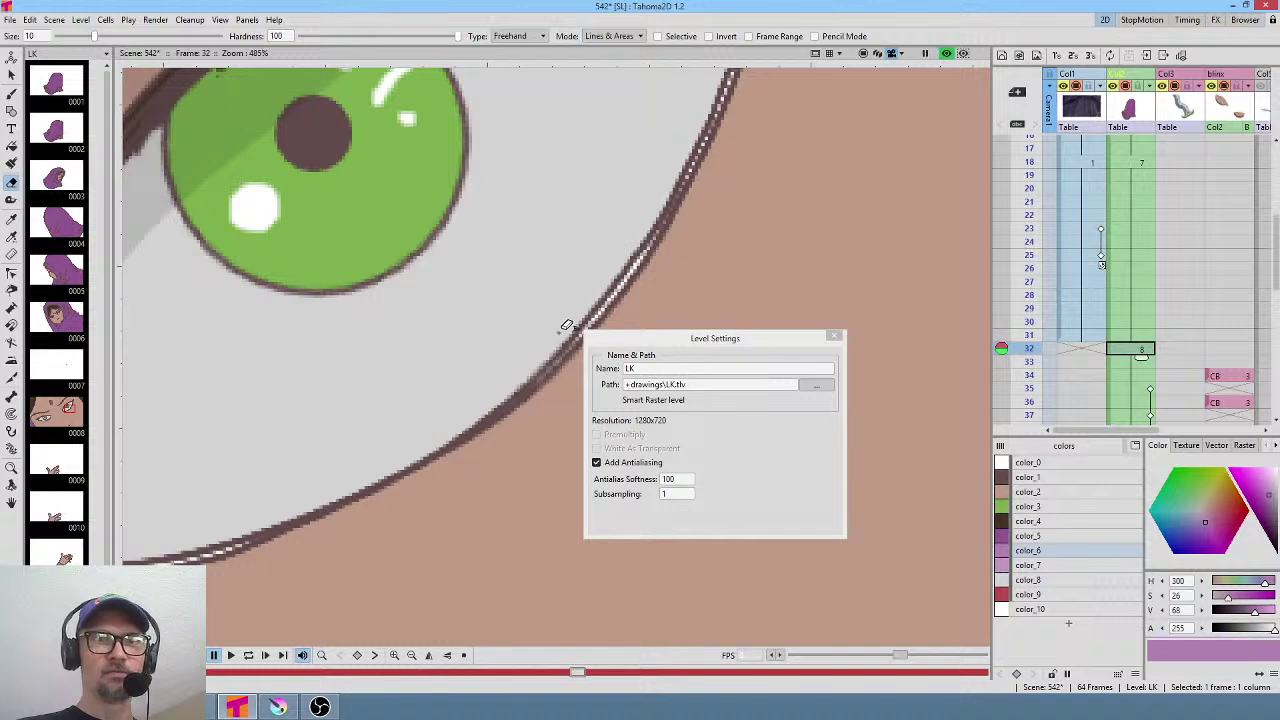
scroll(467, 249, up, 2)
scroll(467, 249, up, 1)
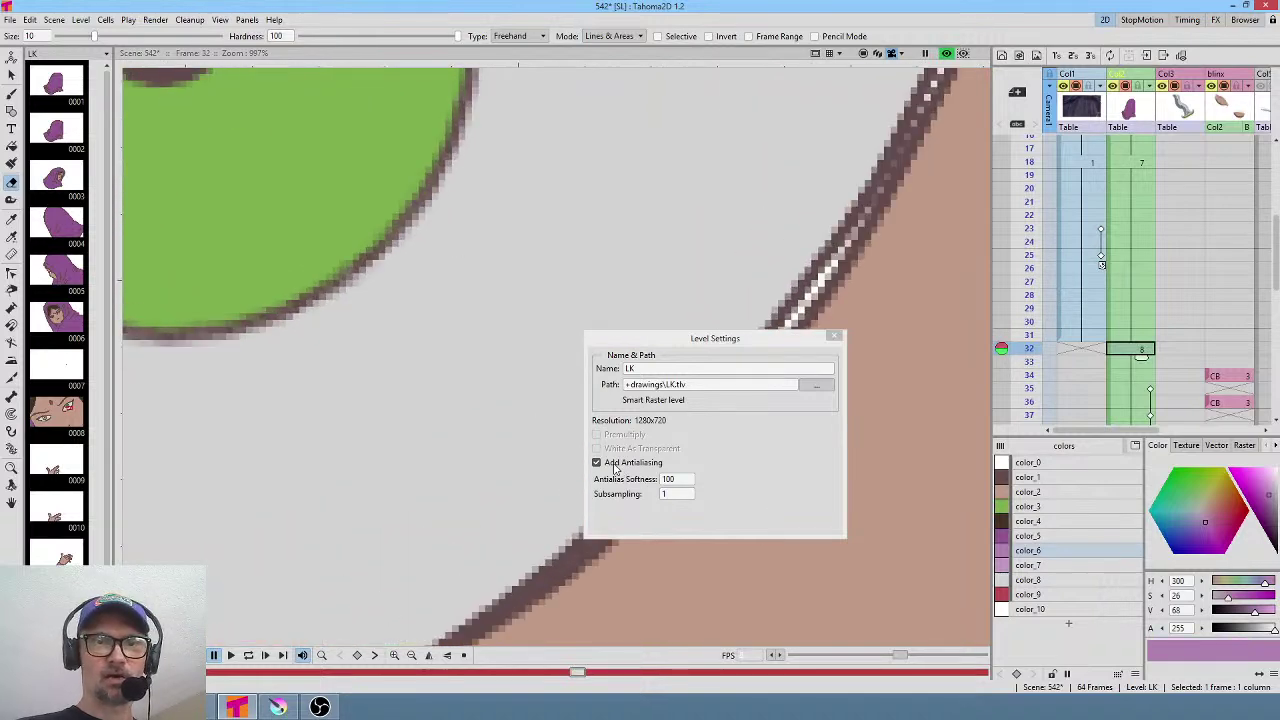
click(597, 463)
click(597, 463)
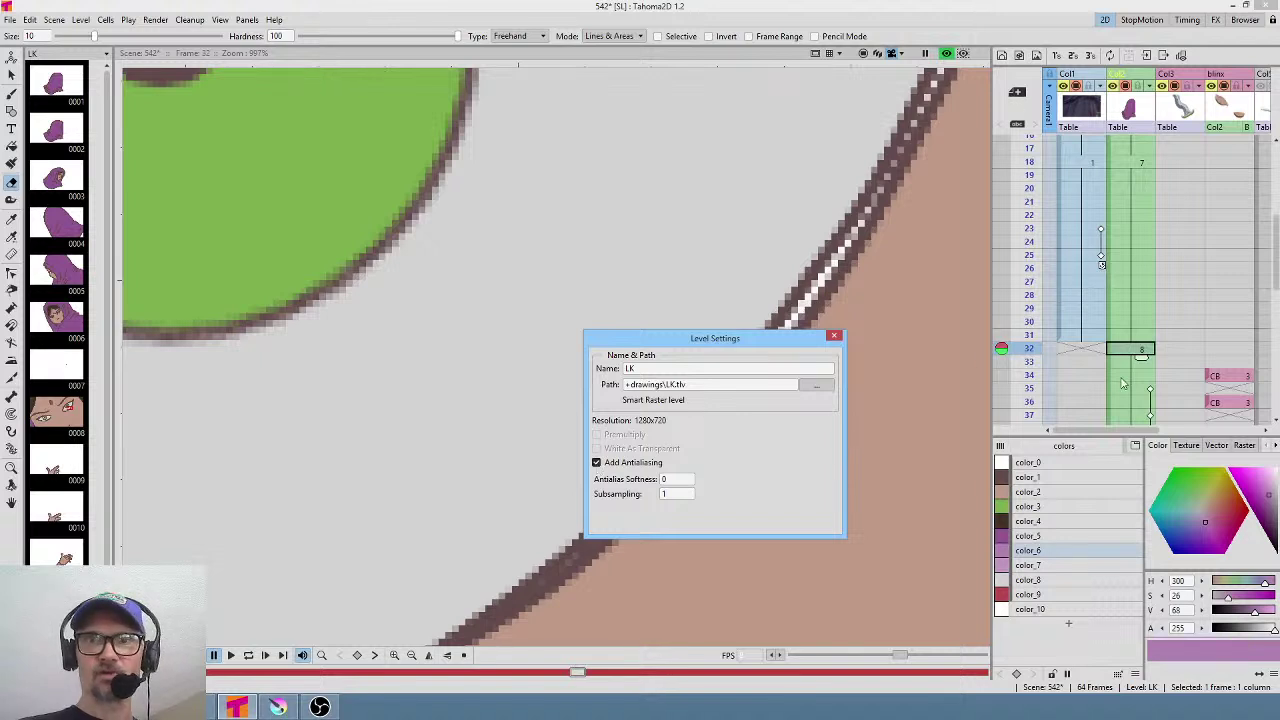
Switch the LK level's antialiasing off and on again, check the eye outline up close, and set Antialias Softness to 100.
click(597, 463)
click(597, 463)
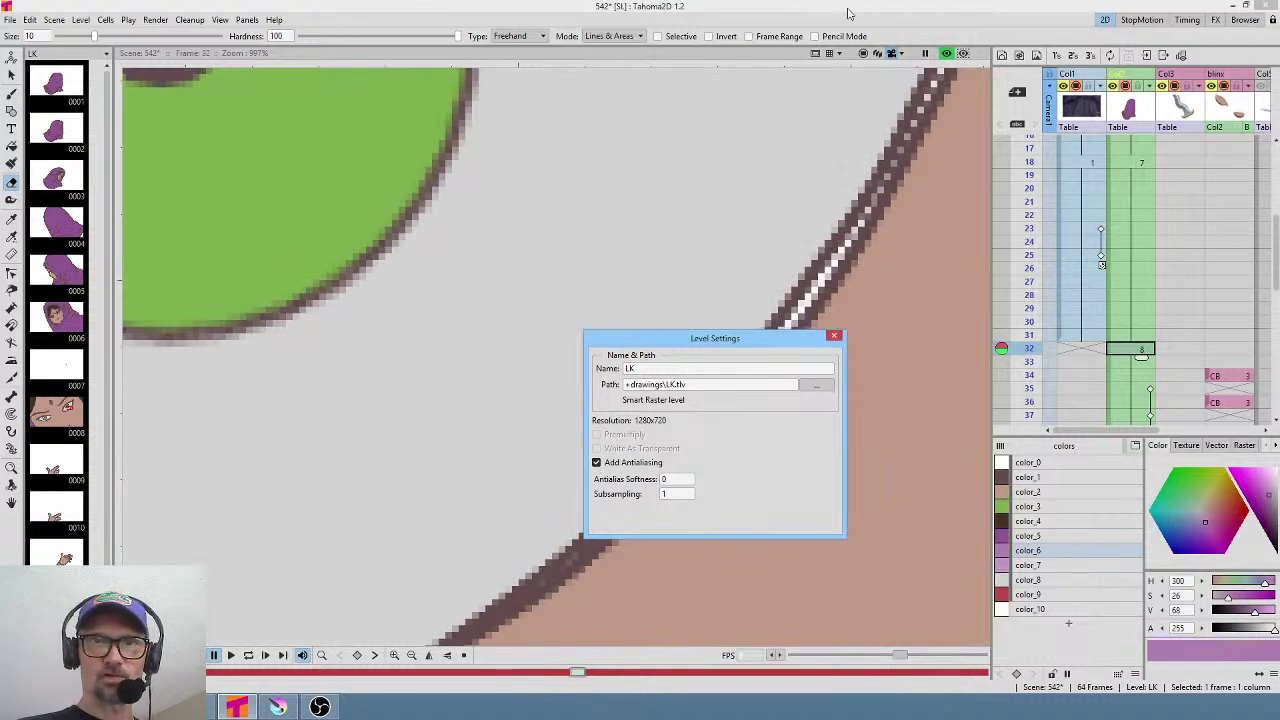
click(847, 13)
scroll(905, 163, up, 2)
scroll(908, 175, down, 1)
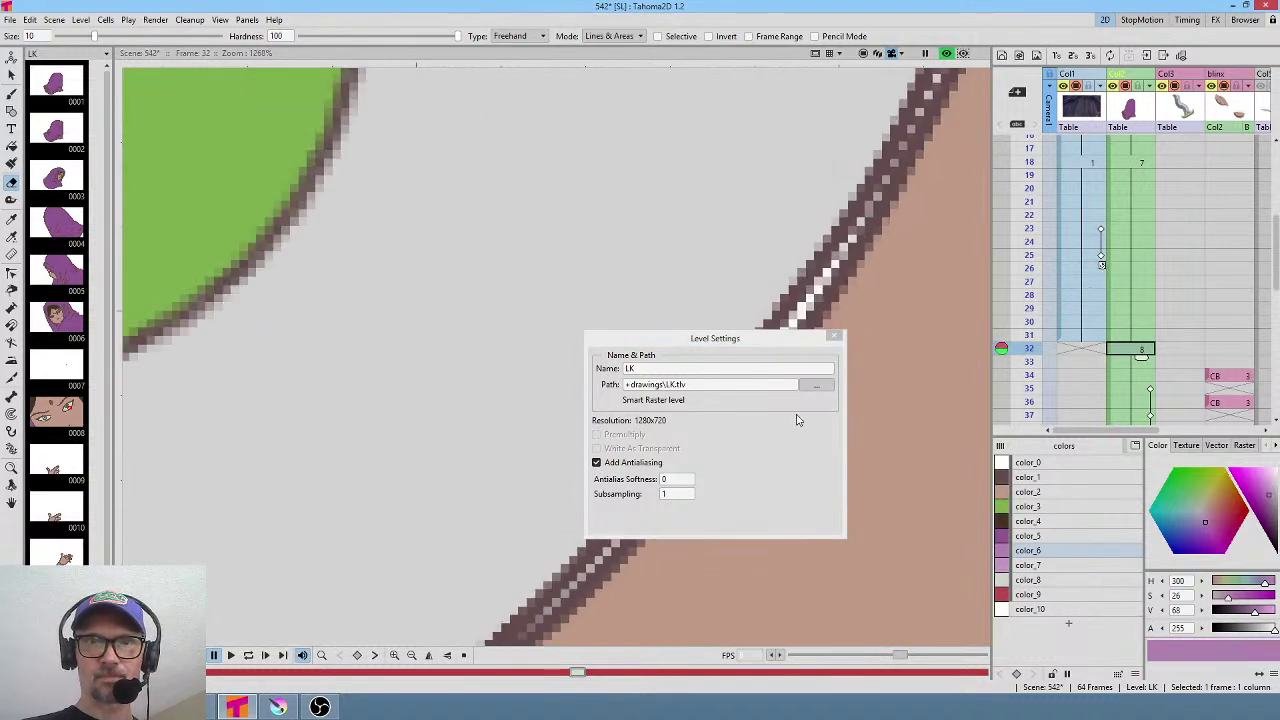
click(678, 479)
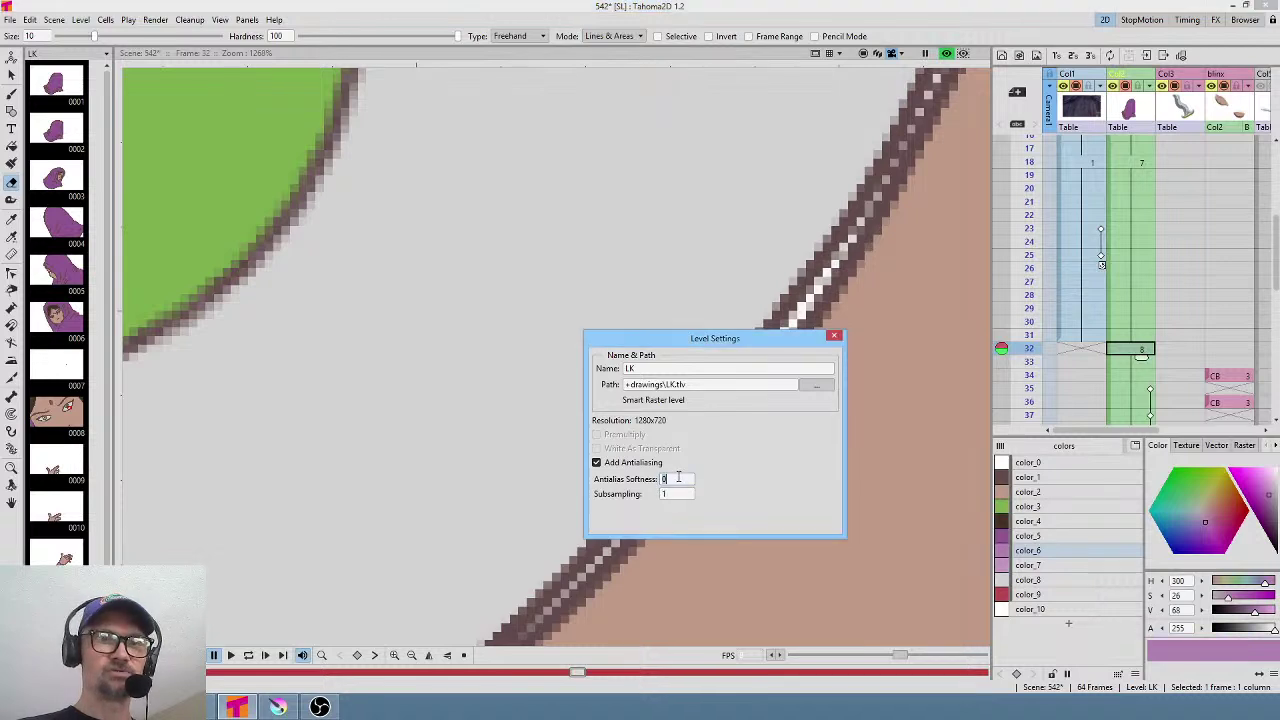
text(100)
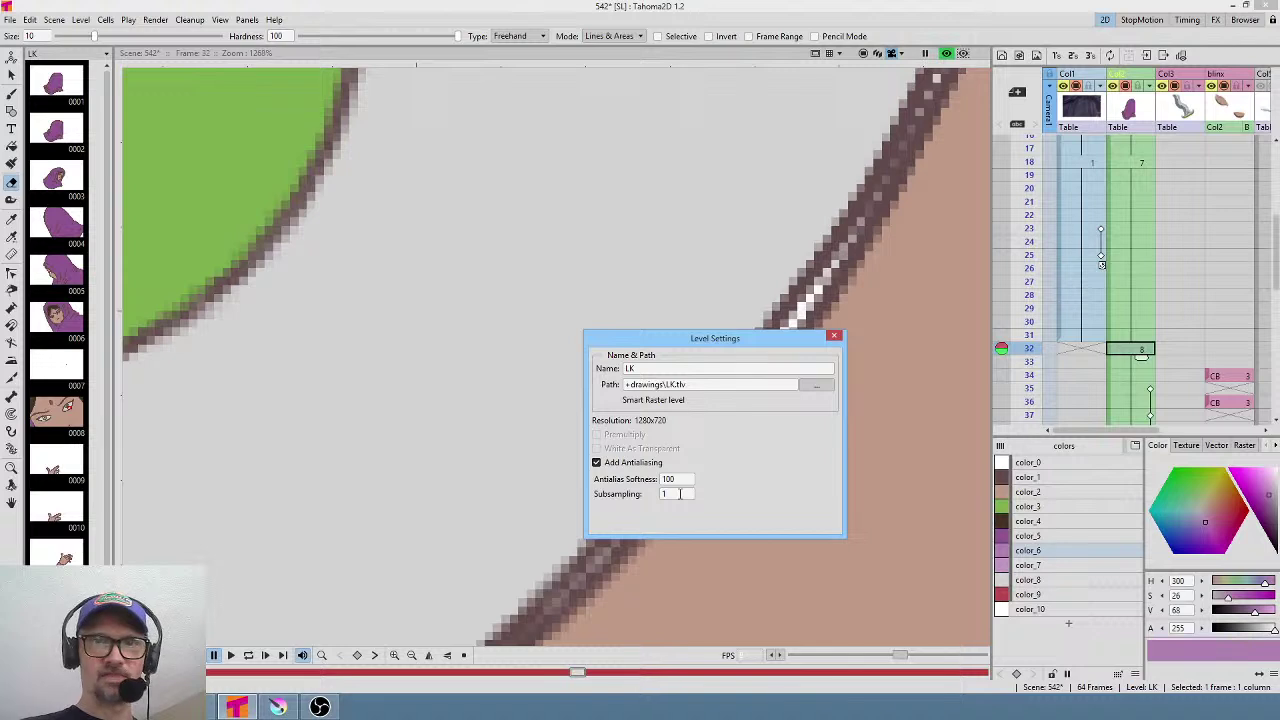
Compare the eye outline with the preview off and on, both up close and zoomed out, closing Level Settings in between.
click(947, 55)
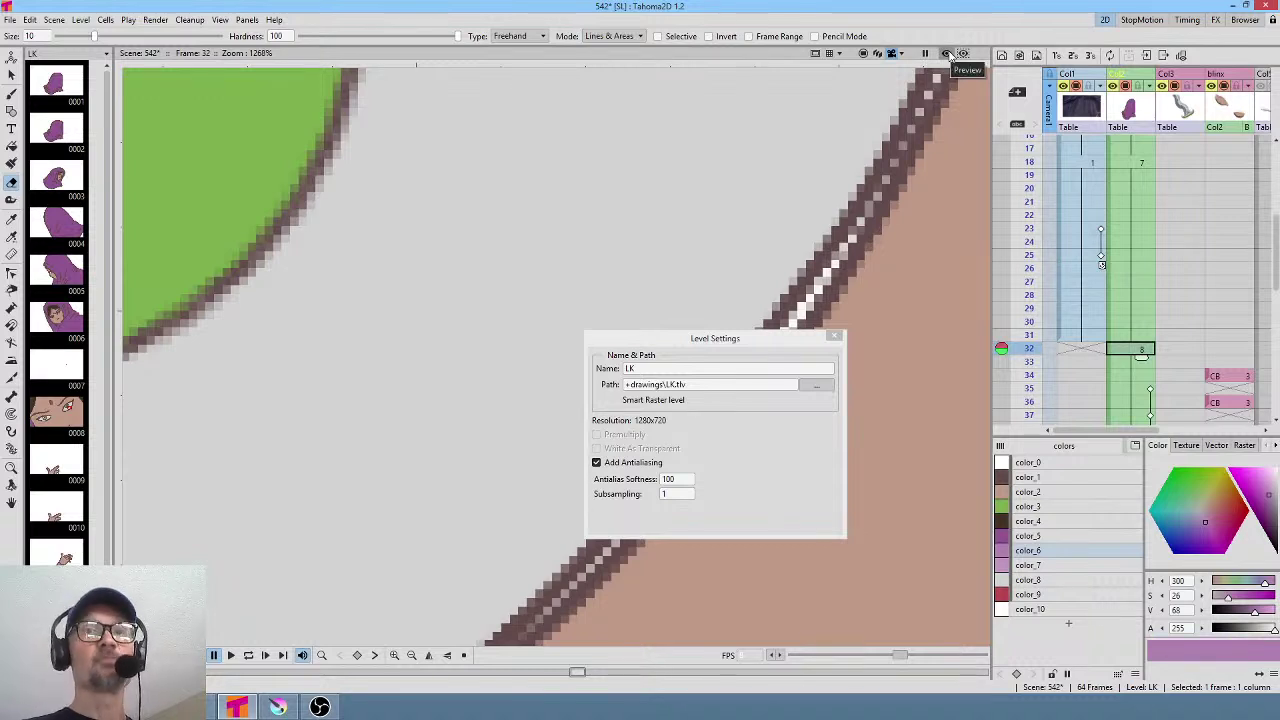
click(948, 55)
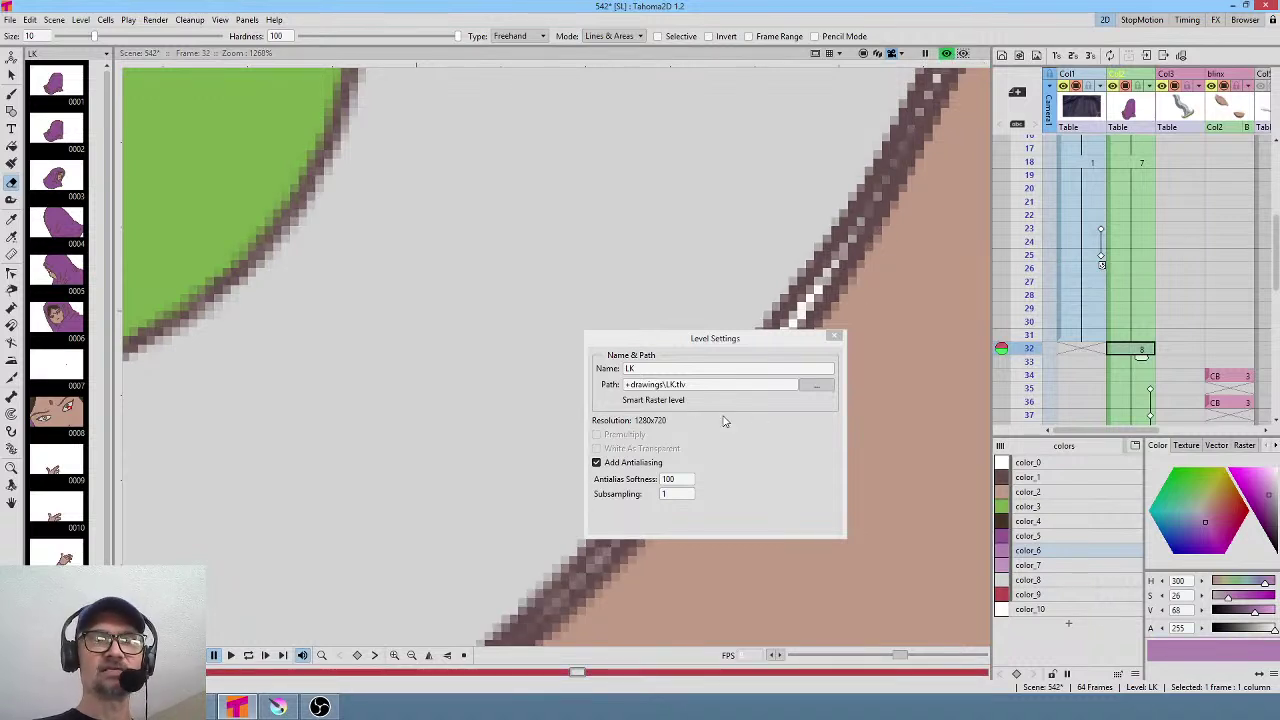
click(835, 336)
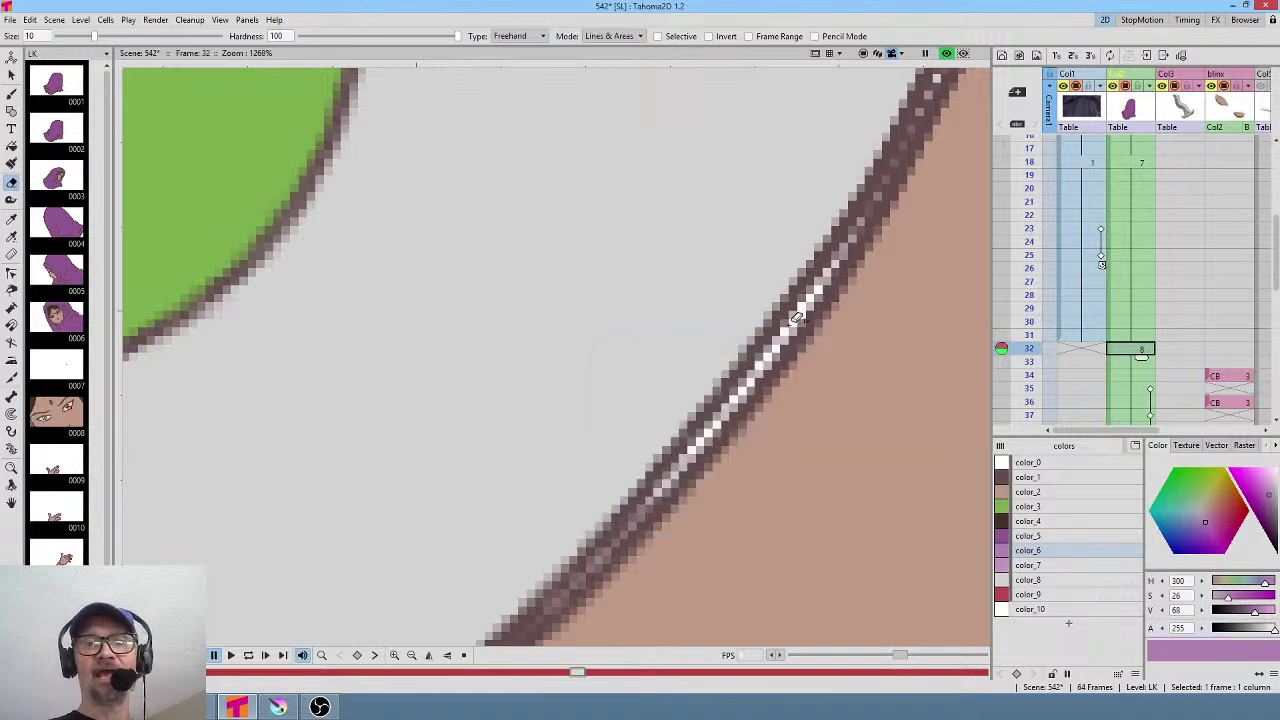
scroll(757, 287, down, 2)
scroll(730, 260, down, 4)
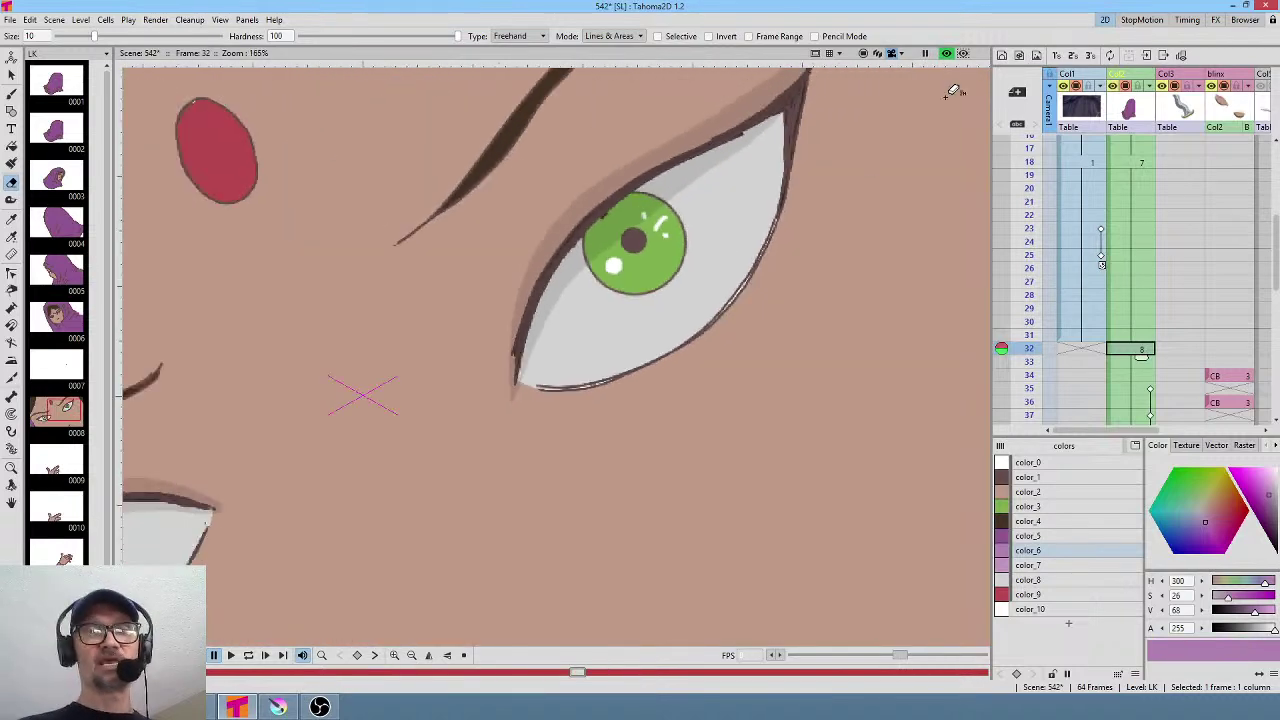
click(947, 55)
click(947, 55)
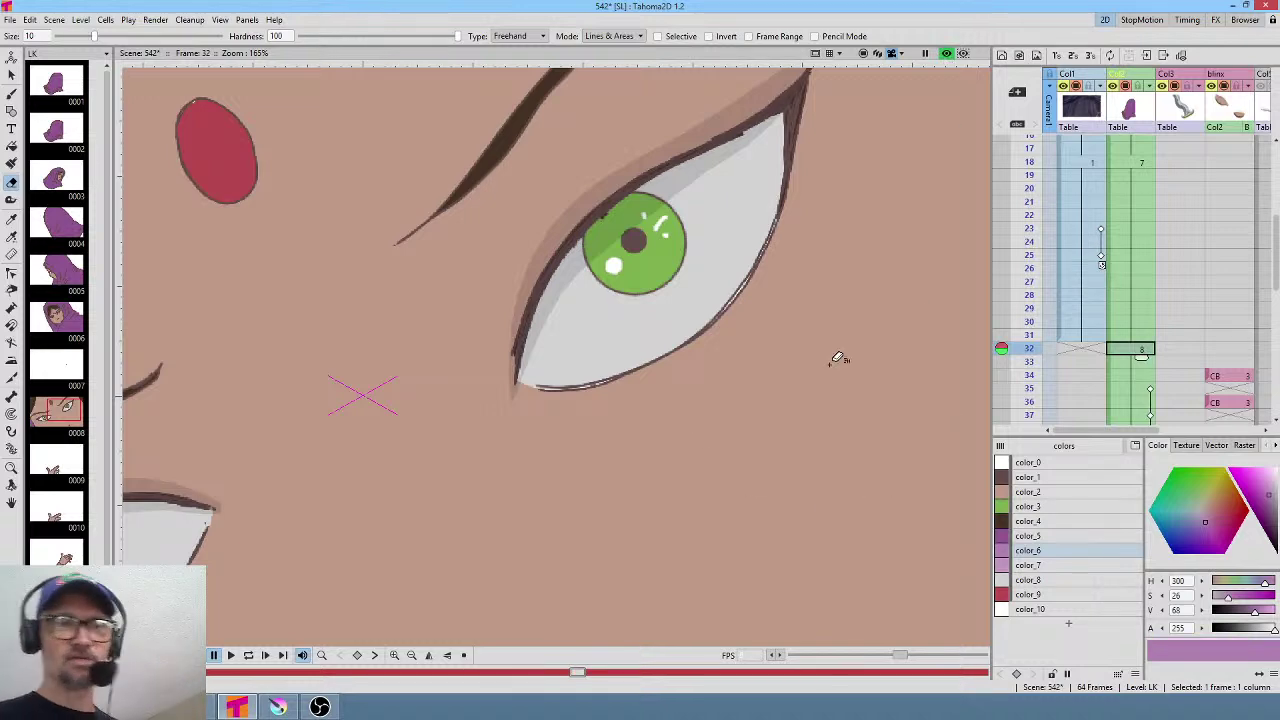
Examine the smoothed line edges along the eye's lower lid, upper lid and iris in the frame 32 preview.
scroll(767, 354, up, 1)
scroll(767, 354, up, 4)
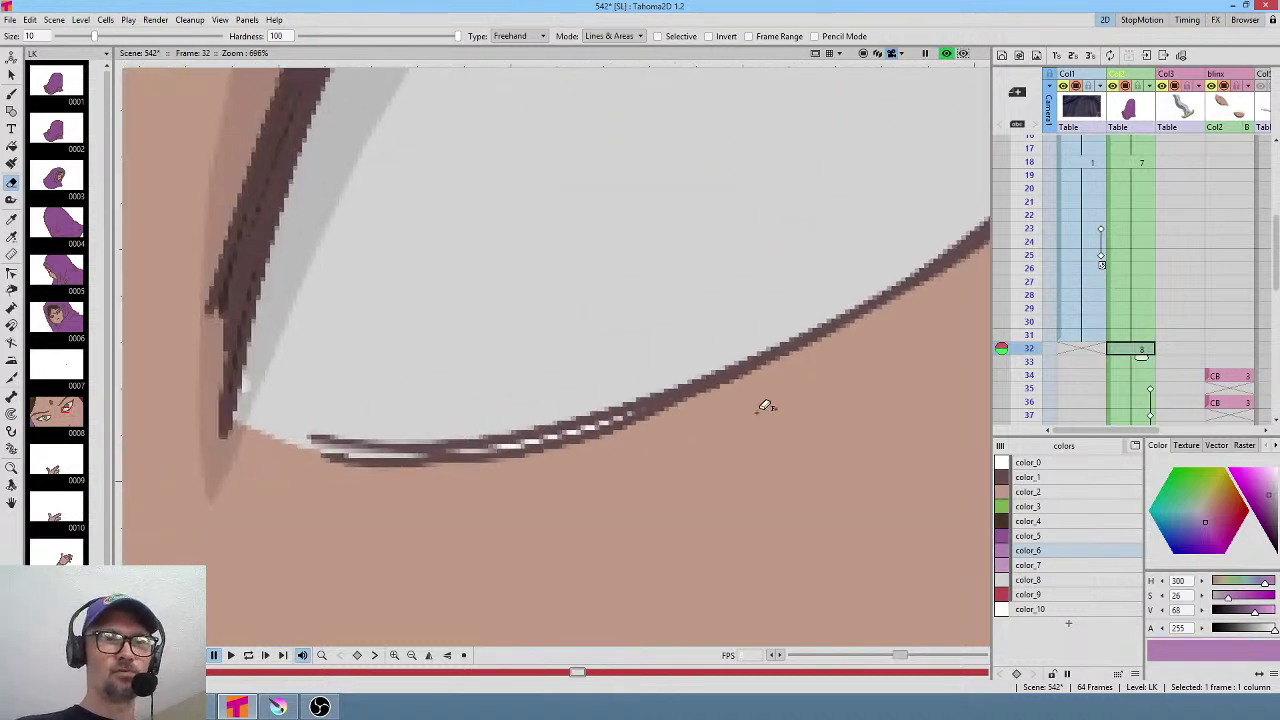
scroll(623, 420, down, 4)
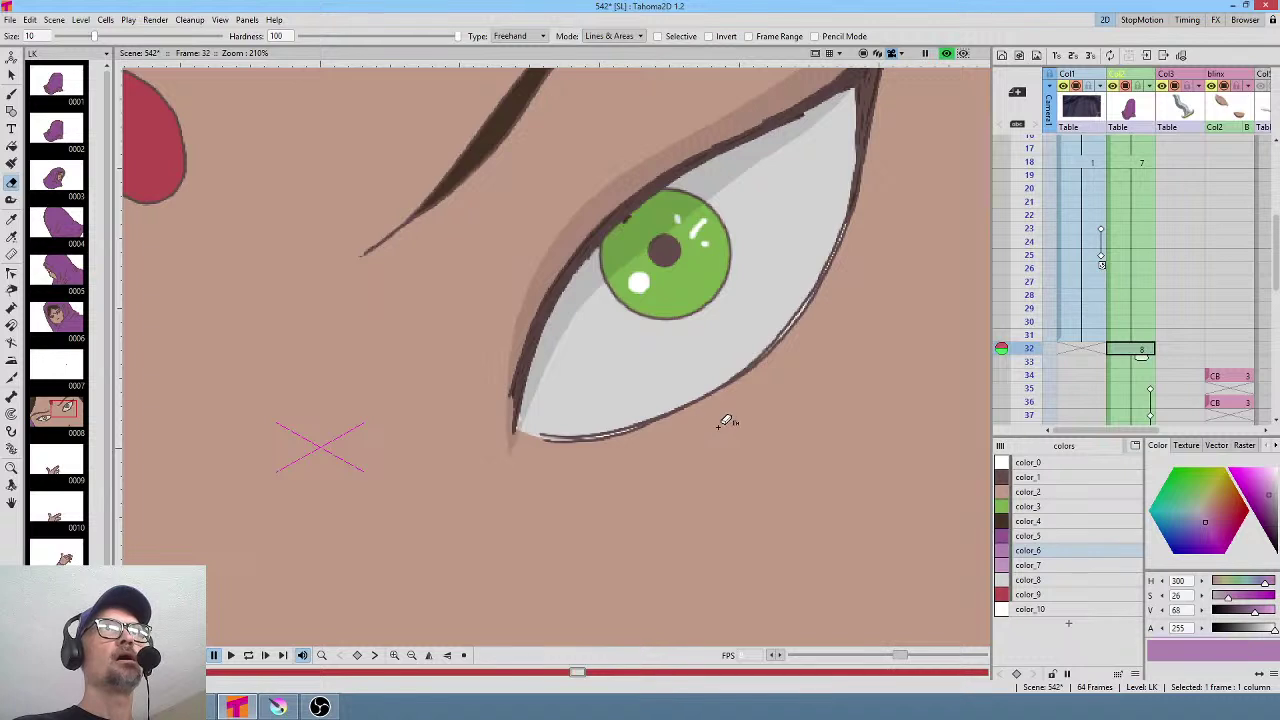
drag(851, 408, 808, 403)
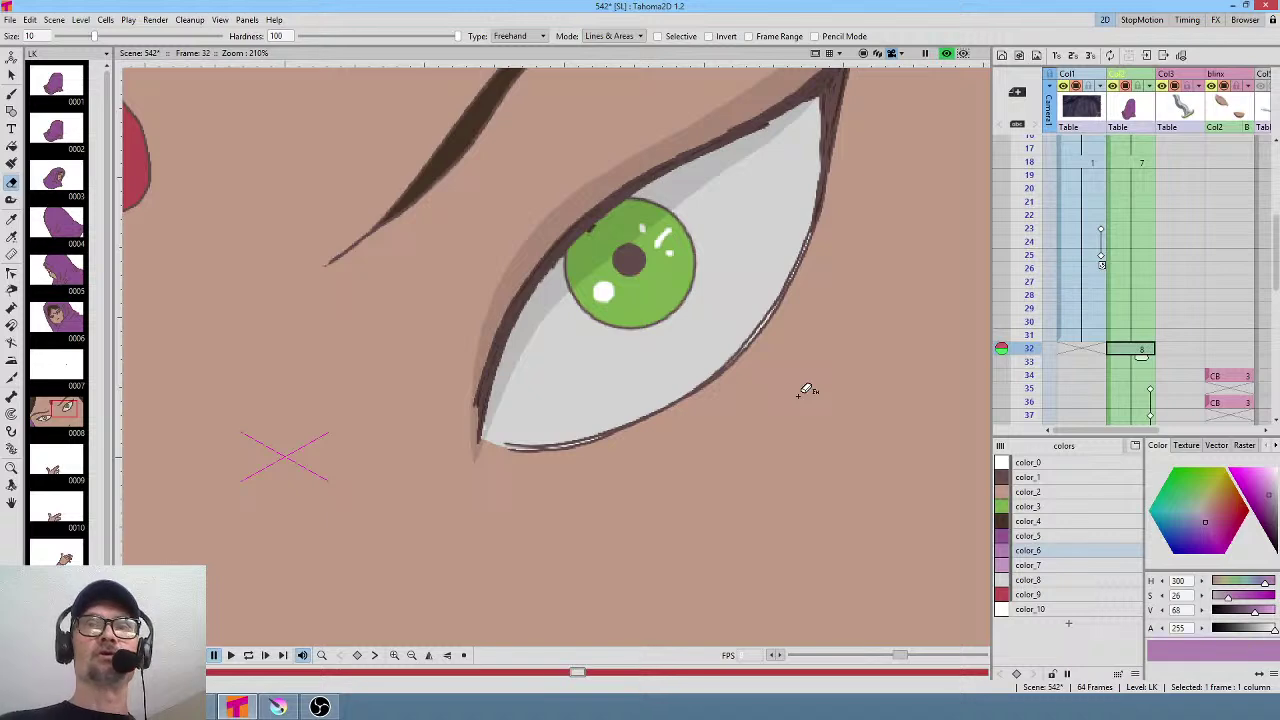
scroll(750, 97, up, 2)
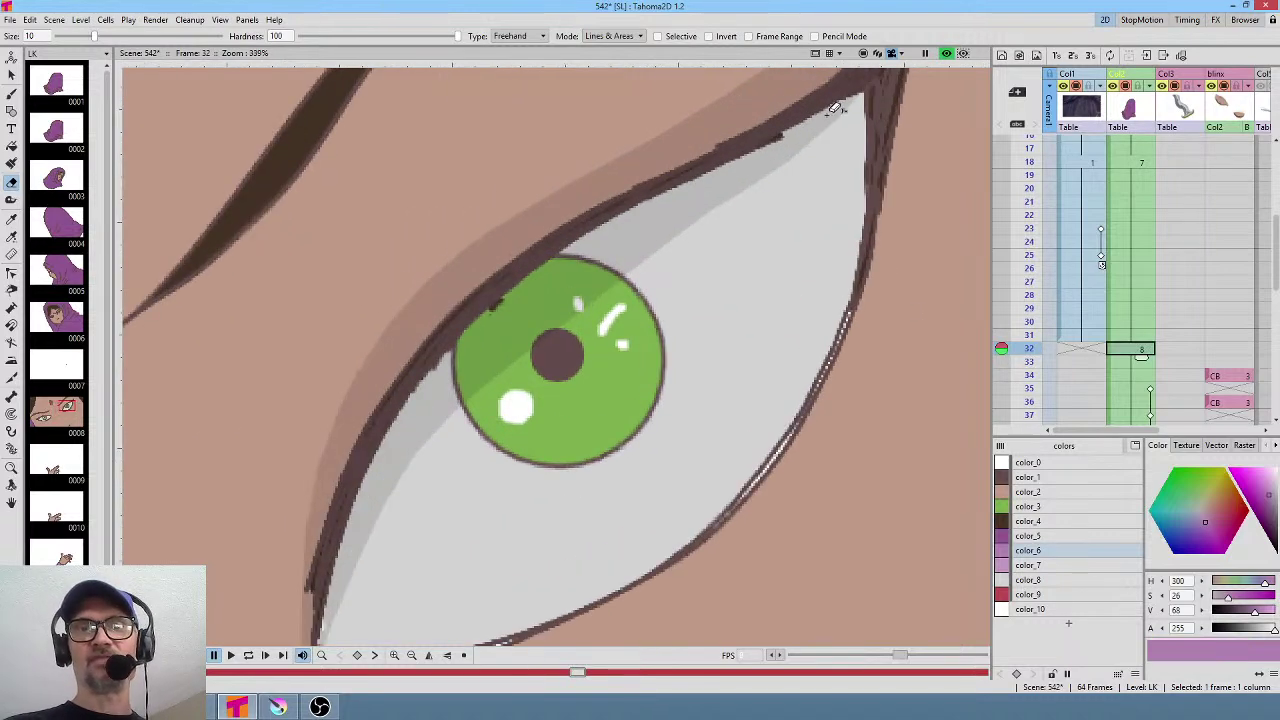
scroll(823, 166, up, 1)
scroll(820, 220, down, 4)
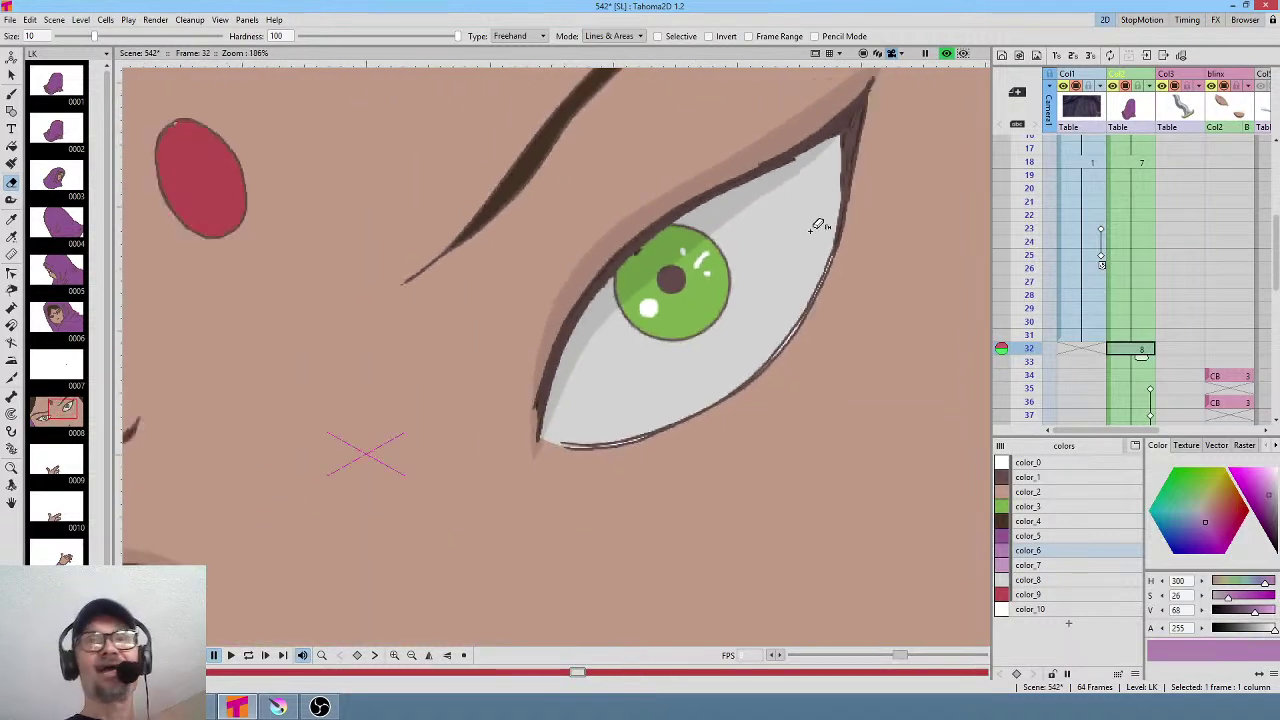
scroll(818, 230, down, 3)
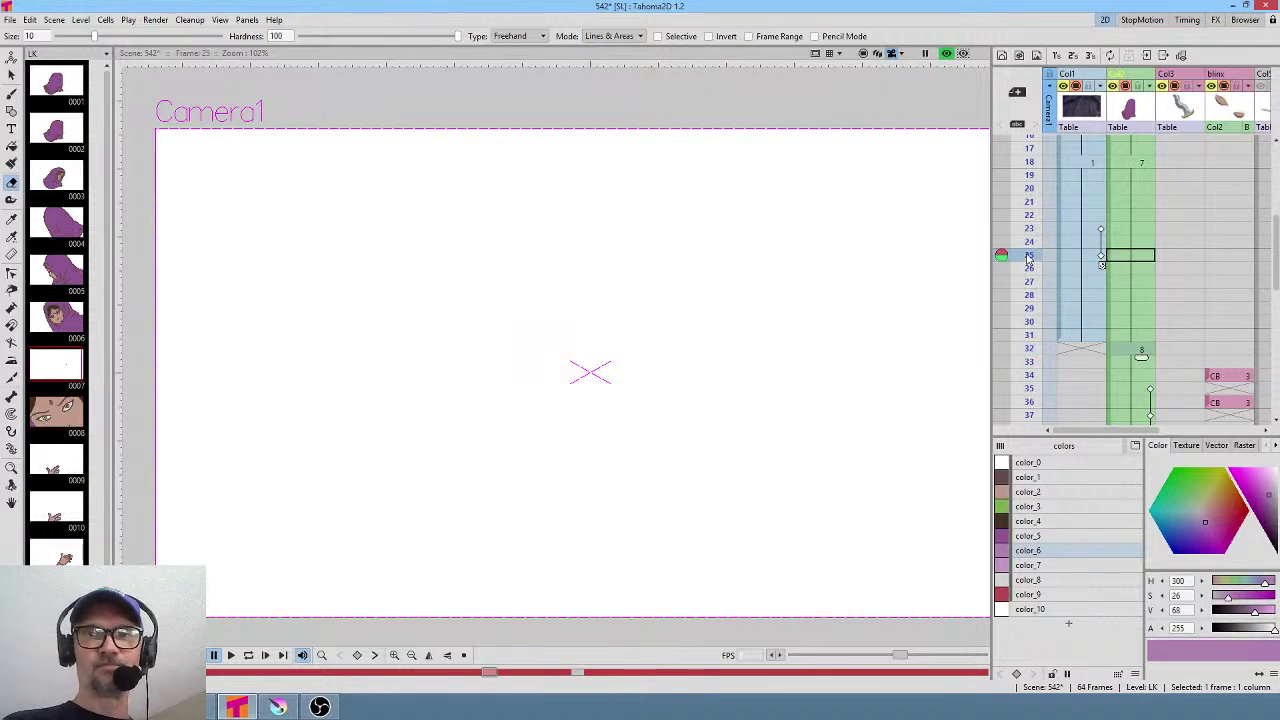
Turn off the preview and scrub from frame 25 through frame 37 to review the cut to the eye close-up.
drag(1036, 255, 1013, 352)
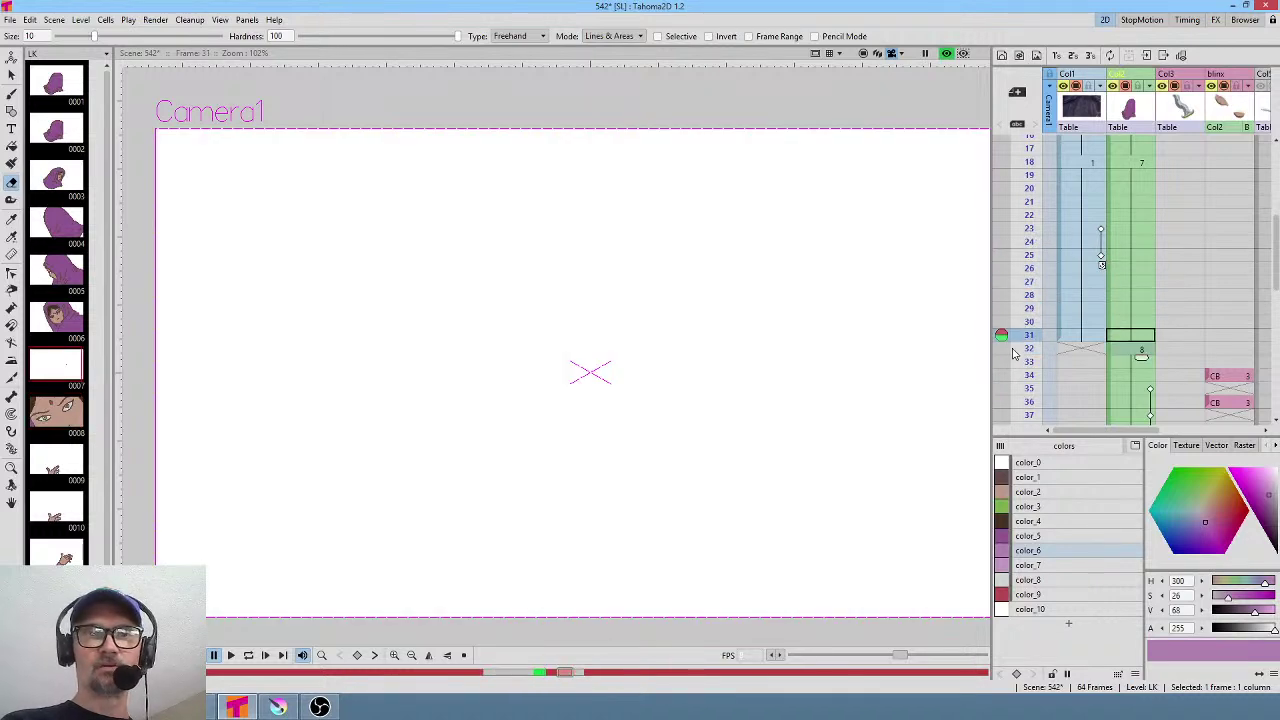
click(1013, 352)
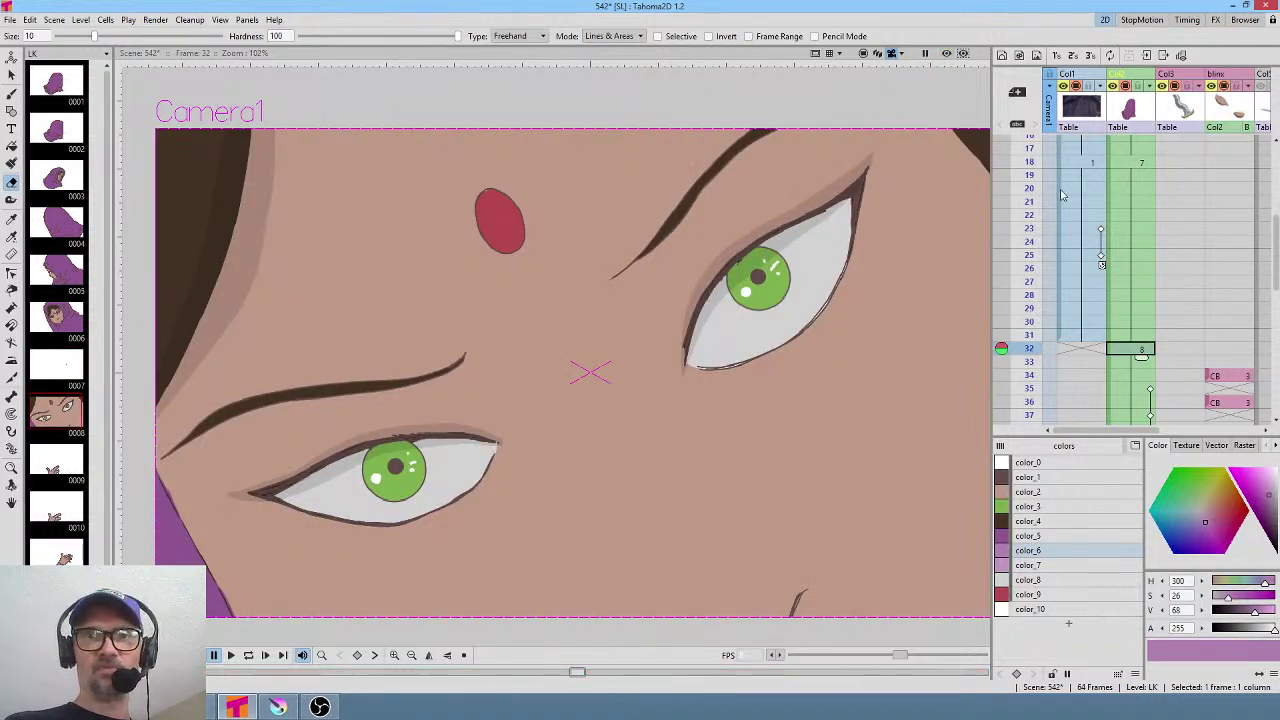
drag(1027, 243, 1025, 356)
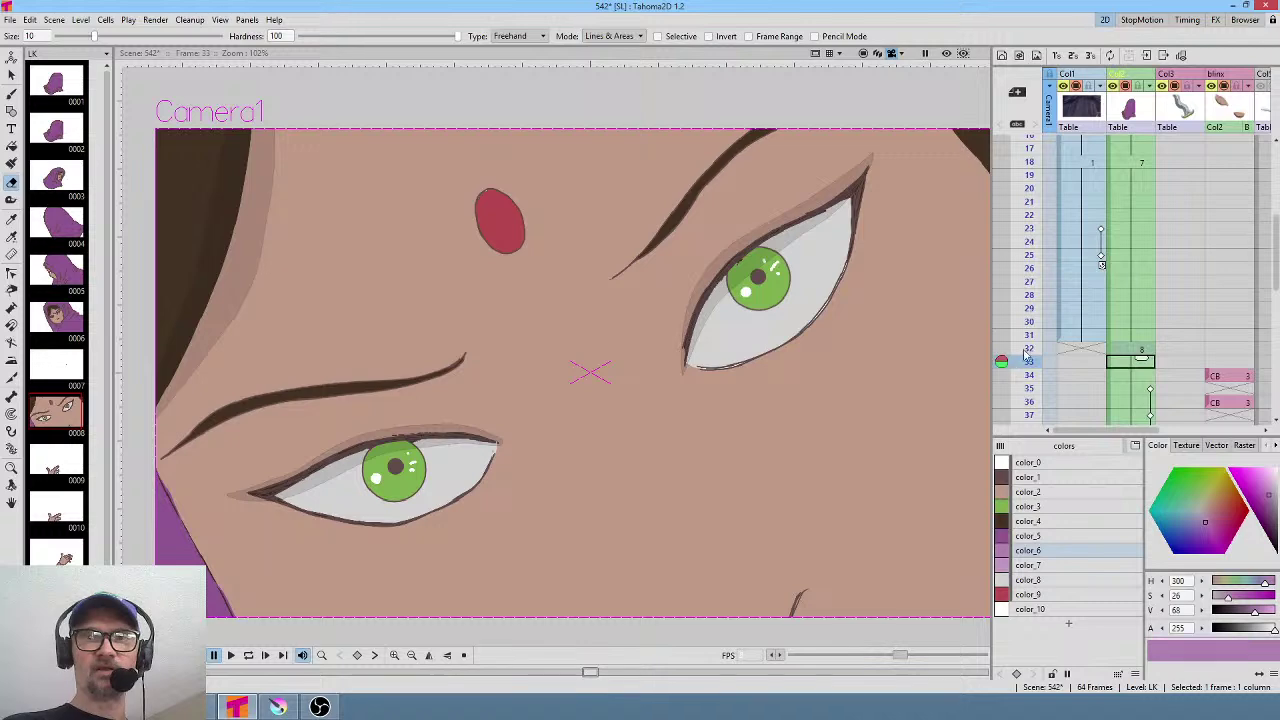
scroll(1053, 329, down, 3)
drag(1033, 213, 1027, 375)
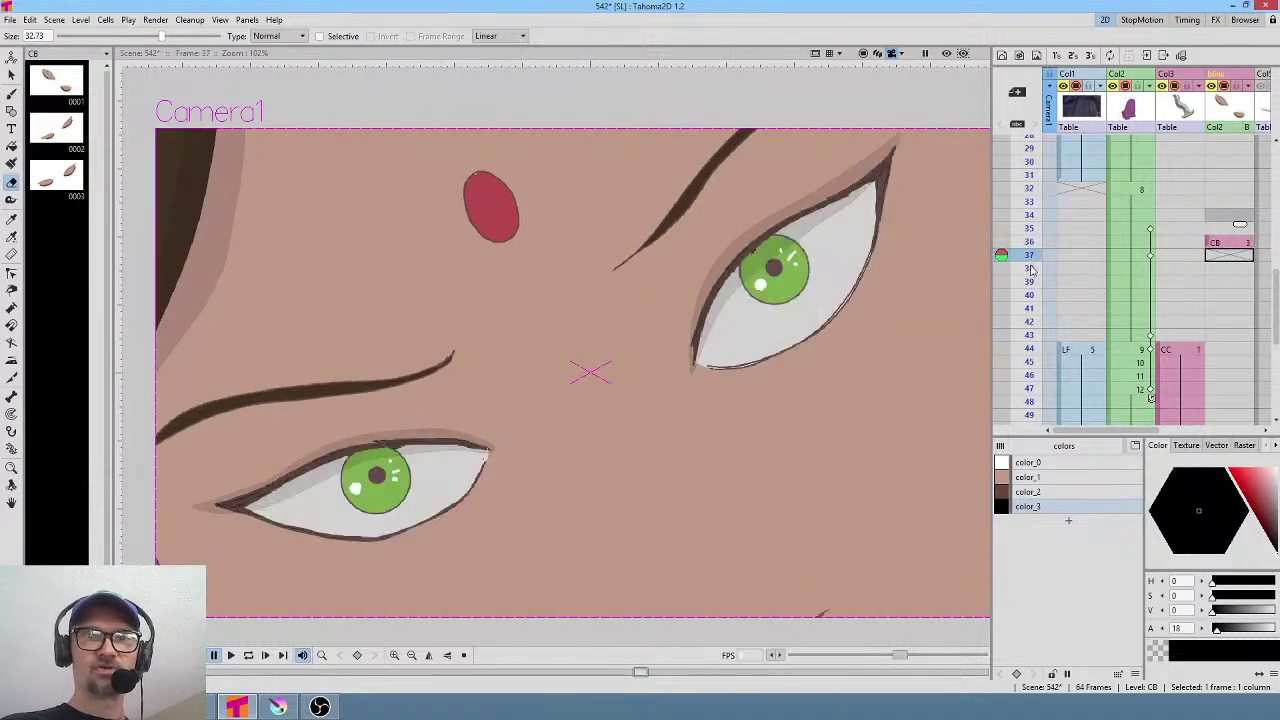
click(1030, 193)
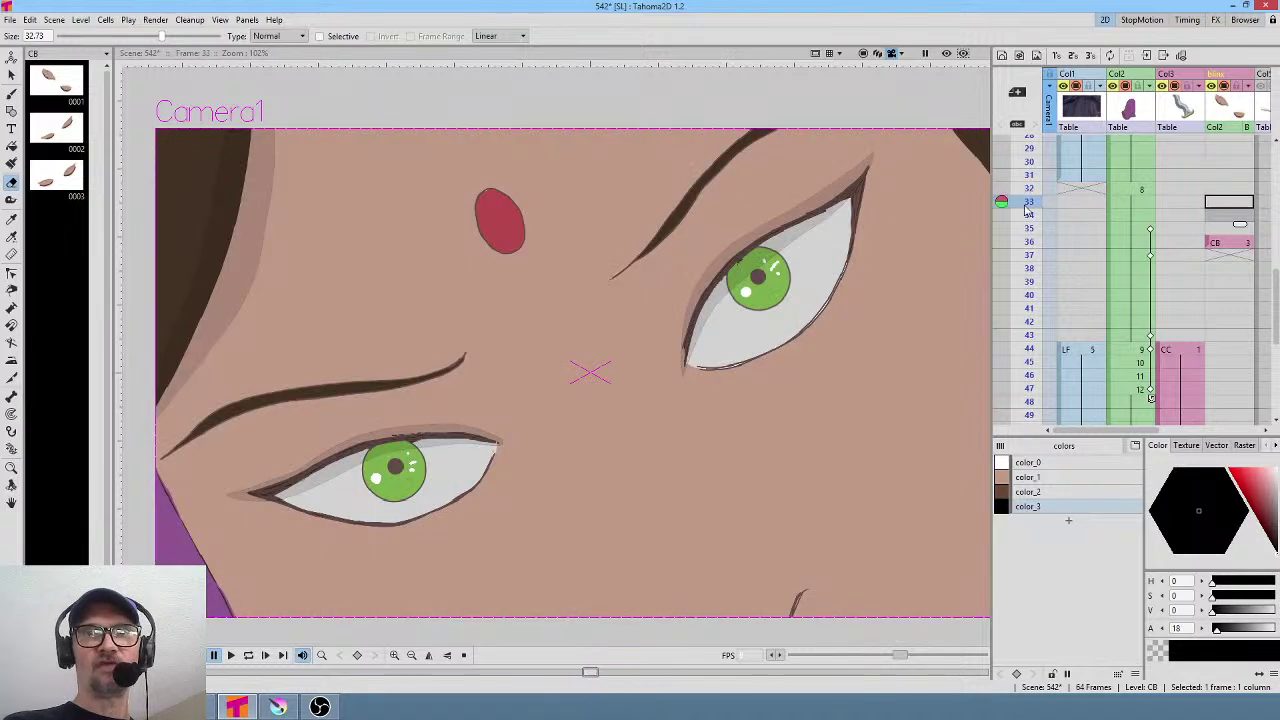
click(1027, 215)
mouse_move(1025, 228)
mouse_down()
mouse_move(1018, 252)
mouse_move(1004, 241)
mouse_move(1005, 274)
mouse_move(1003, 207)
mouse_move(1005, 257)
mouse_move(1022, 229)
mouse_move(1012, 266)
mouse_move(1013, 228)
mouse_up()
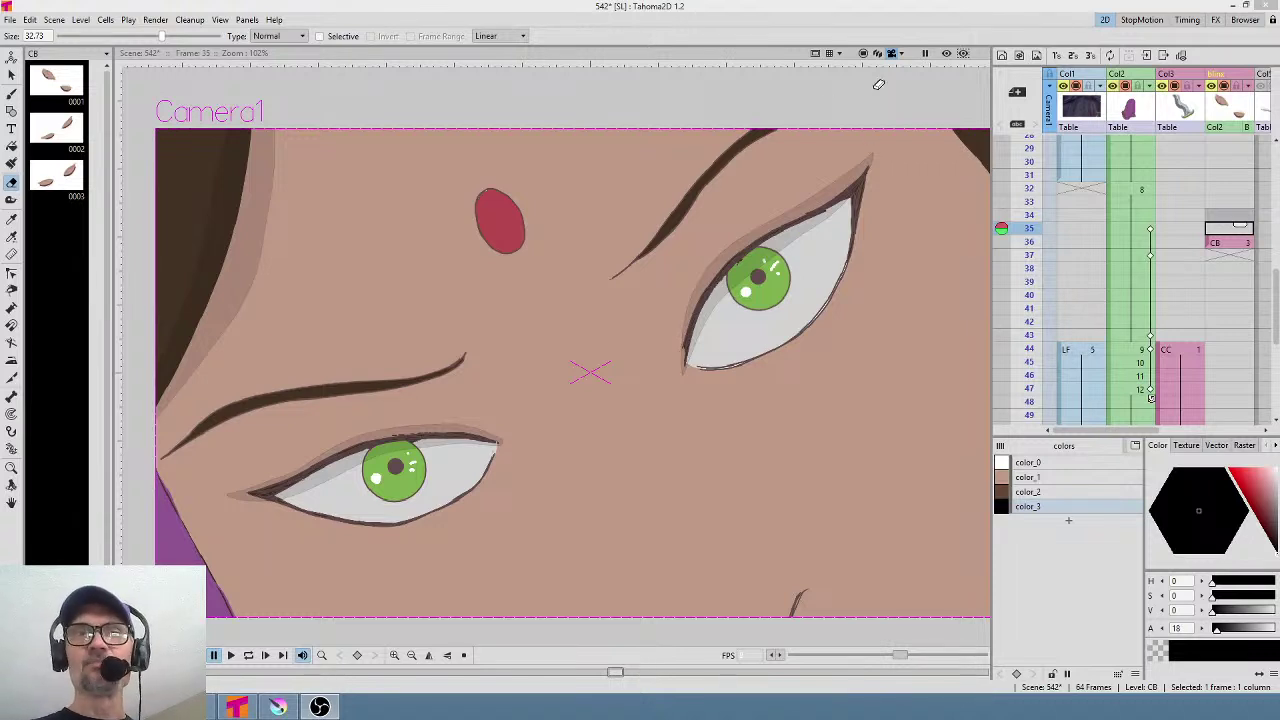
Fit the whole camera frame in view and scrub between frames 25 and 41 to review the crossed swords and eye close-up.
click(793, 14)
scroll(746, 205, down, 2)
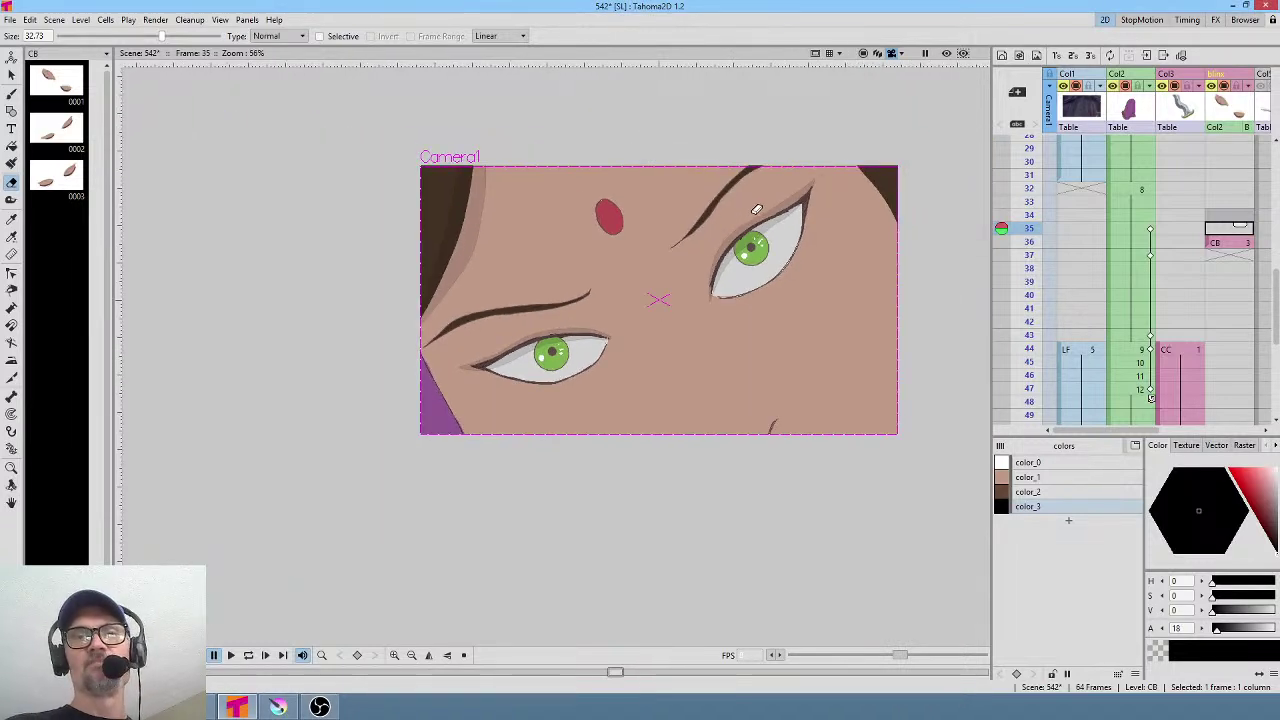
scroll(824, 224, up, 1)
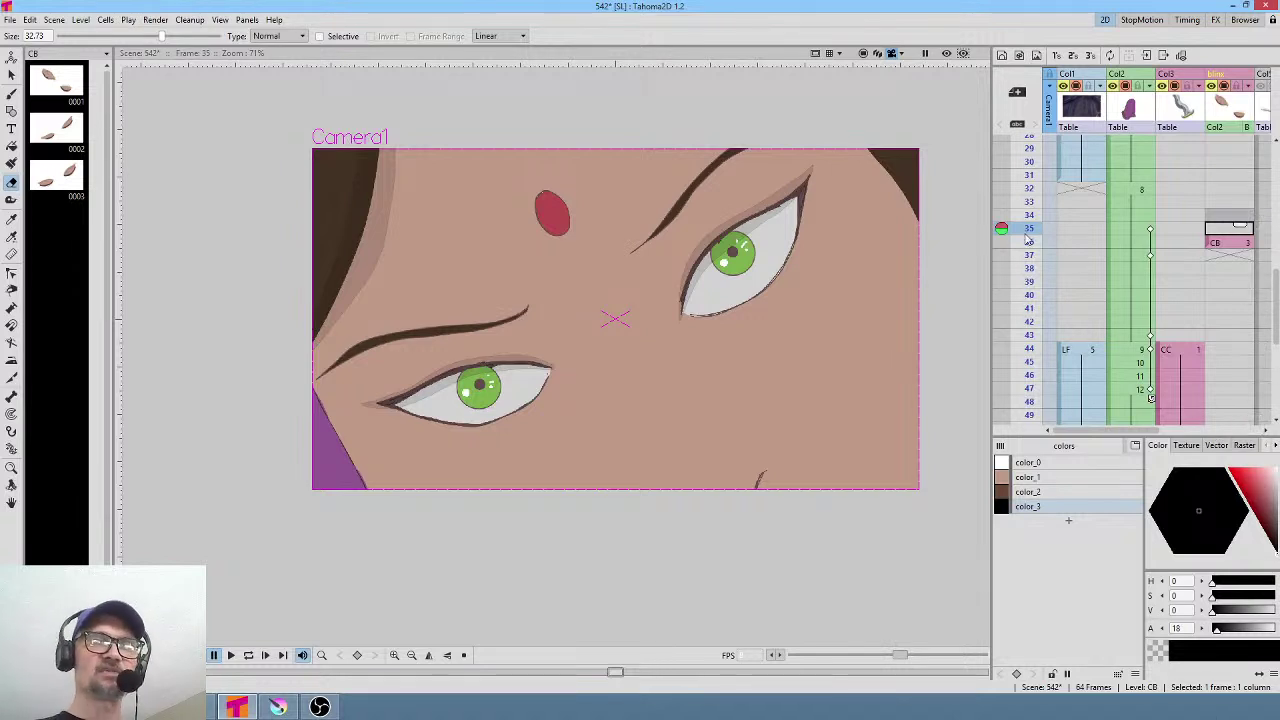
mouse_move(1030, 230)
mouse_down()
mouse_move(1041, 355)
mouse_move(1047, 315)
mouse_up()
scroll(1047, 315, up, 6)
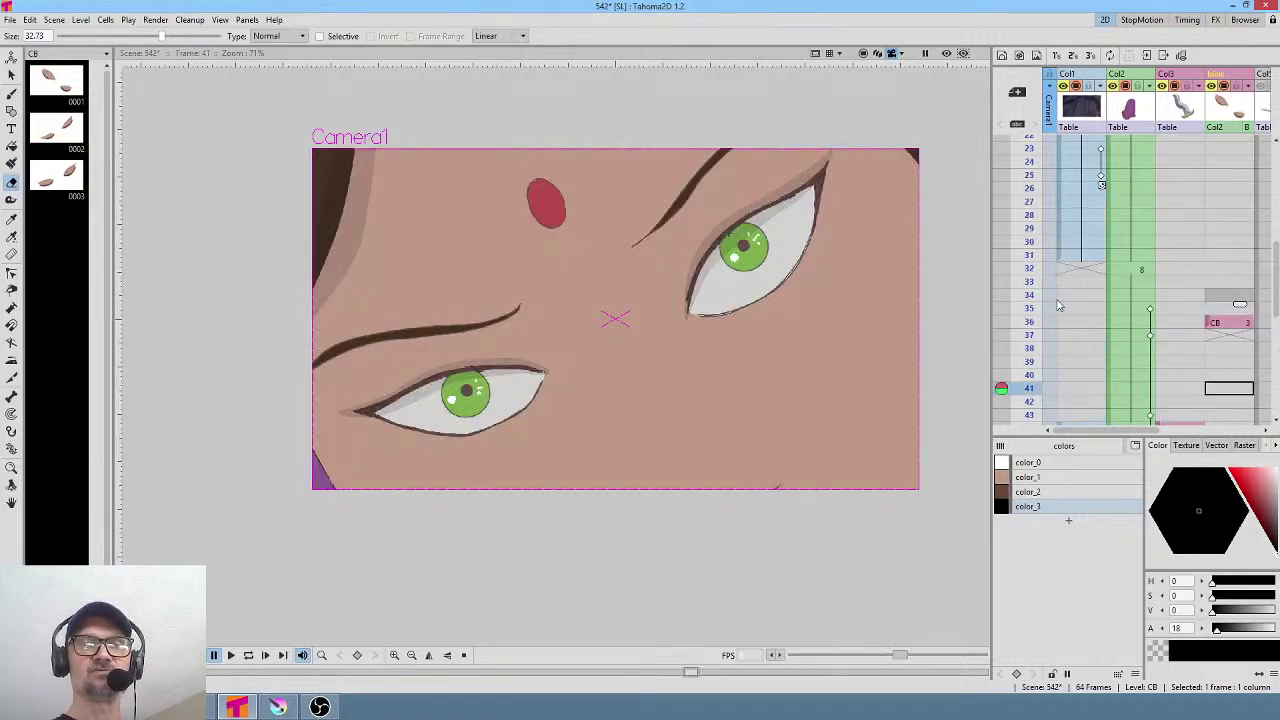
drag(1033, 238, 1036, 333)
scroll(1078, 299, down, 6)
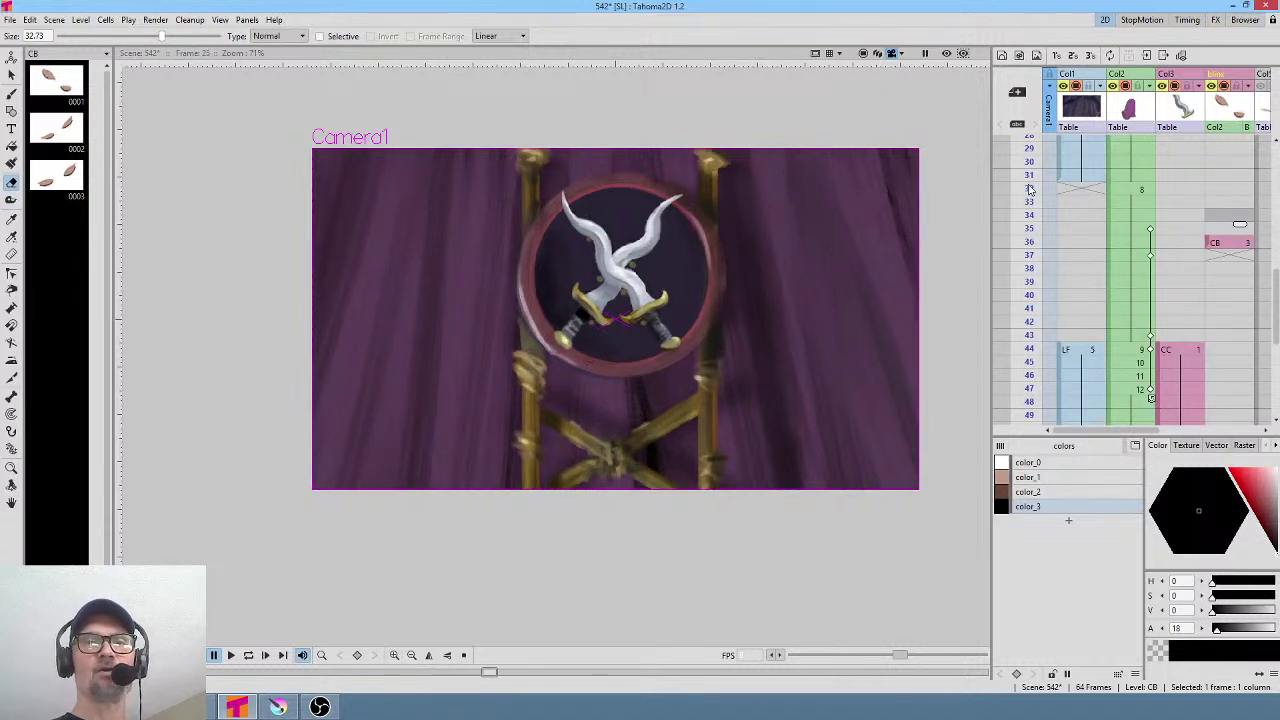
drag(1030, 190, 1033, 254)
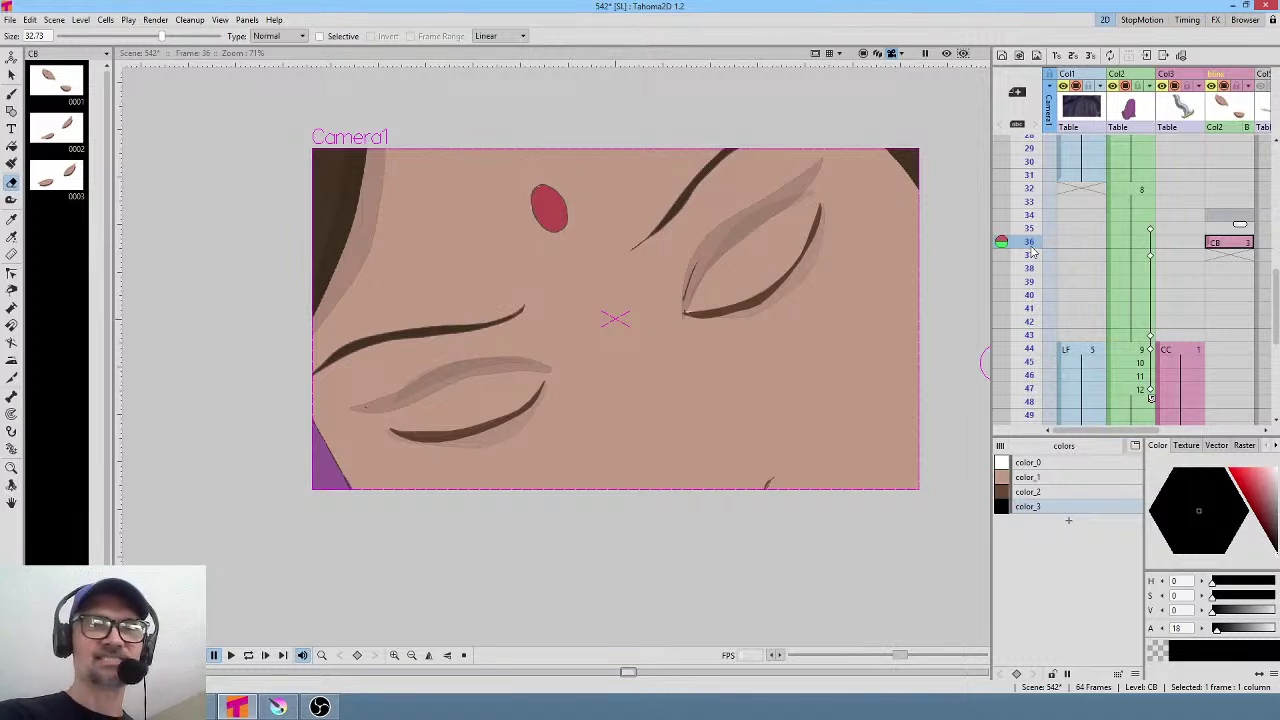
Step through frames 30 to 38 to study the timing of the eye close-up's blink and slight zoom.
click(1025, 194)
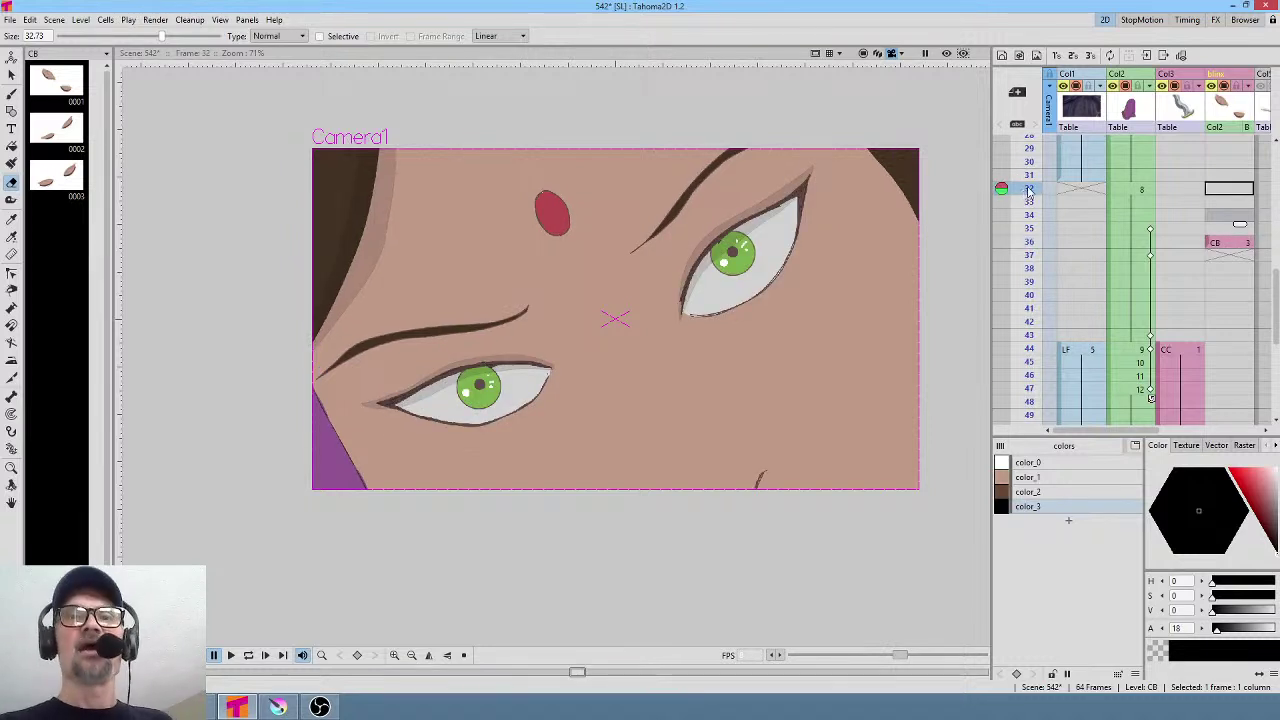
drag(1030, 203, 1040, 275)
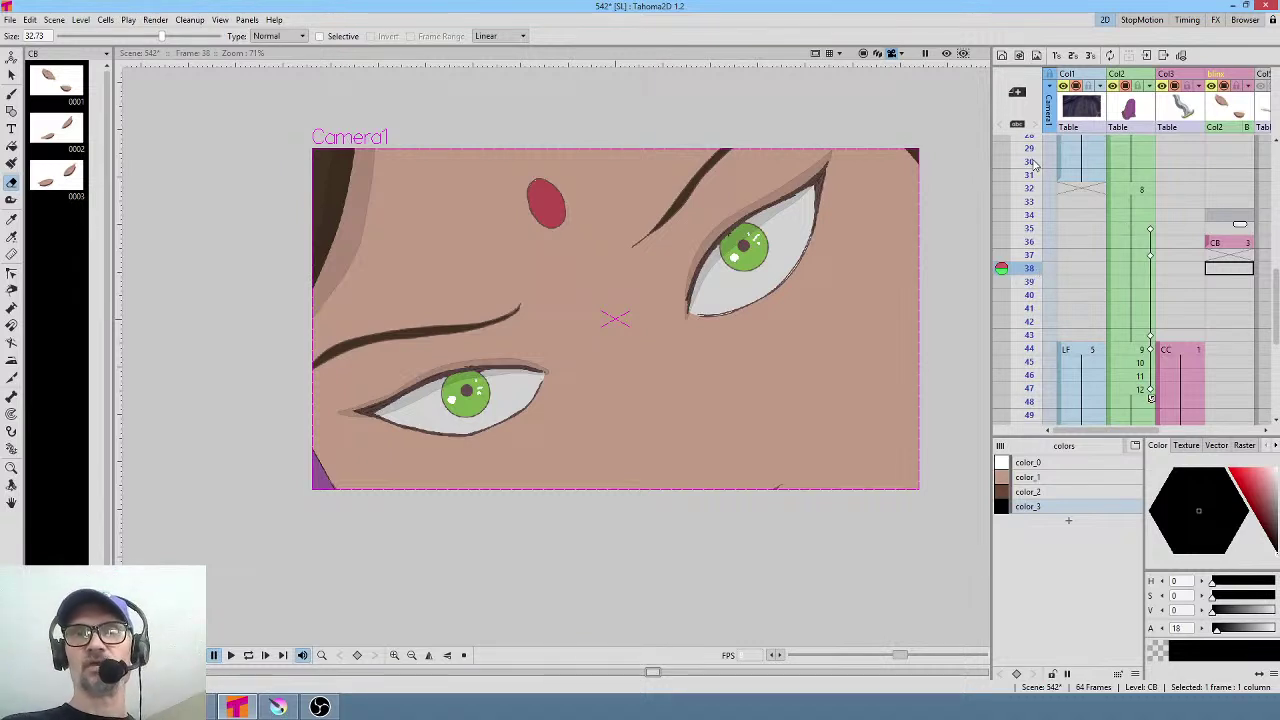
drag(1033, 162, 1030, 242)
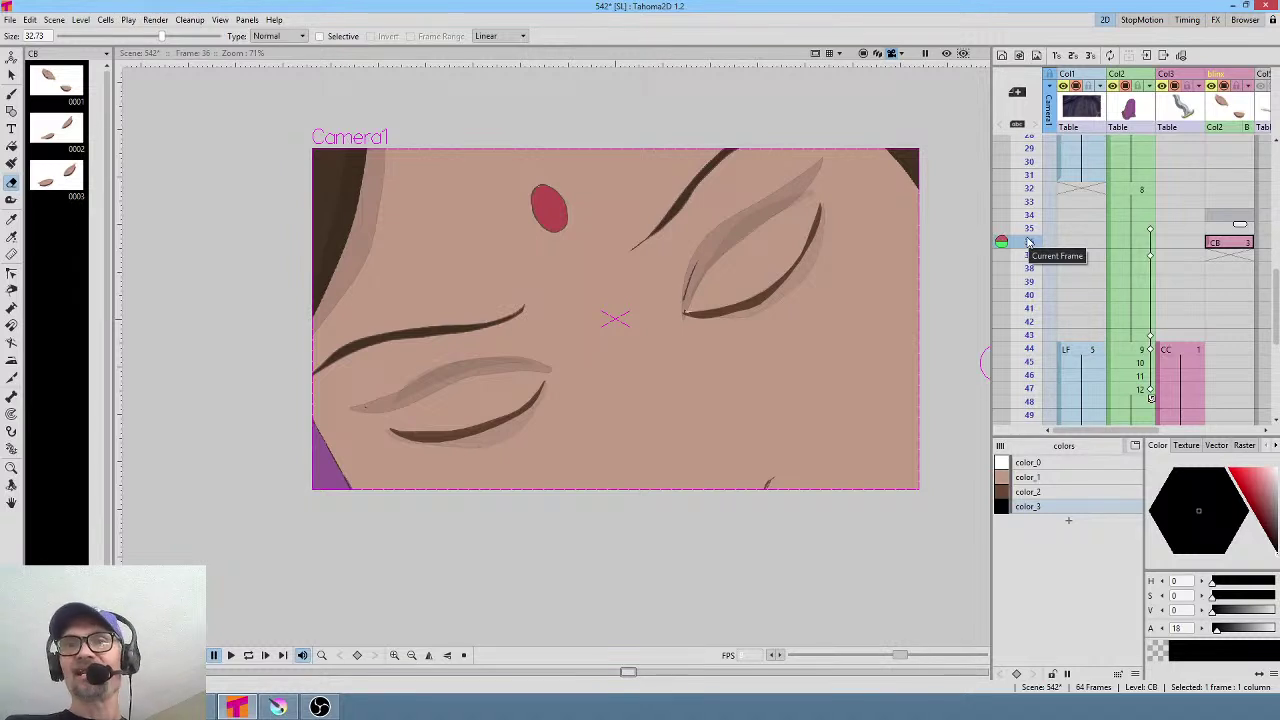
click(1030, 175)
click(1030, 217)
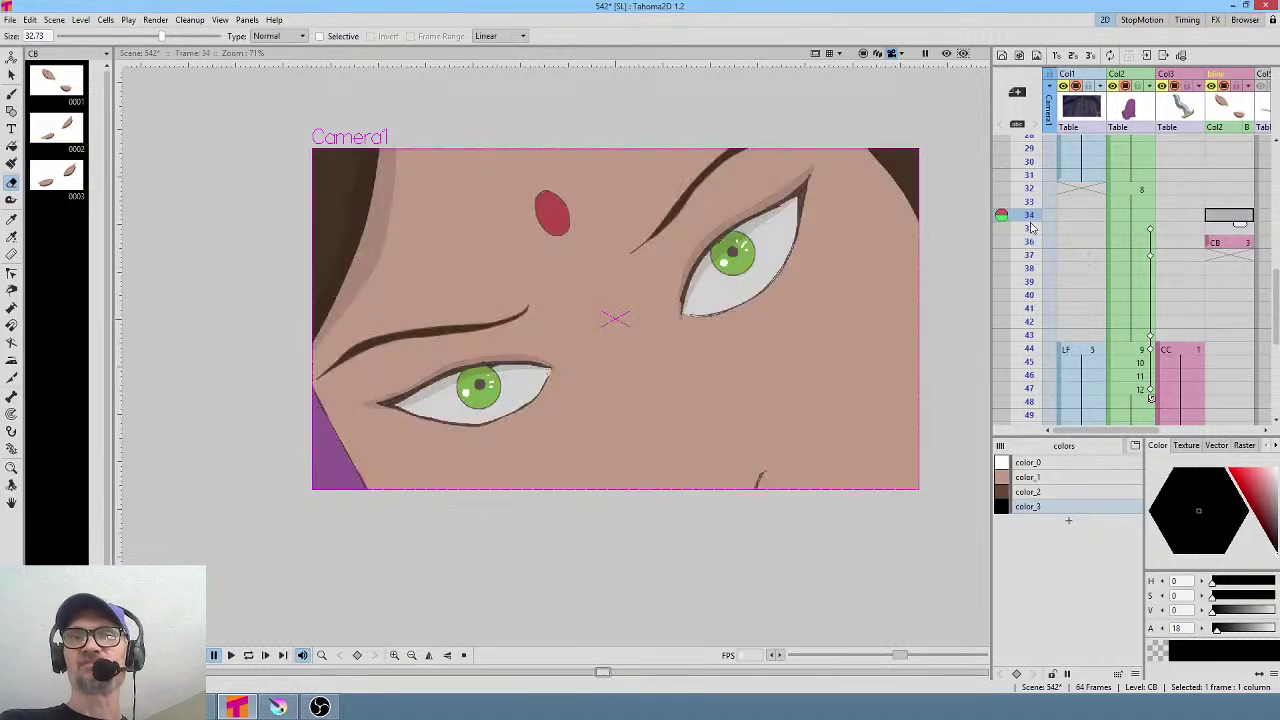
click(1030, 256)
click(1030, 269)
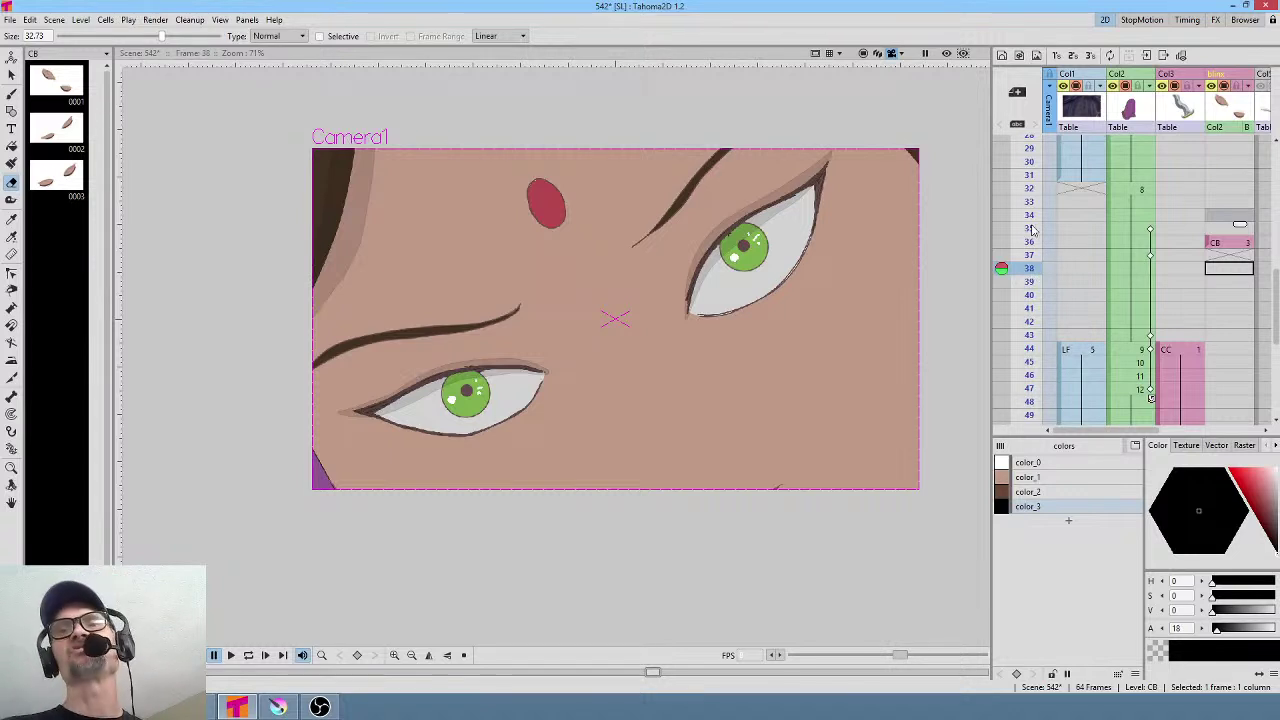
Scrub from frame 35 to frame 54 to review the hand grabbing the sword, and bring the timeline's first frames into view.
drag(1033, 230, 1018, 390)
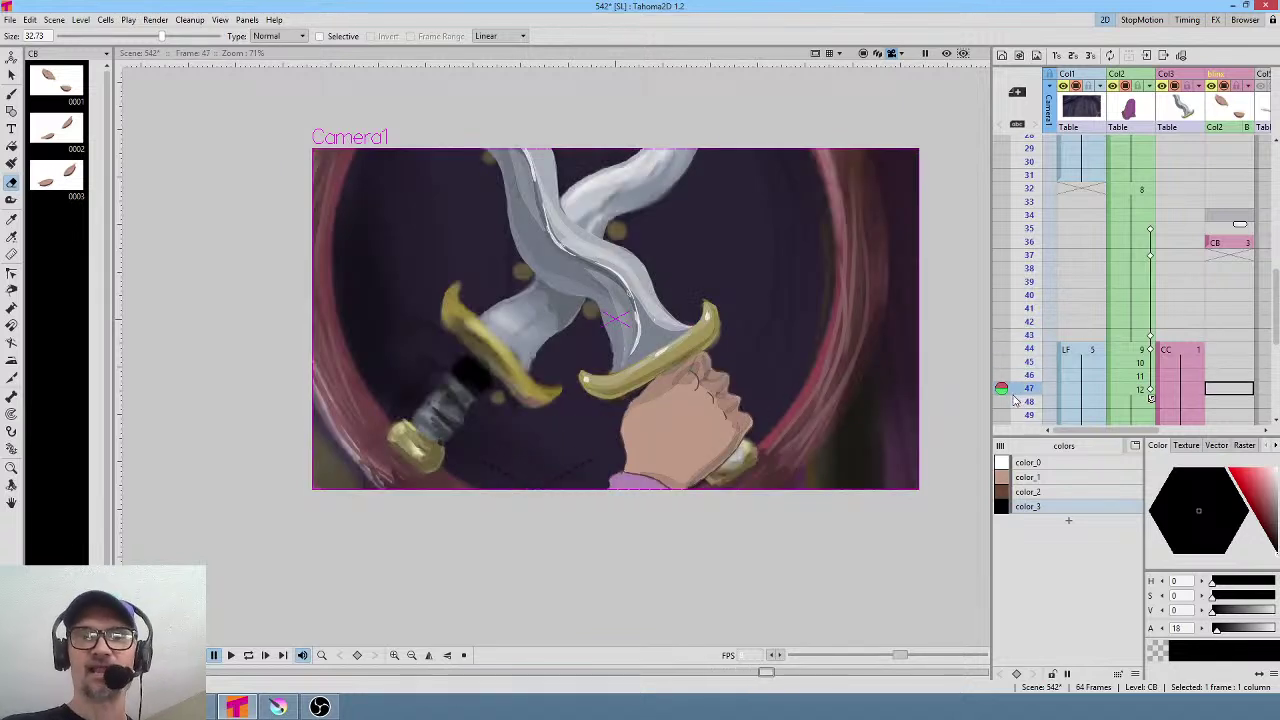
scroll(1132, 269, down, 4)
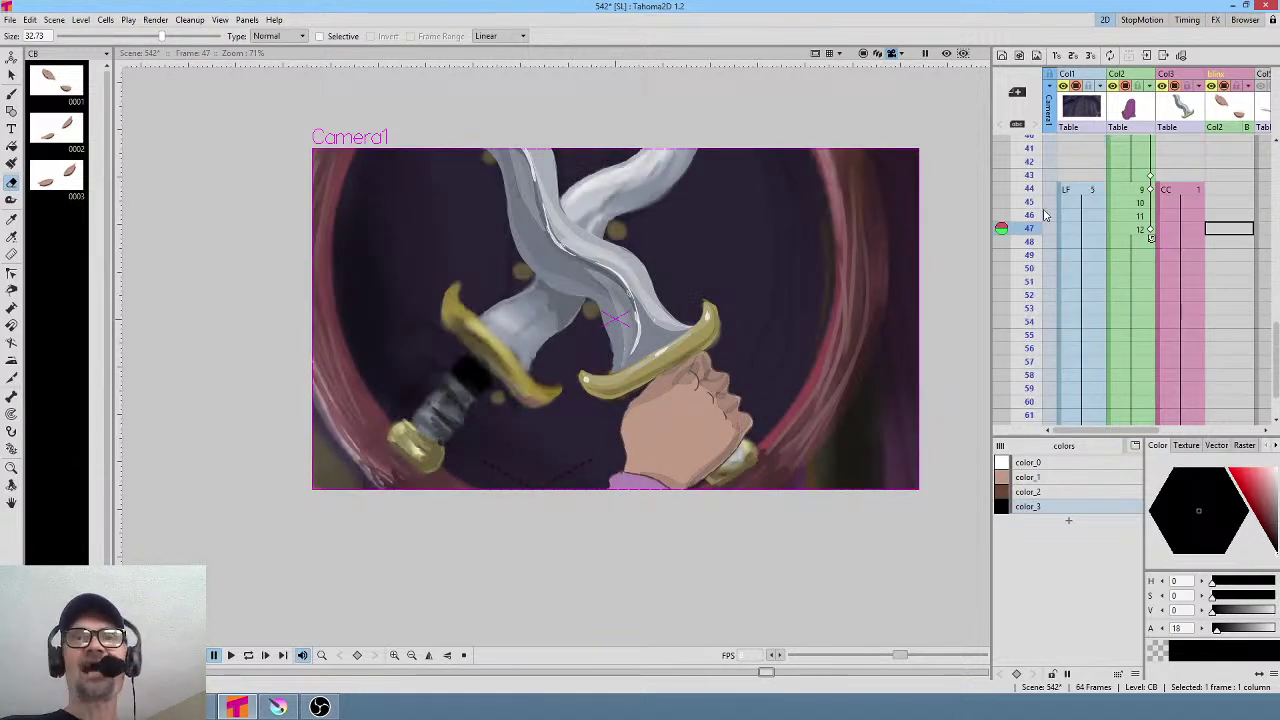
drag(1028, 189, 1040, 322)
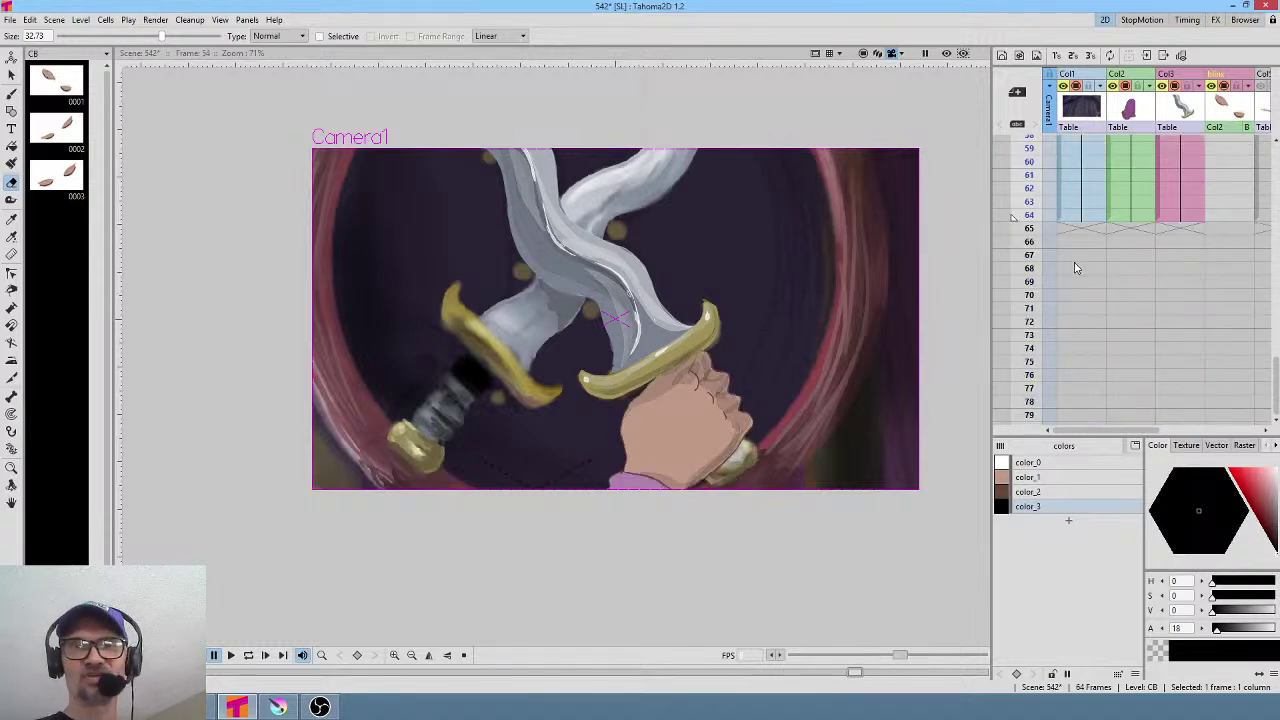
scroll(1053, 232, up, 8)
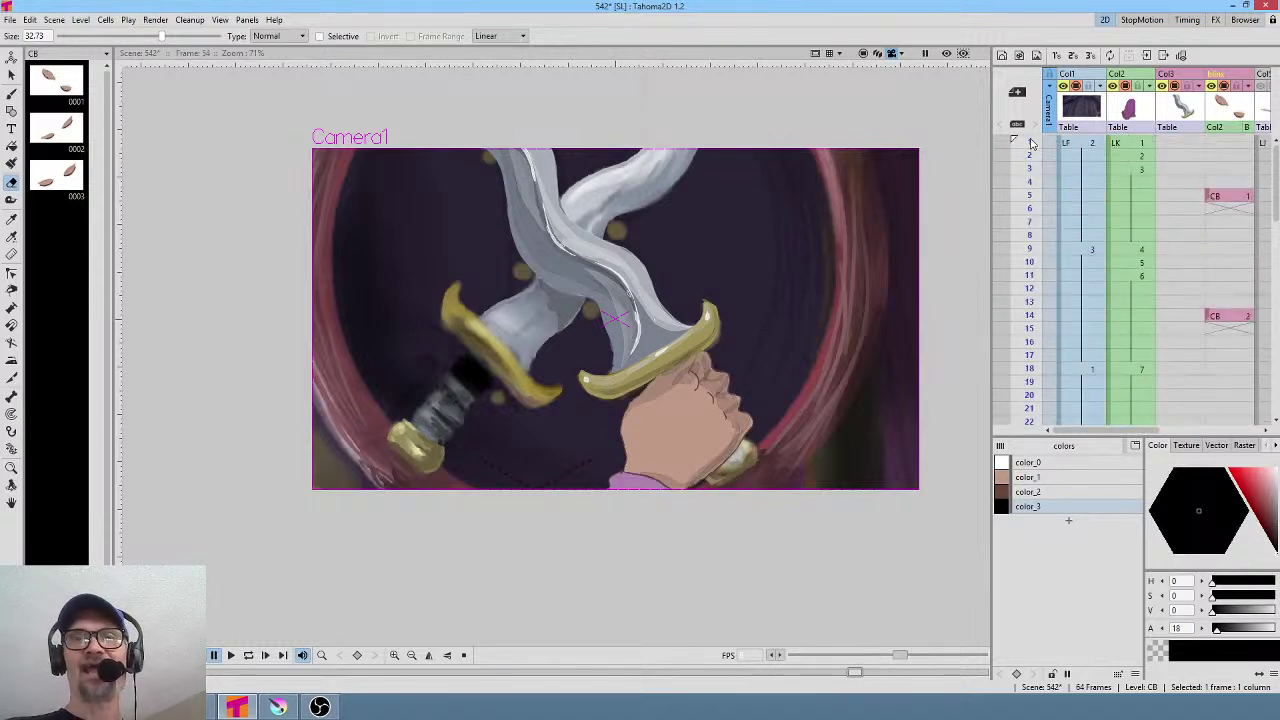
Scrub repeatedly through frames 1 to 15 to review the timing of the hooded character's close-up and blinks.
drag(1030, 143, 1022, 333)
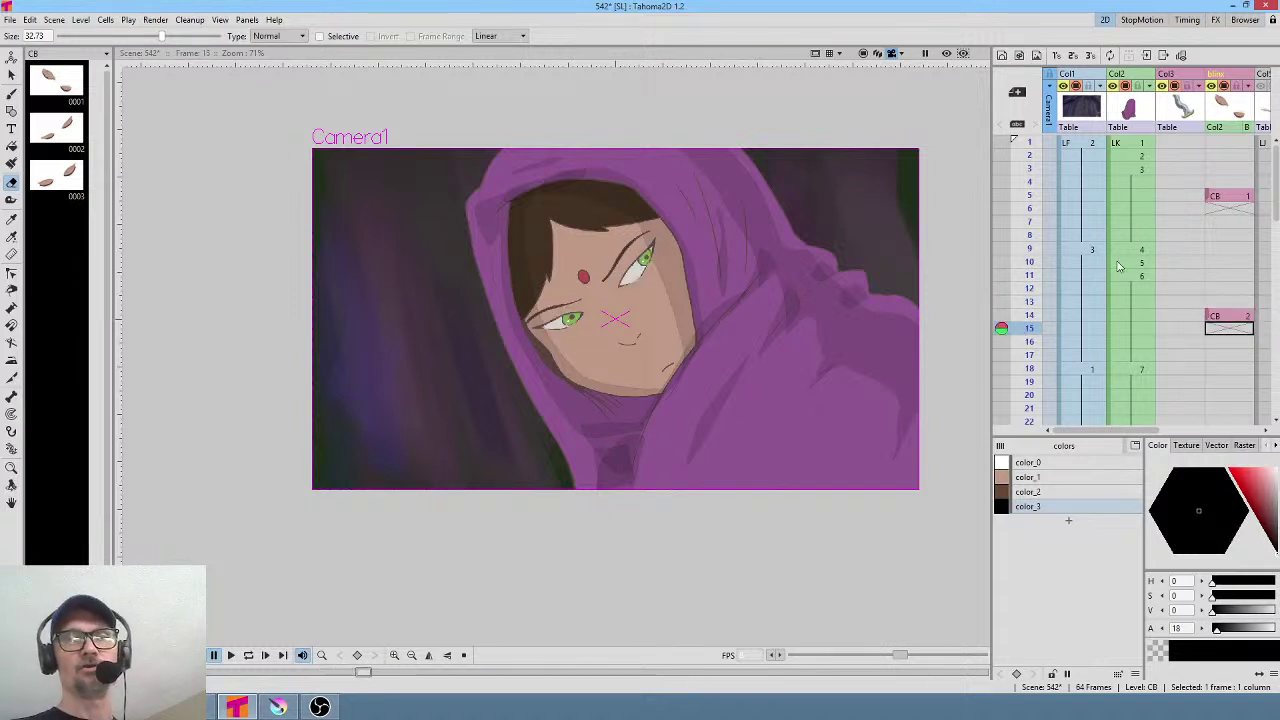
drag(1022, 250, 1022, 329)
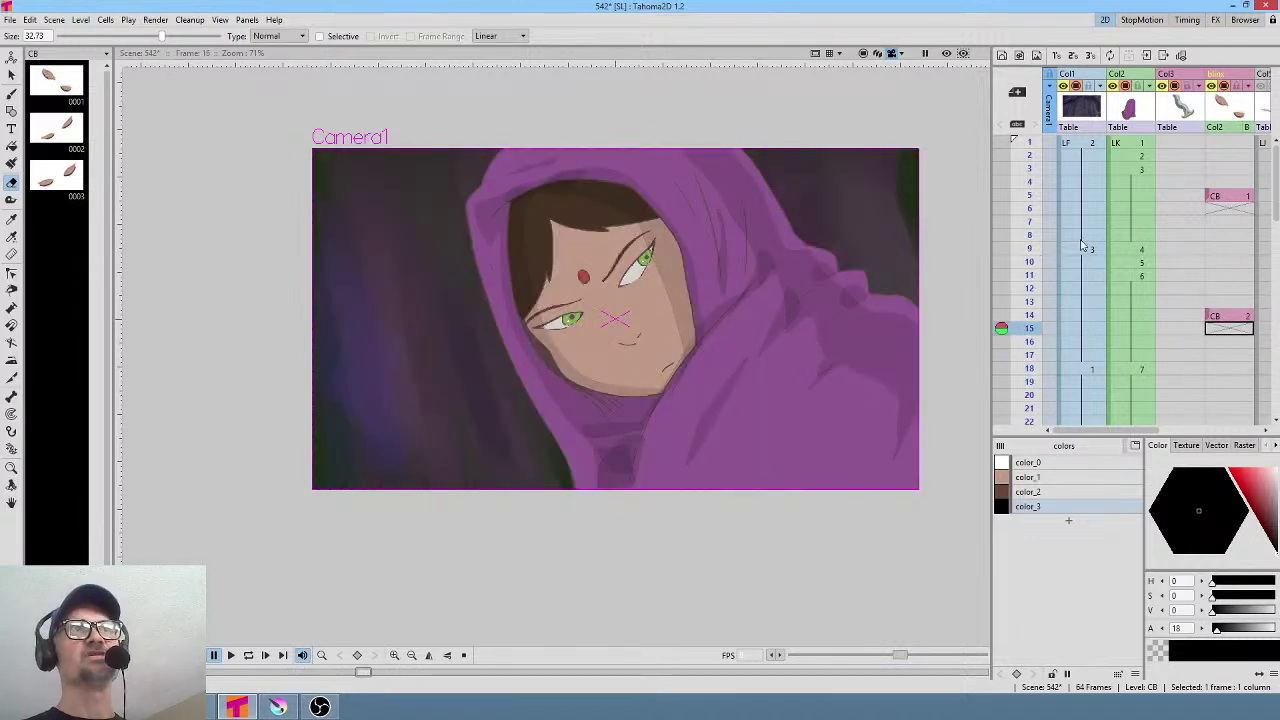
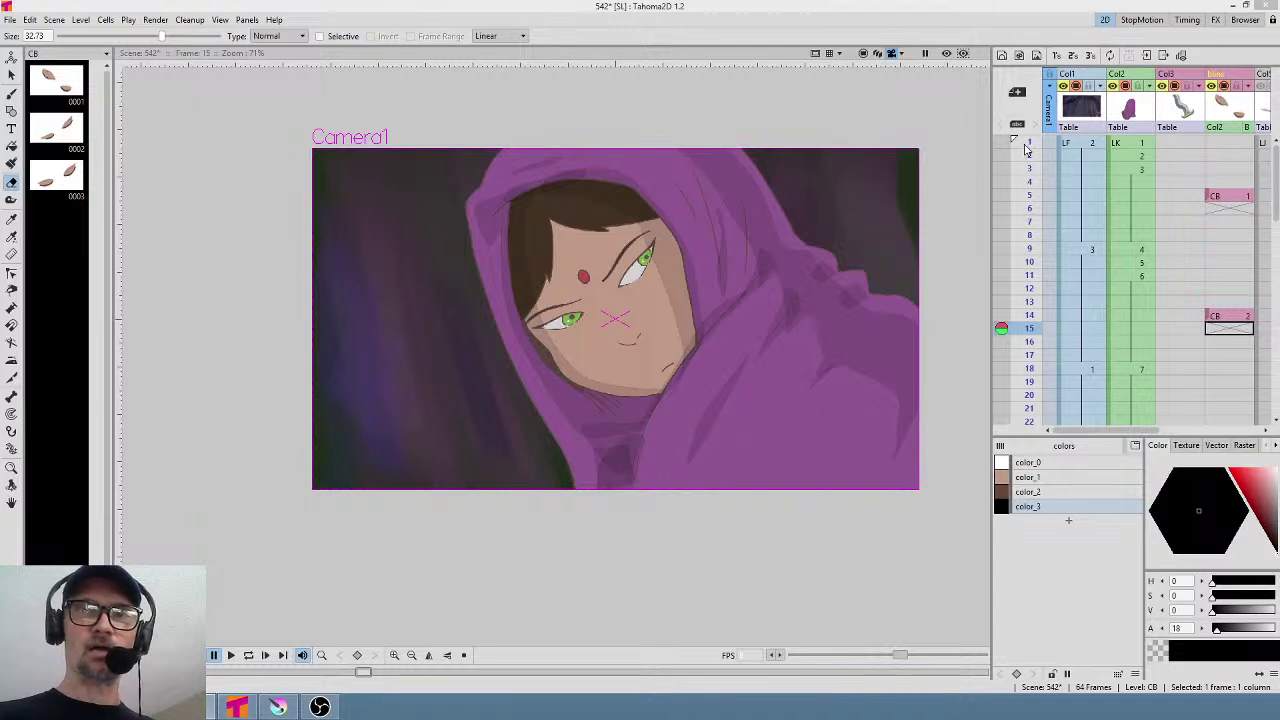
click(1026, 183)
drag(1024, 193, 1022, 302)
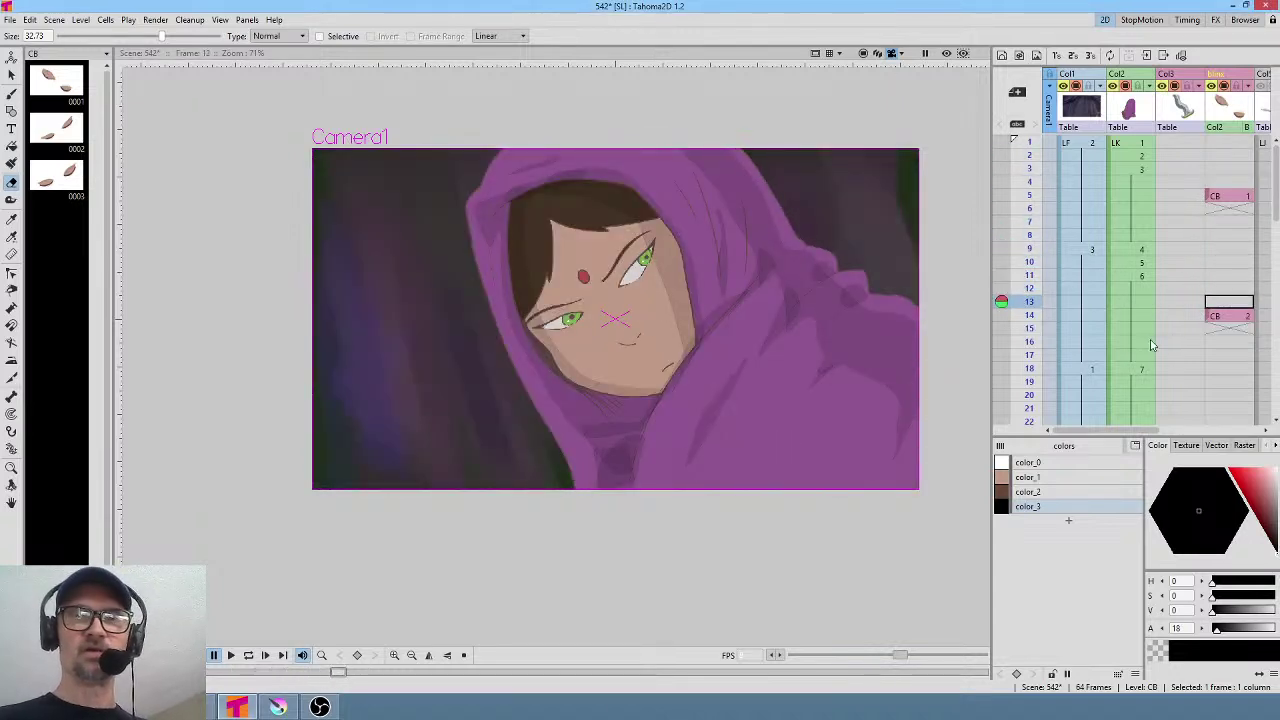
Scrub onward to frame 46 to review the crossed swords and the reaching hand, and enlarge the hand in view.
scroll(1150, 340, down, 5)
drag(1028, 168, 1027, 354)
scroll(1026, 290, down, 3)
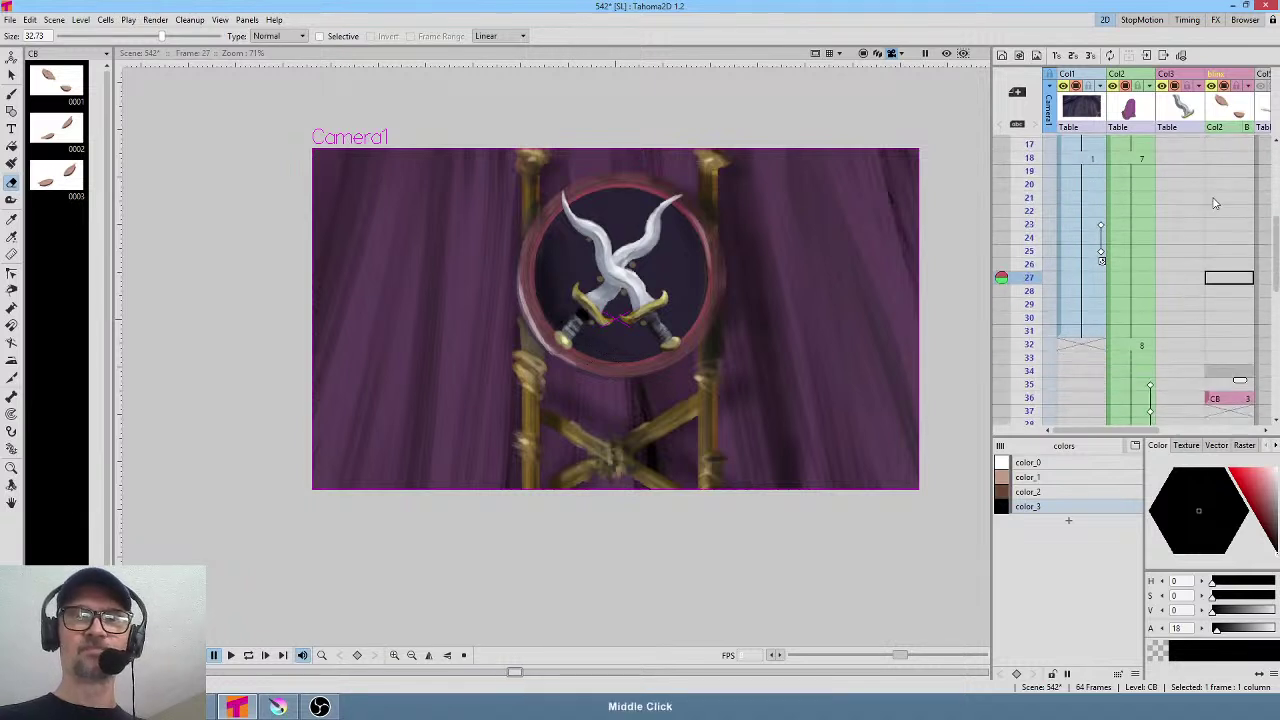
mouse_move(1026, 222)
mouse_down()
mouse_move(1030, 340)
mouse_move(1046, 336)
mouse_up()
scroll(1046, 336, down, 3)
drag(1028, 245, 1024, 362)
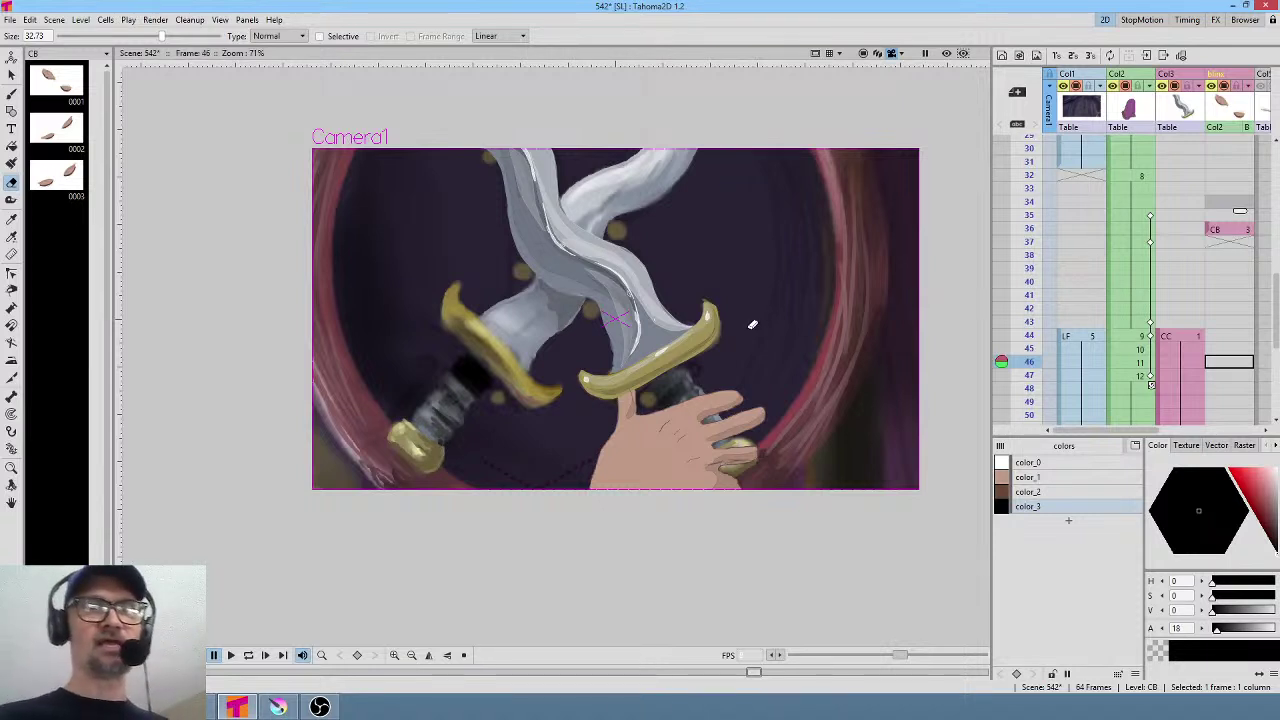
drag(751, 323, 709, 323)
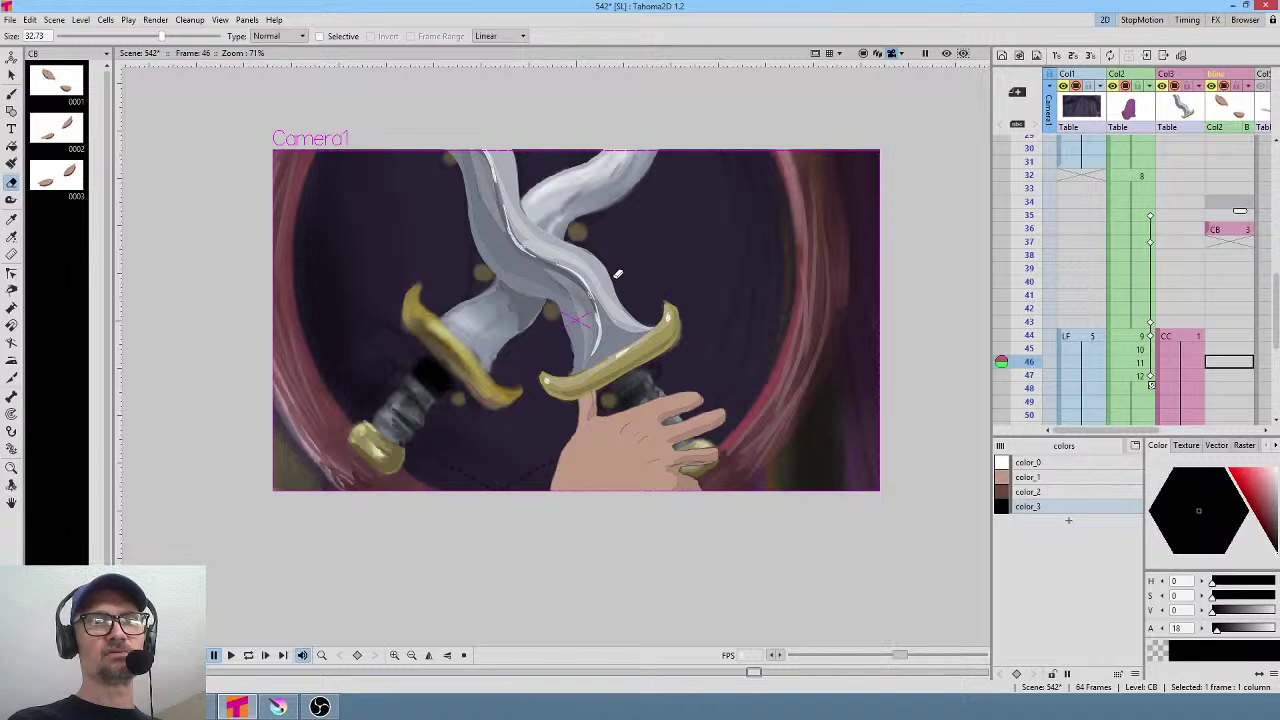
scroll(614, 266, up, 2)
scroll(614, 266, down, 1)
mouse_move(713, 280)
mouse_down()
mouse_move(714, 294)
mouse_move(714, 283)
mouse_up()
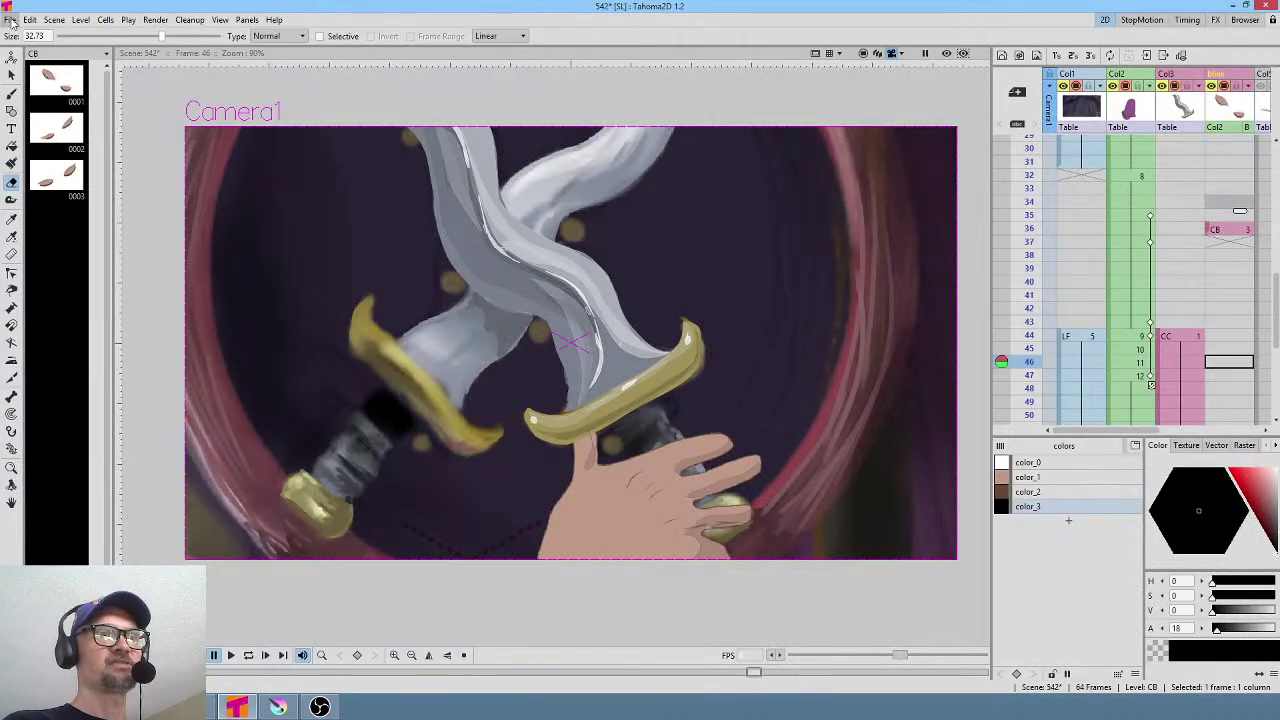
Create a new scene, saving all changes to scene 542 first.
click(9, 20)
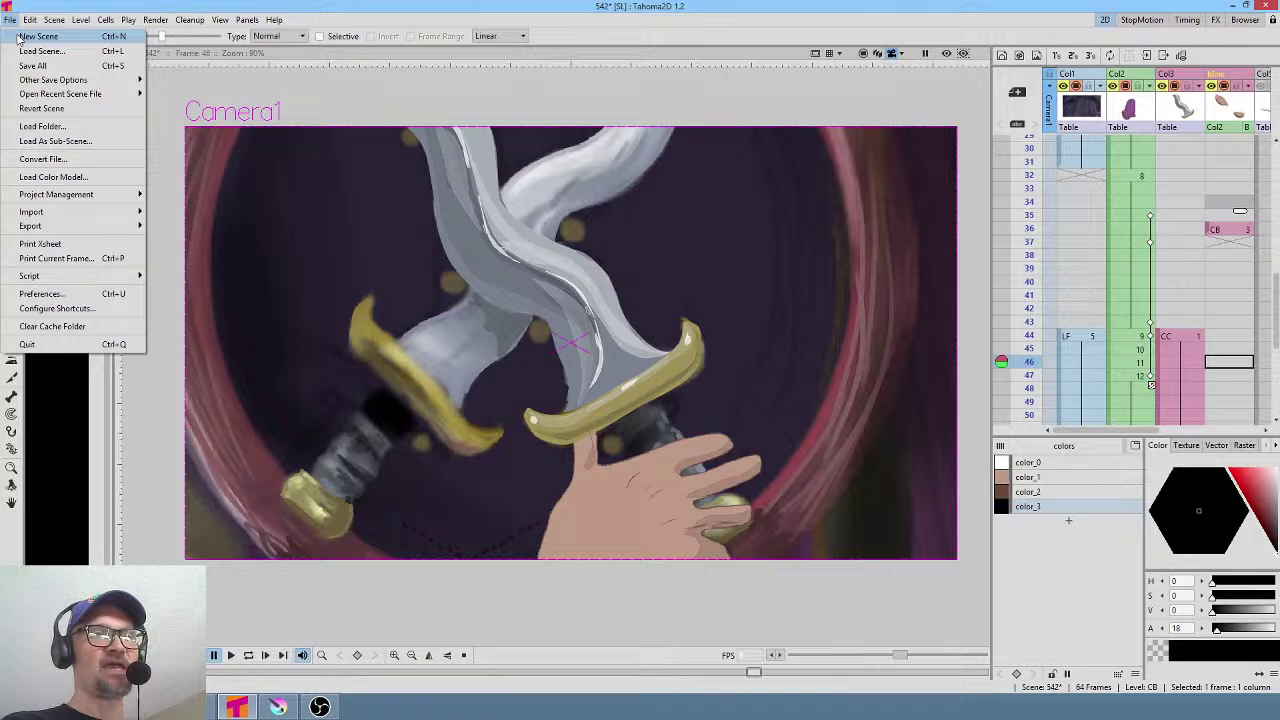
click(37, 36)
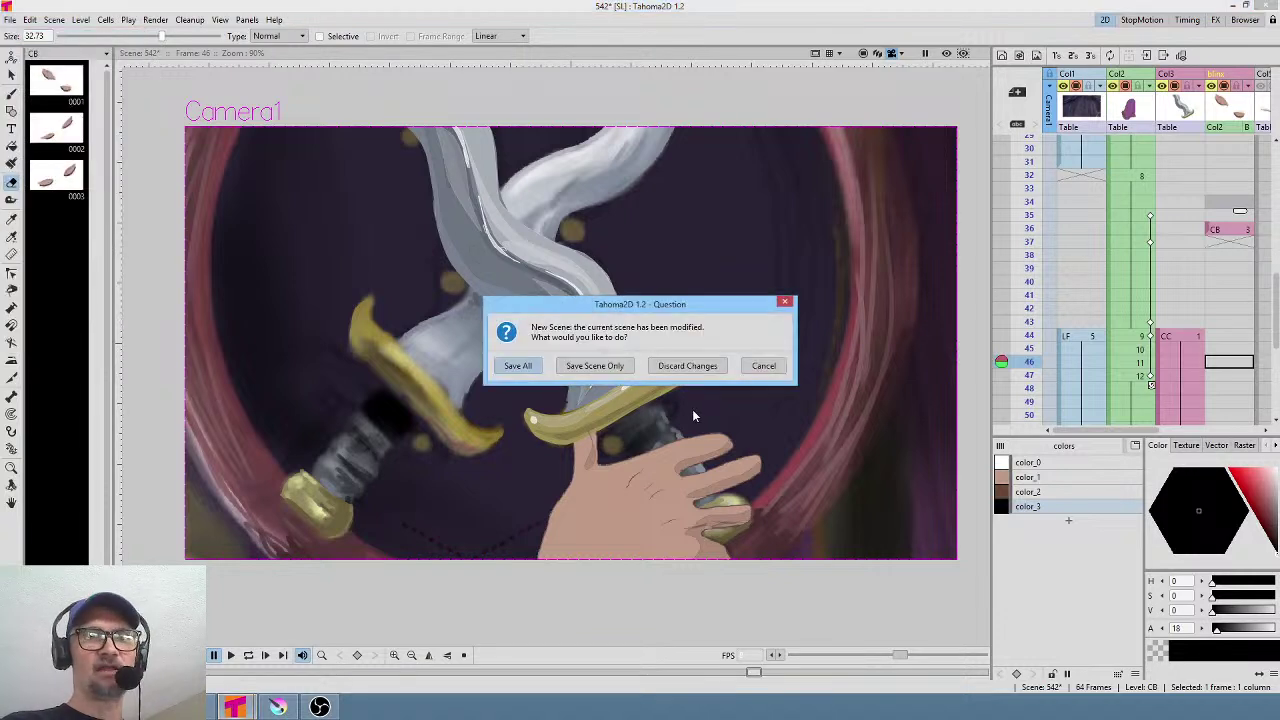
click(520, 366)
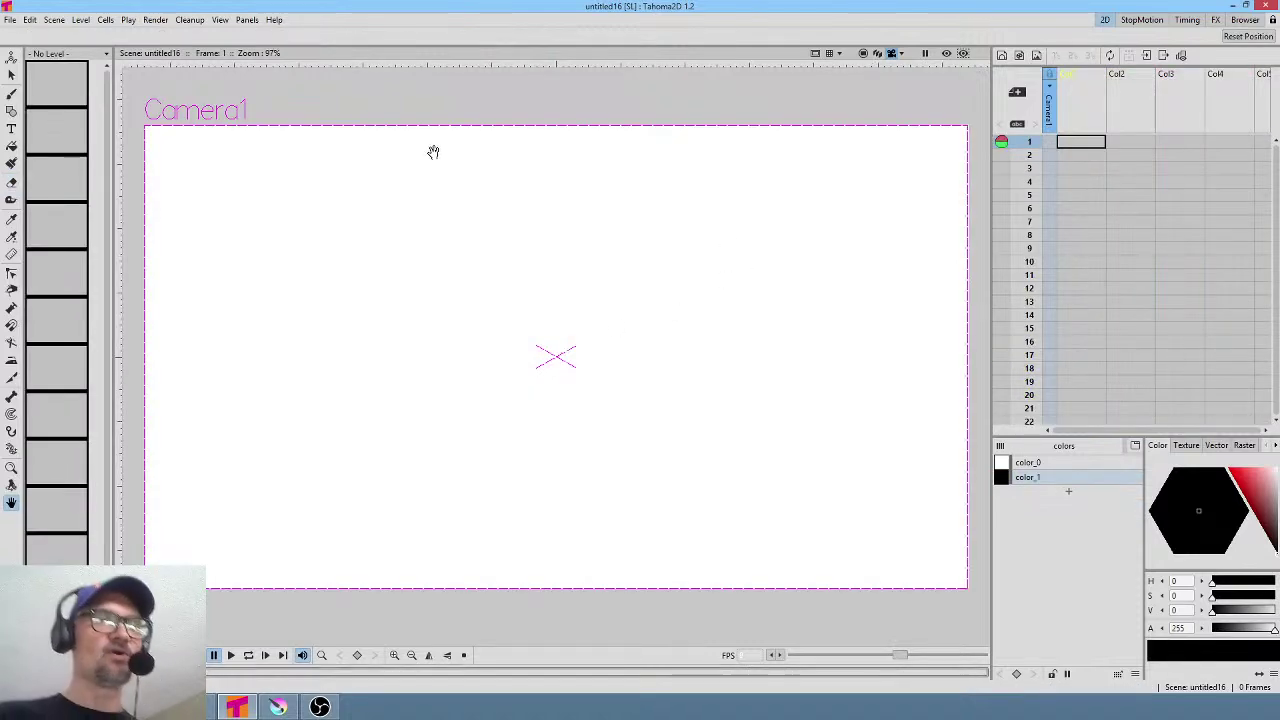
Save the empty new scene as 548 in the project's scenes folder.
click(12, 20)
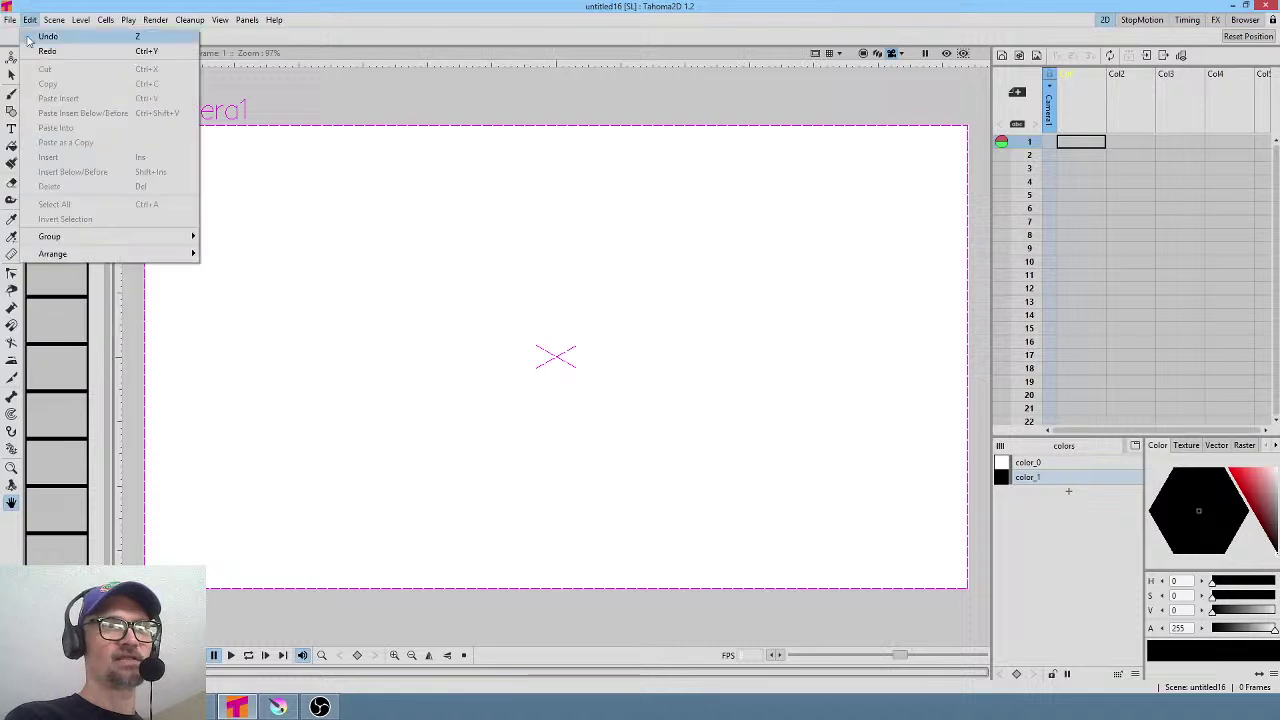
click(24, 65)
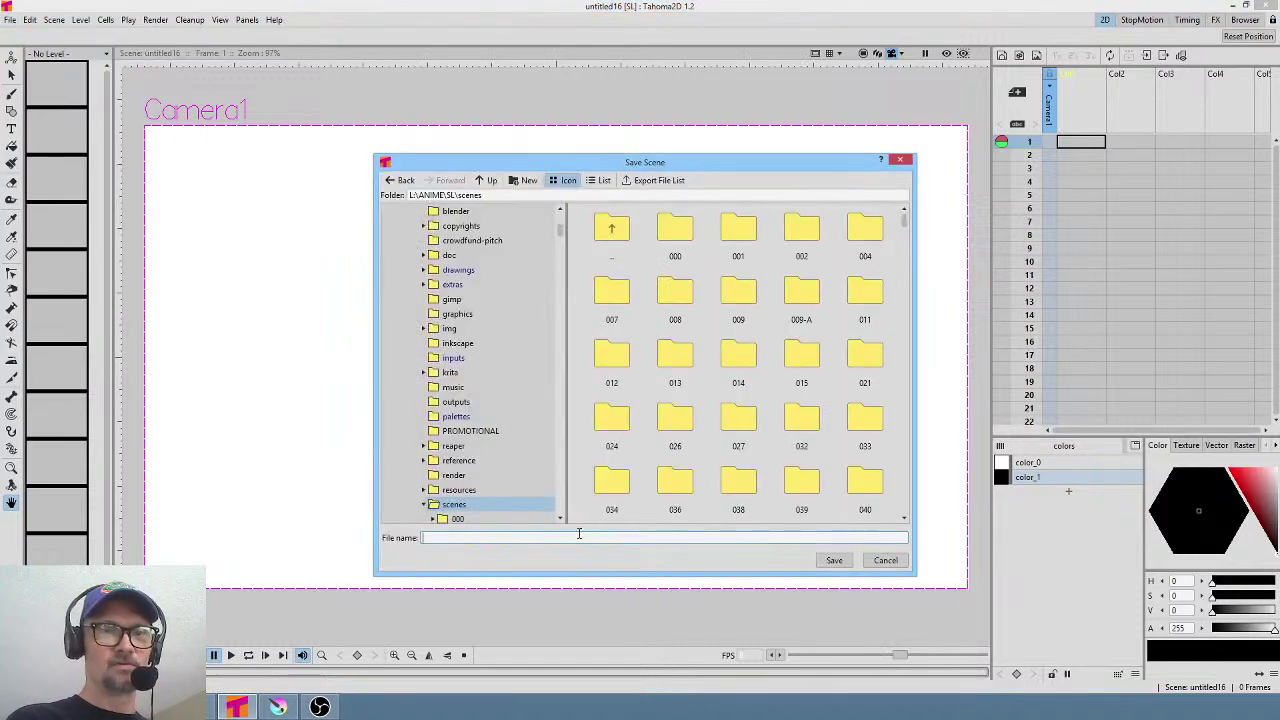
text(48)
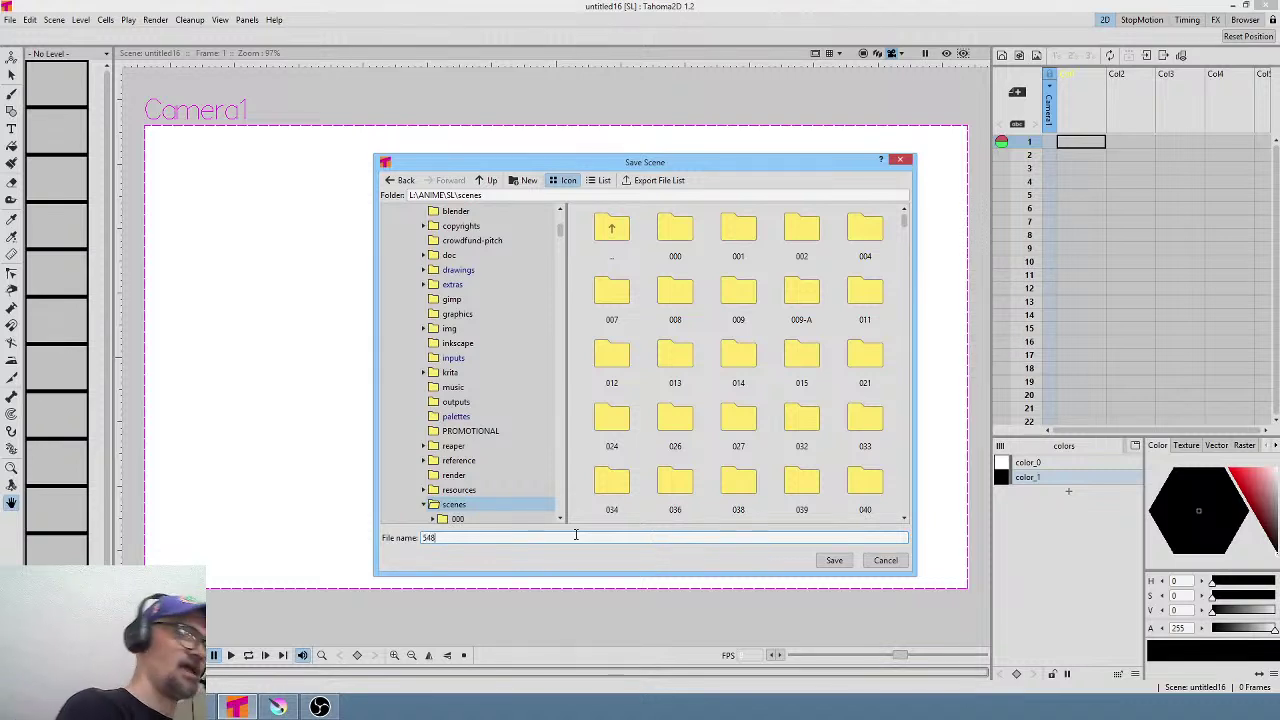
click(835, 561)
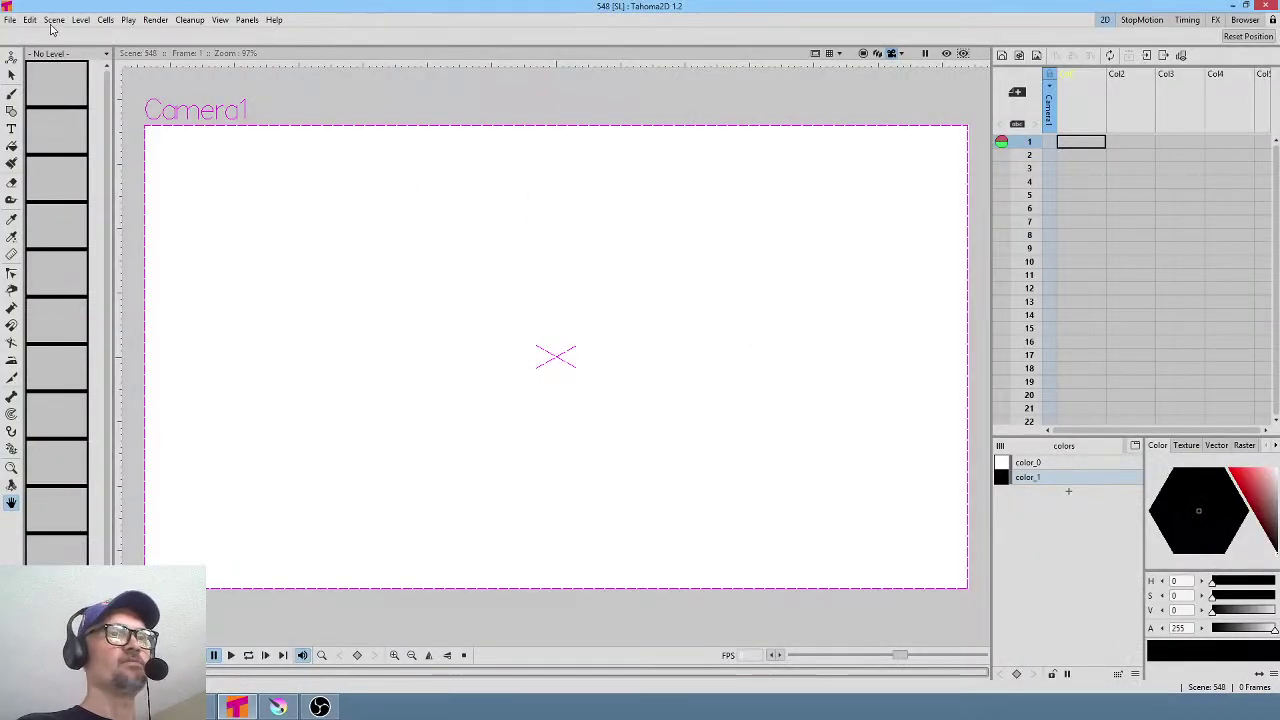
Load the scene file 541.tnz from the project's scenes folder.
click(9, 20)
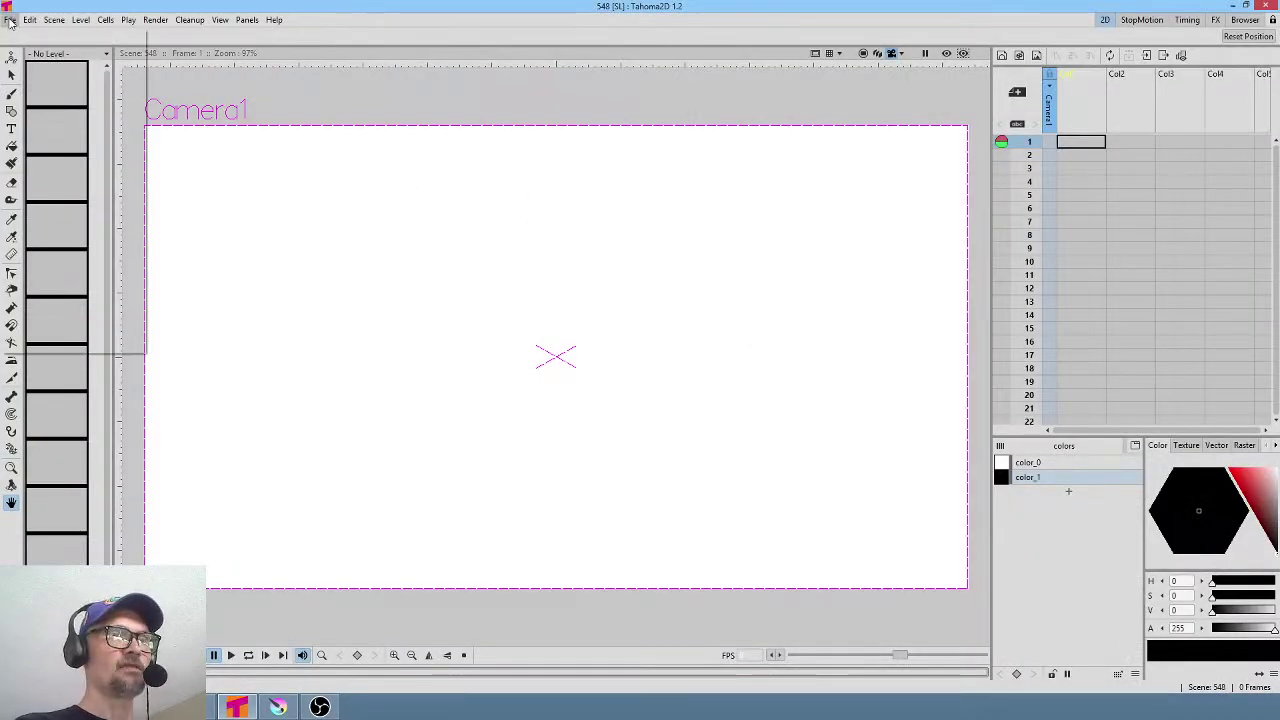
click(37, 51)
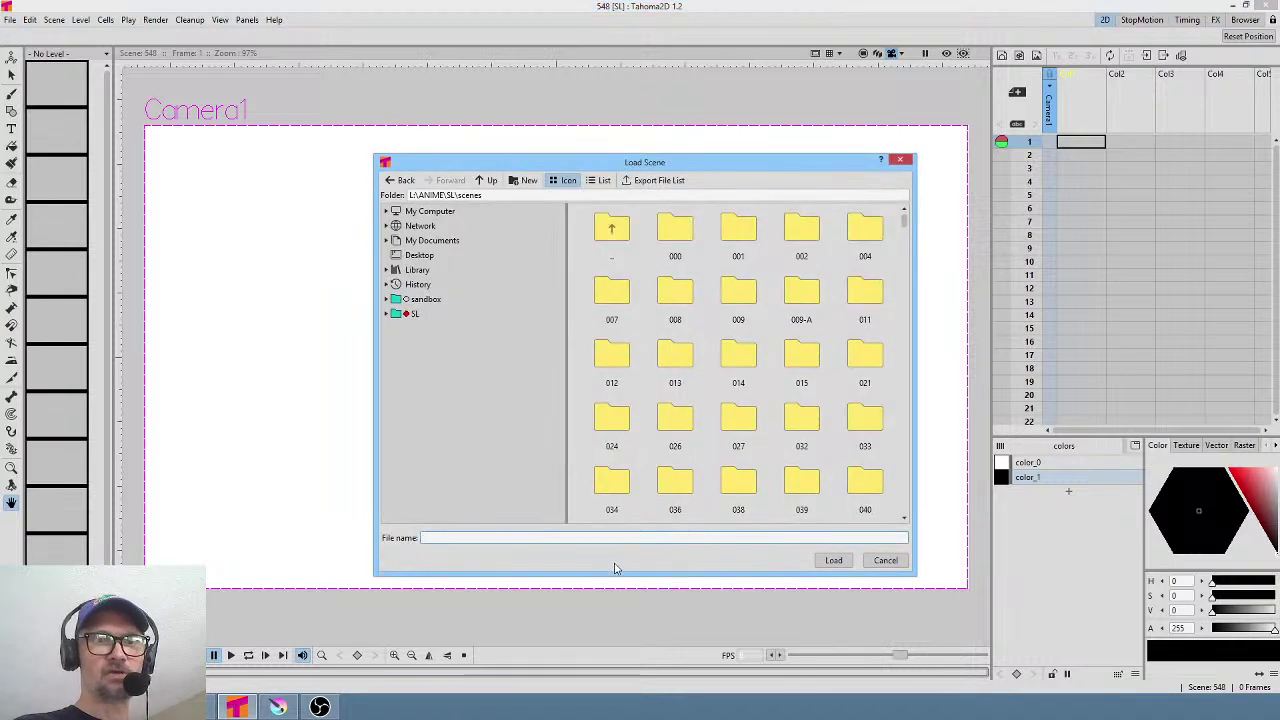
text(5)
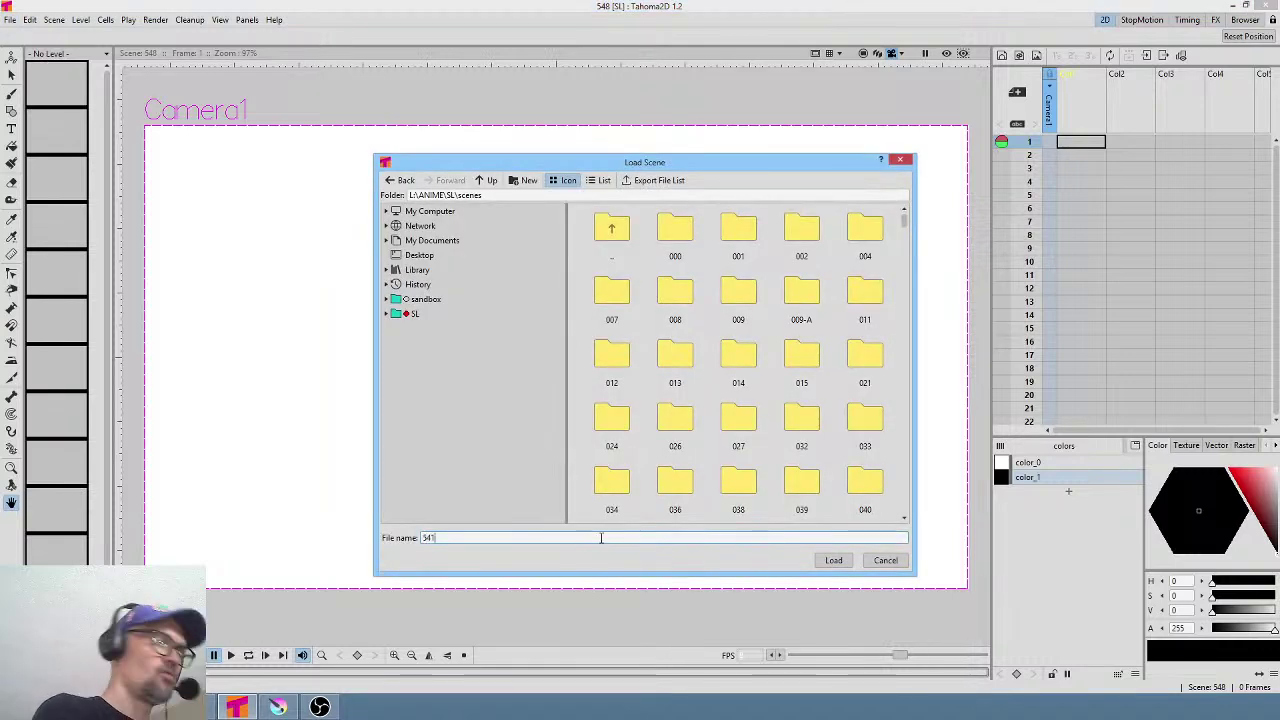
text(41)
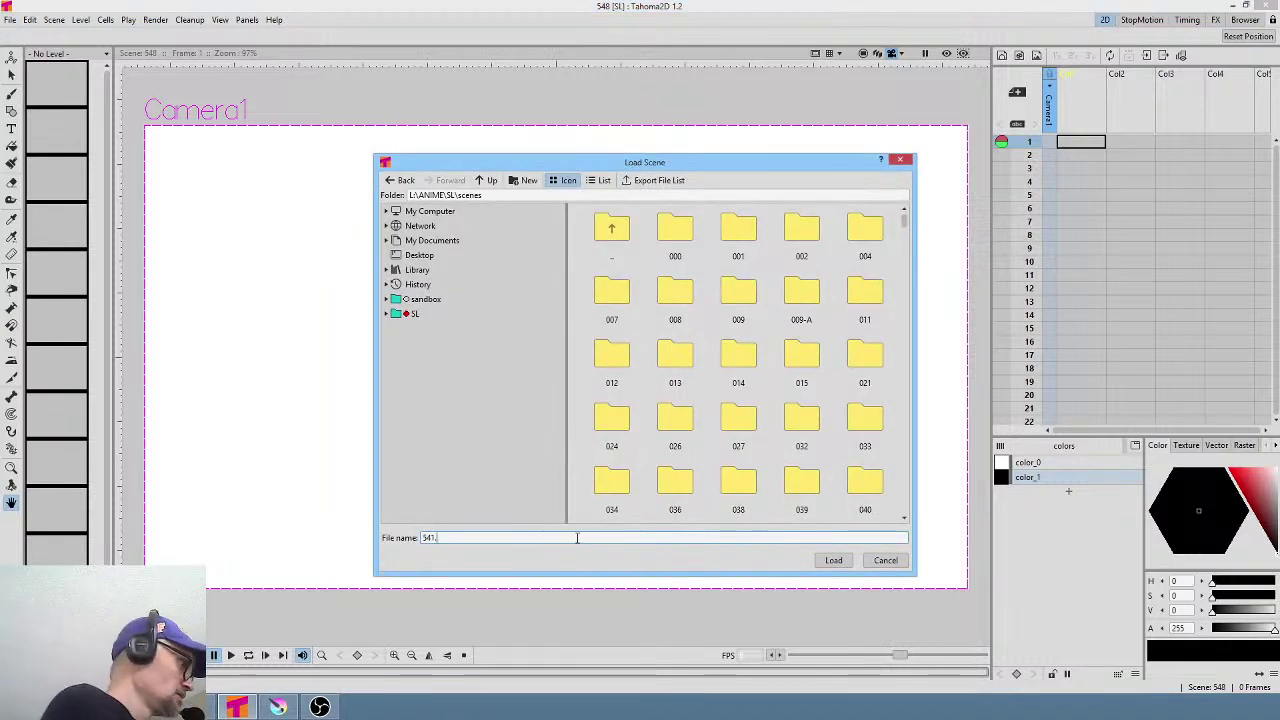
text(.tnz)
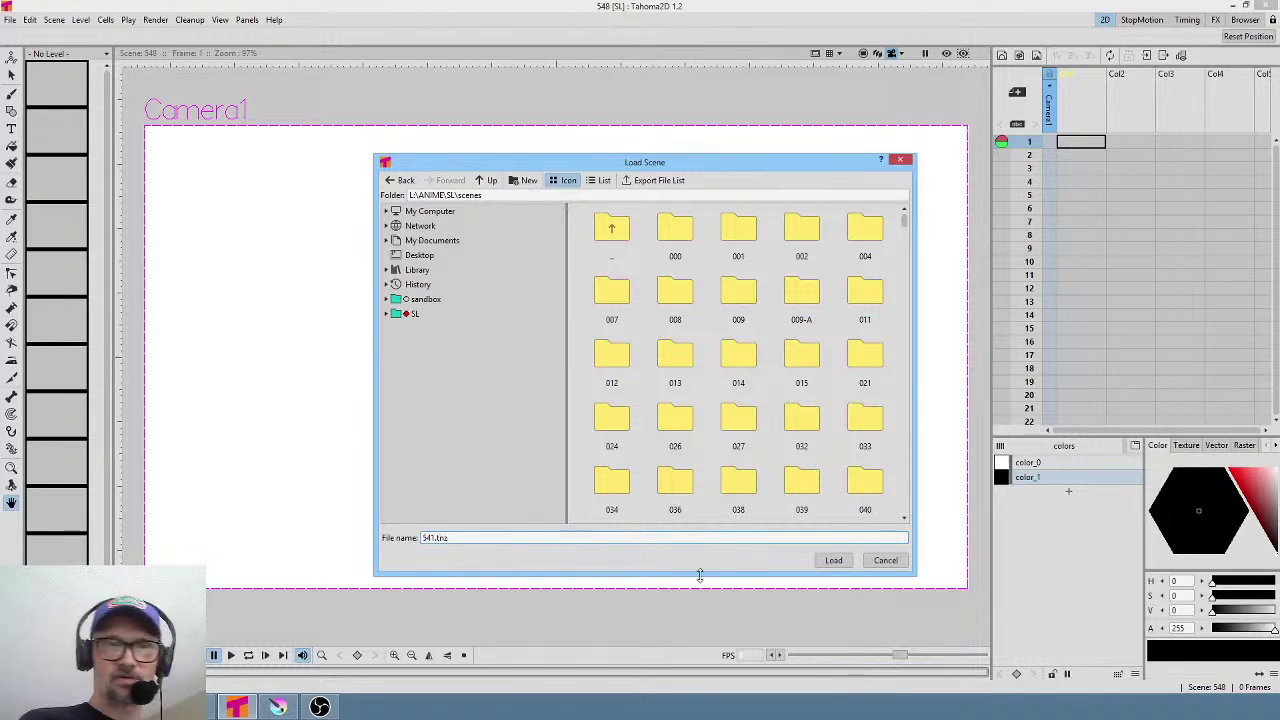
click(833, 560)
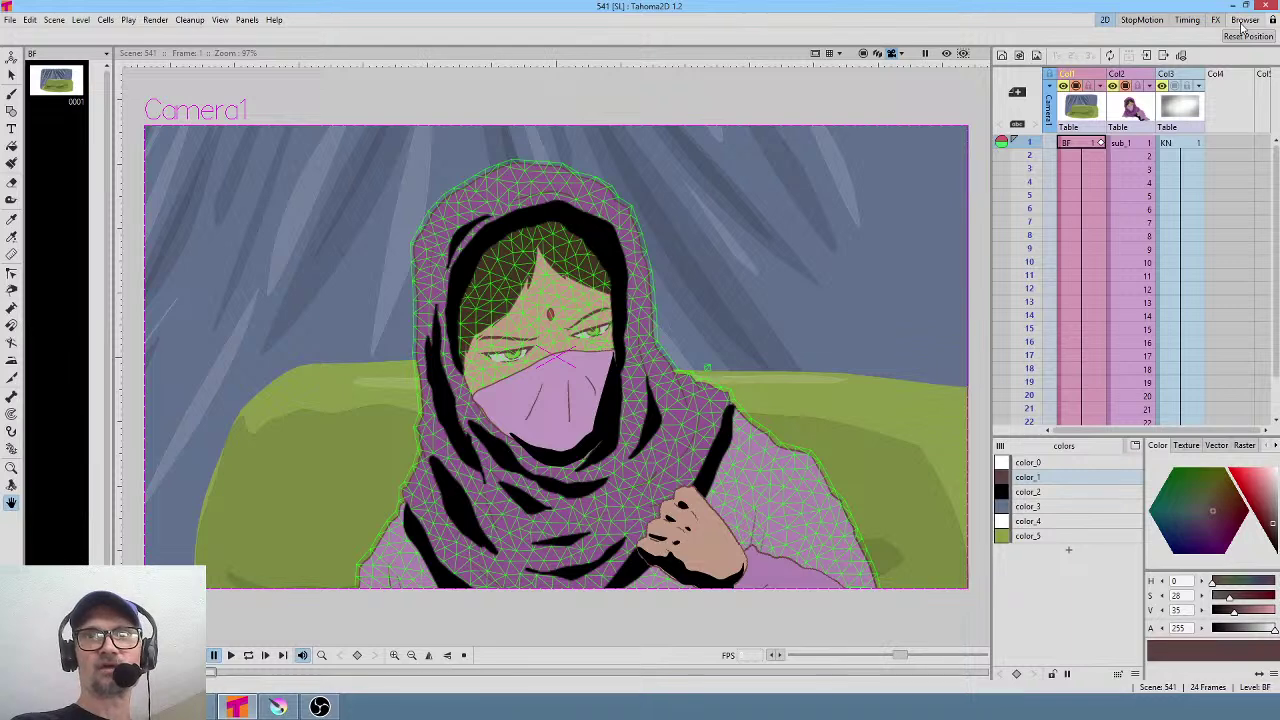
Browse the project's scenes folder for the saved .tnz scene files around 541 and 542.
click(1243, 21)
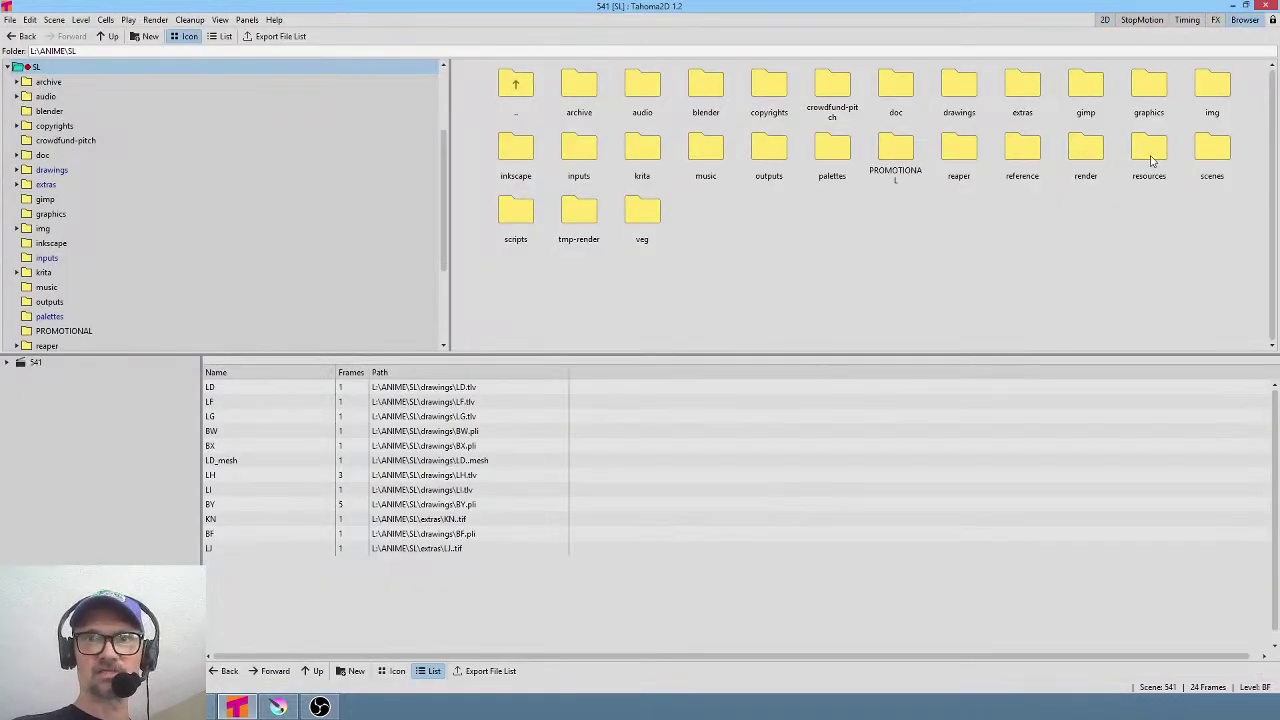
double_click(1207, 152)
scroll(1180, 190, down, 3)
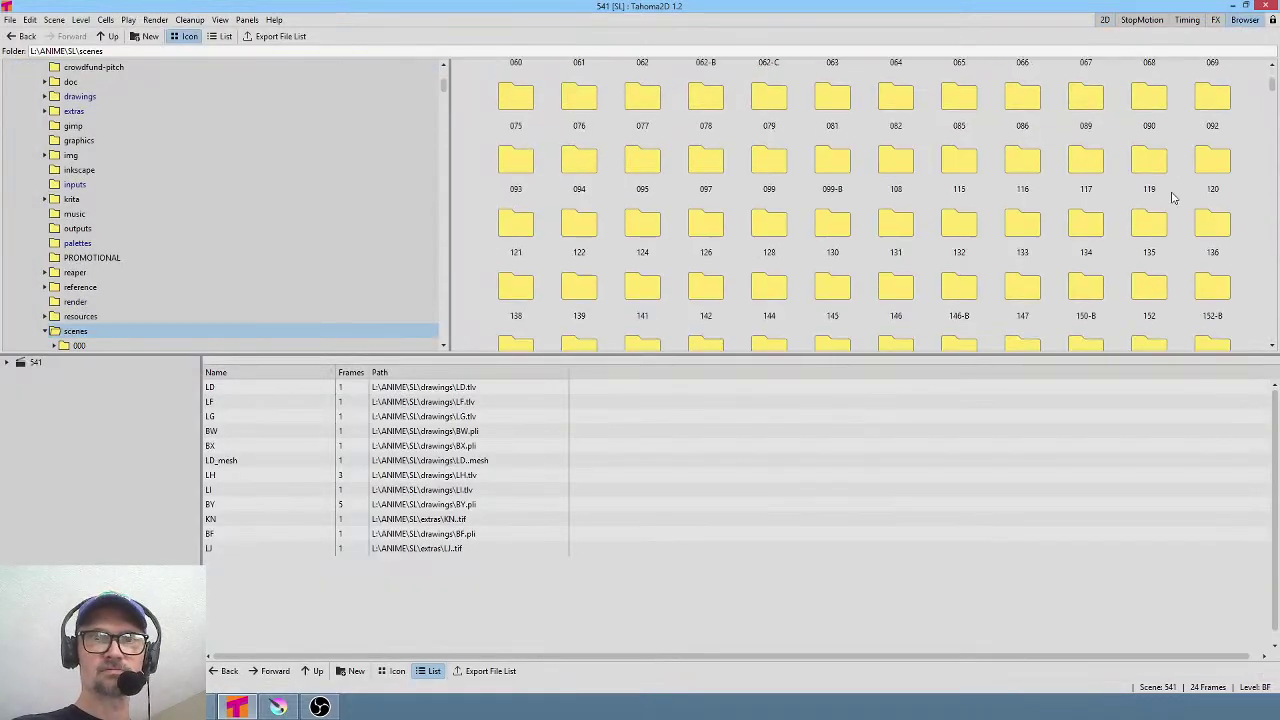
scroll(1176, 200, down, 20)
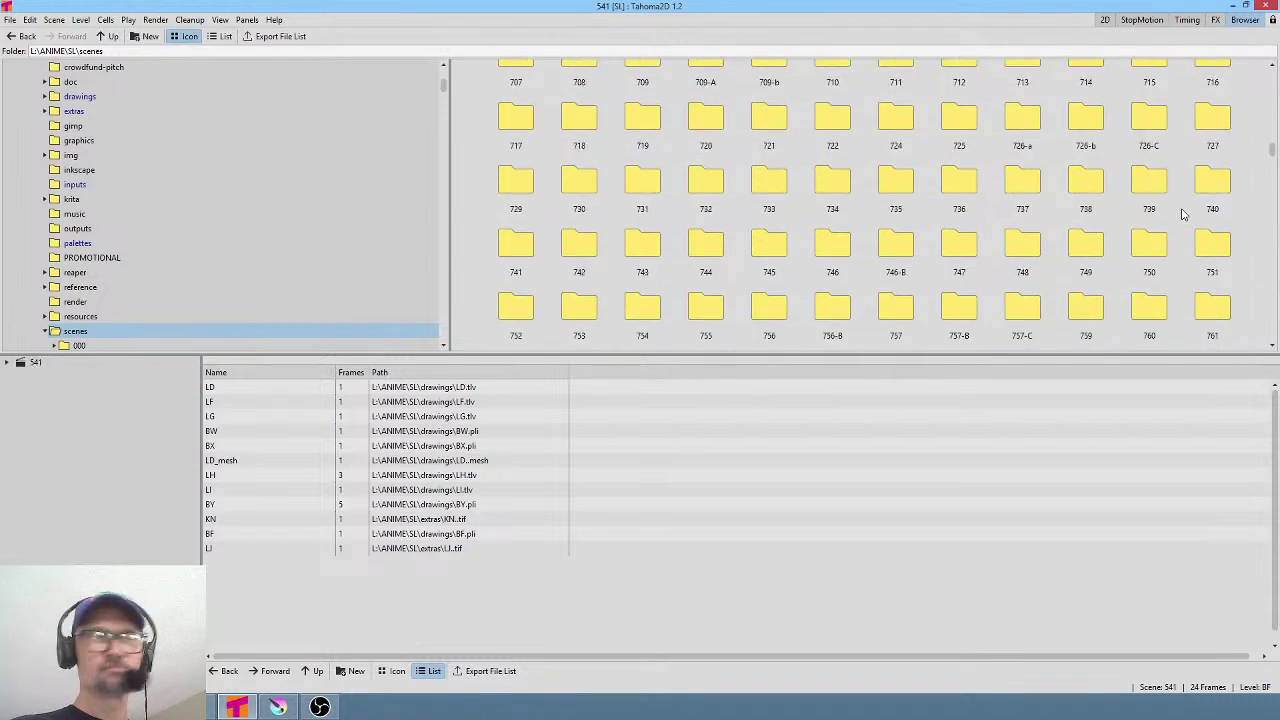
scroll(1180, 213, down, 15)
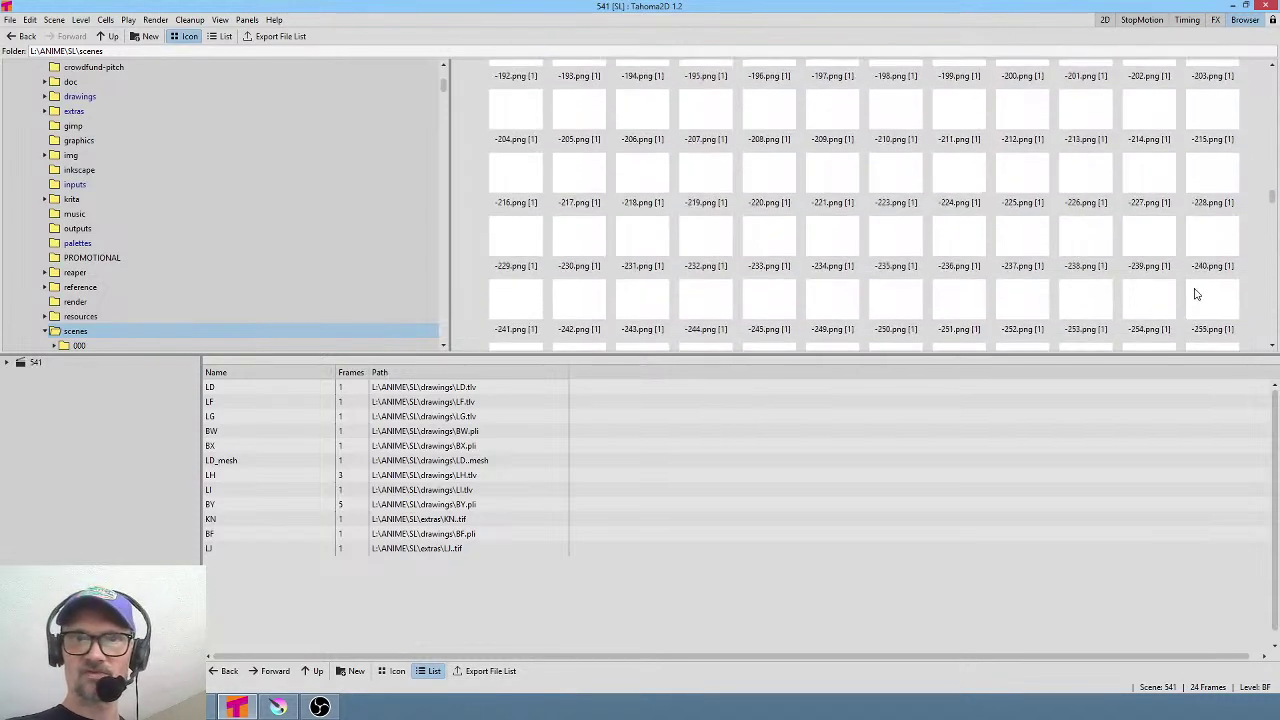
scroll(1198, 291, down, 10)
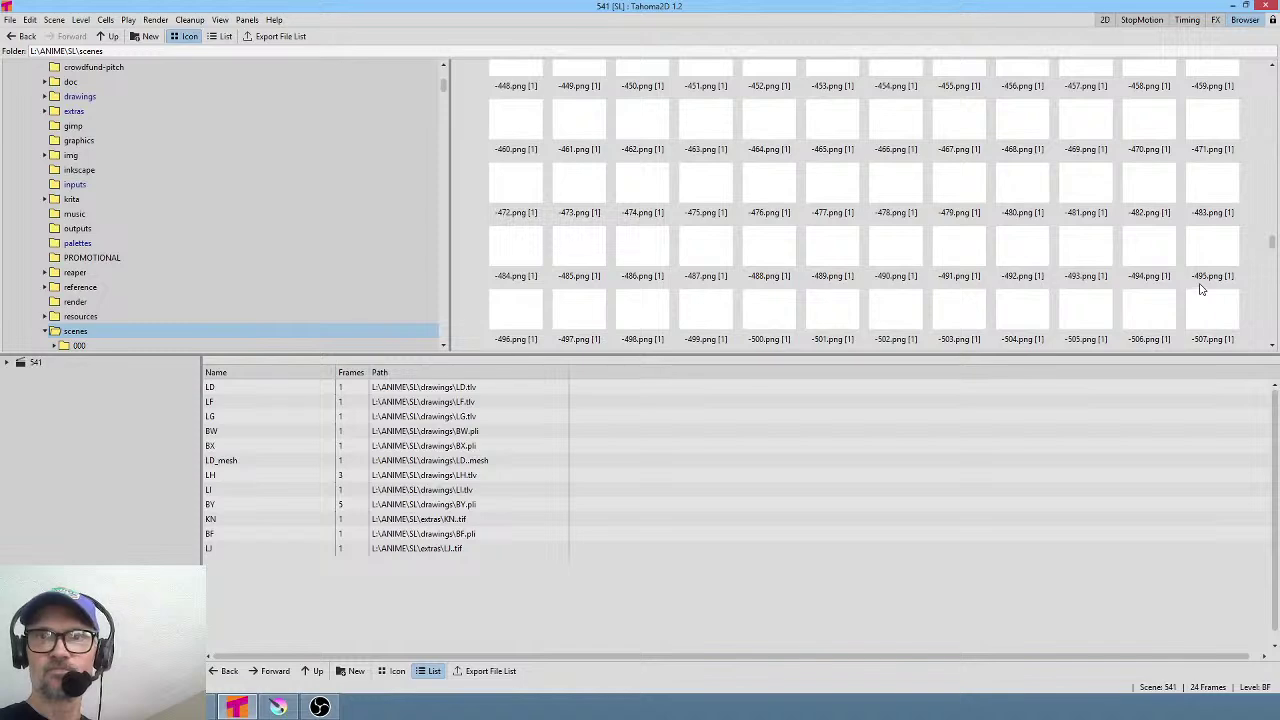
drag(1272, 244, 1274, 329)
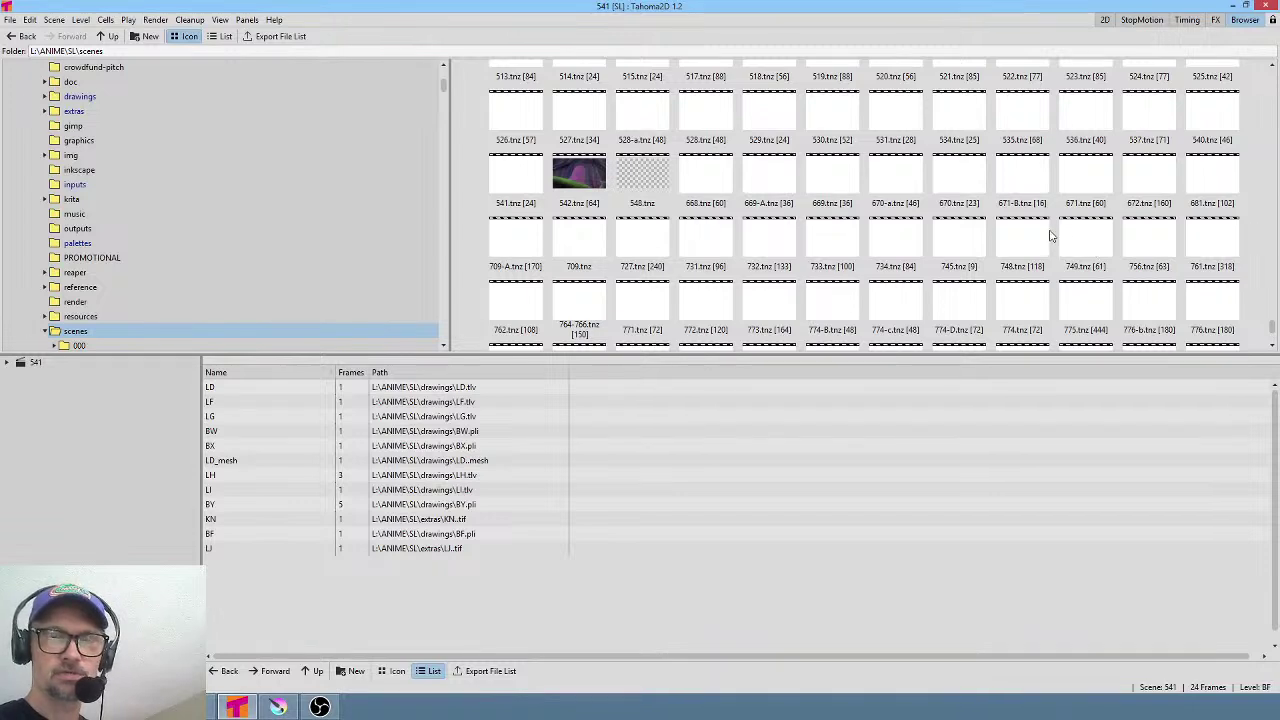
scroll(1053, 238, up, 1)
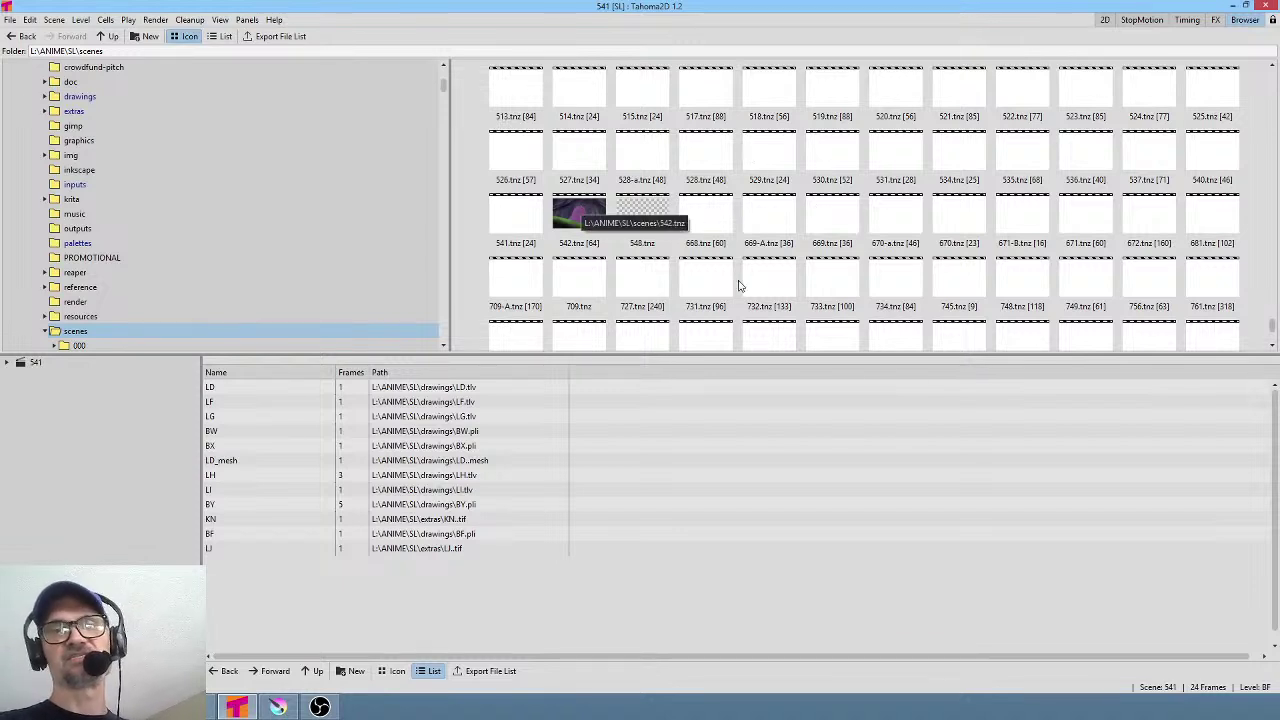
Load scene 513.tnz from the scenes folder, and enlarge the file area to look over the scene thumbnails.
click(513, 100)
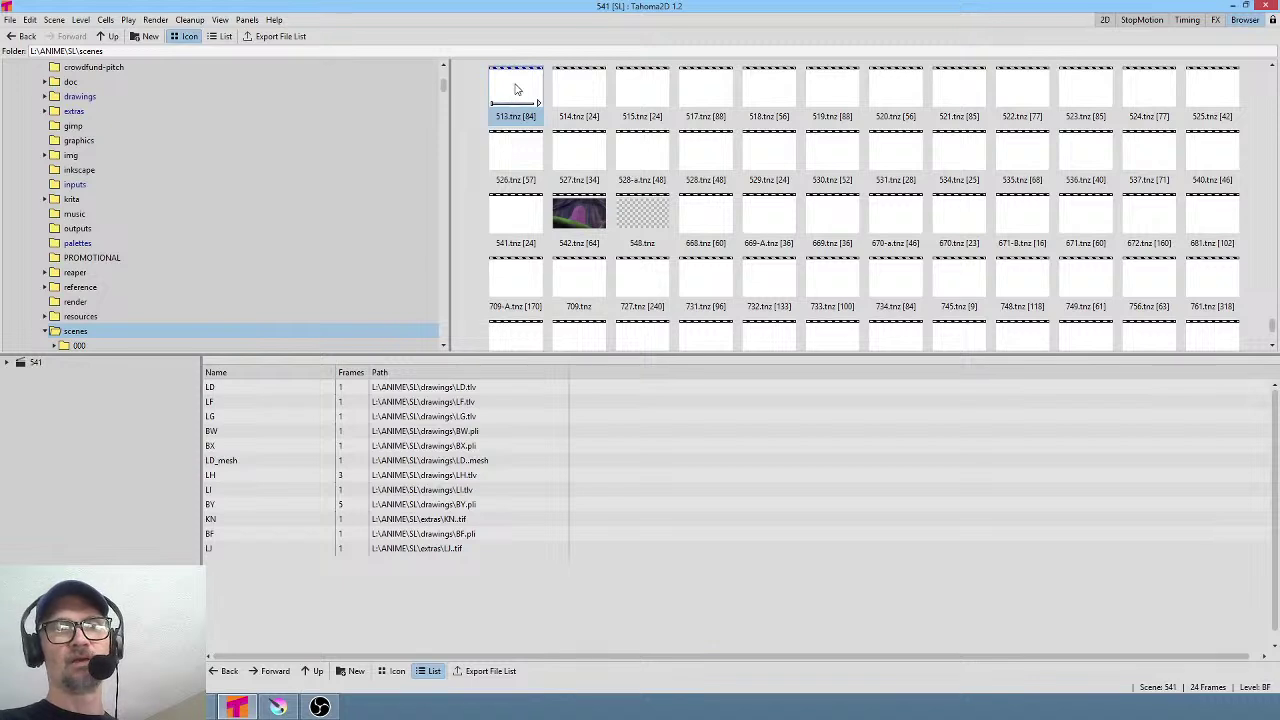
double_click(516, 90)
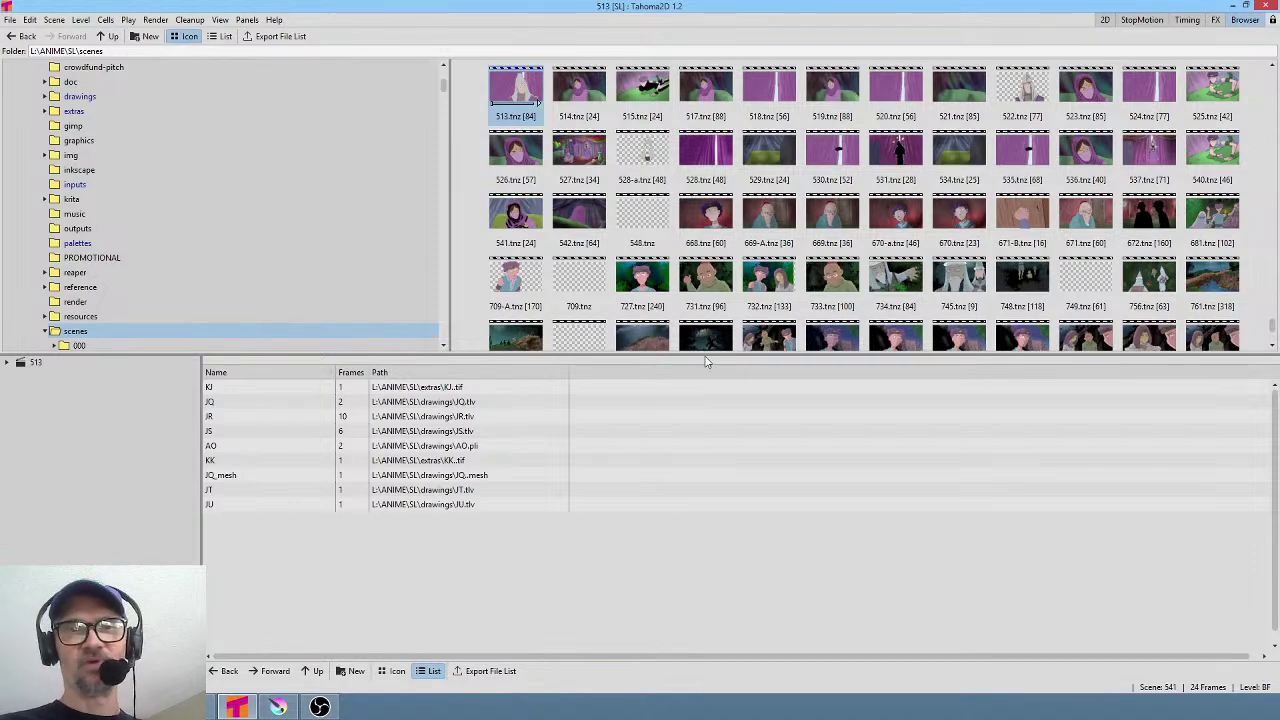
drag(701, 357, 700, 408)
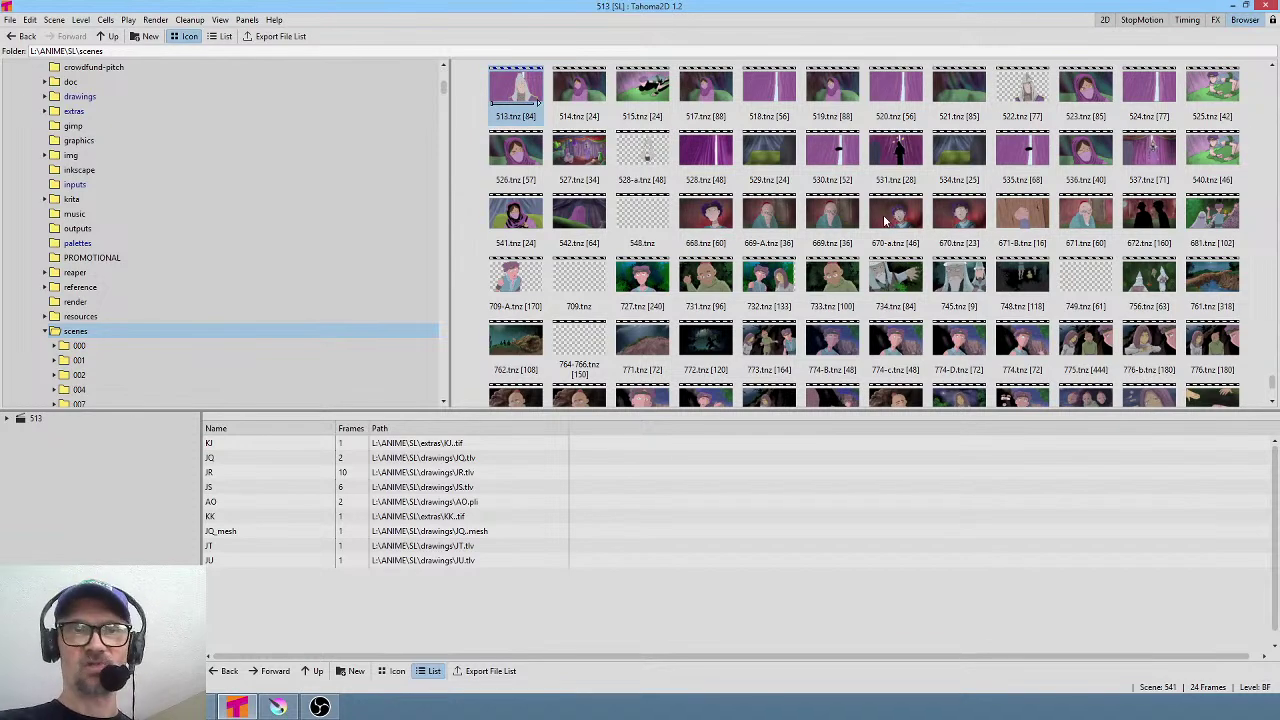
scroll(890, 213, down, 1)
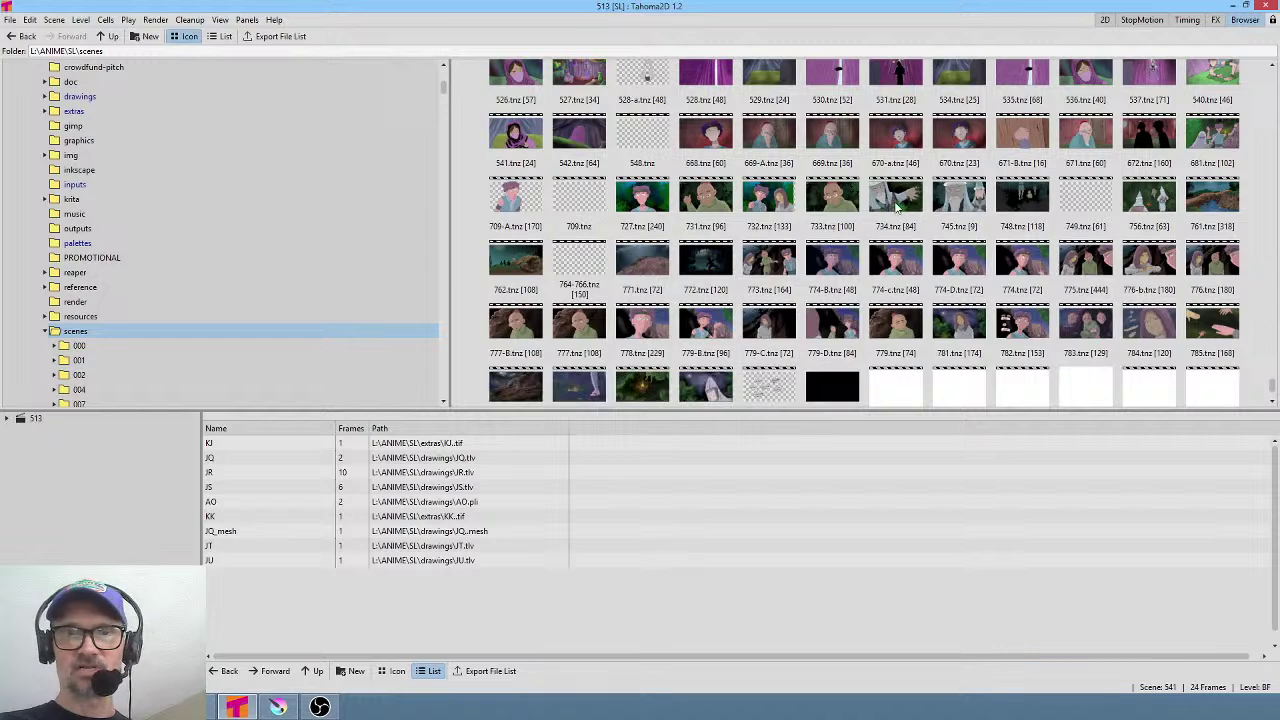
Open the scene 501.tnz from the scenes folder and switch to the 2D workspace.
scroll(908, 215, up, 2)
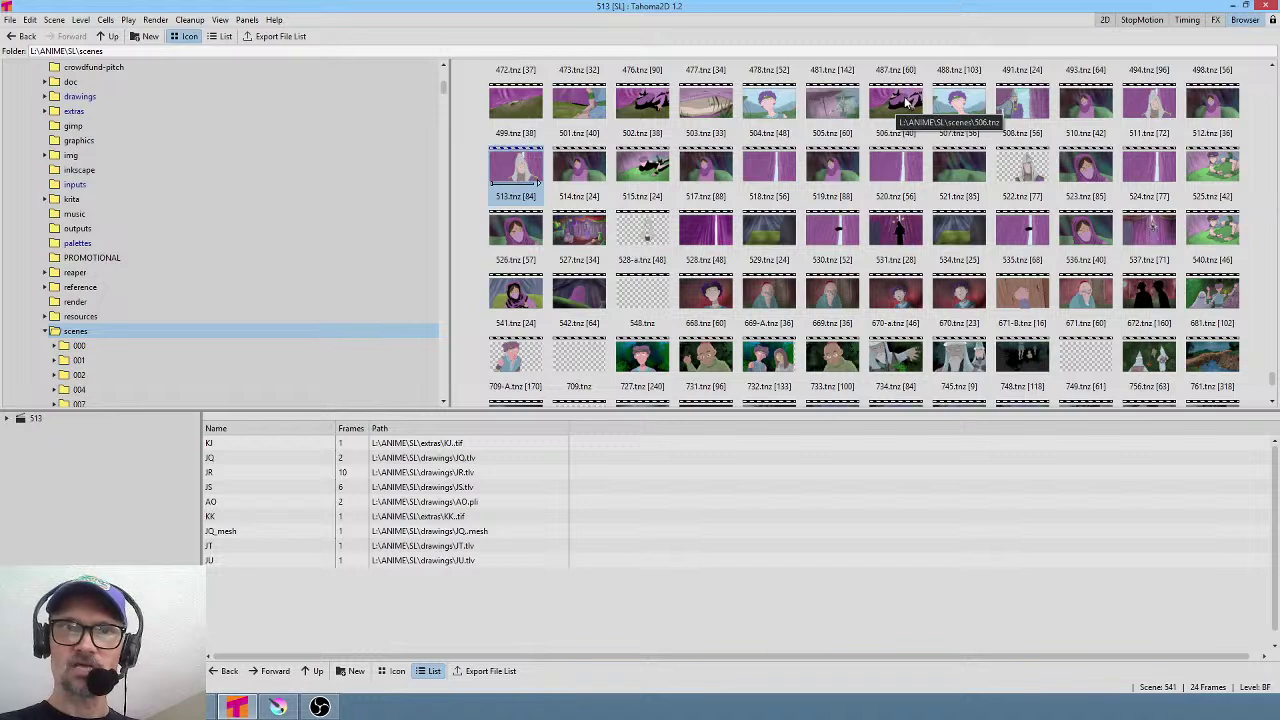
click(576, 106)
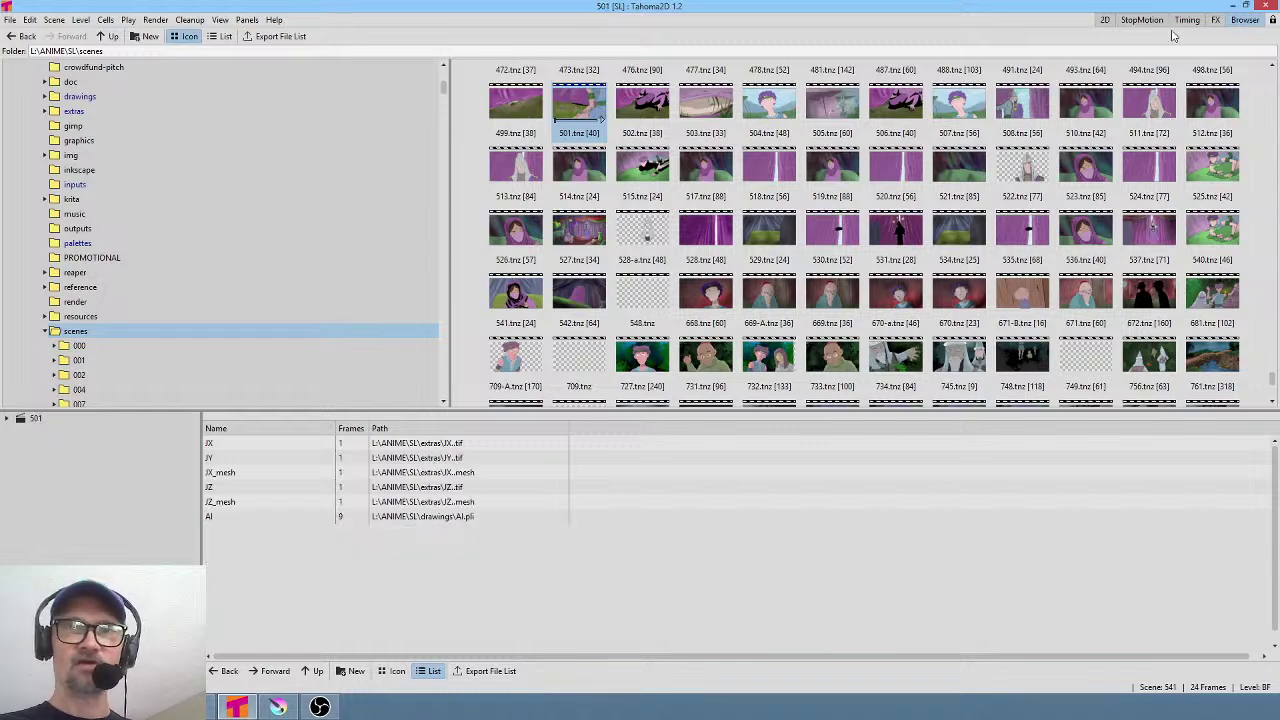
click(1105, 20)
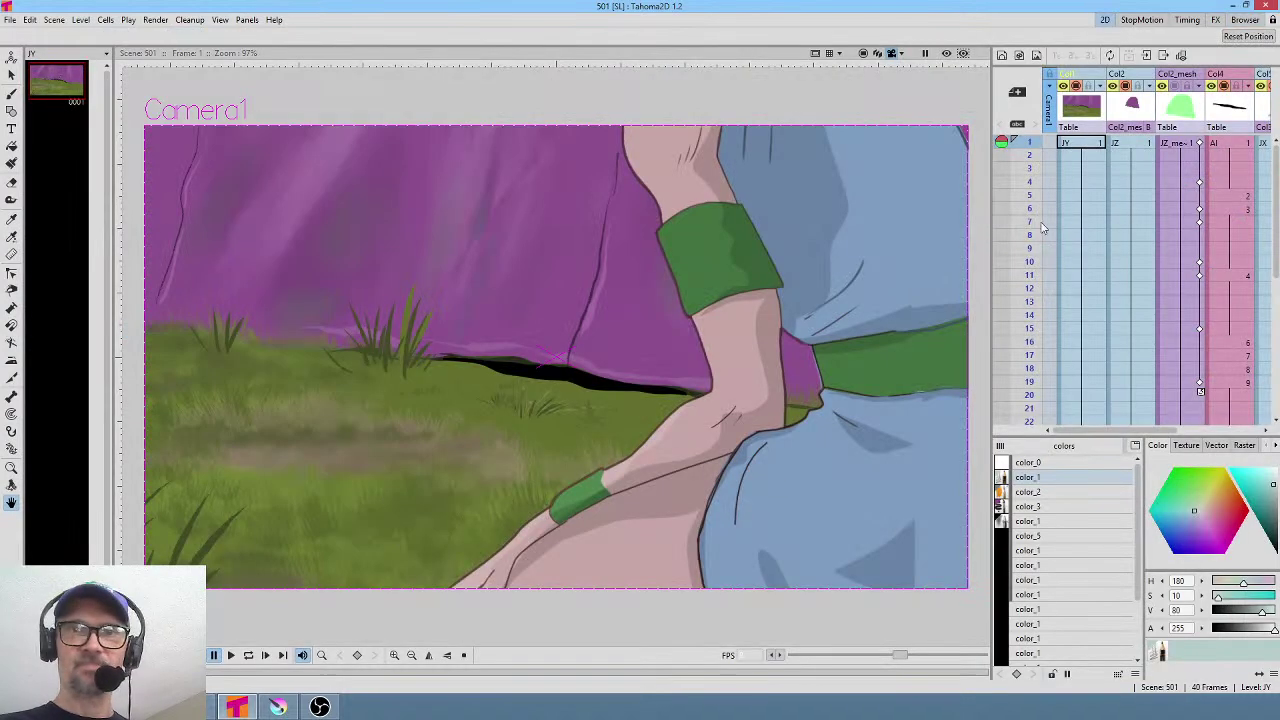
Scrub through frames 1 to 12 of the scene to examine the movement of the arm and the purple cloth's lower edge.
click(1021, 288)
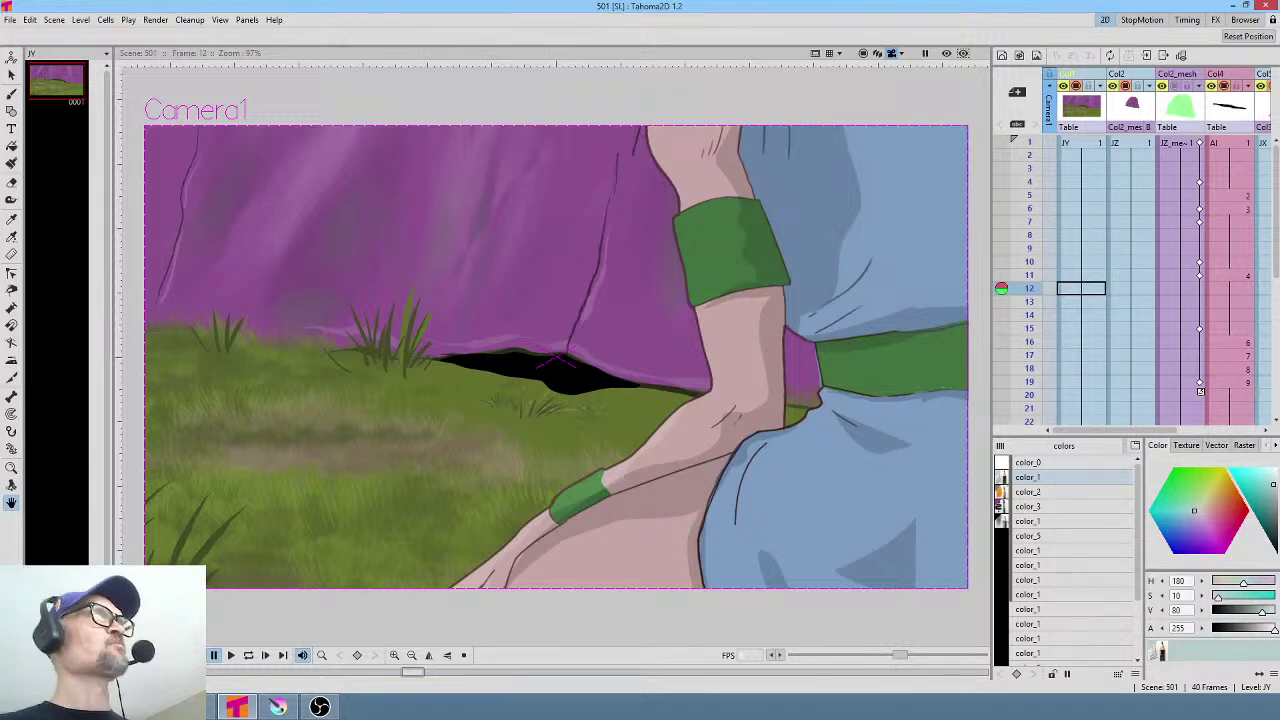
middle_click(1128, 205)
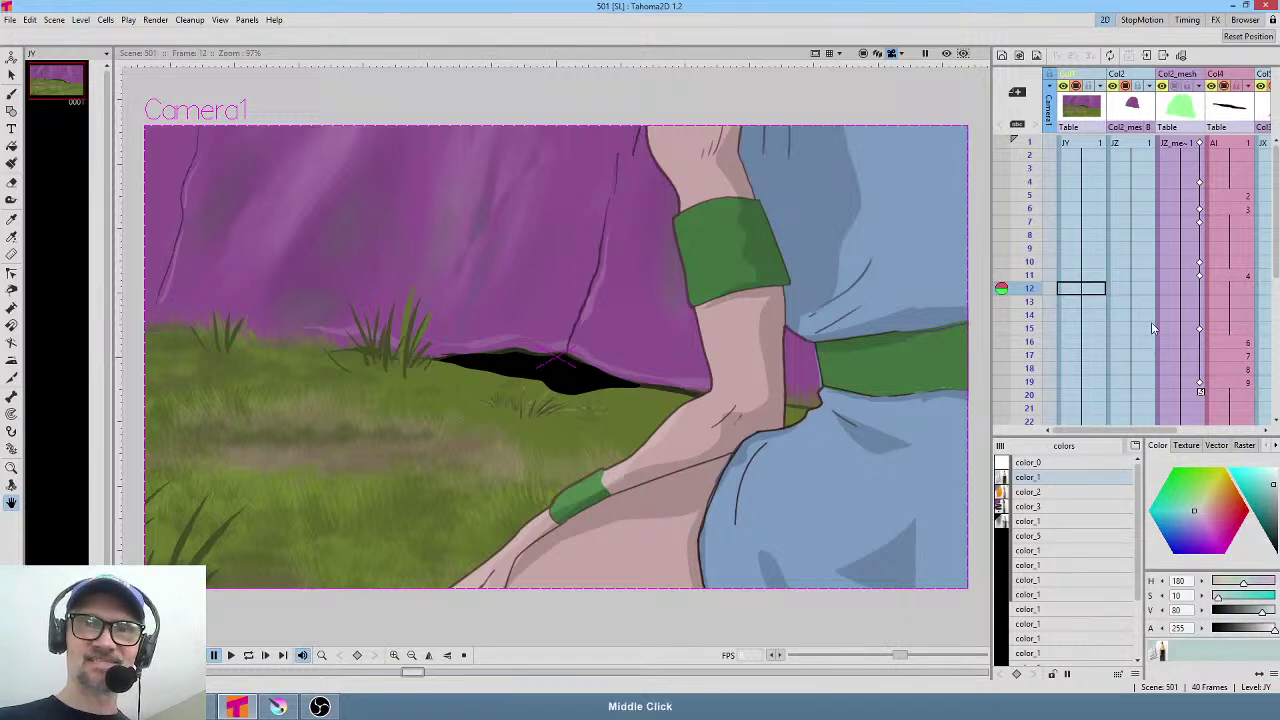
click(1037, 144)
mouse_move(1038, 157)
mouse_down()
mouse_move(1036, 249)
mouse_move(1036, 155)
mouse_move(1036, 235)
mouse_up()
middle_click(1187, 246)
scroll(1187, 246, down, 1)
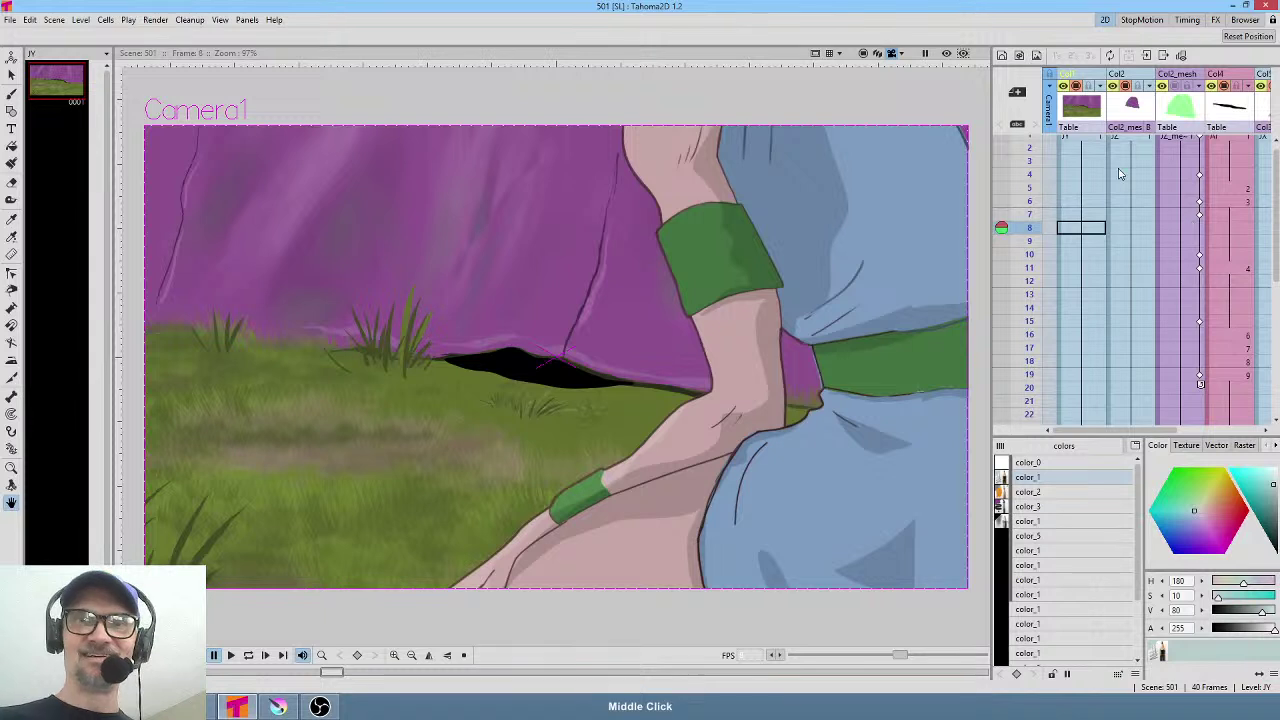
drag(1035, 245, 1040, 288)
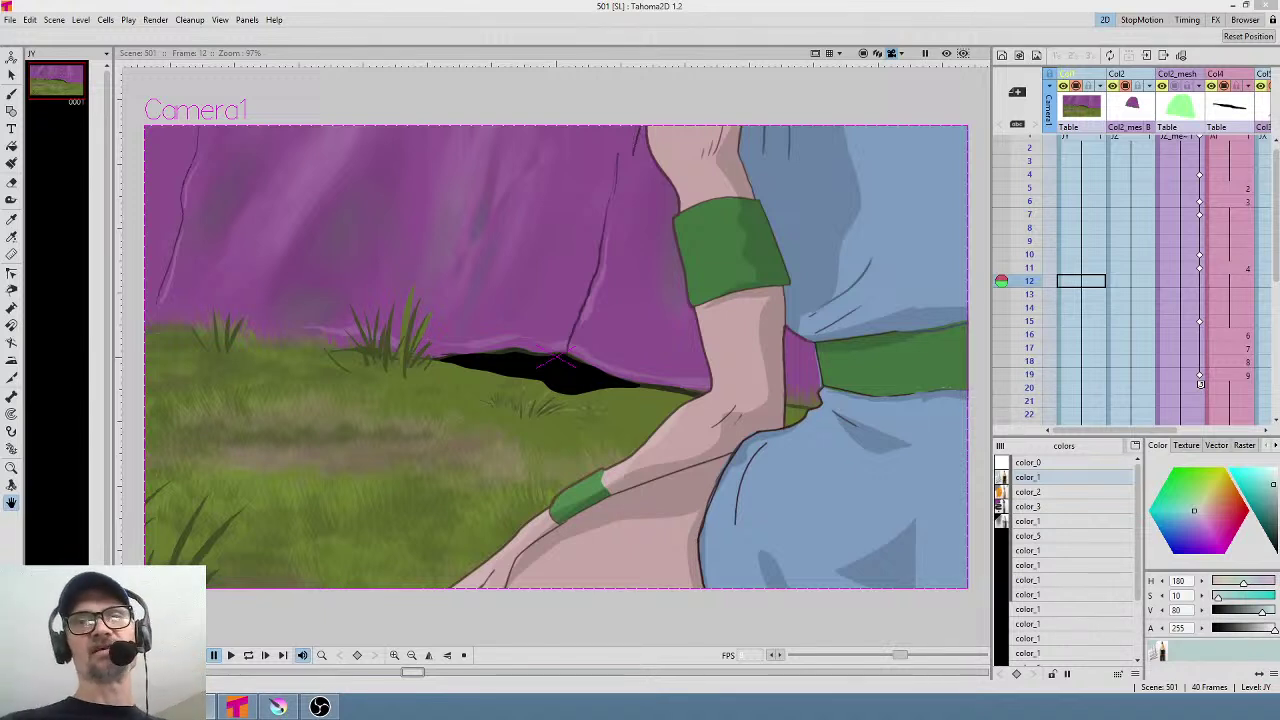
middle_click(1150, 256)
click(1088, 148)
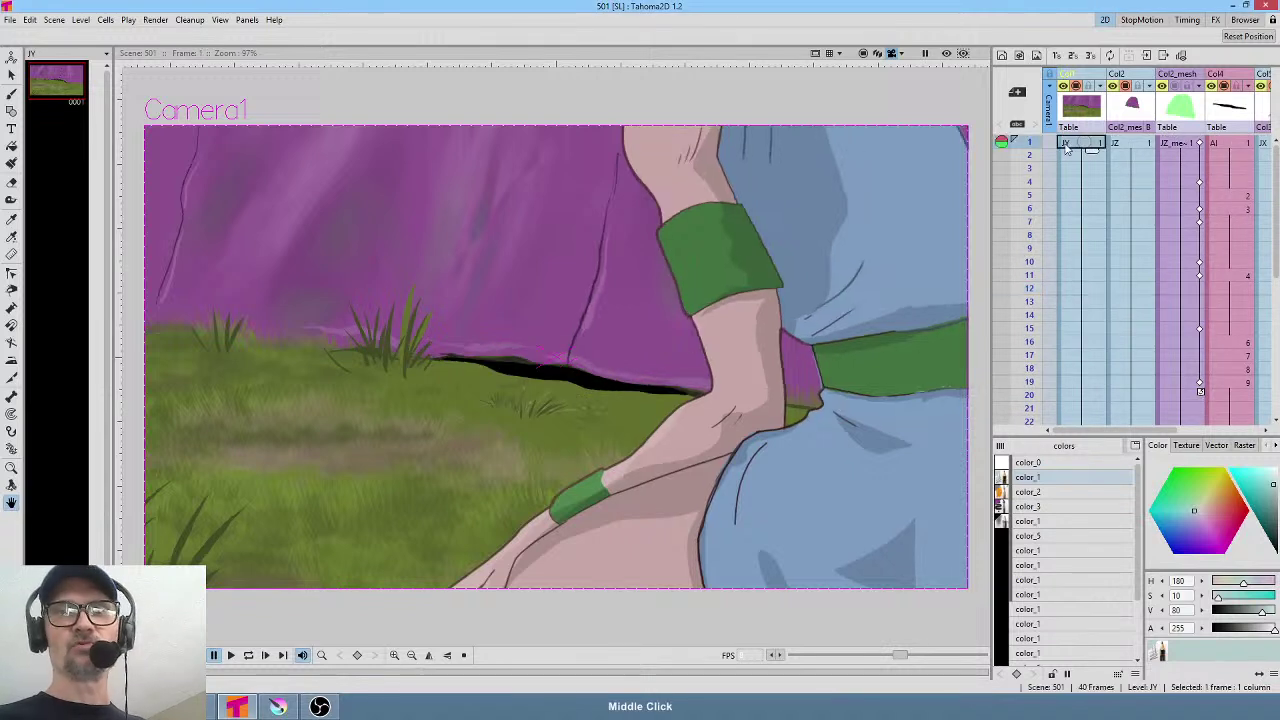
click(1036, 208)
mouse_move(1040, 228)
mouse_down()
mouse_move(1040, 262)
mouse_move(1043, 163)
mouse_up()
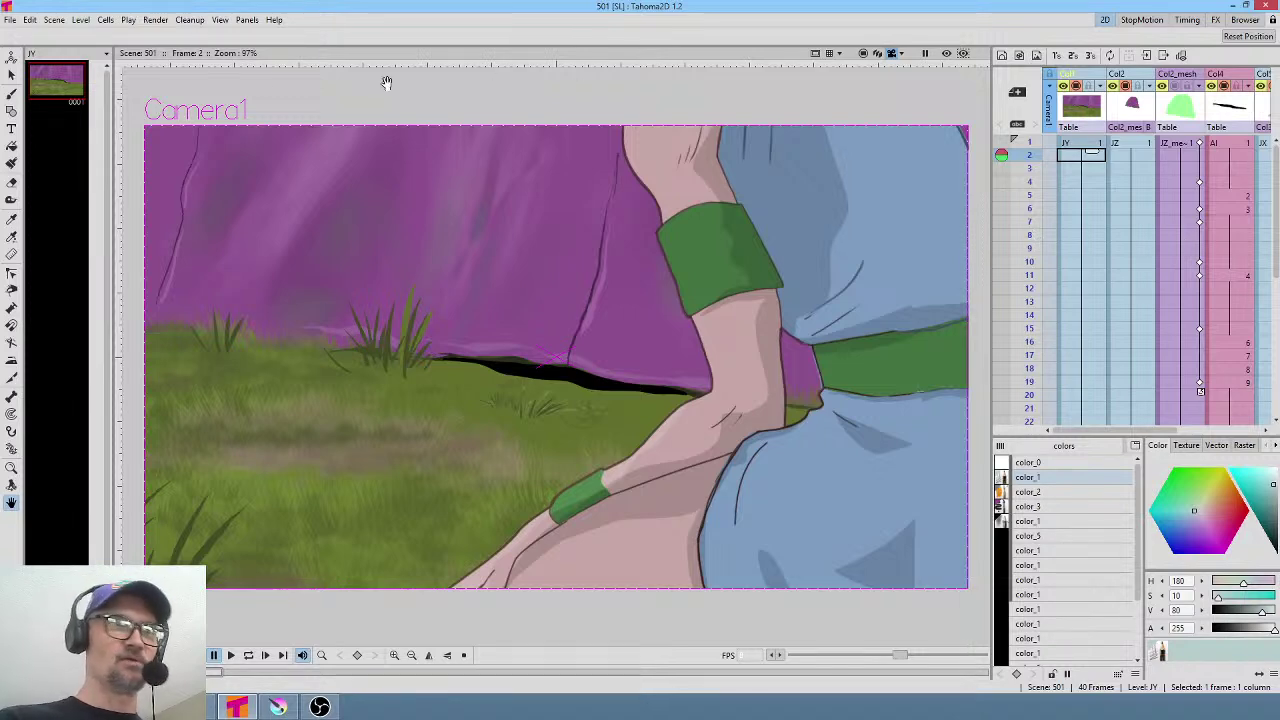
Save the scene under the new name 548.tnz in the scenes folder, overwriting the existing file.
click(9, 19)
mouse_move(30, 19)
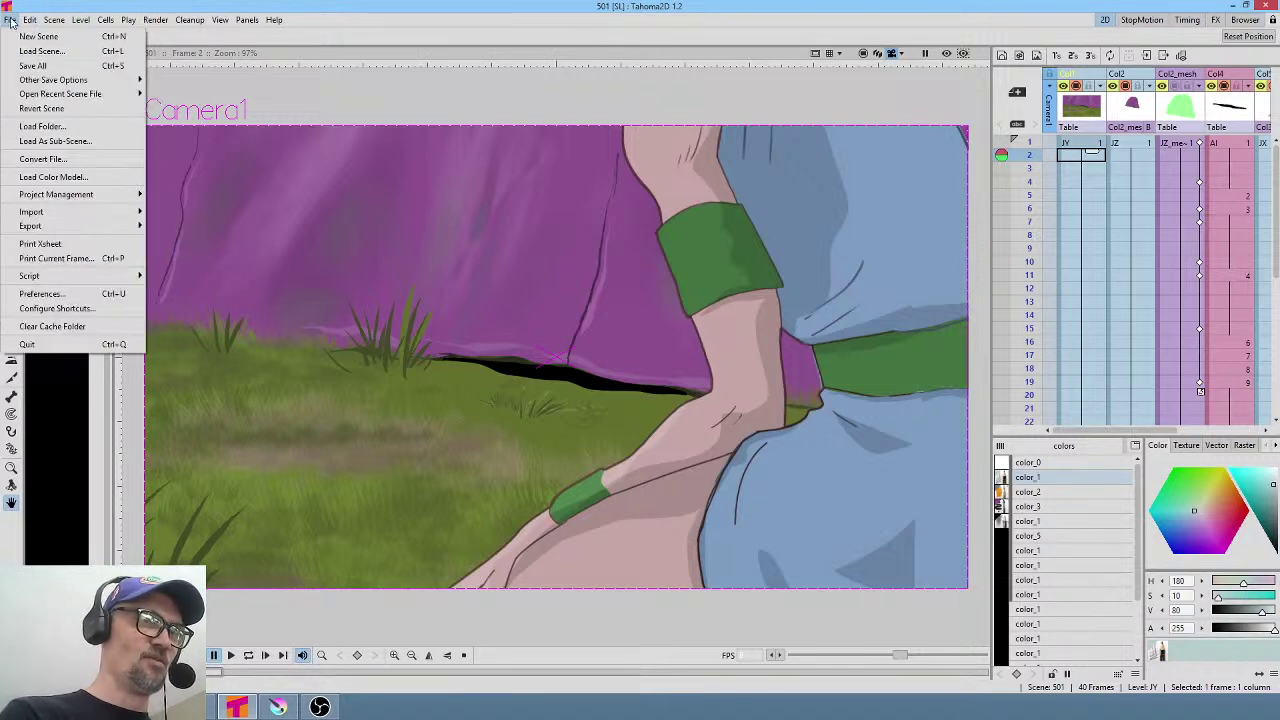
click(57, 67)
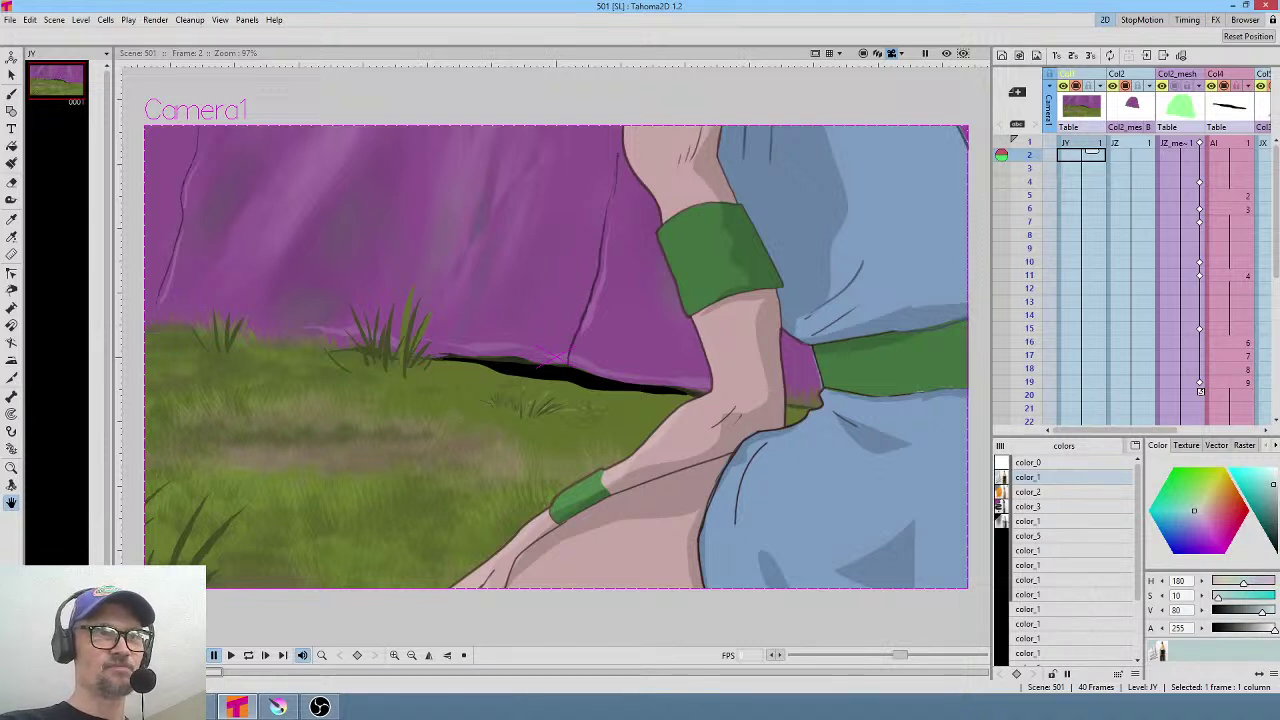
click(9, 20)
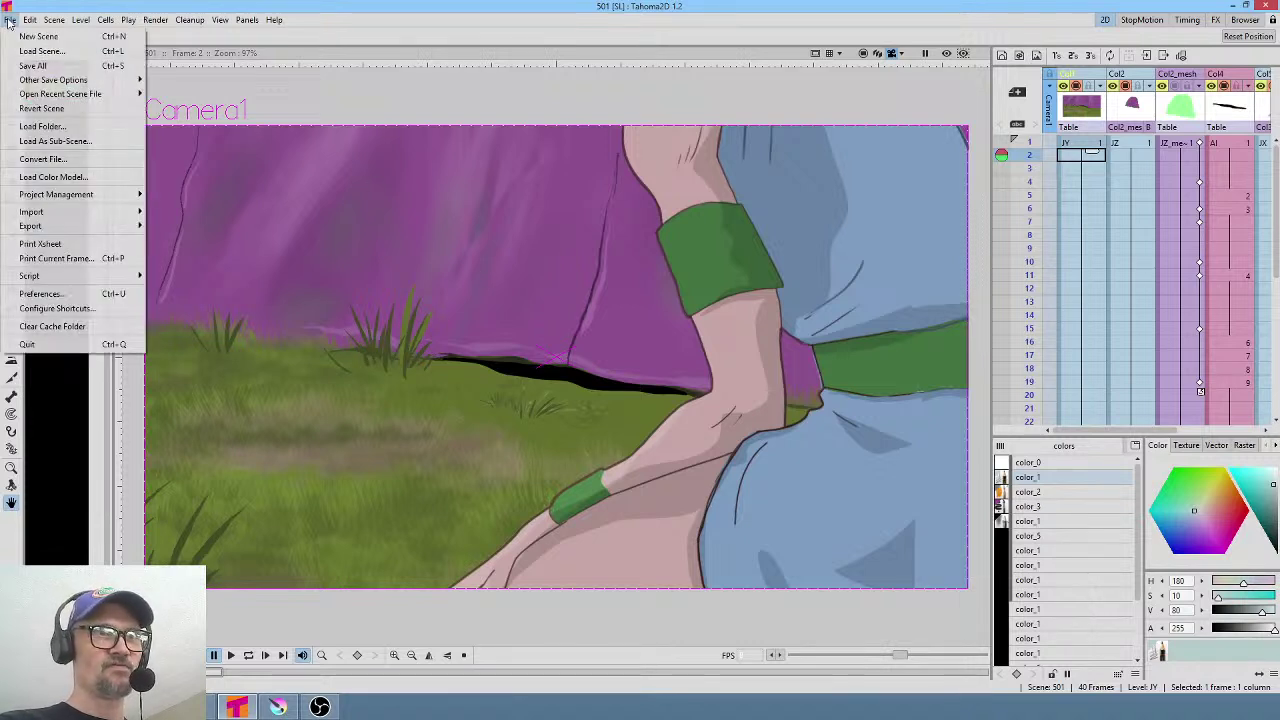
mouse_move(38, 82)
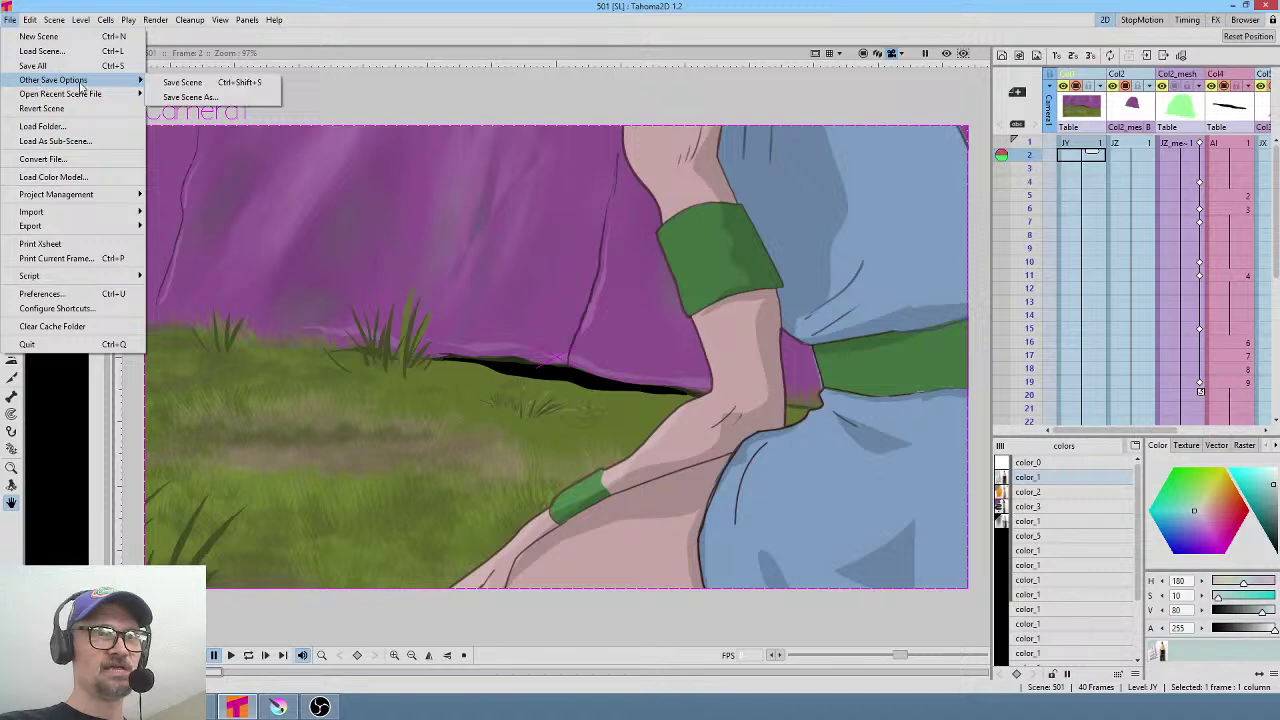
click(190, 97)
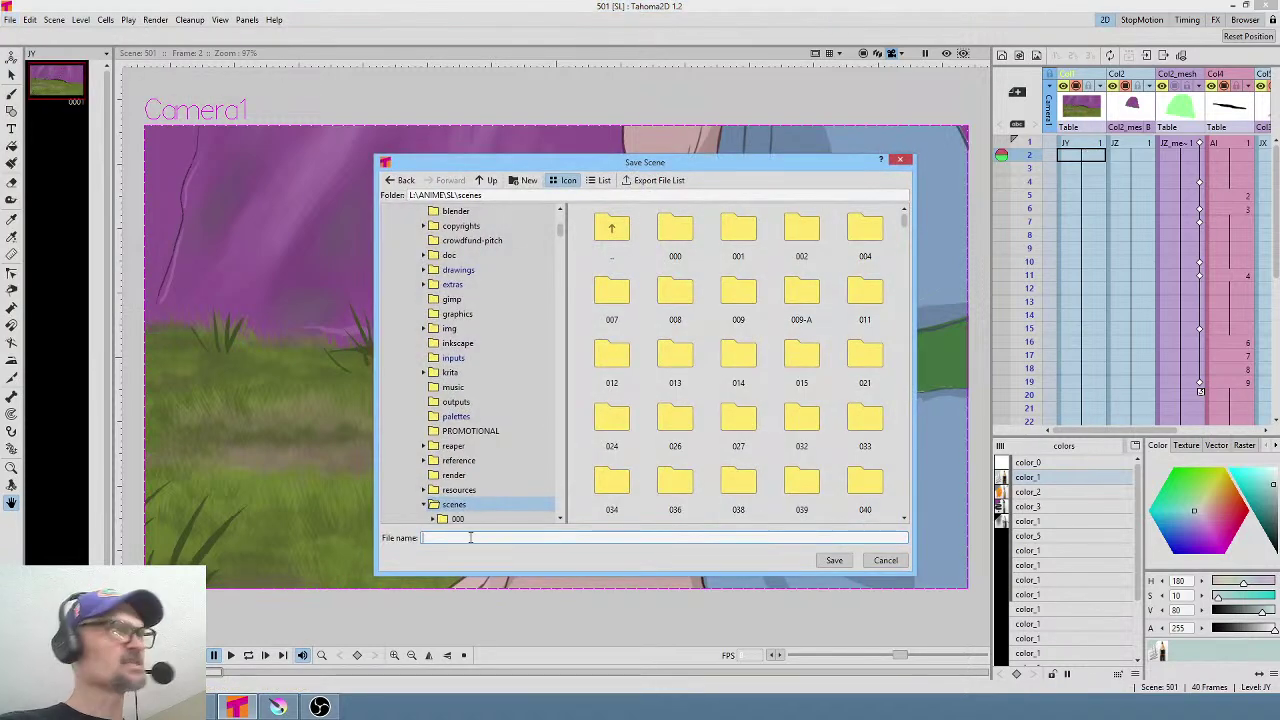
text(548)
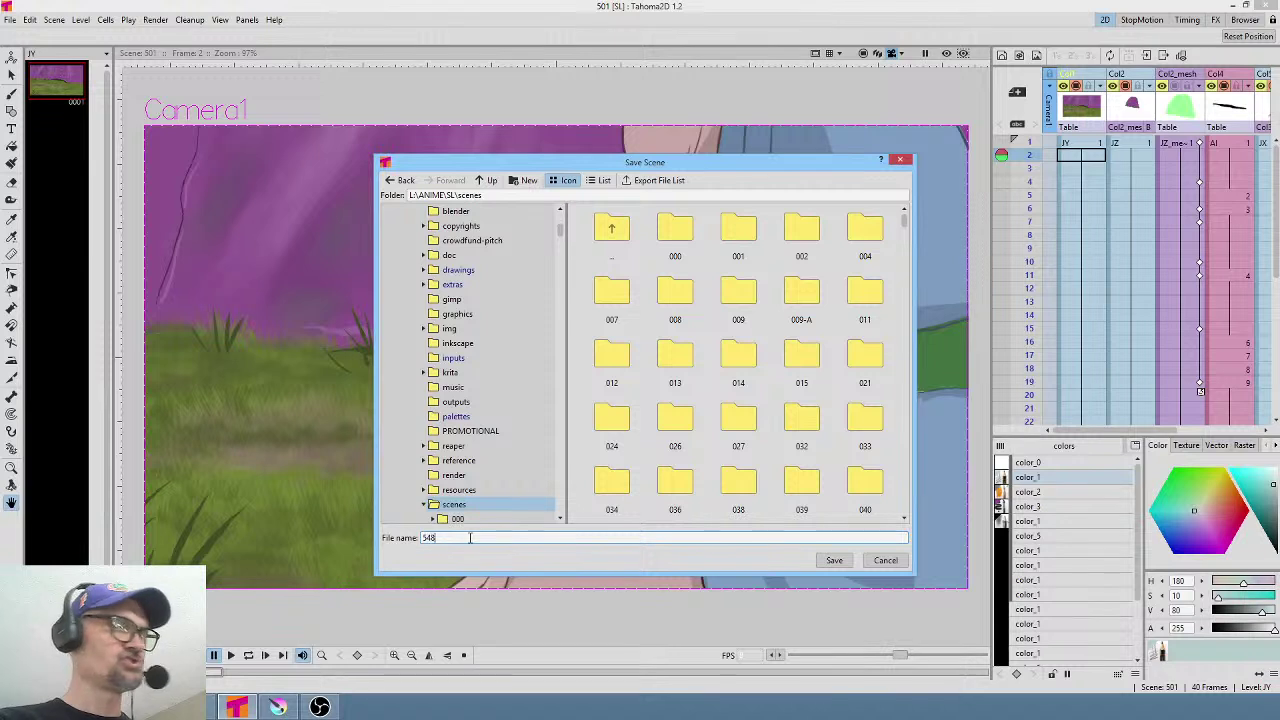
text(.)
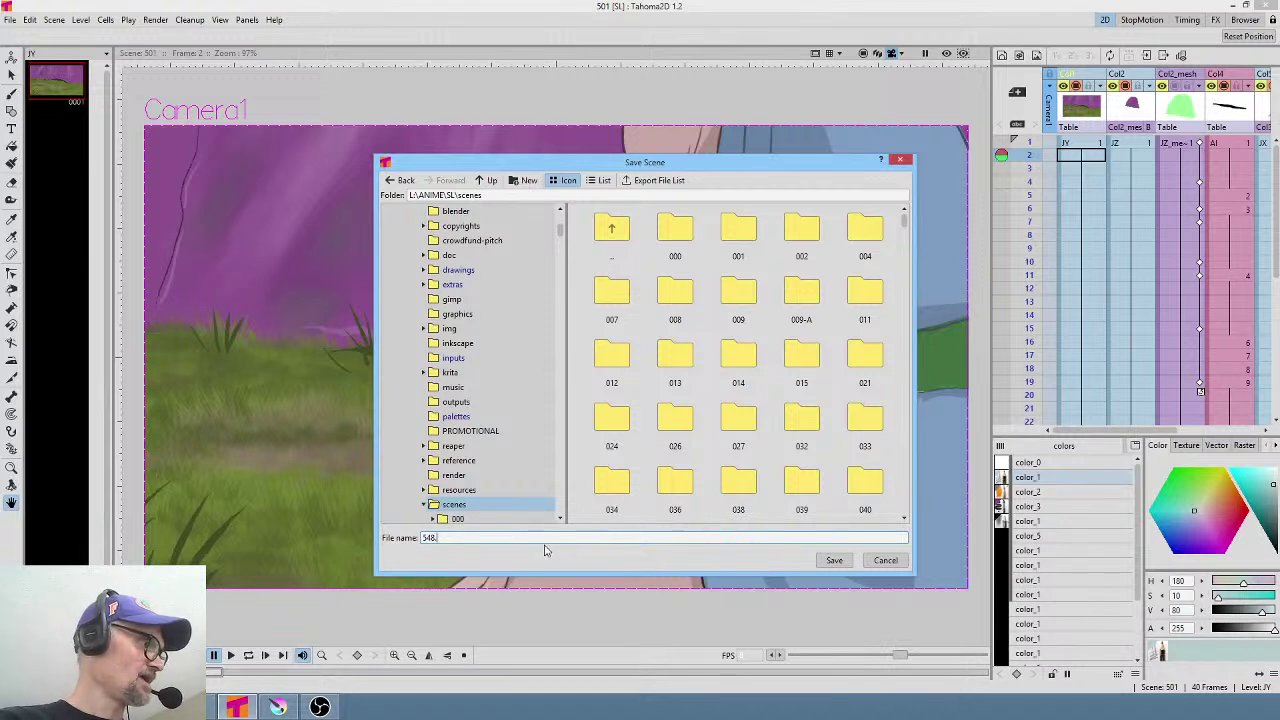
text(tnz)
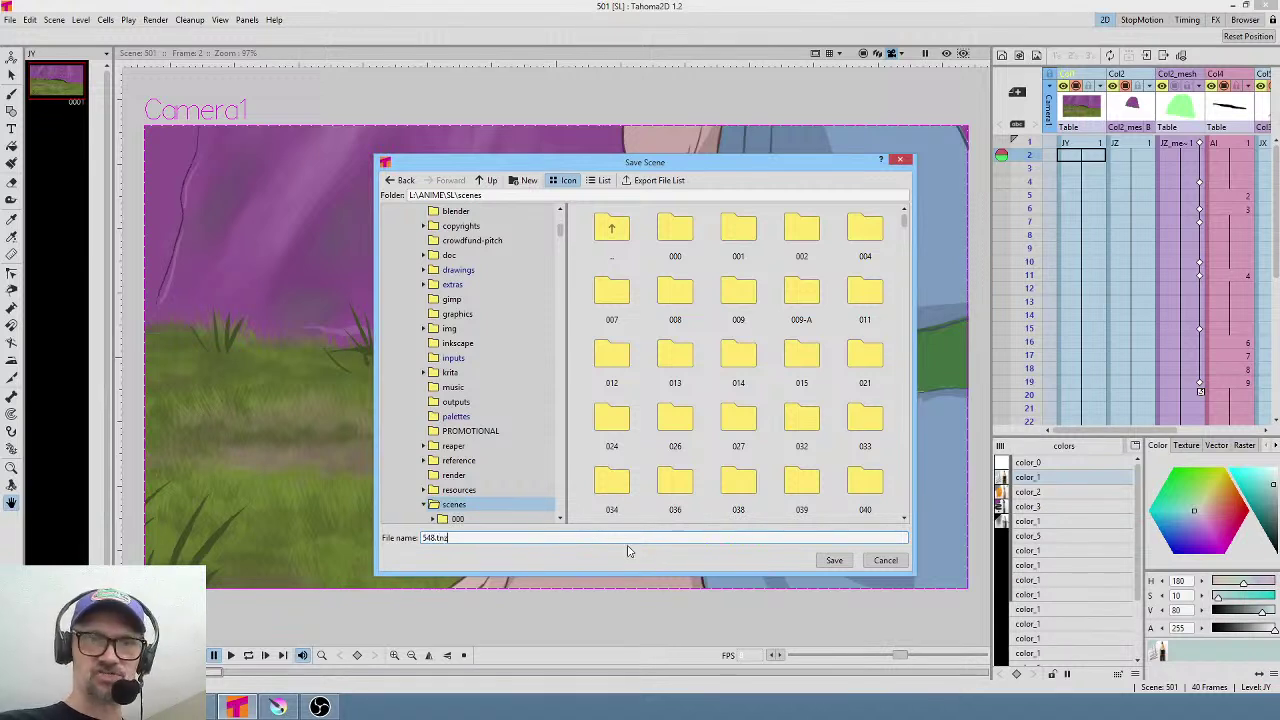
click(833, 560)
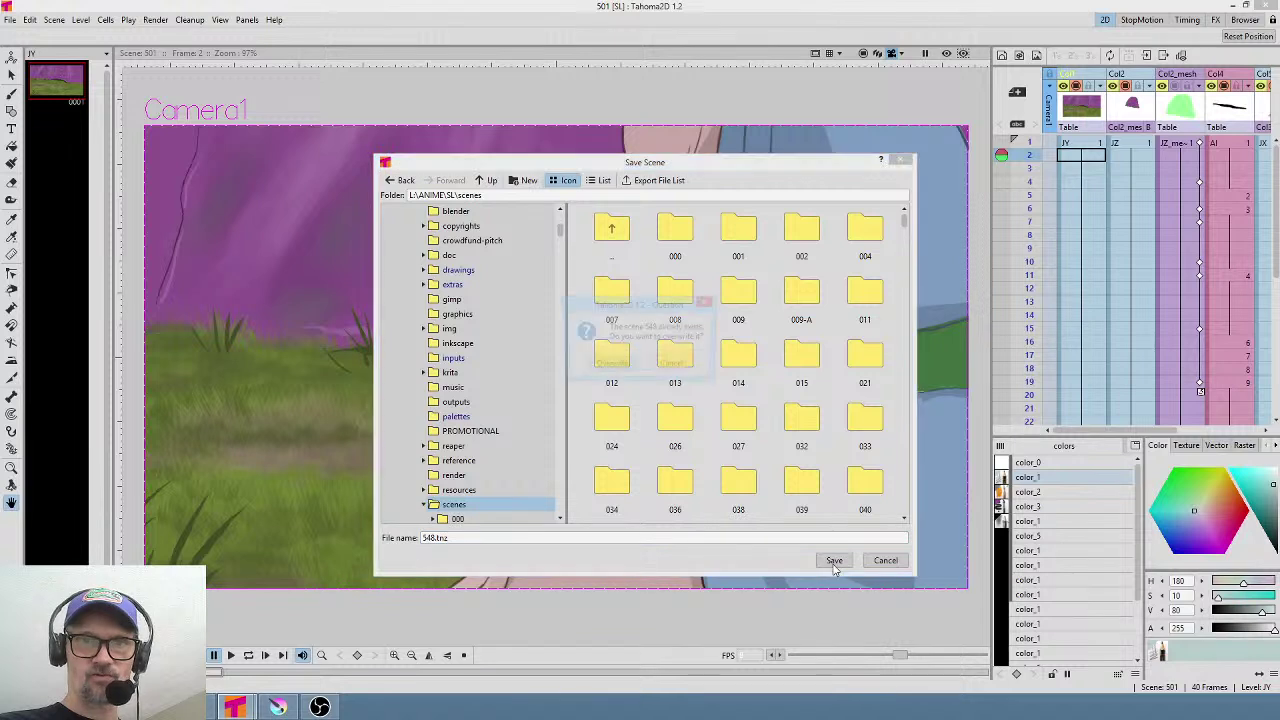
click(610, 366)
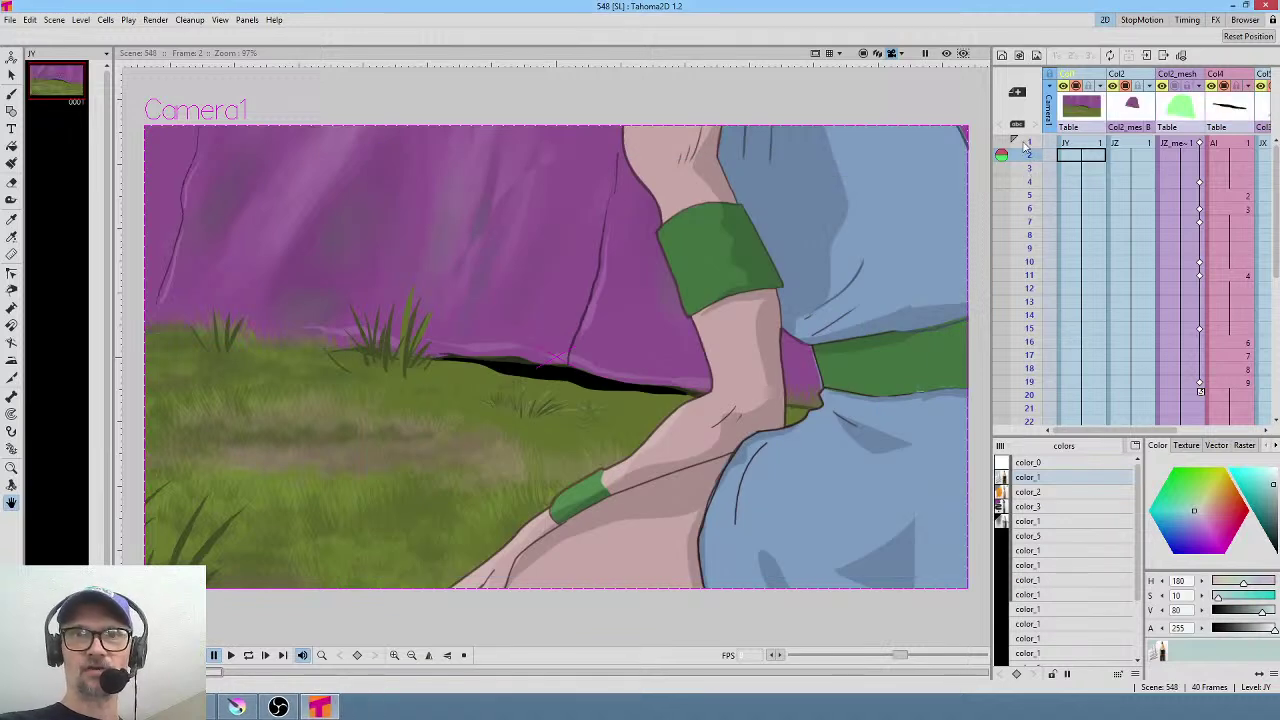
Delete the Col2_mesh keyframes from frame 10 through frame 19.
click(1029, 146)
drag(1029, 148, 1010, 350)
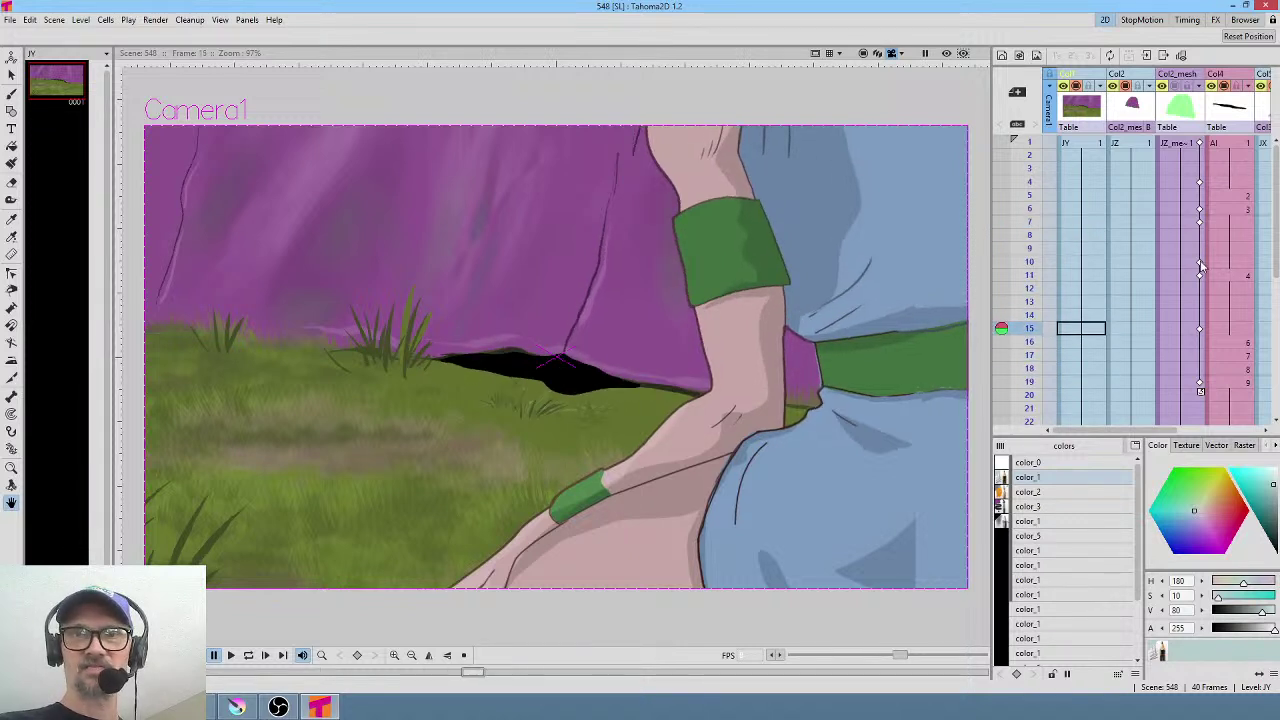
click(1200, 276)
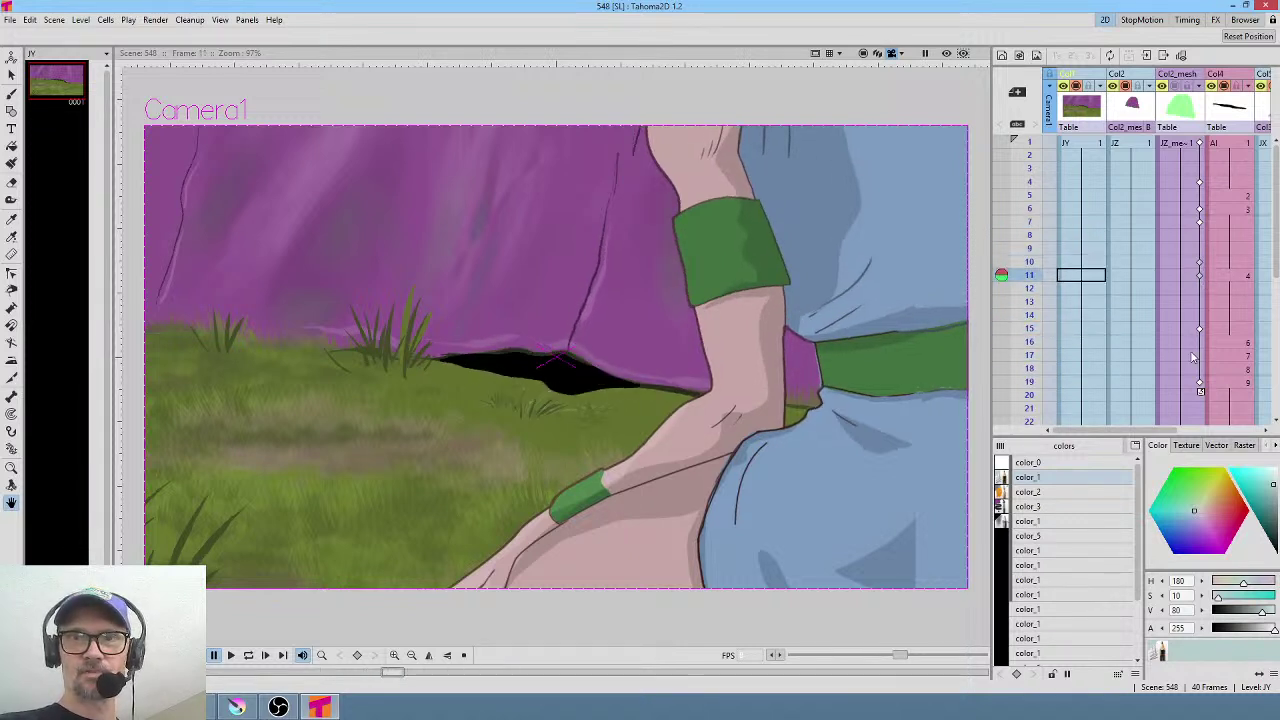
click(1200, 386)
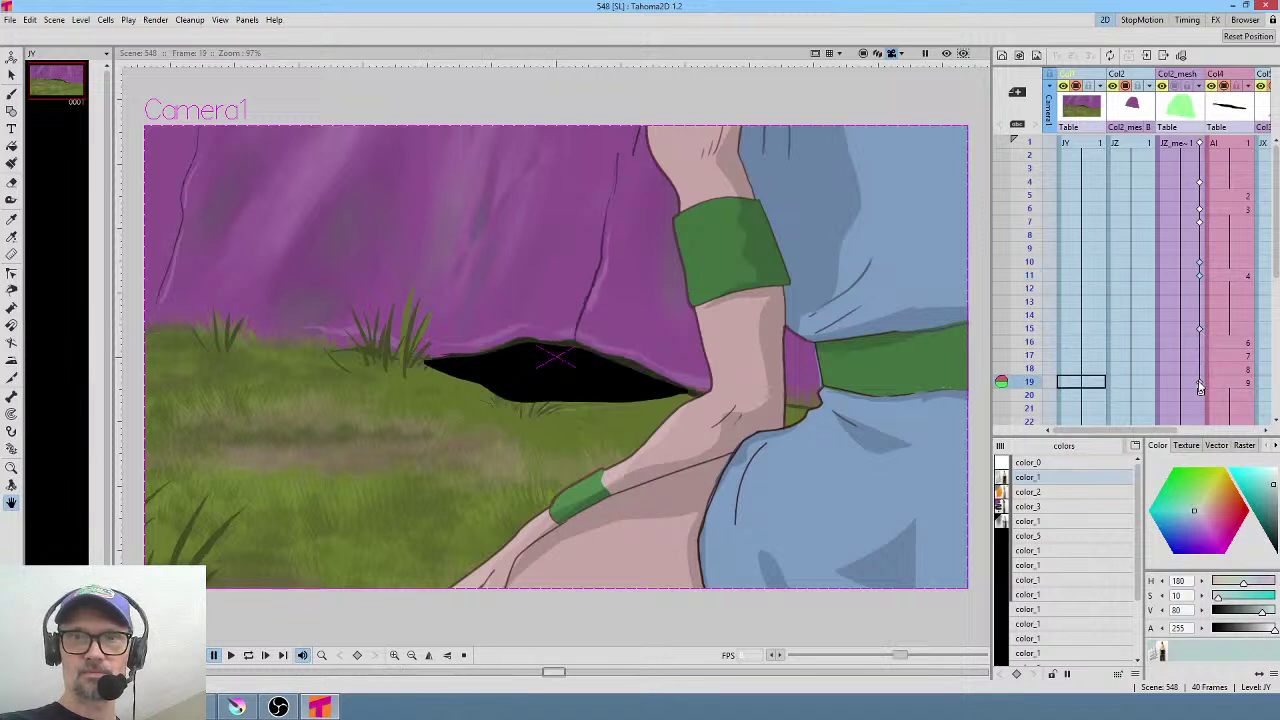
key(Delete)
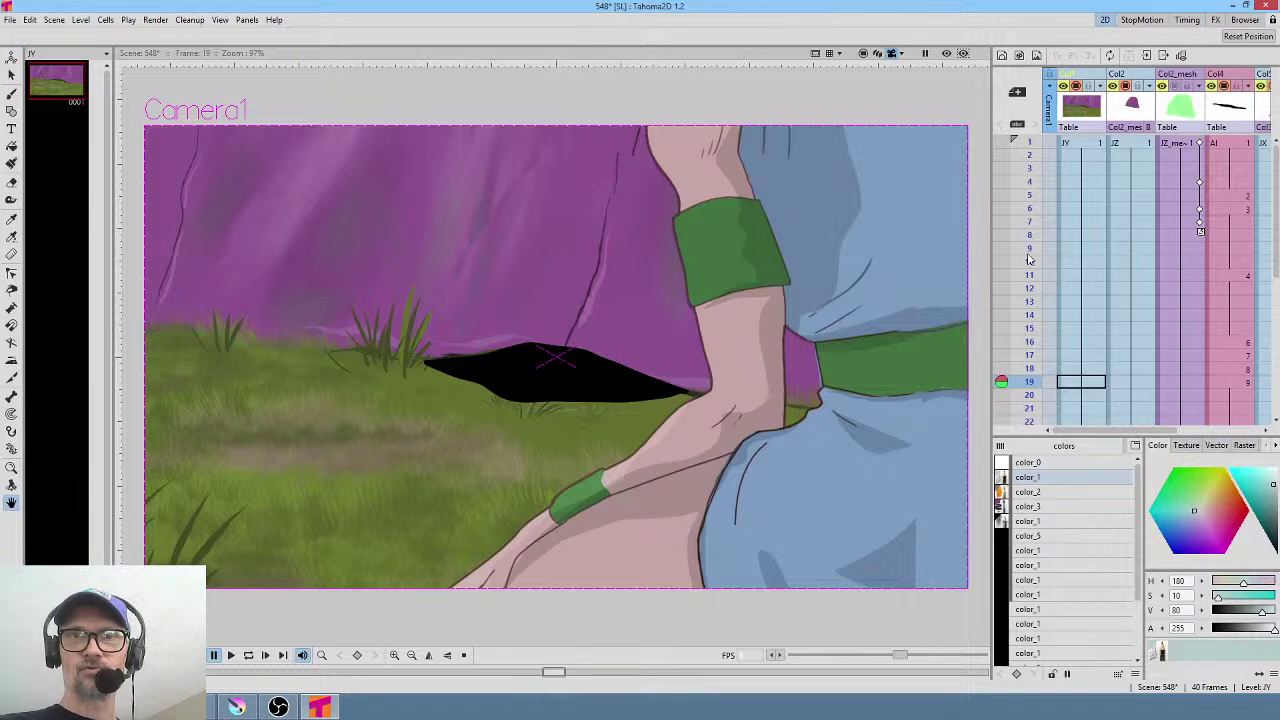
Scrub frames 3 to 19 and compare the cloth's motion with the remaining keyframes and the Col4 drawings.
mouse_move(1027, 206)
mouse_down()
mouse_move(1030, 288)
mouse_move(1030, 181)
mouse_move(1046, 314)
mouse_move(1050, 200)
mouse_move(1057, 219)
mouse_move(1050, 290)
mouse_up()
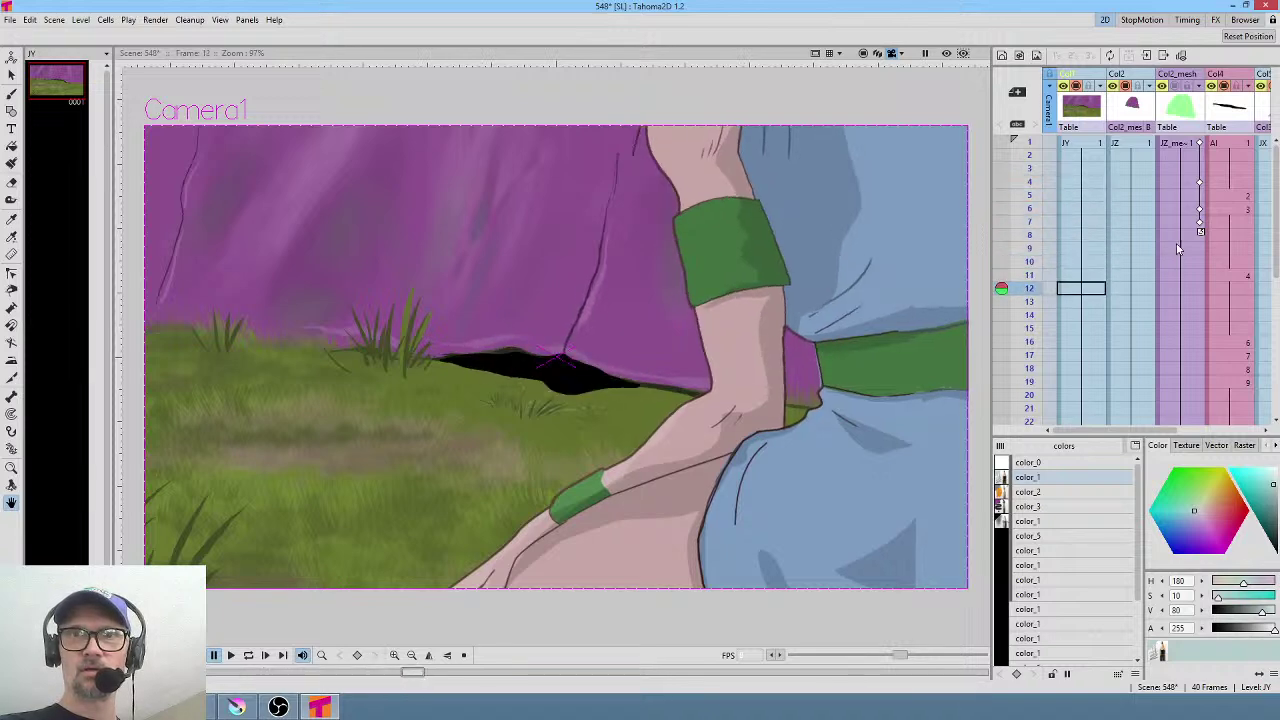
scroll(1088, 233, right, 2)
scroll(1088, 233, right, 3)
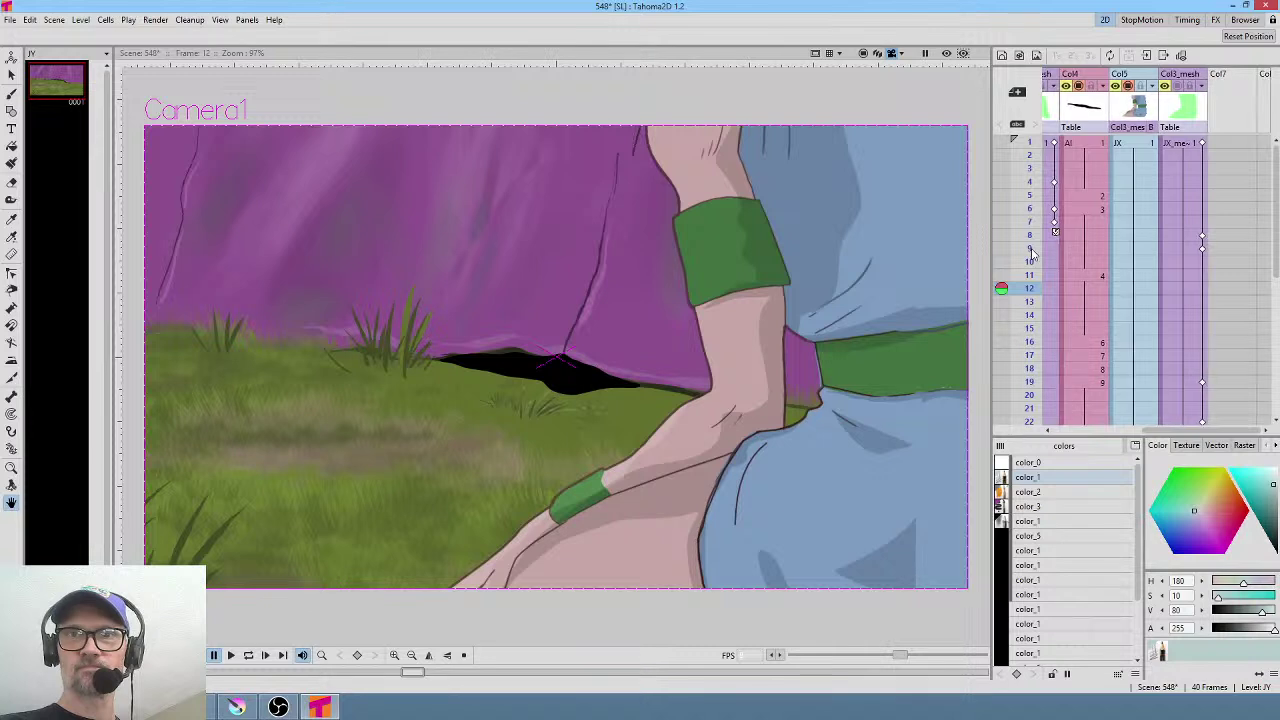
drag(1038, 171, 1040, 355)
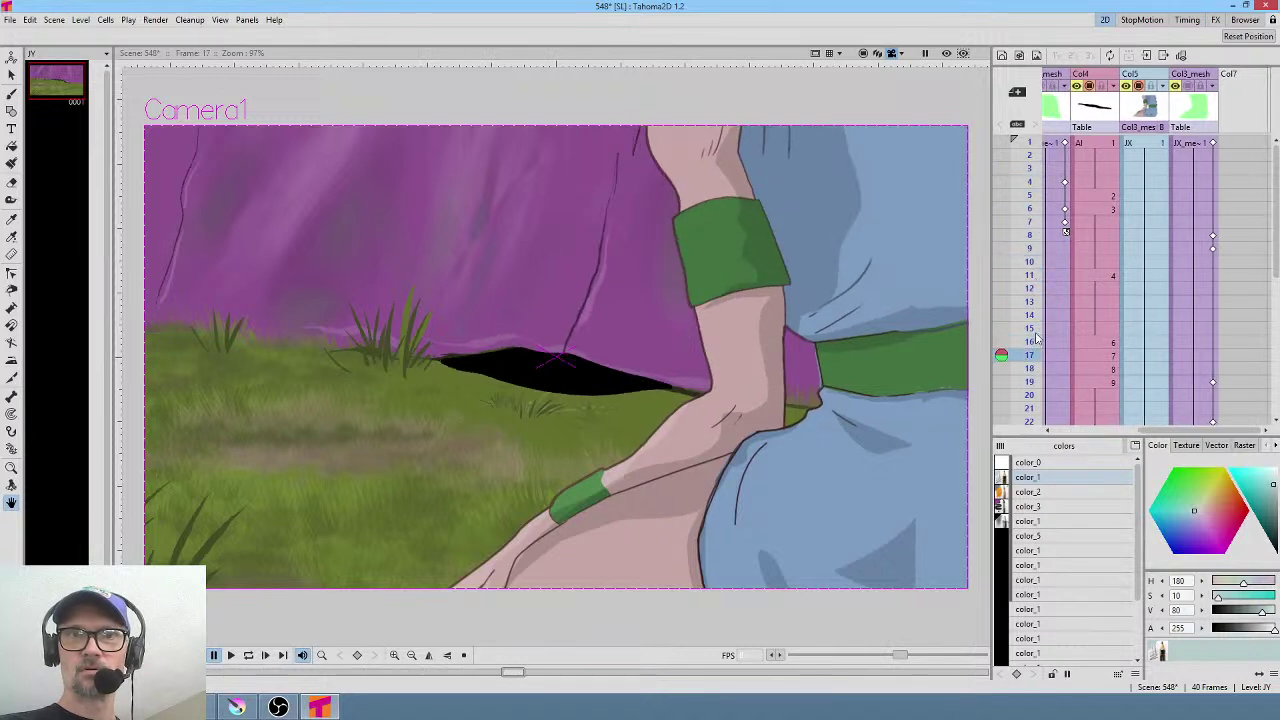
scroll(1045, 340, down, 5)
drag(1043, 258, 1025, 200)
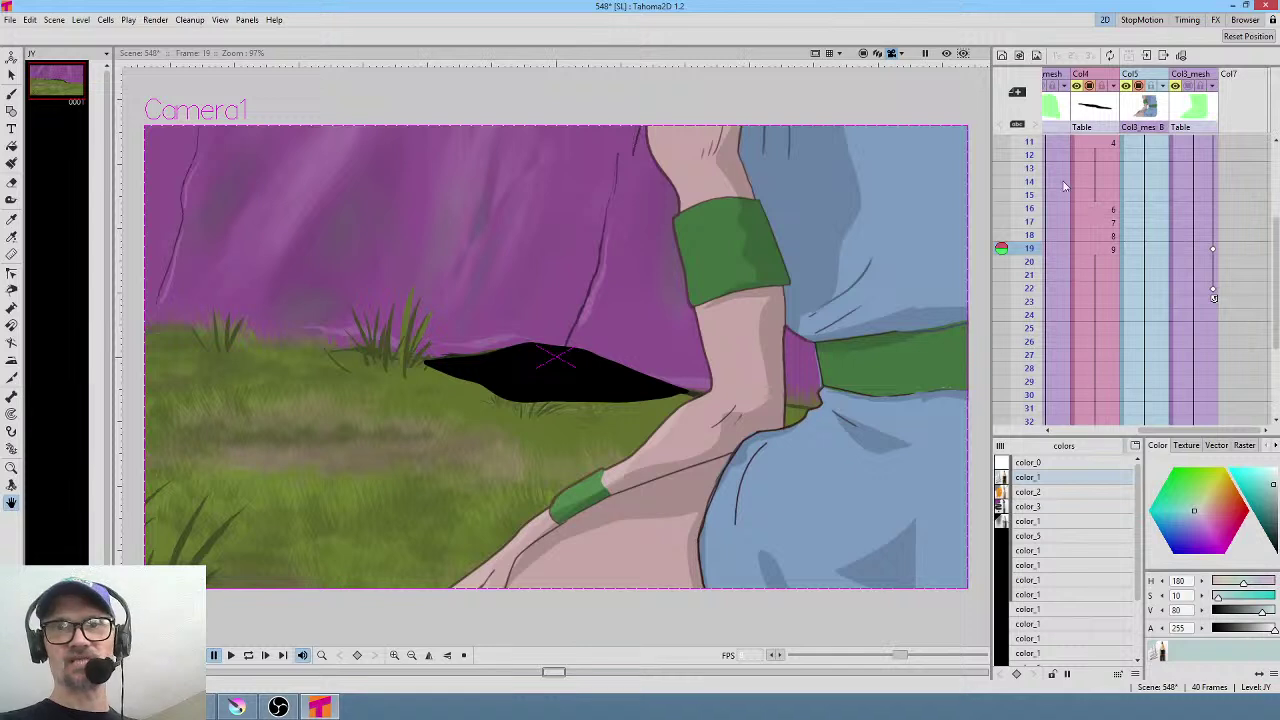
scroll(1063, 220, up, 3)
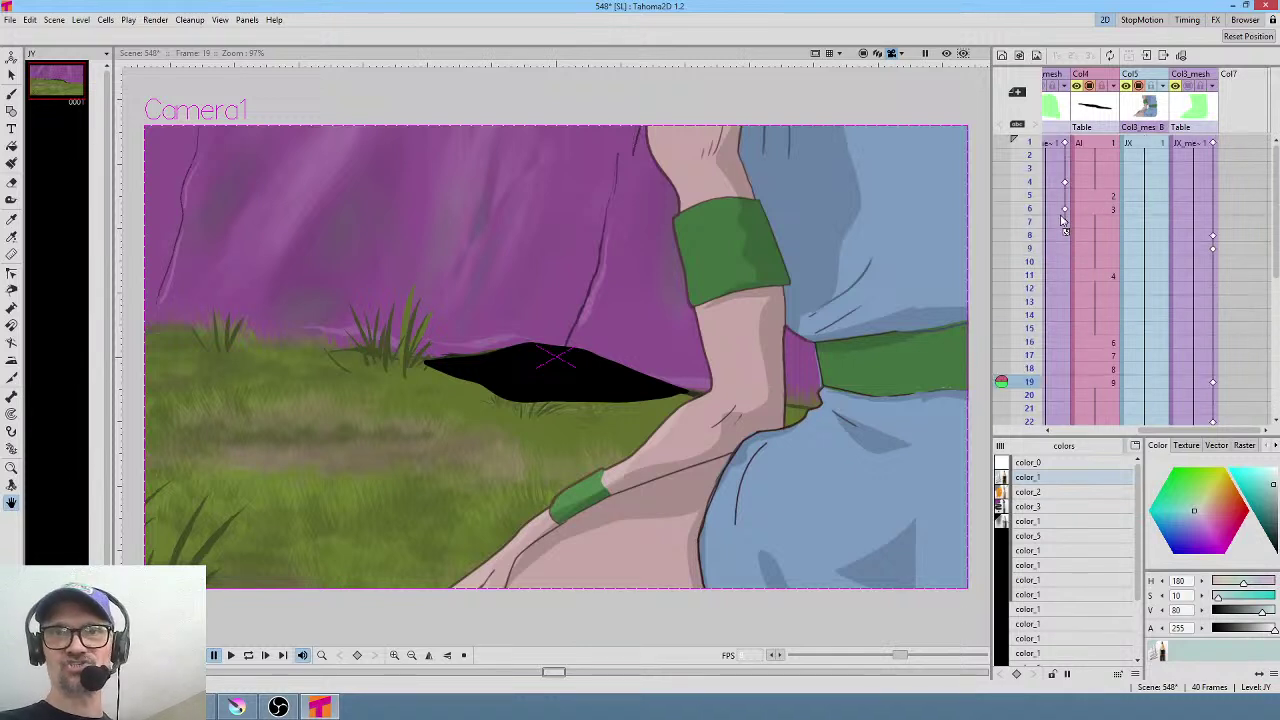
Clear the Col4 cells from frame 7 to 40 and extend drawing 3 from frame 6 through frame 40.
click(1103, 220)
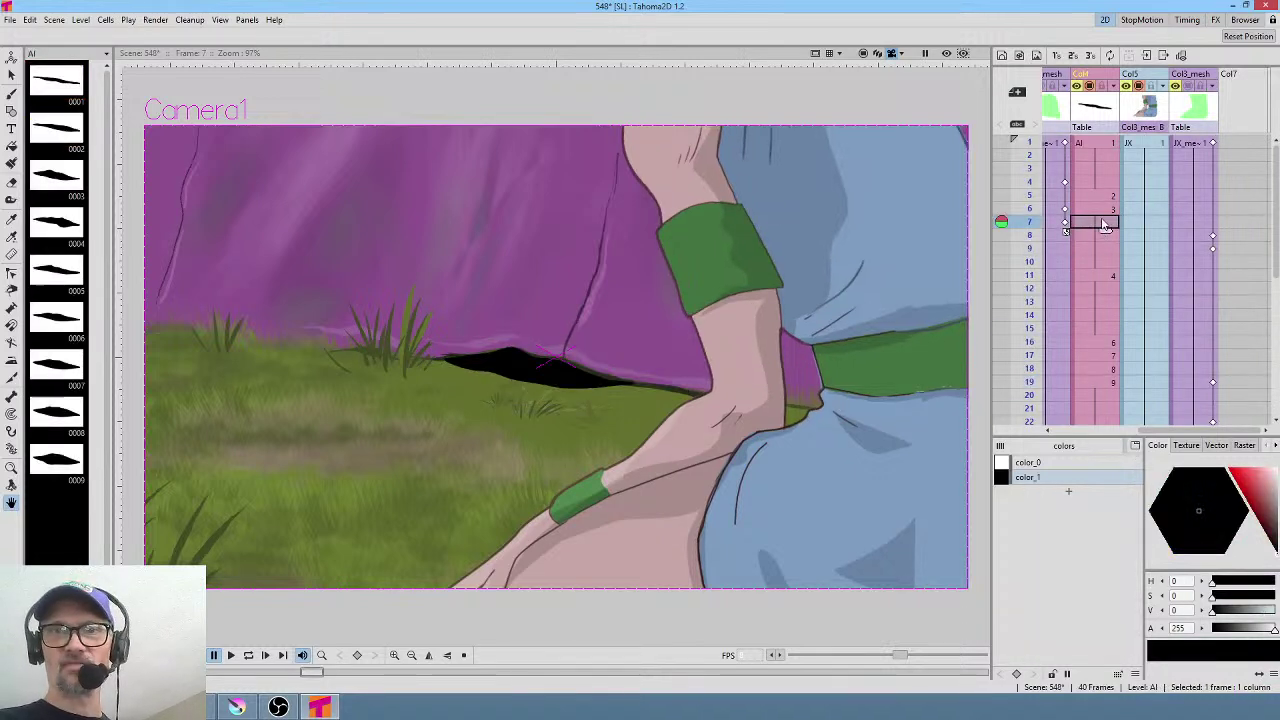
scroll(1100, 210, down, 10)
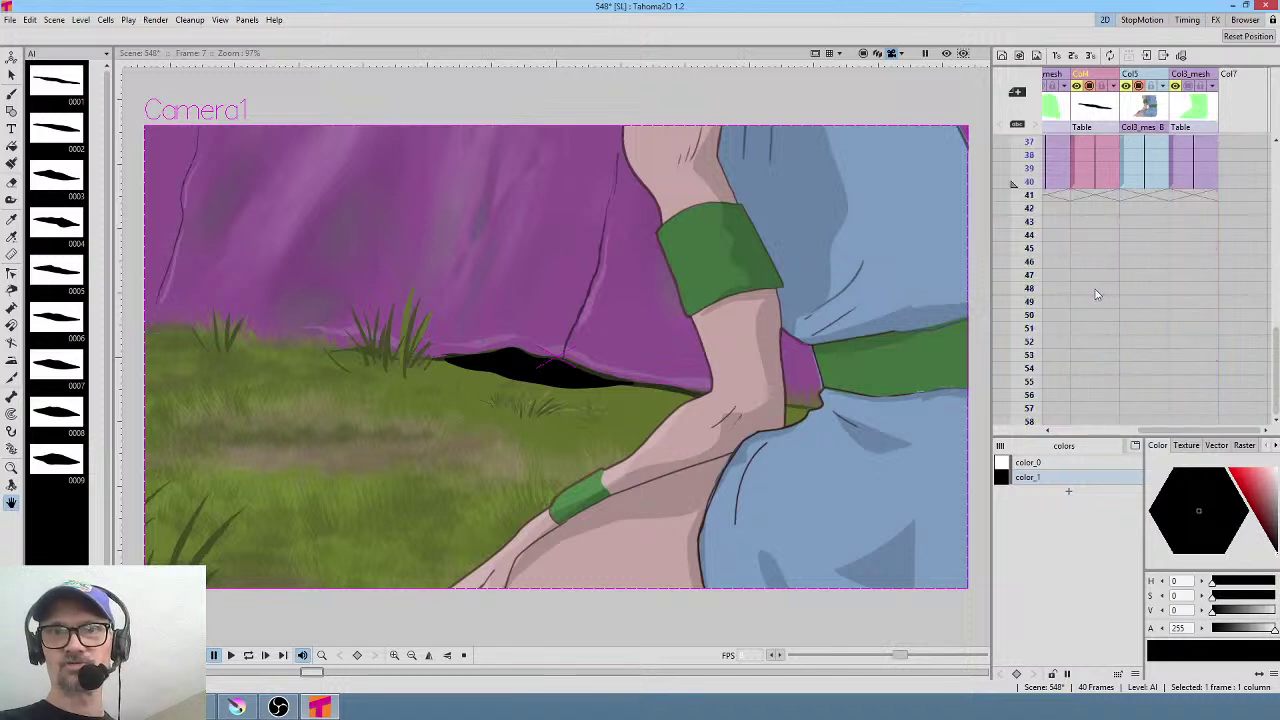
shift+click(1100, 188)
key(Delete)
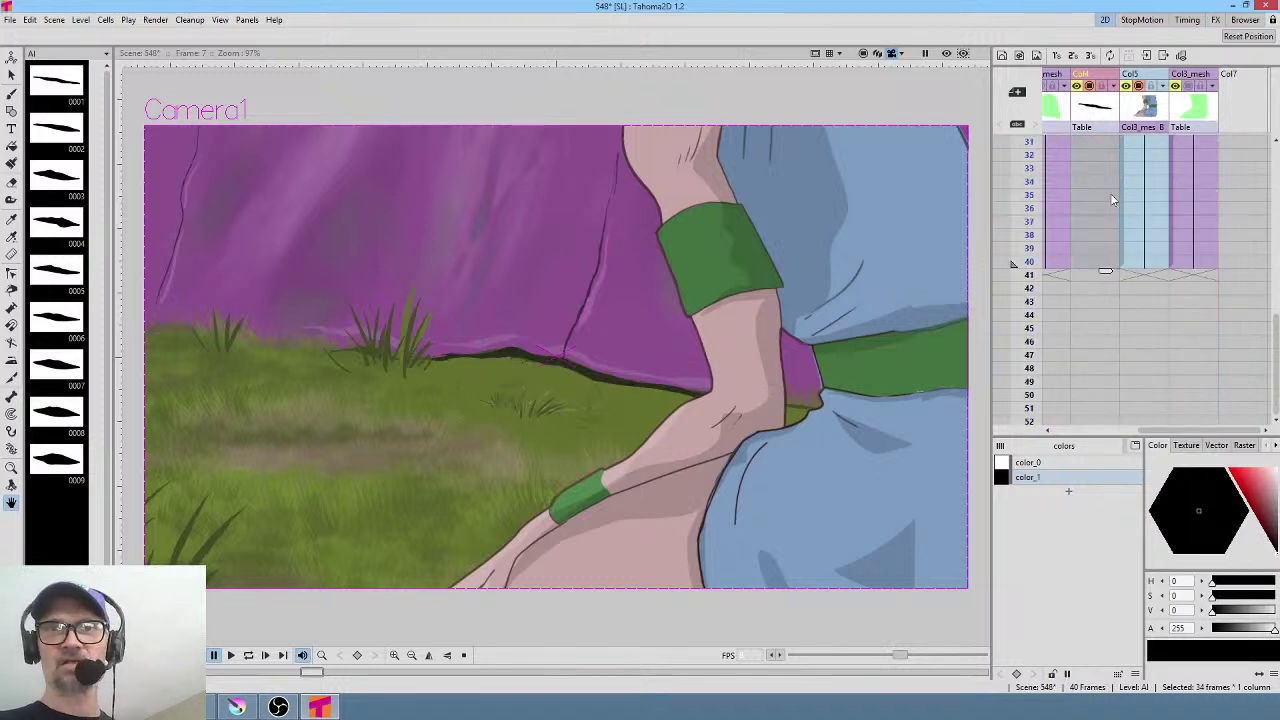
scroll(1104, 200, up, 10)
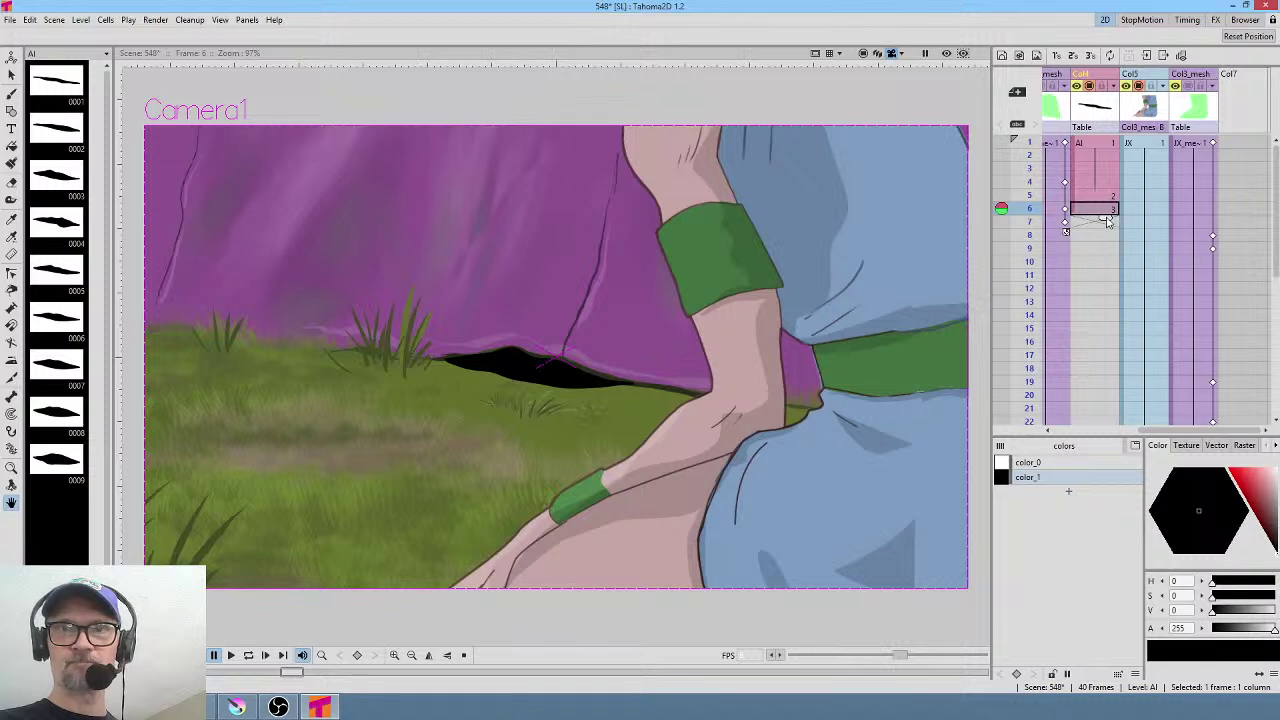
drag(1108, 222, 1085, 420)
scroll(1087, 233, up, 5)
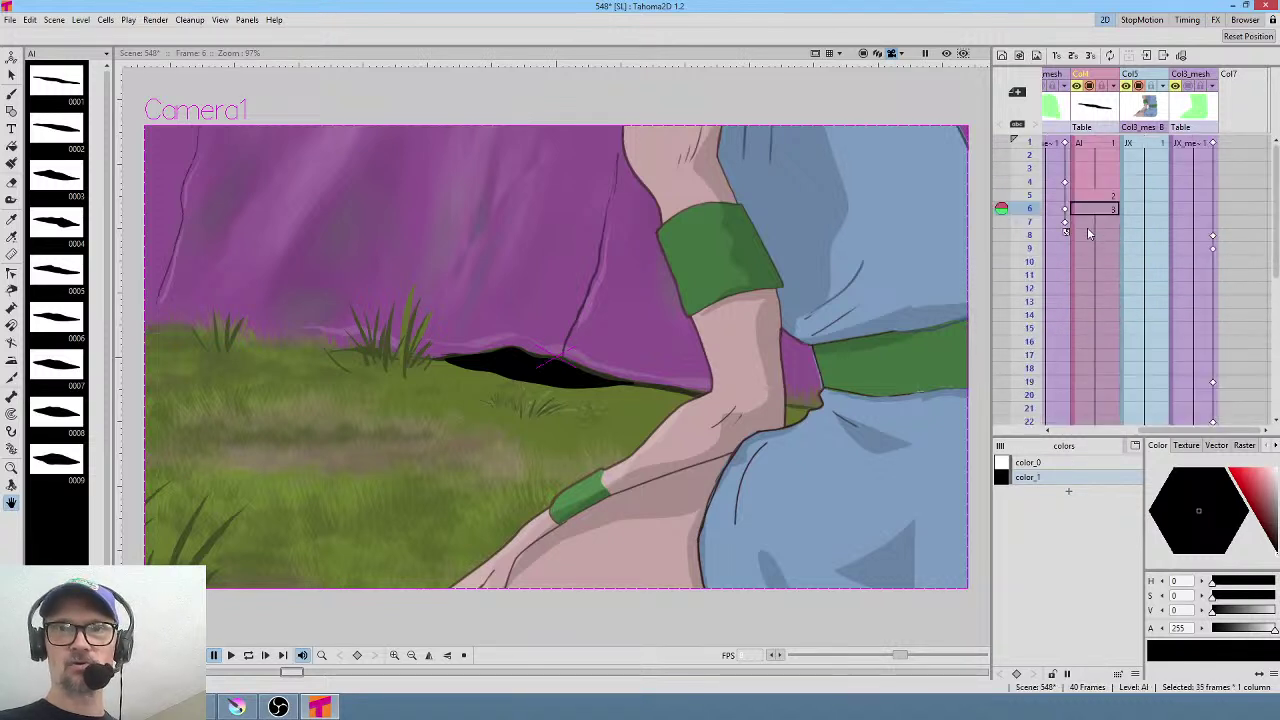
Save all changes to scene 548.
mouse_move(1028, 148)
mouse_down()
mouse_move(1030, 268)
mouse_move(1029, 155)
mouse_up()
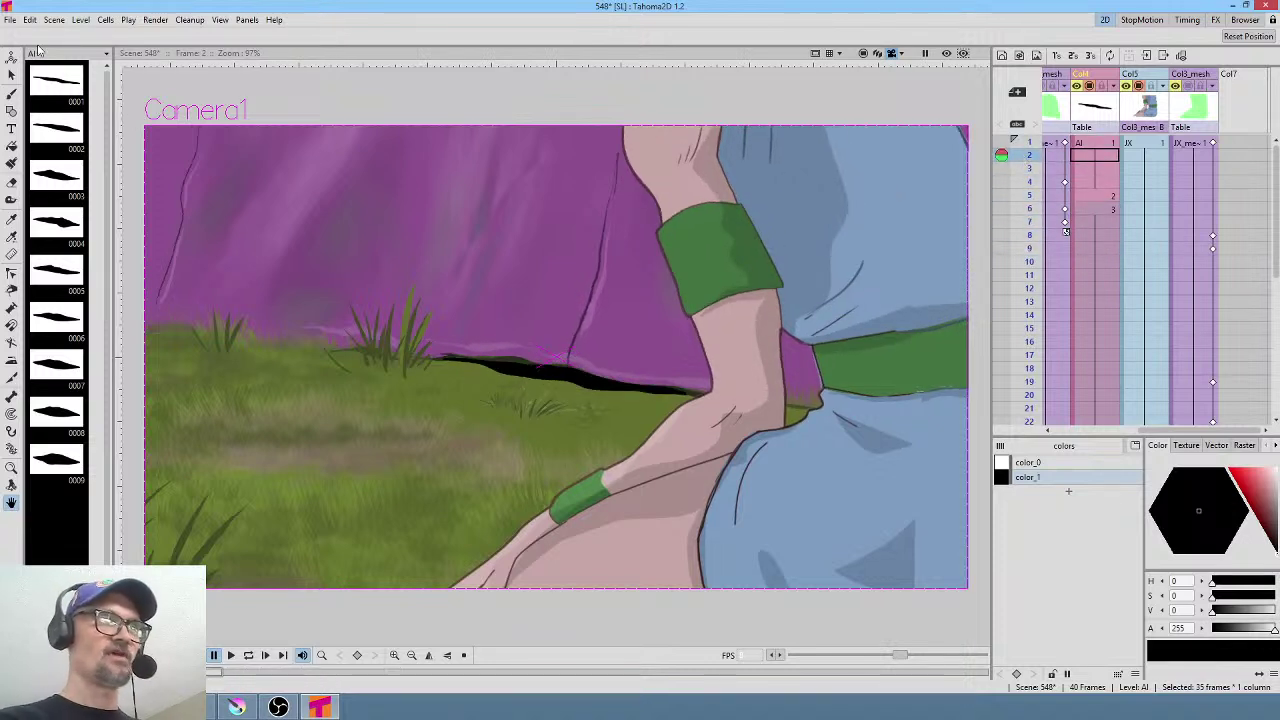
click(14, 22)
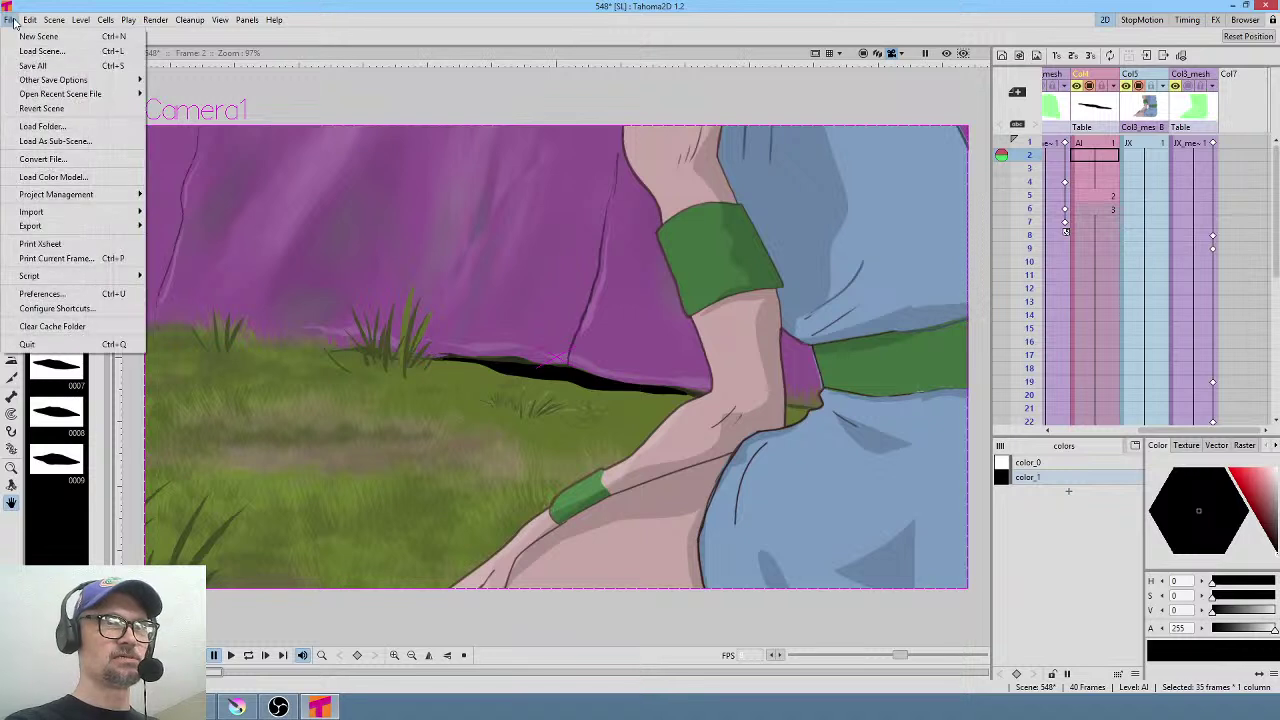
click(33, 68)
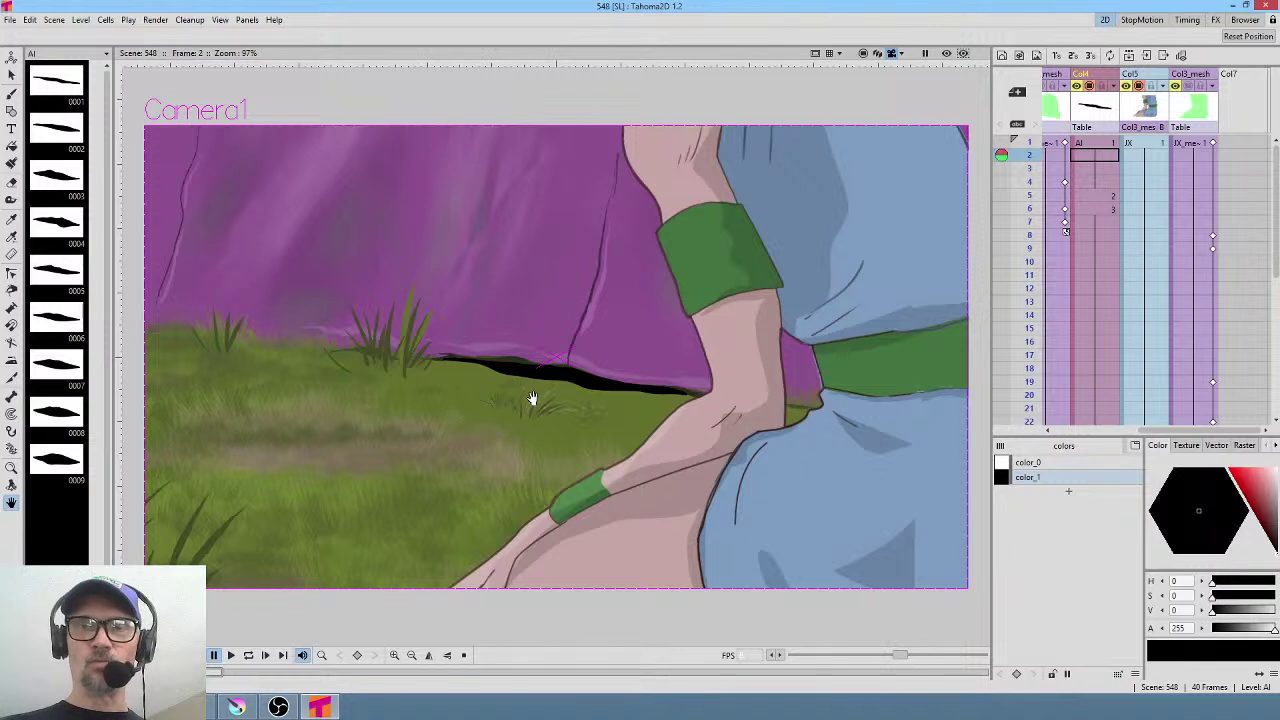
Insert an empty column right after Col4 and select its frame 4 cell for drawing.
click(1099, 143)
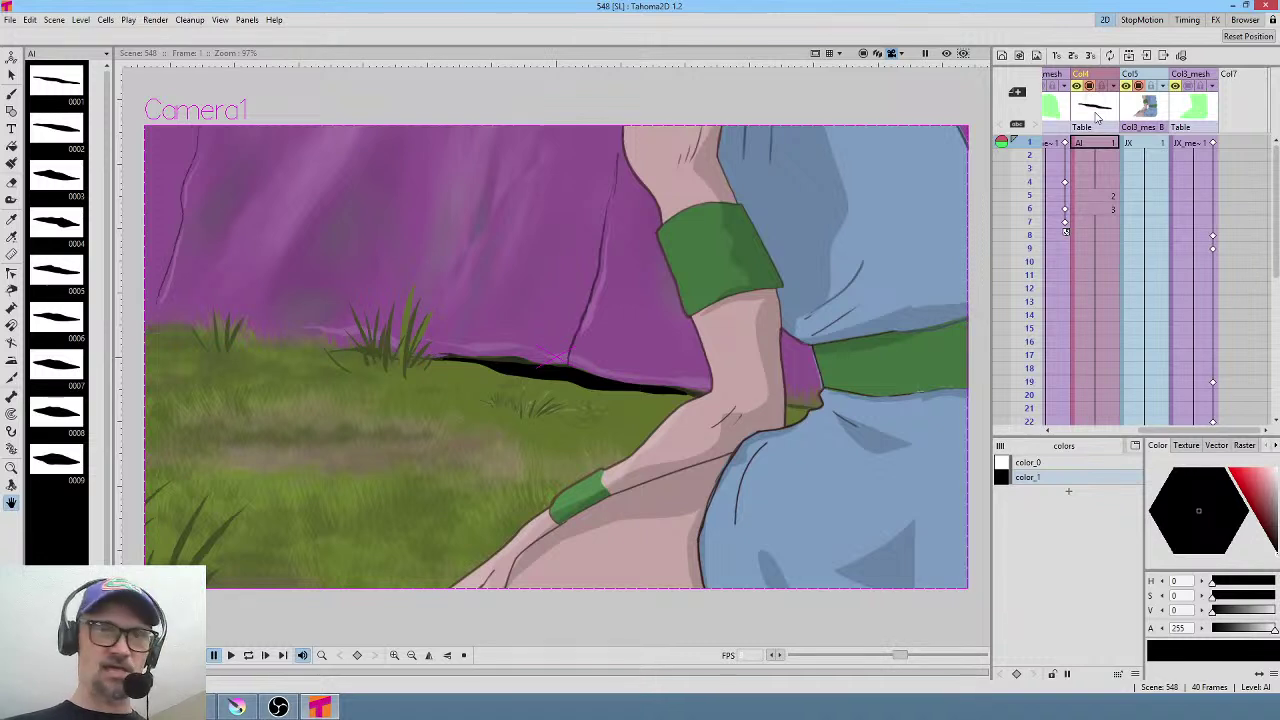
key(shift+Insert)
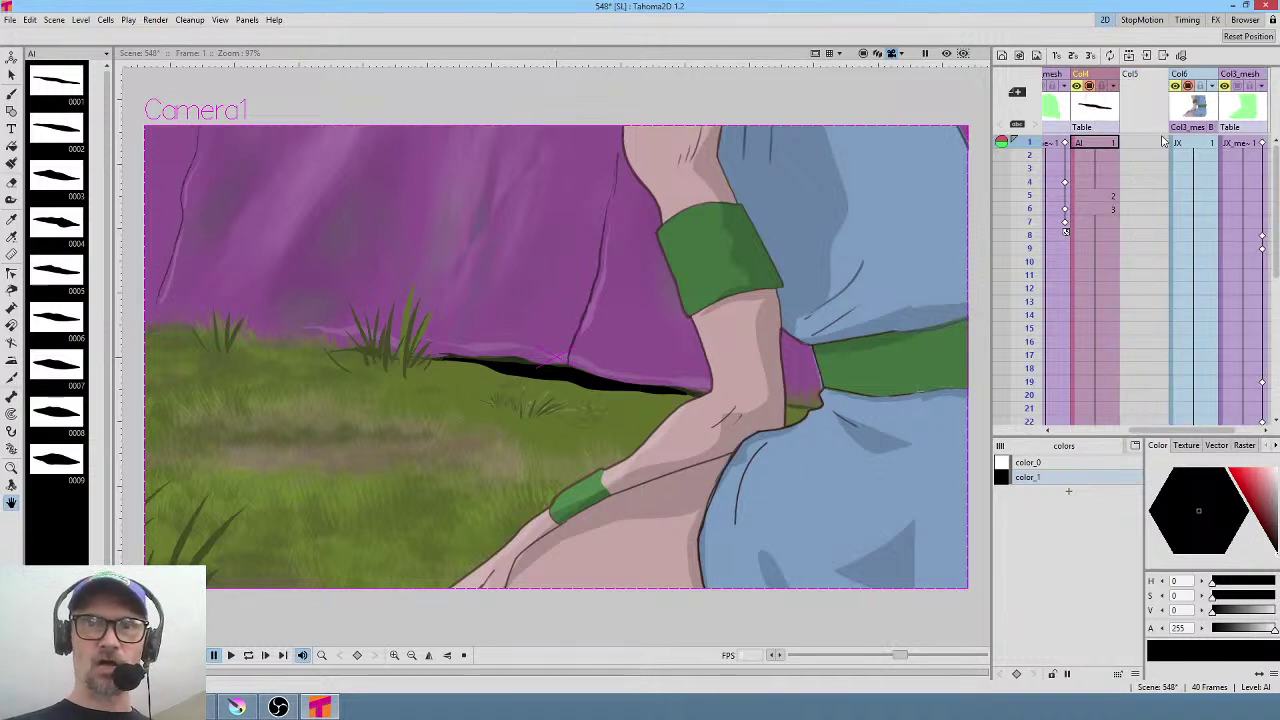
click(1158, 142)
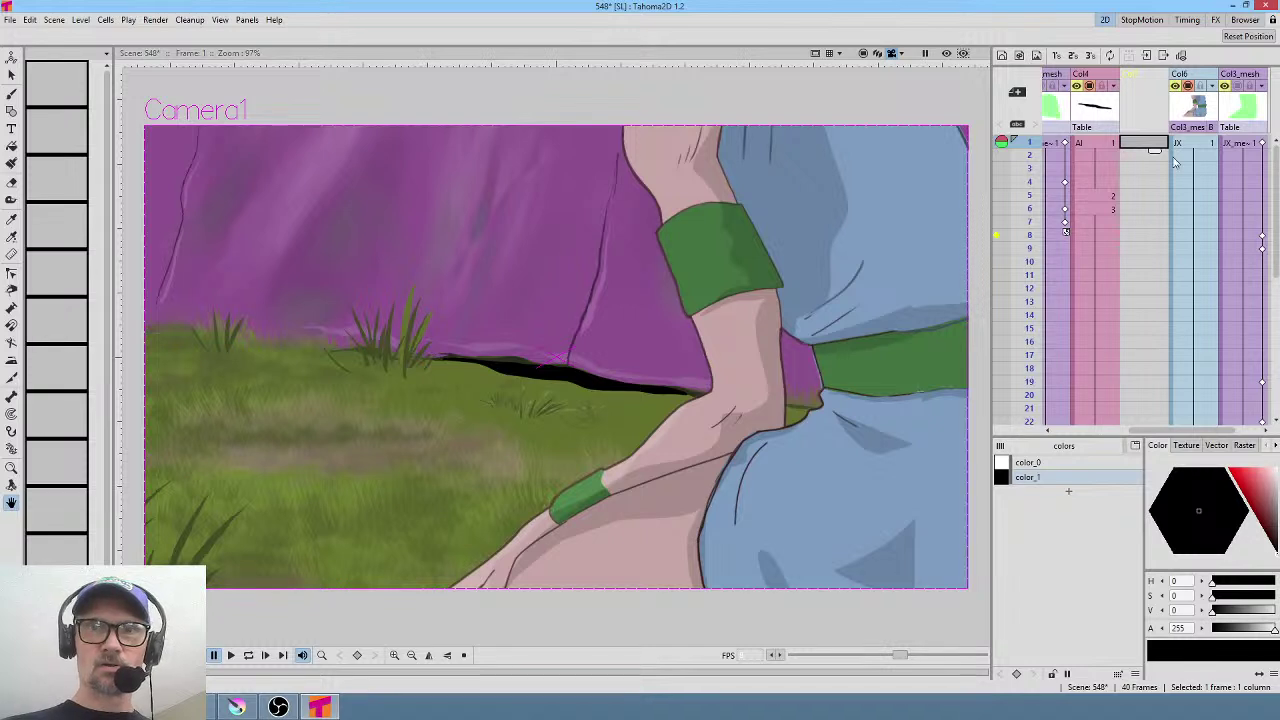
mouse_move(1029, 150)
mouse_down()
mouse_move(1029, 236)
mouse_move(1030, 168)
mouse_move(1030, 182)
mouse_up()
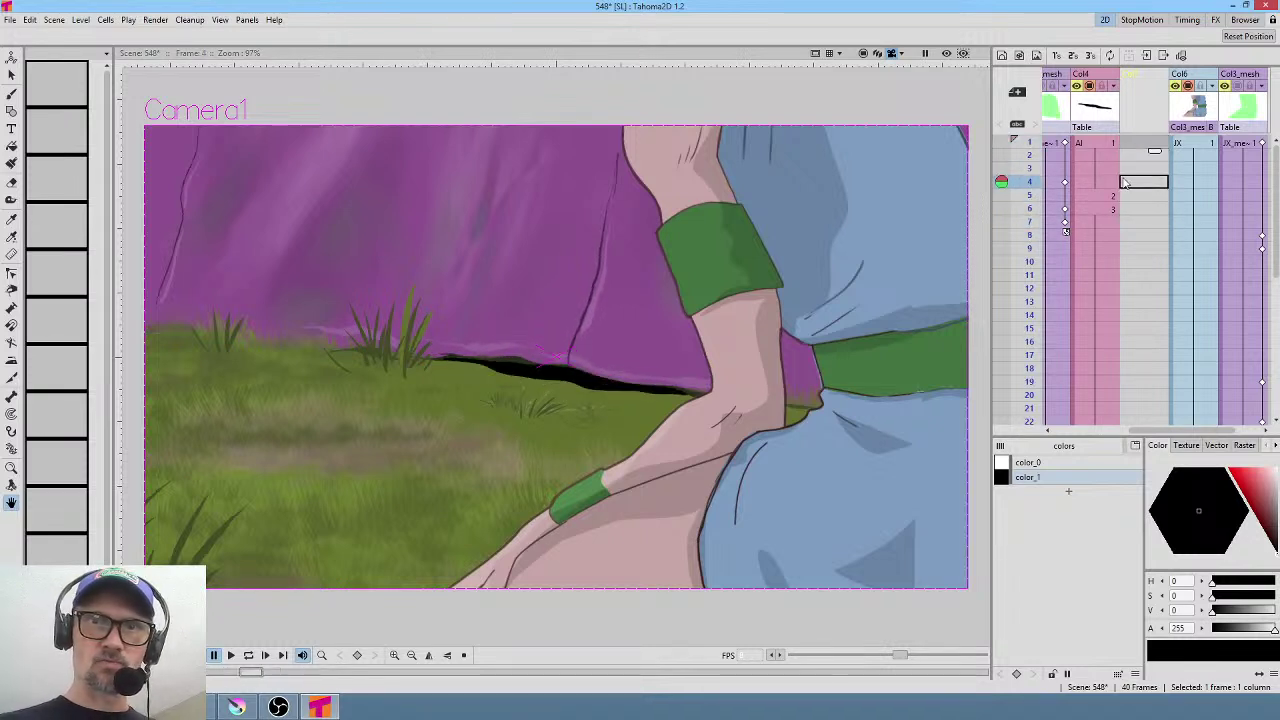
click(1155, 180)
Add a palette style using a raster pencil brush in pure red (H 0, S 100, V 100) and activate the Brush tool.
scroll(591, 323, up, 4)
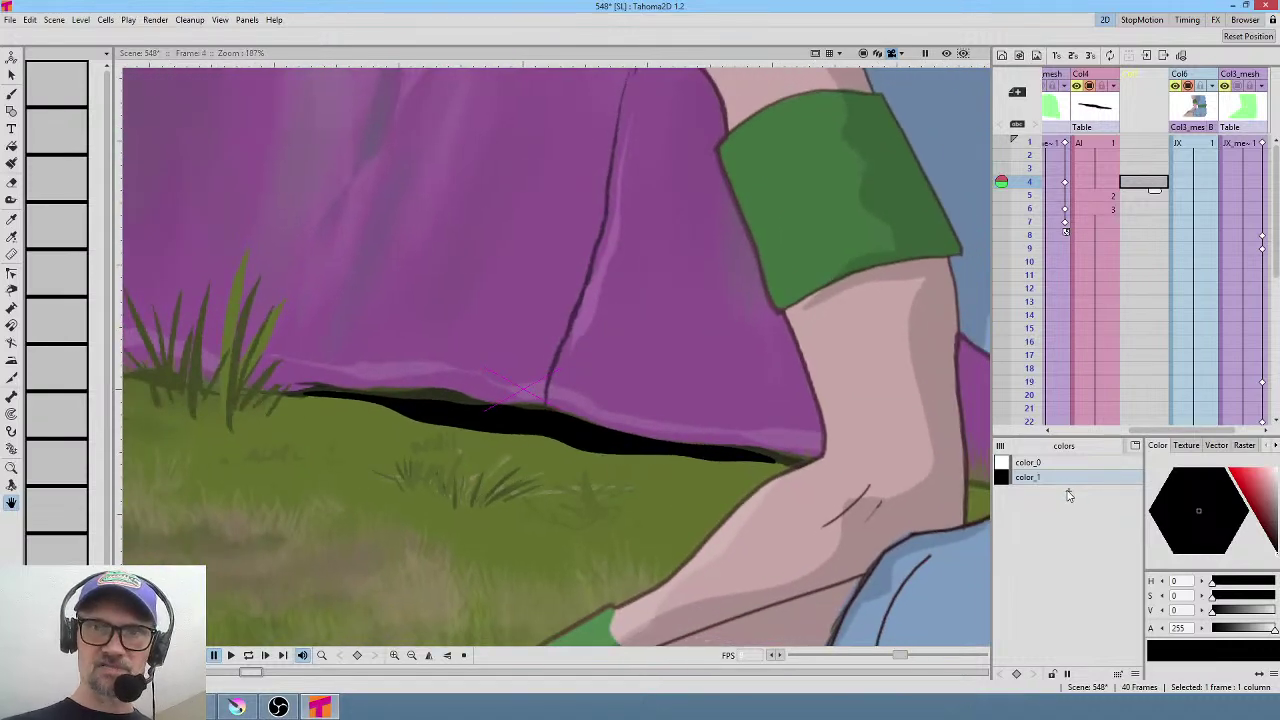
click(1068, 491)
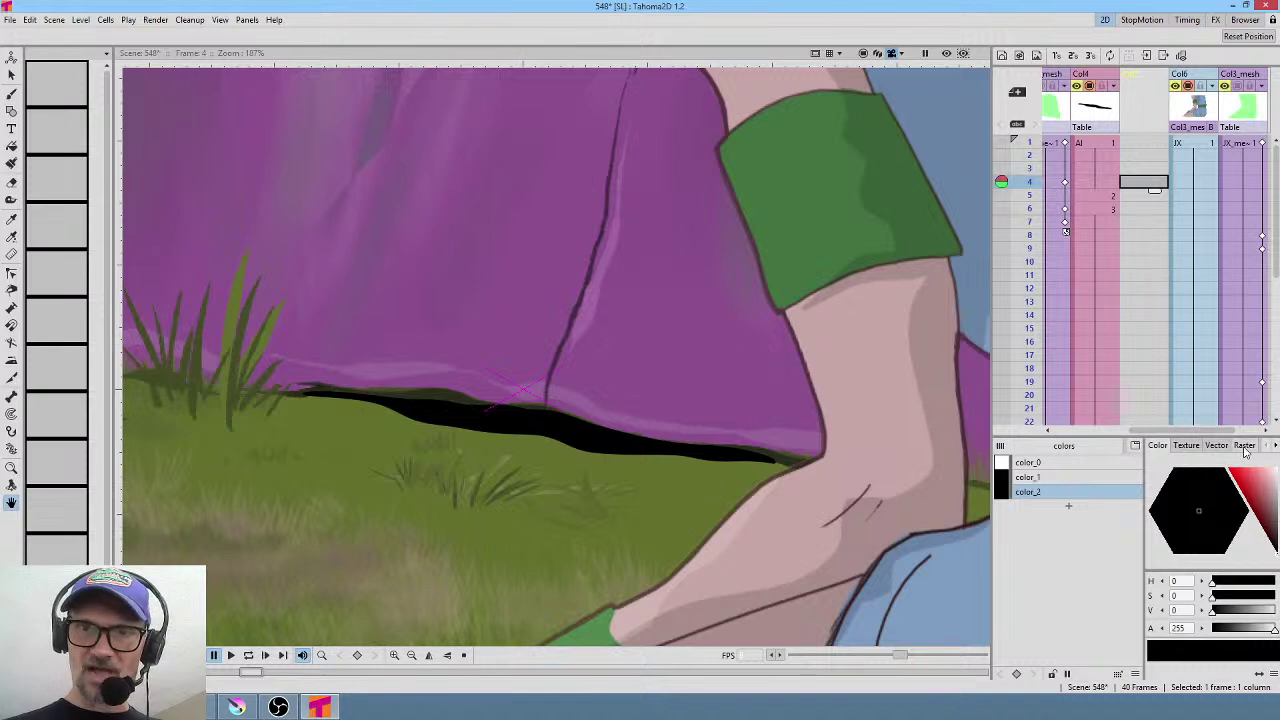
click(1244, 446)
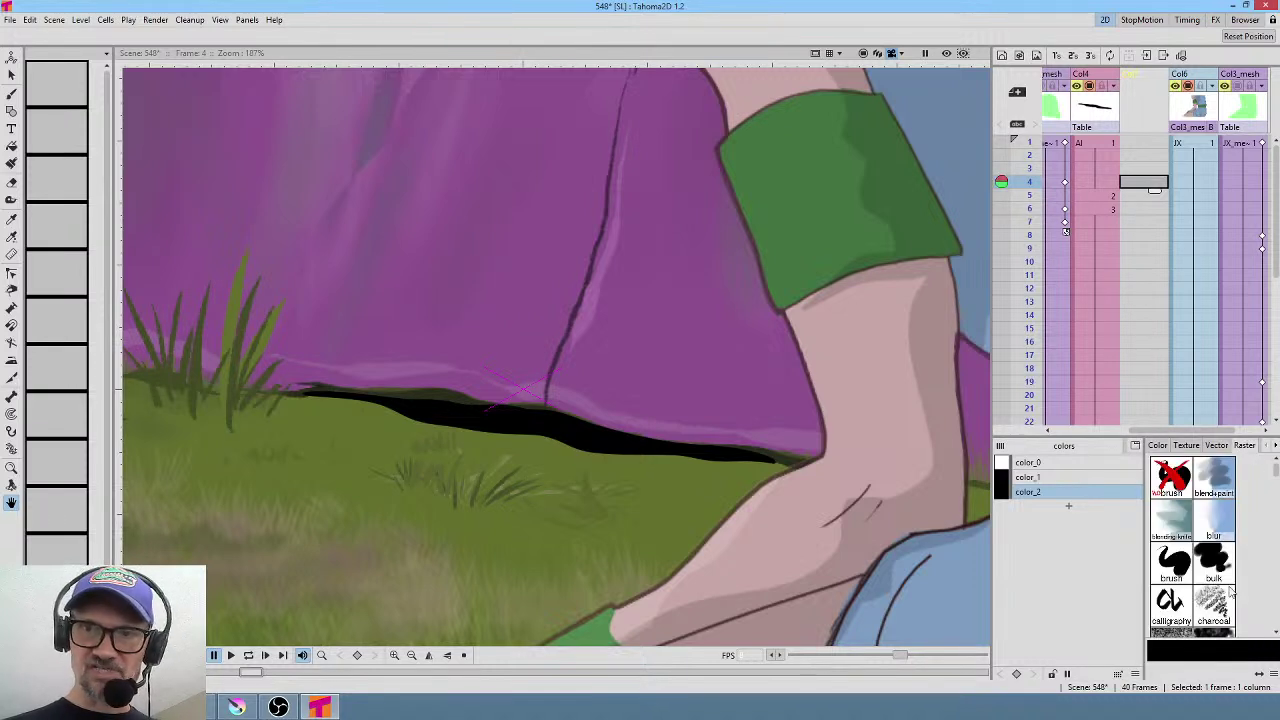
drag(1275, 478, 1275, 498)
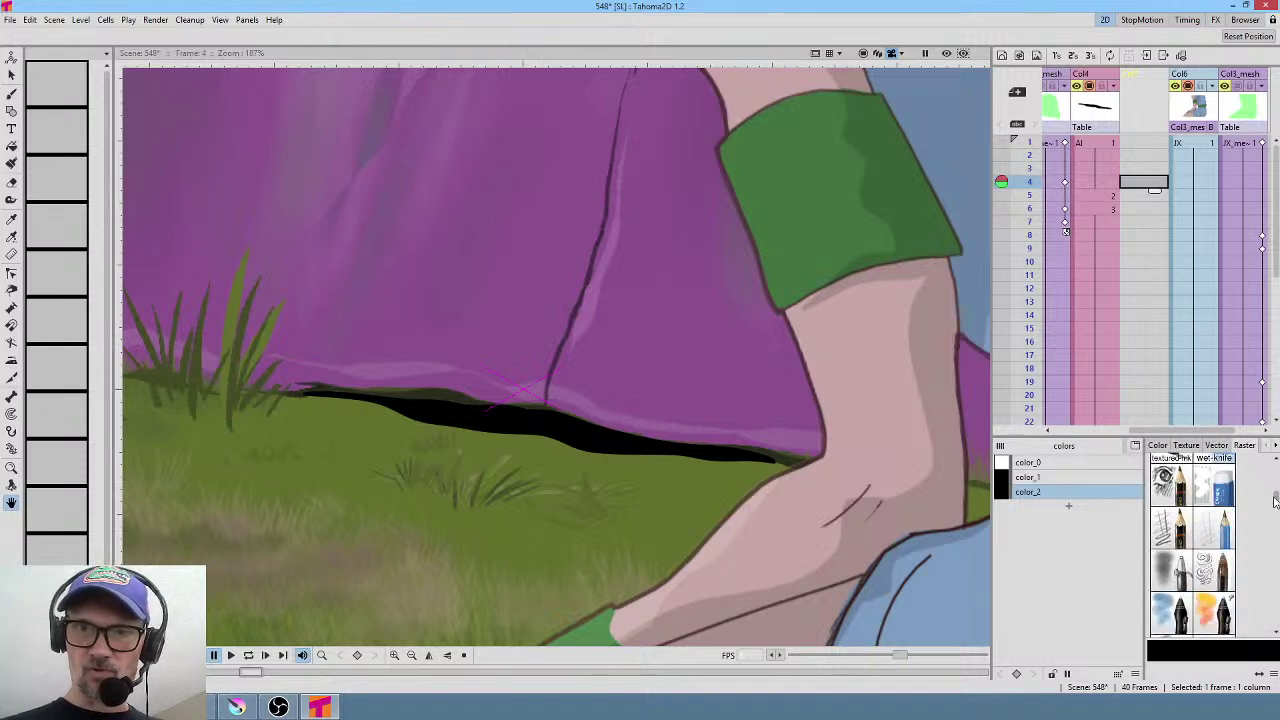
click(1178, 527)
click(1157, 445)
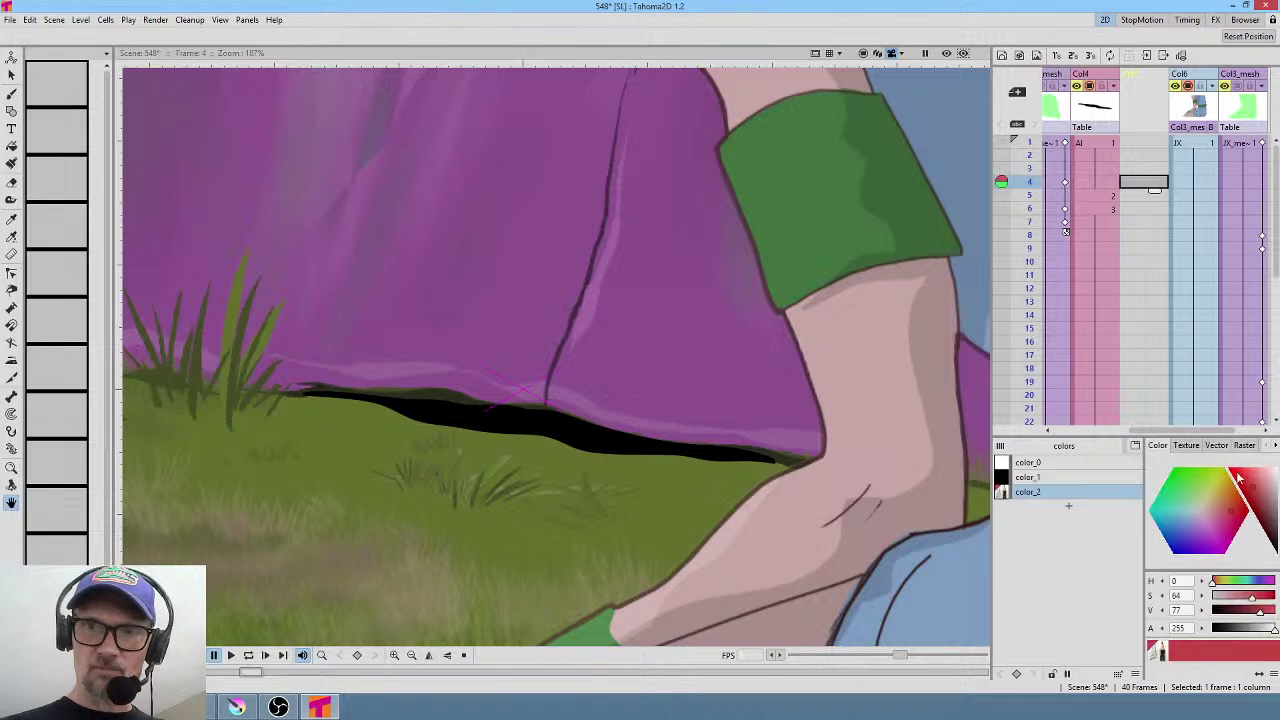
key(b)
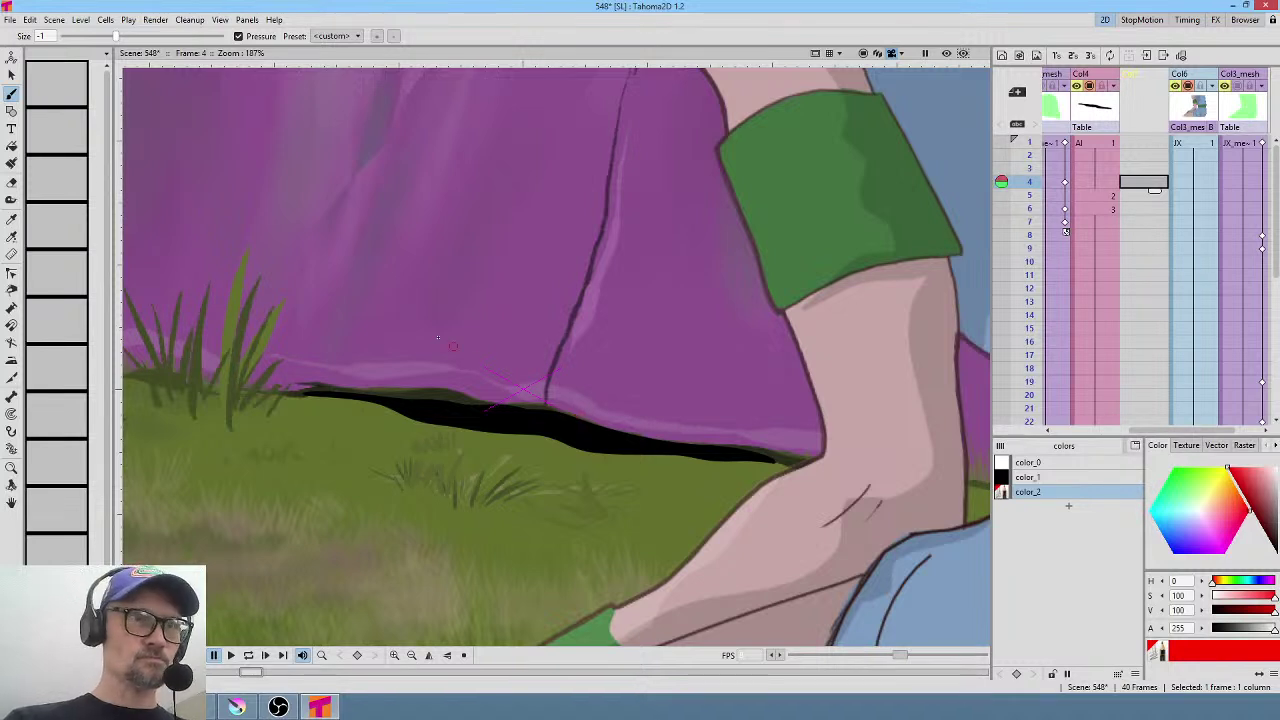
Create a new drawing at frame 4 of the inserted column and scrub frames 1 to 4 to check the cloth's motion.
click(620, 425)
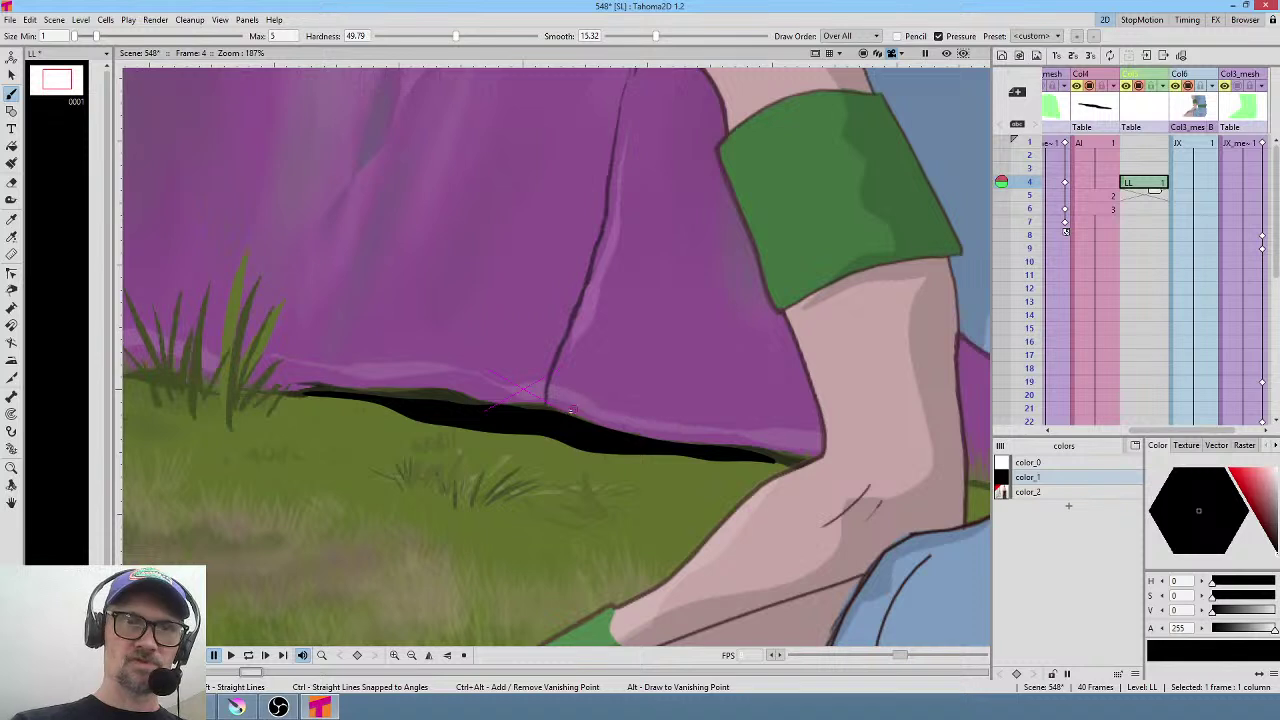
click(1031, 145)
drag(1031, 152, 1031, 183)
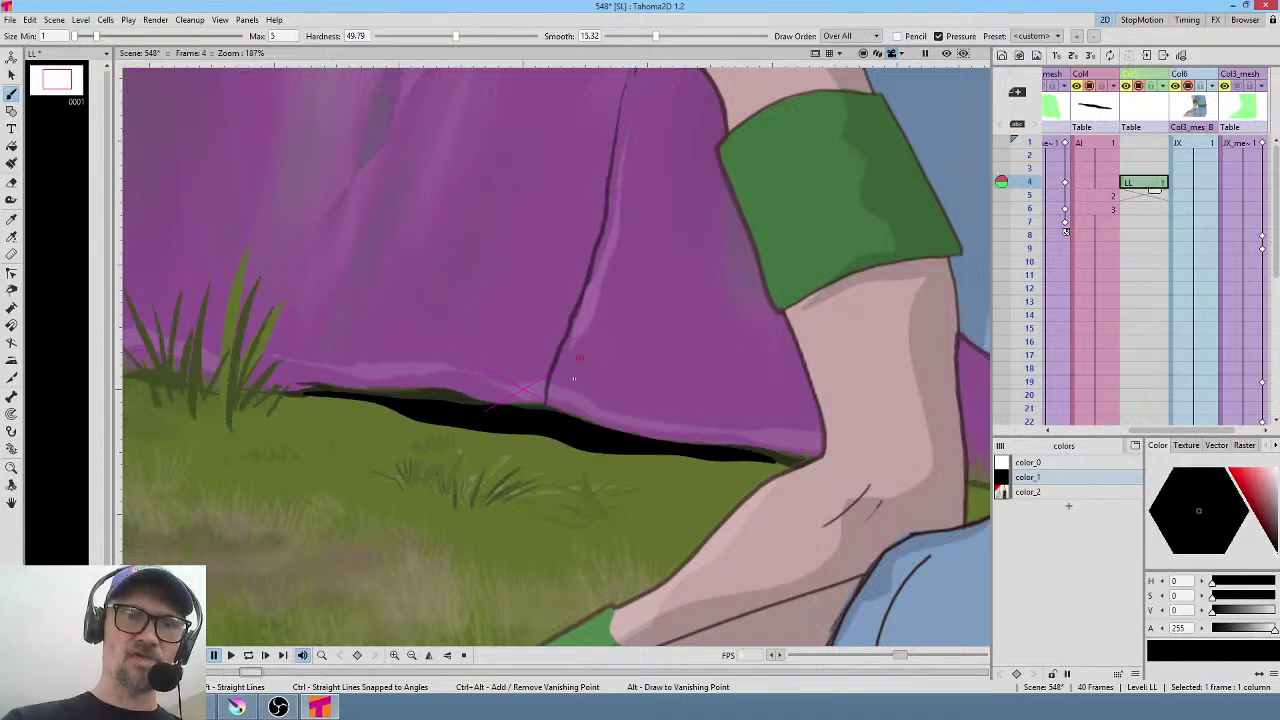
Undo a trial finger stroke in black and sketch four fingers in red pencil gripping the cloth's lower edge at frame 4.
mouse_move(578, 414)
mouse_down()
mouse_move(571, 382)
mouse_move(560, 412)
mouse_up()
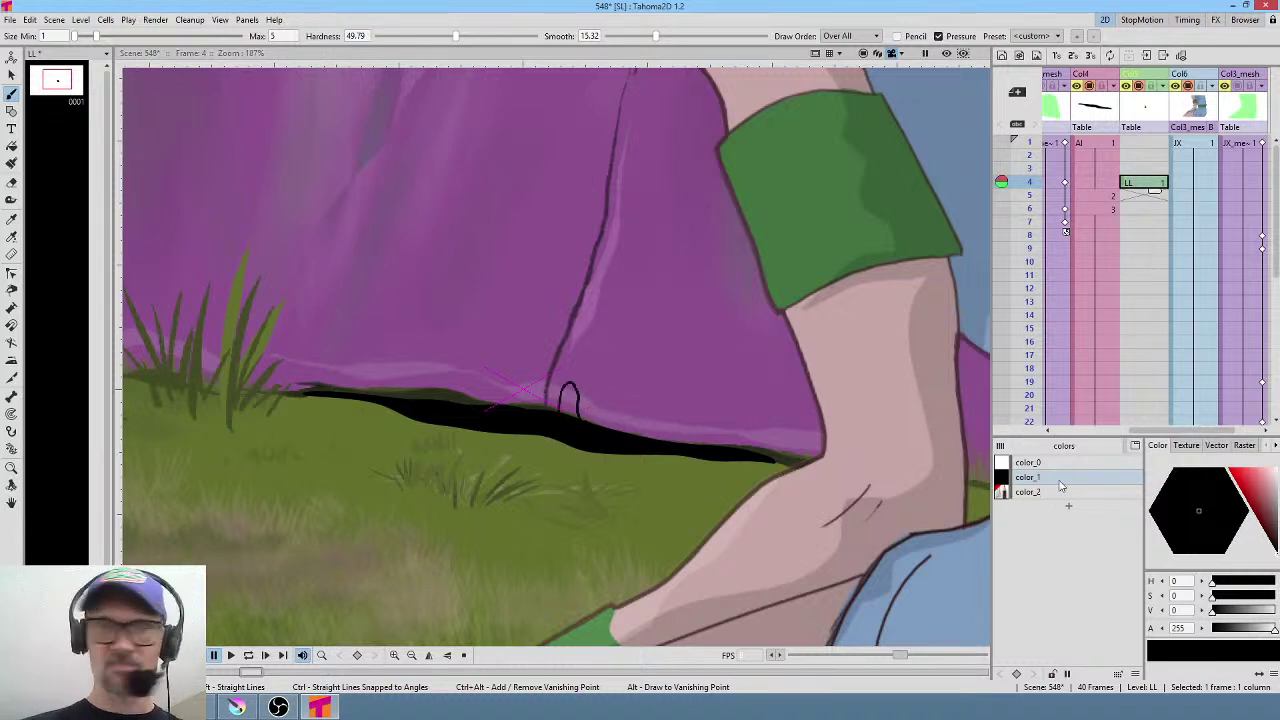
key(ctrl+z)
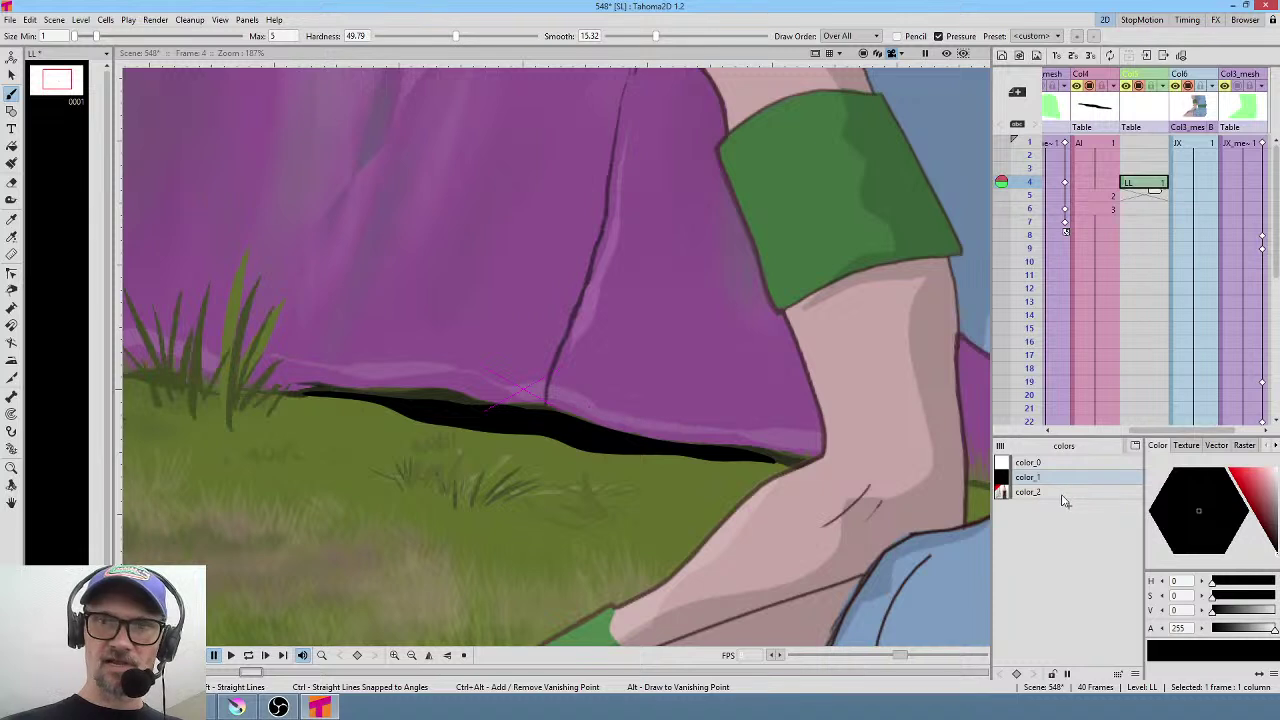
click(1066, 492)
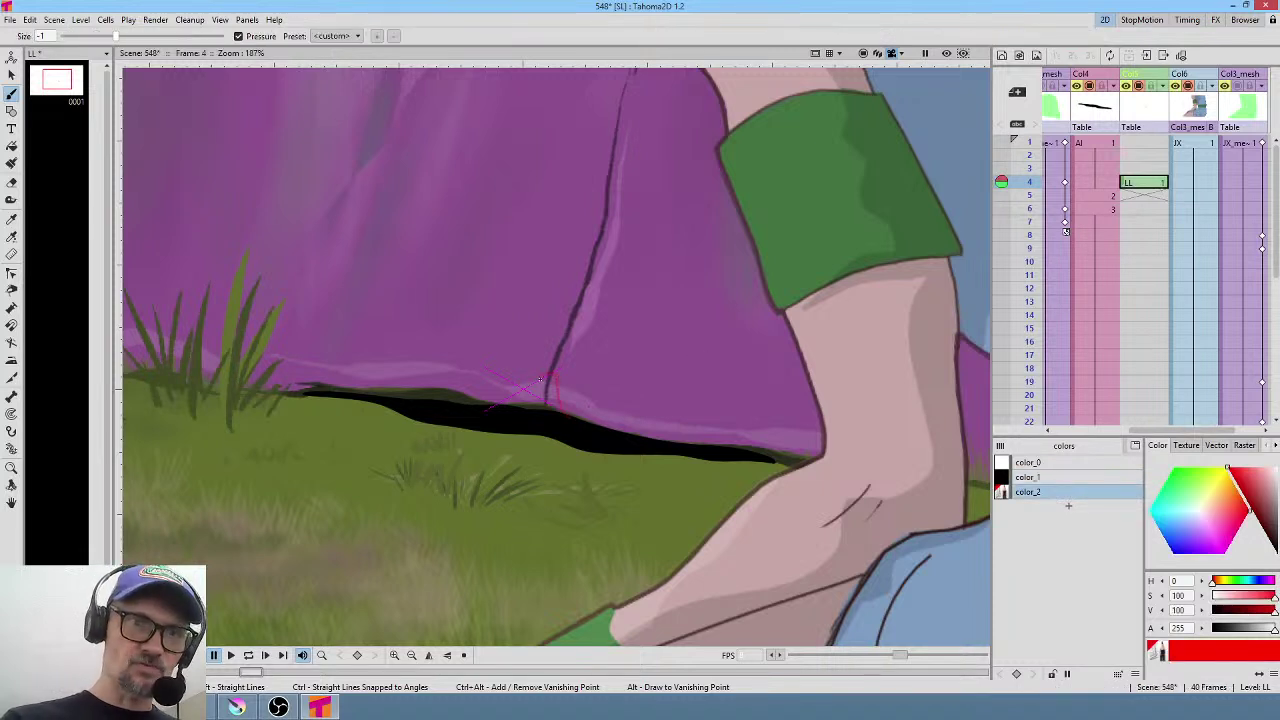
drag(540, 415, 555, 390)
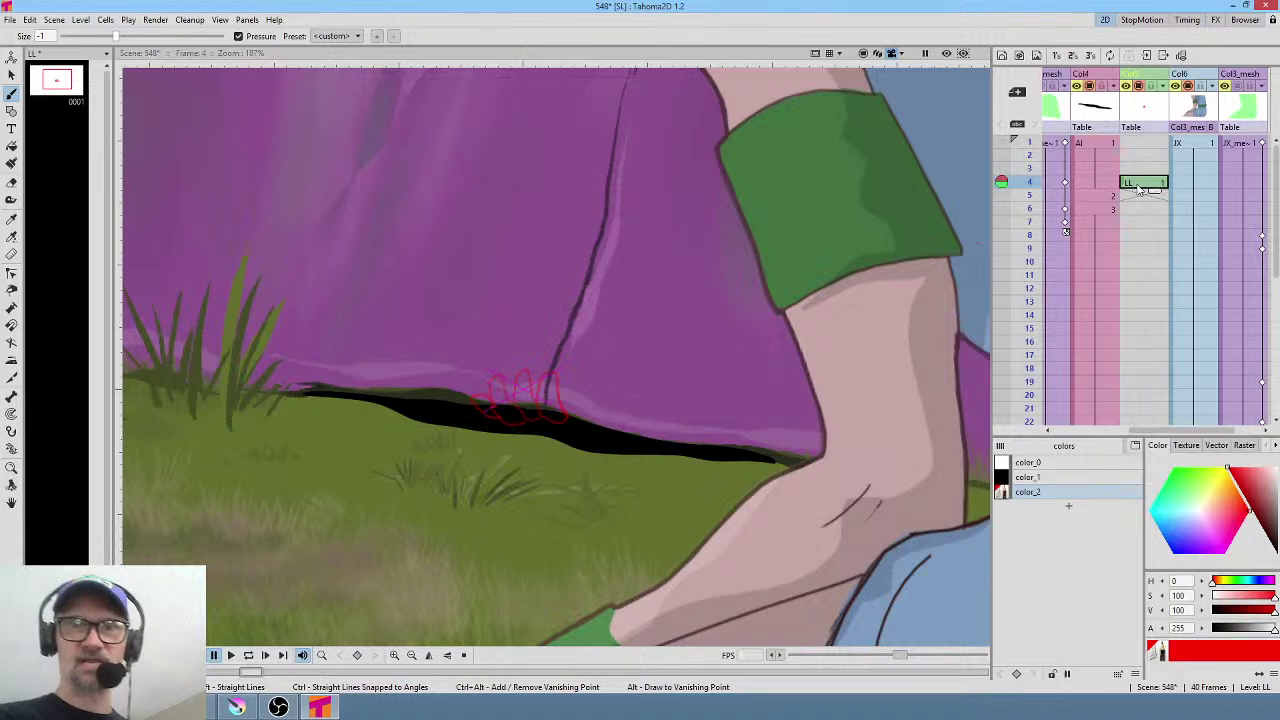
Try flipping the red finger sketch horizontally with a freehand selection, and delete the sketch.
key(s)
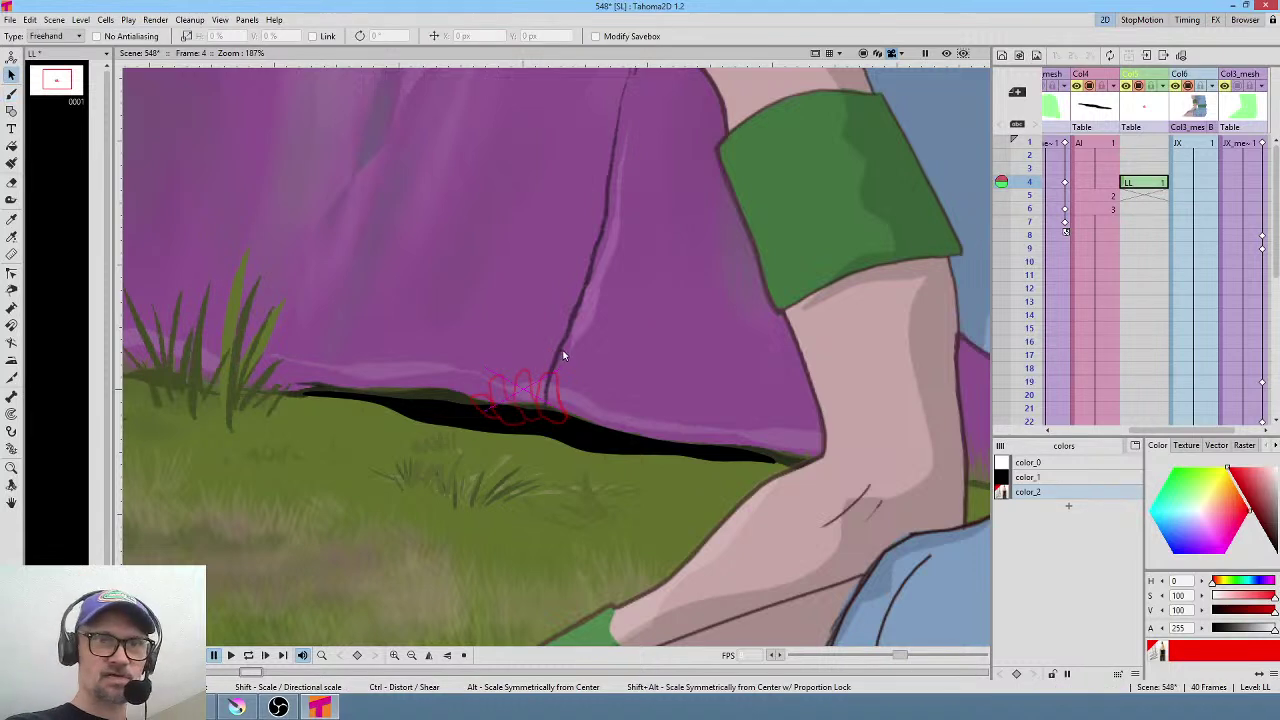
mouse_move(560, 350)
mouse_down()
mouse_move(470, 350)
mouse_move(462, 432)
mouse_move(550, 441)
mouse_move(581, 388)
mouse_move(558, 352)
mouse_up()
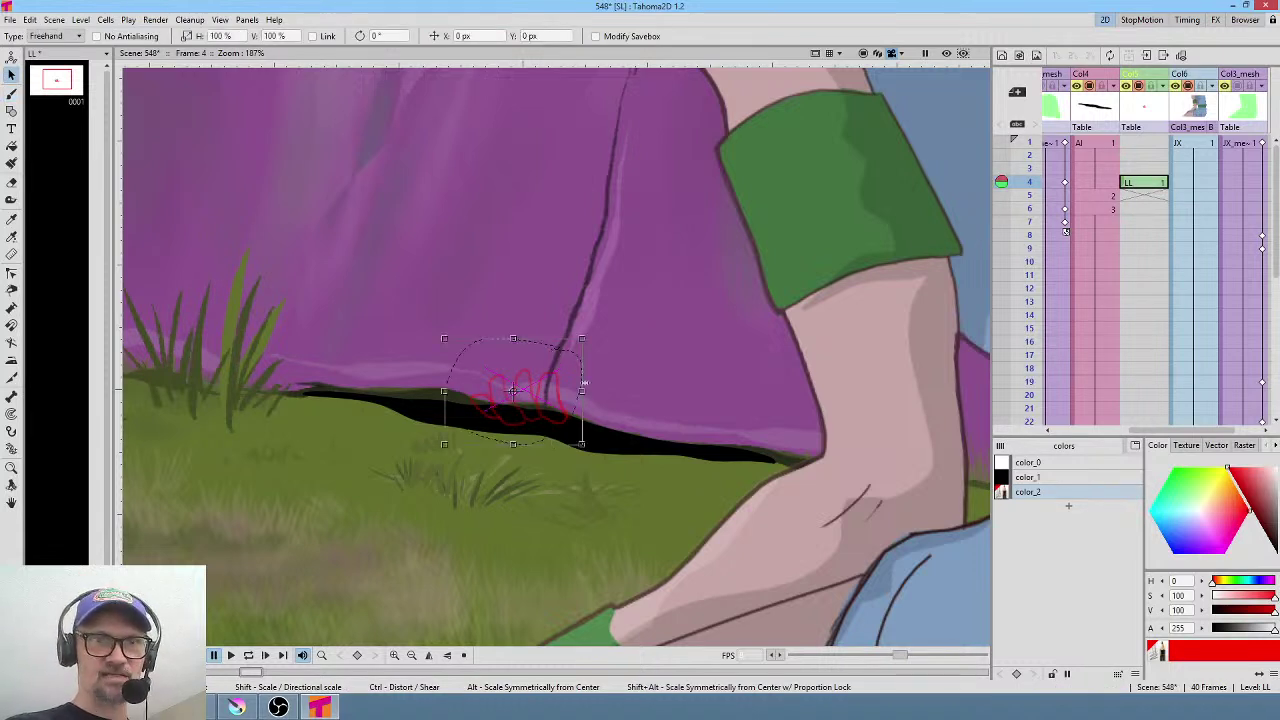
drag(443, 392, 723, 393)
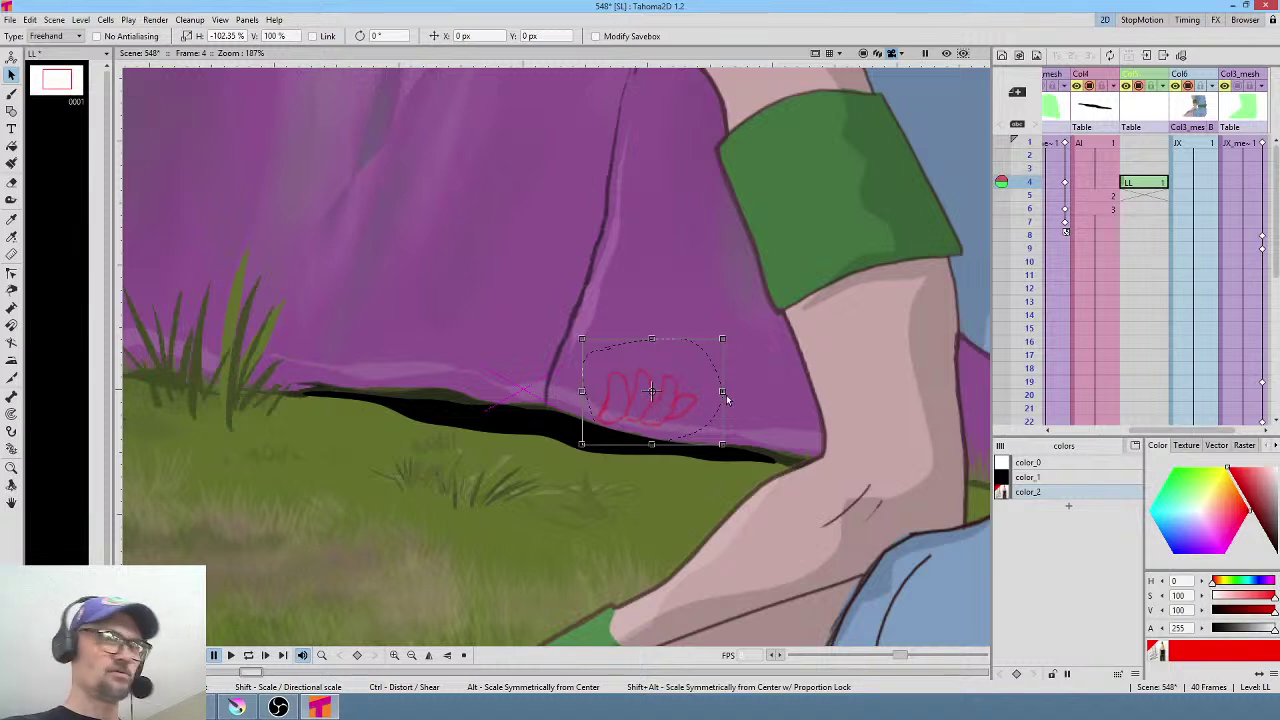
key(Delete)
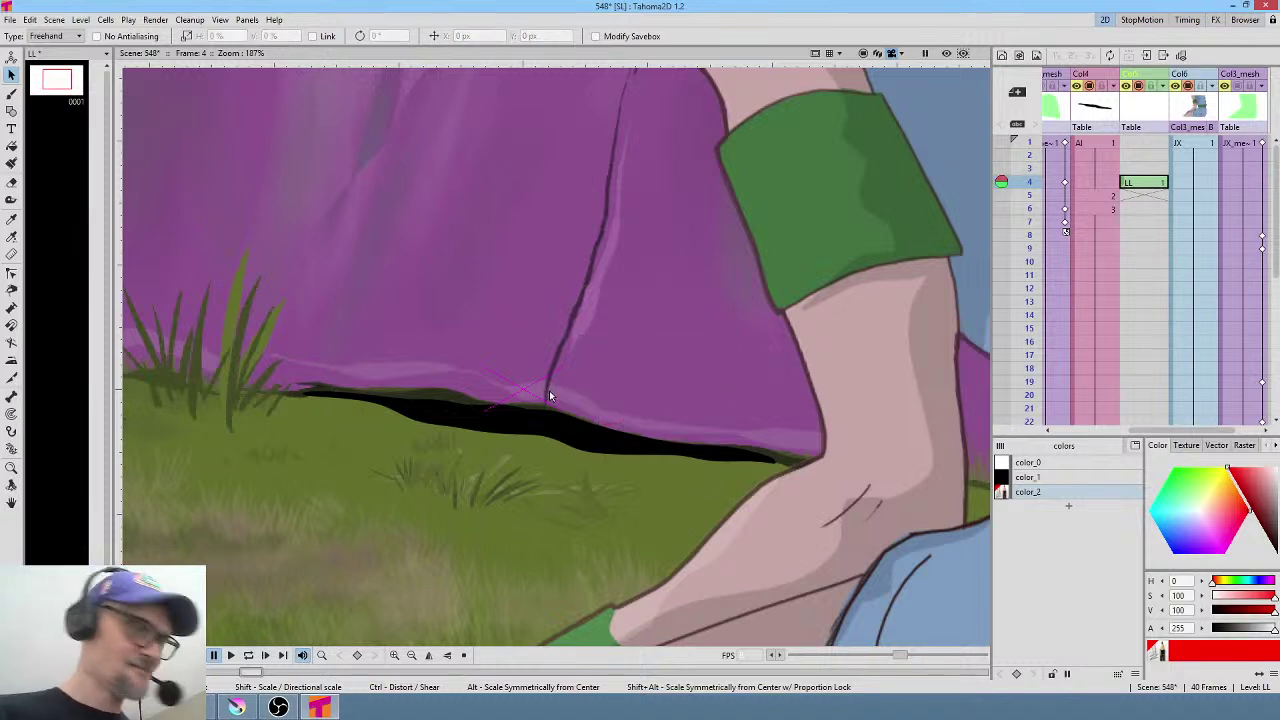
Change the pencil style to yellow (H 58, S 100, V 100) and sketch four fingers over the cloth's lower edge at frame 4.
key(b)
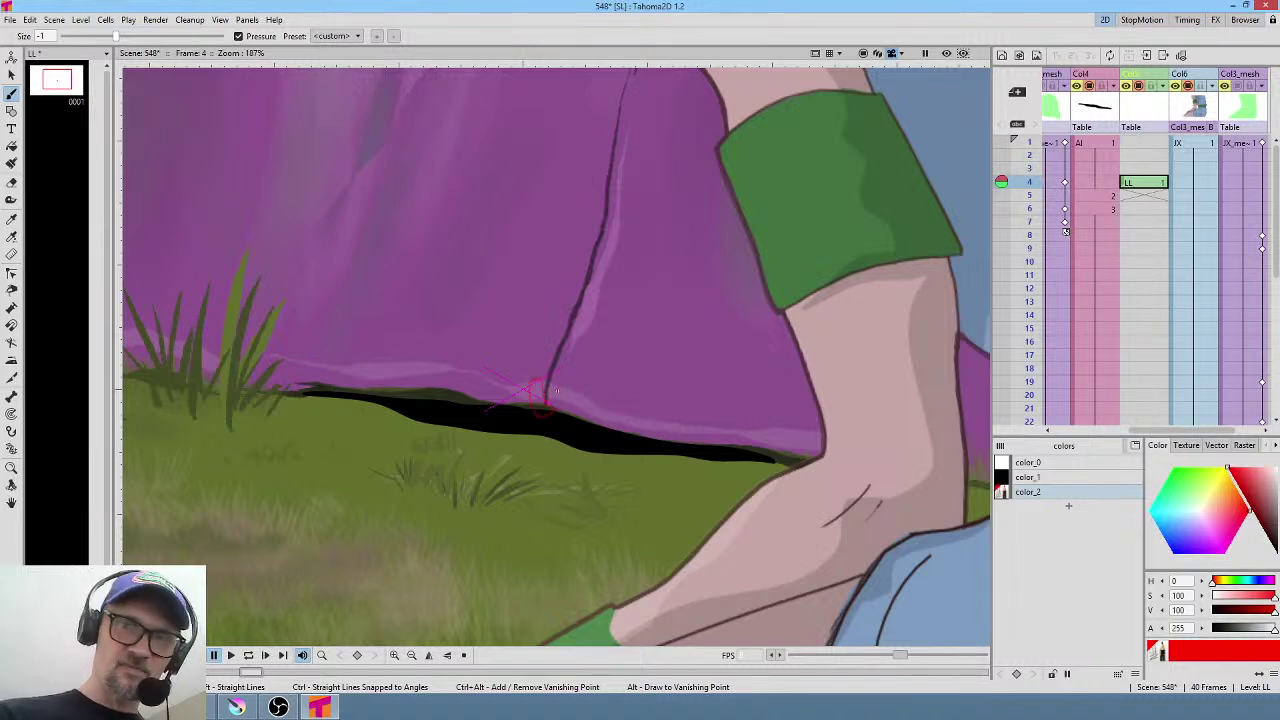
click(1226, 470)
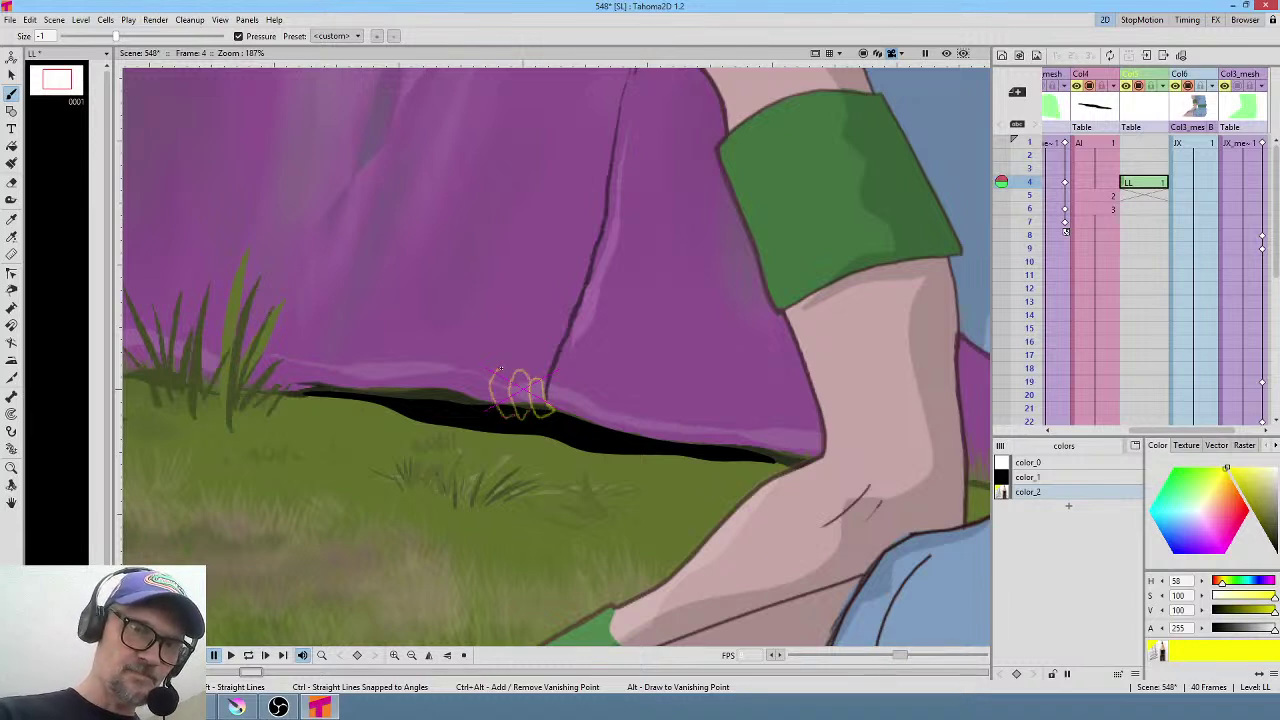
drag(483, 412, 478, 380)
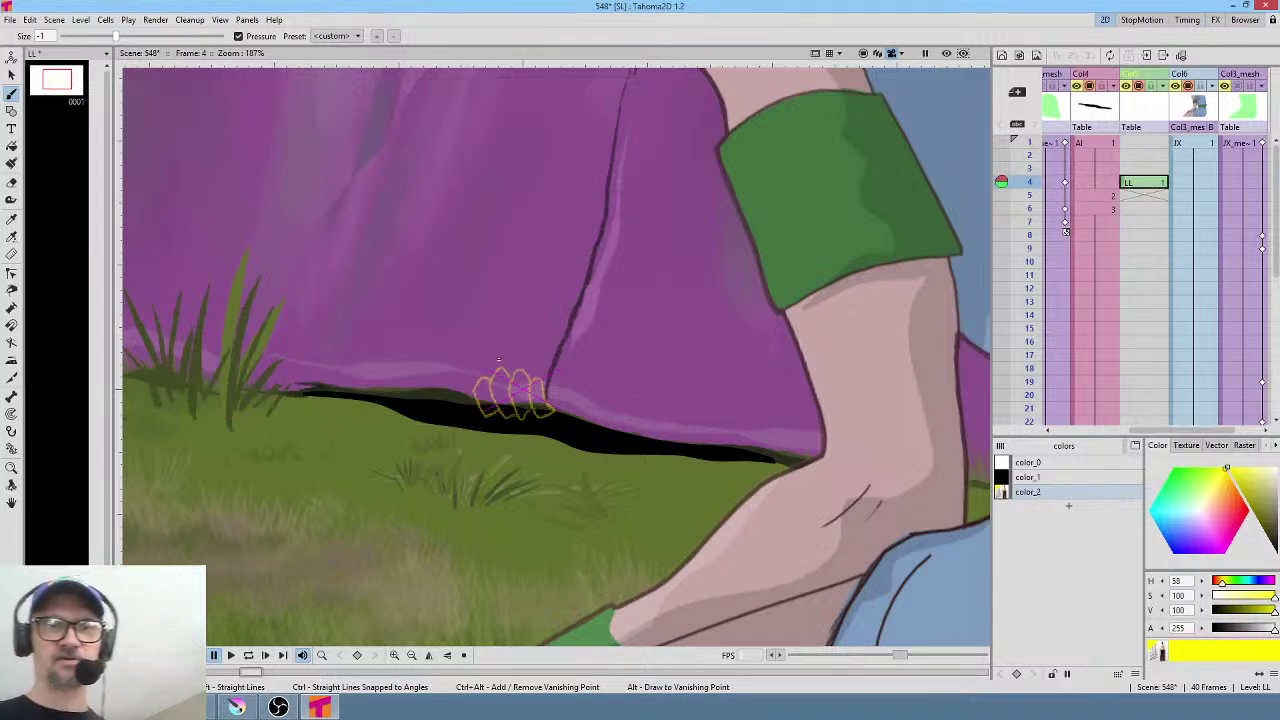
key(Down)
key(Down)
key(Down)
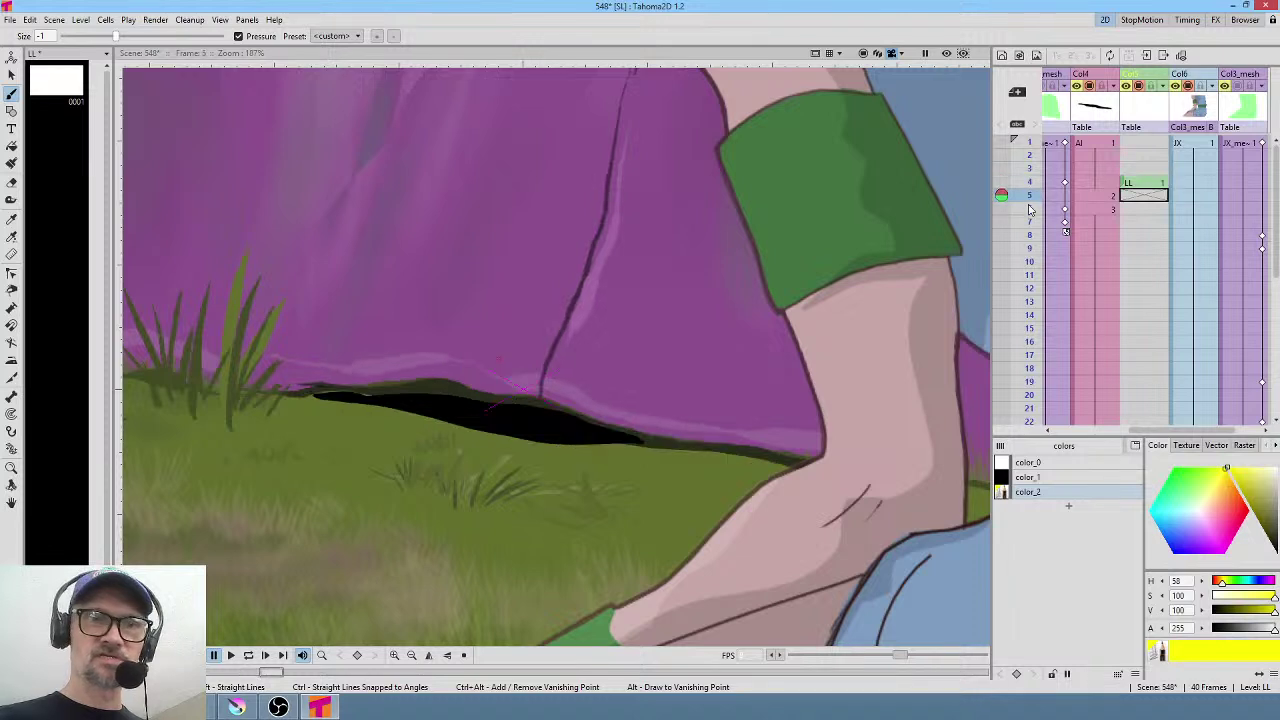
click(1155, 185)
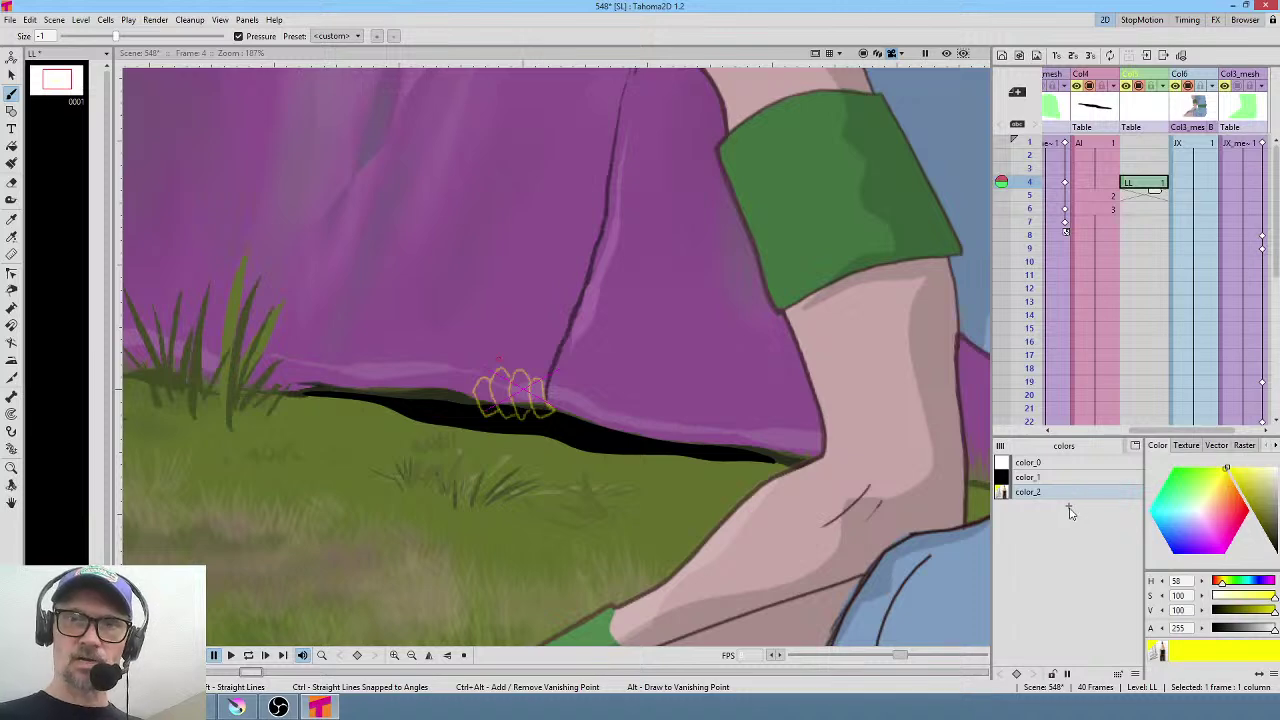
Add another palette style with no raster brush in a dark reddish brown (H 347, S 26, V 39).
scroll(570, 395, up, 5)
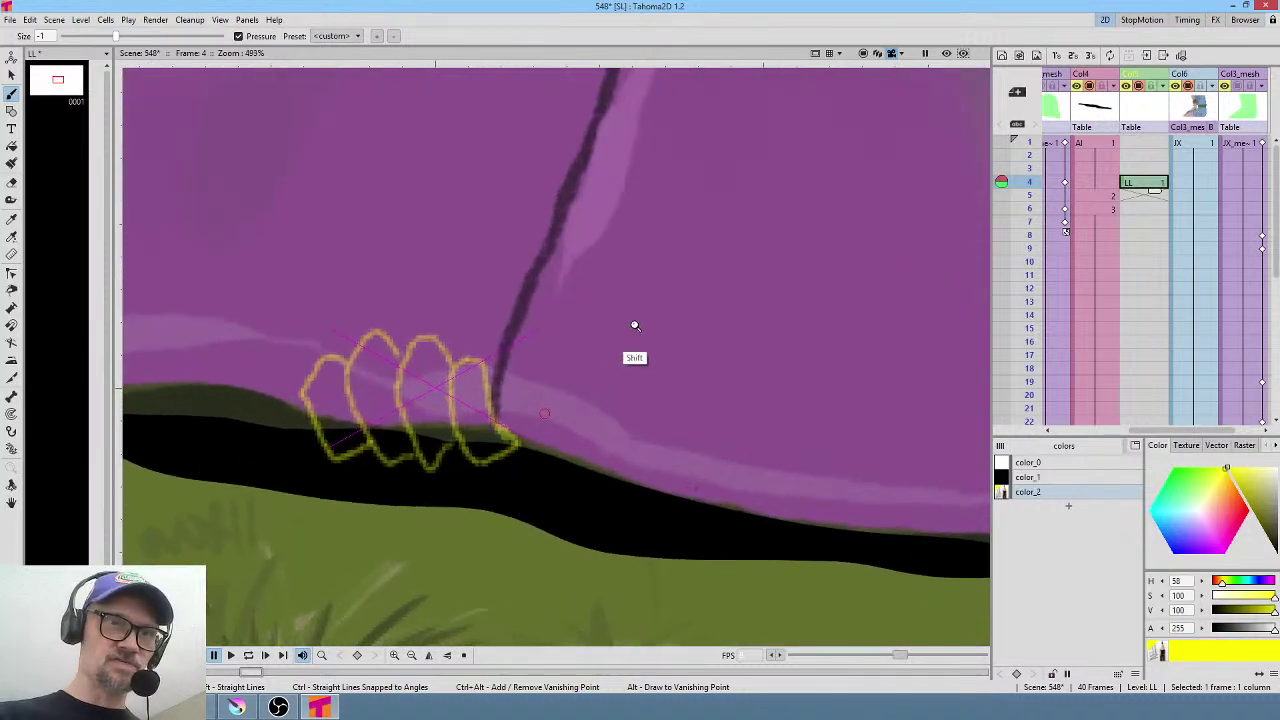
click(1068, 506)
click(1245, 447)
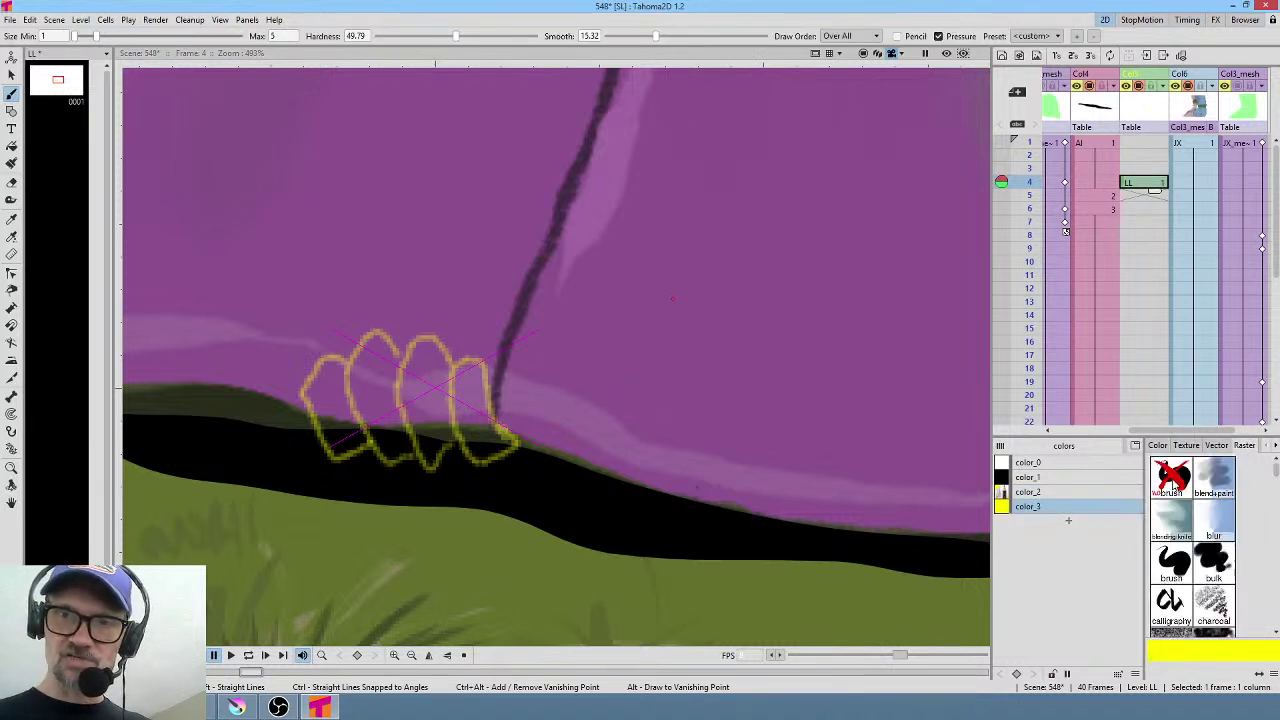
click(1157, 445)
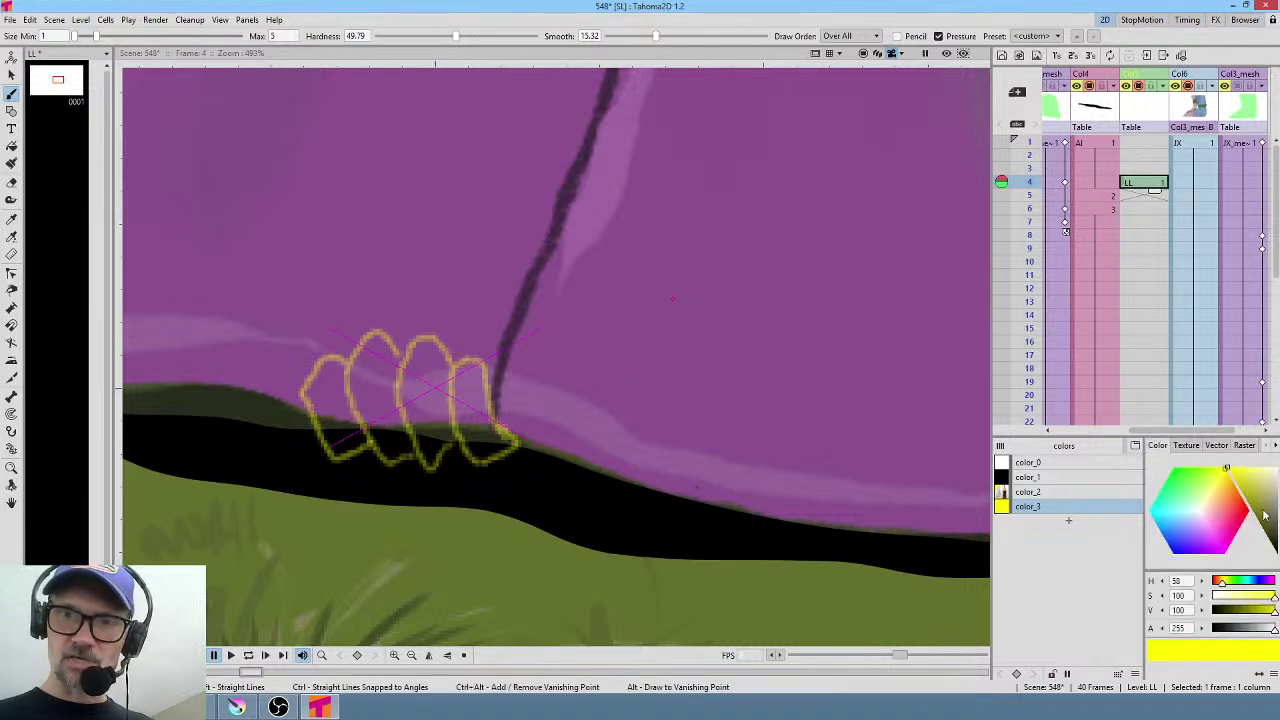
drag(1262, 512, 1265, 478)
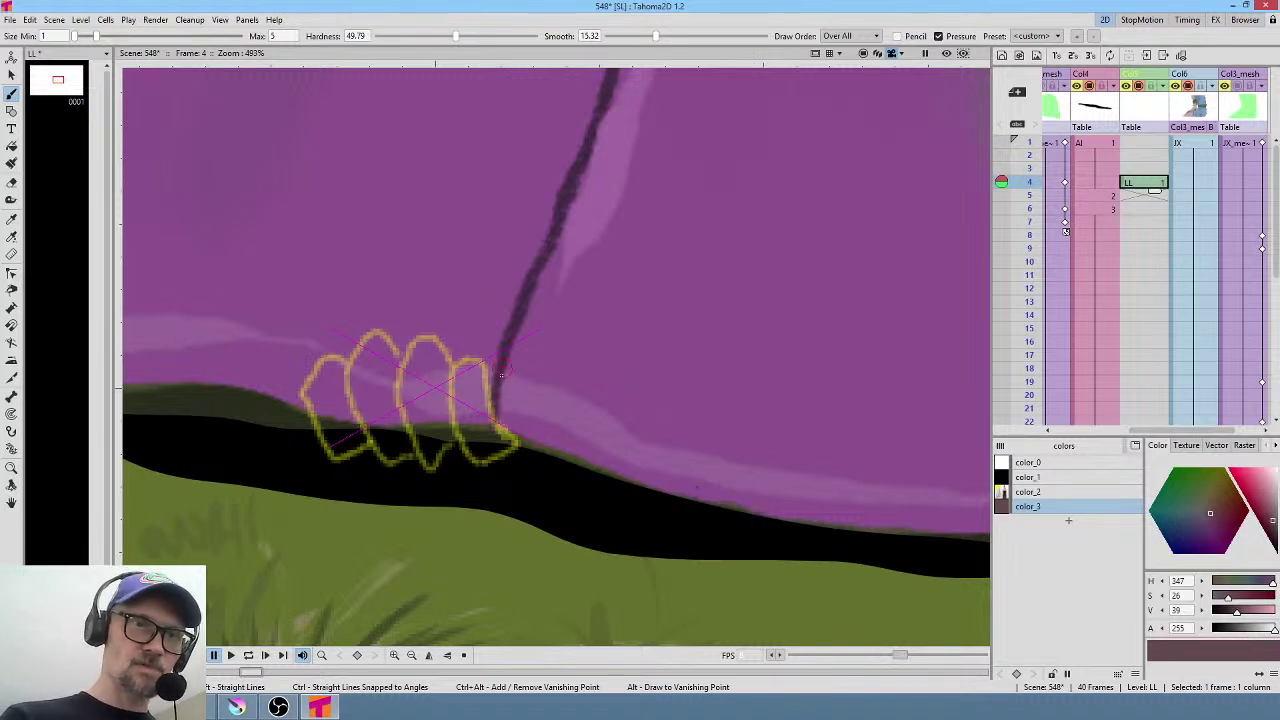
Outline the four fingers in dark reddish brown over the yellow sketch, extending each finger down over the black gap.
mouse_move(502, 428)
mouse_down()
mouse_move(482, 365)
mouse_move(466, 357)
mouse_move(450, 383)
mouse_move(466, 445)
mouse_move(481, 464)
mouse_move(512, 432)
mouse_up()
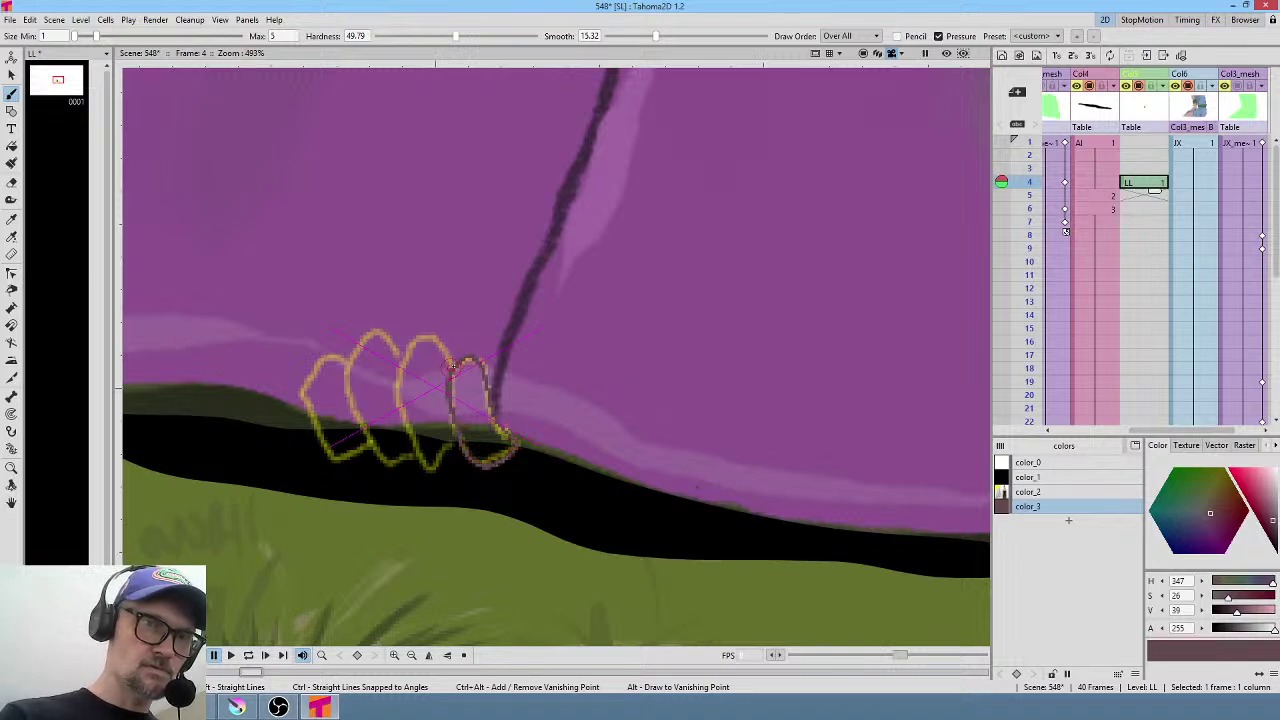
mouse_move(452, 366)
mouse_down()
mouse_move(418, 332)
mouse_move(402, 407)
mouse_move(428, 458)
mouse_move(462, 468)
mouse_move(470, 440)
mouse_up()
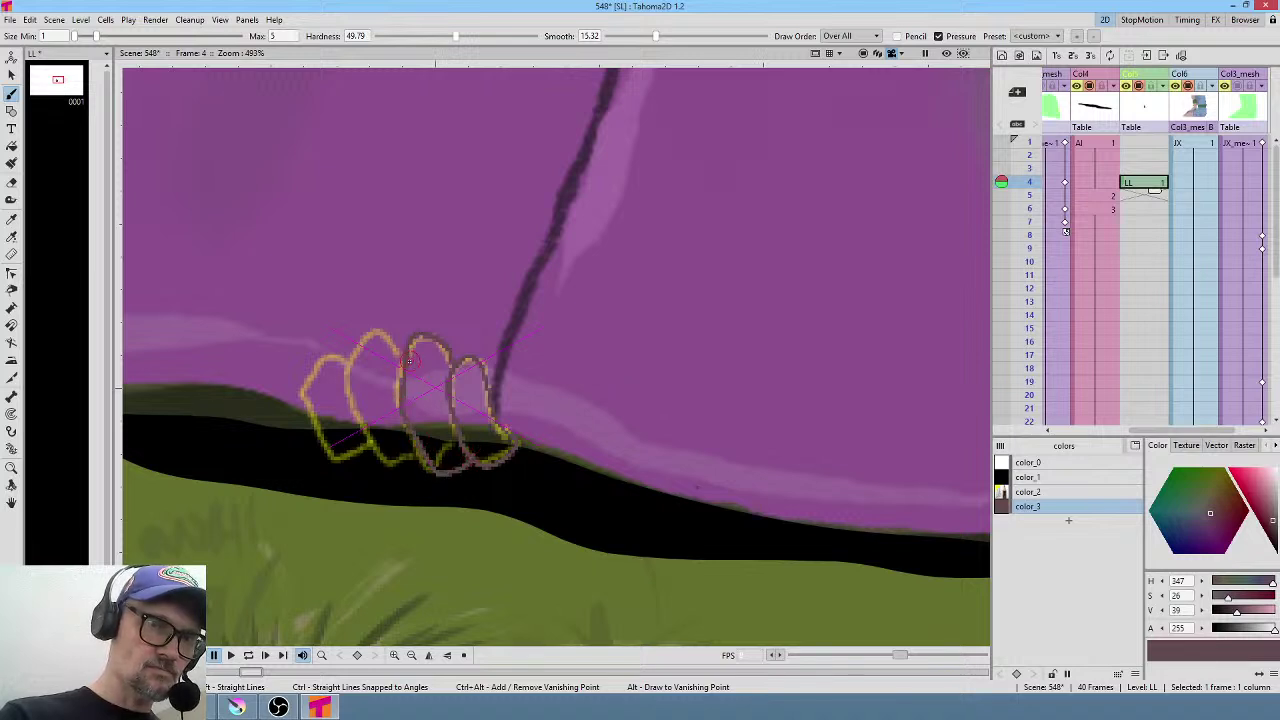
mouse_move(404, 366)
mouse_down()
mouse_move(384, 332)
mouse_move(365, 340)
mouse_move(350, 380)
mouse_move(400, 472)
mouse_move(428, 478)
mouse_move(434, 450)
mouse_up()
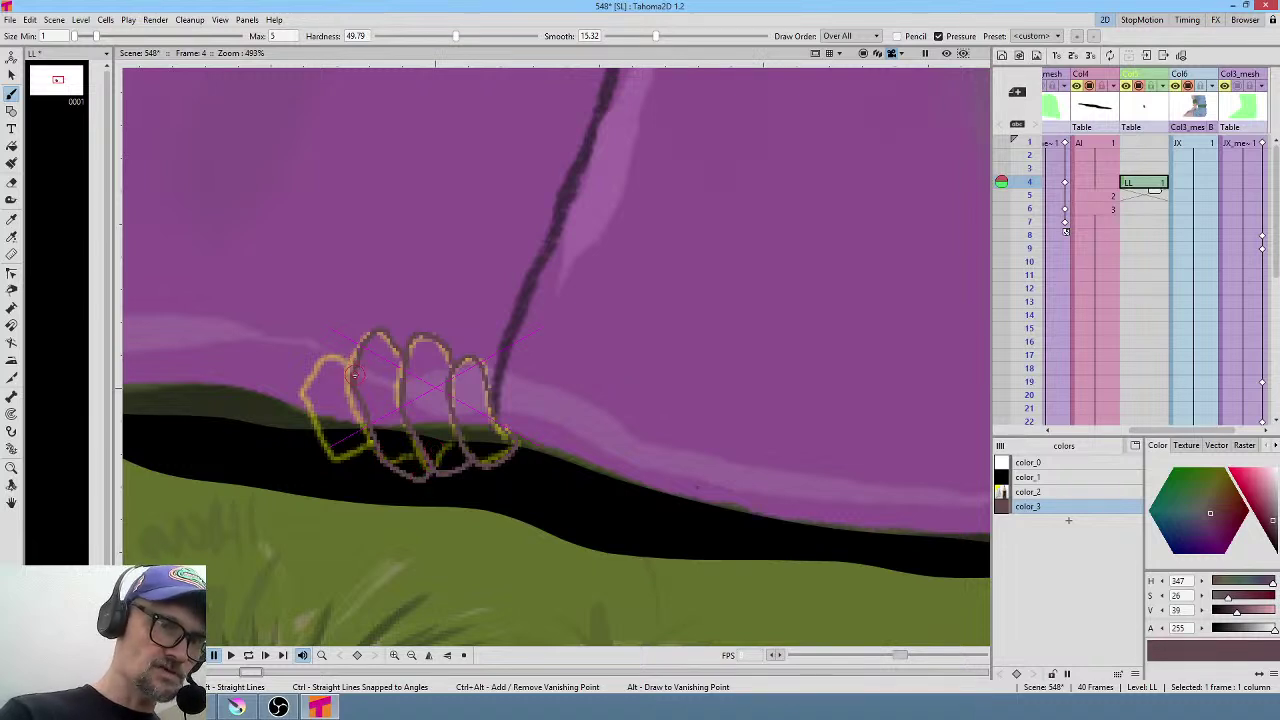
mouse_move(357, 376)
mouse_down()
mouse_move(342, 352)
mouse_move(312, 372)
mouse_move(345, 440)
mouse_move(378, 472)
mouse_move(390, 457)
mouse_up()
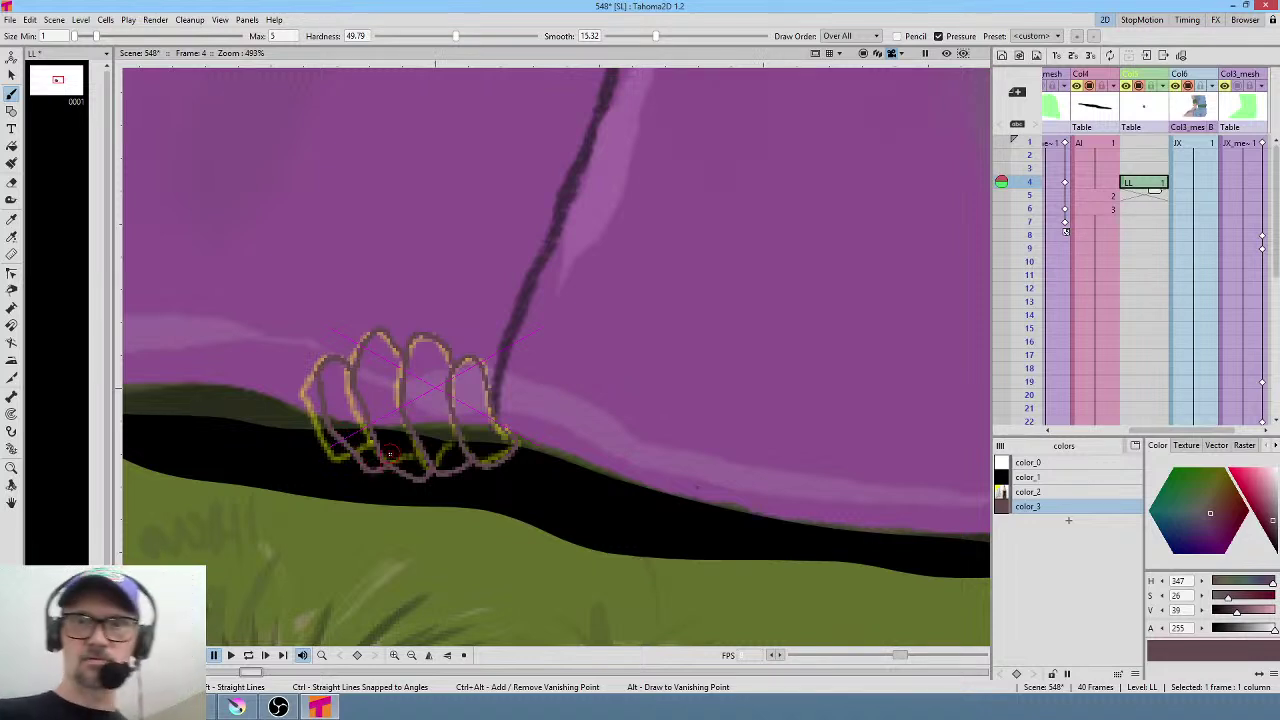
Add another palette style in a light skin tone (H 19, S 18, V 89).
click(1069, 520)
click(1268, 481)
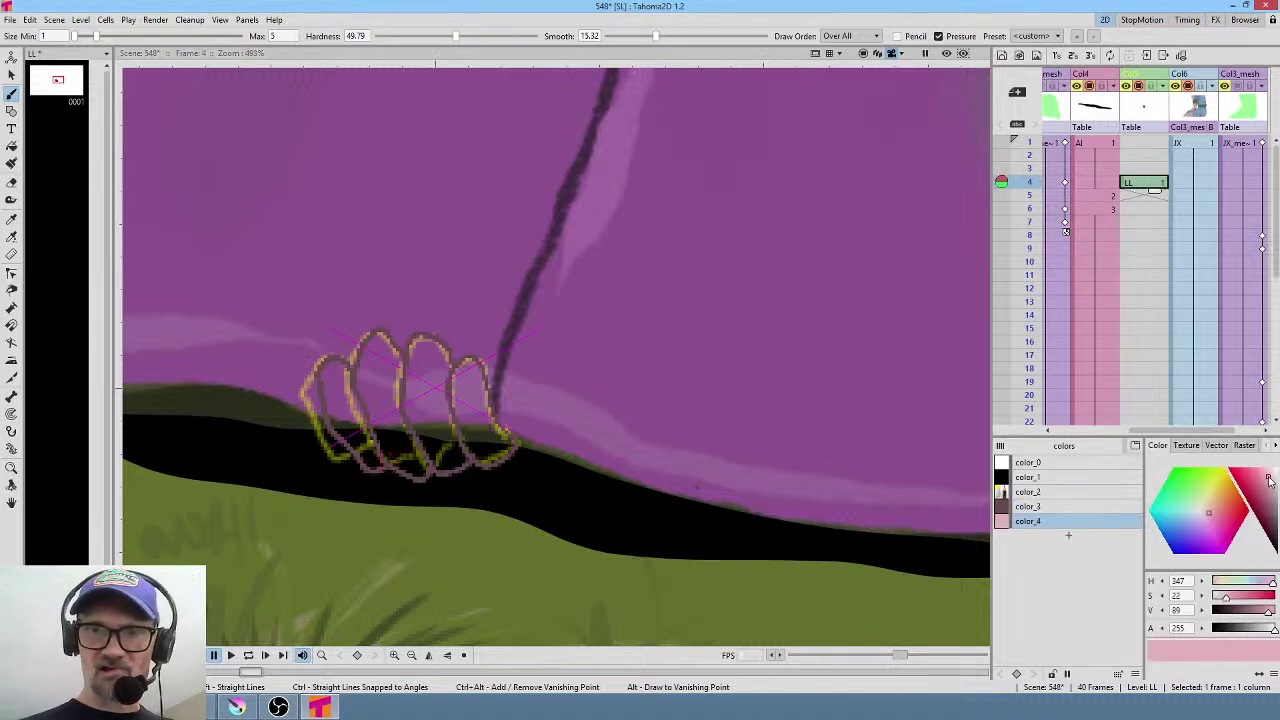
click(1207, 512)
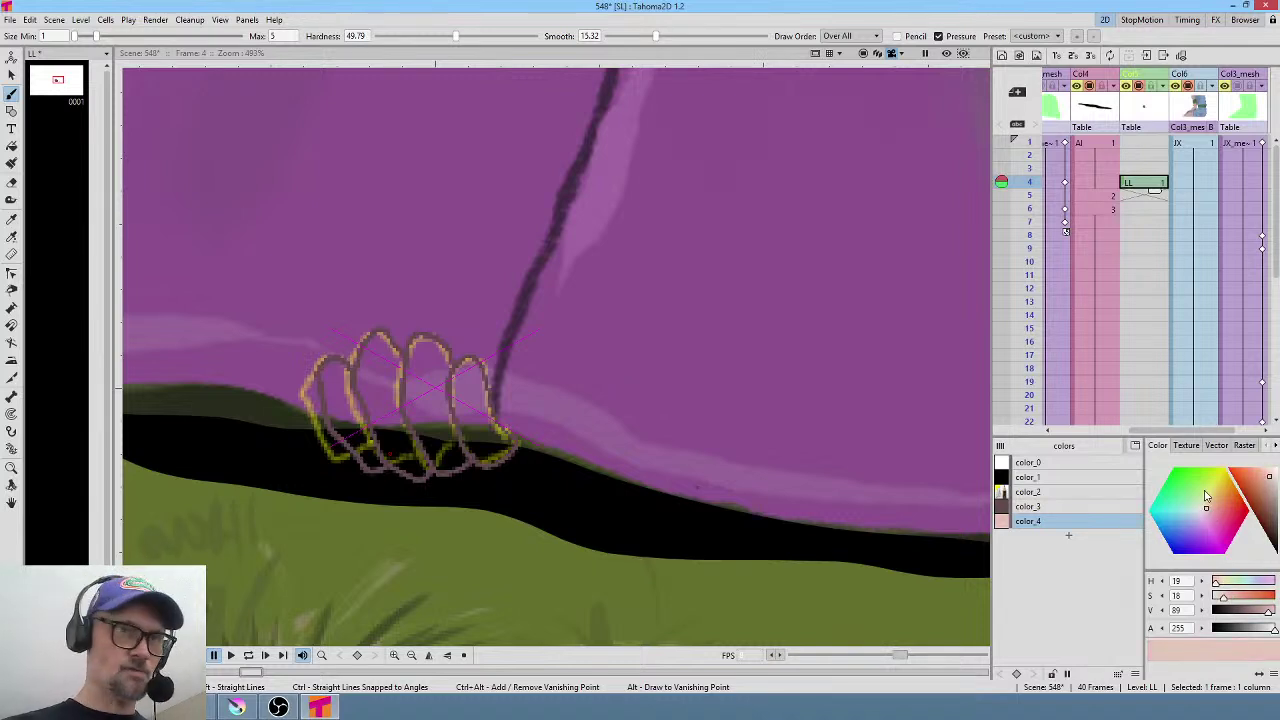
Delete the yellow sketch style together with its lines and areas.
click(1058, 494)
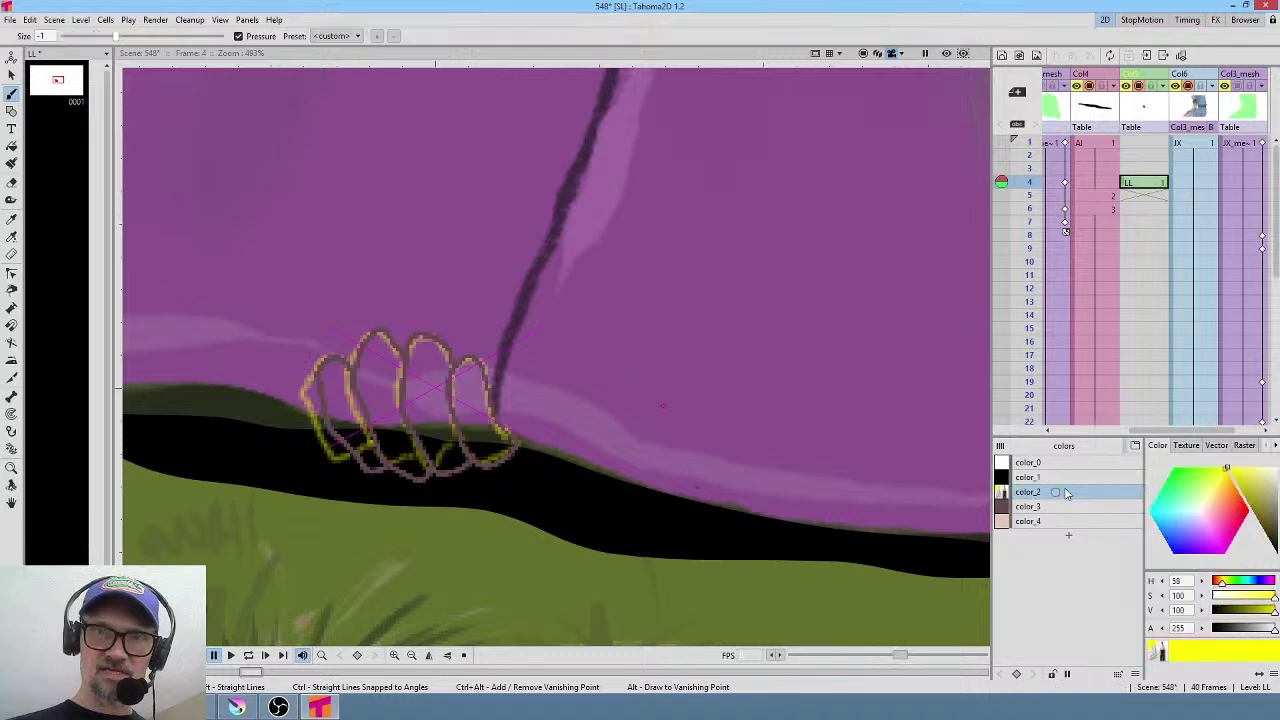
key(Delete)
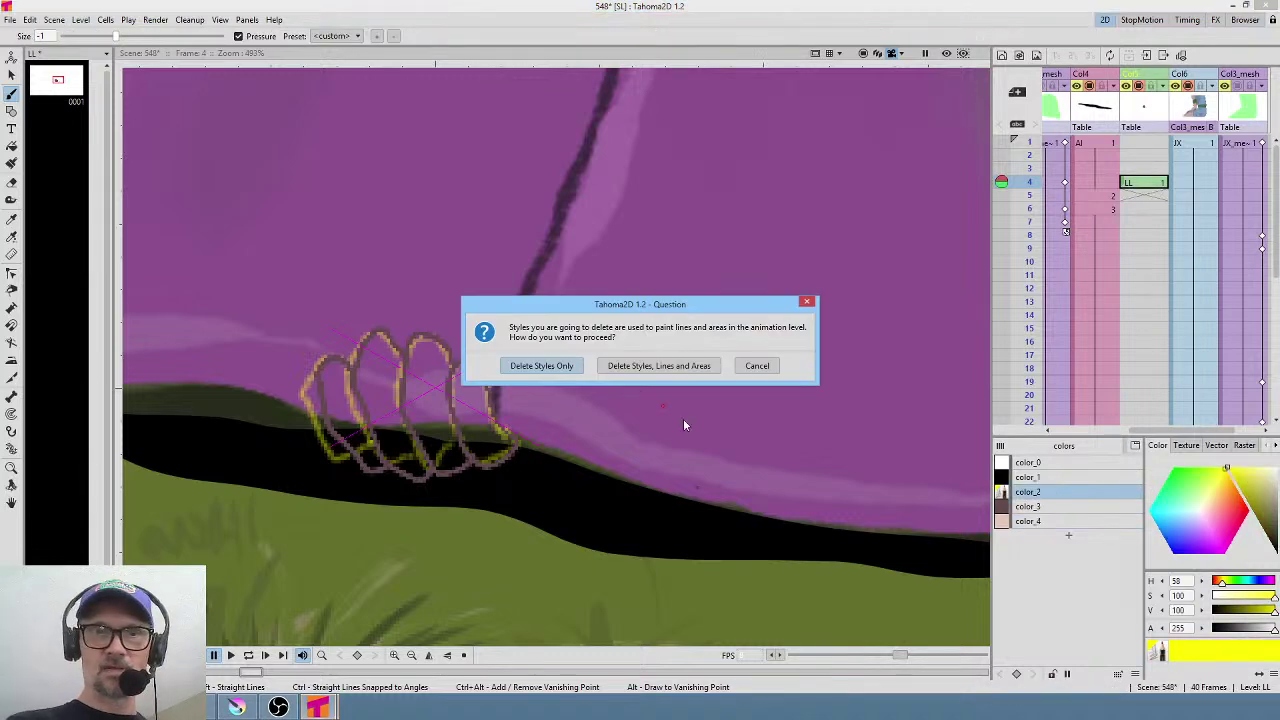
click(659, 365)
key(Return)
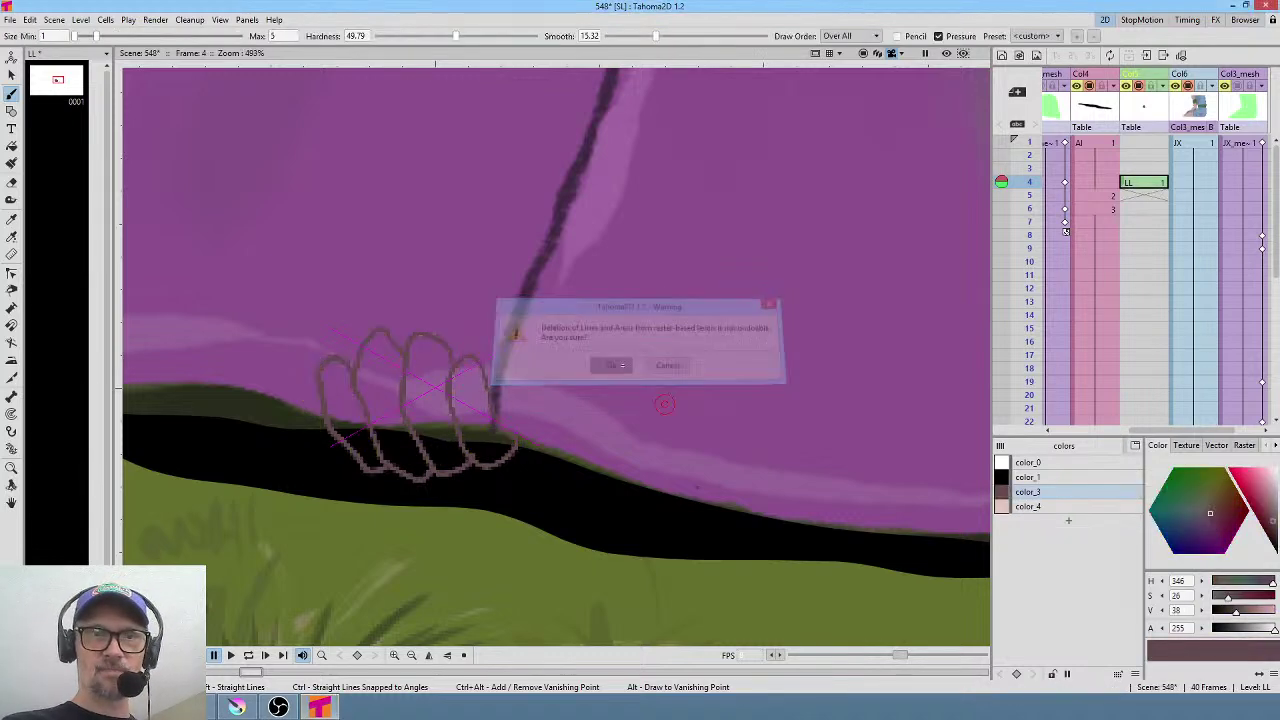
Fill all four outlined fingers with the light skin tone.
click(1065, 506)
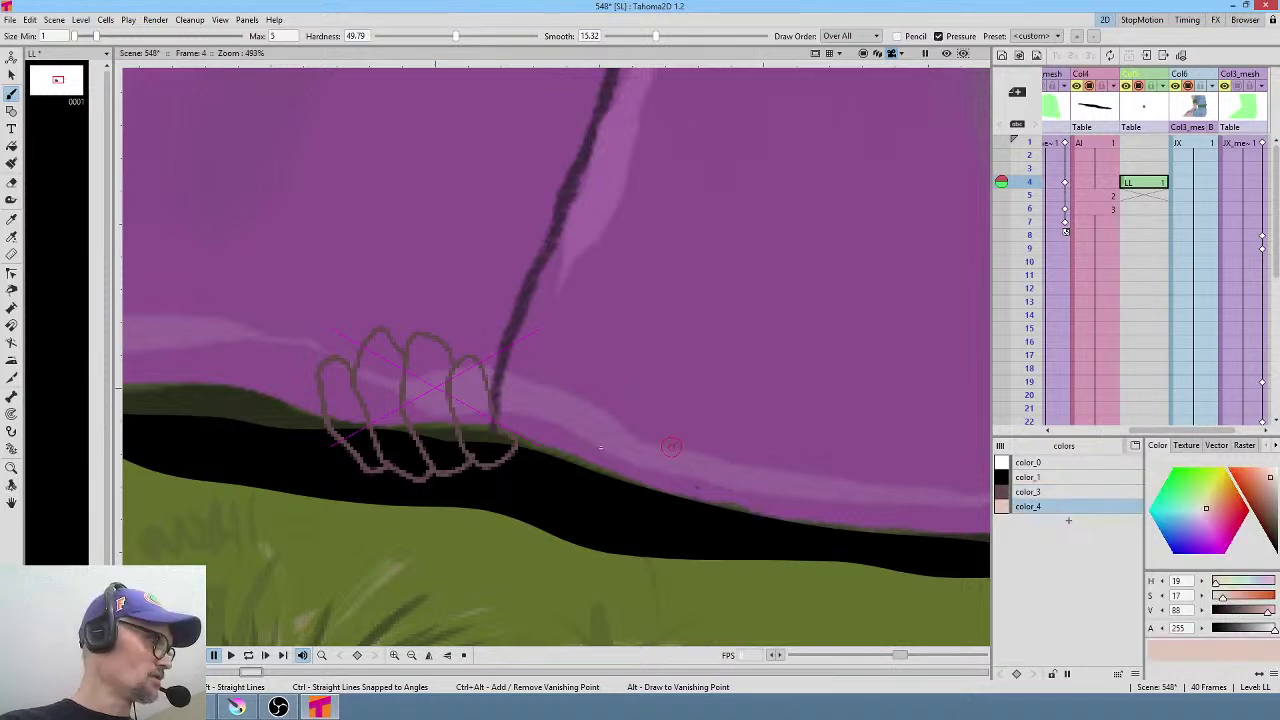
key(f)
click(471, 385)
click(412, 388)
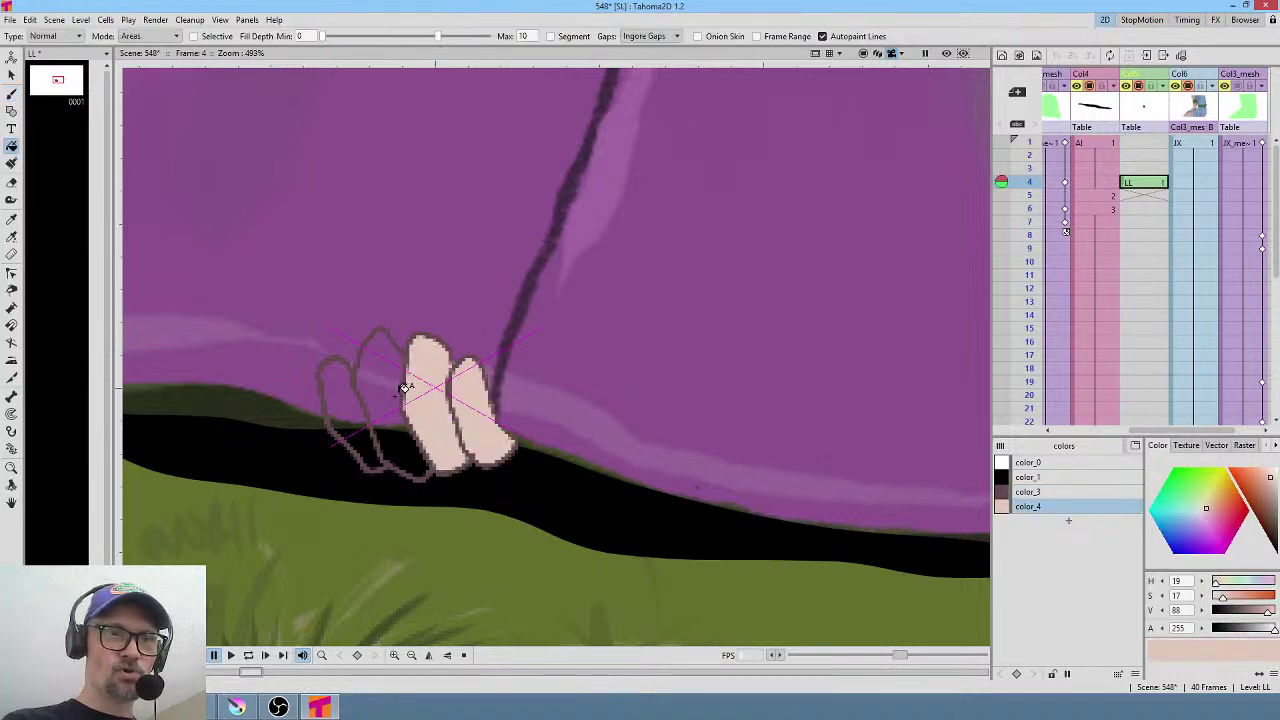
click(382, 392)
click(348, 397)
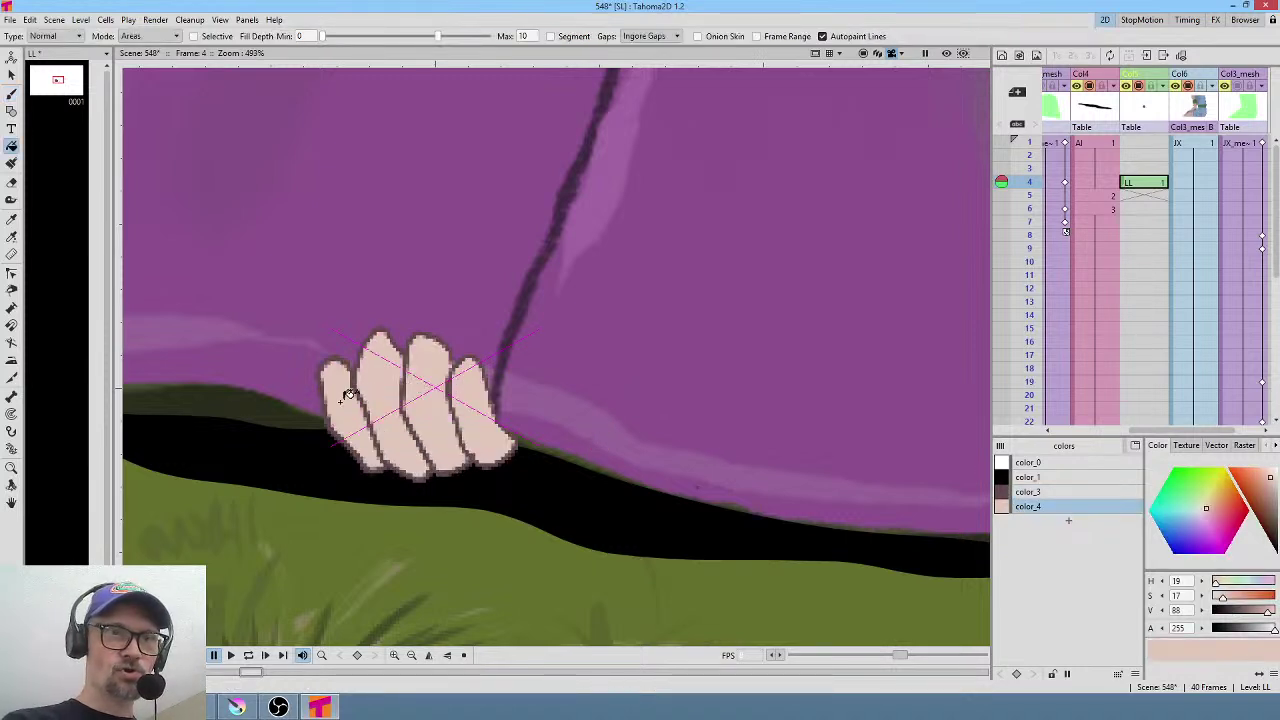
Add a darker skin style with V 75 and draw a curved shadow boundary across the four fingers.
click(1068, 521)
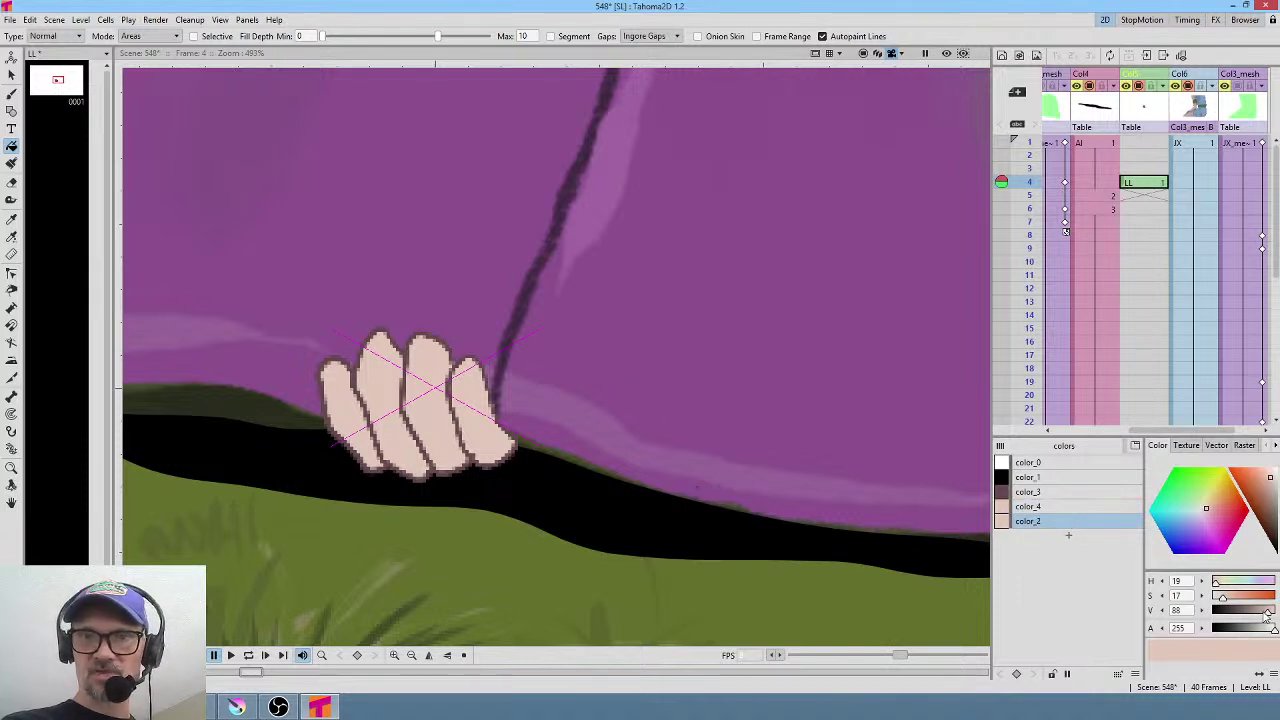
drag(1266, 615, 1261, 617)
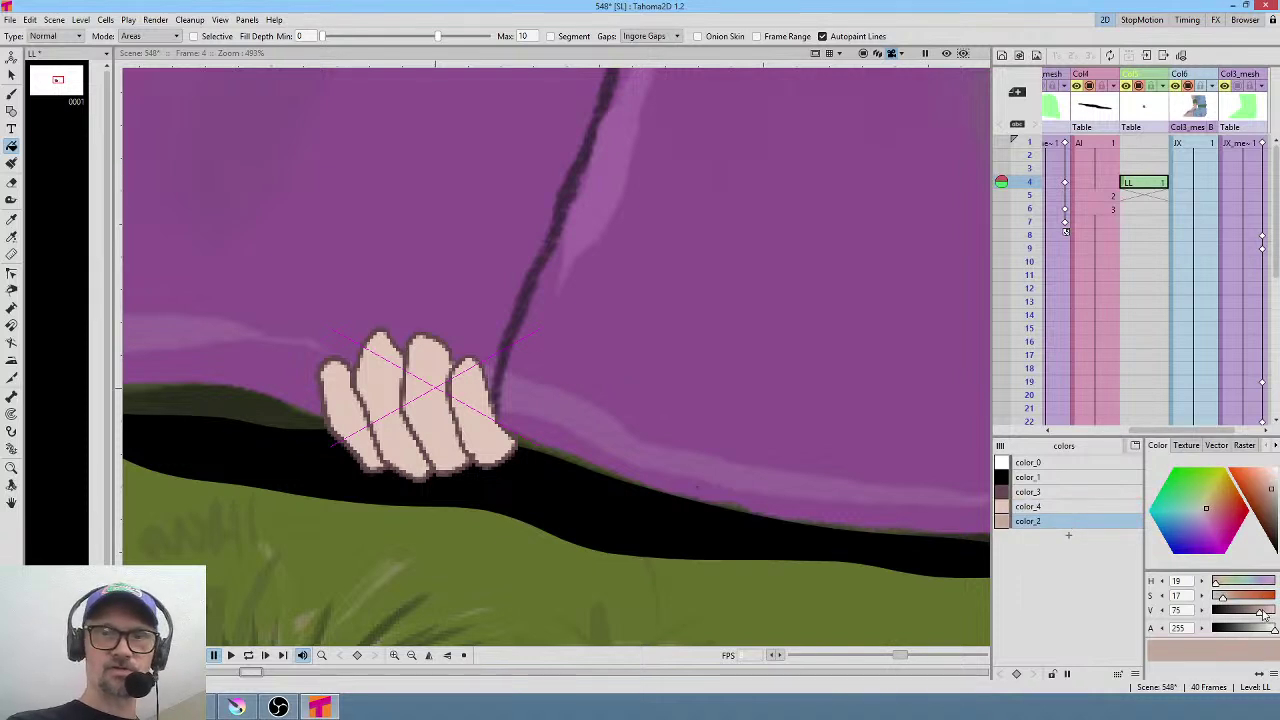
key(b)
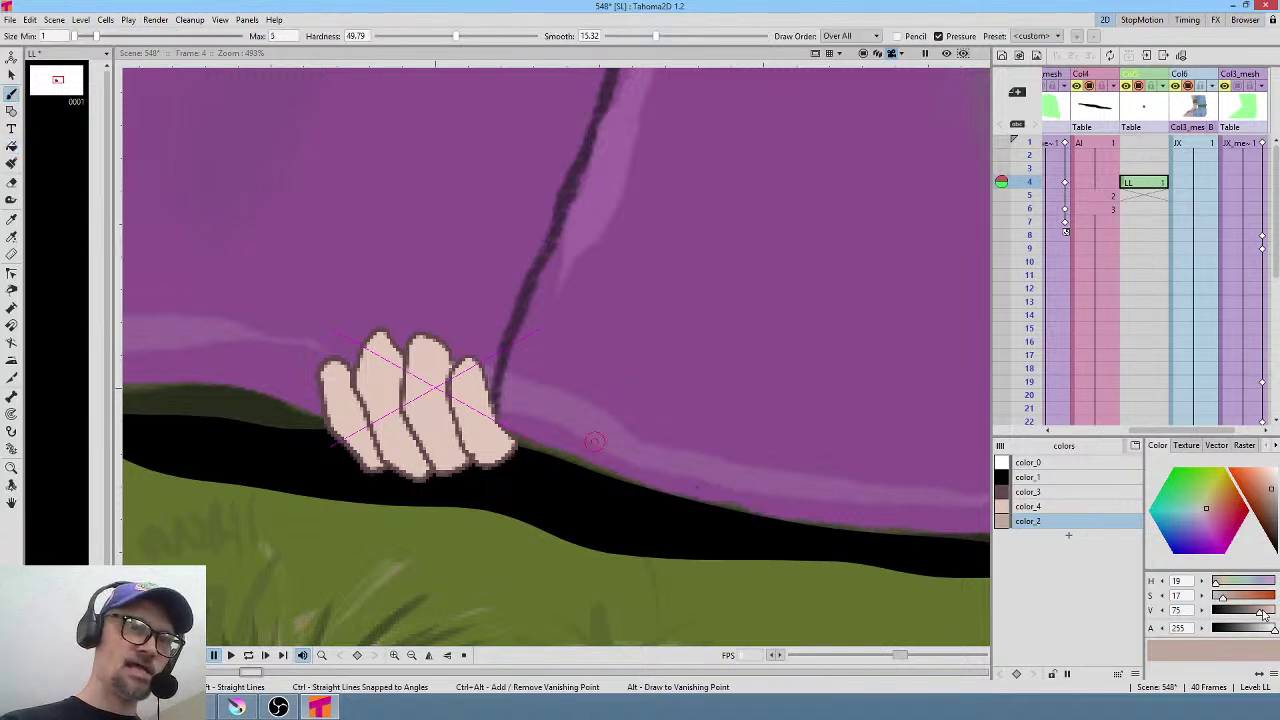
drag(463, 417, 497, 432)
mouse_move(409, 411)
mouse_down()
mouse_move(452, 420)
mouse_move(463, 392)
mouse_up()
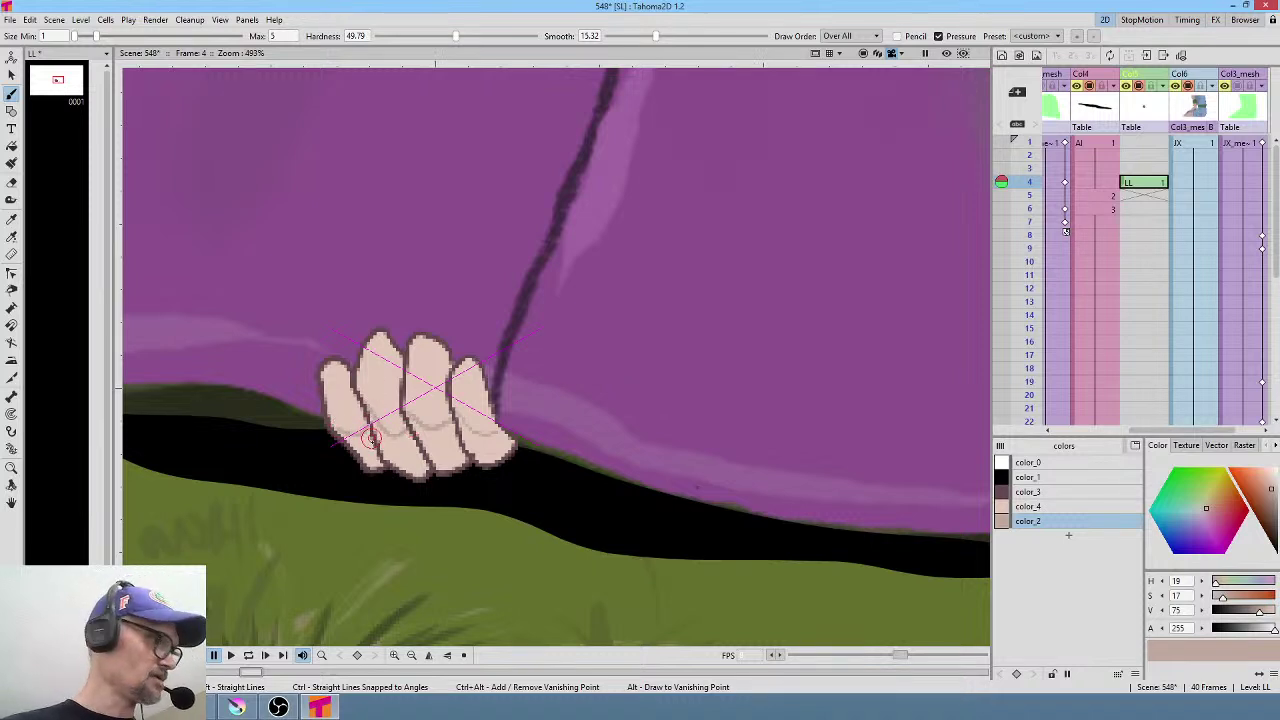
Fill the lower part of all four fingers with the darker skin shade.
key(f)
drag(375, 440, 507, 420)
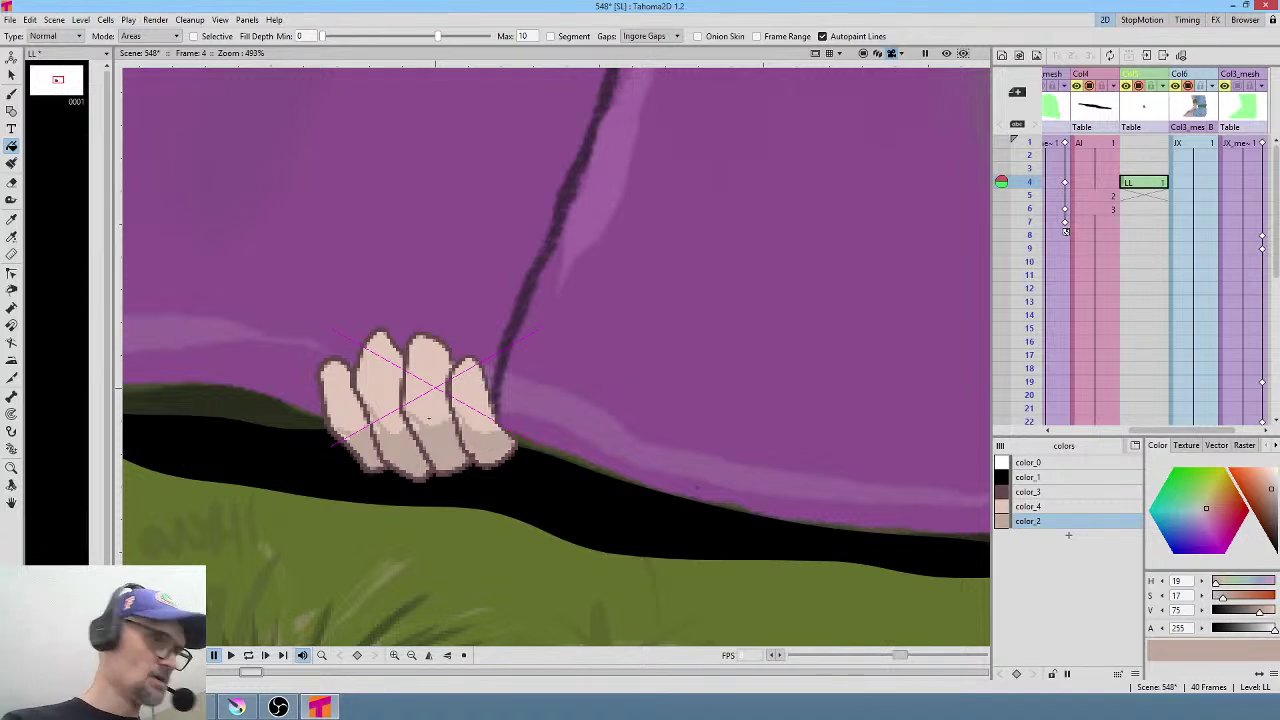
key(b)
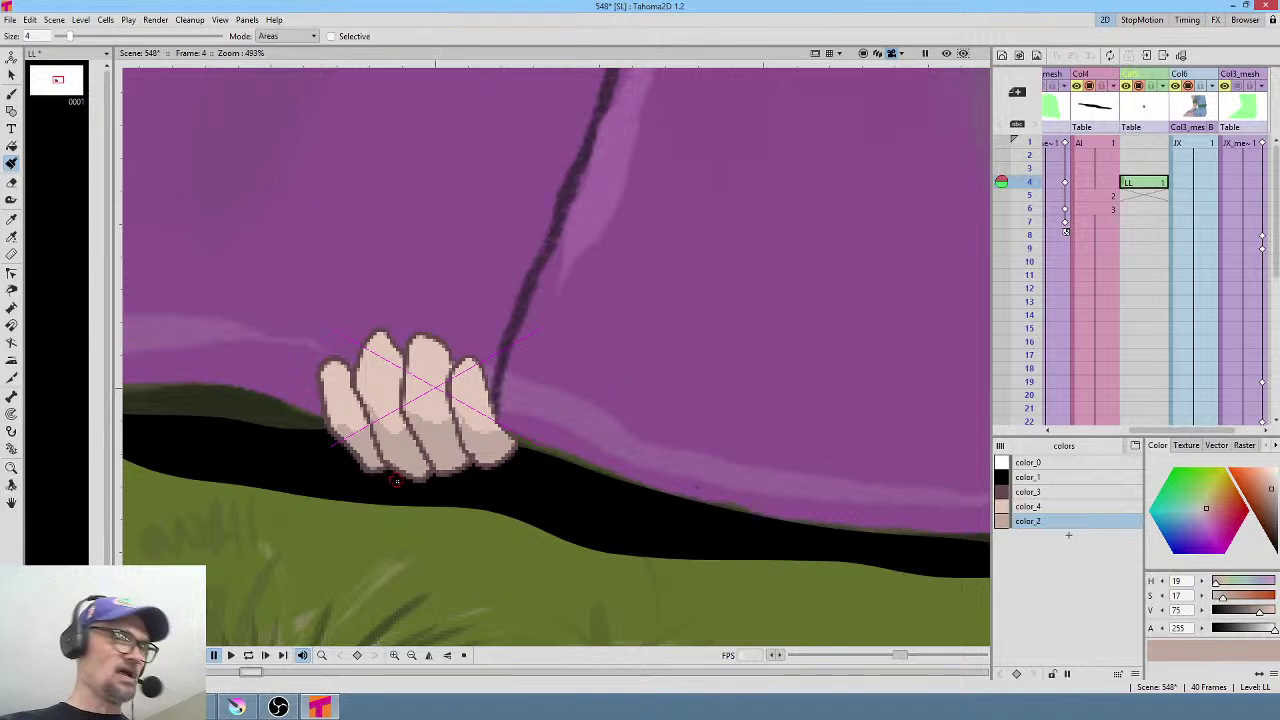
Extend the finger drawing's exposure from frame 4 to the end of the 40-frame scene.
key(alt+0)
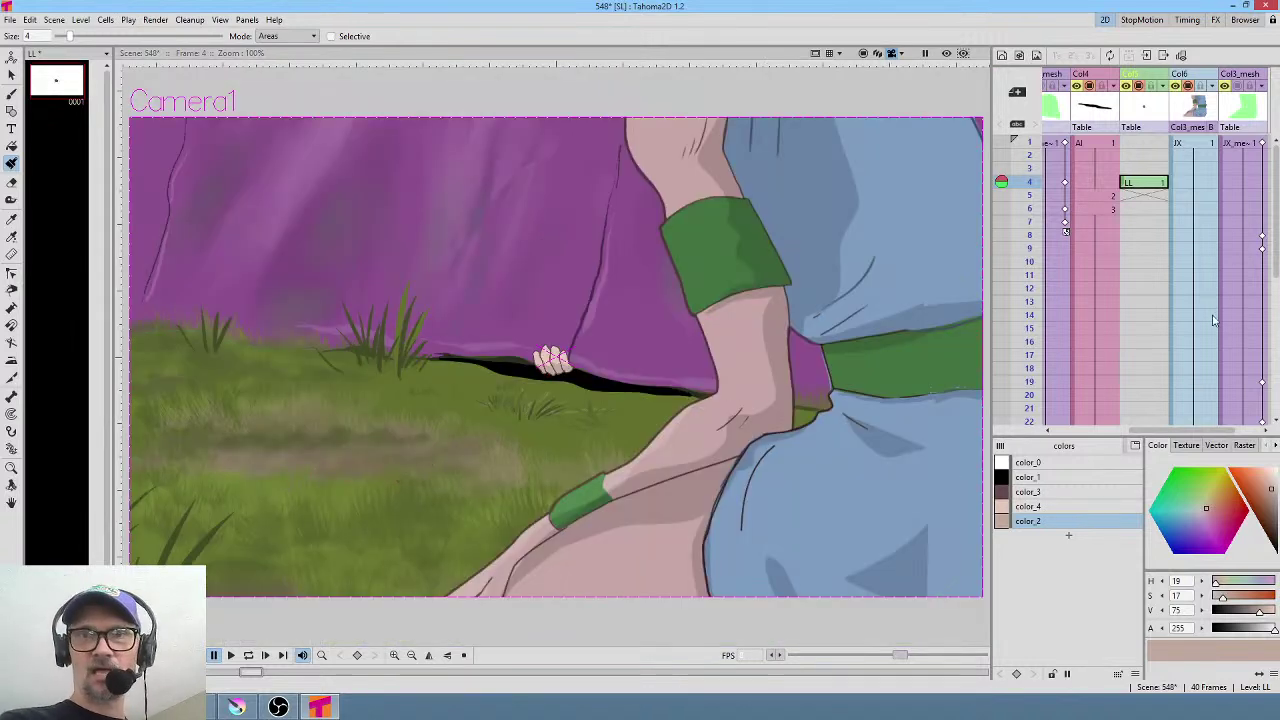
click(1157, 186)
drag(1160, 195, 1156, 291)
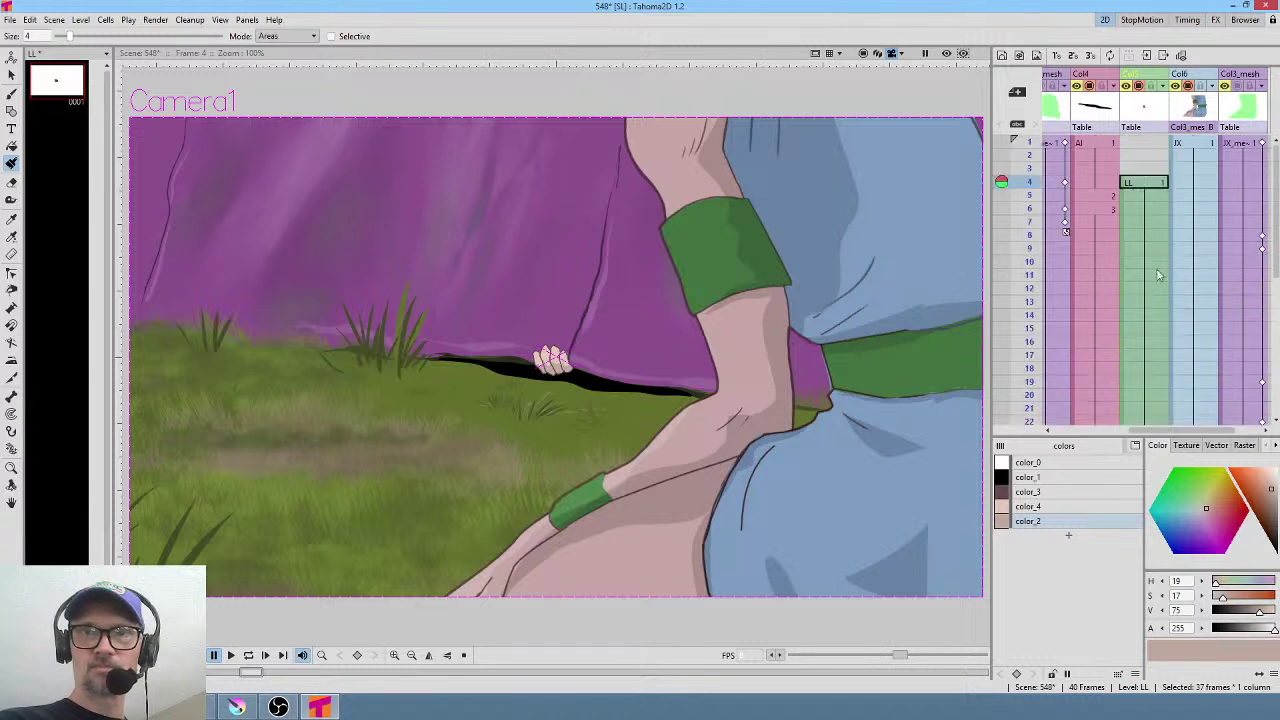
Keyframe the finger column's position at frame 4 (X -2 px, Y -2 px) and move the fingers left and slightly up at frame 6.
click(1152, 183)
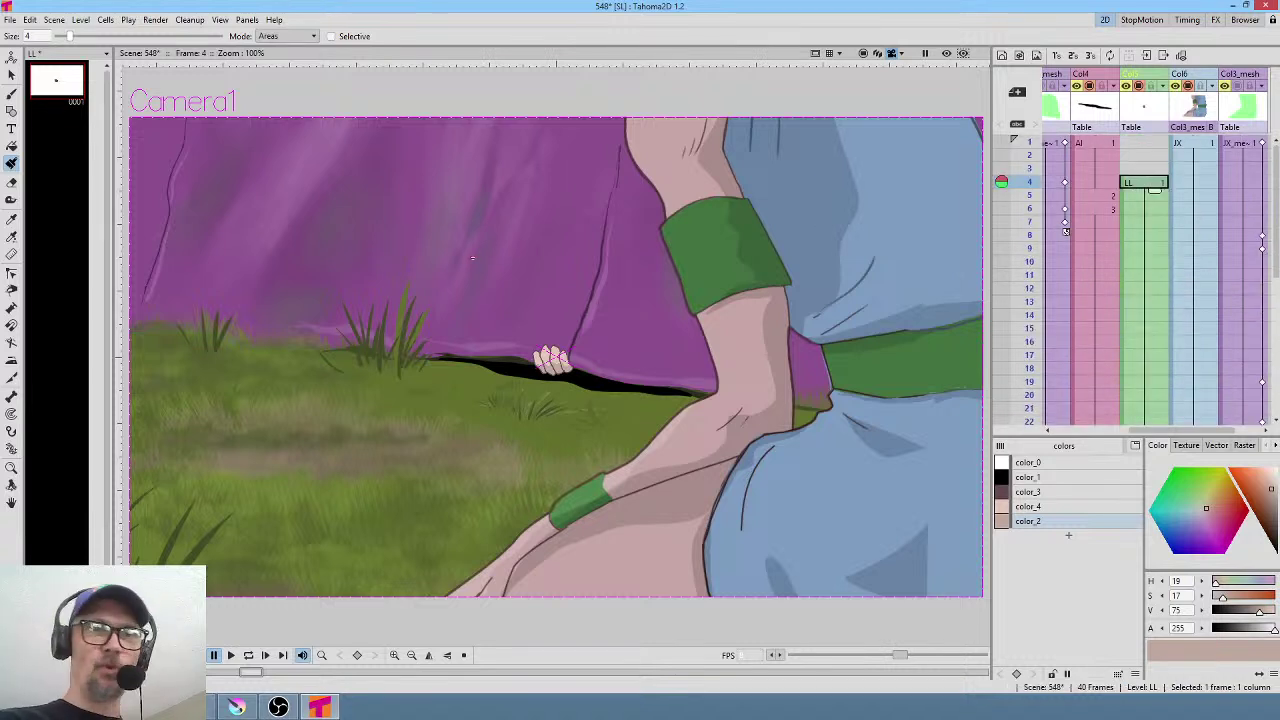
key(a)
drag(526, 270, 530, 277)
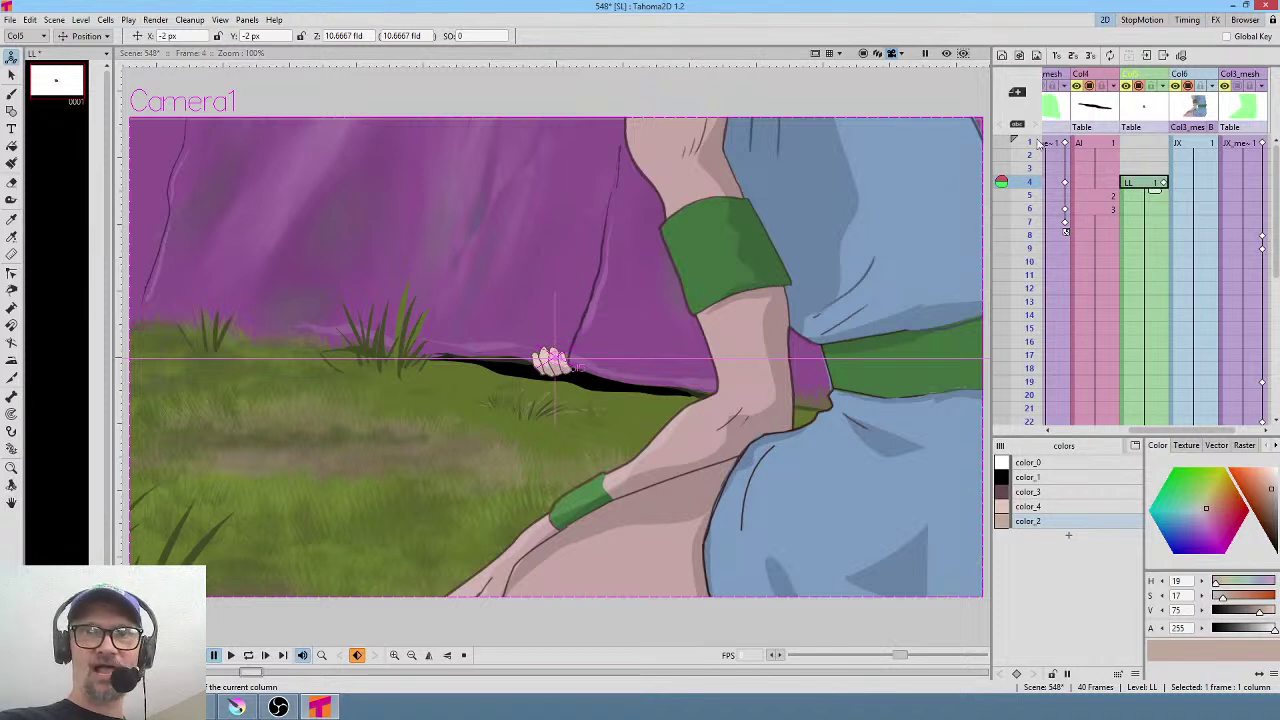
mouse_move(1040, 145)
mouse_down()
mouse_move(1016, 222)
mouse_move(1017, 185)
mouse_move(1016, 236)
mouse_move(1019, 209)
mouse_up()
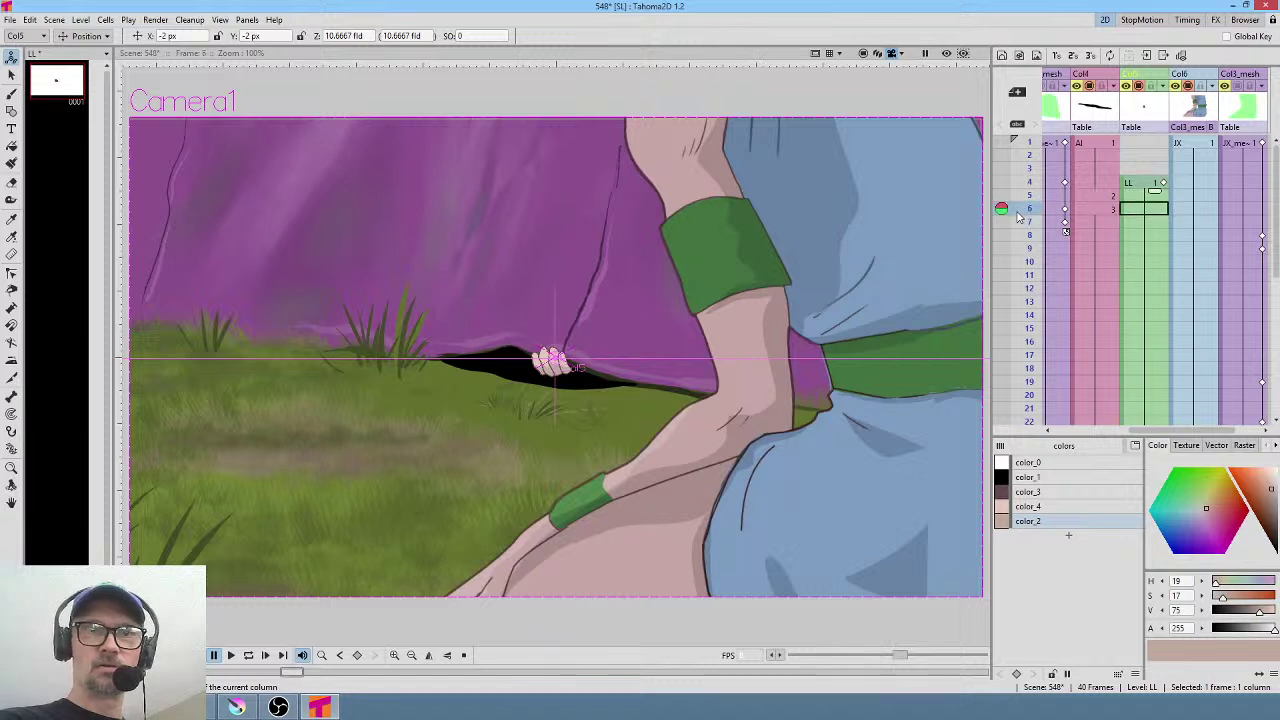
drag(581, 366, 536, 356)
Reposition the fingers to X -56 px, Y 1 px at frame 4 and to X -59 px, Y 16 px at frame 6.
click(1150, 184)
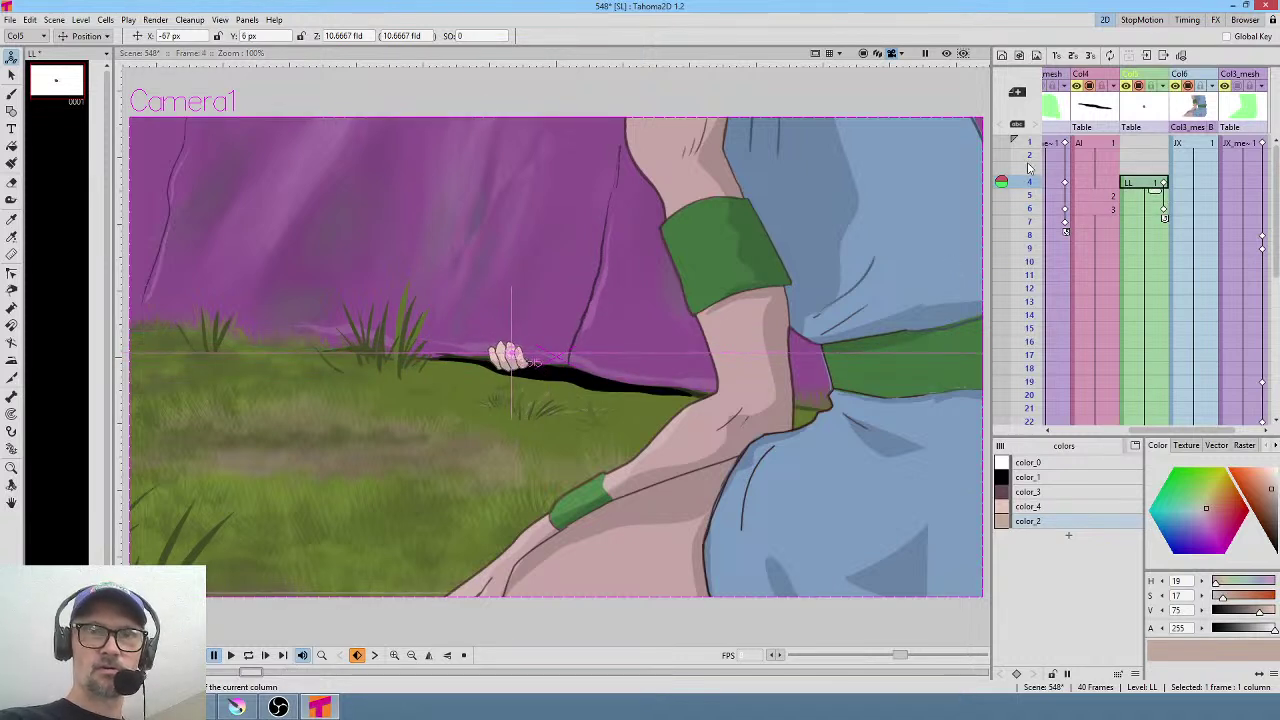
mouse_move(1030, 190)
mouse_down()
mouse_move(1022, 228)
mouse_move(1012, 157)
mouse_move(1008, 208)
mouse_move(1008, 182)
mouse_up()
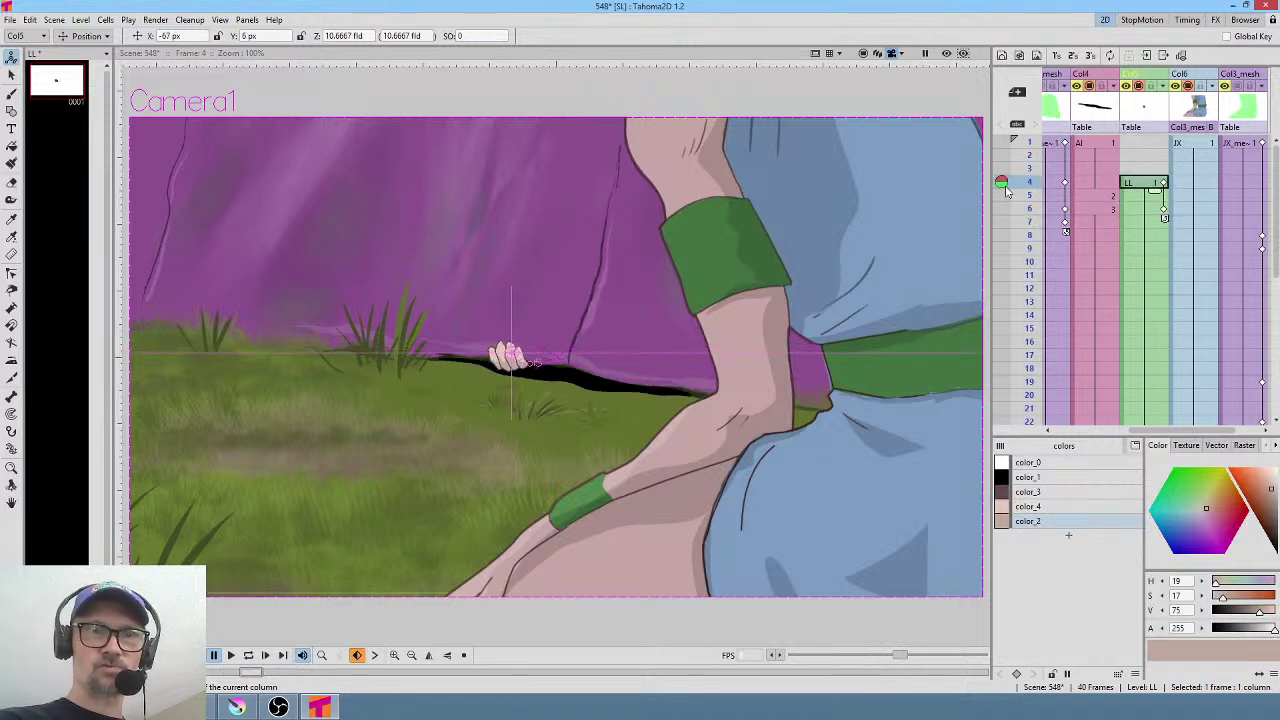
drag(537, 336, 542, 336)
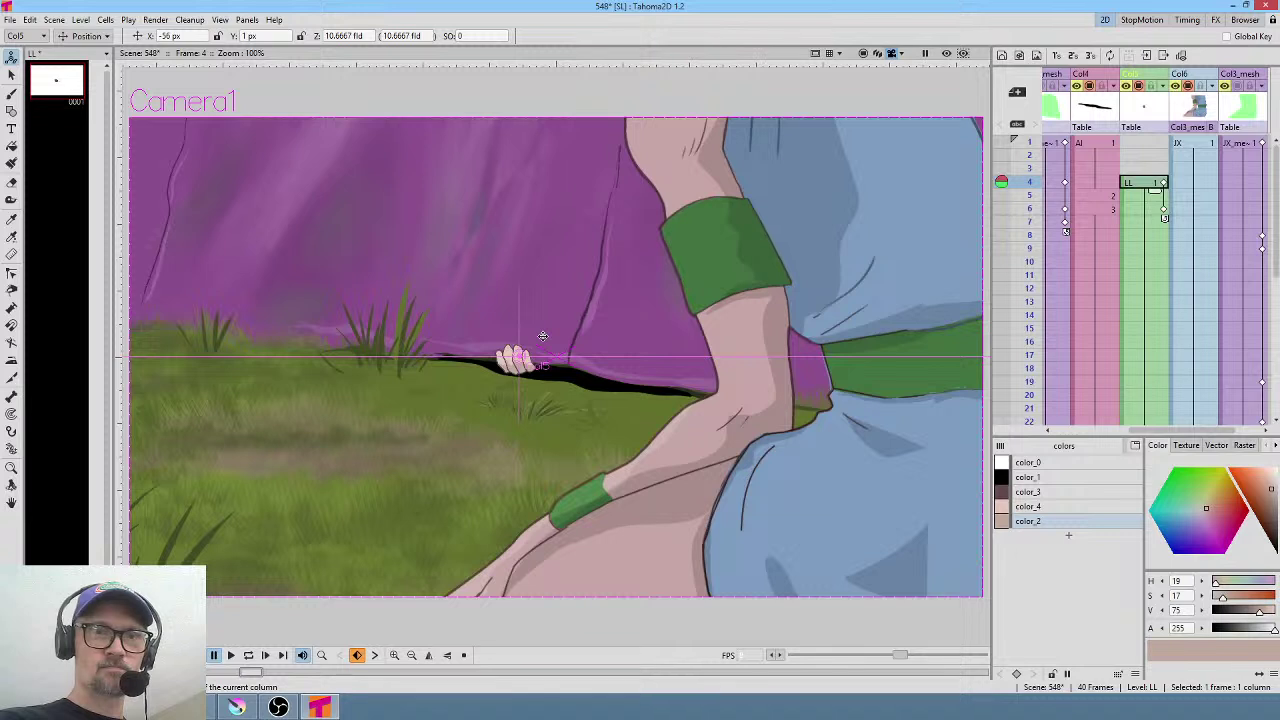
click(1140, 210)
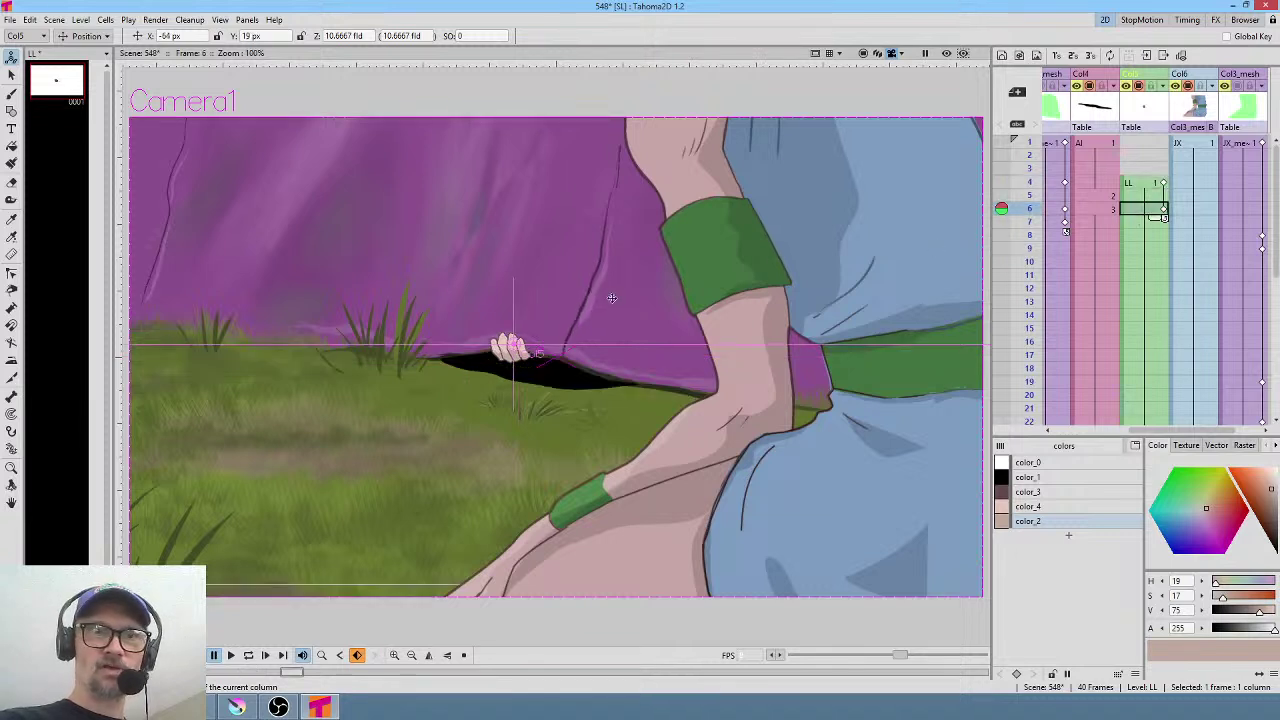
drag(534, 317, 539, 320)
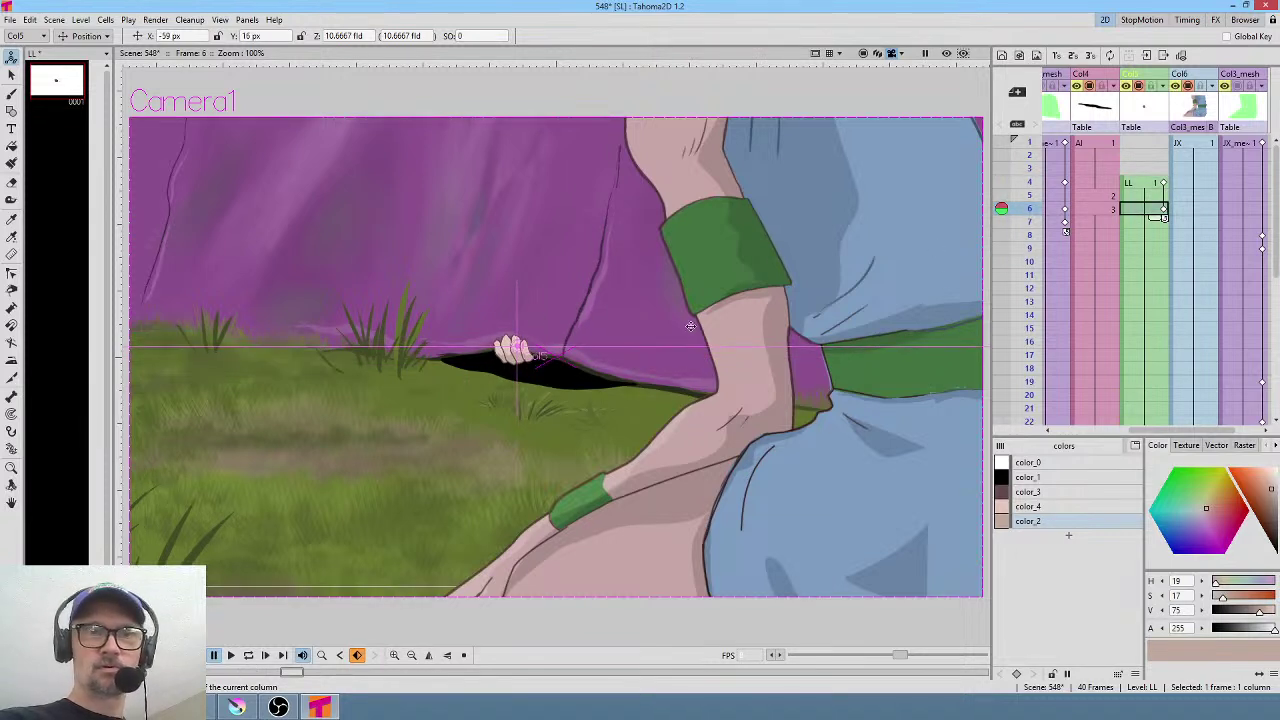
mouse_move(1030, 145)
mouse_down()
mouse_move(1017, 210)
mouse_move(1012, 160)
mouse_move(1003, 222)
mouse_up()
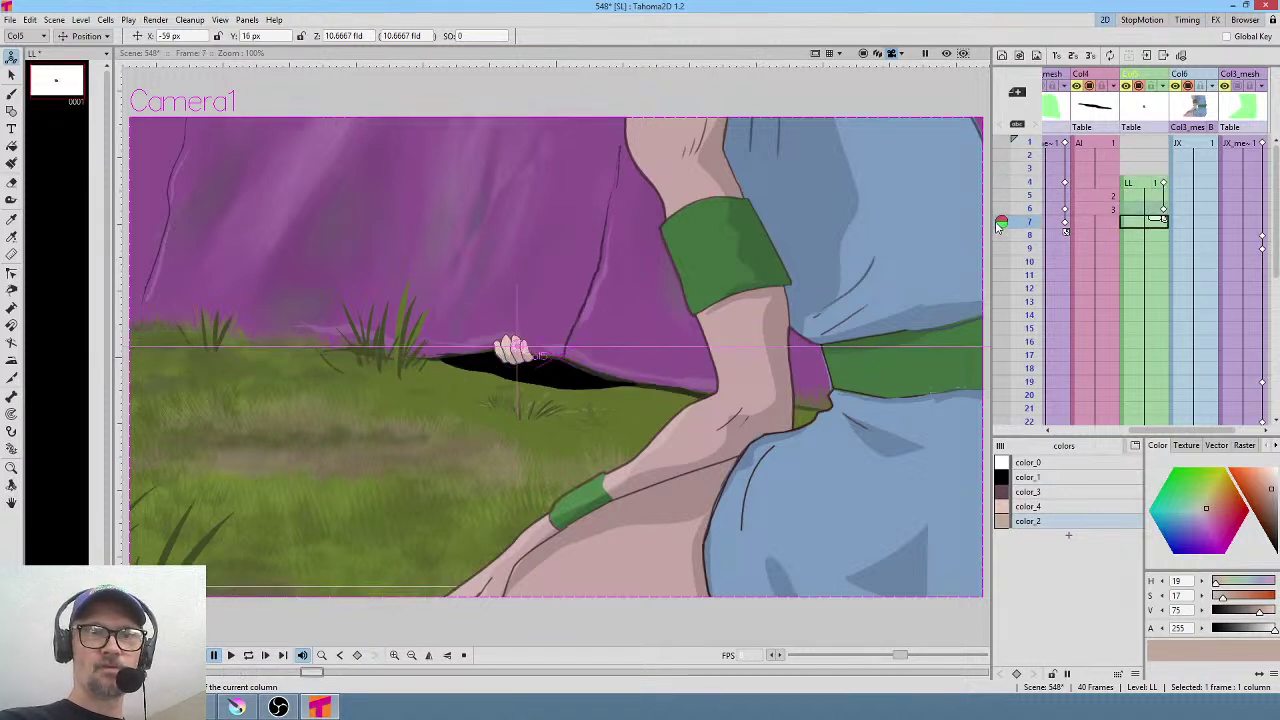
Turn on the preview and go through frames 1 to 10 to examine how the fingers move with the cloth's lifted edge.
click(947, 54)
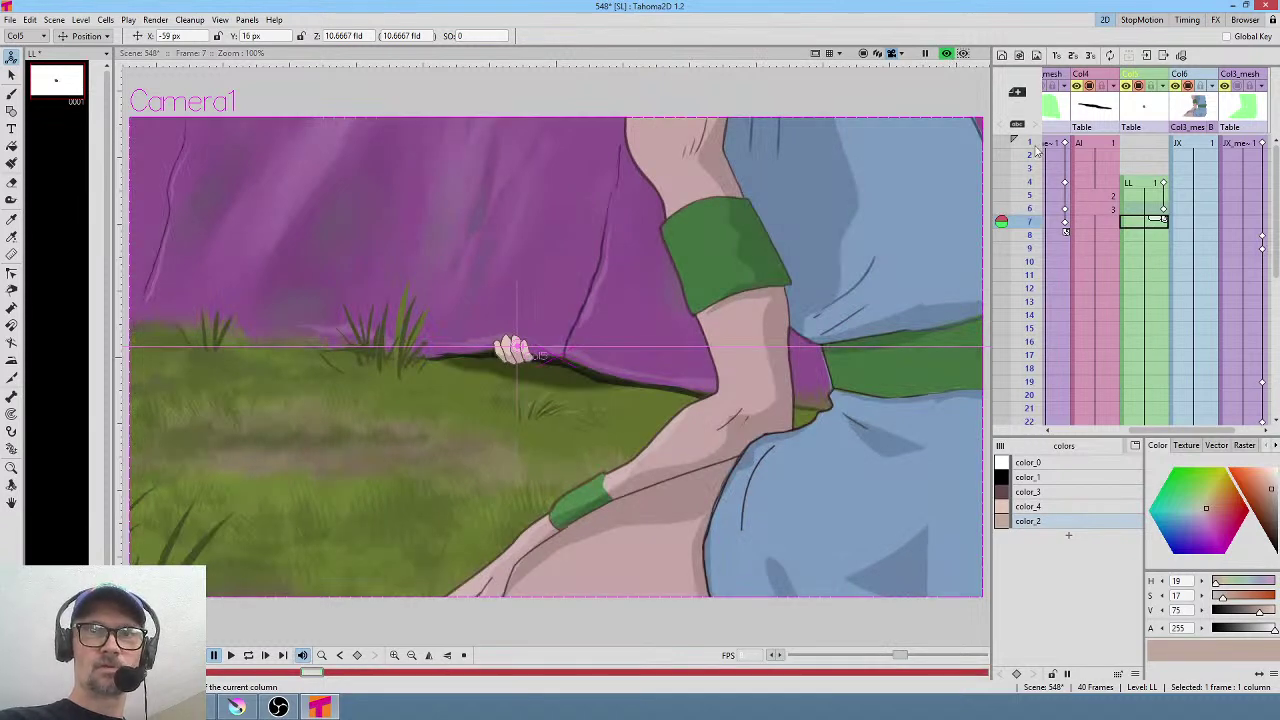
click(1036, 155)
mouse_move(1033, 170)
mouse_down()
mouse_move(1033, 257)
mouse_move(1046, 144)
mouse_up()
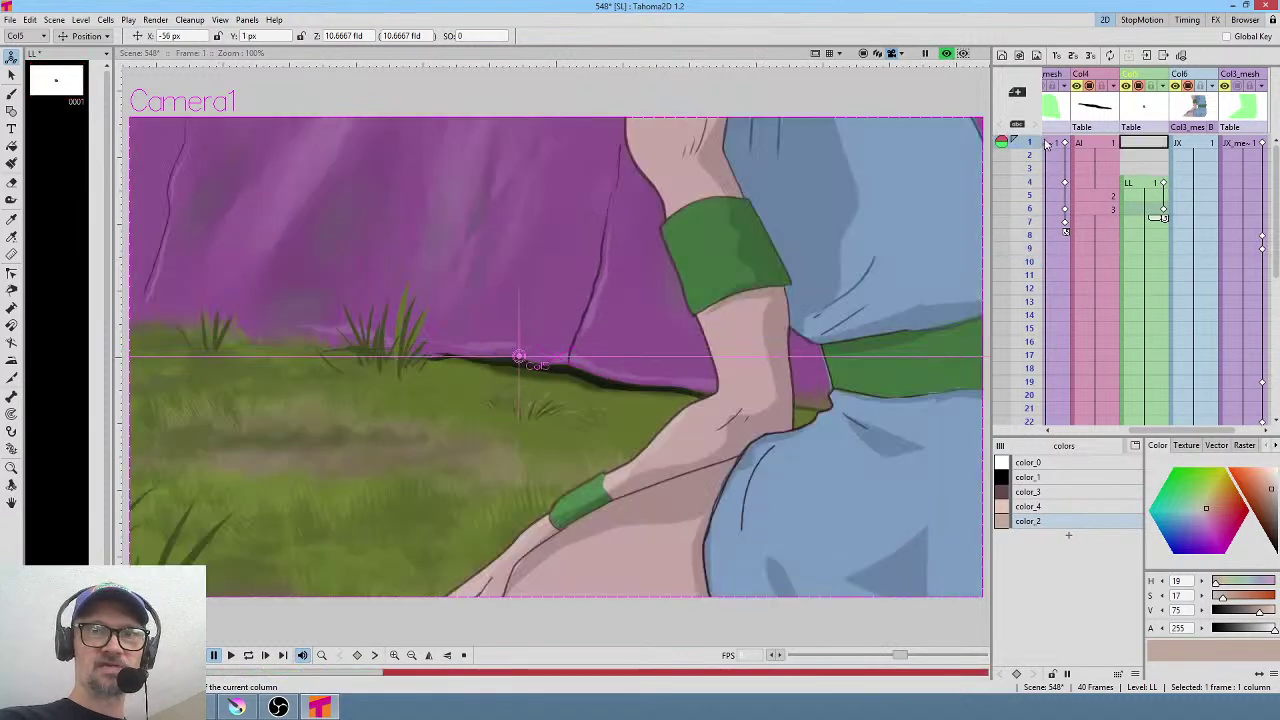
key(Down)
key(Down)
key(Down)
key(Down)
key(Down)
key(Down)
key(Down)
key(Down)
key(Down)
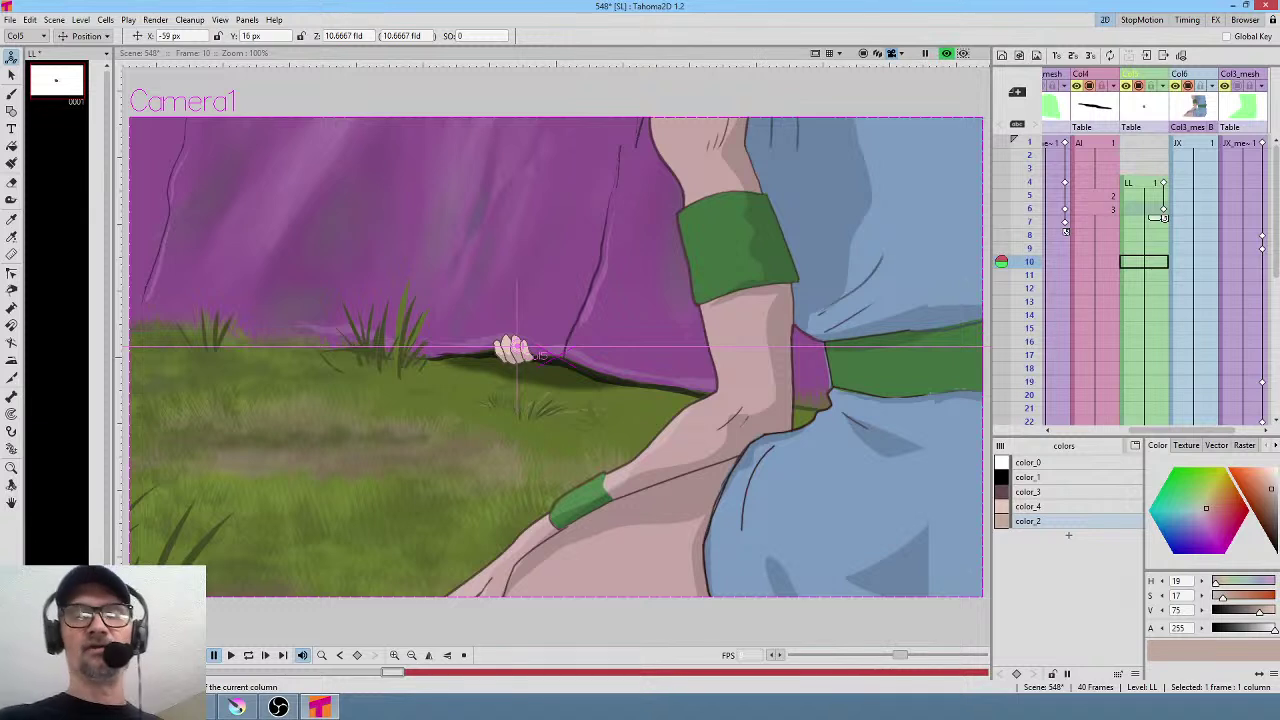
click(1031, 176)
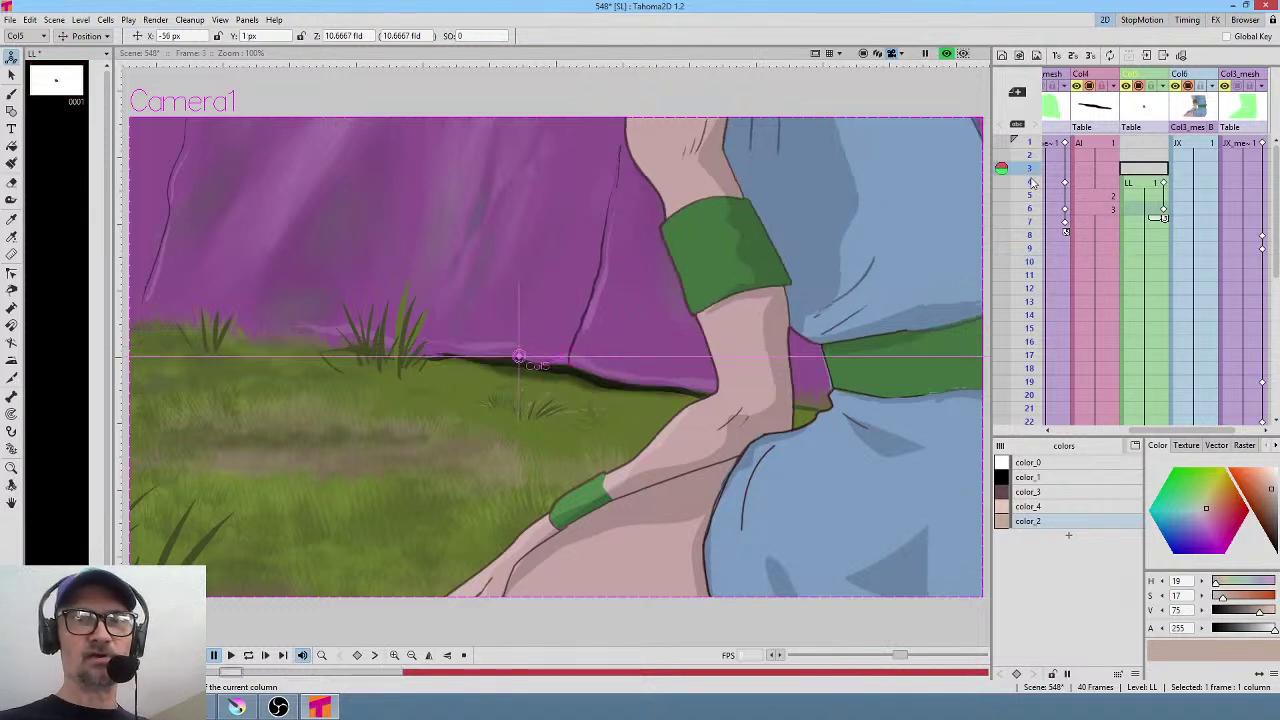
click(1036, 208)
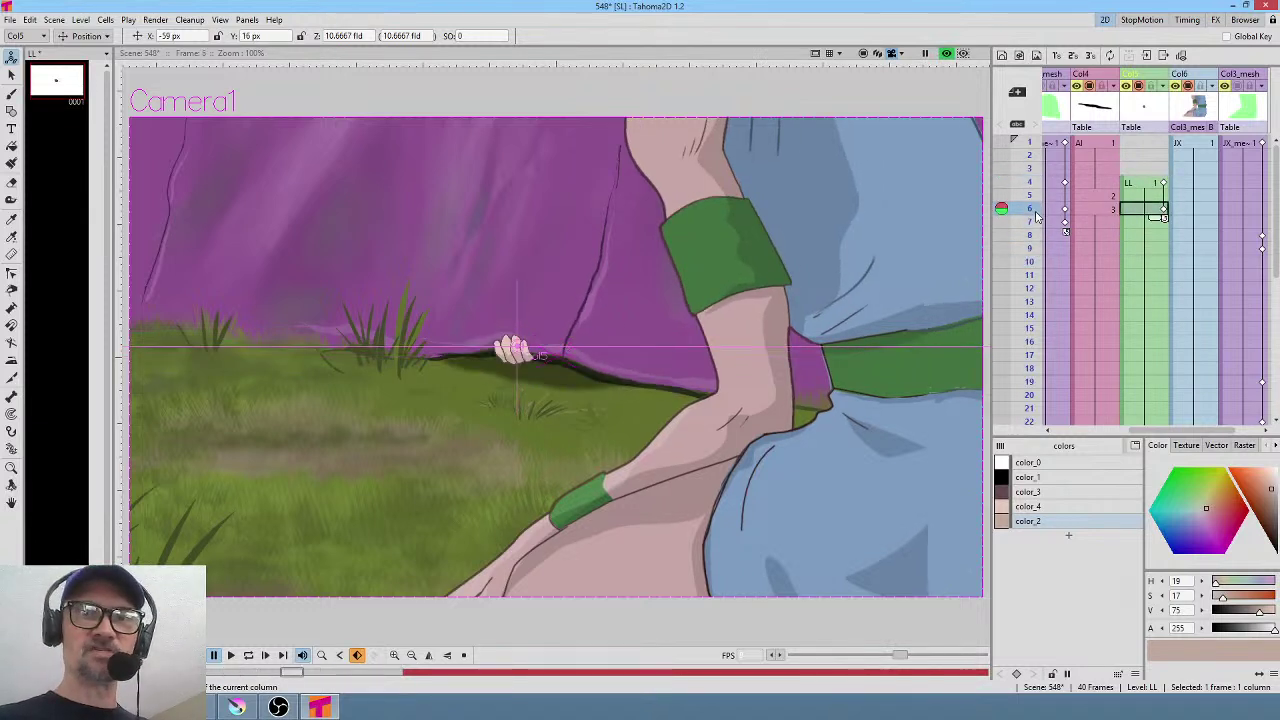
click(1028, 157)
drag(1028, 157, 1028, 226)
click(1026, 236)
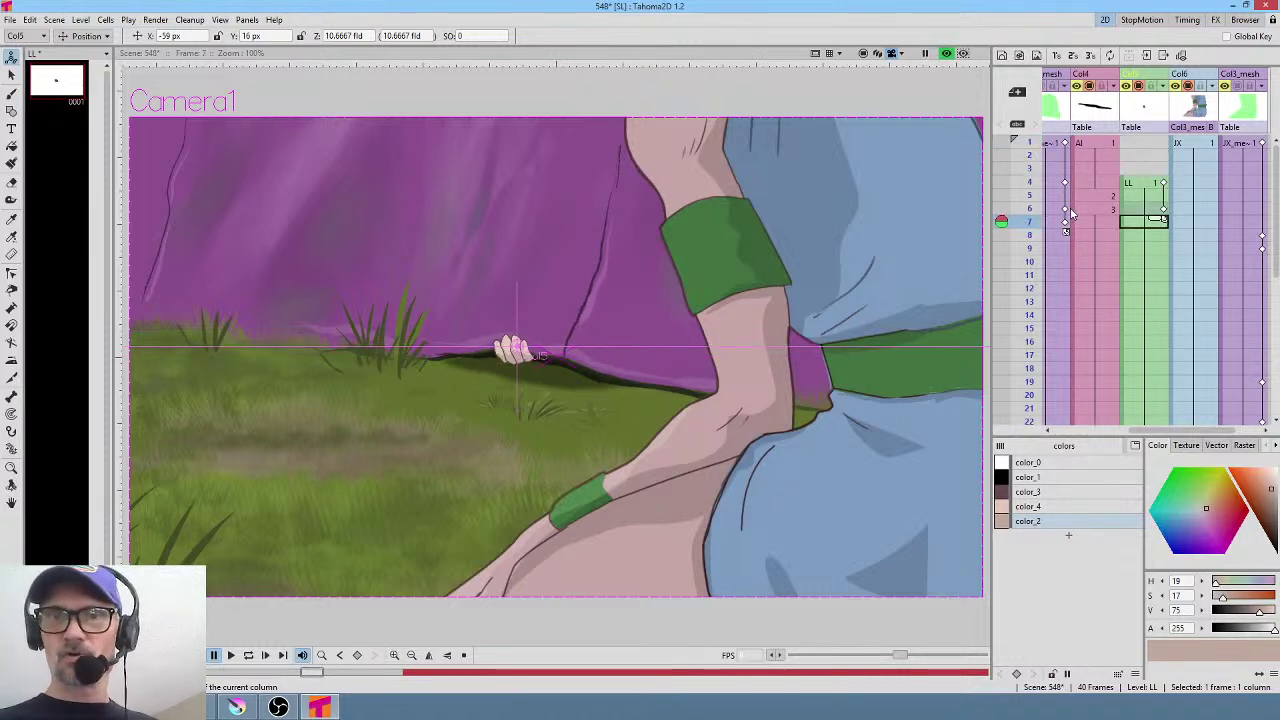
At frame 10, rotate the fingers to -7.91°.
click(1031, 224)
drag(1031, 226, 1050, 262)
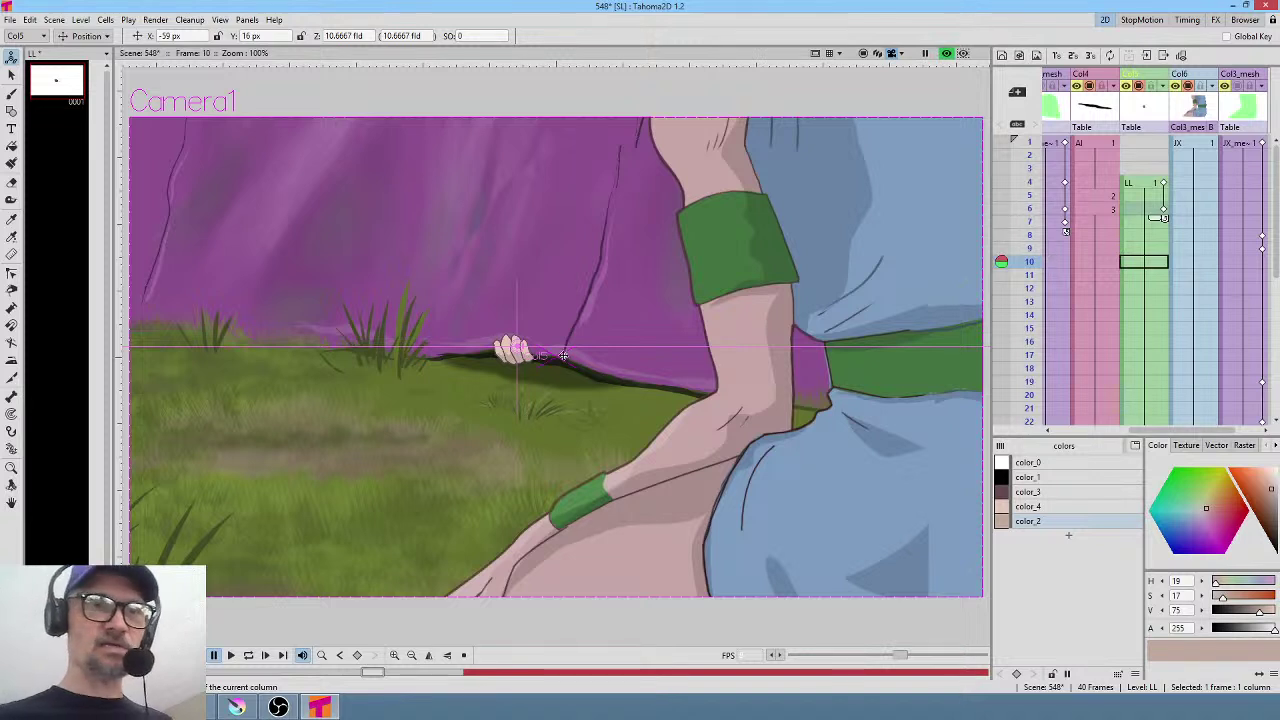
click(85, 36)
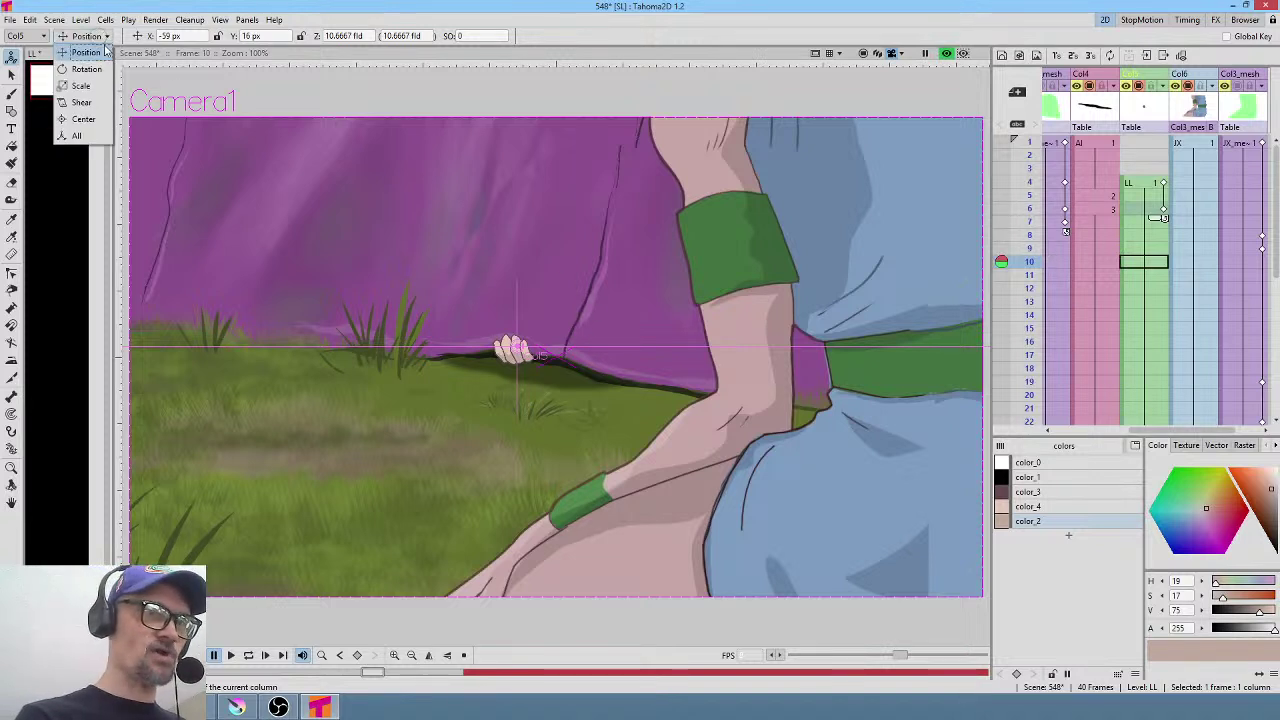
click(100, 75)
drag(628, 222, 645, 239)
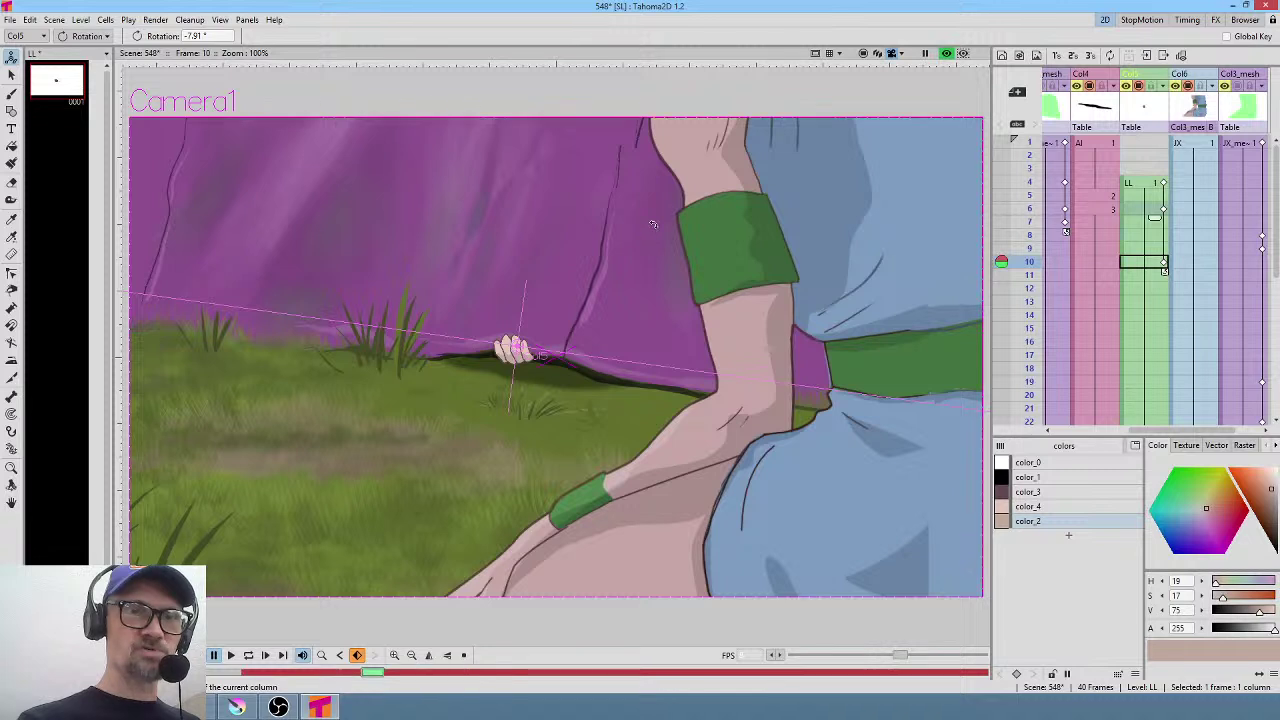
Raise the fingers at frame 10 to X -55.66 px, Y 54.75 px.
click(92, 36)
click(96, 58)
drag(617, 286, 622, 258)
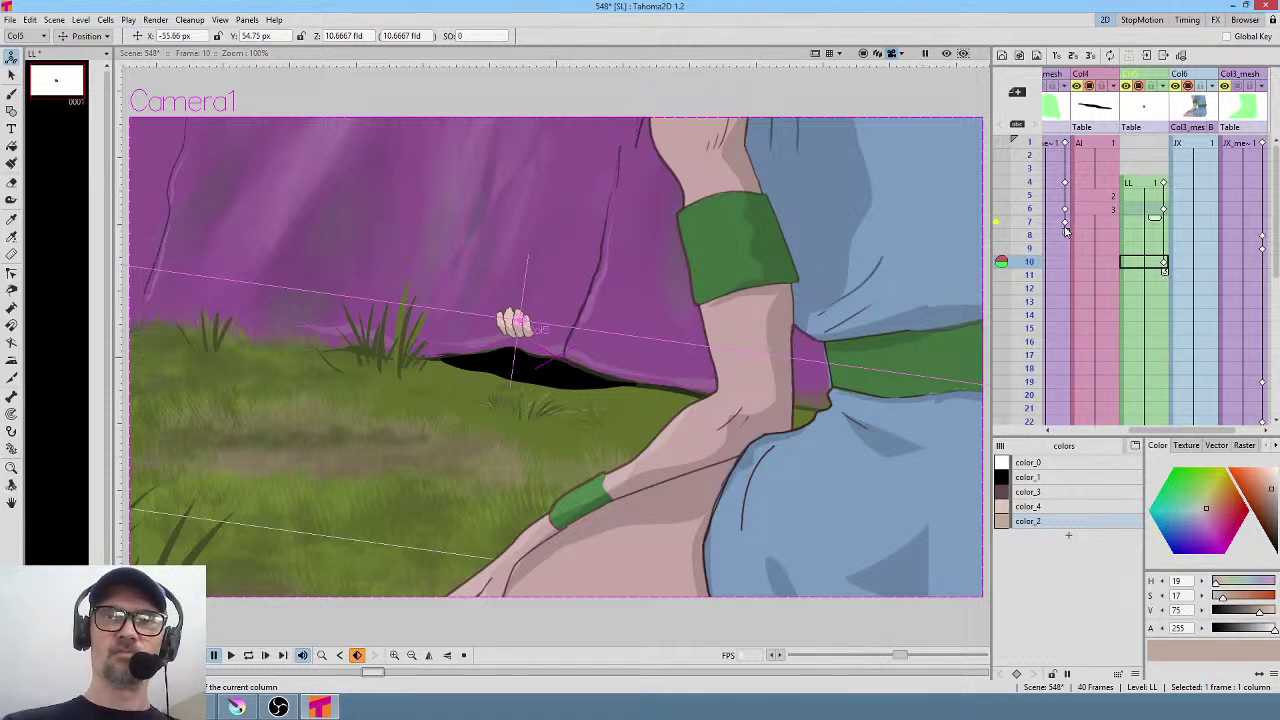
mouse_move(1029, 262)
mouse_down()
mouse_move(1028, 185)
mouse_move(1029, 262)
mouse_up()
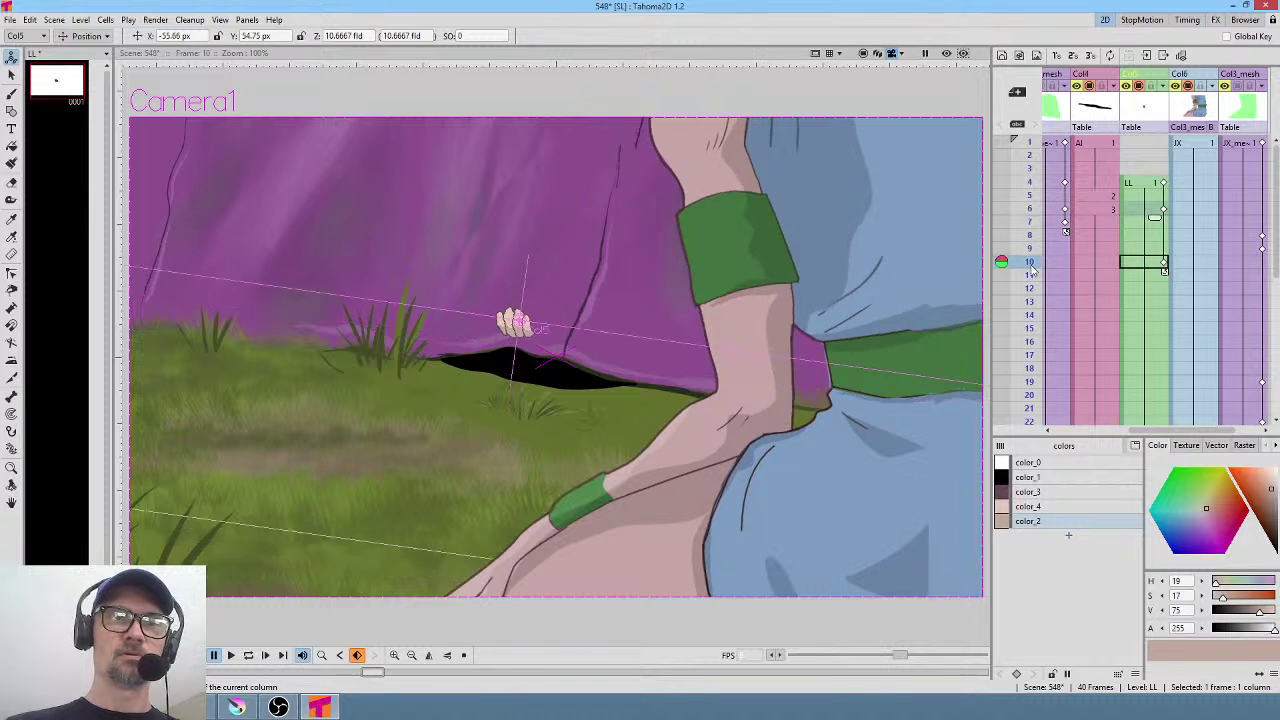
Go through the opening frames and play the scene from frame 3 to examine the timing of the fingers' lift.
click(1164, 209)
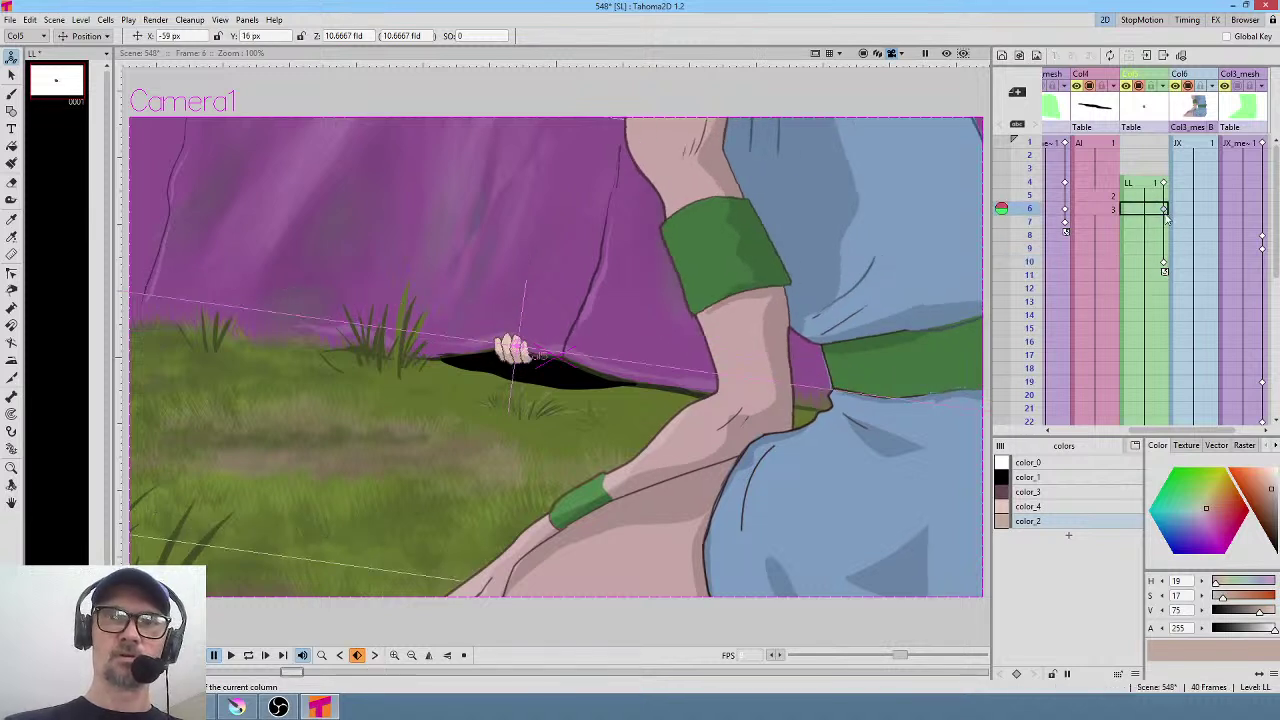
mouse_move(1029, 155)
mouse_down()
mouse_move(1032, 292)
mouse_move(1031, 221)
mouse_up()
click(1030, 168)
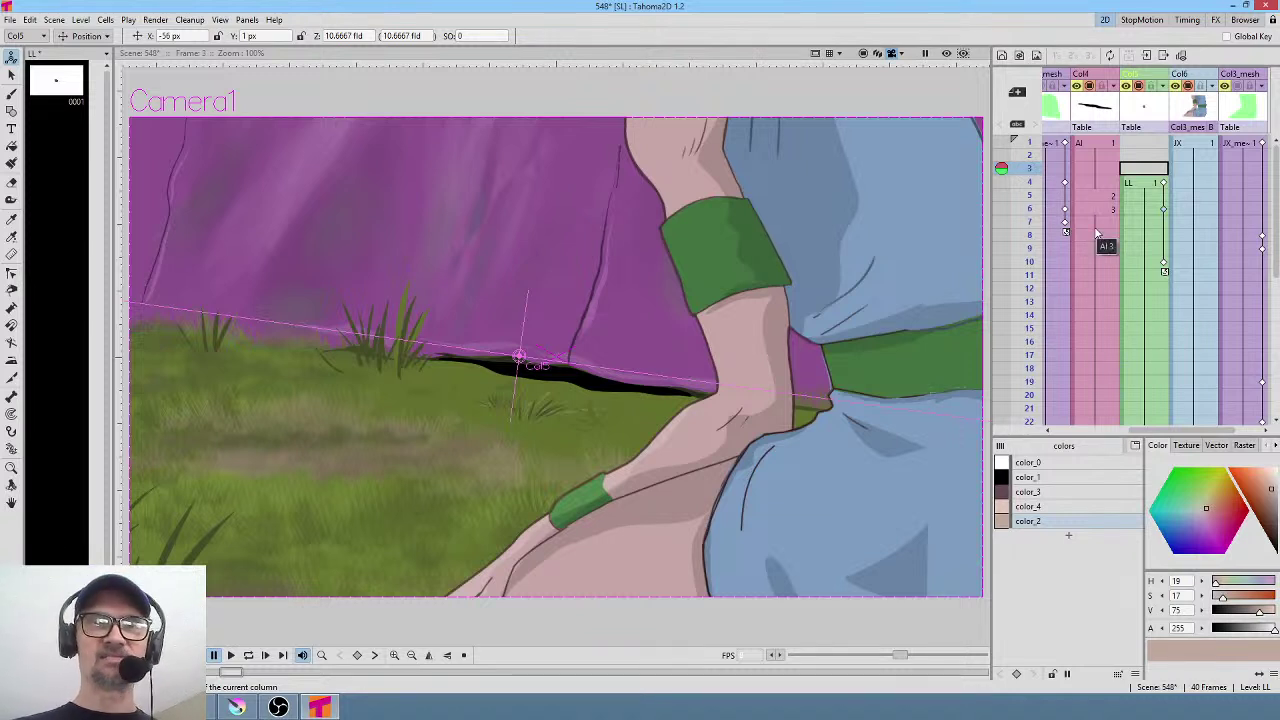
key(p)
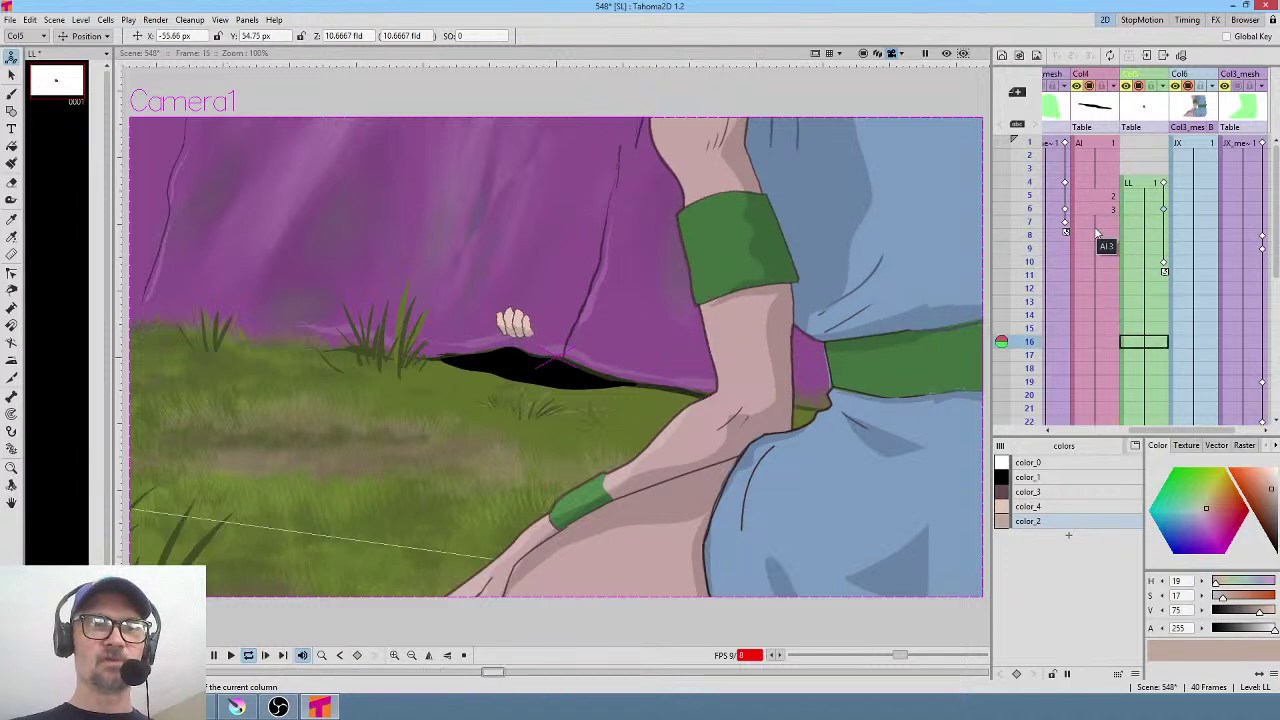
click(1028, 179)
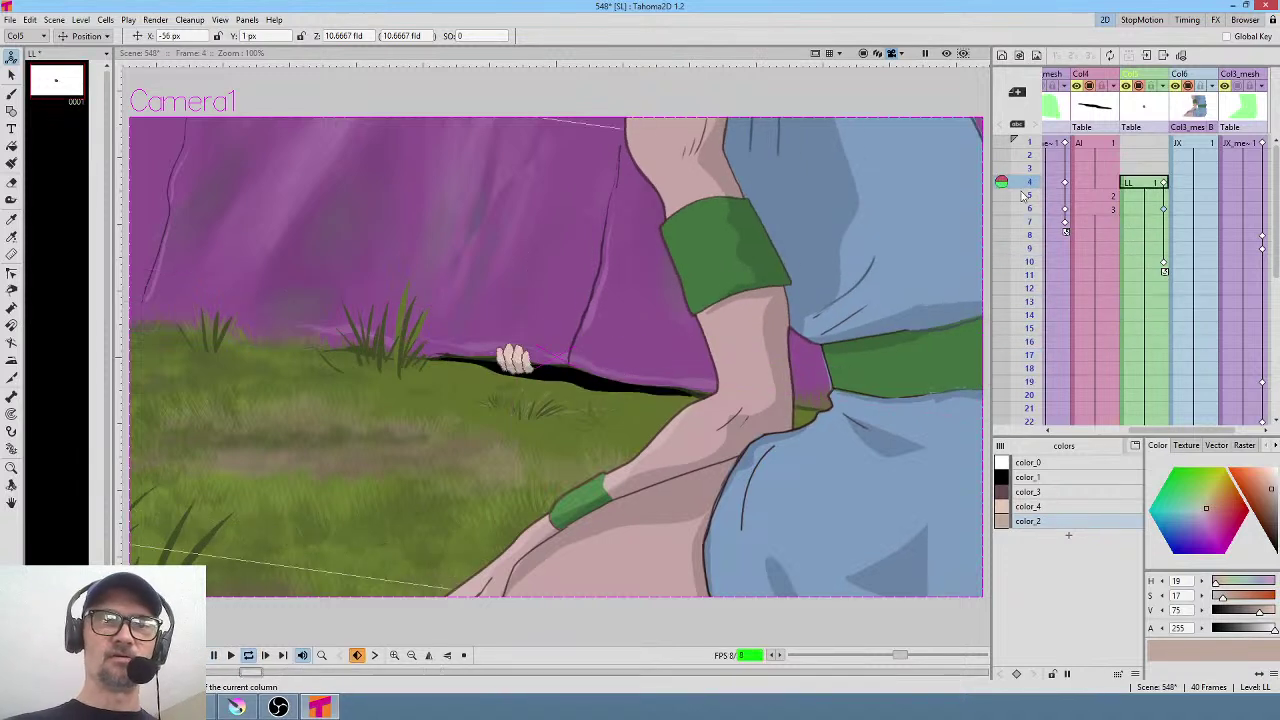
Copy the finger column's frame 6 keyframe to frame 9 and move its last keyframe to frame 11.
click(1163, 208)
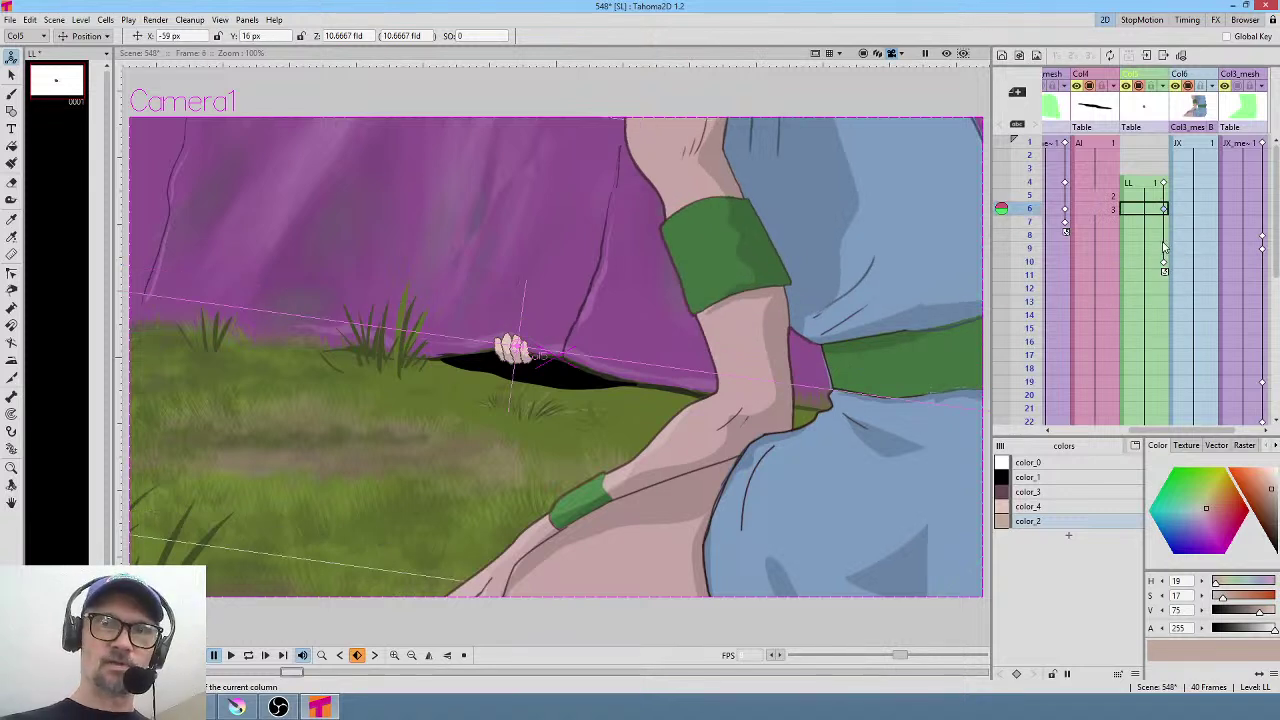
click(1160, 236)
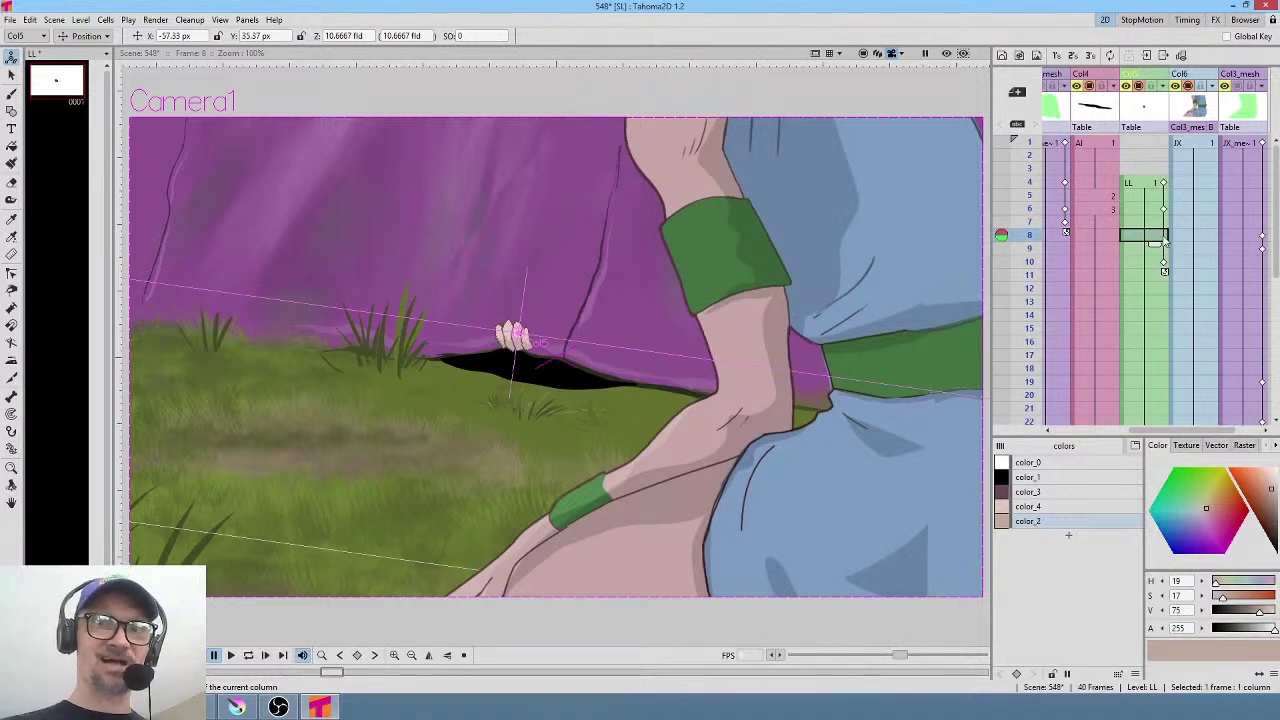
drag(1164, 270, 1164, 284)
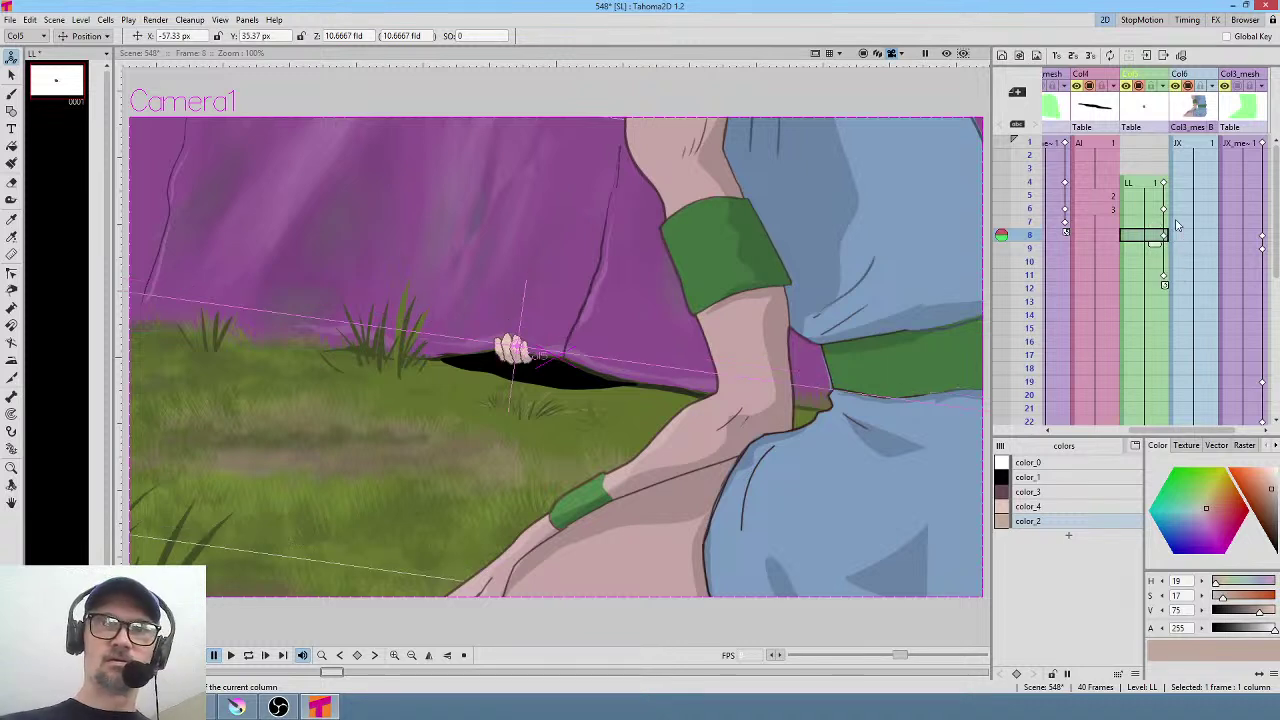
drag(1032, 176, 1034, 312)
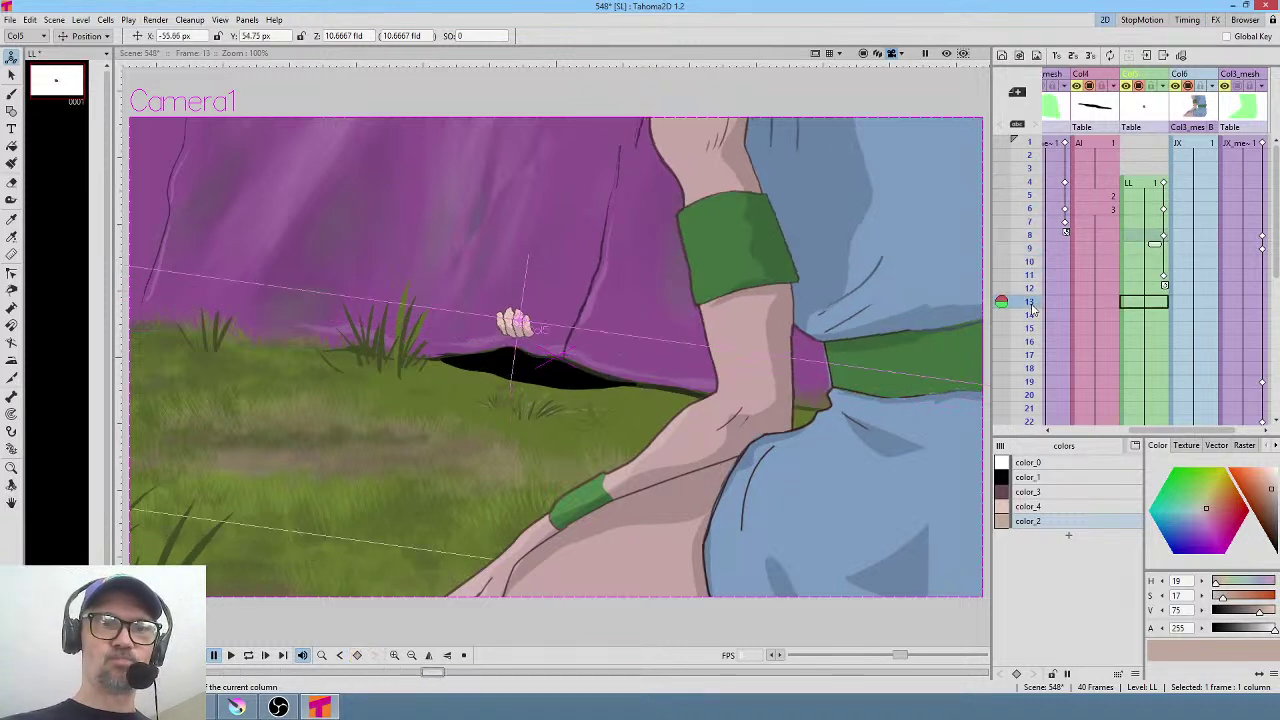
click(1162, 236)
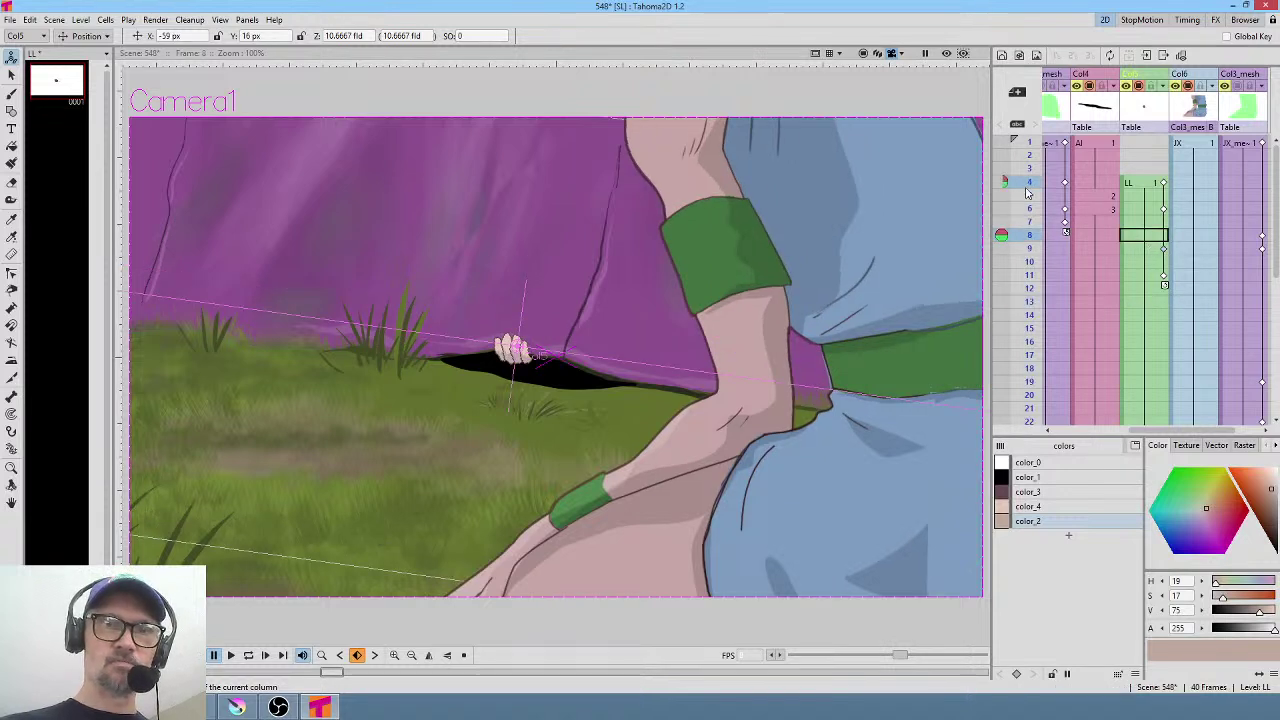
click(1029, 303)
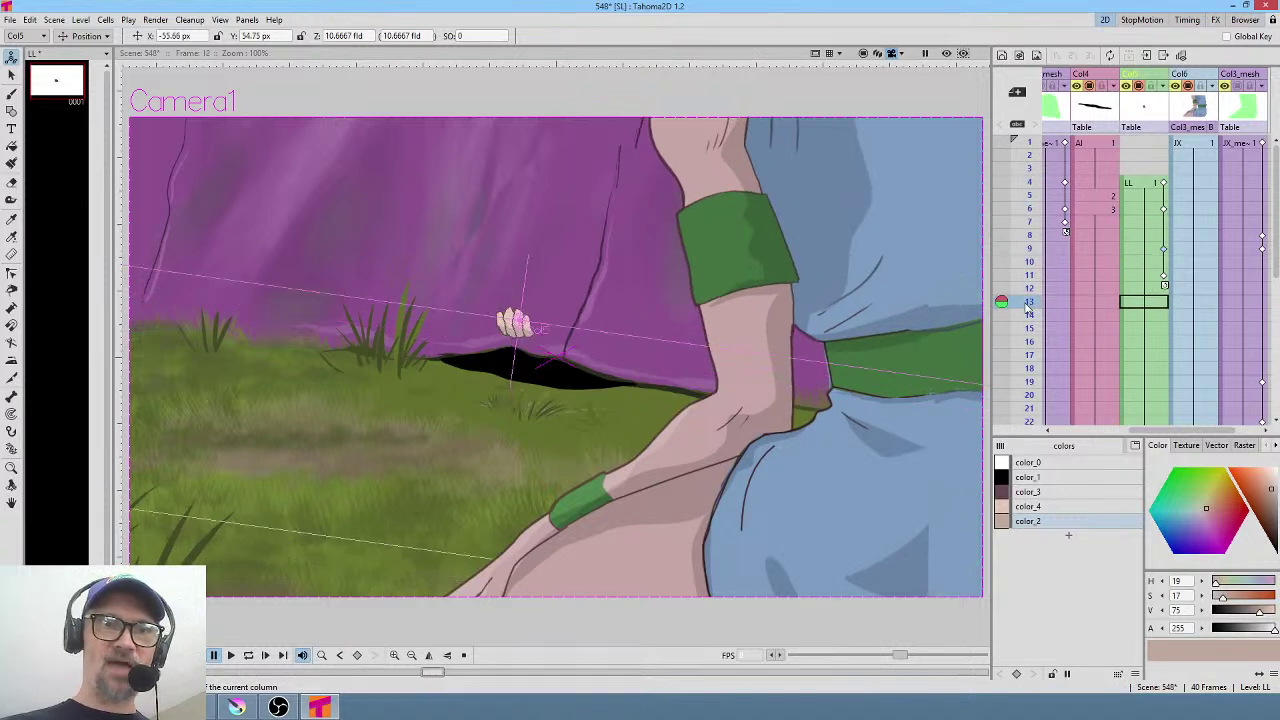
Show the Col2_mesh cloth mesh at frame 7 and set the Plastic tool to Animate mode.
click(1057, 223)
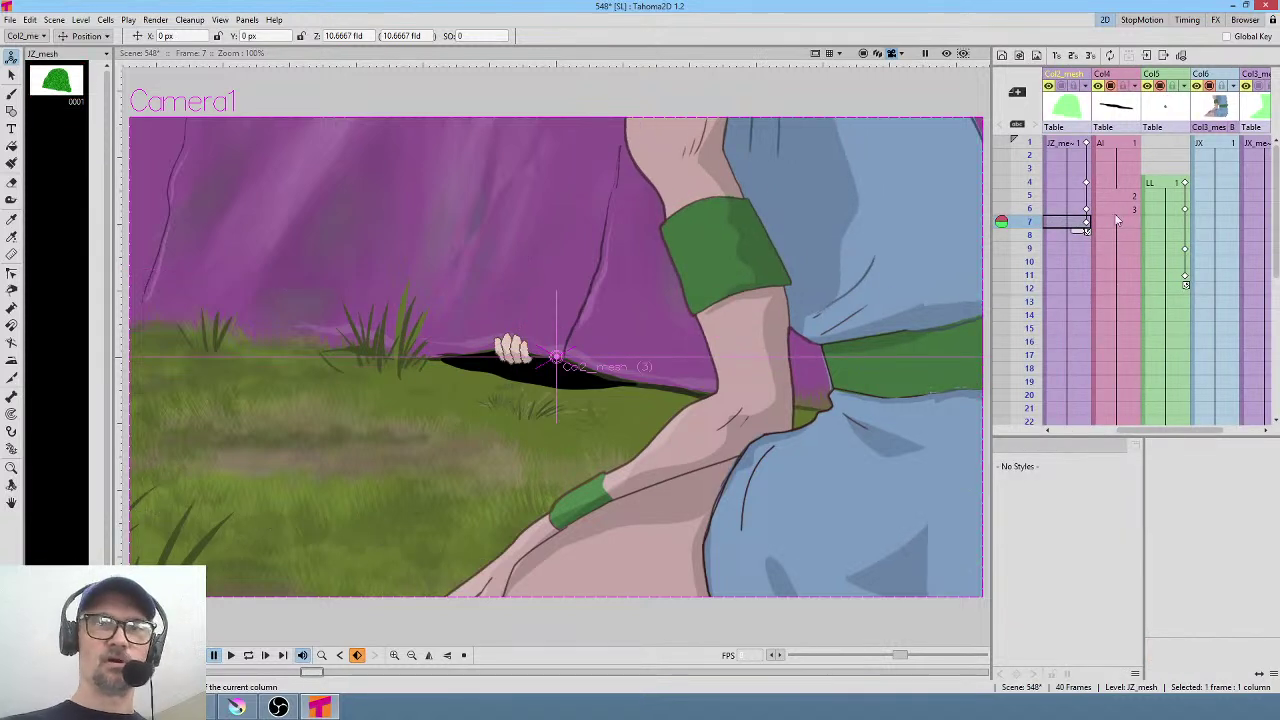
key(k)
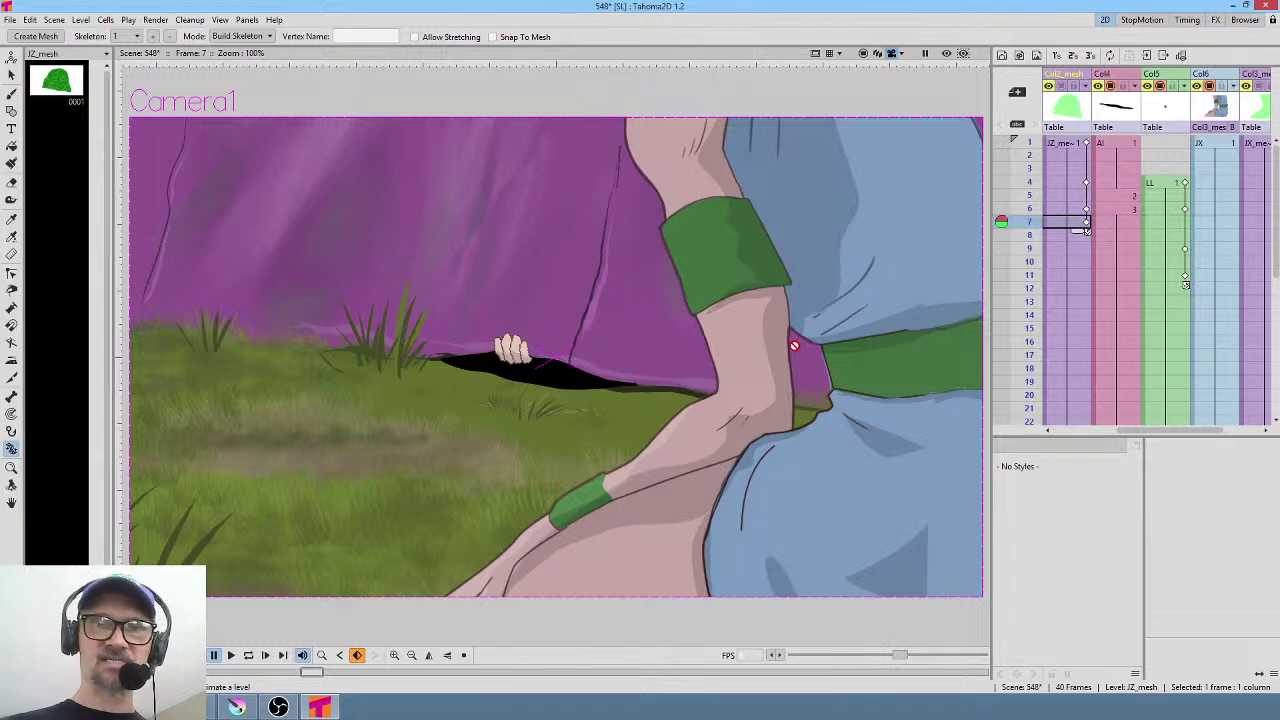
click(255, 37)
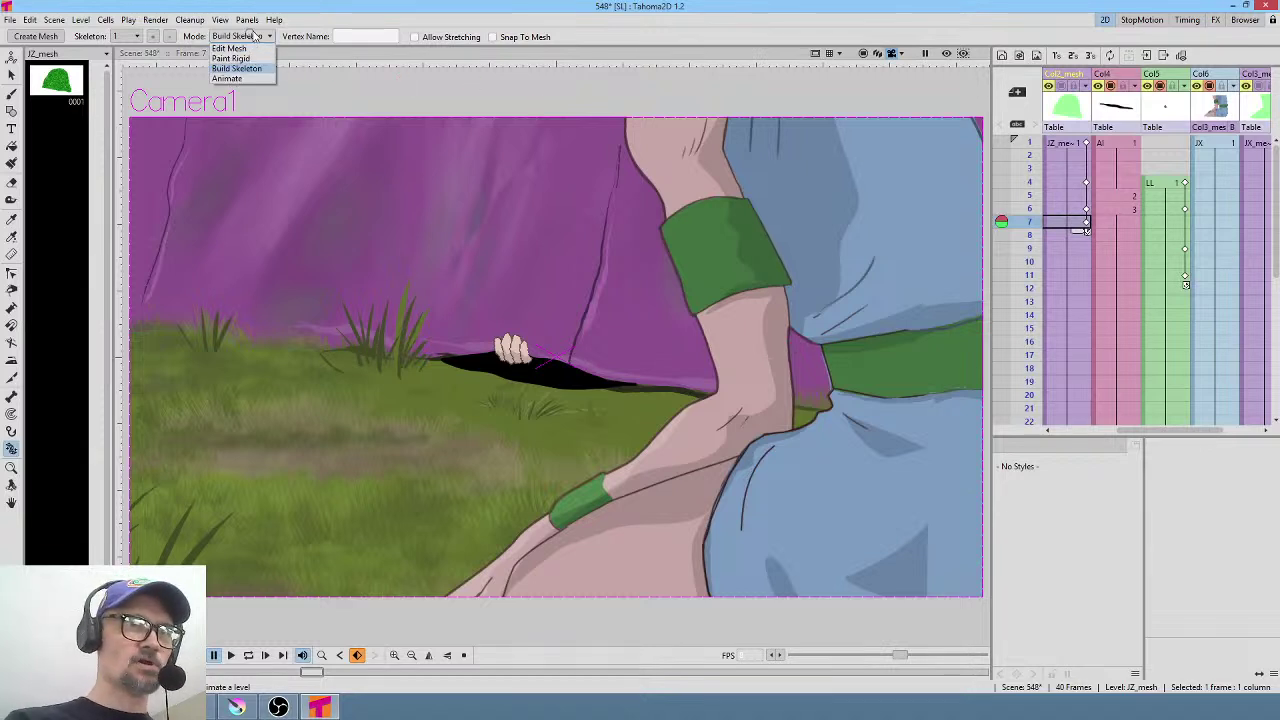
click(228, 78)
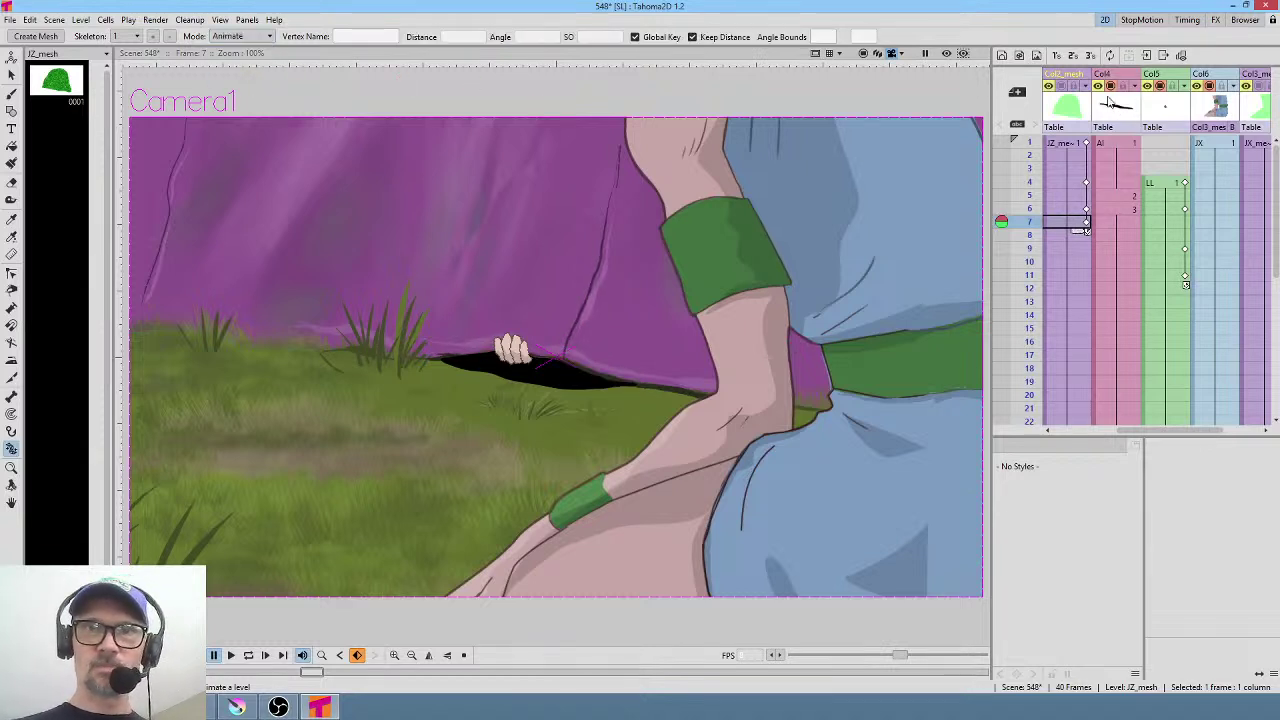
click(1075, 95)
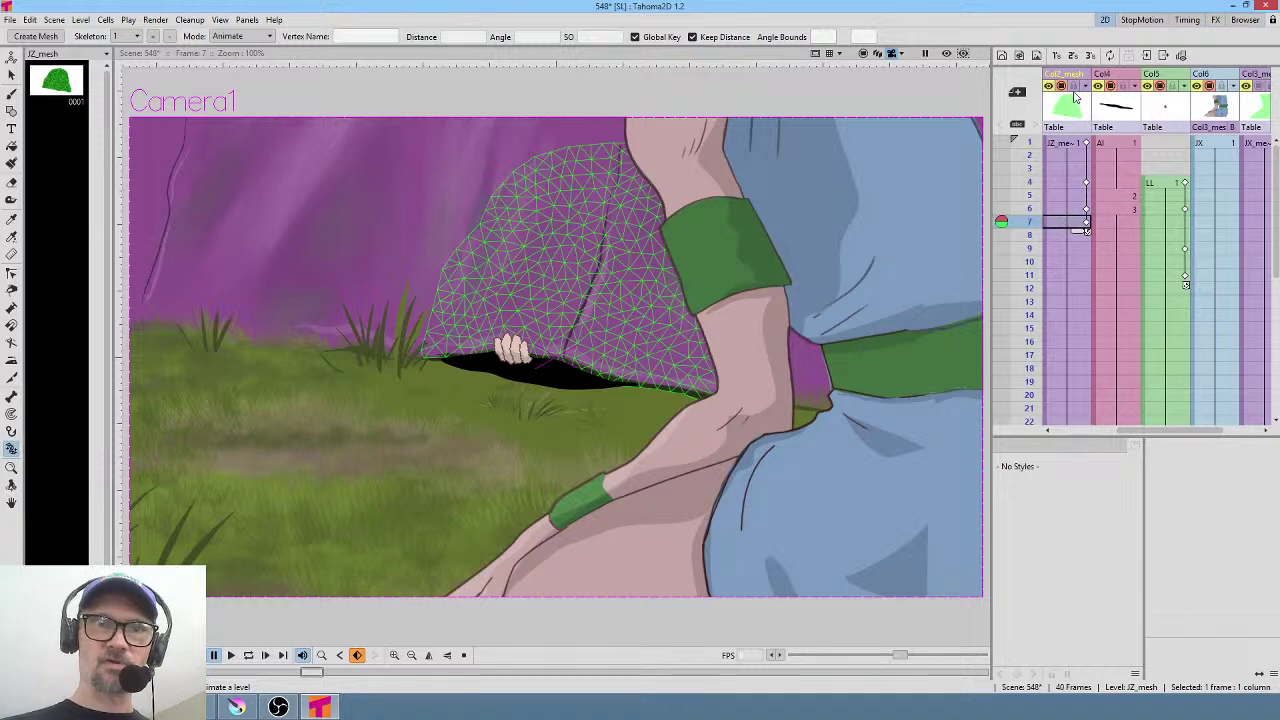
middle_click(1086, 238)
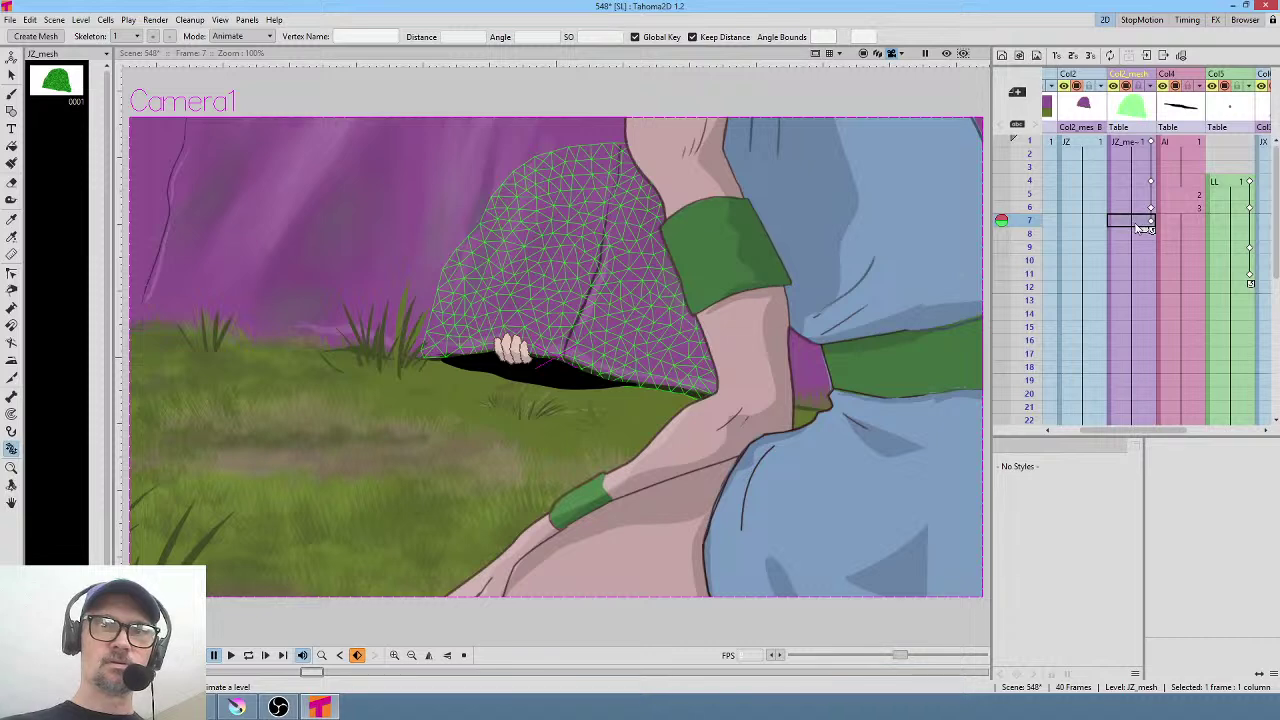
click(1094, 221)
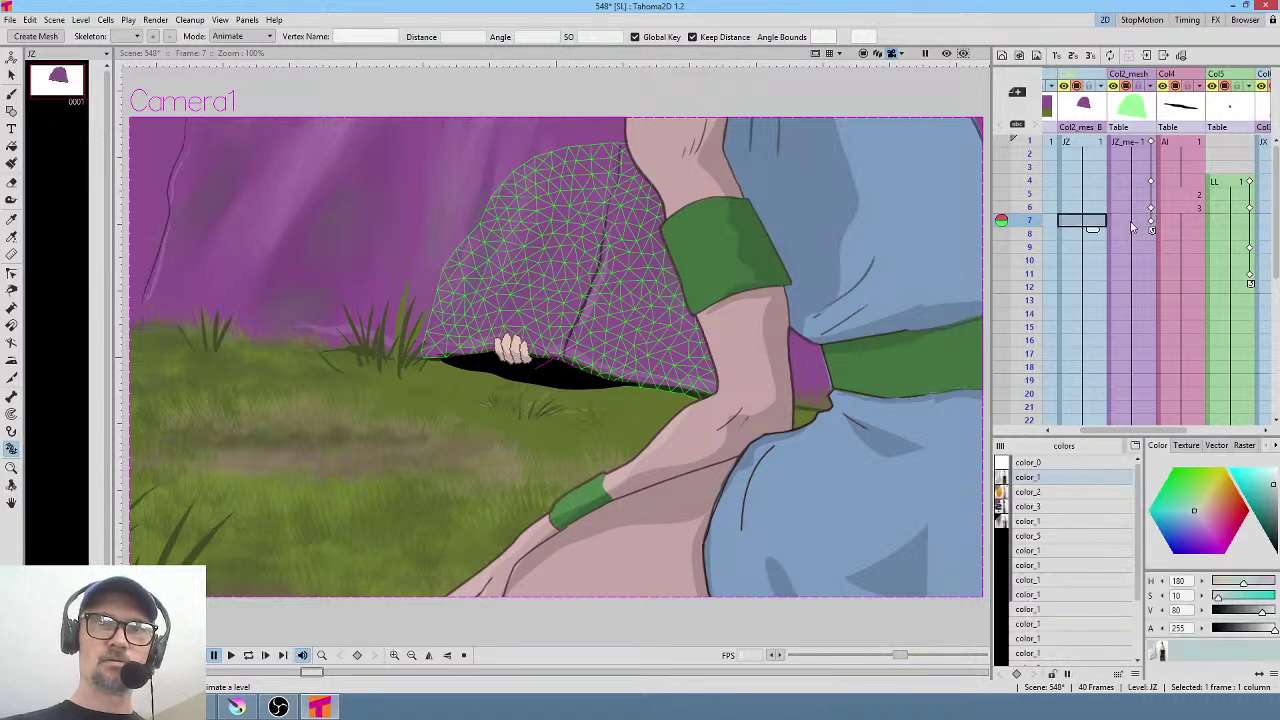
click(1136, 221)
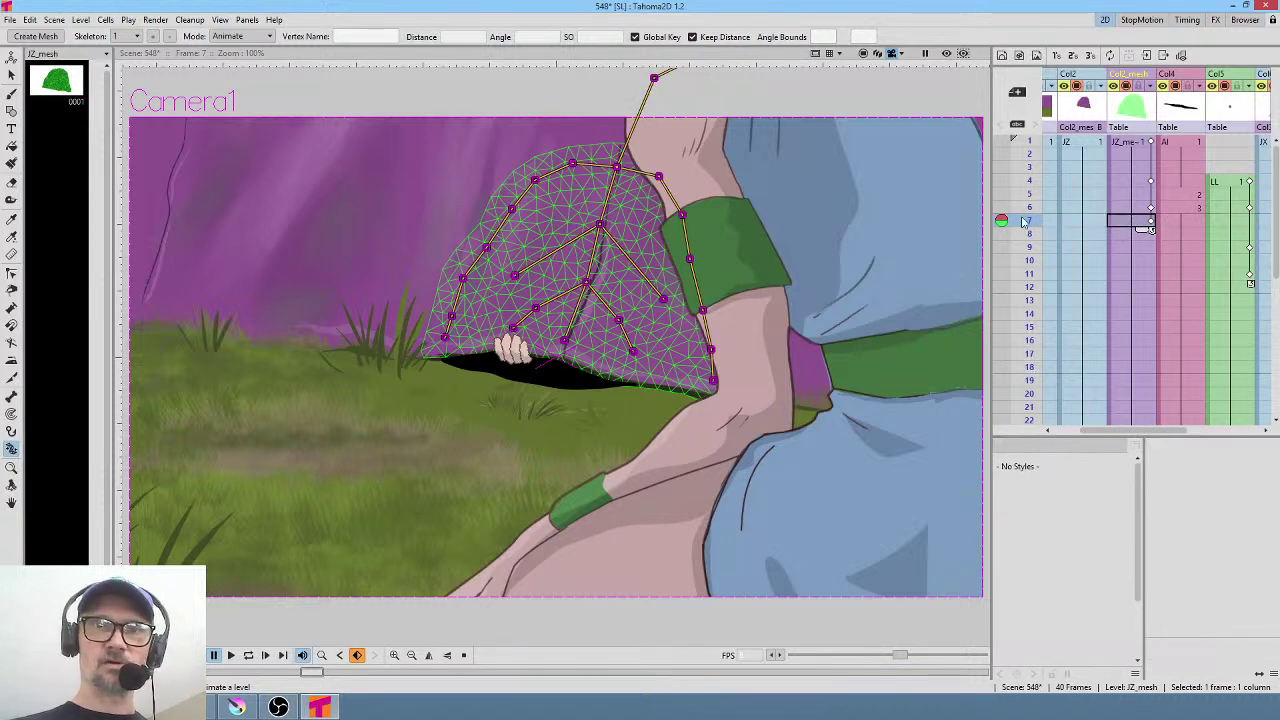
At frame 11, turn off Keep Distance and raise the cloth skeleton's inner vertices, with Vertex__4 at distance -14.24 px and angle -7.05°.
key(Down)
key(Down)
key(Down)
key(Down)
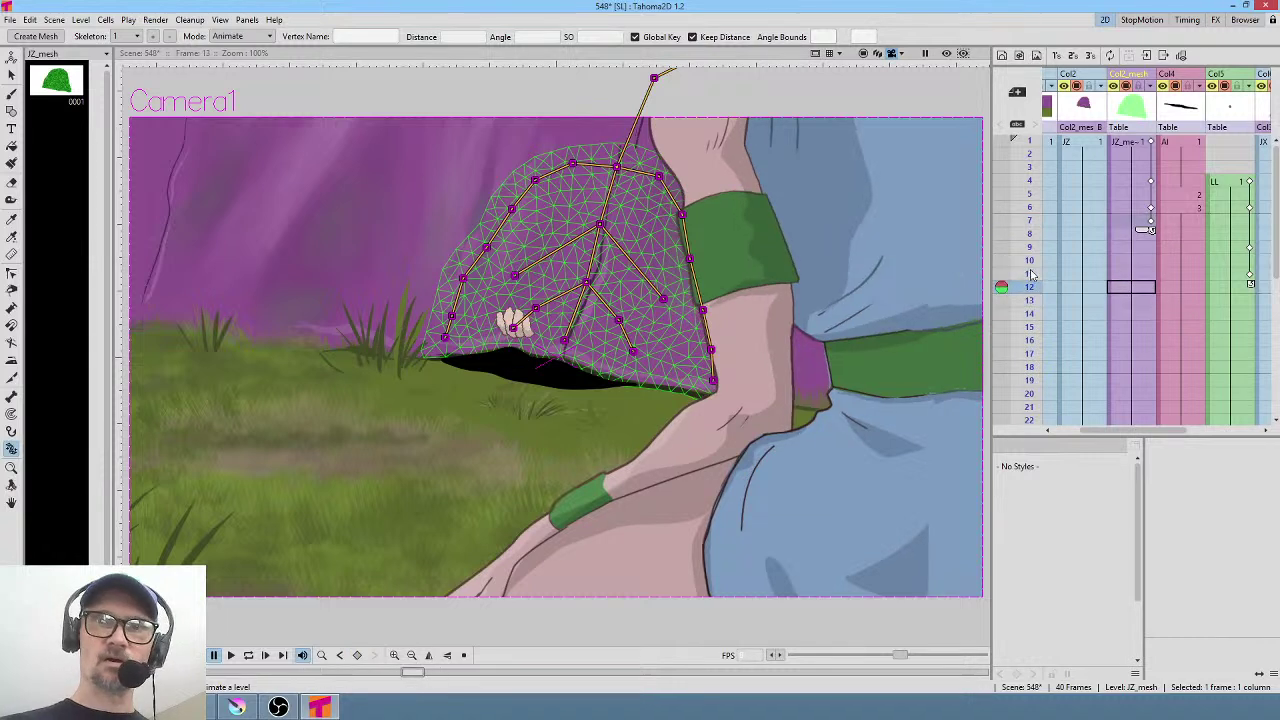
key(Down)
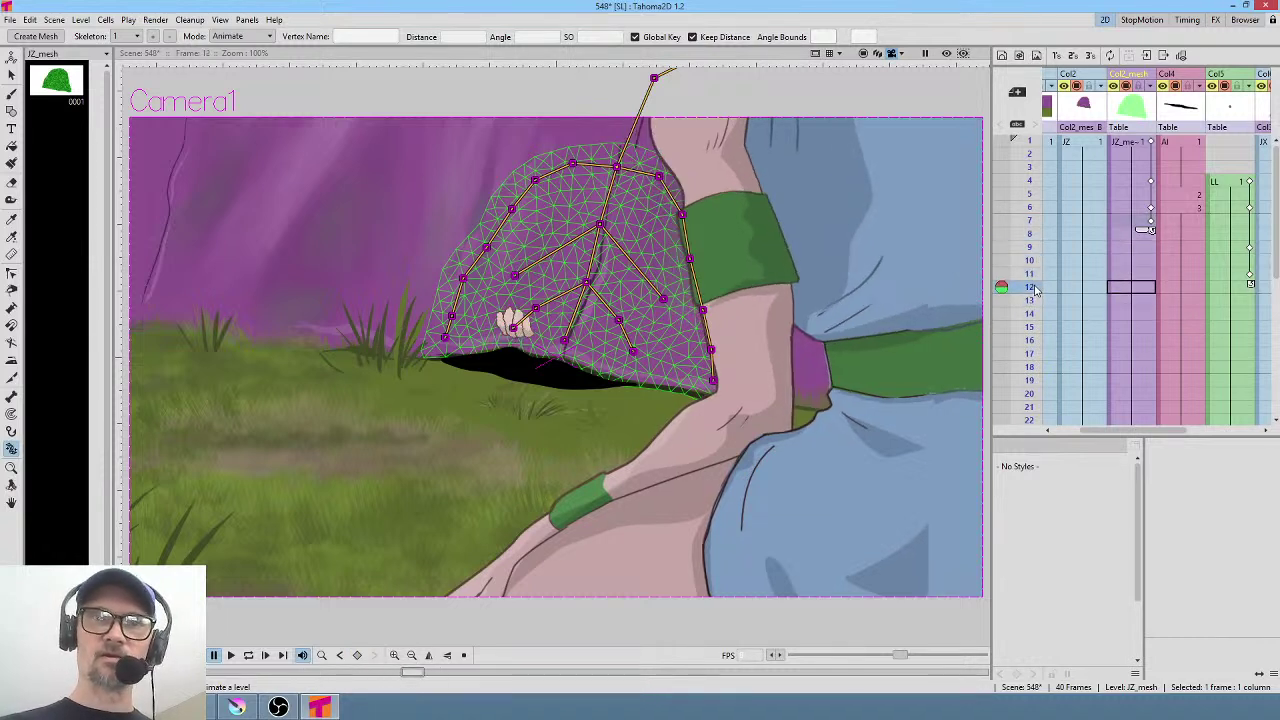
mouse_move(1035, 287)
mouse_down()
mouse_move(1044, 235)
mouse_move(1037, 286)
mouse_move(1043, 250)
mouse_move(1047, 273)
mouse_up()
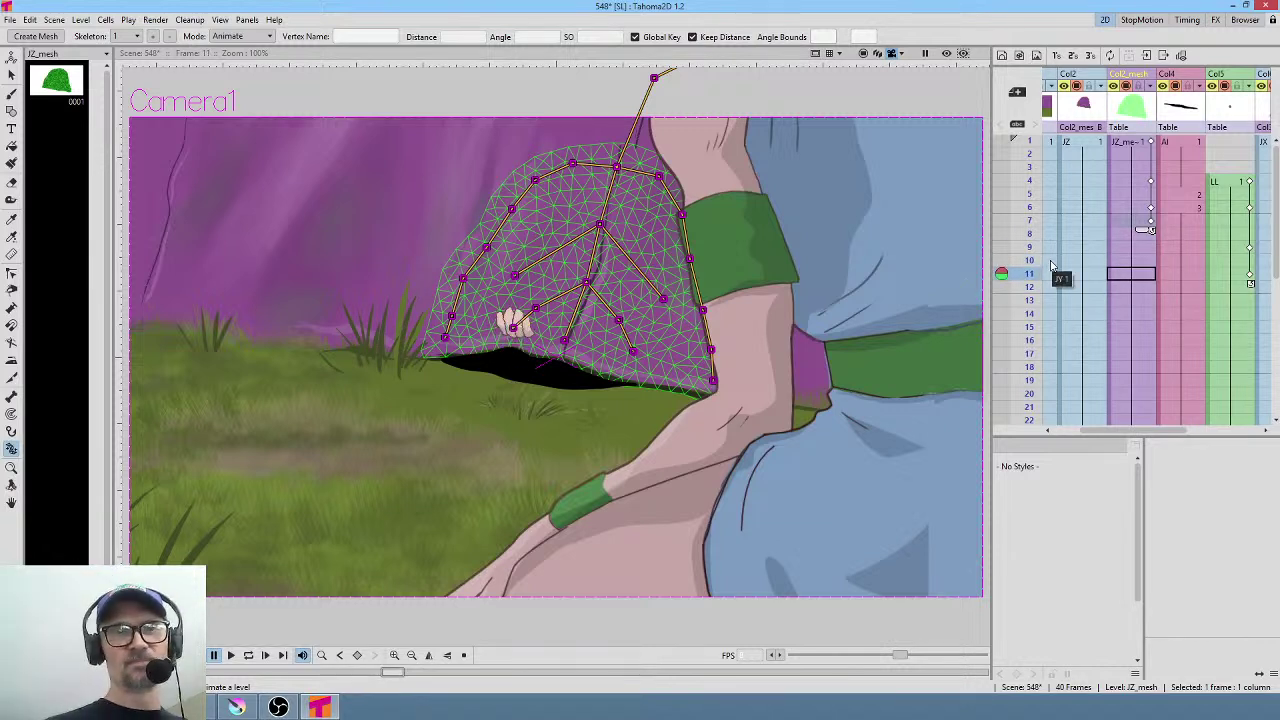
click(692, 37)
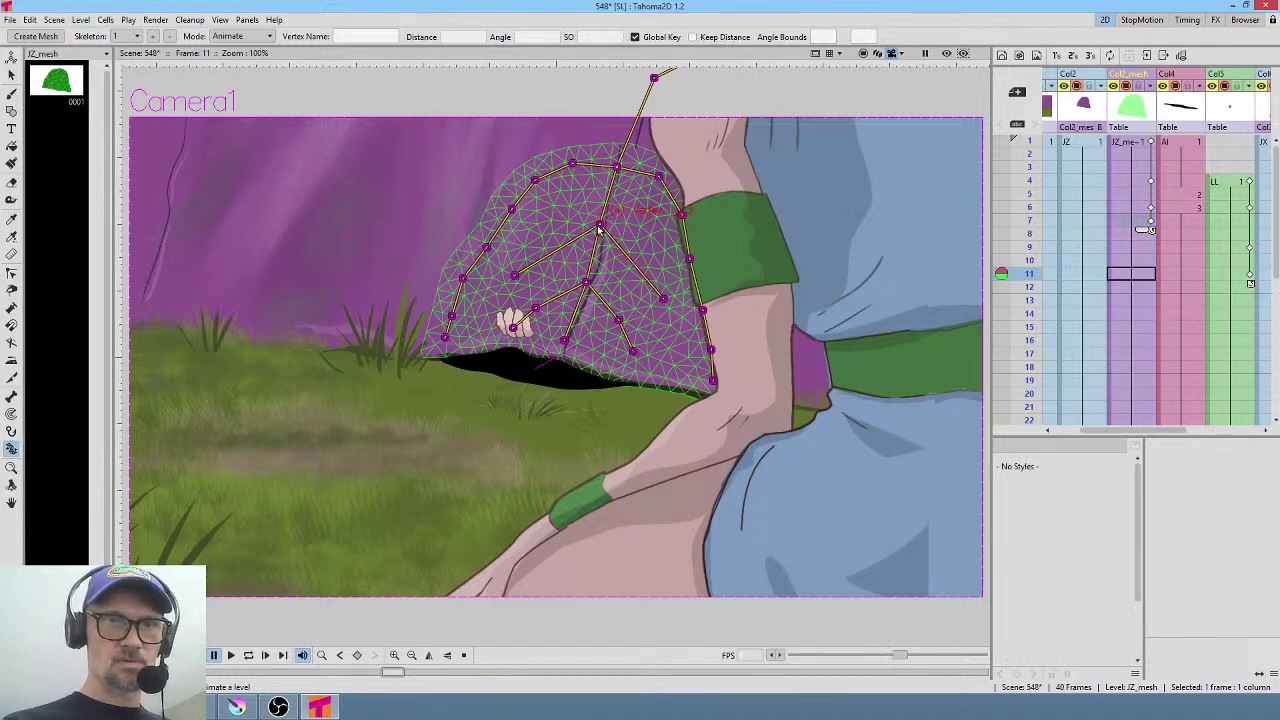
drag(600, 228, 496, 355)
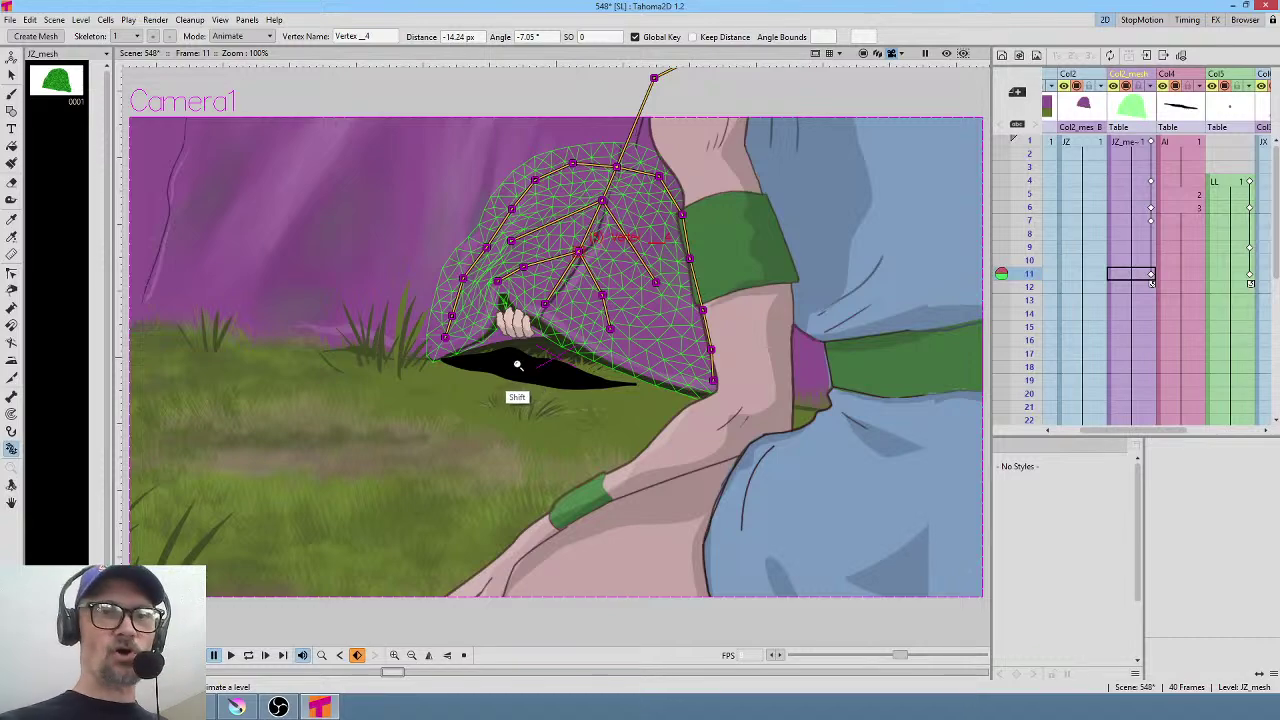
Refine Vertex__4 at frame 11 to distance -11.29 px and angle -0.64° so the cloth's edge meets the fingers.
scroll(517, 363, up, 4)
middle_click(619, 310)
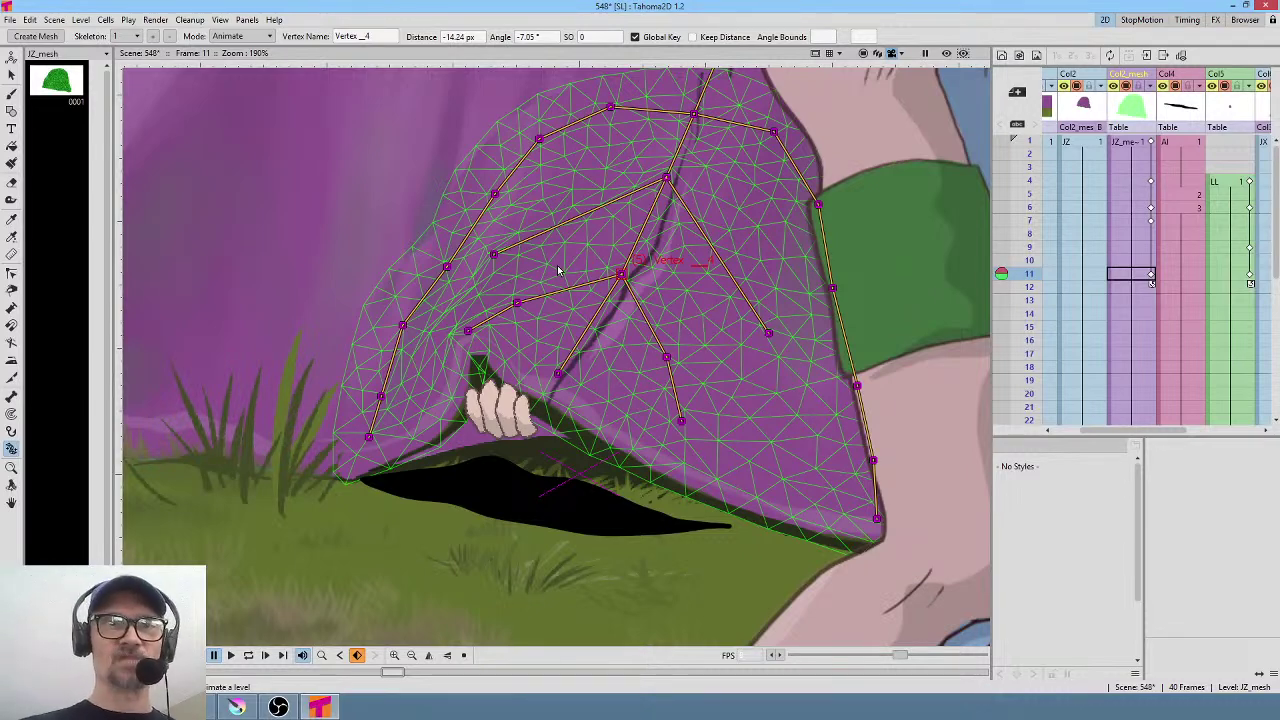
mouse_move(1030, 272)
mouse_down()
mouse_move(1030, 170)
mouse_move(1032, 316)
mouse_move(1031, 206)
mouse_move(1033, 284)
mouse_up()
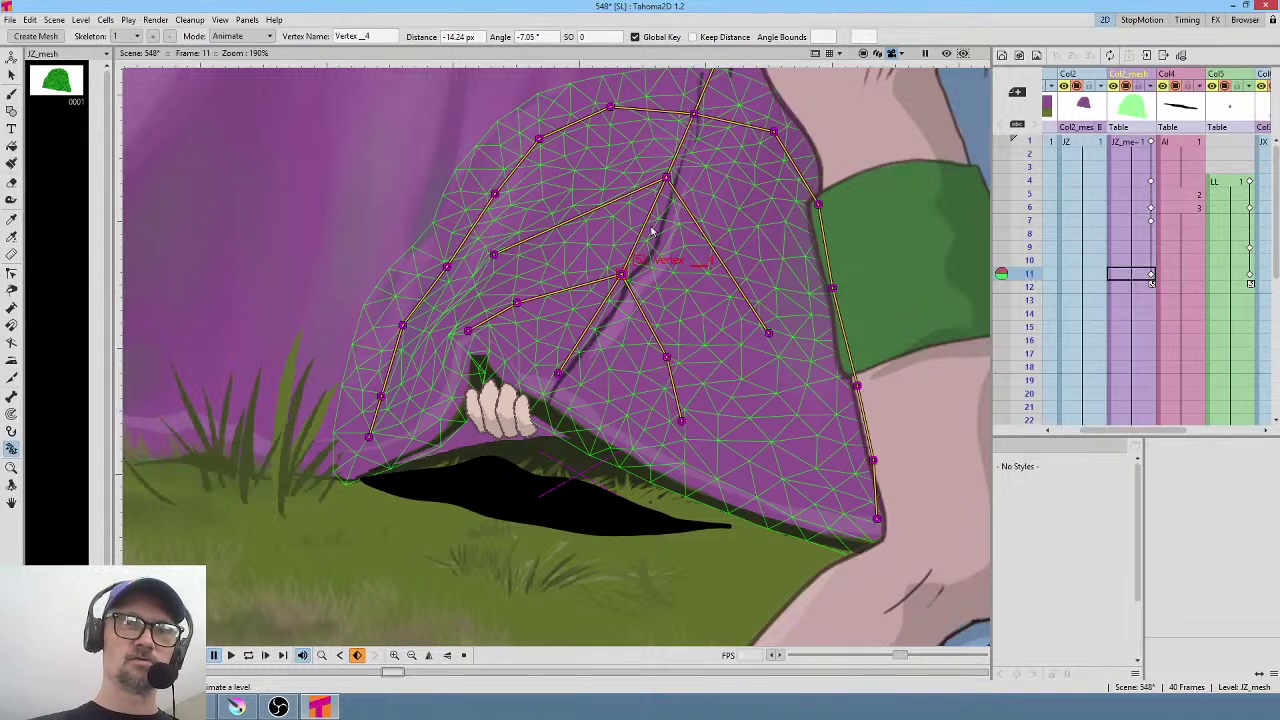
mouse_move(622, 283)
mouse_down()
mouse_move(640, 274)
mouse_move(631, 287)
mouse_up()
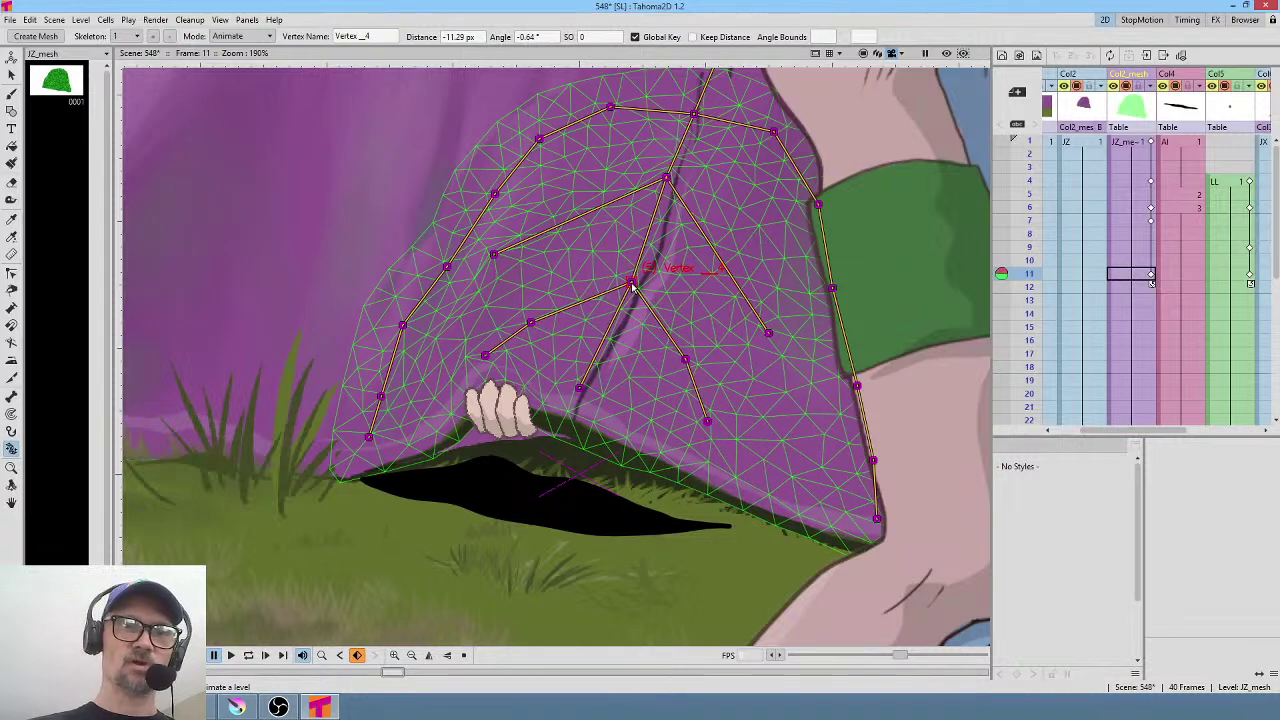
click(1030, 220)
click(1030, 273)
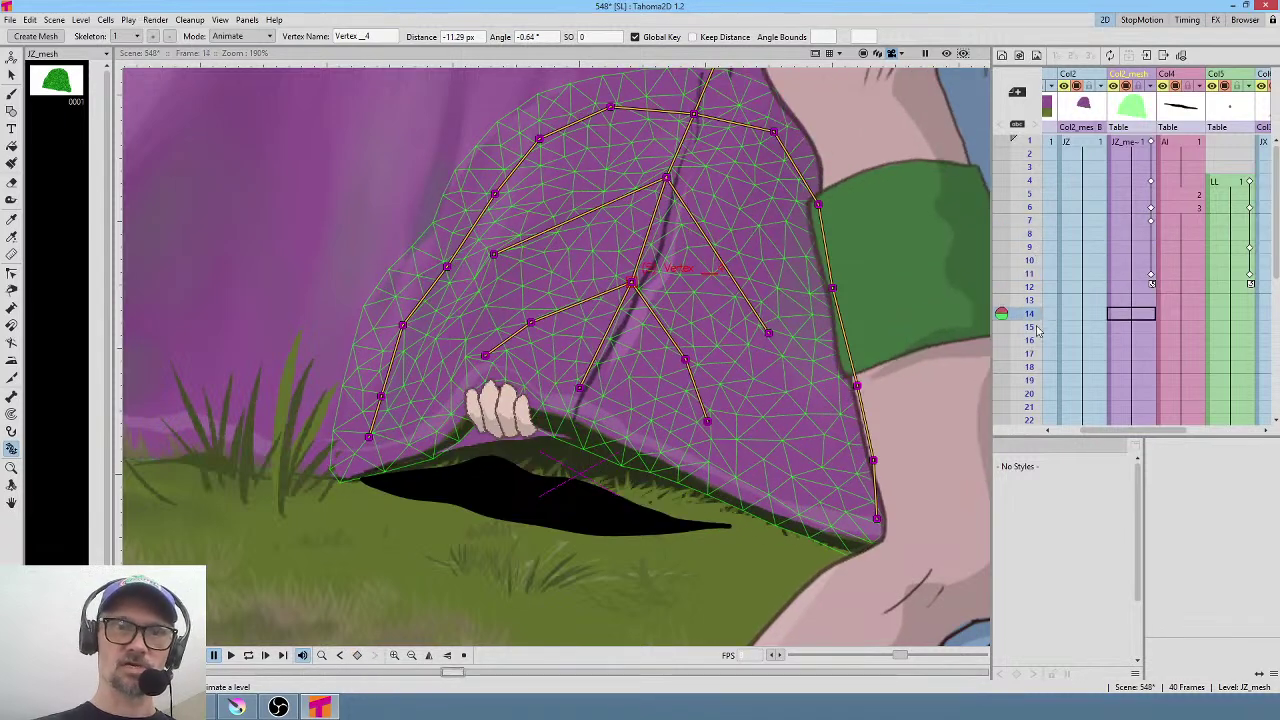
Copy the cloth mesh's frame 7 keyframe to frame 9 to hold the pose before the second lift.
click(1030, 186)
click(1030, 221)
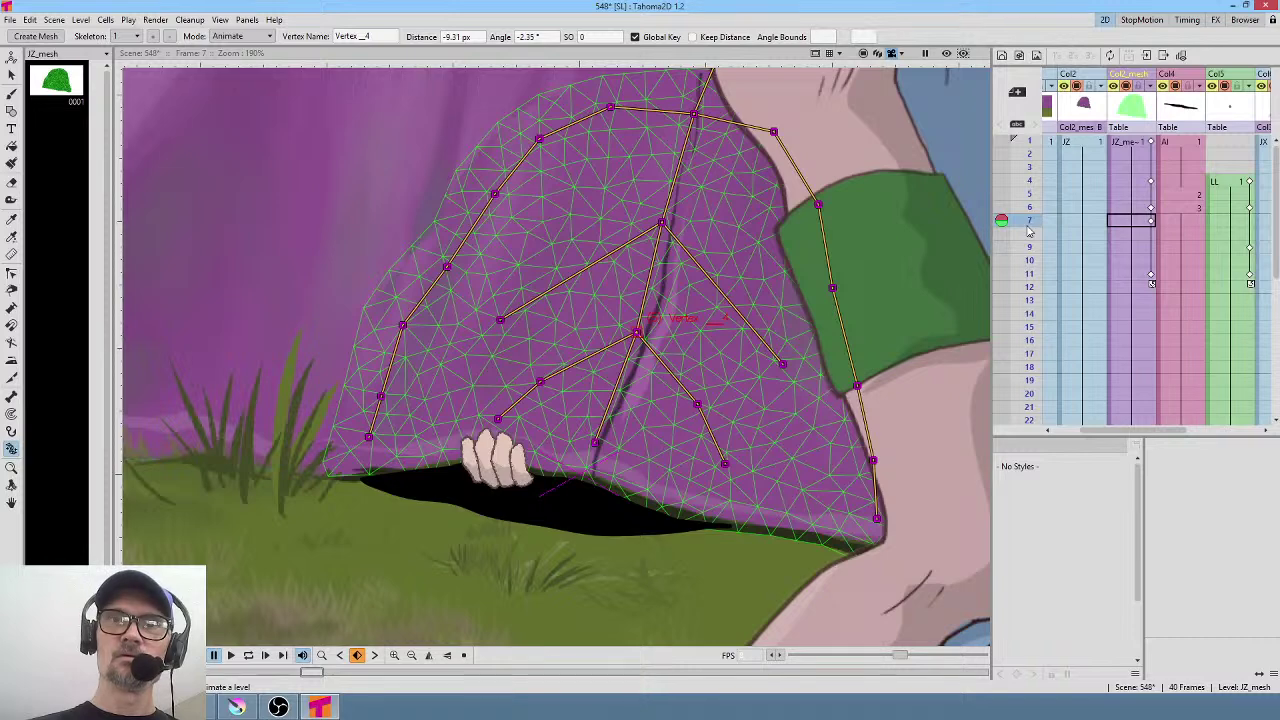
click(1150, 224)
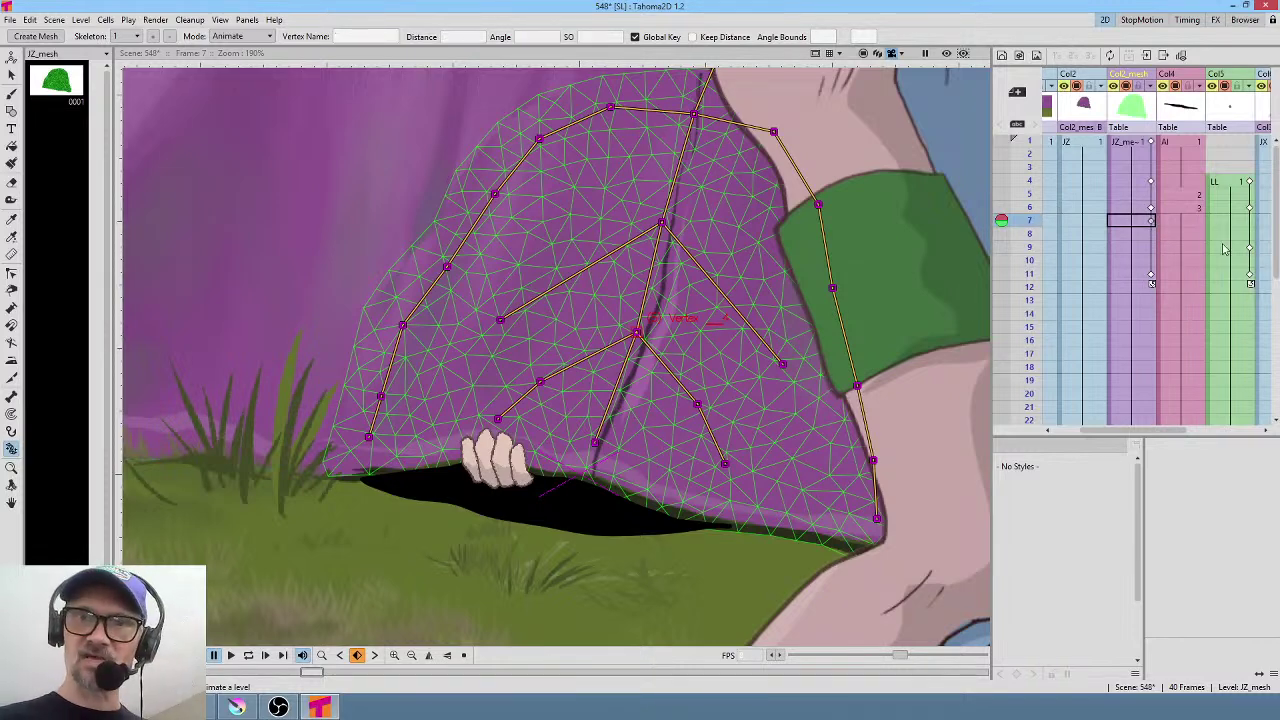
click(1138, 247)
drag(1151, 274, 1151, 287)
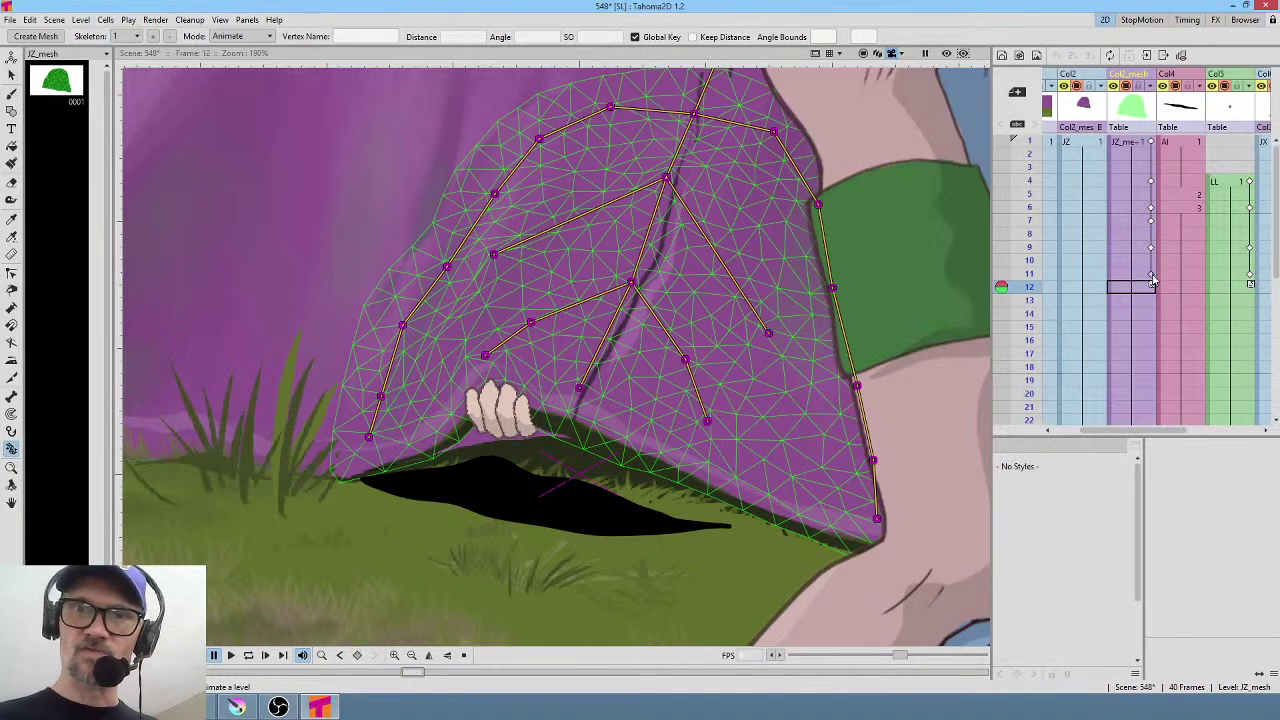
Scrub through frames 3 to 12 and step through Col4 at frames 6 to 10 to compare the shadow with the lifted cloth.
click(1031, 166)
drag(1031, 180, 1021, 284)
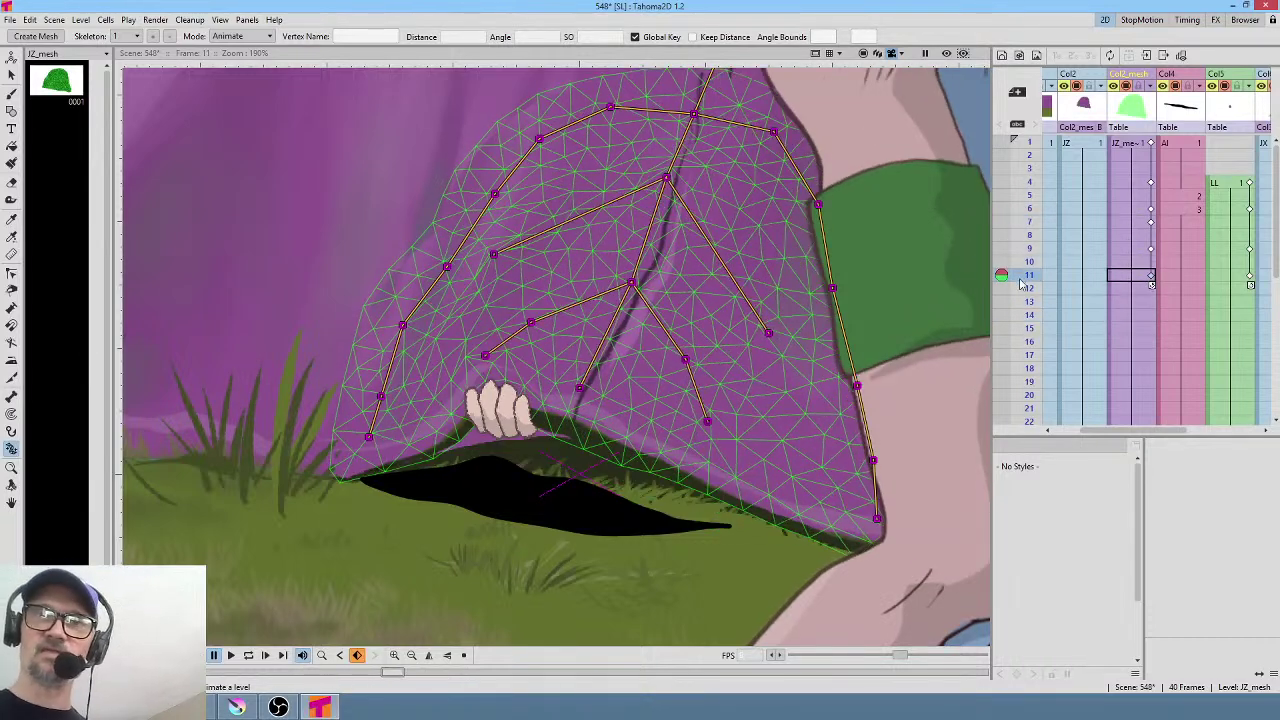
click(1190, 208)
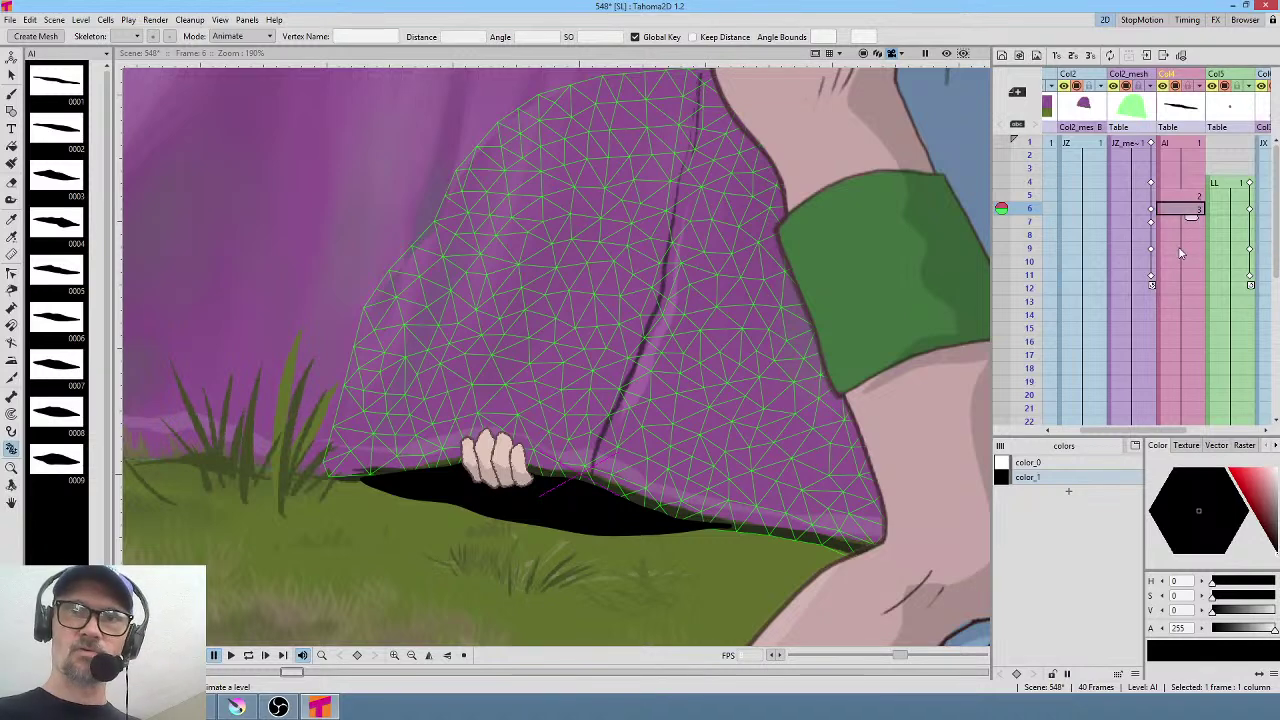
click(1184, 234)
click(1184, 248)
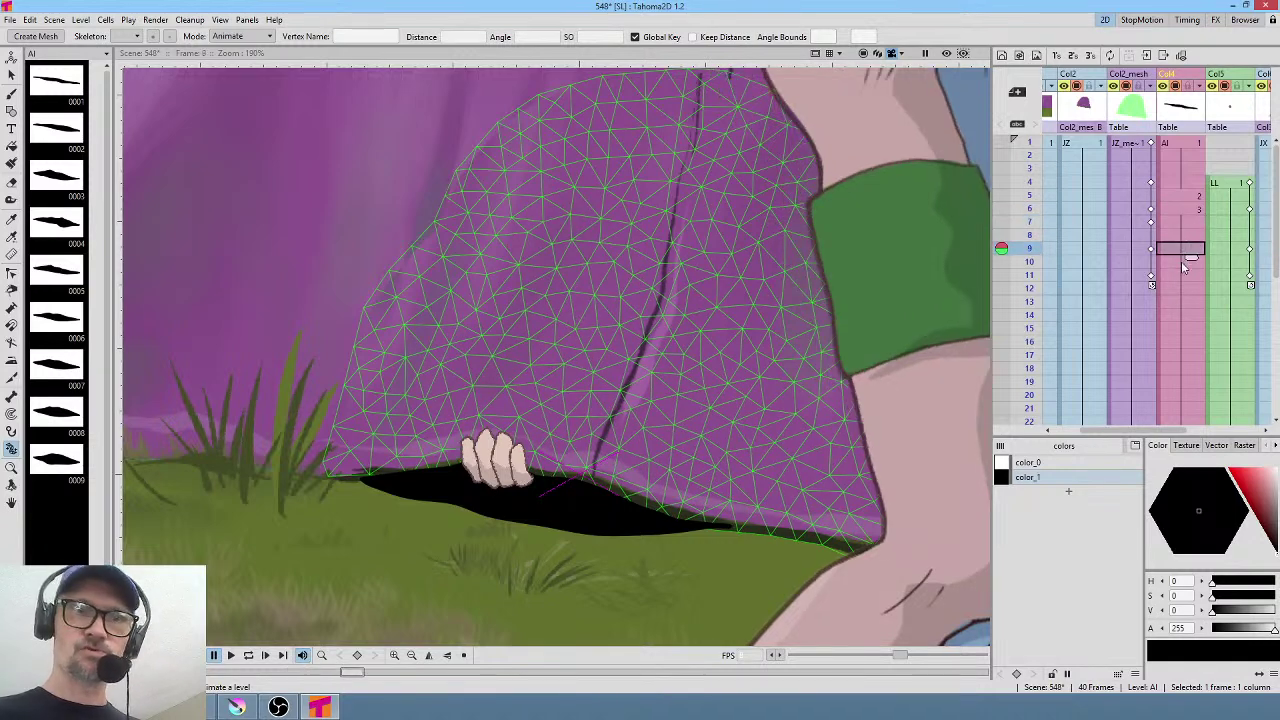
click(1184, 263)
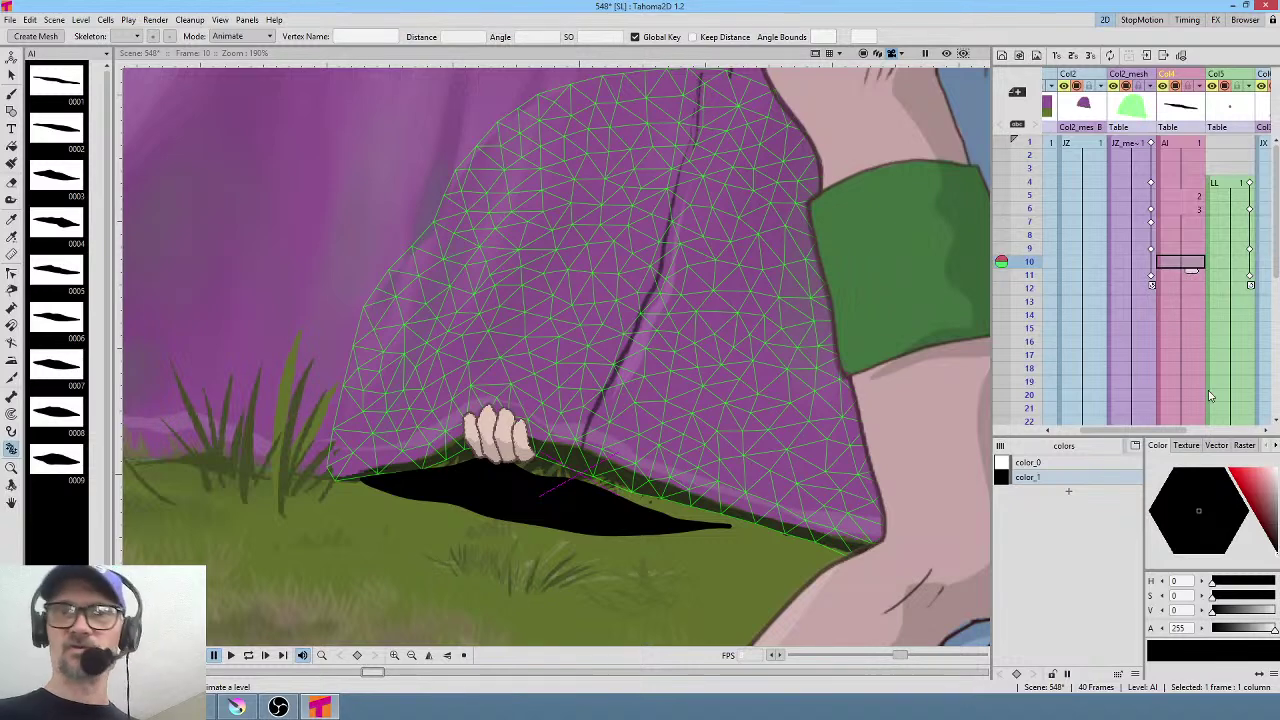
Clear the shadow drawing's exposure in Col4 from frame 25 through frame 40.
scroll(1208, 395, down, 6)
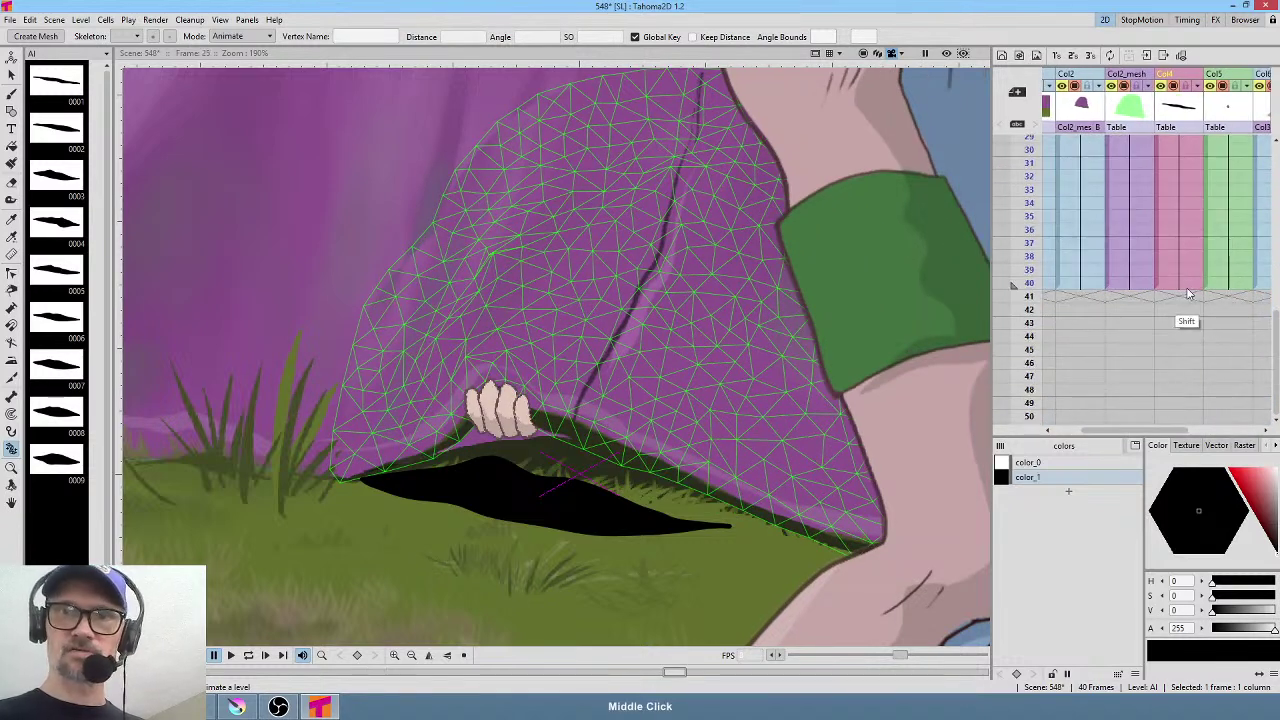
shift+click(1188, 286)
key(Delete)
scroll(1178, 379, up, 4)
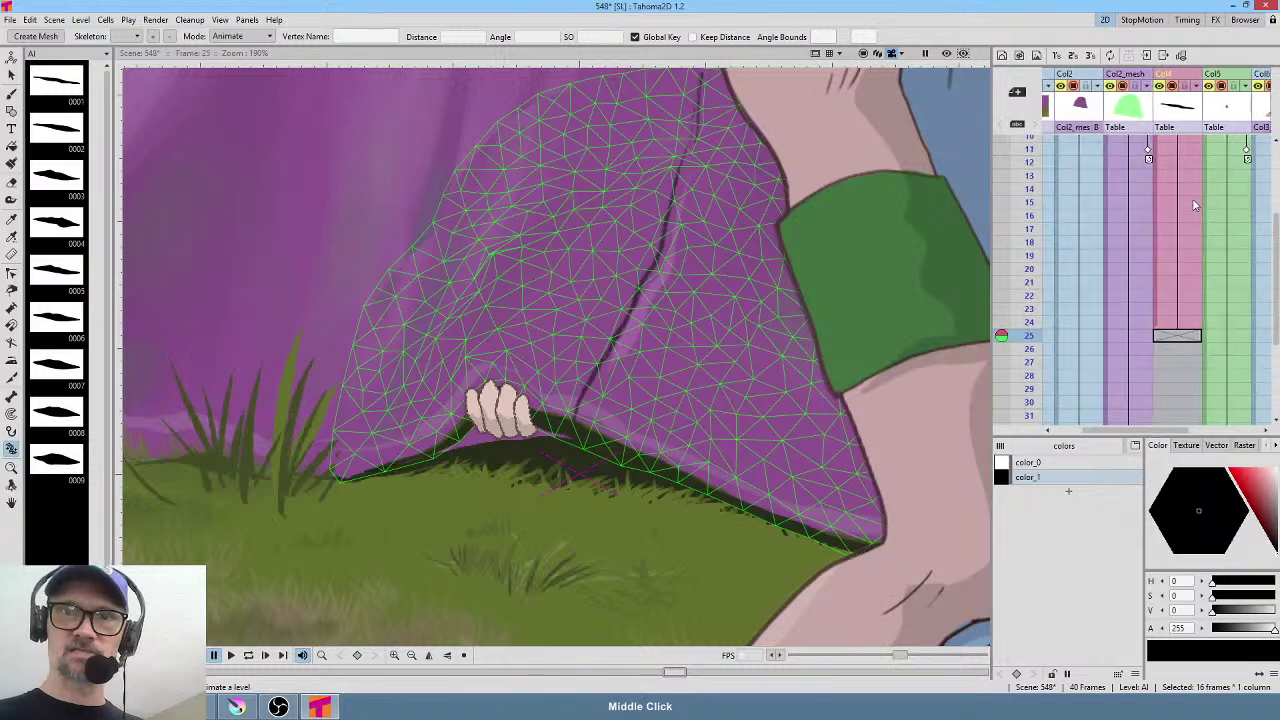
click(1186, 334)
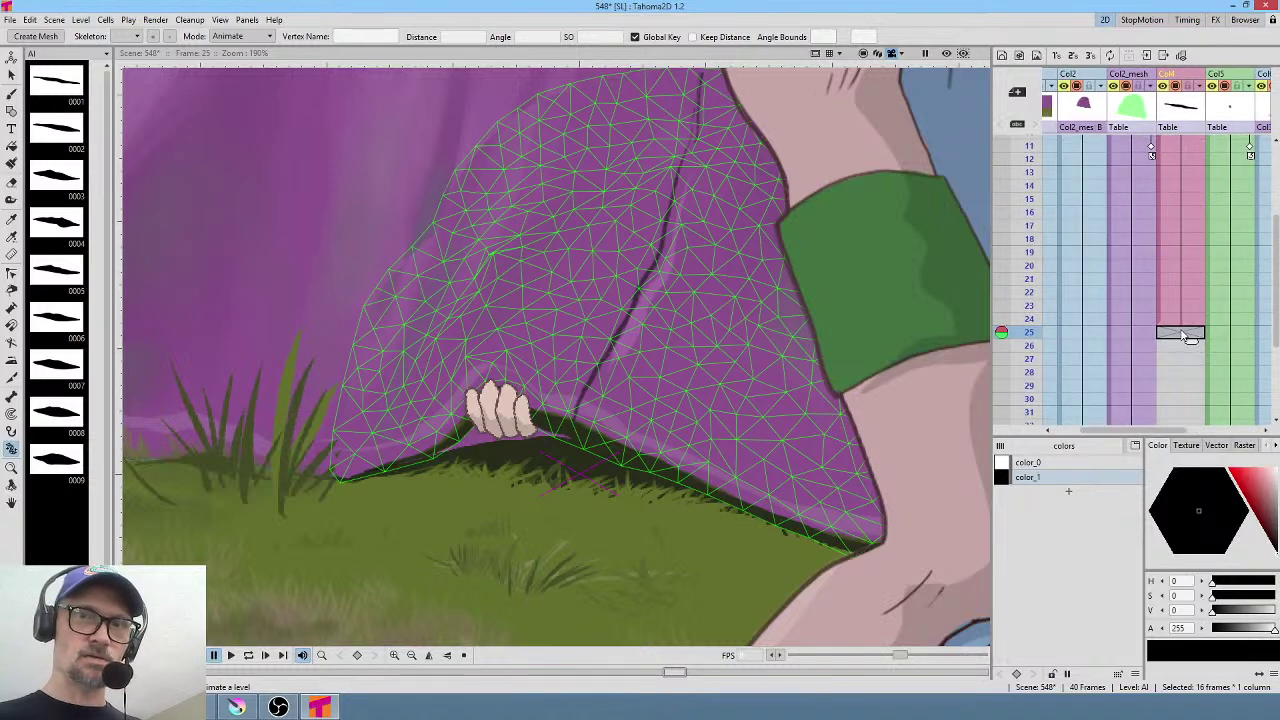
With onion skin on, brush a larger filled black shadow beneath the raised cloth edge at frame 25 of Col4.
click(1001, 319)
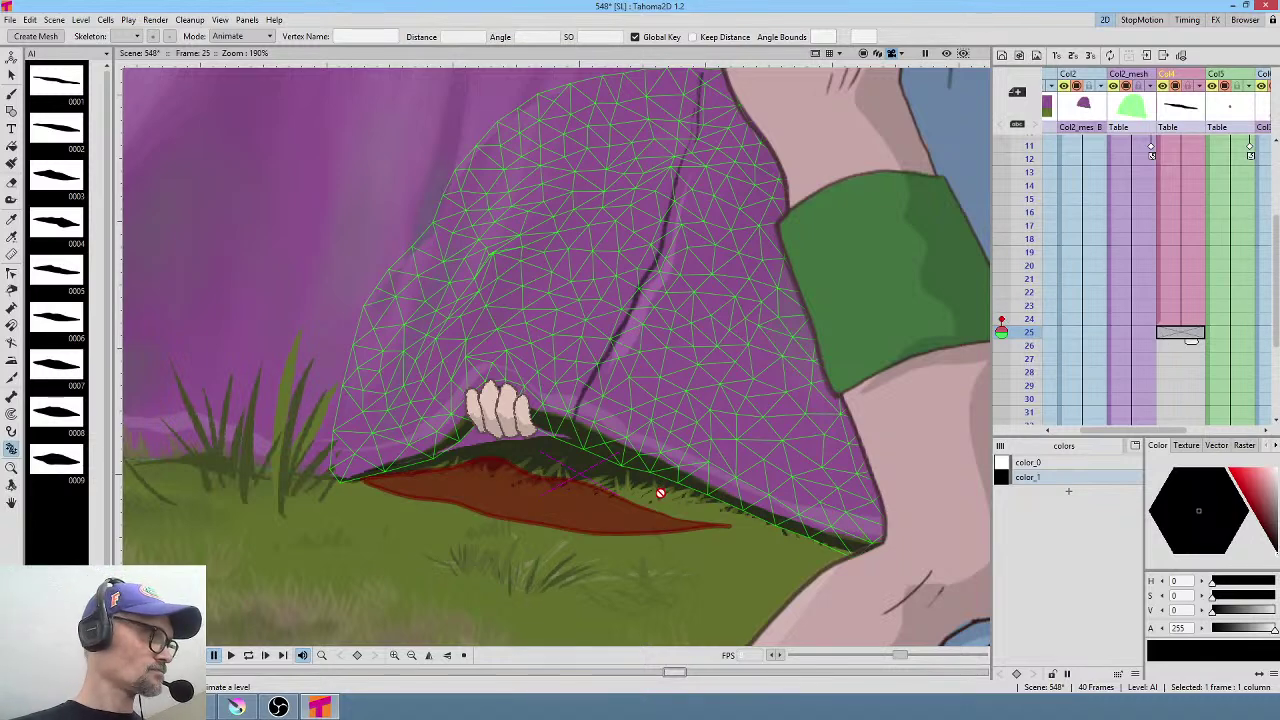
key(b)
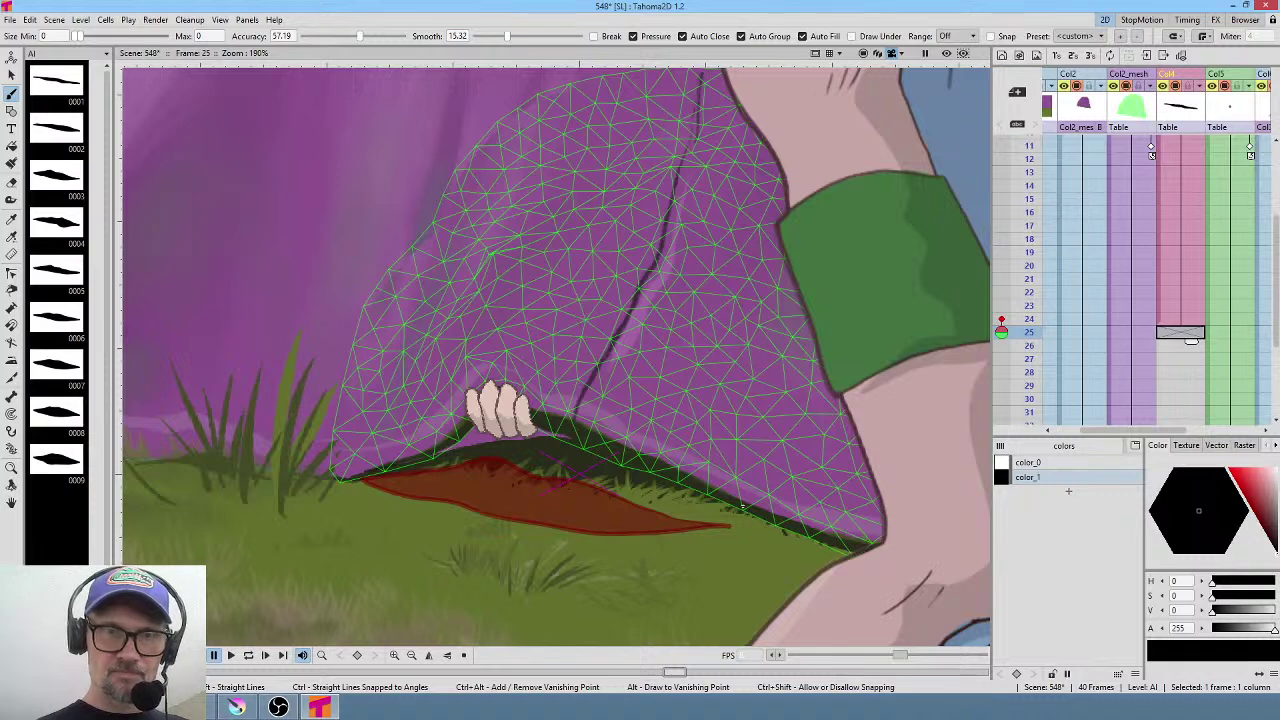
click(742, 507)
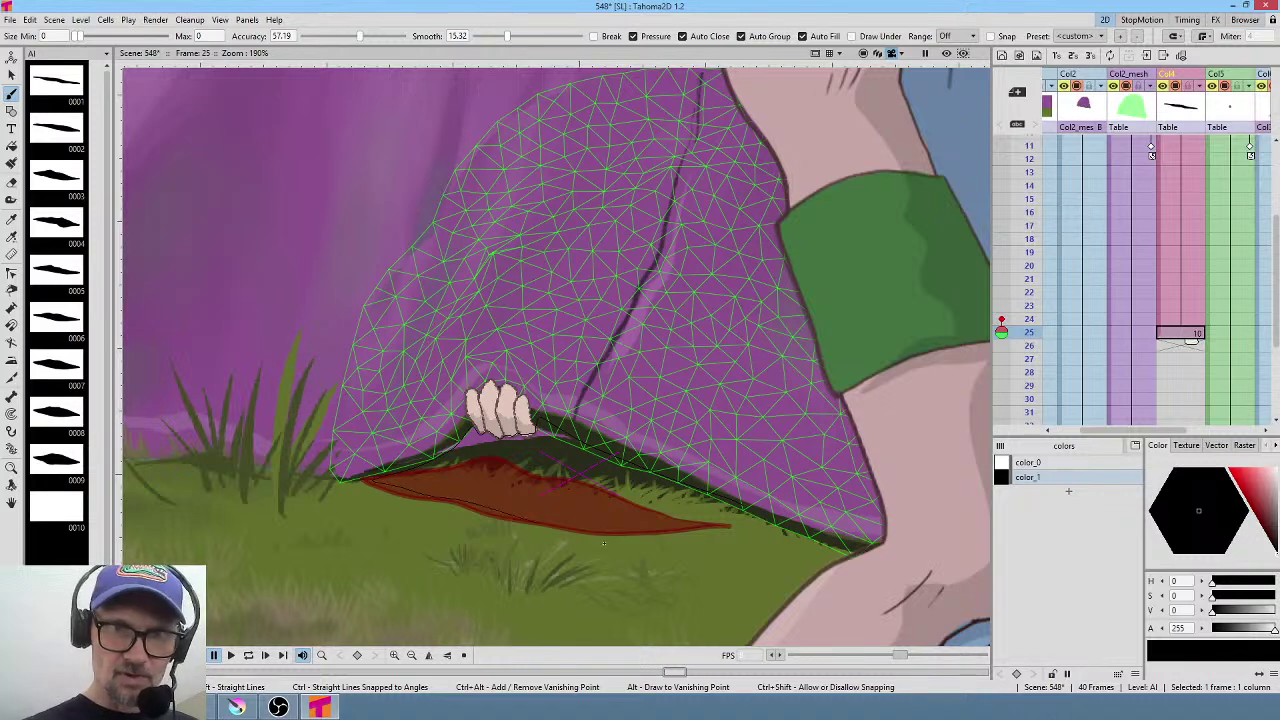
mouse_move(603, 543)
mouse_down()
mouse_move(733, 528)
mouse_move(762, 511)
mouse_up()
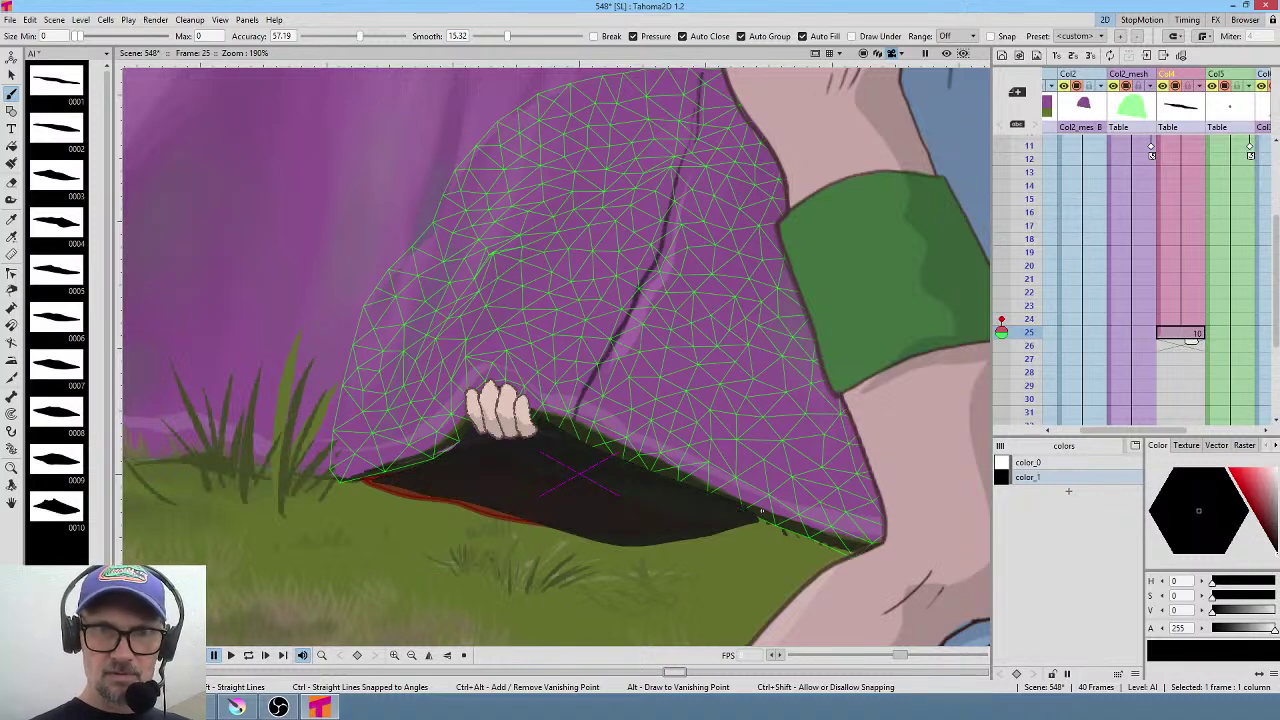
click(1188, 350)
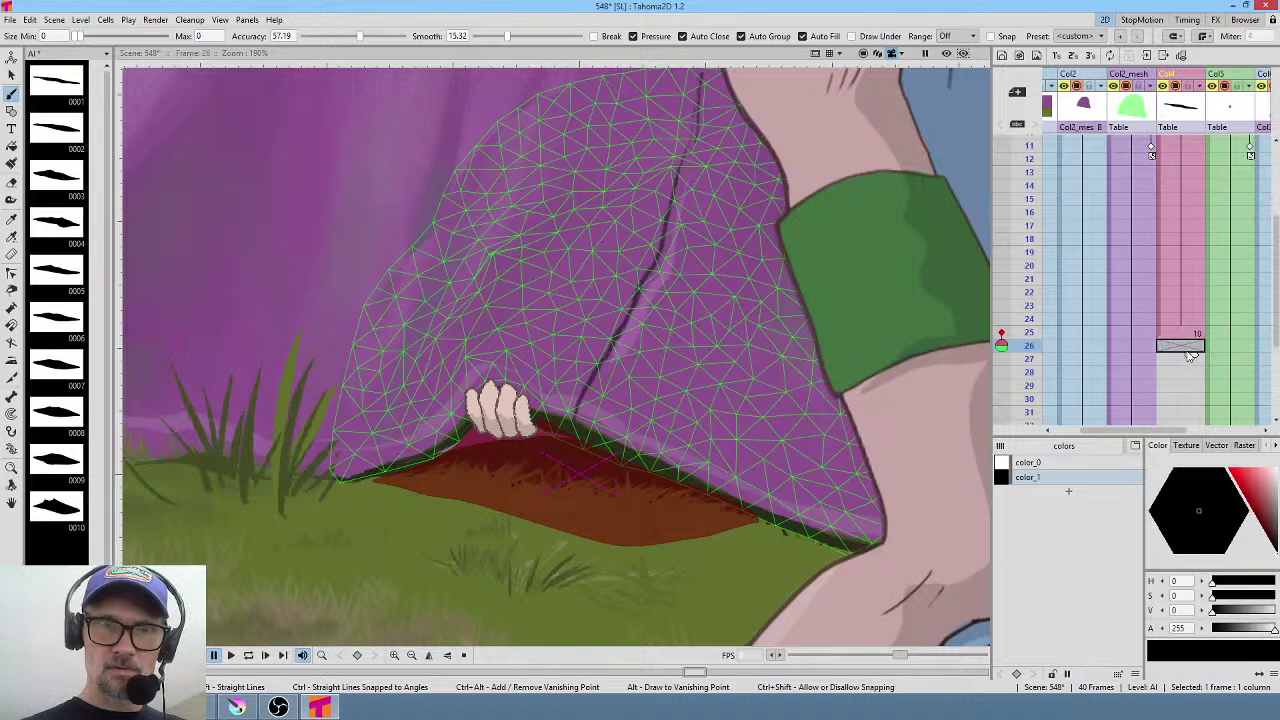
Check Col4 around frame 19 and undo the frame 25 shadow drawing and the clearing of its cells.
scroll(1190, 350, down, 3)
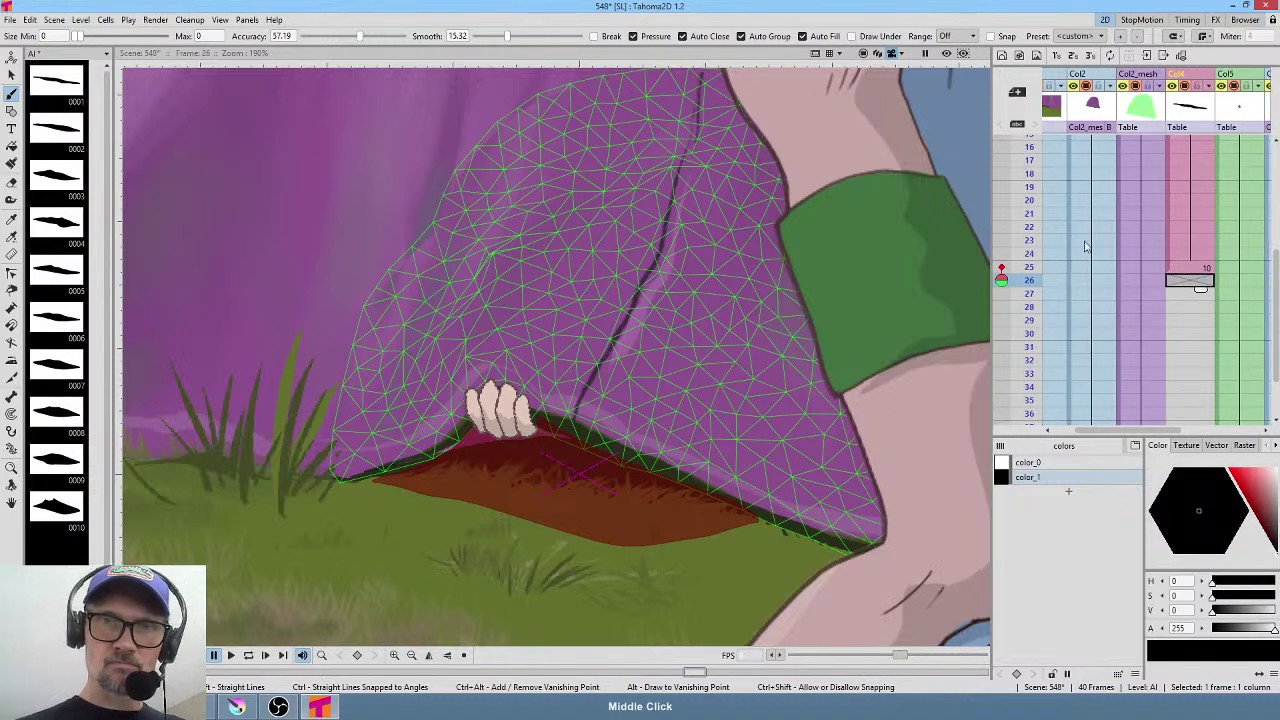
drag(1027, 267, 1029, 187)
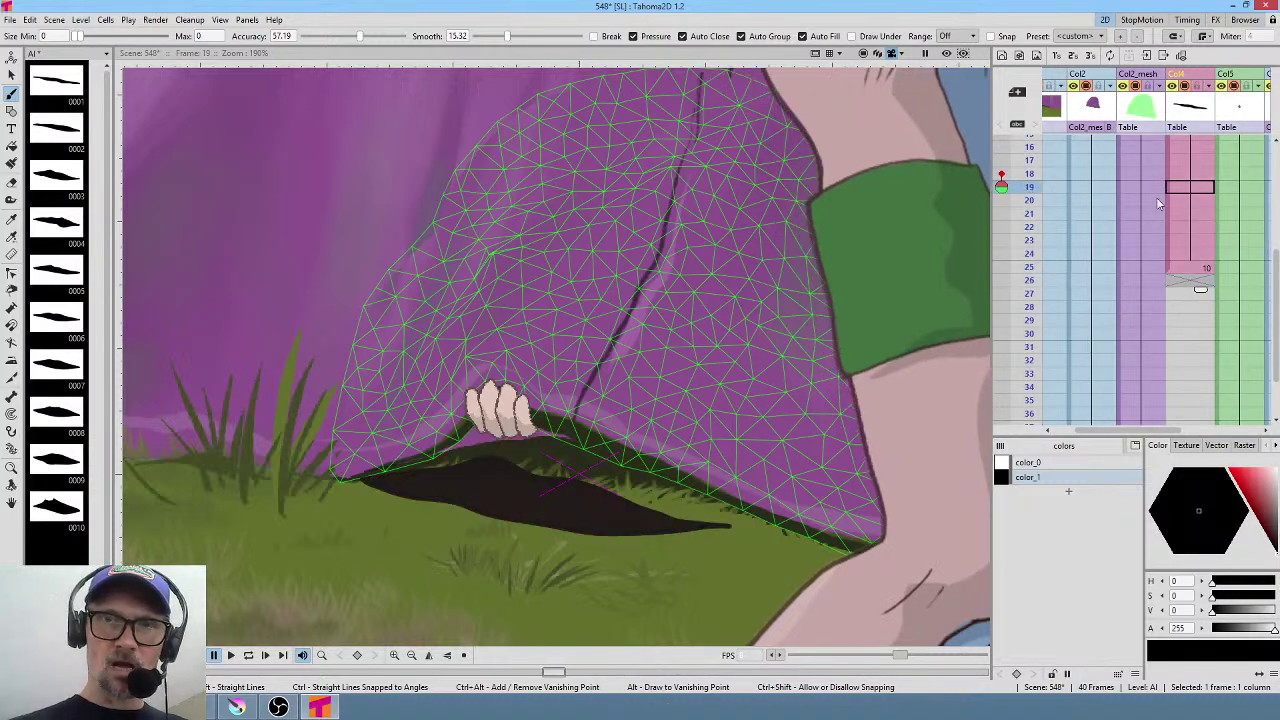
scroll(1156, 197, up, 7)
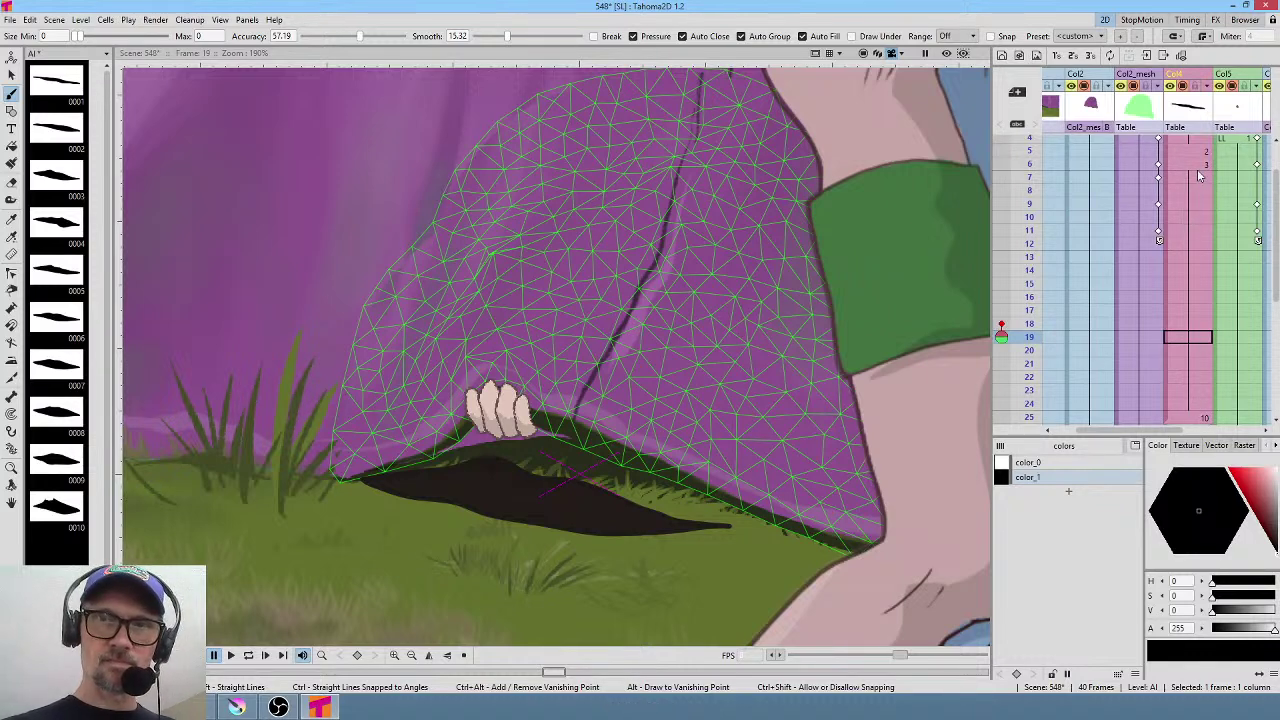
middle_click(1207, 371)
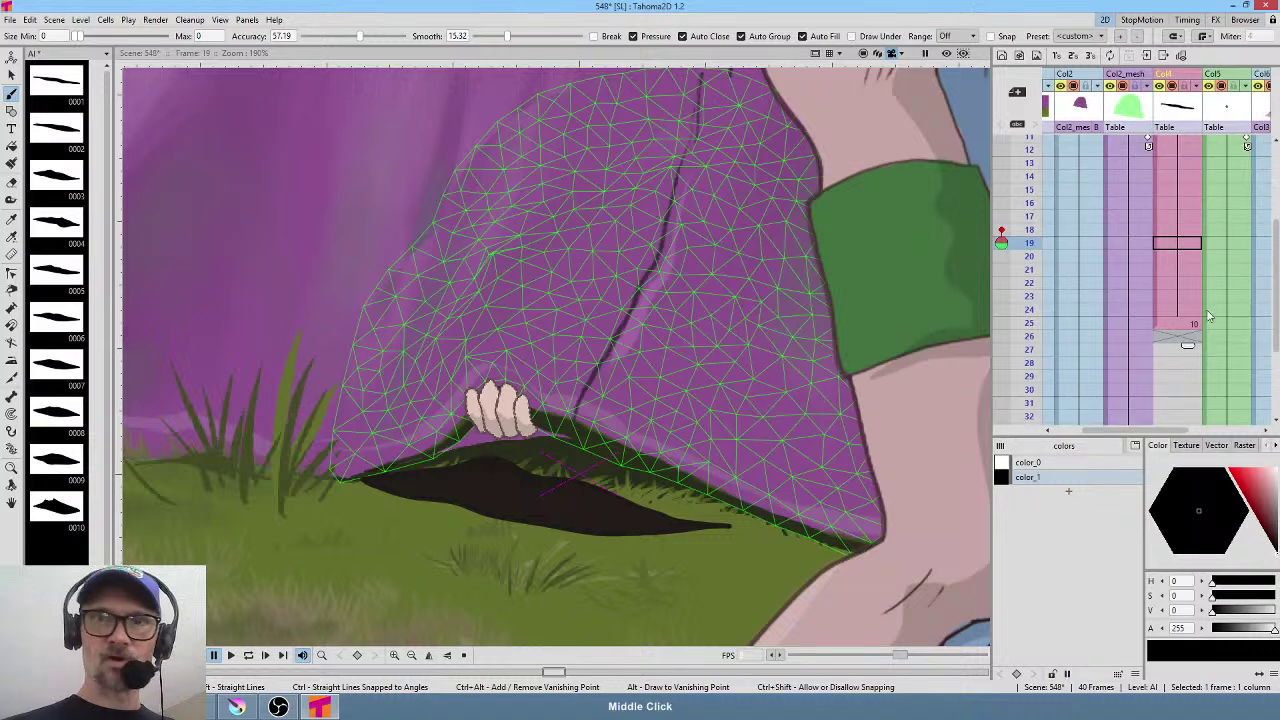
key(ctrl+z)
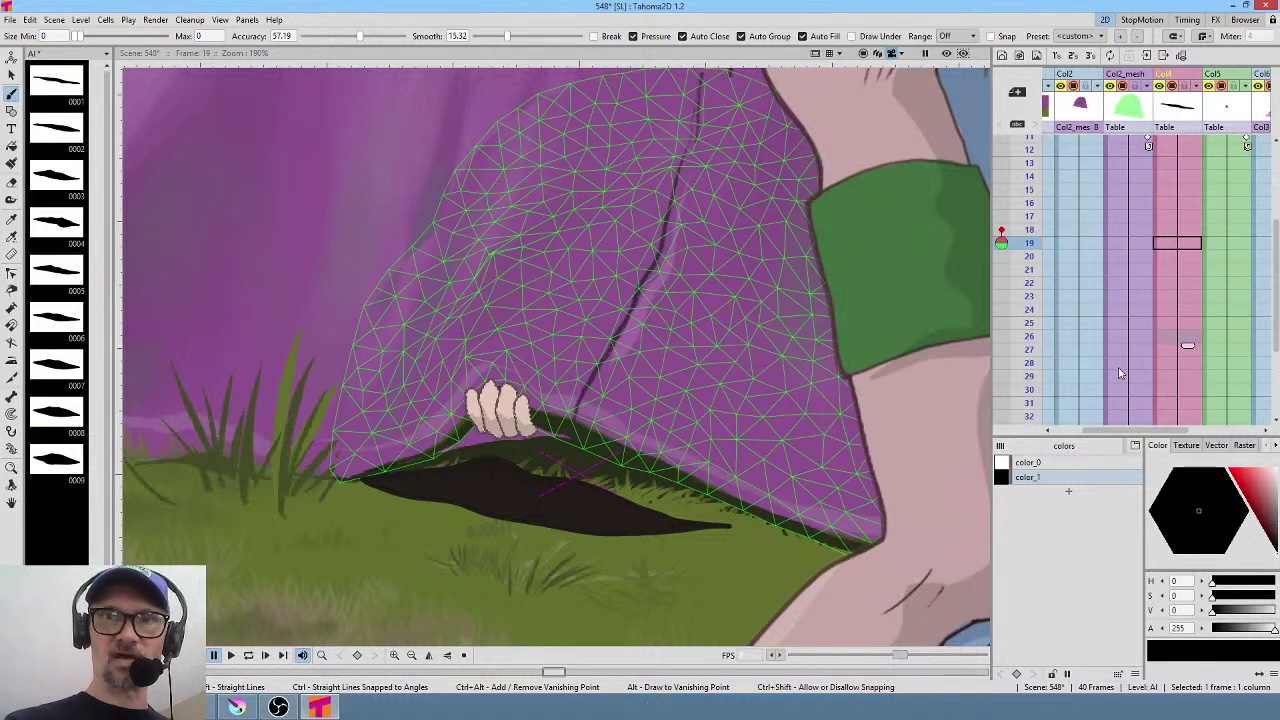
Clear Col4's shadow cells from frame 7 through frame 40.
middle_click(1118, 367)
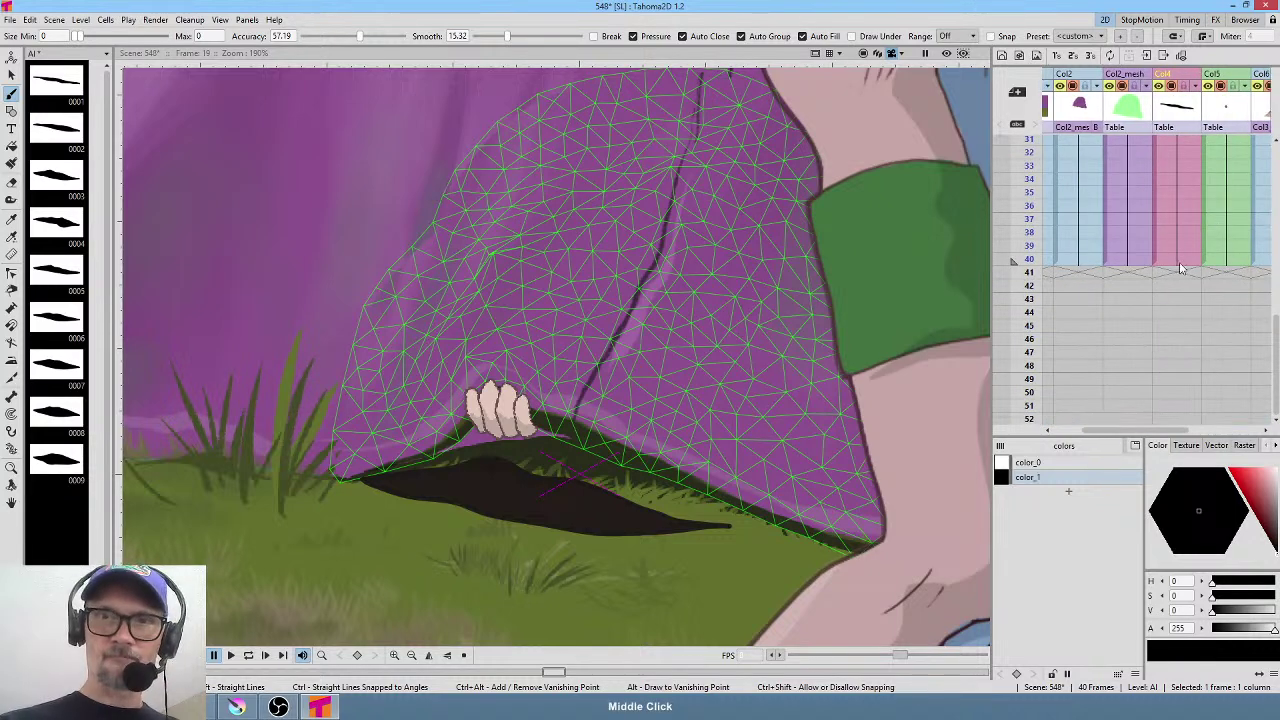
click(1182, 261)
middle_click(1188, 222)
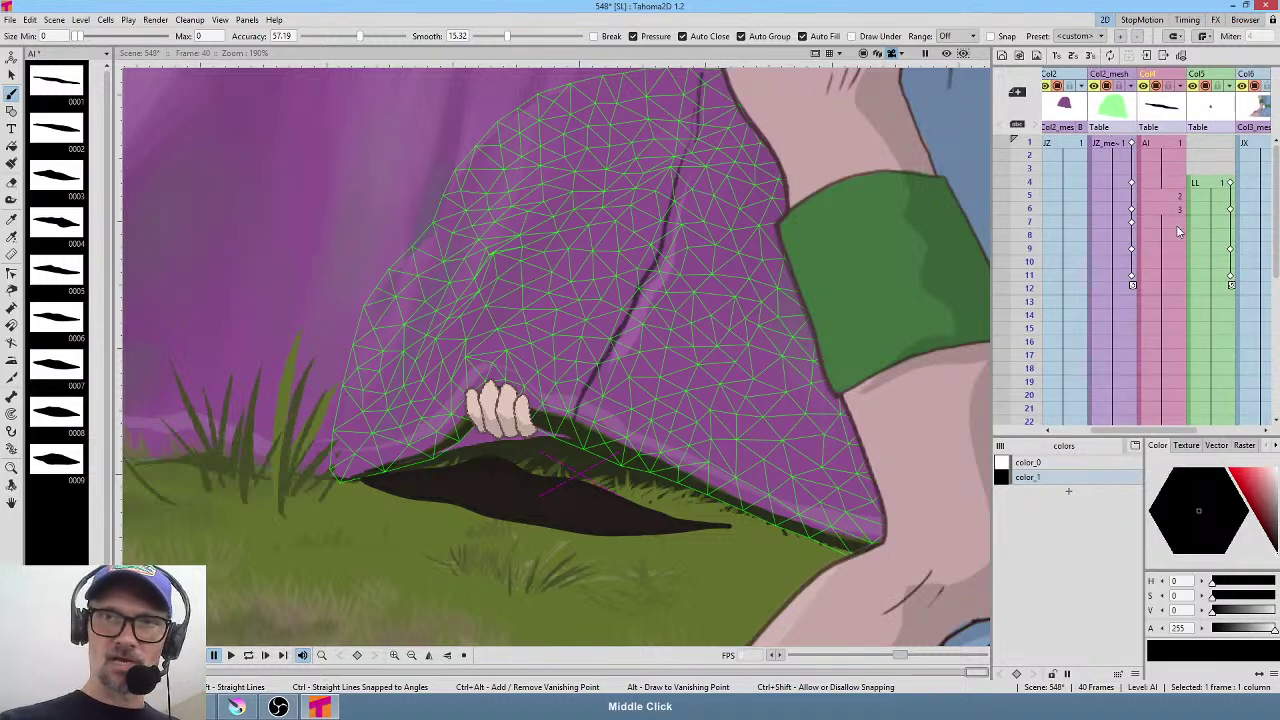
shift+click(1174, 228)
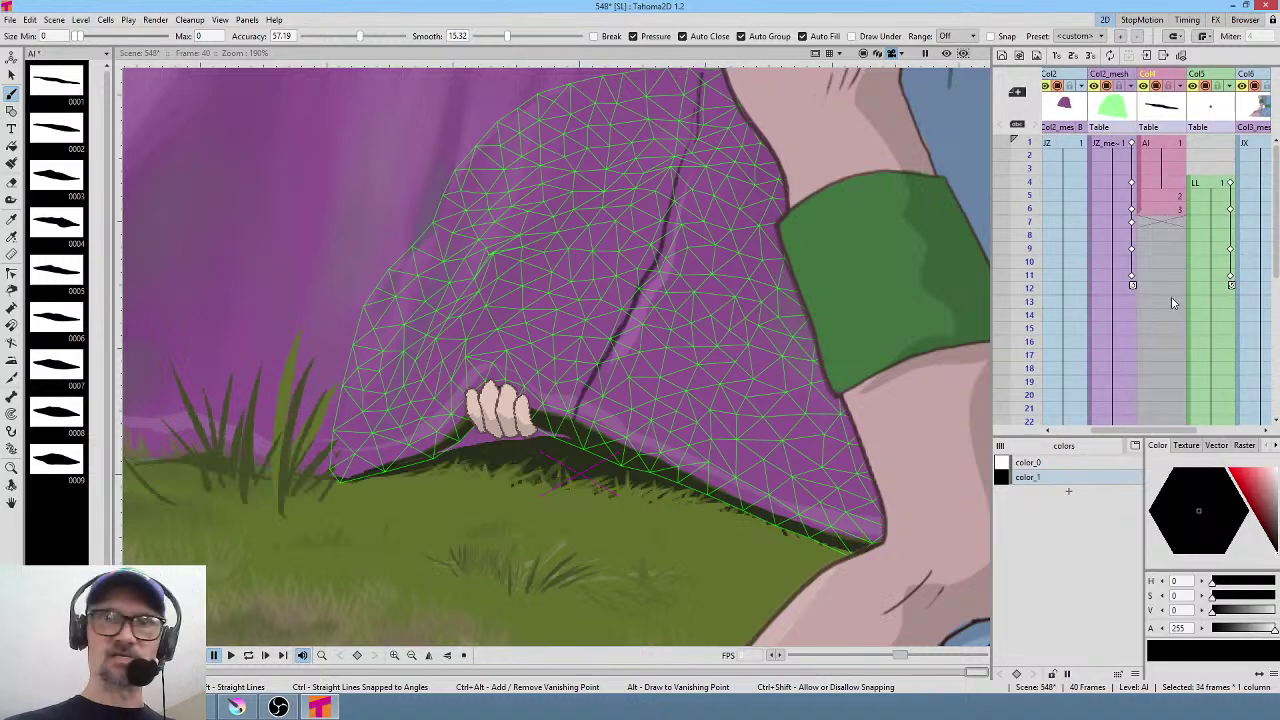
click(1163, 228)
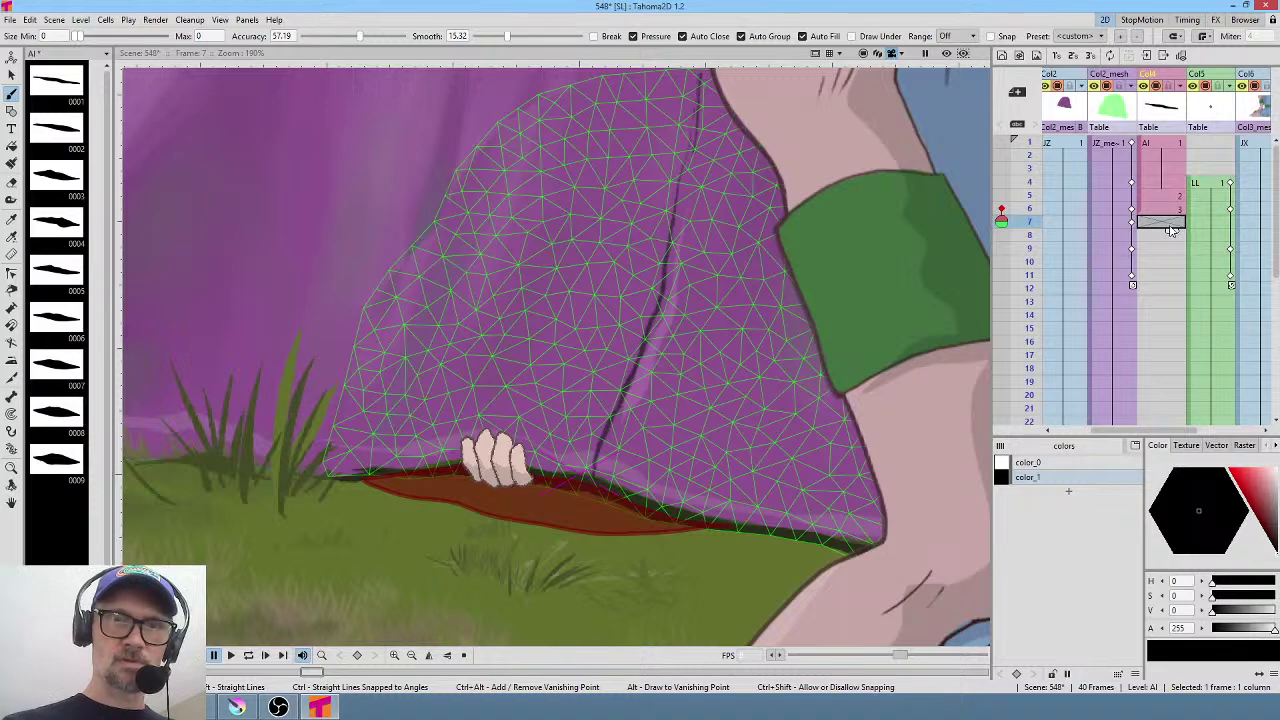
Check the cloth's motion up to frame 10 and extend shadow drawing 3 in Col4 to hold through frame 9.
click(1172, 209)
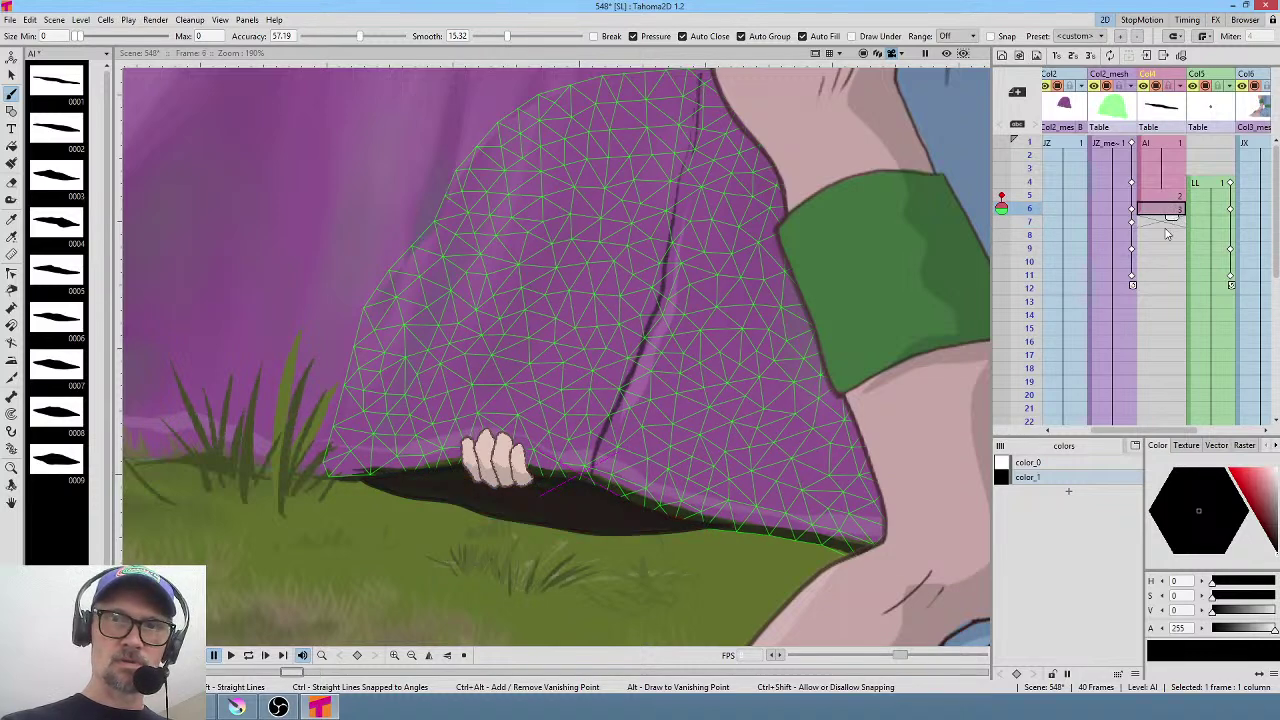
click(1163, 224)
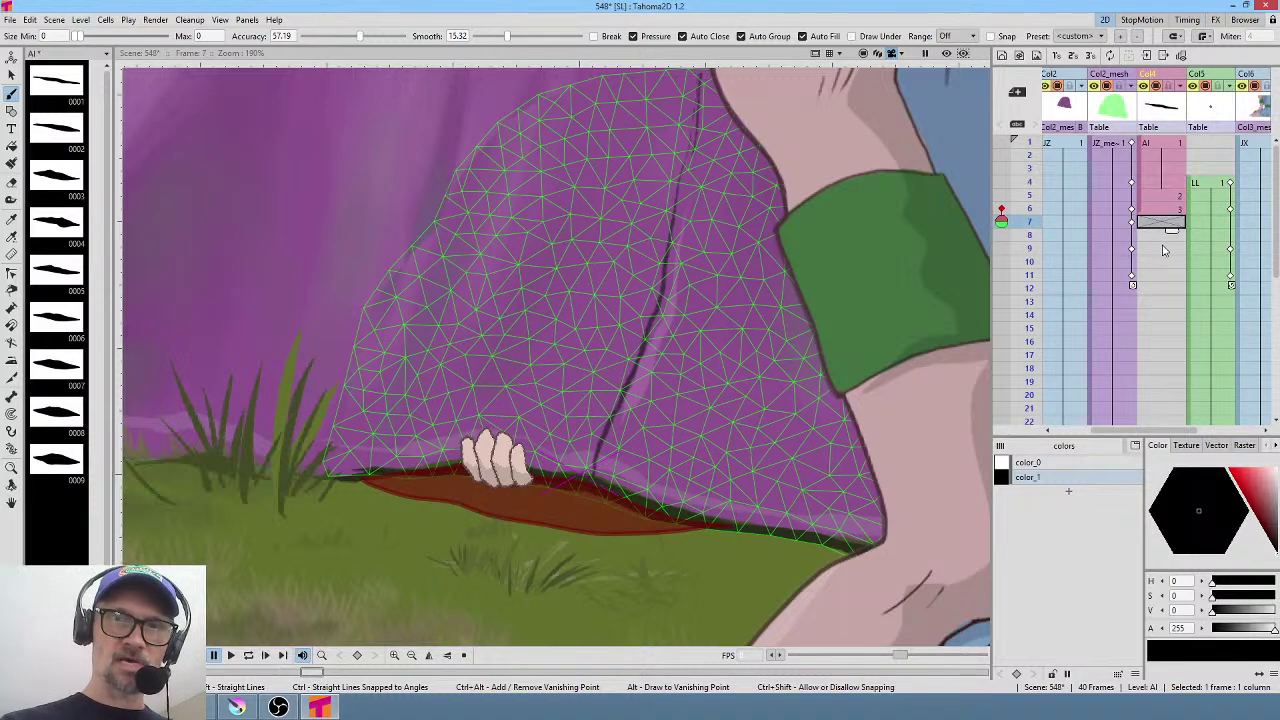
drag(1030, 209, 1030, 249)
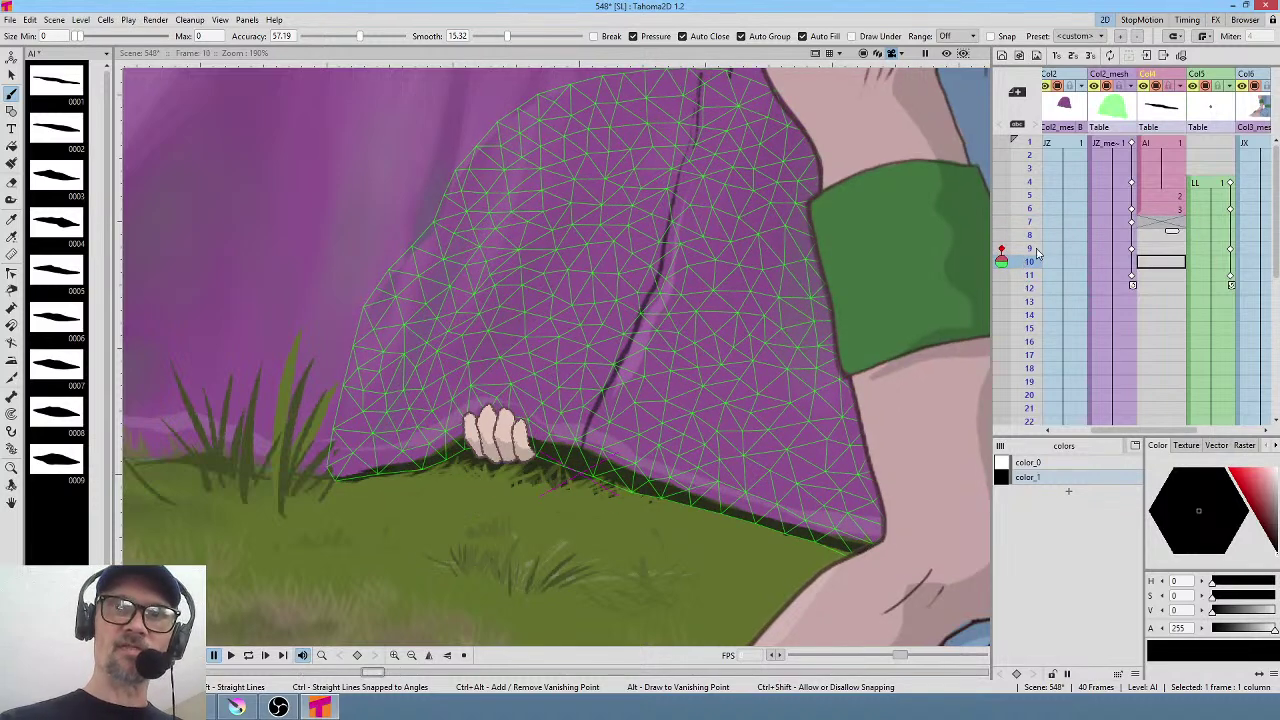
click(1165, 208)
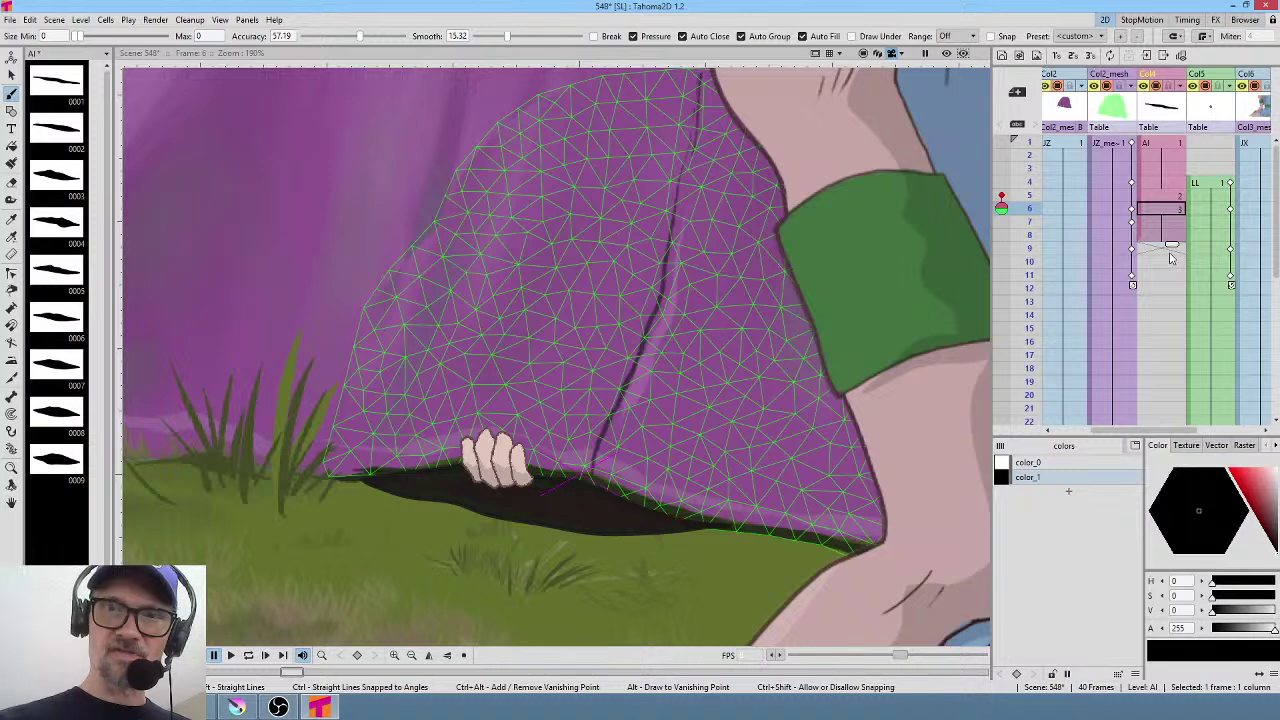
Brush a new filled black shadow beneath the partly lifted cloth edge at frame 10 of Col4.
click(1164, 262)
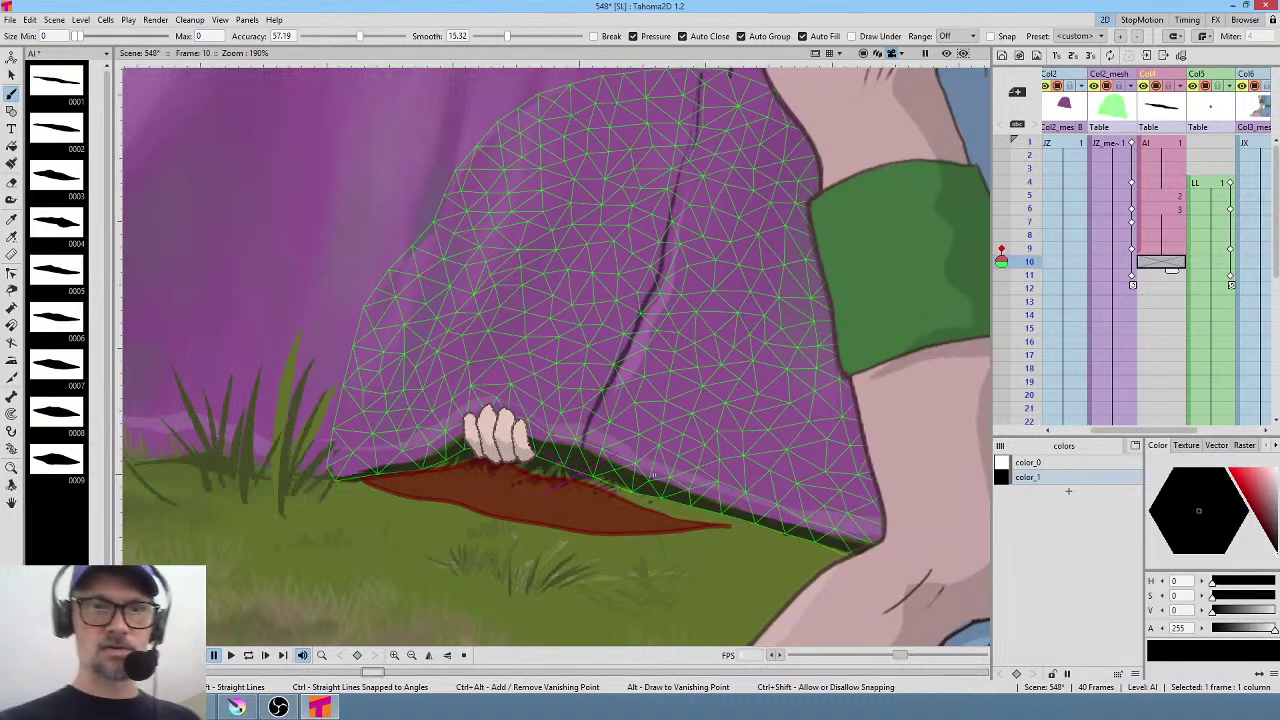
click(714, 510)
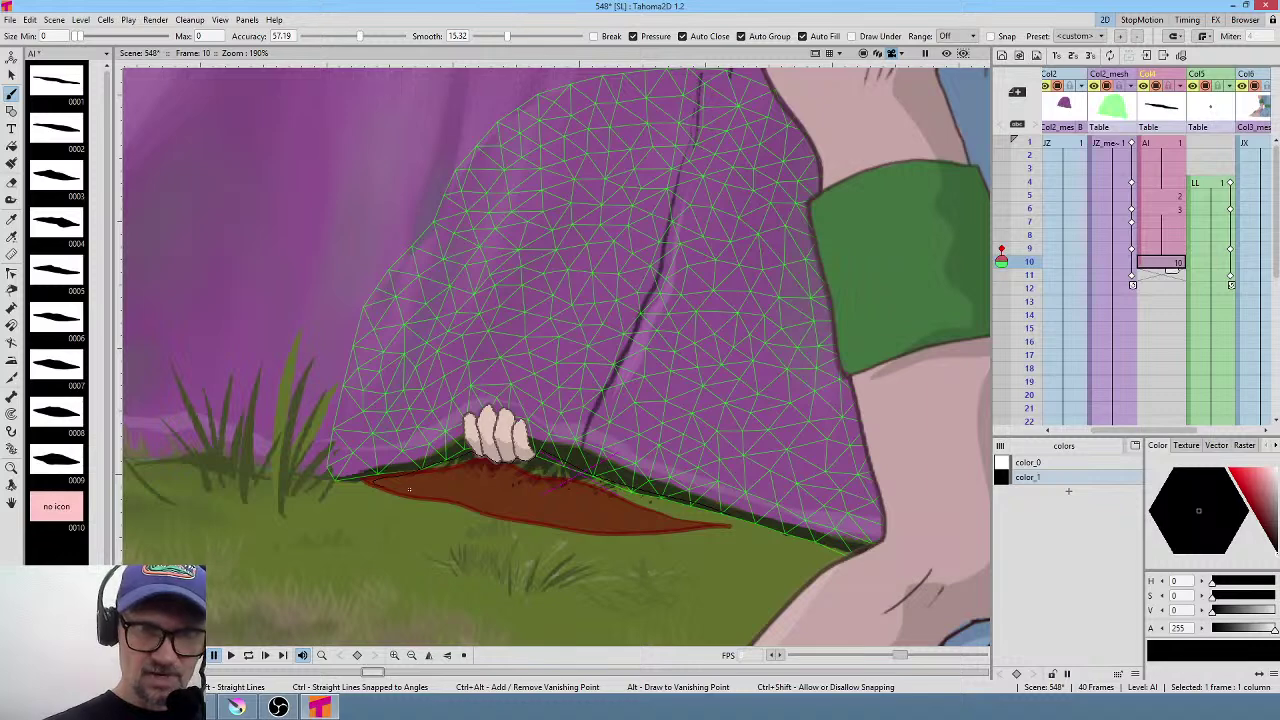
mouse_move(538, 517)
mouse_down()
mouse_move(668, 530)
mouse_move(734, 523)
mouse_move(731, 510)
mouse_up()
Brush a taller black shadow reaching up to the fingers at frame 11 of Col4, and turn off onion skin.
key(period)
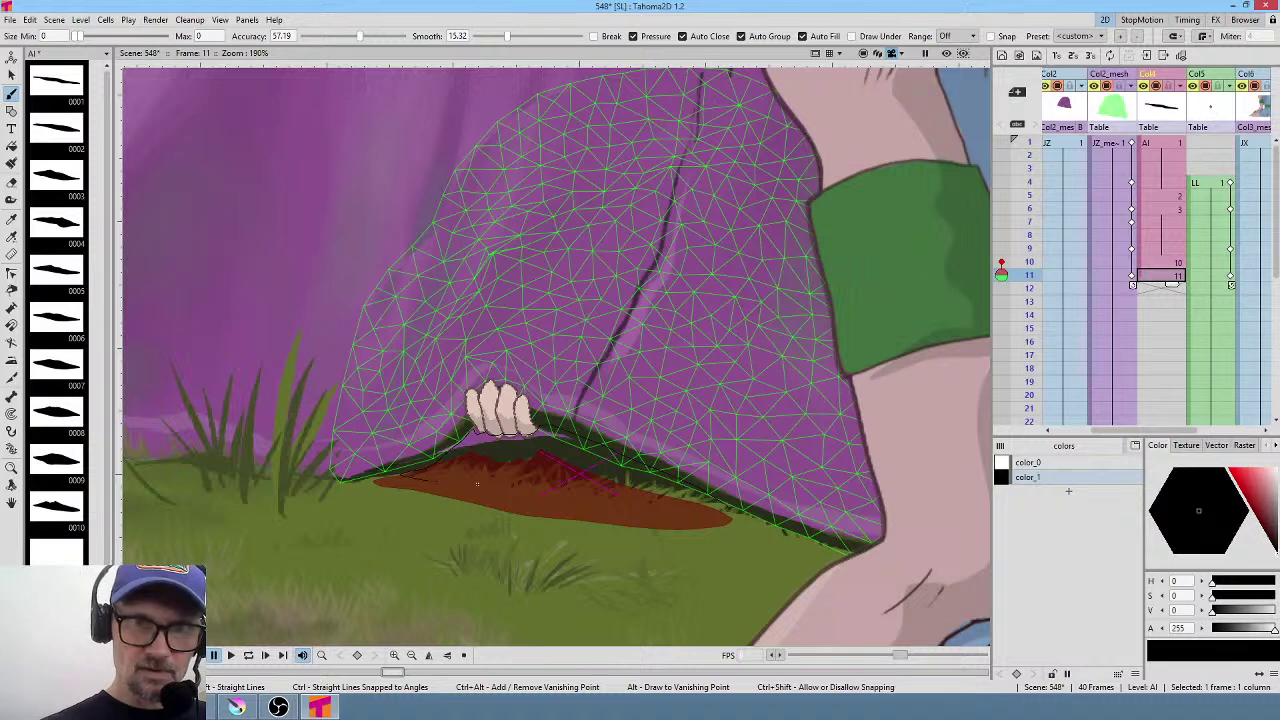
drag(745, 512, 752, 503)
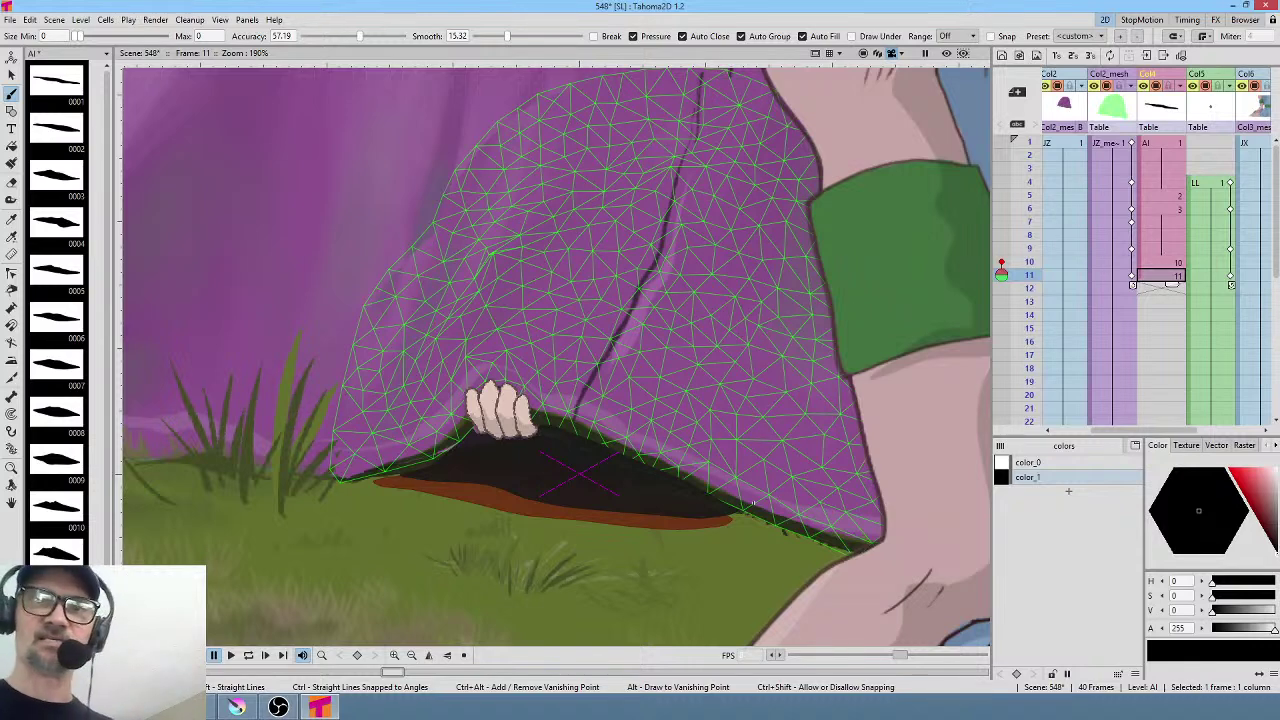
click(1001, 262)
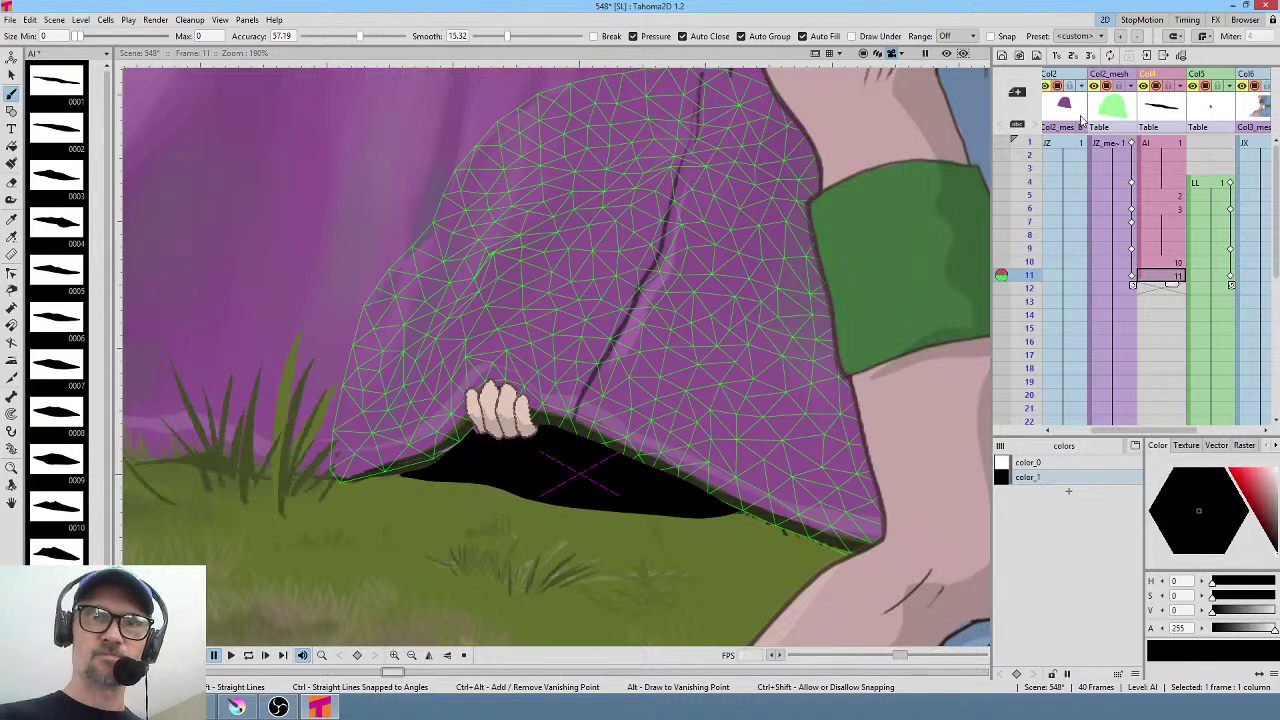
Preview the rendered scene at frame 11 and inspect the shadow and cloth edge around the fingers.
click(946, 53)
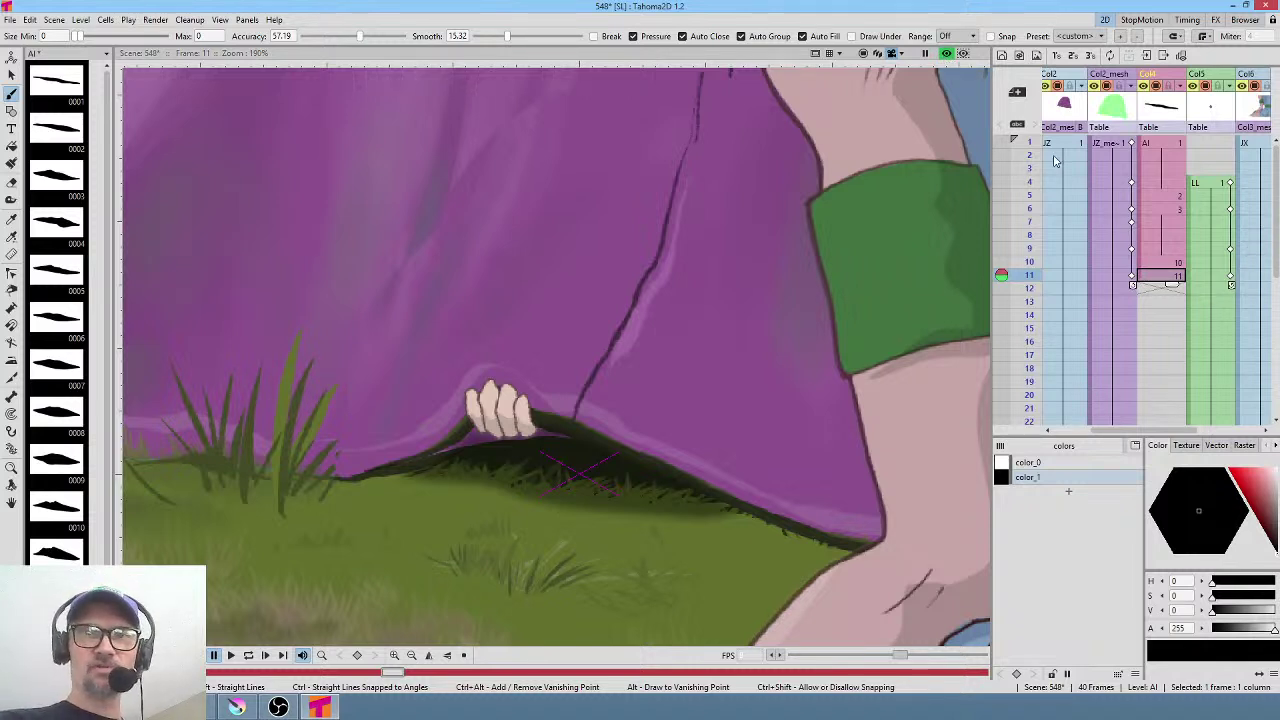
mouse_move(1034, 278)
mouse_down()
mouse_move(1032, 180)
mouse_move(1016, 280)
mouse_up()
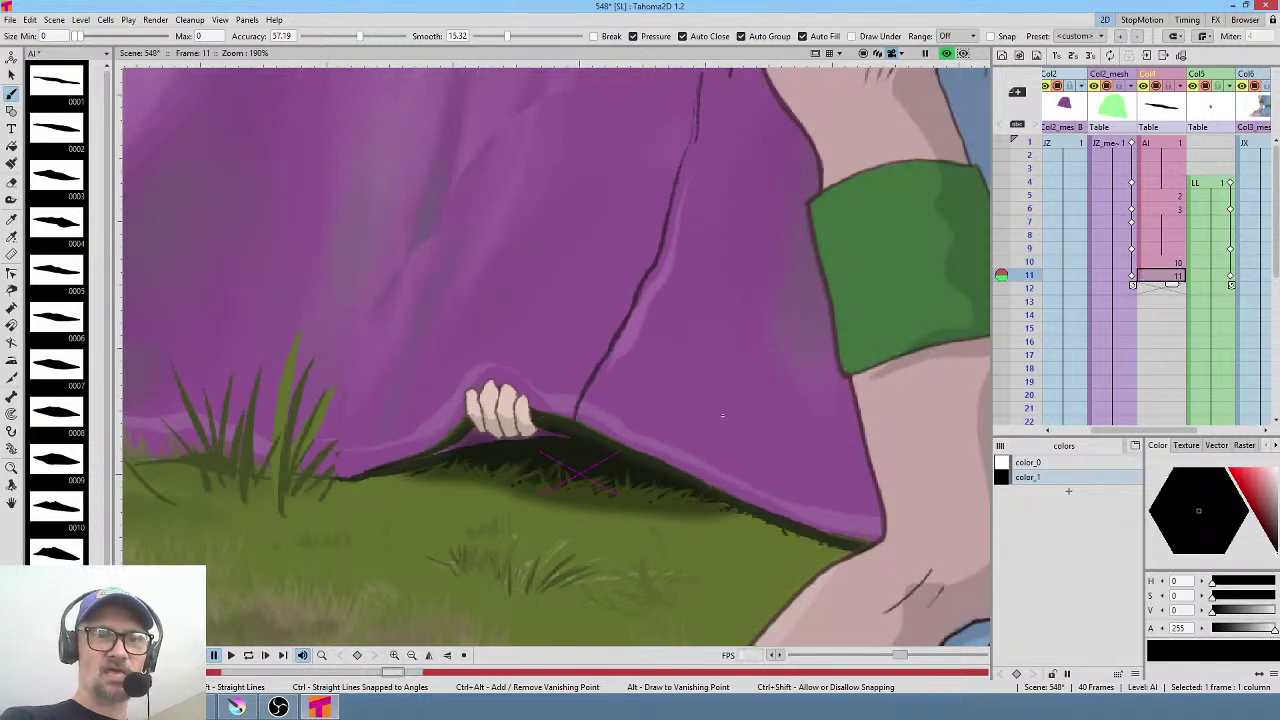
scroll(458, 420, up, 6)
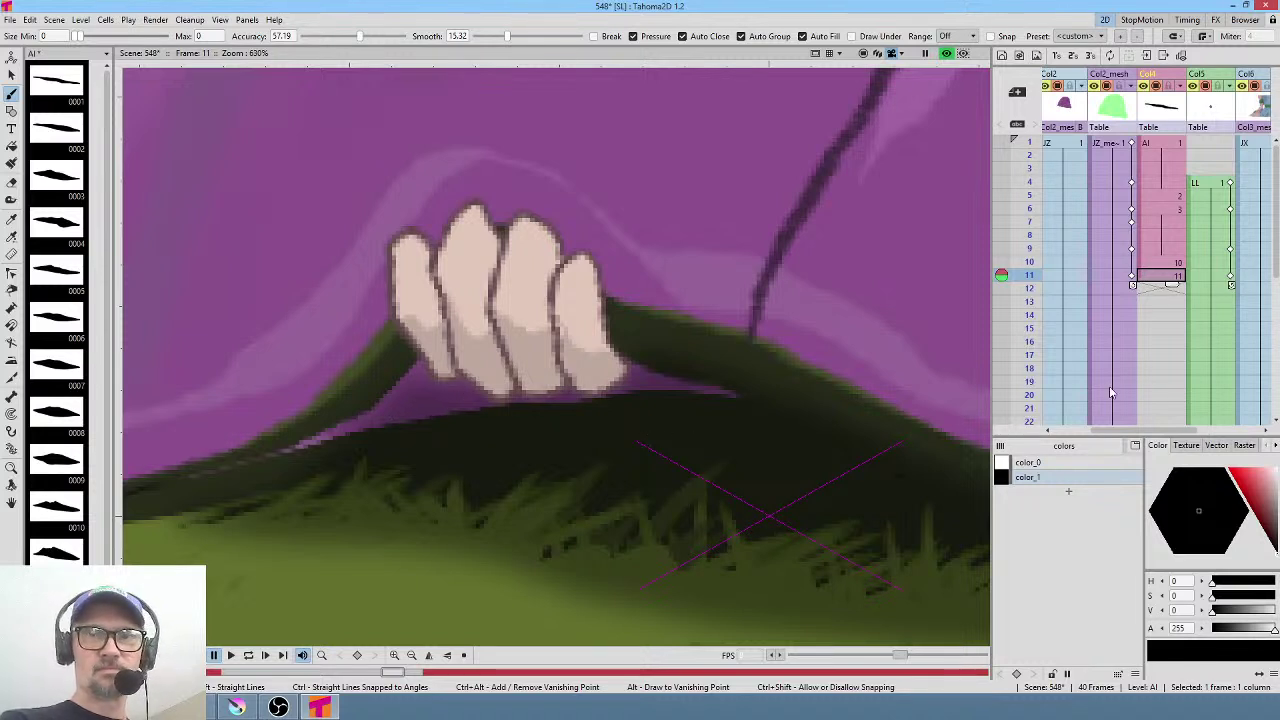
Add a new black style, color_2, to the shadow level's palette and open the FX Schematic.
click(1069, 496)
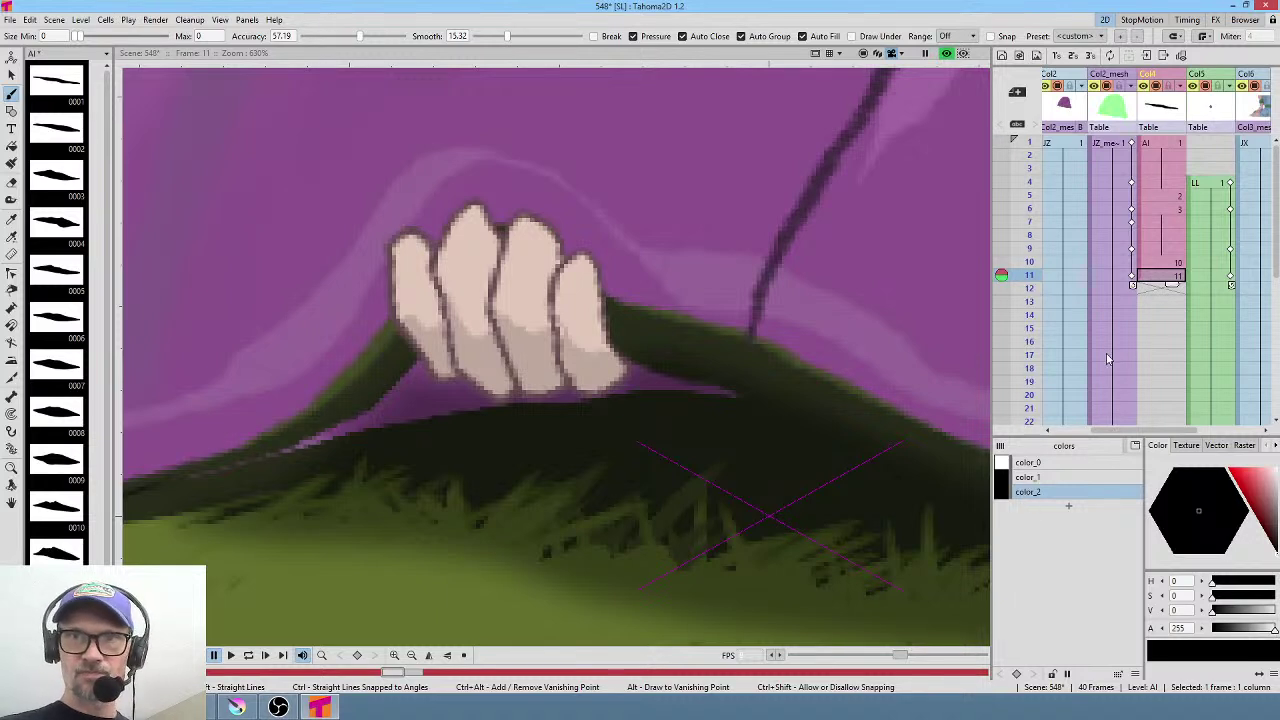
click(1181, 89)
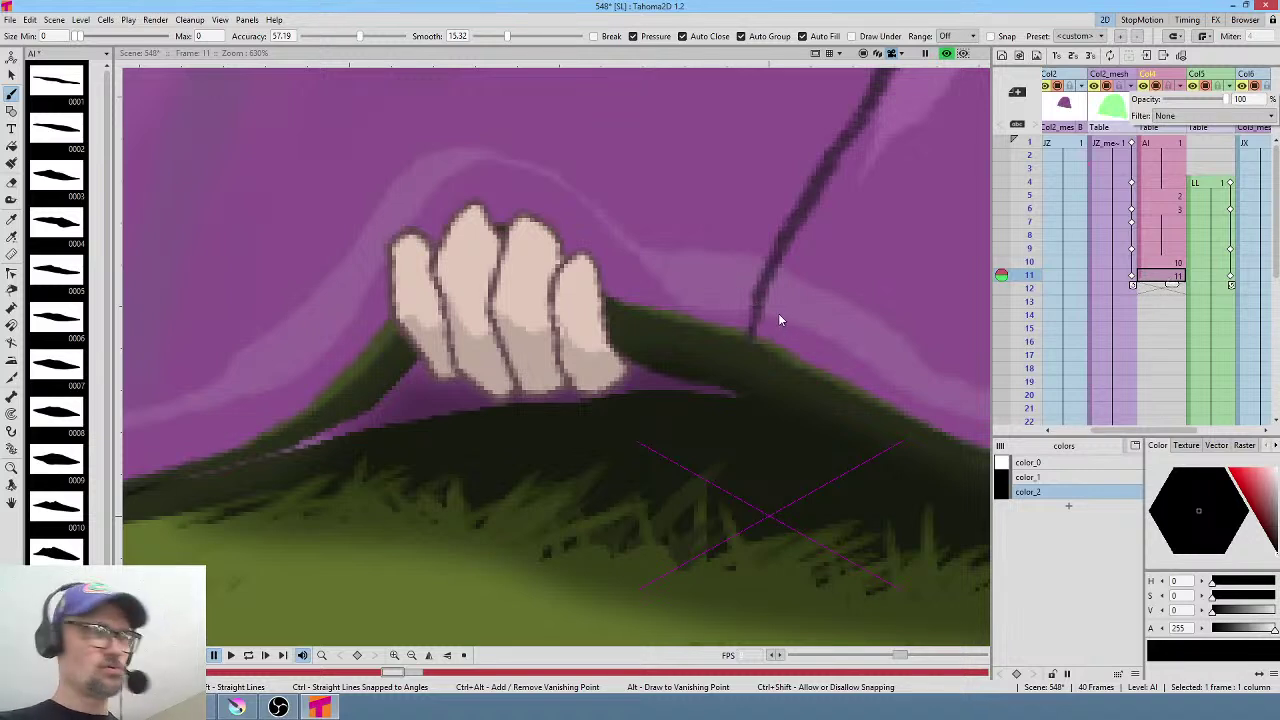
key(shift+s)
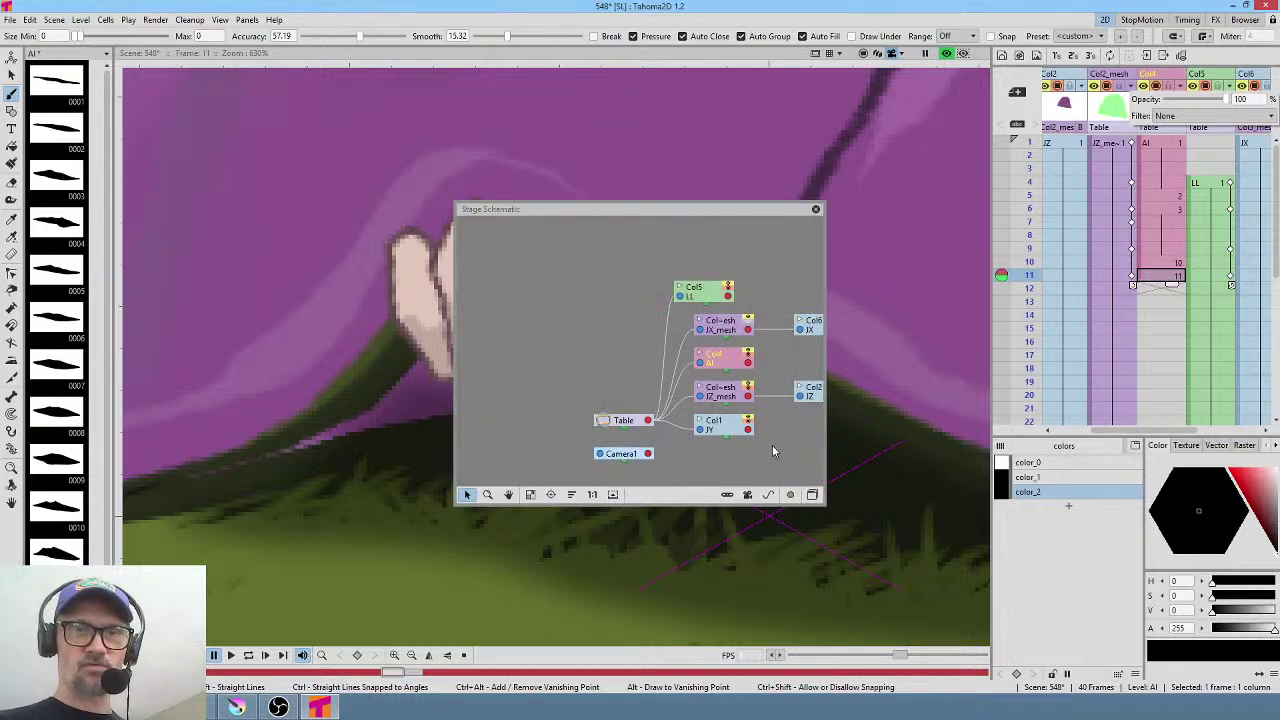
click(811, 494)
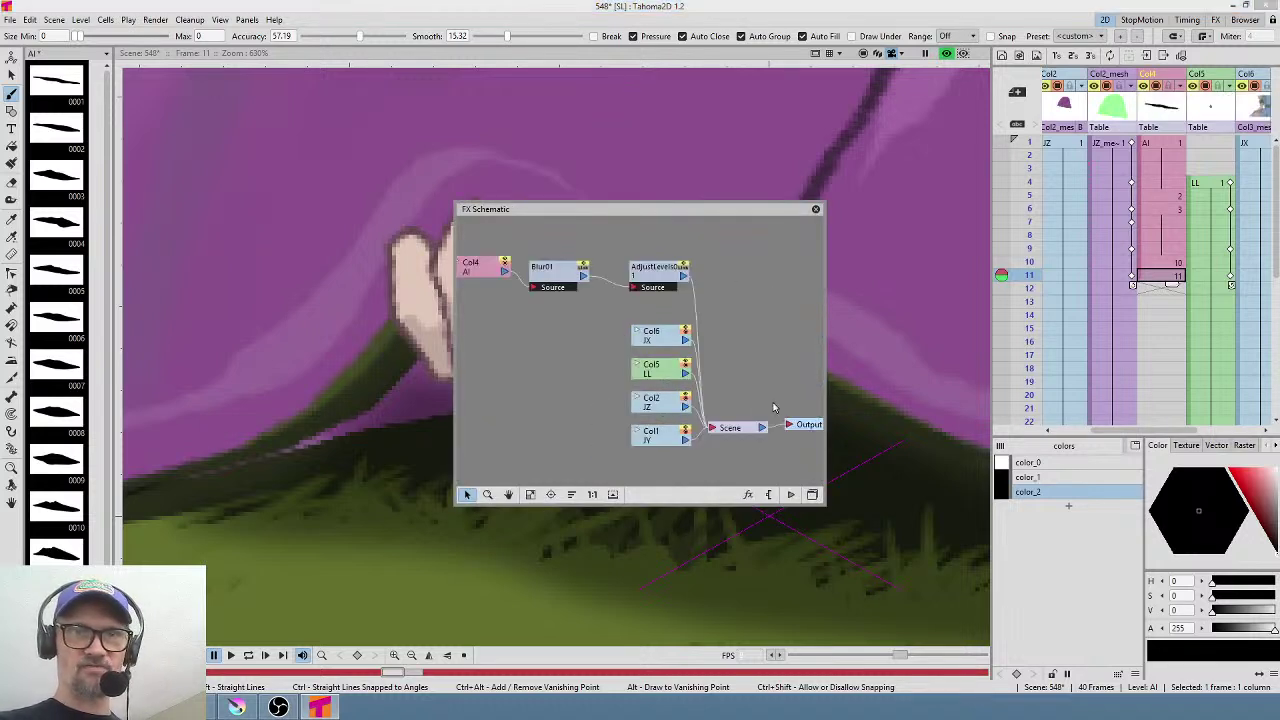
click(740, 330)
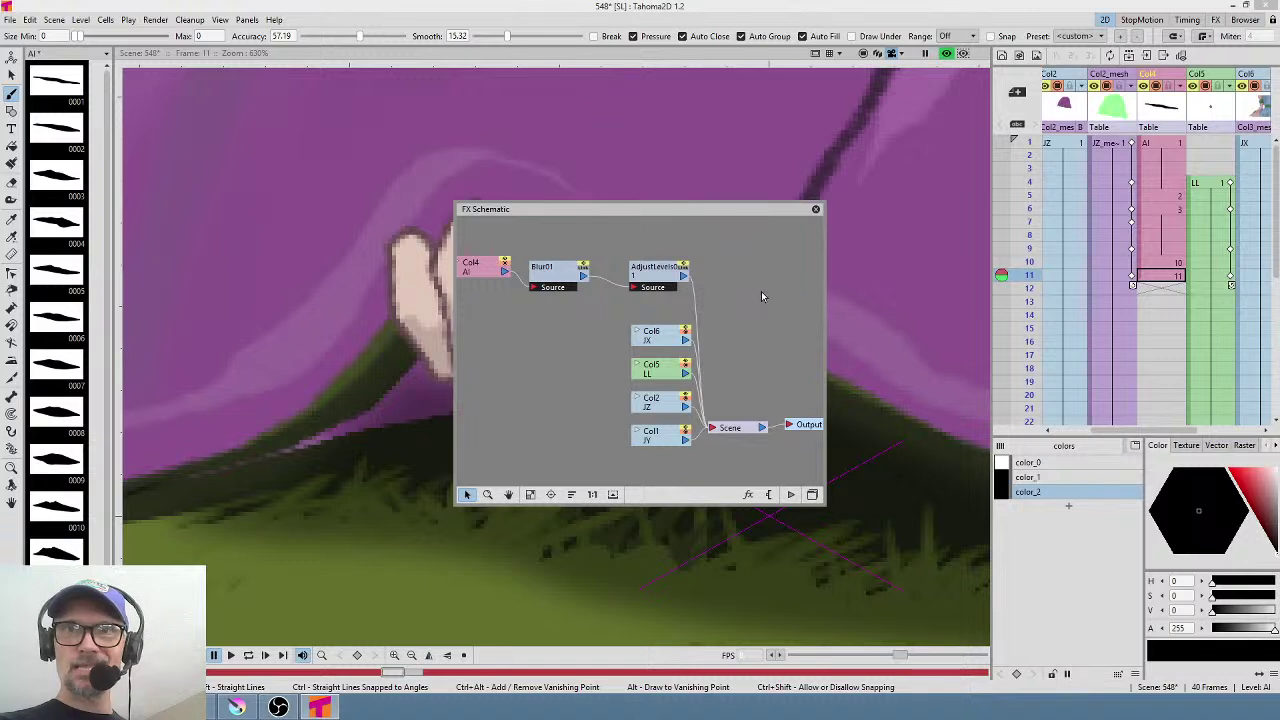
Delete the AdjustLevels effect from Col4's chain in the FX Schematic, keeping Blur01, and close the schematic.
key(a)
drag(561, 276, 657, 270)
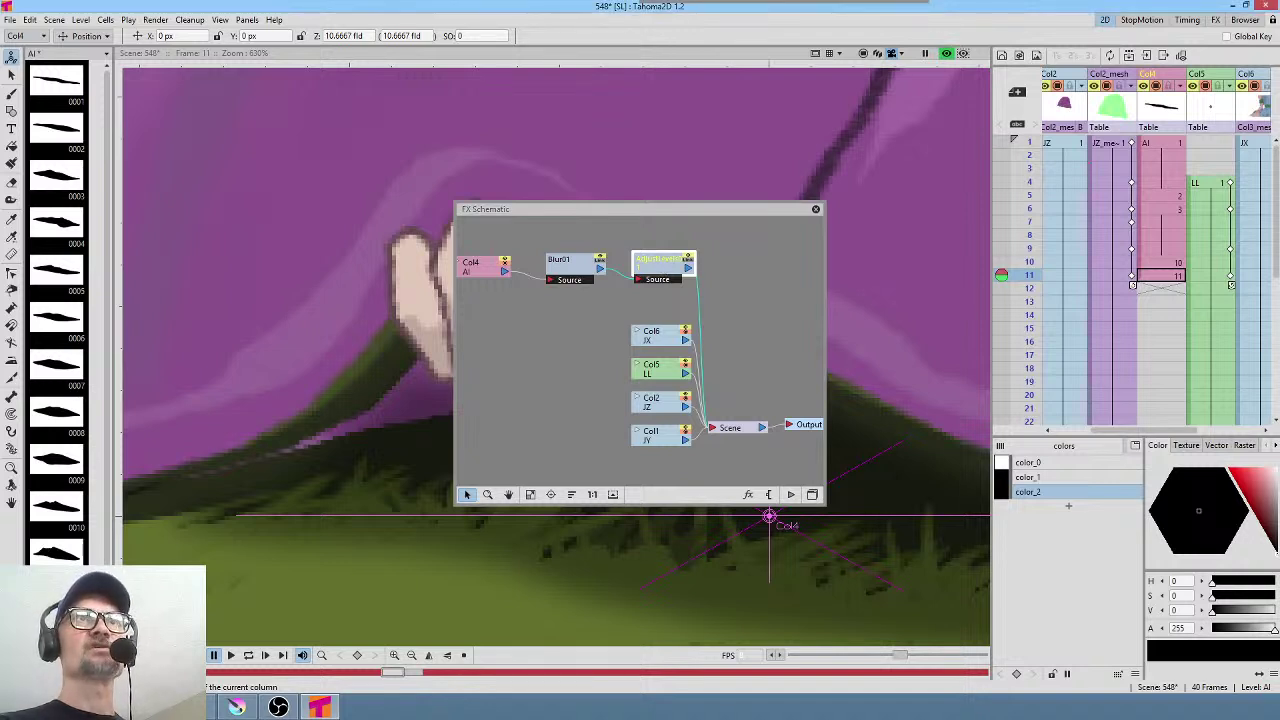
double_click(660, 268)
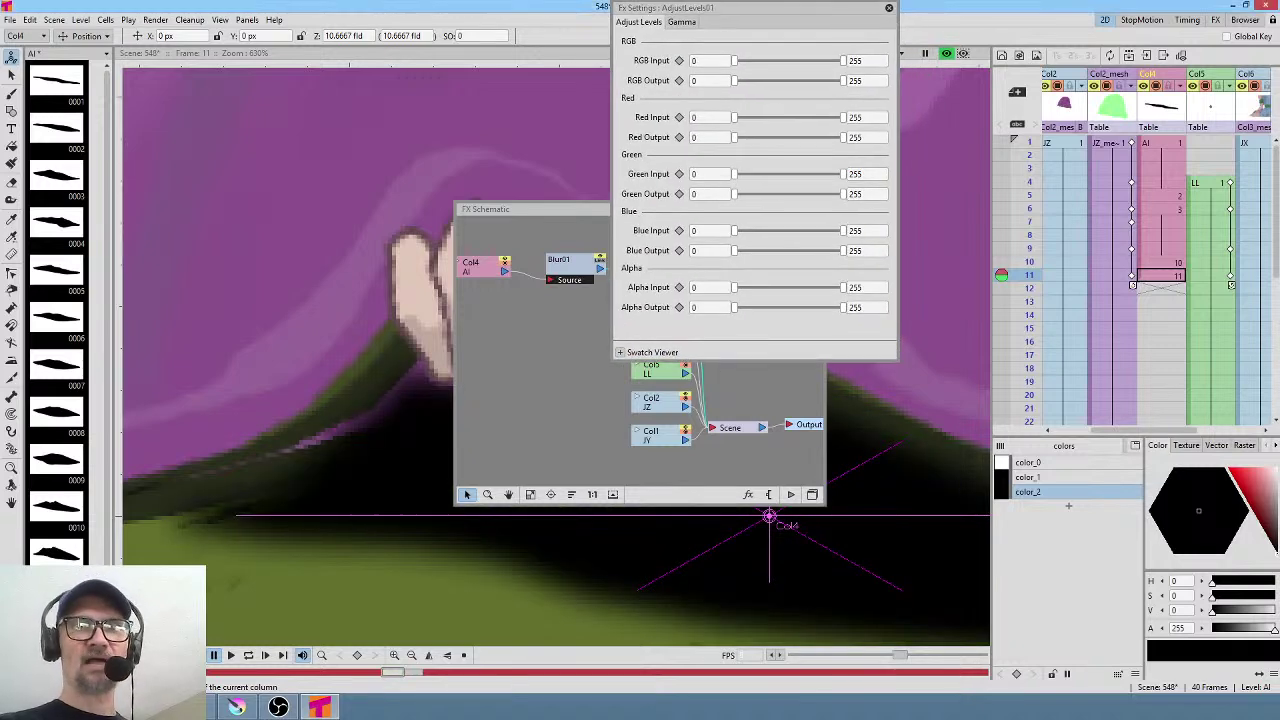
click(889, 8)
drag(658, 267, 596, 272)
key(Delete)
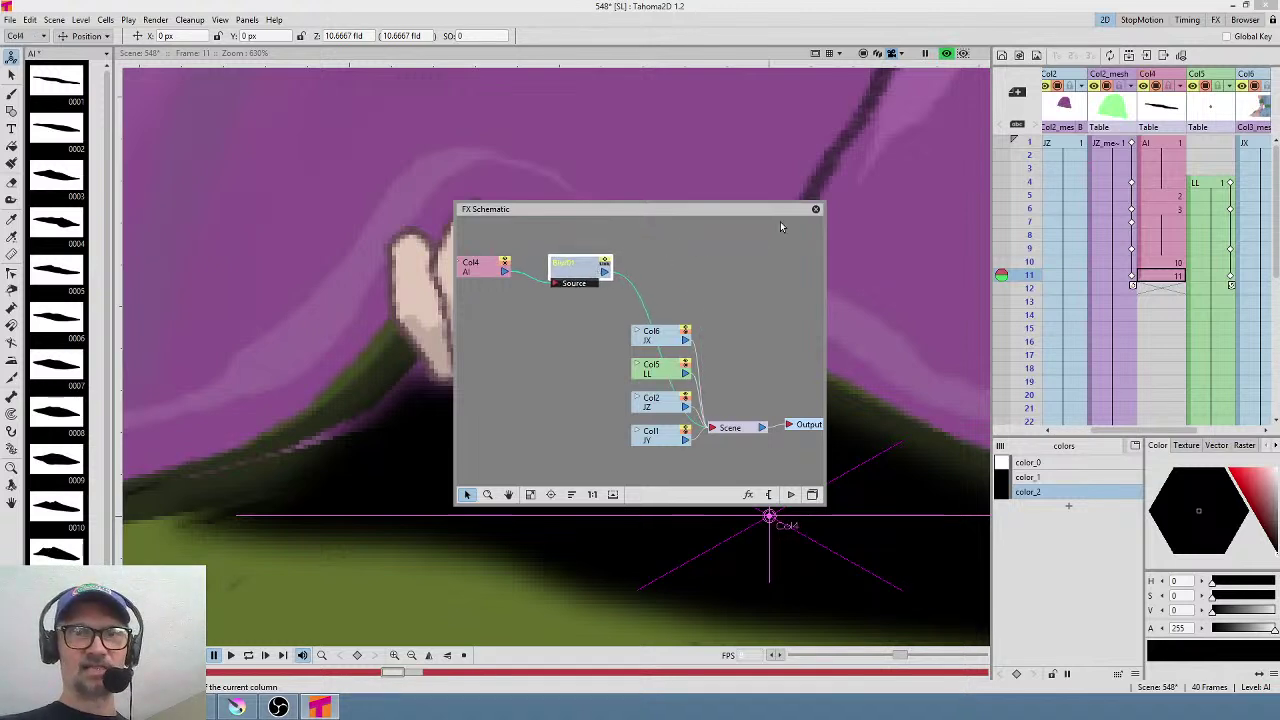
click(815, 209)
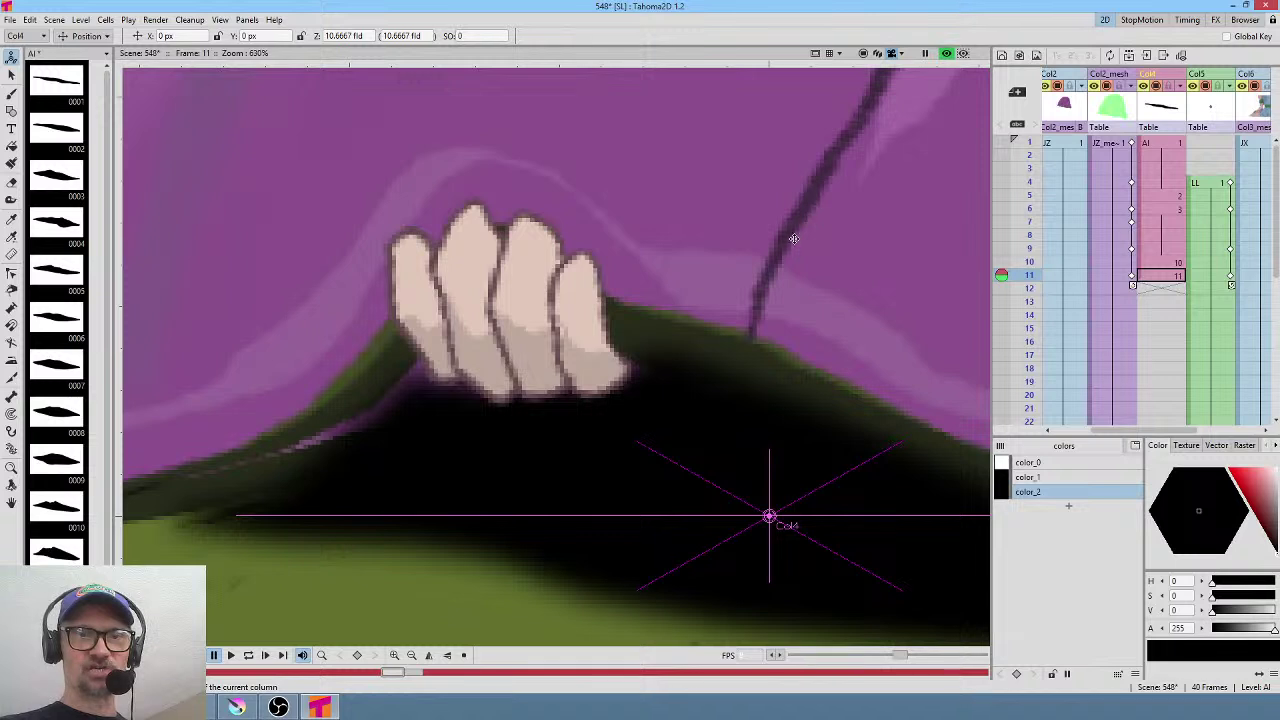
Set color_1's alpha to 108 and brush an opaque color_2 shadow beneath the fingers and cloth edge at frame 11.
click(1088, 478)
drag(1275, 630, 1240, 635)
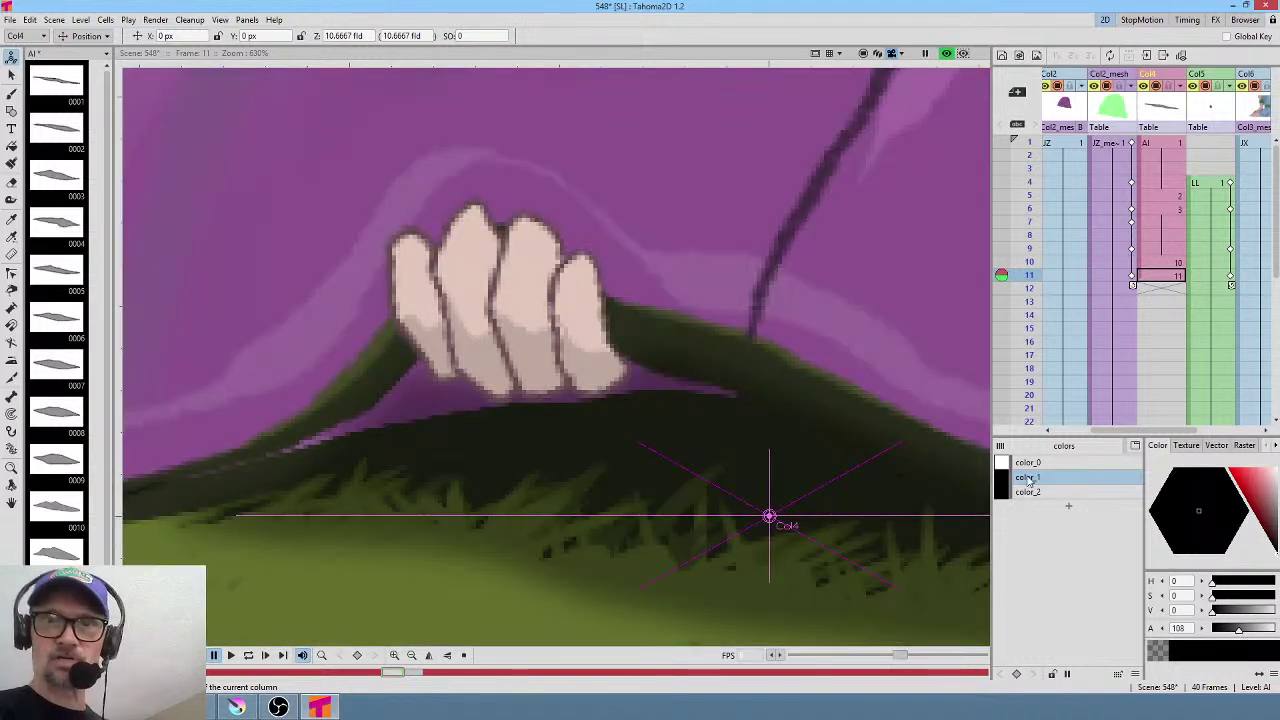
click(1063, 492)
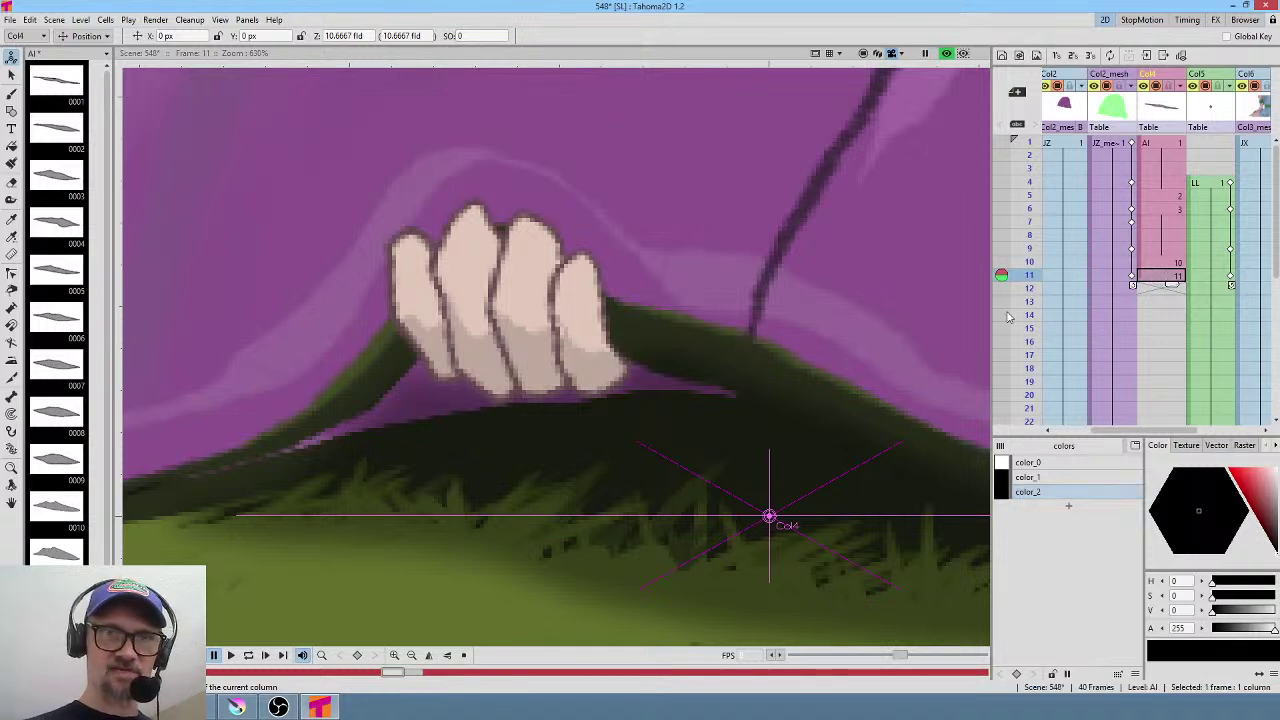
key(b)
mouse_move(741, 395)
mouse_down()
mouse_move(639, 366)
mouse_move(597, 392)
mouse_move(567, 381)
mouse_move(487, 399)
mouse_move(425, 379)
mouse_move(418, 359)
mouse_move(365, 410)
mouse_move(267, 459)
mouse_move(751, 402)
mouse_up()
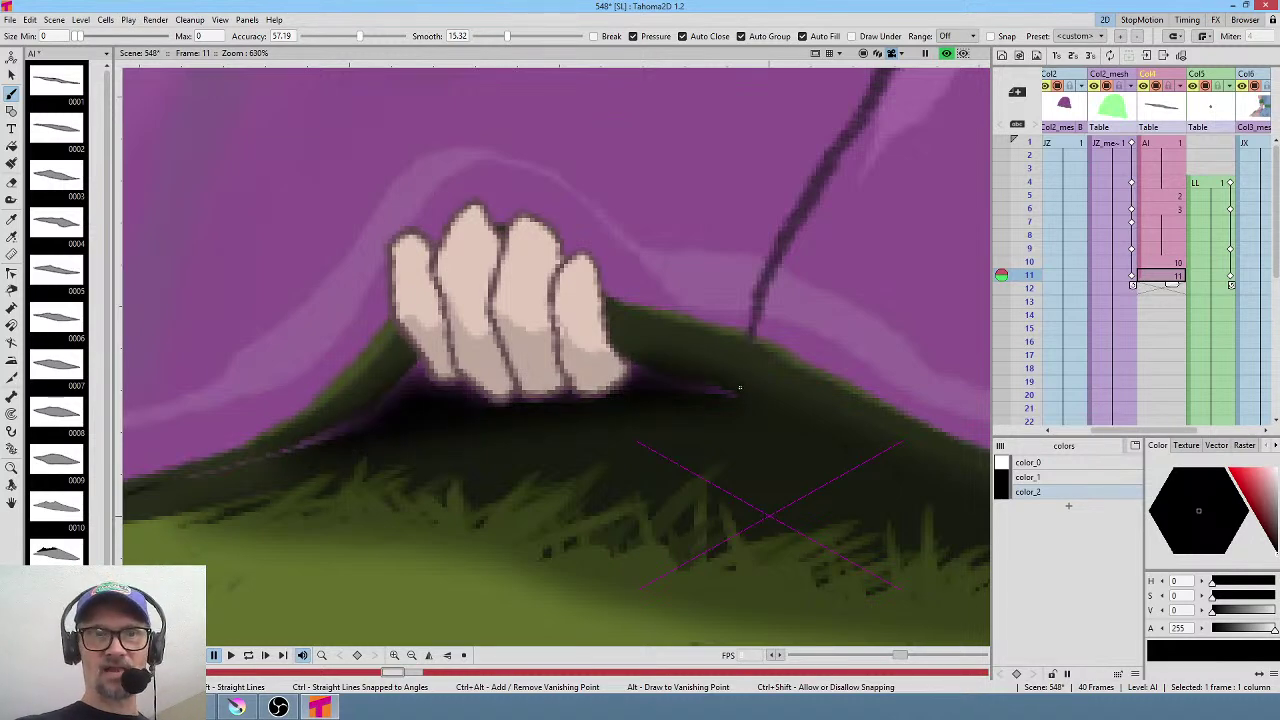
scroll(738, 393, down, 3)
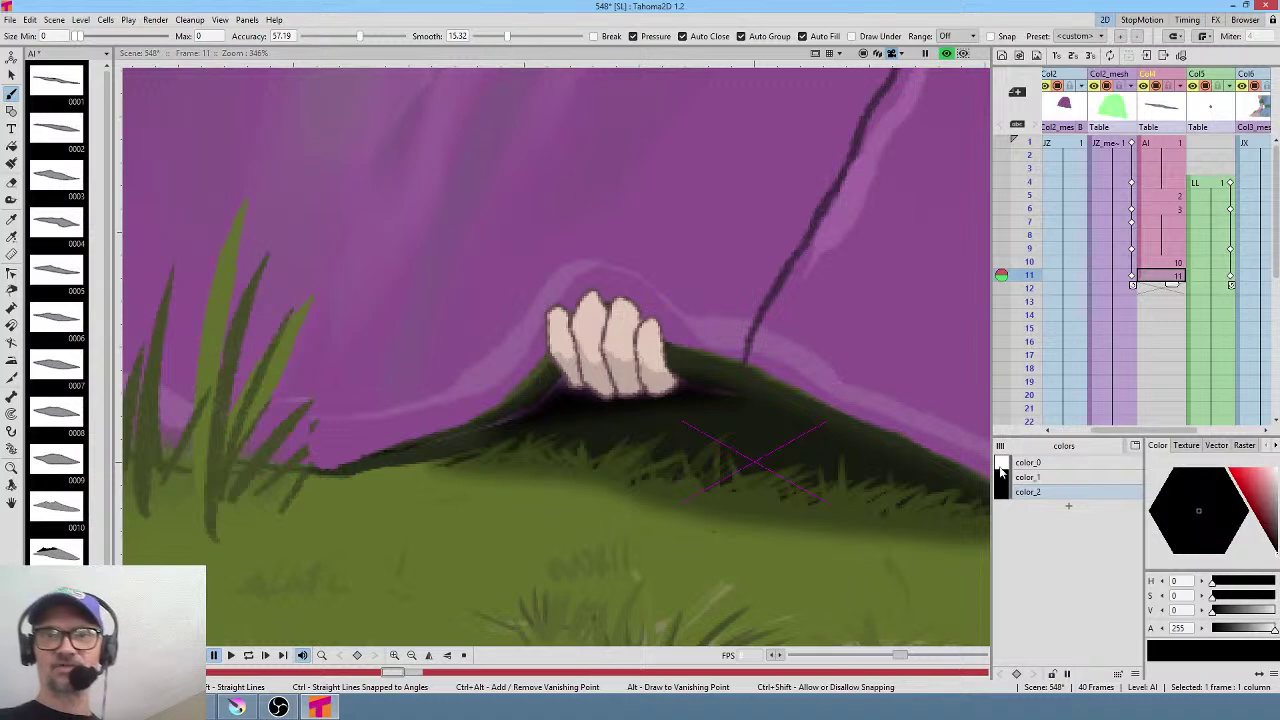
Check the shadow over the preceding frames and extend shadow drawing 11 in Col4 to hold through frame 40.
click(1030, 197)
mouse_move(1030, 197)
mouse_down()
mouse_move(1023, 292)
mouse_move(1022, 278)
mouse_up()
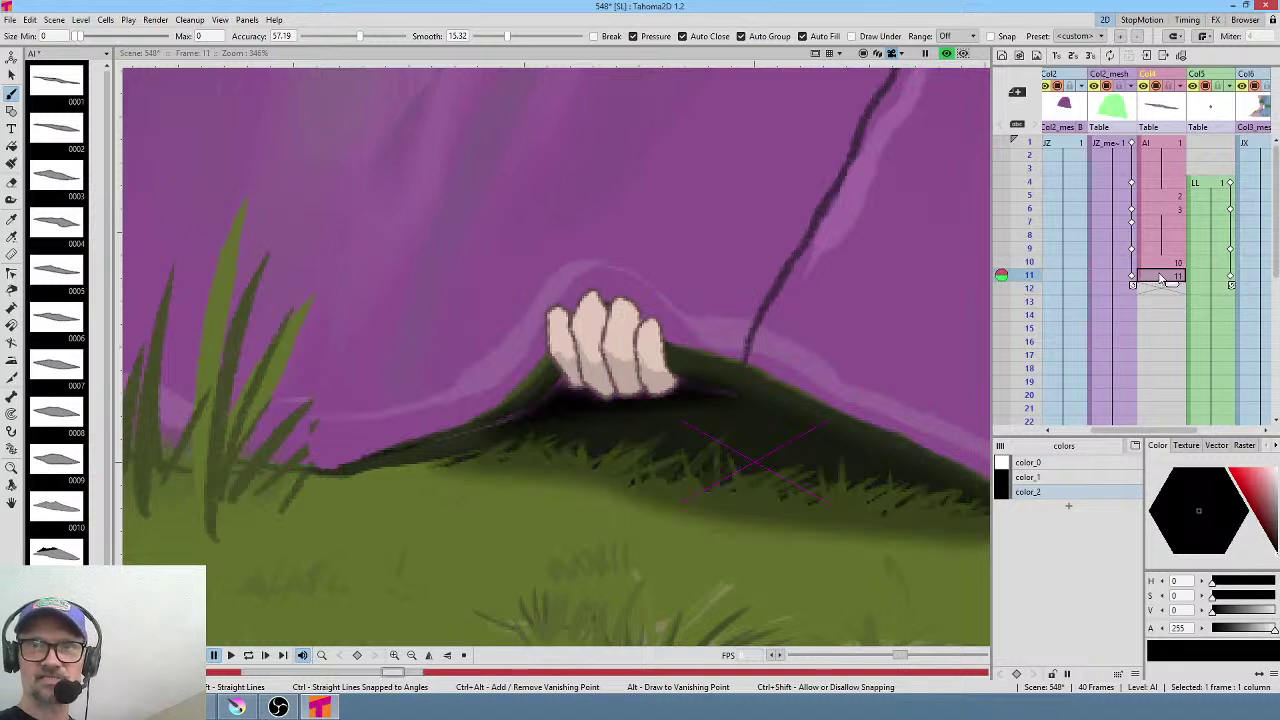
drag(1165, 287, 1172, 342)
key(ctrl+z)
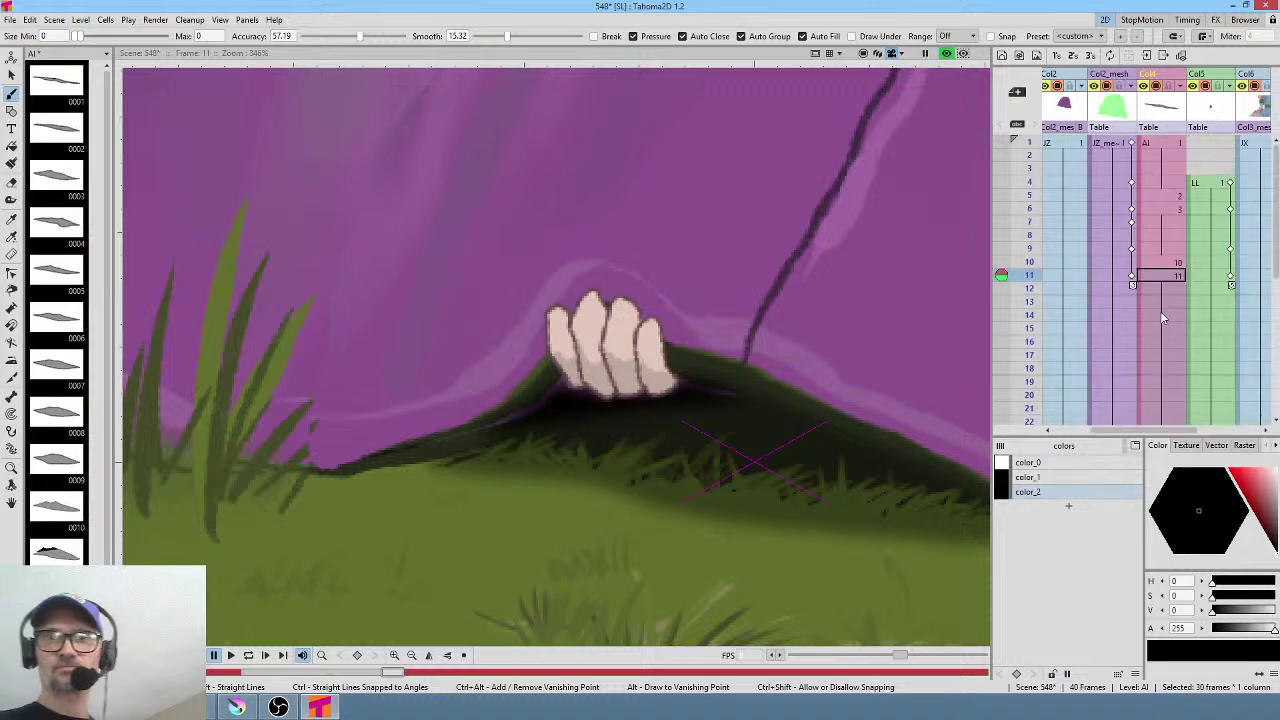
Save the scene and all its levels.
click(10, 20)
click(28, 66)
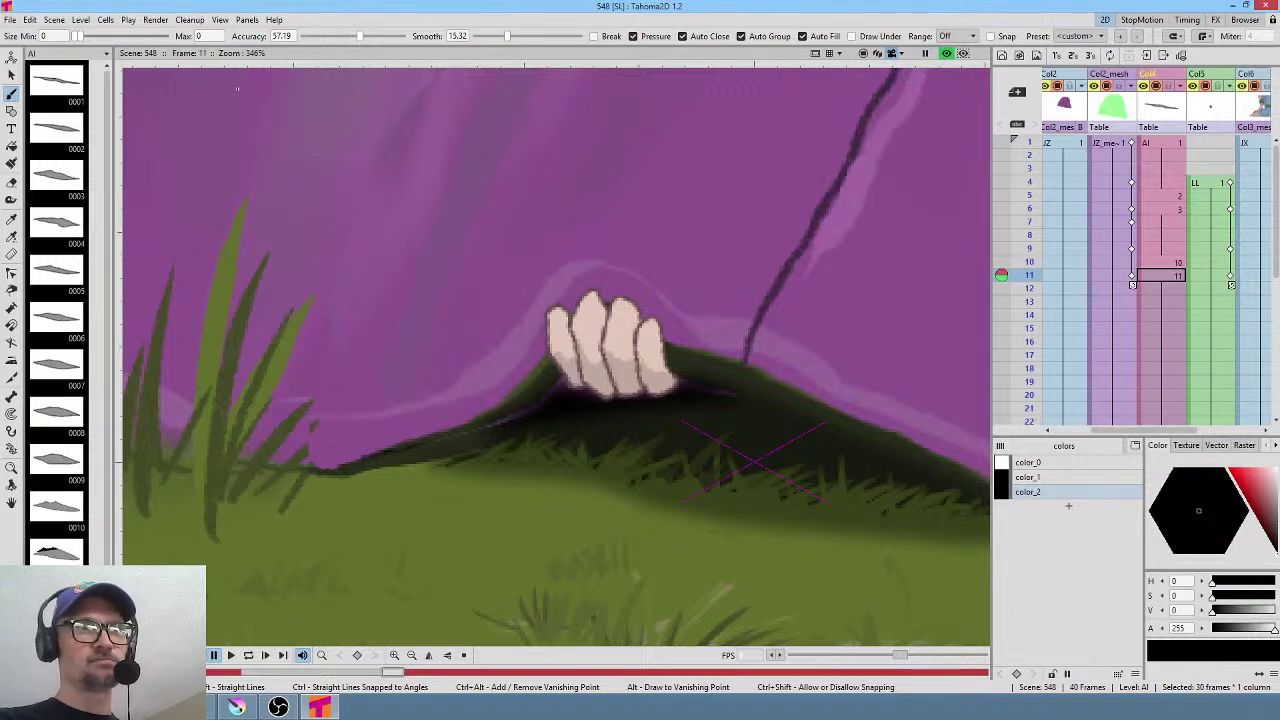
click(9, 20)
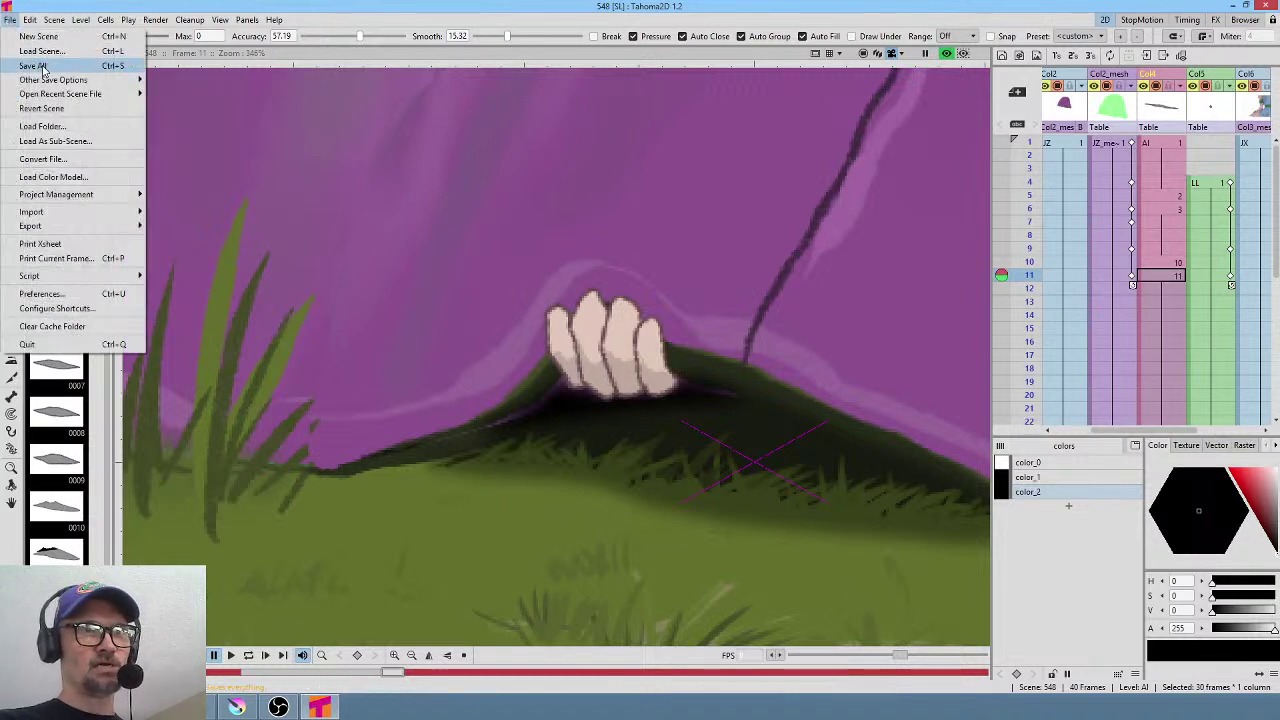
mouse_move(57, 84)
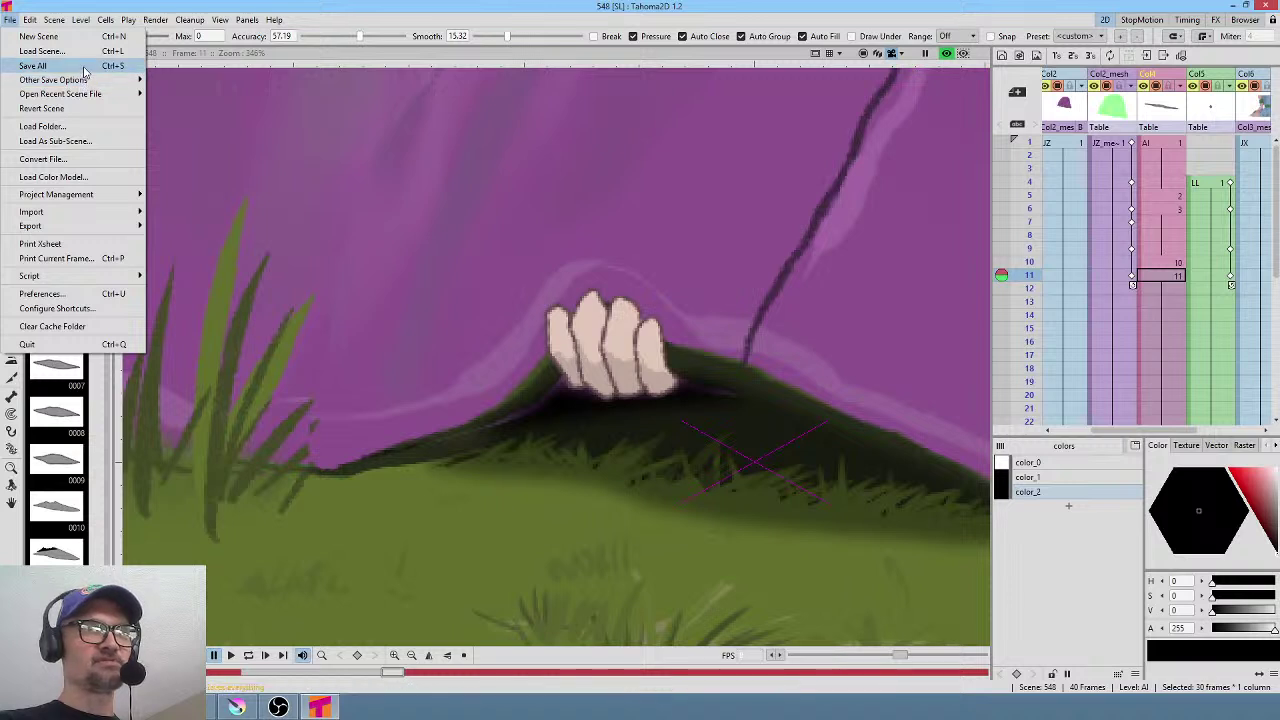
click(85, 67)
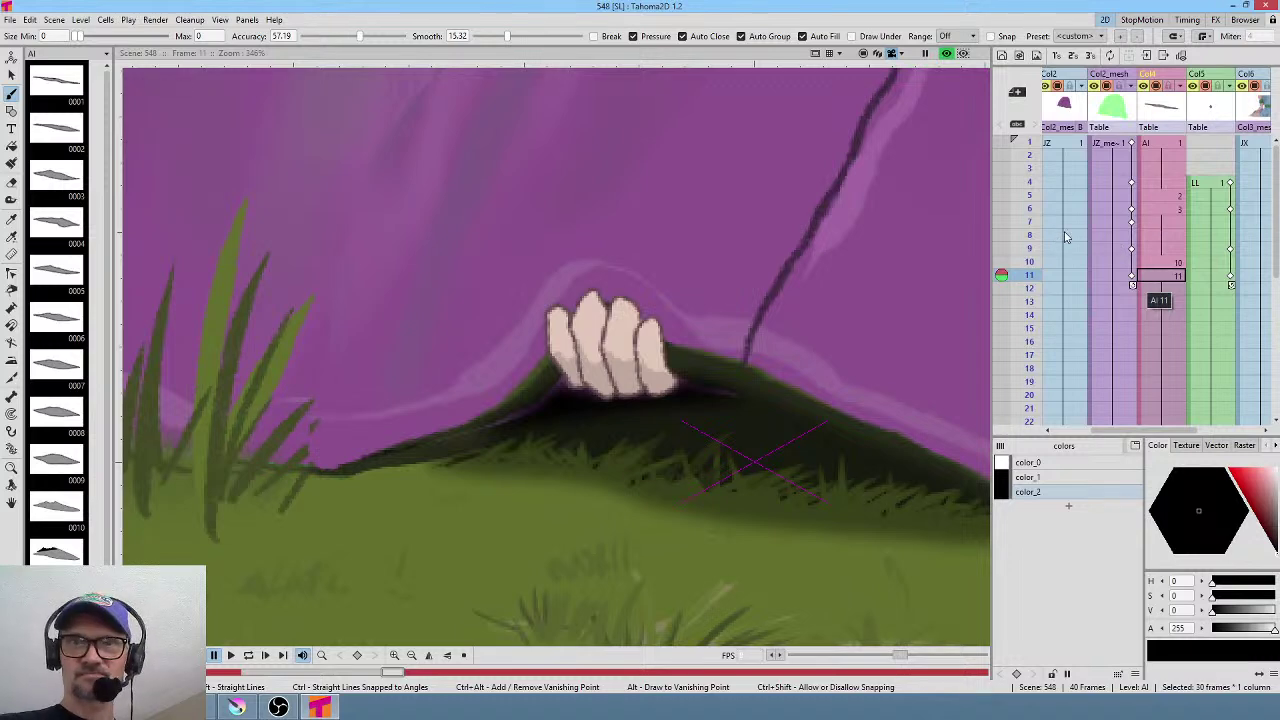
Turn off the rendered preview and examine the whole camera frame at frame 3.
click(1029, 168)
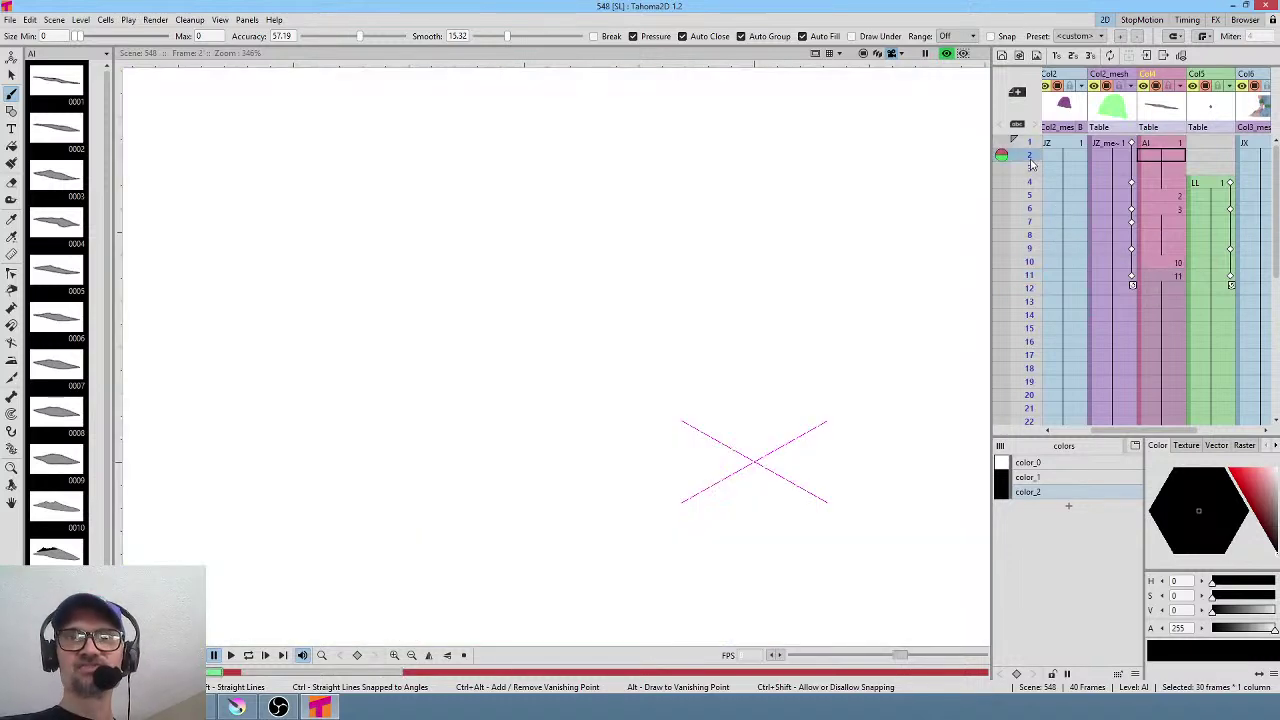
click(948, 56)
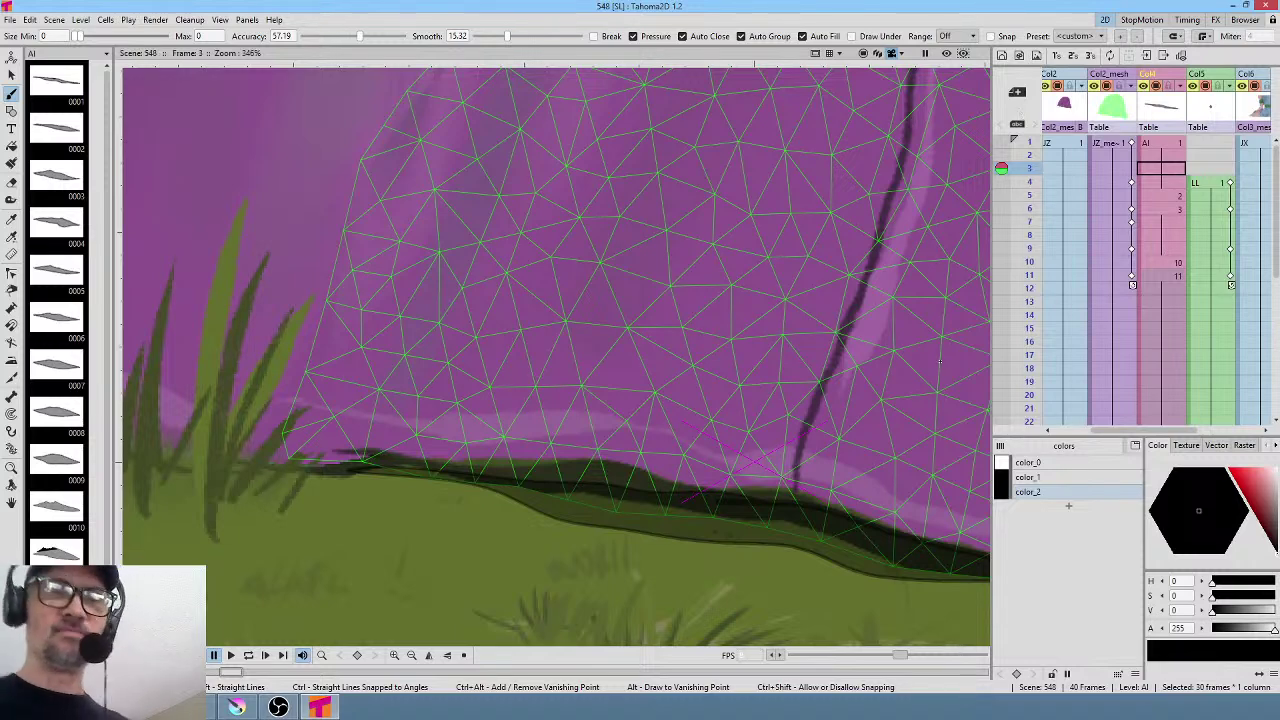
drag(897, 450, 628, 384)
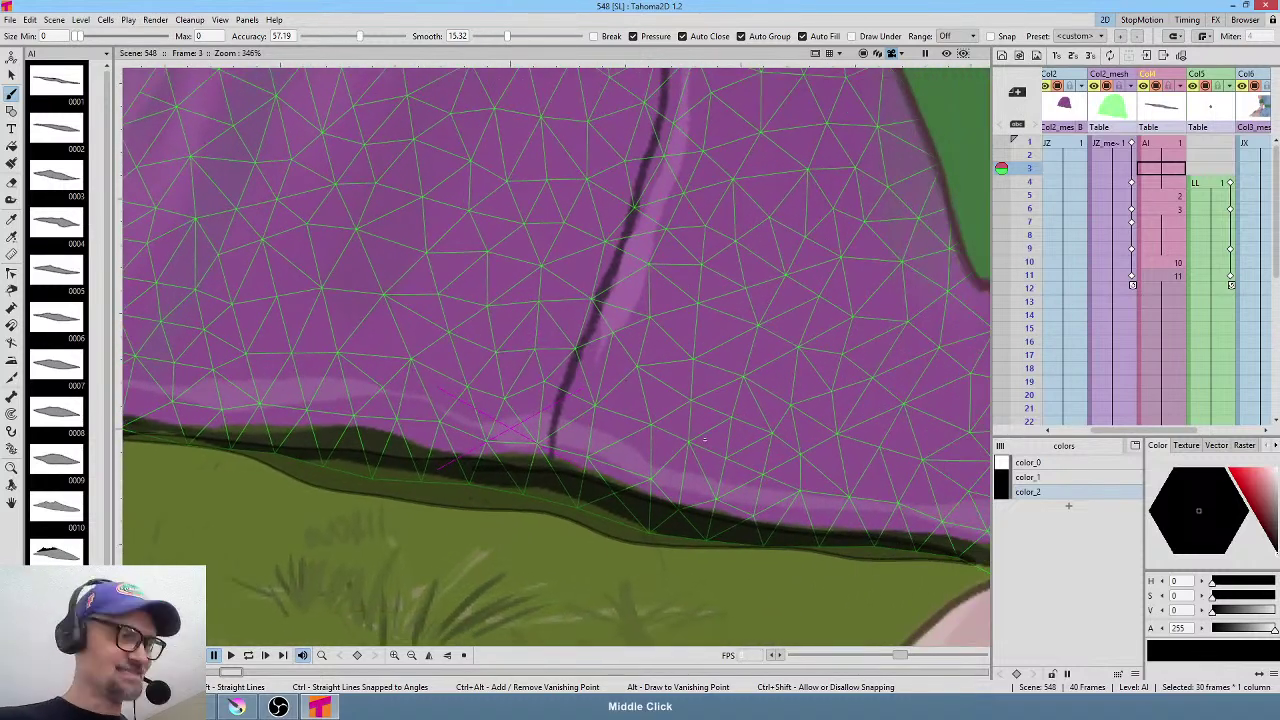
scroll(704, 438, down, 6)
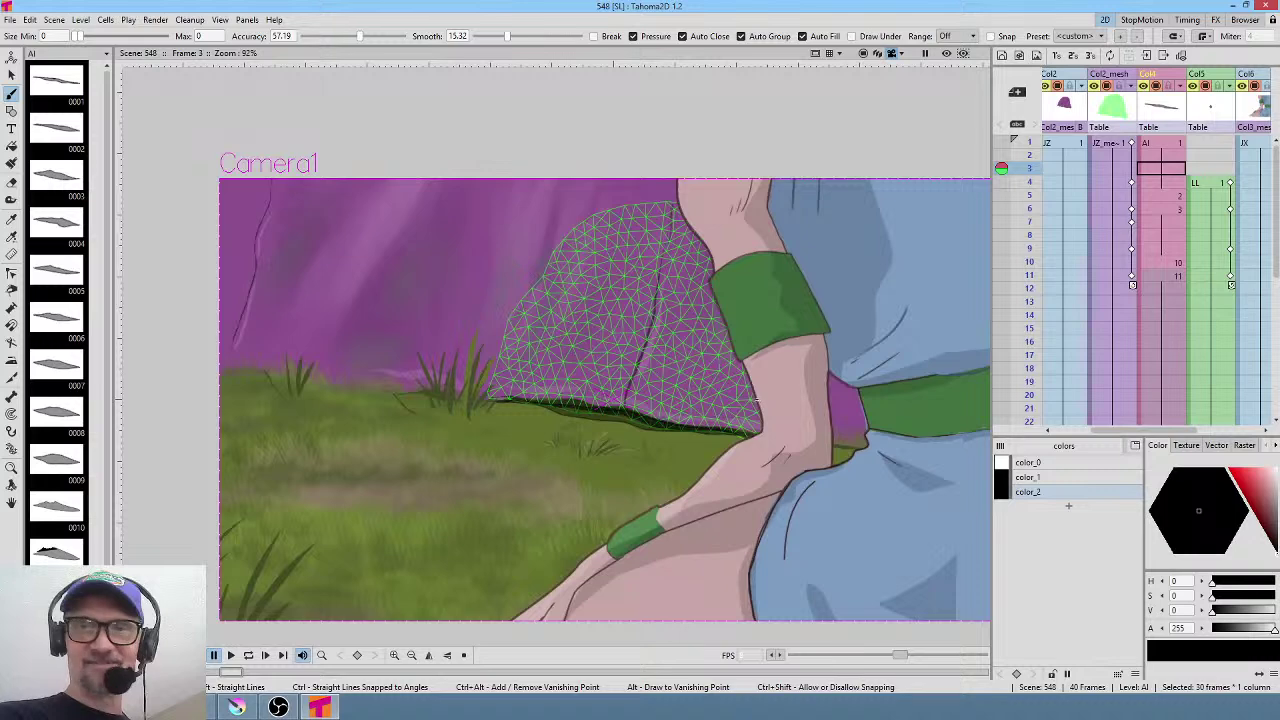
drag(864, 348, 866, 344)
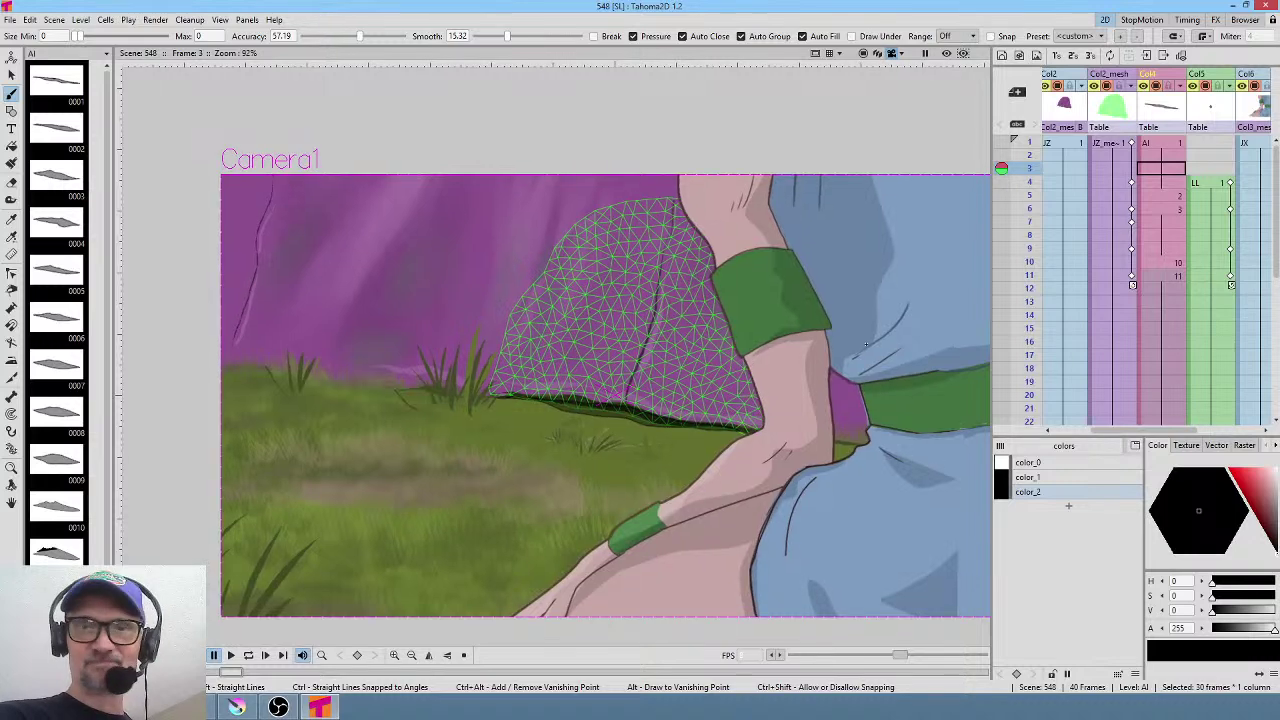
Set the output folder to +scenes\548\render, save and render the scene, and close the output settings.
click(155, 20)
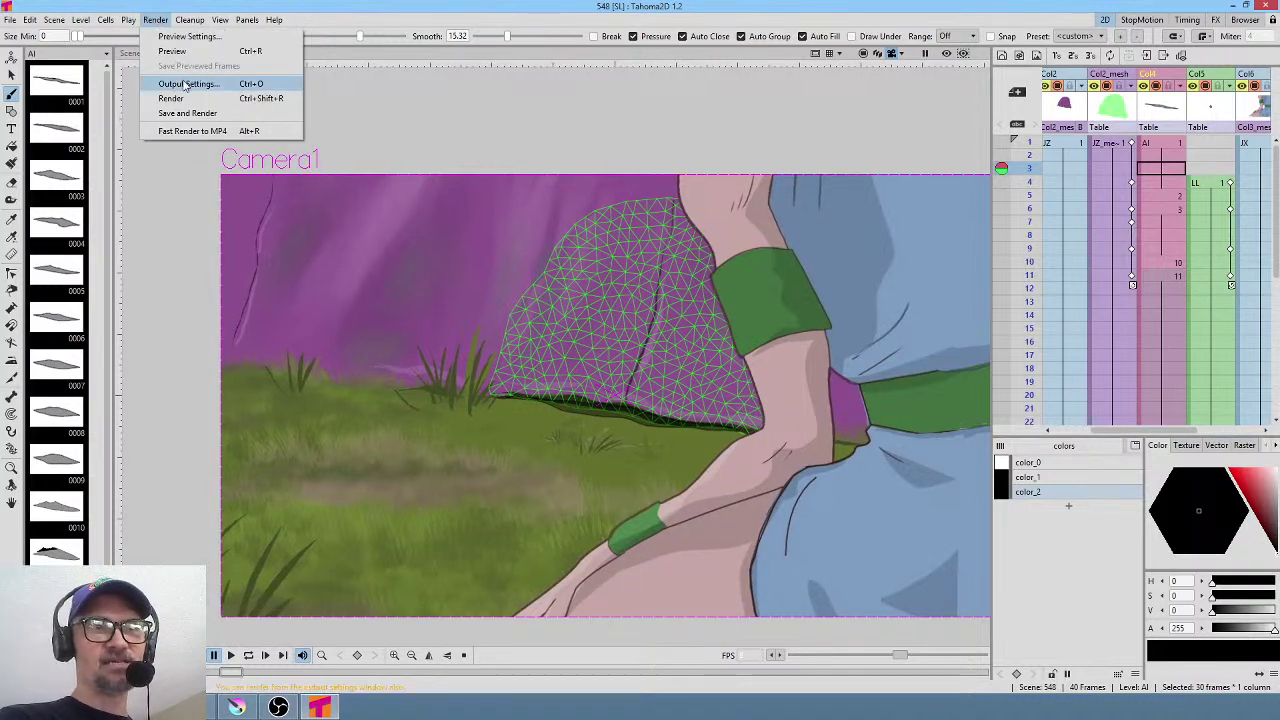
click(184, 83)
drag(767, 200, 710, 147)
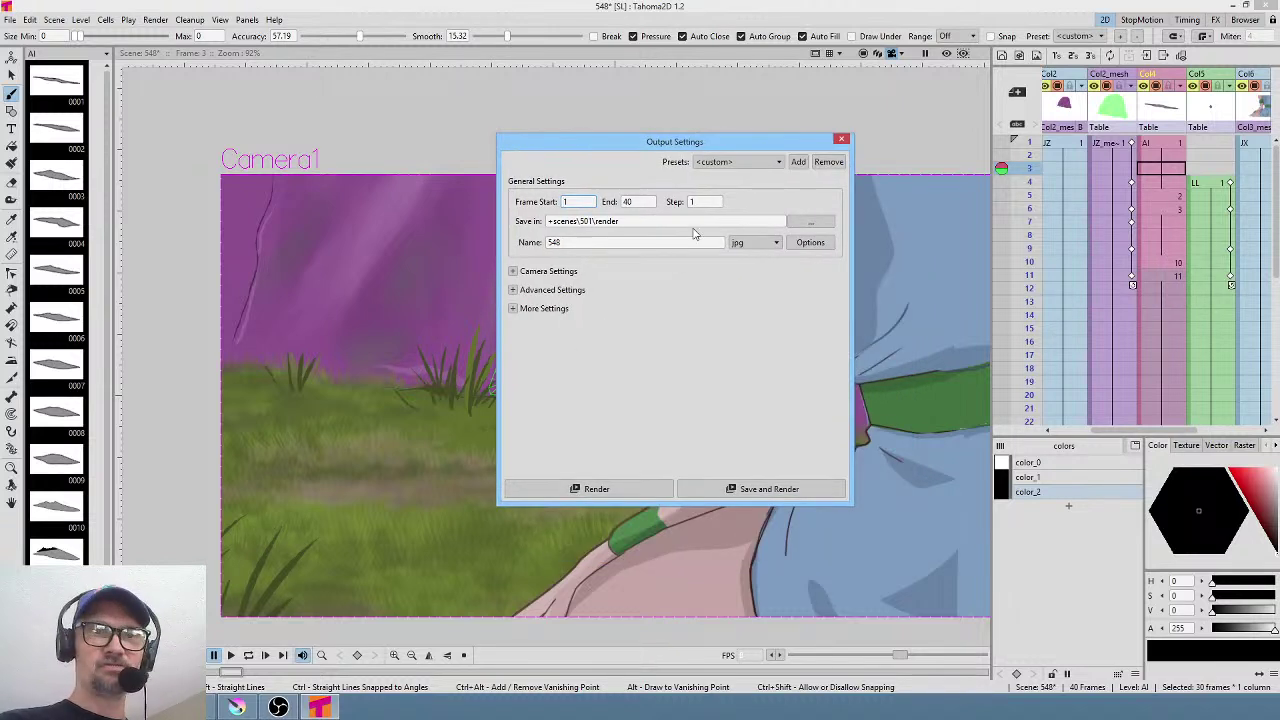
click(591, 221)
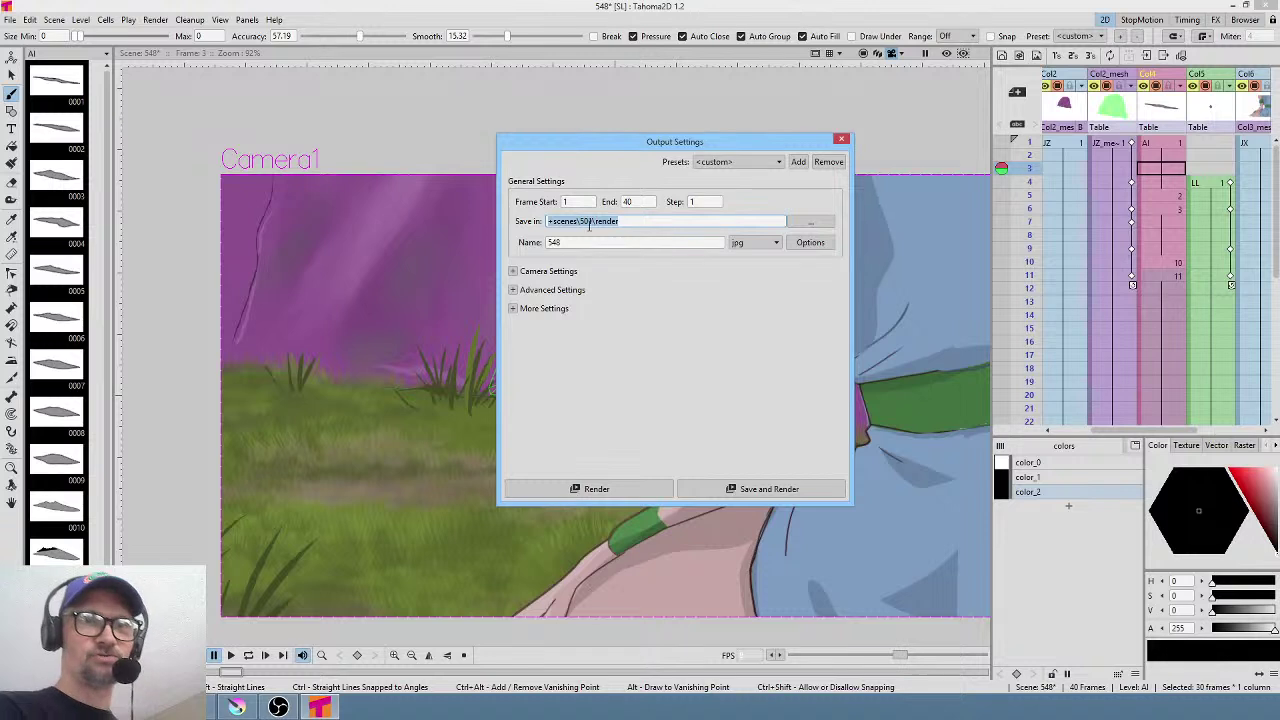
click(588, 221)
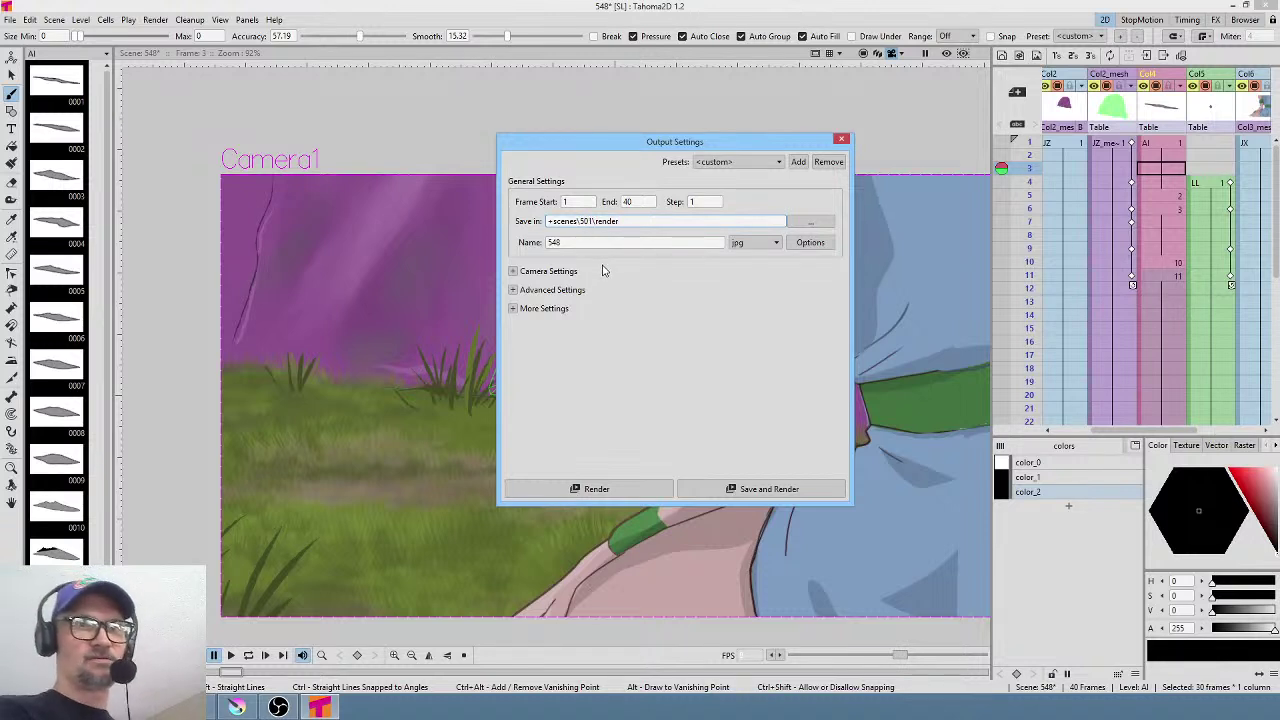
key(BackSpace)
key(BackSpace)
text(48)
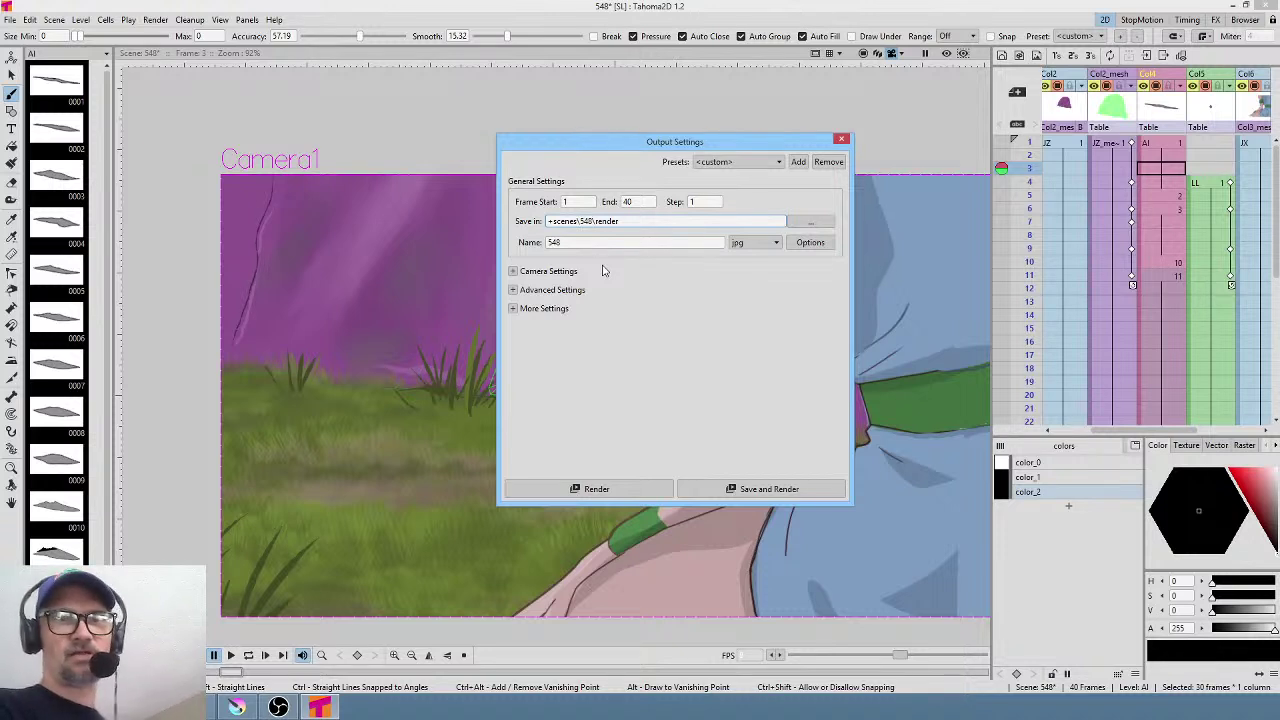
click(767, 488)
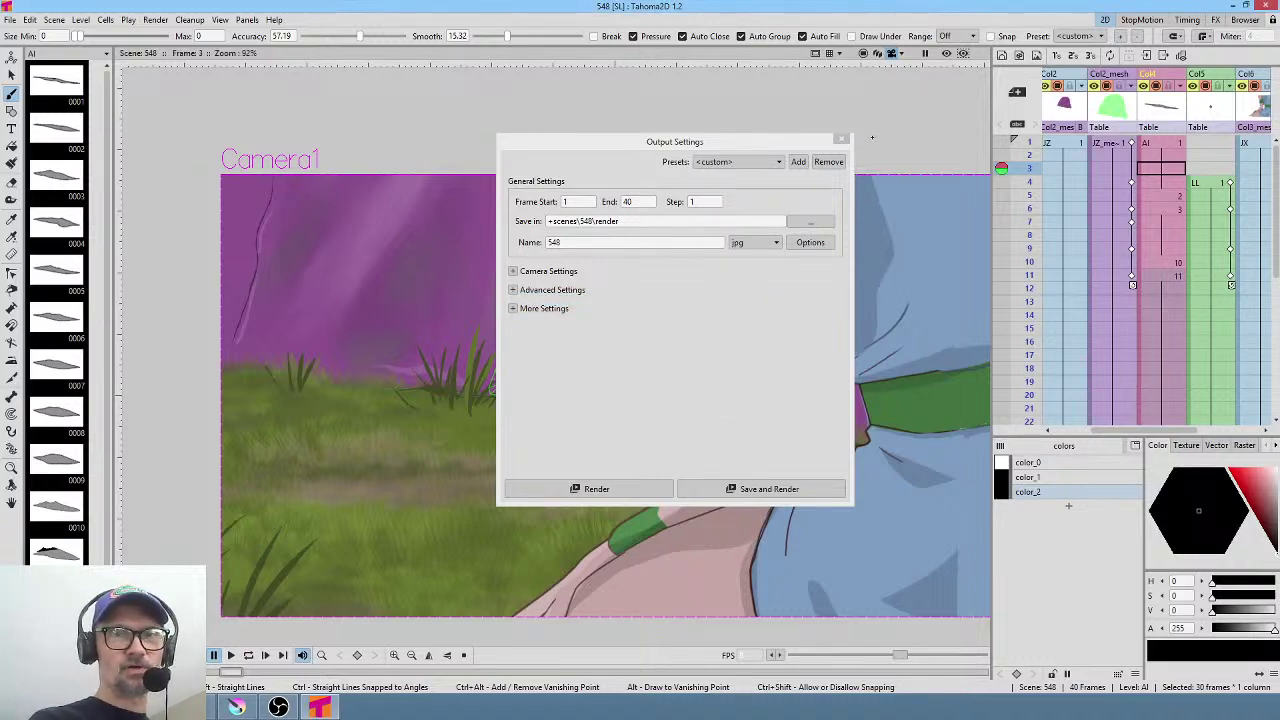
click(841, 141)
click(841, 141)
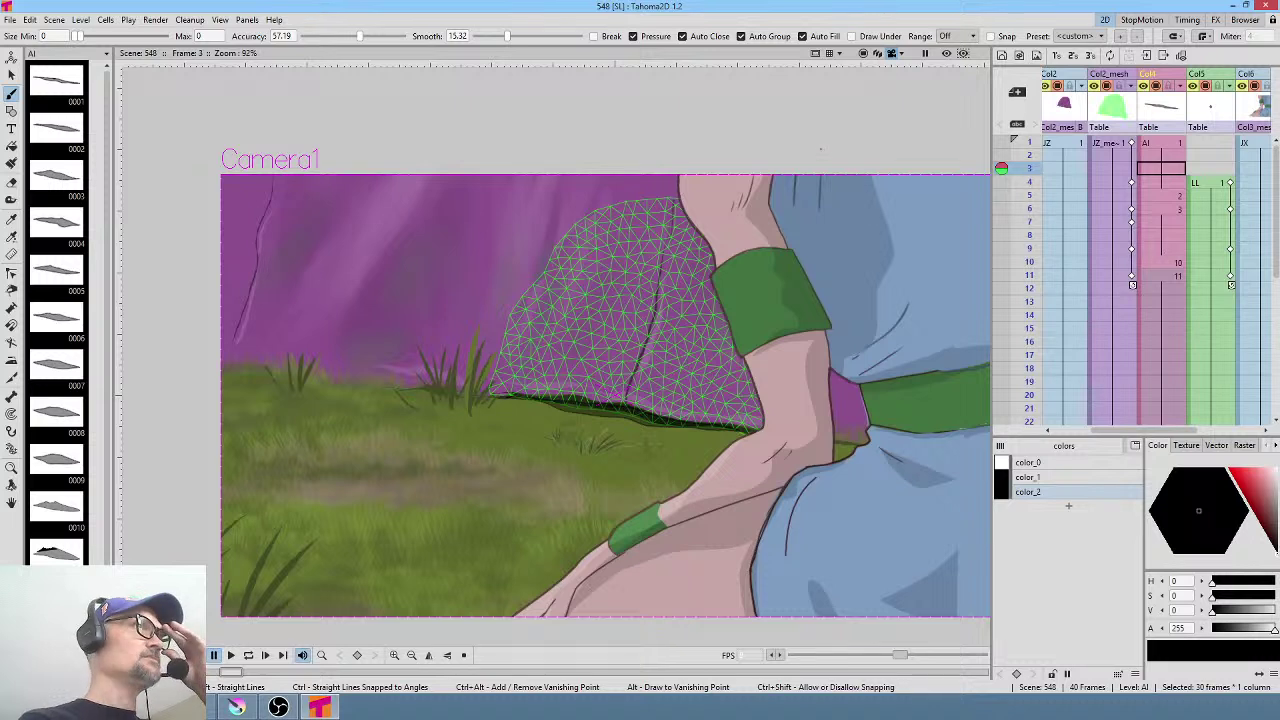
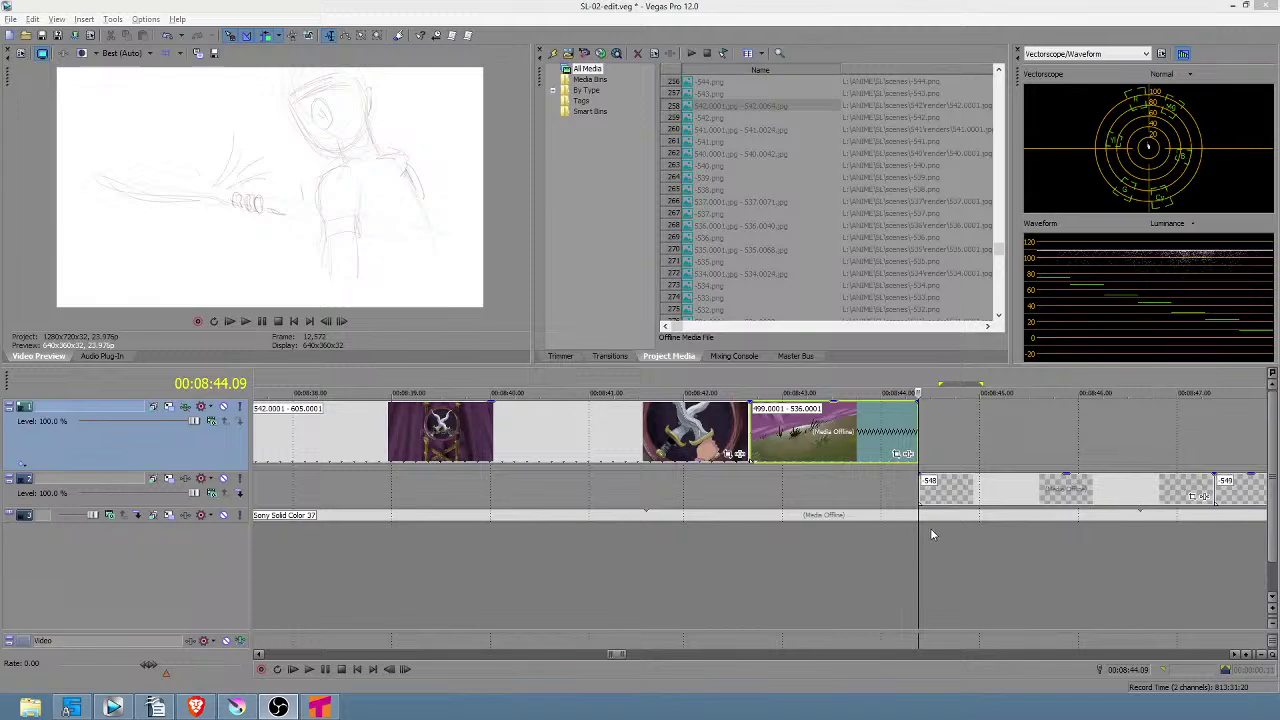
Switch to Vegas Pro, mark a time range from the start of the -548 placeholder clip, and remove that clip from the second track.
drag(919, 598, 1057, 590)
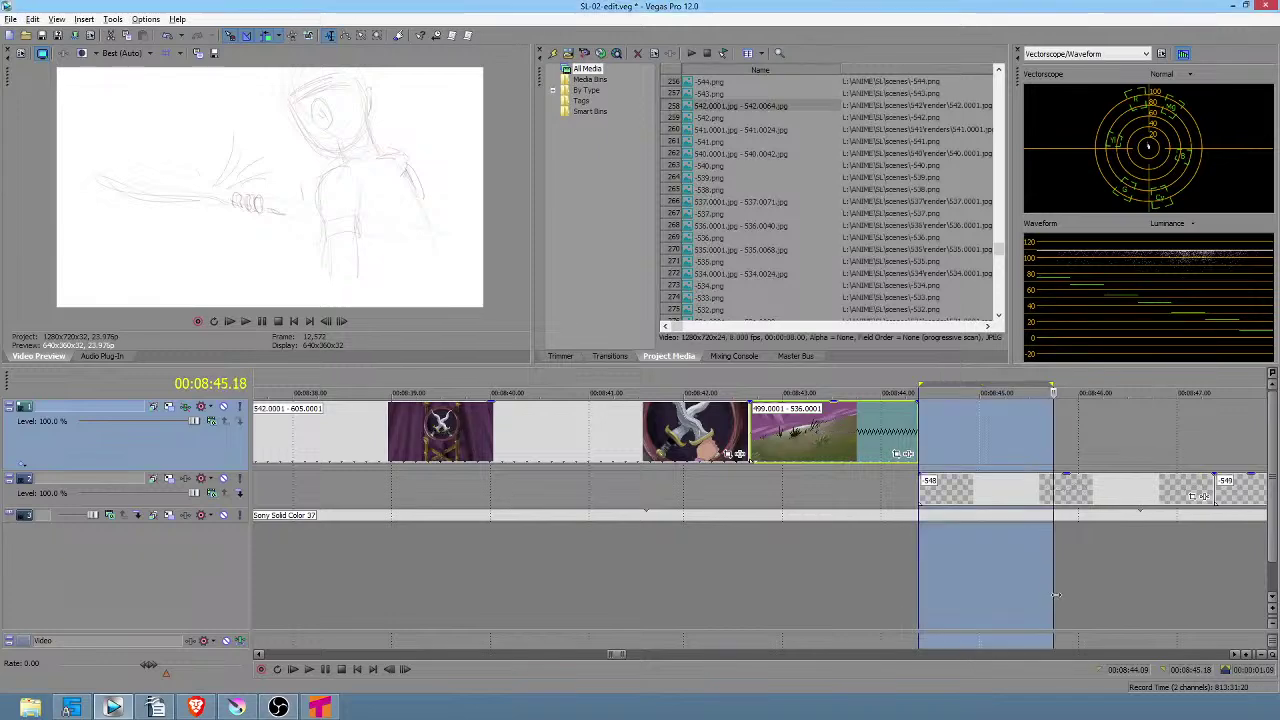
click(1035, 502)
drag(1035, 502, 1155, 488)
Import the rendered sequence 548.0001.jpg - 548.0040.jpg into the project media with its frame rate set to 8 fps.
click(870, 438)
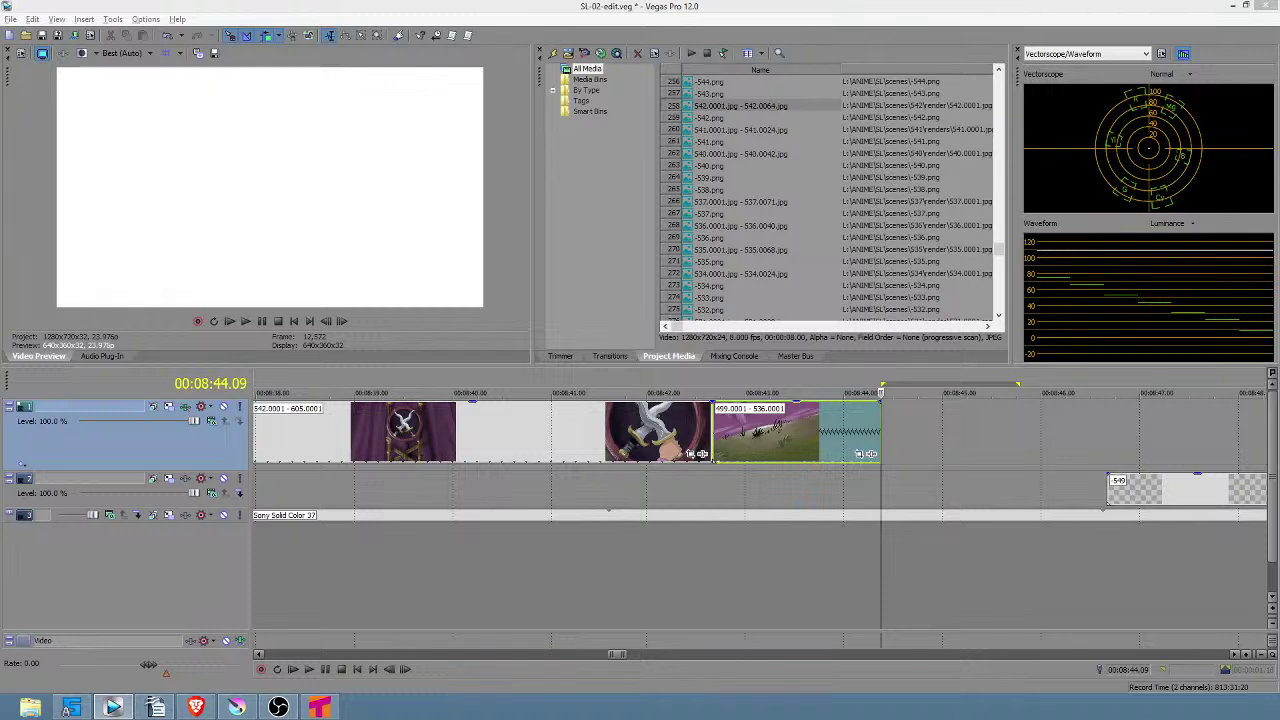
click(700, 311)
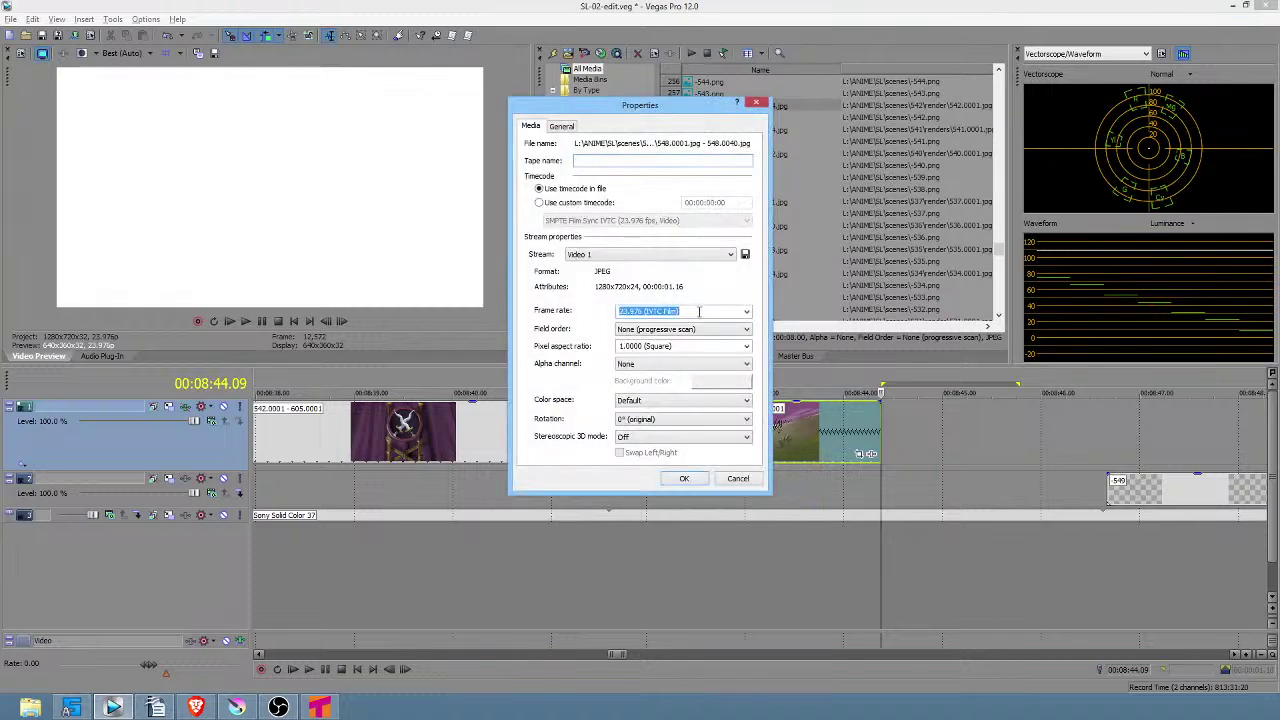
text(8)
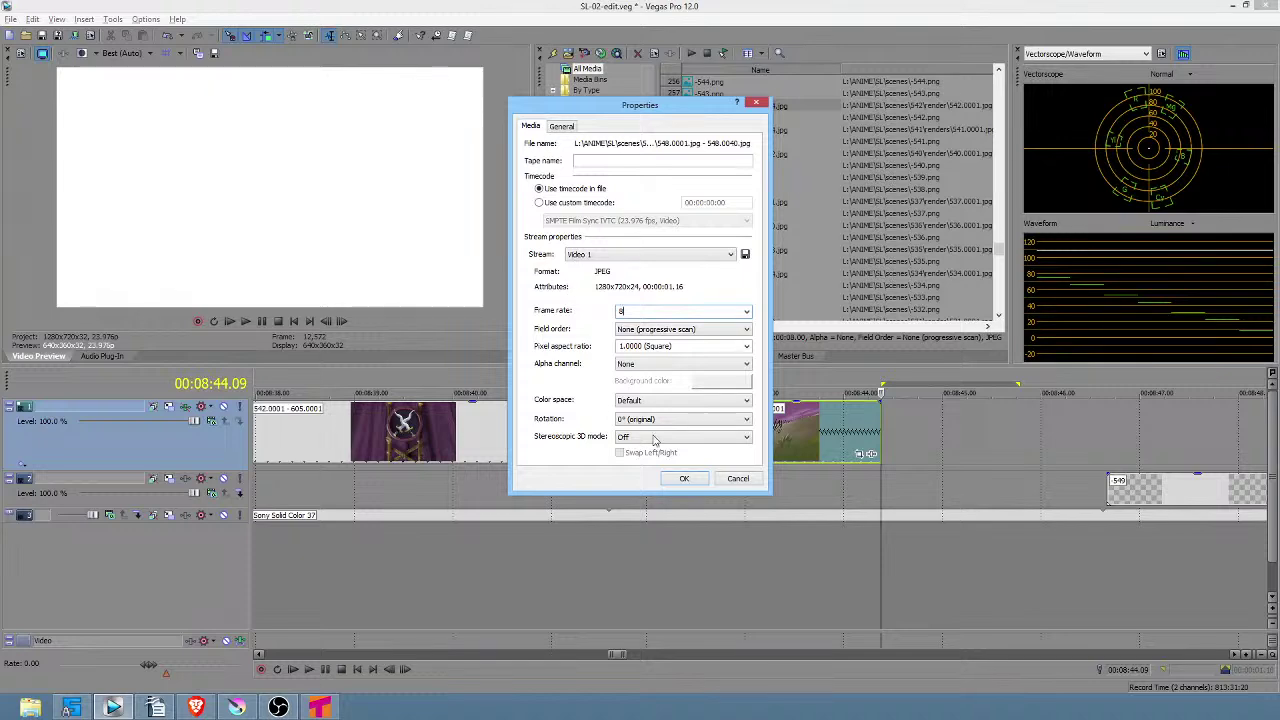
click(684, 479)
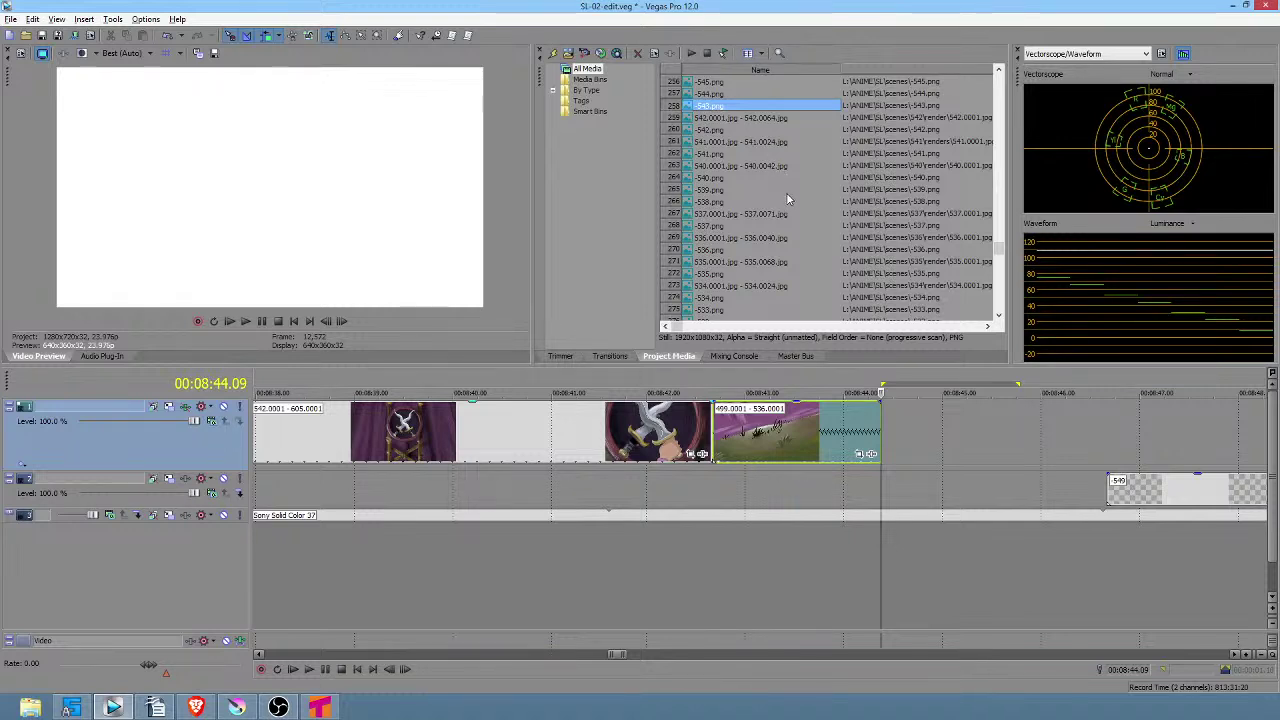
Place the 548.0001.jpg - 548.0040.jpg sequence on the first track at 00:08:44.09, directly after the 499.0001 - 536.0001 clip.
click(740, 264)
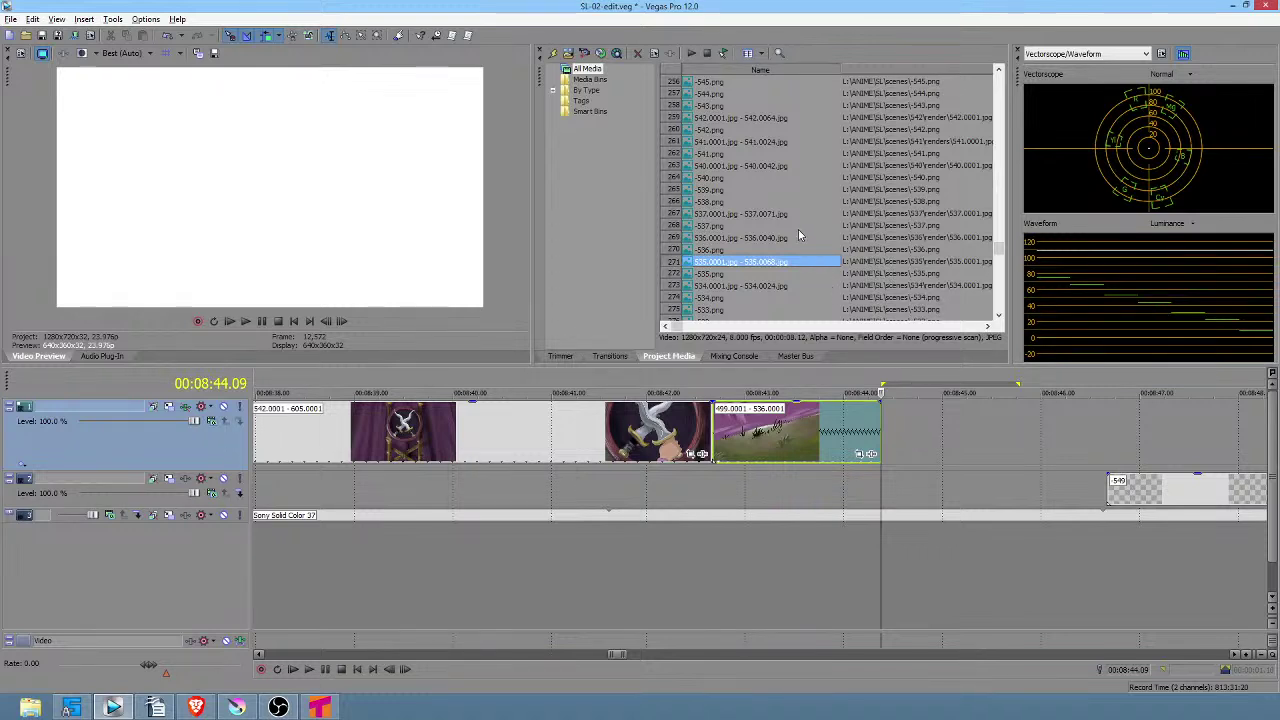
scroll(765, 200, up, 3)
click(731, 146)
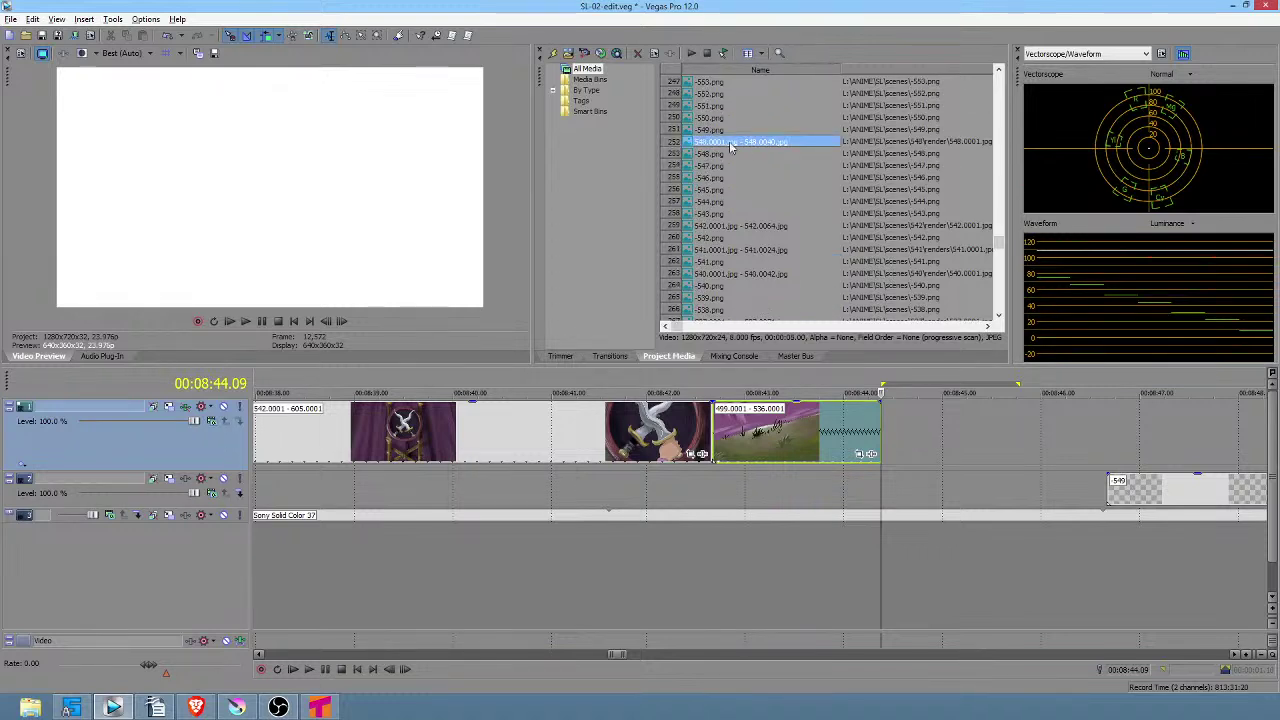
drag(731, 146, 940, 428)
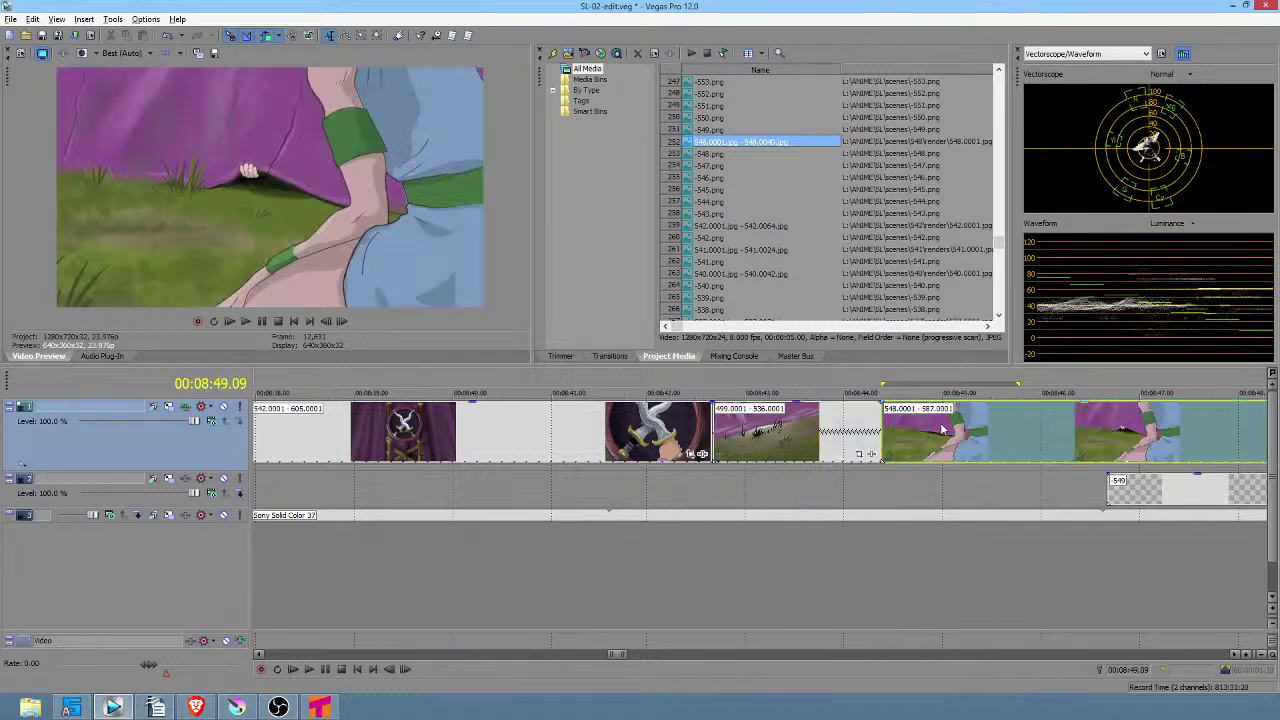
Apply the 548 clip's video event properties and trim its end so it lasts just under one second, directly before the -549 placeholder.
right_click(940, 428)
click(1004, 690)
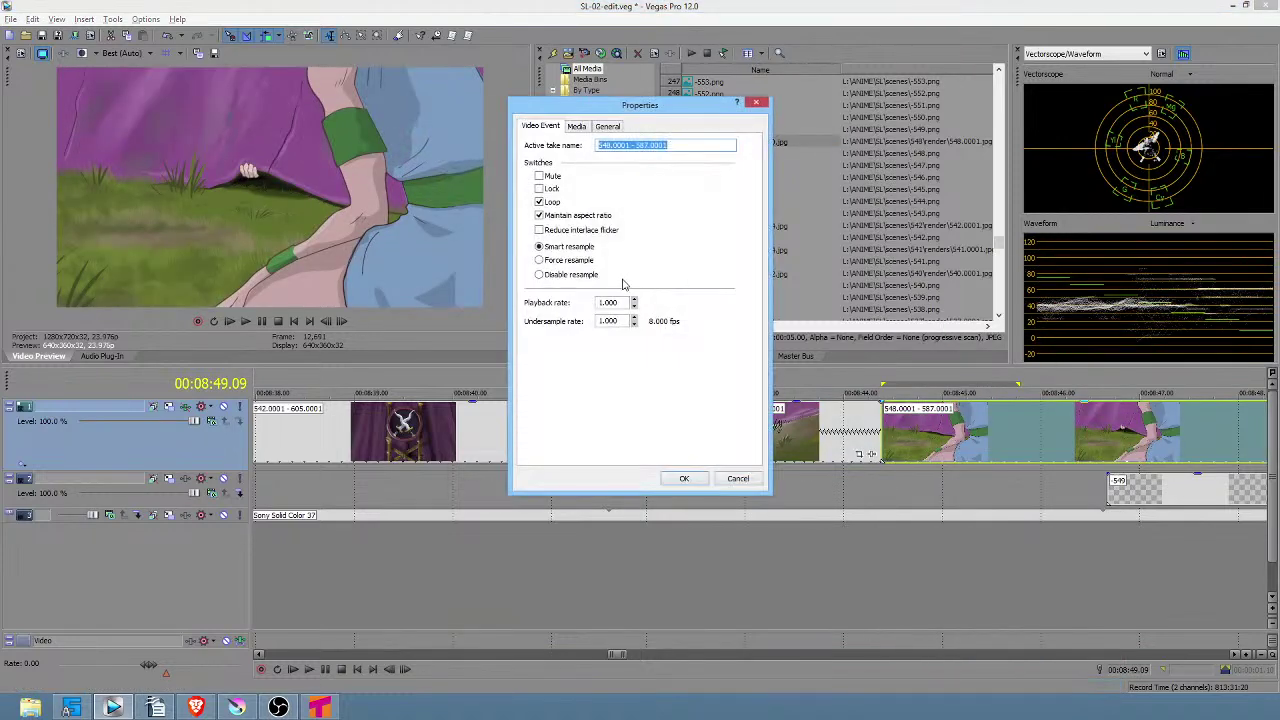
click(684, 478)
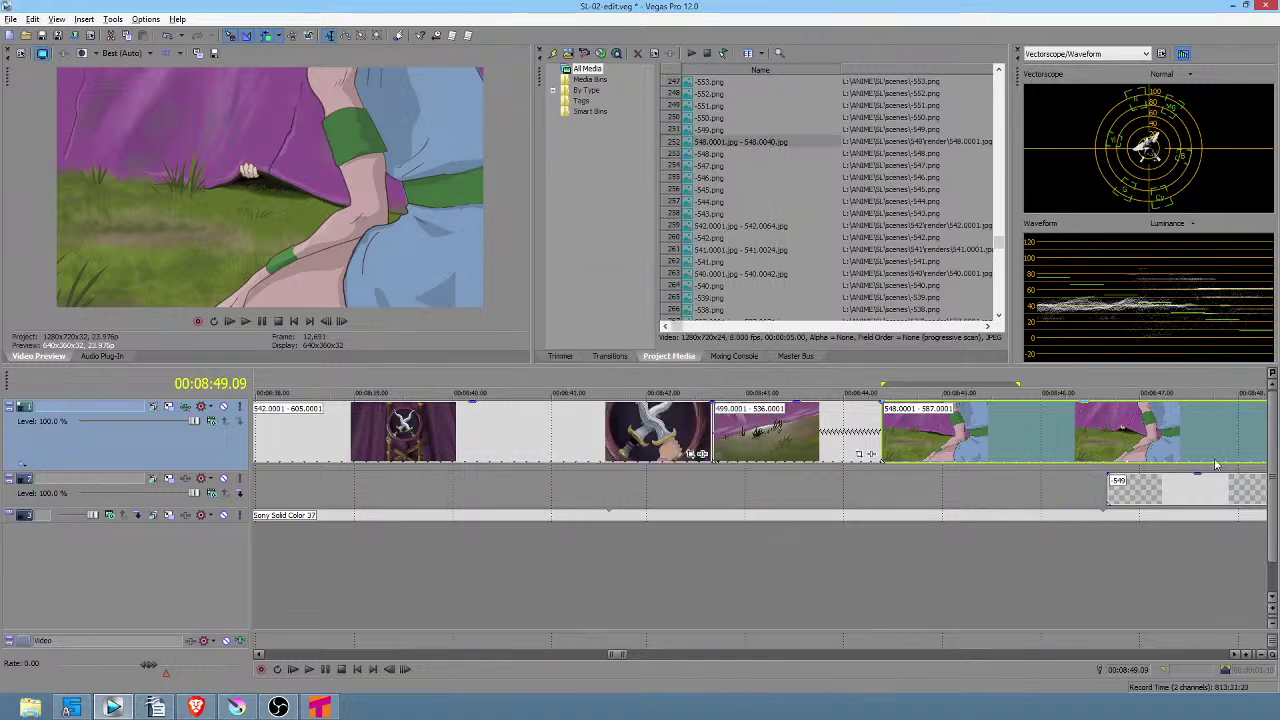
scroll(1139, 472, down, 3)
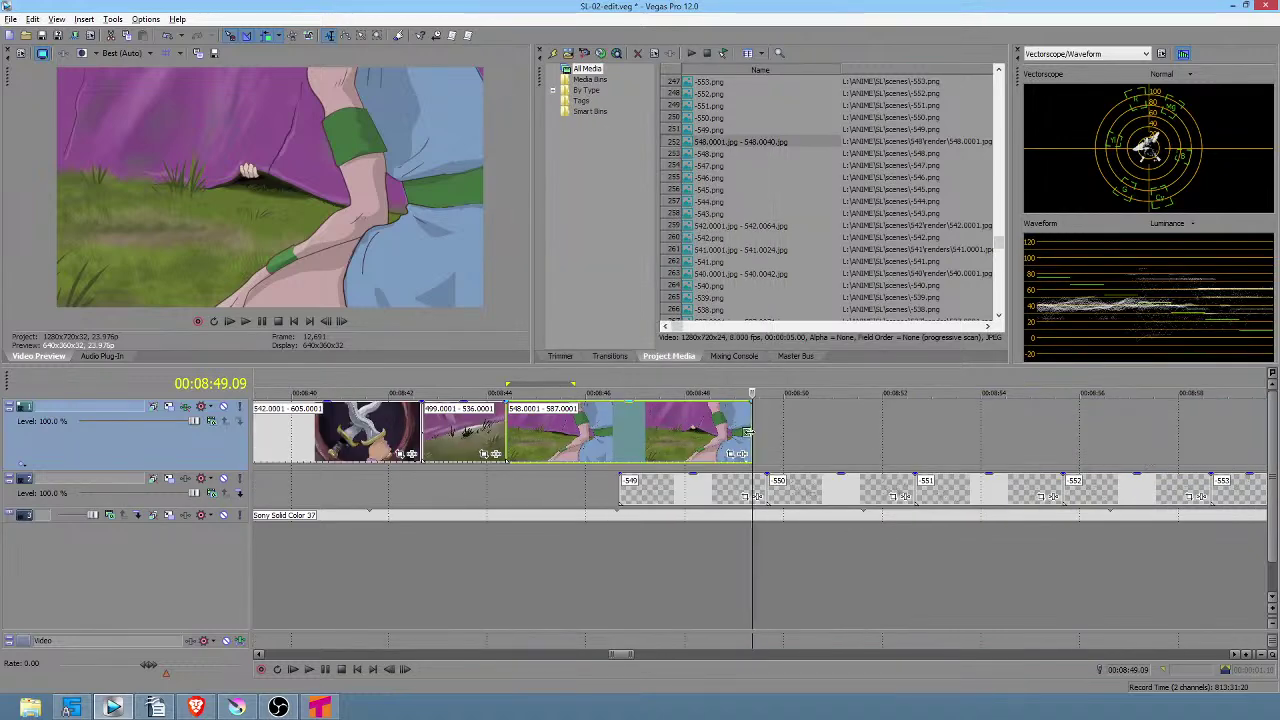
drag(748, 432, 520, 441)
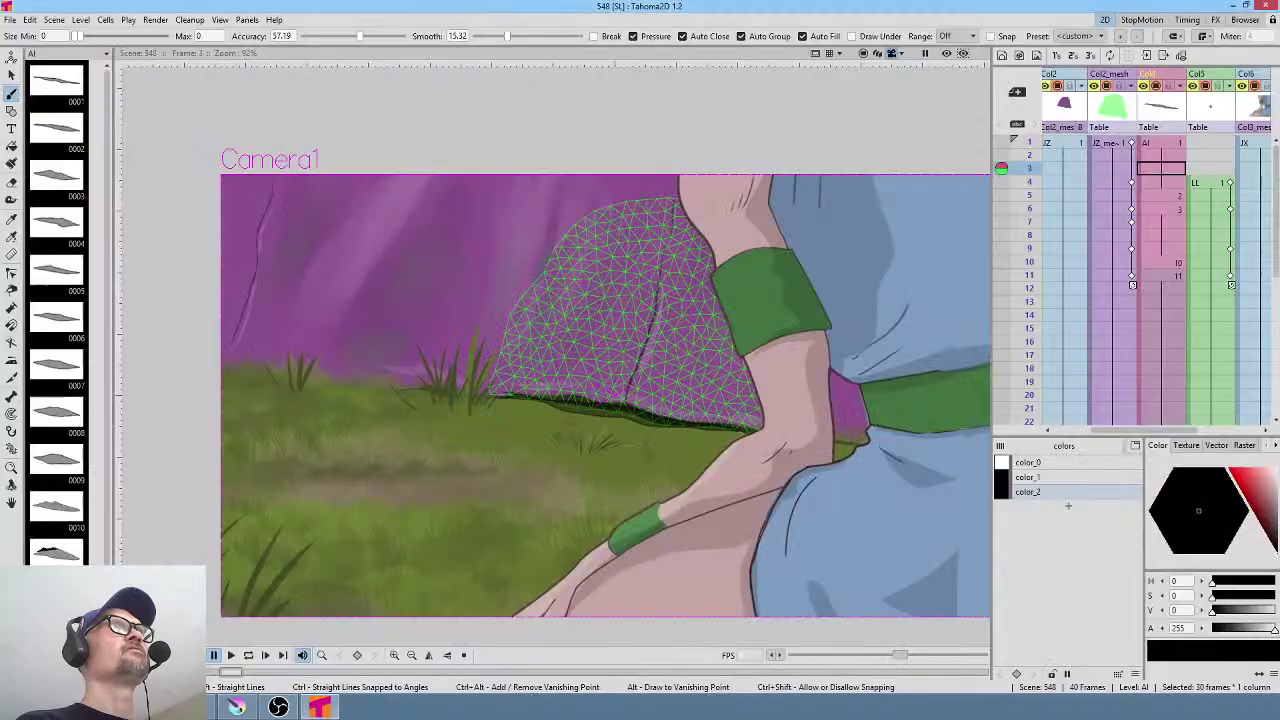
Switch to Tahoma2D, save scene 548 with all its levels, and create a new scene.
click(10, 20)
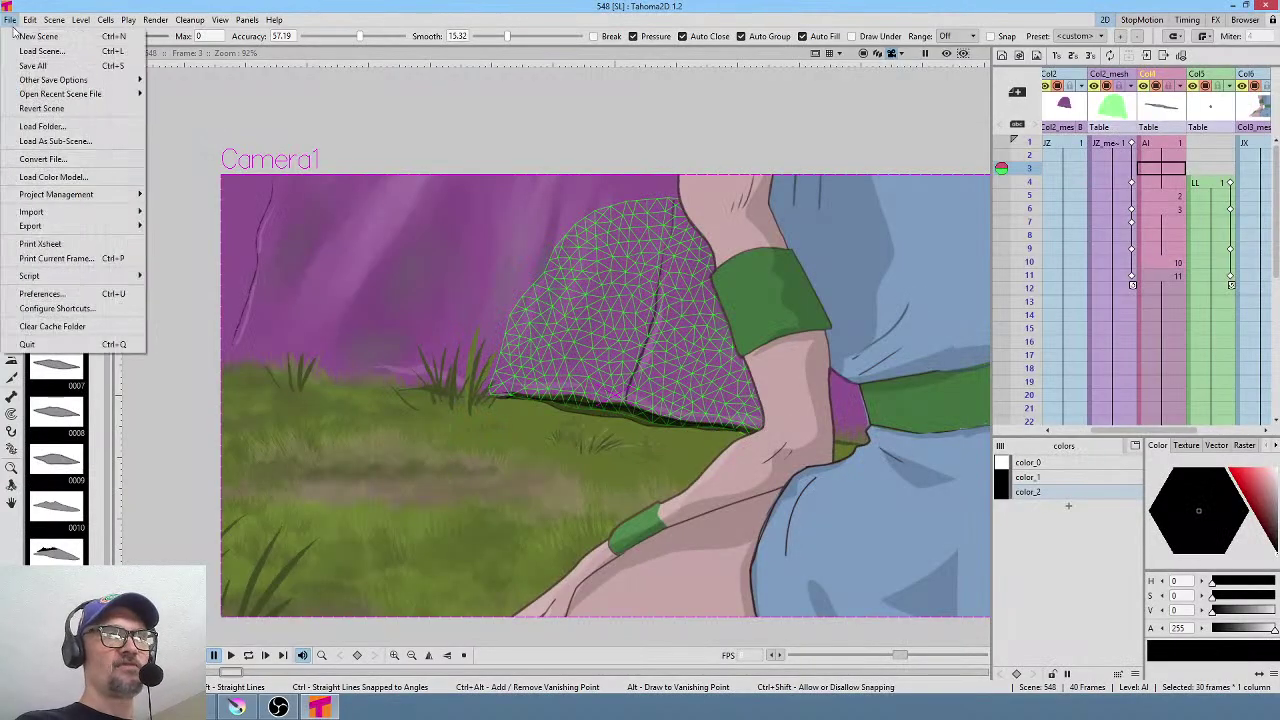
click(40, 65)
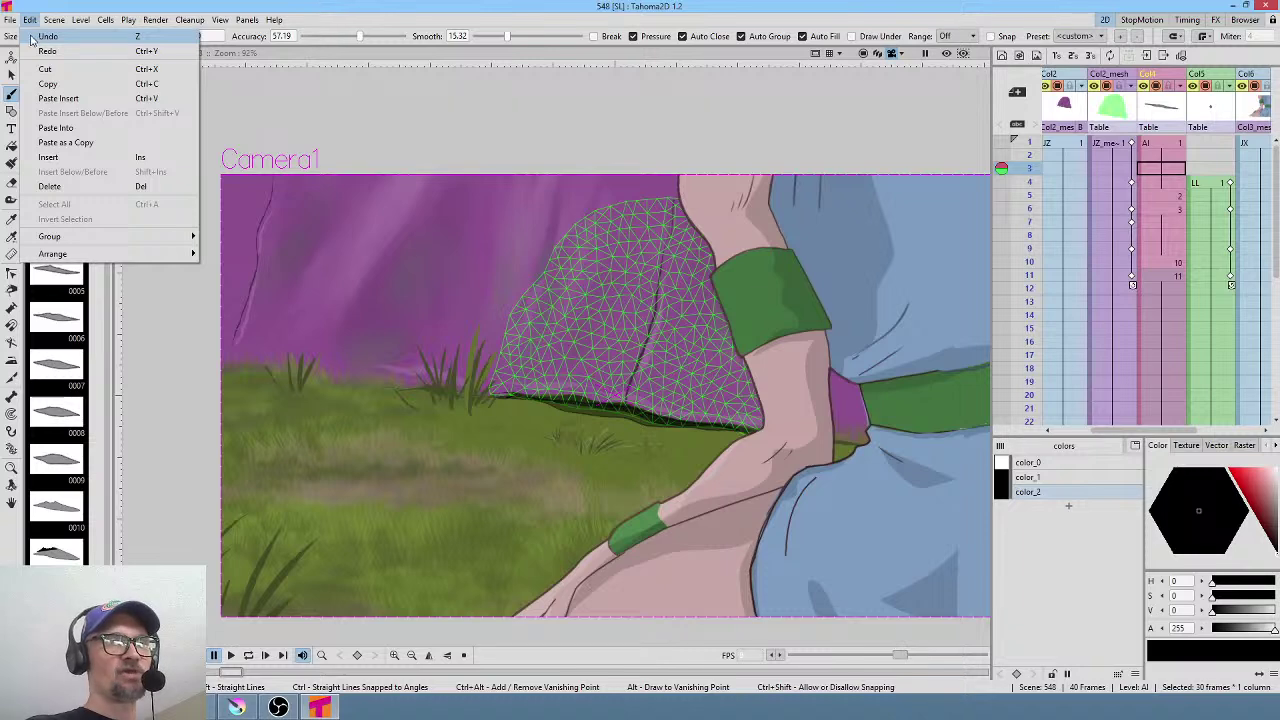
click(9, 24)
click(8, 22)
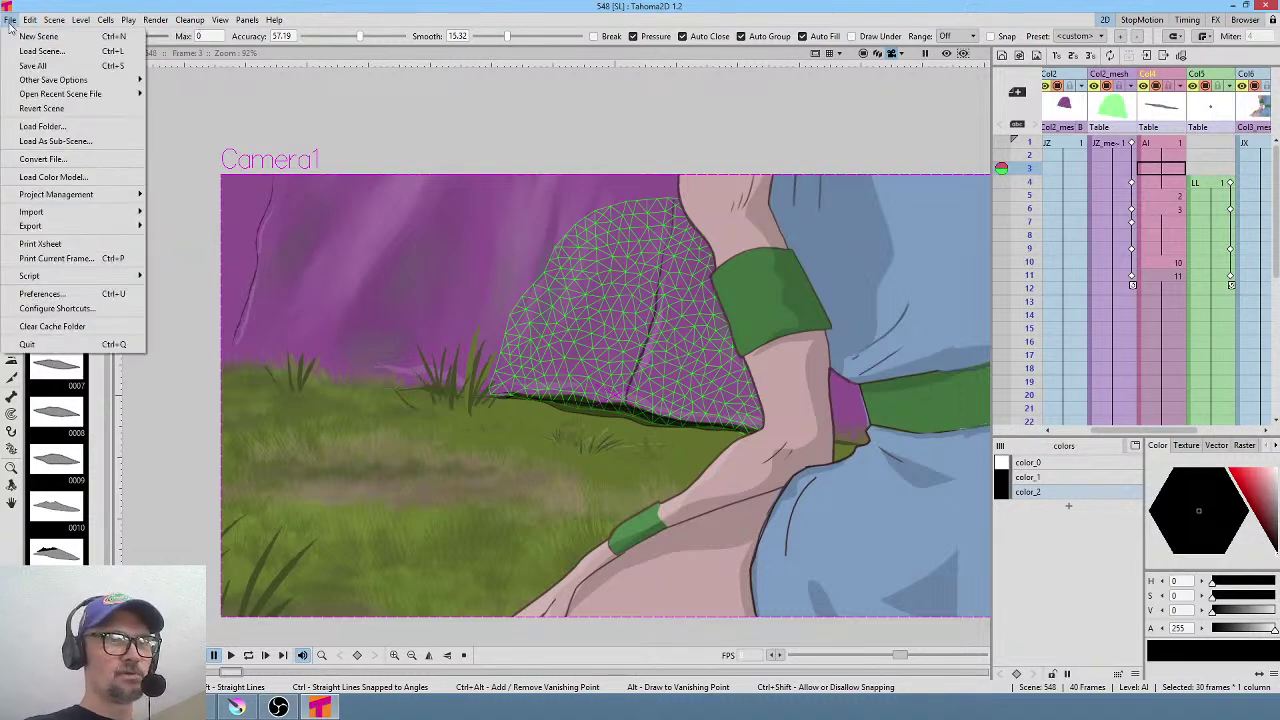
click(40, 36)
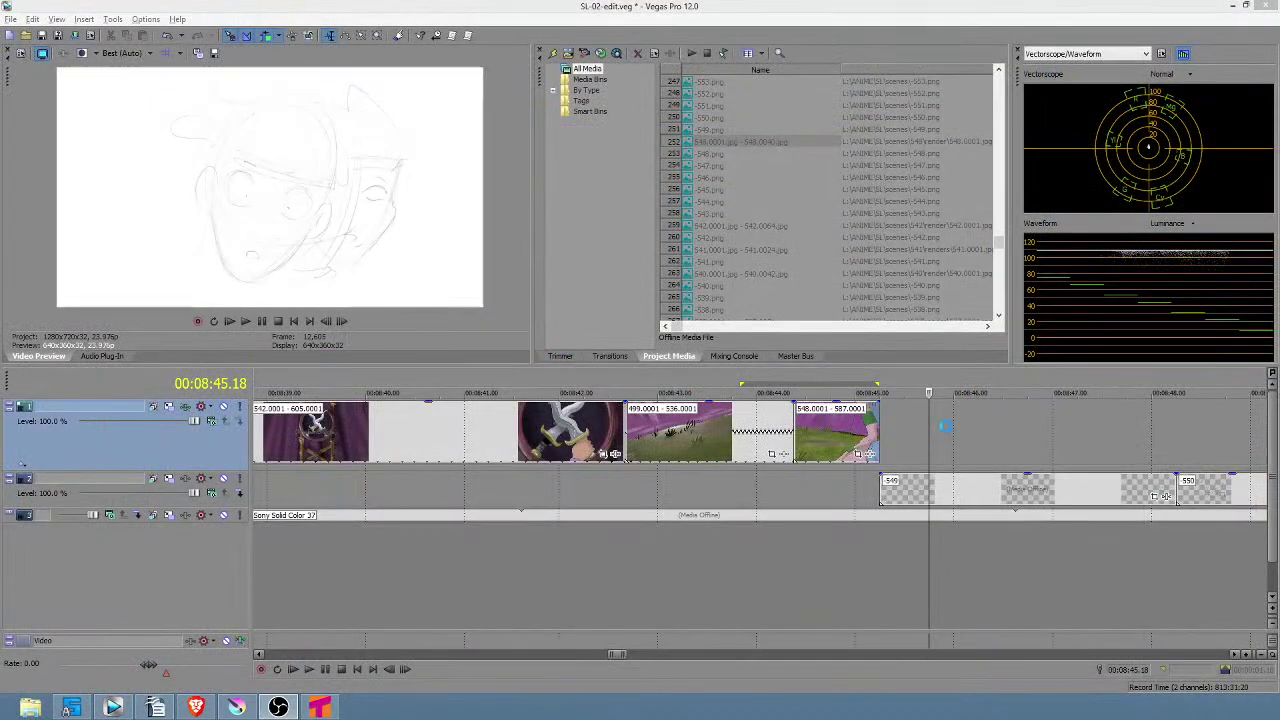
Copy the -549 sketch frame at 00:08:45.16 from the Vegas Pro preview and paste it into Tahoma2D's first column at frame 1.
key(Left)
key(Left)
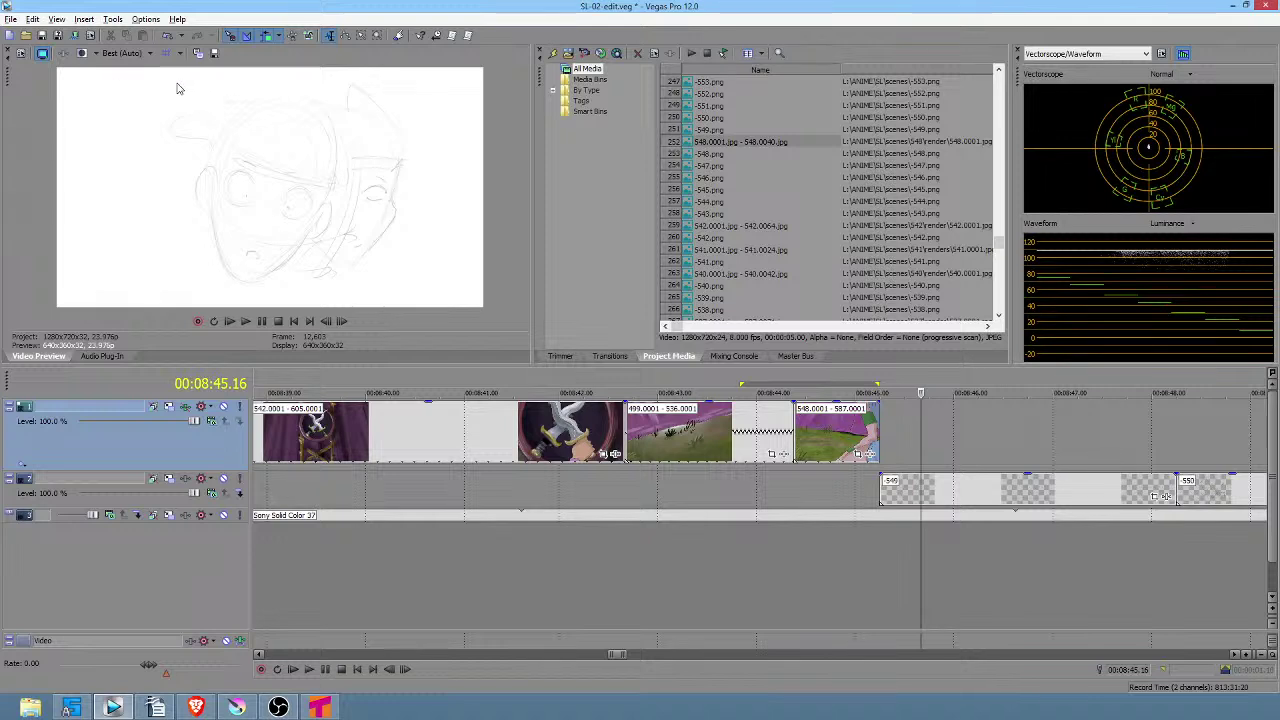
click(197, 55)
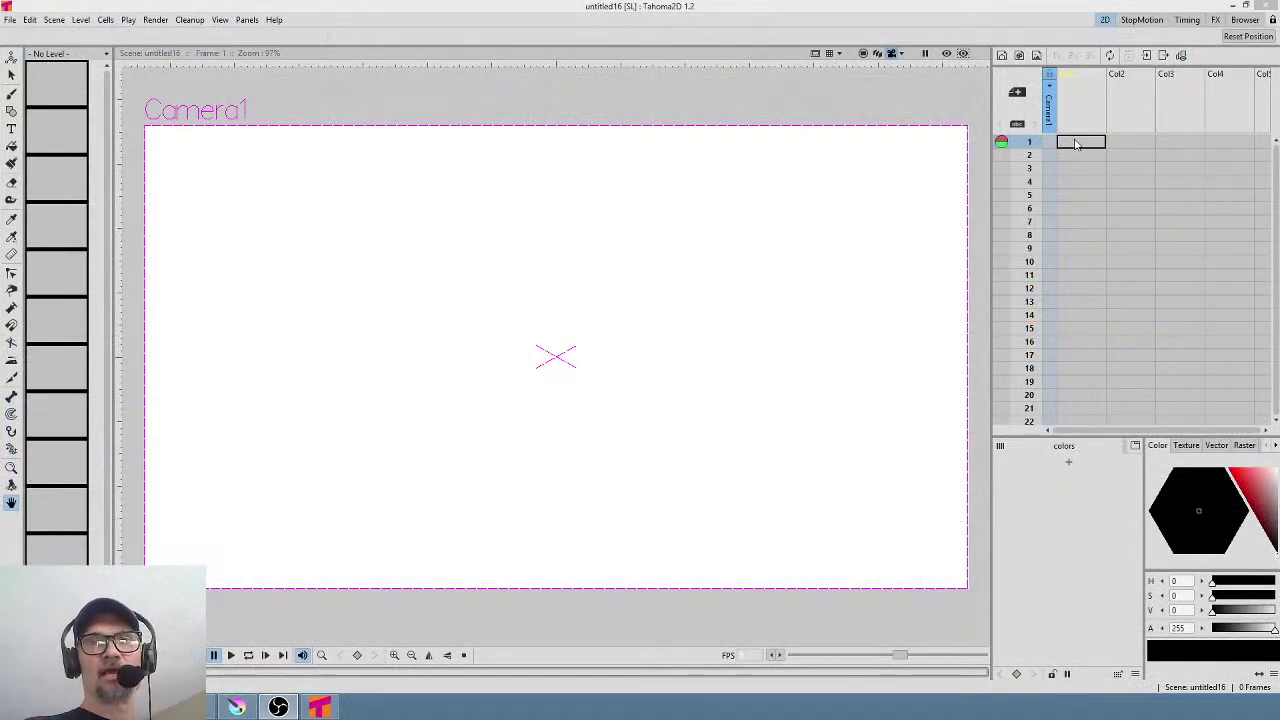
click(604, 261)
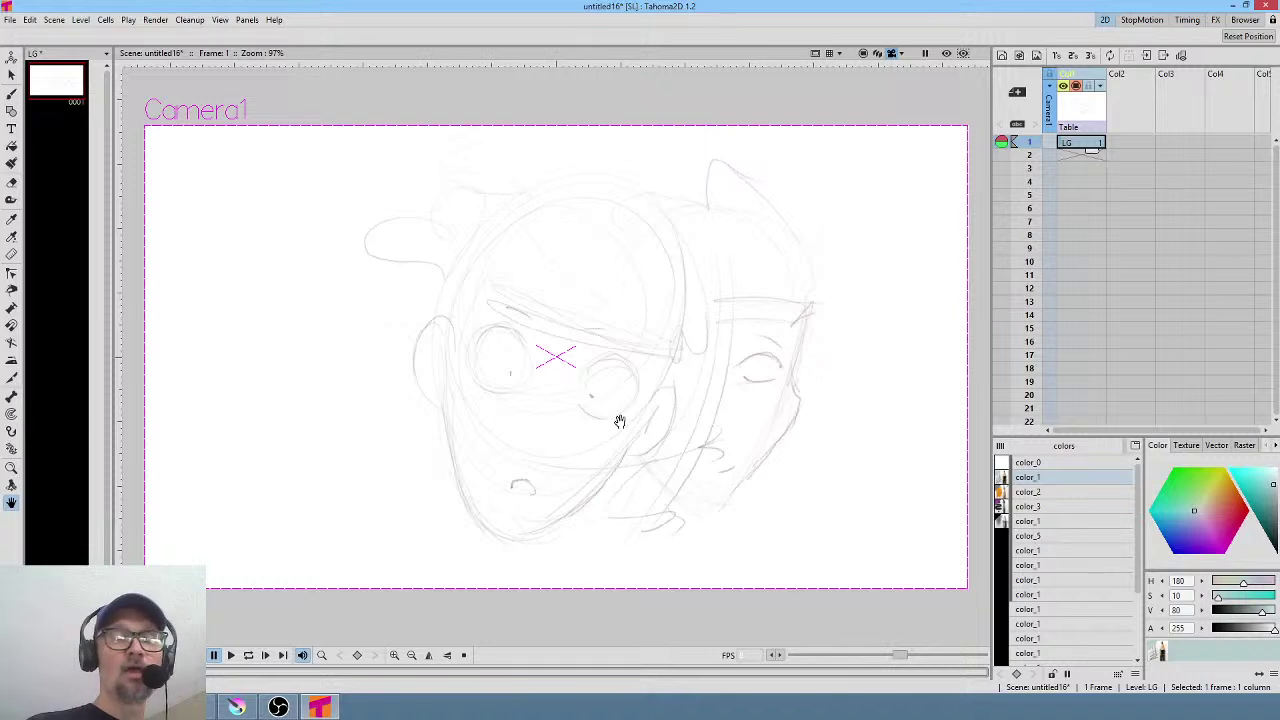
Save the new scene as 549 in the scenes folder.
key(ctrl+s)
text(549)
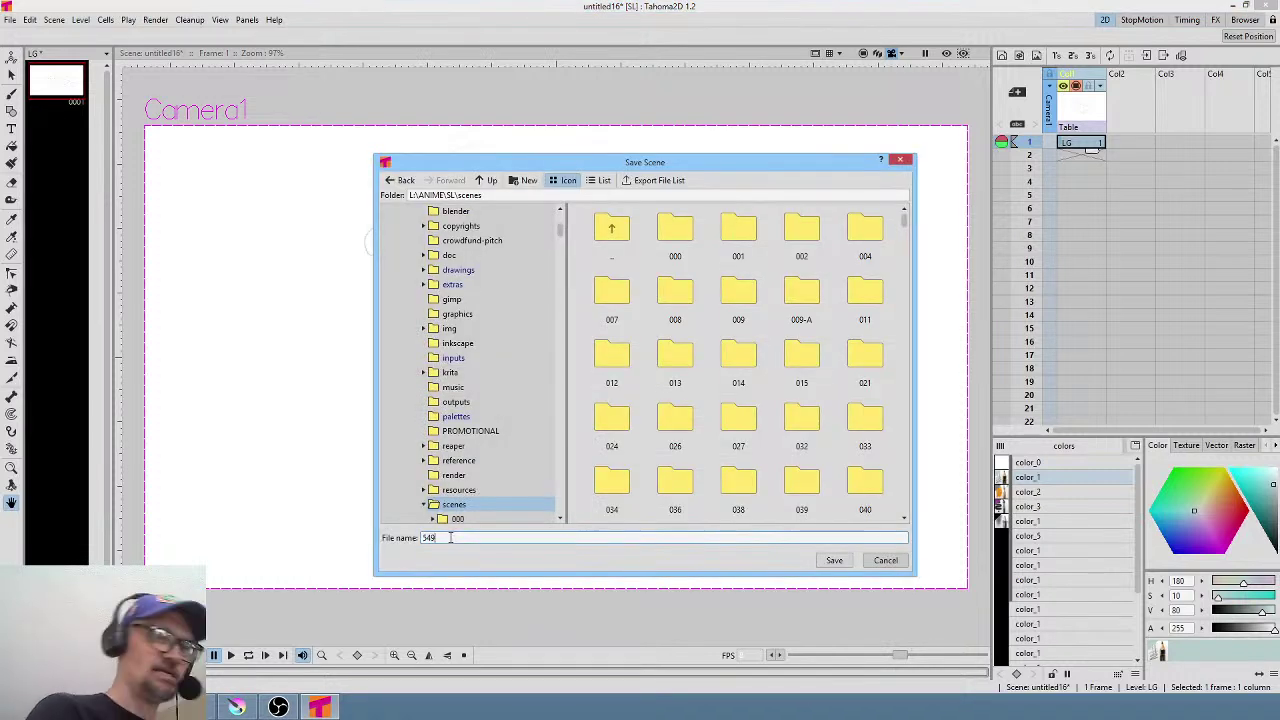
click(834, 560)
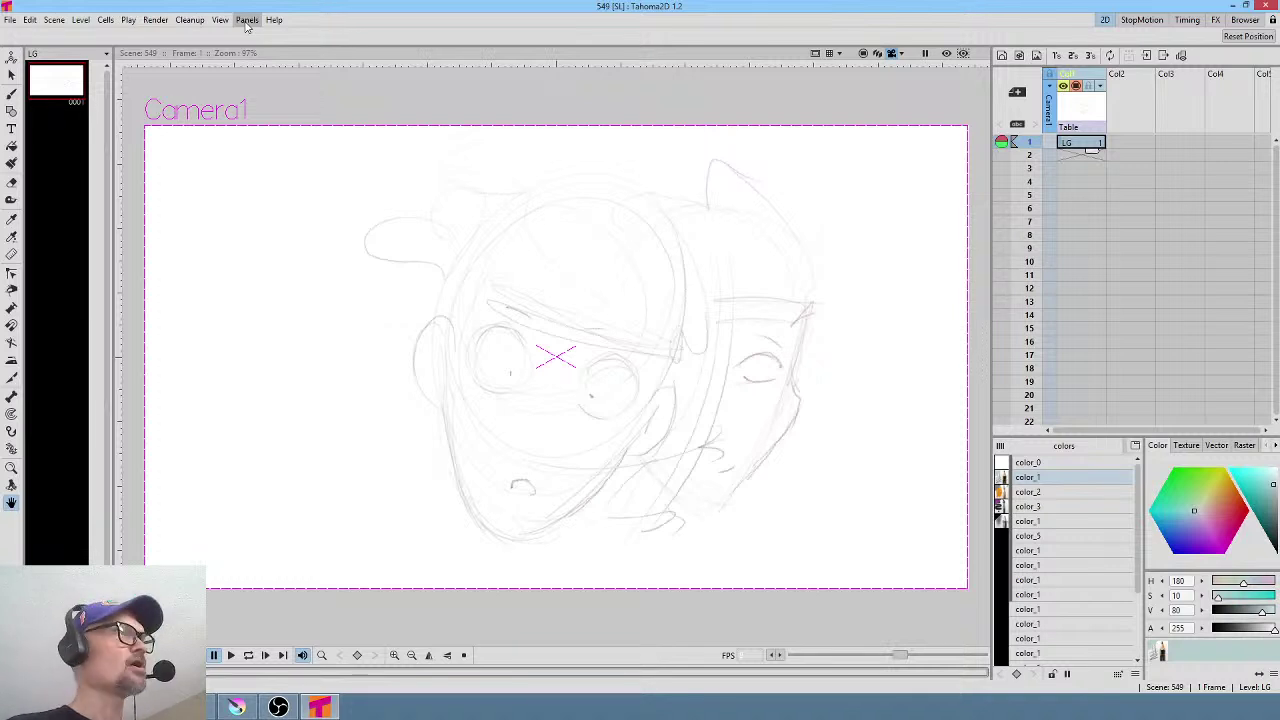
Set the render output to folder +scenes\549\render in jpg format, and save the scene with all its levels.
click(155, 20)
click(182, 82)
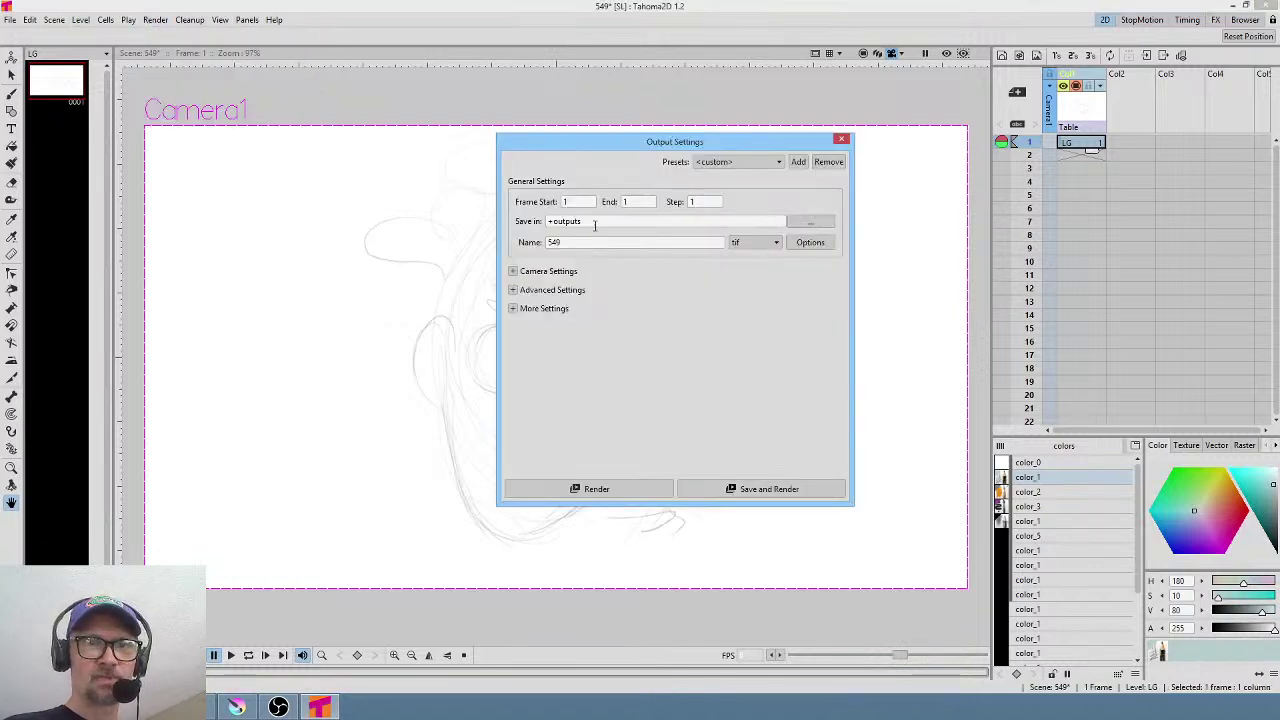
double_click(596, 224)
text(+scenes)
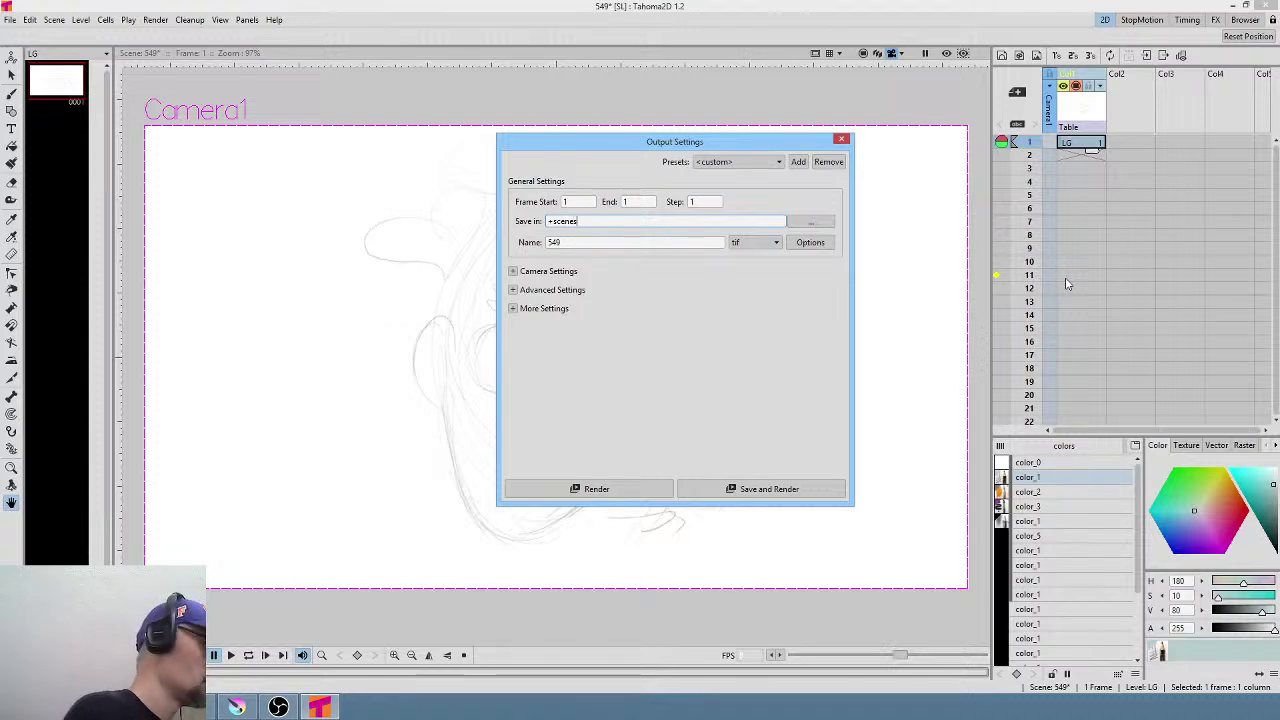
text(/549)
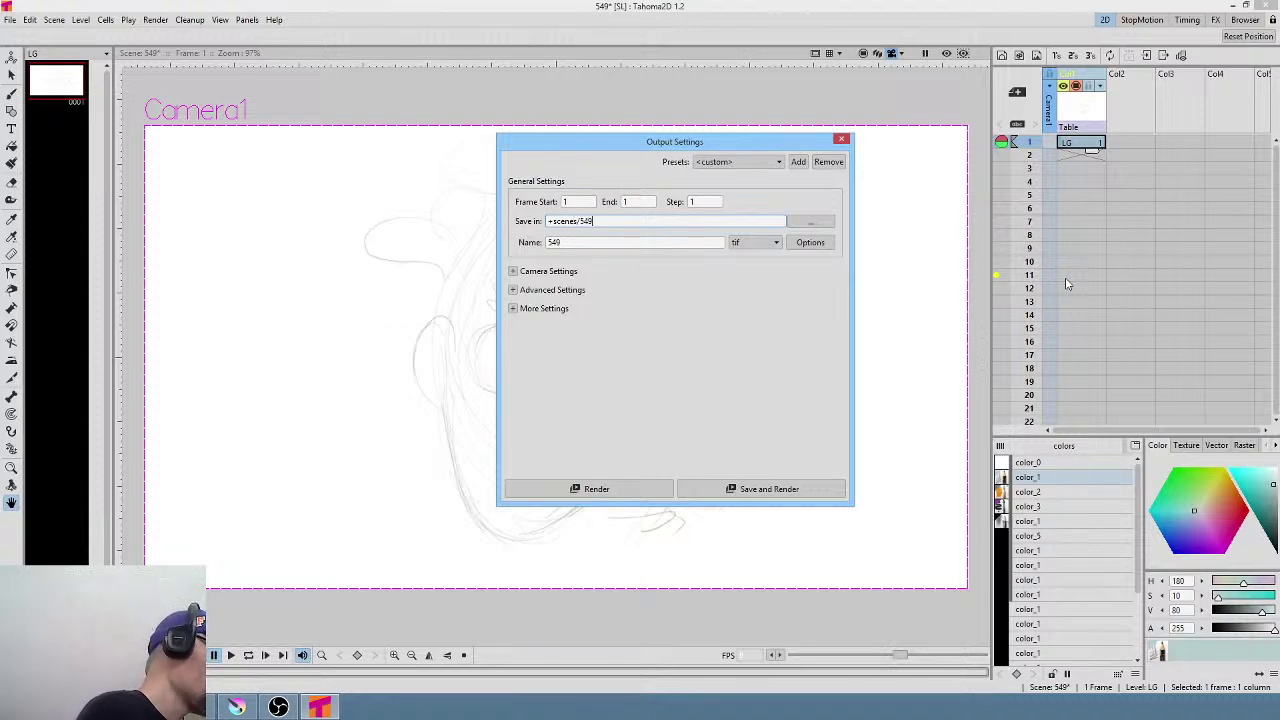
text(/render/)
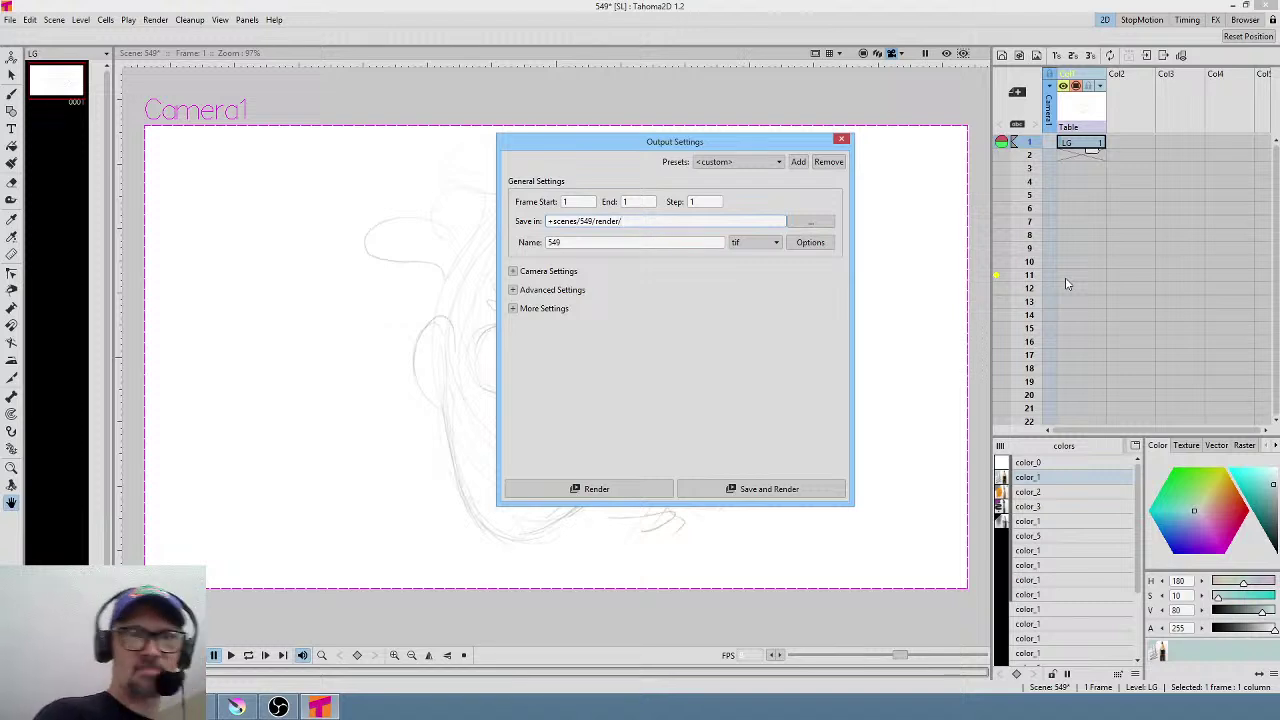
click(755, 242)
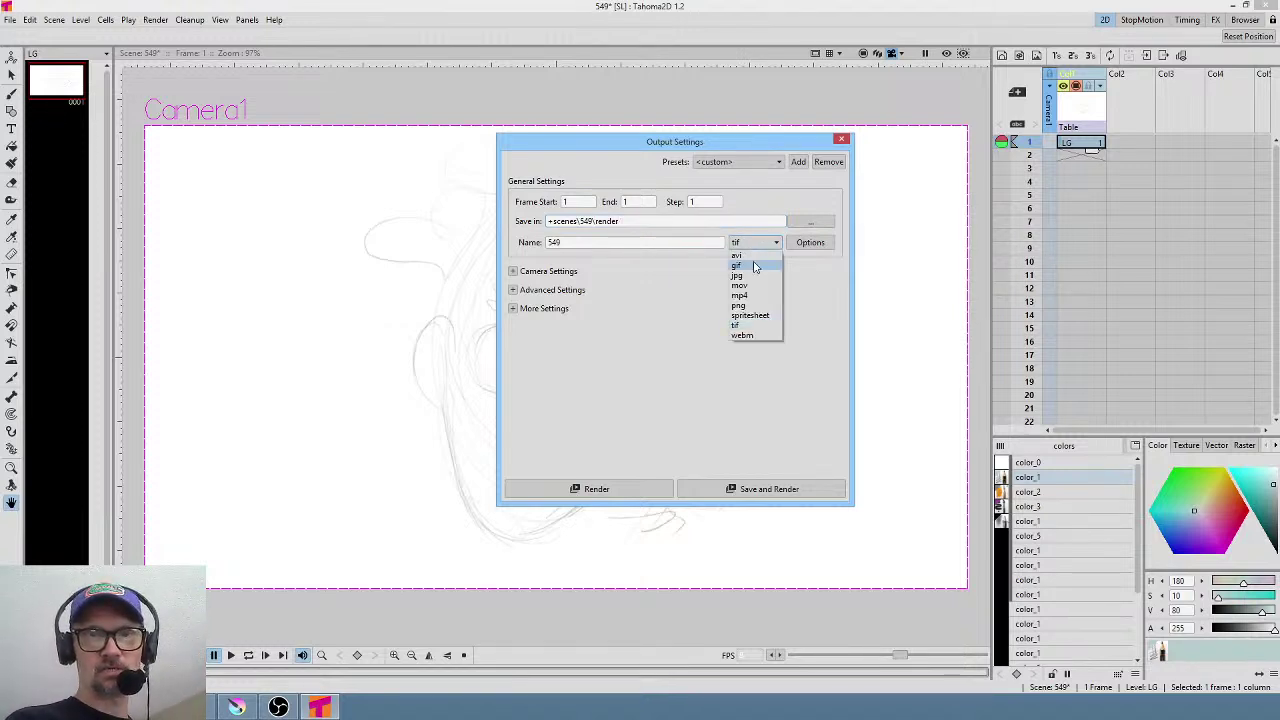
click(756, 282)
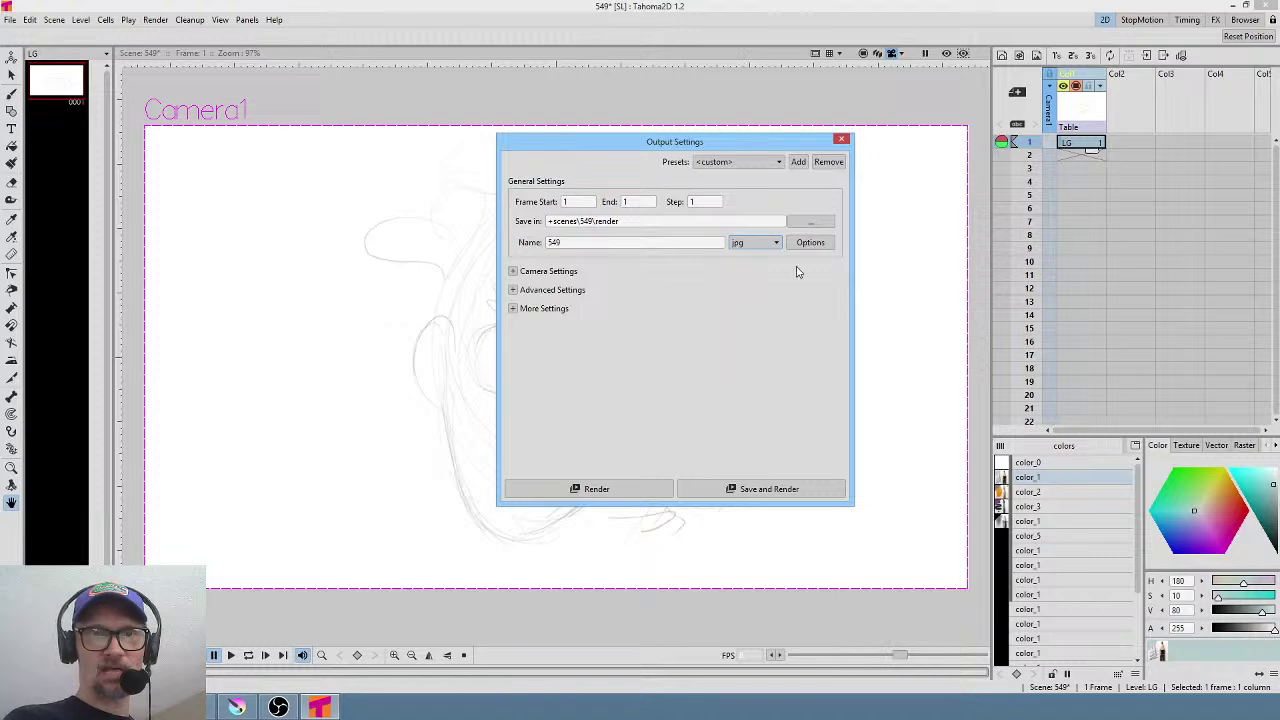
click(842, 141)
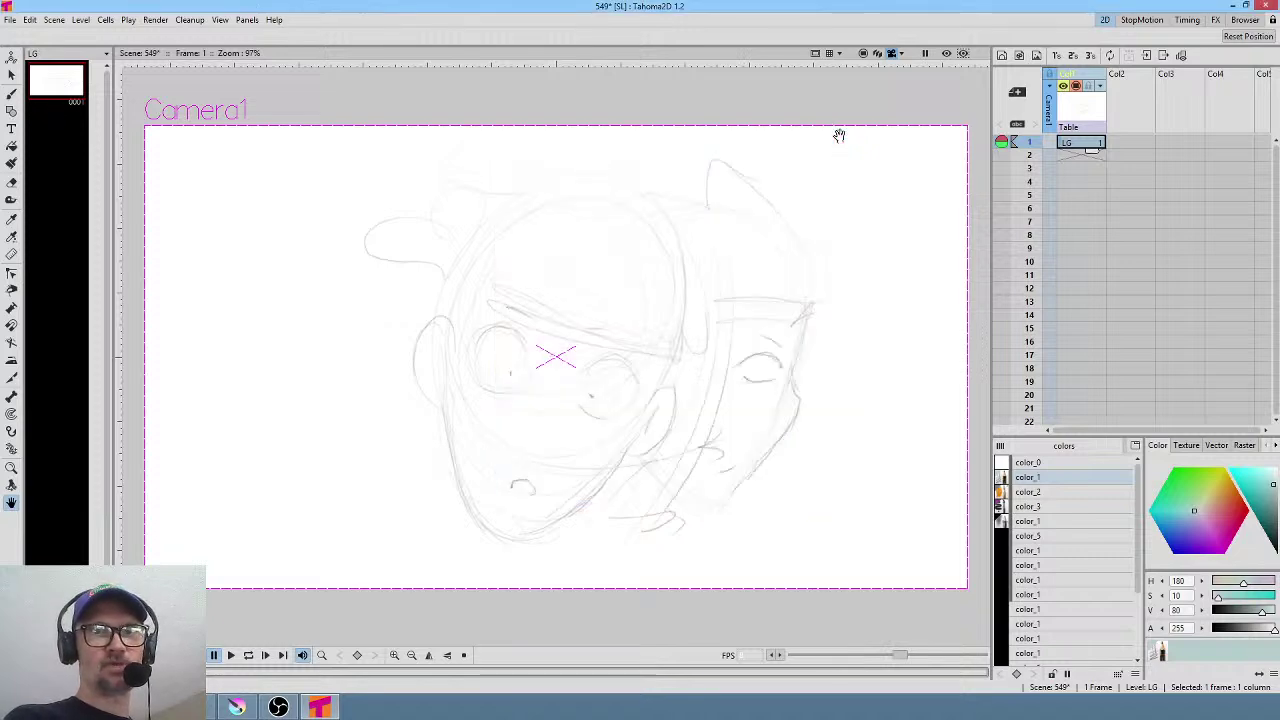
click(9, 19)
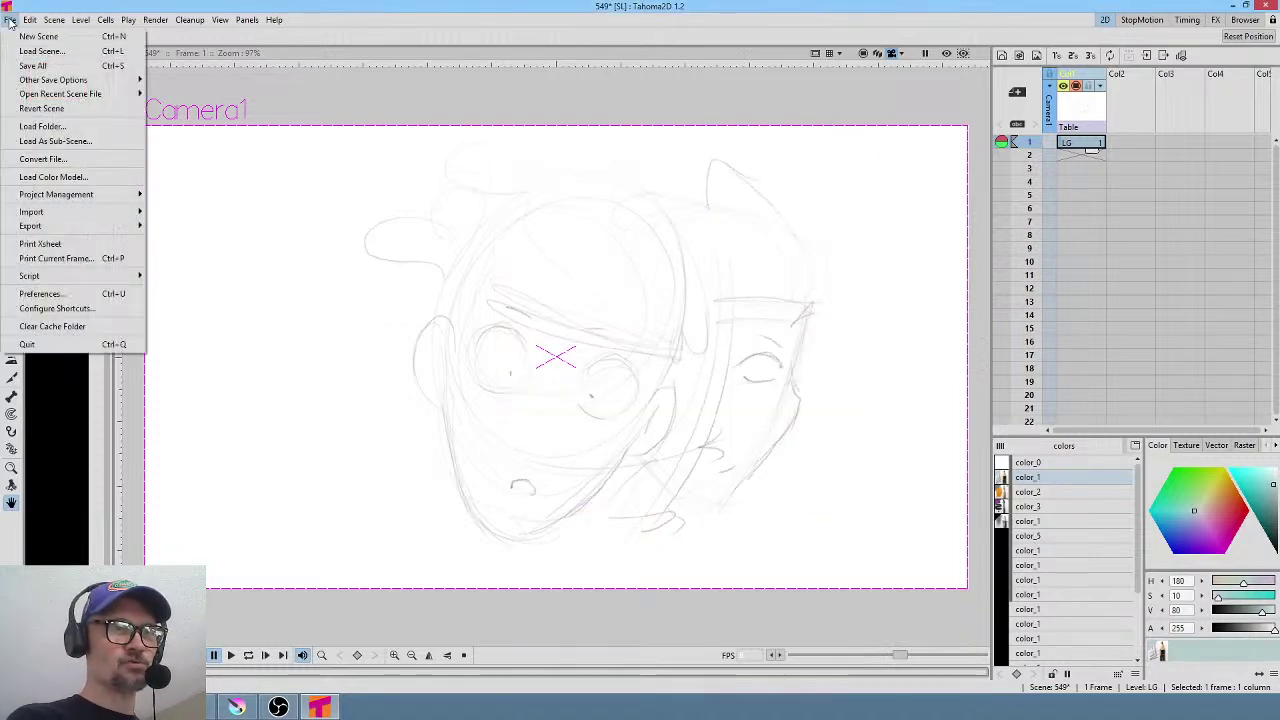
click(33, 65)
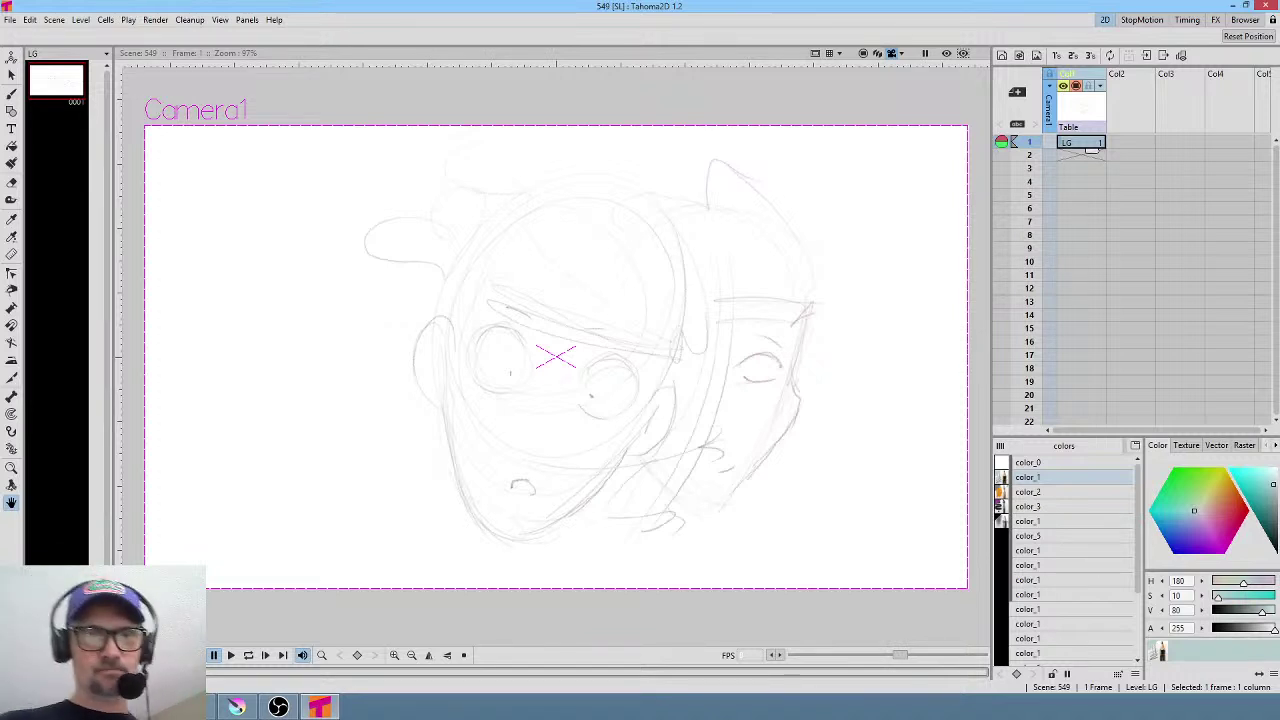
Select frame 1 of the empty second column and add a dark red palette color with H 0, S 48, V 35.
click(1130, 143)
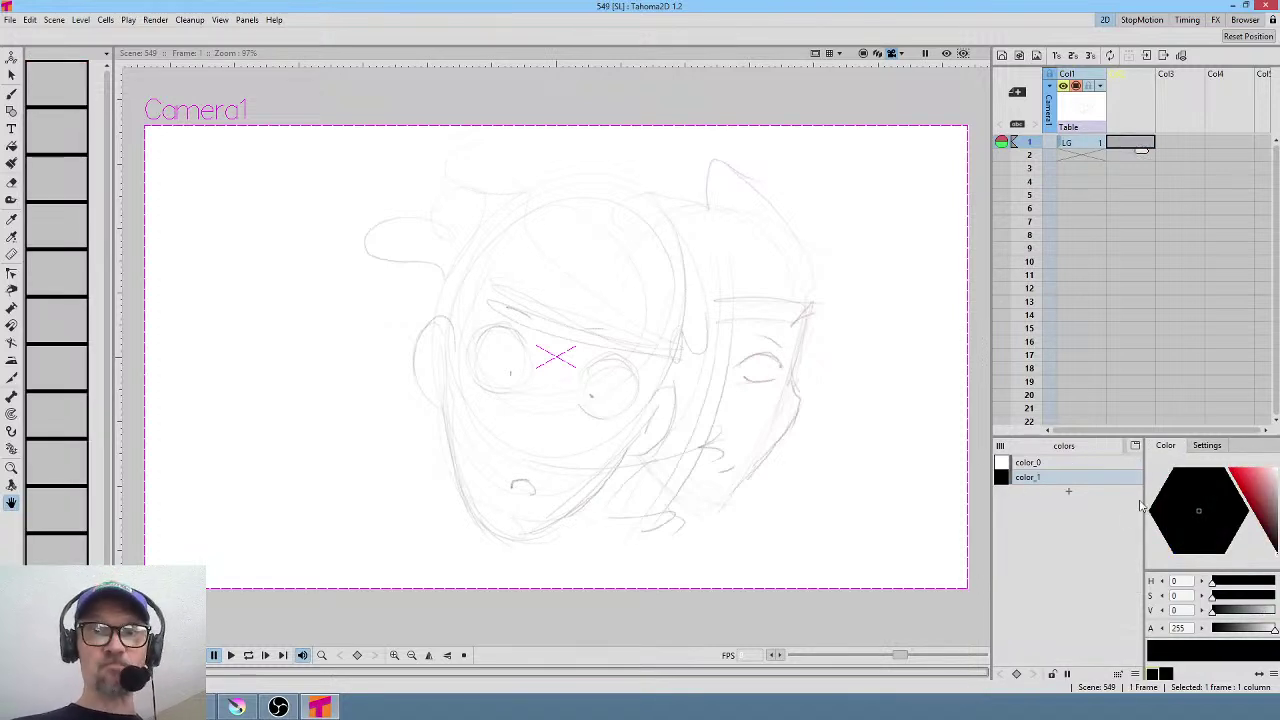
click(1068, 494)
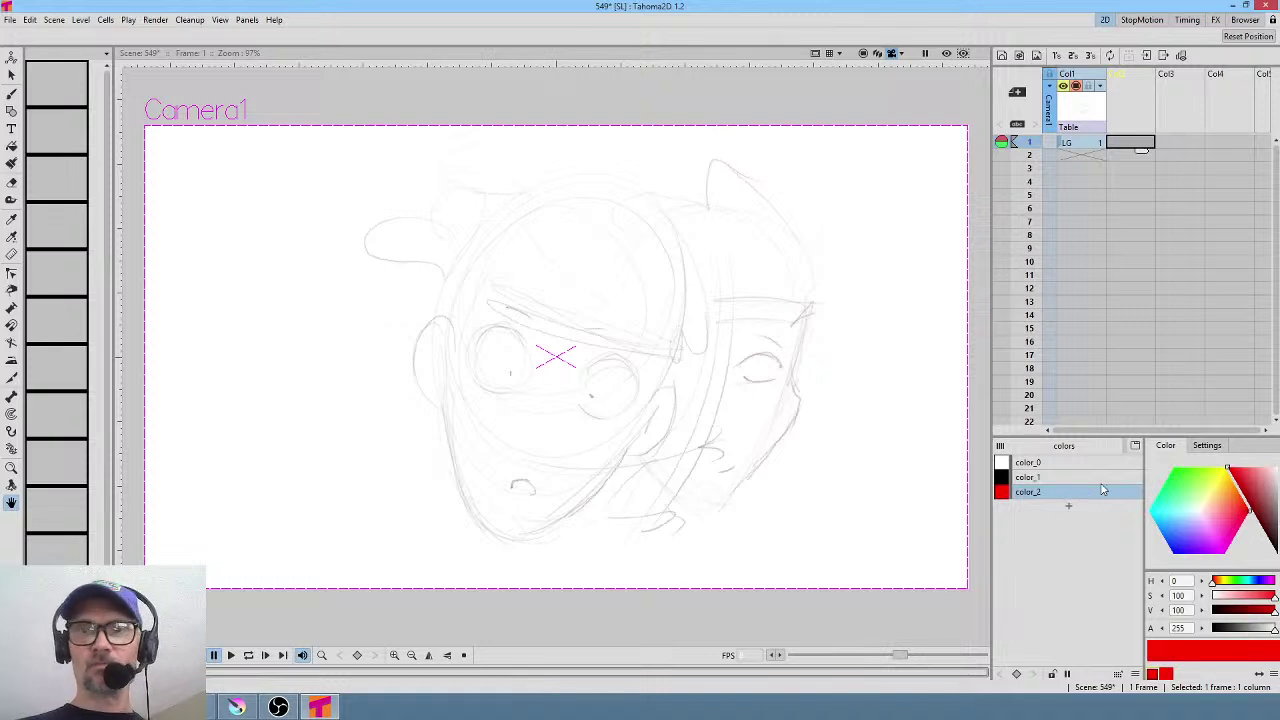
drag(1250, 481, 1271, 528)
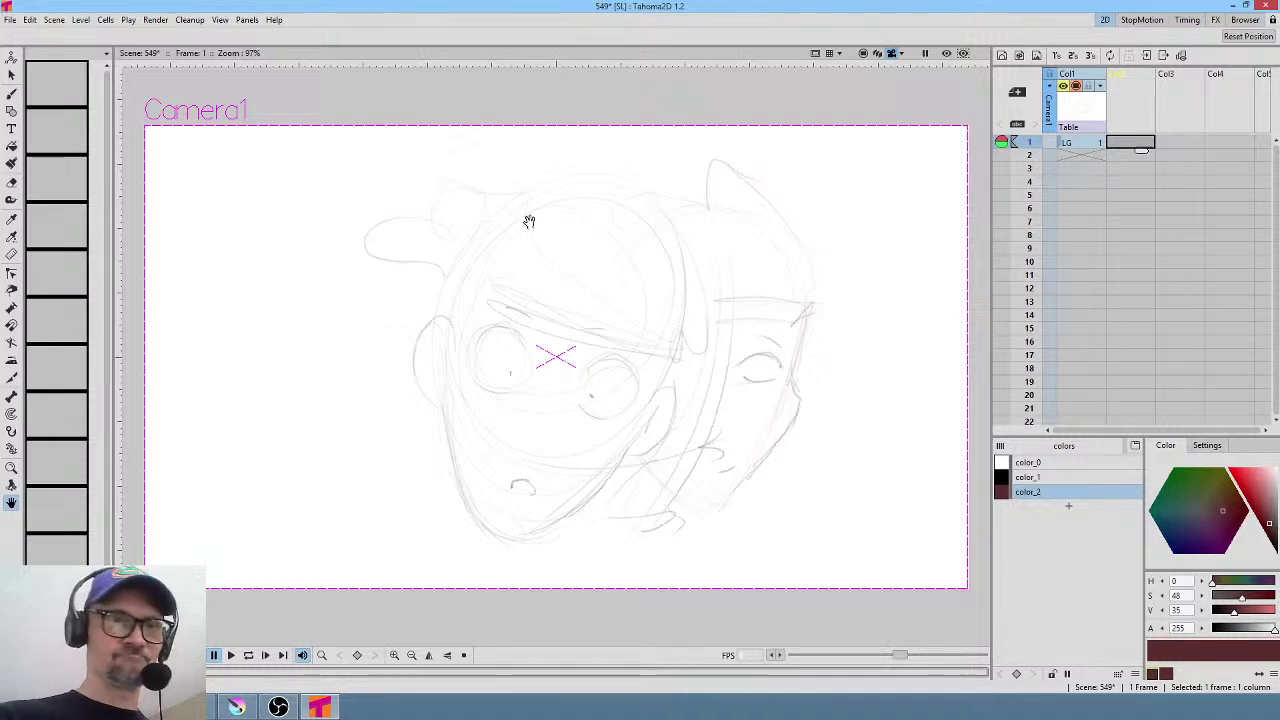
Outline both ears of the front head in black color_1 with the Brush, following the pasted sketch at frame 1 of Col2.
key(b)
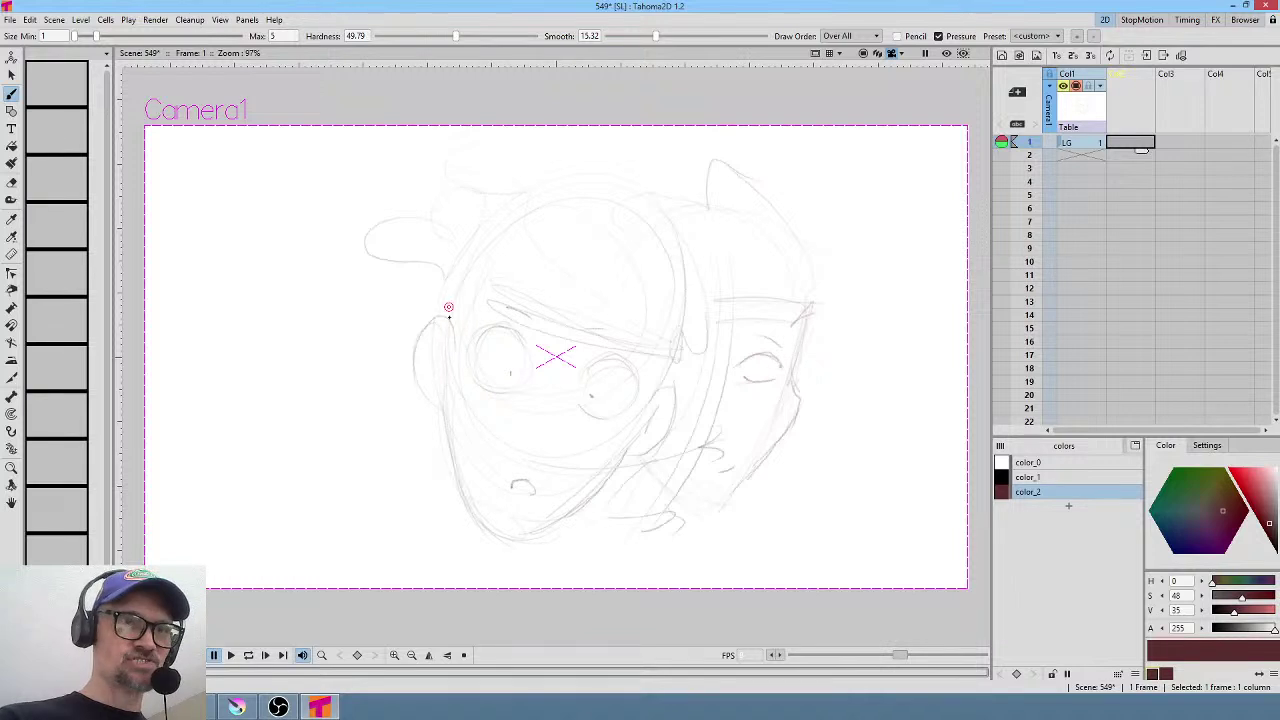
mouse_move(449, 331)
mouse_down()
mouse_move(432, 322)
mouse_move(417, 378)
mouse_move(442, 404)
mouse_move(446, 394)
mouse_up()
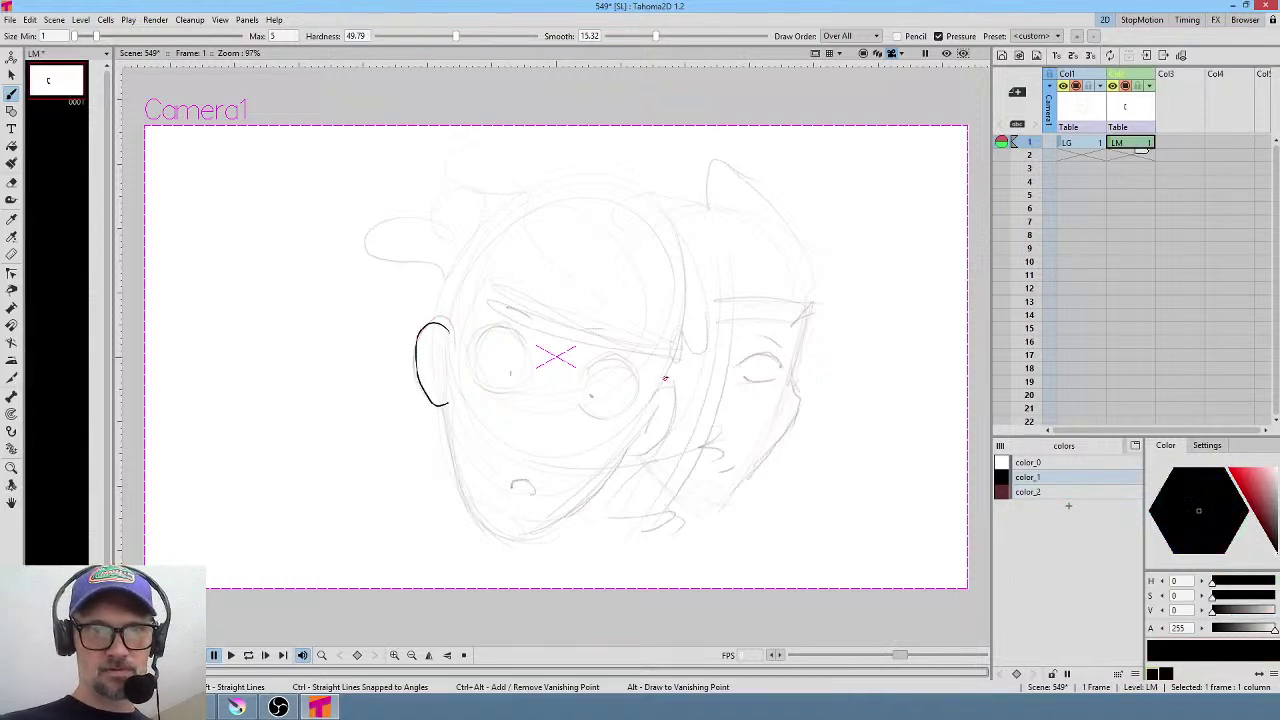
mouse_move(664, 378)
mouse_down()
mouse_move(683, 392)
mouse_move(668, 436)
mouse_move(631, 445)
mouse_up()
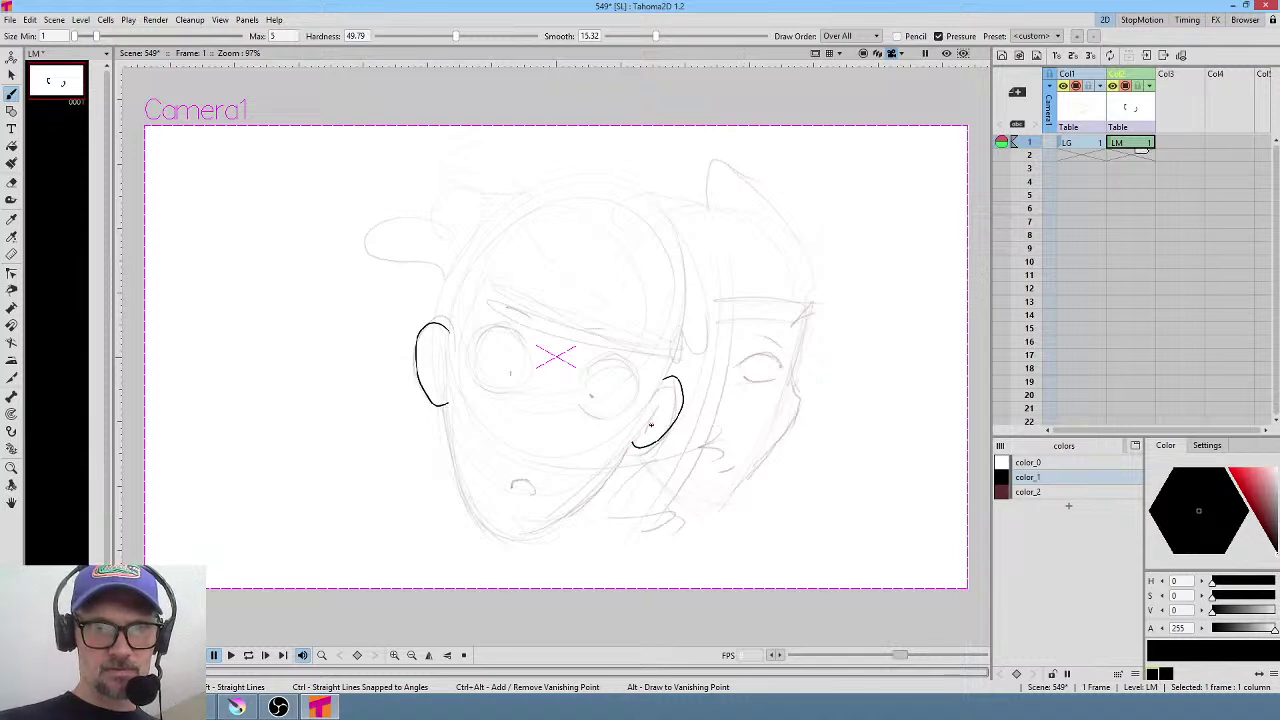
Ink the front head's jaw in black from ear to ear with the Brush, joining the line cleanly to the ear near the second head.
mouse_move(446, 403)
mouse_down()
mouse_move(471, 506)
mouse_move(503, 536)
mouse_move(546, 532)
mouse_move(633, 440)
mouse_up()
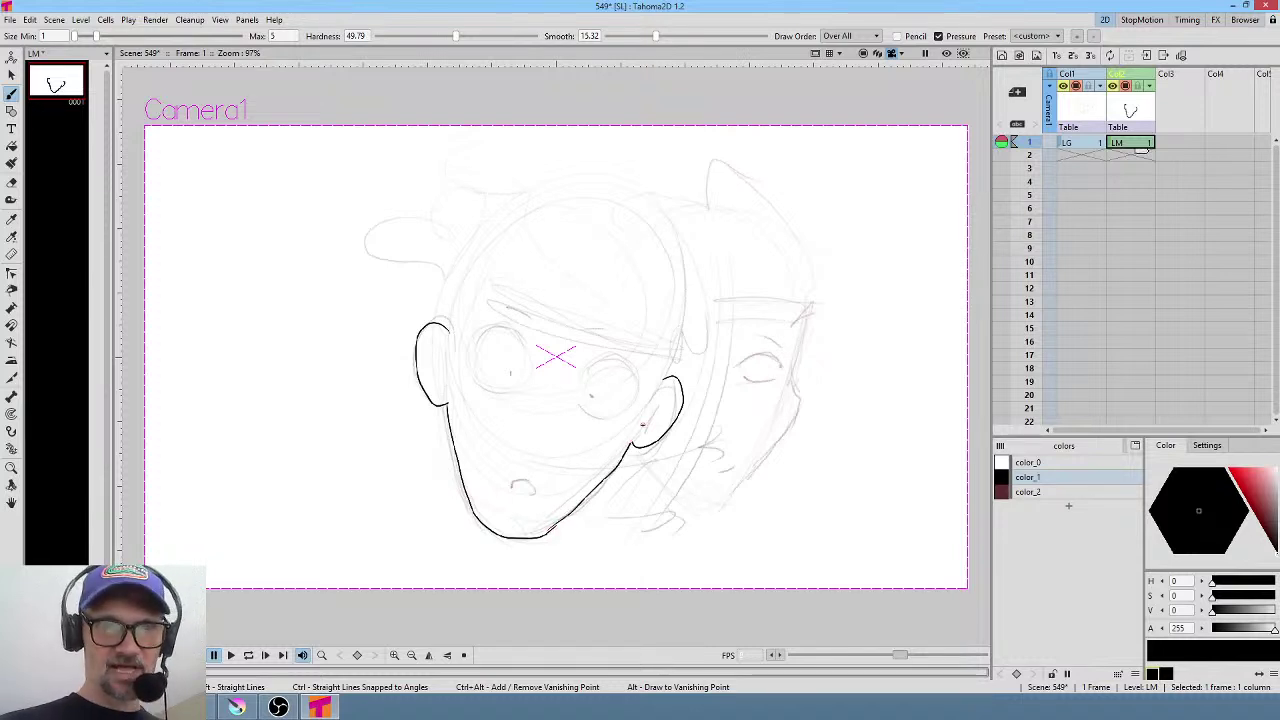
scroll(648, 393, up, 1)
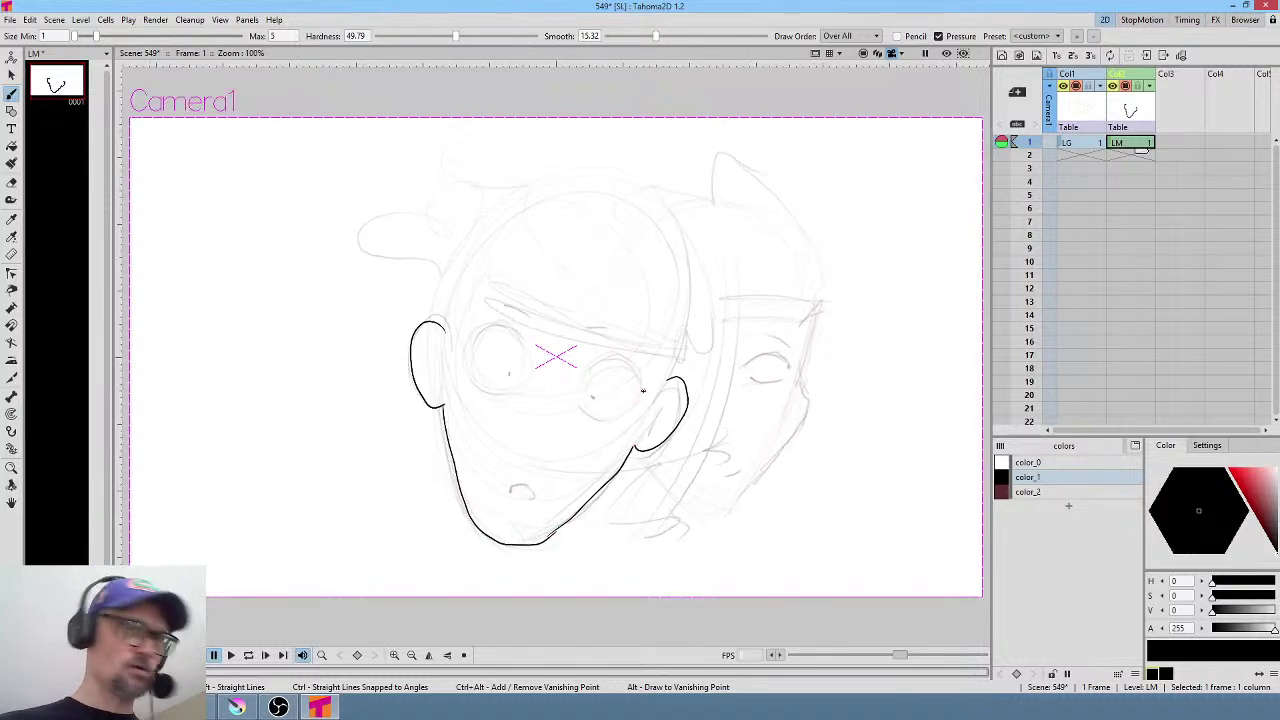
key(shift+space)
mouse_move(721, 486)
mouse_down()
mouse_move(724, 284)
mouse_move(694, 384)
mouse_up()
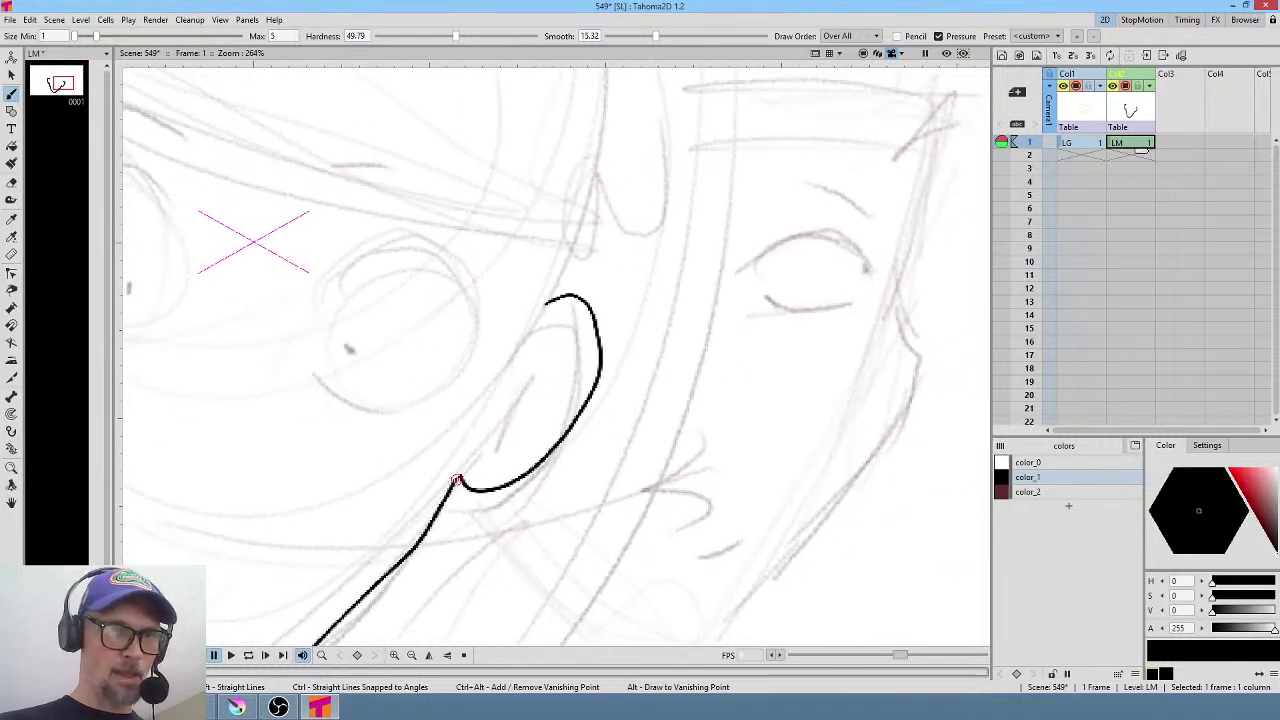
mouse_move(462, 481)
mouse_down()
mouse_move(492, 474)
mouse_move(503, 490)
mouse_up()
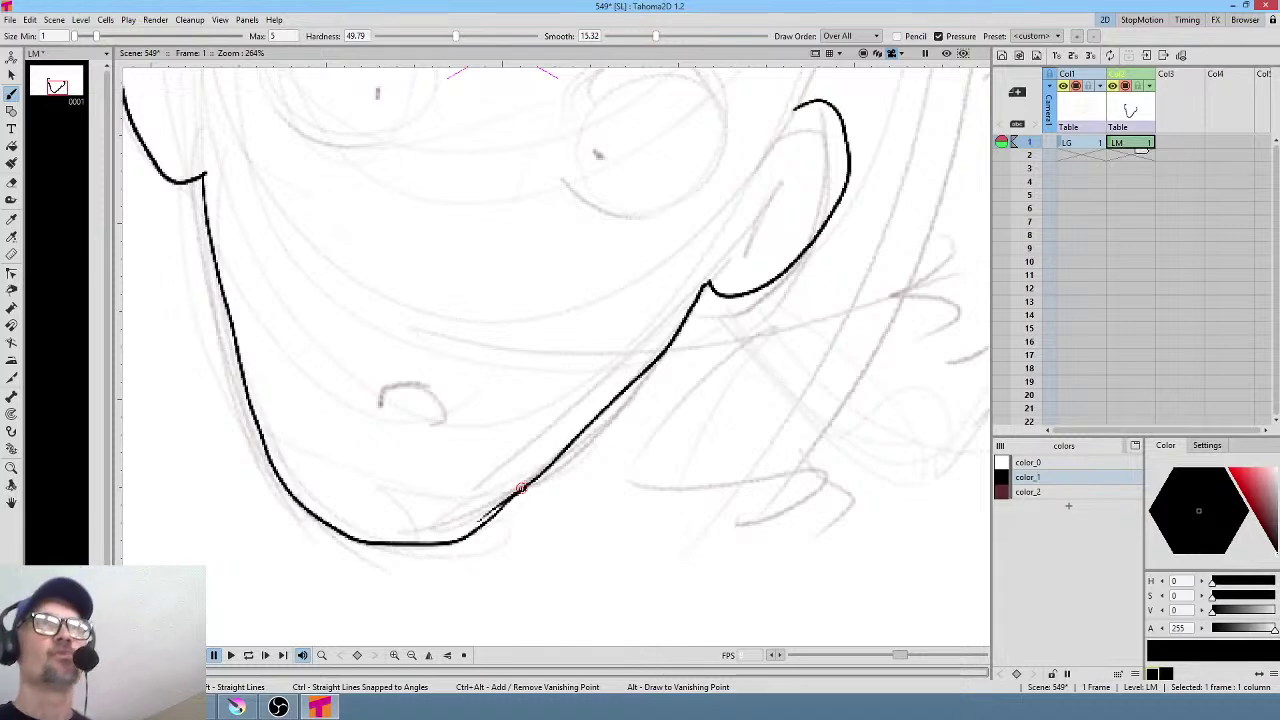
drag(606, 255, 633, 397)
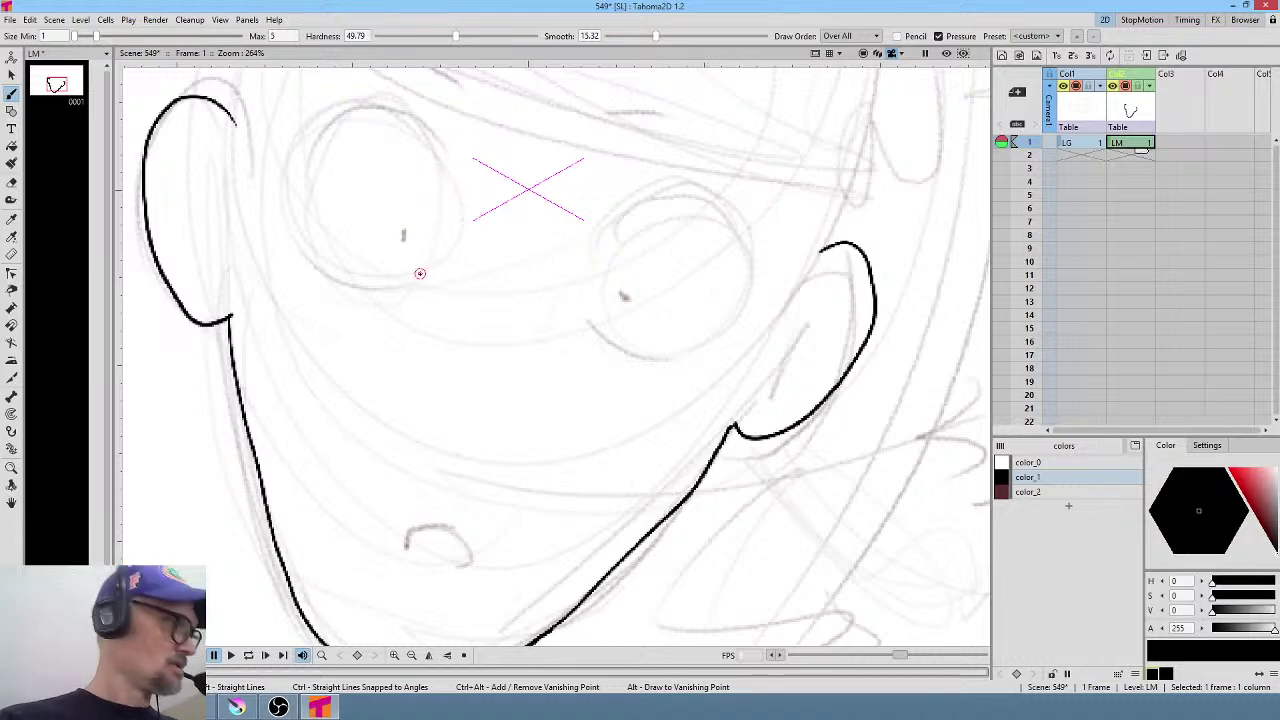
Mirror the view and outline the front head's round eye nearest the second head in black, following the sketch.
key(shift+comma)
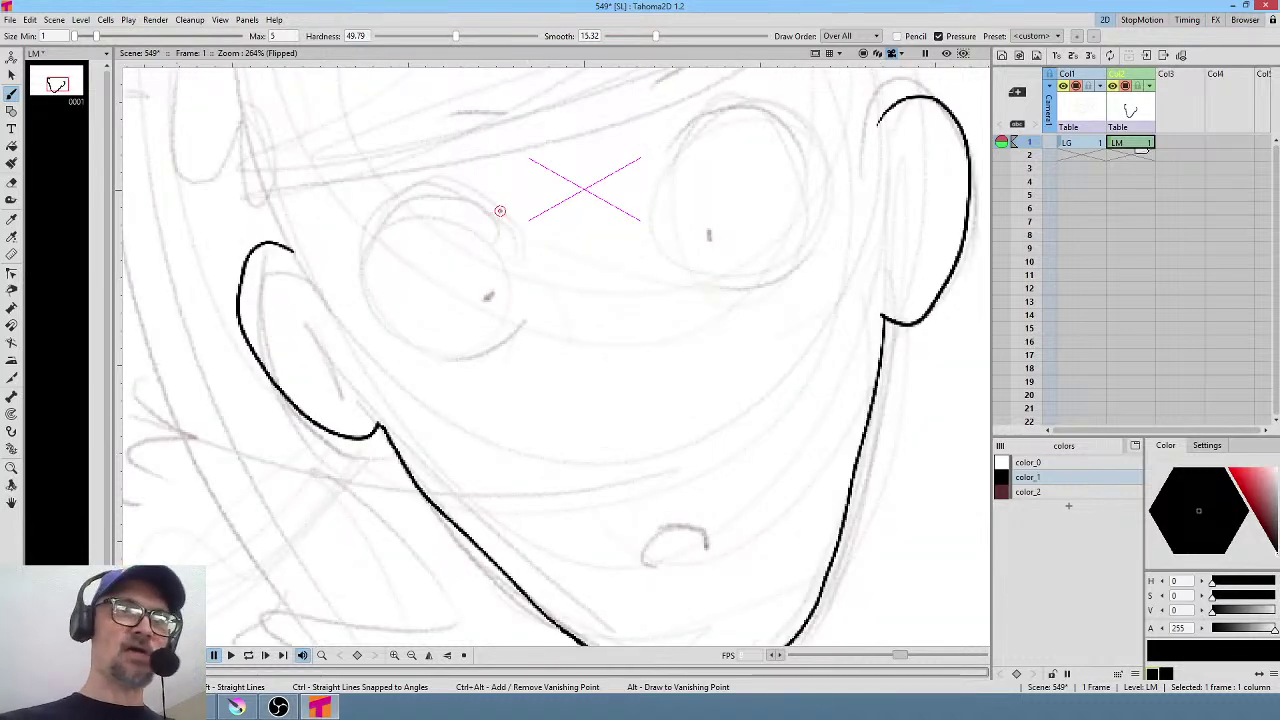
mouse_move(502, 212)
mouse_down()
mouse_move(401, 204)
mouse_move(356, 276)
mouse_move(365, 332)
mouse_move(421, 375)
mouse_move(511, 355)
mouse_move(536, 308)
mouse_up()
drag(503, 211, 521, 236)
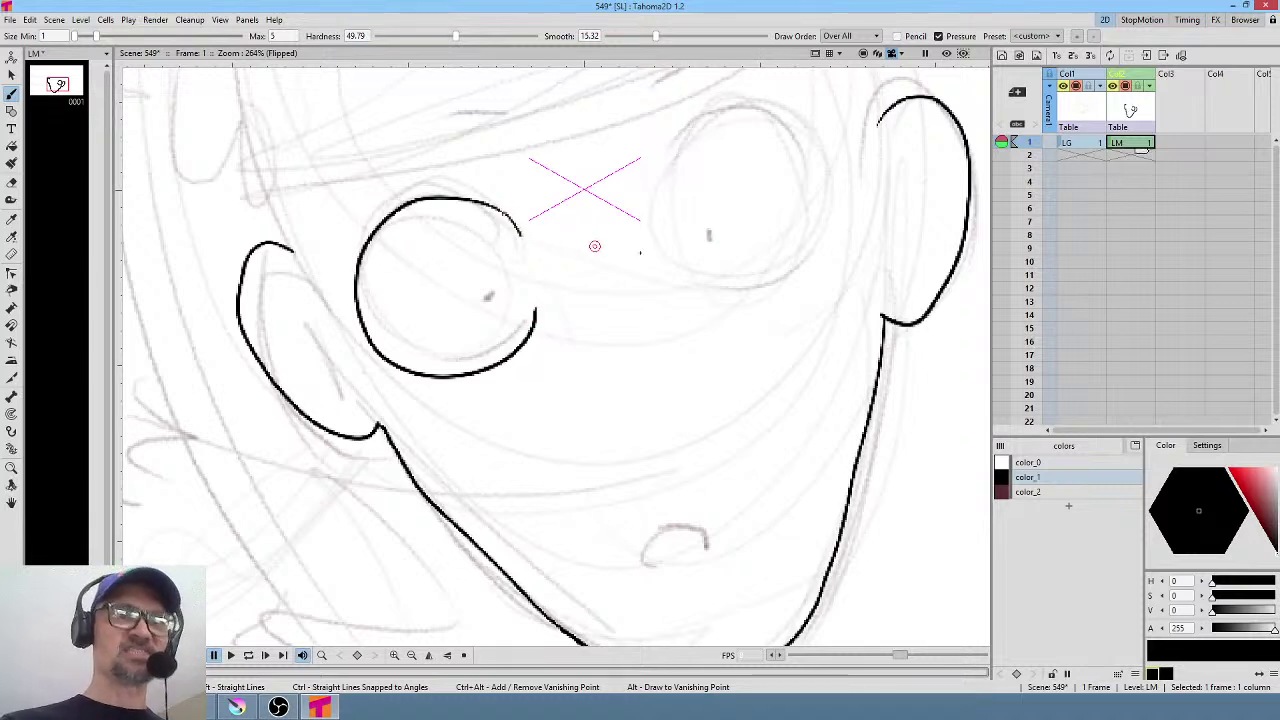
mouse_move(651, 200)
mouse_down()
mouse_move(684, 131)
mouse_move(730, 120)
mouse_move(786, 142)
mouse_move(812, 186)
mouse_move(815, 230)
mouse_move(790, 273)
mouse_move(736, 296)
mouse_move(672, 270)
mouse_up()
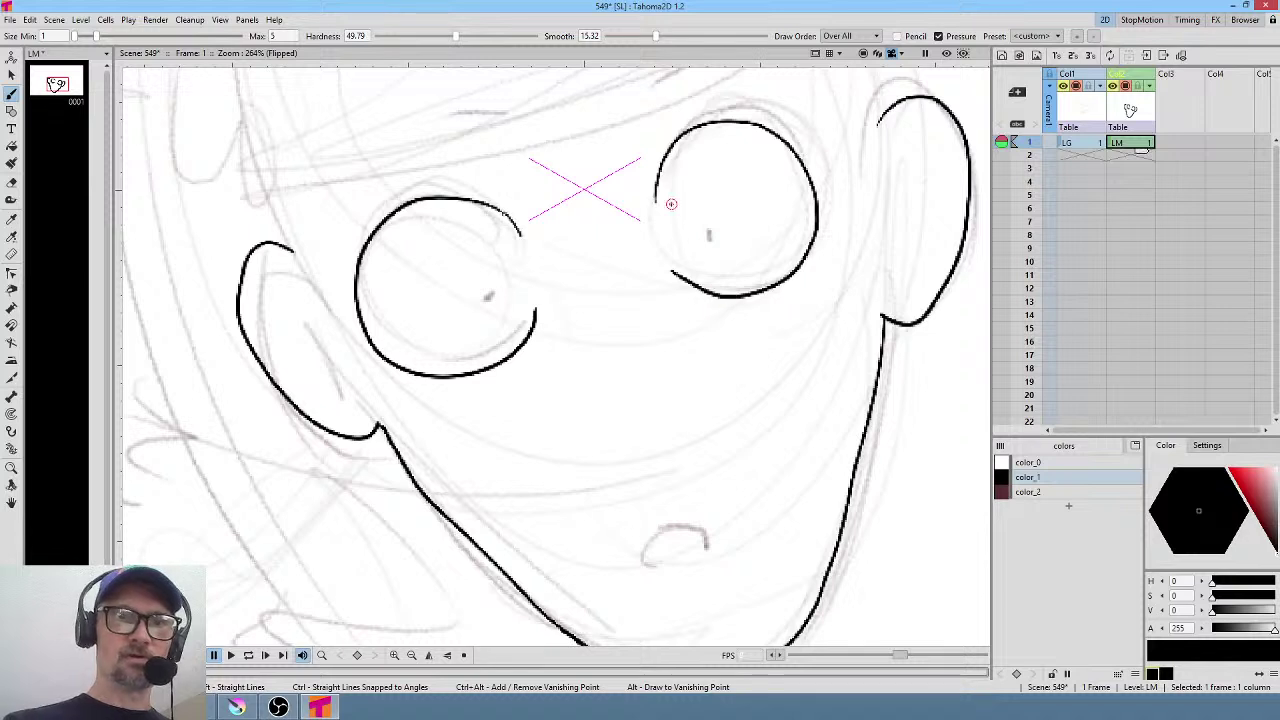
drag(661, 194, 663, 242)
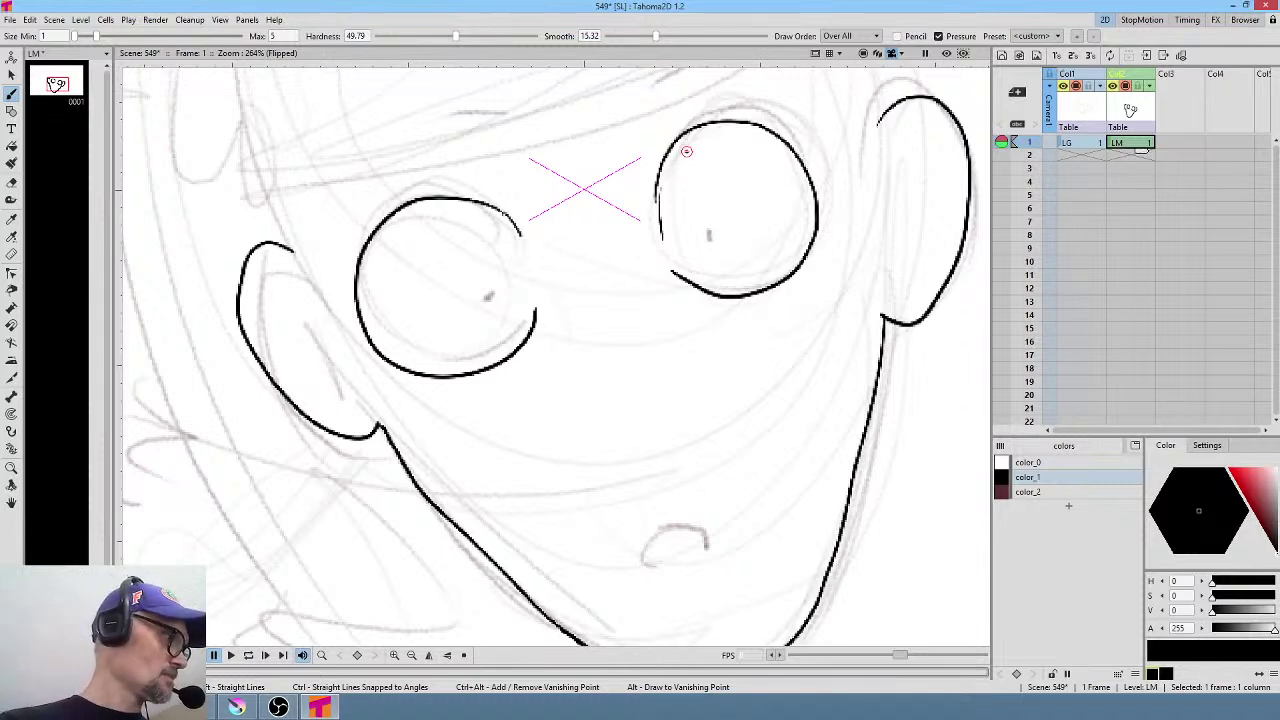
key(a)
mouse_move(677, 163)
mouse_down()
mouse_move(660, 225)
mouse_move(694, 186)
mouse_up()
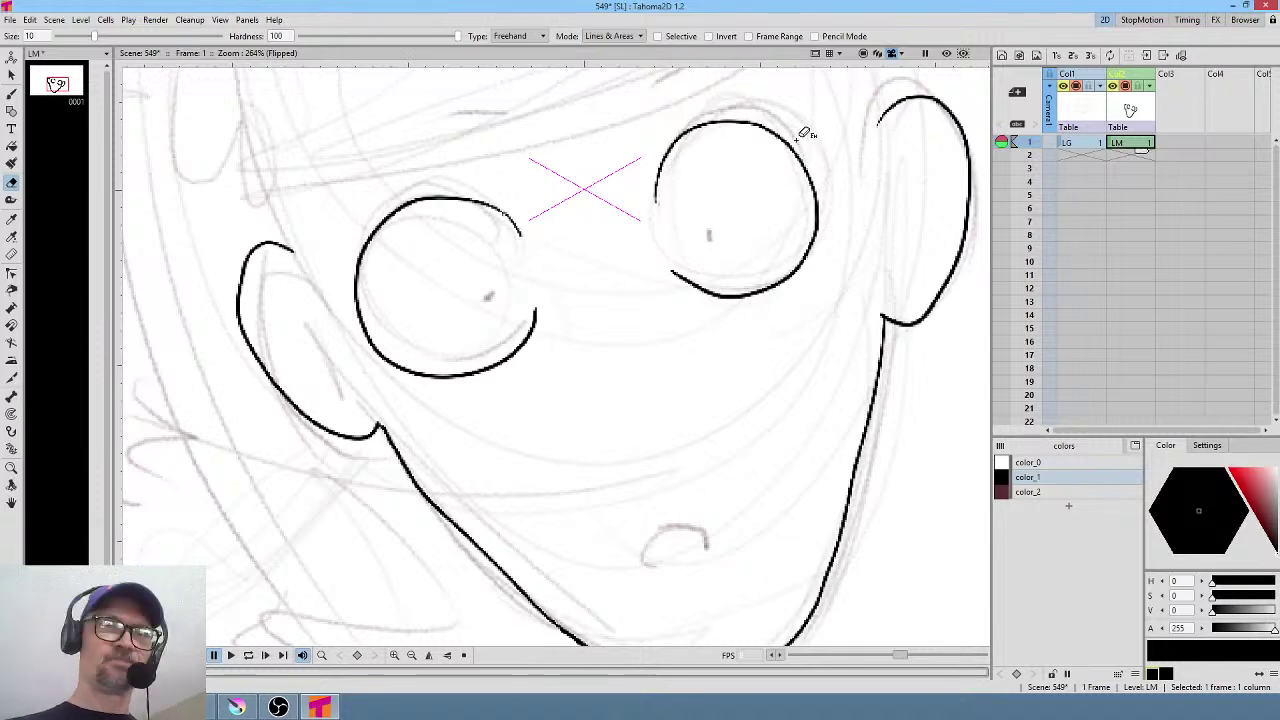
mouse_move(808, 128)
mouse_down()
mouse_move(641, 125)
mouse_move(640, 295)
mouse_move(831, 257)
mouse_move(812, 128)
mouse_up()
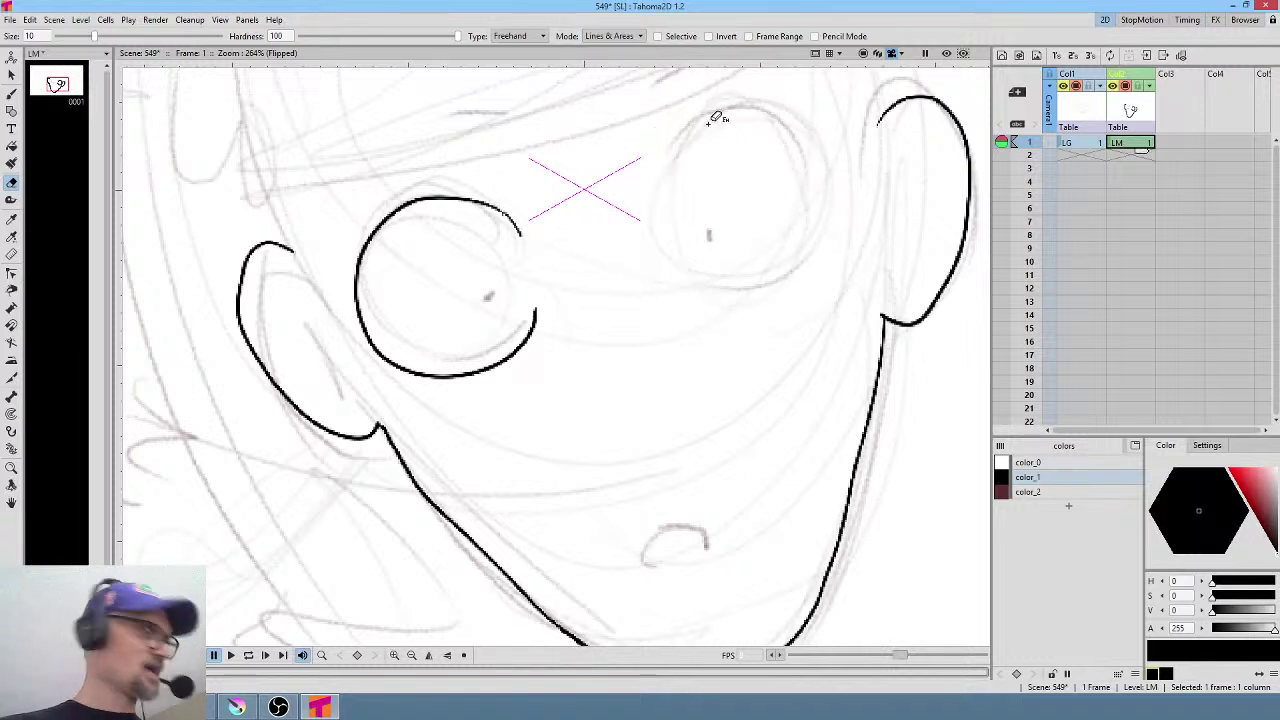
Close the eye outline, then place a mirrored copy scaled -93.35% horizontally and rotated -22.18° over the other sketched eye.
key(b)
drag(517, 223, 535, 292)
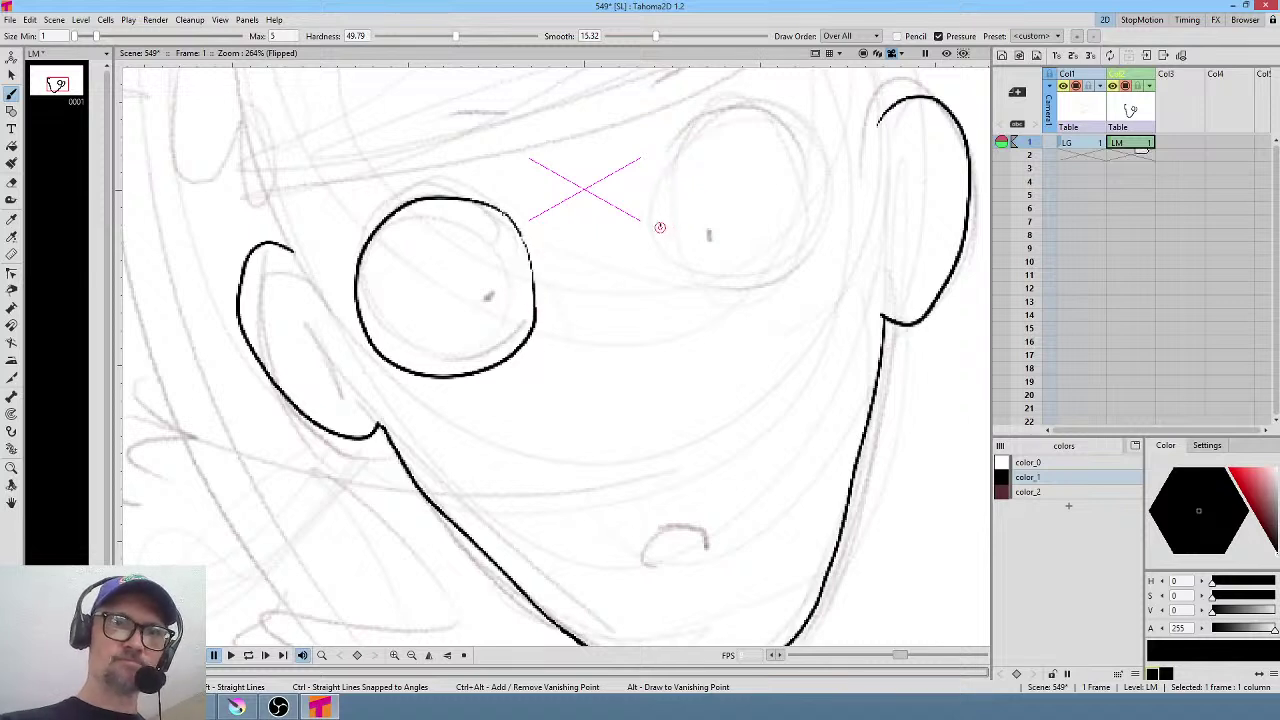
key(s)
mouse_move(537, 184)
mouse_down()
mouse_move(337, 234)
mouse_move(517, 366)
mouse_move(521, 195)
mouse_up()
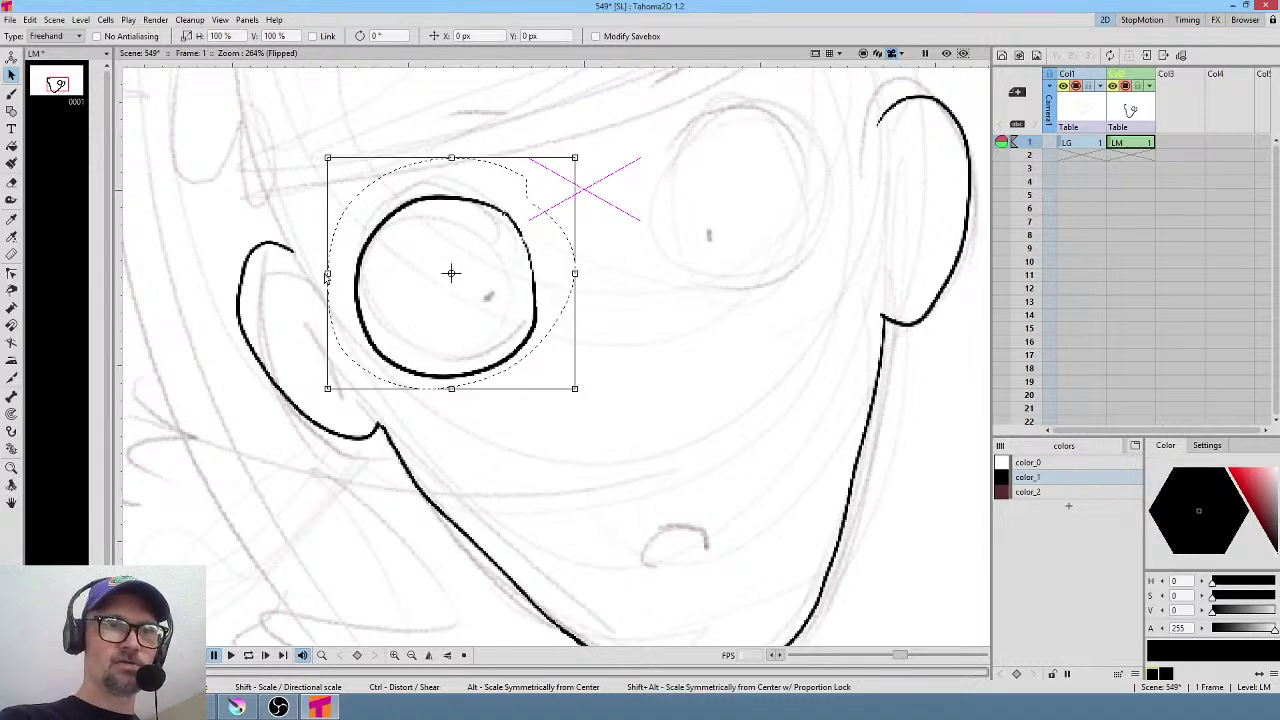
mouse_move(326, 272)
mouse_down()
mouse_move(868, 282)
mouse_move(808, 288)
mouse_up()
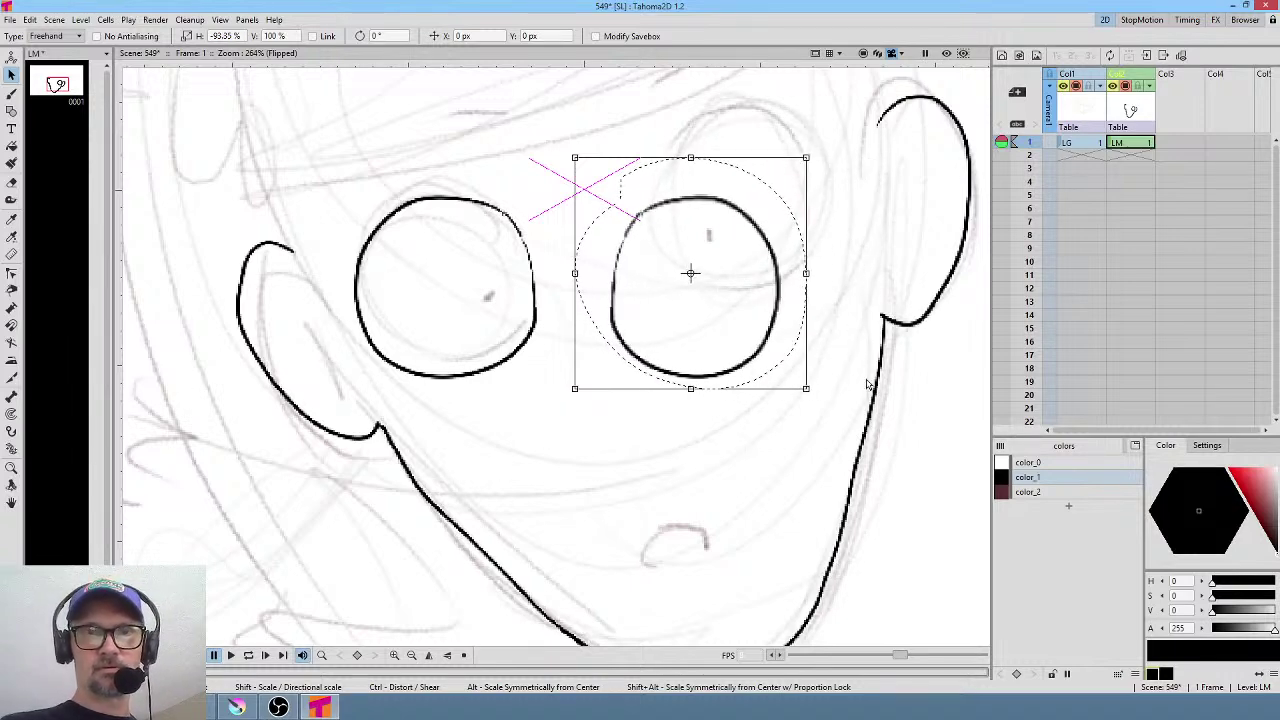
drag(815, 402, 850, 338)
drag(748, 326, 777, 254)
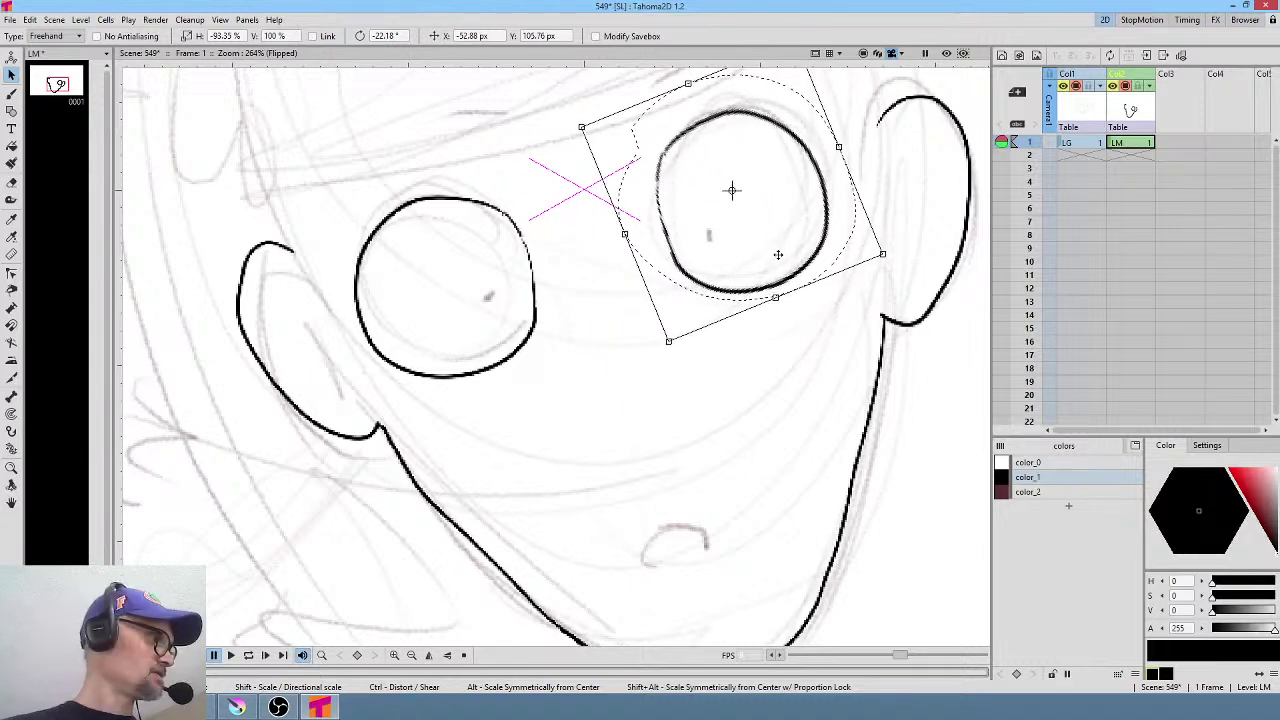
Draw the inner fold lines in both ears of the front head with the black Brush.
key(b)
drag(926, 128, 889, 258)
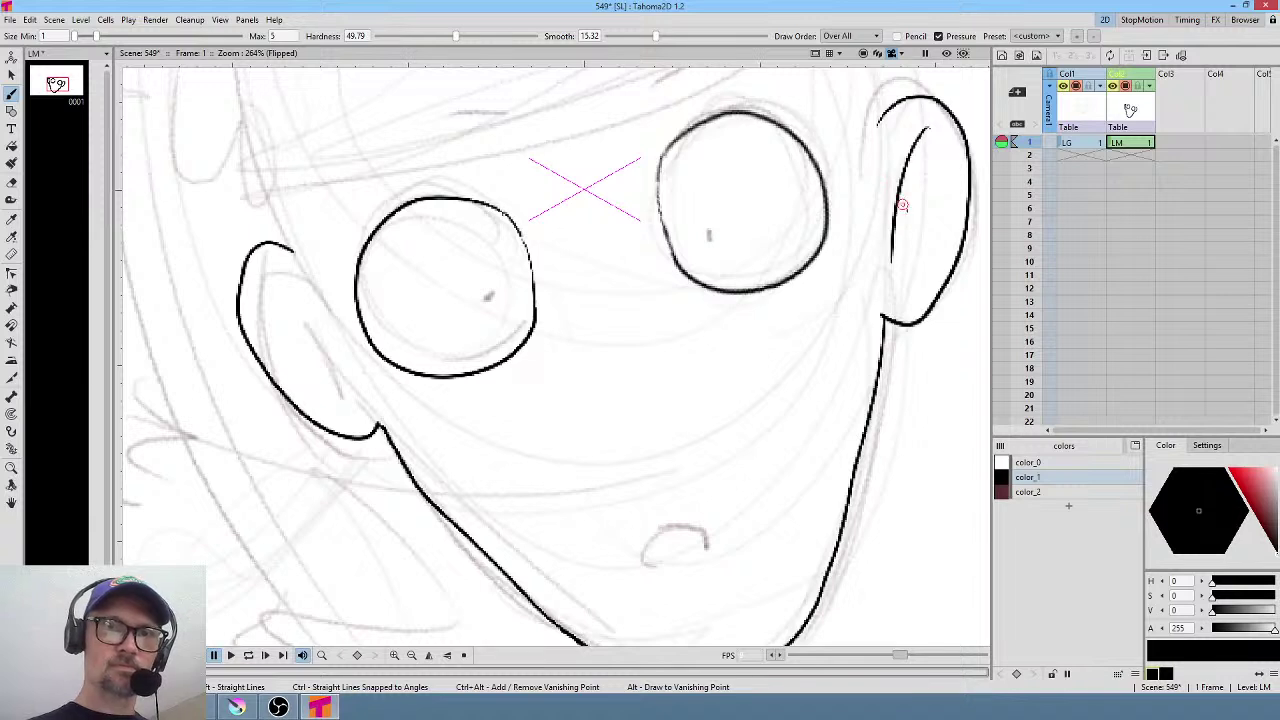
drag(902, 205, 911, 251)
drag(271, 300, 349, 374)
drag(313, 333, 324, 372)
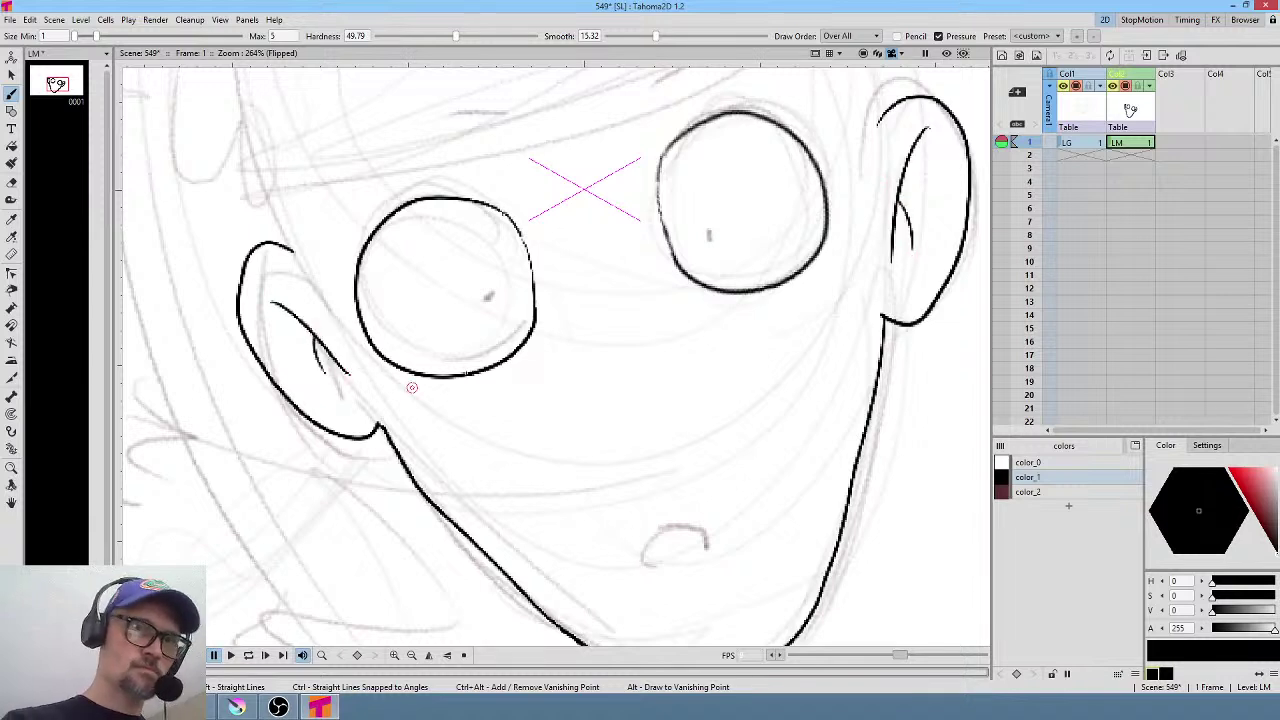
Ink the front head's remaining facial details: a pupil dot in each eye, the small half-moon mouth and short nose marks.
drag(485, 299, 486, 300)
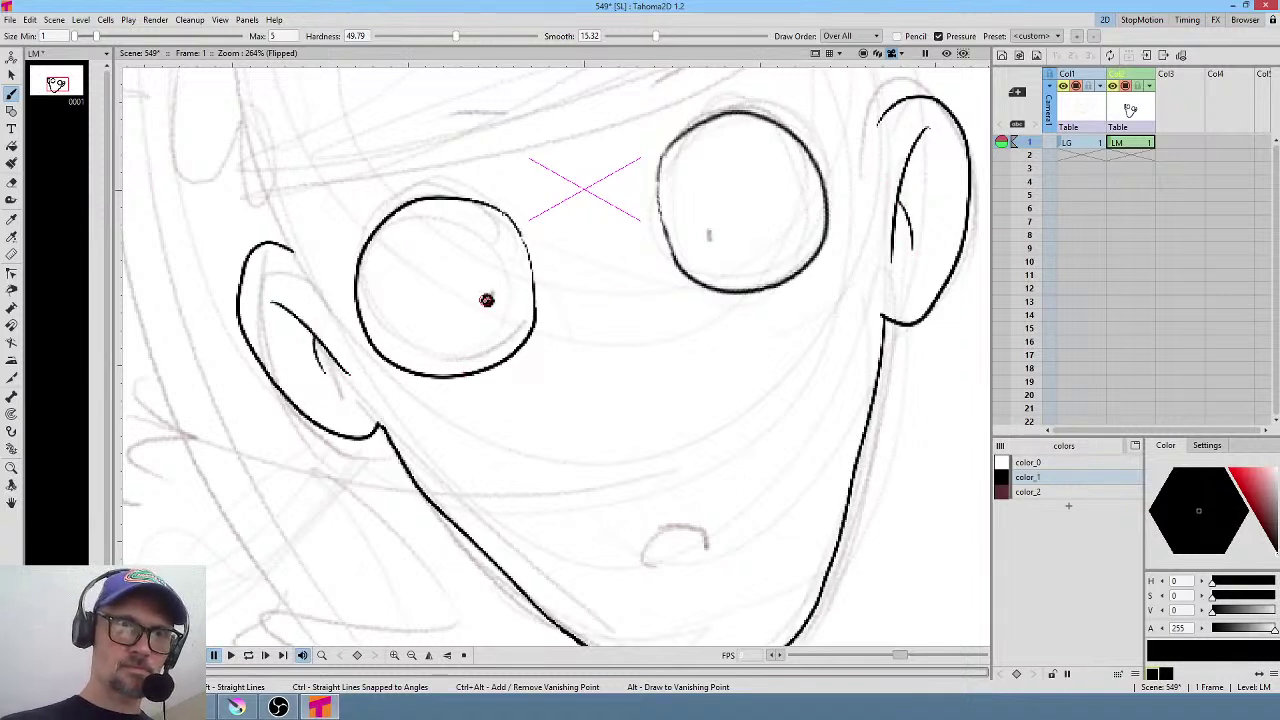
drag(712, 236, 716, 238)
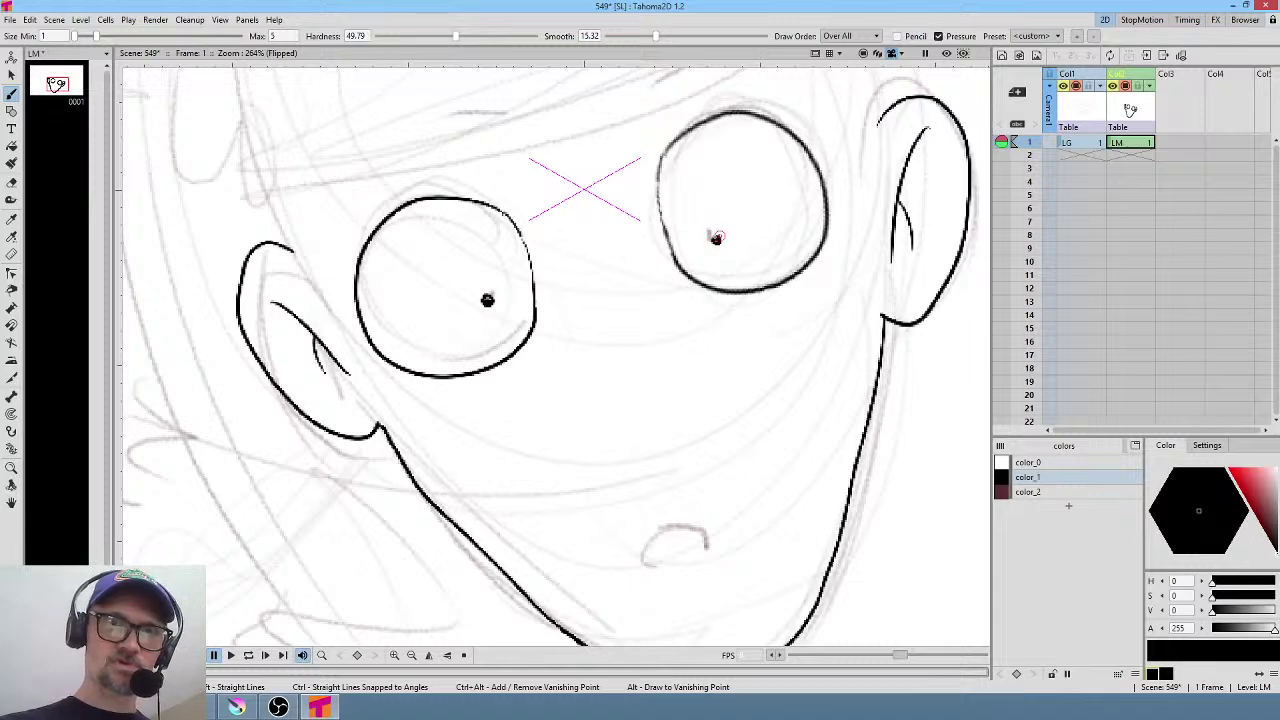
middle_click(763, 434)
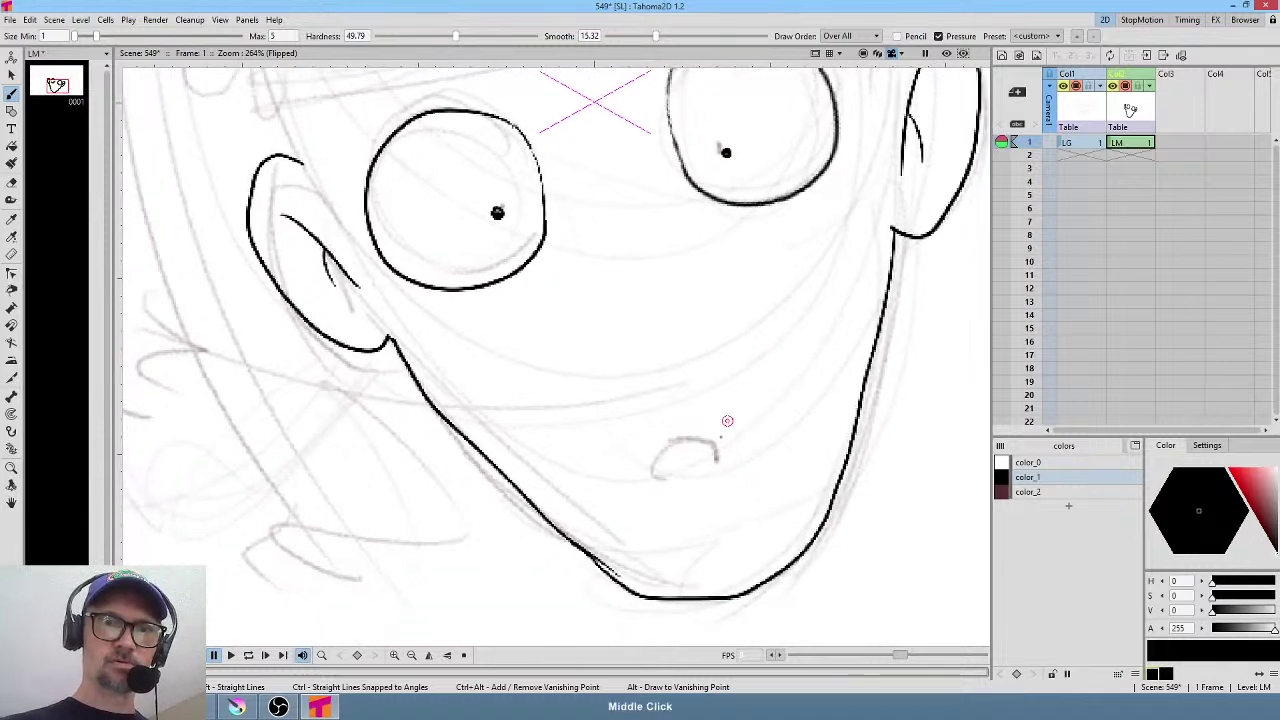
mouse_move(716, 448)
mouse_down()
mouse_move(654, 460)
mouse_move(653, 473)
mouse_move(727, 457)
mouse_up()
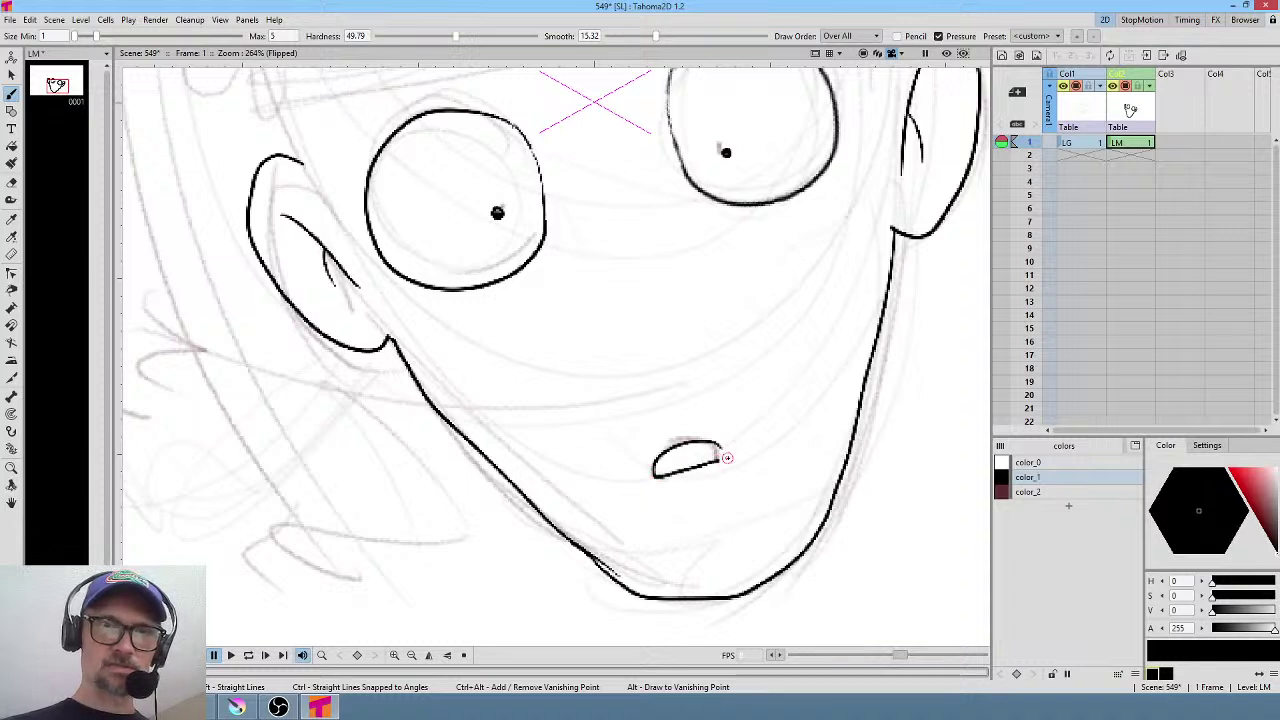
drag(618, 339, 672, 342)
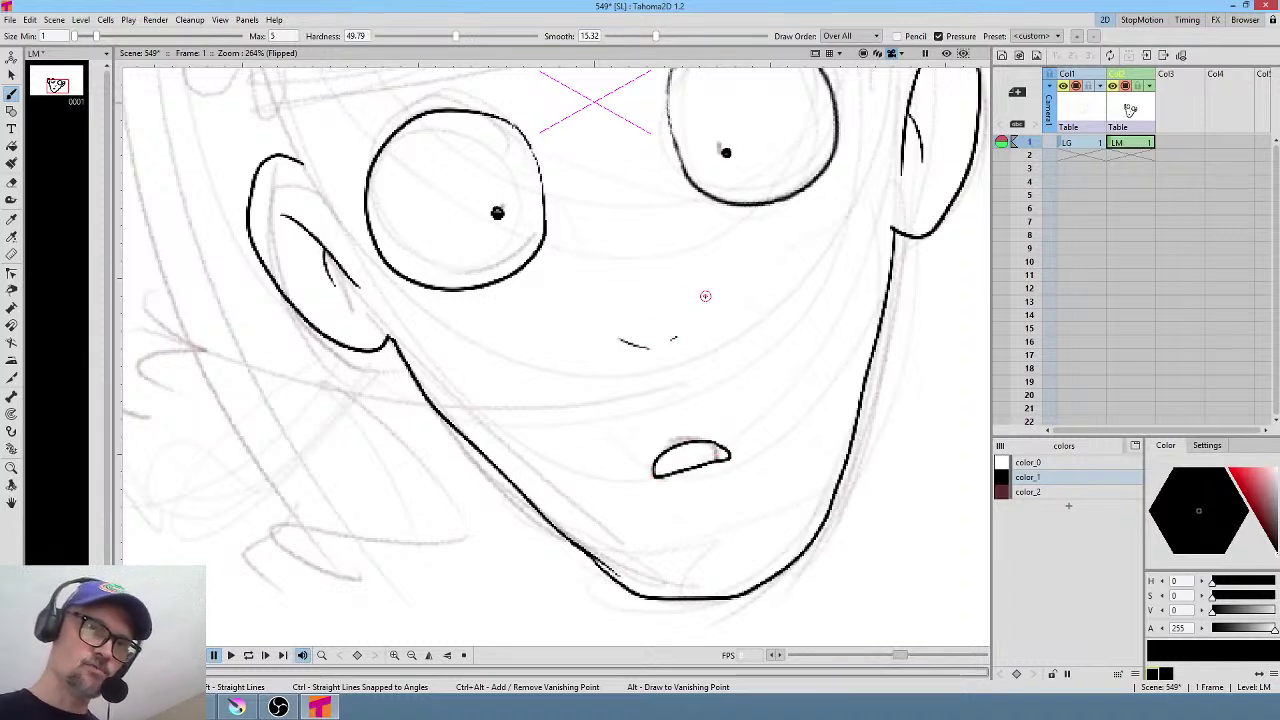
Erase the front head's jaw line and redraw it as a smoother, rounder curve between the ears.
scroll(601, 225, down, 2)
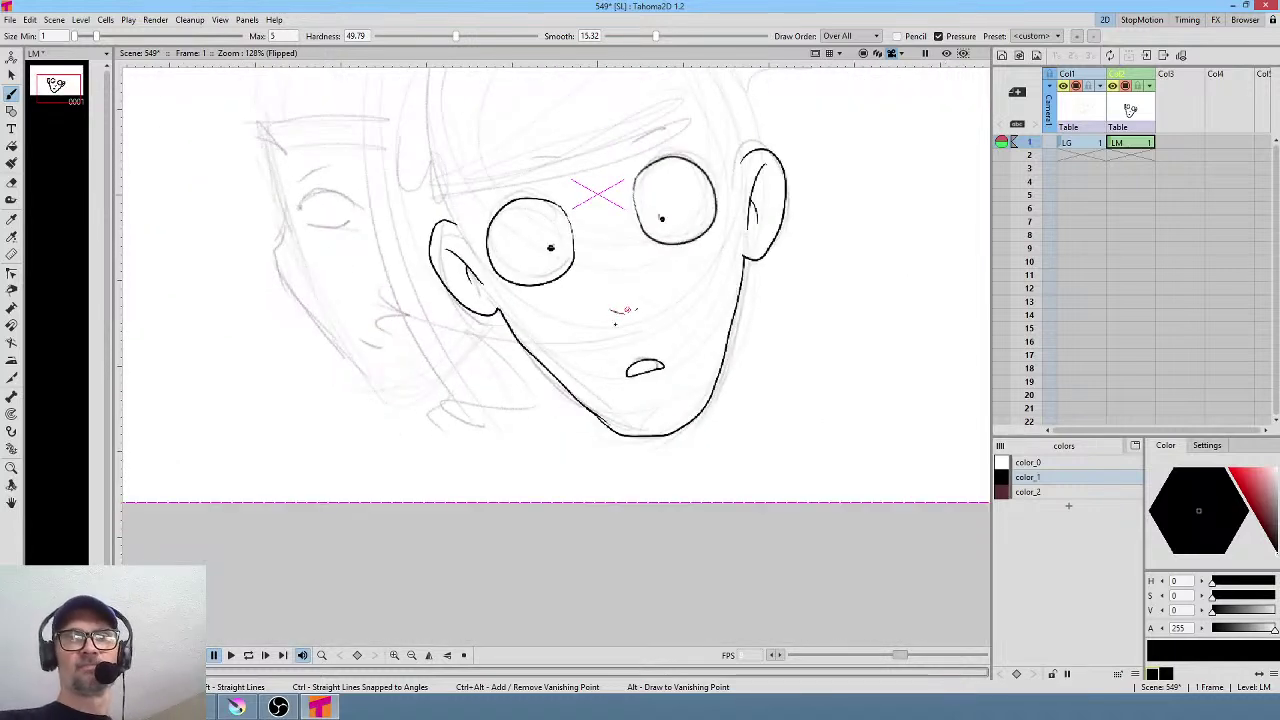
scroll(631, 330, down, 1)
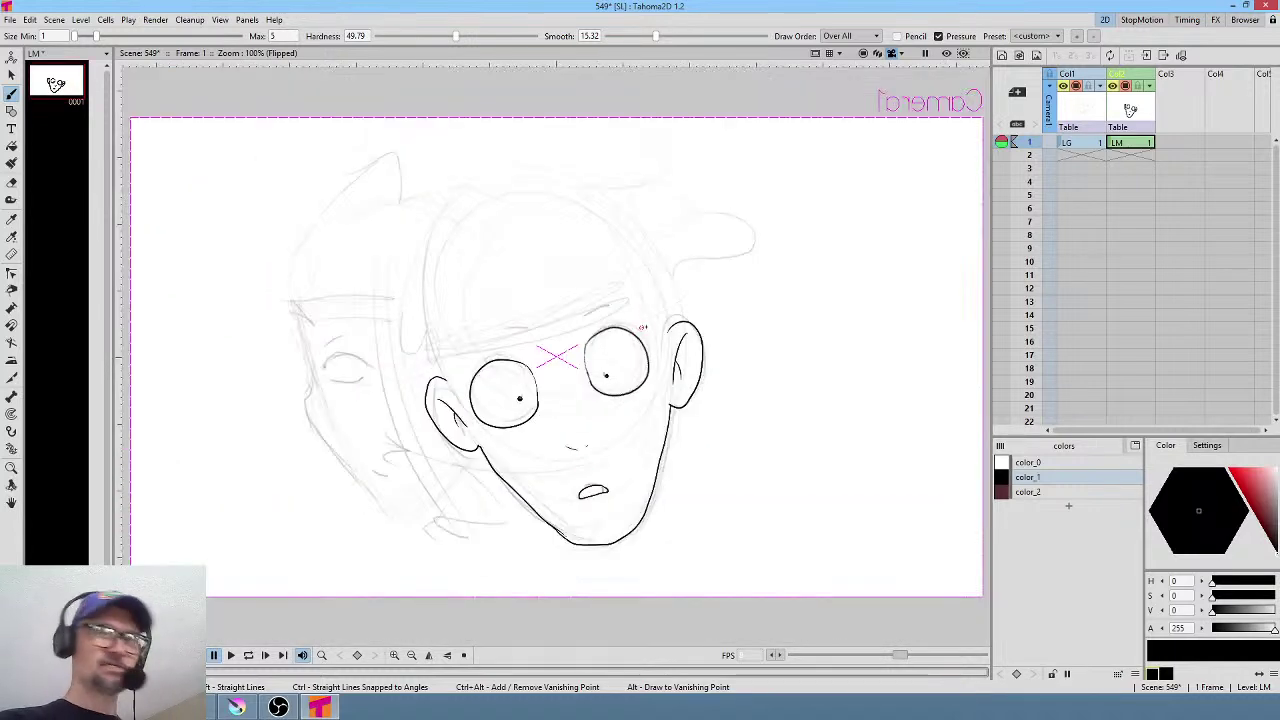
key(h)
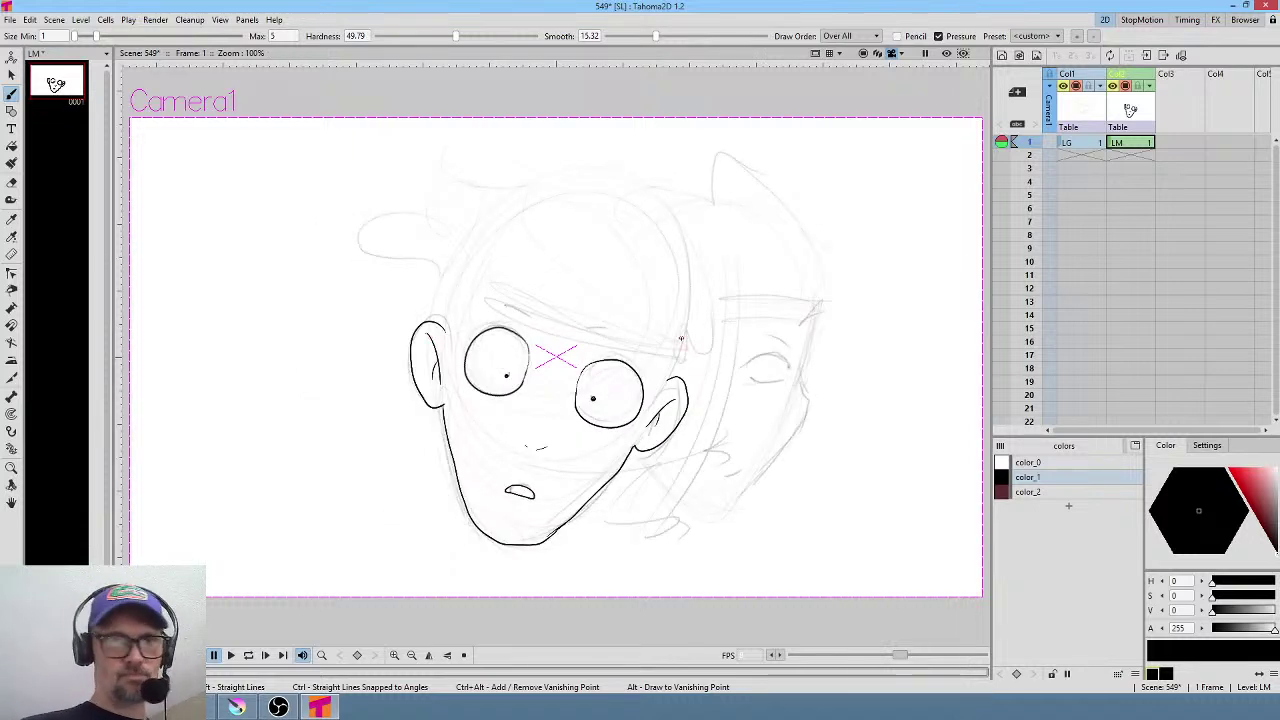
key(a)
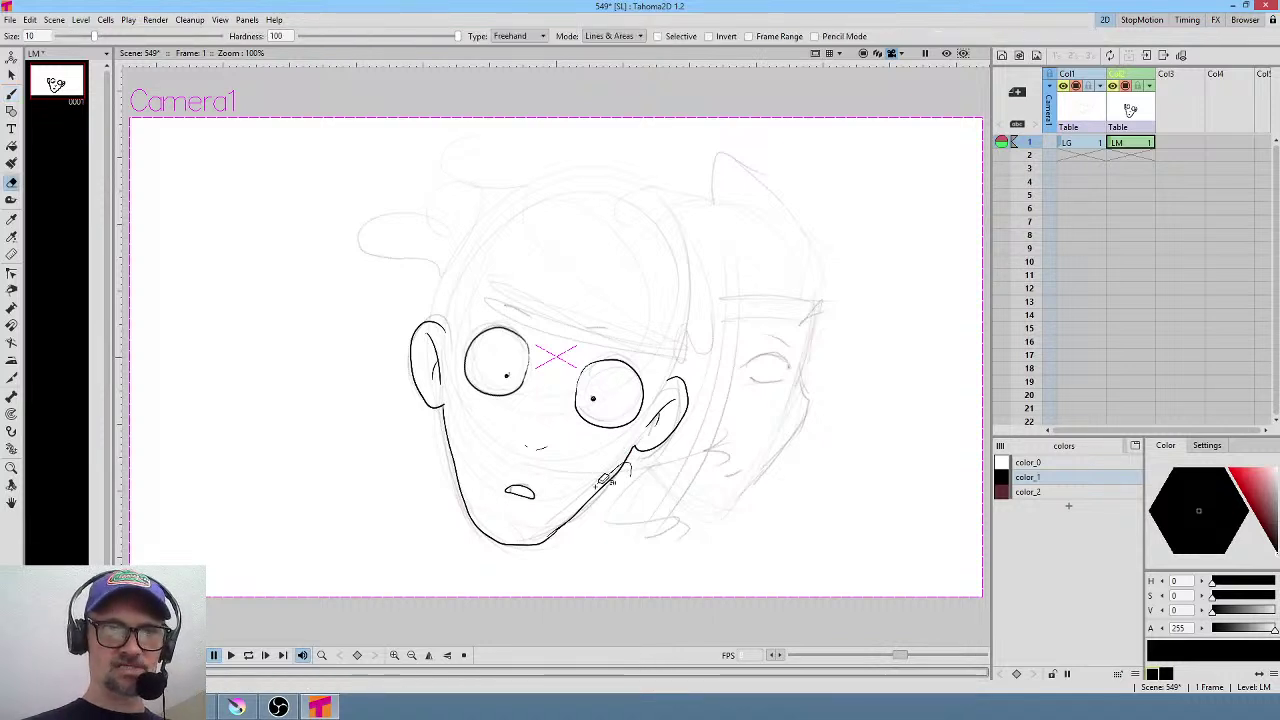
mouse_move(606, 481)
mouse_down()
mouse_move(545, 530)
mouse_move(658, 452)
mouse_up()
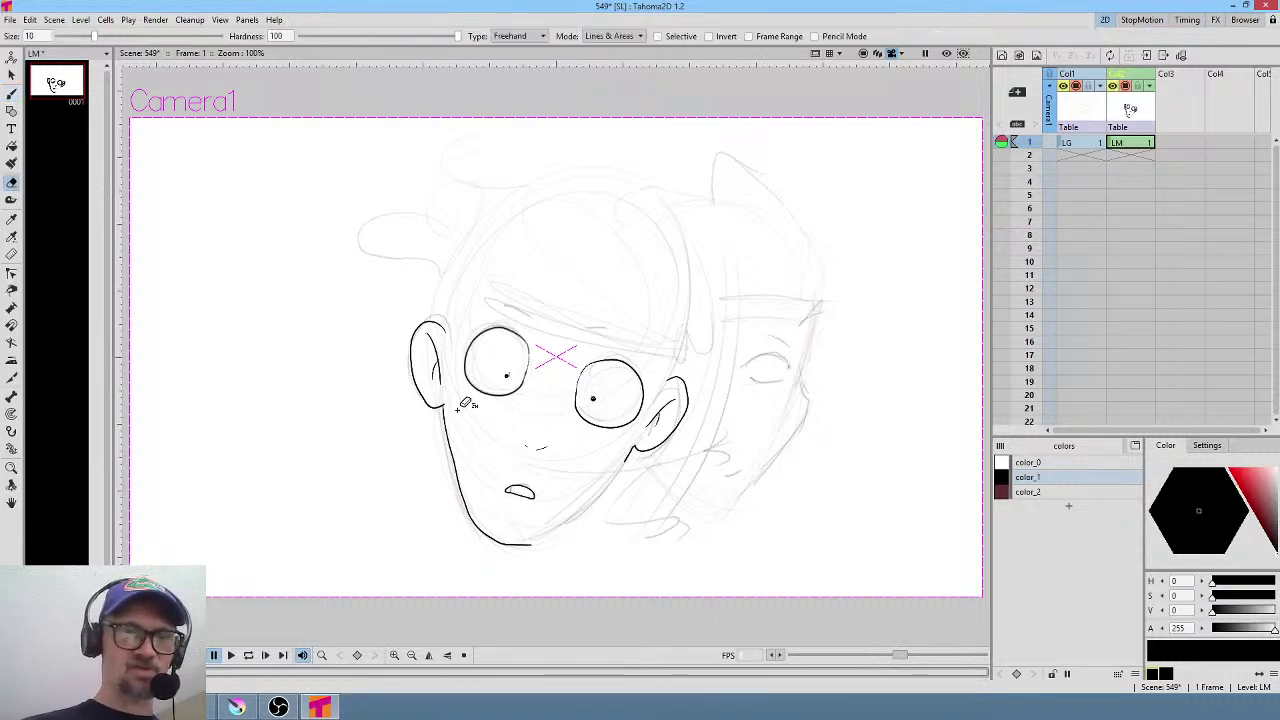
mouse_move(443, 400)
mouse_down()
mouse_move(440, 505)
mouse_move(548, 538)
mouse_move(450, 428)
mouse_move(443, 402)
mouse_up()
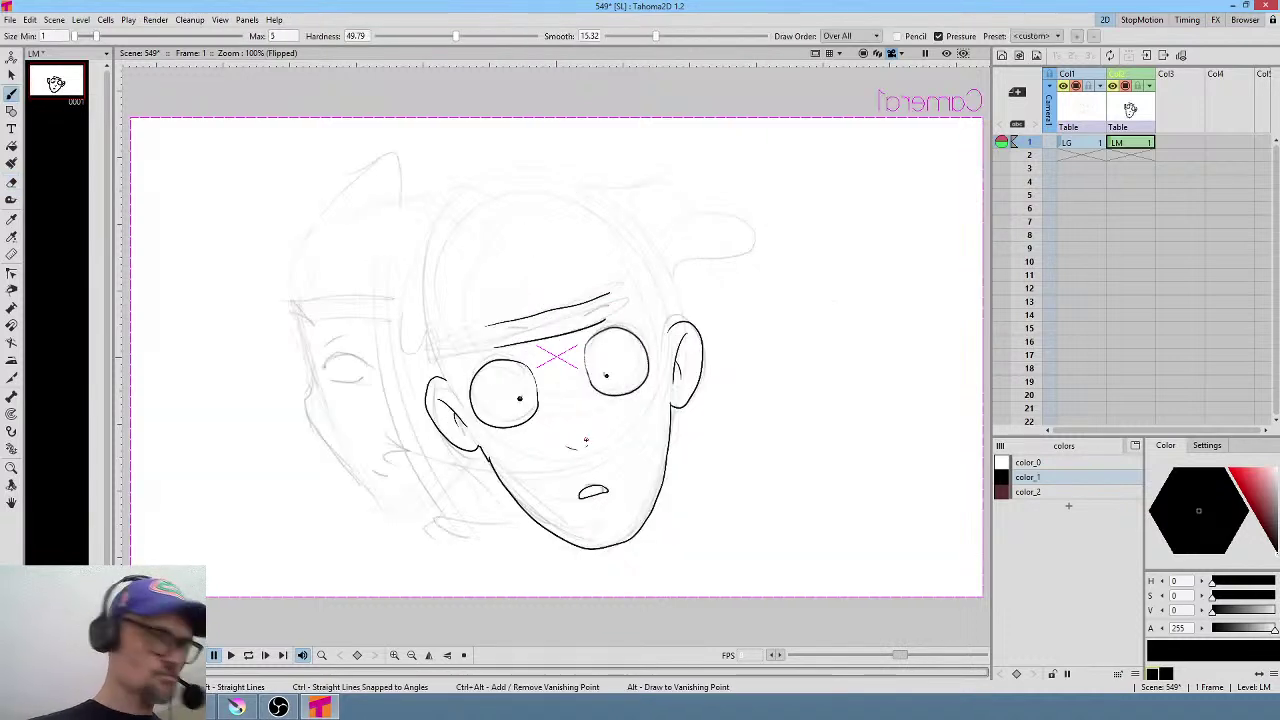
Return to the unmirrored view and erase the eyebrow strokes from the front head.
key(shift+h)
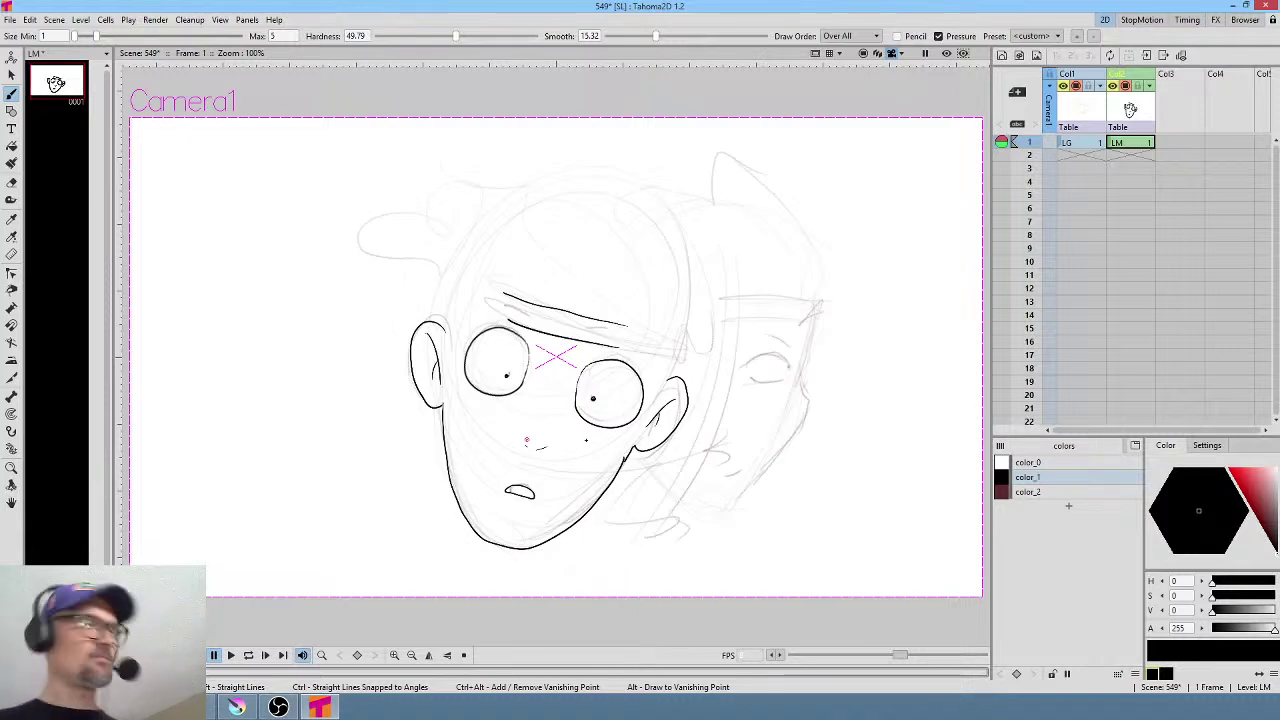
key(e)
mouse_move(565, 270)
mouse_down()
mouse_move(495, 285)
mouse_move(505, 310)
mouse_move(640, 345)
mouse_move(626, 262)
mouse_up()
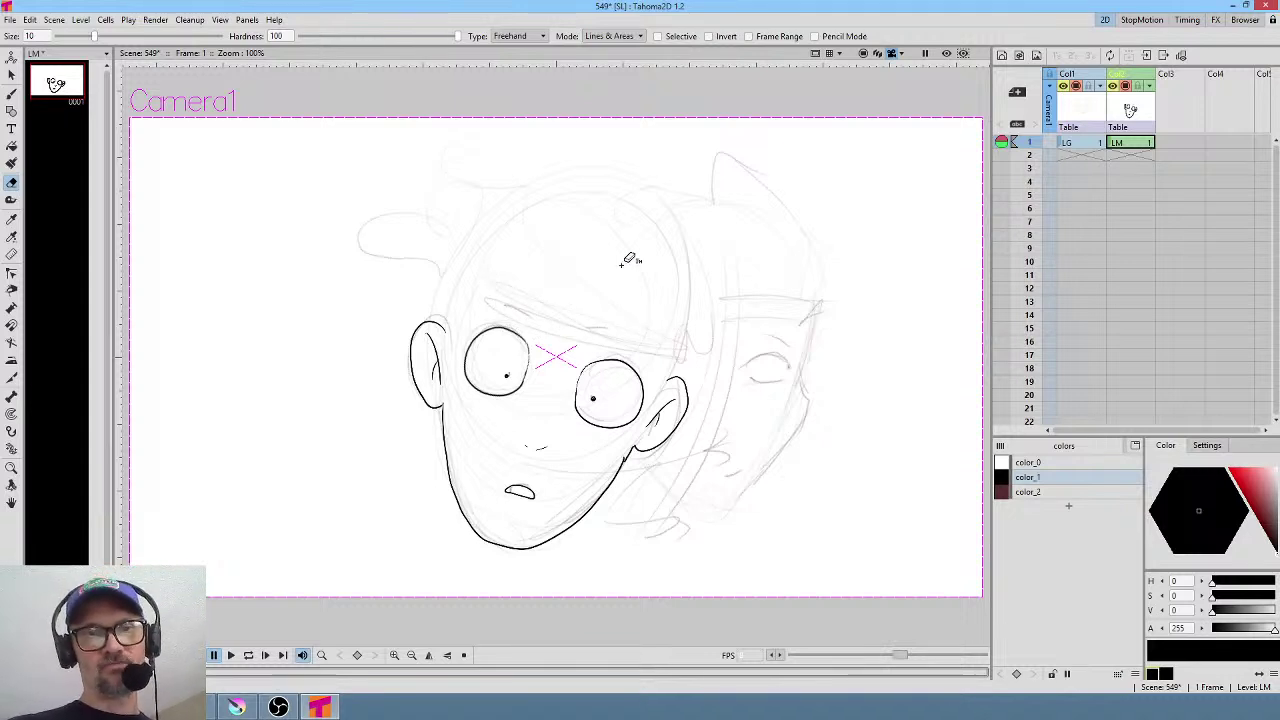
Select the front head's eye nearest the second head with its pupil, scale it to 96.25%, rotate it -2.32° and move it X 9.42, Y 6.28 px.
scroll(648, 356, up, 3)
scroll(648, 356, down, 1)
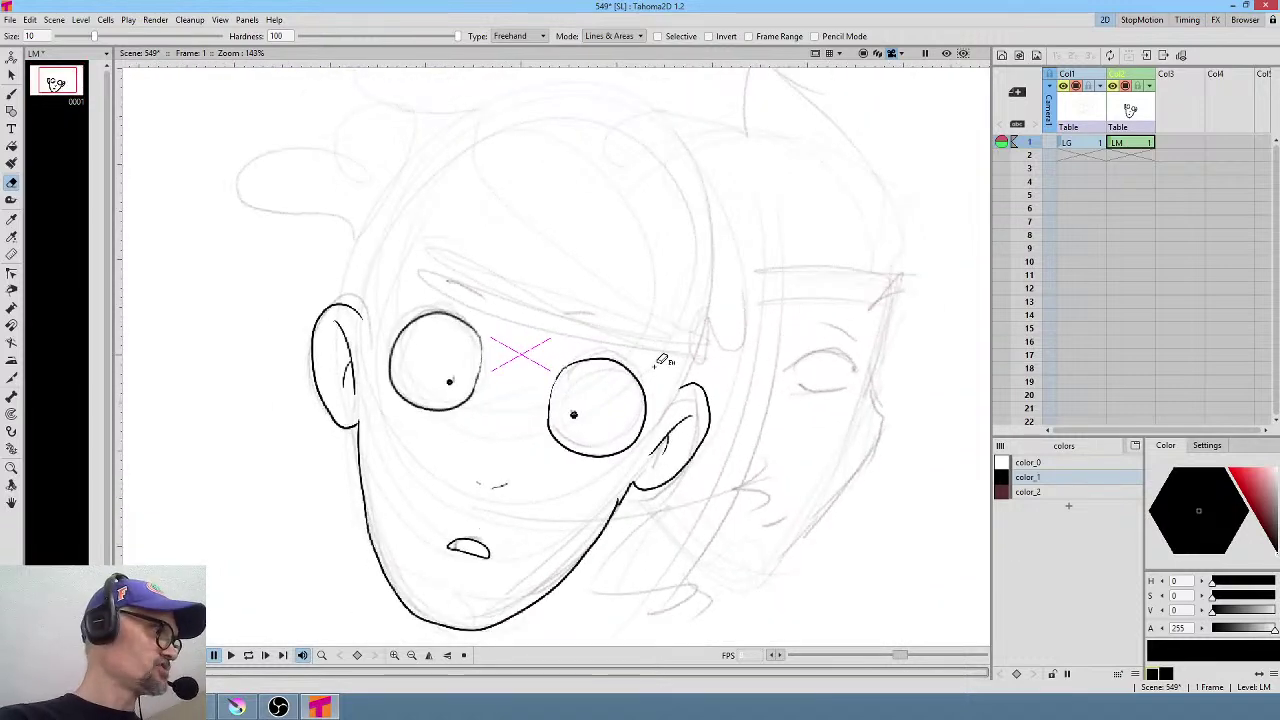
key(s)
mouse_move(632, 347)
mouse_down()
mouse_move(548, 364)
mouse_move(548, 465)
mouse_move(614, 472)
mouse_move(642, 455)
mouse_move(655, 408)
mouse_move(634, 343)
mouse_move(664, 340)
mouse_move(654, 349)
mouse_up()
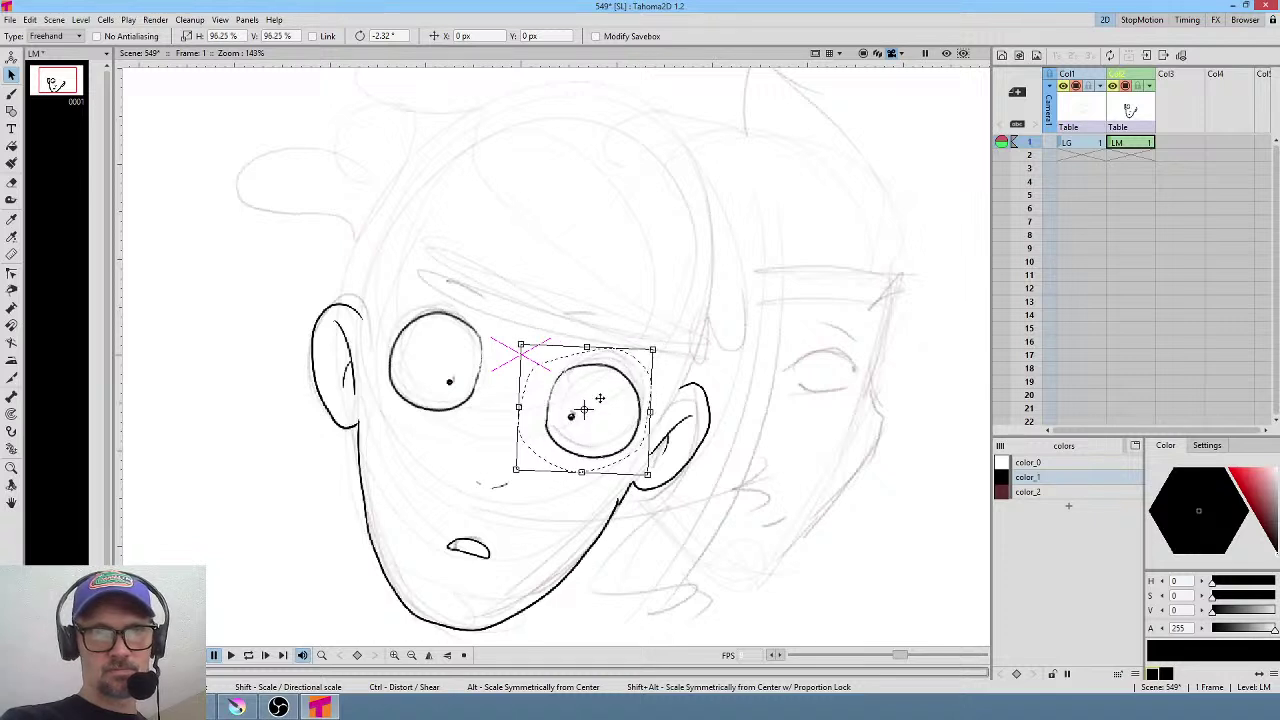
drag(600, 398, 607, 388)
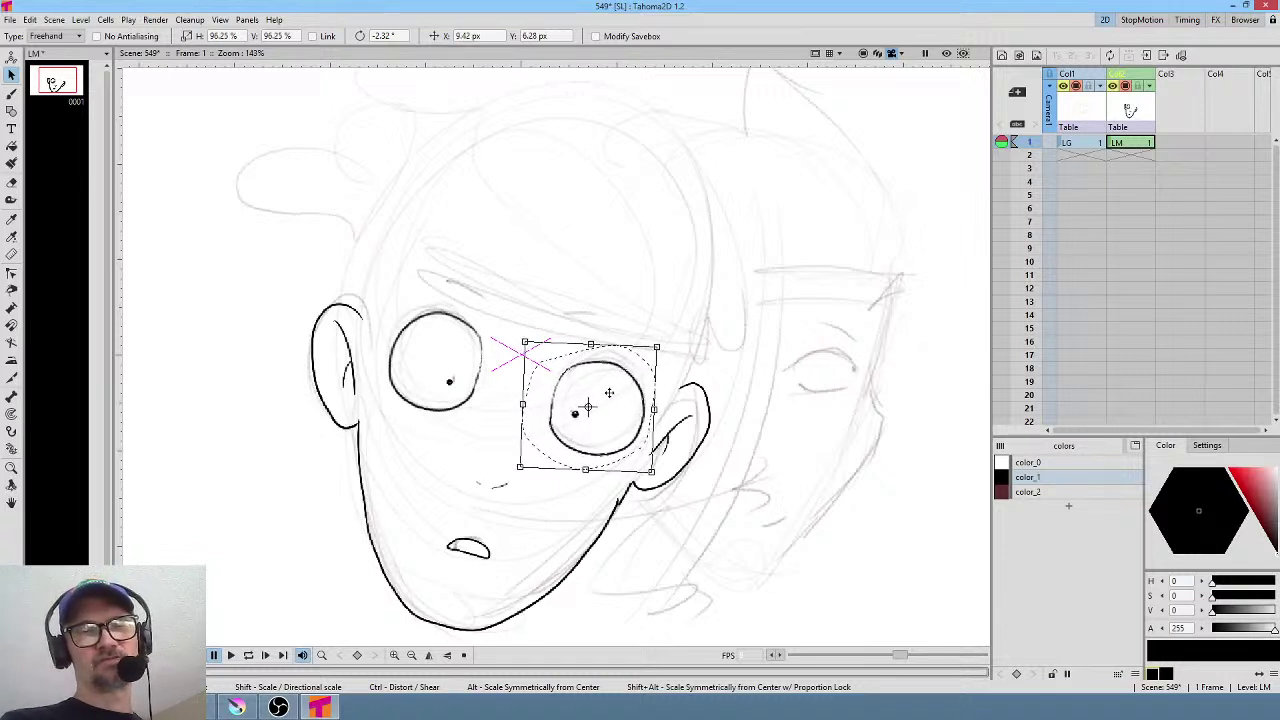
key(h)
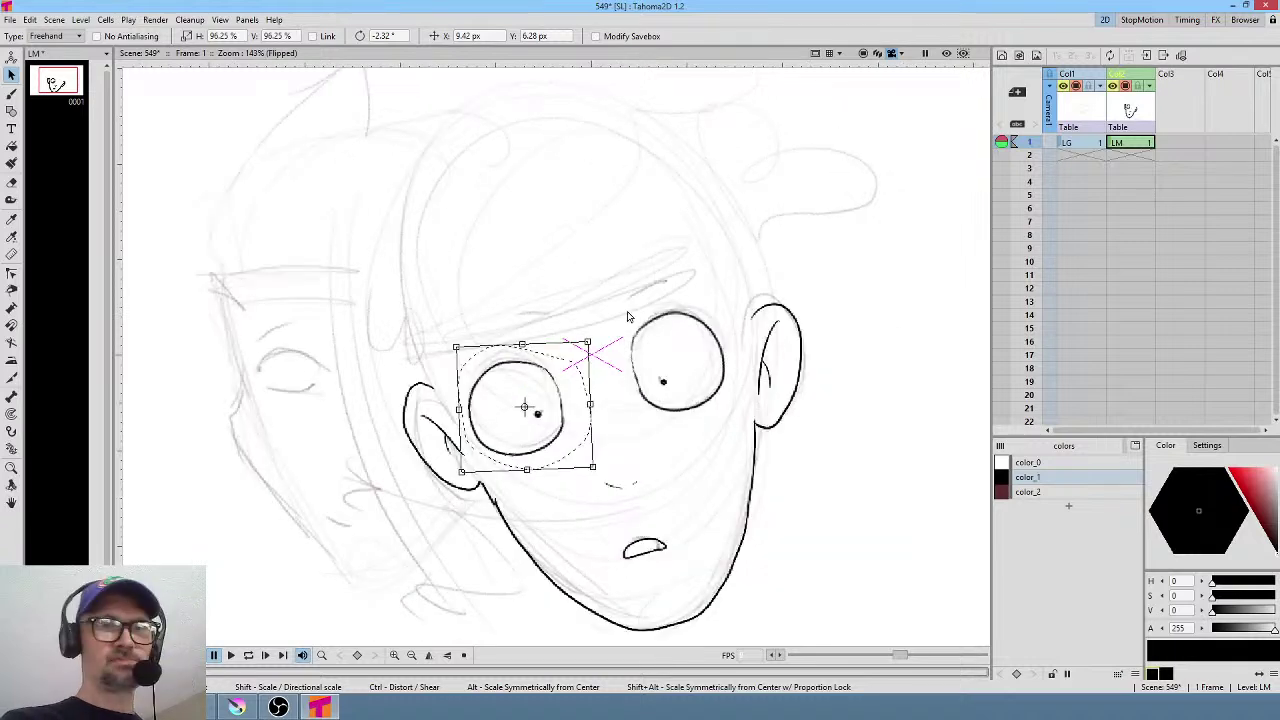
key(h)
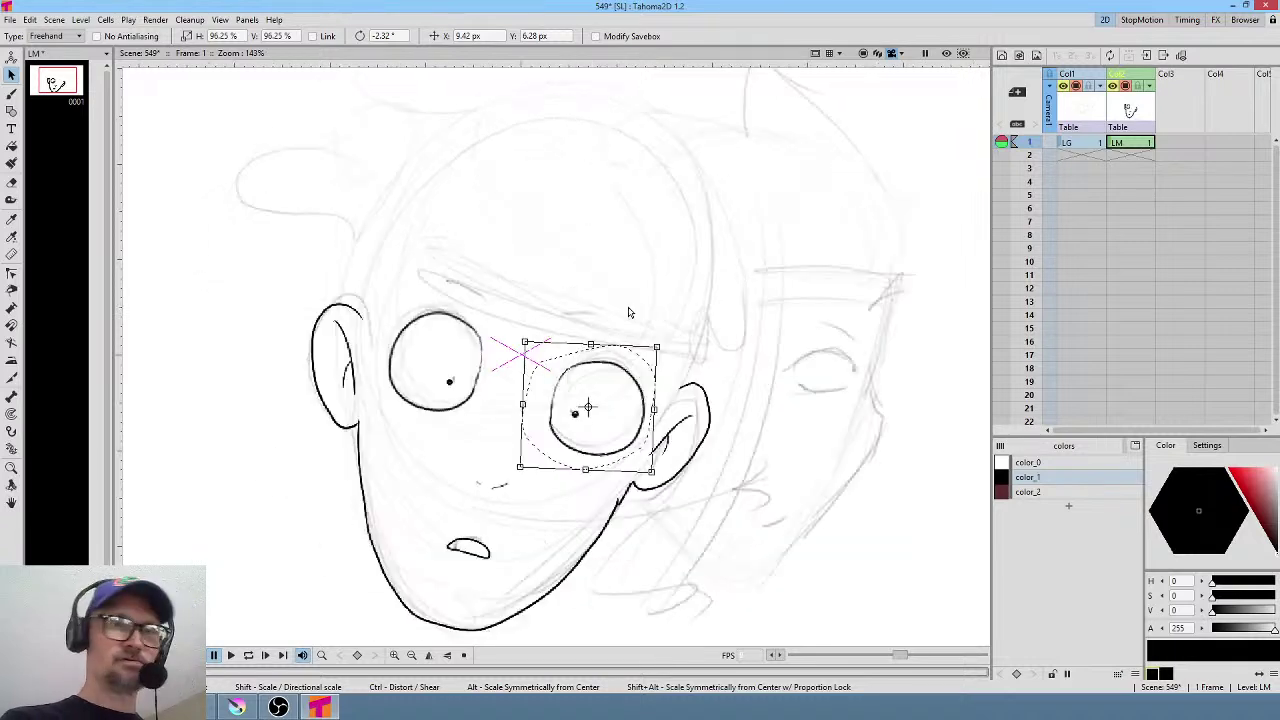
Erase the front head's rough jaw line below the ear nearest the second head and redraw it as a clean stroke meeting the earlobe.
click(509, 318)
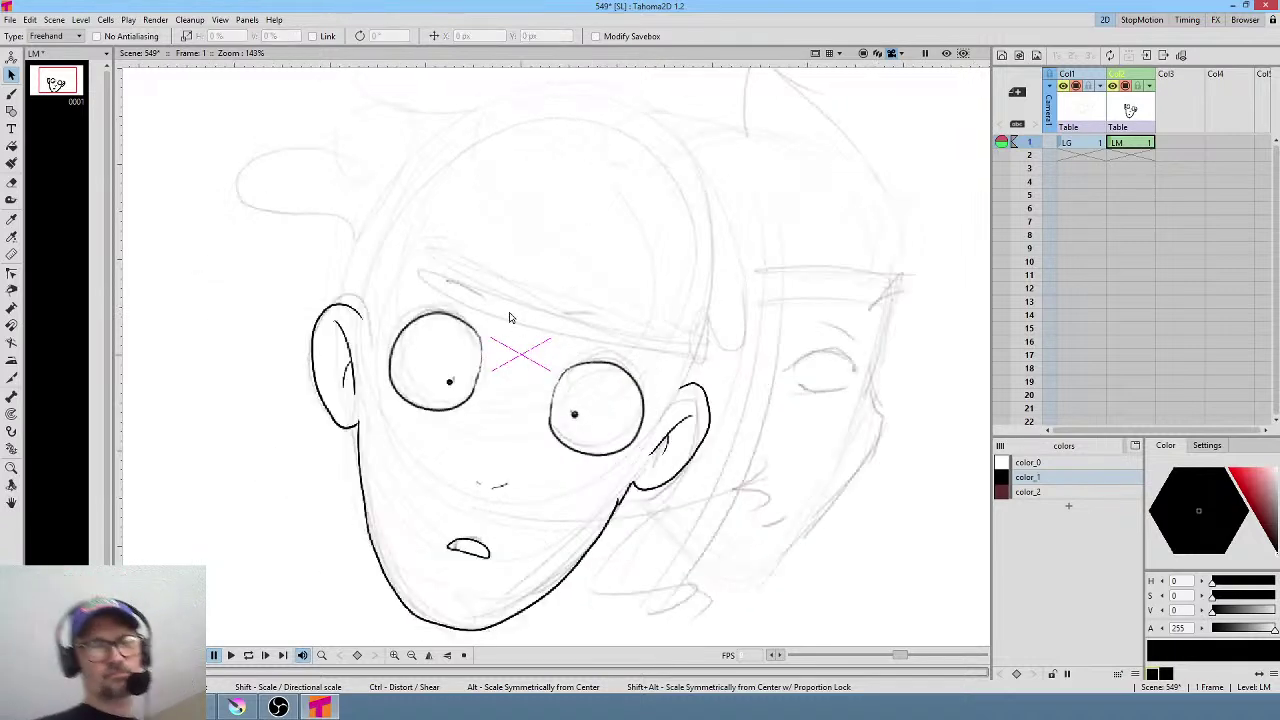
drag(742, 438, 760, 383)
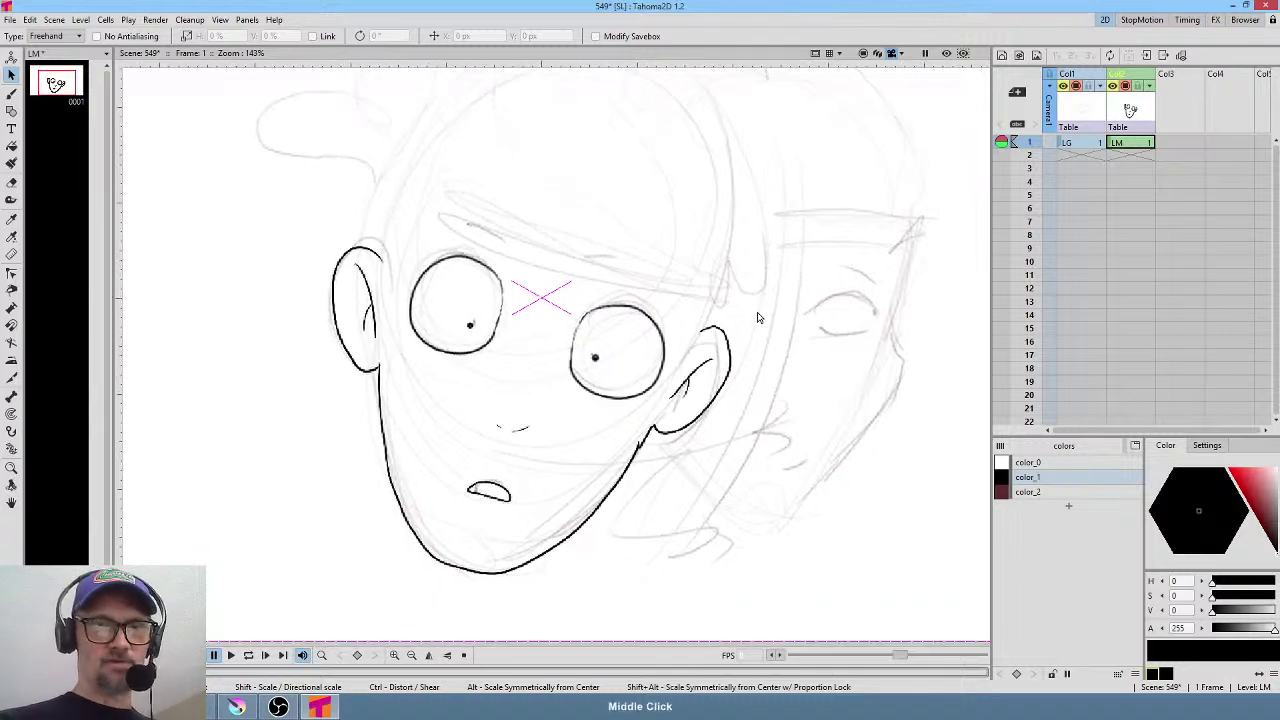
scroll(643, 451, up, 3)
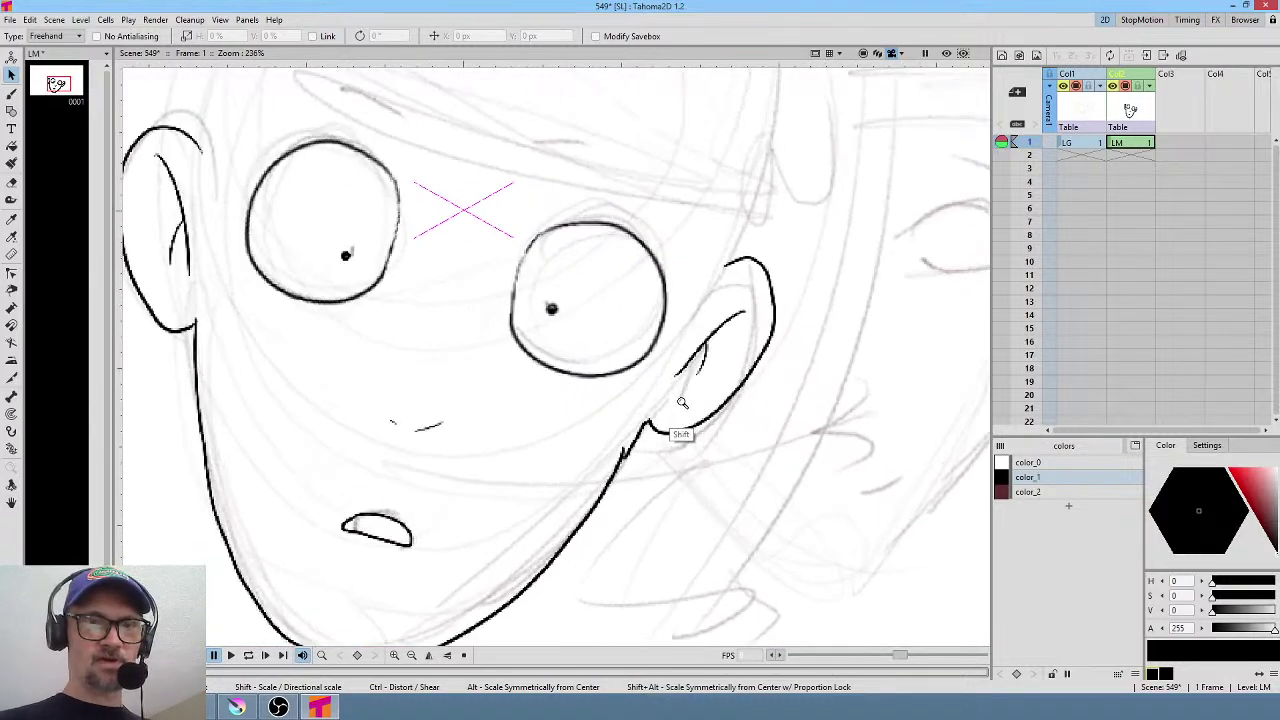
key(b)
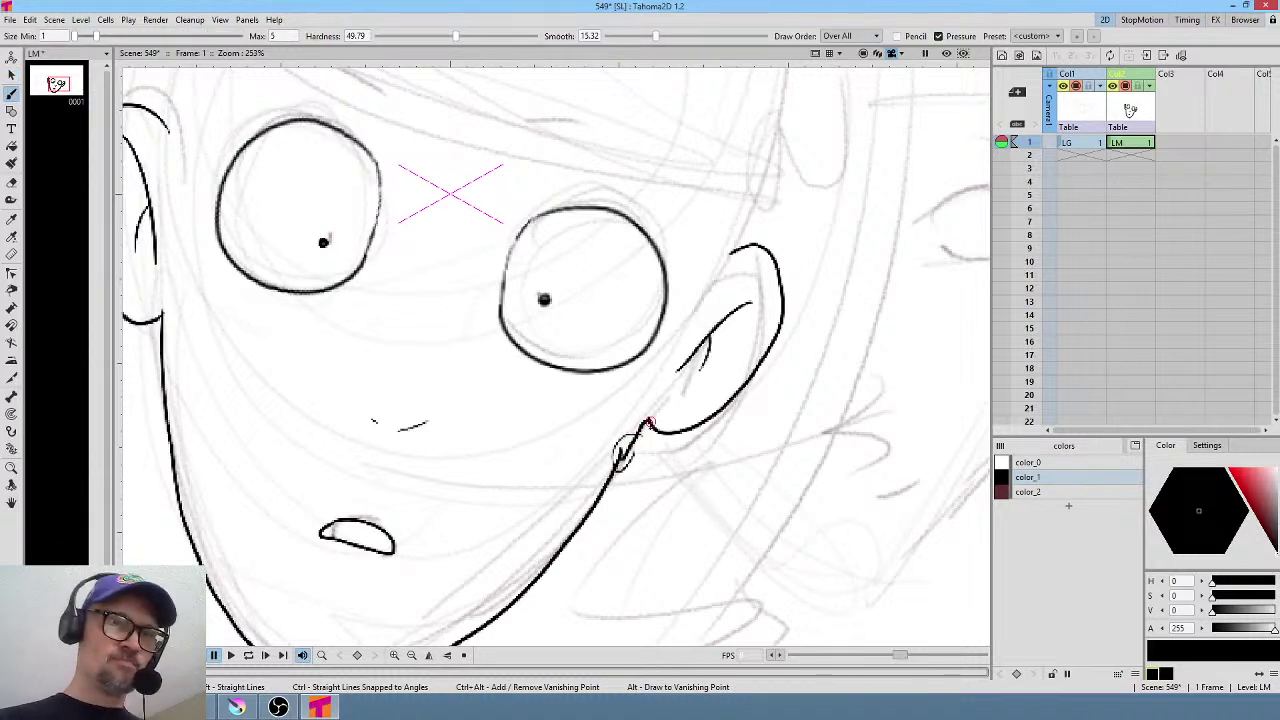
key(a)
mouse_move(640, 418)
mouse_down()
mouse_move(577, 520)
mouse_move(615, 520)
mouse_move(675, 422)
mouse_up()
key(b)
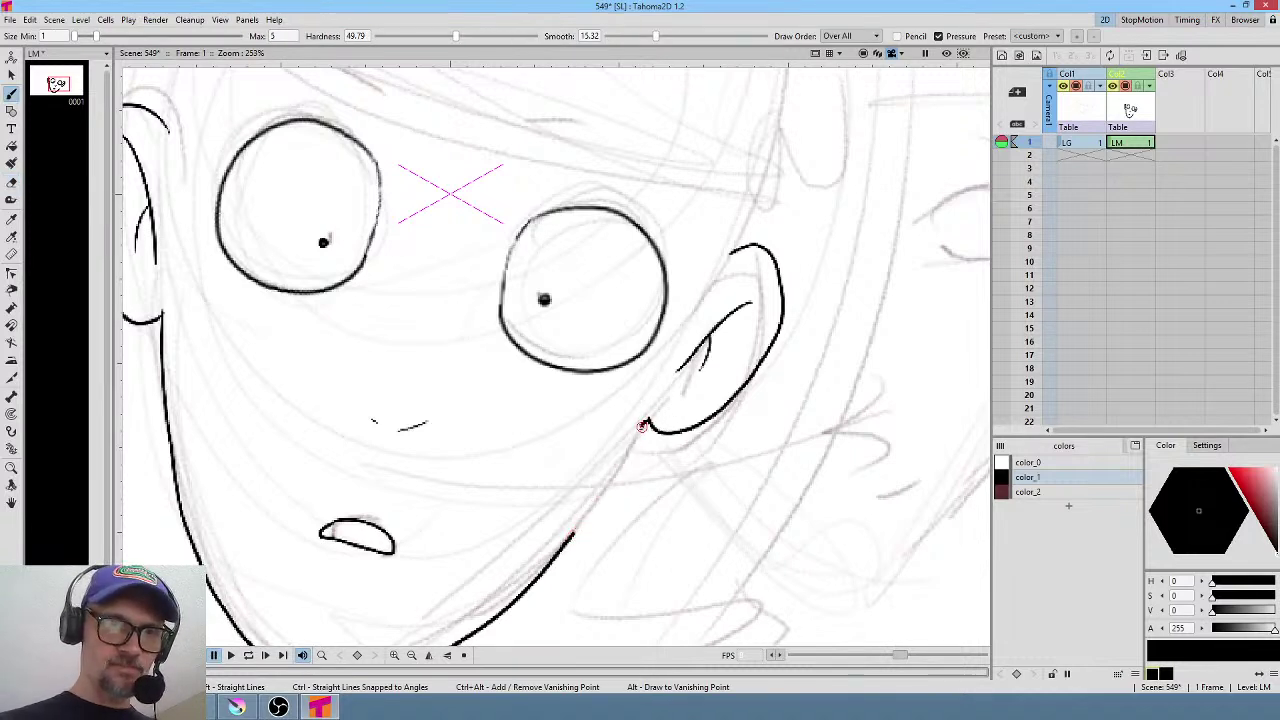
drag(645, 422, 574, 536)
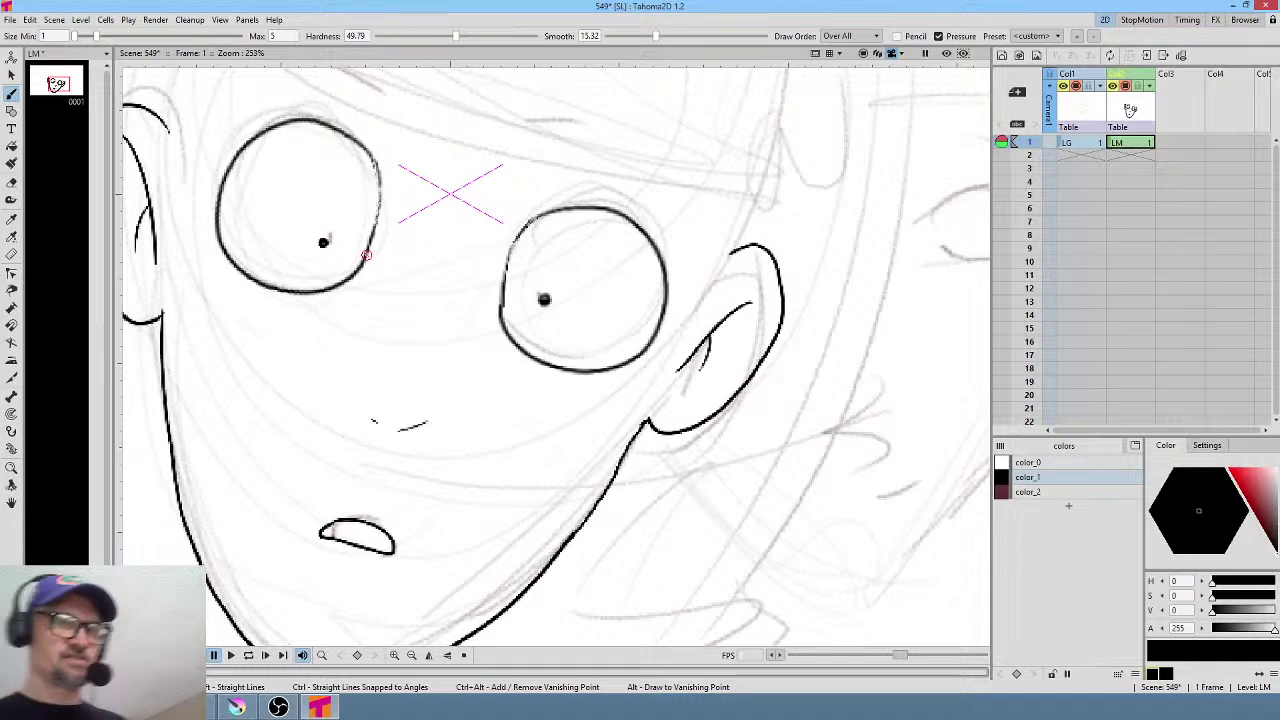
drag(462, 188, 528, 345)
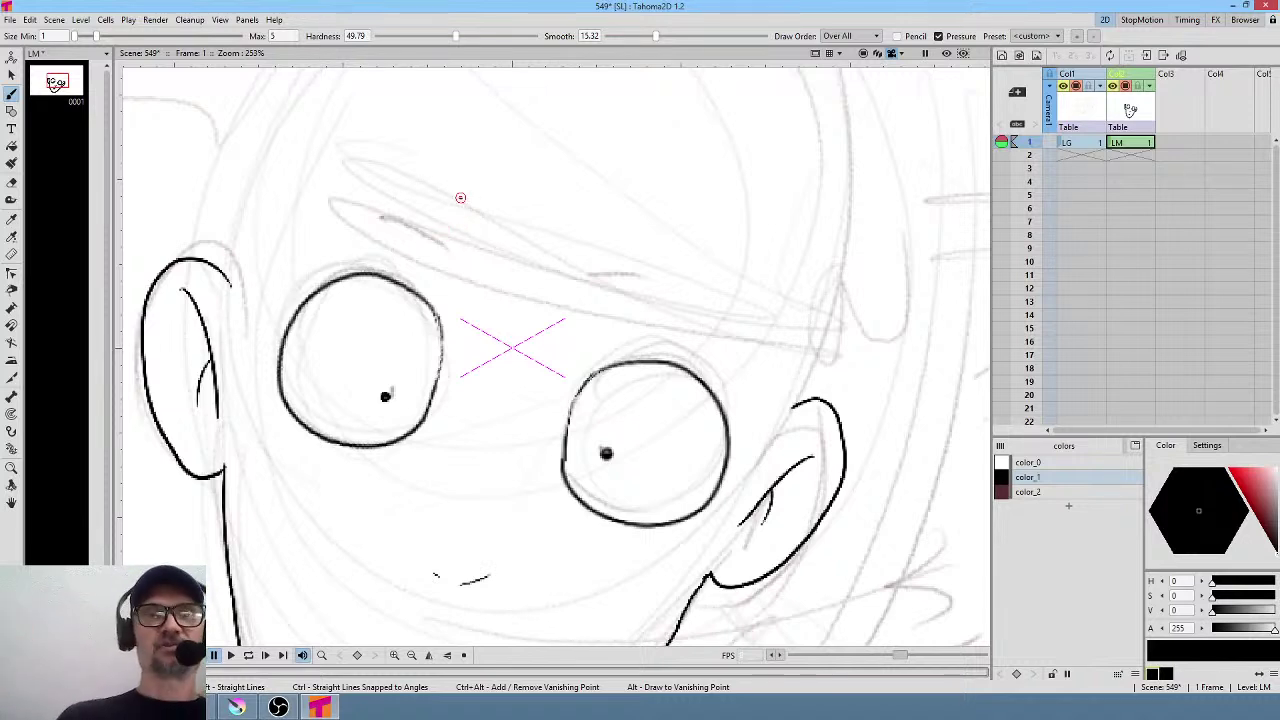
mouse_move(760, 371)
mouse_down()
mouse_move(682, 334)
mouse_move(694, 268)
mouse_up()
mouse_move(582, 326)
mouse_down()
mouse_move(658, 194)
mouse_move(694, 325)
mouse_move(657, 503)
mouse_move(700, 500)
mouse_move(760, 366)
mouse_up()
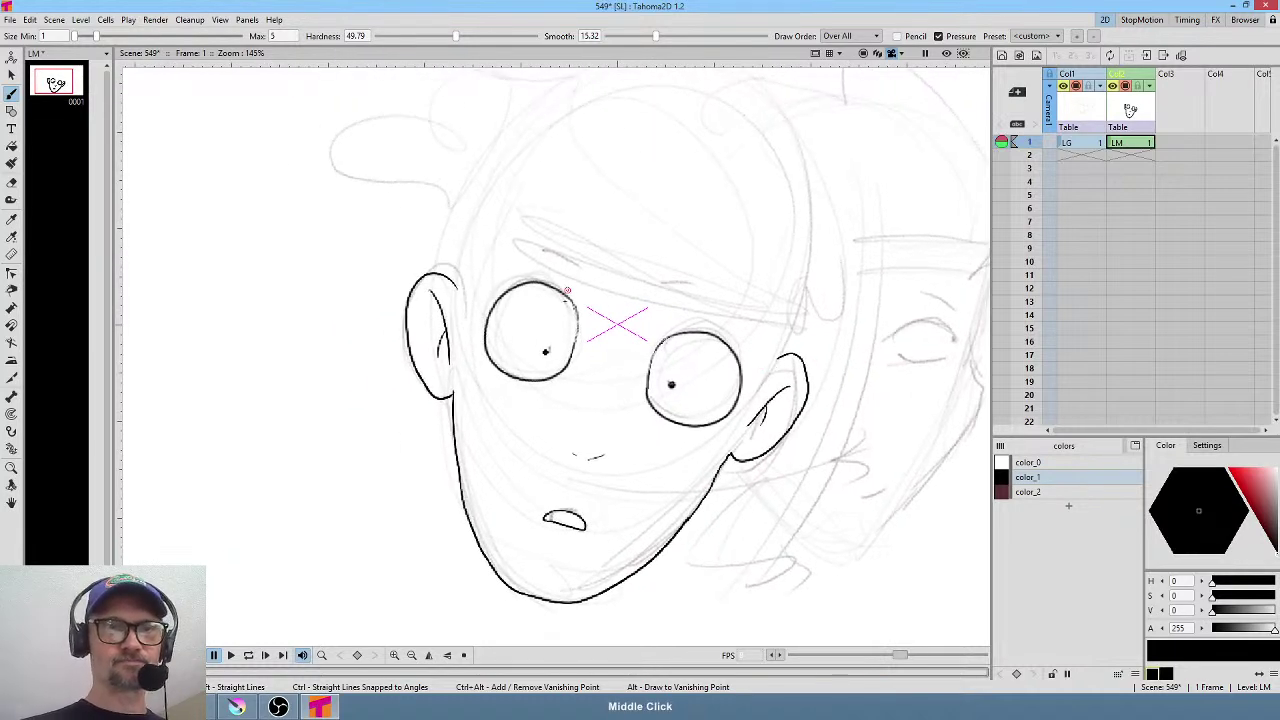
drag(567, 291, 490, 407)
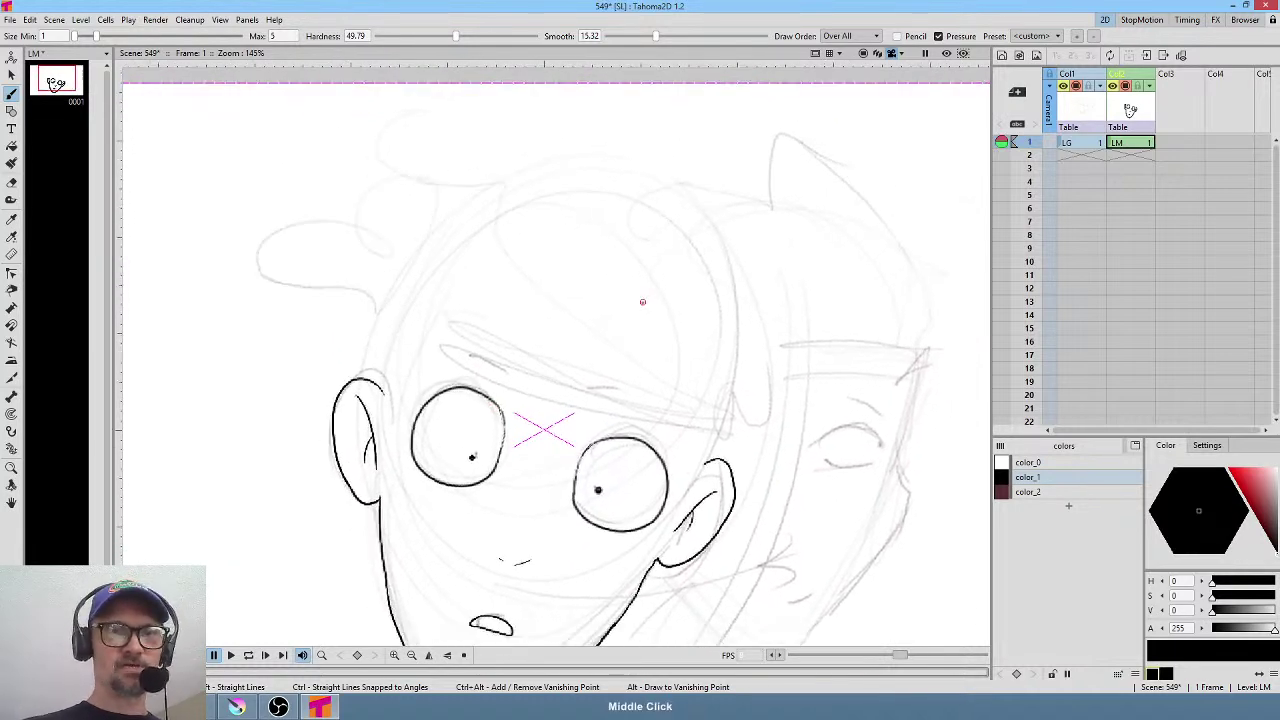
drag(643, 301, 716, 253)
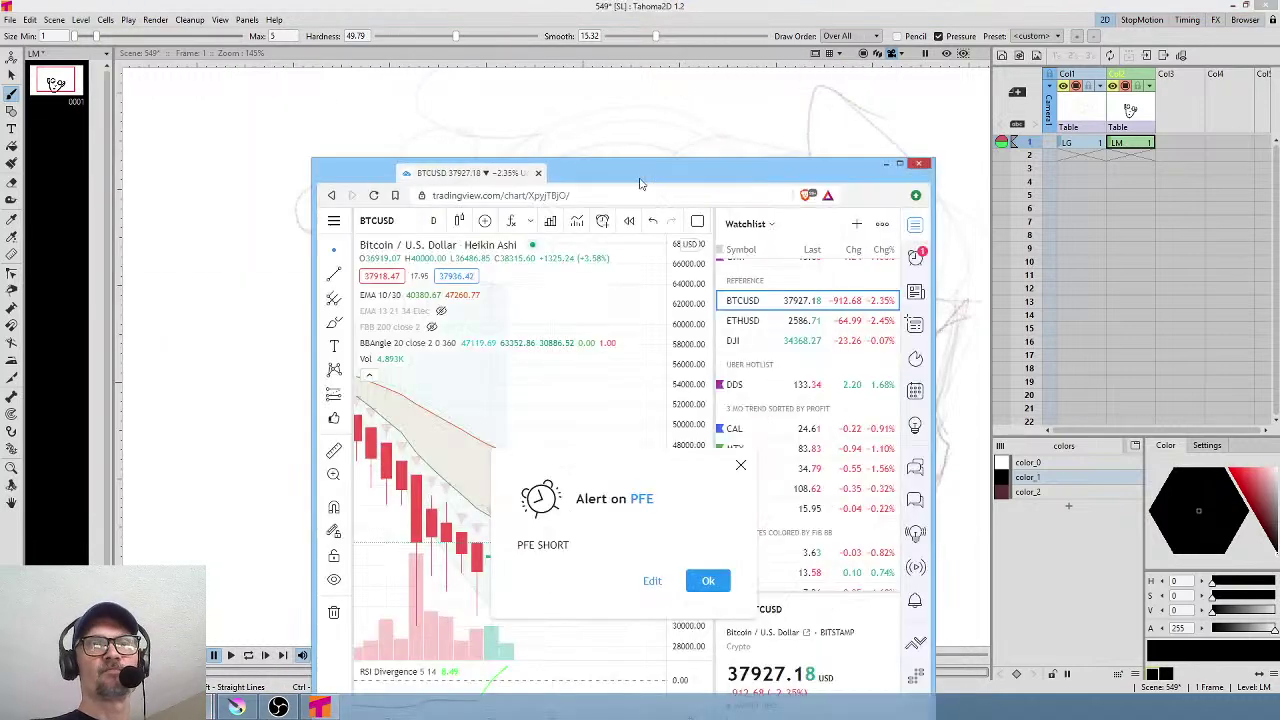
Maximize the TradingView window, dismiss the PFE alert and examine the PFE chart from the watchlist.
double_click(641, 183)
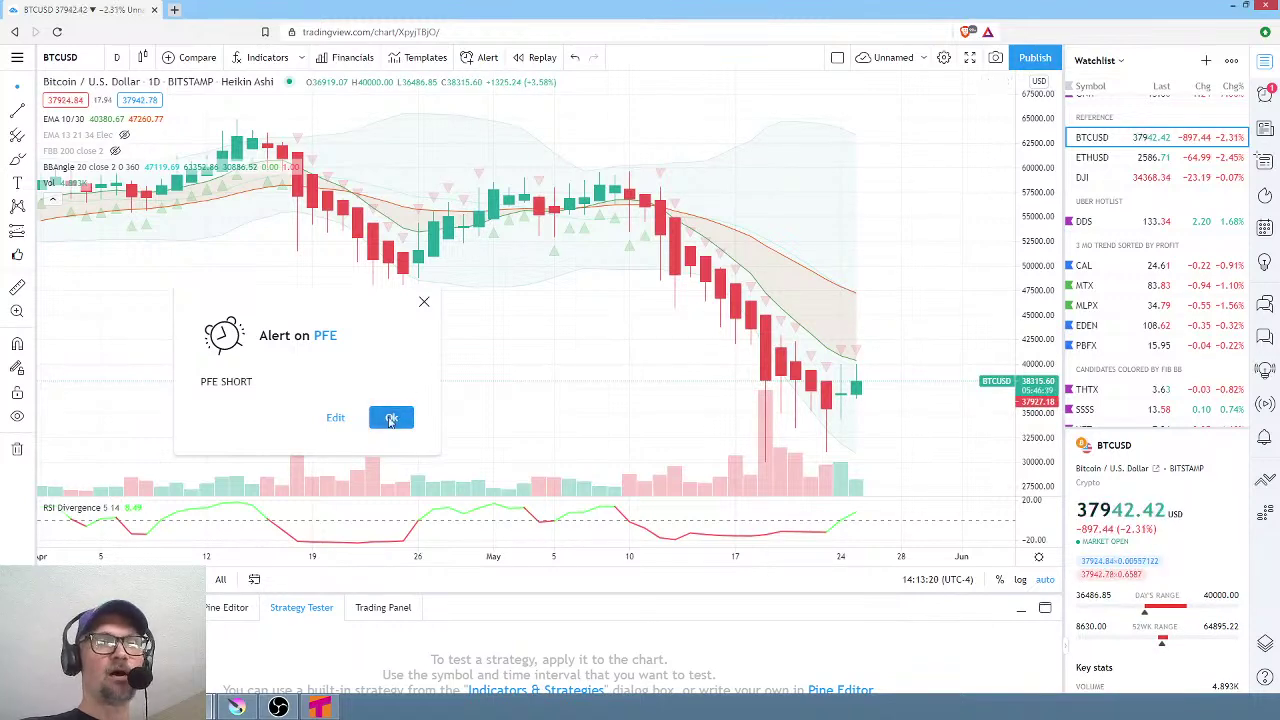
click(390, 418)
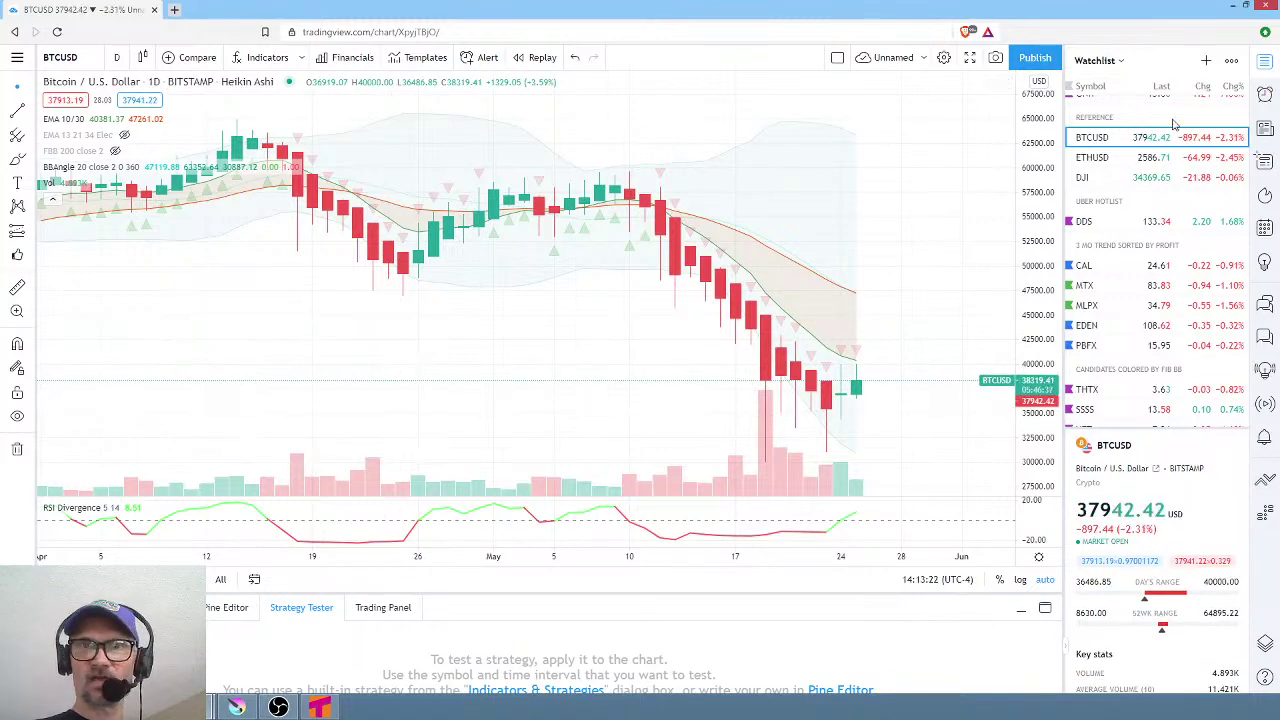
scroll(1155, 200, up, 5)
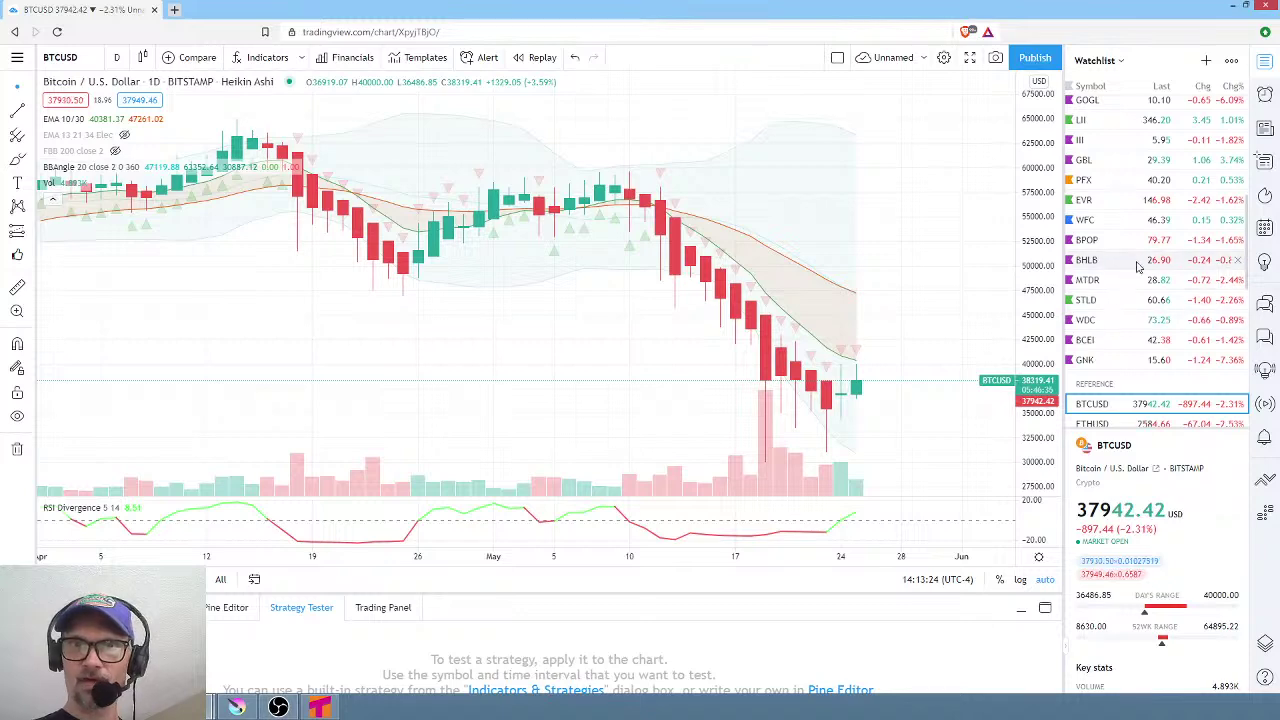
scroll(1137, 265, up, 5)
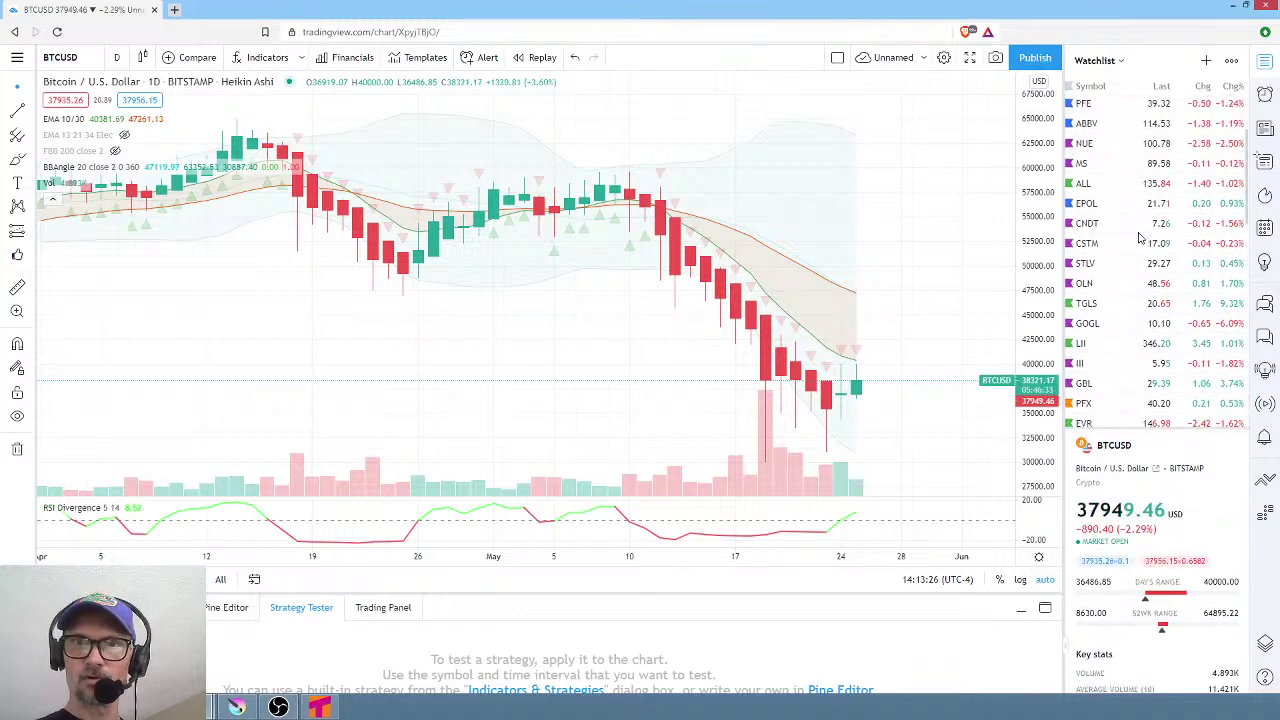
scroll(1137, 237, up, 3)
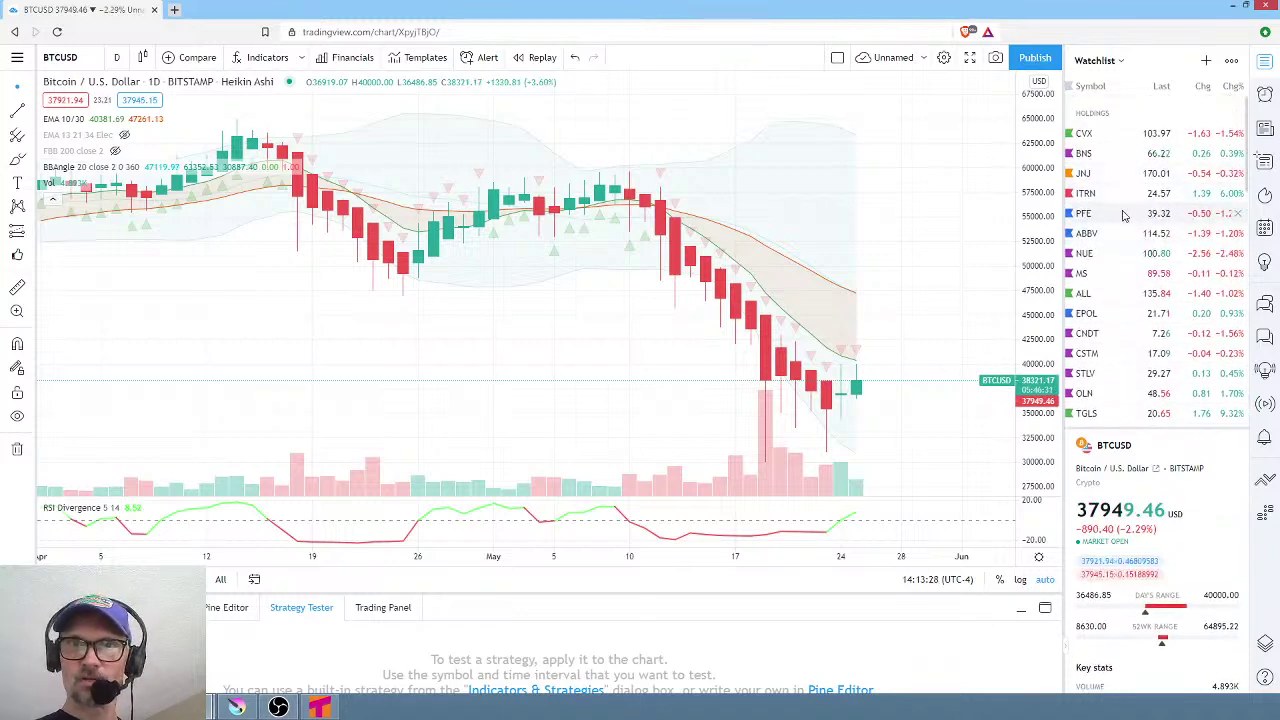
click(1123, 216)
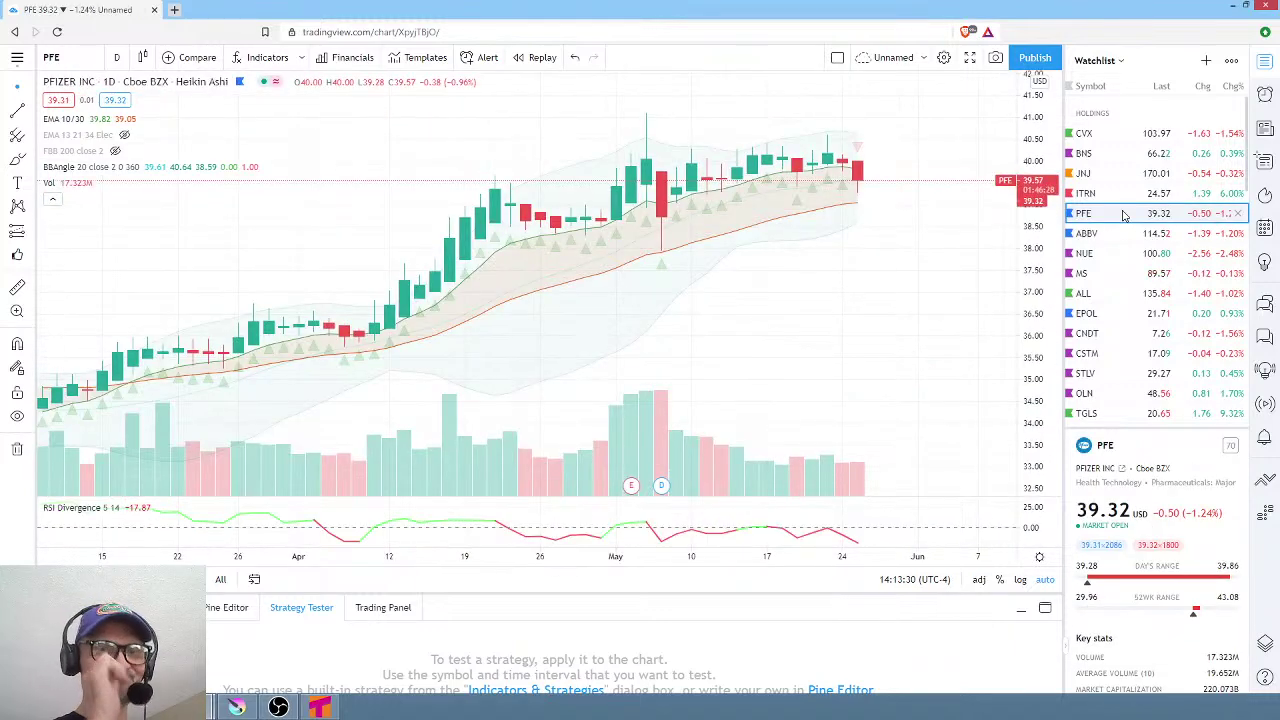
scroll(886, 191, down, 4)
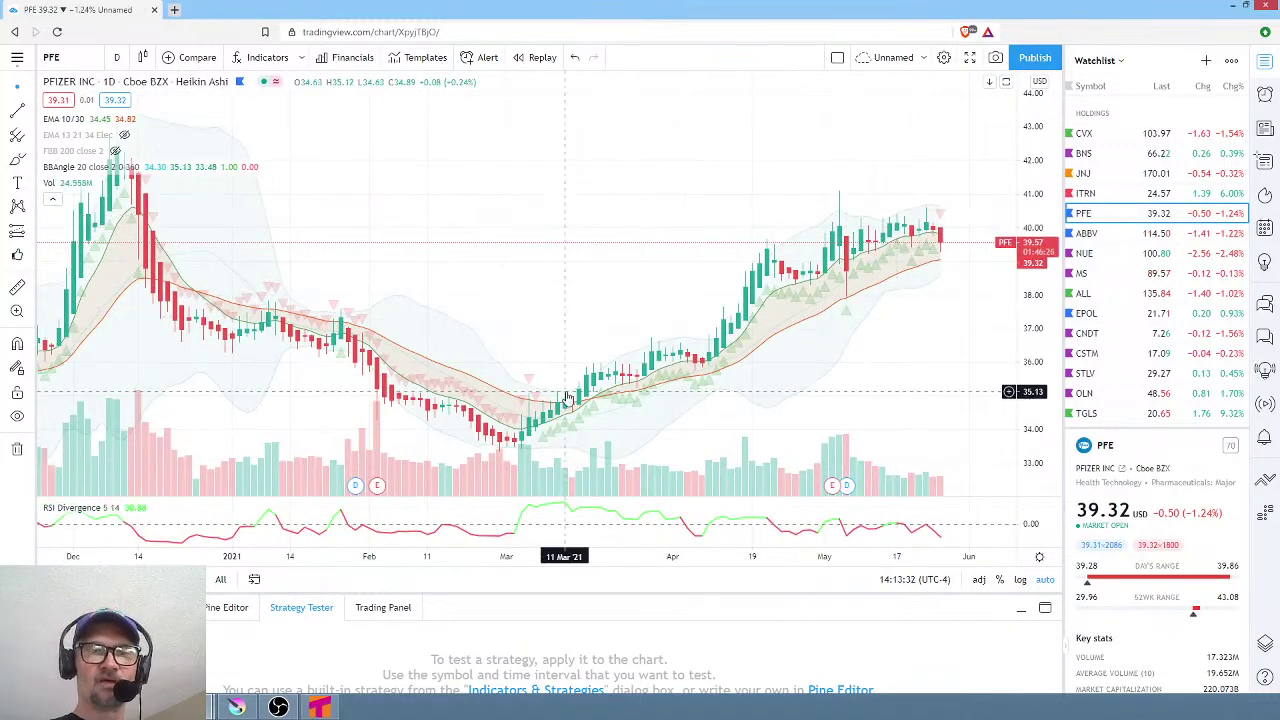
scroll(948, 236, up, 2)
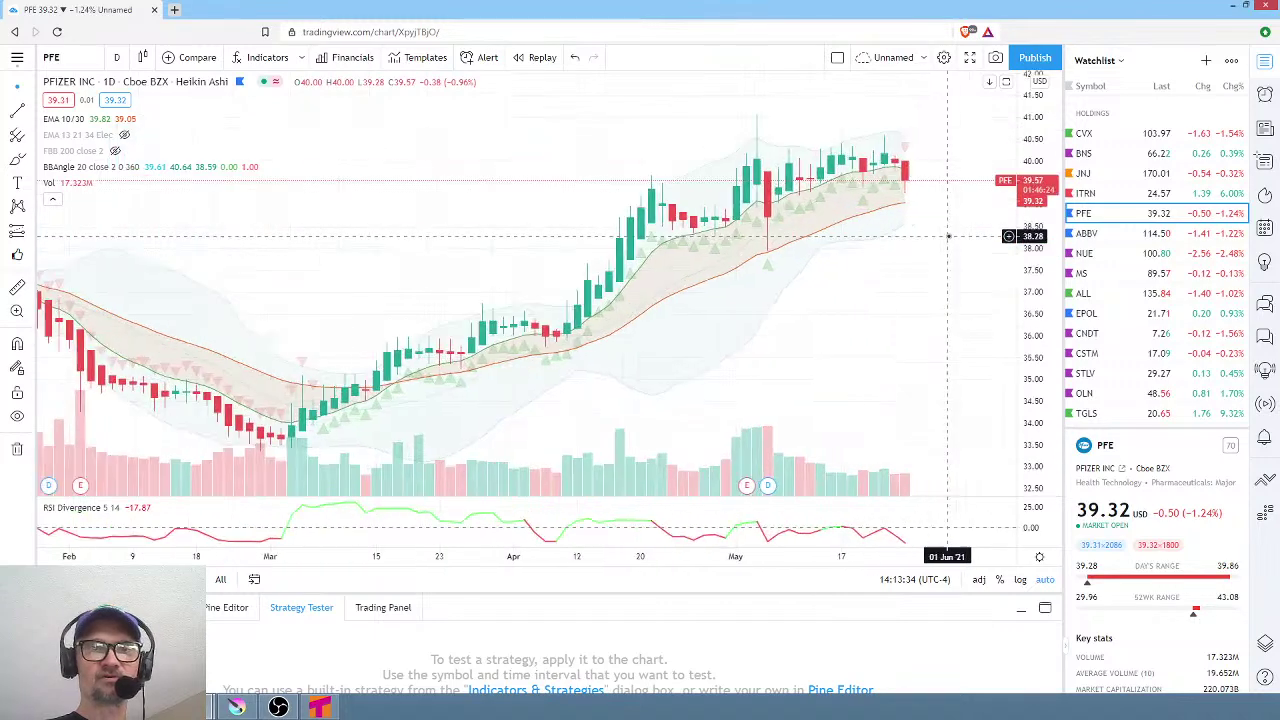
scroll(948, 236, up, 2)
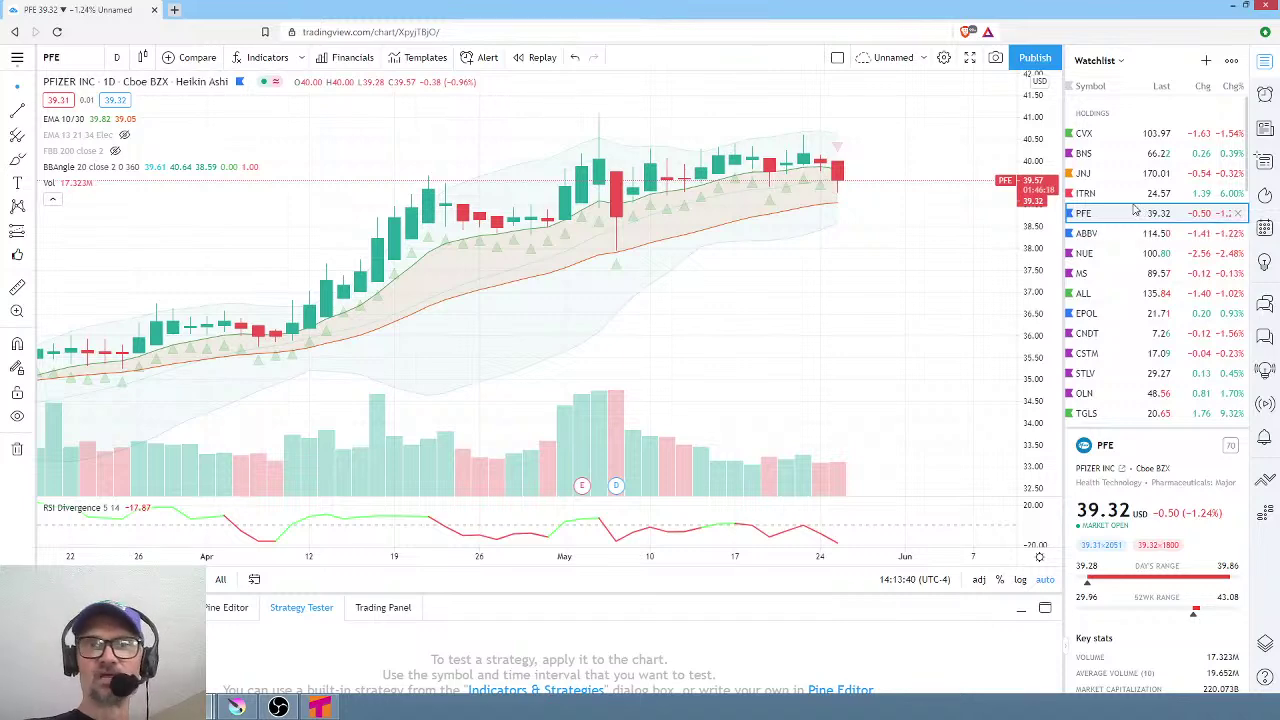
Open the BPOP chart from the watchlist and measure its price move from 5 November 2020 to 25 May 2021.
scroll(1140, 226, down, 5)
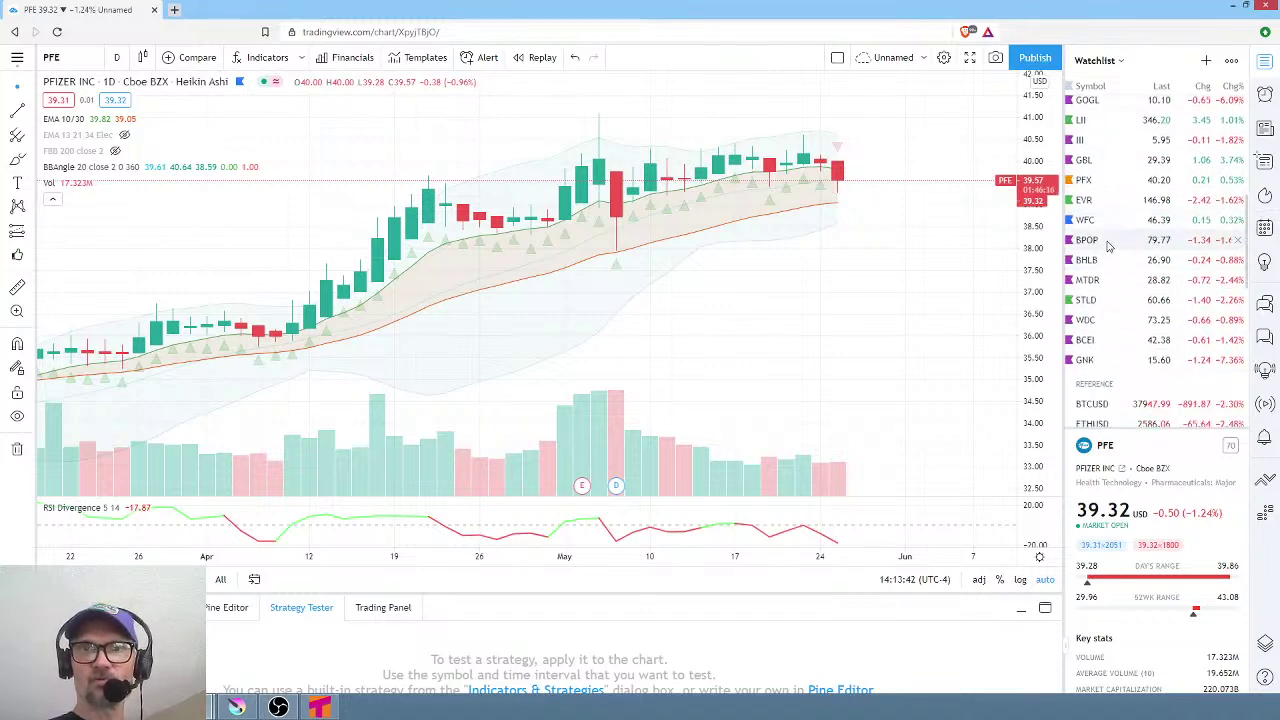
click(1108, 246)
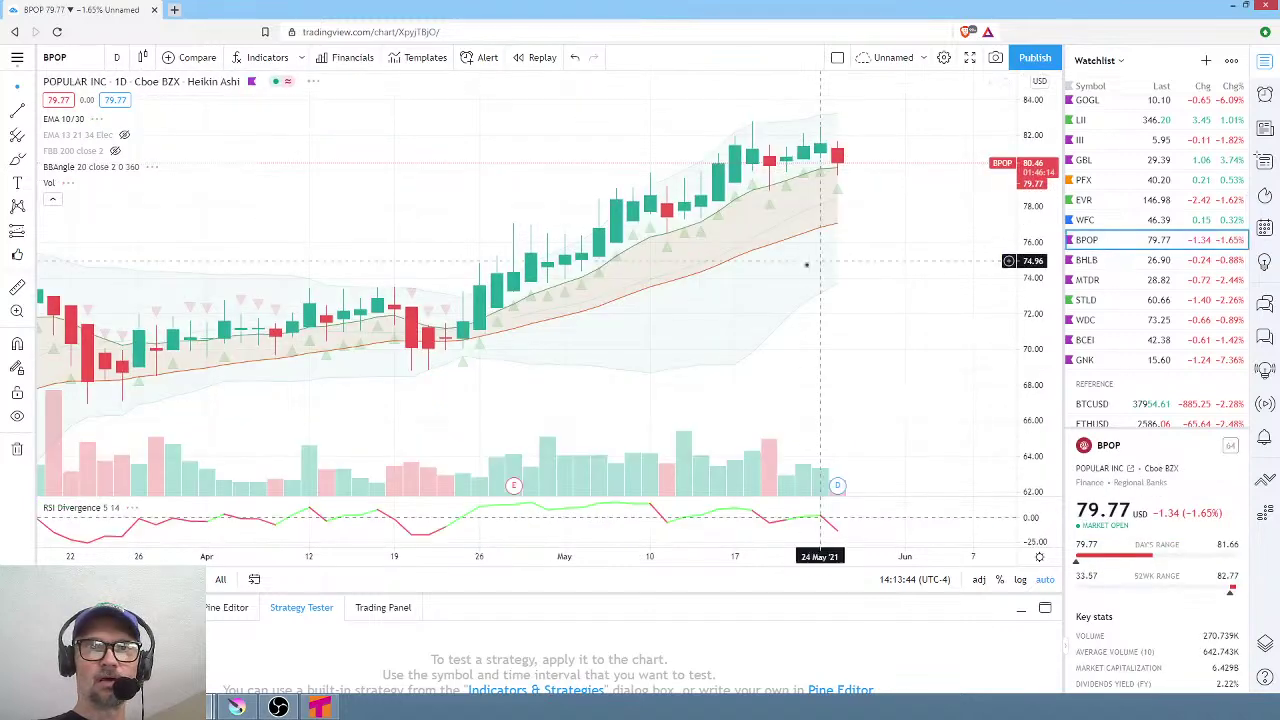
scroll(810, 268, down, 2)
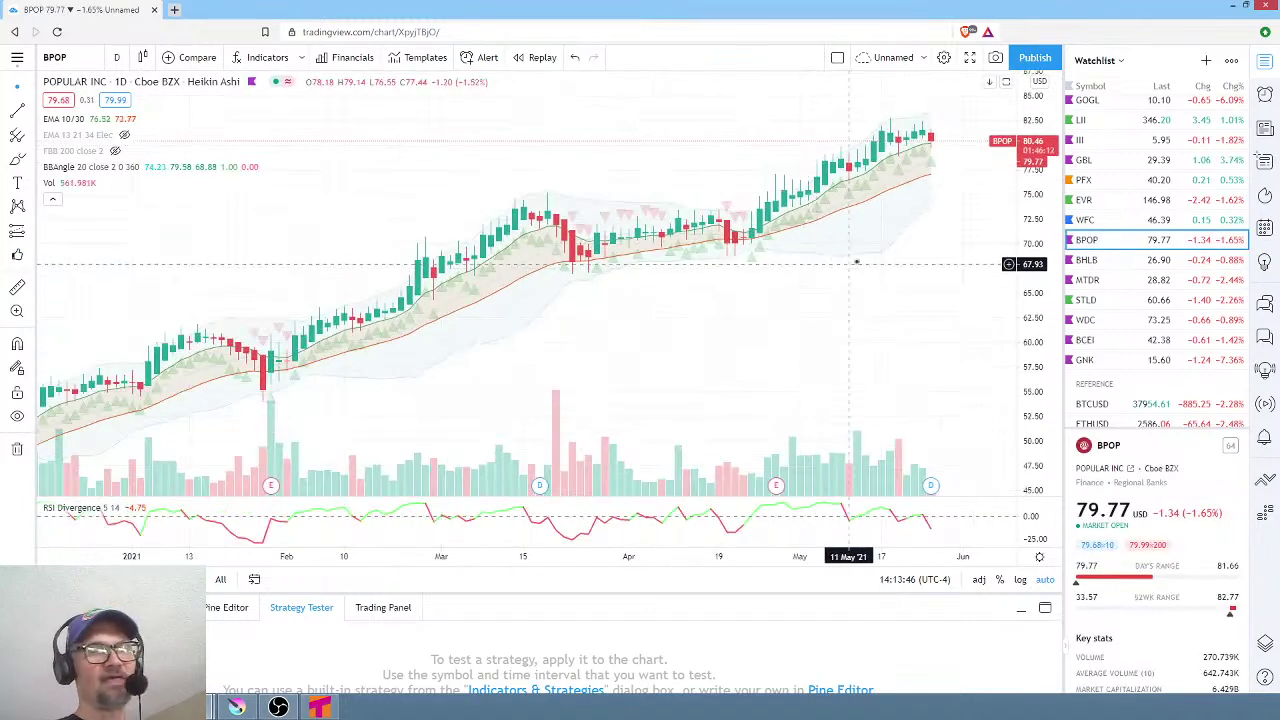
scroll(866, 265, down, 3)
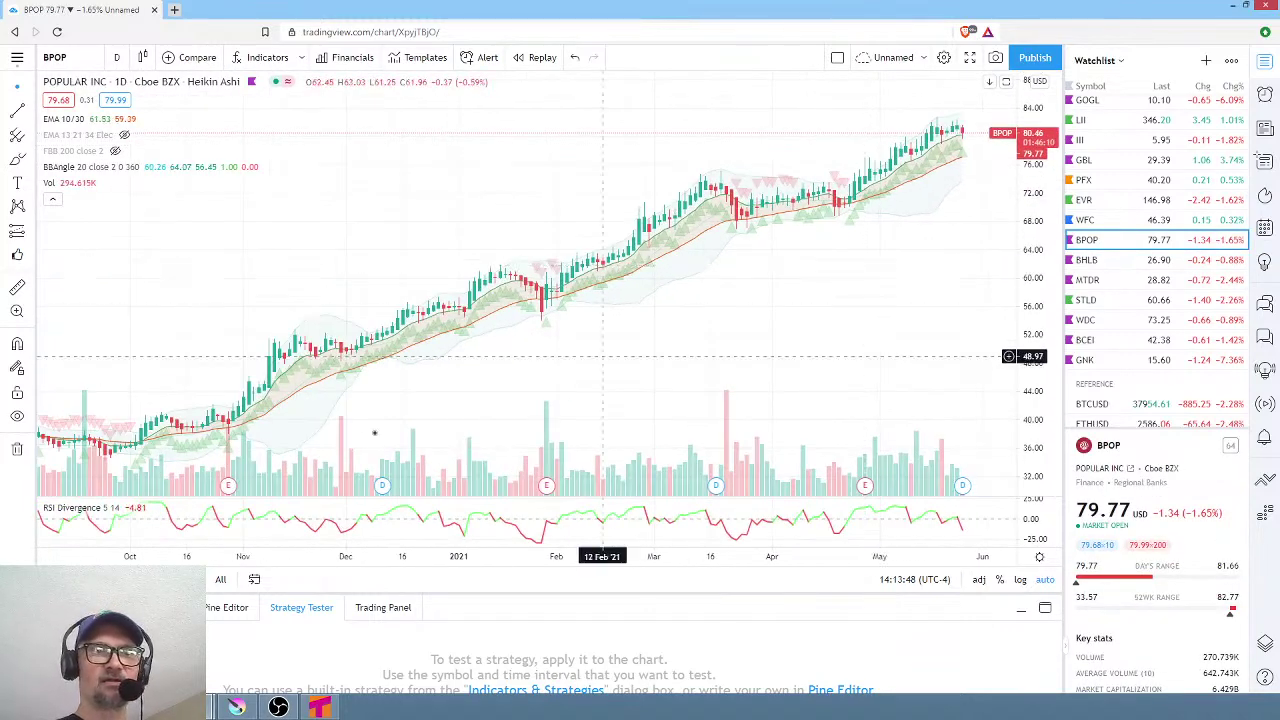
shift+click(258, 430)
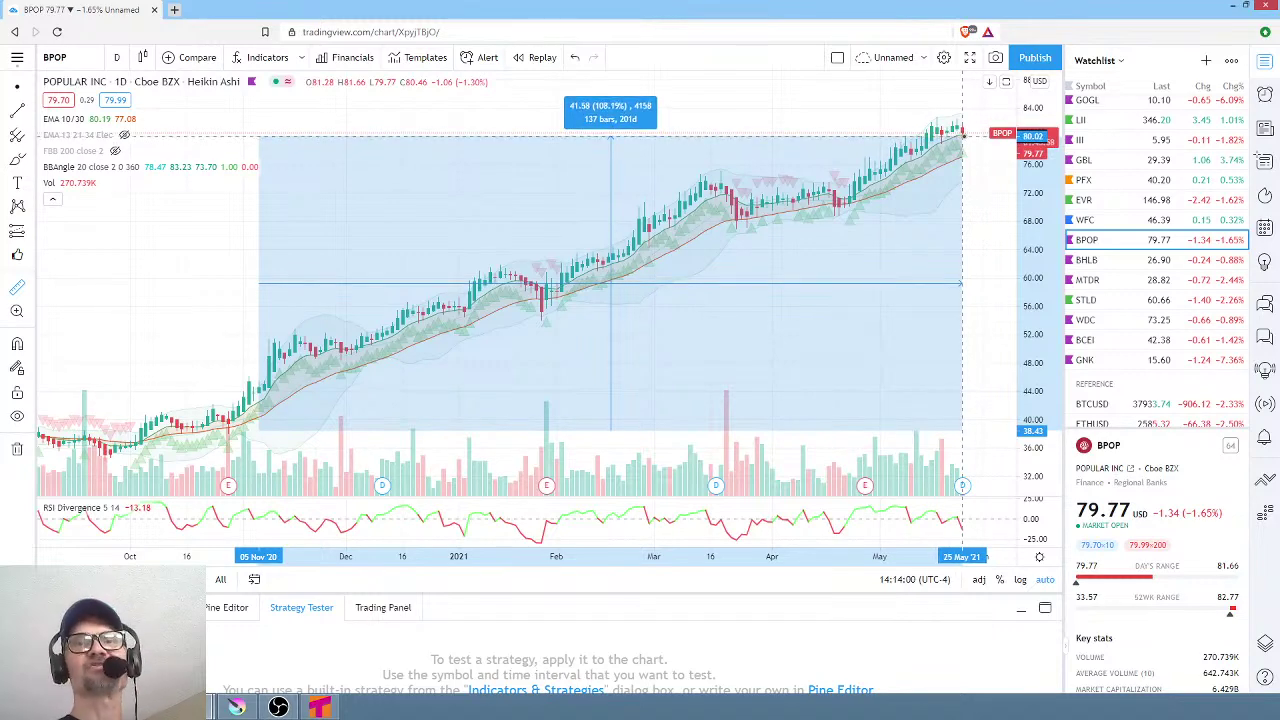
click(962, 132)
scroll(957, 220, down, 5)
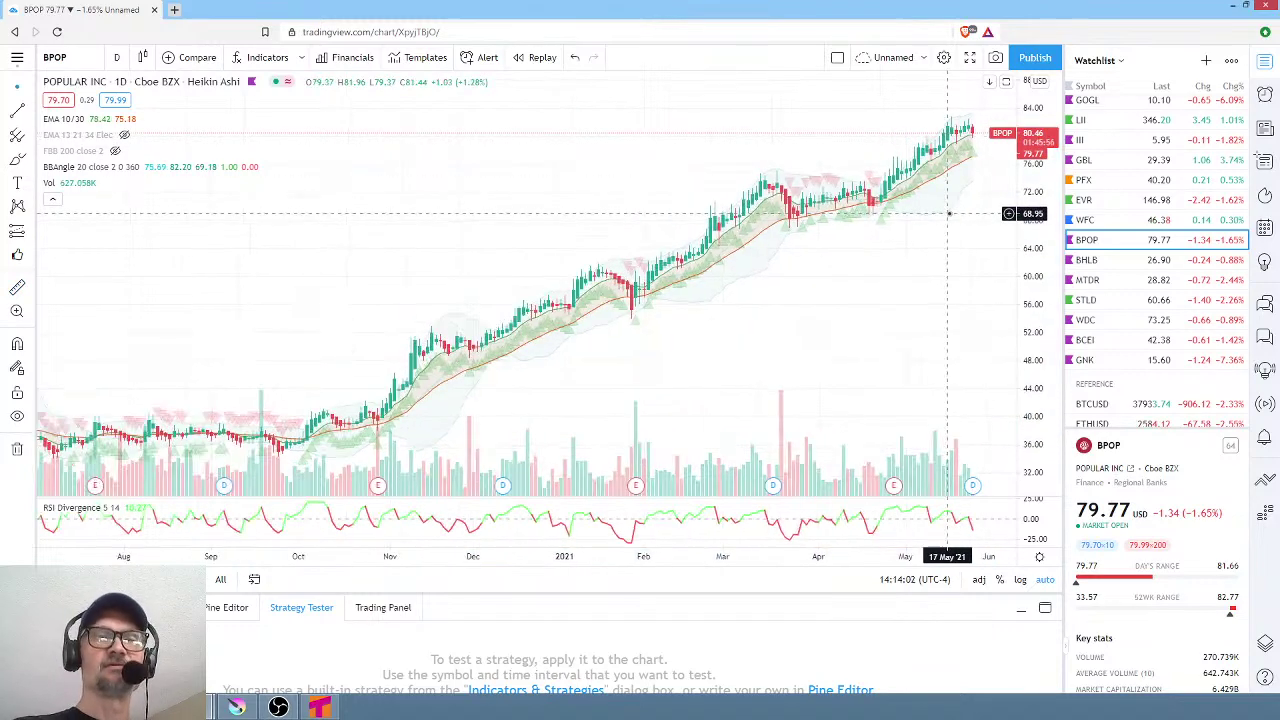
scroll(957, 220, down, 2)
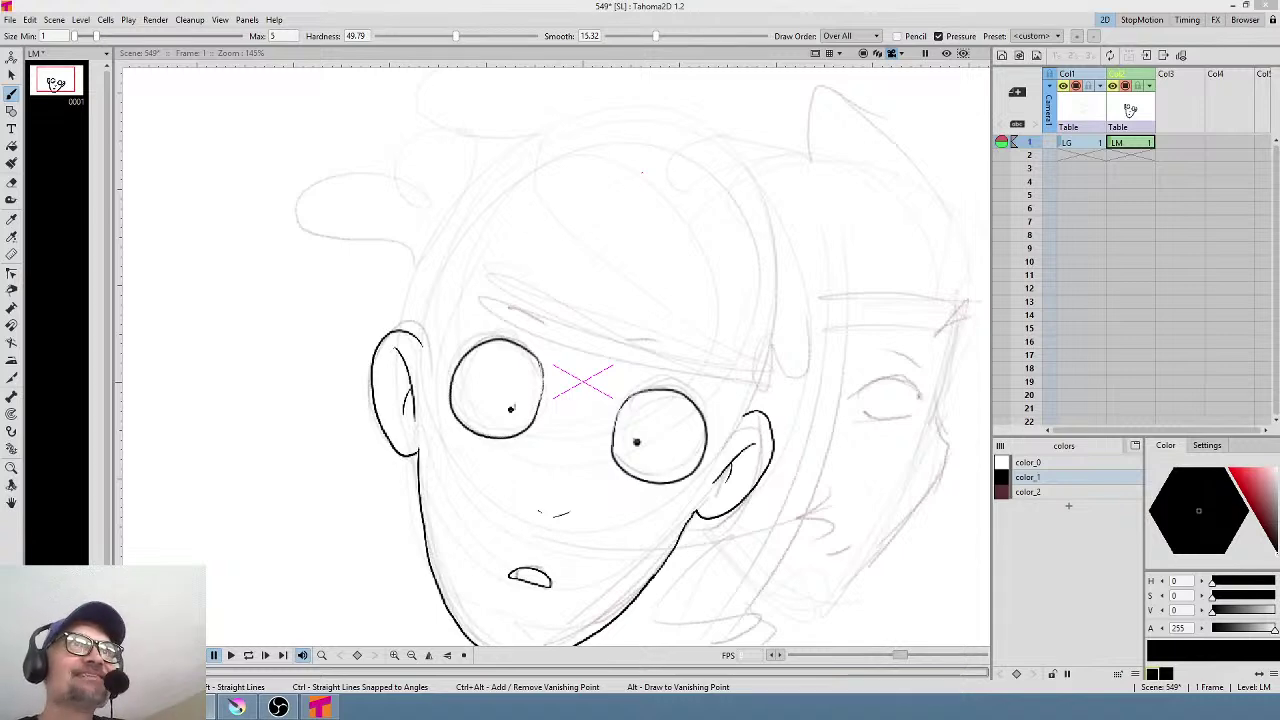
drag(642, 172, 600, 104)
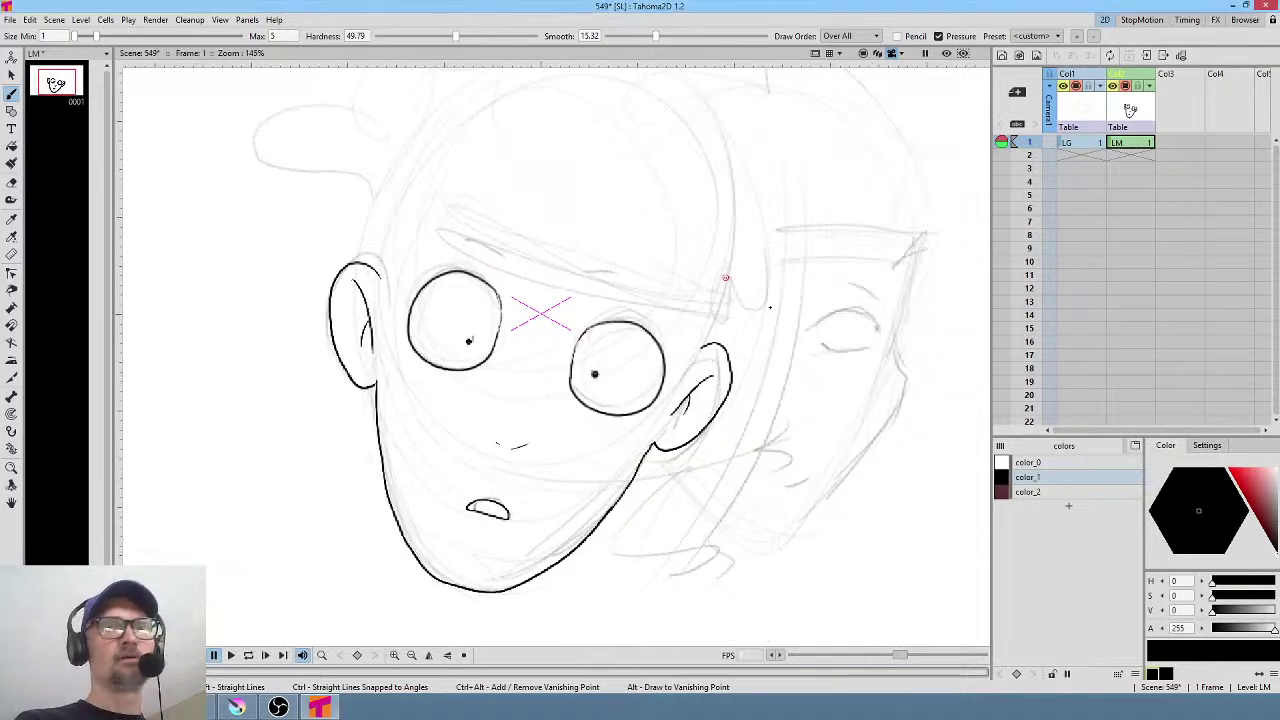
scroll(686, 357, down, 2)
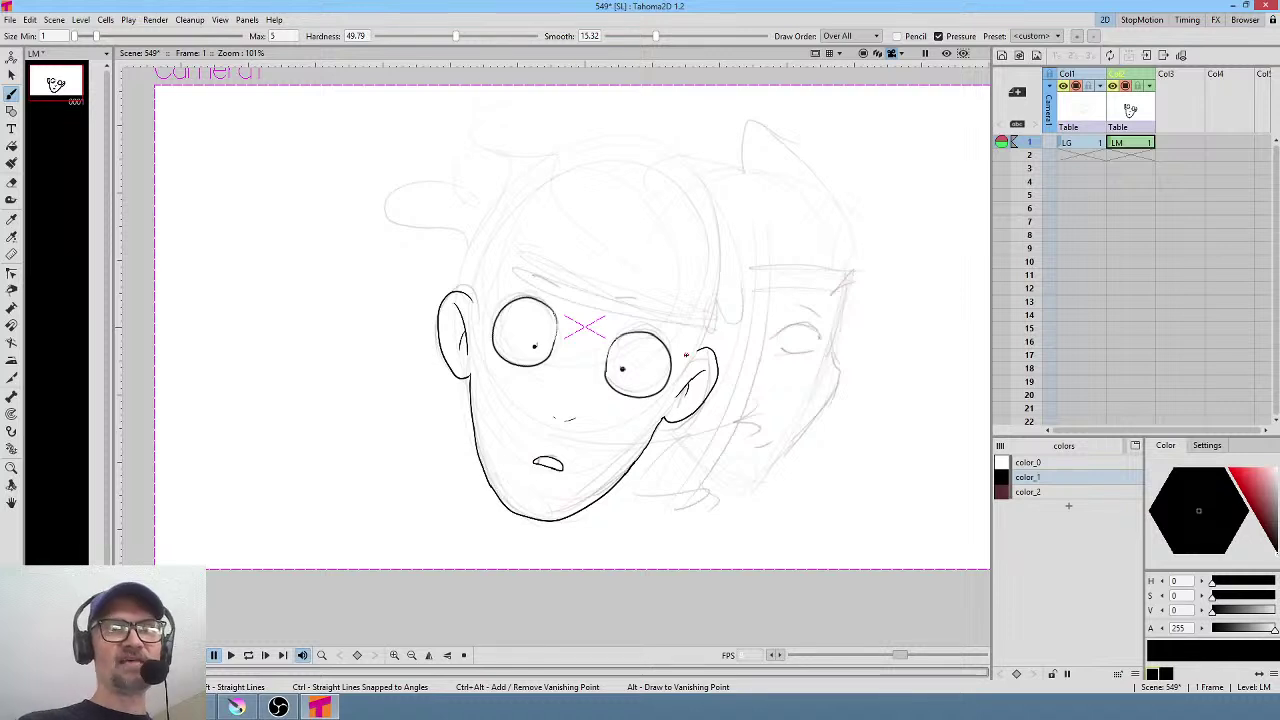